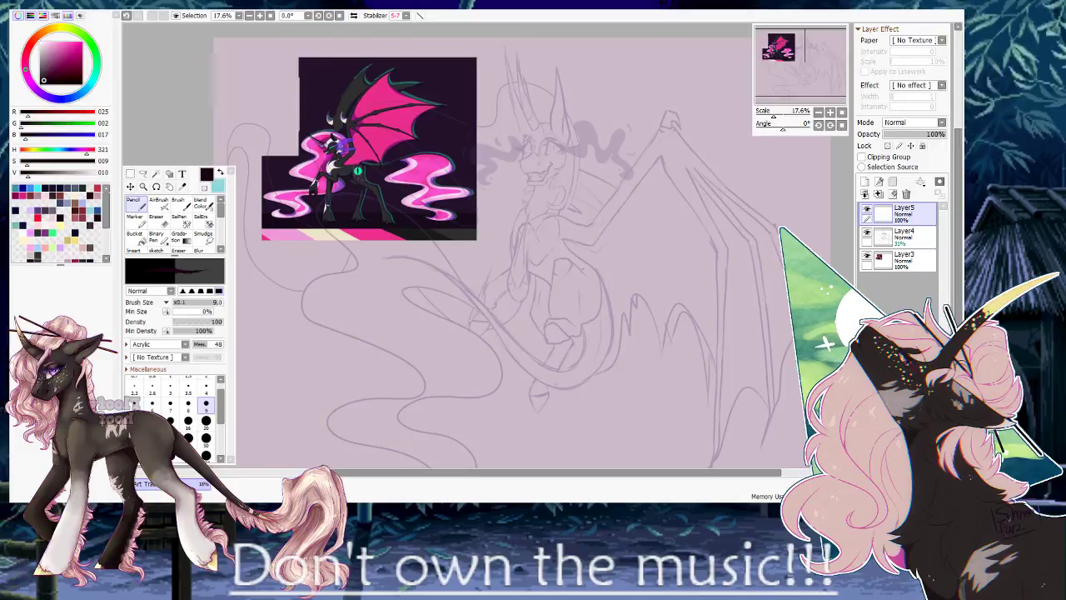
# Hide the reference image layer, Layer3.
pyautogui.moveTo(533, 251); pyautogui.dragTo(486, 272)
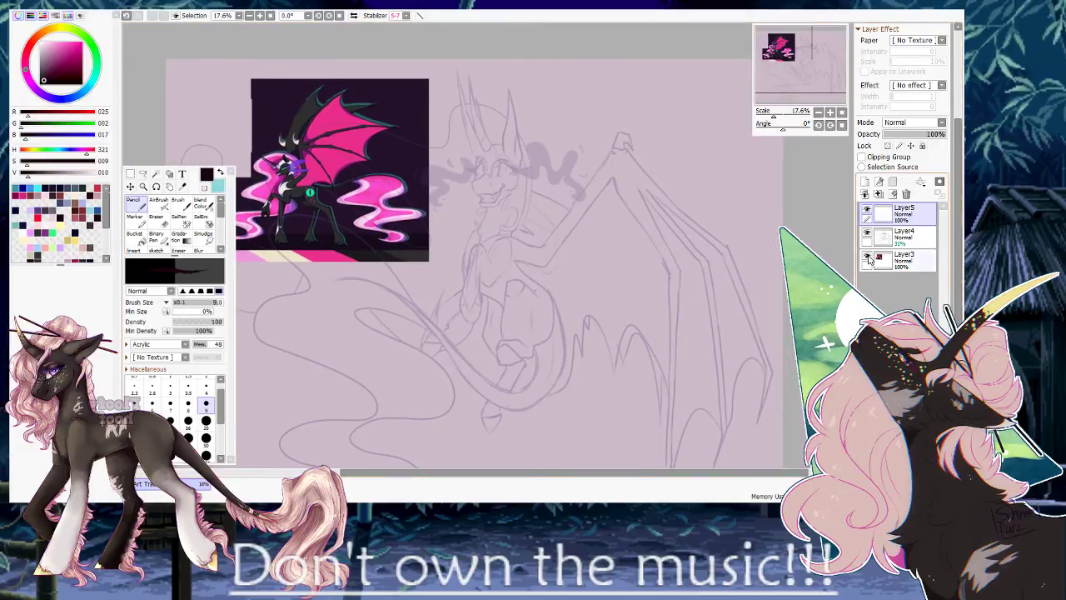
pyautogui.click(868, 257)
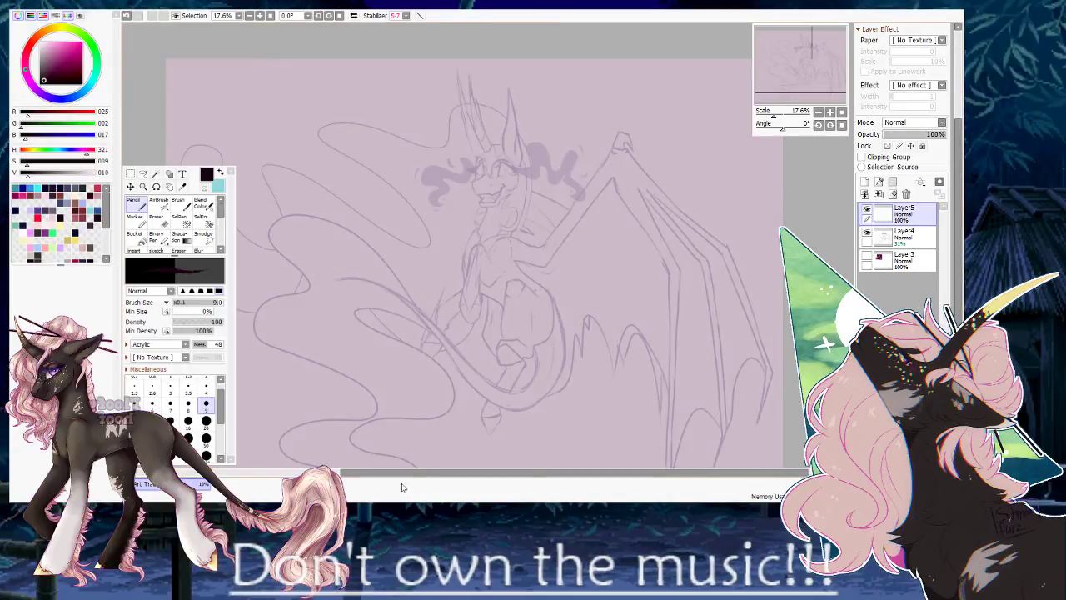
pyautogui.moveTo(525, 193); pyautogui.dragTo(549, 273)
pyautogui.moveTo(774, 115); pyautogui.dragTo(783, 115)
pyautogui.moveTo(408, 259); pyautogui.dragTo(434, 235)
pyautogui.moveTo(457, 171)
pyautogui.mouseDown()
pyautogui.moveTo(421, 262)
pyautogui.moveTo(423, 295)
pyautogui.moveTo(485, 164)
pyautogui.moveTo(421, 223)
pyautogui.mouseUp()
pyautogui.hotkey('ctrl', 'z')
pyautogui.moveTo(410, 269); pyautogui.dragTo(434, 302)
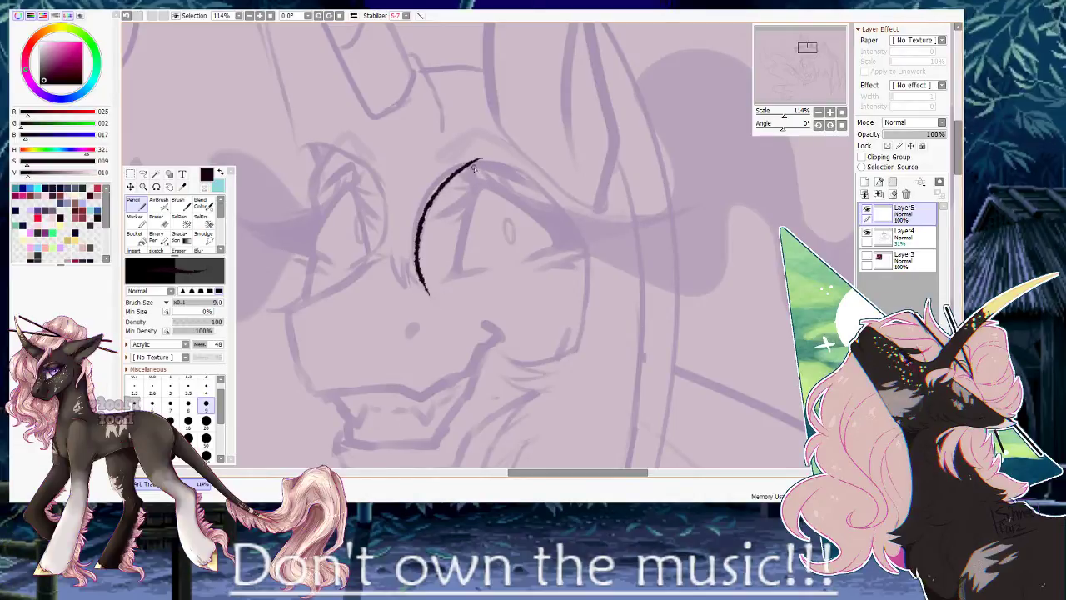
pyautogui.press('h')
pyautogui.hotkey('ctrl', 'z')
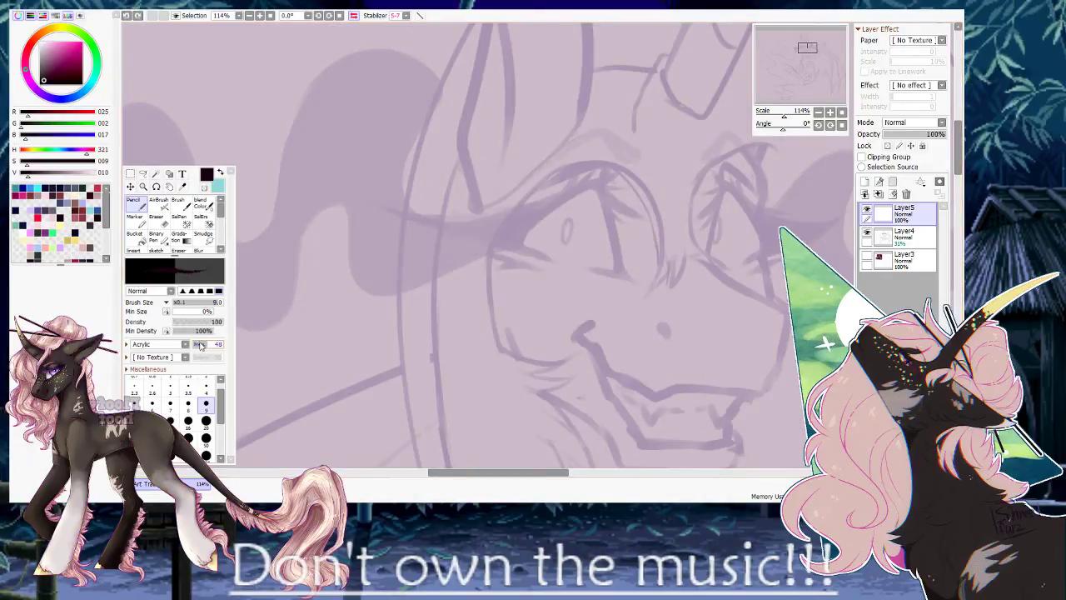
# Lower the pencil's Acrylic intensity to 27 and set its brush size to 7, trying it with test strokes that are undone.
pyautogui.click(203, 344)
pyautogui.moveTo(554, 170)
pyautogui.mouseDown()
pyautogui.moveTo(528, 183)
pyautogui.moveTo(474, 300)
pyautogui.moveTo(484, 343)
pyautogui.mouseUp()
pyautogui.hotkey('ctrl', 'z')
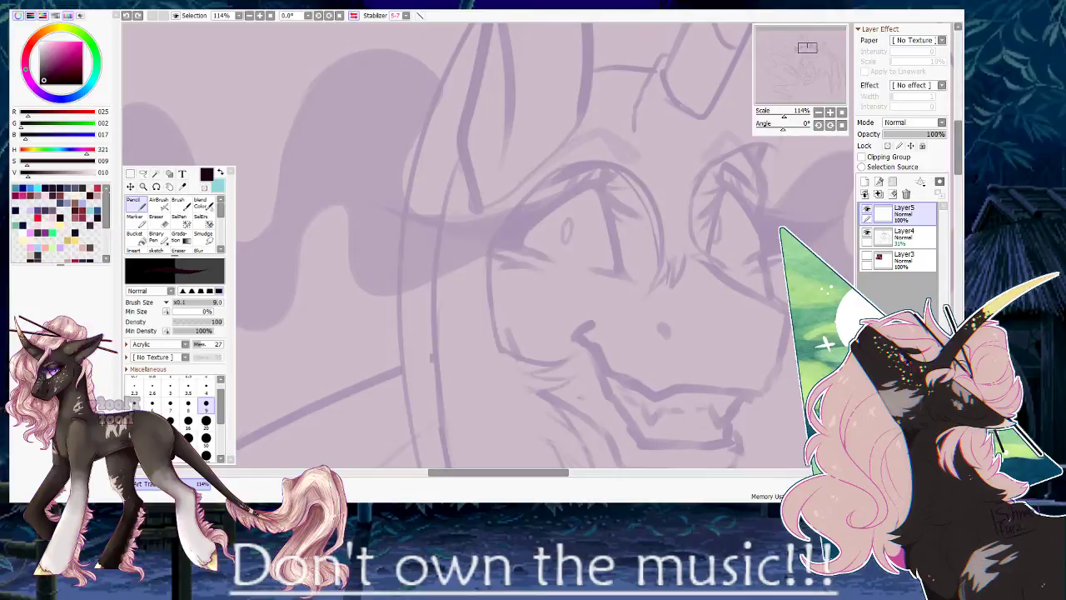
pyautogui.press('h')
pyautogui.moveTo(501, 176)
pyautogui.mouseDown()
pyautogui.moveTo(480, 309)
pyautogui.moveTo(454, 292)
pyautogui.mouseUp()
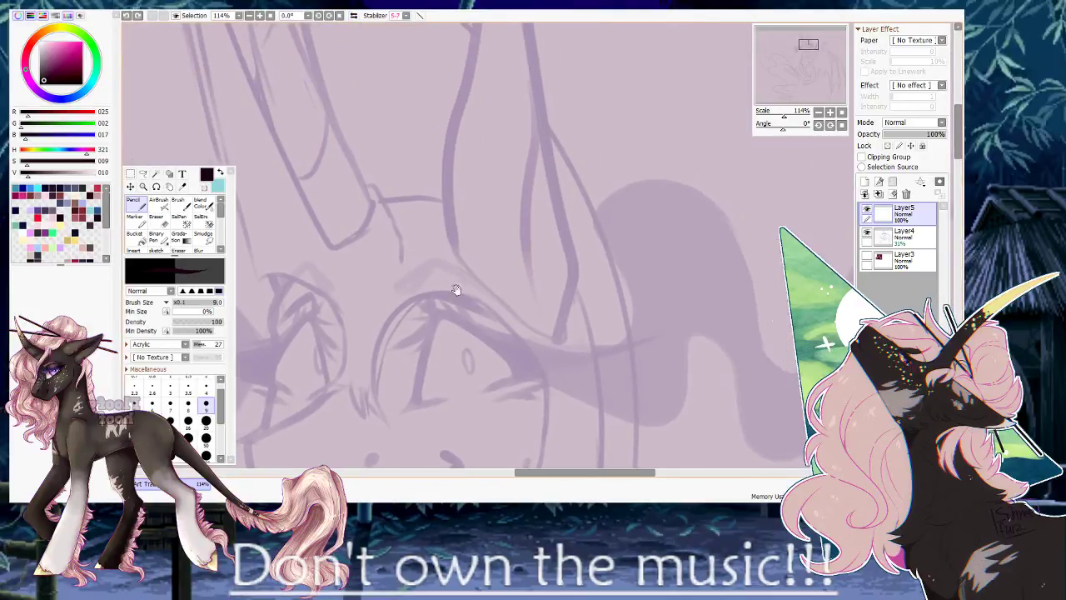
pyautogui.moveTo(411, 238); pyautogui.dragTo(476, 243)
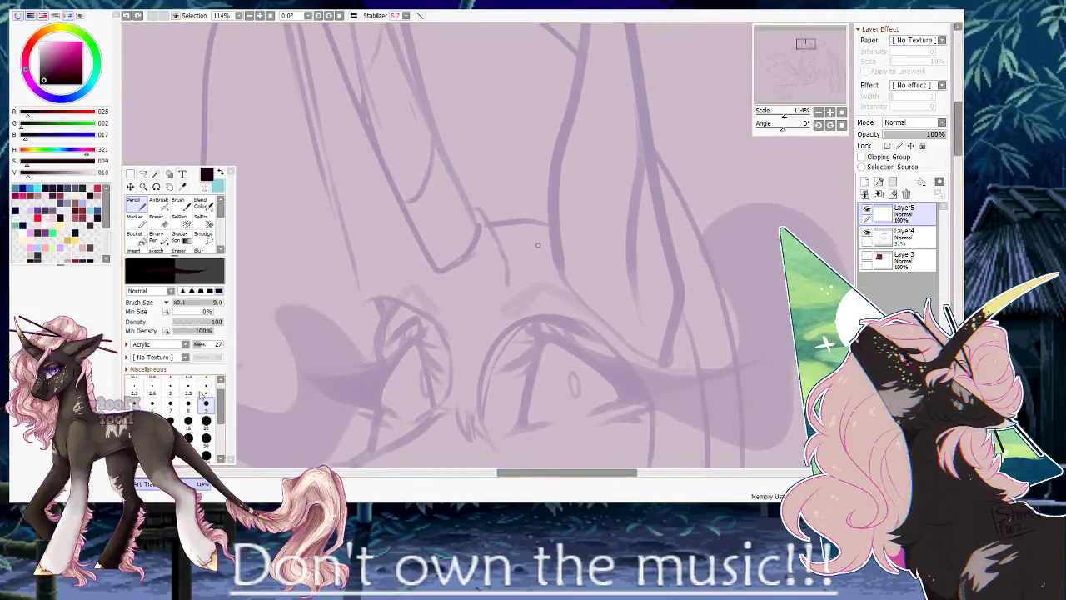
pyautogui.click(188, 404)
pyautogui.moveTo(430, 340)
pyautogui.mouseDown()
pyautogui.moveTo(474, 344)
pyautogui.moveTo(467, 366)
pyautogui.moveTo(555, 273)
pyautogui.mouseUp()
pyautogui.hotkey('ctrl', 'z')
pyautogui.press('[')
pyautogui.hotkey('ctrl', 'z')
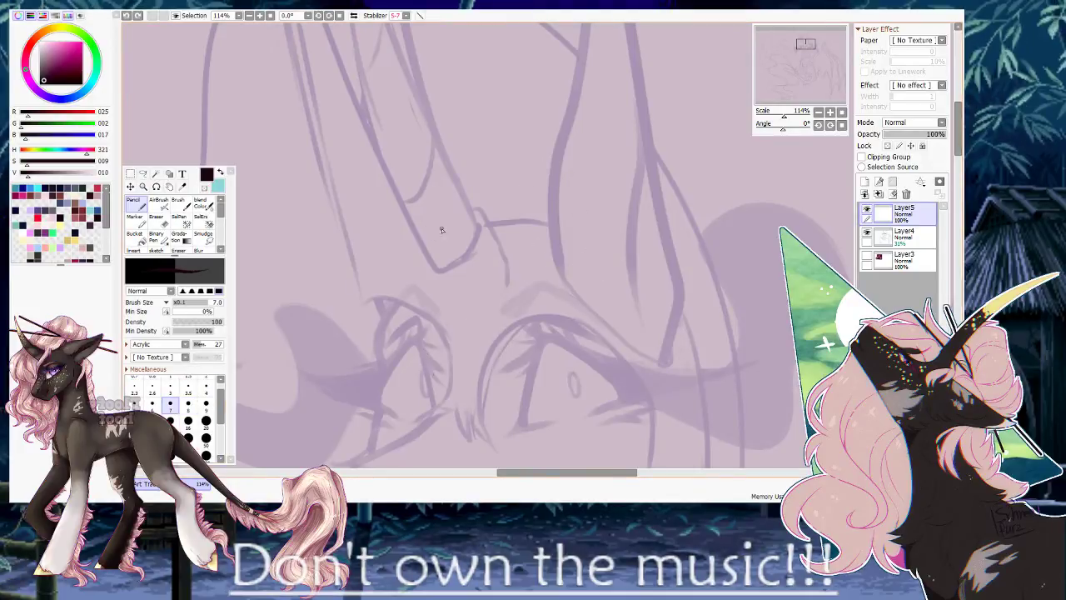
# Lower the opacity of the sketch layer, Layer4, to 6%.
pyautogui.scroll(-4, 450, 207)
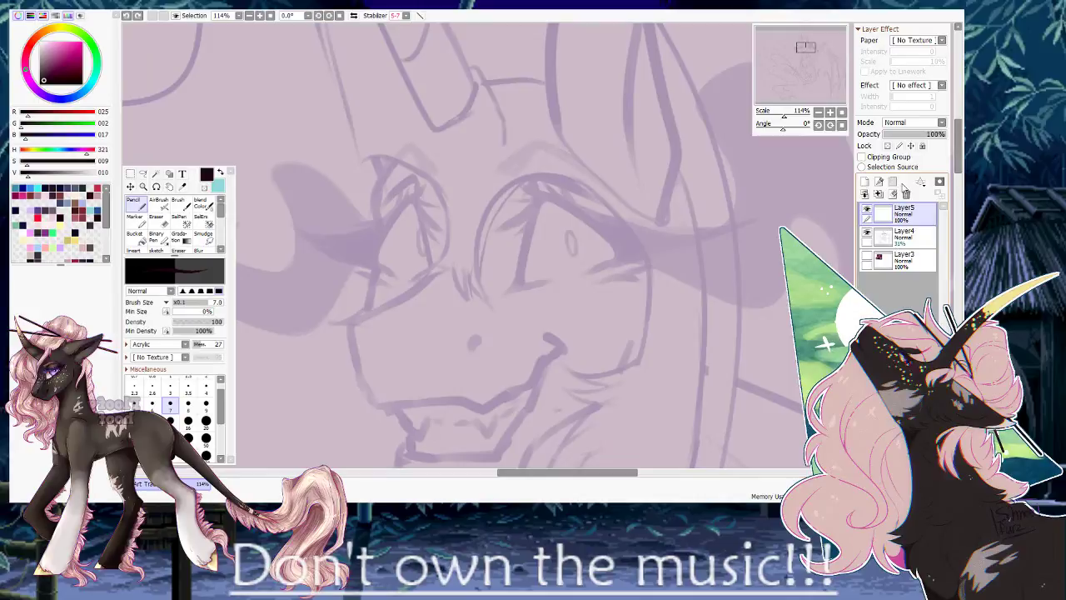
pyautogui.click(904, 237)
pyautogui.moveTo(902, 134); pyautogui.dragTo(888, 134)
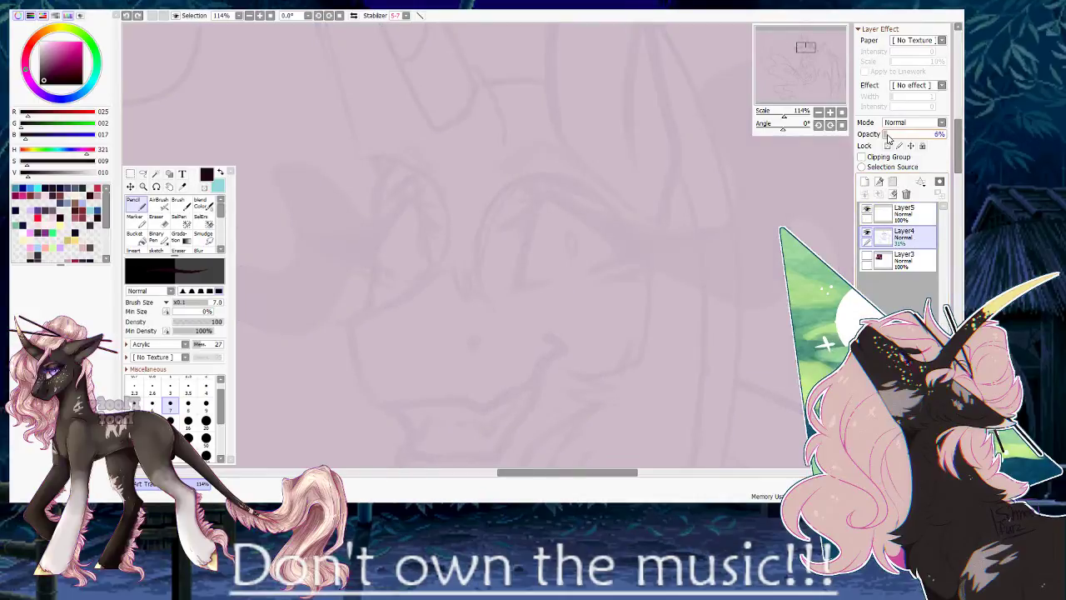
# On Layer5, ink the muzzle outline and the wavy upper lip line with its curled mouth corner over the sketch.
pyautogui.click(904, 214)
pyautogui.moveTo(452, 231)
pyautogui.mouseDown()
pyautogui.moveTo(500, 185)
pyautogui.moveTo(409, 235)
pyautogui.mouseUp()
pyautogui.hotkey('ctrl', 'z')
pyautogui.moveTo(509, 181)
pyautogui.mouseDown()
pyautogui.moveTo(417, 232)
pyautogui.moveTo(455, 319)
pyautogui.moveTo(463, 295)
pyautogui.moveTo(471, 316)
pyautogui.moveTo(452, 314)
pyautogui.moveTo(554, 320)
pyautogui.moveTo(603, 298)
pyautogui.moveTo(609, 248)
pyautogui.mouseUp()
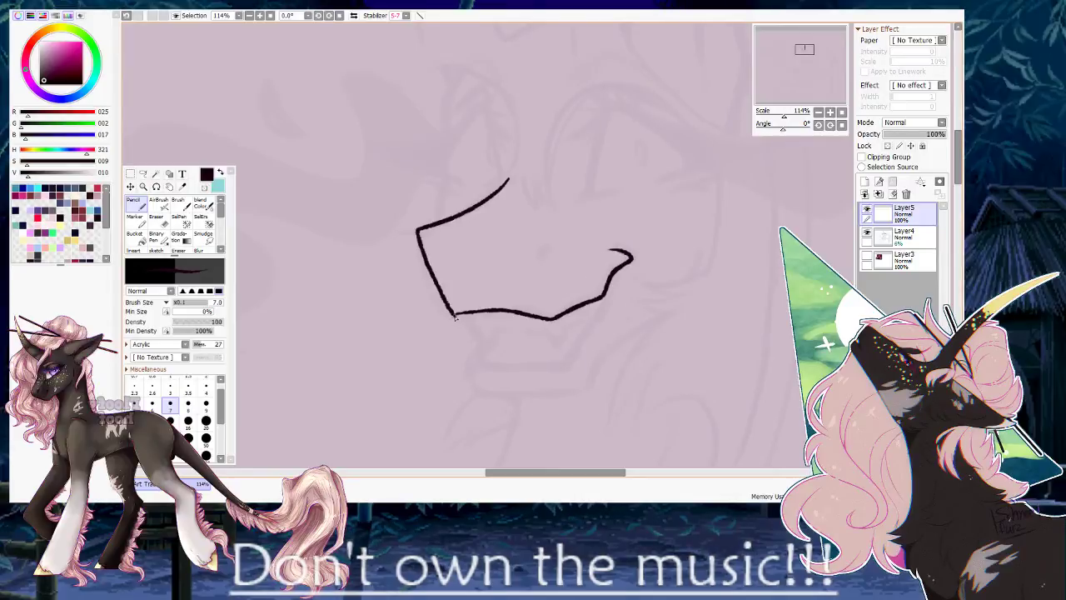
pyautogui.moveTo(467, 314); pyautogui.dragTo(471, 325)
pyautogui.hotkey('ctrl', 'z')
# Clean up the corner where the muzzle meets the upper lip, using the transparent colour.
pyautogui.moveTo(495, 286); pyautogui.dragTo(549, 214)
pyautogui.click(788, 114)
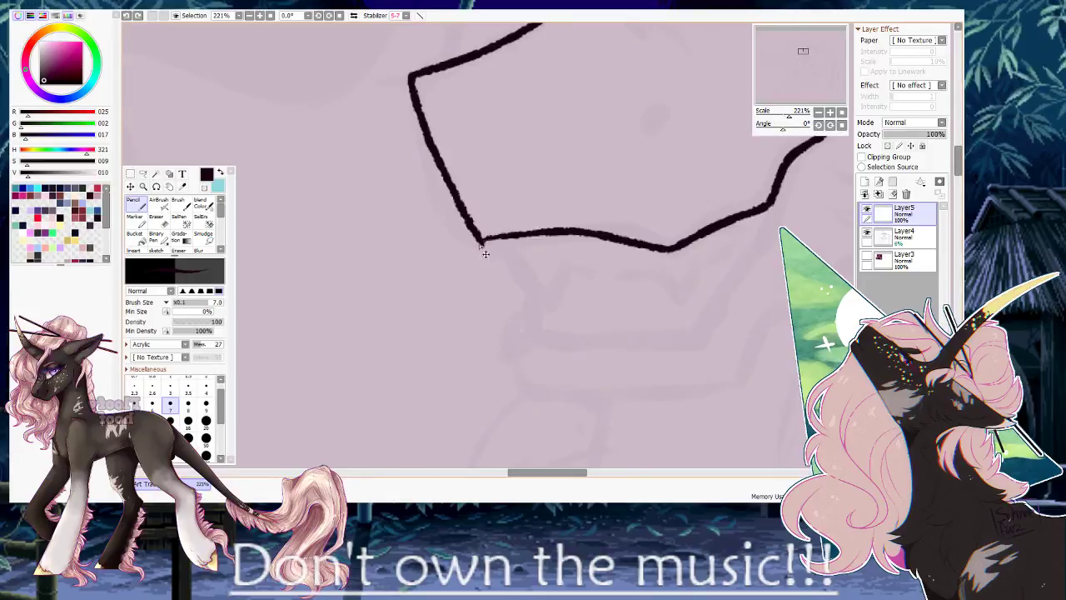
pyautogui.moveTo(487, 239)
pyautogui.mouseDown()
pyautogui.moveTo(503, 239)
pyautogui.moveTo(488, 249)
pyautogui.mouseUp()
pyautogui.click(204, 187)
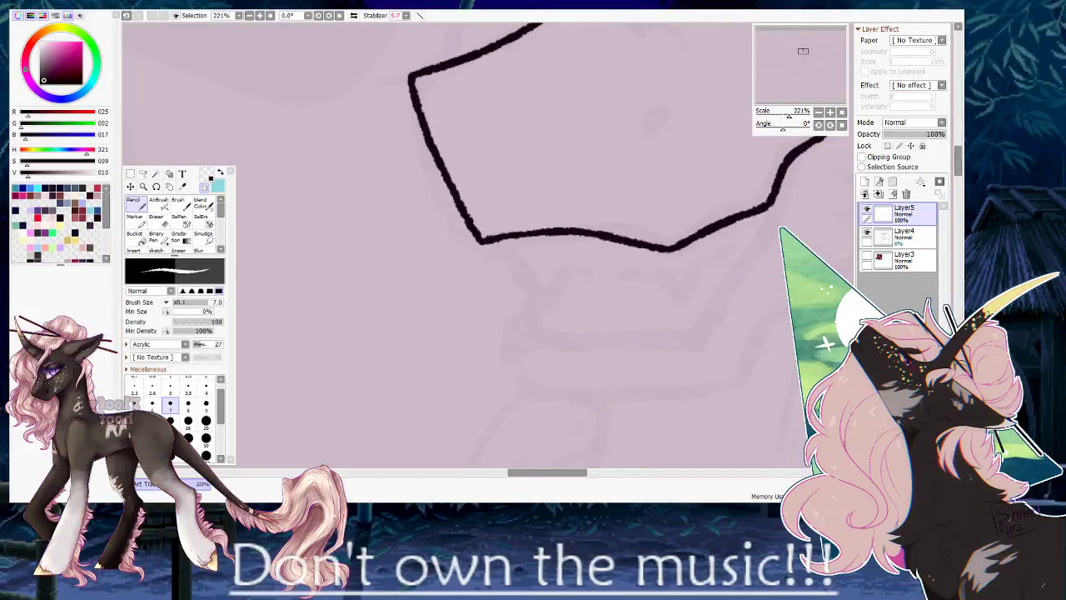
# Ink the inner mouth line running down from the mouth corner to the lower lip.
pyautogui.moveTo(528, 210); pyautogui.dragTo(386, 235)
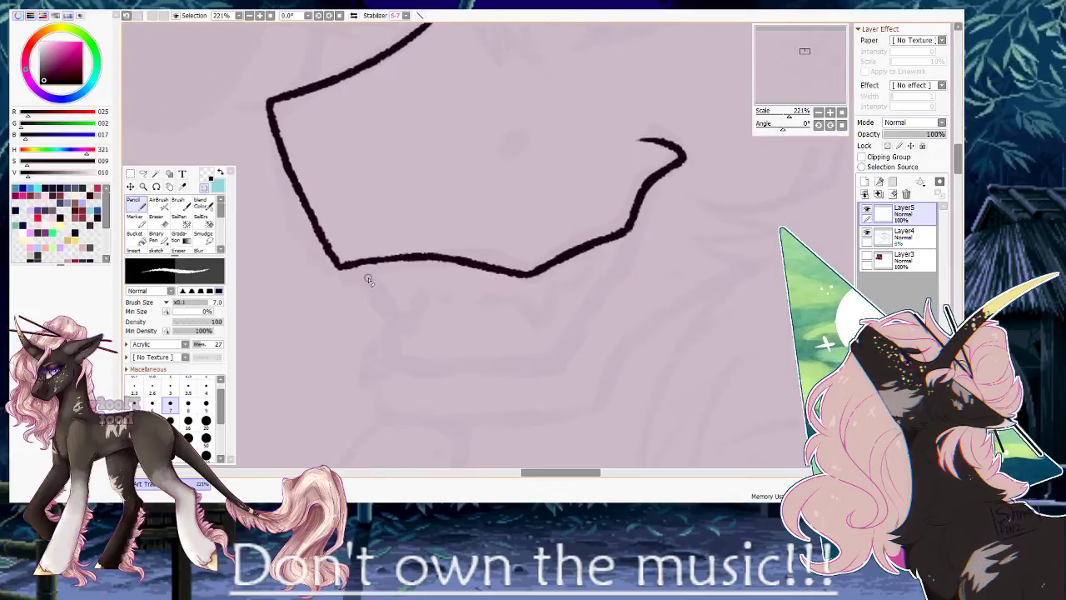
pyautogui.moveTo(590, 270); pyautogui.dragTo(536, 269)
pyautogui.moveTo(596, 180)
pyautogui.mouseDown()
pyautogui.moveTo(567, 266)
pyautogui.moveTo(569, 258)
pyautogui.moveTo(520, 338)
pyautogui.mouseUp()
pyautogui.hotkey('ctrl', 'z')
pyautogui.moveTo(573, 250); pyautogui.dragTo(502, 361)
pyautogui.press('h')
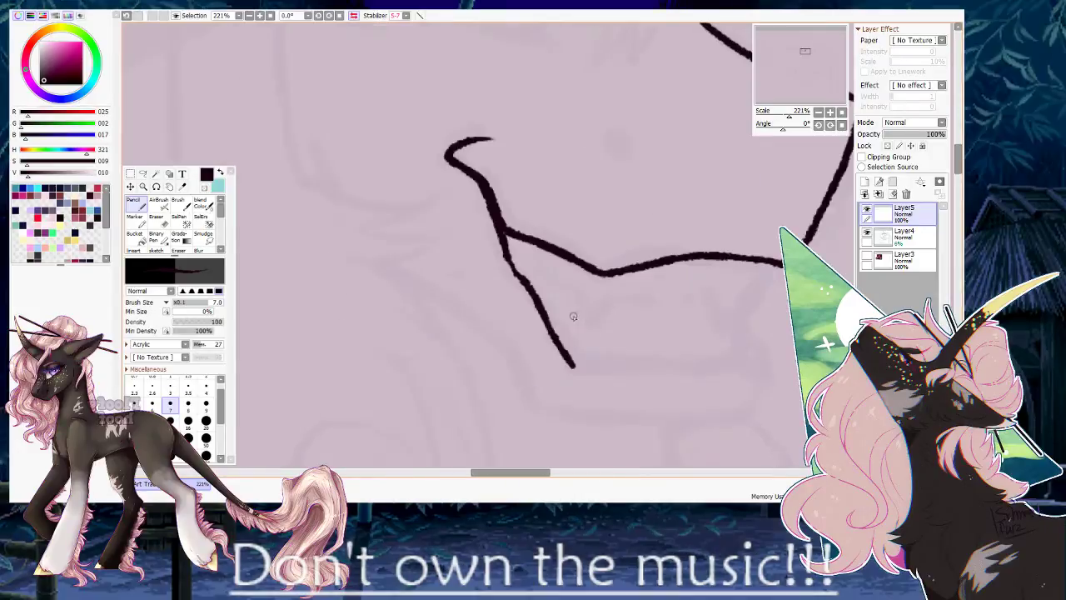
# Ink a straight lower lip edge from the inner mouth line and add the short curved front of the chin.
pyautogui.moveTo(671, 296); pyautogui.dragTo(488, 250)
pyautogui.press('h')
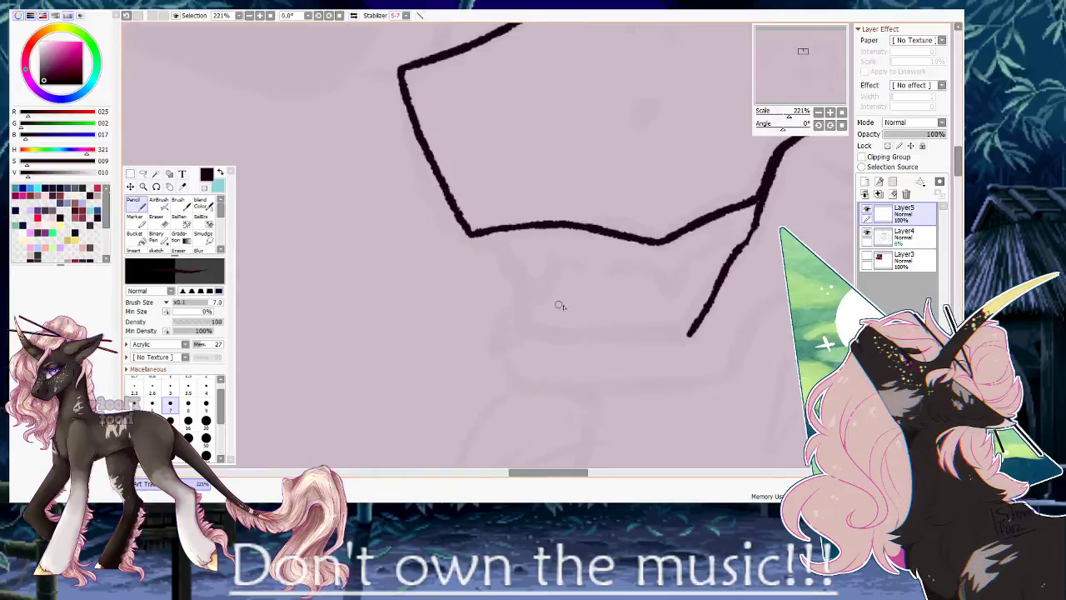
pyautogui.moveTo(683, 337); pyautogui.dragTo(509, 338)
pyautogui.hotkey('ctrl', 'z')
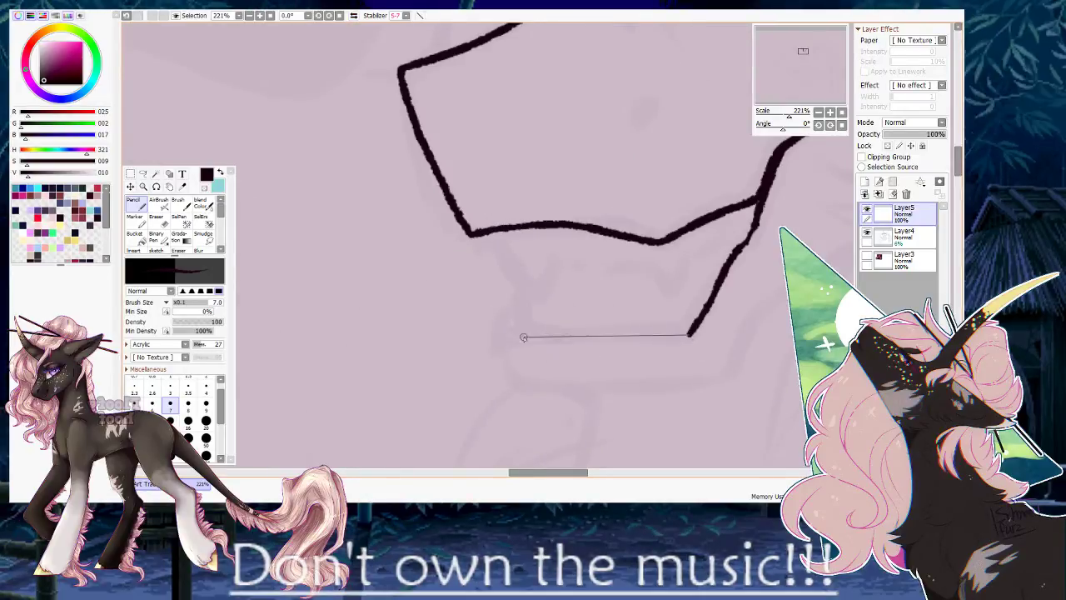
pyautogui.keyDown('shift'); pyautogui.click(512, 334); pyautogui.keyUp('shift')
pyautogui.moveTo(506, 334); pyautogui.dragTo(514, 380)
pyautogui.hotkey('ctrl', 'z')
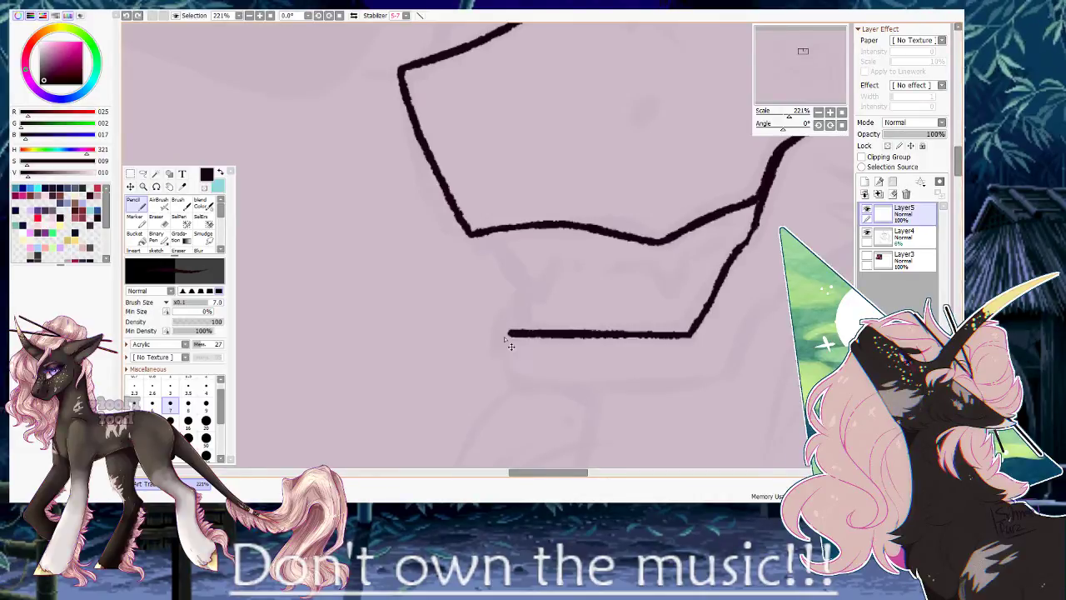
pyautogui.moveTo(510, 333); pyautogui.dragTo(514, 375)
pyautogui.press('h')
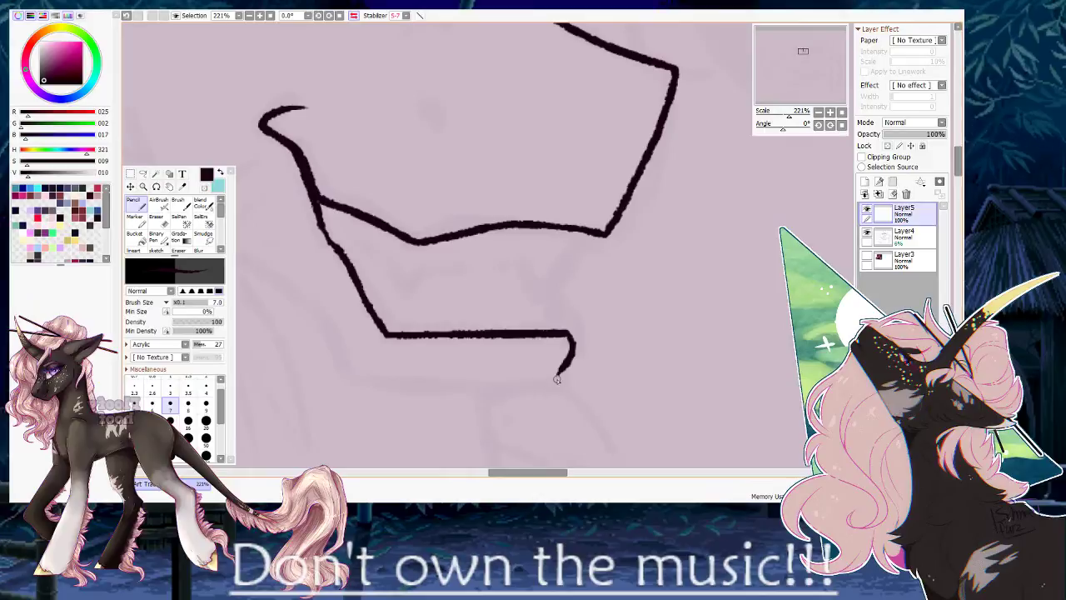
pyautogui.press('h')
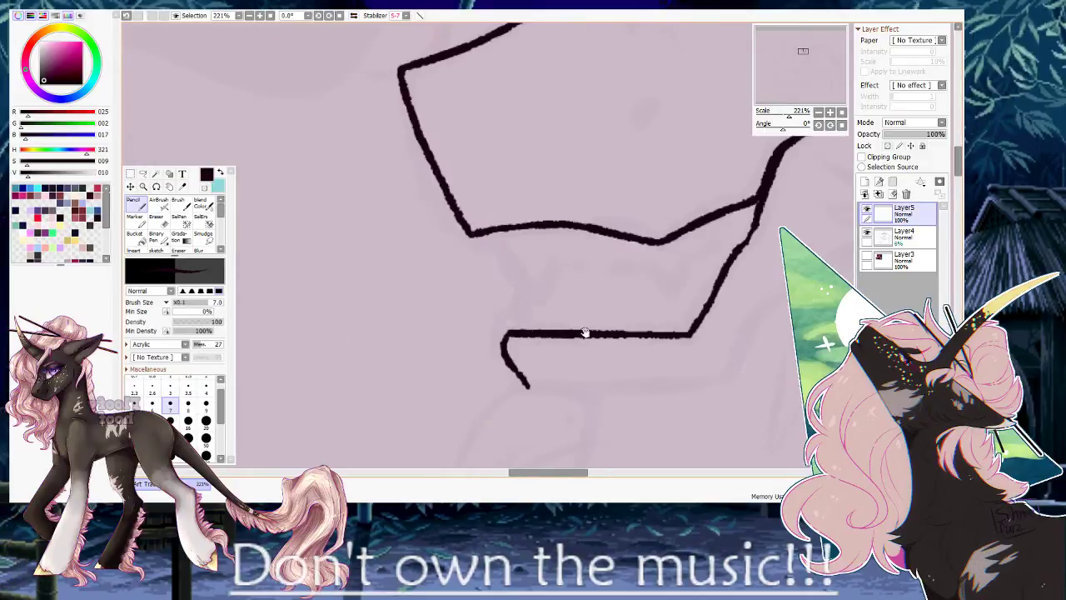
# Ink the underside of the jaw from the chin up to the cheek and add the nostril.
pyautogui.moveTo(585, 332); pyautogui.dragTo(407, 238)
pyautogui.moveTo(381, 306)
pyautogui.mouseDown()
pyautogui.moveTo(543, 311)
pyautogui.moveTo(465, 348)
pyautogui.moveTo(438, 390)
pyautogui.moveTo(409, 390)
pyautogui.moveTo(426, 385)
pyautogui.moveTo(509, 279)
pyautogui.moveTo(545, 261)
pyautogui.moveTo(437, 368)
pyautogui.moveTo(565, 292)
pyautogui.moveTo(588, 215)
pyautogui.mouseUp()
pyautogui.moveTo(788, 116); pyautogui.dragTo(764, 118)
pyautogui.moveTo(453, 230); pyautogui.dragTo(540, 215)
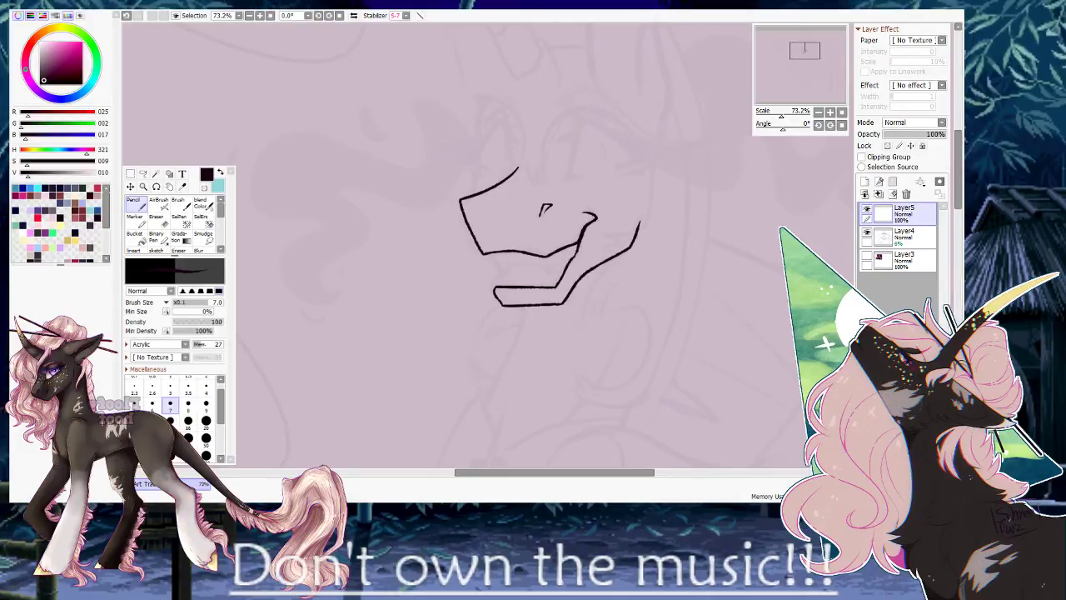
pyautogui.hotkey('ctrl', 'z')
pyautogui.moveTo(781, 113); pyautogui.dragTo(789, 113)
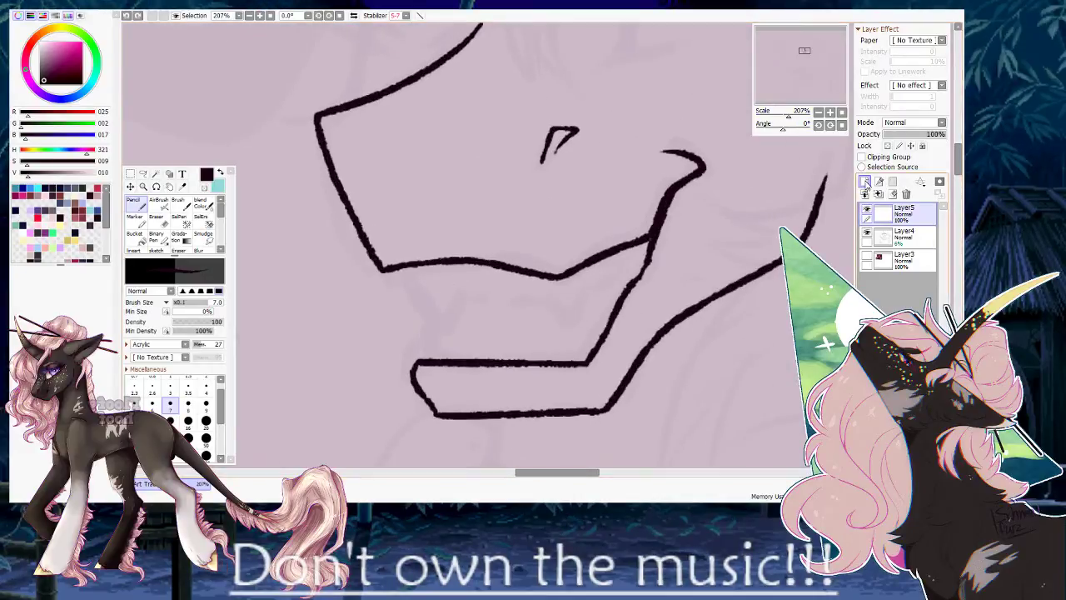
# Create a new layer above the line art and draw a long pointed fang below the upper lip in light teal.
pyautogui.click(864, 181)
pyautogui.press('x')
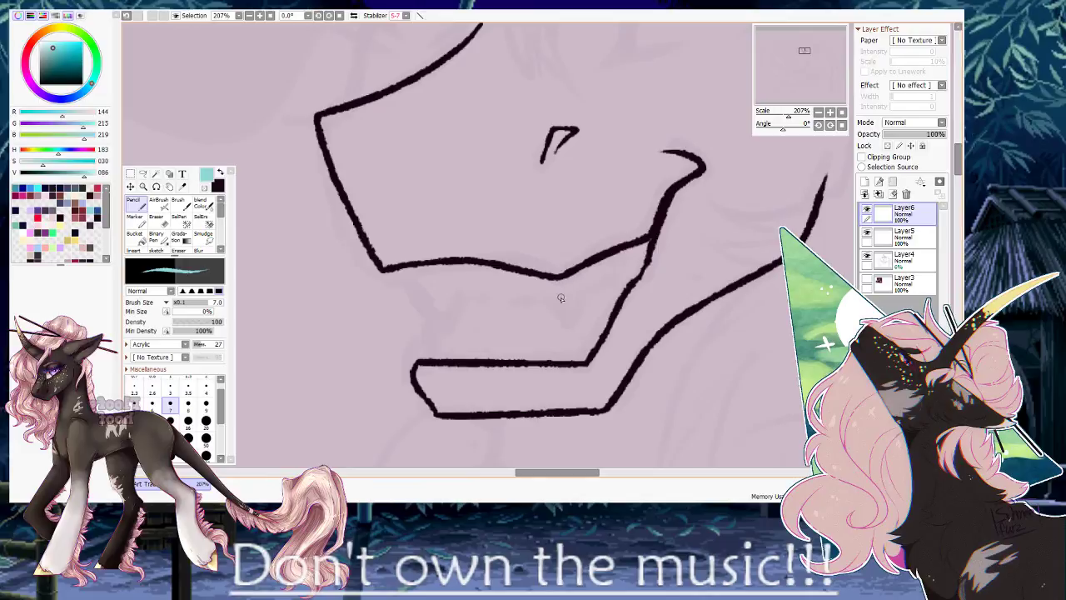
pyautogui.moveTo(547, 255)
pyautogui.mouseDown()
pyautogui.moveTo(563, 325)
pyautogui.moveTo(575, 252)
pyautogui.mouseUp()
pyautogui.hotkey('ctrl', 'z')
pyautogui.moveTo(564, 325); pyautogui.dragTo(576, 249)
pyautogui.press('h')
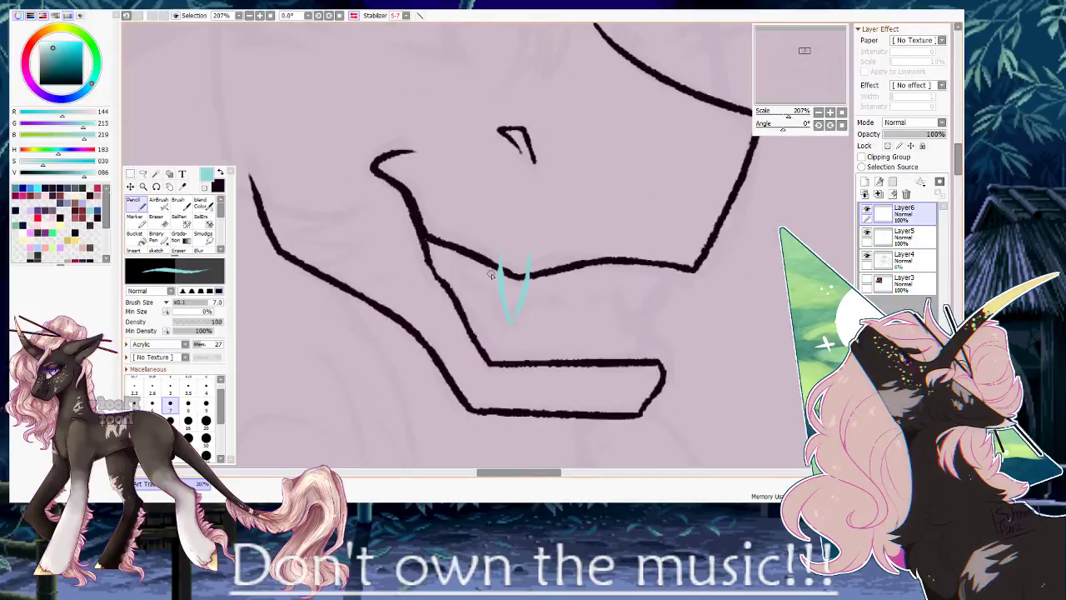
# Draw smaller pointed teal teeth from behind the fang toward the mouth corner.
pyautogui.moveTo(501, 268); pyautogui.dragTo(489, 305)
pyautogui.hotkey('ctrl', 'z')
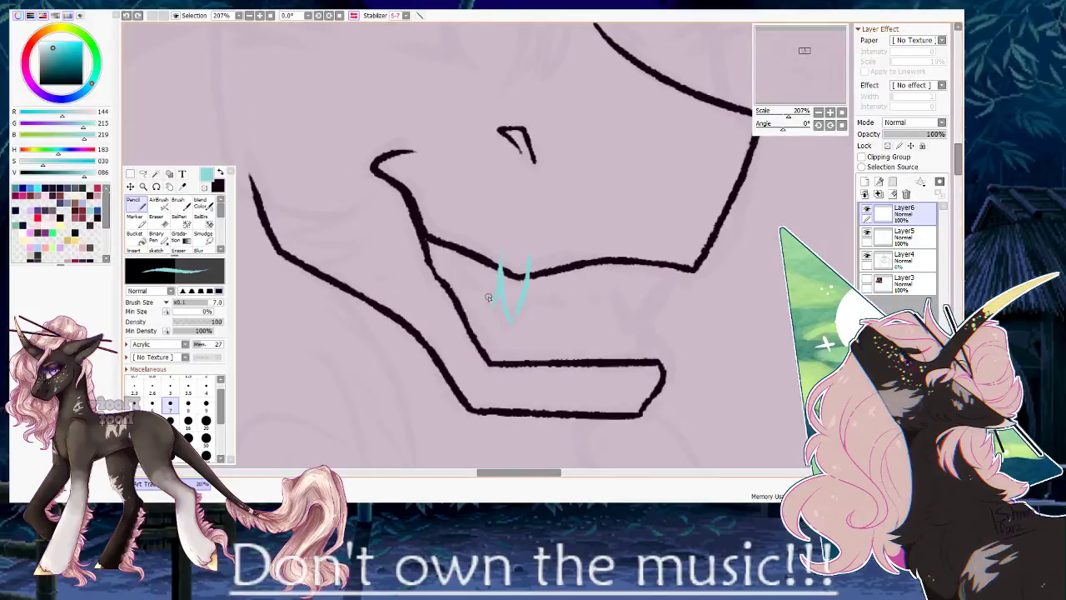
pyautogui.press('h')
pyautogui.moveTo(573, 281); pyautogui.dragTo(603, 261)
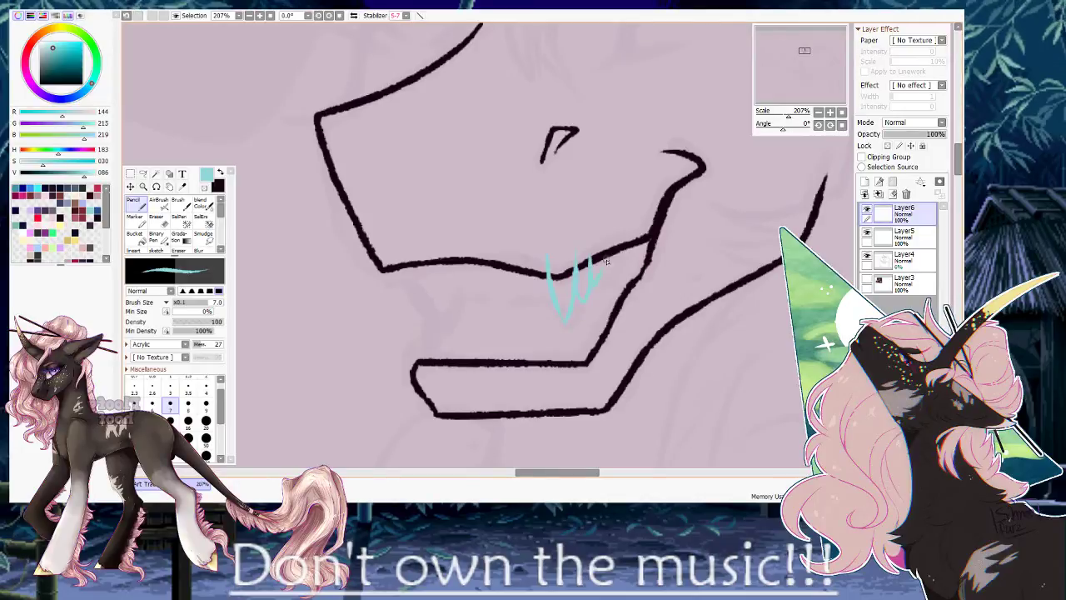
pyautogui.press('h')
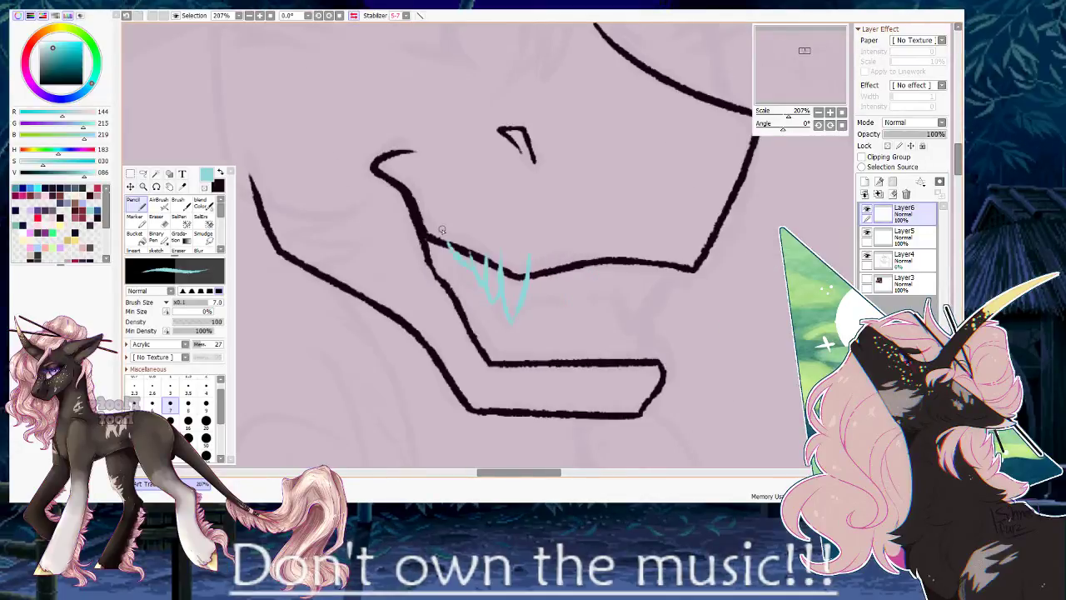
# Draw the front upper fang with small teeth beside both fangs and a flat tooth line connecting them.
pyautogui.press('h')
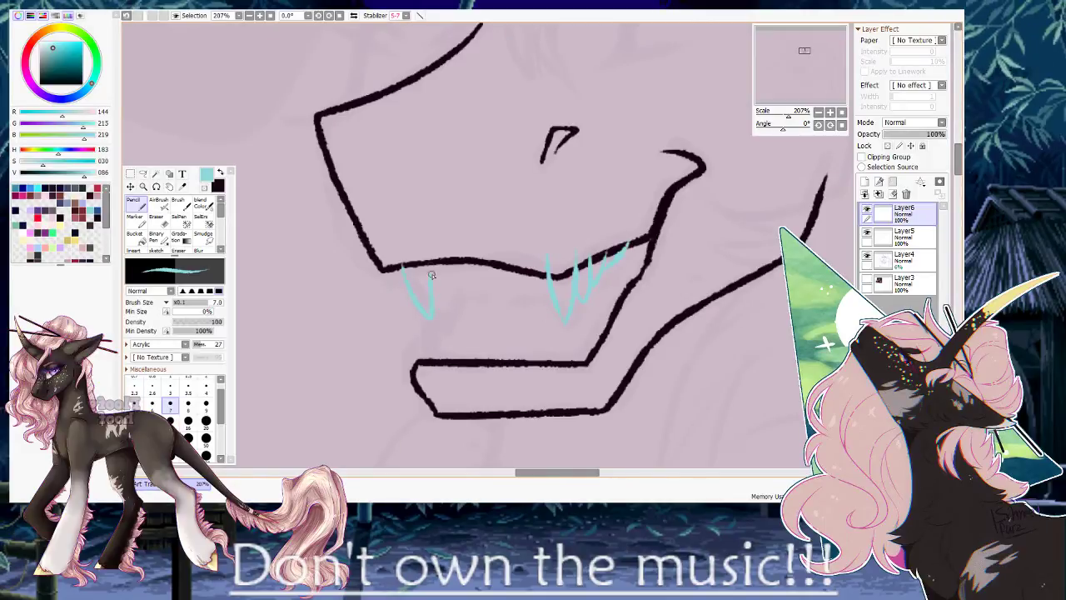
pyautogui.press('h')
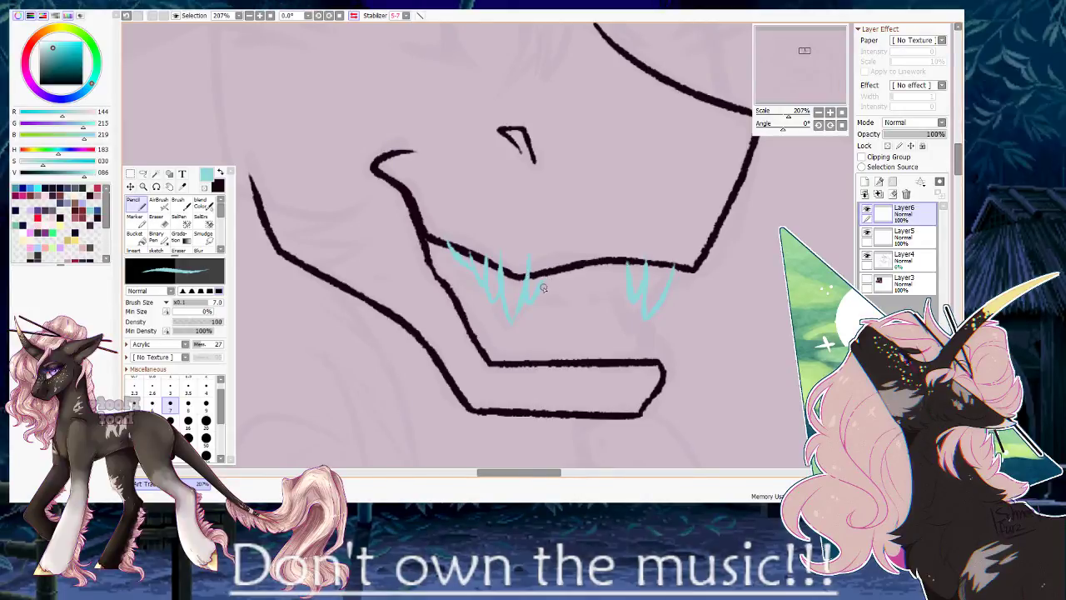
pyautogui.moveTo(531, 285); pyautogui.dragTo(567, 283)
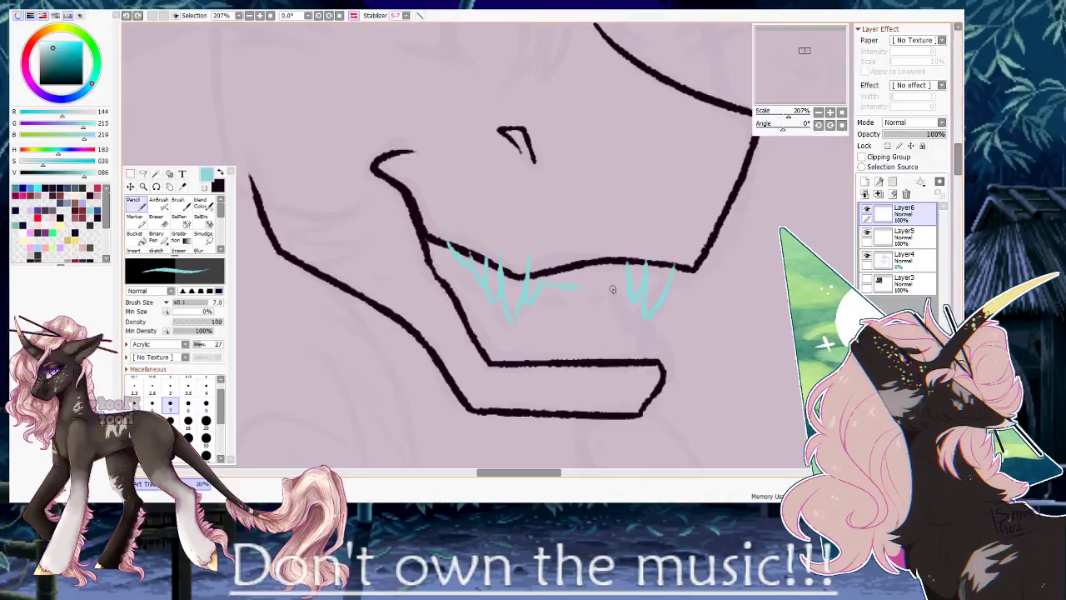
pyautogui.press('h')
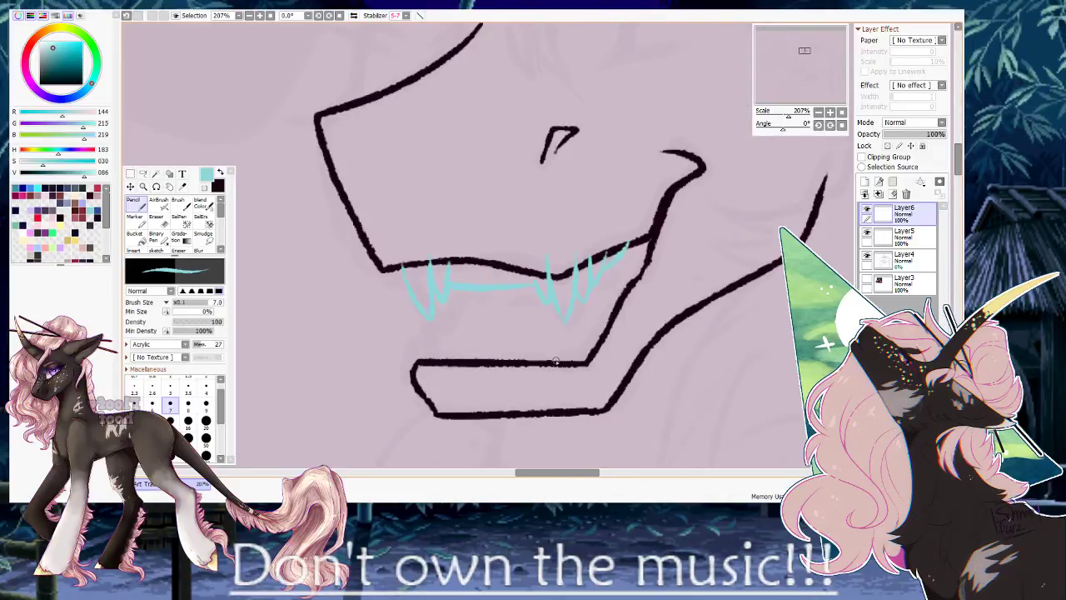
# Draw a pointed lower fang and smaller teeth in light teal along the lower jaw near the mouth corner.
pyautogui.hotkey('ctrl', 'z')
pyautogui.moveTo(563, 341)
pyautogui.mouseDown()
pyautogui.moveTo(578, 365)
pyautogui.moveTo(551, 316)
pyautogui.mouseUp()
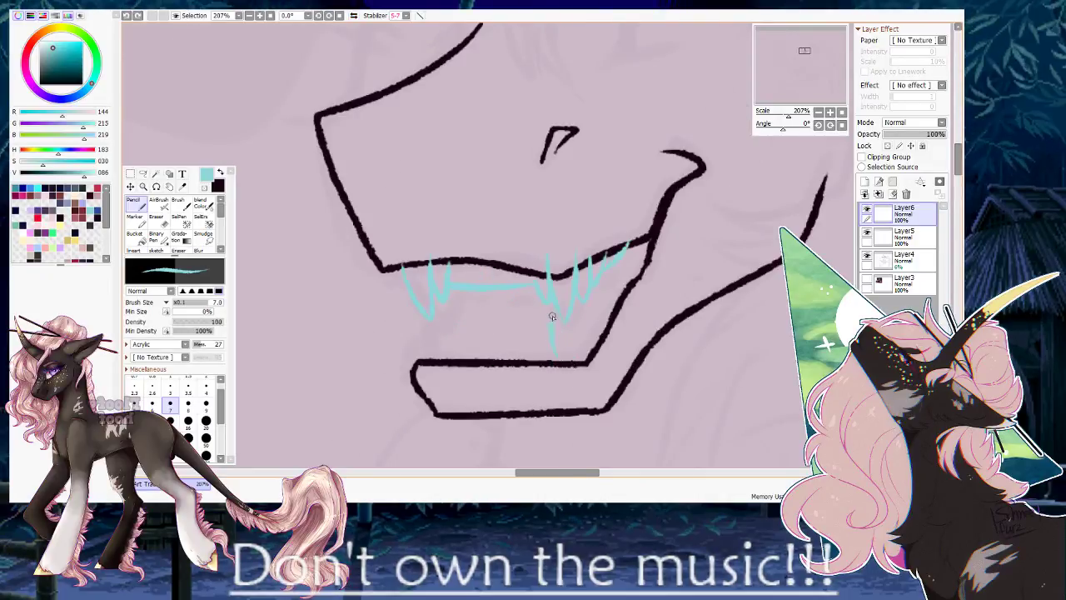
pyautogui.hotkey('ctrl', 'z')
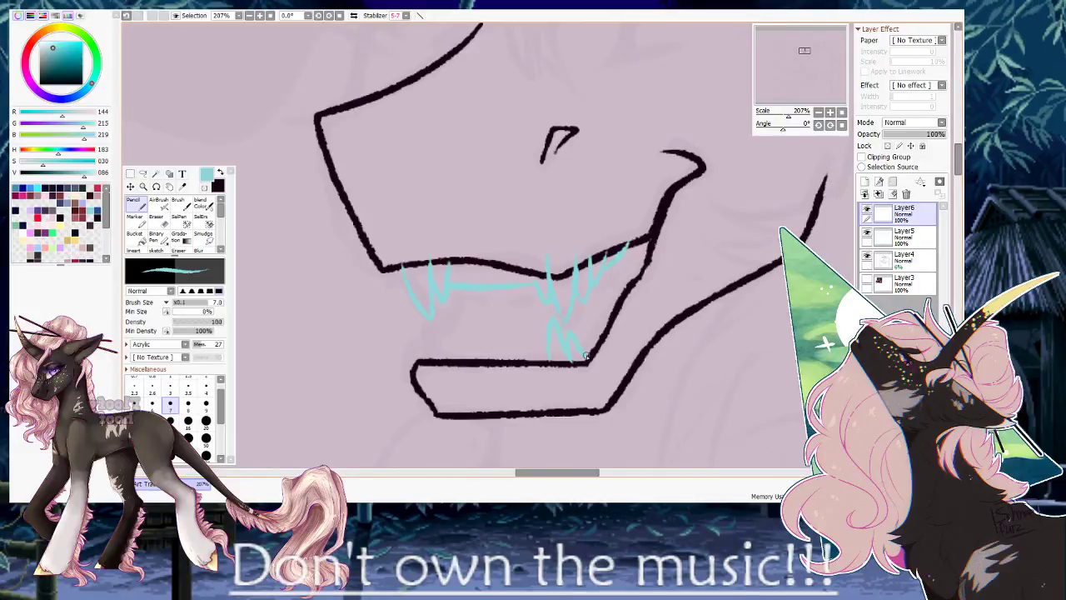
pyautogui.moveTo(583, 352); pyautogui.dragTo(616, 306)
# Draw the front lower fang and the small teal teeth behind it near the chin, meeting the front upper fang.
pyautogui.press('h')
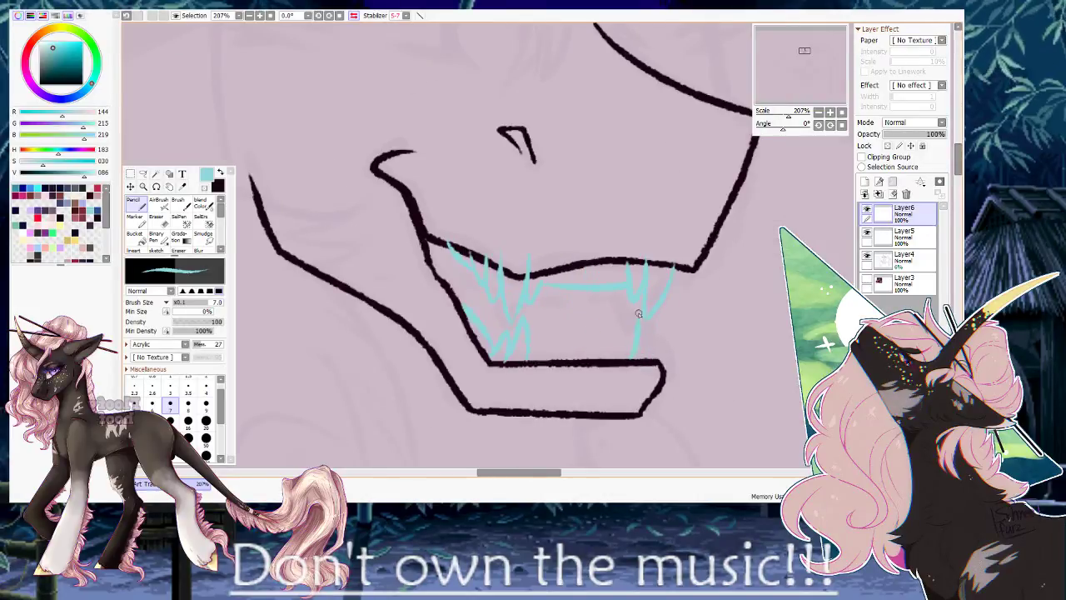
pyautogui.moveTo(638, 315); pyautogui.dragTo(612, 361)
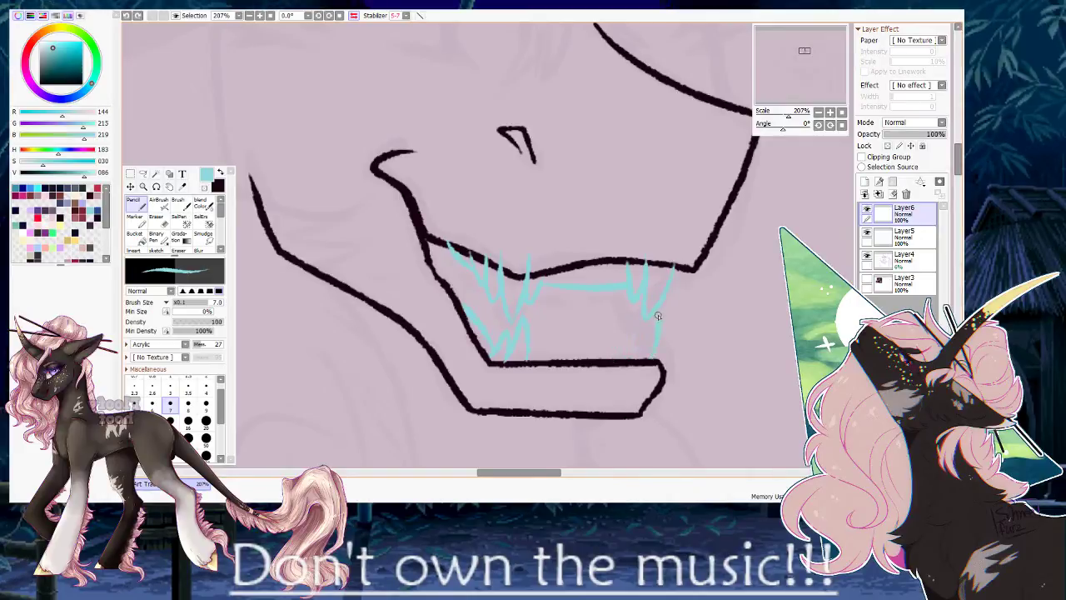
pyautogui.press('h')
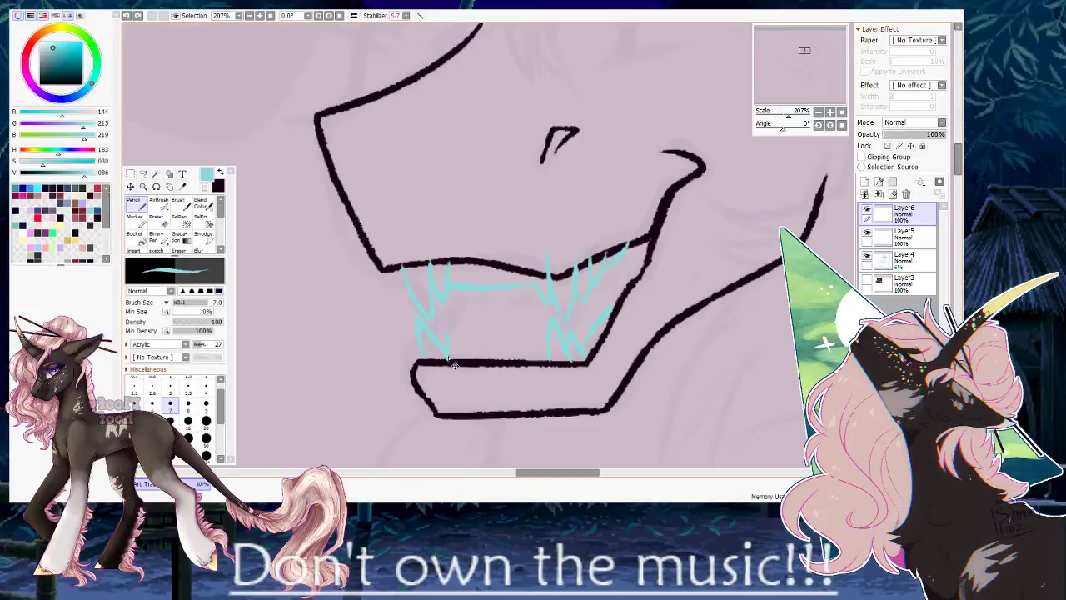
pyautogui.moveTo(461, 363); pyautogui.dragTo(439, 335)
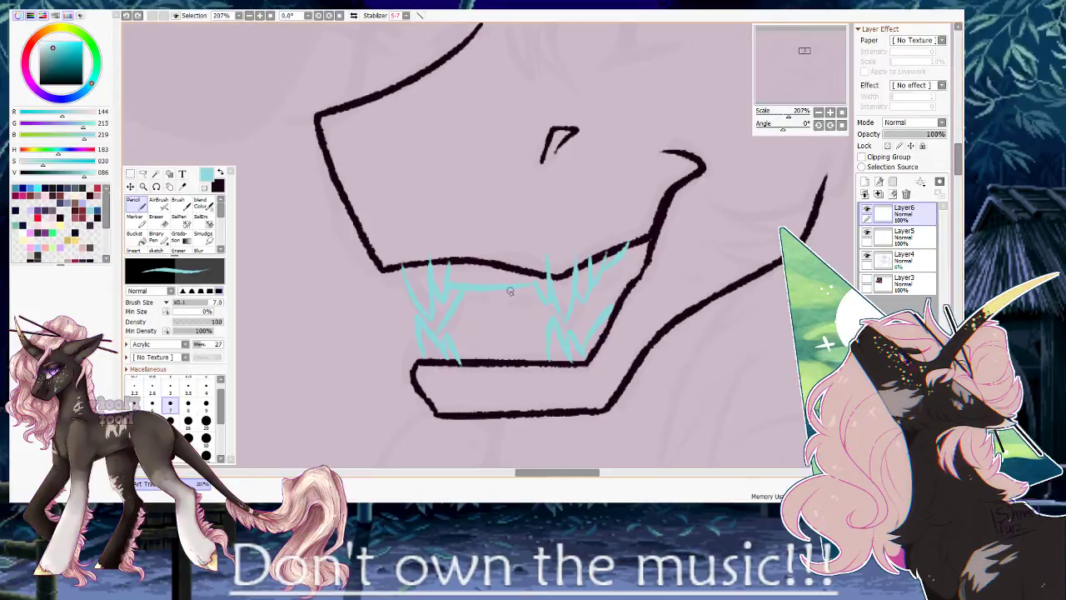
# On the line art layer, ink a dark curve inside the mouth from the upper tooth line down to the front lower teeth.
pyautogui.press('h')
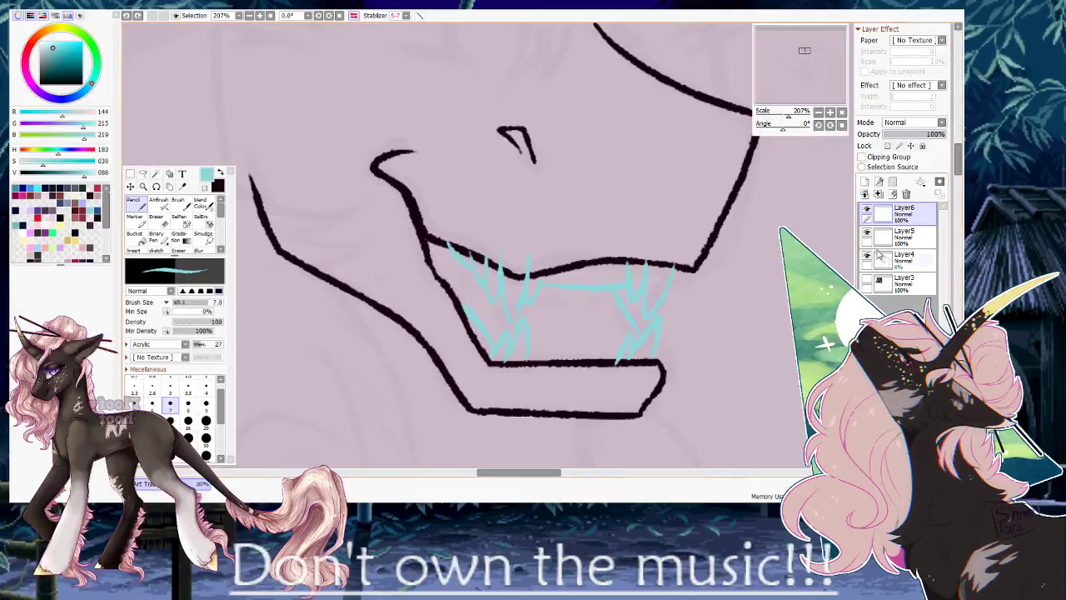
pyautogui.click(903, 237)
pyautogui.press('x')
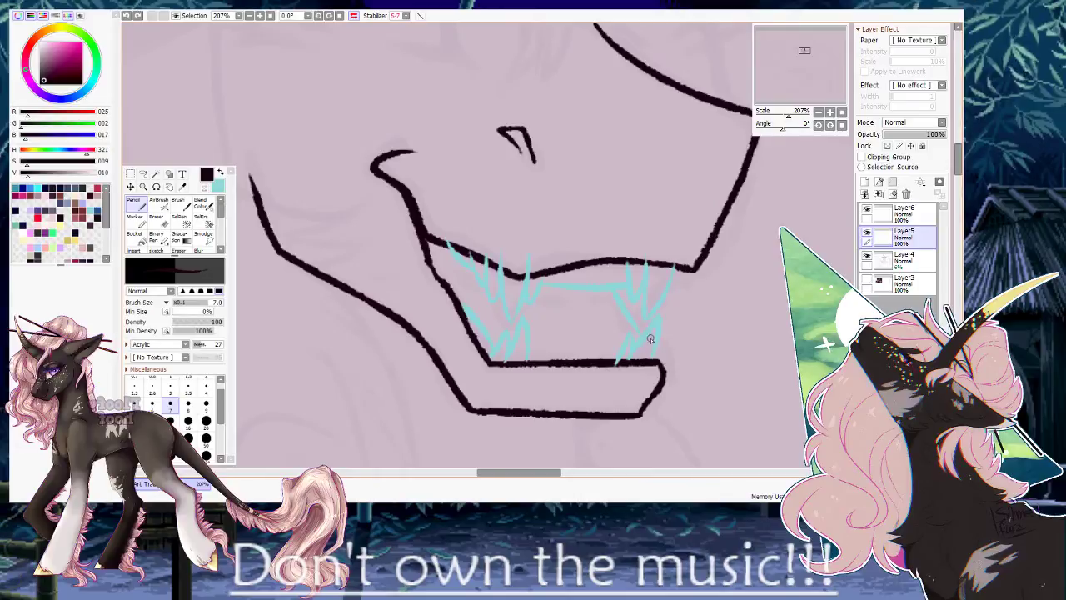
pyautogui.press('h')
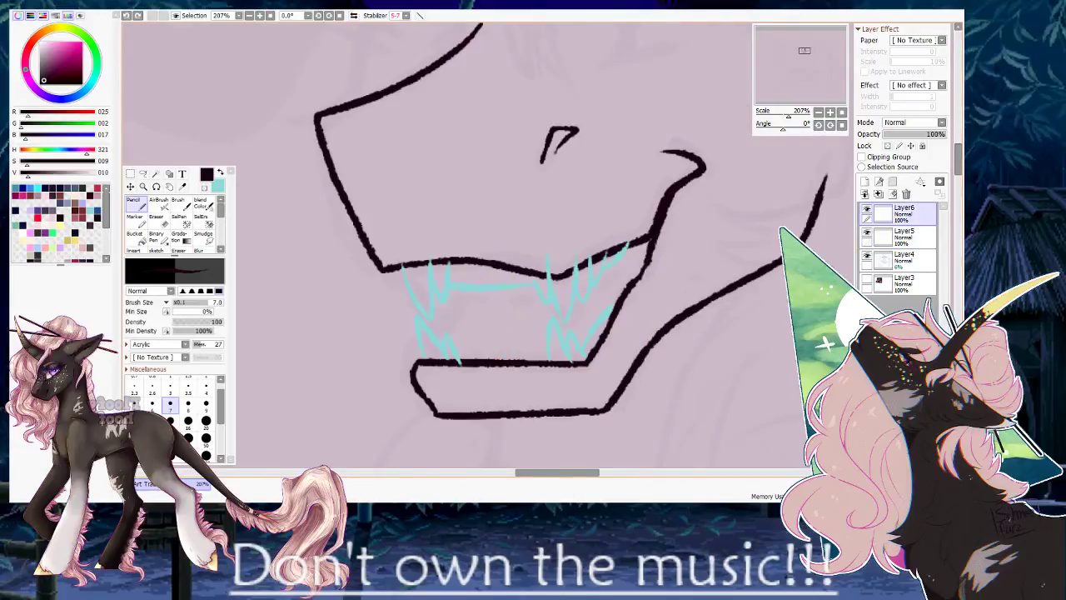
pyautogui.moveTo(454, 292)
pyautogui.mouseDown()
pyautogui.moveTo(450, 340)
pyautogui.moveTo(421, 366)
pyautogui.mouseUp()
pyautogui.hotkey('ctrl', 'z')
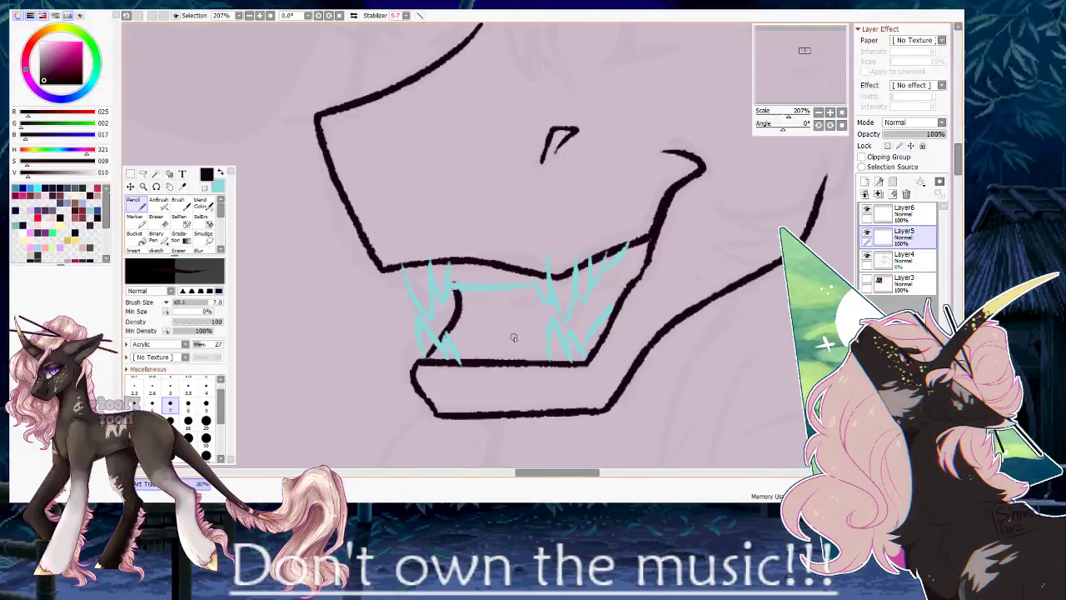
# On the teeth layer, draw light teal outlines around the dark inner-mouth curve to form the far-side teeth.
pyautogui.press('h')
pyautogui.click(903, 214)
pyautogui.press('h')
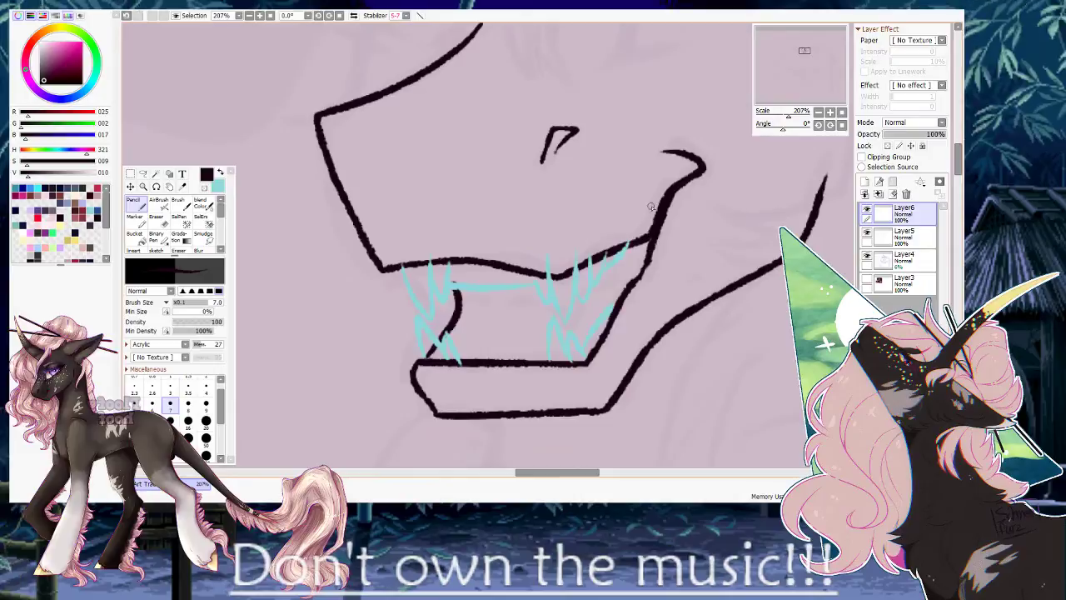
pyautogui.press('x')
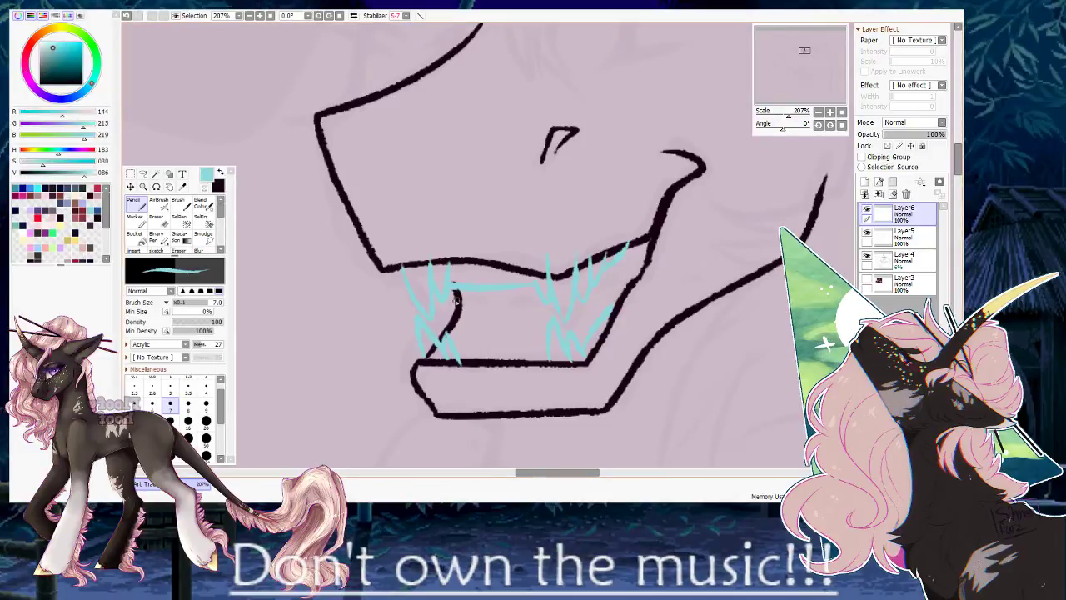
pyautogui.moveTo(455, 300); pyautogui.dragTo(431, 334)
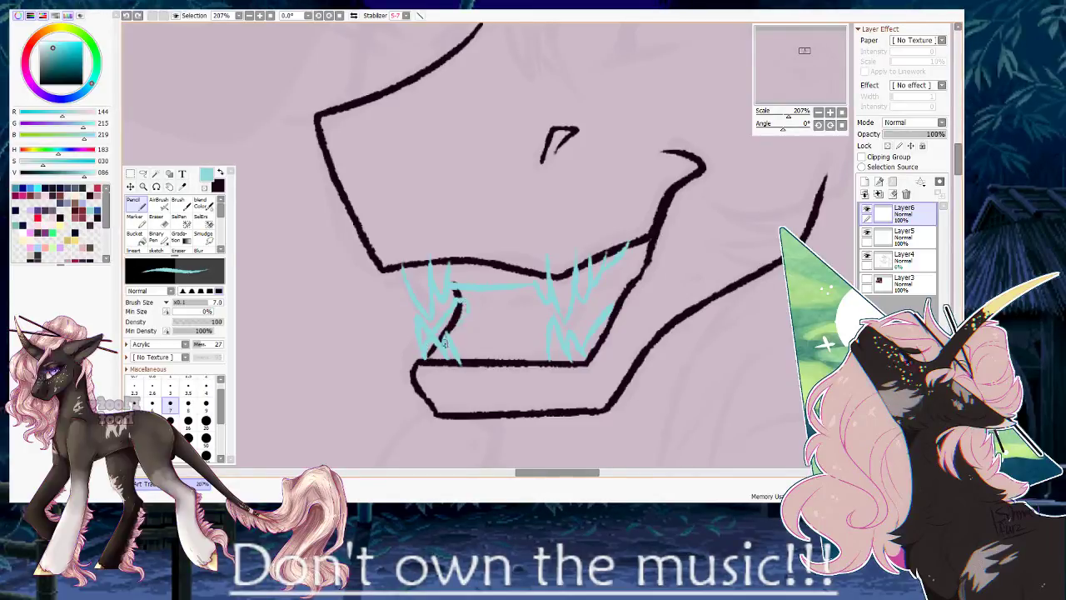
pyautogui.press('e')
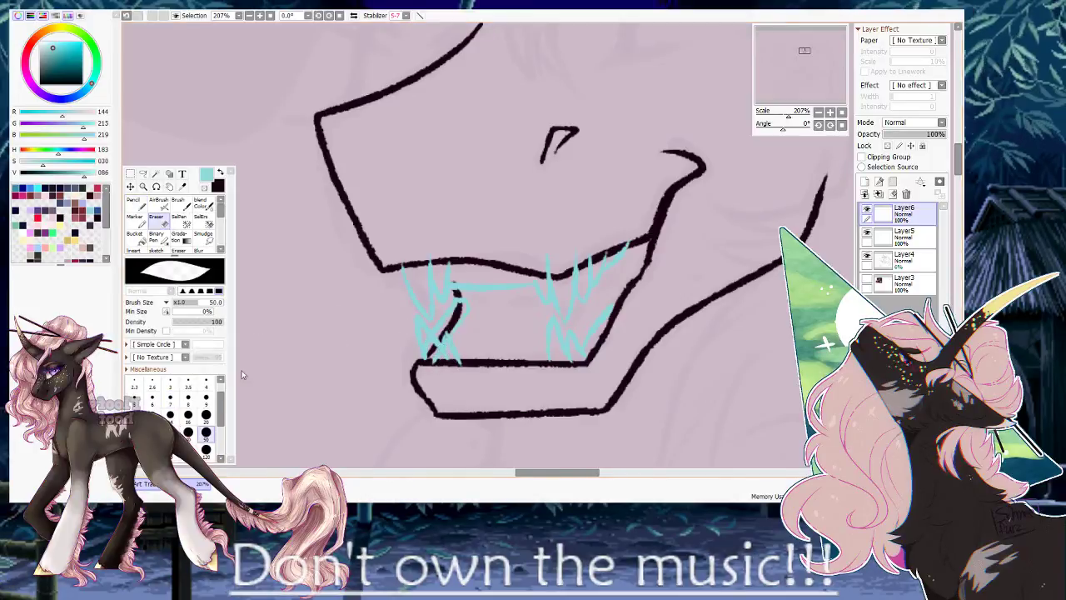
pyautogui.moveTo(433, 342); pyautogui.dragTo(517, 290)
# Erase the teal tooth tips that stick out above the upper lip line, from the front fang to the mouth corner.
pyautogui.moveTo(789, 115); pyautogui.dragTo(798, 115)
pyautogui.press('n')
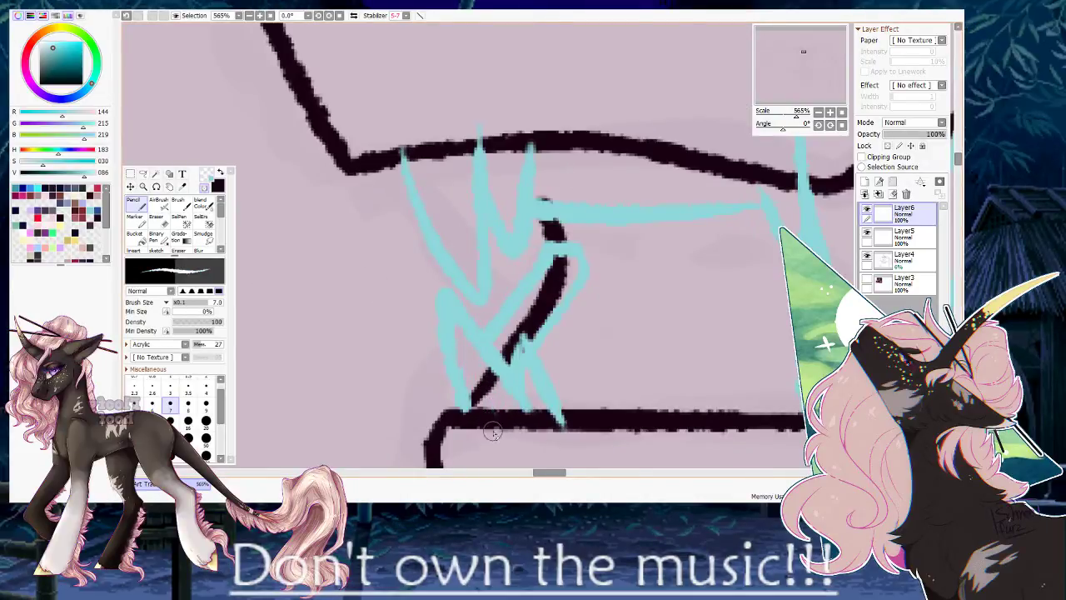
pyautogui.moveTo(469, 436); pyautogui.dragTo(417, 384)
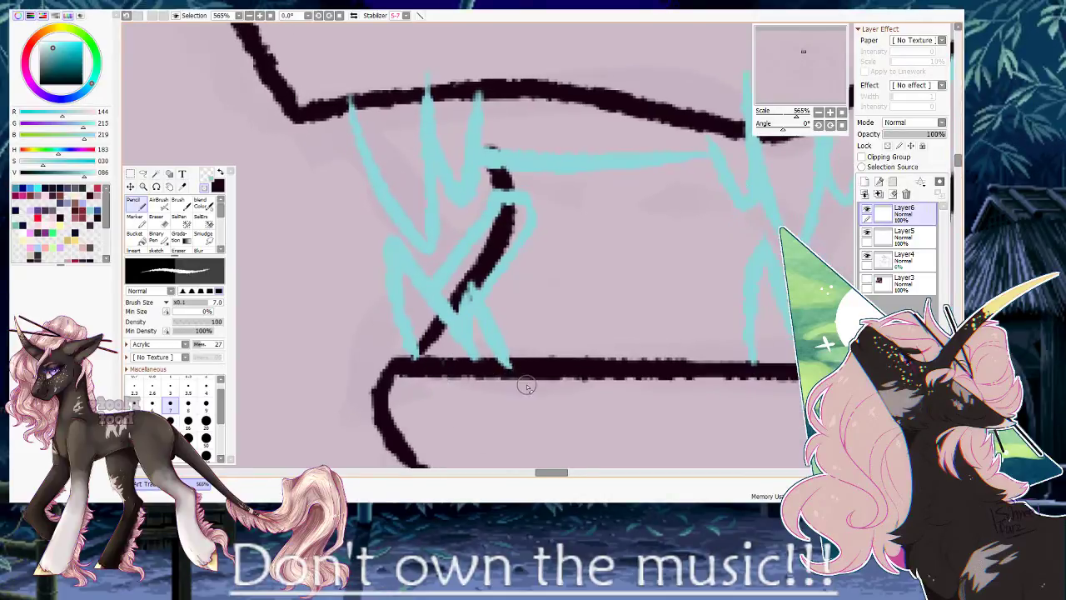
pyautogui.moveTo(393, 89); pyautogui.dragTo(448, 246)
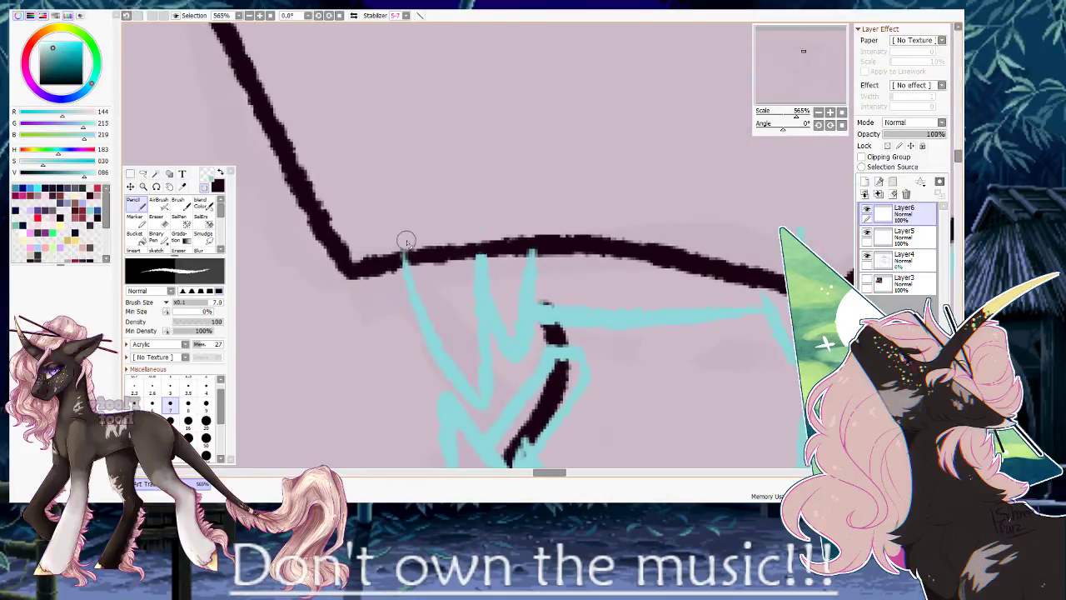
pyautogui.hscroll(2, 491, 233)
pyautogui.moveTo(604, 252); pyautogui.dragTo(582, 217)
pyautogui.moveTo(652, 260); pyautogui.dragTo(678, 235)
pyautogui.moveTo(720, 205); pyautogui.dragTo(687, 219)
pyautogui.hscroll(2, 685, 152)
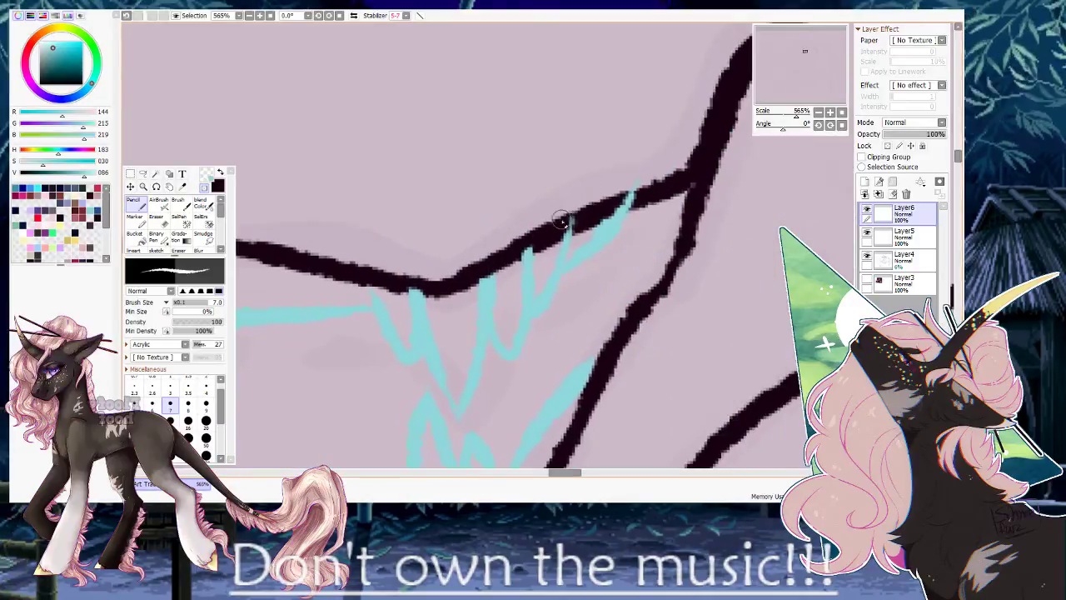
pyautogui.moveTo(588, 330); pyautogui.dragTo(732, 145)
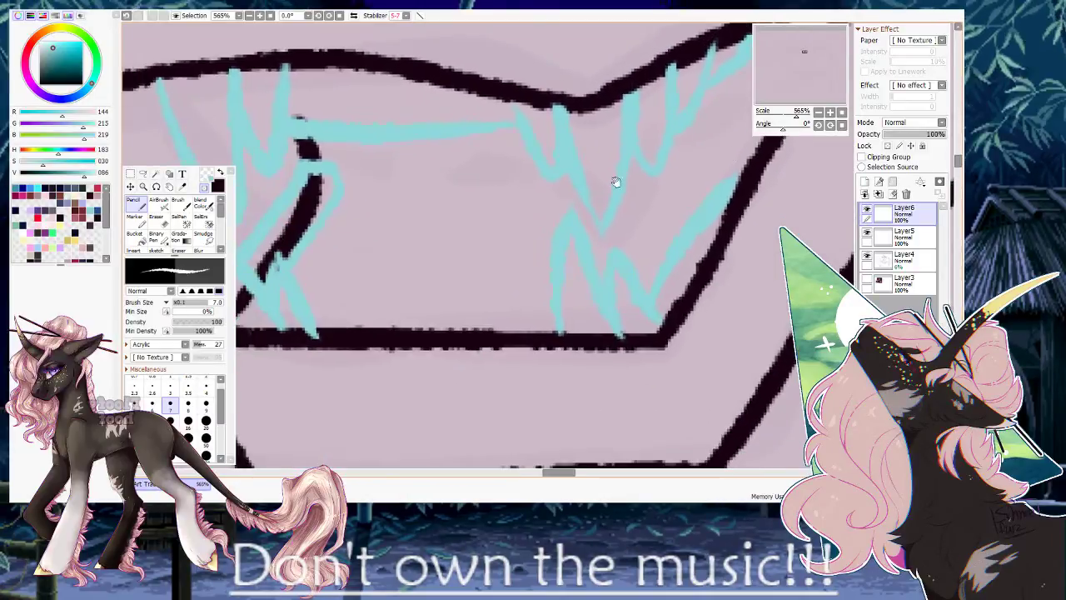
# On the line art layer, erase the dark inner-mouth curve behind the front teeth, including its stray upper end.
pyautogui.scroll(1, 583, 341)
pyautogui.hscroll(-2, 583, 341)
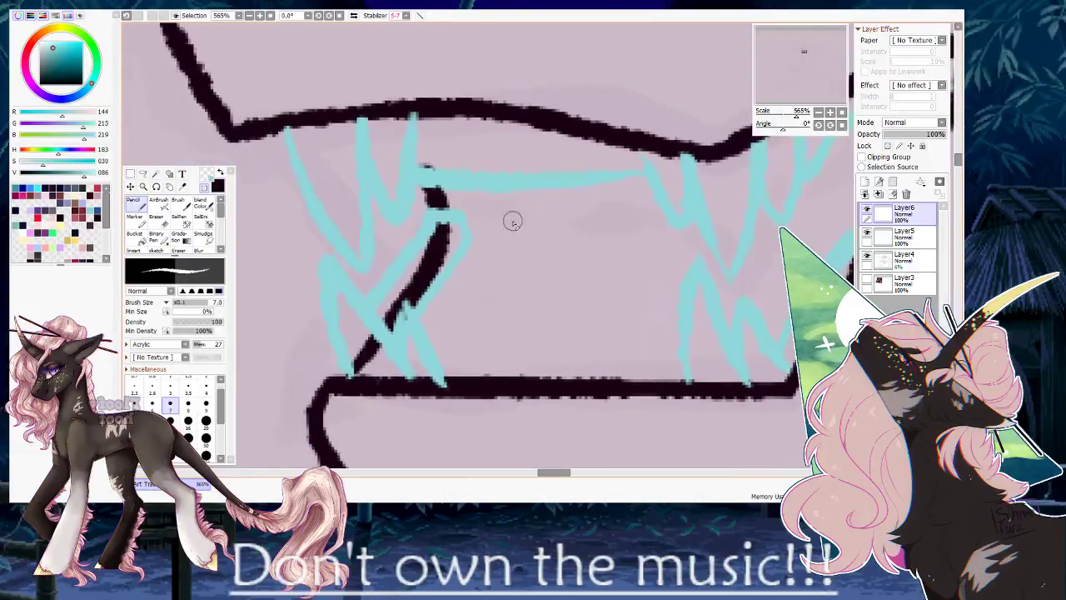
pyautogui.click(870, 233)
pyautogui.moveTo(426, 166); pyautogui.dragTo(447, 164)
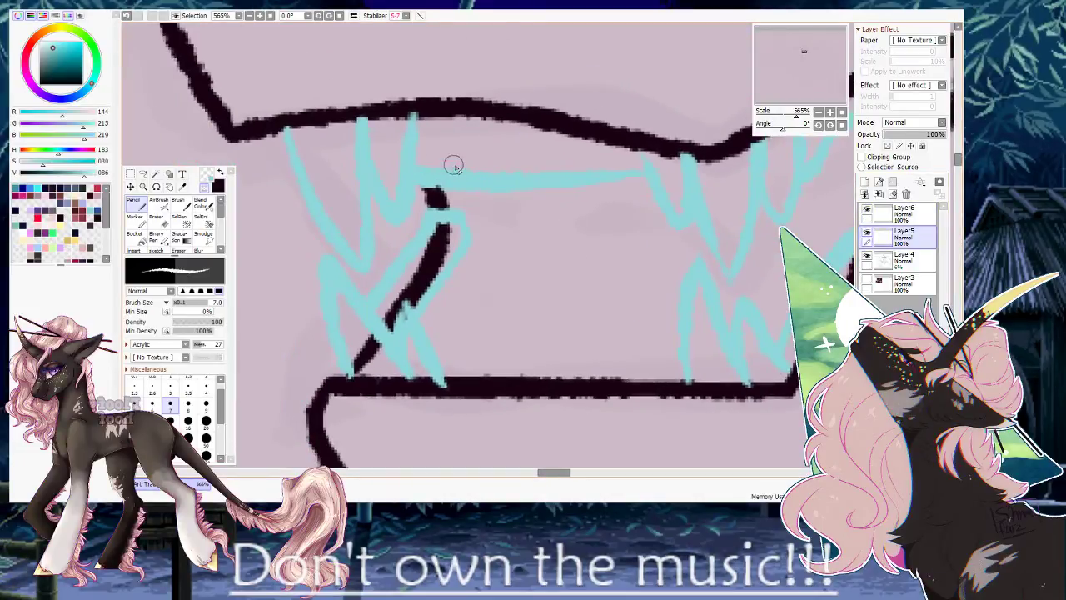
pyautogui.moveTo(448, 231)
pyautogui.mouseDown()
pyautogui.moveTo(355, 370)
pyautogui.moveTo(476, 219)
pyautogui.mouseUp()
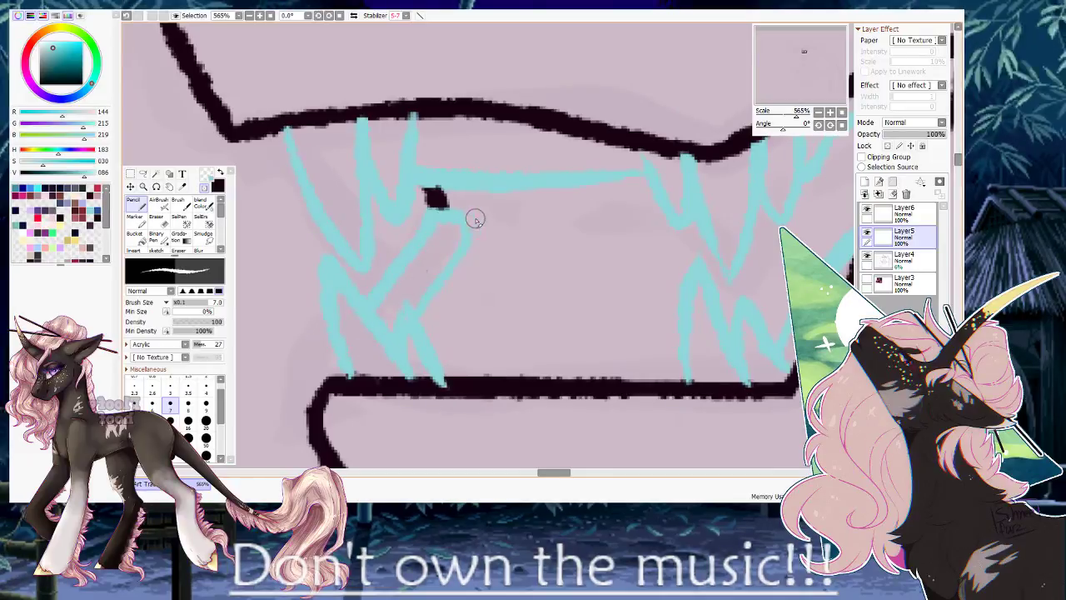
# Clip the teeth layer to the line art, recolour the teeth with the dark line colour using the Bucket, and merge it down.
pyautogui.click(899, 213)
pyautogui.click(863, 157)
pyautogui.press('x')
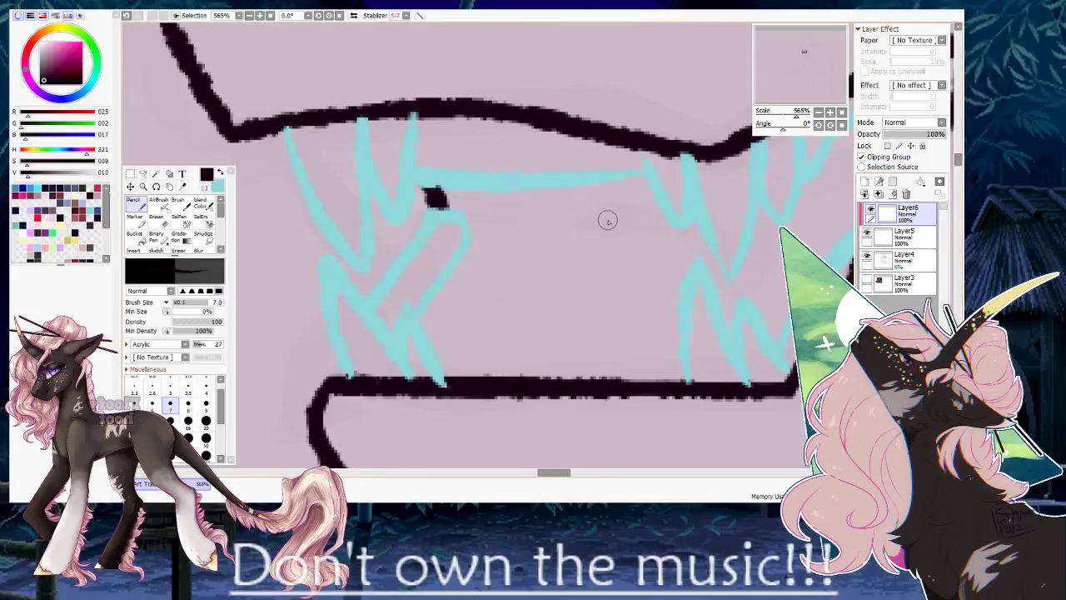
pyautogui.press('g')
pyautogui.click(602, 231)
pyautogui.click(879, 194)
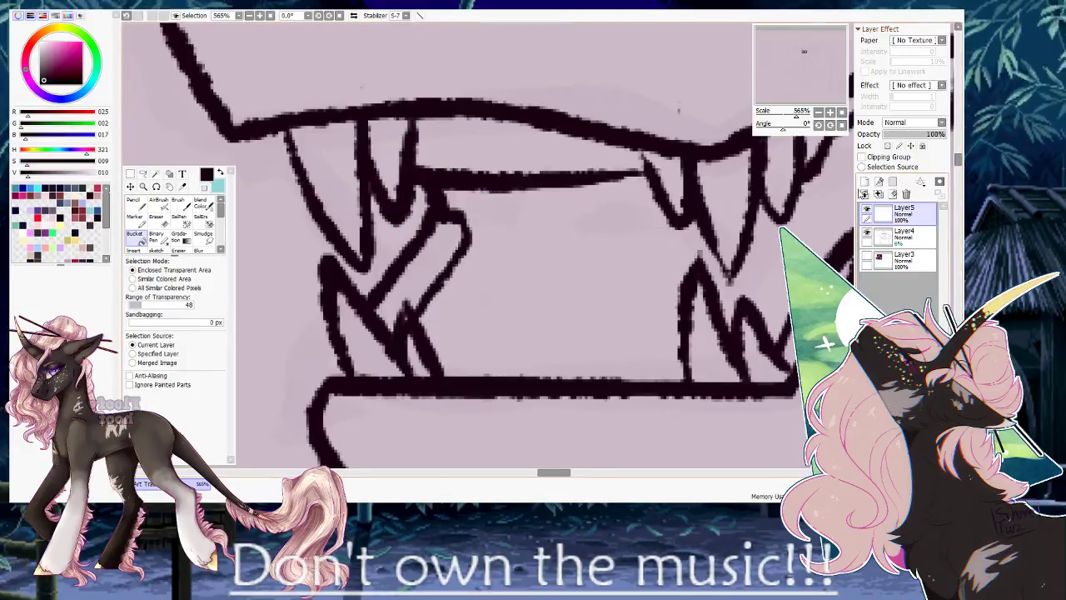
# Erase the stray dark speck above the upper lip line.
pyautogui.moveTo(689, 120); pyautogui.dragTo(621, 240)
pyautogui.press('e')
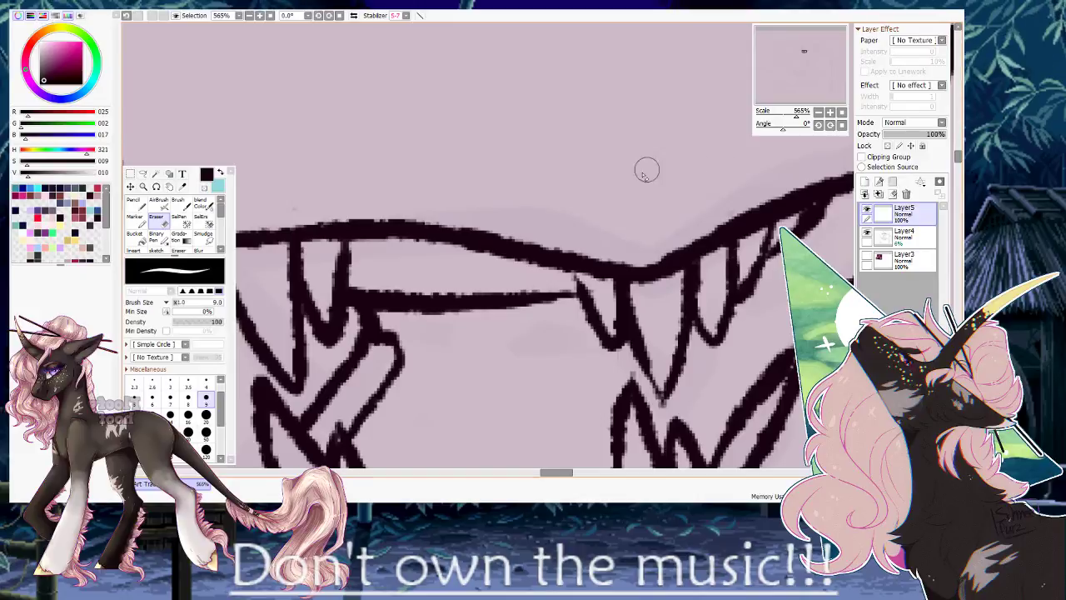
pyautogui.moveTo(466, 325); pyautogui.dragTo(474, 171)
# Ink a curved inner-mouth line from the upper tooth line down behind the front lower teeth to the jaw.
pyautogui.press('v')
pyautogui.press('n')
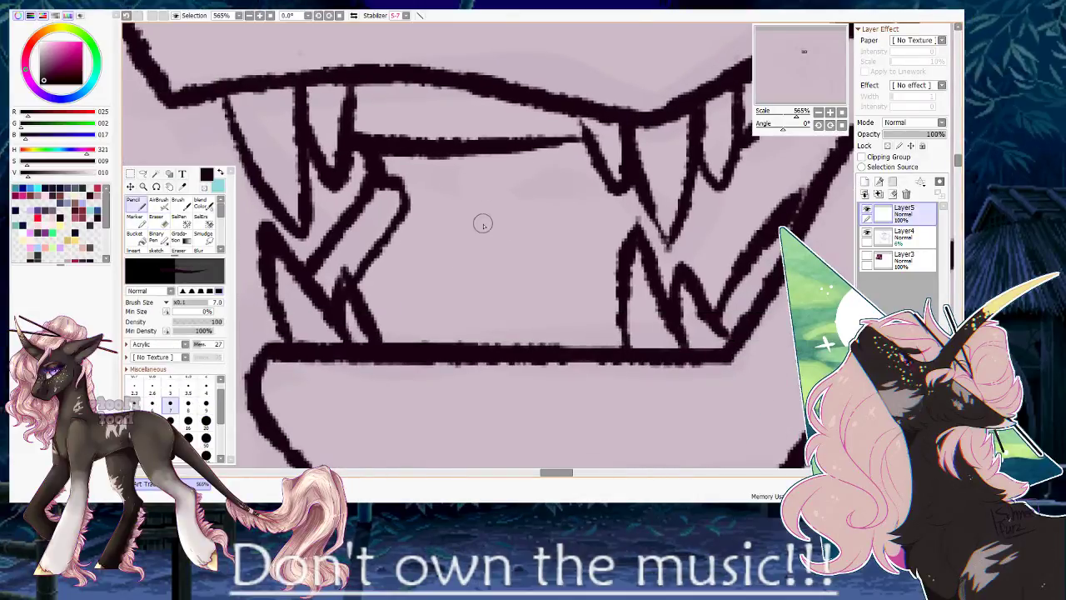
pyautogui.moveTo(563, 144)
pyautogui.mouseDown()
pyautogui.moveTo(465, 179)
pyautogui.moveTo(399, 247)
pyautogui.moveTo(411, 305)
pyautogui.mouseUp()
pyautogui.hotkey('ctrl', 'z')
pyautogui.moveTo(550, 141)
pyautogui.mouseDown()
pyautogui.moveTo(445, 166)
pyautogui.moveTo(377, 255)
pyautogui.moveTo(375, 322)
pyautogui.mouseUp()
pyautogui.moveTo(394, 248); pyautogui.dragTo(379, 326)
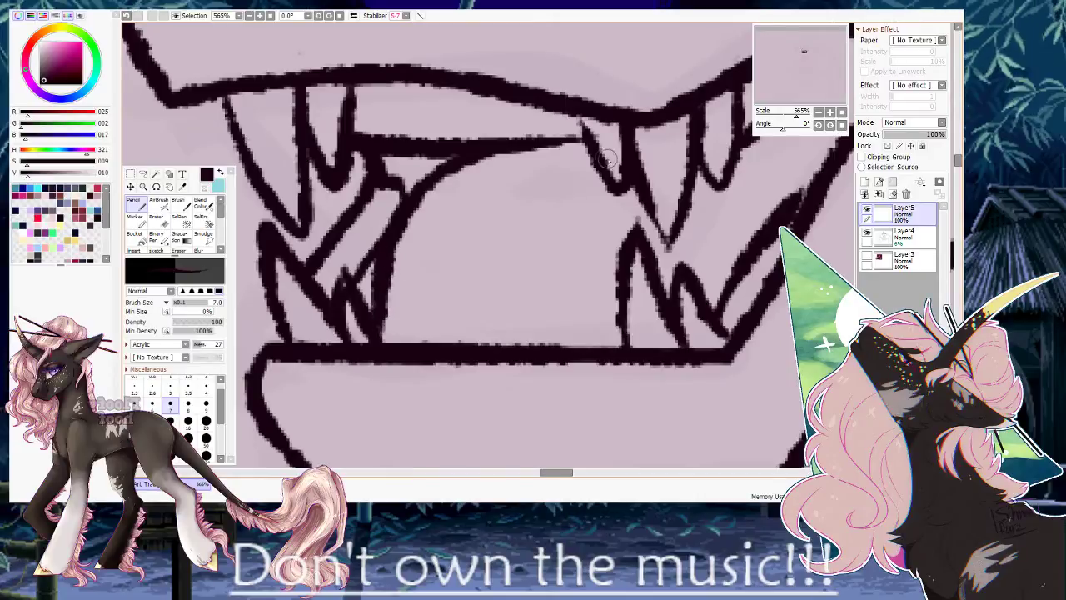
pyautogui.moveTo(583, 143)
pyautogui.mouseDown()
pyautogui.moveTo(503, 208)
pyautogui.moveTo(497, 260)
pyautogui.mouseUp()
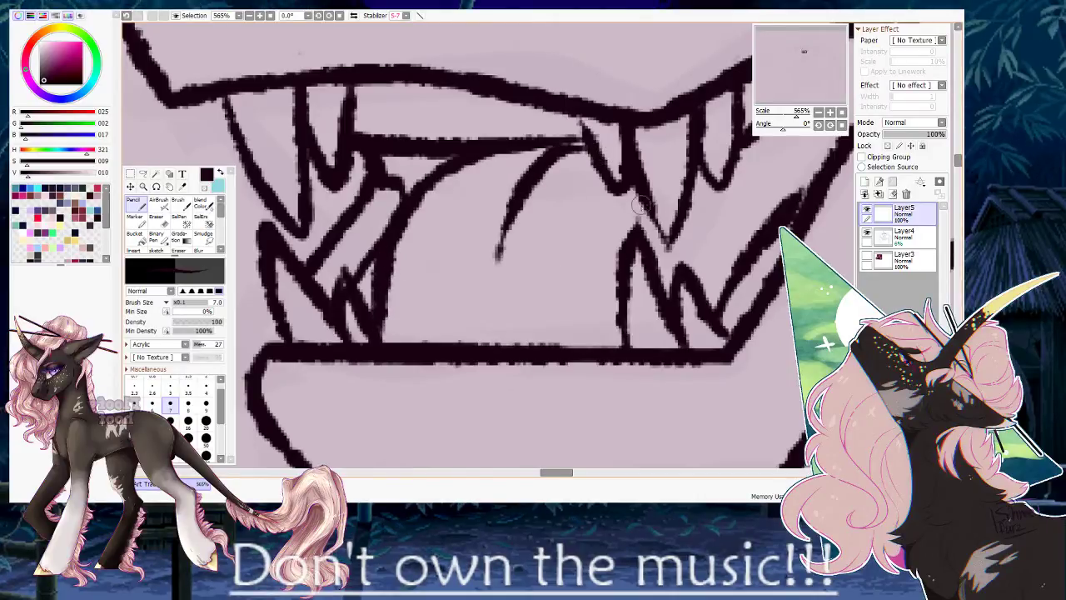
pyautogui.moveTo(796, 114); pyautogui.dragTo(789, 114)
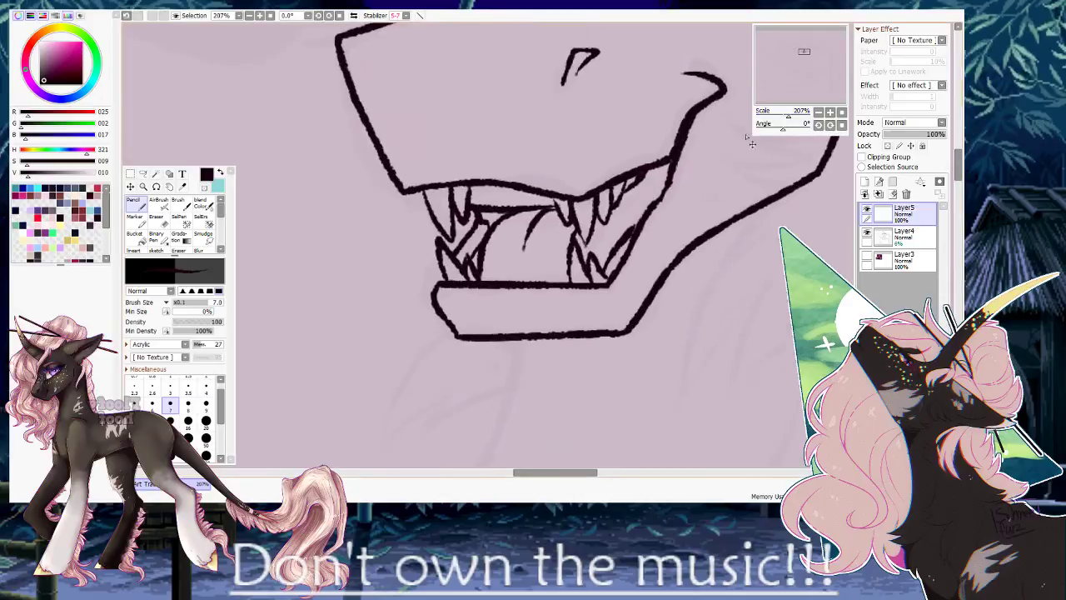
pyautogui.hotkey('ctrl', 'z')
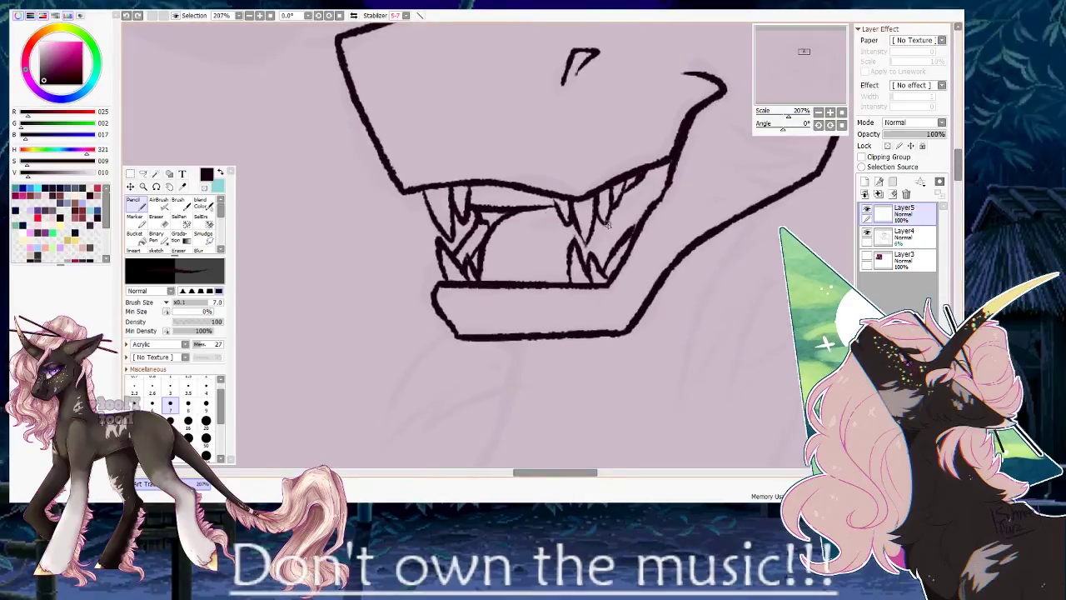
pyautogui.hotkey('ctrl', 'z')
# Ink a thin curved cheek line at the mouth corner, from the rearmost upper tooth down to the jaw line.
pyautogui.press('h')
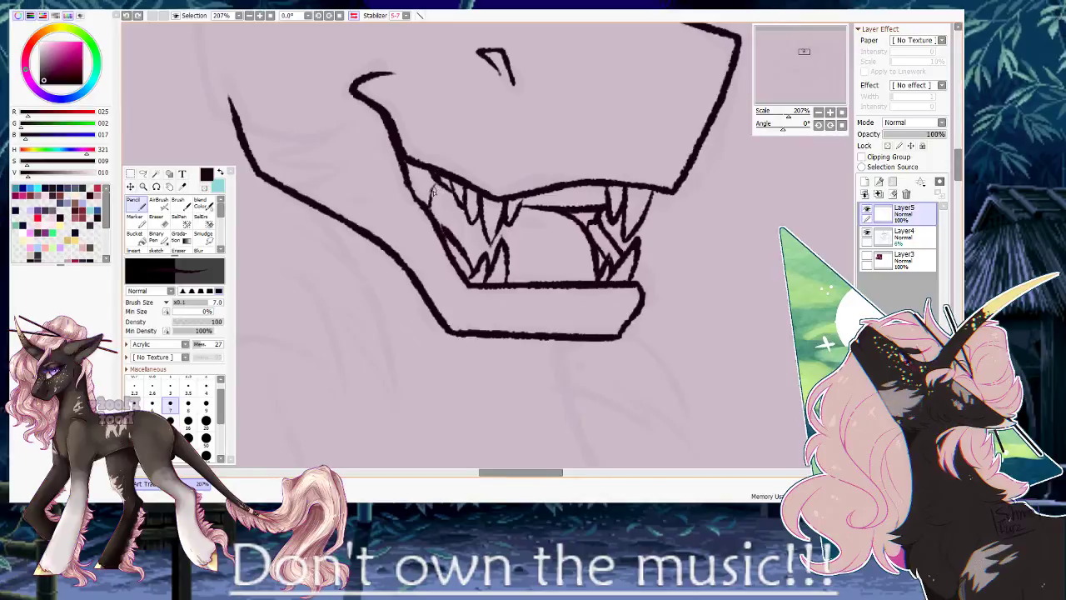
pyautogui.moveTo(428, 199); pyautogui.dragTo(429, 205)
pyautogui.moveTo(429, 204); pyautogui.dragTo(503, 281)
pyautogui.moveTo(788, 117); pyautogui.dragTo(797, 116)
pyautogui.hotkey('ctrl', 'z')
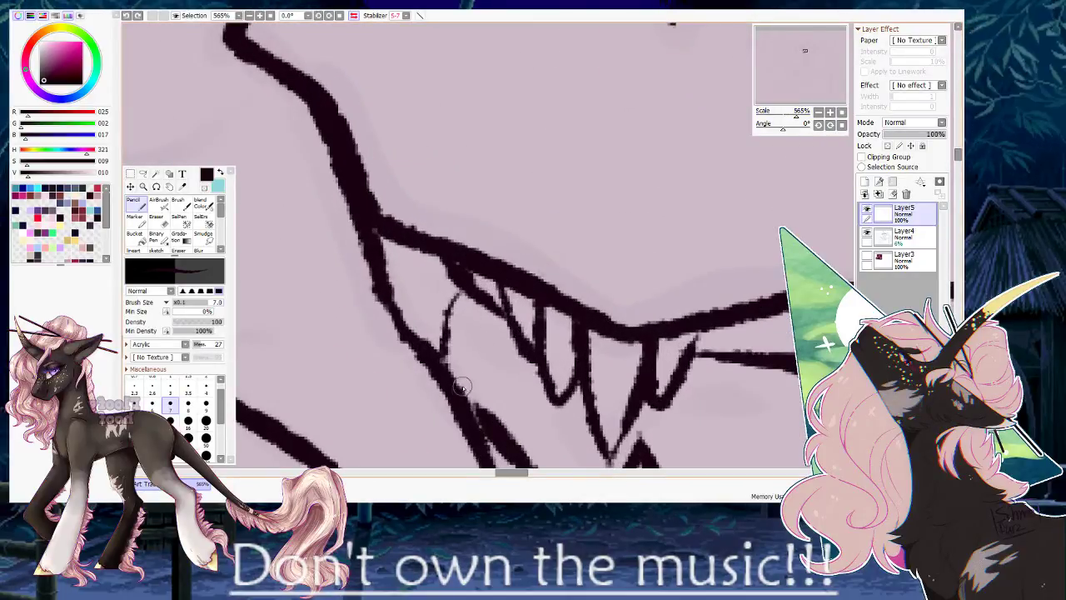
pyautogui.hotkey('ctrl', 'z')
pyautogui.moveTo(465, 400)
pyautogui.mouseDown()
pyautogui.moveTo(477, 328)
pyautogui.moveTo(521, 284)
pyautogui.mouseUp()
# Clean up the line edges around the mouth-corner curve and rear teeth using the transparent colour.
pyautogui.click(205, 187)
pyautogui.moveTo(501, 291)
pyautogui.mouseDown()
pyautogui.moveTo(470, 318)
pyautogui.moveTo(503, 289)
pyautogui.moveTo(477, 315)
pyautogui.moveTo(501, 290)
pyautogui.moveTo(431, 265)
pyautogui.mouseUp()
pyautogui.moveTo(431, 265)
pyautogui.mouseDown()
pyautogui.moveTo(482, 288)
pyautogui.moveTo(453, 147)
pyautogui.mouseUp()
pyautogui.press('h')
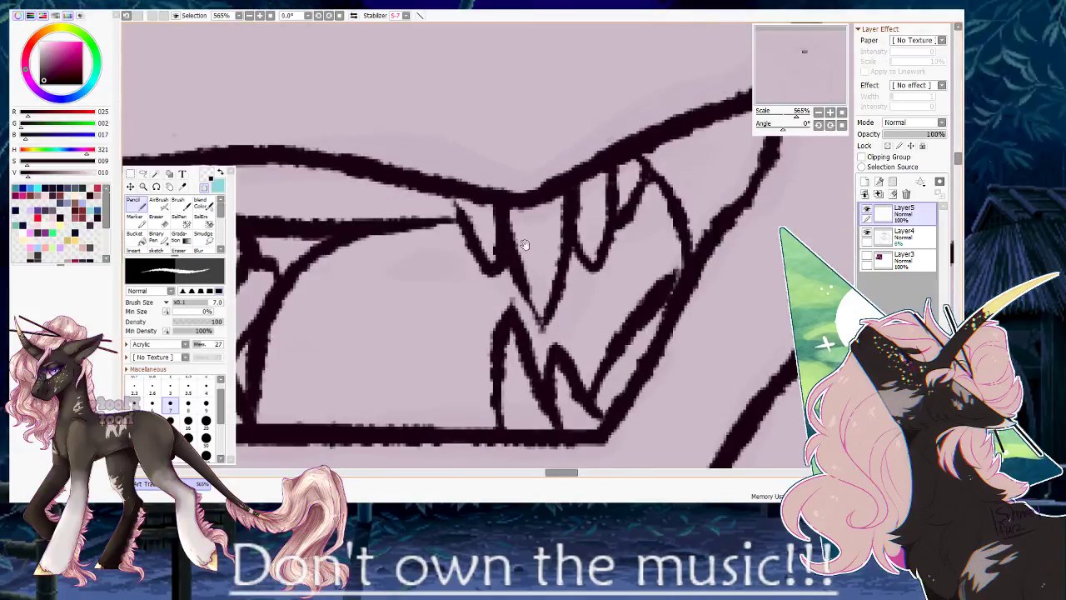
pyautogui.moveTo(533, 245); pyautogui.dragTo(584, 174)
pyautogui.press('e')
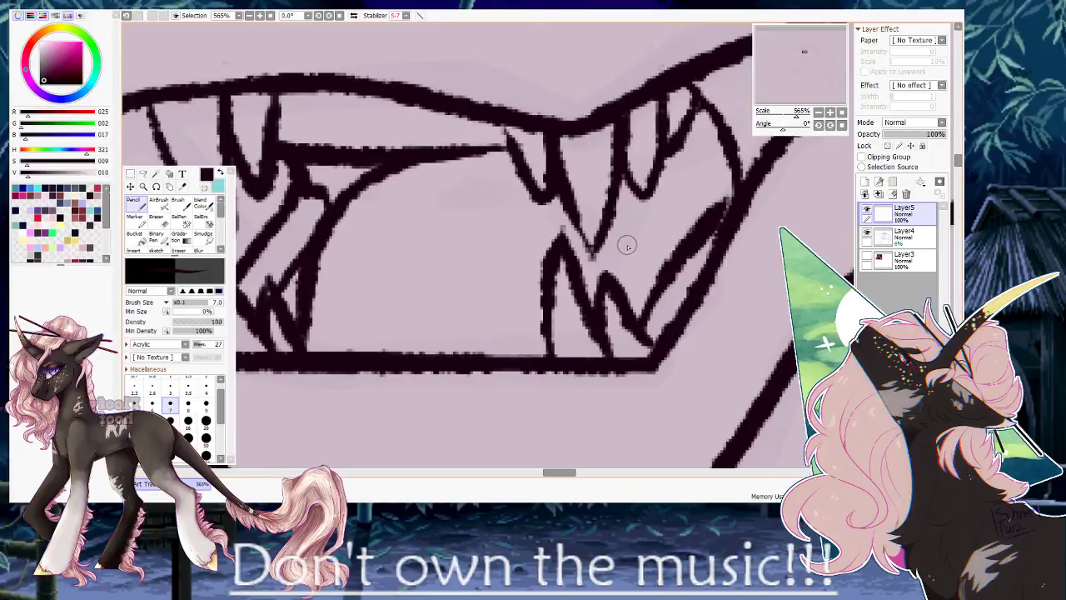
pyautogui.moveTo(694, 256); pyautogui.dragTo(645, 303)
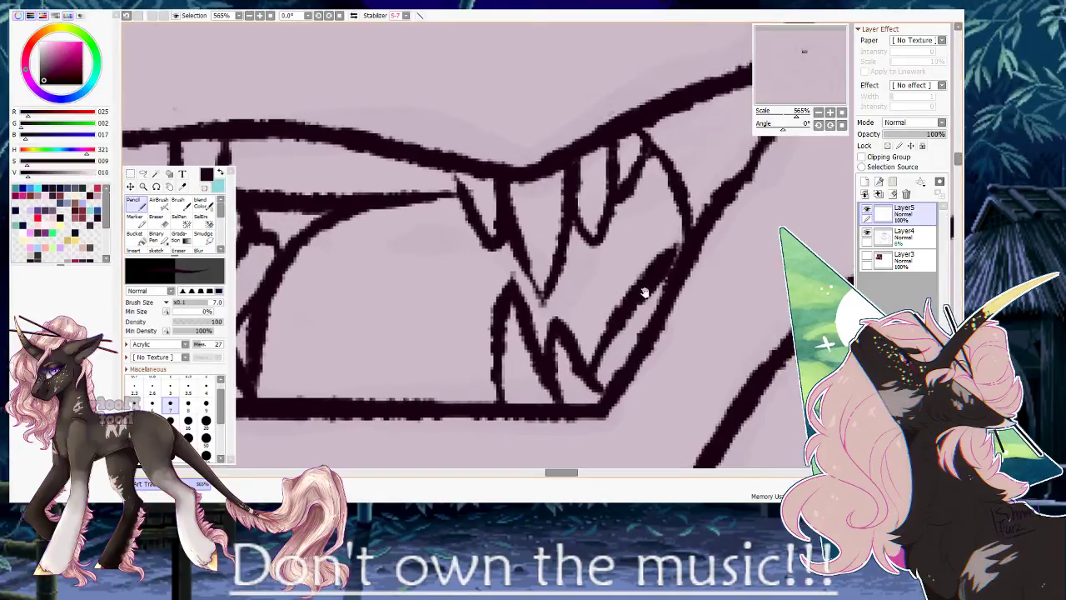
# Ink the rear lower tooth's edge so it joins the jaw line at the mouth corner.
pyautogui.moveTo(691, 245); pyautogui.dragTo(664, 269)
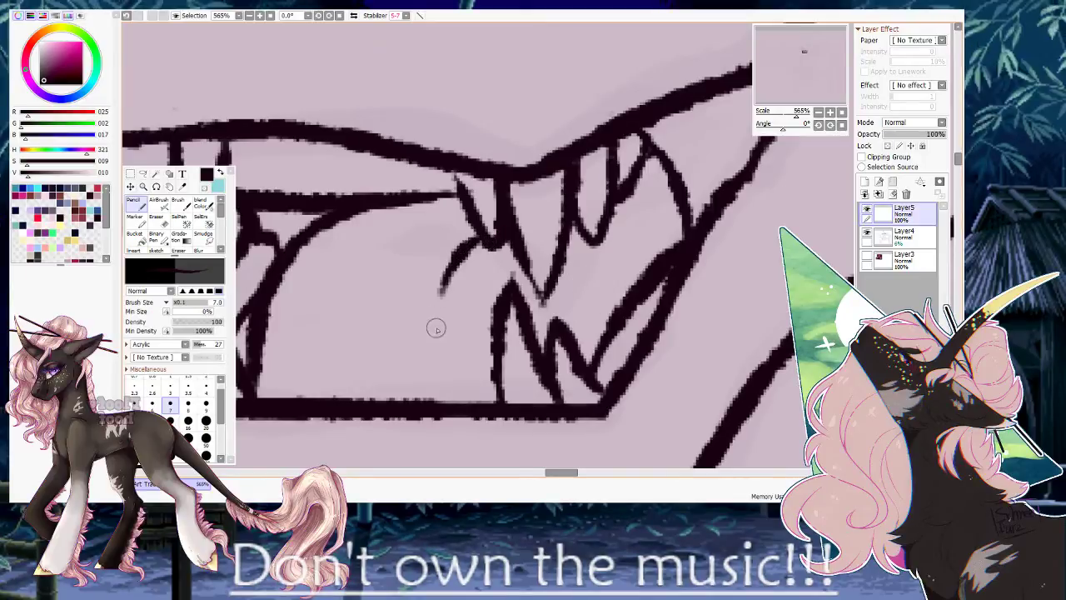
pyautogui.moveTo(795, 116); pyautogui.dragTo(787, 123)
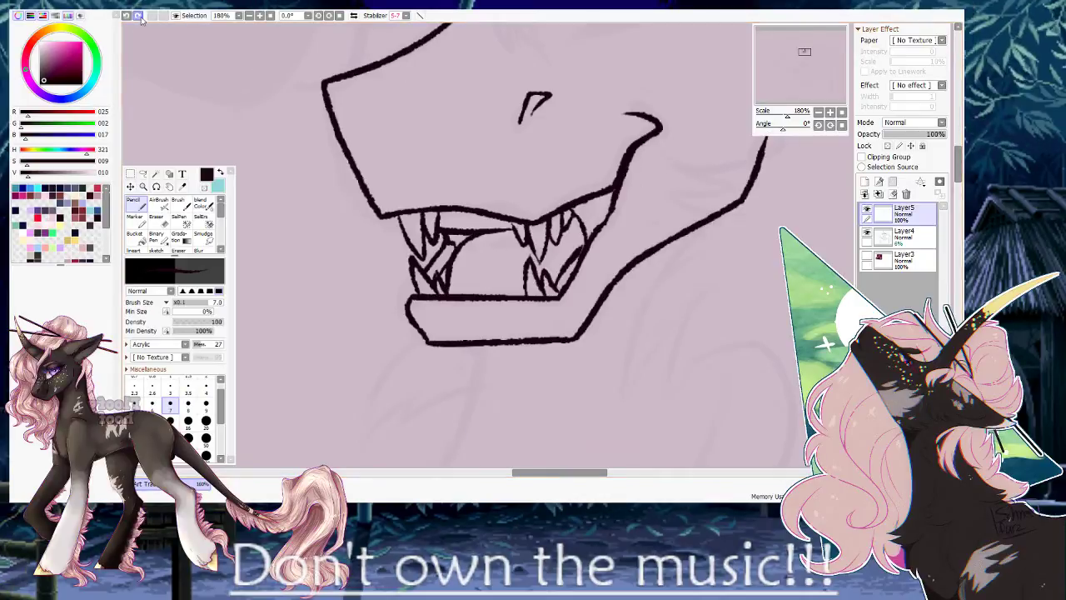
pyautogui.moveTo(788, 117); pyautogui.dragTo(794, 117)
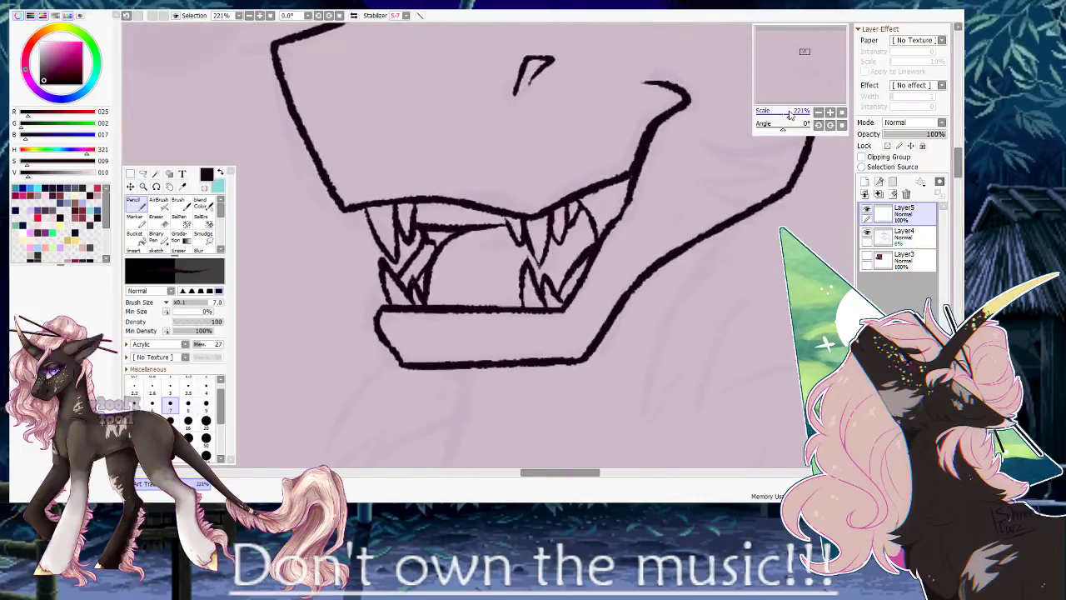
pyautogui.moveTo(790, 115); pyautogui.dragTo(792, 115)
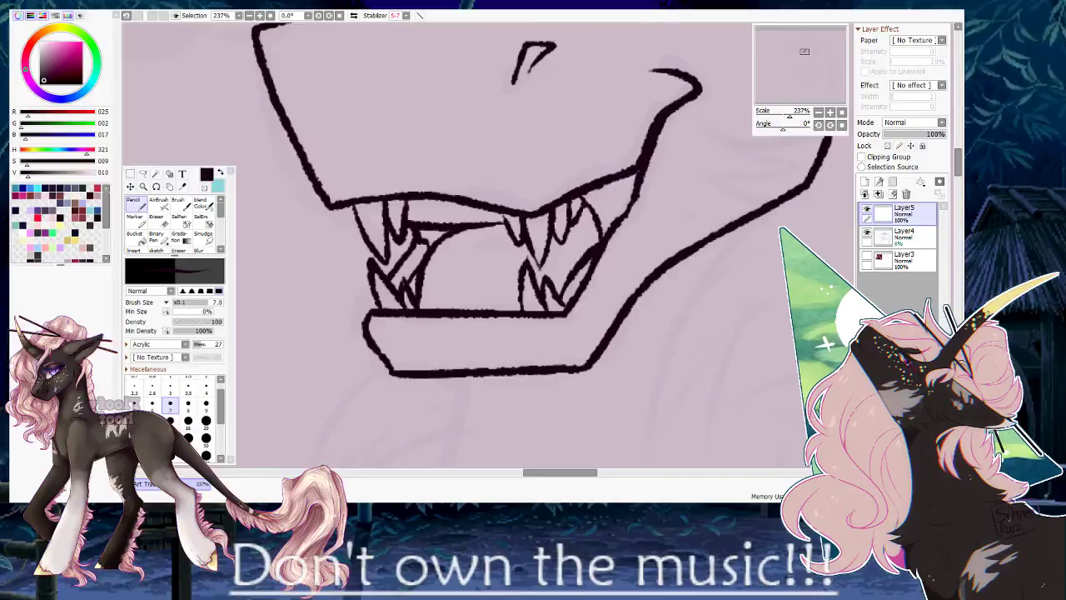
pyautogui.moveTo(789, 115); pyautogui.dragTo(798, 114)
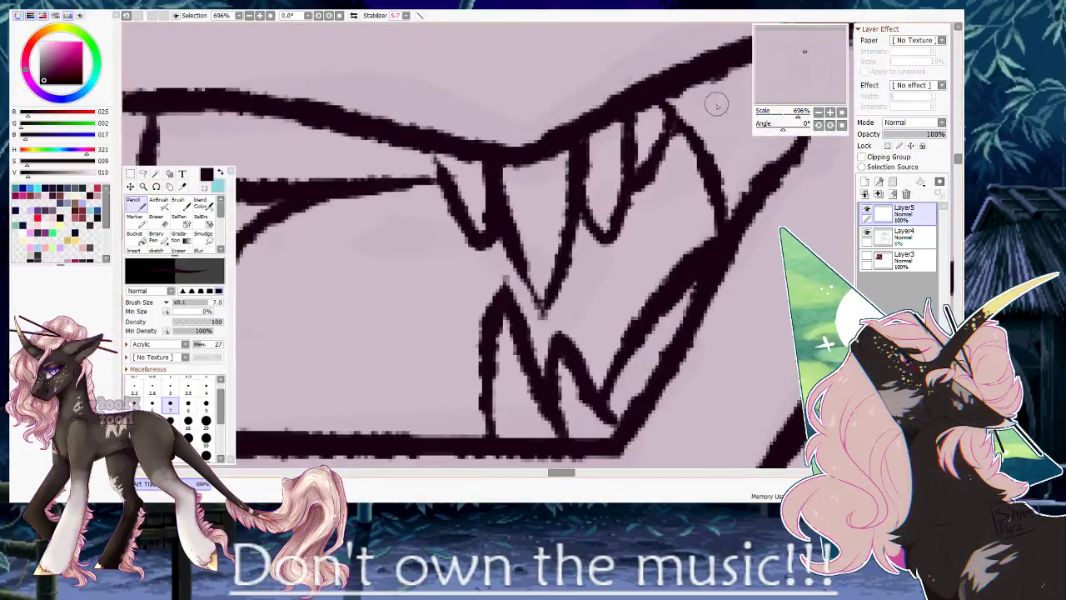
# Erase the curved inner-mouth line behind the front lower teeth with the transparent colour.
pyautogui.moveTo(269, 218); pyautogui.dragTo(498, 155)
pyautogui.click(218, 185)
pyautogui.moveTo(667, 129)
pyautogui.mouseDown()
pyautogui.moveTo(489, 149)
pyautogui.moveTo(414, 290)
pyautogui.mouseUp()
pyautogui.moveTo(471, 187)
pyautogui.mouseDown()
pyautogui.moveTo(489, 153)
pyautogui.moveTo(411, 285)
pyautogui.moveTo(473, 166)
pyautogui.mouseUp()
pyautogui.moveTo(452, 209)
pyautogui.mouseDown()
pyautogui.moveTo(405, 305)
pyautogui.moveTo(427, 357)
pyautogui.moveTo(409, 300)
pyautogui.moveTo(442, 204)
pyautogui.mouseUp()
pyautogui.press('e')
pyautogui.press('[')
pyautogui.press('[')
pyautogui.press('[')
pyautogui.press('[')
pyautogui.press('[')
pyautogui.press('n')
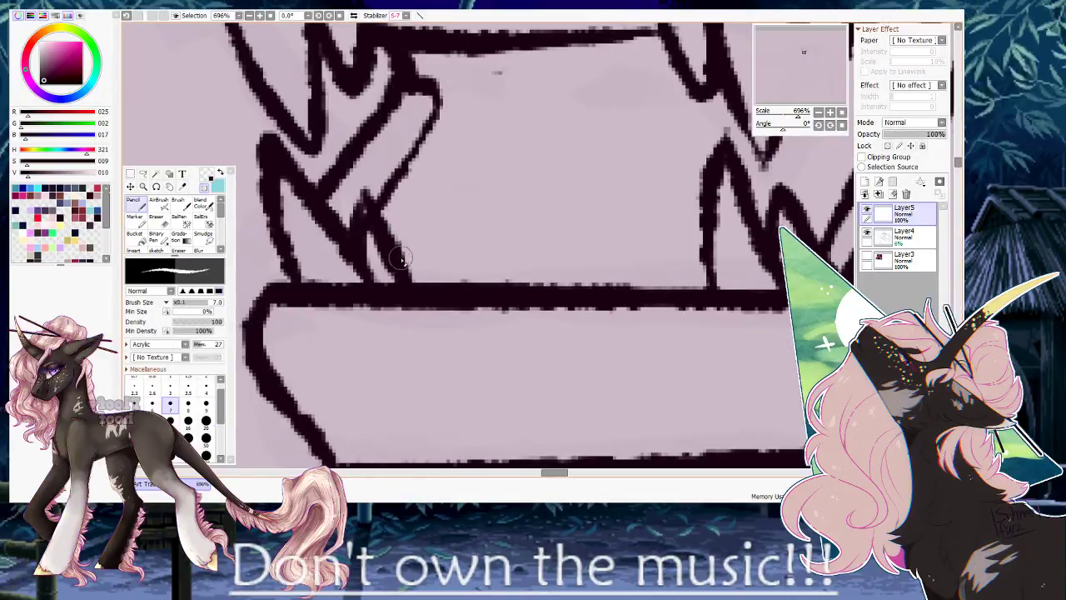
# Ink a horizontal gum line just above the lower jaw line, between the front and rear lower teeth.
pyautogui.click(210, 187)
pyautogui.moveTo(408, 250)
pyautogui.mouseDown()
pyautogui.moveTo(725, 248)
pyautogui.moveTo(377, 251)
pyautogui.mouseUp()
pyautogui.moveTo(551, 172); pyautogui.dragTo(466, 290)
pyautogui.moveTo(322, 371)
pyautogui.mouseDown()
pyautogui.moveTo(351, 260)
pyautogui.moveTo(410, 201)
pyautogui.moveTo(529, 176)
pyautogui.moveTo(589, 180)
pyautogui.mouseUp()
pyautogui.hotkey('ctrl', 'z')
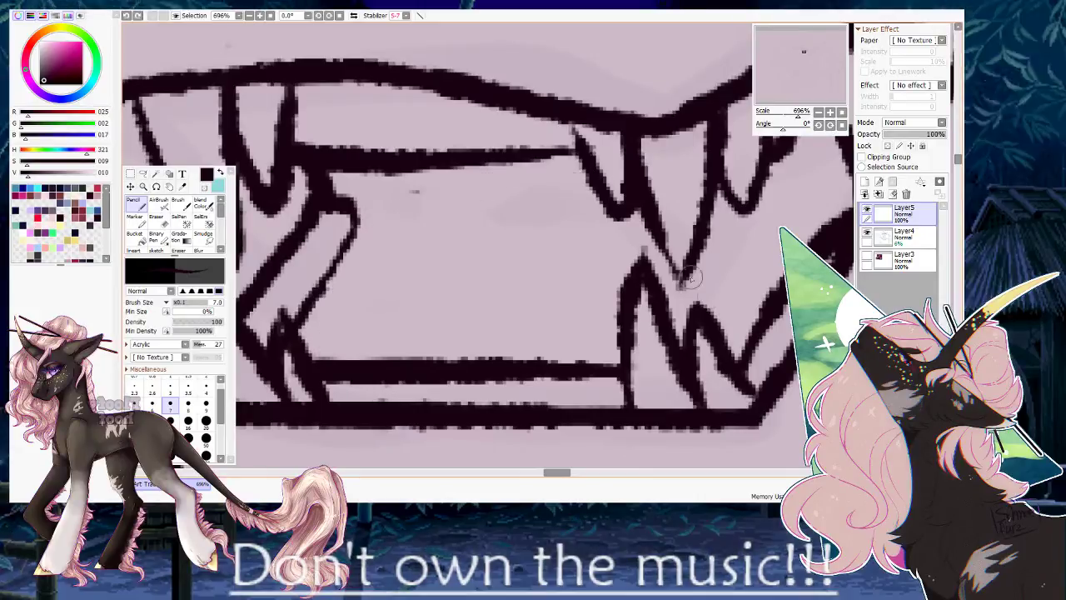
# Ink the curved tongue outline and a short crease inside the open mouth.
pyautogui.moveTo(702, 307); pyautogui.dragTo(738, 205)
pyautogui.hotkey('ctrl', 'z')
pyautogui.moveTo(598, 193)
pyautogui.mouseDown()
pyautogui.moveTo(455, 292)
pyautogui.moveTo(457, 320)
pyautogui.mouseUp()
pyautogui.moveTo(509, 192)
pyautogui.mouseDown()
pyautogui.moveTo(364, 261)
pyautogui.moveTo(350, 353)
pyautogui.mouseUp()
# Ink the front throat line from beneath the chin diagonally down to the chest.
pyautogui.moveTo(799, 114); pyautogui.dragTo(782, 115)
pyautogui.moveTo(541, 333); pyautogui.dragTo(474, 308)
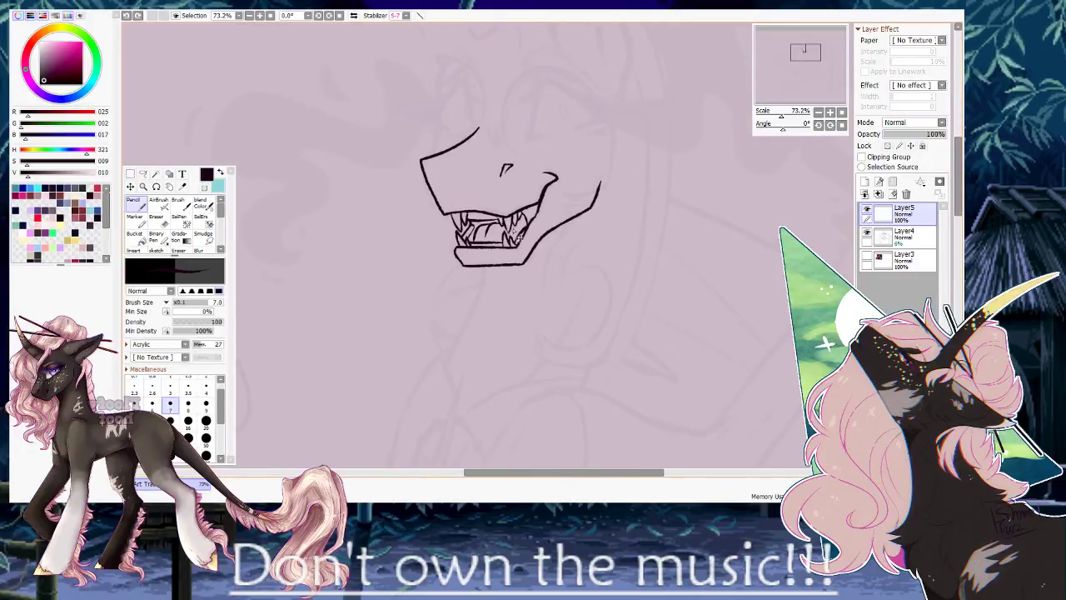
pyautogui.moveTo(508, 169); pyautogui.dragTo(479, 281)
pyautogui.moveTo(469, 216); pyautogui.dragTo(568, 216)
pyautogui.moveTo(781, 116); pyautogui.dragTo(785, 115)
pyautogui.press('h')
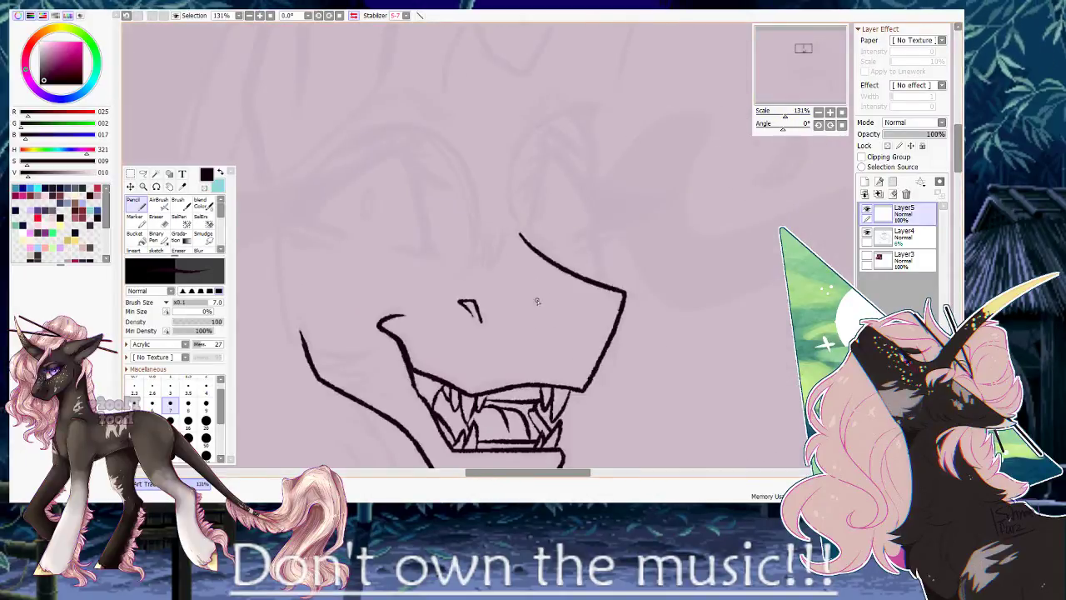
pyautogui.press('h')
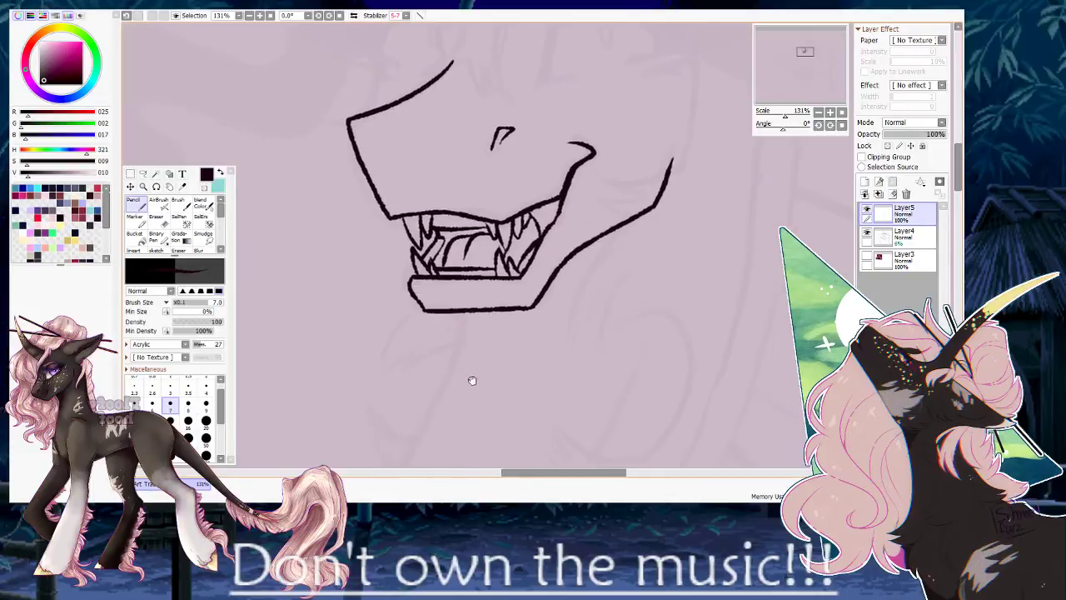
pyautogui.moveTo(474, 380); pyautogui.dragTo(461, 221)
pyautogui.moveTo(478, 134)
pyautogui.mouseDown()
pyautogui.moveTo(401, 324)
pyautogui.moveTo(407, 355)
pyautogui.mouseUp()
pyautogui.moveTo(407, 356); pyautogui.dragTo(457, 148)
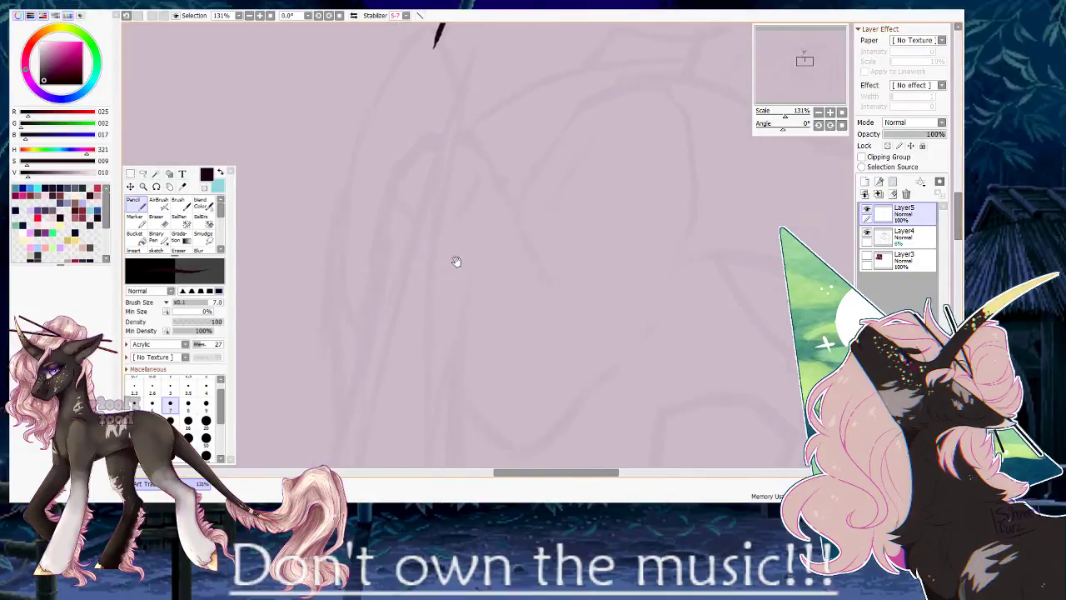
# Raise the opacity of sketch Layer4 to 24% and make Layer5 active again for inking.
pyautogui.click(772, 117)
pyautogui.moveTo(773, 121); pyautogui.dragTo(781, 120)
pyautogui.click(892, 240)
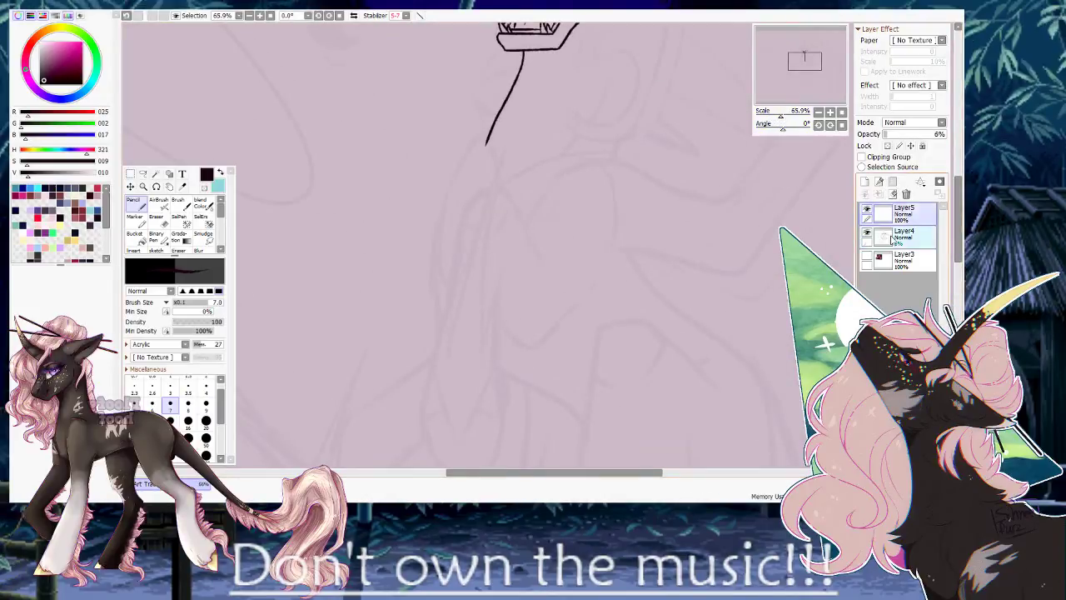
pyautogui.click(898, 133)
pyautogui.click(903, 213)
# Ink the back neck line as a curve from behind the jaw down to the shoulder.
pyautogui.moveTo(497, 184); pyautogui.dragTo(443, 295)
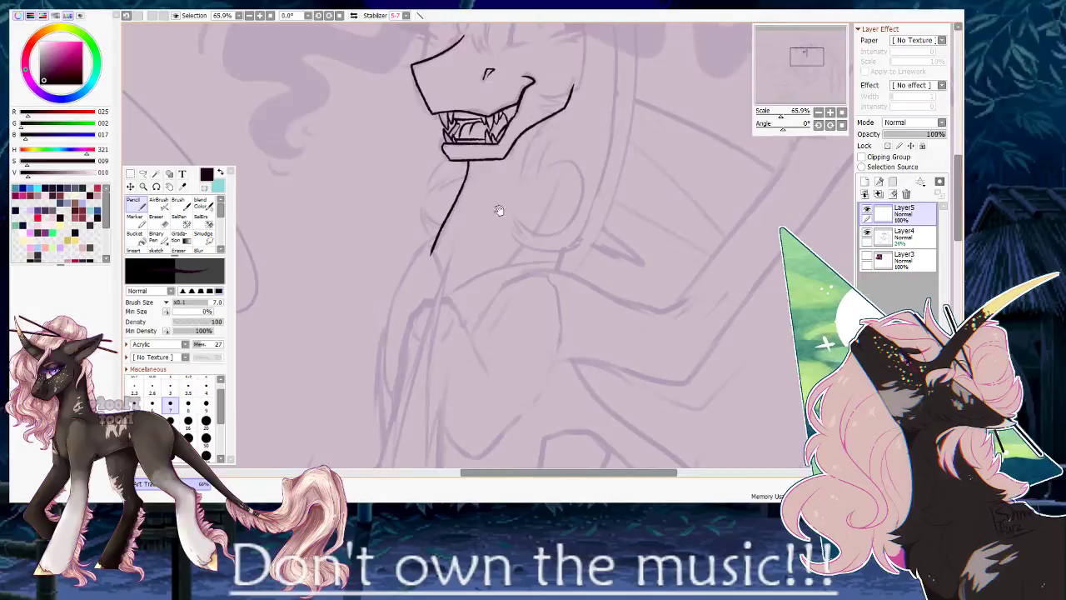
pyautogui.moveTo(541, 222); pyautogui.dragTo(459, 327)
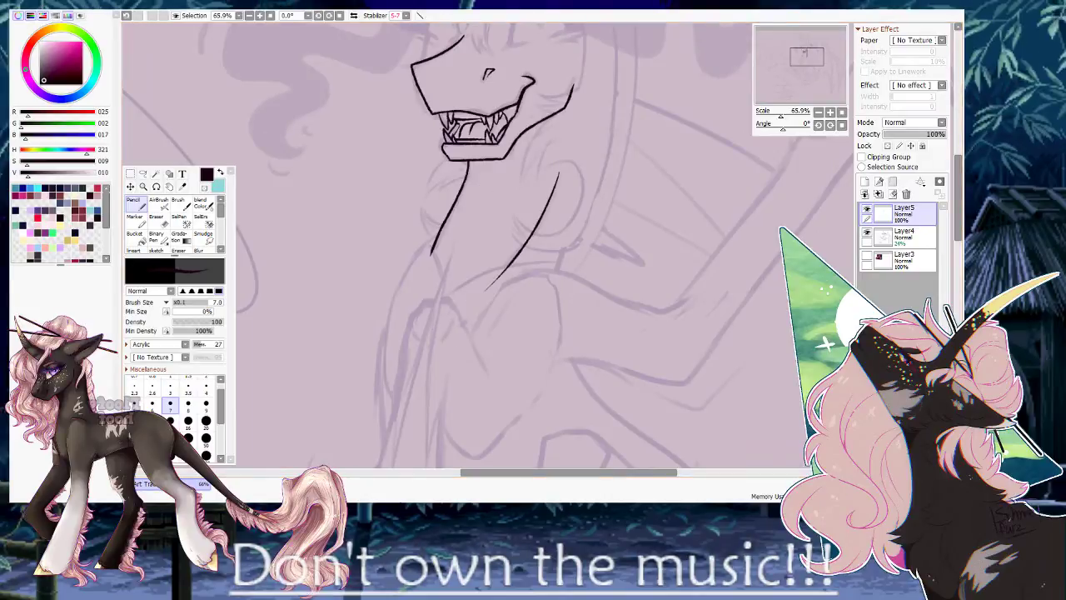
# Ink the long tapered ear's outer outline on a canvas rotated to -124°, with a small tuft at its base.
pyautogui.moveTo(509, 176); pyautogui.dragTo(496, 325)
pyautogui.moveTo(481, 166); pyautogui.dragTo(474, 279)
pyautogui.moveTo(501, 188); pyautogui.dragTo(499, 255)
pyautogui.moveTo(782, 128); pyautogui.dragTo(764, 128)
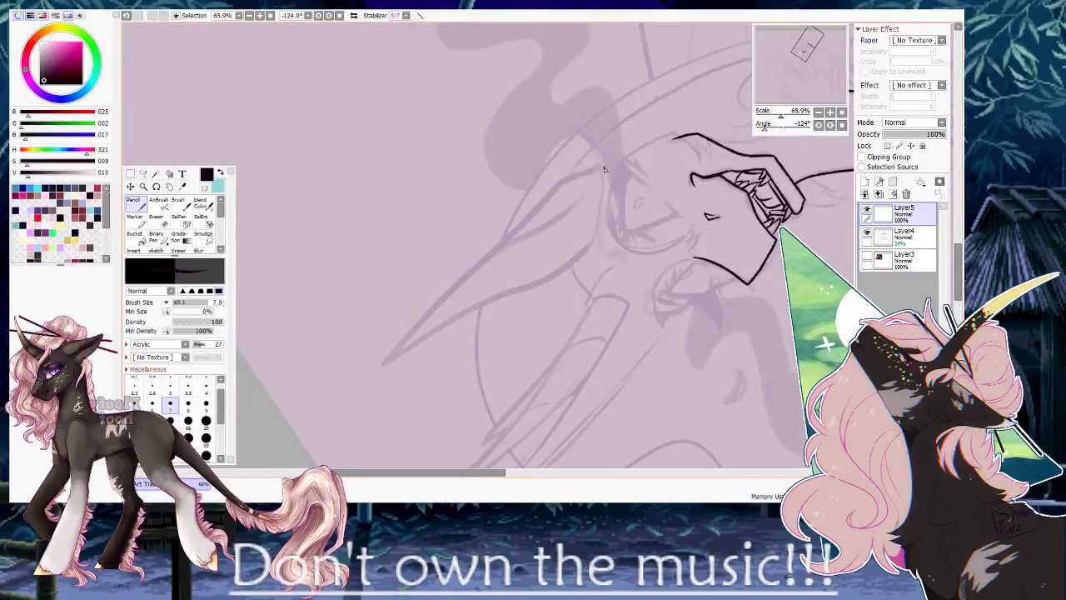
pyautogui.moveTo(549, 189)
pyautogui.mouseDown()
pyautogui.moveTo(345, 377)
pyautogui.moveTo(489, 298)
pyautogui.moveTo(566, 273)
pyautogui.moveTo(601, 236)
pyautogui.mouseUp()
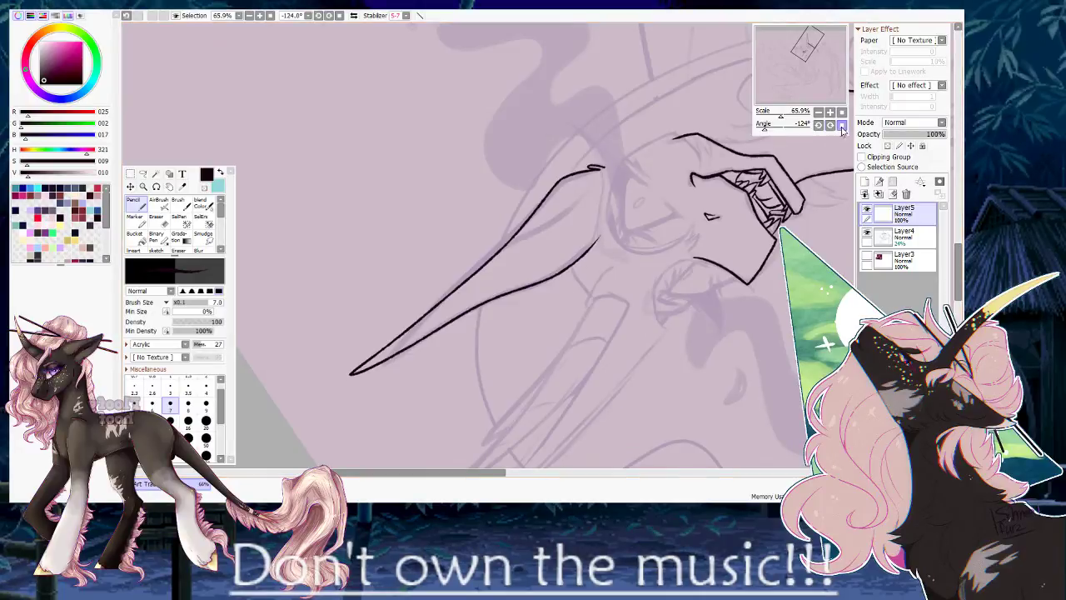
# Ink the ear's inner edge line with a jagged fur tuft, and blend its upper end into the outer outline.
pyautogui.click(841, 125)
pyautogui.moveTo(527, 160)
pyautogui.mouseDown()
pyautogui.moveTo(471, 189)
pyautogui.moveTo(489, 227)
pyautogui.moveTo(495, 338)
pyautogui.mouseUp()
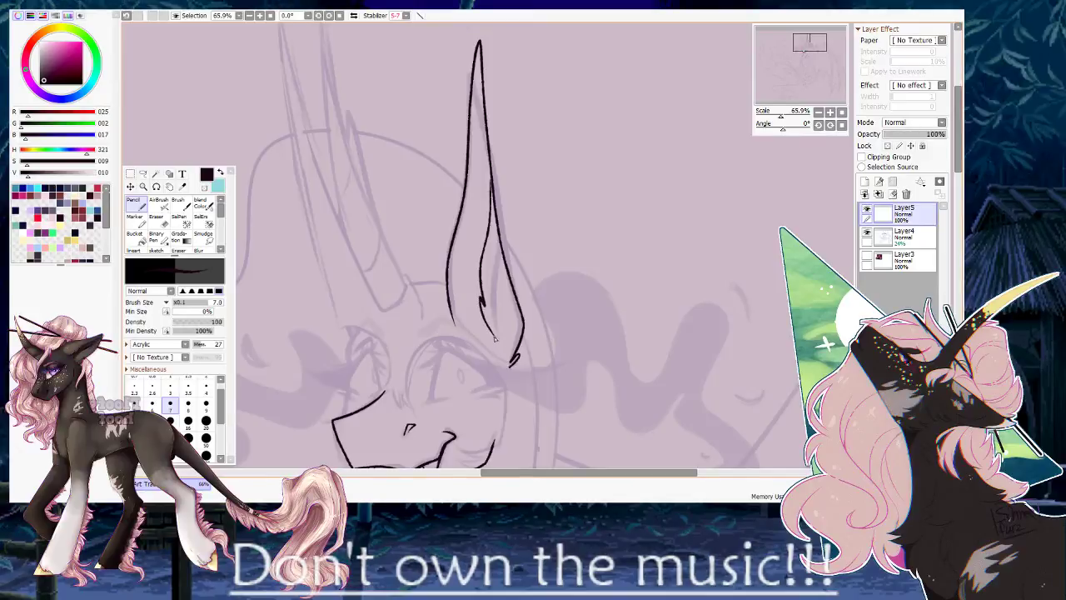
pyautogui.moveTo(783, 127); pyautogui.dragTo(765, 127)
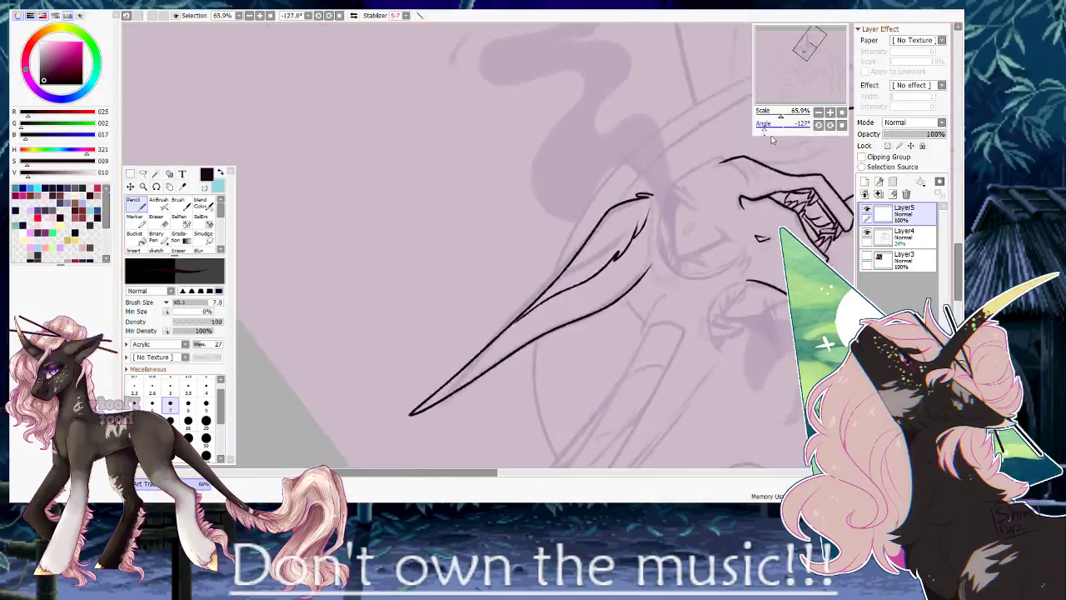
pyautogui.moveTo(544, 315); pyautogui.dragTo(564, 233)
pyautogui.scroll(3, 540, 233)
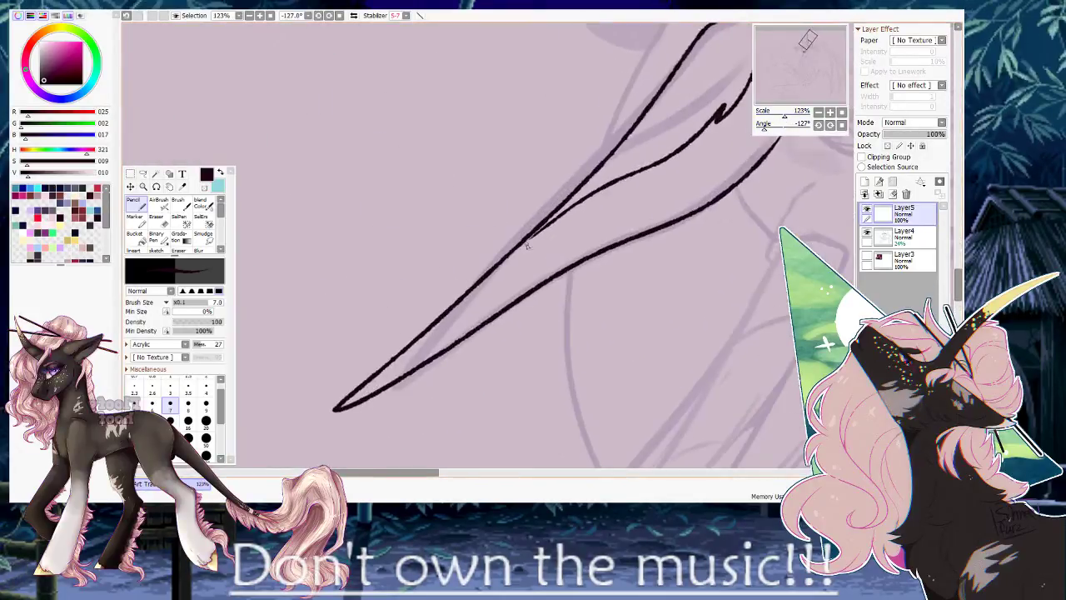
pyautogui.hotkey('ctrl', 'z')
pyautogui.moveTo(539, 231); pyautogui.dragTo(492, 274)
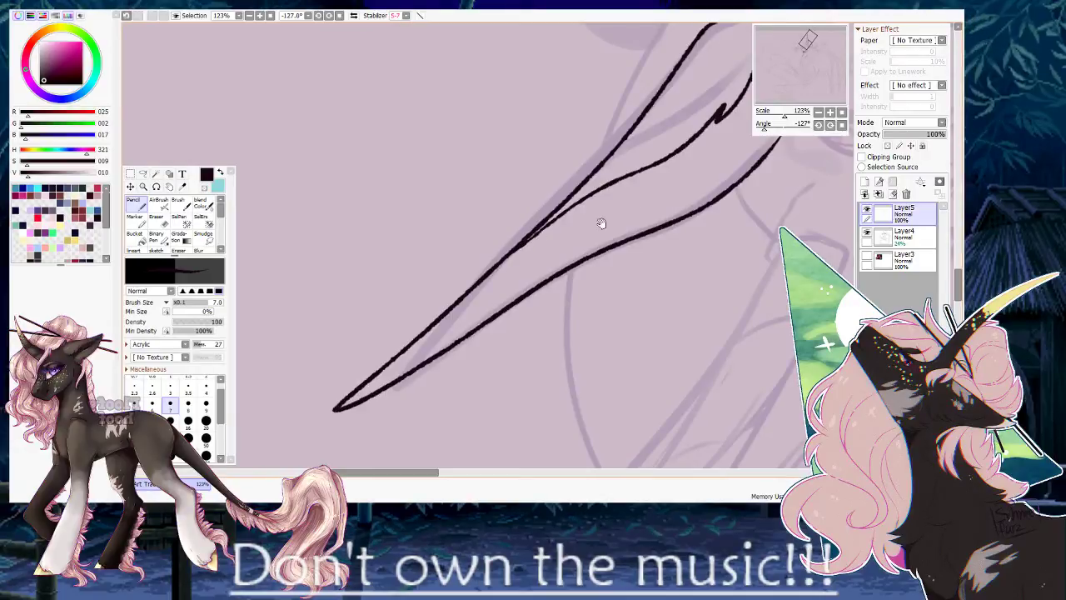
# Ink a second long fur line inside the ear, following the inner edge toward the tip.
pyautogui.moveTo(633, 210); pyautogui.dragTo(504, 261)
pyautogui.moveTo(637, 161); pyautogui.dragTo(575, 226)
pyautogui.moveTo(635, 163)
pyautogui.mouseDown()
pyautogui.moveTo(435, 286)
pyautogui.moveTo(399, 331)
pyautogui.mouseUp()
pyautogui.hotkey('ctrl', 'z')
pyautogui.hotkey('ctrl', 'z')
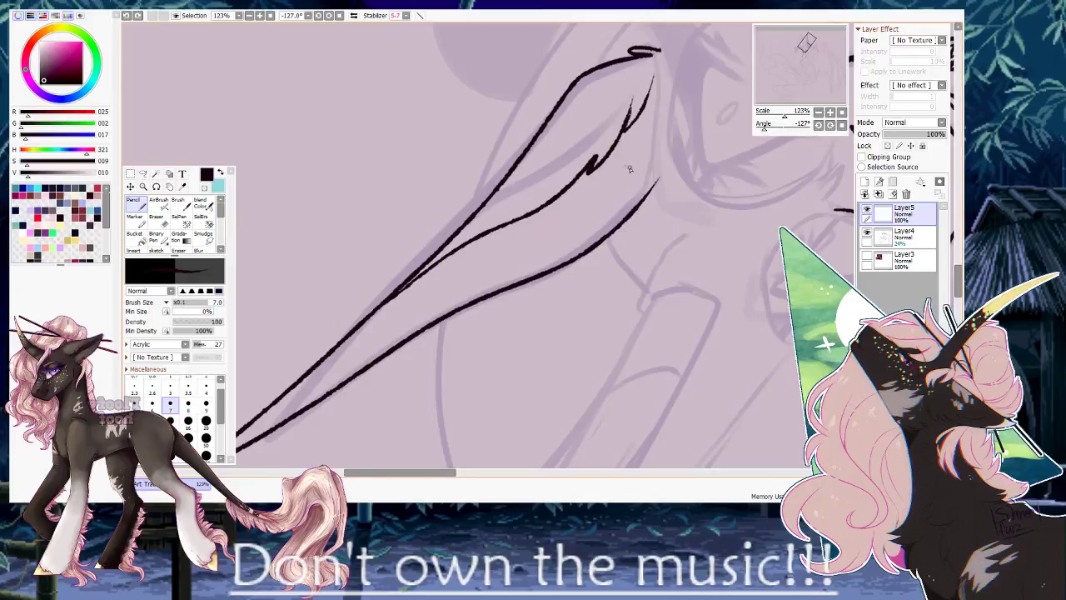
pyautogui.moveTo(630, 164)
pyautogui.mouseDown()
pyautogui.moveTo(520, 255)
pyautogui.moveTo(386, 322)
pyautogui.mouseUp()
pyautogui.moveTo(600, 203)
pyautogui.mouseDown()
pyautogui.moveTo(631, 173)
pyautogui.moveTo(625, 195)
pyautogui.moveTo(648, 151)
pyautogui.mouseUp()
pyautogui.hotkey('ctrl', 'z')
# Straighten the canvas rotation and add small fur tufts and a short strand along the ear's second inner line.
pyautogui.click(842, 125)
pyautogui.moveTo(542, 158); pyautogui.dragTo(524, 222)
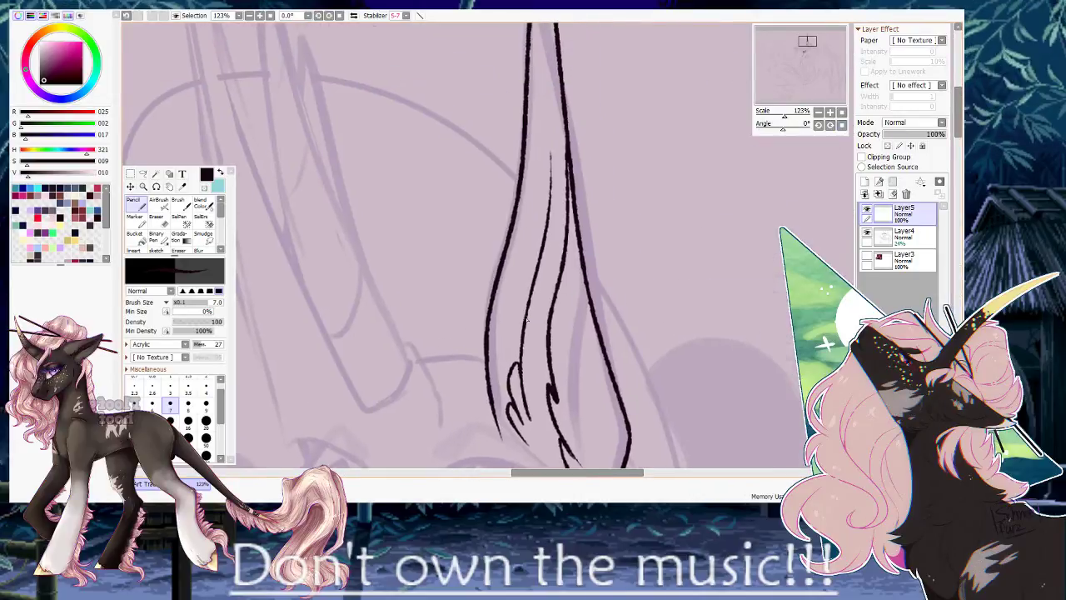
pyautogui.moveTo(525, 320); pyautogui.dragTo(533, 225)
pyautogui.hotkey('ctrl', 'z')
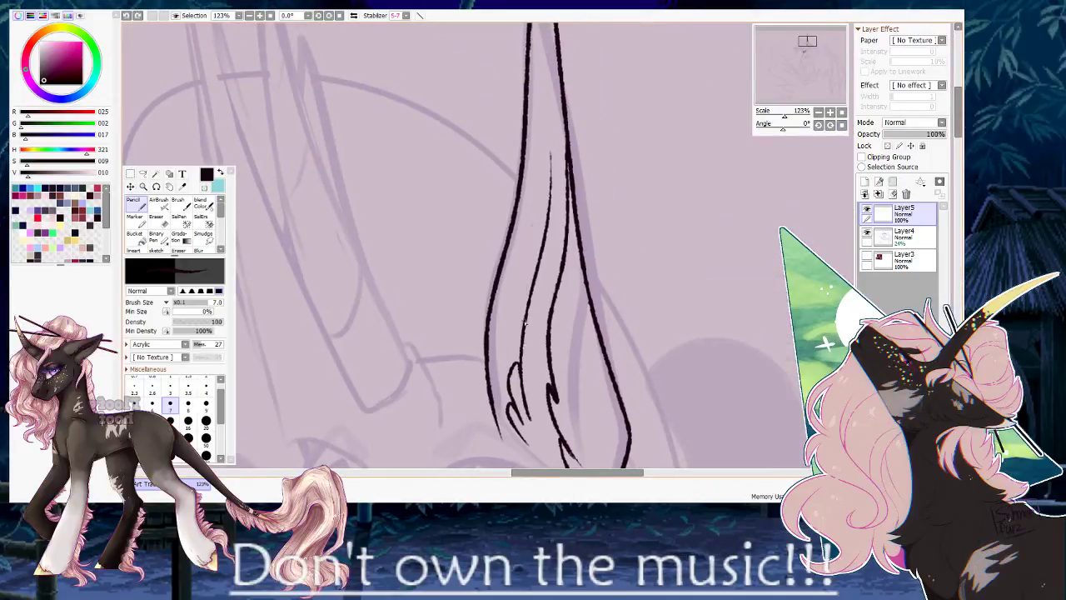
pyautogui.moveTo(524, 331); pyautogui.dragTo(548, 204)
# Close the ear's base with a curved line connecting the lower ends of its two outer edges.
pyautogui.moveTo(528, 370)
pyautogui.mouseDown()
pyautogui.moveTo(493, 271)
pyautogui.moveTo(495, 218)
pyautogui.mouseUp()
pyautogui.press('h')
pyautogui.moveTo(583, 314); pyautogui.dragTo(496, 259)
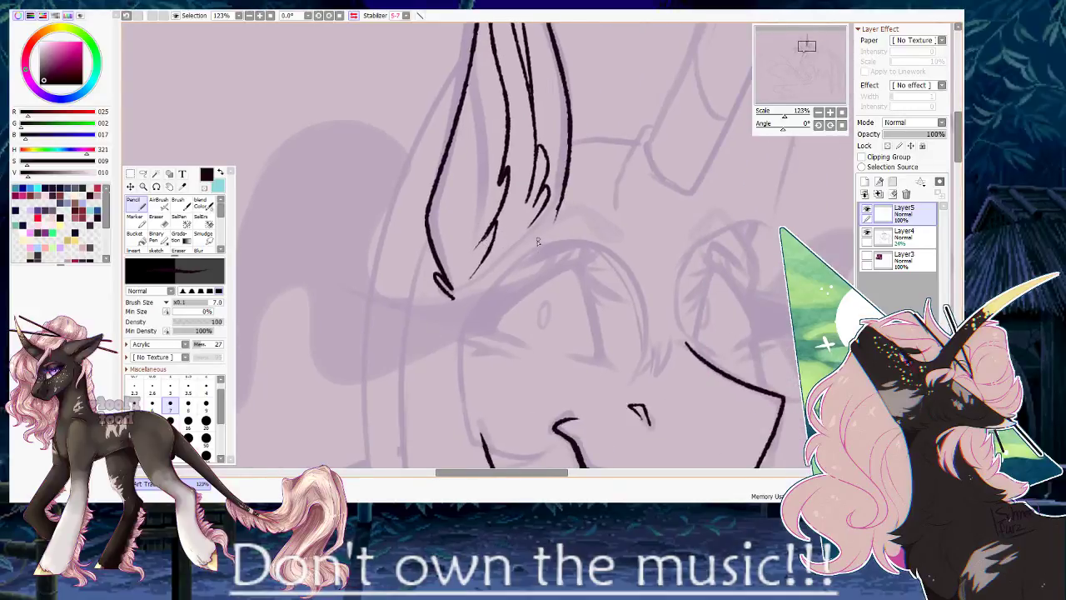
pyautogui.moveTo(558, 209); pyautogui.dragTo(436, 298)
pyautogui.hotkey('ctrl', 'z')
pyautogui.moveTo(513, 255); pyautogui.dragTo(442, 306)
# Erase the stray line end and rough edges along the ear's base curve with the transparent colour.
pyautogui.moveTo(785, 112); pyautogui.dragTo(795, 112)
pyautogui.click(202, 188)
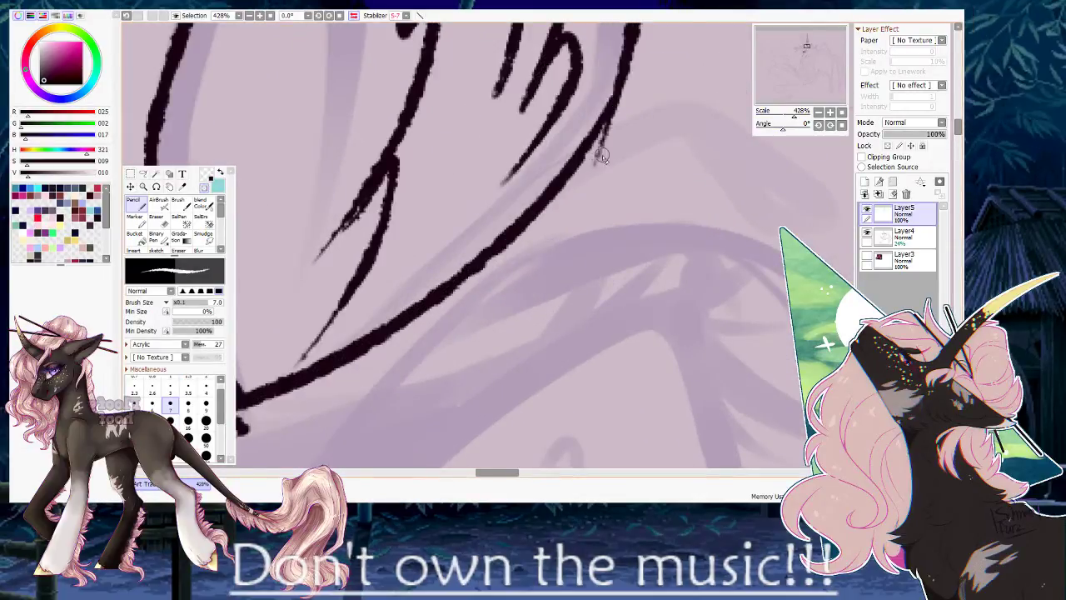
pyautogui.moveTo(623, 108); pyautogui.dragTo(589, 172)
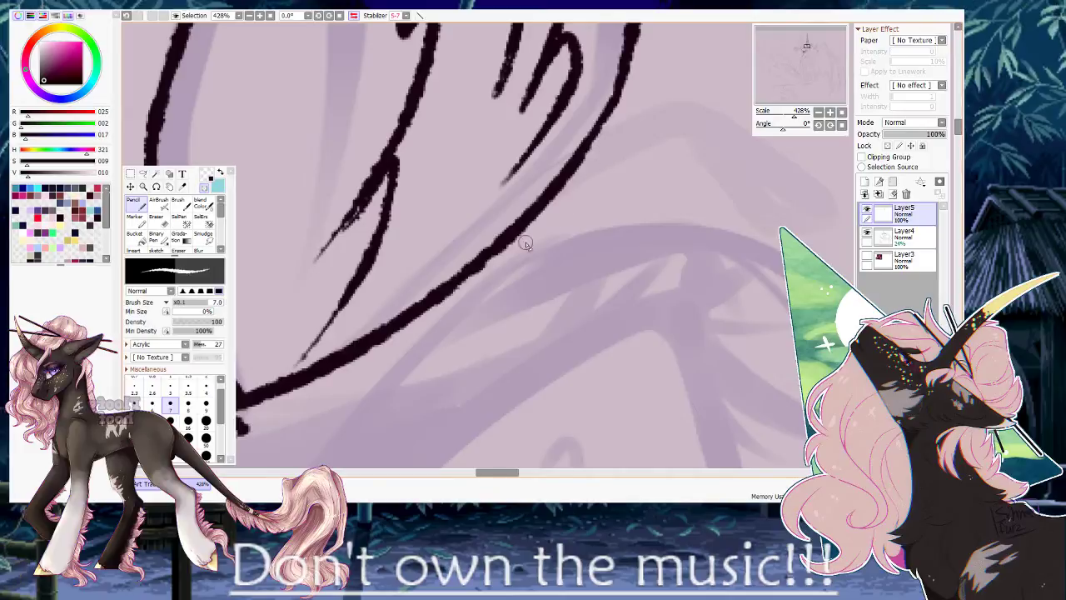
pyautogui.moveTo(362, 337); pyautogui.dragTo(566, 166)
pyautogui.moveTo(441, 265)
pyautogui.mouseDown()
pyautogui.moveTo(459, 252)
pyautogui.moveTo(372, 244)
pyautogui.moveTo(453, 250)
pyautogui.mouseUp()
pyautogui.click(206, 173)
# Try to ink the far eye's outer curve down to the muzzle, plus a parallel contour line outside it.
pyautogui.moveTo(785, 115); pyautogui.dragTo(779, 115)
pyautogui.moveTo(667, 179); pyautogui.dragTo(597, 169)
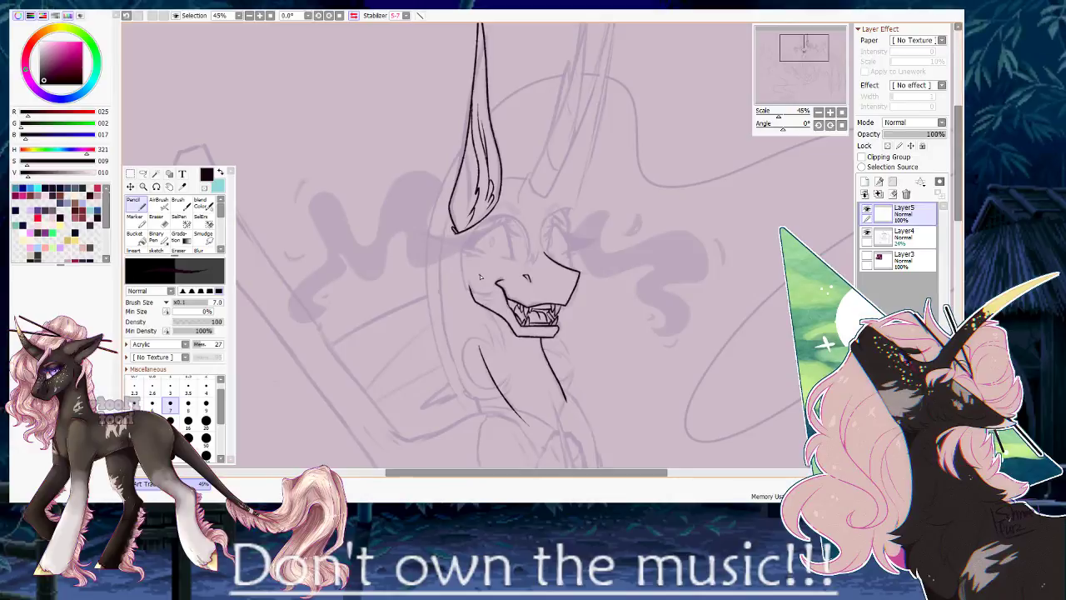
pyautogui.press('h')
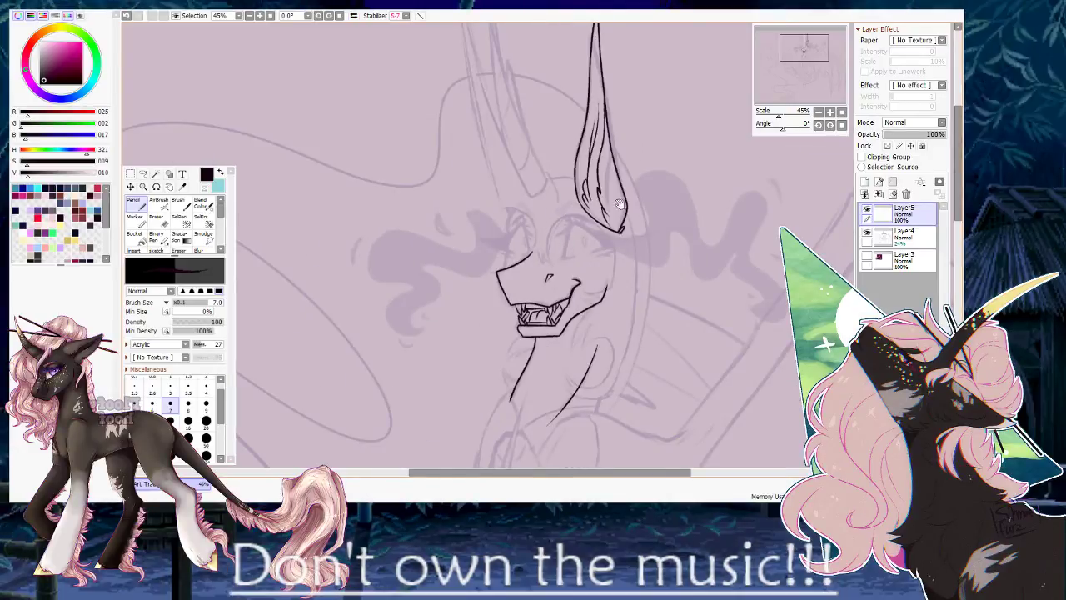
pyautogui.moveTo(779, 114); pyautogui.dragTo(787, 114)
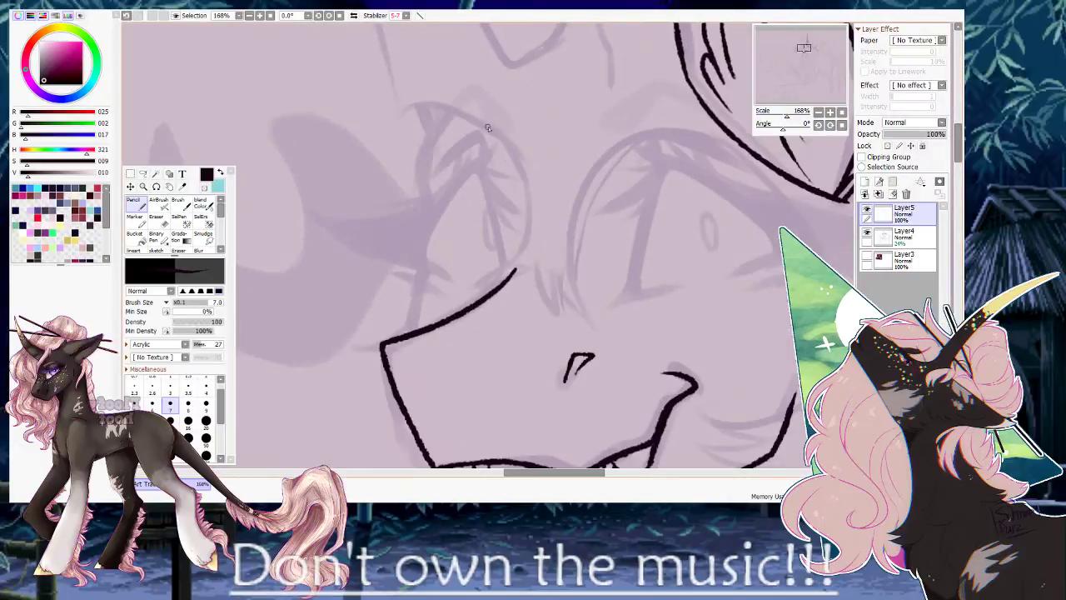
pyautogui.moveTo(493, 136)
pyautogui.mouseDown()
pyautogui.moveTo(468, 128)
pyautogui.moveTo(421, 168)
pyautogui.moveTo(405, 246)
pyautogui.moveTo(431, 315)
pyautogui.mouseUp()
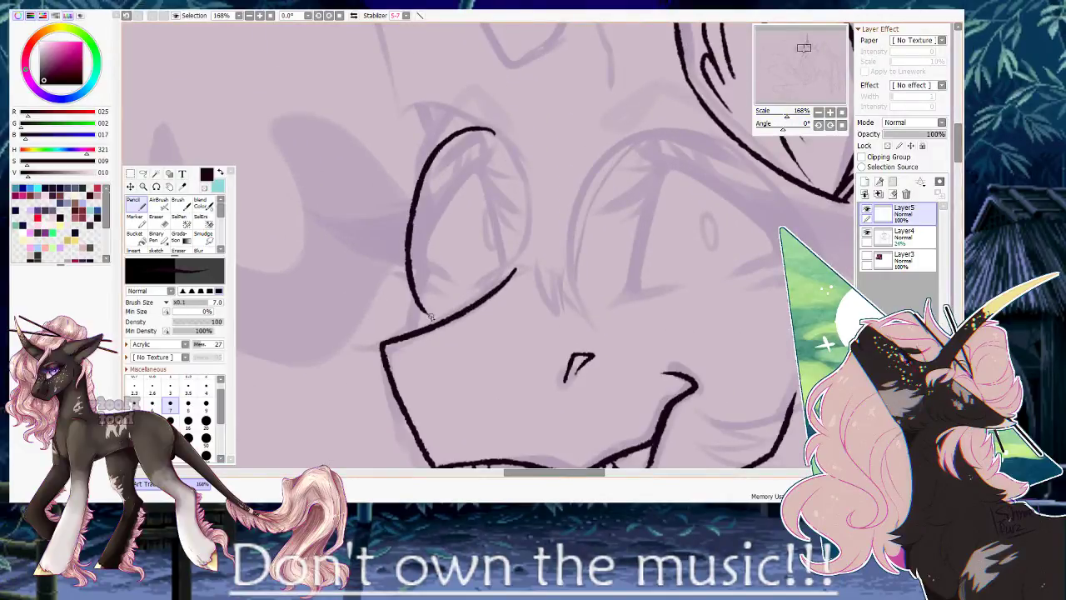
pyautogui.hotkey('ctrl', 'z')
pyautogui.moveTo(501, 135)
pyautogui.mouseDown()
pyautogui.moveTo(467, 128)
pyautogui.moveTo(411, 197)
pyautogui.moveTo(418, 331)
pyautogui.mouseUp()
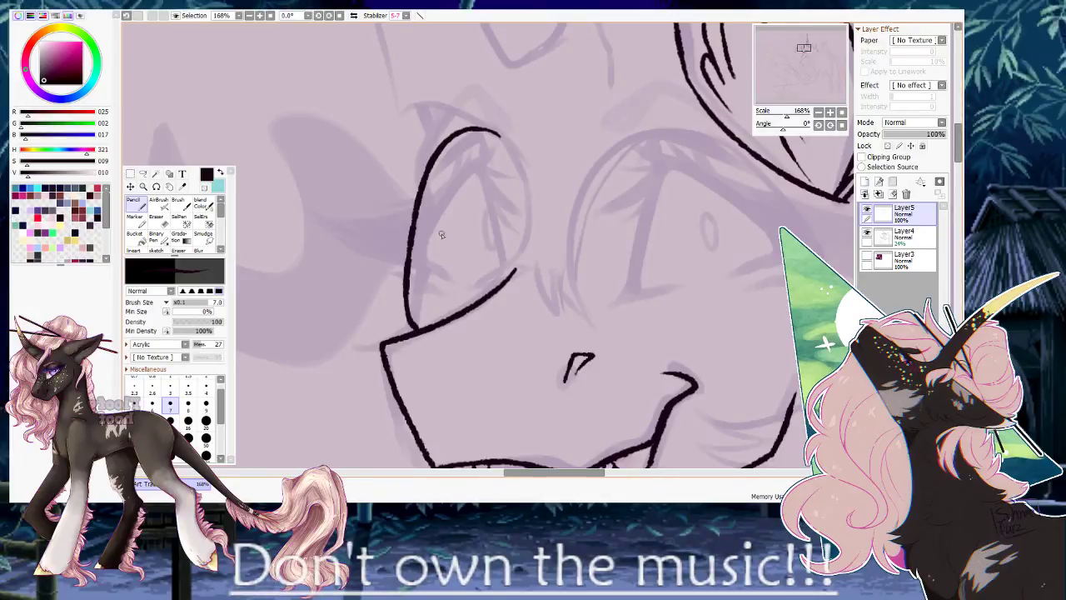
pyautogui.moveTo(429, 129)
pyautogui.mouseDown()
pyautogui.moveTo(374, 249)
pyautogui.moveTo(395, 333)
pyautogui.mouseUp()
pyautogui.hotkey('ctrl', 'z')
pyautogui.moveTo(454, 113)
pyautogui.mouseDown()
pyautogui.moveTo(398, 284)
pyautogui.moveTo(405, 340)
pyautogui.mouseUp()
# Retry the contour line outside the far eye in mirrored view, and undo it together with the eye curve.
pyautogui.press('h')
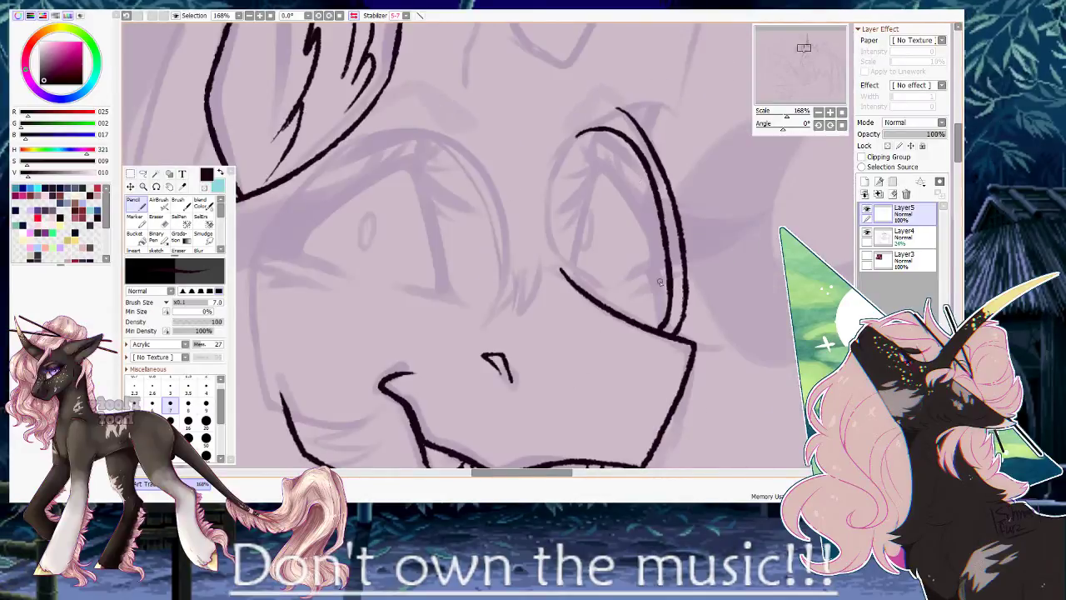
pyautogui.moveTo(683, 304); pyautogui.dragTo(577, 314)
pyautogui.hotkey('ctrl', 'z')
pyautogui.moveTo(510, 113)
pyautogui.mouseDown()
pyautogui.moveTo(543, 138)
pyautogui.moveTo(584, 279)
pyautogui.moveTo(560, 333)
pyautogui.mouseUp()
pyautogui.hotkey('ctrl', 'z')
pyautogui.moveTo(512, 110)
pyautogui.mouseDown()
pyautogui.moveTo(592, 259)
pyautogui.moveTo(579, 350)
pyautogui.mouseUp()
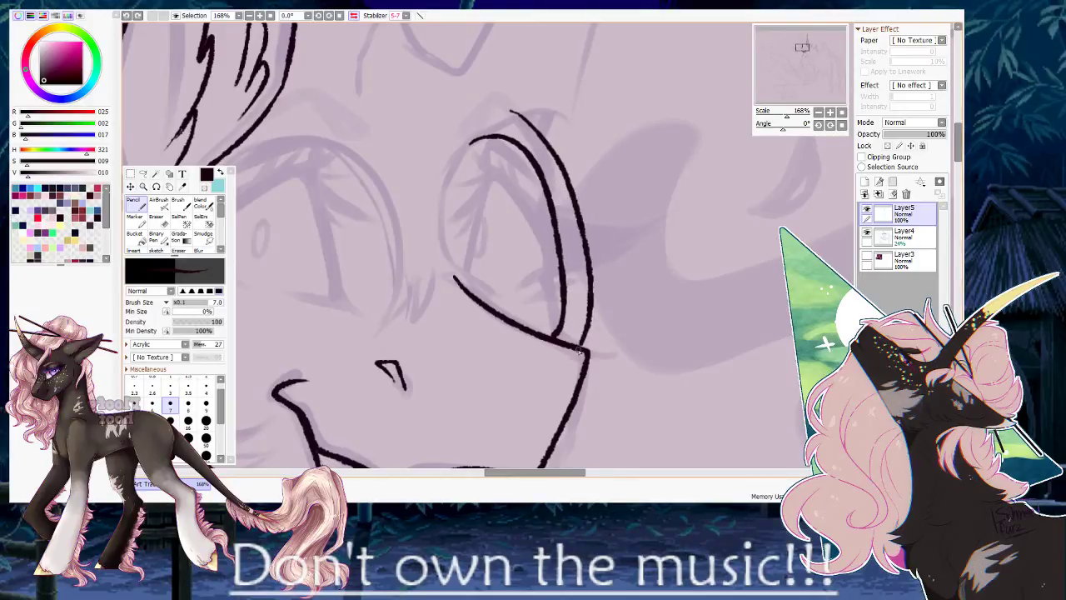
pyautogui.press('h')
pyautogui.hotkey('ctrl', 'z')
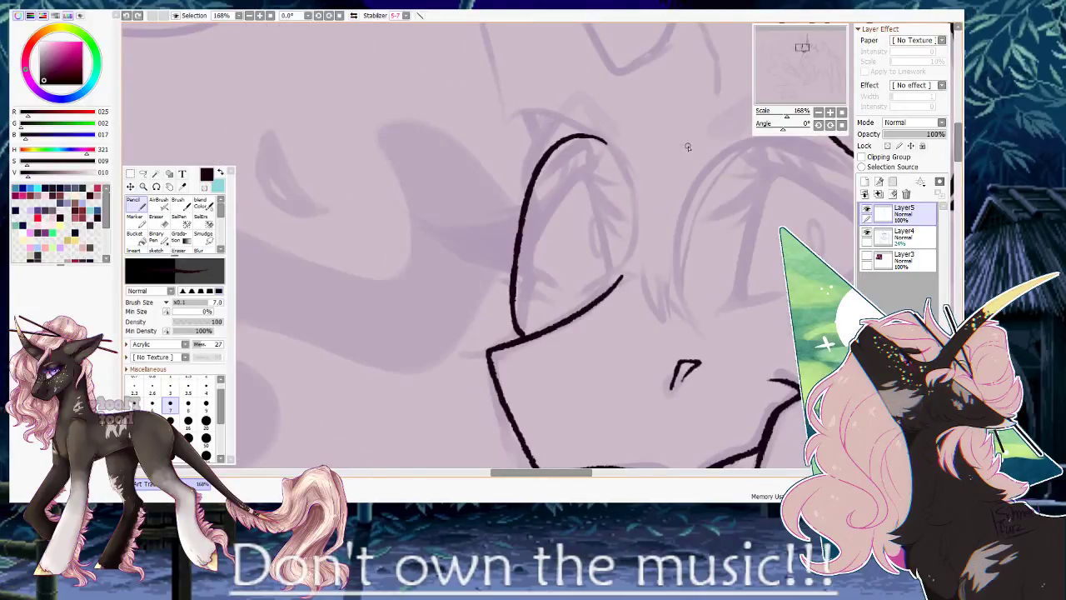
pyautogui.hotkey('ctrl', 'z')
pyautogui.moveTo(615, 195)
pyautogui.mouseDown()
pyautogui.moveTo(514, 142)
pyautogui.moveTo(472, 139)
pyautogui.mouseUp()
pyautogui.press('h')
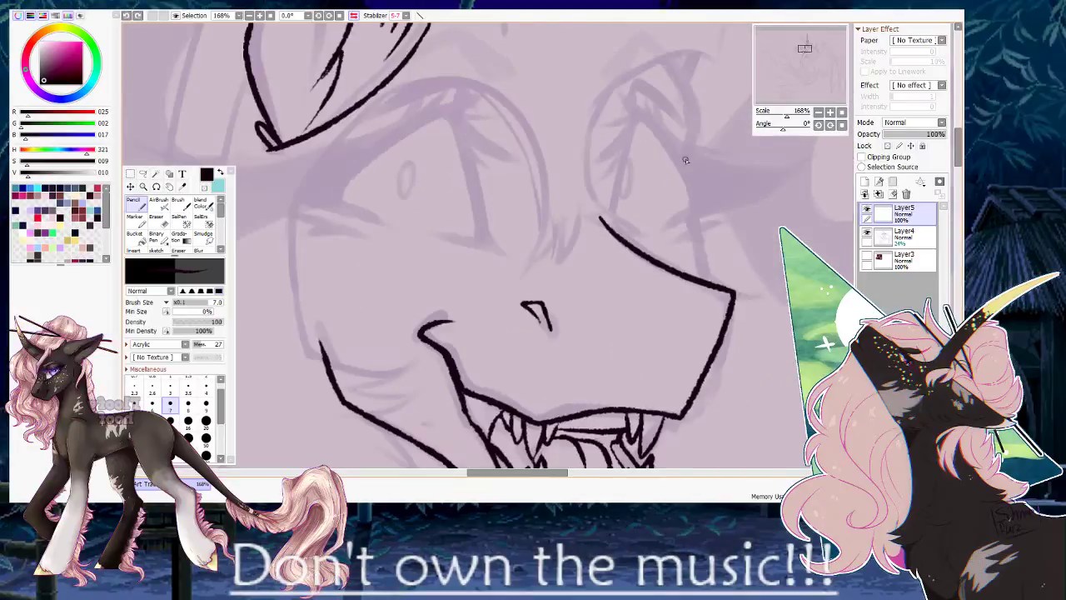
# Try to ink the horn's two long edges over the sketch in a mirrored, rotated view, and undo the strokes.
pyautogui.moveTo(793, 111); pyautogui.dragTo(781, 114)
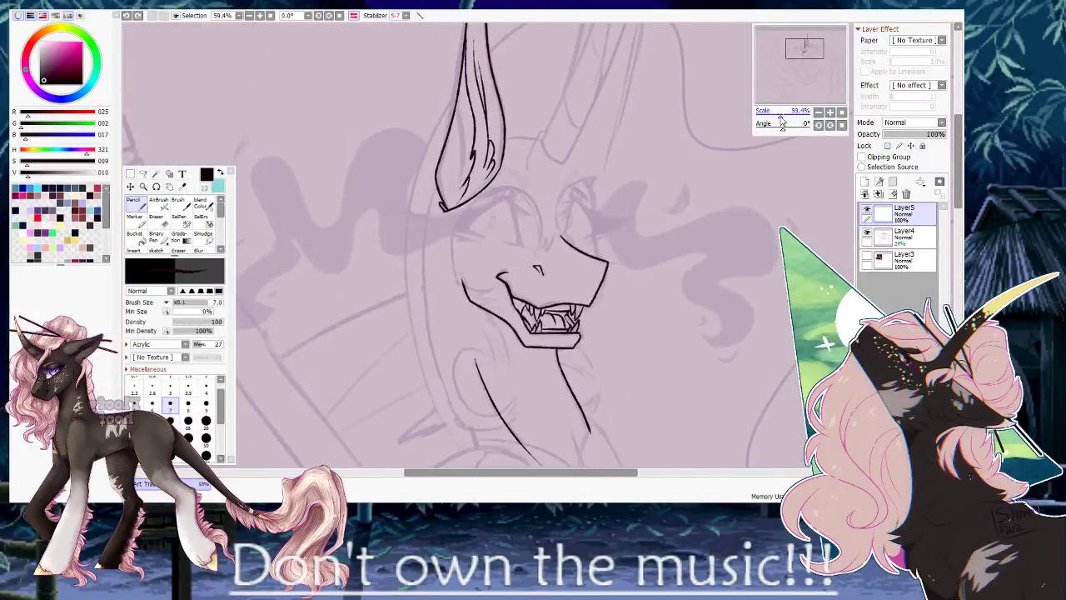
pyautogui.press('h')
pyautogui.moveTo(486, 114); pyautogui.dragTo(484, 325)
pyautogui.moveTo(785, 128); pyautogui.dragTo(771, 133)
pyautogui.moveTo(533, 287); pyautogui.dragTo(557, 216)
pyautogui.moveTo(659, 133)
pyautogui.mouseDown()
pyautogui.moveTo(584, 225)
pyautogui.moveTo(465, 320)
pyautogui.mouseUp()
pyautogui.hotkey('ctrl', 'z')
pyautogui.moveTo(660, 133); pyautogui.dragTo(534, 273)
pyautogui.moveTo(601, 203); pyautogui.dragTo(462, 325)
pyautogui.moveTo(673, 177); pyautogui.dragTo(569, 248)
pyautogui.moveTo(569, 248); pyautogui.dragTo(456, 325)
pyautogui.hotkey('ctrl', 'z')
pyautogui.hotkey('ctrl', 'z')
# Try to re-ink the horn's second edge up to the tip, and undo both long horn edges.
pyautogui.moveTo(631, 212); pyautogui.dragTo(453, 320)
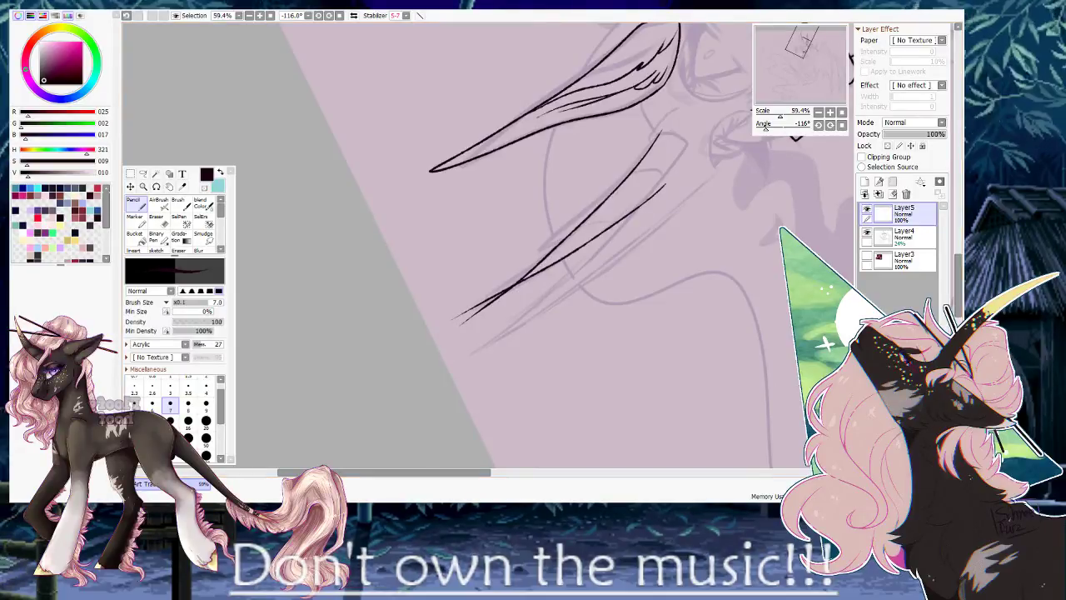
pyautogui.moveTo(765, 126); pyautogui.dragTo(793, 127)
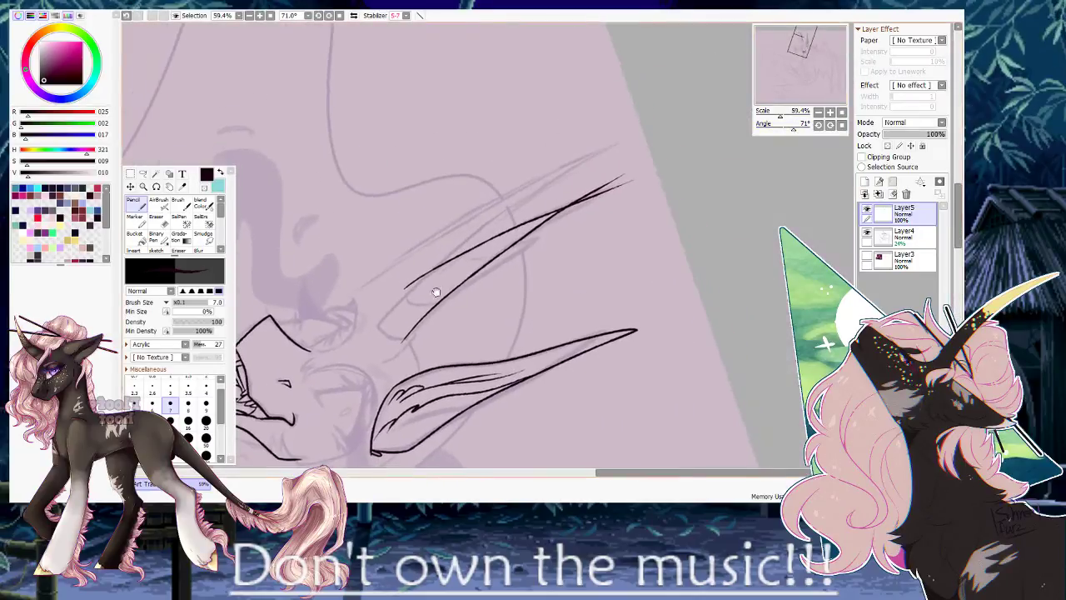
pyautogui.scroll(-3, 436, 295)
pyautogui.hotkey('ctrl', 'z')
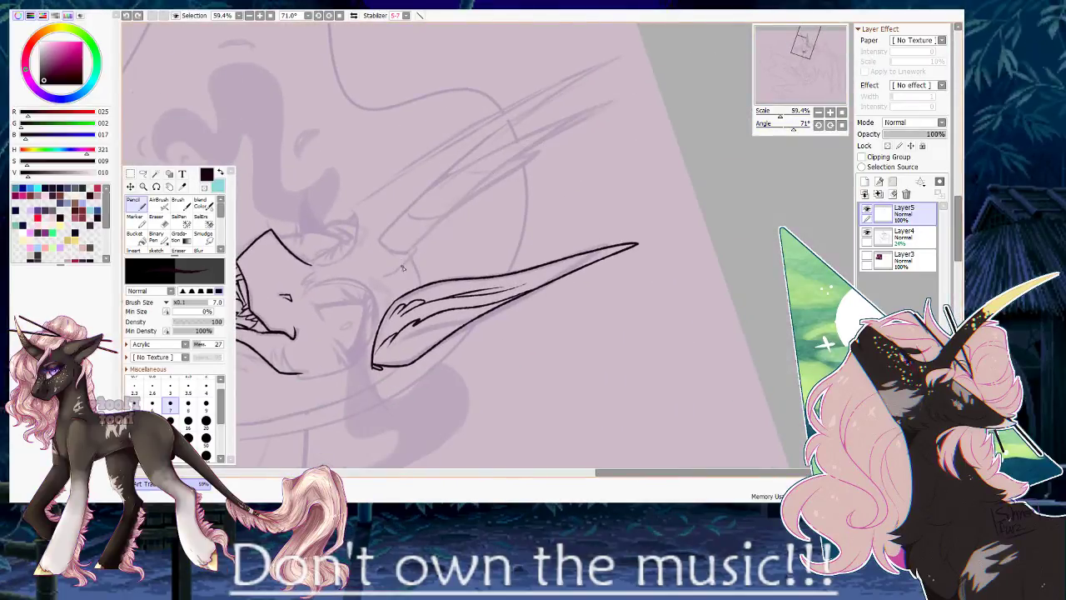
pyautogui.hotkey('ctrl', 'y')
pyautogui.hotkey('ctrl', 'z')
# Ink the horn's two long edges meeting at the tip, and add short curved bands across its surface.
pyautogui.moveTo(488, 175)
pyautogui.mouseDown()
pyautogui.moveTo(637, 95)
pyautogui.moveTo(389, 223)
pyautogui.mouseUp()
pyautogui.moveTo(768, 113); pyautogui.dragTo(765, 109)
pyautogui.moveTo(533, 153); pyautogui.dragTo(540, 164)
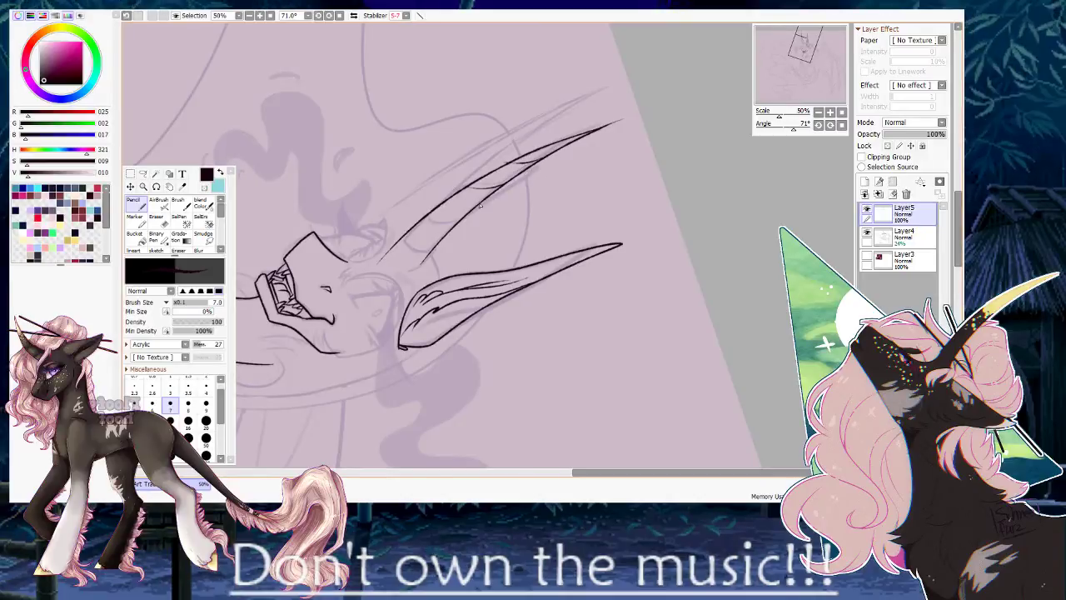
pyautogui.hotkey('ctrl', 'z')
pyautogui.hotkey('ctrl', 'z')
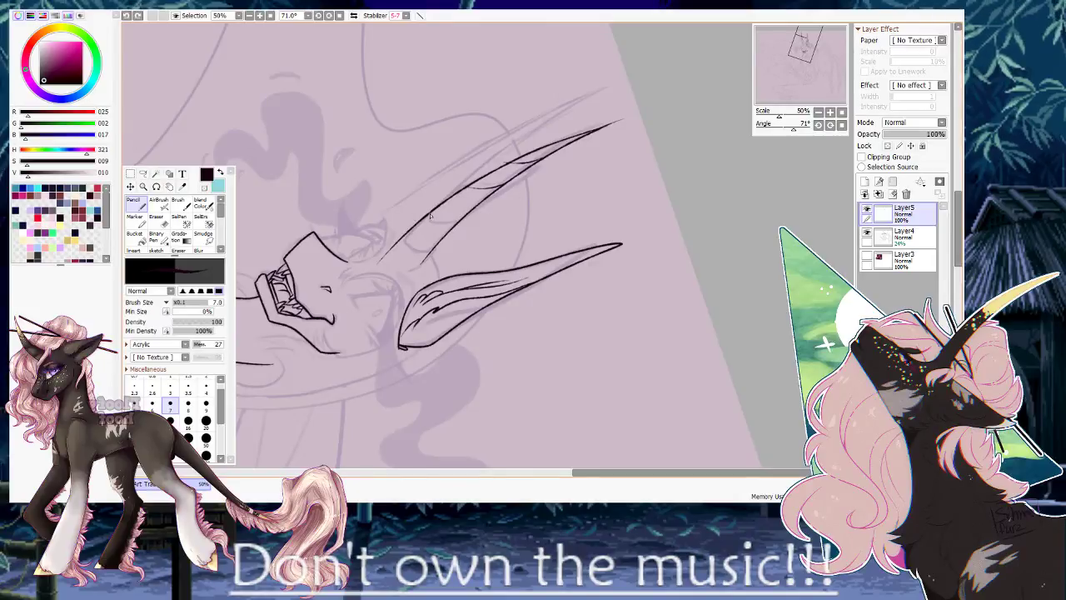
pyautogui.moveTo(430, 219); pyautogui.dragTo(448, 210)
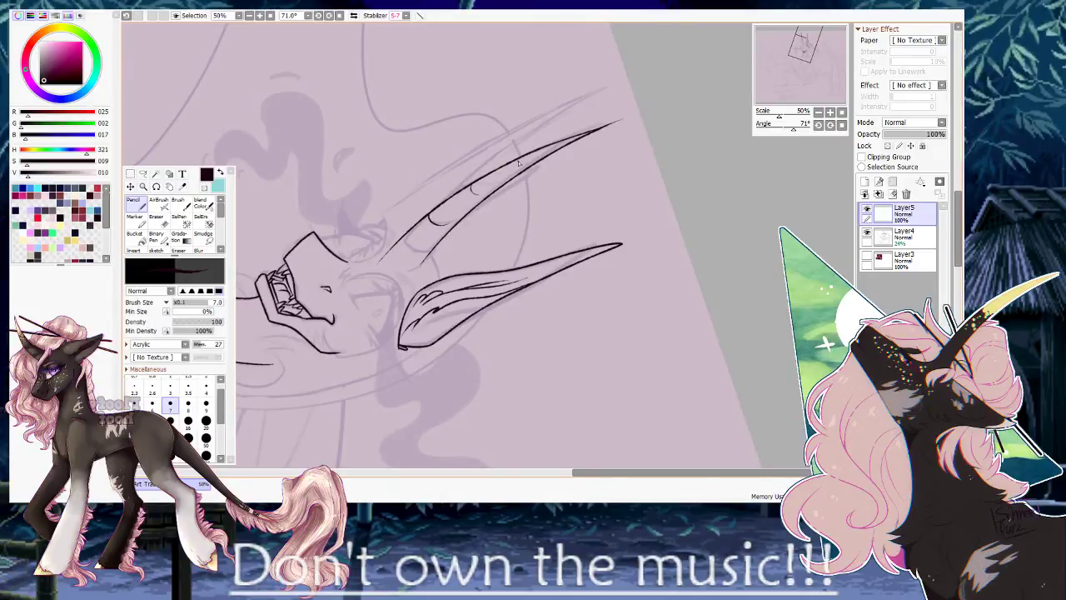
pyautogui.moveTo(616, 131); pyautogui.dragTo(639, 168)
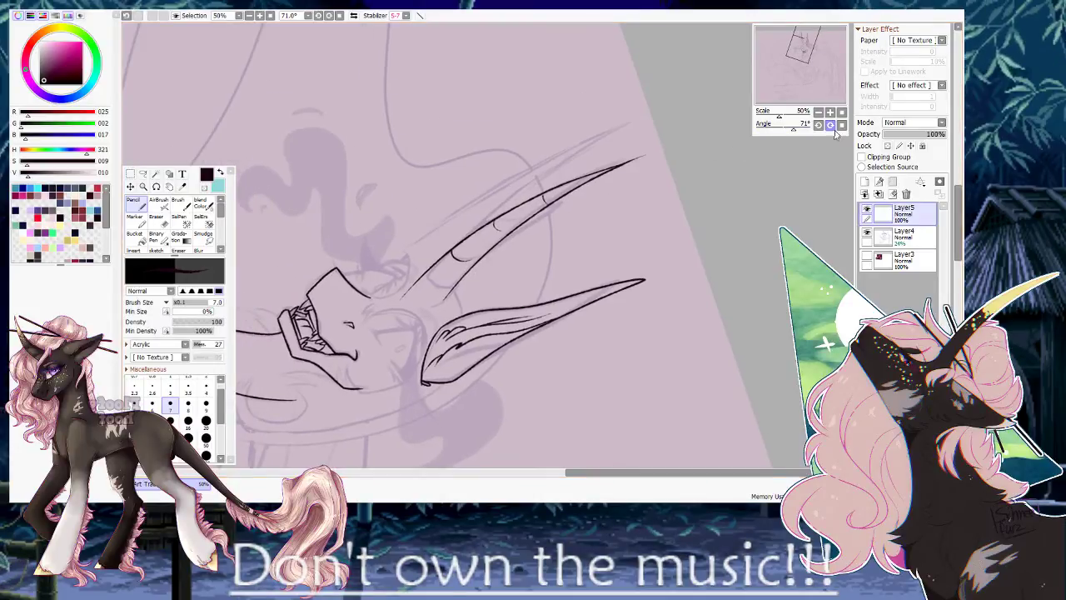
# Return the canvas to upright and ink the rounded shoulder contour just below the neck.
pyautogui.click(841, 125)
pyautogui.moveTo(635, 210); pyautogui.dragTo(629, 82)
pyautogui.moveTo(779, 115); pyautogui.dragTo(788, 116)
pyautogui.moveTo(547, 129); pyautogui.dragTo(542, 181)
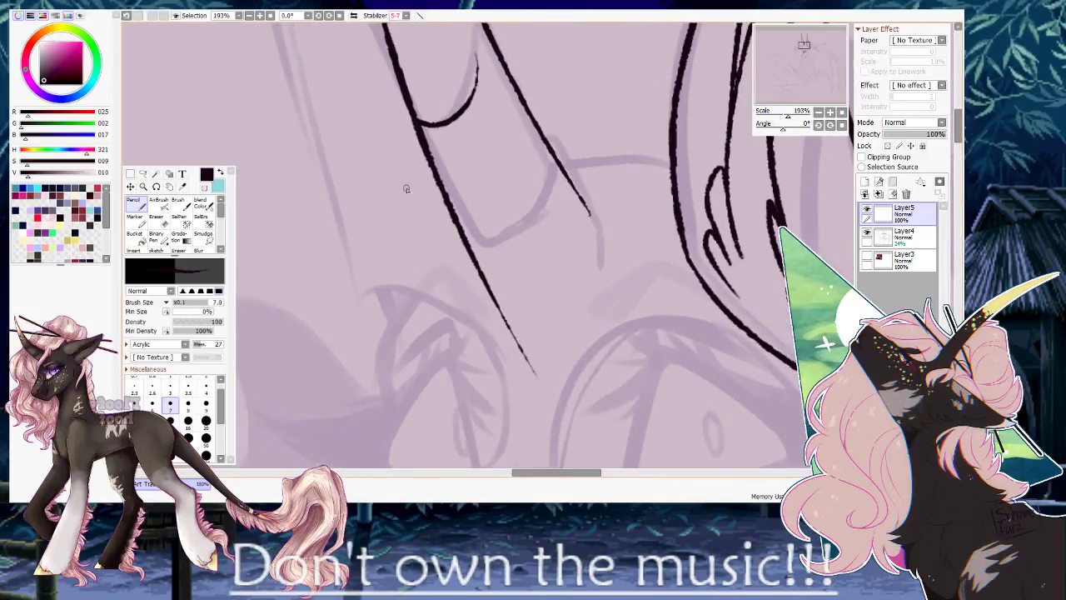
pyautogui.moveTo(565, 332); pyautogui.dragTo(552, 122)
pyautogui.moveTo(556, 277); pyautogui.dragTo(546, 120)
pyautogui.moveTo(788, 118); pyautogui.dragTo(778, 121)
pyautogui.moveTo(508, 330); pyautogui.dragTo(466, 160)
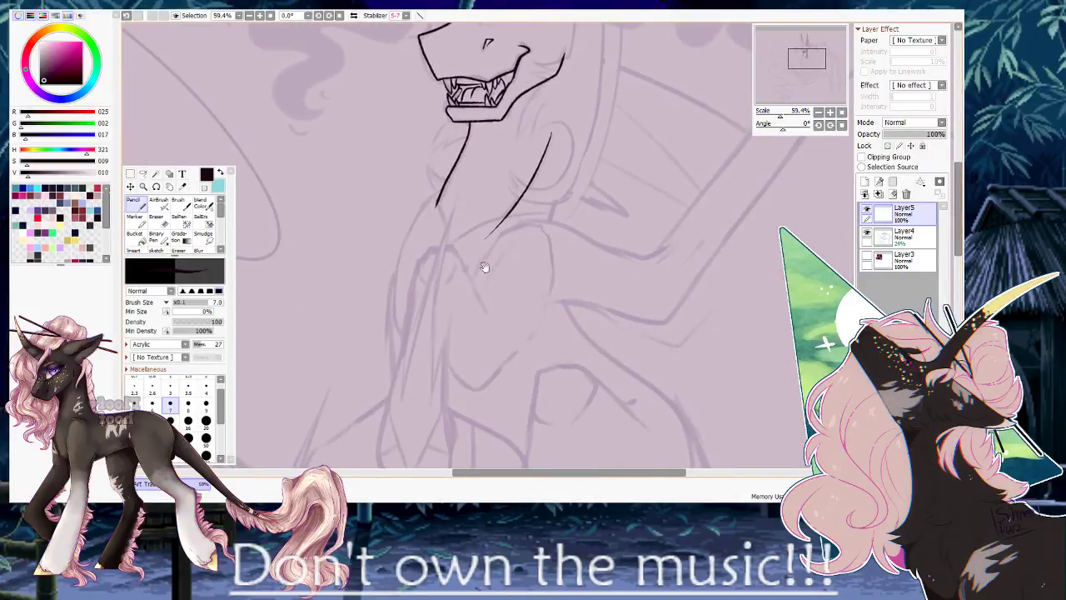
pyautogui.moveTo(499, 239); pyautogui.dragTo(545, 230)
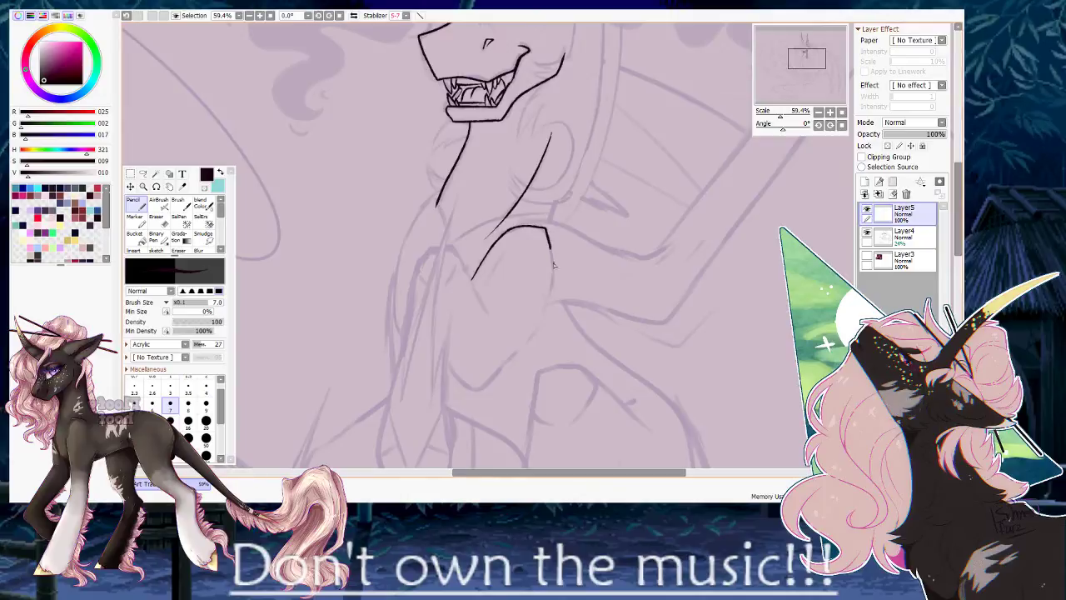
pyautogui.moveTo(412, 291); pyautogui.dragTo(426, 273)
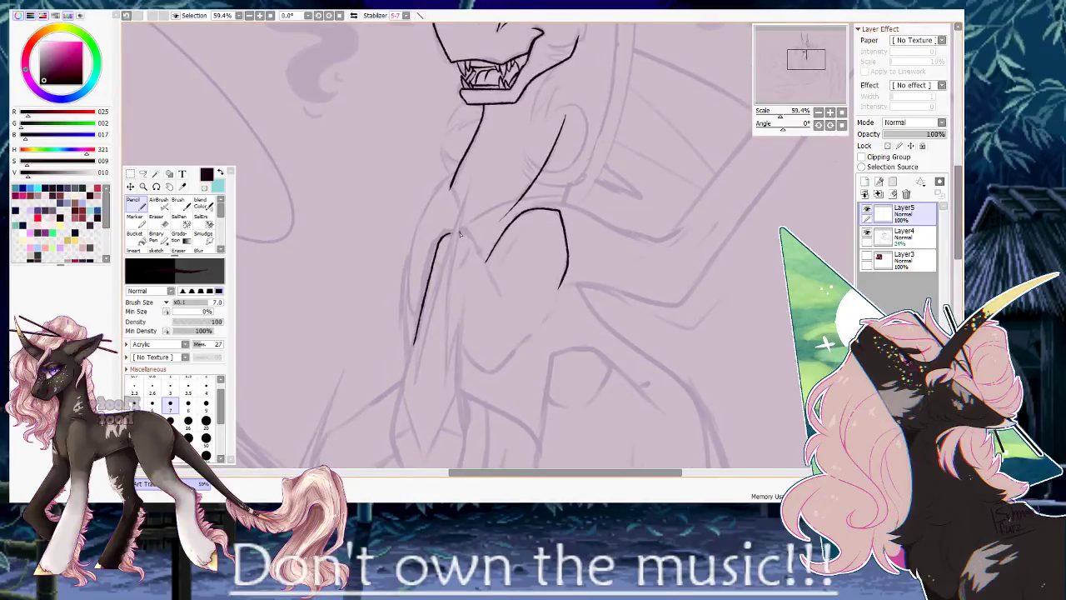
# Redo the raised foreleg's knee and long front edge, with short crease lines inside the knee.
pyautogui.moveTo(478, 247); pyautogui.dragTo(500, 295)
pyautogui.hotkey('ctrl', 'z')
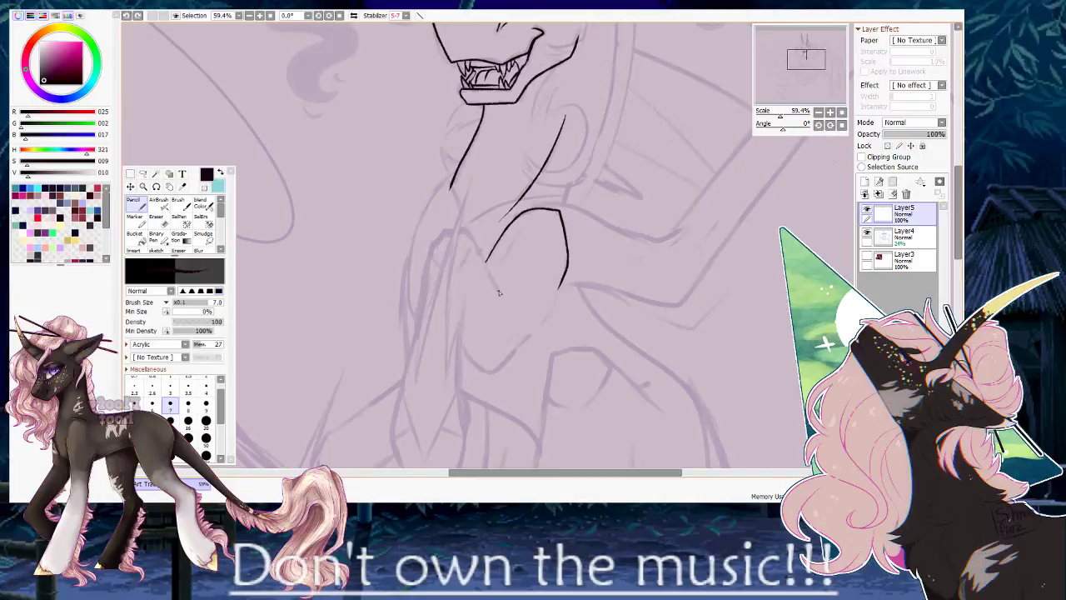
pyautogui.moveTo(468, 229); pyautogui.dragTo(437, 236)
pyautogui.moveTo(424, 277); pyautogui.dragTo(405, 364)
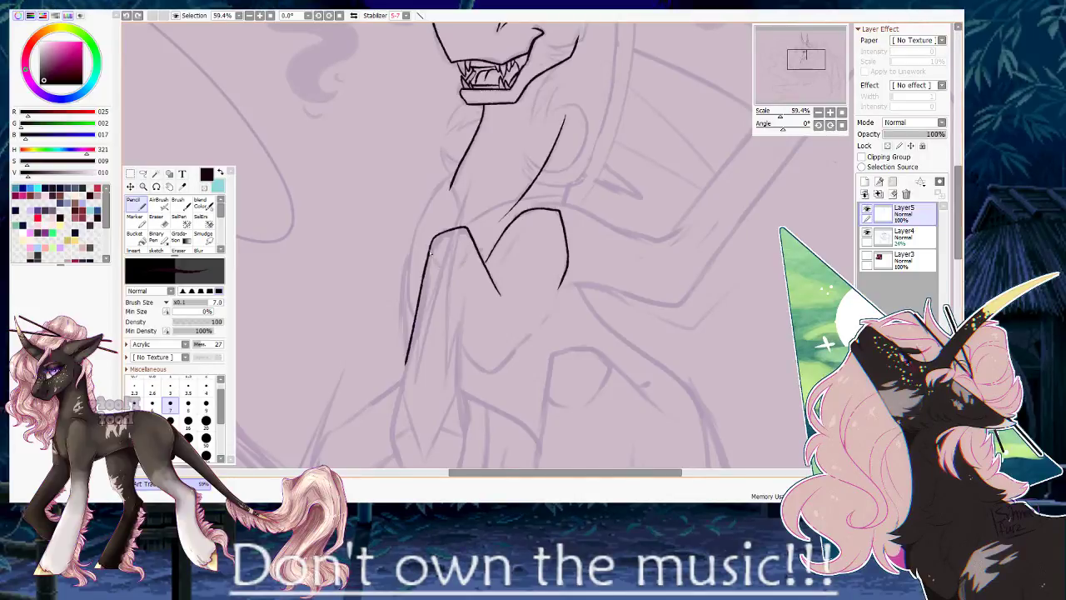
pyautogui.moveTo(430, 250); pyautogui.dragTo(450, 277)
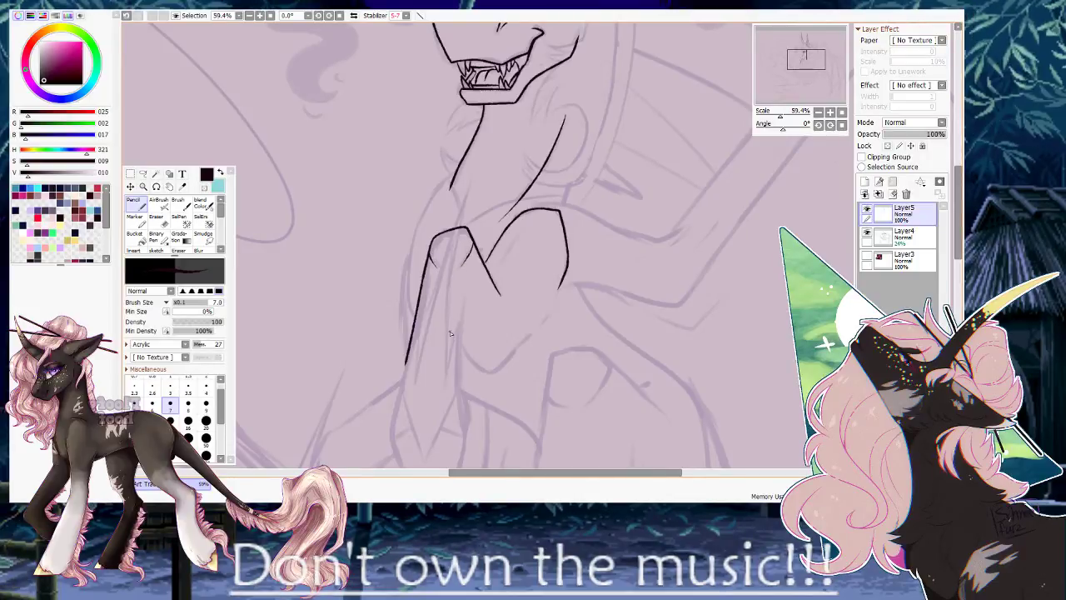
# Ink the raised foreleg's back edge and close its lower end with a pointed hoof and a curved hoof line.
pyautogui.moveTo(449, 329); pyautogui.dragTo(442, 251)
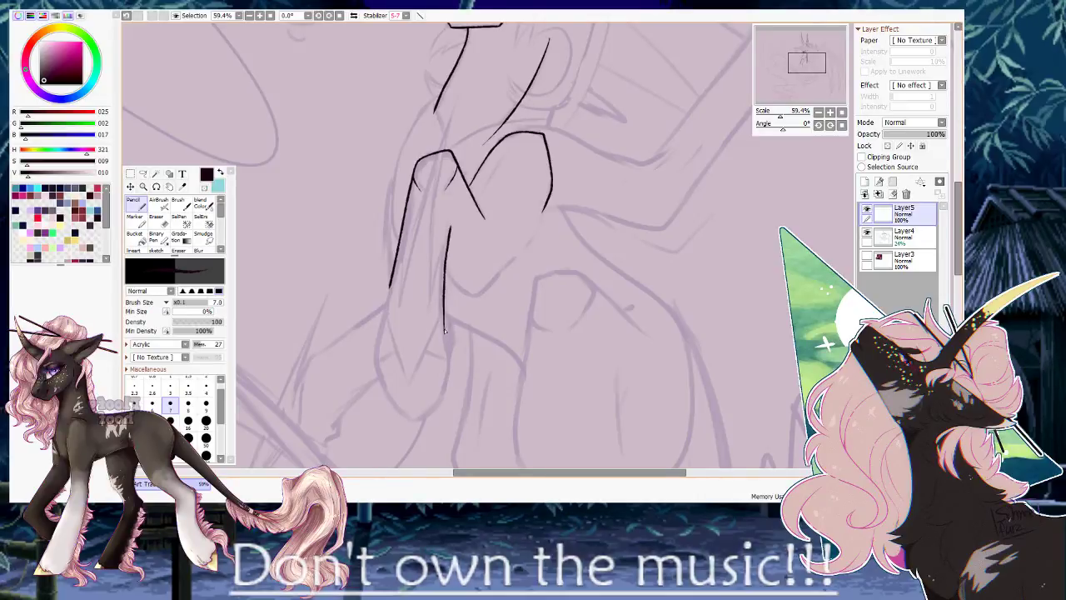
pyautogui.moveTo(428, 345)
pyautogui.mouseDown()
pyautogui.moveTo(392, 292)
pyautogui.moveTo(396, 235)
pyautogui.mouseUp()
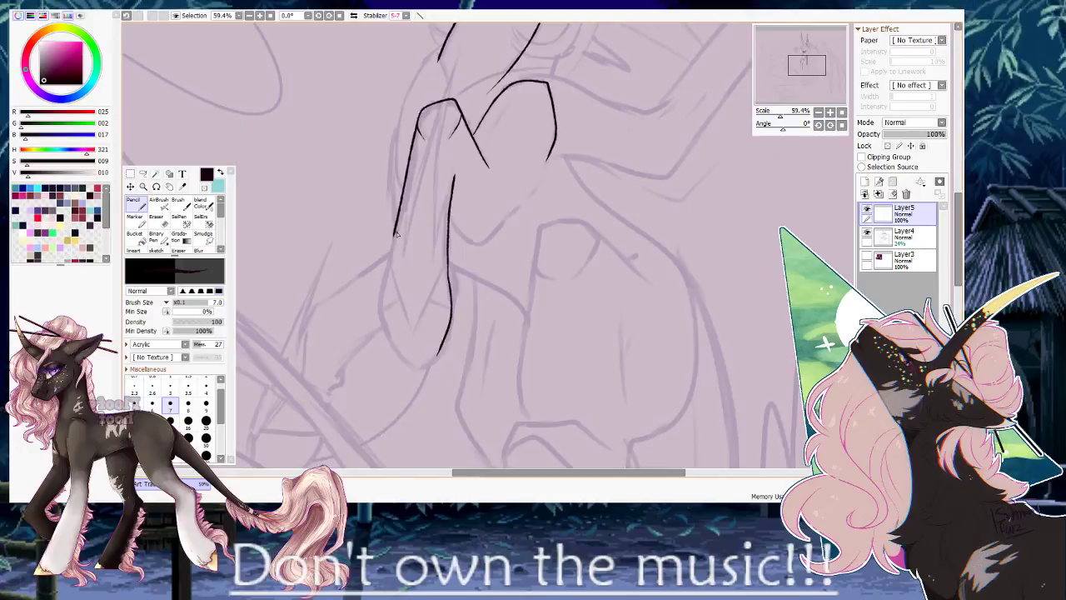
pyautogui.moveTo(384, 272)
pyautogui.mouseDown()
pyautogui.moveTo(379, 315)
pyautogui.moveTo(408, 362)
pyautogui.moveTo(434, 360)
pyautogui.mouseUp()
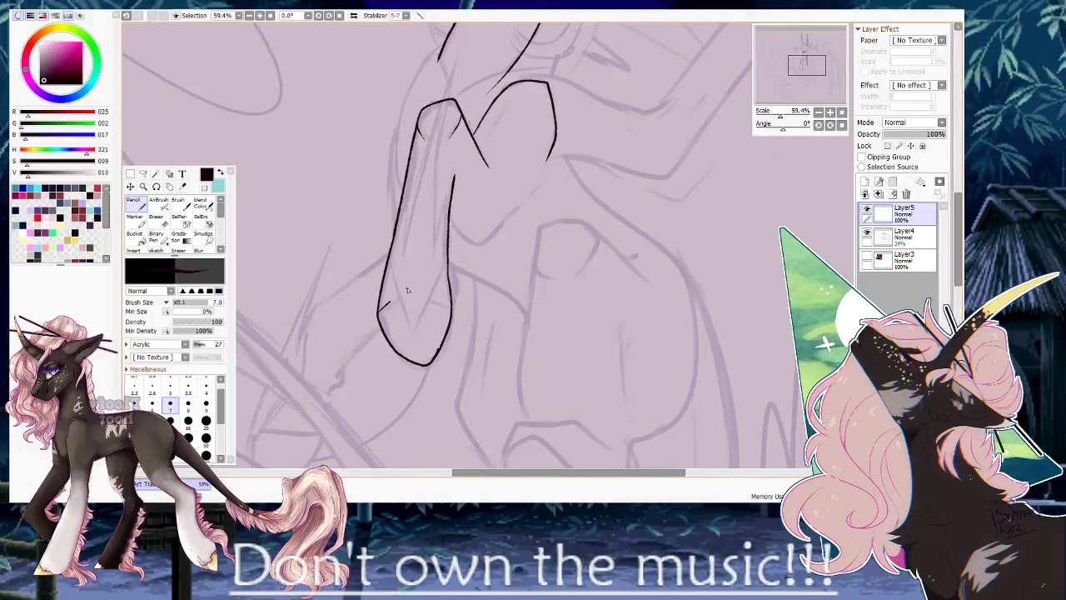
pyautogui.moveTo(442, 362); pyautogui.dragTo(531, 242)
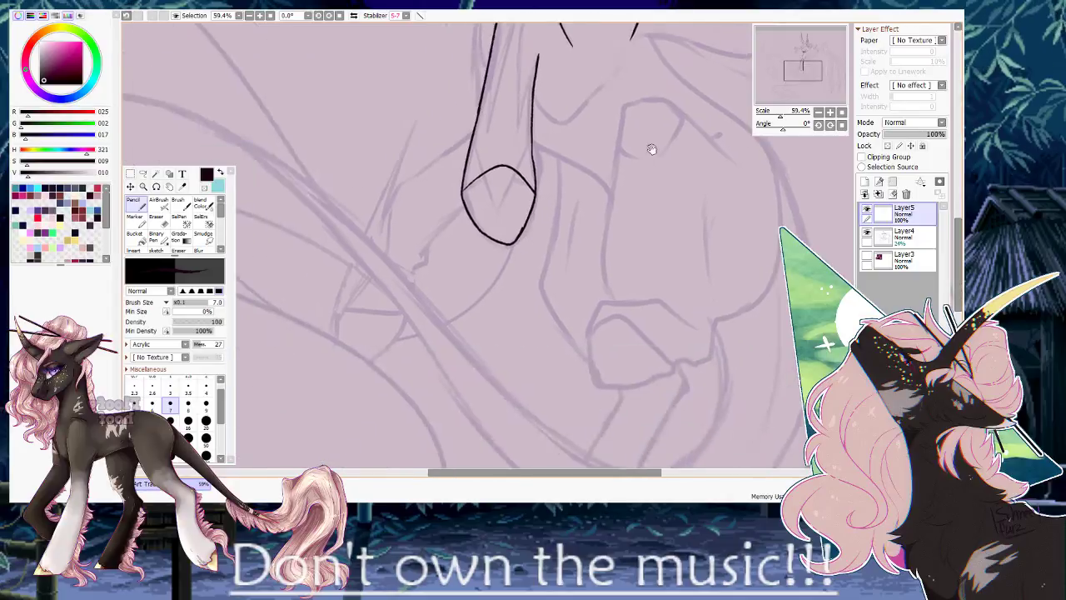
# Smooth the rough line join at the tip of the raised hoof with the transparent colour.
pyautogui.moveTo(782, 116); pyautogui.dragTo(790, 116)
pyautogui.moveTo(616, 188)
pyautogui.mouseDown()
pyautogui.moveTo(458, 185)
pyautogui.moveTo(461, 208)
pyautogui.mouseUp()
pyautogui.click(204, 187)
pyautogui.moveTo(478, 173); pyautogui.dragTo(454, 223)
pyautogui.hotkey('ctrl', 'z')
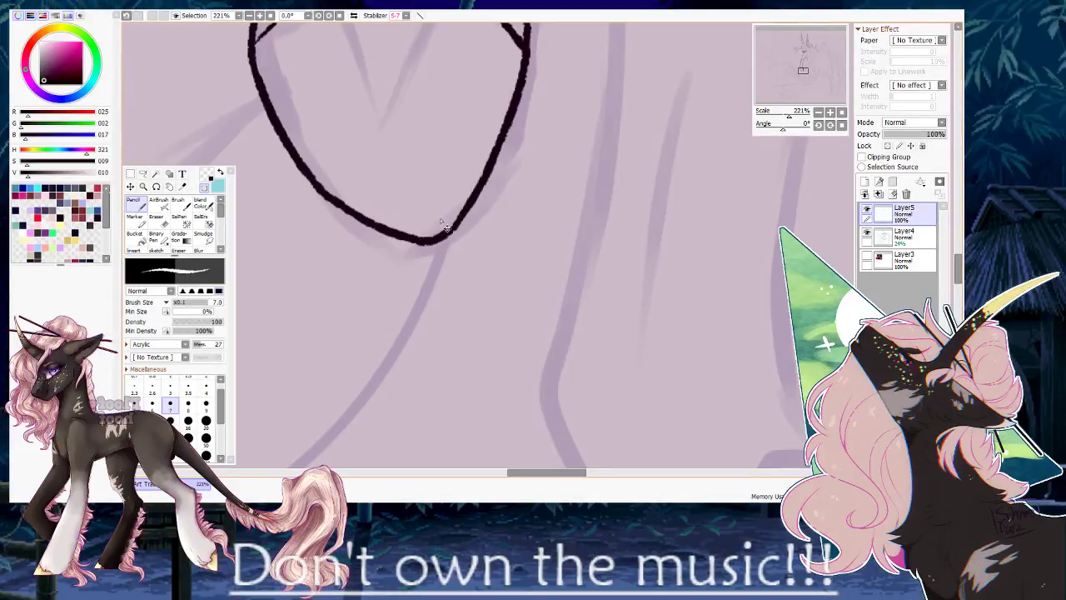
pyautogui.click(206, 189)
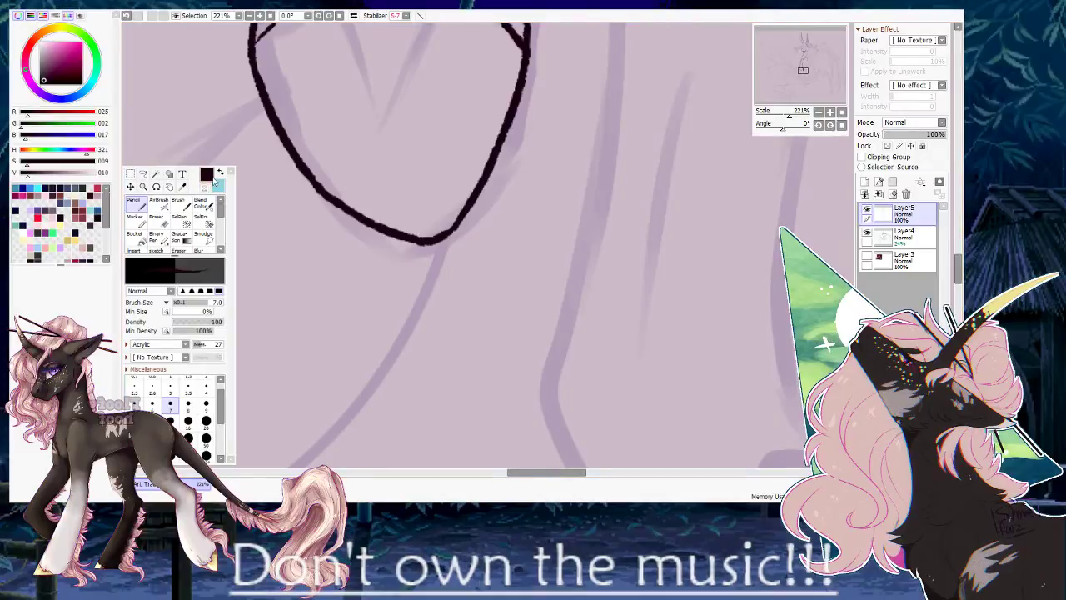
# Ink the curved body line between the raised foreleg and the lower end of the shoulder contour.
pyautogui.moveTo(788, 109)
pyautogui.mouseDown()
pyautogui.moveTo(776, 110)
pyautogui.moveTo(786, 110)
pyautogui.mouseUp()
pyautogui.moveTo(480, 95); pyautogui.dragTo(440, 228)
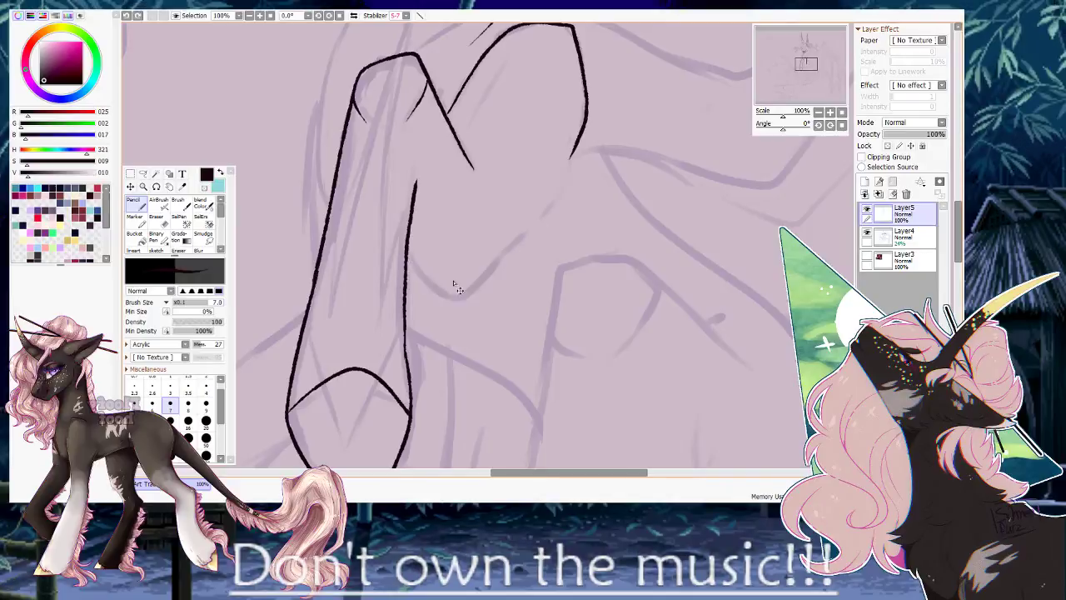
pyautogui.moveTo(407, 250)
pyautogui.mouseDown()
pyautogui.moveTo(464, 288)
pyautogui.moveTo(540, 225)
pyautogui.moveTo(566, 177)
pyautogui.mouseUp()
pyautogui.moveTo(523, 271)
pyautogui.mouseDown()
pyautogui.moveTo(499, 236)
pyautogui.moveTo(511, 136)
pyautogui.mouseUp()
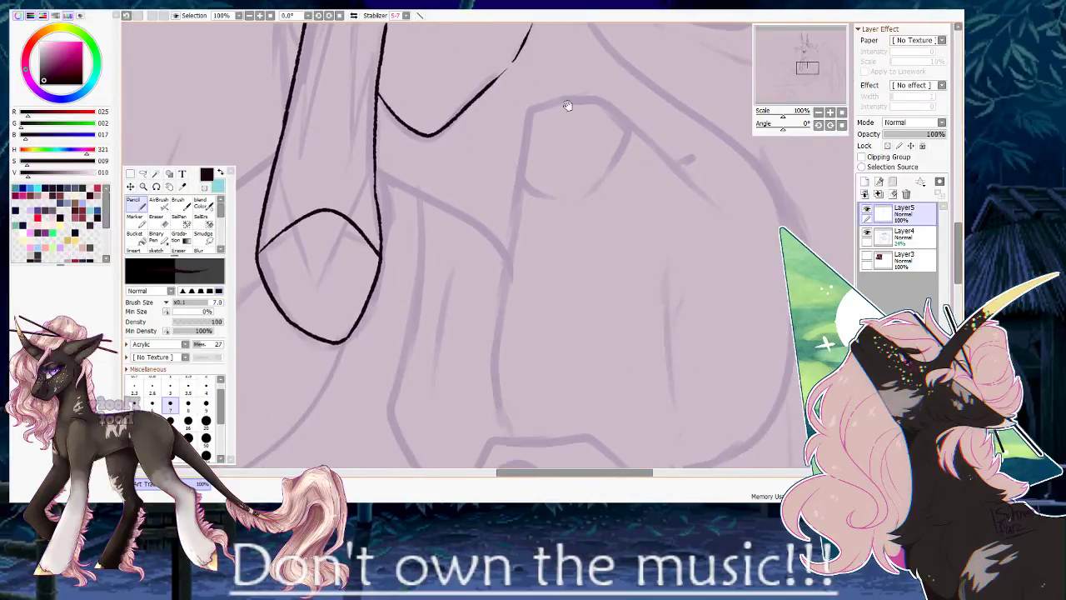
# Ink the folded hind leg's angular knee, its long front edge and the short creases inside the knee.
pyautogui.moveTo(593, 217); pyautogui.dragTo(583, 68)
pyautogui.moveTo(782, 128); pyautogui.dragTo(766, 126)
pyautogui.moveTo(345, 241); pyautogui.dragTo(371, 176)
pyautogui.moveTo(374, 129)
pyautogui.mouseDown()
pyautogui.moveTo(333, 239)
pyautogui.moveTo(366, 342)
pyautogui.moveTo(667, 240)
pyautogui.moveTo(674, 225)
pyautogui.mouseUp()
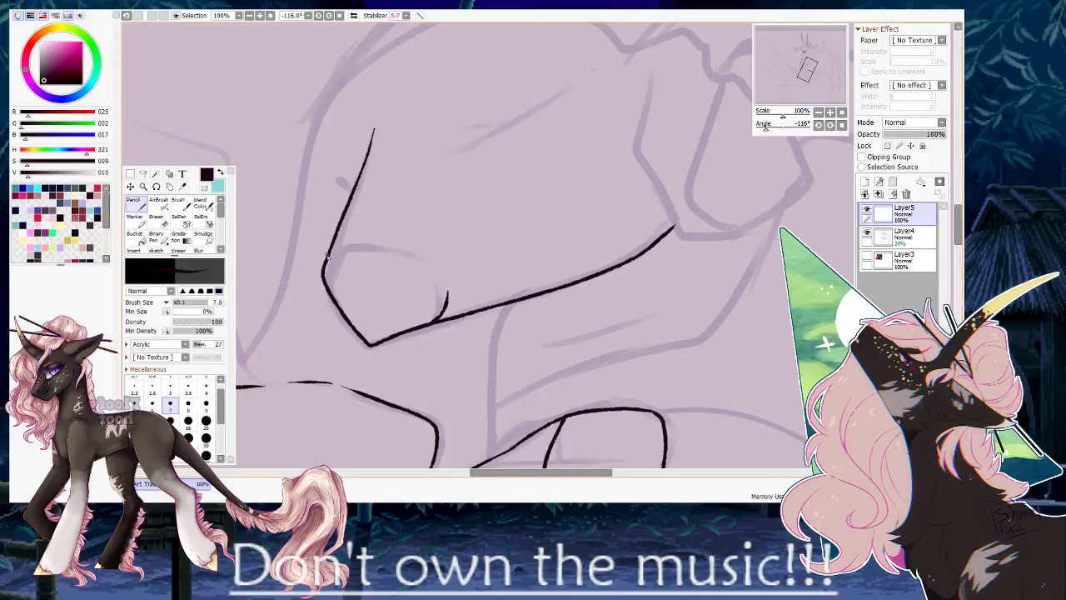
pyautogui.moveTo(327, 261)
pyautogui.mouseDown()
pyautogui.moveTo(351, 243)
pyautogui.moveTo(415, 255)
pyautogui.mouseUp()
# Add two short muscle lines inside the folded hind leg and return the canvas to upright.
pyautogui.moveTo(430, 158); pyautogui.dragTo(532, 116)
pyautogui.hotkey('ctrl', 'z')
pyautogui.moveTo(431, 154); pyautogui.dragTo(564, 93)
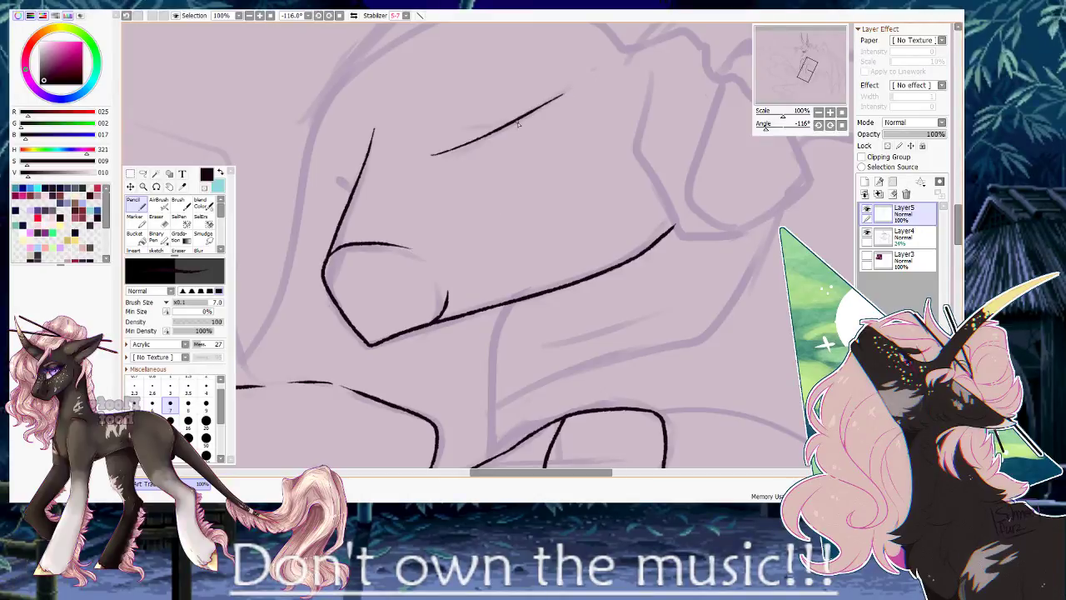
pyautogui.press('Home')
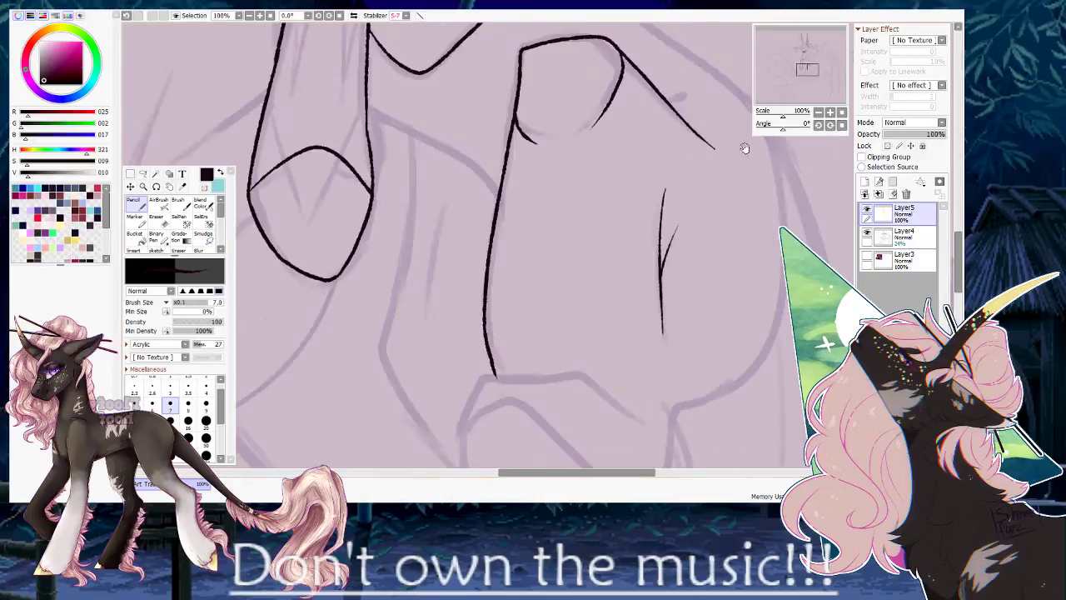
# Ink the folded hind leg's fetlock and hoof, including the curved line separating the hoof from the leg.
pyautogui.moveTo(497, 278); pyautogui.dragTo(416, 137)
pyautogui.moveTo(507, 244)
pyautogui.mouseDown()
pyautogui.moveTo(484, 226)
pyautogui.moveTo(427, 231)
pyautogui.mouseUp()
pyautogui.moveTo(385, 261)
pyautogui.mouseDown()
pyautogui.moveTo(372, 327)
pyautogui.moveTo(382, 373)
pyautogui.moveTo(404, 382)
pyautogui.moveTo(514, 355)
pyautogui.moveTo(543, 335)
pyautogui.moveTo(571, 338)
pyautogui.mouseUp()
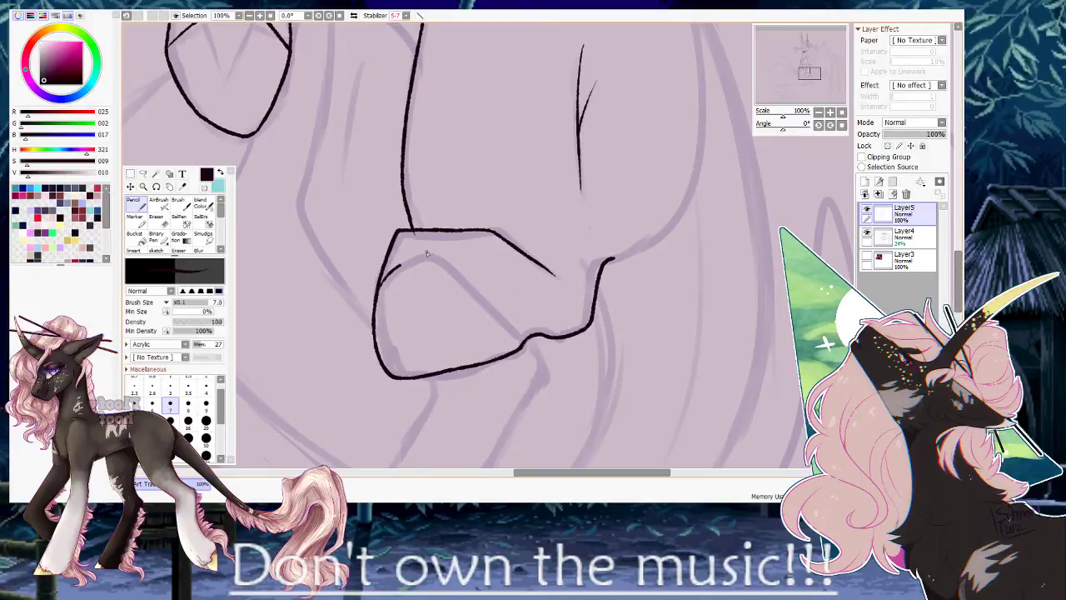
pyautogui.moveTo(420, 251); pyautogui.dragTo(506, 339)
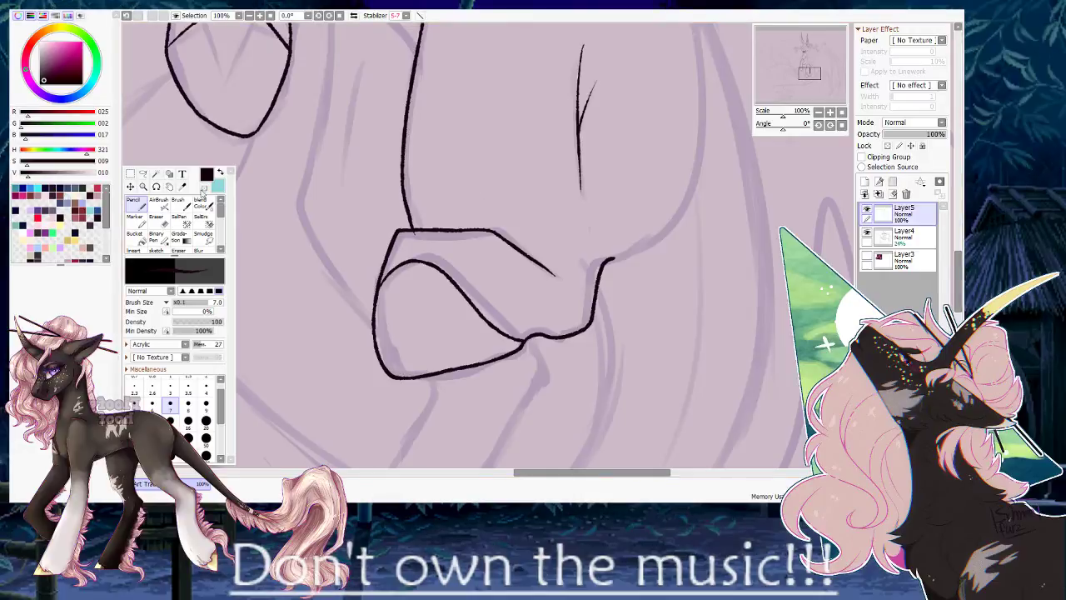
# Try to ink the long outer curve of the back and rump in a rotated view, and undo it.
pyautogui.moveTo(613, 147)
pyautogui.mouseDown()
pyautogui.moveTo(755, 144)
pyautogui.moveTo(794, 114)
pyautogui.moveTo(783, 117)
pyautogui.mouseUp()
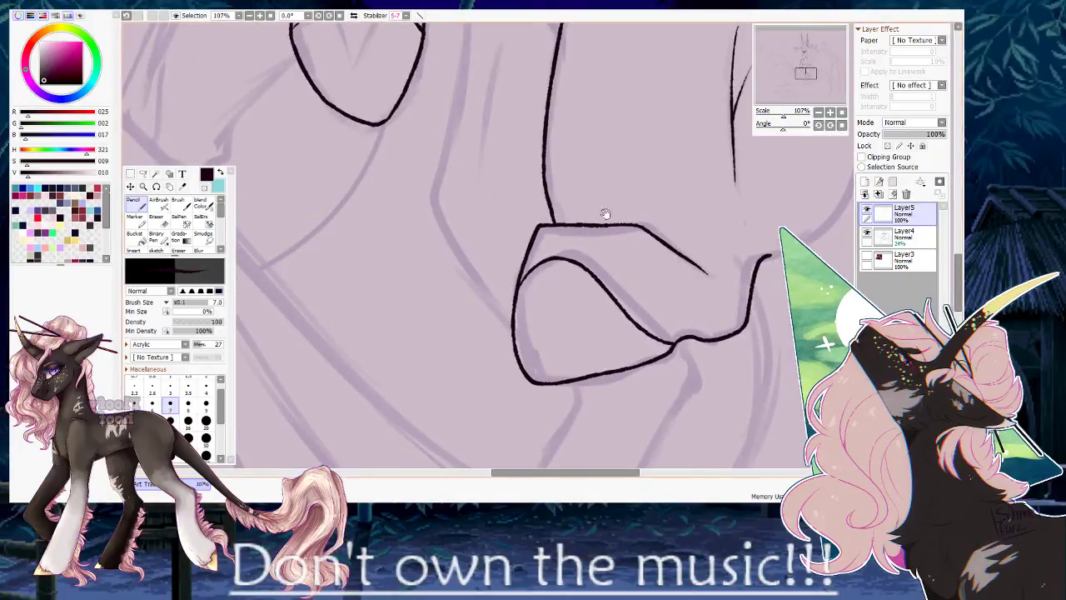
pyautogui.moveTo(679, 244); pyautogui.dragTo(535, 292)
pyautogui.moveTo(797, 129); pyautogui.dragTo(771, 128)
pyautogui.moveTo(348, 214); pyautogui.dragTo(438, 202)
pyautogui.moveTo(283, 313)
pyautogui.mouseDown()
pyautogui.moveTo(413, 205)
pyautogui.moveTo(451, 117)
pyautogui.moveTo(520, 80)
pyautogui.moveTo(674, 75)
pyautogui.moveTo(753, 112)
pyautogui.moveTo(790, 182)
pyautogui.moveTo(748, 105)
pyautogui.moveTo(630, 52)
pyautogui.moveTo(505, 63)
pyautogui.moveTo(395, 162)
pyautogui.moveTo(342, 268)
pyautogui.moveTo(267, 327)
pyautogui.moveTo(427, 177)
pyautogui.moveTo(492, 90)
pyautogui.moveTo(597, 69)
pyautogui.moveTo(700, 86)
pyautogui.moveTo(781, 177)
pyautogui.mouseUp()
pyautogui.hotkey('ctrl', 'z')
pyautogui.hotkey('ctrl', 'z')
# Ink the rump's outer curve in an upright view, down to the back of the folded hind leg.
pyautogui.click(839, 127)
pyautogui.moveTo(618, 242); pyautogui.dragTo(372, 159)
pyautogui.moveTo(406, 279); pyautogui.dragTo(500, 176)
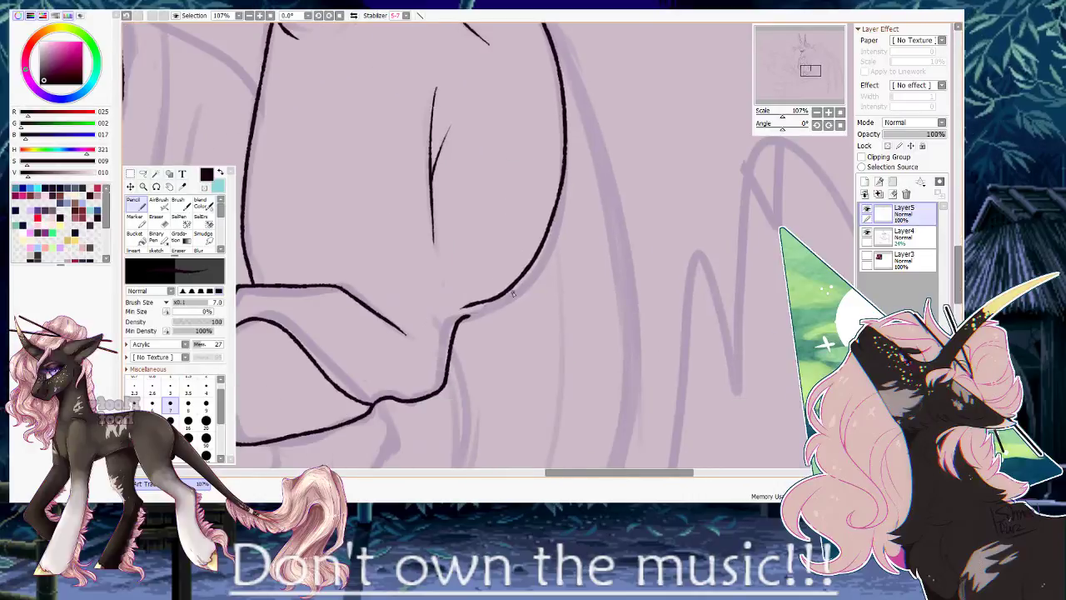
# Erase the lower part of the rump curve in mirrored view with a size 120 eraser.
pyautogui.moveTo(783, 116); pyautogui.dragTo(778, 118)
pyautogui.press('h')
pyautogui.moveTo(540, 252); pyautogui.dragTo(443, 299)
pyautogui.press('e')
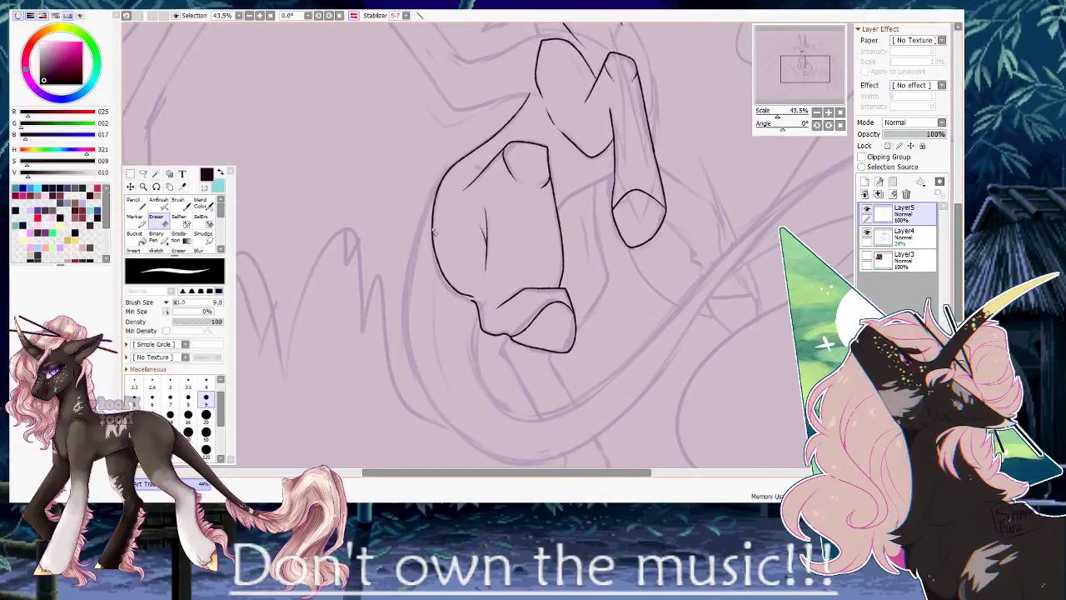
pyautogui.click(206, 450)
pyautogui.moveTo(433, 227); pyautogui.dragTo(468, 287)
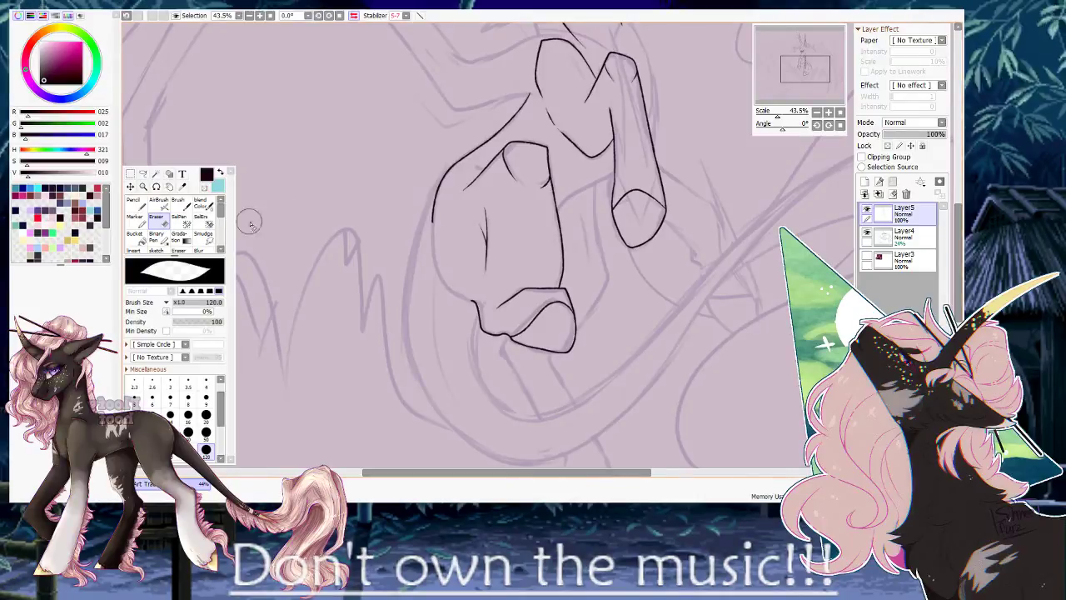
# Ink the back edge of the folded hind leg's thigh, continuing up from the hock toward the rump curve.
pyautogui.press('n')
pyautogui.moveTo(783, 126)
pyautogui.mouseDown()
pyautogui.moveTo(792, 127)
pyautogui.moveTo(782, 116)
pyautogui.mouseUp()
pyautogui.moveTo(561, 57); pyautogui.dragTo(554, 119)
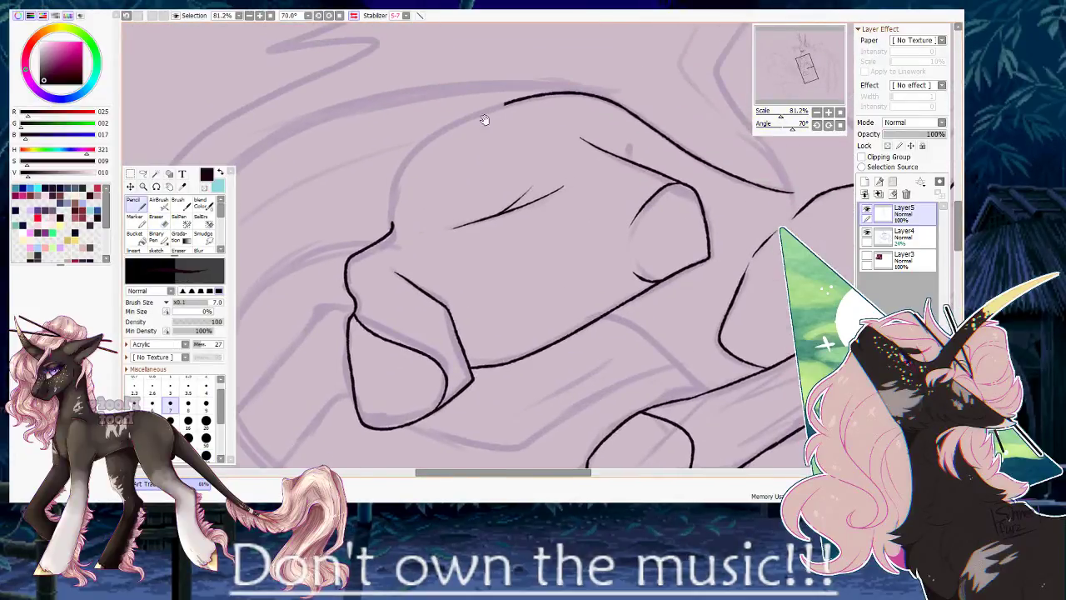
pyautogui.moveTo(484, 120); pyautogui.dragTo(493, 215)
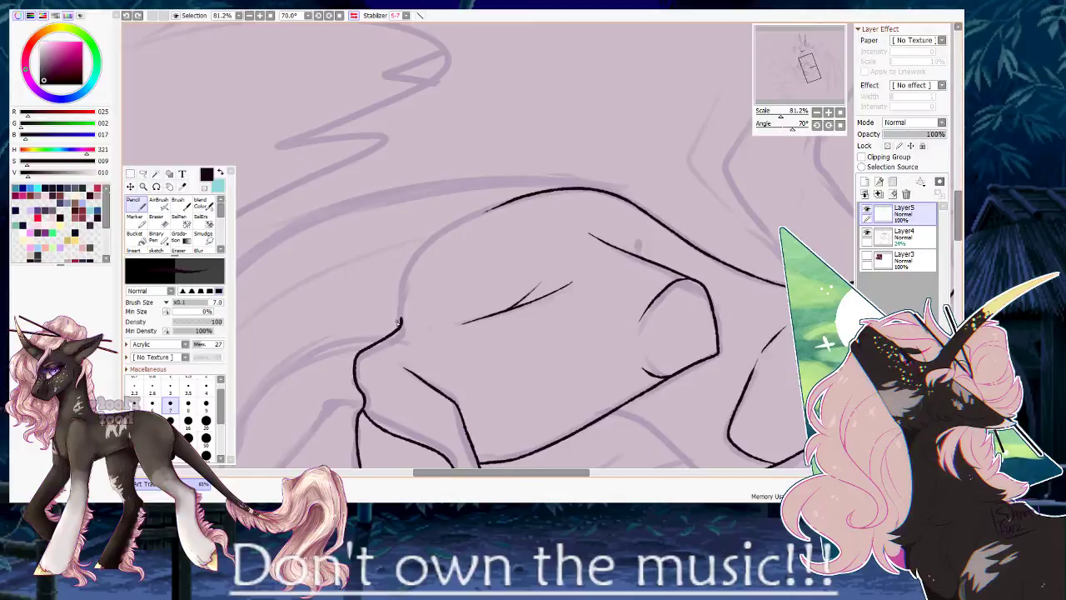
pyautogui.click(839, 125)
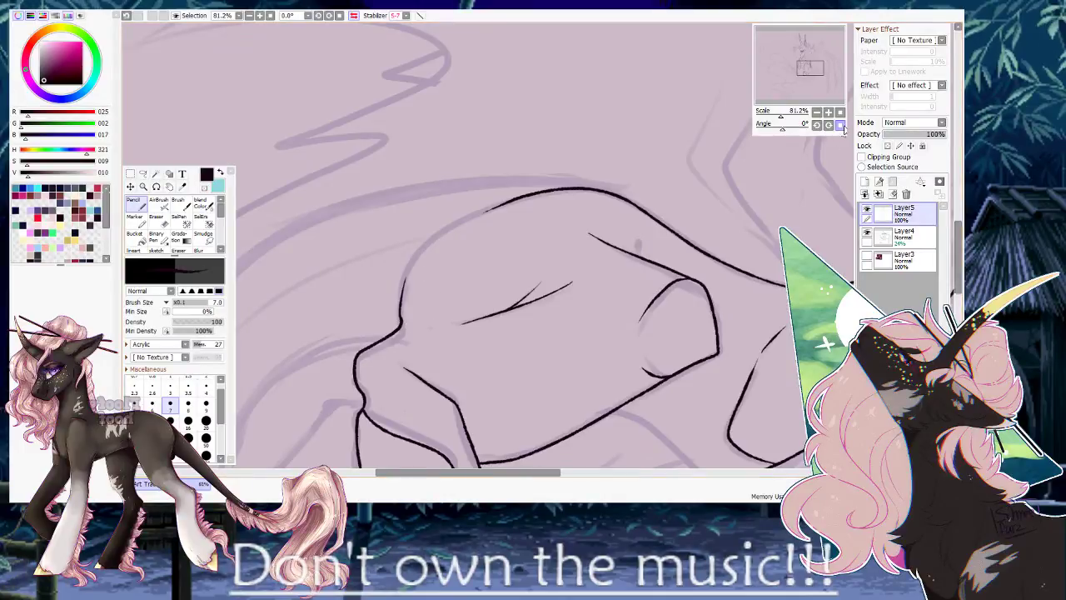
# Try to ink the tail's long outer curve from the rump in an upright view, and undo it.
pyautogui.moveTo(783, 118); pyautogui.dragTo(777, 122)
pyautogui.moveTo(588, 248)
pyautogui.mouseDown()
pyautogui.moveTo(473, 204)
pyautogui.moveTo(376, 375)
pyautogui.moveTo(540, 425)
pyautogui.moveTo(701, 204)
pyautogui.moveTo(773, 184)
pyautogui.mouseUp()
pyautogui.hotkey('ctrl', 'z')
pyautogui.moveTo(419, 190)
pyautogui.mouseDown()
pyautogui.moveTo(403, 409)
pyautogui.moveTo(578, 363)
pyautogui.moveTo(748, 157)
pyautogui.moveTo(774, 171)
pyautogui.mouseUp()
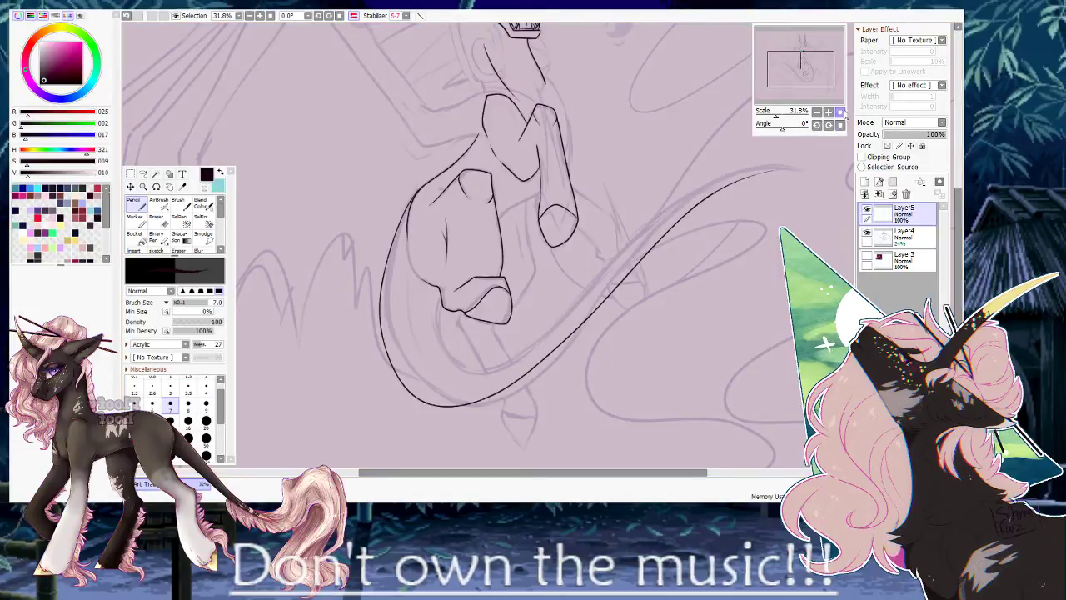
pyautogui.click(840, 112)
pyautogui.moveTo(790, 129)
pyautogui.mouseDown()
pyautogui.moveTo(805, 127)
pyautogui.moveTo(776, 115)
pyautogui.mouseUp()
pyautogui.click(779, 112)
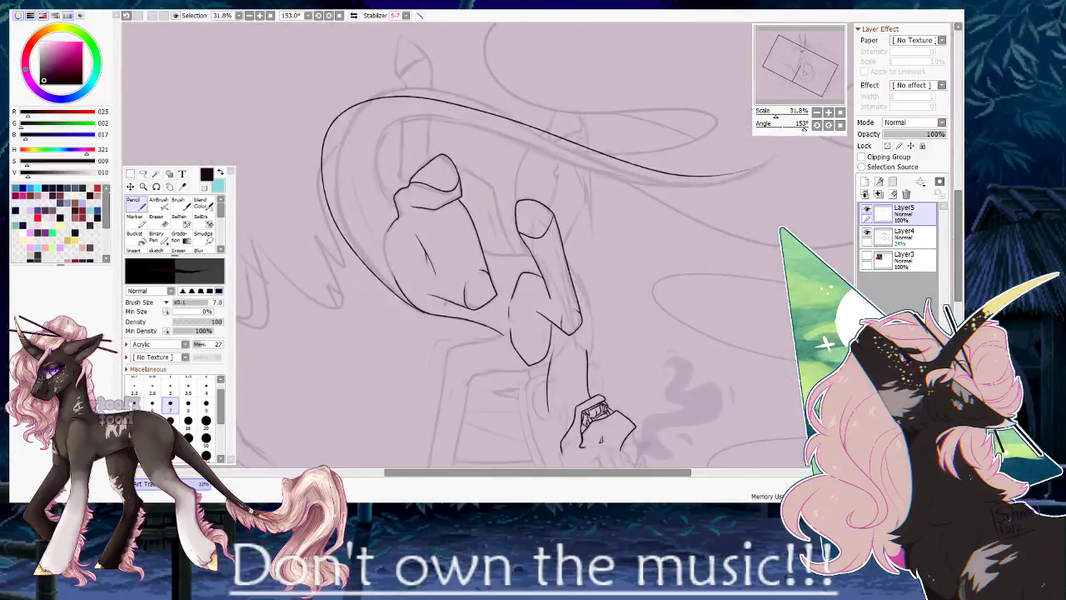
pyautogui.moveTo(340, 175); pyautogui.dragTo(349, 270)
pyautogui.hotkey('ctrl', 'z')
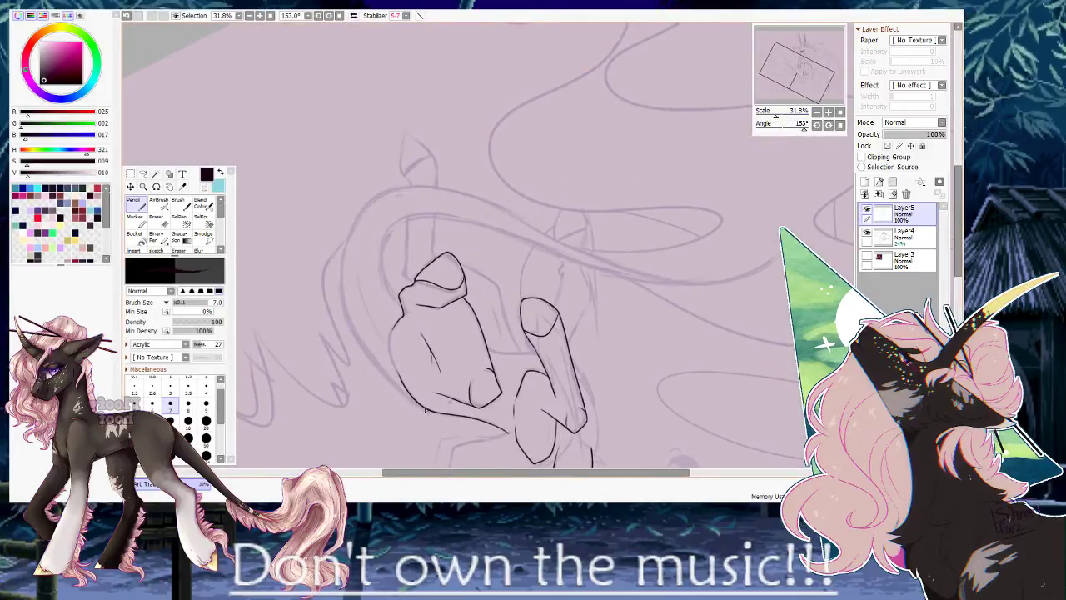
# Try to ink both edges of the tail in a rotated view, compare them with the sketch, and undo both.
pyautogui.moveTo(358, 327)
pyautogui.mouseDown()
pyautogui.moveTo(438, 177)
pyautogui.moveTo(782, 283)
pyautogui.mouseUp()
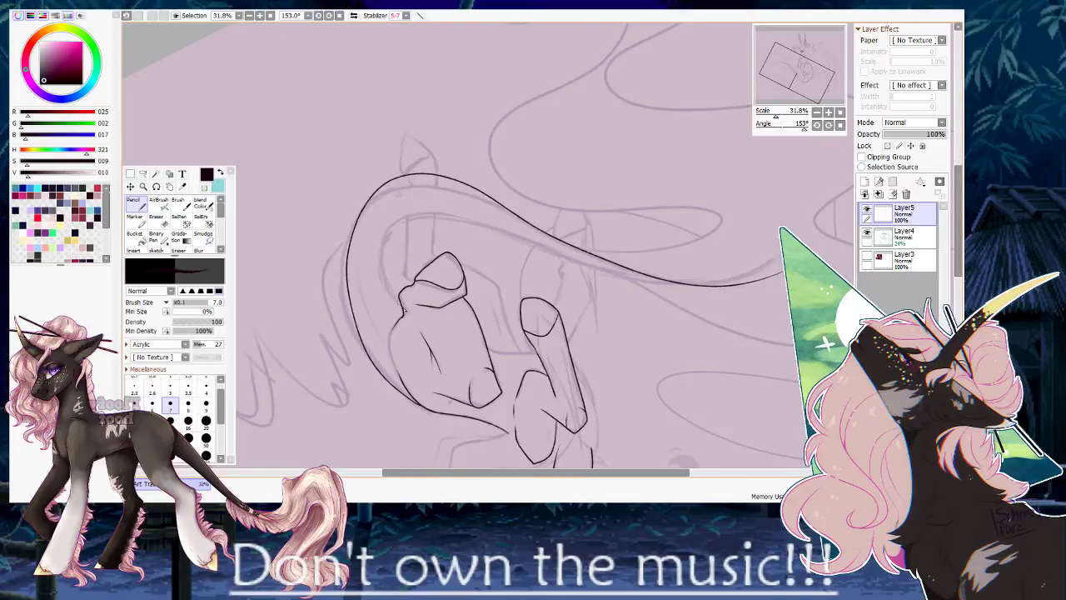
pyautogui.moveTo(404, 310)
pyautogui.mouseDown()
pyautogui.moveTo(620, 265)
pyautogui.moveTo(779, 260)
pyautogui.mouseUp()
pyautogui.click(839, 126)
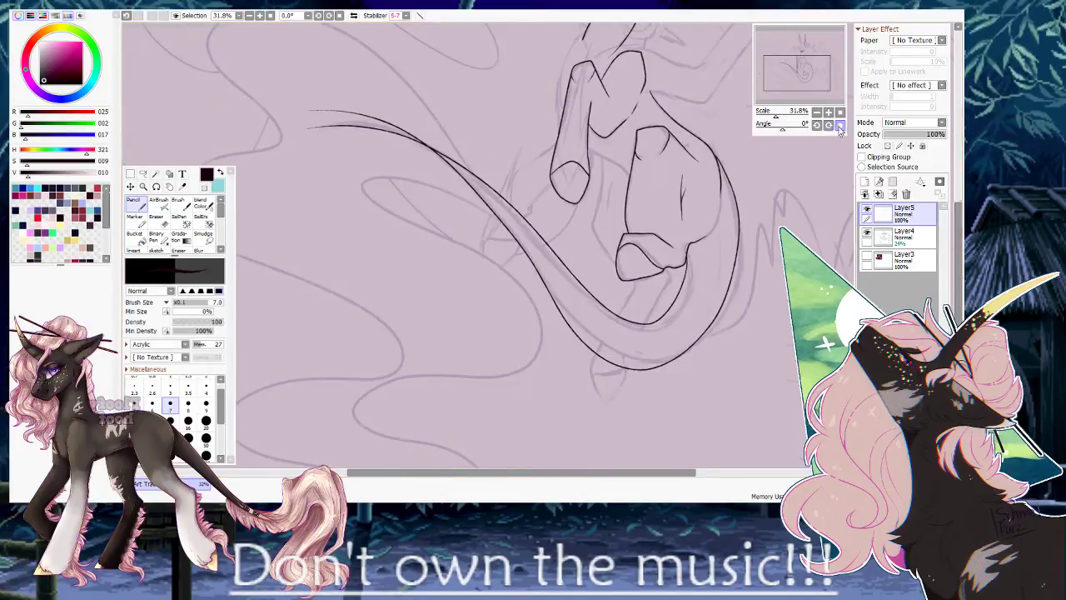
pyautogui.click(868, 234)
pyautogui.click(868, 234)
pyautogui.hotkey('ctrl', 'z')
pyautogui.hotkey('ctrl', 'z')
# Ink the first part of the tail's outer curve from the rump around the bend, in a zoomed and rotated view.
pyautogui.moveTo(781, 129); pyautogui.dragTo(766, 132)
pyautogui.moveTo(585, 100); pyautogui.dragTo(641, 256)
pyautogui.moveTo(775, 116); pyautogui.dragTo(778, 113)
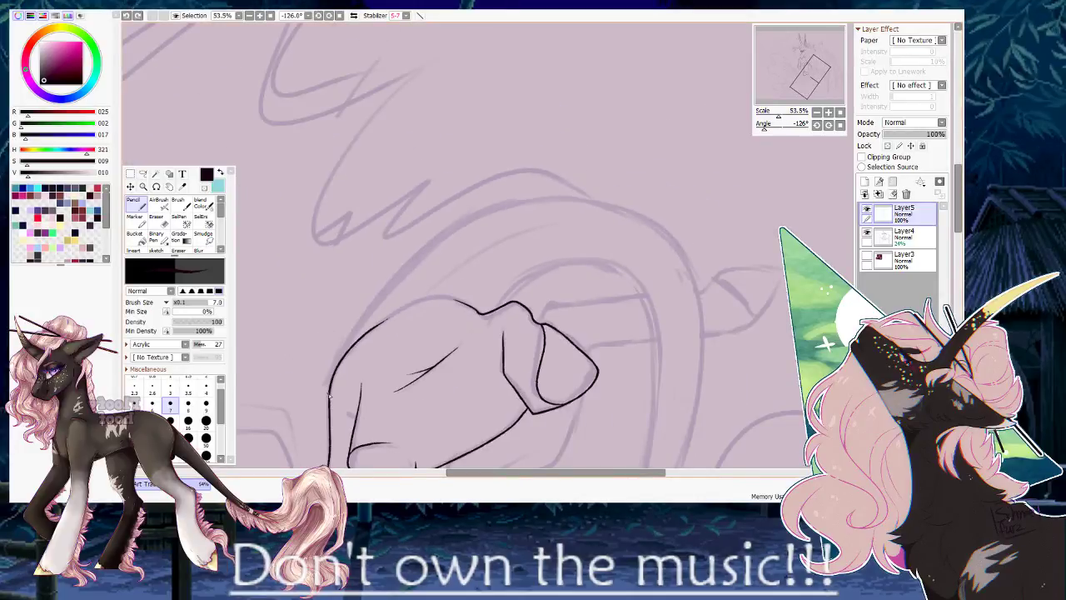
pyautogui.moveTo(334, 382)
pyautogui.mouseDown()
pyautogui.moveTo(365, 309)
pyautogui.moveTo(440, 235)
pyautogui.moveTo(519, 196)
pyautogui.moveTo(597, 196)
pyautogui.moveTo(666, 236)
pyautogui.moveTo(698, 271)
pyautogui.mouseUp()
pyautogui.hotkey('ctrl', 'z')
pyautogui.moveTo(353, 326)
pyautogui.mouseDown()
pyautogui.moveTo(518, 196)
pyautogui.moveTo(676, 260)
pyautogui.moveTo(686, 294)
pyautogui.mouseUp()
# Clean up the end of the tail's outer curve in mirrored view and continue the line around the bend.
pyautogui.press('h')
pyautogui.press('e')
pyautogui.moveTo(416, 245)
pyautogui.mouseDown()
pyautogui.moveTo(376, 293)
pyautogui.moveTo(431, 243)
pyautogui.moveTo(392, 269)
pyautogui.moveTo(378, 328)
pyautogui.moveTo(425, 226)
pyautogui.moveTo(431, 161)
pyautogui.moveTo(444, 165)
pyautogui.moveTo(404, 224)
pyautogui.moveTo(391, 299)
pyautogui.moveTo(405, 374)
pyautogui.mouseUp()
pyautogui.press('n')
pyautogui.hotkey('ctrl', 'z')
pyautogui.moveTo(416, 199); pyautogui.dragTo(398, 269)
pyautogui.hotkey('ctrl', 'z')
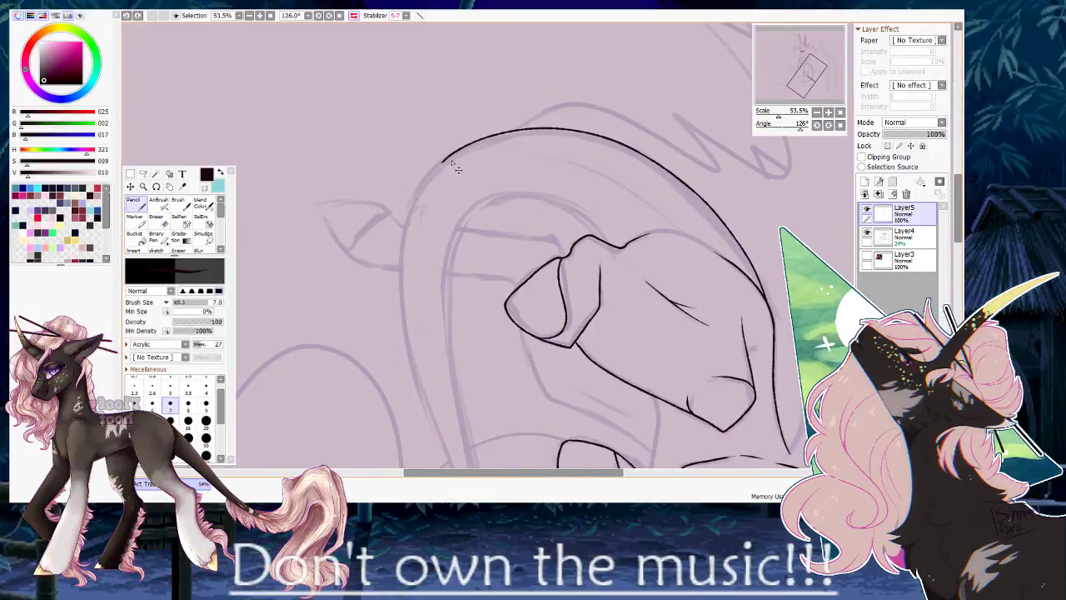
pyautogui.moveTo(431, 173)
pyautogui.mouseDown()
pyautogui.moveTo(396, 251)
pyautogui.moveTo(404, 373)
pyautogui.moveTo(431, 428)
pyautogui.mouseUp()
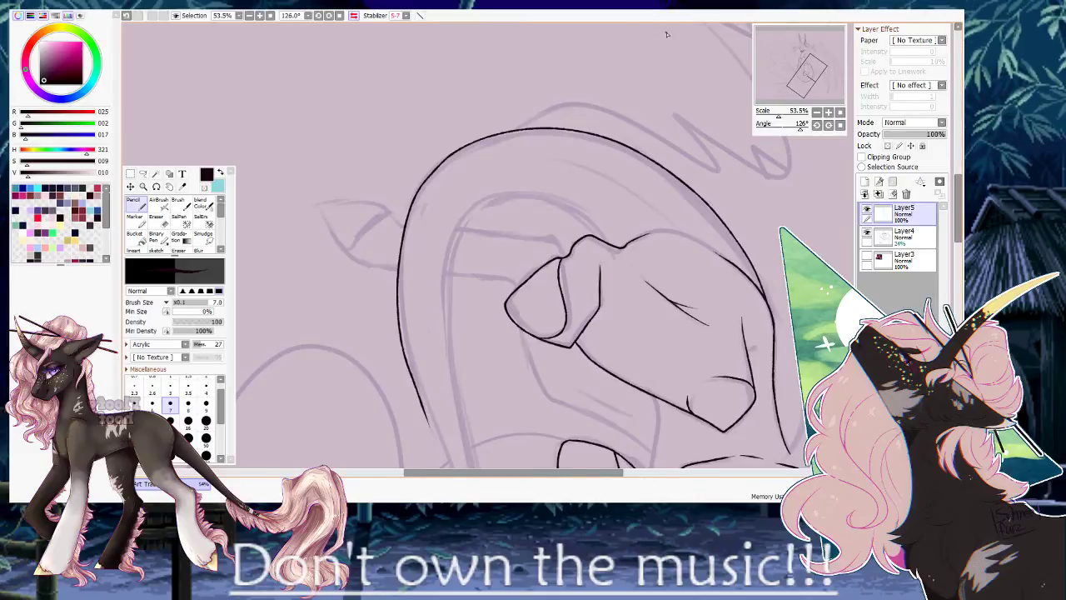
# Try to extend the tail's outer curve past the bend, and undo the stroke.
pyautogui.moveTo(416, 326); pyautogui.dragTo(388, 215)
pyautogui.moveTo(397, 291)
pyautogui.mouseDown()
pyautogui.moveTo(370, 193)
pyautogui.moveTo(419, 372)
pyautogui.mouseUp()
pyautogui.hotkey('ctrl', 'z')
pyautogui.hotkey('ctrl', 'z')
# Ink the rest of the tail's outer curve from the bend toward the tip in a less rotated view.
pyautogui.moveTo(800, 128); pyautogui.dragTo(789, 128)
pyautogui.moveTo(499, 358); pyautogui.dragTo(550, 158)
pyautogui.moveTo(520, 213)
pyautogui.mouseDown()
pyautogui.moveTo(455, 194)
pyautogui.moveTo(729, 156)
pyautogui.moveTo(842, 195)
pyautogui.mouseUp()
# Clean the joint in the tail's outer line up close, thinning it with the transparent pencil and refilling the gap in dark ink.
pyautogui.click(788, 112)
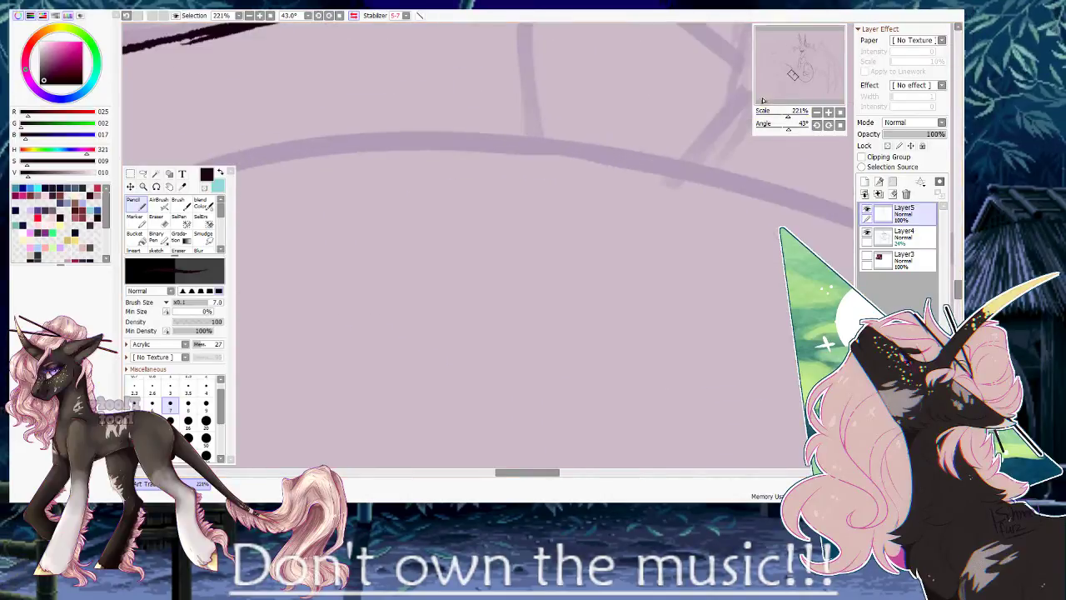
pyautogui.moveTo(365, 70); pyautogui.dragTo(591, 158)
pyautogui.click(205, 189)
pyautogui.moveTo(408, 129)
pyautogui.mouseDown()
pyautogui.moveTo(595, 102)
pyautogui.moveTo(371, 148)
pyautogui.mouseUp()
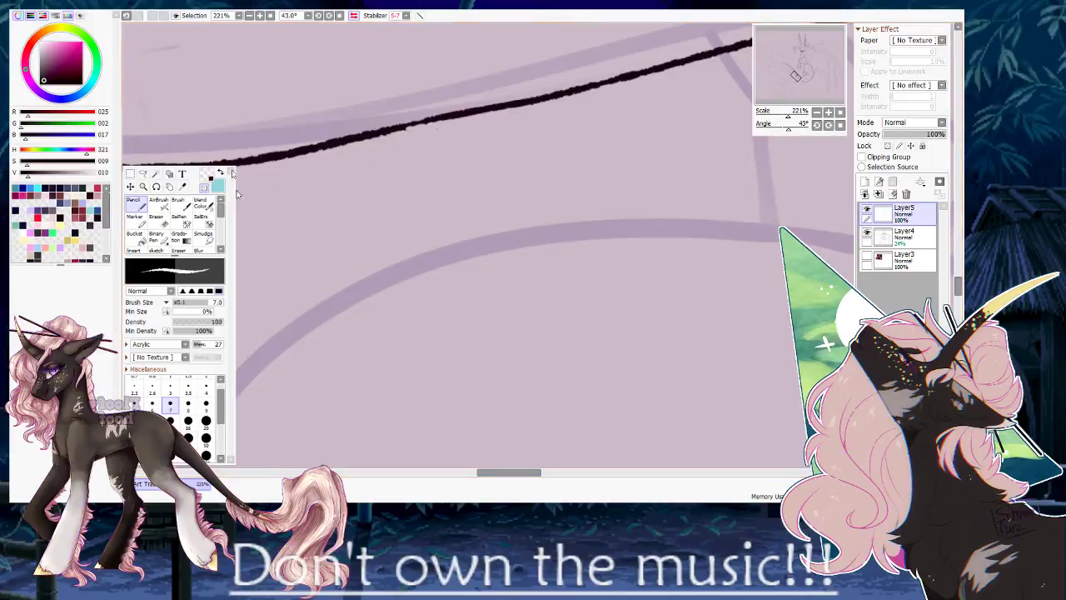
pyautogui.click(206, 174)
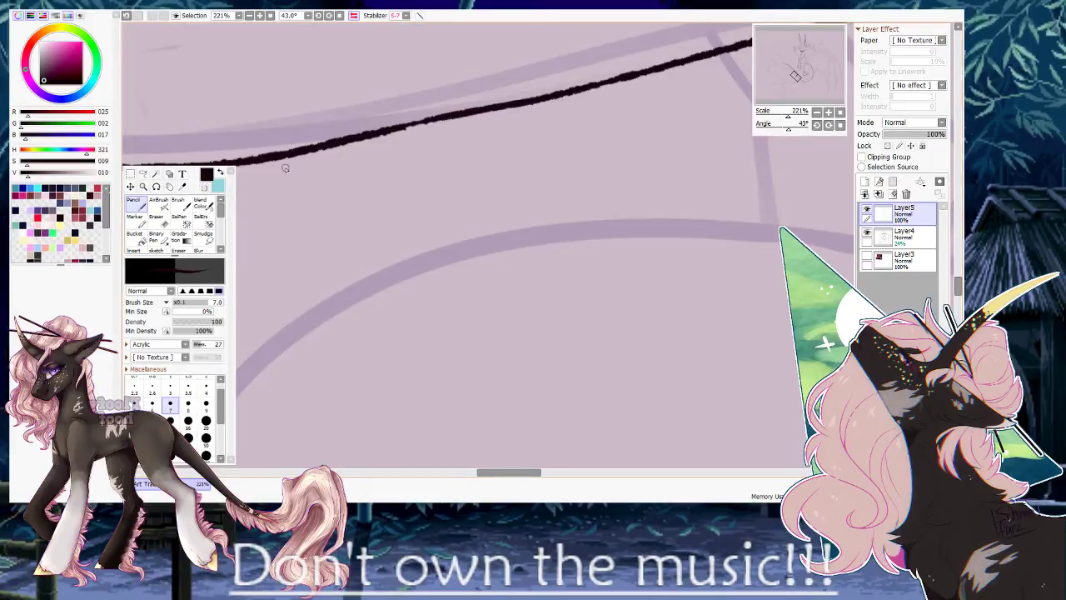
pyautogui.moveTo(391, 131); pyautogui.dragTo(477, 115)
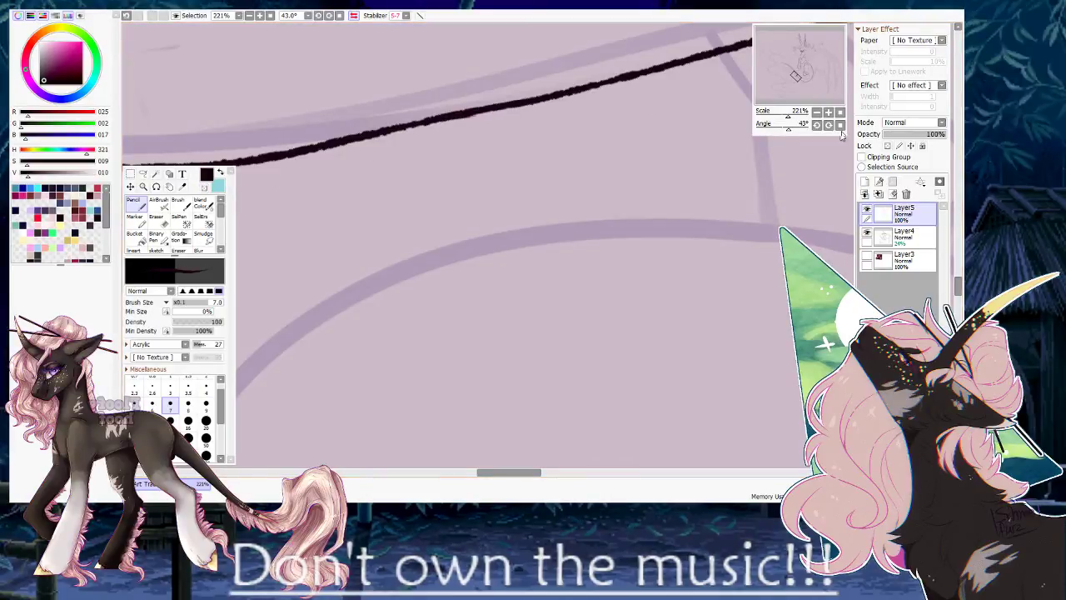
pyautogui.click(841, 125)
pyautogui.moveTo(787, 115)
pyautogui.mouseDown()
pyautogui.moveTo(769, 116)
pyautogui.moveTo(779, 121)
pyautogui.mouseUp()
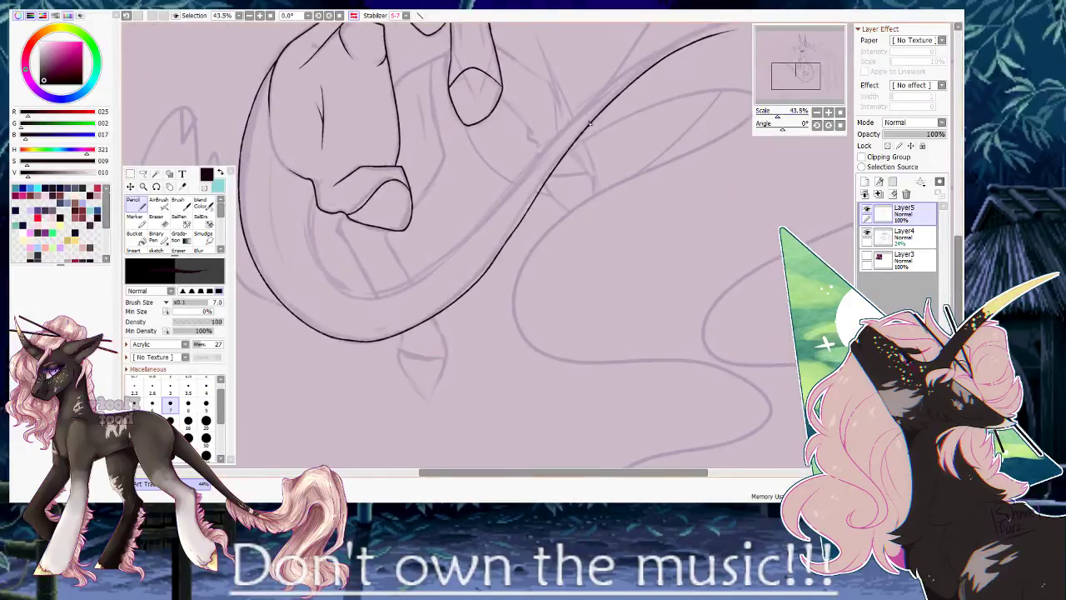
# Try to ink the tail's inner curve in upright and rotated views, and undo it.
pyautogui.moveTo(312, 267); pyautogui.dragTo(740, 37)
pyautogui.hotkey('ctrl', 'z')
pyautogui.moveTo(777, 127); pyautogui.dragTo(801, 126)
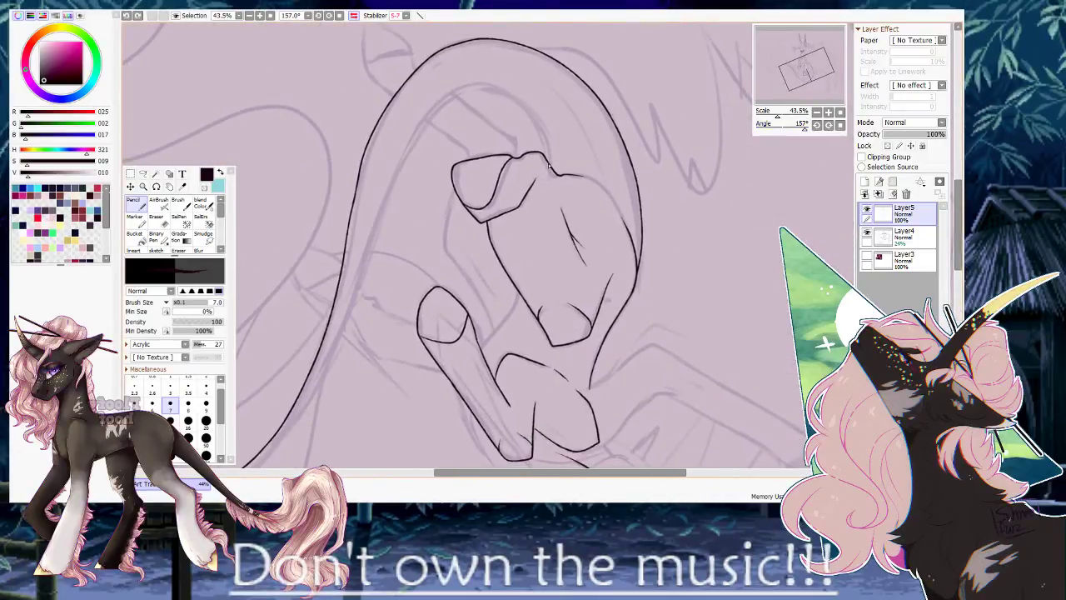
pyautogui.moveTo(511, 86)
pyautogui.mouseDown()
pyautogui.moveTo(356, 269)
pyautogui.moveTo(348, 341)
pyautogui.mouseUp()
# Ink the tail's inner curve from beneath the folded hind leg up along the outer edge.
pyautogui.moveTo(770, 130); pyautogui.dragTo(781, 127)
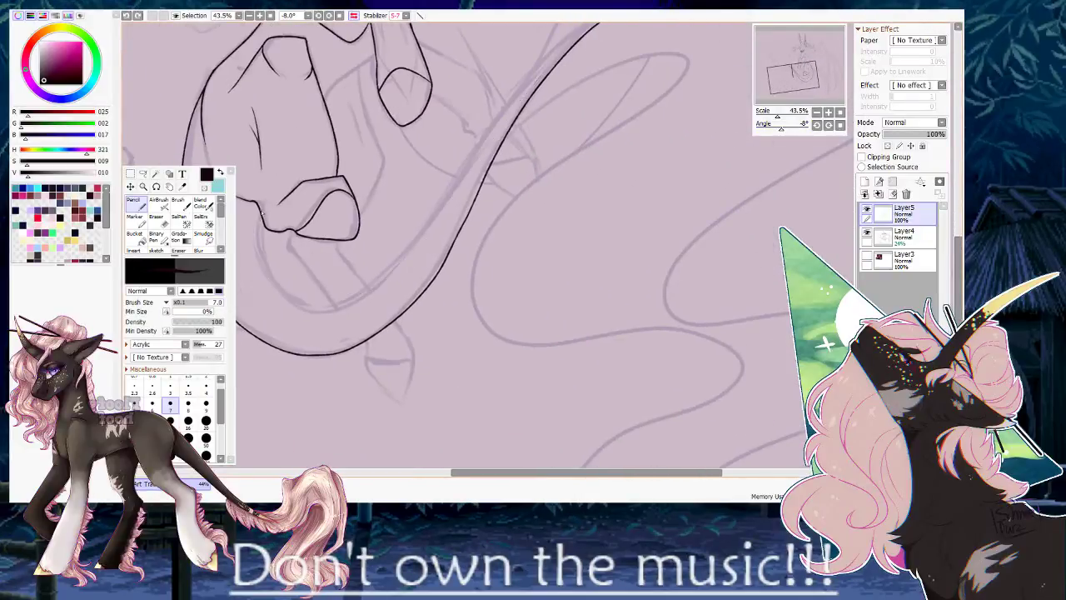
pyautogui.moveTo(262, 215); pyautogui.dragTo(272, 282)
pyautogui.moveTo(347, 298)
pyautogui.mouseDown()
pyautogui.moveTo(505, 107)
pyautogui.moveTo(364, 271)
pyautogui.mouseUp()
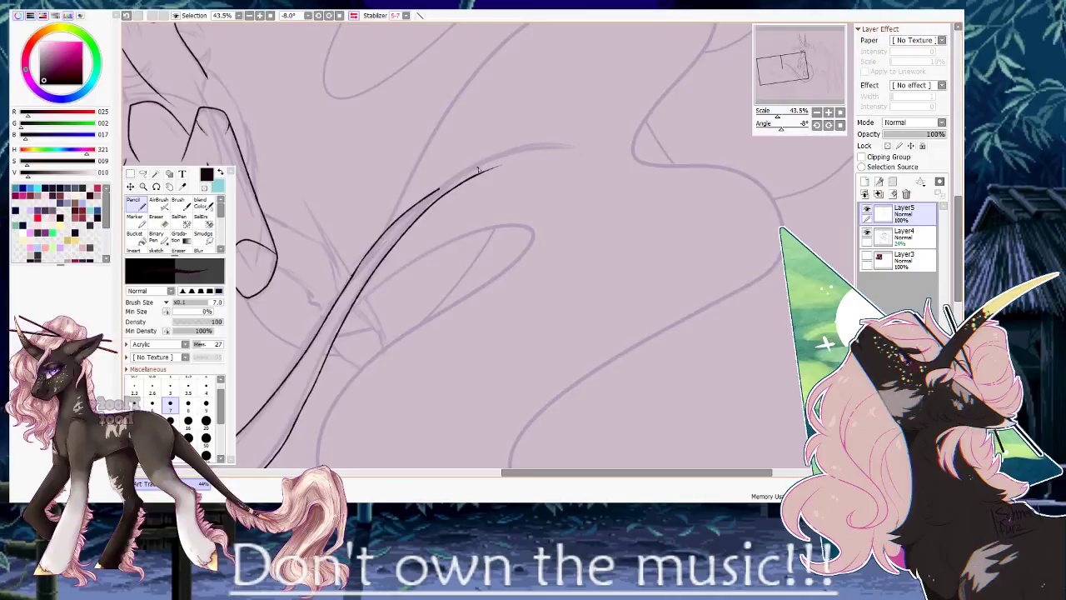
# Ink the last stretch of the tail's inner edge so it merges with the outer edge near the tip, redoing rejected strokes.
pyautogui.moveTo(468, 172); pyautogui.dragTo(525, 163)
pyautogui.hotkey('ctrl', 'z')
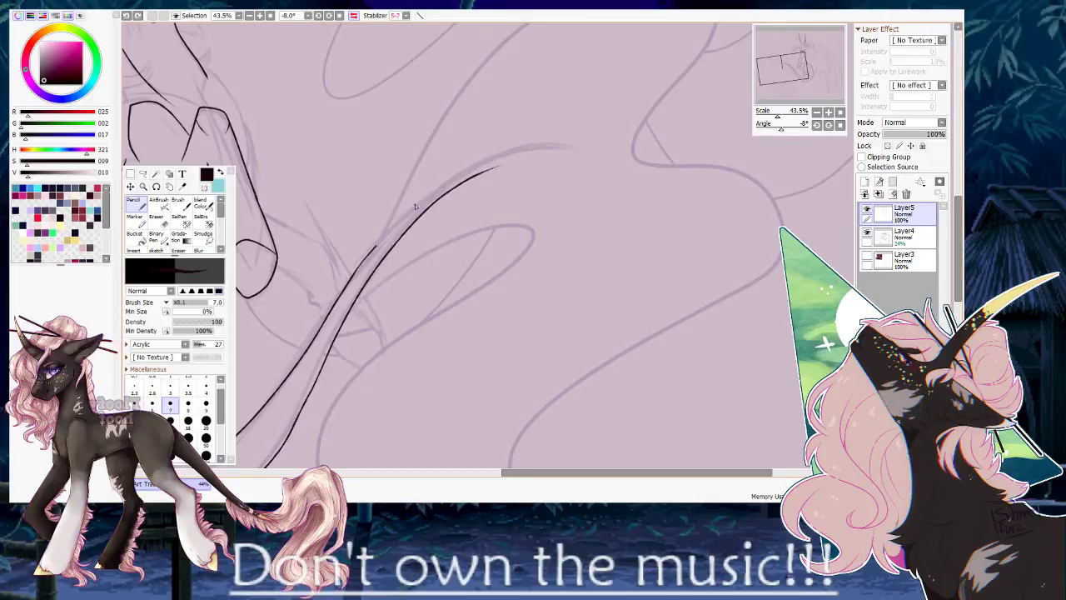
pyautogui.moveTo(348, 287); pyautogui.dragTo(534, 153)
pyautogui.hotkey('ctrl', 'z')
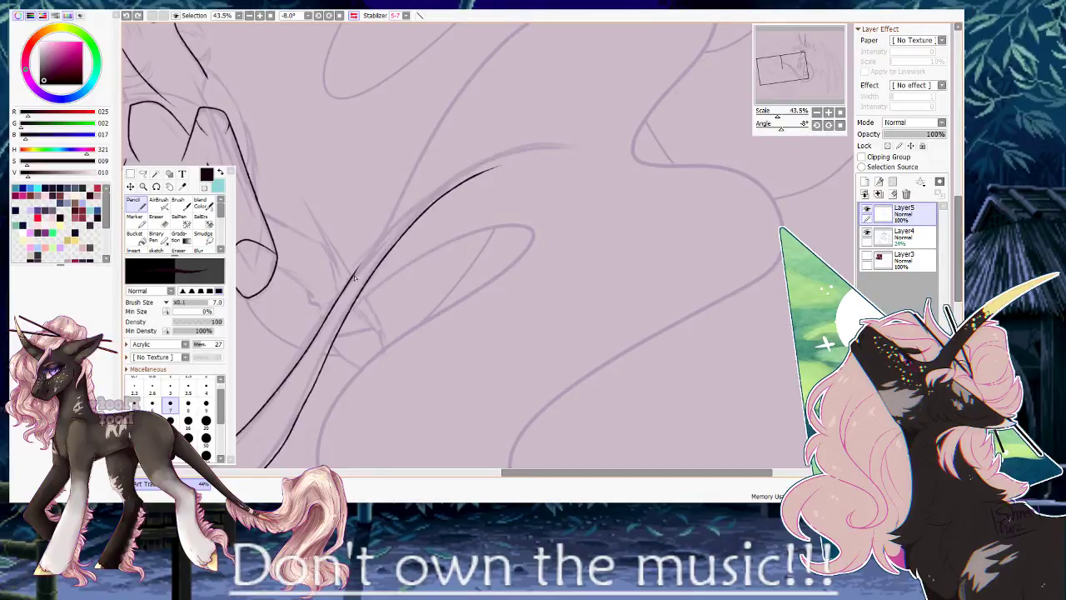
pyautogui.moveTo(369, 259); pyautogui.dragTo(534, 167)
pyautogui.hotkey('ctrl', 'z')
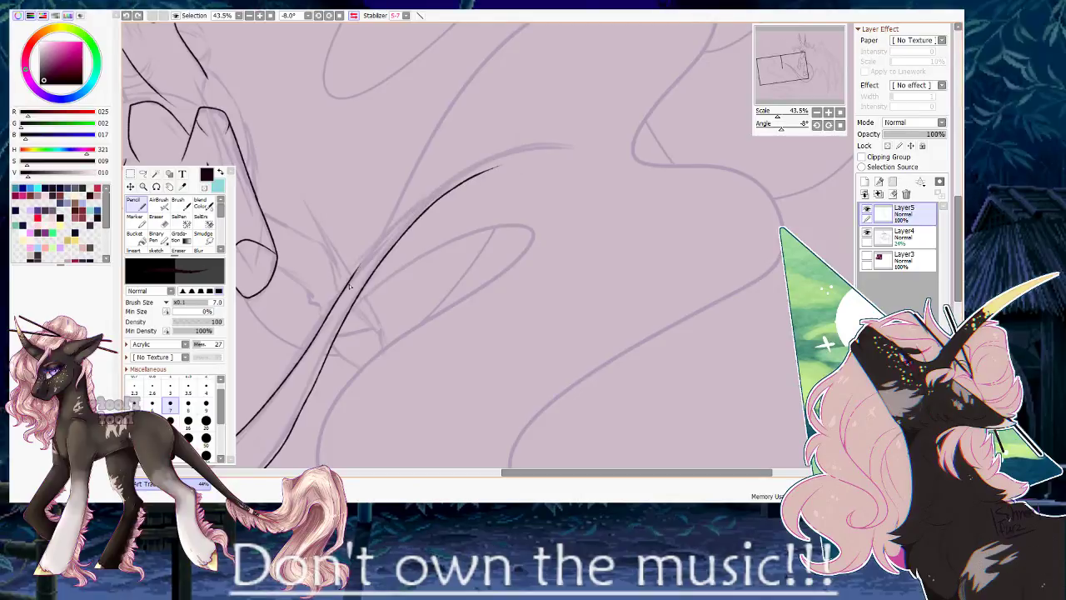
pyautogui.moveTo(365, 257); pyautogui.dragTo(542, 157)
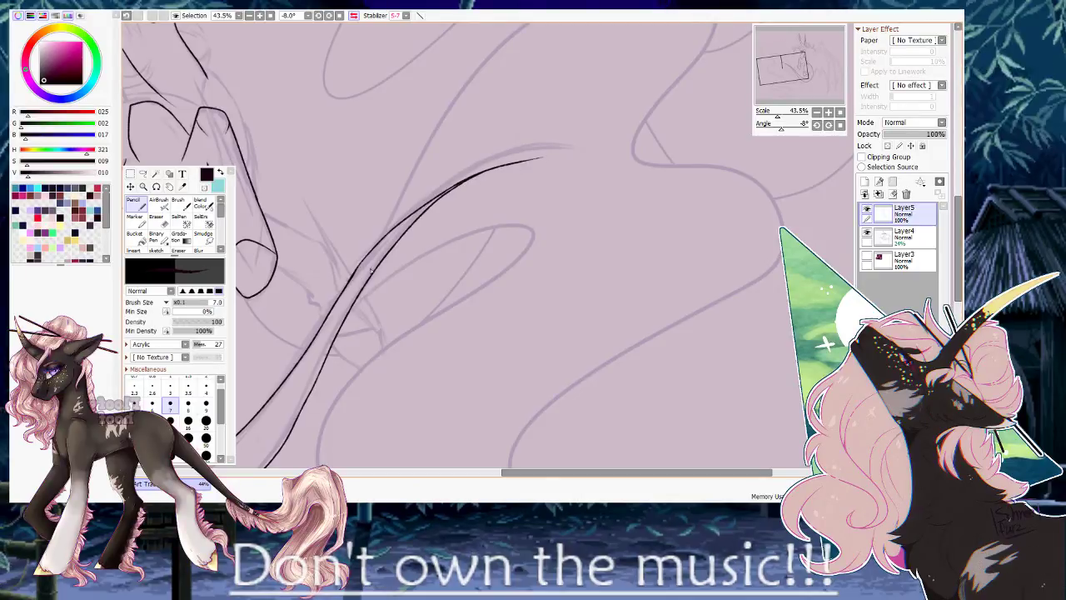
# Erase the excess at the tail's tip and taper it with the transparent pencil.
pyautogui.press('e')
pyautogui.moveTo(555, 159)
pyautogui.mouseDown()
pyautogui.moveTo(488, 178)
pyautogui.moveTo(528, 248)
pyautogui.mouseUp()
pyautogui.moveTo(778, 115); pyautogui.dragTo(787, 116)
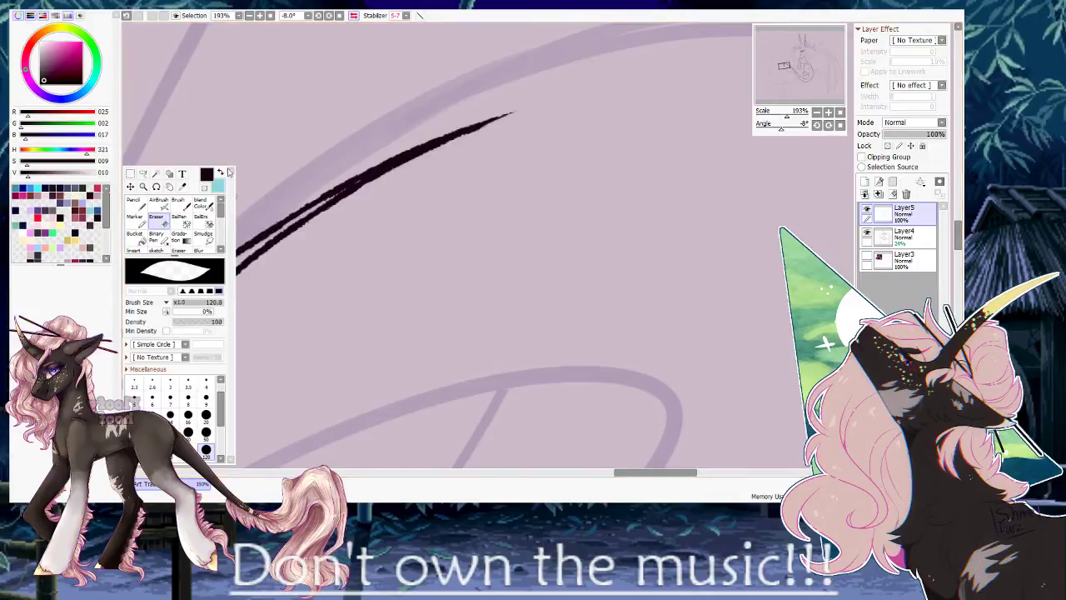
pyautogui.press('n')
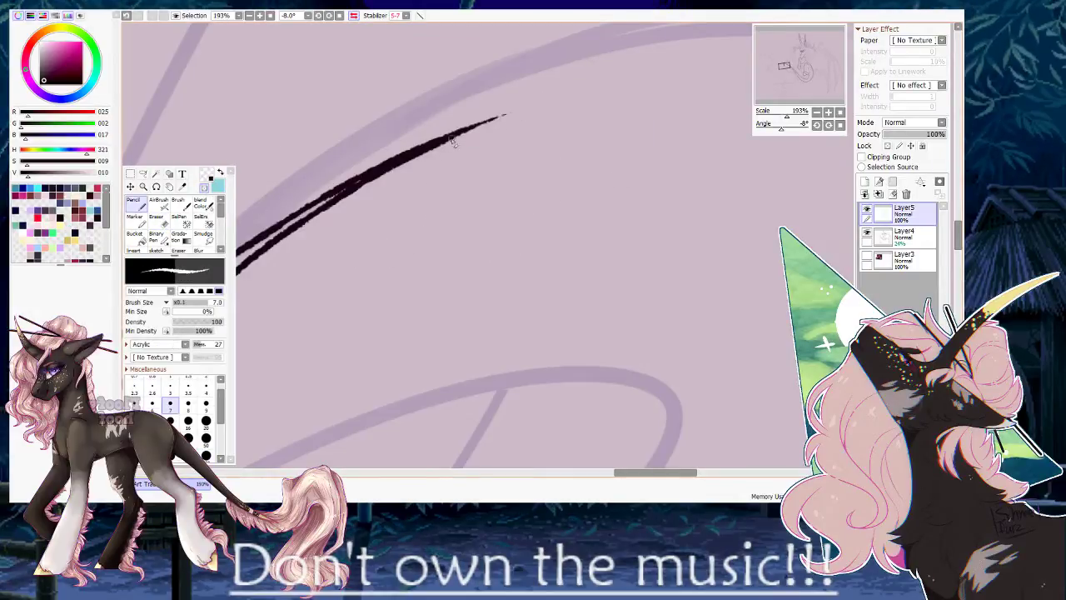
pyautogui.moveTo(786, 116); pyautogui.dragTo(775, 123)
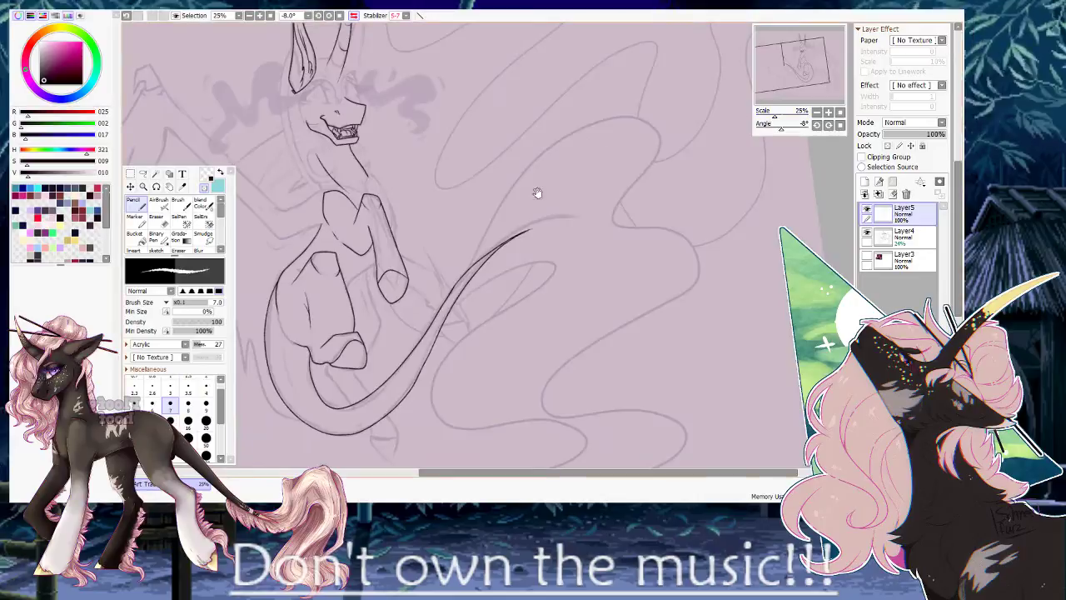
pyautogui.moveTo(335, 240); pyautogui.dragTo(384, 201)
pyautogui.click(204, 186)
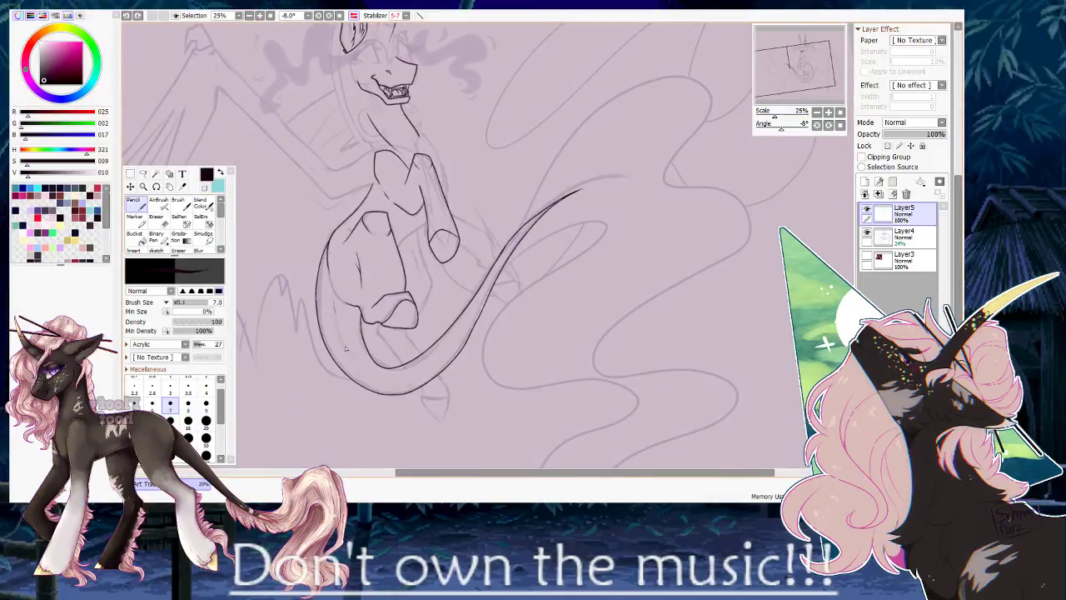
# Ink the curved belly line between the raised front leg and the folded hind leg.
pyautogui.click(841, 125)
pyautogui.moveTo(471, 124); pyautogui.dragTo(589, 139)
pyautogui.moveTo(778, 113); pyautogui.dragTo(786, 113)
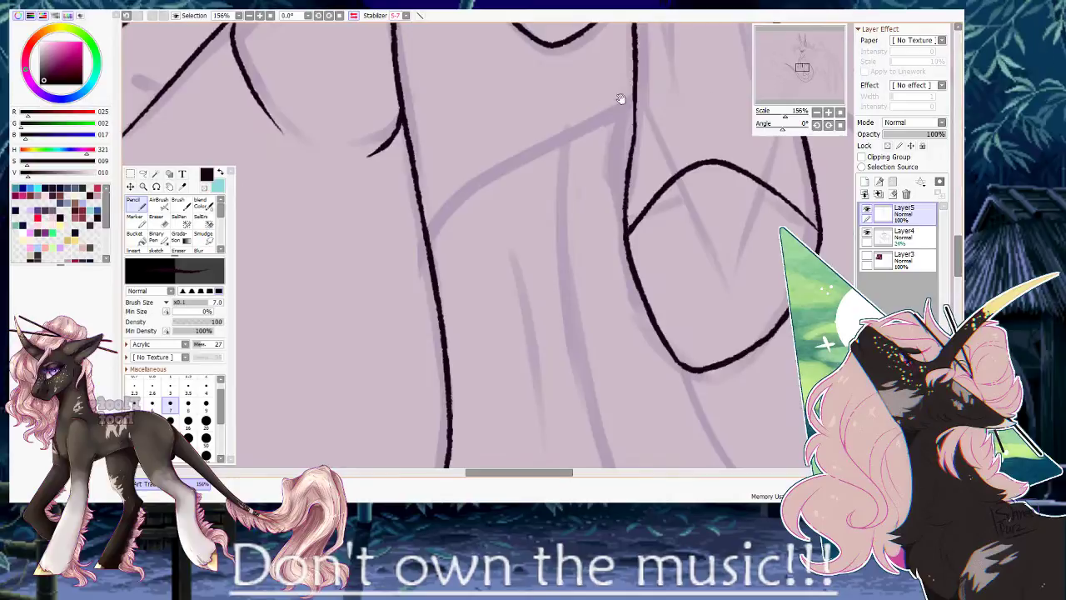
pyautogui.moveTo(635, 99)
pyautogui.mouseDown()
pyautogui.moveTo(457, 206)
pyautogui.moveTo(440, 260)
pyautogui.mouseUp()
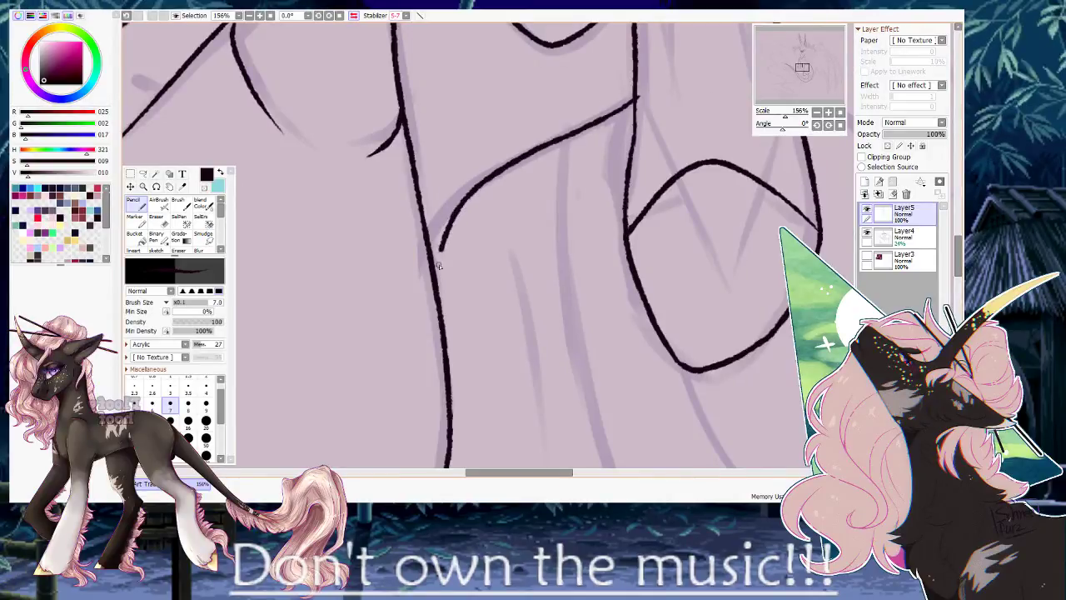
pyautogui.hotkey('ctrl', 'z')
pyautogui.moveTo(634, 99)
pyautogui.mouseDown()
pyautogui.moveTo(451, 204)
pyautogui.moveTo(428, 247)
pyautogui.mouseUp()
# Ink the lower edge of the wing's arm from the chest out to the bend and a short way up.
pyautogui.moveTo(463, 78); pyautogui.dragTo(559, 284)
pyautogui.moveTo(495, 55); pyautogui.dragTo(550, 245)
pyautogui.moveTo(510, 169); pyautogui.dragTo(678, 149)
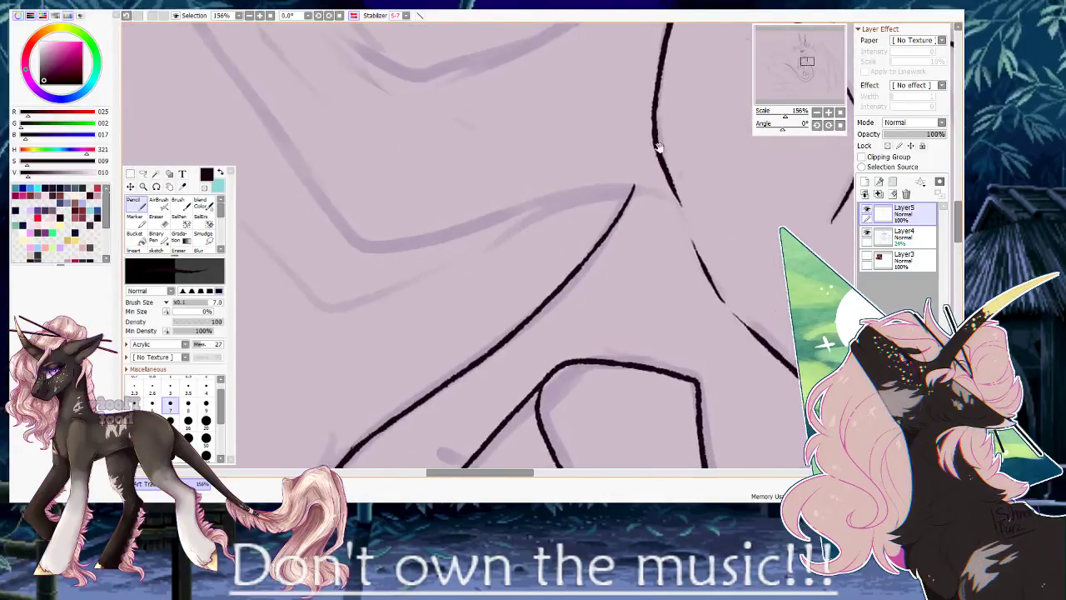
pyautogui.moveTo(786, 113); pyautogui.dragTo(788, 113)
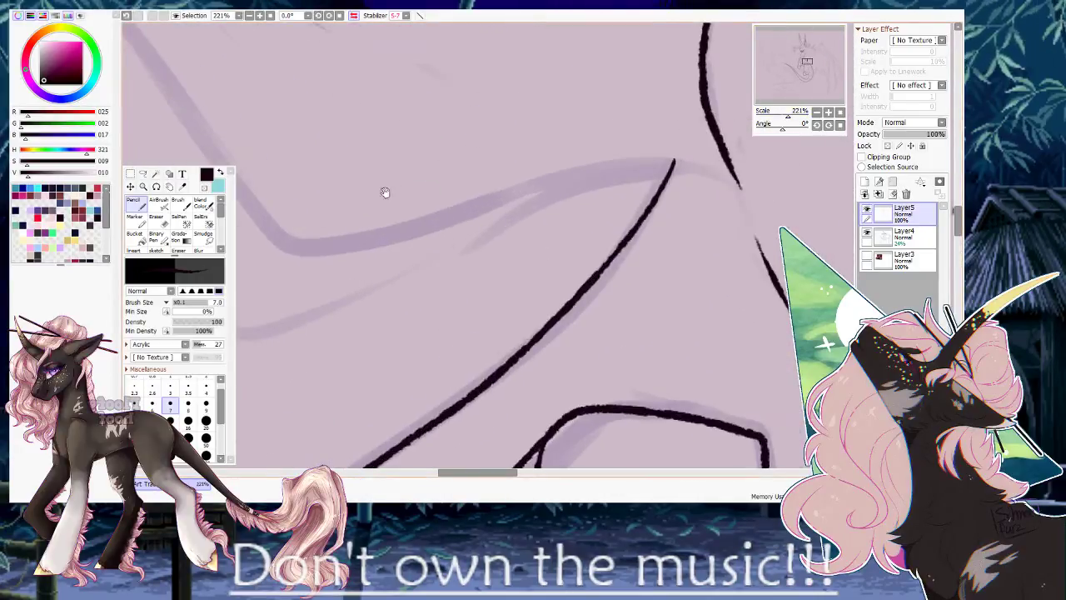
pyautogui.moveTo(234, 170)
pyautogui.mouseDown()
pyautogui.moveTo(357, 200)
pyautogui.moveTo(407, 282)
pyautogui.moveTo(722, 192)
pyautogui.mouseUp()
pyautogui.hotkey('ctrl', 'z')
pyautogui.moveTo(307, 149)
pyautogui.mouseDown()
pyautogui.moveTo(419, 307)
pyautogui.moveTo(582, 233)
pyautogui.moveTo(761, 191)
pyautogui.moveTo(816, 195)
pyautogui.moveTo(617, 214)
pyautogui.mouseUp()
pyautogui.moveTo(420, 214); pyautogui.dragTo(602, 238)
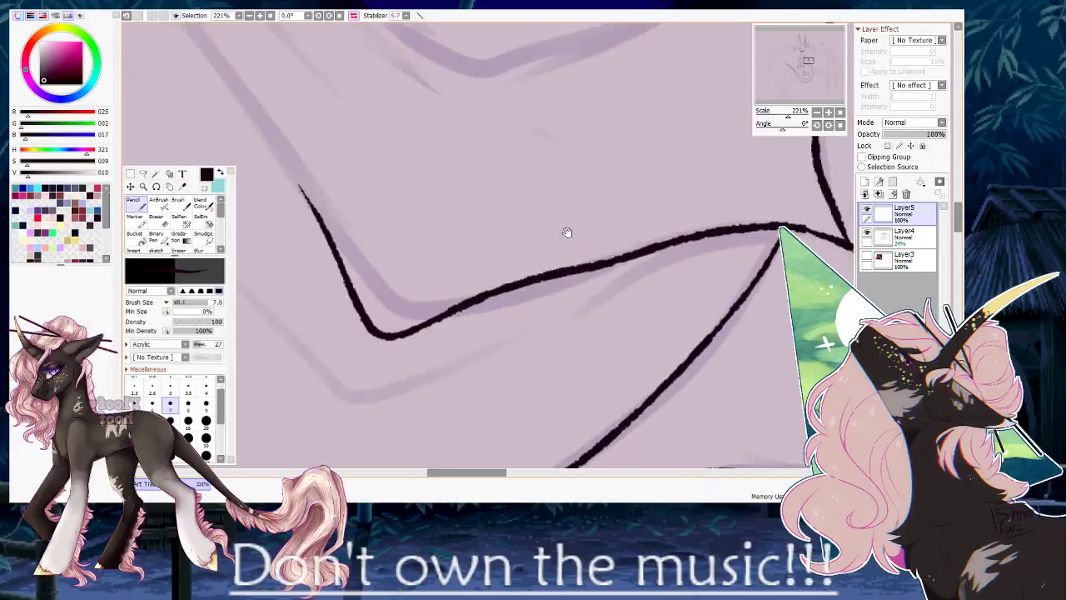
# Ink a rounder curve inside the wing arm's pointed bend and check it in mirrored view.
pyautogui.moveTo(361, 267); pyautogui.dragTo(403, 316)
pyautogui.hotkey('ctrl', 'z')
pyautogui.moveTo(329, 237)
pyautogui.mouseDown()
pyautogui.moveTo(462, 298)
pyautogui.moveTo(492, 293)
pyautogui.mouseUp()
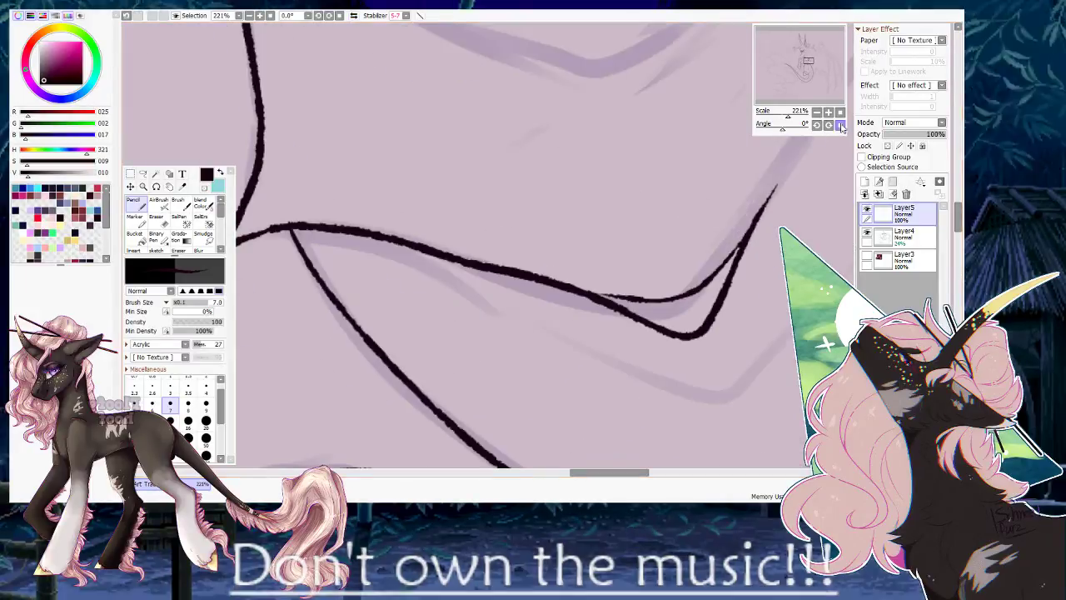
pyautogui.click(777, 114)
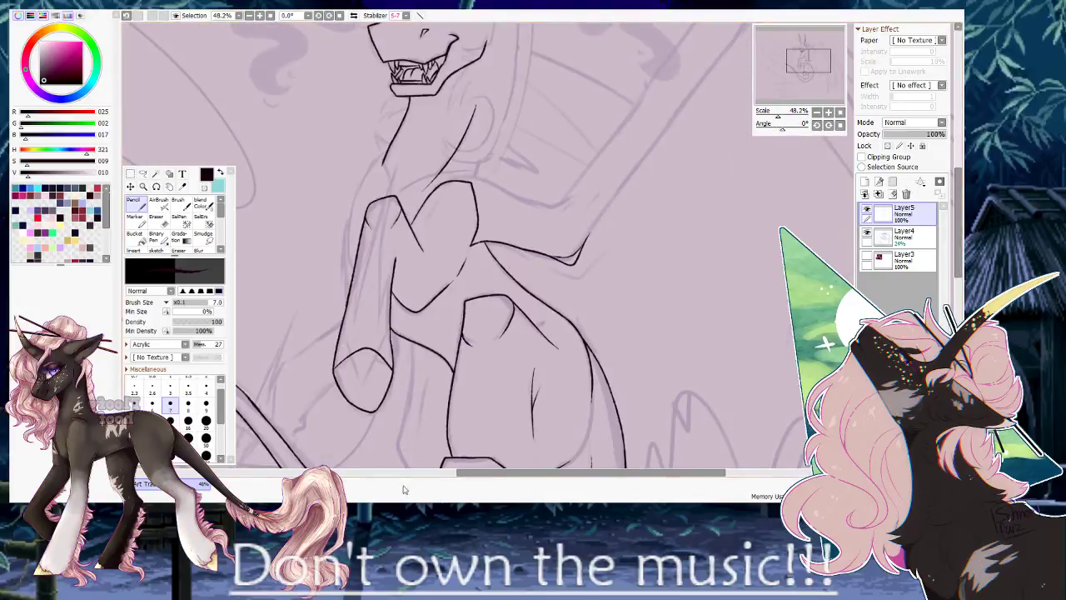
pyautogui.moveTo(477, 222); pyautogui.dragTo(521, 199)
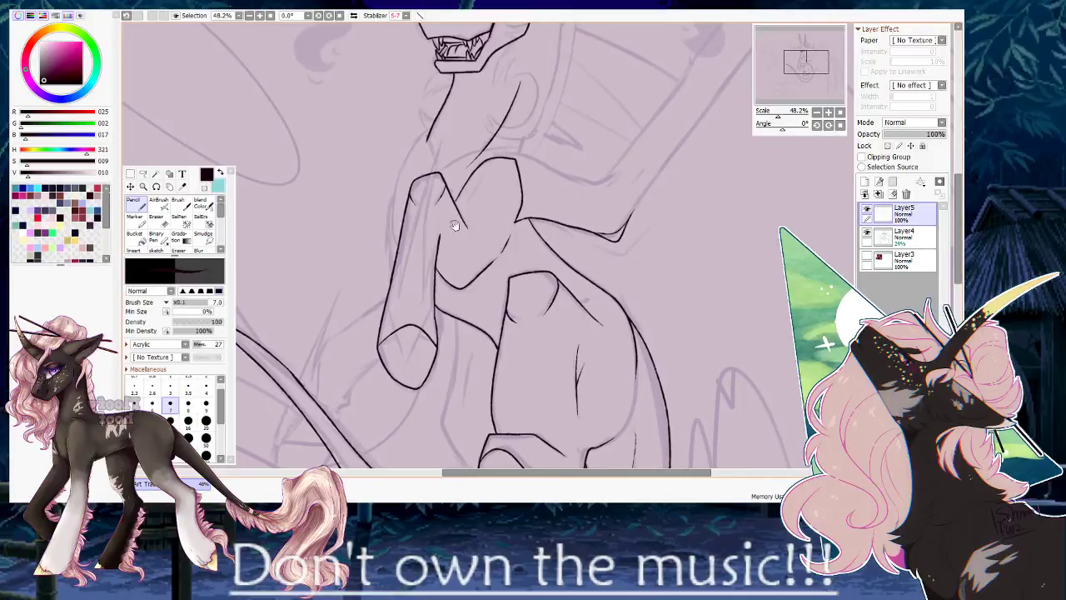
# Make Layer5 the selection source and select the empty area around the figure with the magic wand in Enclosed Transparent Area mode.
pyautogui.click(159, 174)
pyautogui.click(862, 167)
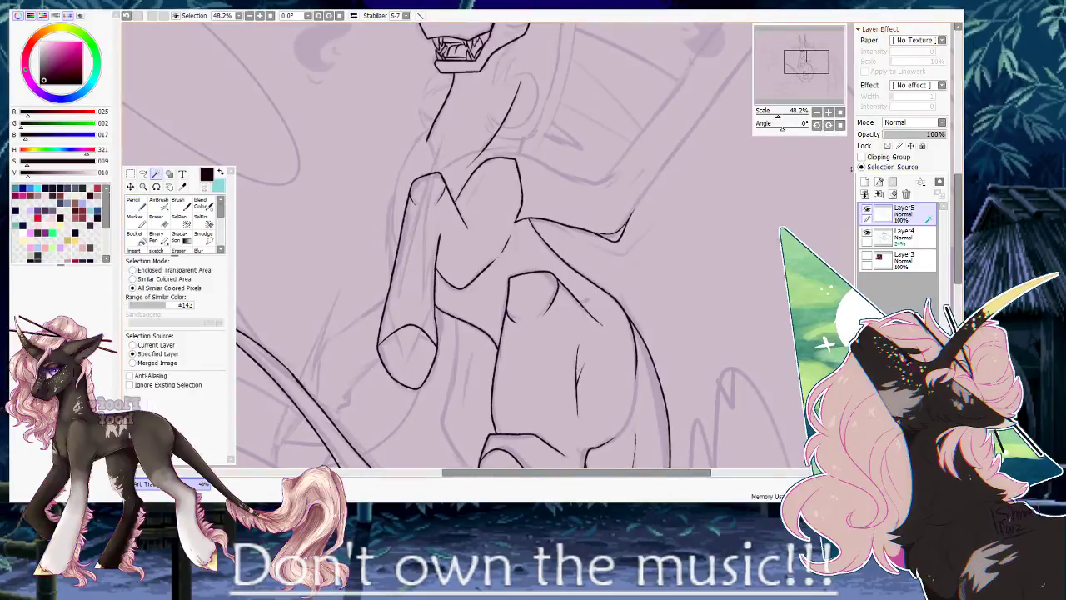
pyautogui.click(681, 251)
pyautogui.moveTo(595, 277); pyautogui.dragTo(589, 142)
pyautogui.hotkey('ctrl', 'z')
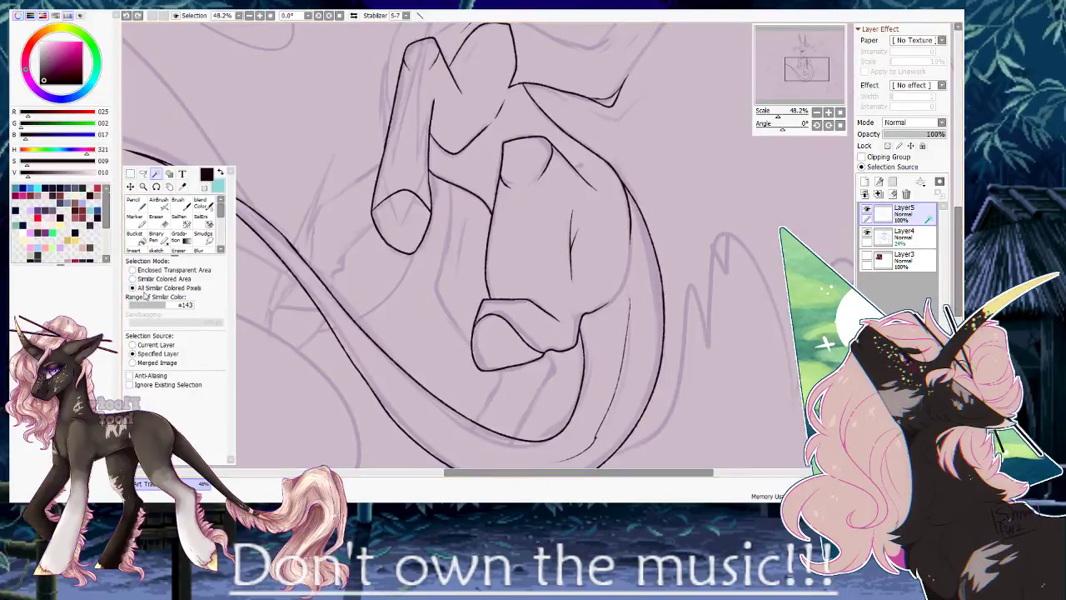
pyautogui.click(135, 270)
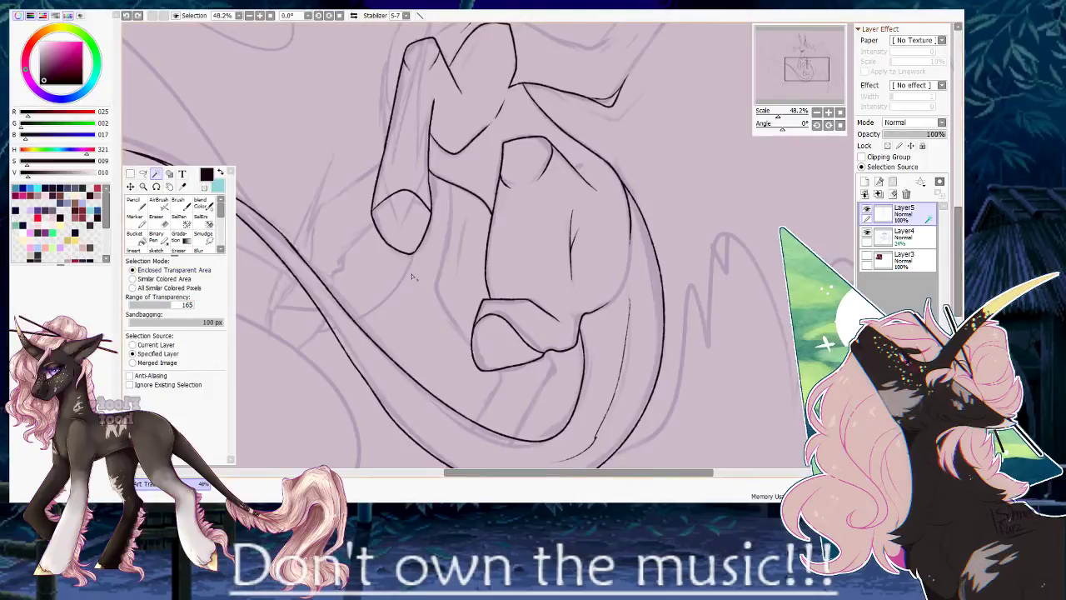
pyautogui.click(417, 274)
pyautogui.click(136, 205)
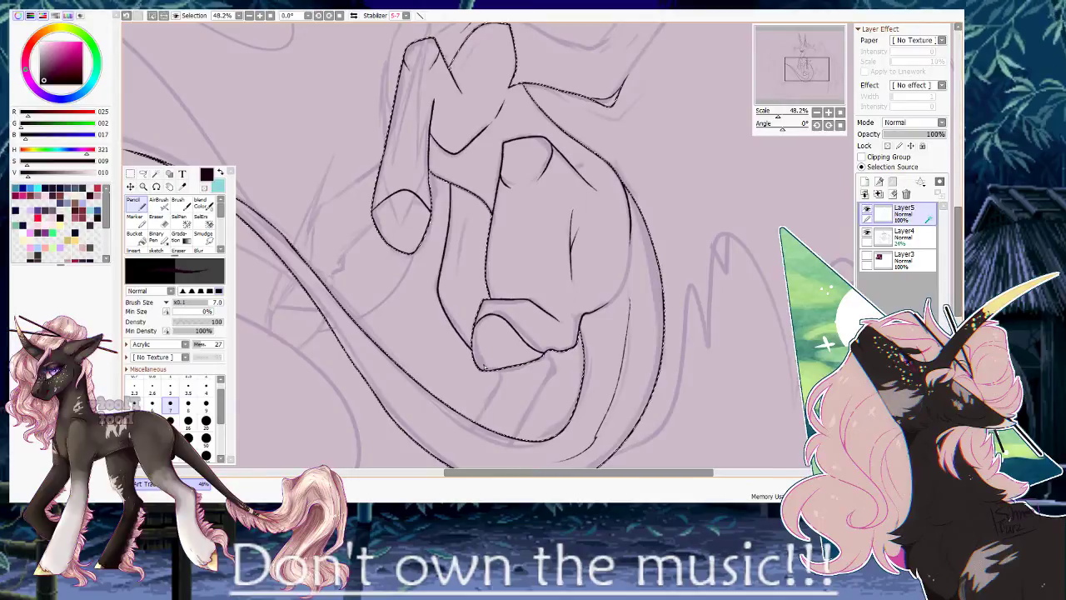
# Ink the far hind leg below the folded one, passing behind the tail and ending in a pointed hoof.
pyautogui.moveTo(485, 366); pyautogui.dragTo(474, 260)
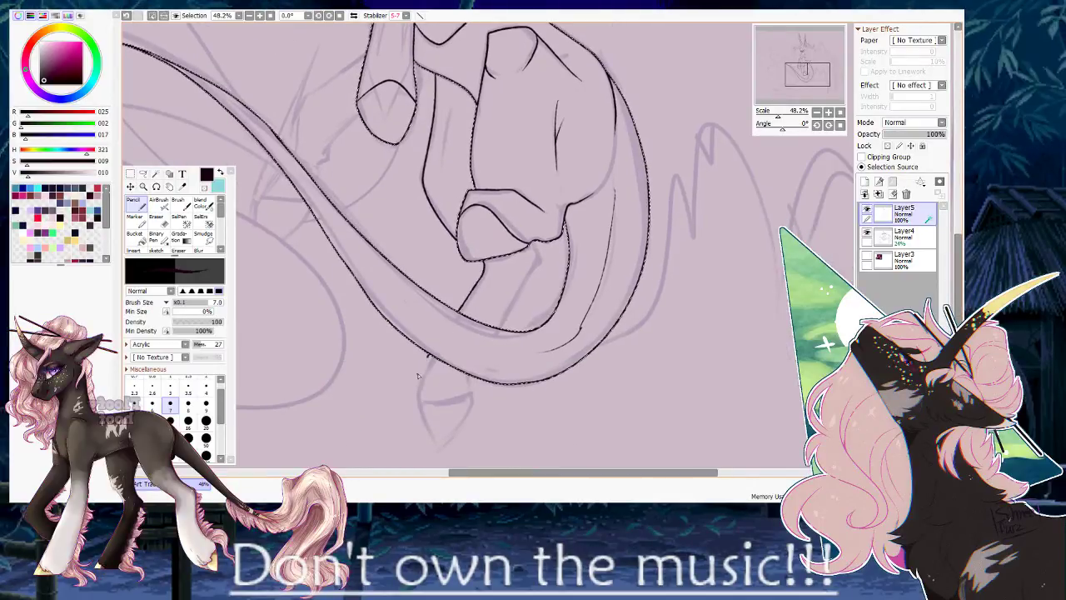
pyautogui.moveTo(428, 356); pyautogui.dragTo(419, 406)
pyautogui.moveTo(452, 280); pyautogui.dragTo(454, 219)
pyautogui.hotkey('ctrl', 'z')
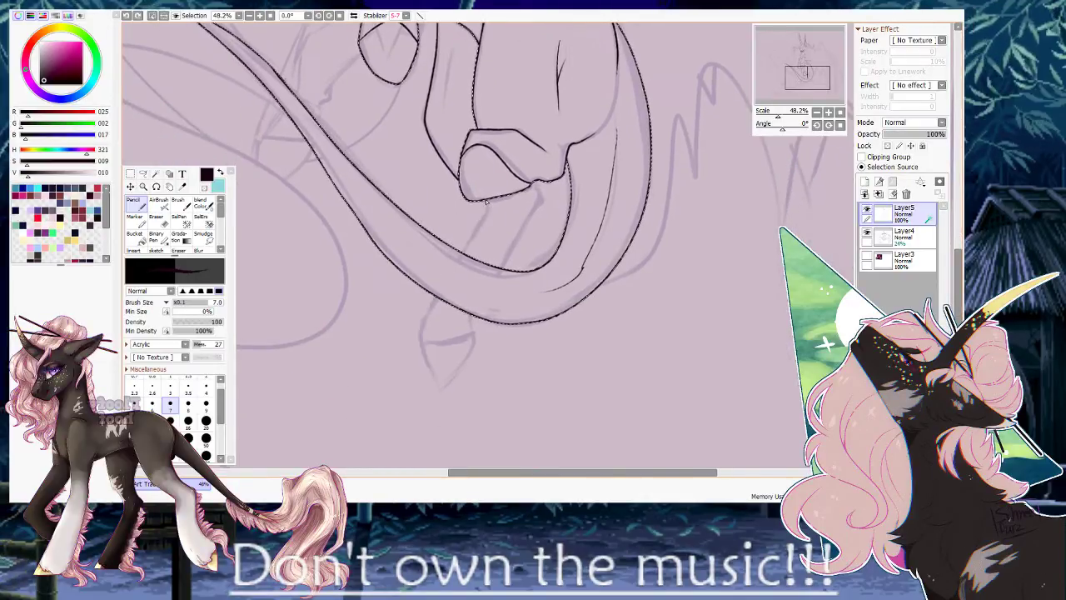
pyautogui.moveTo(415, 324); pyautogui.dragTo(430, 373)
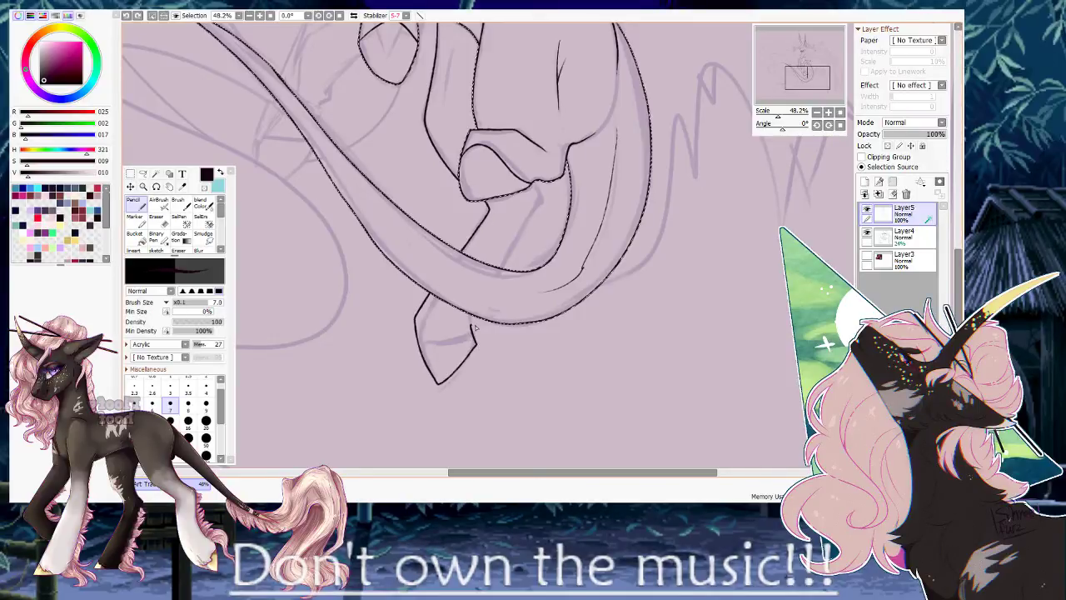
pyautogui.moveTo(540, 190); pyautogui.dragTo(537, 180)
pyautogui.moveTo(421, 340)
pyautogui.mouseDown()
pyautogui.moveTo(475, 337)
pyautogui.moveTo(526, 248)
pyautogui.mouseUp()
# Erase the hoof's angular back edge, re-ink it as a smooth curve, add a small mark in the notch above and check it mirrored.
pyautogui.moveTo(777, 116); pyautogui.dragTo(787, 116)
pyautogui.moveTo(806, 168); pyautogui.dragTo(643, 176)
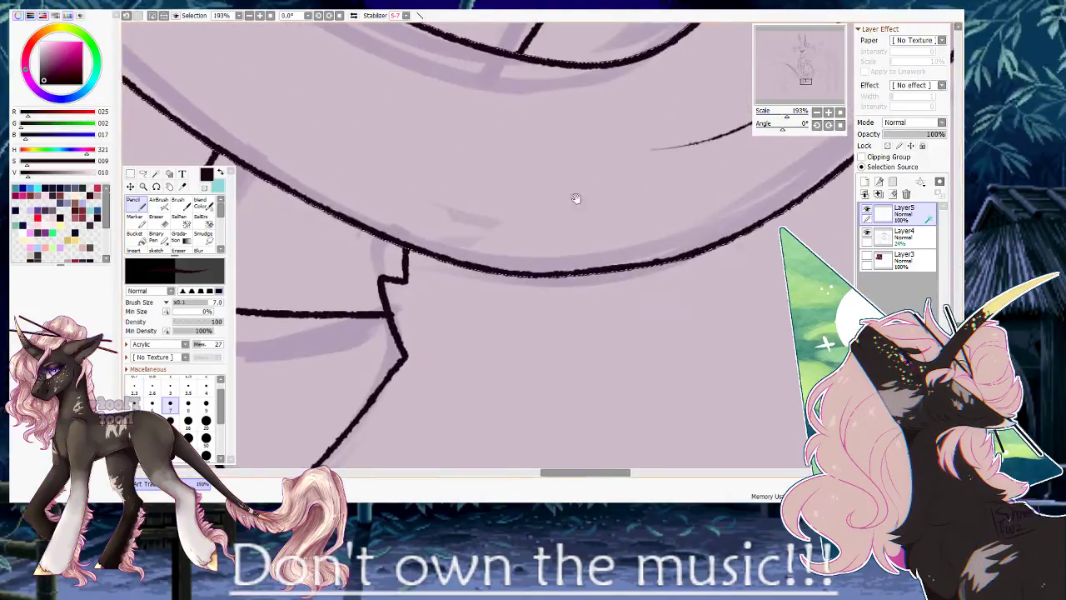
pyautogui.moveTo(409, 316); pyautogui.dragTo(429, 254)
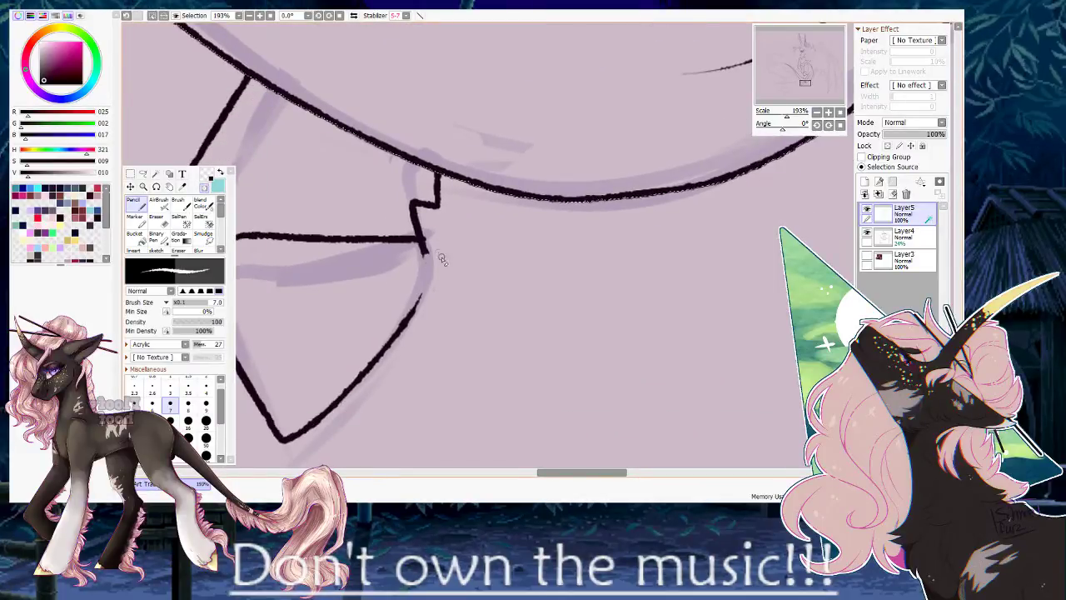
pyautogui.click(205, 188)
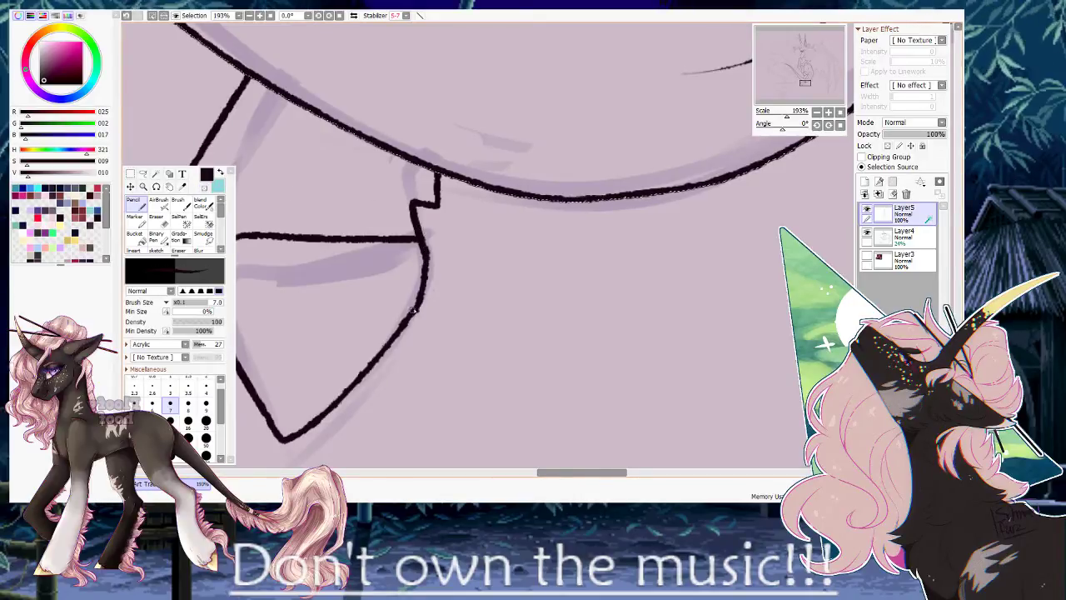
pyautogui.moveTo(382, 185); pyautogui.dragTo(497, 188)
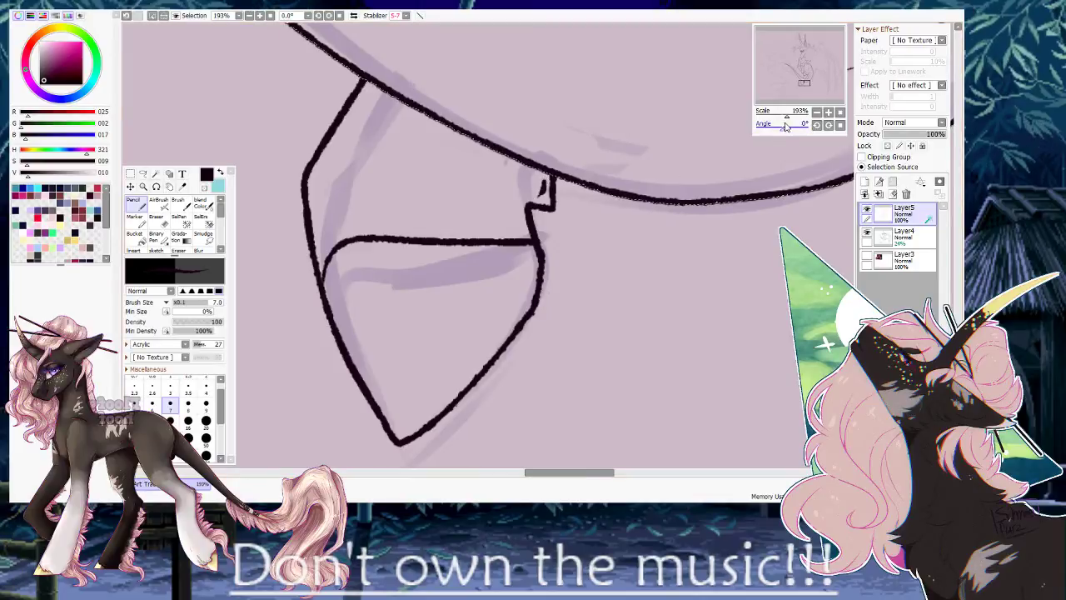
pyautogui.moveTo(786, 118); pyautogui.dragTo(779, 119)
pyautogui.moveTo(522, 118); pyautogui.dragTo(523, 251)
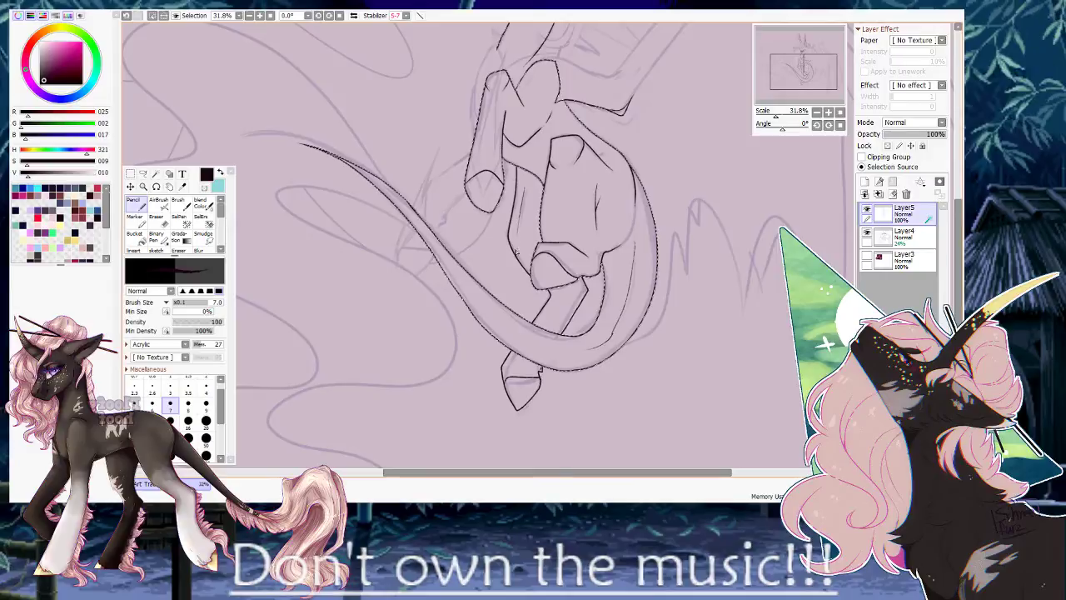
pyautogui.press('h')
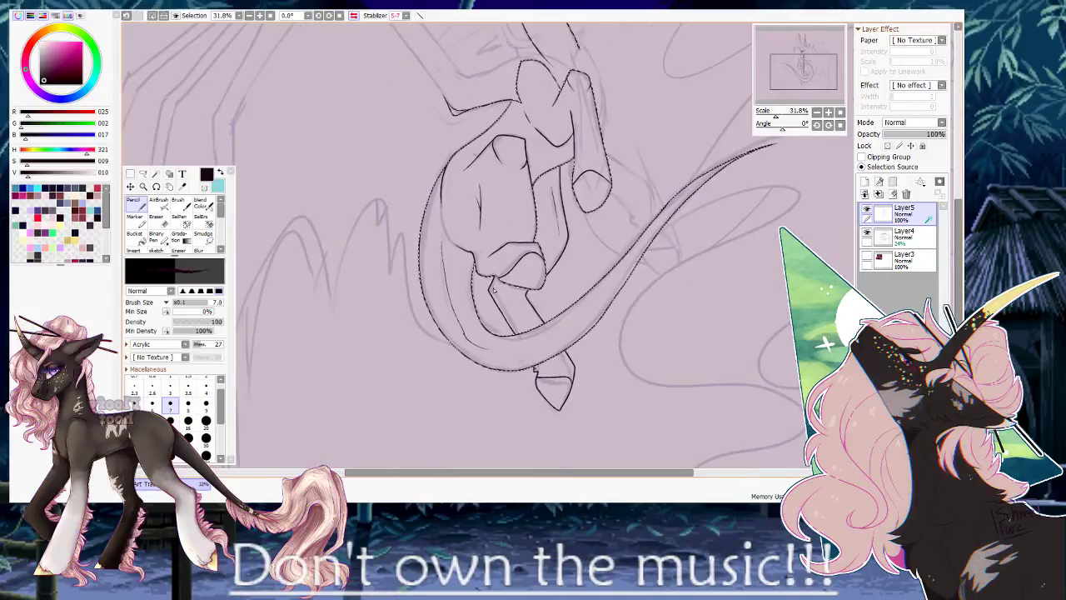
pyautogui.press('h')
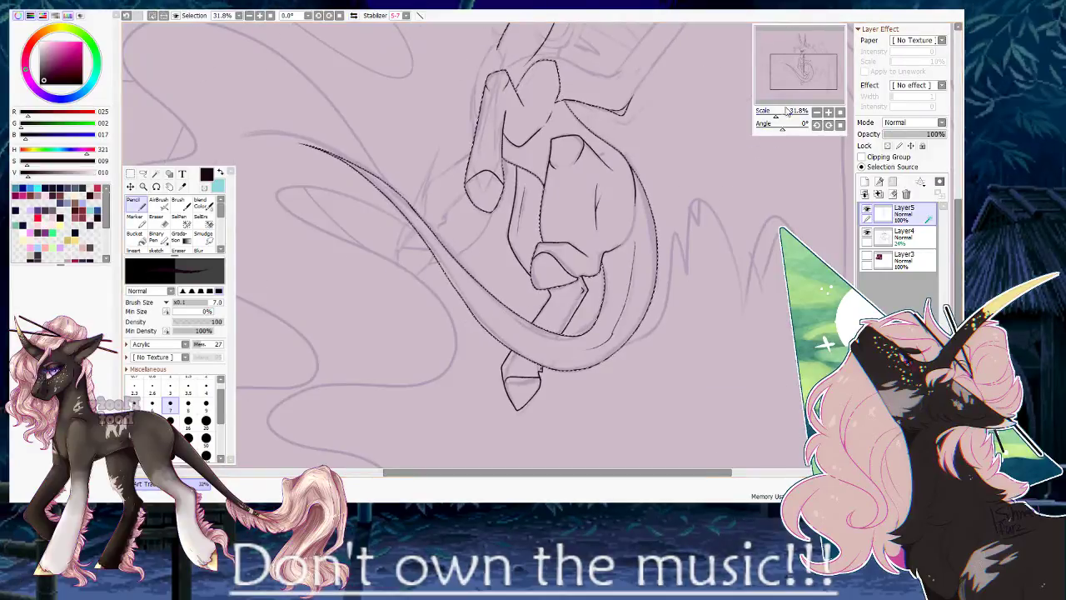
# Ink a rounder curve inside the pointed bend of the far hind leg between the folded leg and the tail.
pyautogui.moveTo(776, 116); pyautogui.dragTo(793, 115)
pyautogui.hotkey('ctrl', 'z')
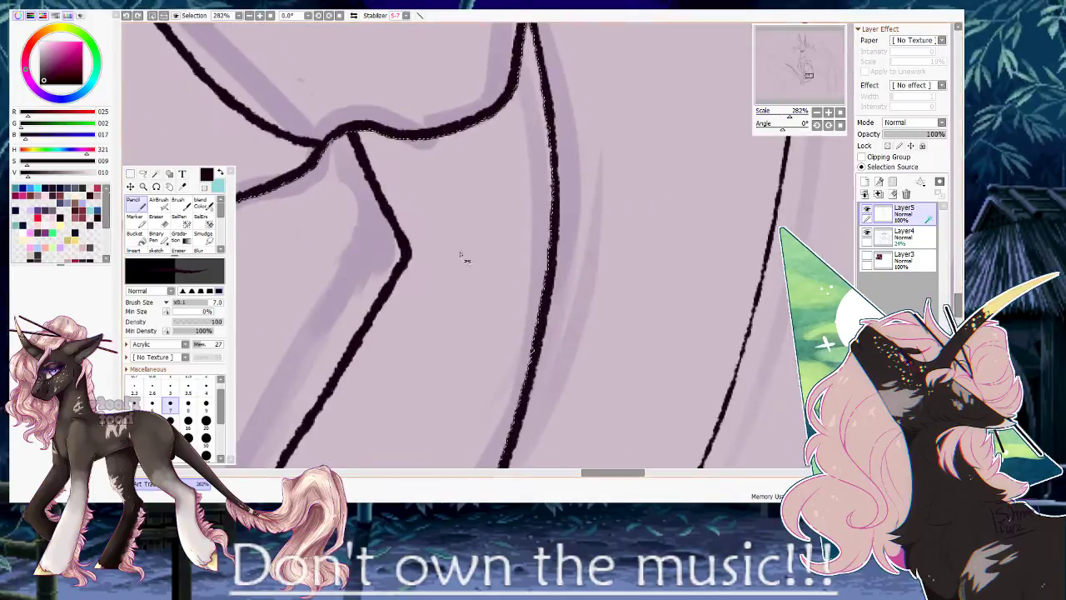
pyautogui.moveTo(373, 197); pyautogui.dragTo(349, 334)
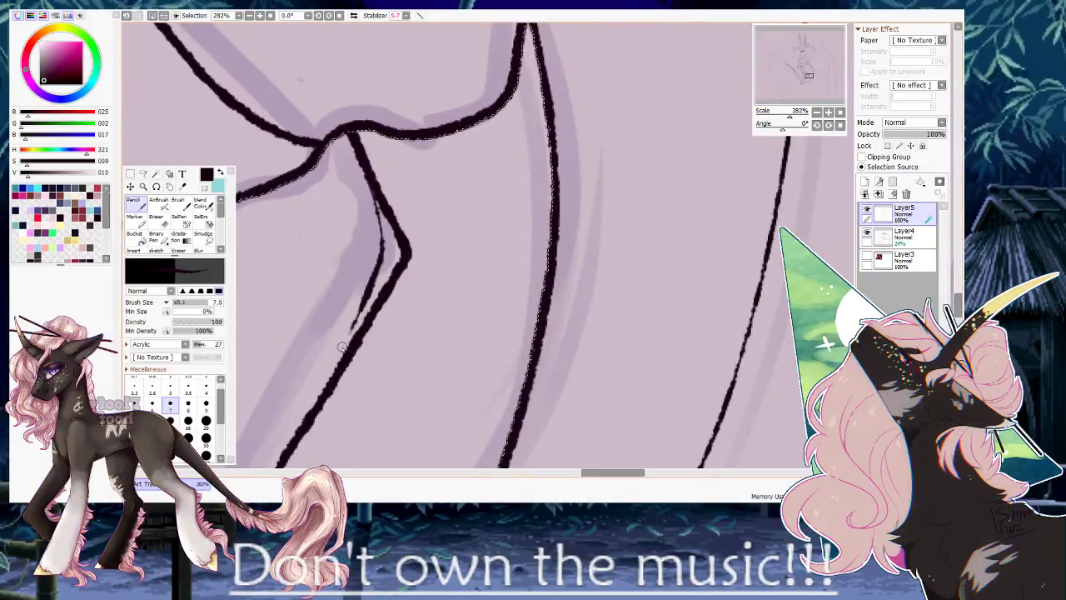
pyautogui.moveTo(399, 232); pyautogui.dragTo(524, 161)
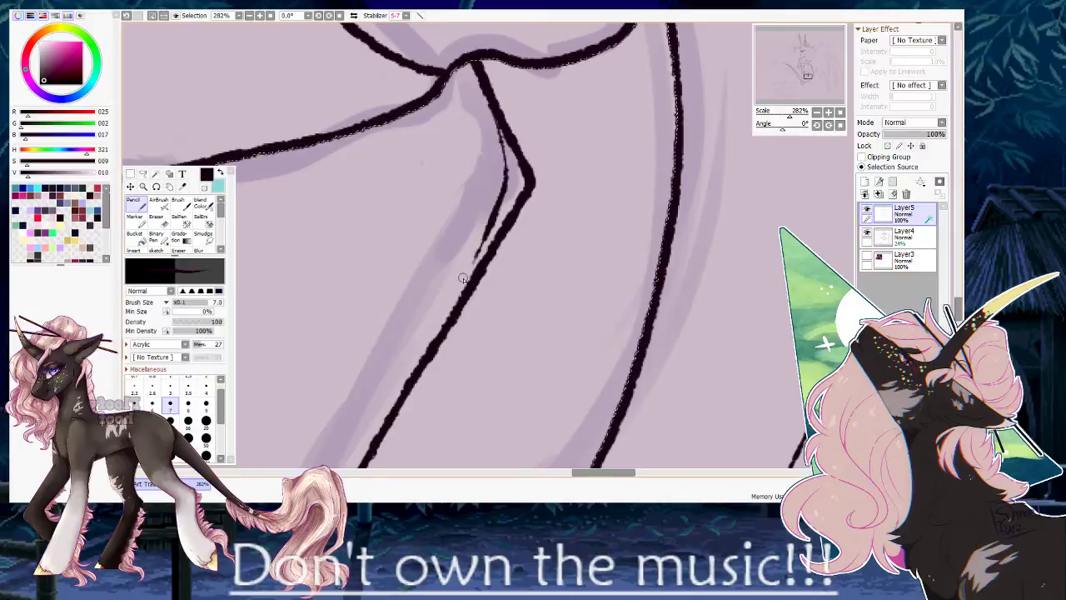
pyautogui.moveTo(479, 244); pyautogui.dragTo(447, 323)
# Clear the selection and ink a softer inner curve at the lower back corner of the folded hind leg.
pyautogui.moveTo(436, 89)
pyautogui.mouseDown()
pyautogui.moveTo(426, 98)
pyautogui.moveTo(584, 269)
pyautogui.mouseUp()
pyautogui.moveTo(702, 196); pyautogui.dragTo(500, 271)
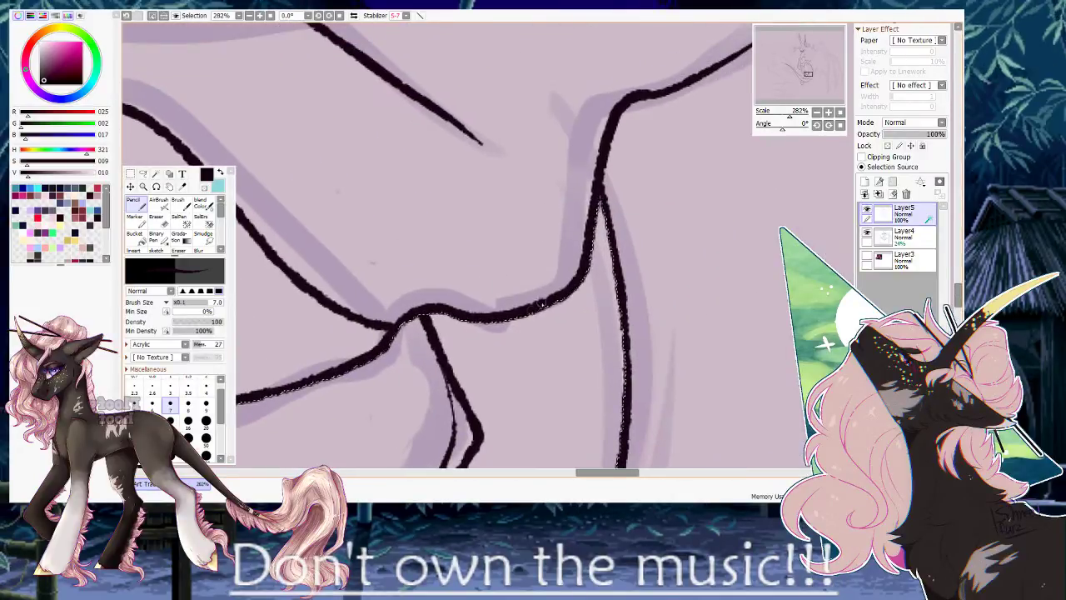
pyautogui.moveTo(508, 307)
pyautogui.mouseDown()
pyautogui.moveTo(581, 266)
pyautogui.moveTo(602, 200)
pyautogui.mouseUp()
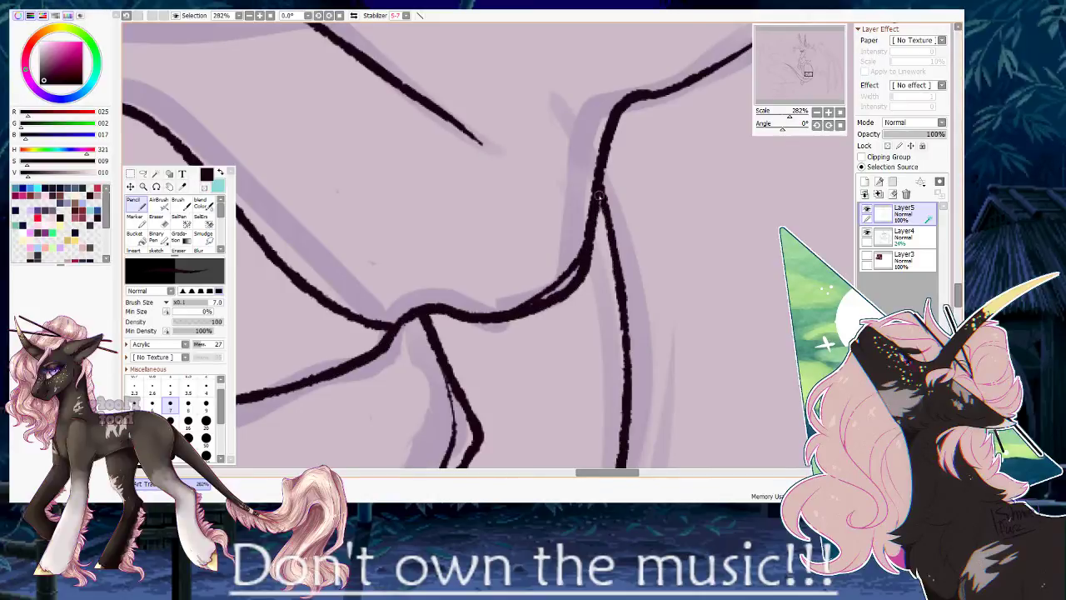
pyautogui.hotkey('ctrl', 'z')
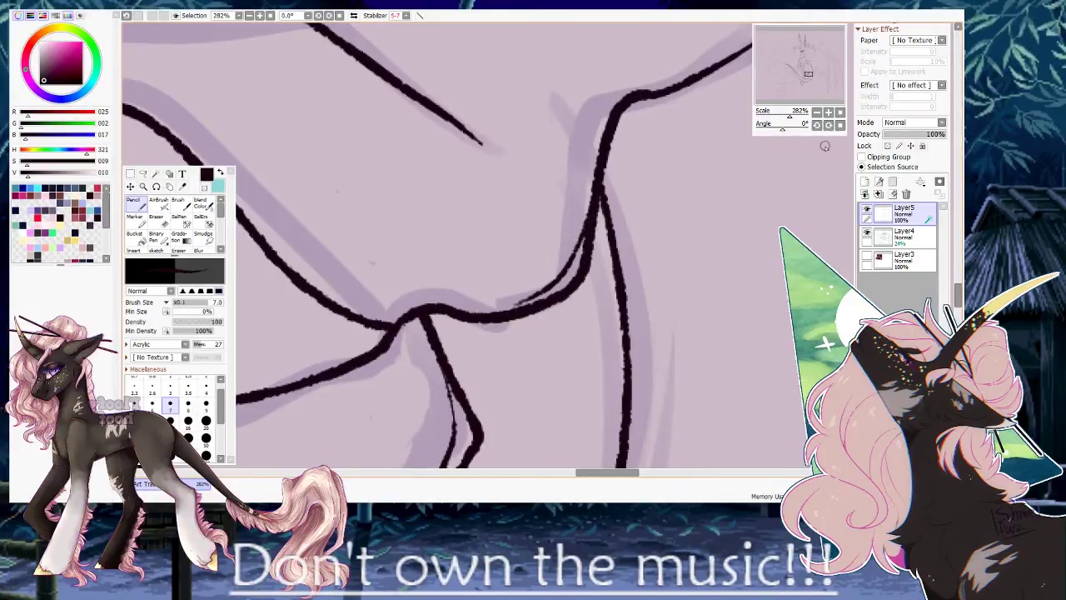
pyautogui.moveTo(790, 114); pyautogui.dragTo(777, 117)
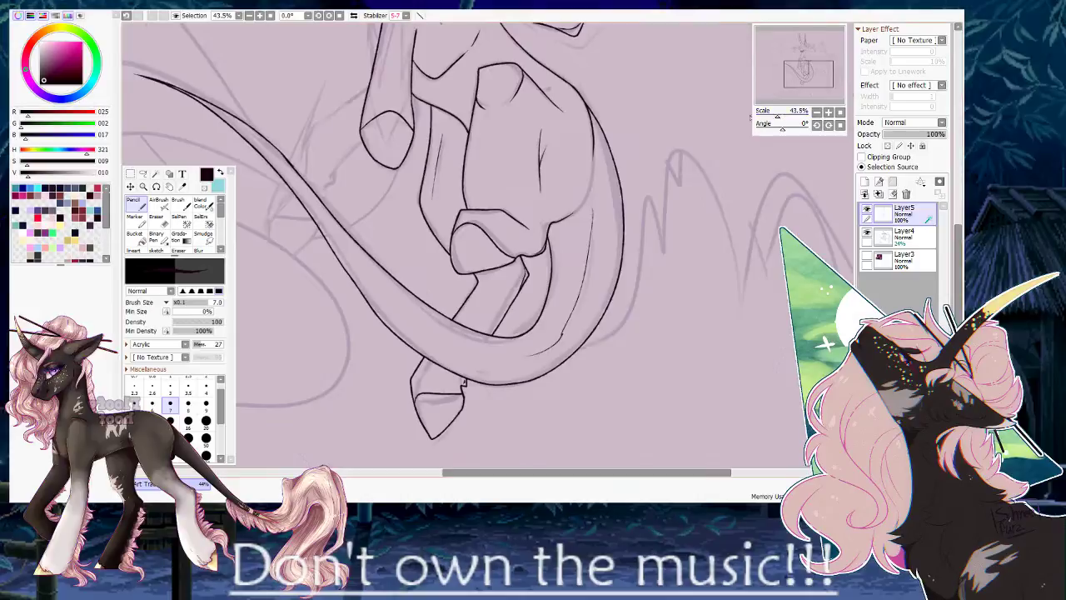
pyautogui.moveTo(454, 109); pyautogui.dragTo(432, 306)
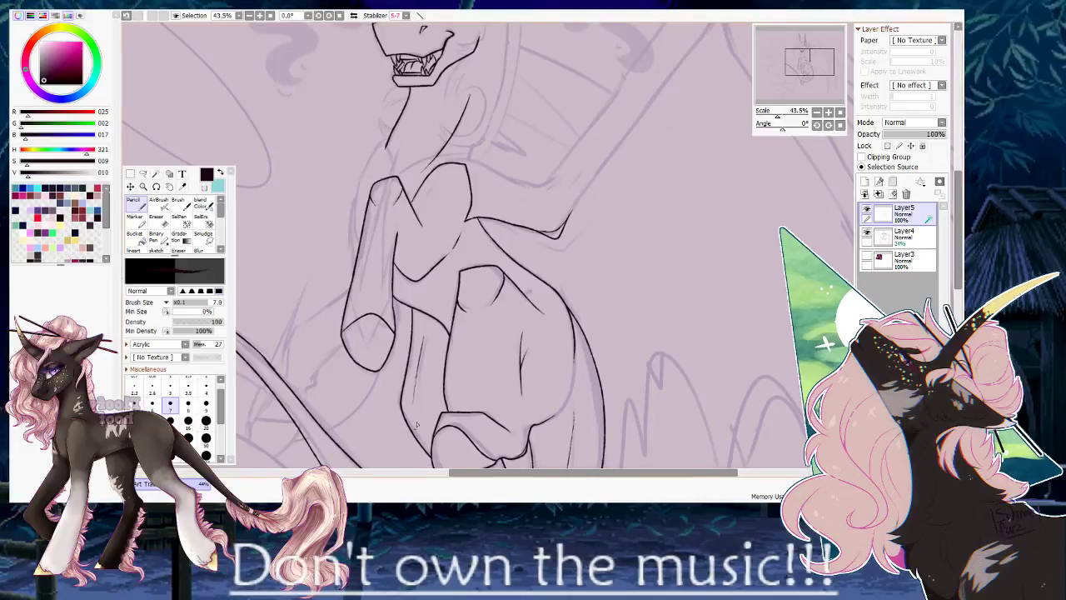
pyautogui.moveTo(463, 118); pyautogui.dragTo(443, 277)
pyautogui.moveTo(414, 133); pyautogui.dragTo(432, 232)
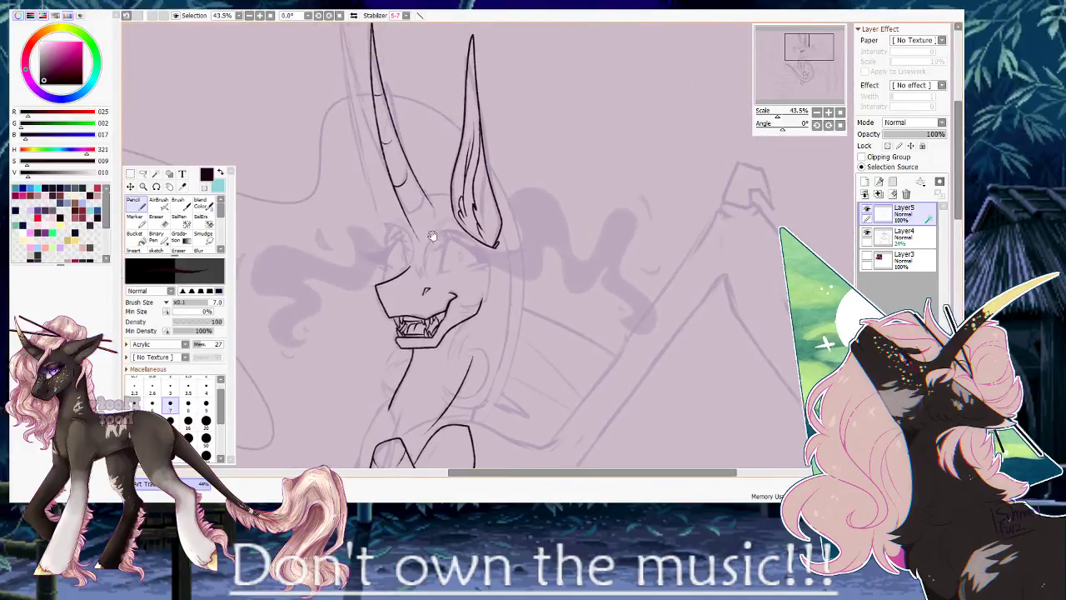
pyautogui.moveTo(453, 313); pyautogui.dragTo(406, 134)
pyautogui.moveTo(380, 325)
pyautogui.mouseDown()
pyautogui.moveTo(474, 127)
pyautogui.moveTo(486, 123)
pyautogui.mouseUp()
pyautogui.moveTo(434, 263)
pyautogui.mouseDown()
pyautogui.moveTo(446, 147)
pyautogui.moveTo(483, 216)
pyautogui.mouseUp()
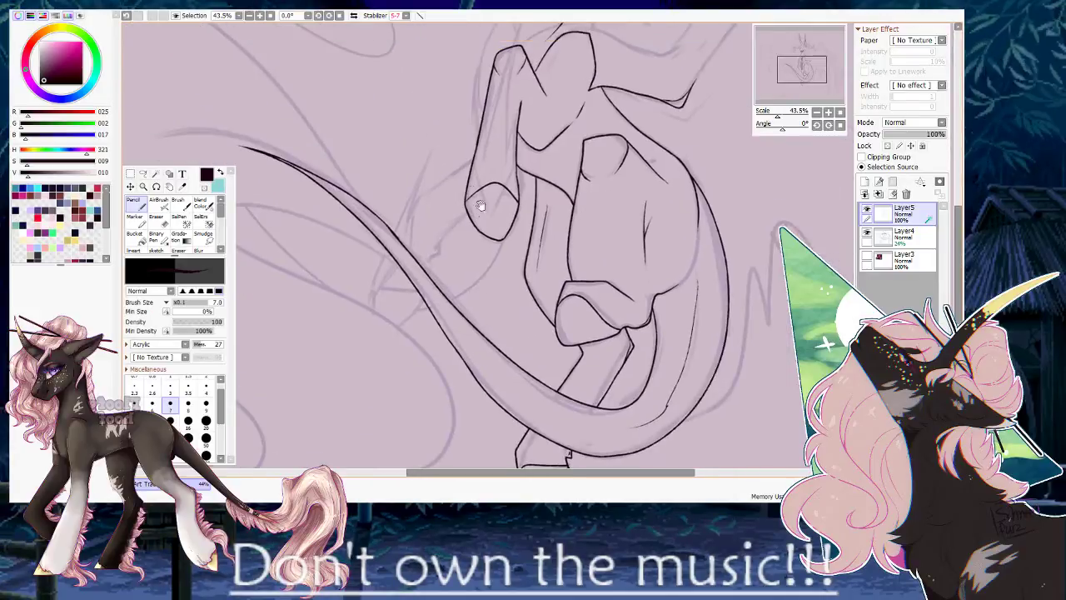
# Select the empty area around the figure, ink the bent leg and hoof behind the raised front leg and tail, and deselect.
pyautogui.press('w')
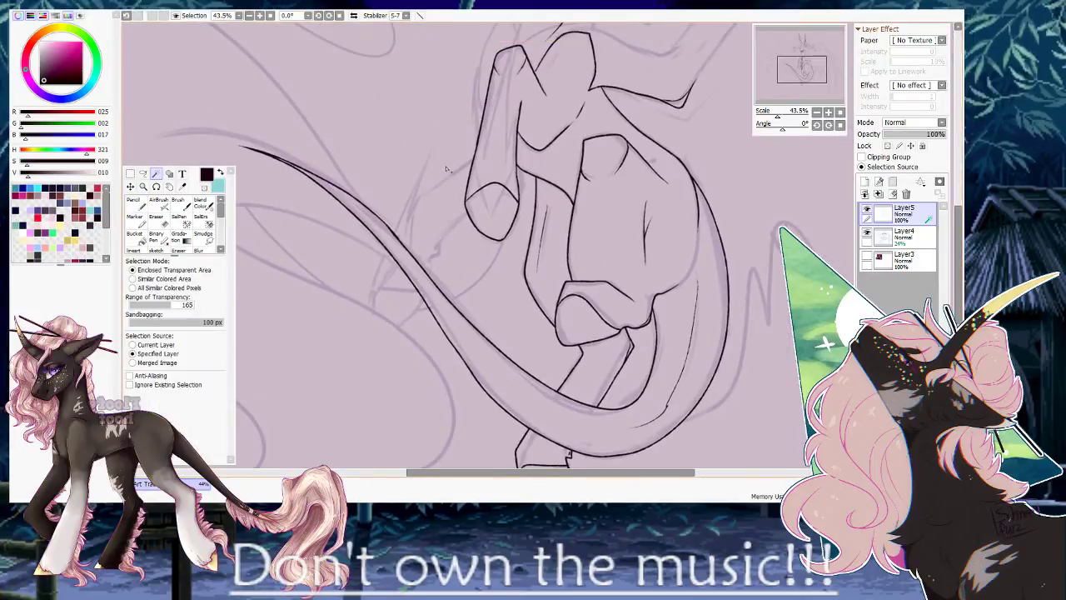
pyautogui.click(434, 191)
pyautogui.press('n')
pyautogui.moveTo(452, 121)
pyautogui.mouseDown()
pyautogui.moveTo(449, 150)
pyautogui.moveTo(385, 283)
pyautogui.moveTo(474, 153)
pyautogui.moveTo(445, 217)
pyautogui.moveTo(485, 140)
pyautogui.mouseUp()
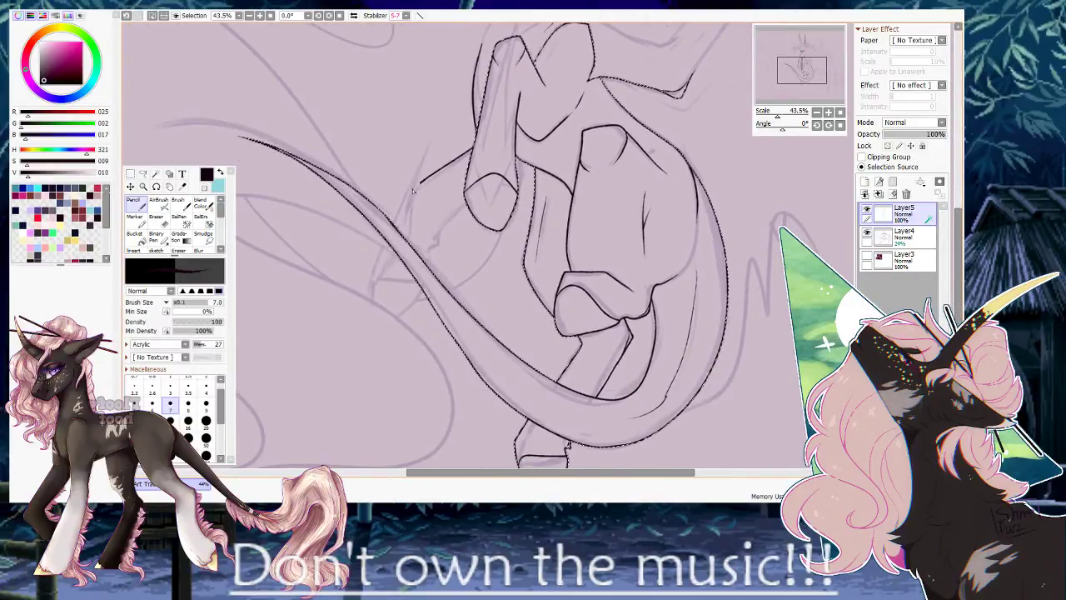
pyautogui.scroll(-2, 389, 237)
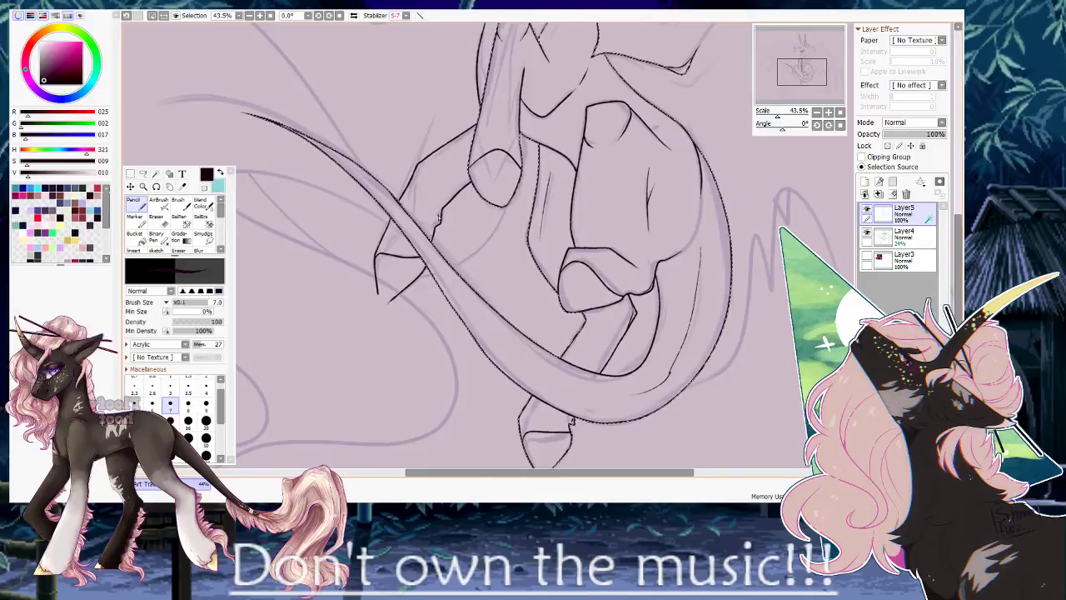
pyautogui.moveTo(418, 302); pyautogui.dragTo(414, 228)
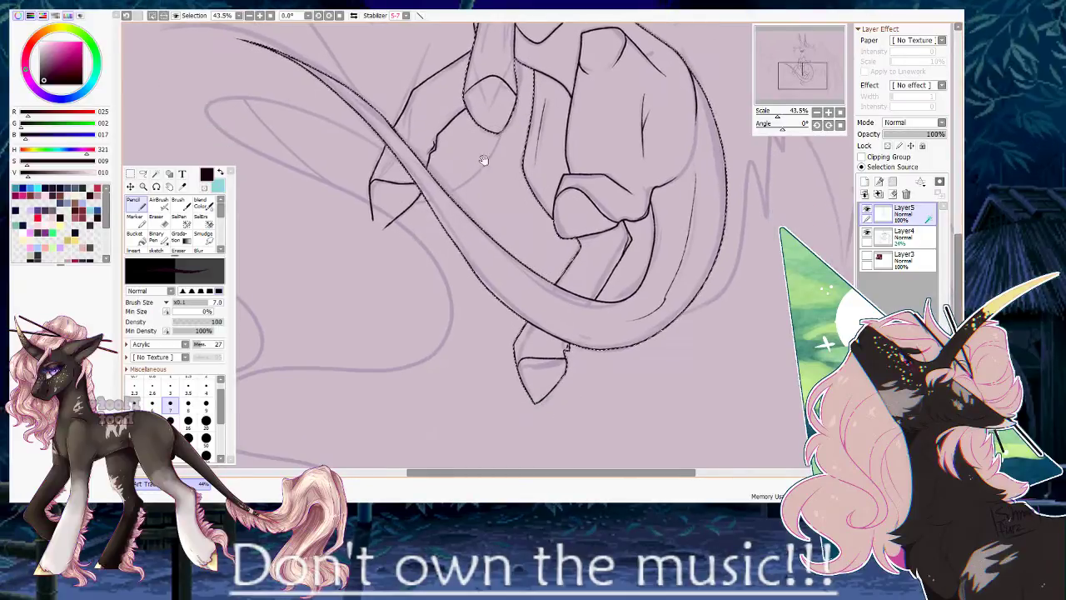
pyautogui.moveTo(452, 125); pyautogui.dragTo(419, 221)
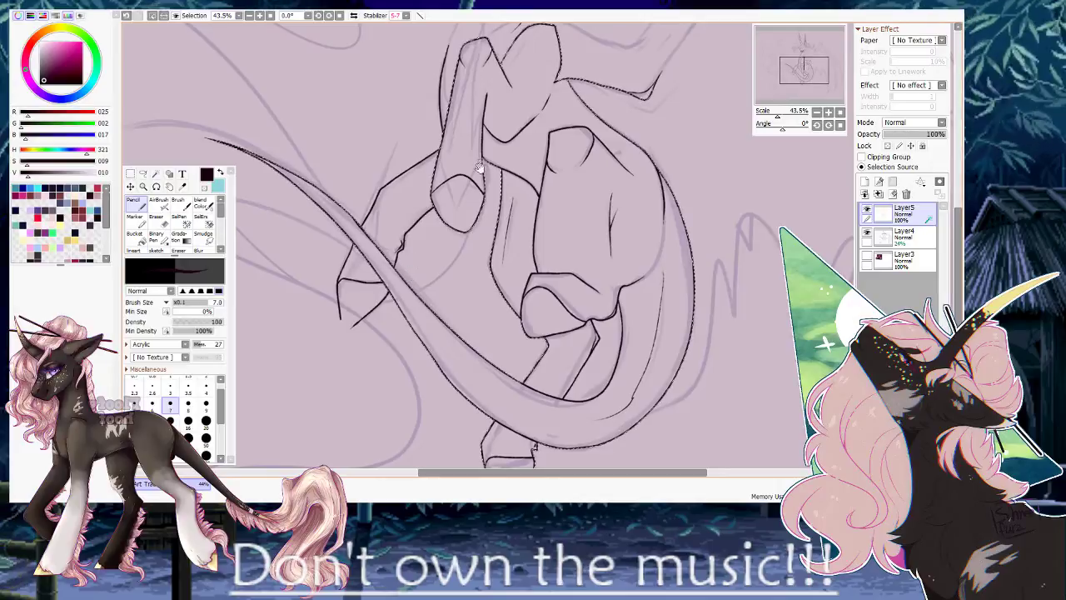
pyautogui.hotkey('ctrl', 'd')
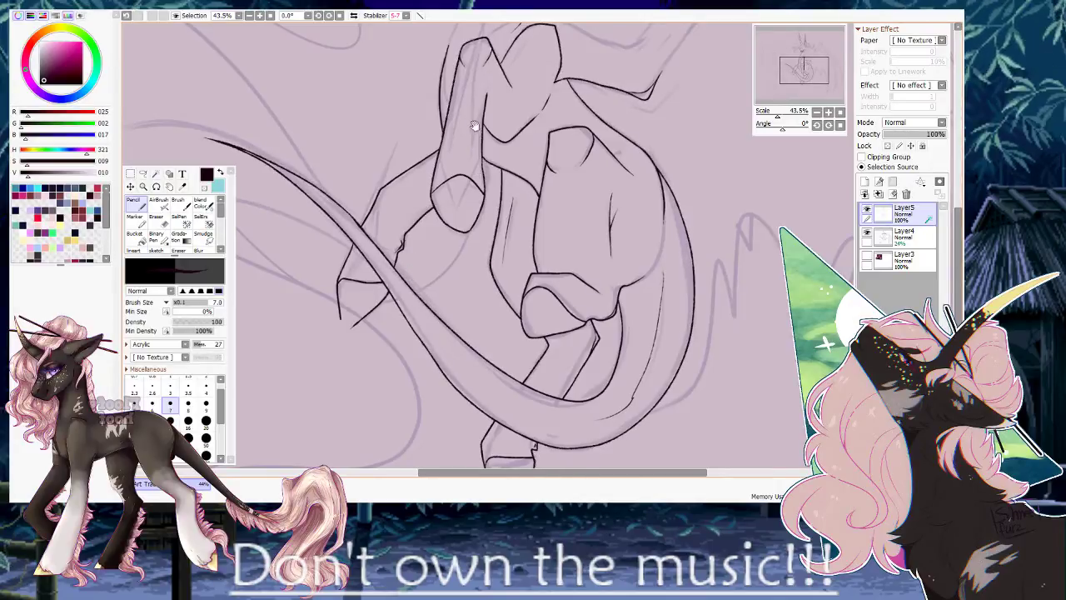
# Examine the horn and ear up close and the whole figure in mirrored view.
pyautogui.moveTo(476, 133); pyautogui.dragTo(446, 333)
pyautogui.moveTo(457, 175); pyautogui.dragTo(415, 338)
pyautogui.moveTo(776, 114); pyautogui.dragTo(781, 115)
pyautogui.moveTo(594, 74); pyautogui.dragTo(404, 196)
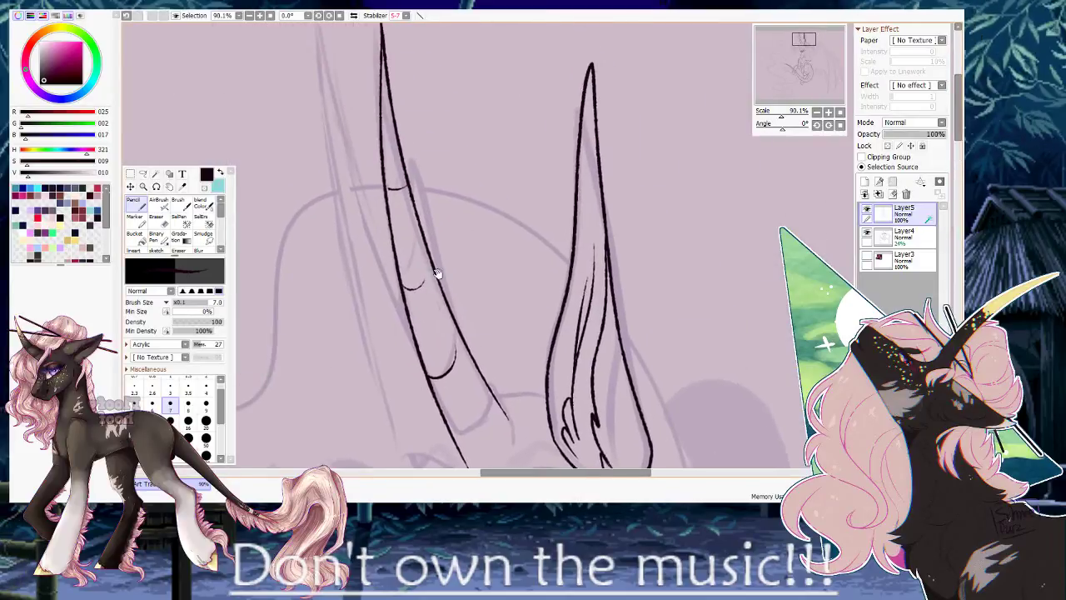
pyautogui.moveTo(454, 349); pyautogui.dragTo(448, 147)
pyautogui.moveTo(781, 116); pyautogui.dragTo(777, 118)
pyautogui.moveTo(536, 260); pyautogui.dragTo(527, 88)
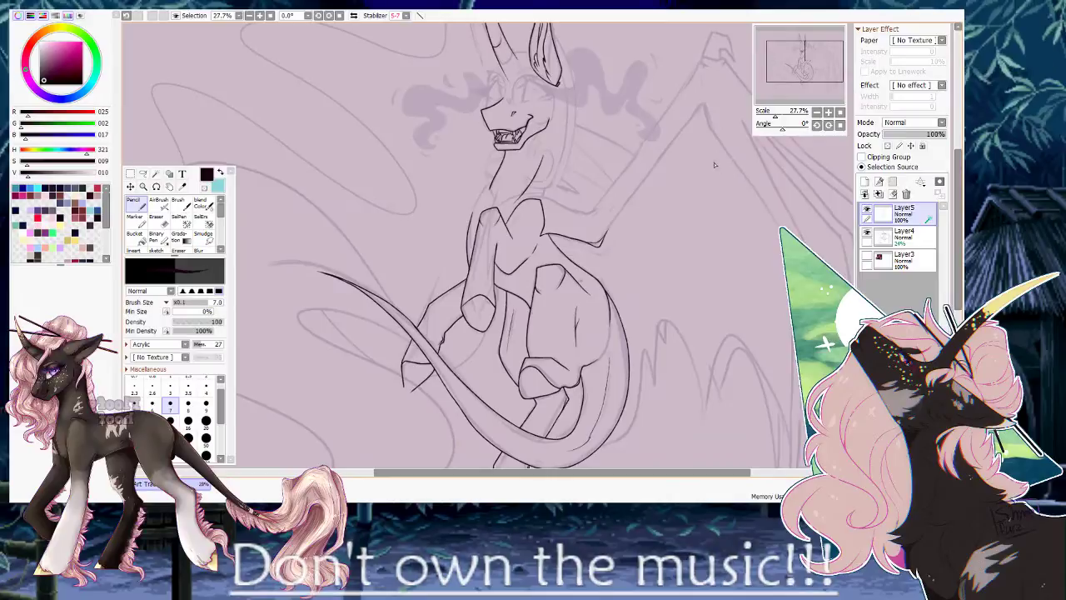
pyautogui.press('h')
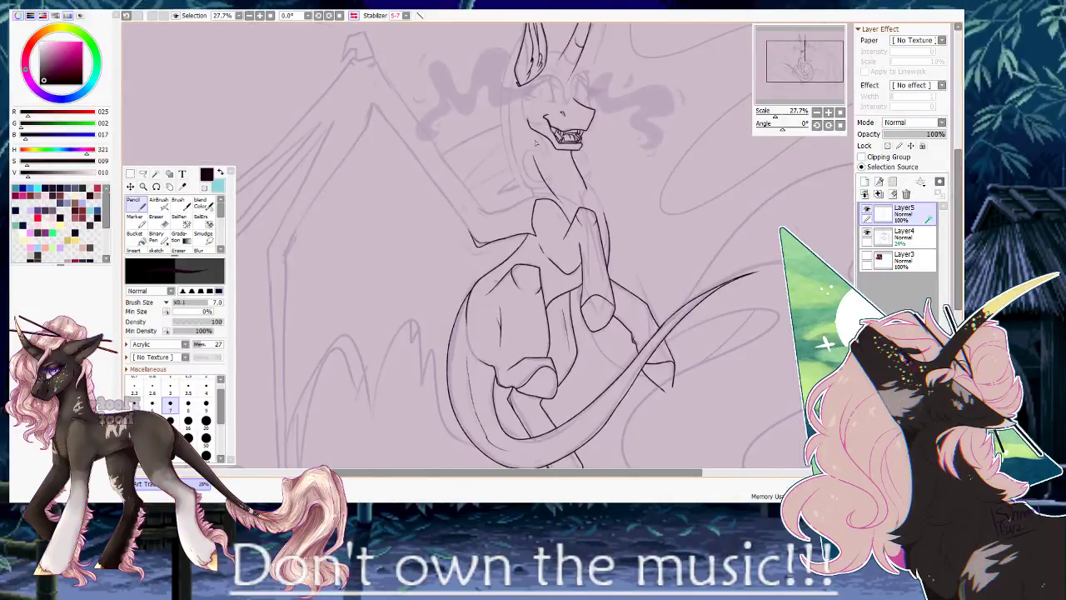
pyautogui.press('h')
# Ink the lower edge of the wing arm from its bend beside the body up to the wing's wrist joint.
pyautogui.moveTo(679, 183); pyautogui.dragTo(520, 212)
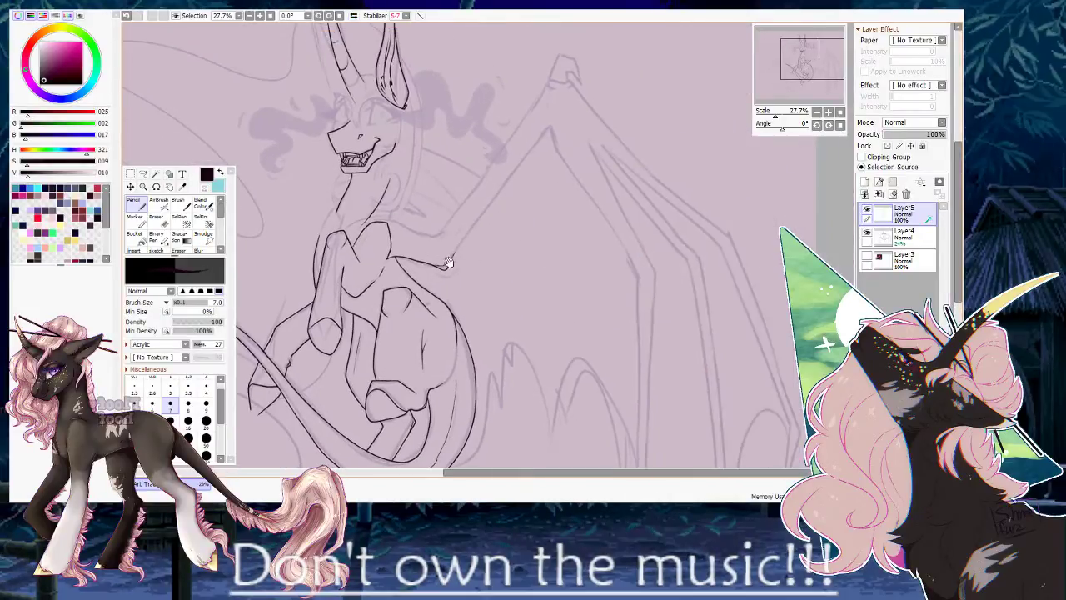
pyautogui.moveTo(447, 263); pyautogui.dragTo(550, 137)
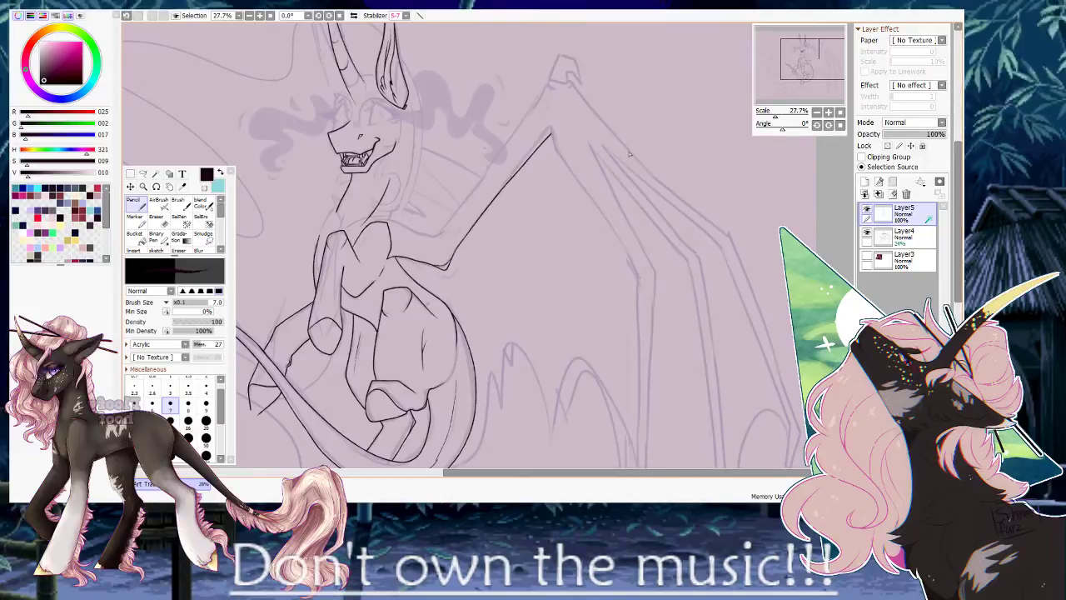
# Undo the wing arm's lower edge strokes and re-ink the edge in one long line from the bend to the wrist.
pyautogui.moveTo(776, 126); pyautogui.dragTo(764, 127)
pyautogui.moveTo(583, 203); pyautogui.dragTo(591, 127)
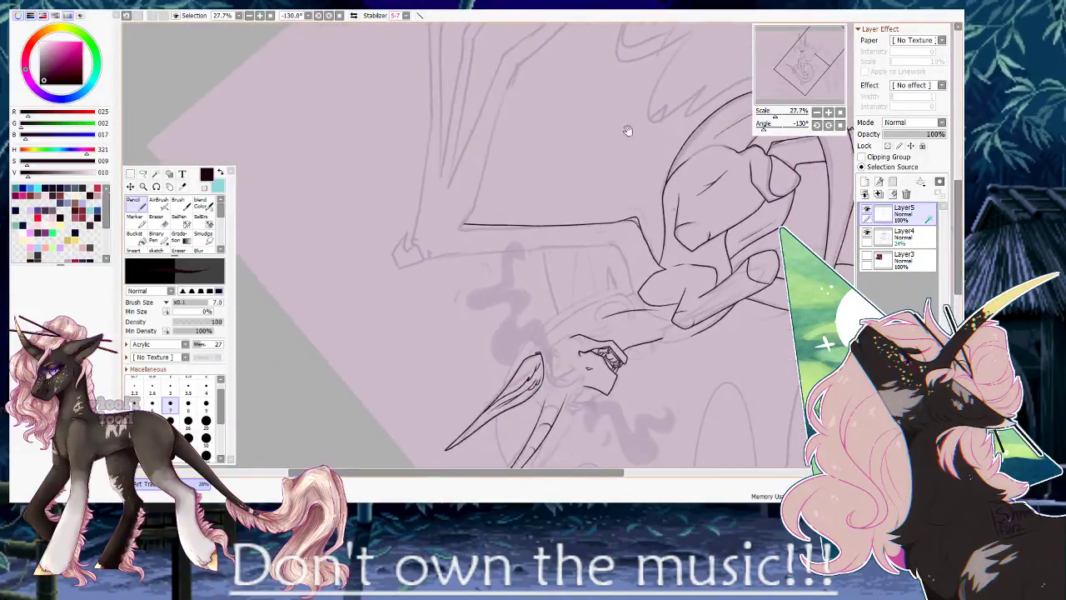
pyautogui.moveTo(775, 115); pyautogui.dragTo(779, 115)
pyautogui.hotkey('ctrl', 'z')
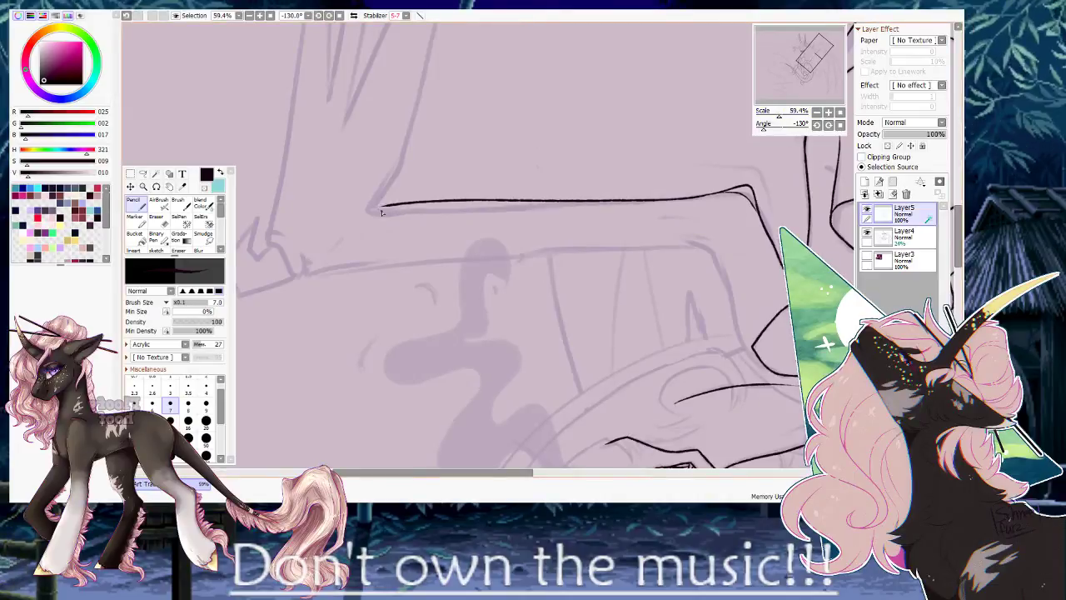
pyautogui.hotkey('ctrl', 'z')
pyautogui.hotkey('ctrl', 'z')
pyautogui.moveTo(716, 195); pyautogui.dragTo(370, 211)
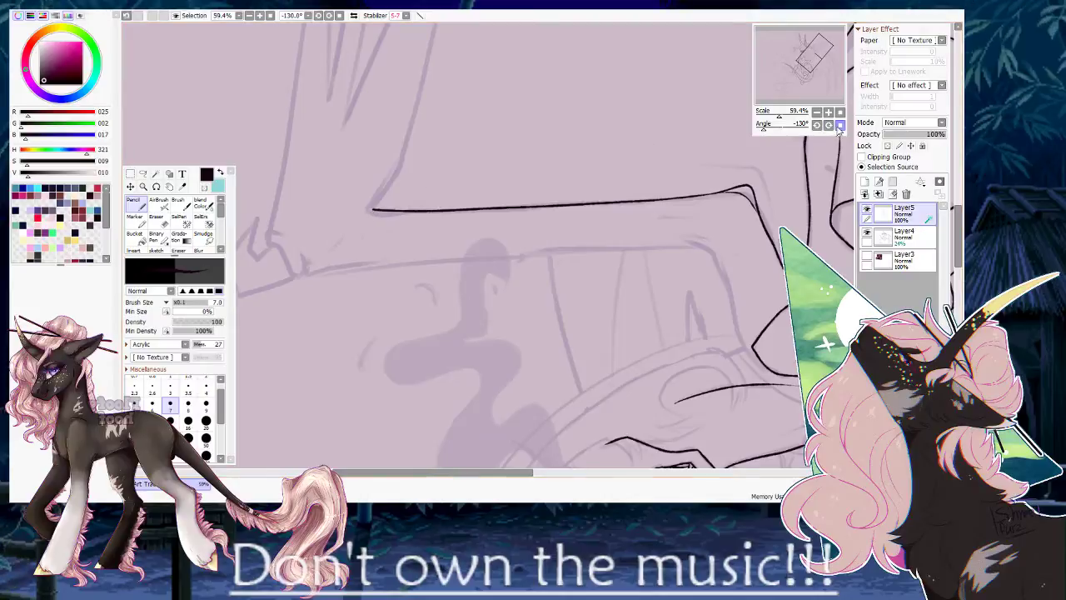
# Ink the inner edge of the first wing finger from the wrist corner to its knuckle, plus a first outer edge.
pyautogui.click(839, 125)
pyautogui.moveTo(782, 130)
pyautogui.mouseDown()
pyautogui.moveTo(764, 129)
pyautogui.moveTo(798, 129)
pyautogui.mouseUp()
pyautogui.moveTo(582, 308); pyautogui.dragTo(708, 161)
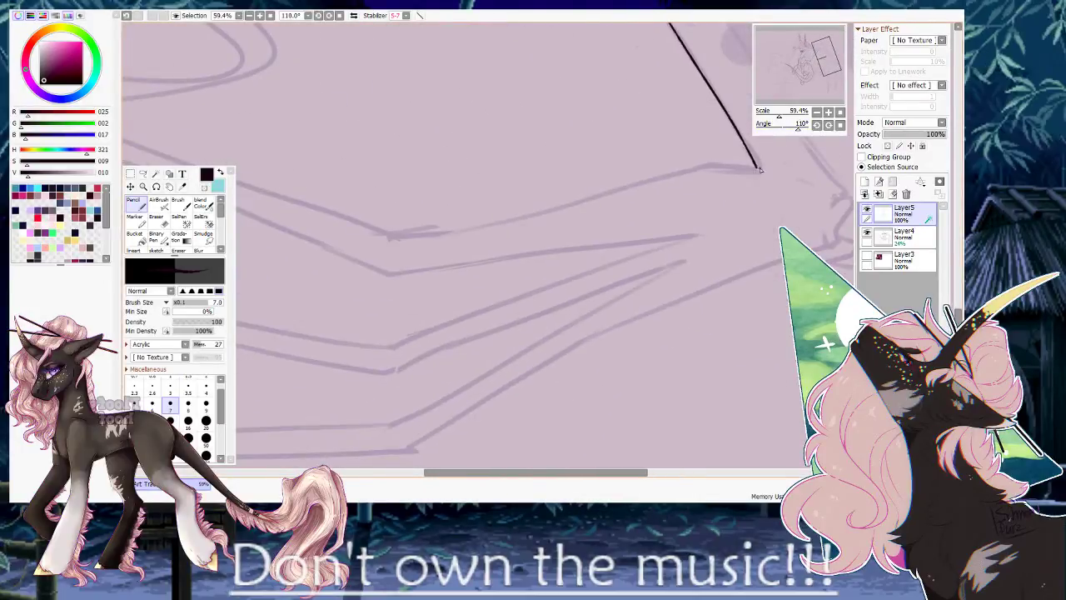
pyautogui.click(840, 124)
pyautogui.moveTo(781, 130); pyautogui.dragTo(770, 130)
pyautogui.moveTo(338, 298); pyautogui.dragTo(481, 157)
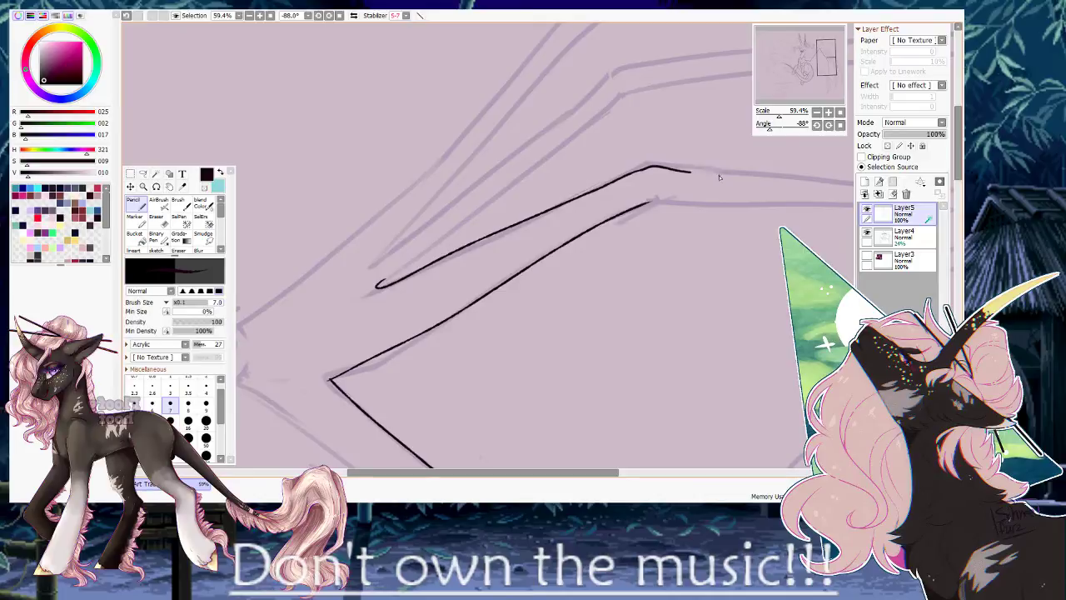
# Redraw the outer edge of the finger's upper segment with a sharper knuckle corner and a pointed upper end.
pyautogui.hotkey('ctrl', 'z')
pyautogui.moveTo(408, 283); pyautogui.dragTo(641, 160)
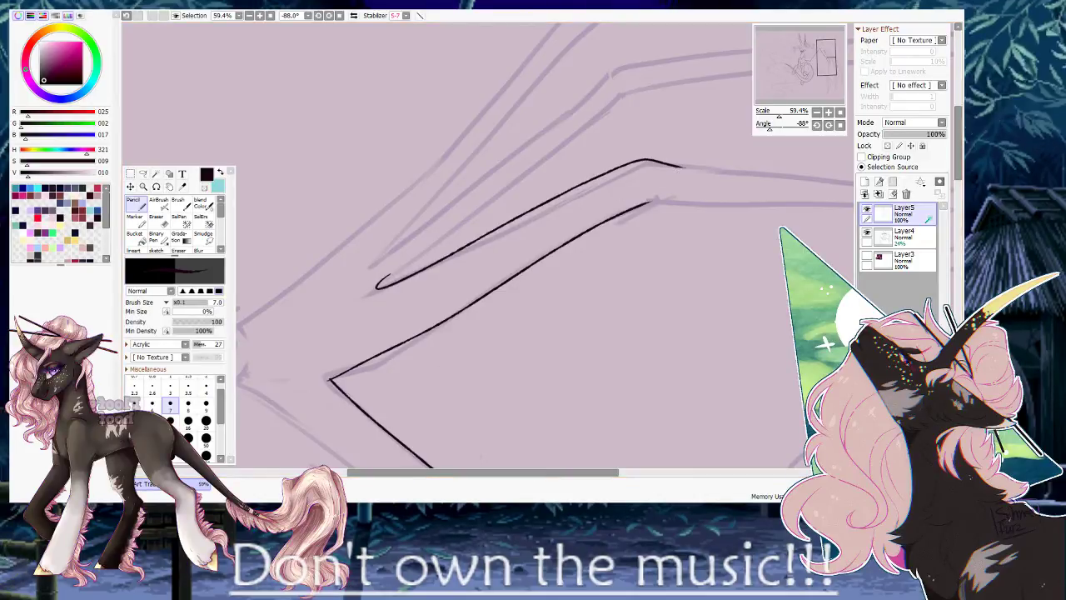
pyautogui.hotkey('ctrl', 'z')
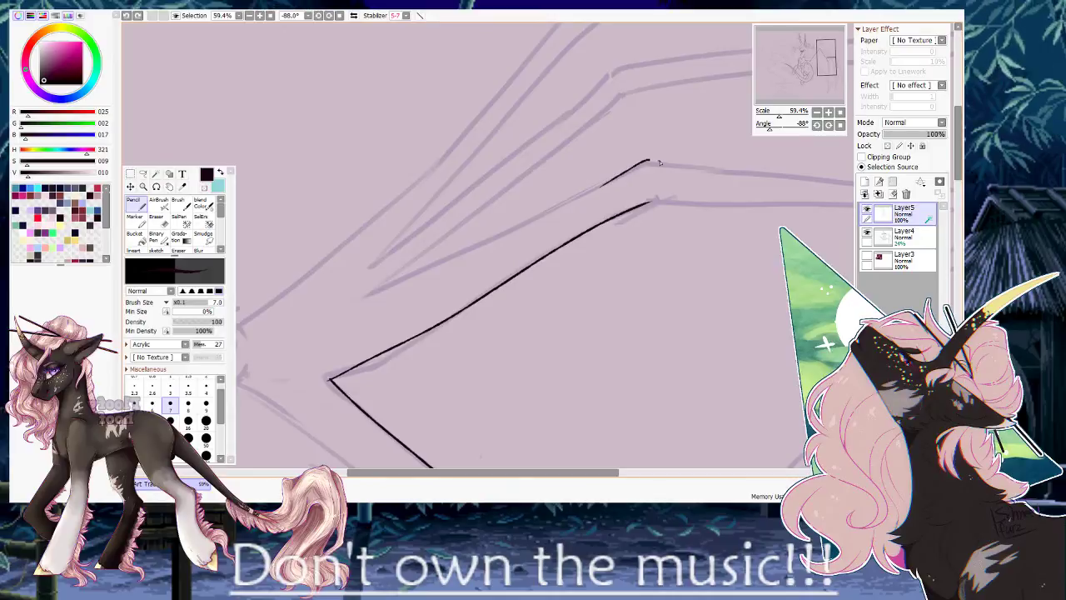
pyautogui.moveTo(656, 161); pyautogui.dragTo(678, 162)
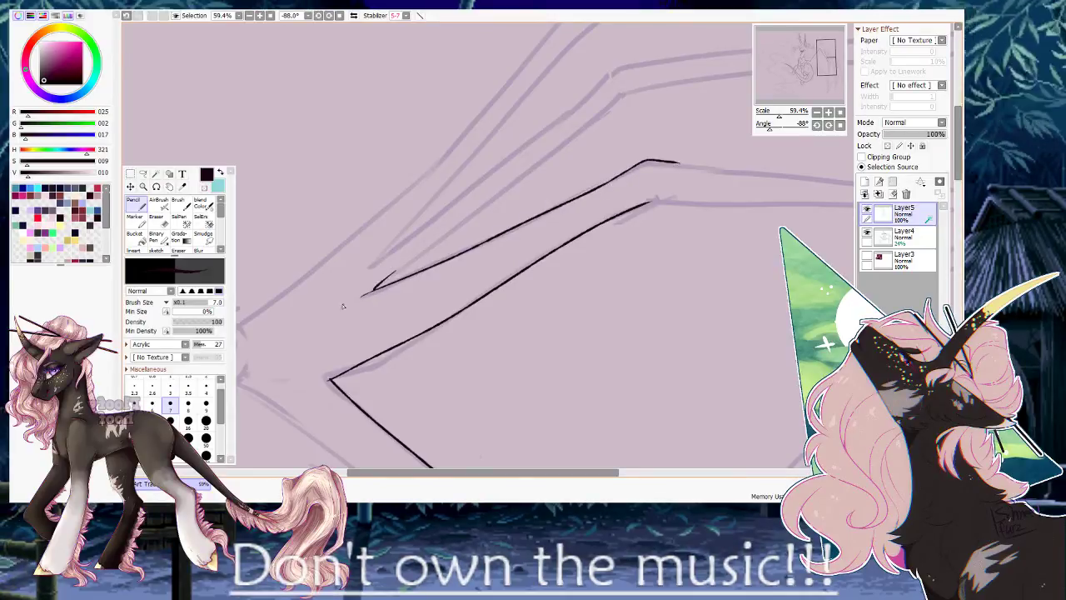
# Ink the inner edge of the finger's lower segment from the knuckle to the tip, replacing the unsatisfactory strokes.
pyautogui.moveTo(697, 178); pyautogui.dragTo(513, 189)
pyautogui.moveTo(778, 127)
pyautogui.mouseDown()
pyautogui.moveTo(796, 117)
pyautogui.moveTo(768, 126)
pyautogui.mouseUp()
pyautogui.moveTo(624, 200)
pyautogui.mouseDown()
pyautogui.moveTo(486, 184)
pyautogui.moveTo(780, 203)
pyautogui.moveTo(225, 141)
pyautogui.mouseUp()
pyautogui.press('h')
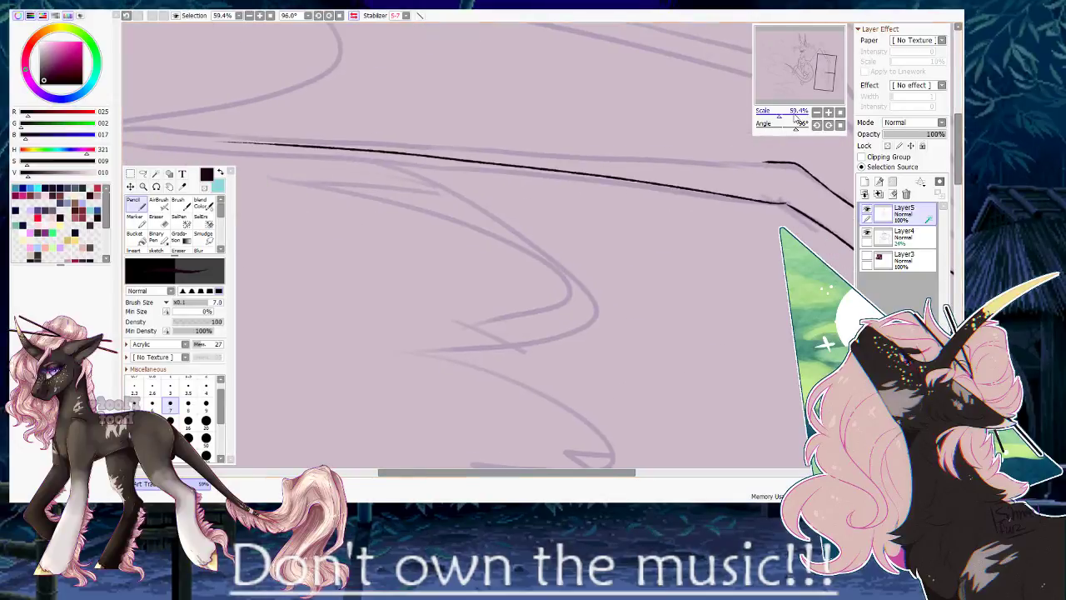
pyautogui.moveTo(796, 129); pyautogui.dragTo(775, 117)
pyautogui.hotkey('ctrl', 'z')
pyautogui.moveTo(611, 171); pyautogui.dragTo(632, 145)
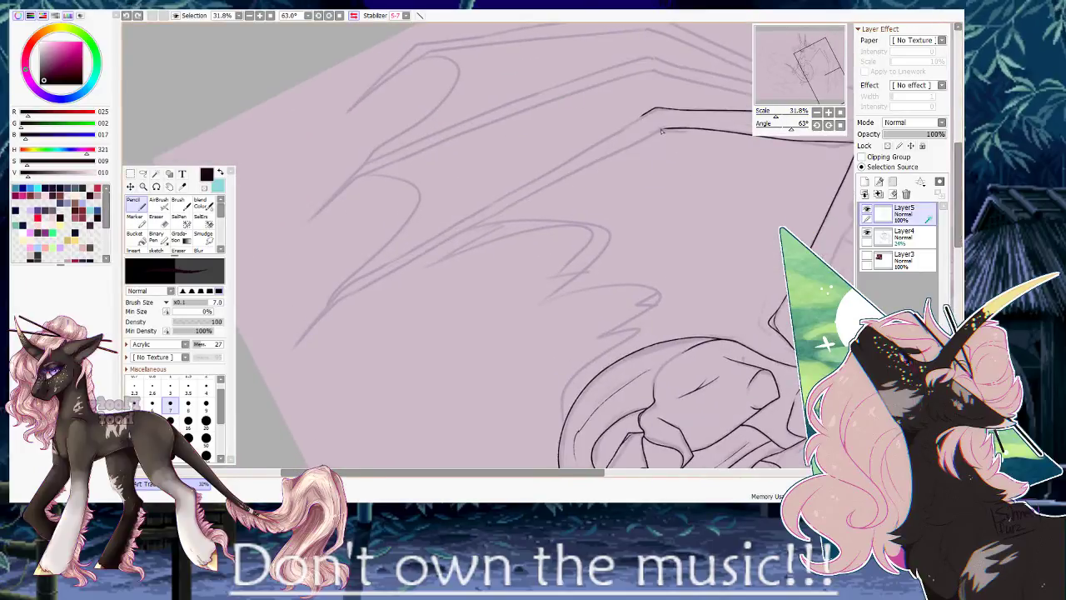
pyautogui.moveTo(542, 207); pyautogui.dragTo(324, 324)
pyautogui.hotkey('ctrl', 'z')
pyautogui.moveTo(655, 133)
pyautogui.mouseDown()
pyautogui.moveTo(287, 337)
pyautogui.moveTo(370, 275)
pyautogui.mouseUp()
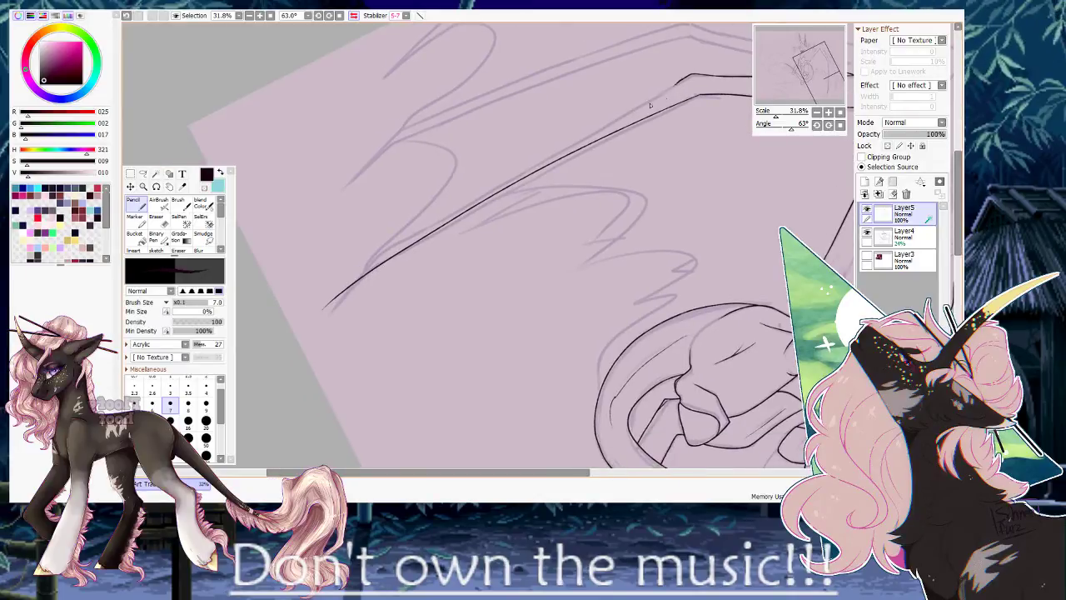
# Ink the outer edge of the finger's lower segment from the knuckle until it meets the inner edge at the tip.
pyautogui.moveTo(664, 97); pyautogui.dragTo(398, 248)
pyautogui.hotkey('ctrl', 'z')
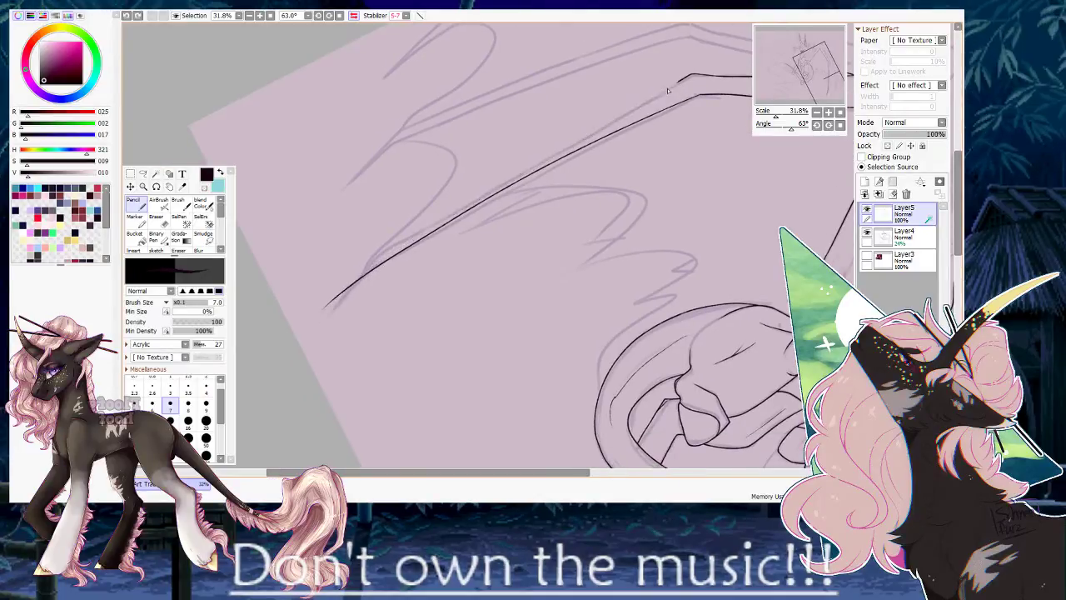
pyautogui.moveTo(763, 127); pyautogui.dragTo(771, 135)
pyautogui.moveTo(681, 190); pyautogui.dragTo(615, 93)
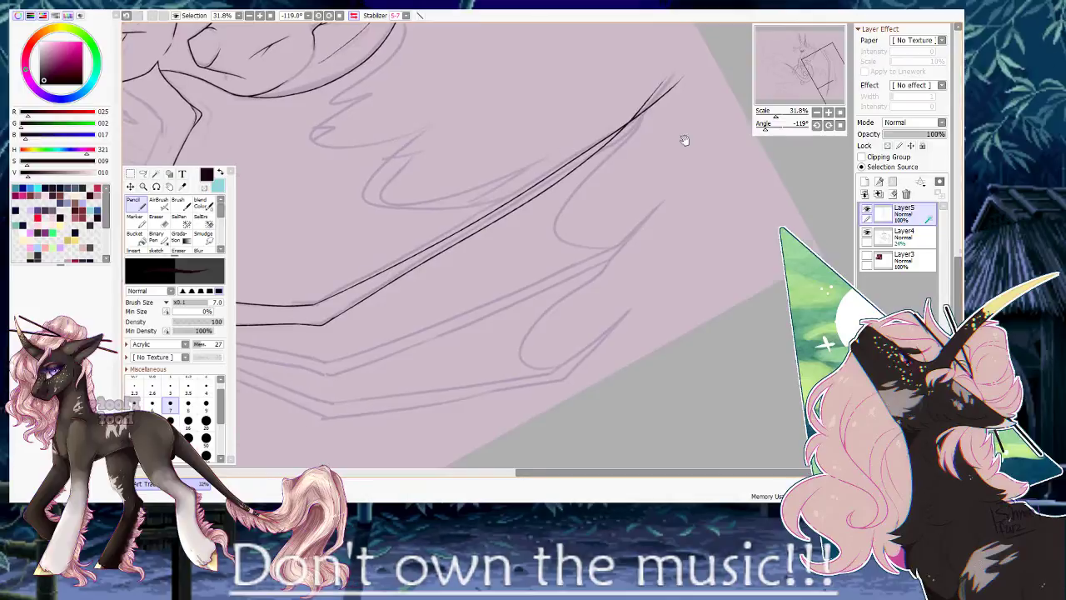
pyautogui.moveTo(685, 140); pyautogui.dragTo(567, 184)
# Erase the crossing line ends at the finger's tip with transparent colour to leave a single clean point.
pyautogui.moveTo(776, 114); pyautogui.dragTo(781, 115)
pyautogui.moveTo(523, 48); pyautogui.dragTo(497, 238)
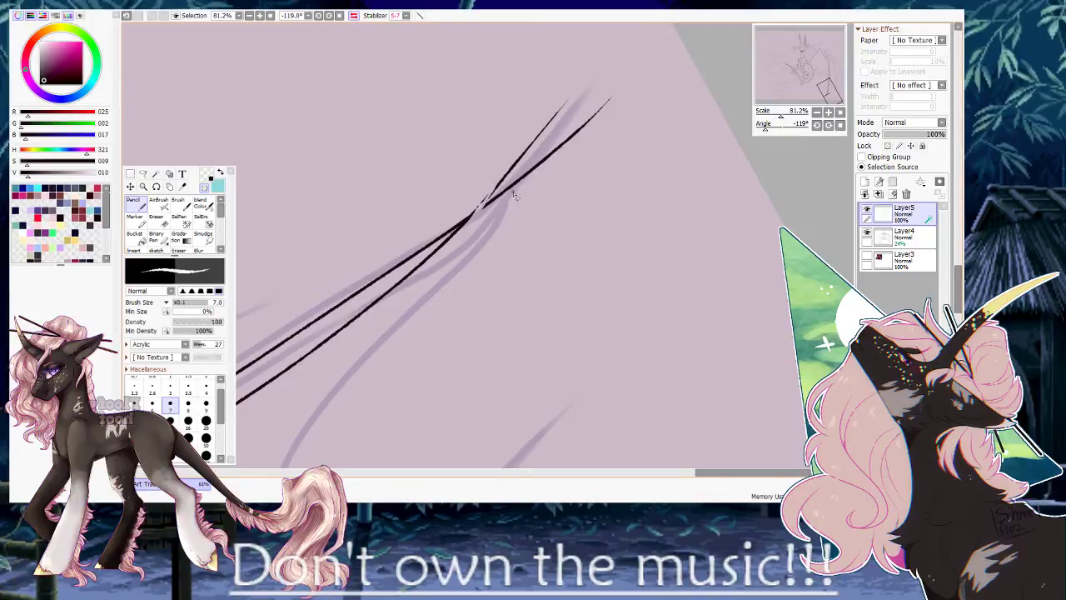
pyautogui.moveTo(491, 198)
pyautogui.mouseDown()
pyautogui.moveTo(514, 202)
pyautogui.moveTo(561, 112)
pyautogui.moveTo(609, 111)
pyautogui.mouseUp()
pyautogui.press('x')
pyautogui.press('x')
pyautogui.moveTo(781, 116); pyautogui.dragTo(775, 117)
pyautogui.click(828, 125)
pyautogui.moveTo(418, 393); pyautogui.dragTo(401, 298)
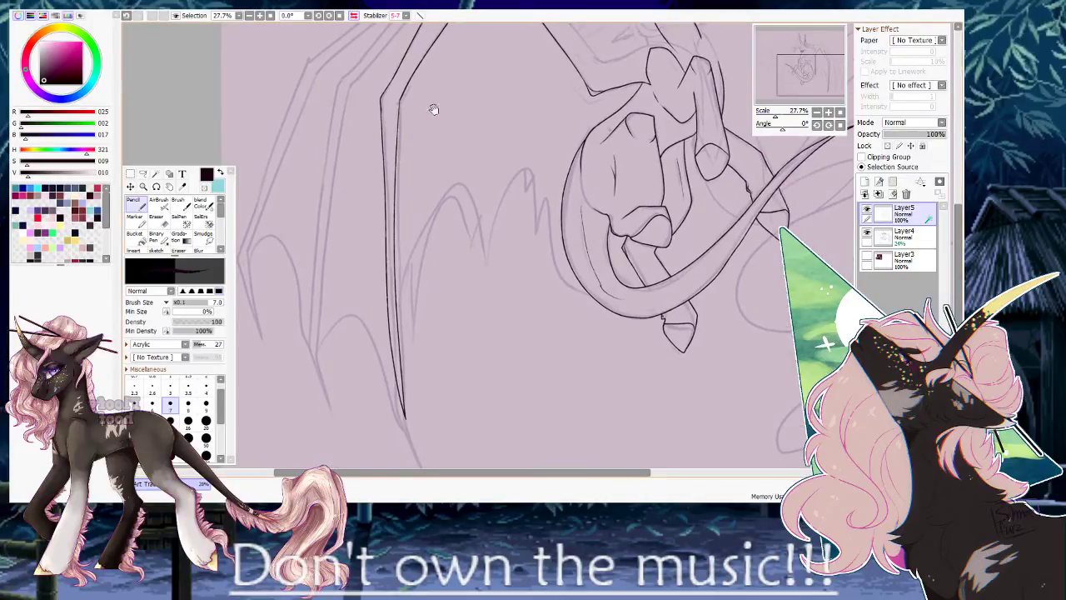
# Close the wing gap with a selection mark, select the empty area, ink the membrane's scalloped lower edge from finger to hindquarters, and deselect.
pyautogui.moveTo(343, 127); pyautogui.dragTo(322, 231)
pyautogui.click(181, 221)
pyautogui.moveTo(422, 77); pyautogui.dragTo(480, 93)
pyautogui.press('w')
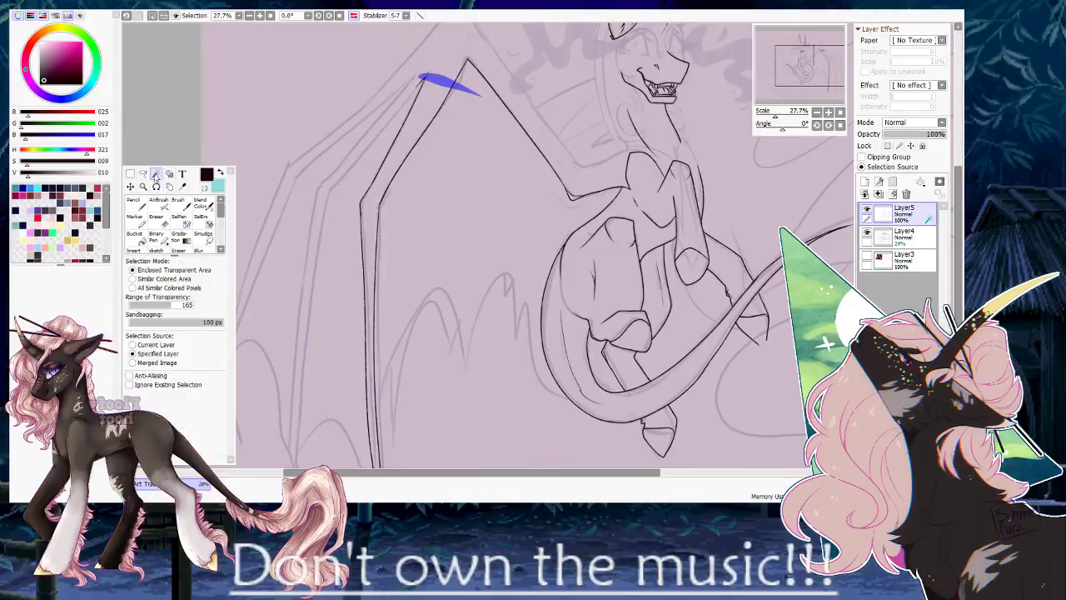
pyautogui.press('n')
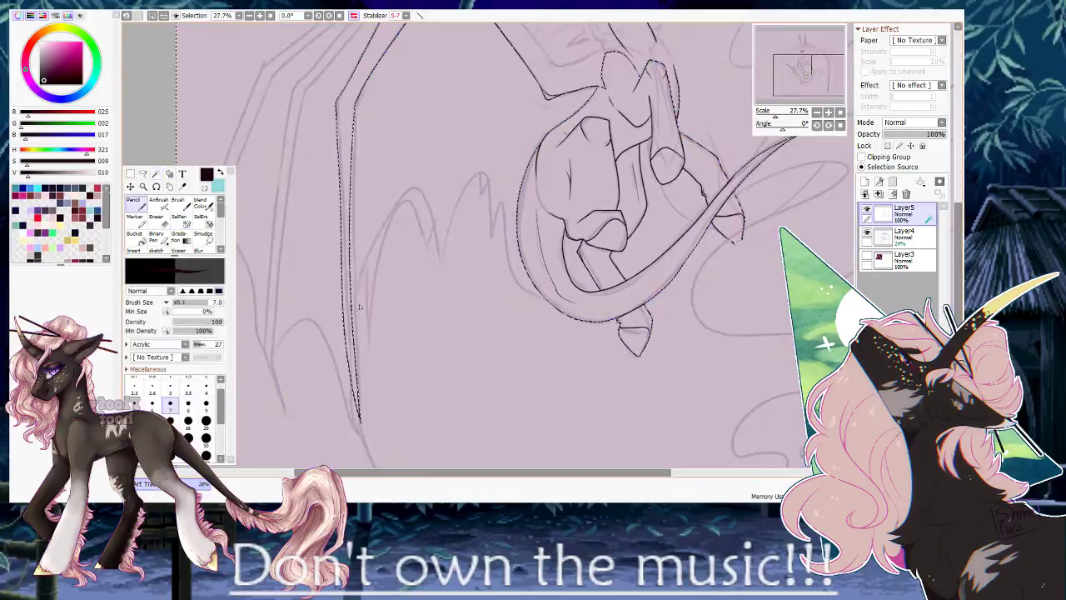
pyautogui.moveTo(372, 291); pyautogui.dragTo(428, 207)
pyautogui.moveTo(443, 249)
pyautogui.mouseDown()
pyautogui.moveTo(488, 177)
pyautogui.moveTo(492, 236)
pyautogui.mouseUp()
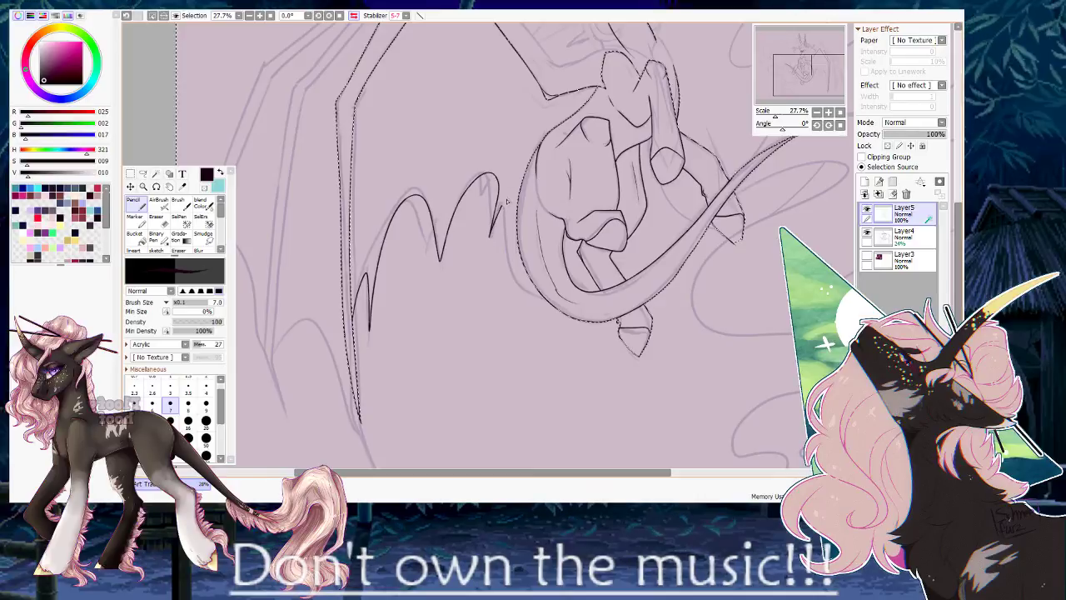
pyautogui.moveTo(560, 307); pyautogui.dragTo(563, 308)
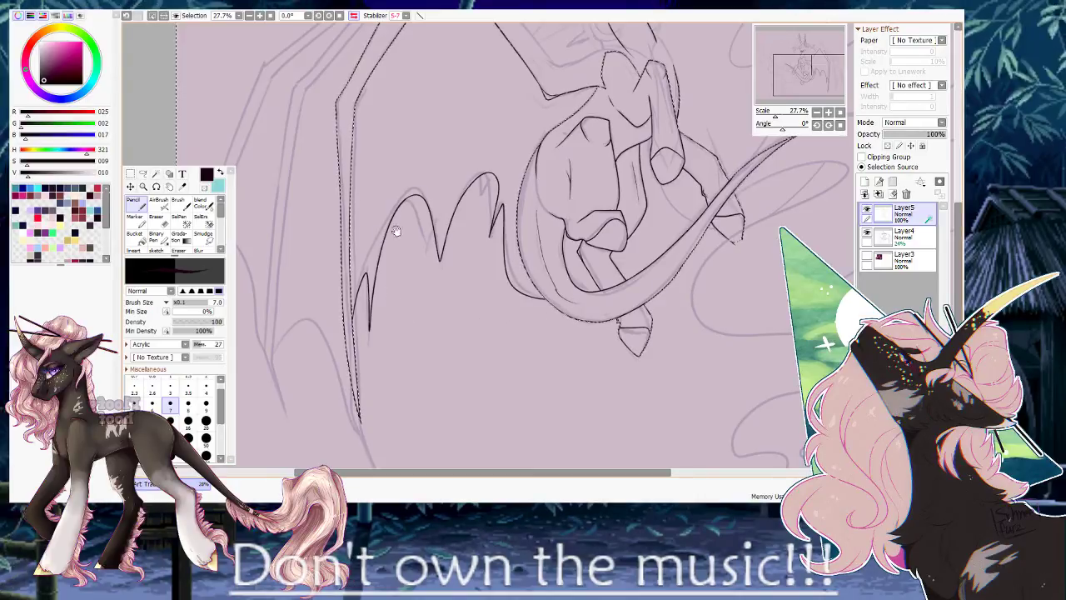
pyautogui.moveTo(391, 233); pyautogui.dragTo(476, 274)
pyautogui.hotkey('ctrl', 'd')
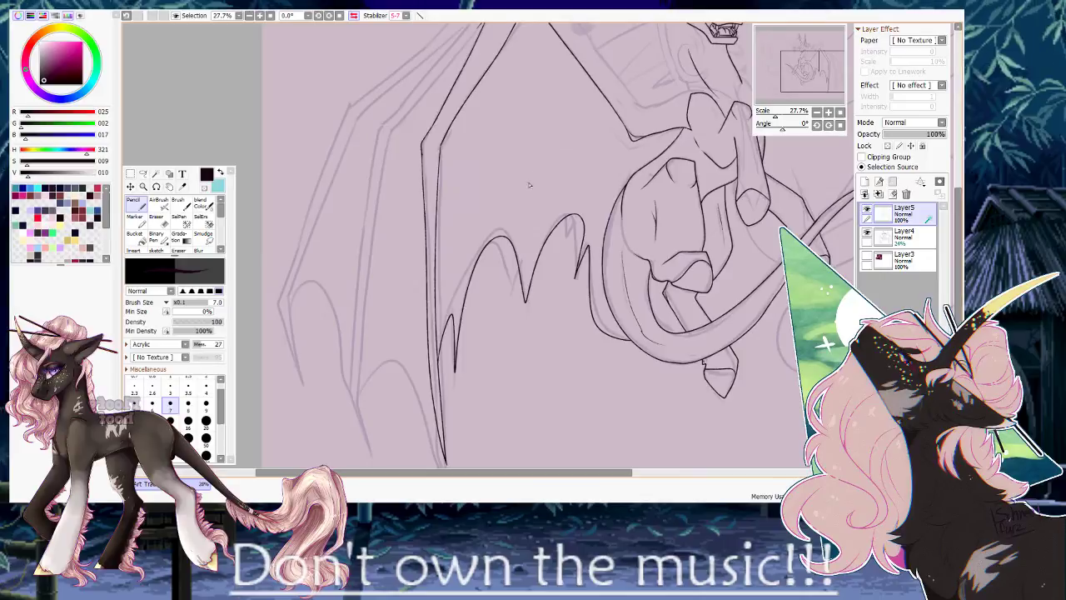
# Ink thin, broken crease lines on the membrane just below the wing arm and around its bend, comparing against the sketch.
pyautogui.hotkey('ctrl', 'z')
pyautogui.moveTo(581, 104); pyautogui.dragTo(512, 194)
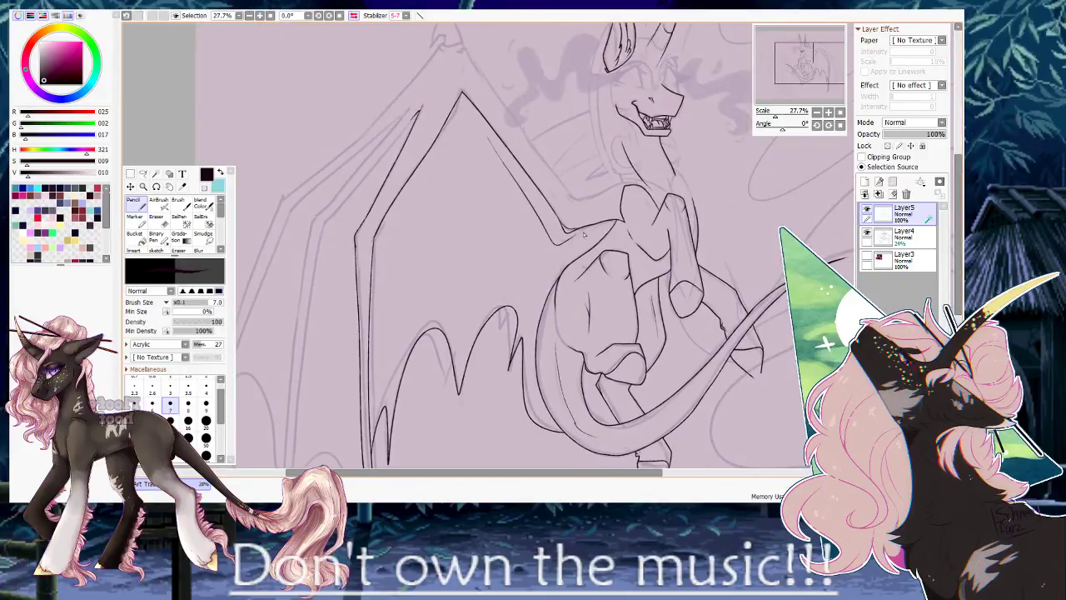
pyautogui.hotkey('ctrl', 'z')
pyautogui.press('h')
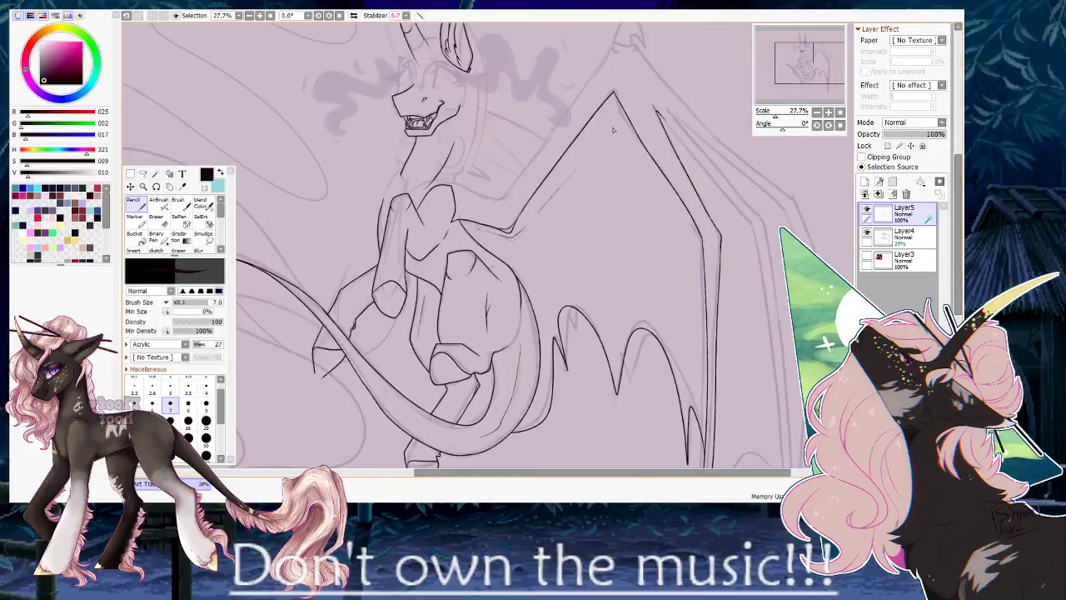
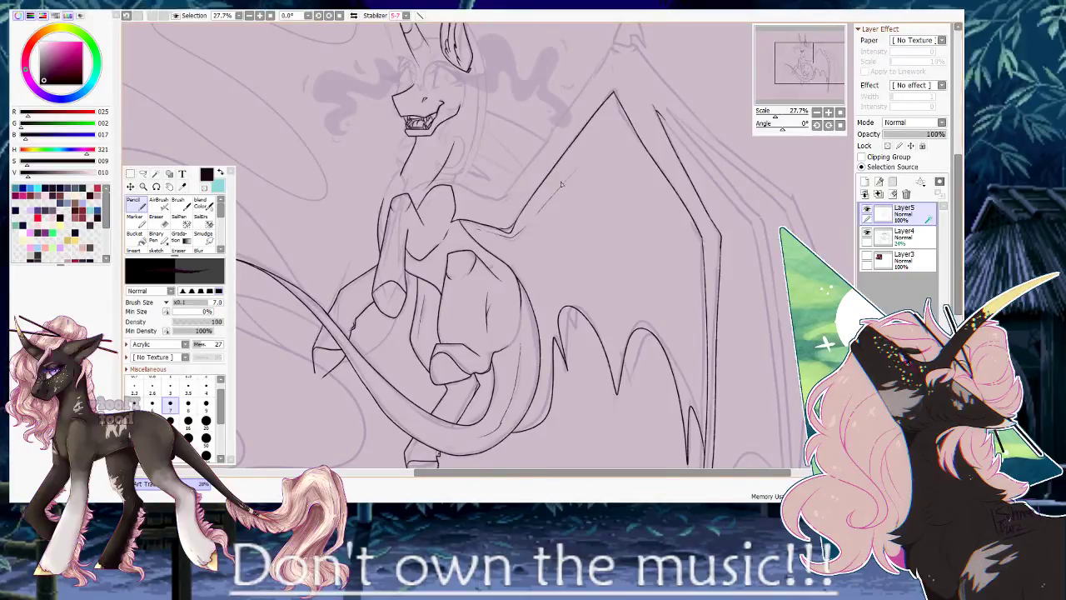
pyautogui.moveTo(555, 164)
pyautogui.mouseDown()
pyautogui.moveTo(561, 174)
pyautogui.moveTo(547, 198)
pyautogui.mouseUp()
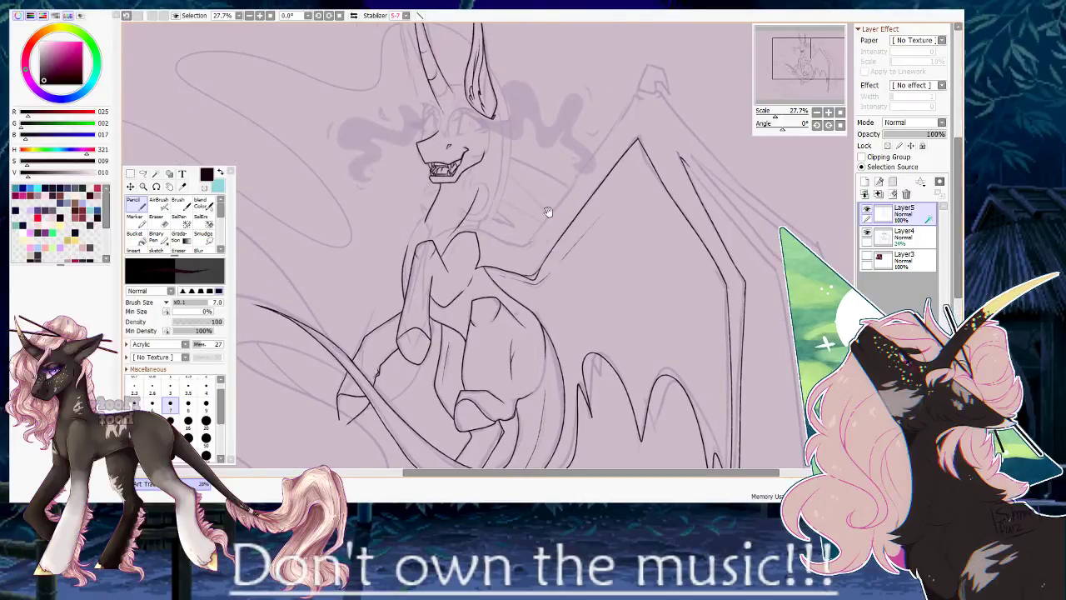
pyautogui.click(868, 212)
pyautogui.click(867, 213)
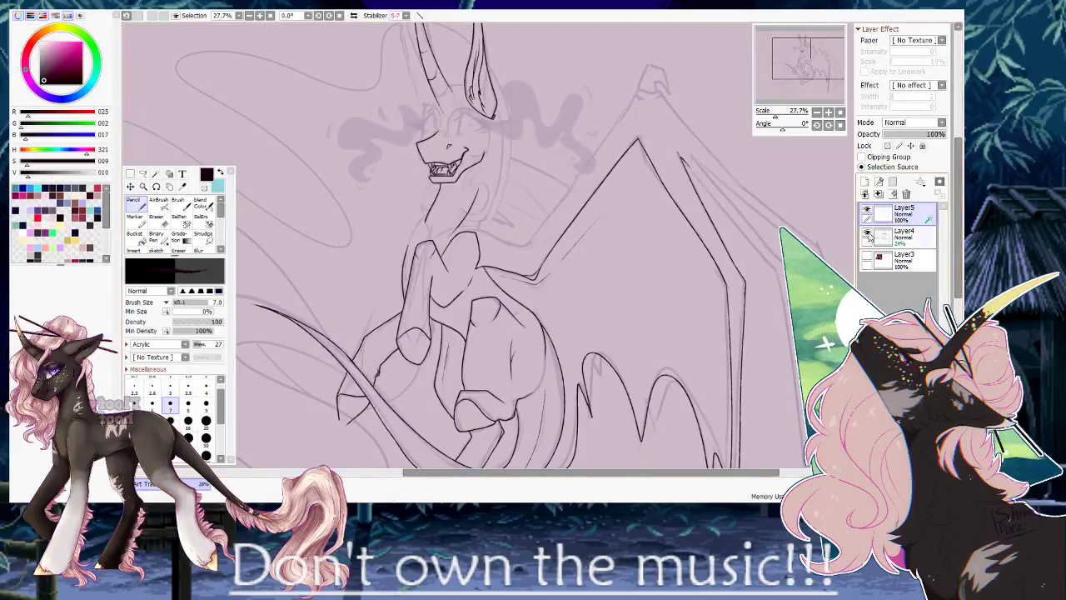
pyautogui.click(868, 235)
pyautogui.click(868, 237)
# Trim the overshooting line ends at the wing's wrist corner and at the top of the first wing finger using transparent colour.
pyautogui.press('h')
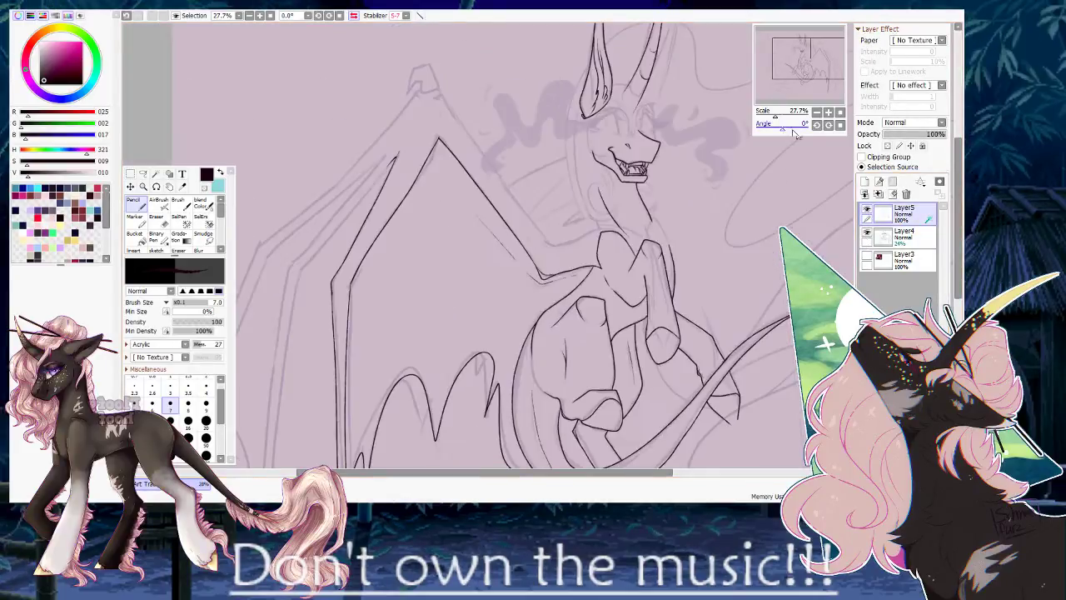
pyautogui.click(785, 116)
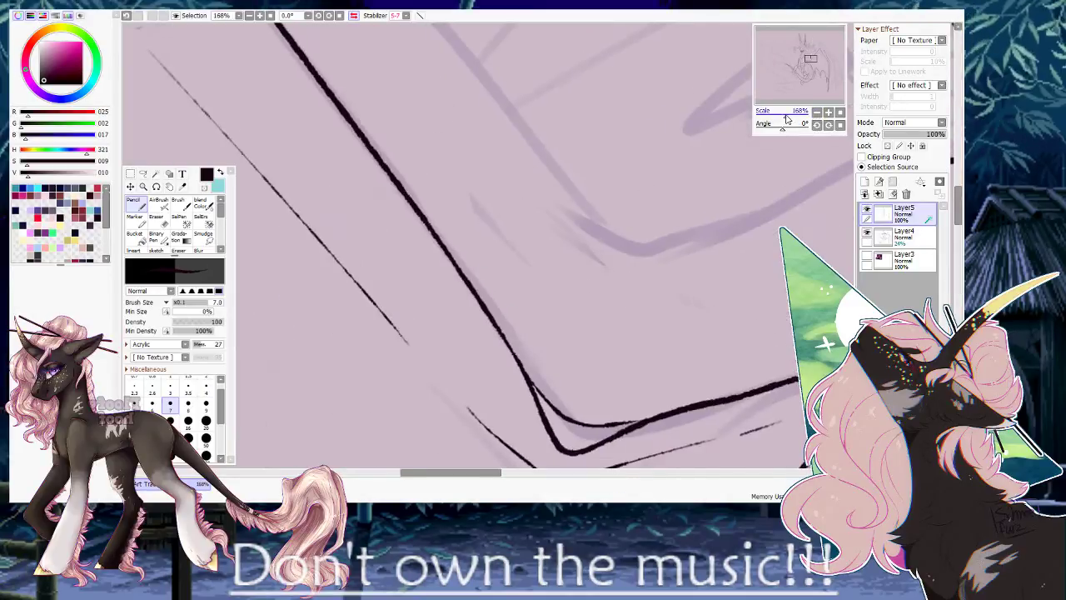
pyautogui.moveTo(597, 119); pyautogui.dragTo(803, 358)
pyautogui.moveTo(475, 46)
pyautogui.mouseDown()
pyautogui.moveTo(625, 202)
pyautogui.moveTo(709, 356)
pyautogui.mouseUp()
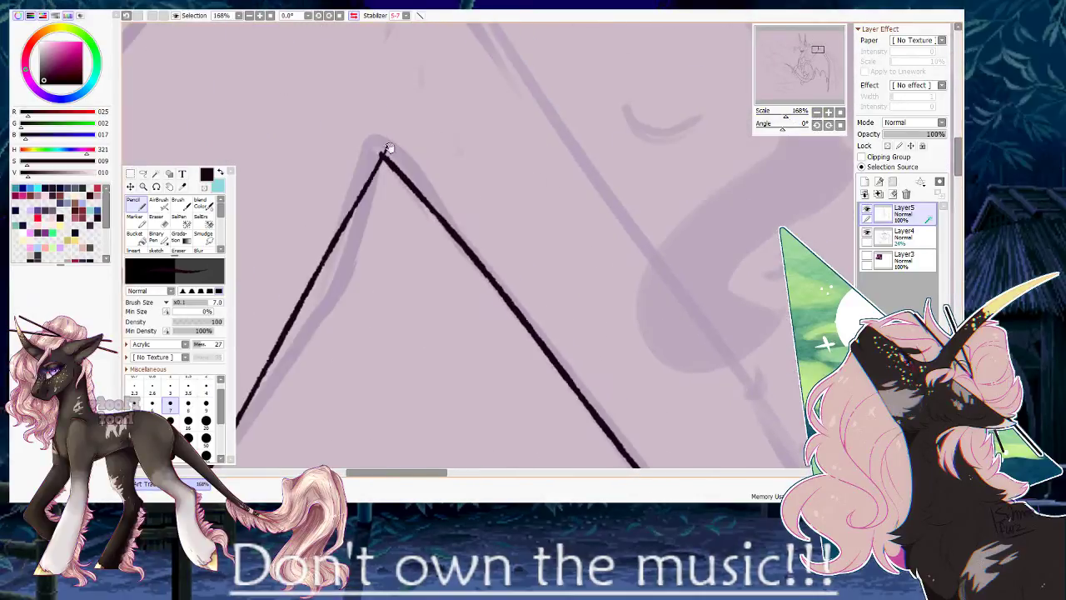
pyautogui.click(206, 186)
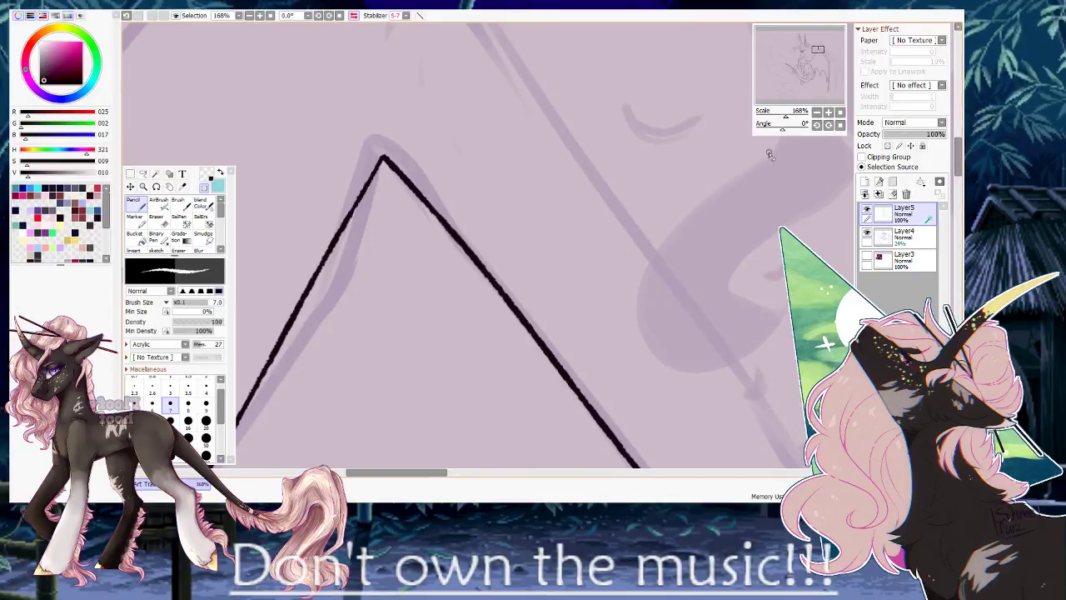
pyautogui.moveTo(239, 201); pyautogui.dragTo(524, 149)
pyautogui.moveTo(413, 212); pyautogui.dragTo(415, 223)
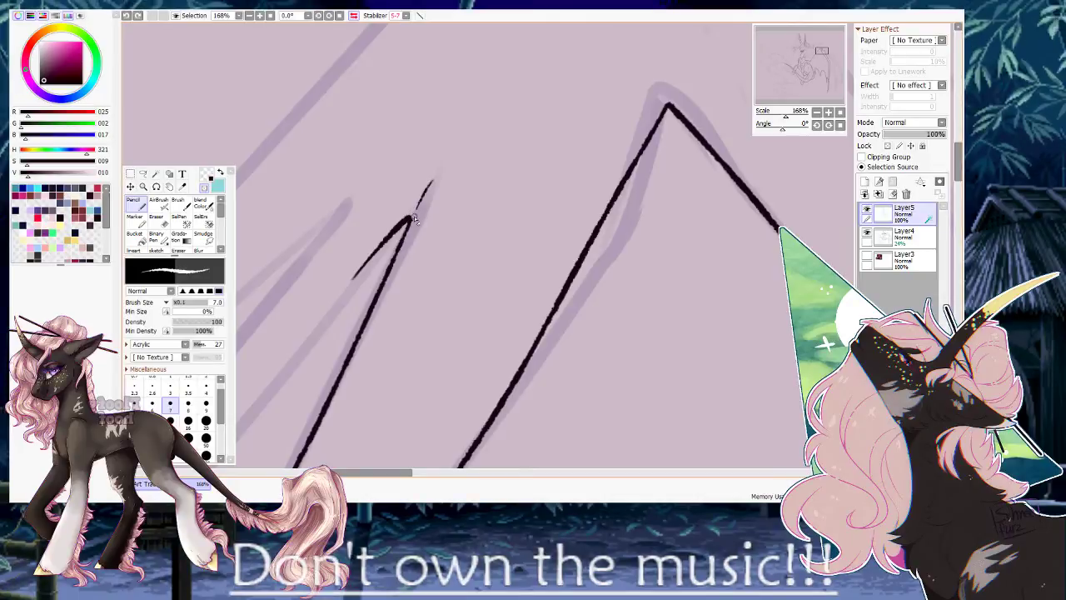
pyautogui.scroll(-5, 676, 141)
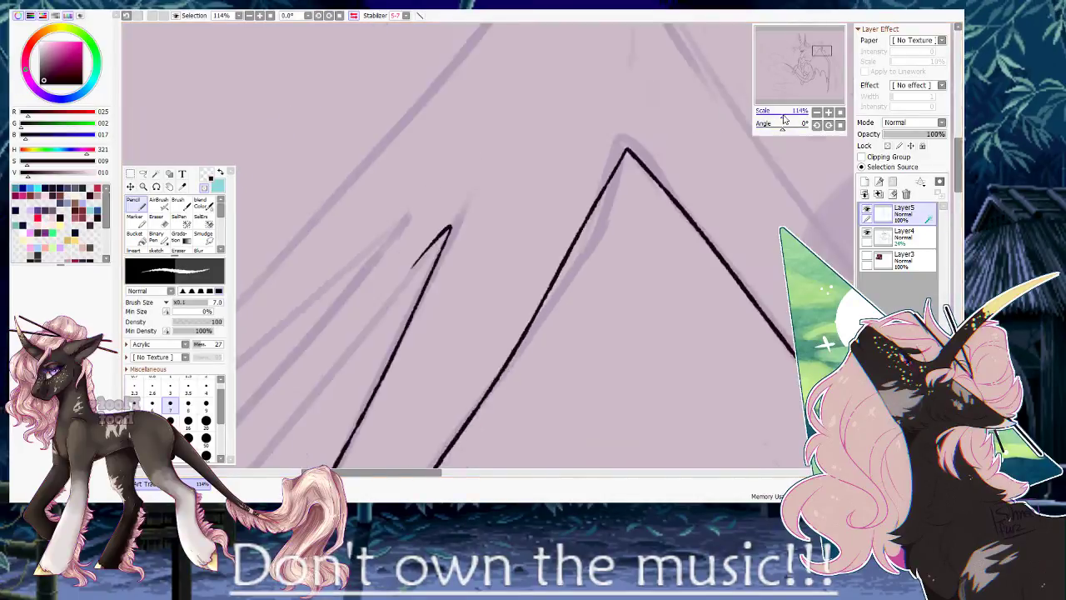
pyautogui.moveTo(620, 194); pyautogui.dragTo(492, 137)
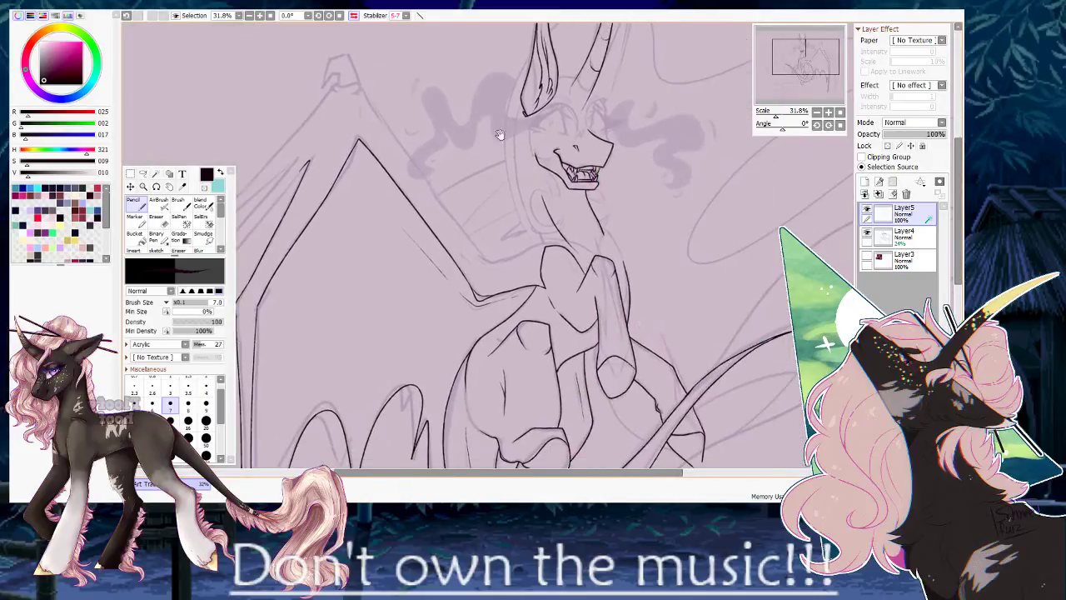
# Ink the upper edge of the wing's upper arm from the shoulder to the elbow bend, following the sketch.
pyautogui.press('h')
pyautogui.click(780, 113)
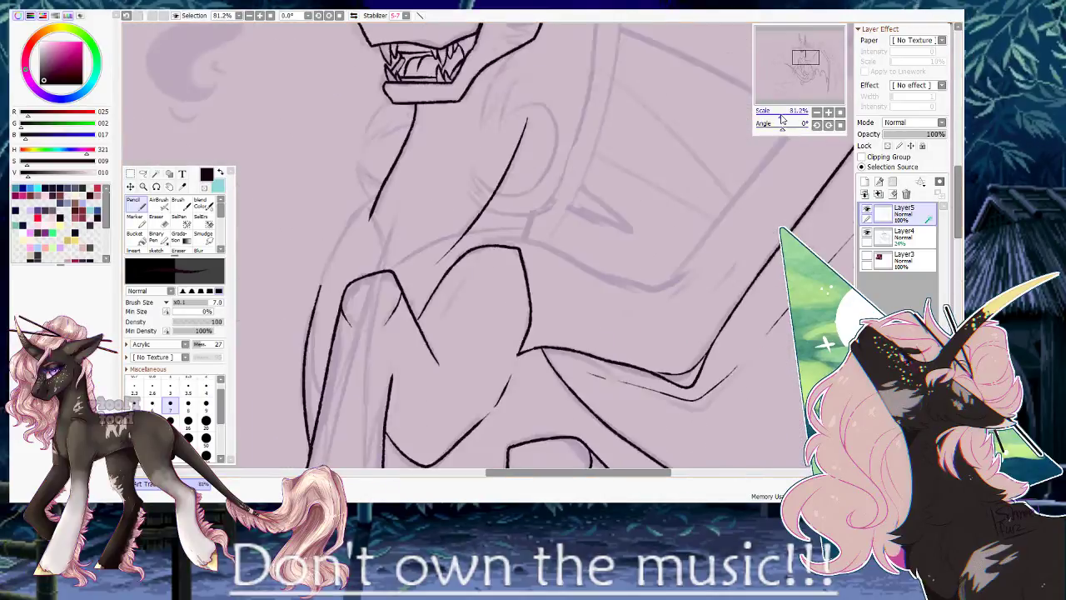
pyautogui.press('h')
pyautogui.moveTo(597, 246)
pyautogui.mouseDown()
pyautogui.moveTo(552, 239)
pyautogui.moveTo(417, 289)
pyautogui.moveTo(397, 273)
pyautogui.mouseUp()
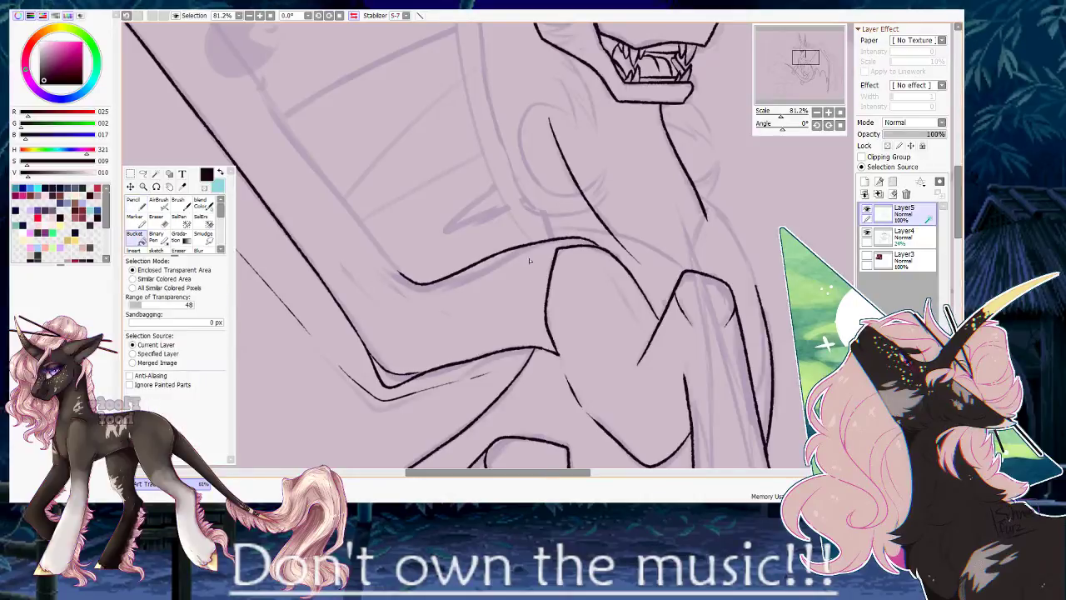
pyautogui.press('h')
pyautogui.moveTo(464, 259)
pyautogui.mouseDown()
pyautogui.moveTo(502, 238)
pyautogui.moveTo(674, 287)
pyautogui.mouseUp()
# Ink the upper edge of the wing's forearm as a long line between the elbow bend and the wrist.
pyautogui.moveTo(782, 130); pyautogui.dragTo(760, 129)
pyautogui.moveTo(410, 143); pyautogui.dragTo(739, 47)
pyautogui.moveTo(783, 114); pyautogui.dragTo(779, 113)
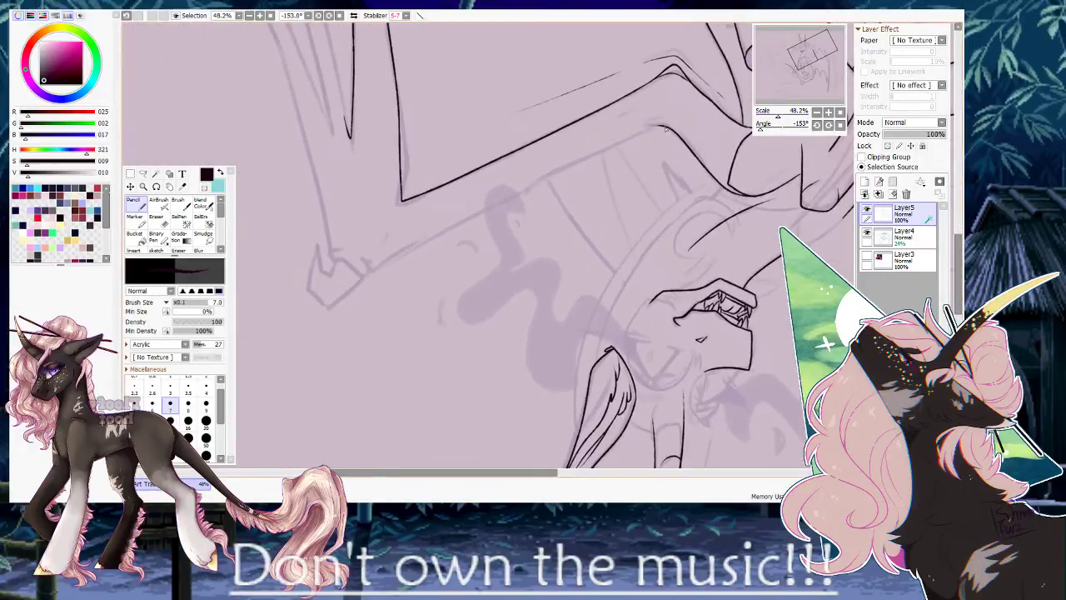
pyautogui.moveTo(370, 276); pyautogui.dragTo(655, 129)
pyautogui.scroll(5, 664, 127)
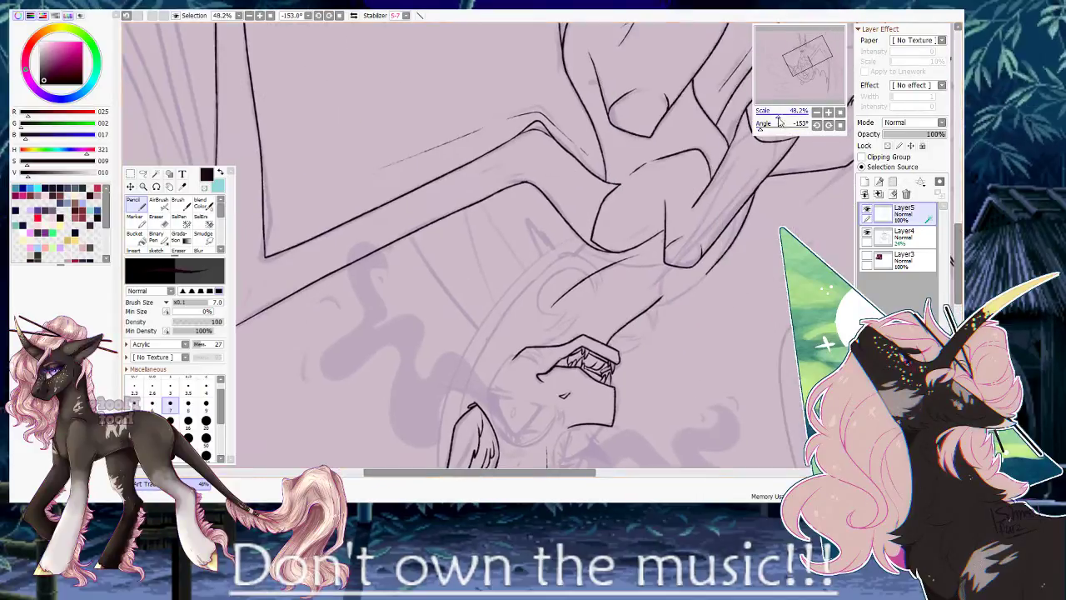
# Trim the overlapping line ends at the wing arm's elbow bend with transparent colour, leaving one smooth curve.
pyautogui.click(203, 189)
pyautogui.moveTo(550, 146); pyautogui.dragTo(515, 151)
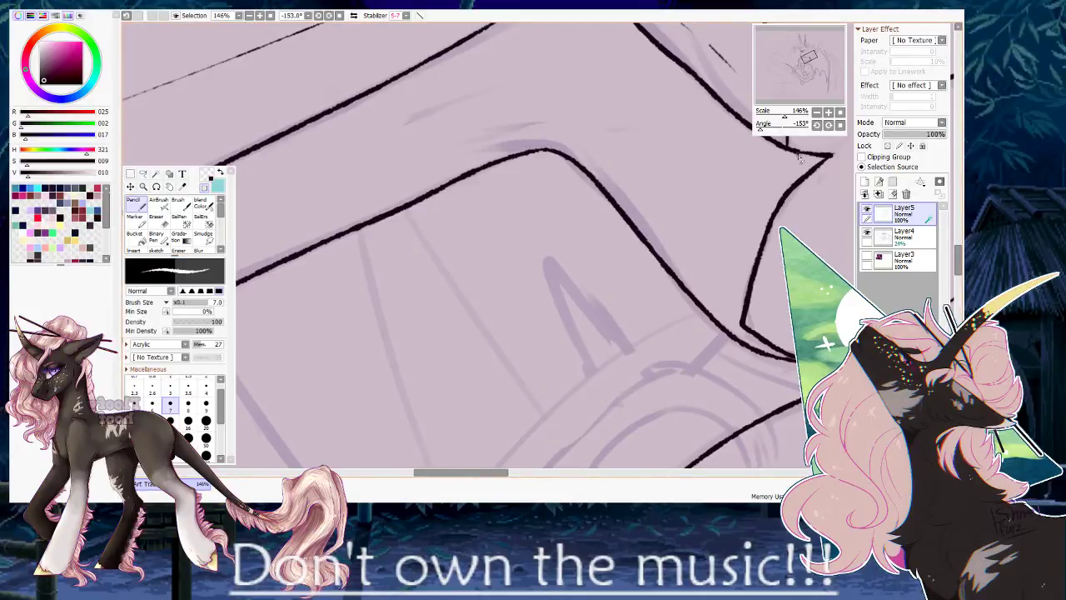
pyautogui.press('x')
pyautogui.press('x')
# Extend the forearm's upper line to the base of the wrist claw.
pyautogui.moveTo(785, 117); pyautogui.dragTo(777, 119)
pyautogui.moveTo(405, 262); pyautogui.dragTo(547, 162)
pyautogui.moveTo(475, 202); pyautogui.dragTo(502, 206)
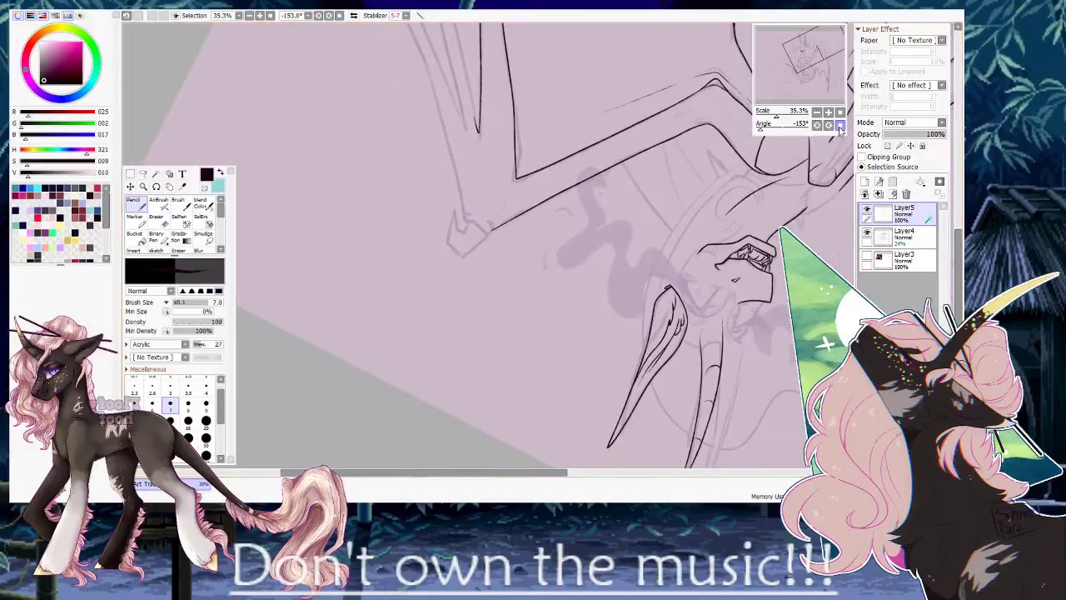
pyautogui.click(840, 125)
pyautogui.moveTo(714, 126); pyautogui.dragTo(624, 130)
# Ink the base of the wrist claw with a curved knuckle line on each side and a connecting curve between them.
pyautogui.scroll(5, 333, 220)
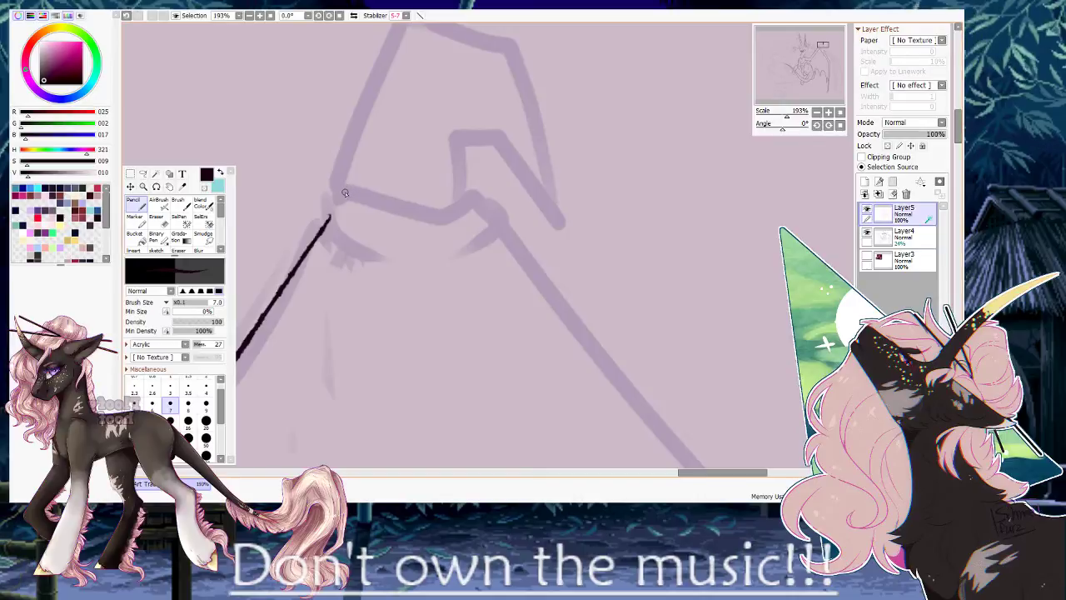
pyautogui.moveTo(324, 215); pyautogui.dragTo(363, 254)
pyautogui.moveTo(341, 187)
pyautogui.mouseDown()
pyautogui.moveTo(493, 198)
pyautogui.moveTo(502, 226)
pyautogui.moveTo(470, 249)
pyautogui.mouseUp()
pyautogui.click(210, 177)
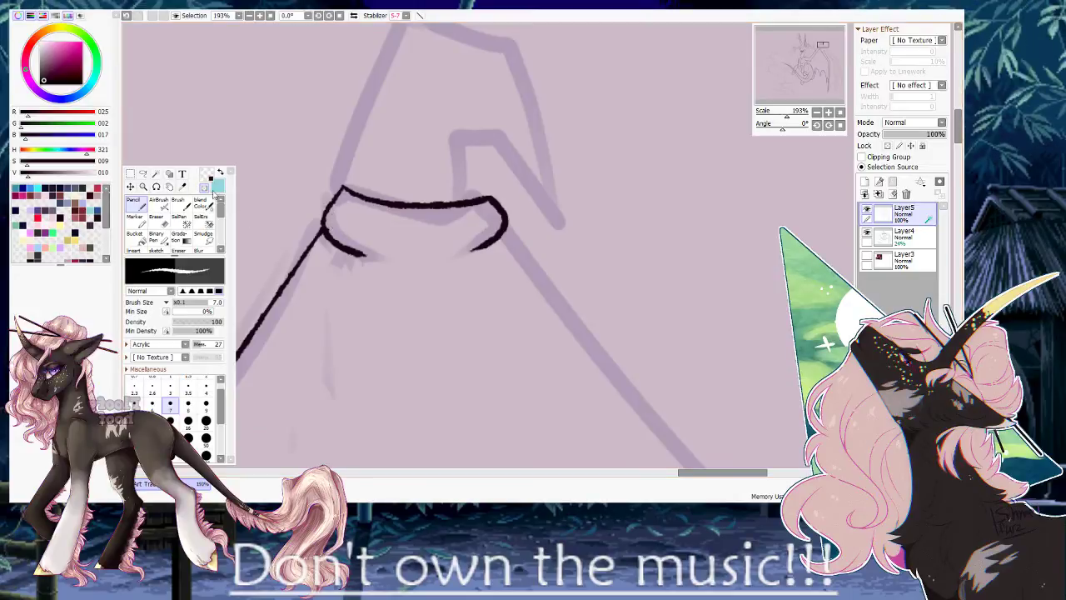
pyautogui.click(206, 174)
# Ink the hooked outline of the wrist claw inside the sketched shape and add a short crease line below its top edge.
pyautogui.moveTo(326, 180)
pyautogui.mouseDown()
pyautogui.moveTo(286, 255)
pyautogui.moveTo(348, 192)
pyautogui.moveTo(400, 162)
pyautogui.moveTo(460, 187)
pyautogui.moveTo(496, 313)
pyautogui.moveTo(459, 220)
pyautogui.mouseUp()
pyautogui.hotkey('ctrl', 'z')
pyautogui.moveTo(494, 303)
pyautogui.mouseDown()
pyautogui.moveTo(451, 218)
pyautogui.moveTo(424, 229)
pyautogui.moveTo(451, 280)
pyautogui.mouseUp()
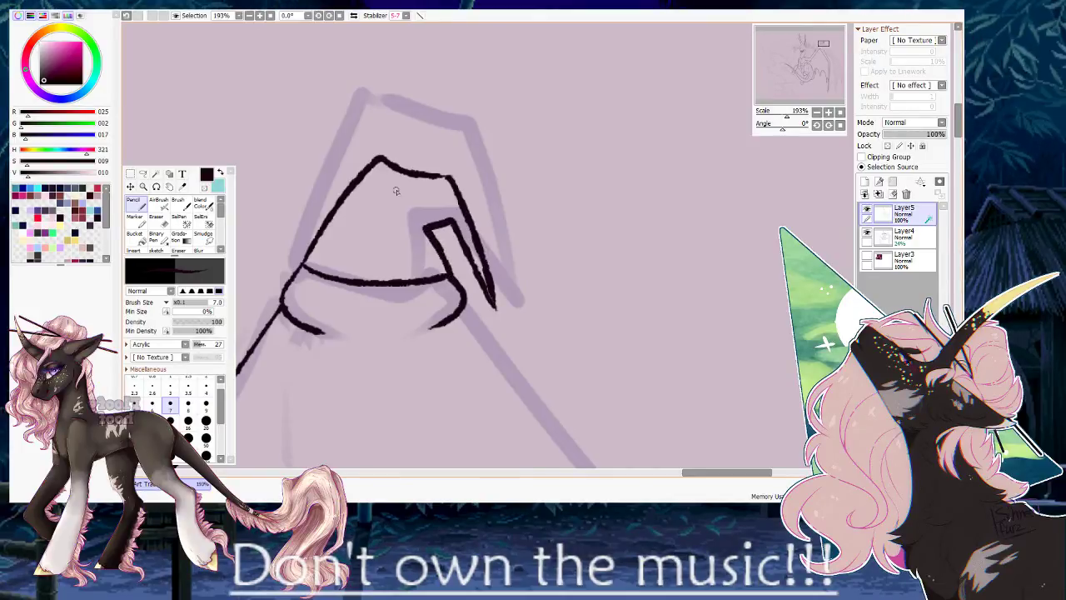
pyautogui.hotkey('ctrl', 'z')
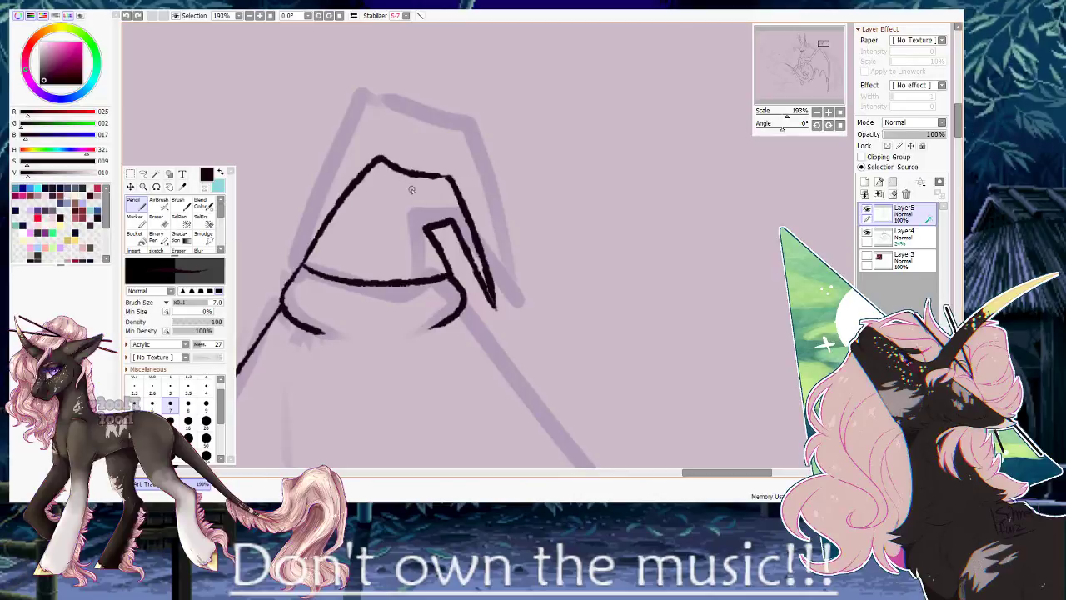
pyautogui.moveTo(394, 182); pyautogui.dragTo(447, 197)
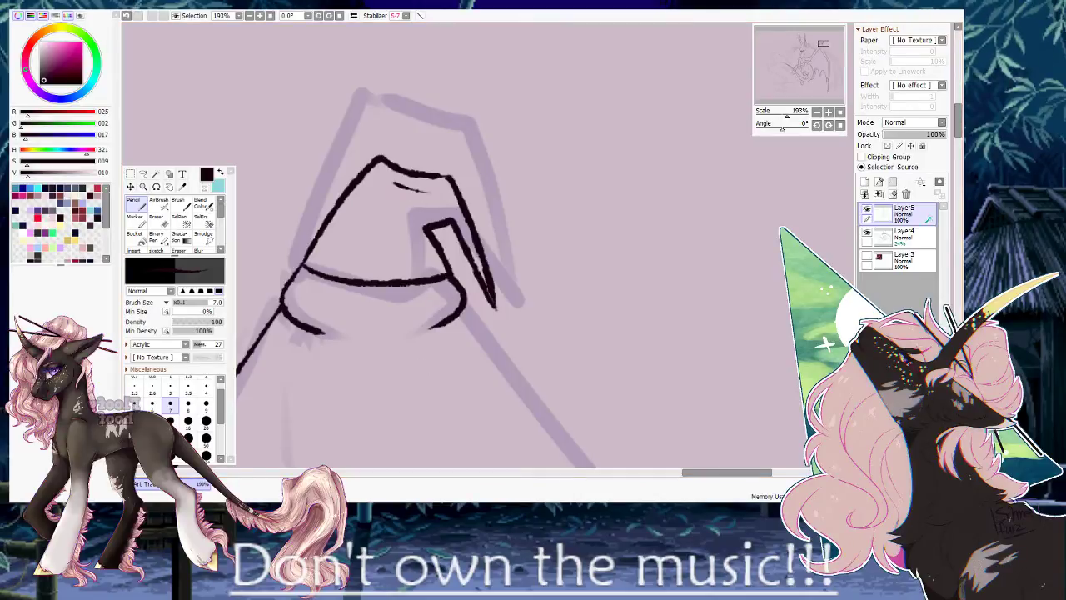
pyautogui.moveTo(786, 116); pyautogui.dragTo(640, 133)
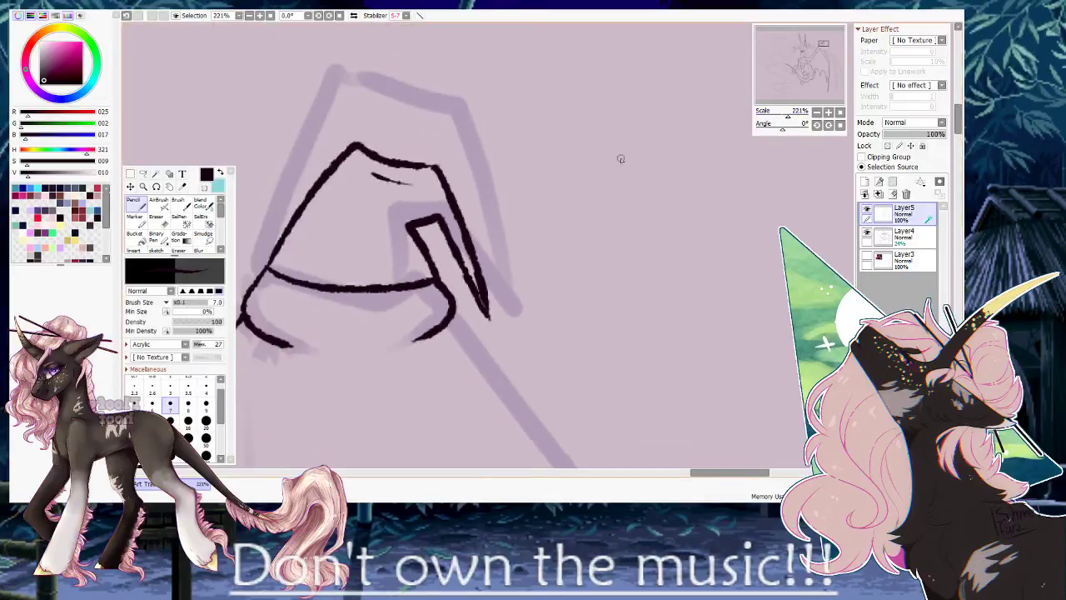
# Ink the wing's leading edge from the wrist claw to the outermost finger's joint and continue it along the lower finger.
pyautogui.moveTo(782, 127)
pyautogui.mouseDown()
pyautogui.moveTo(771, 129)
pyautogui.moveTo(777, 119)
pyautogui.mouseUp()
pyautogui.moveTo(591, 216); pyautogui.dragTo(320, 236)
pyautogui.moveTo(277, 288)
pyautogui.mouseDown()
pyautogui.moveTo(541, 117)
pyautogui.moveTo(600, 55)
pyautogui.mouseUp()
pyautogui.hotkey('ctrl', 'z')
pyautogui.moveTo(332, 259)
pyautogui.mouseDown()
pyautogui.moveTo(505, 142)
pyautogui.moveTo(602, 55)
pyautogui.mouseUp()
pyautogui.moveTo(668, 89)
pyautogui.mouseDown()
pyautogui.moveTo(395, 208)
pyautogui.moveTo(339, 217)
pyautogui.mouseUp()
pyautogui.moveTo(304, 174)
pyautogui.mouseDown()
pyautogui.moveTo(655, 121)
pyautogui.moveTo(799, 195)
pyautogui.mouseUp()
# Ink the outermost finger's inner edge from the wrist past the joint to the tip, redoing strokes that miss the sketch.
pyautogui.moveTo(331, 204); pyautogui.dragTo(493, 149)
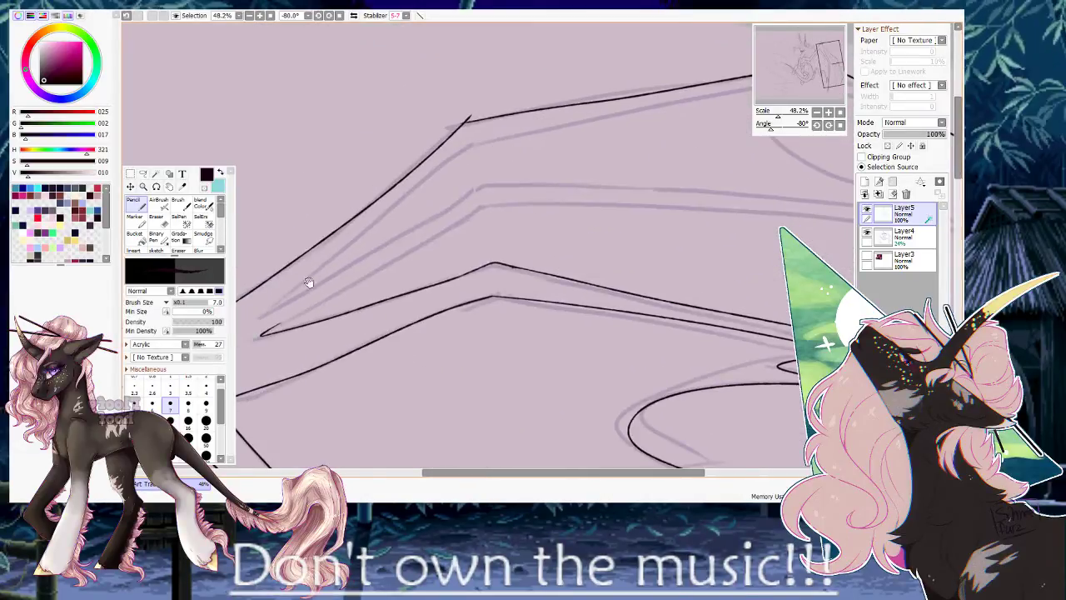
pyautogui.moveTo(263, 315); pyautogui.dragTo(469, 118)
pyautogui.hotkey('ctrl', 'z')
pyautogui.moveTo(373, 219); pyautogui.dragTo(481, 138)
pyautogui.hotkey('ctrl', 'z')
pyautogui.moveTo(260, 317); pyautogui.dragTo(428, 172)
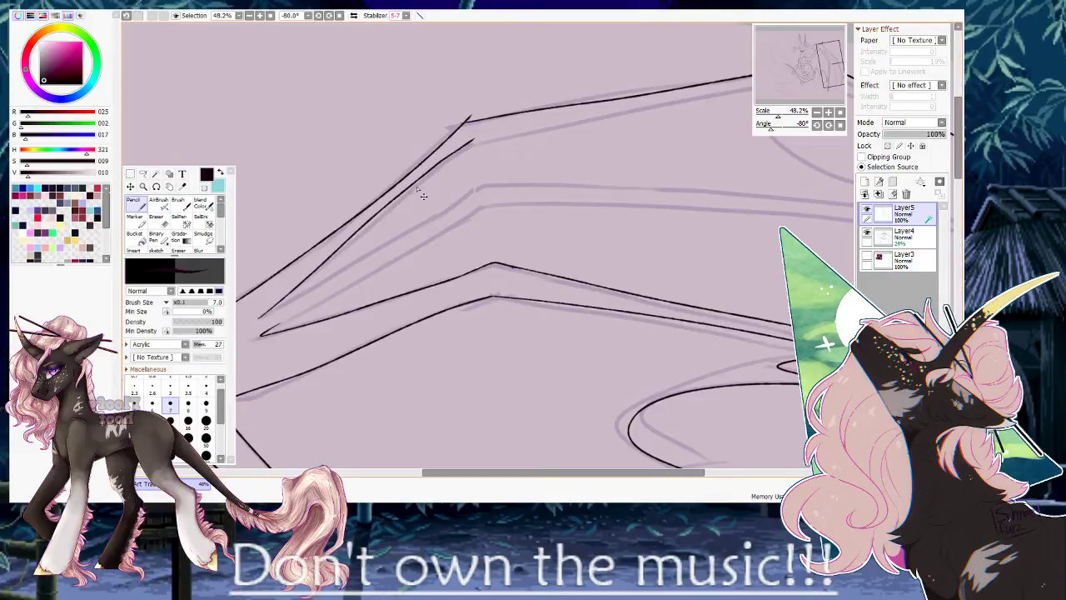
pyautogui.hotkey('ctrl', 'z')
pyautogui.moveTo(473, 140)
pyautogui.mouseDown()
pyautogui.moveTo(258, 324)
pyautogui.moveTo(462, 148)
pyautogui.moveTo(316, 230)
pyautogui.moveTo(390, 162)
pyautogui.moveTo(365, 170)
pyautogui.mouseUp()
pyautogui.hotkey('ctrl', 'z')
pyautogui.moveTo(290, 165)
pyautogui.mouseDown()
pyautogui.moveTo(630, 106)
pyautogui.moveTo(770, 158)
pyautogui.mouseUp()
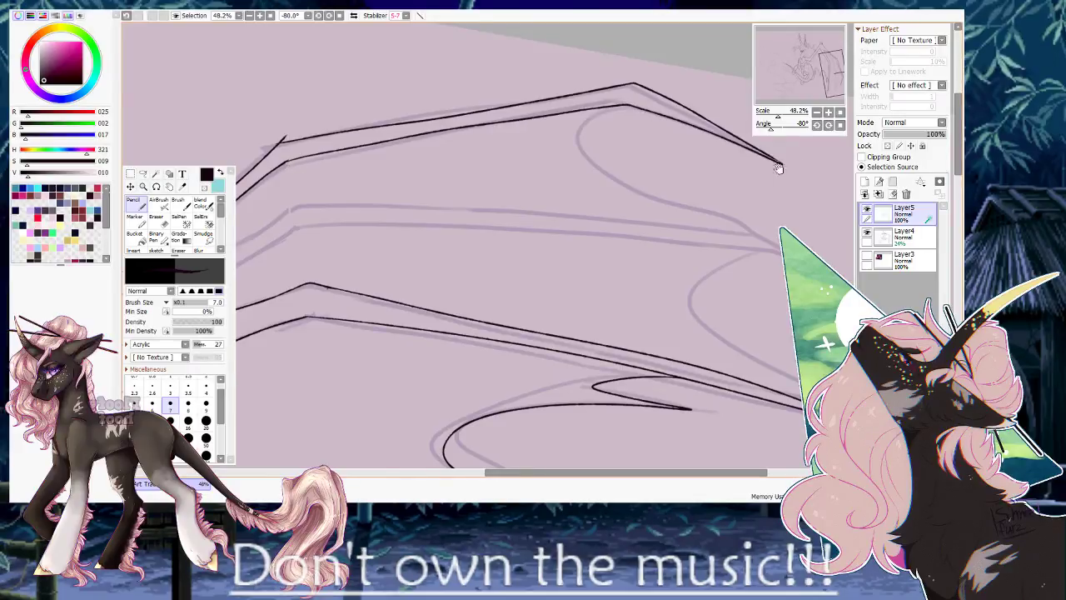
# Extend the outermost finger's tip into a thin, tapered point where its two edges meet.
pyautogui.scroll(5, 553, 88)
pyautogui.moveTo(554, 89); pyautogui.dragTo(438, 324)
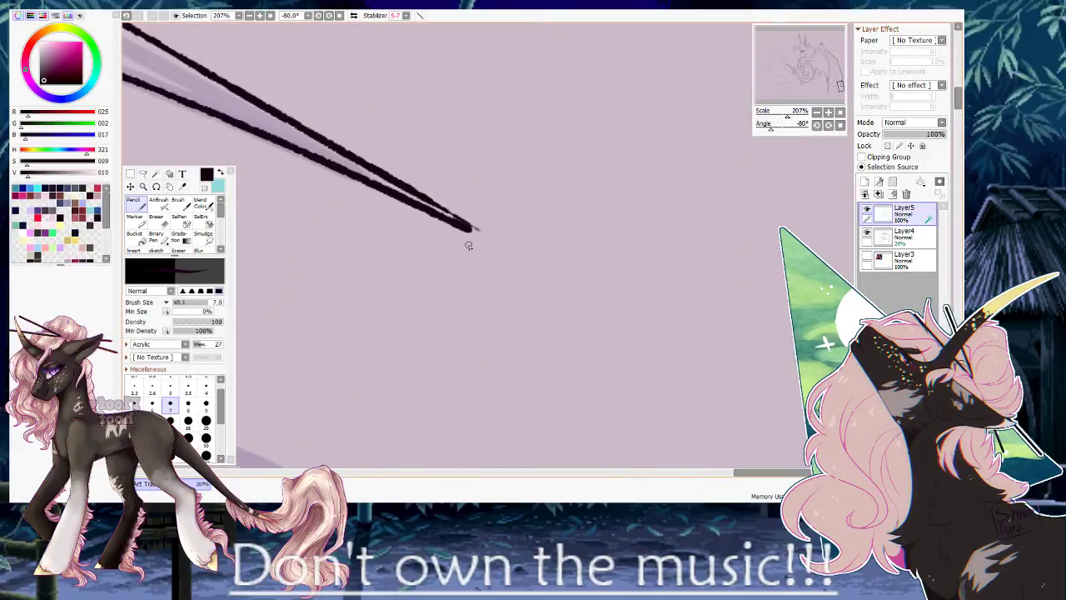
pyautogui.press('h')
pyautogui.moveTo(630, 199)
pyautogui.mouseDown()
pyautogui.moveTo(516, 206)
pyautogui.moveTo(421, 280)
pyautogui.mouseUp()
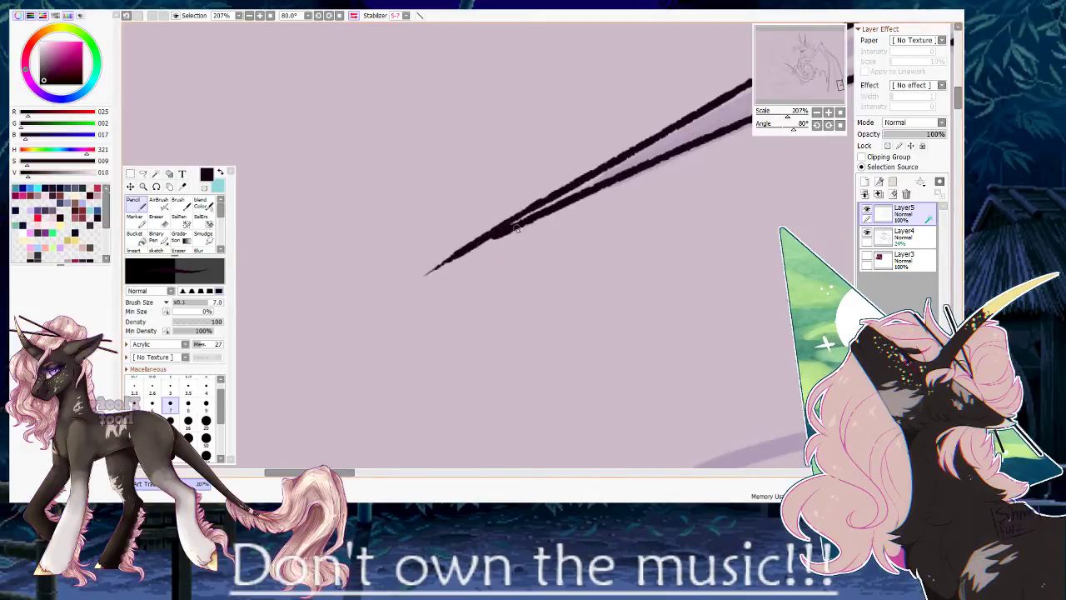
pyautogui.hotkey('ctrl', 'z')
pyautogui.moveTo(527, 207); pyautogui.dragTo(401, 285)
pyautogui.moveTo(490, 235); pyautogui.dragTo(421, 278)
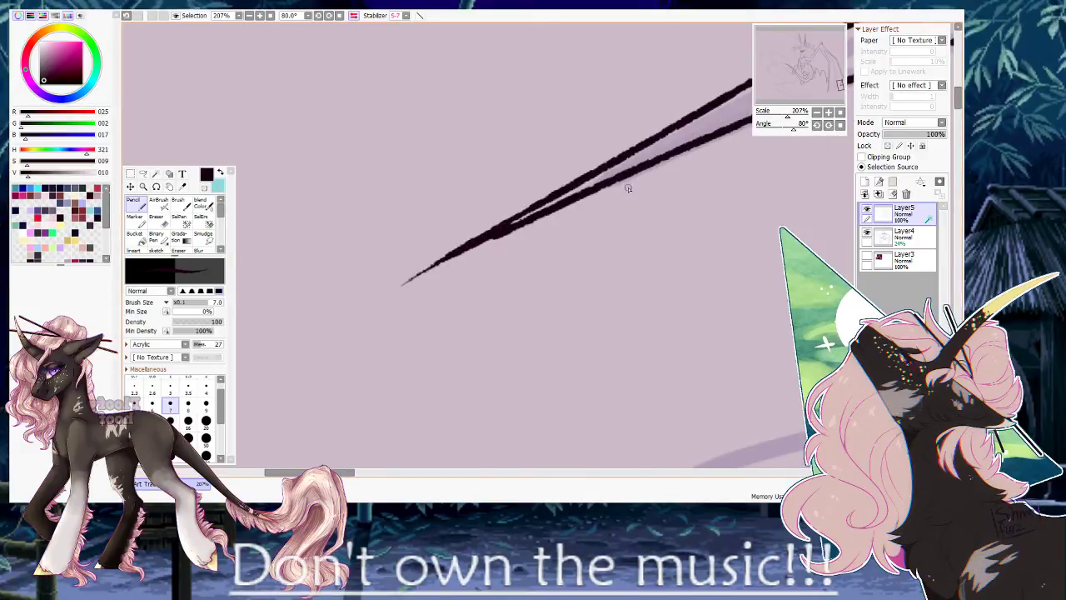
pyautogui.moveTo(787, 114); pyautogui.dragTo(777, 115)
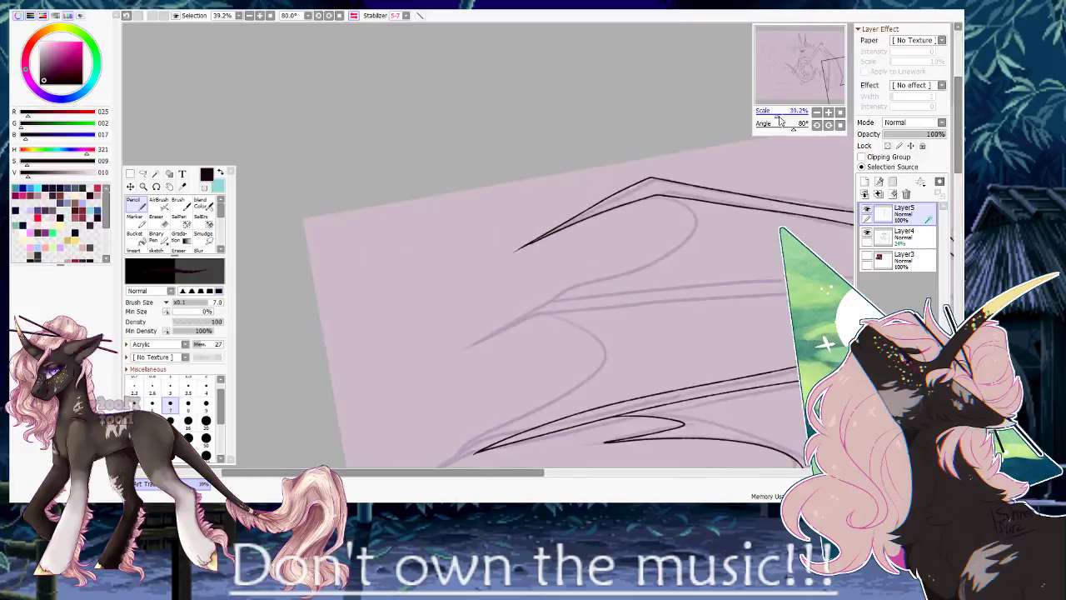
# Ink both edges of the middle wing finger's upper segment from the wrist to its joint.
pyautogui.moveTo(748, 224); pyautogui.dragTo(543, 177)
pyautogui.moveTo(501, 304); pyautogui.dragTo(582, 194)
pyautogui.moveTo(420, 252); pyautogui.dragTo(483, 209)
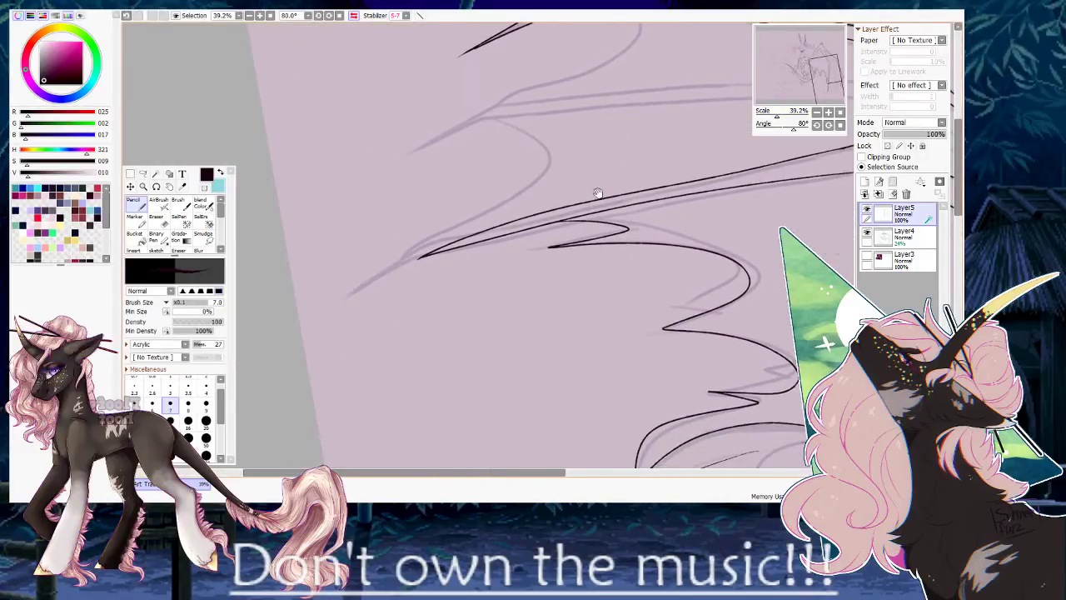
pyautogui.click(829, 125)
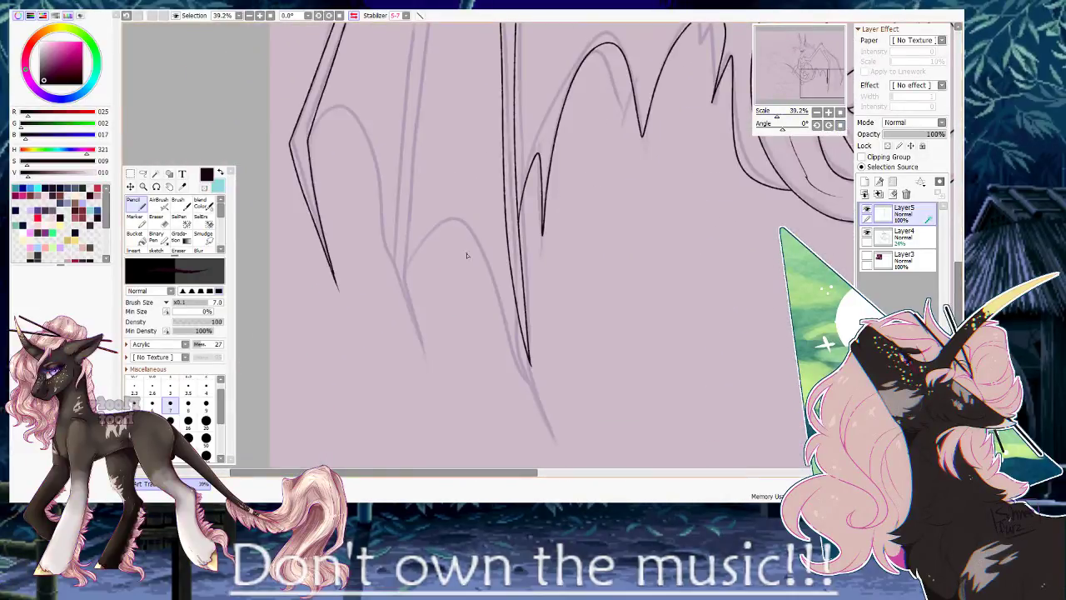
pyautogui.moveTo(358, 155); pyautogui.dragTo(348, 333)
pyautogui.moveTo(393, 146); pyautogui.dragTo(384, 271)
pyautogui.moveTo(447, 149); pyautogui.dragTo(427, 172)
pyautogui.moveTo(502, 94); pyautogui.dragTo(386, 234)
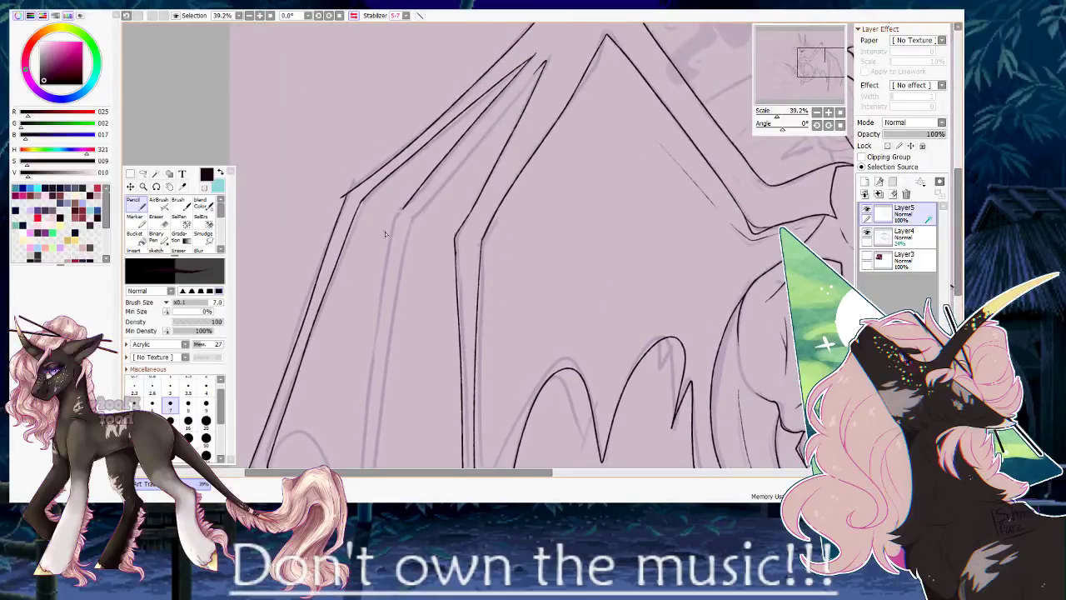
pyautogui.moveTo(492, 123); pyautogui.dragTo(421, 210)
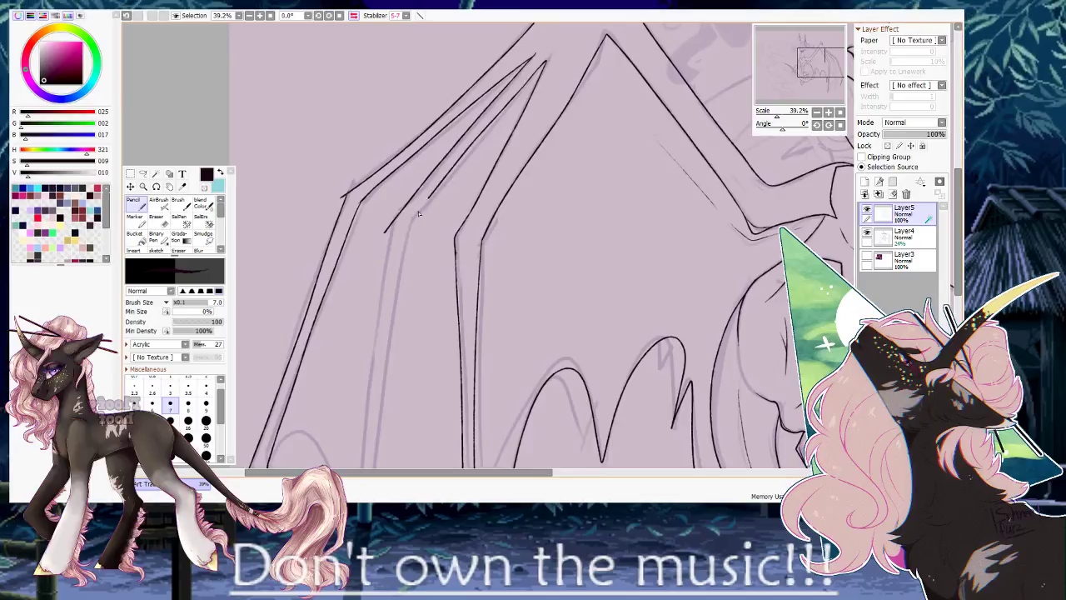
pyautogui.moveTo(388, 291)
pyautogui.mouseDown()
pyautogui.moveTo(408, 99)
pyautogui.moveTo(433, 46)
pyautogui.moveTo(392, 350)
pyautogui.mouseUp()
pyautogui.hotkey('ctrl', 'z')
# Ink the outer edge of the middle finger's lower segment from the joint to the pointed tip.
pyautogui.moveTo(782, 127); pyautogui.dragTo(792, 127)
pyautogui.moveTo(469, 175)
pyautogui.mouseDown()
pyautogui.moveTo(503, 129)
pyautogui.moveTo(557, 119)
pyautogui.mouseUp()
pyautogui.moveTo(744, 76); pyautogui.dragTo(720, 77)
pyautogui.moveTo(624, 99)
pyautogui.mouseDown()
pyautogui.moveTo(495, 122)
pyautogui.moveTo(274, 226)
pyautogui.mouseUp()
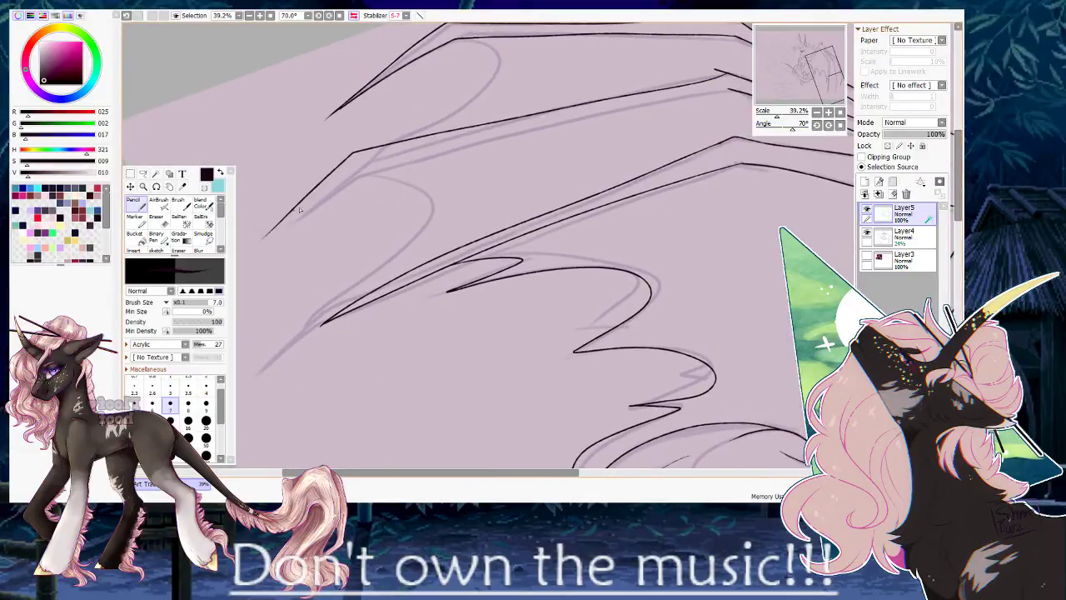
pyautogui.hotkey('ctrl', 'z')
pyautogui.moveTo(727, 77); pyautogui.dragTo(372, 157)
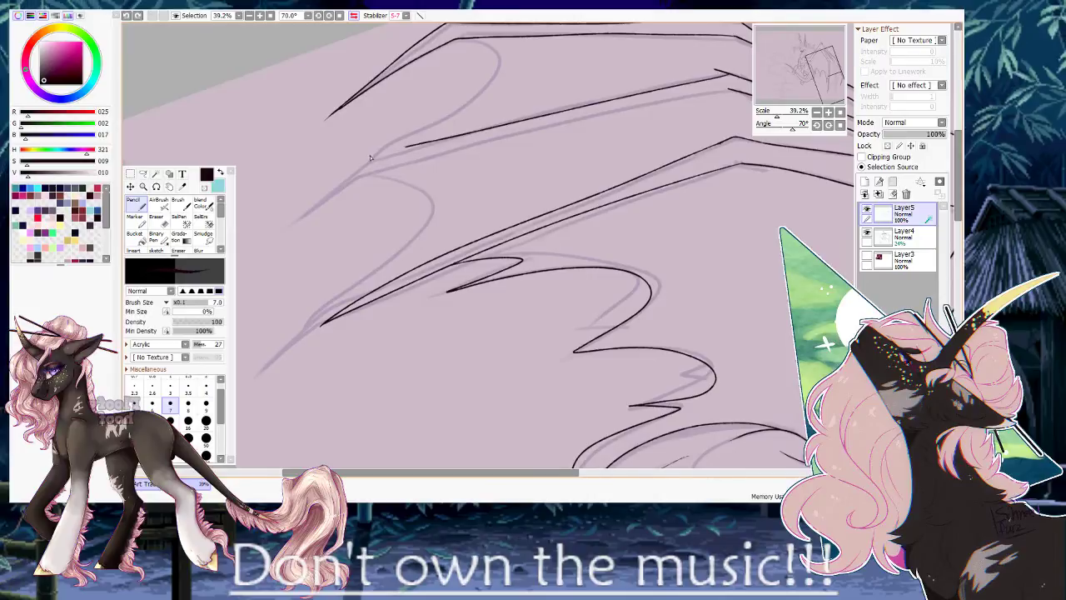
pyautogui.moveTo(317, 206); pyautogui.dragTo(288, 236)
# Ink the inner edge of the middle finger's lower segment so that it meets the outer edge at the tip.
pyautogui.moveTo(730, 92)
pyautogui.mouseDown()
pyautogui.moveTo(391, 171)
pyautogui.moveTo(338, 198)
pyautogui.moveTo(374, 176)
pyautogui.mouseUp()
pyautogui.hotkey('ctrl', 'z')
pyautogui.hotkey('ctrl', 'z')
pyautogui.moveTo(726, 90)
pyautogui.mouseDown()
pyautogui.moveTo(360, 181)
pyautogui.moveTo(274, 250)
pyautogui.mouseUp()
pyautogui.moveTo(333, 175); pyautogui.dragTo(529, 171)
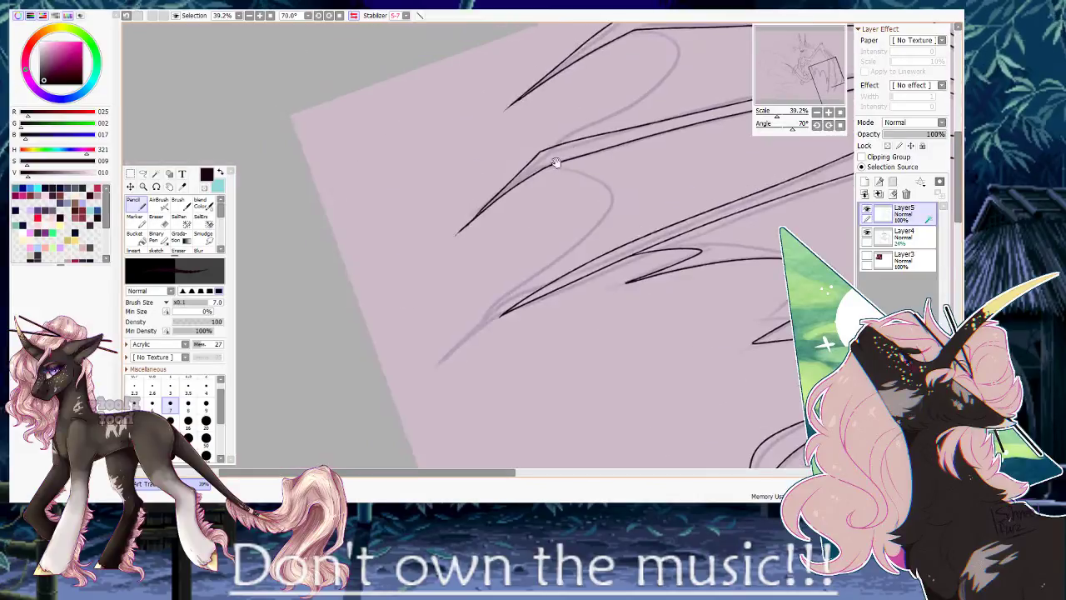
# Erase the crossing line ends at the middle finger's tip with transparent colour to form a clean point.
pyautogui.scroll(4, 528, 171)
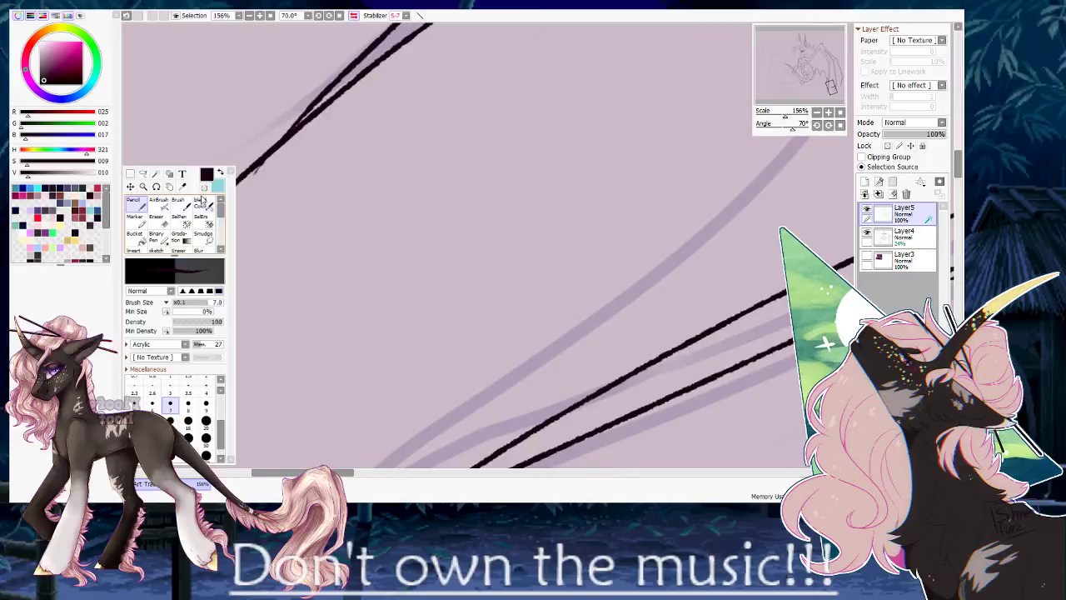
pyautogui.click(201, 203)
pyautogui.click(203, 190)
pyautogui.click(137, 205)
pyautogui.moveTo(304, 124); pyautogui.dragTo(356, 163)
pyautogui.moveTo(270, 242)
pyautogui.mouseDown()
pyautogui.moveTo(327, 167)
pyautogui.moveTo(262, 255)
pyautogui.mouseUp()
pyautogui.moveTo(311, 188); pyautogui.dragTo(244, 269)
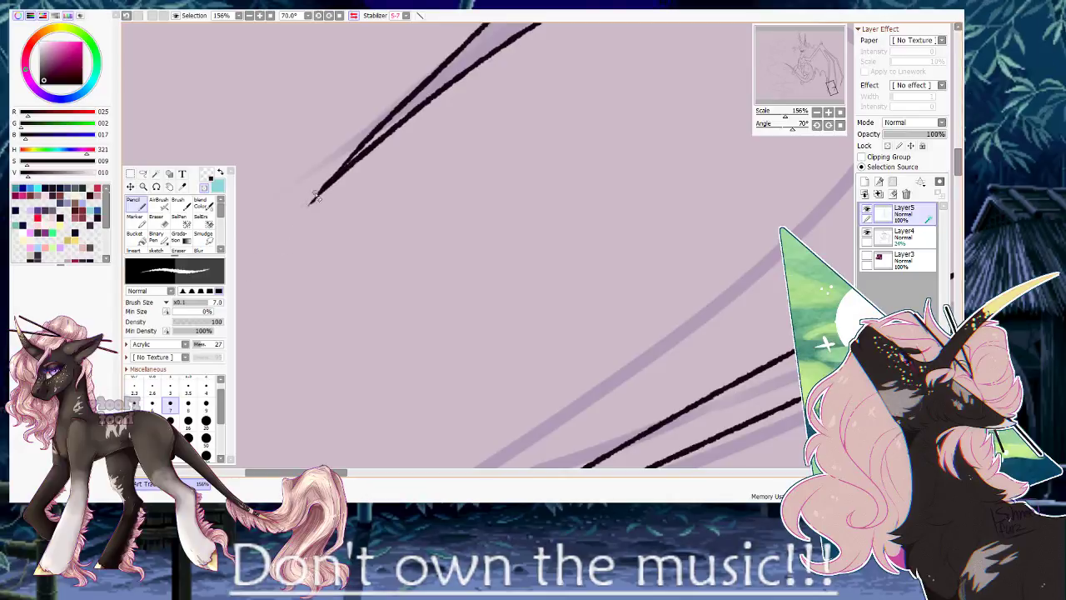
# Trim the overshooting line ends on both edges of the middle finger's joint using transparent colour.
pyautogui.moveTo(415, 334); pyautogui.dragTo(438, 267)
pyautogui.moveTo(456, 89)
pyautogui.mouseDown()
pyautogui.moveTo(445, 148)
pyautogui.moveTo(333, 233)
pyautogui.mouseUp()
pyautogui.moveTo(579, 104)
pyautogui.mouseDown()
pyautogui.moveTo(319, 245)
pyautogui.moveTo(250, 262)
pyautogui.mouseUp()
pyautogui.moveTo(733, 125)
pyautogui.mouseDown()
pyautogui.moveTo(480, 170)
pyautogui.moveTo(333, 135)
pyautogui.moveTo(381, 166)
pyautogui.moveTo(440, 147)
pyautogui.moveTo(502, 156)
pyautogui.mouseUp()
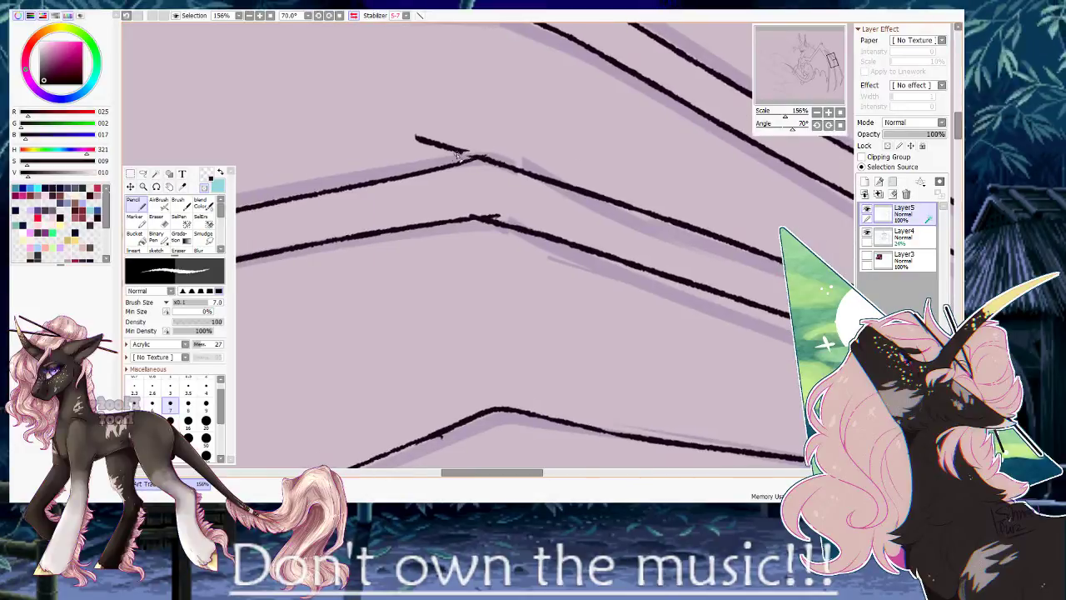
pyautogui.hotkey('ctrl', 'z')
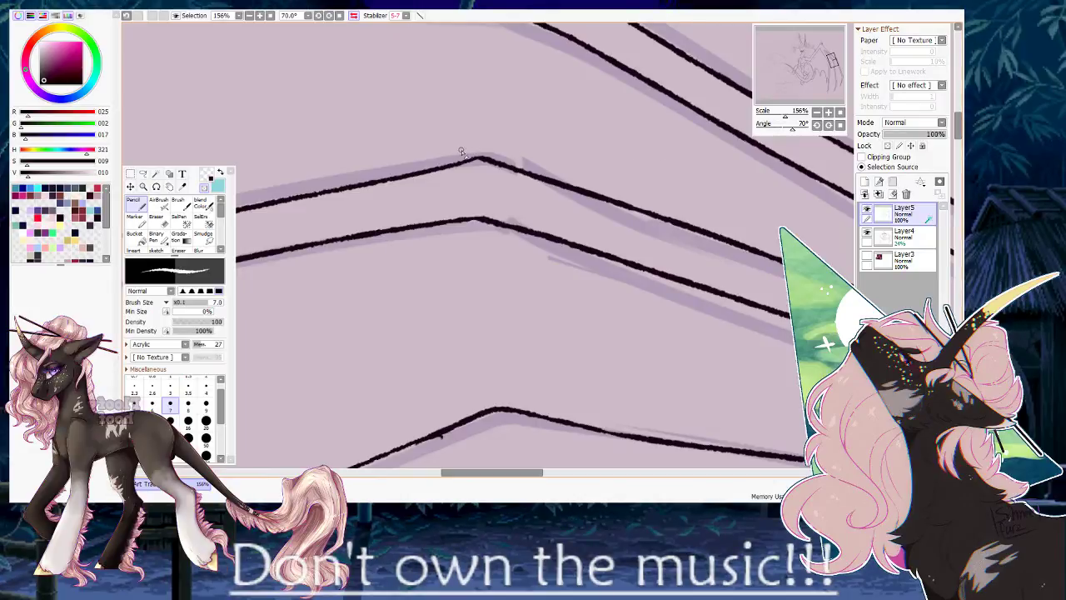
# Erase the overshooting strokes at the outermost finger's joint with transparent colour, leaving clean corners on both edges.
pyautogui.moveTo(816, 137); pyautogui.dragTo(543, 194)
pyautogui.moveTo(450, 150); pyautogui.dragTo(598, 269)
pyautogui.moveTo(646, 155); pyautogui.dragTo(743, 160)
pyautogui.moveTo(785, 114); pyautogui.dragTo(793, 114)
pyautogui.moveTo(271, 222); pyautogui.dragTo(316, 226)
pyautogui.moveTo(295, 170)
pyautogui.mouseDown()
pyautogui.moveTo(289, 180)
pyautogui.moveTo(333, 258)
pyautogui.mouseUp()
pyautogui.moveTo(407, 177)
pyautogui.mouseDown()
pyautogui.moveTo(554, 183)
pyautogui.moveTo(556, 193)
pyautogui.mouseUp()
pyautogui.moveTo(534, 156); pyautogui.dragTo(489, 155)
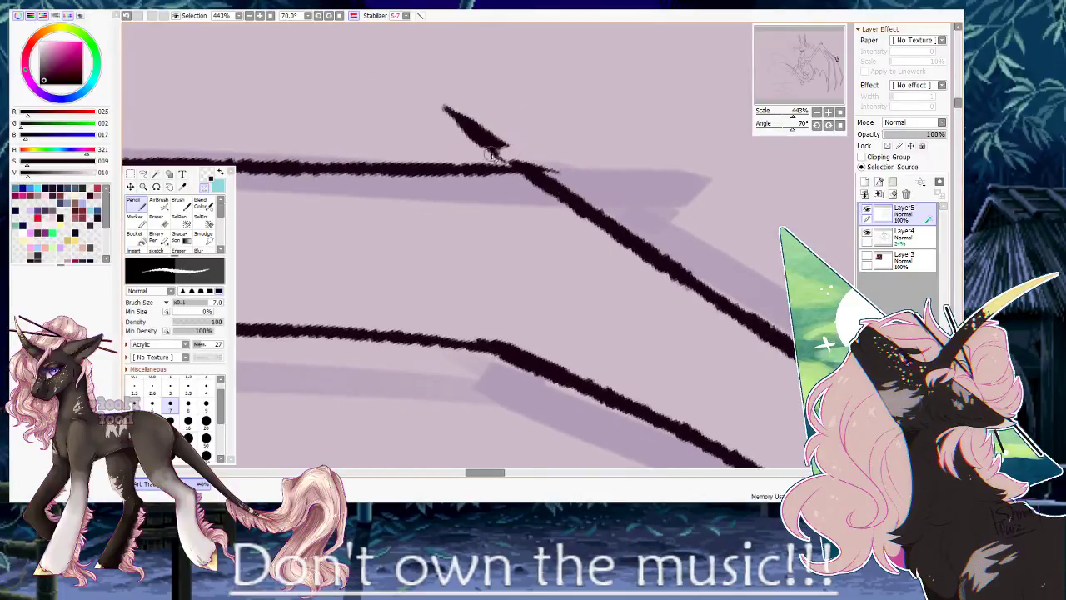
pyautogui.moveTo(501, 152)
pyautogui.mouseDown()
pyautogui.moveTo(438, 106)
pyautogui.moveTo(518, 150)
pyautogui.moveTo(483, 149)
pyautogui.moveTo(445, 123)
pyautogui.moveTo(496, 154)
pyautogui.mouseUp()
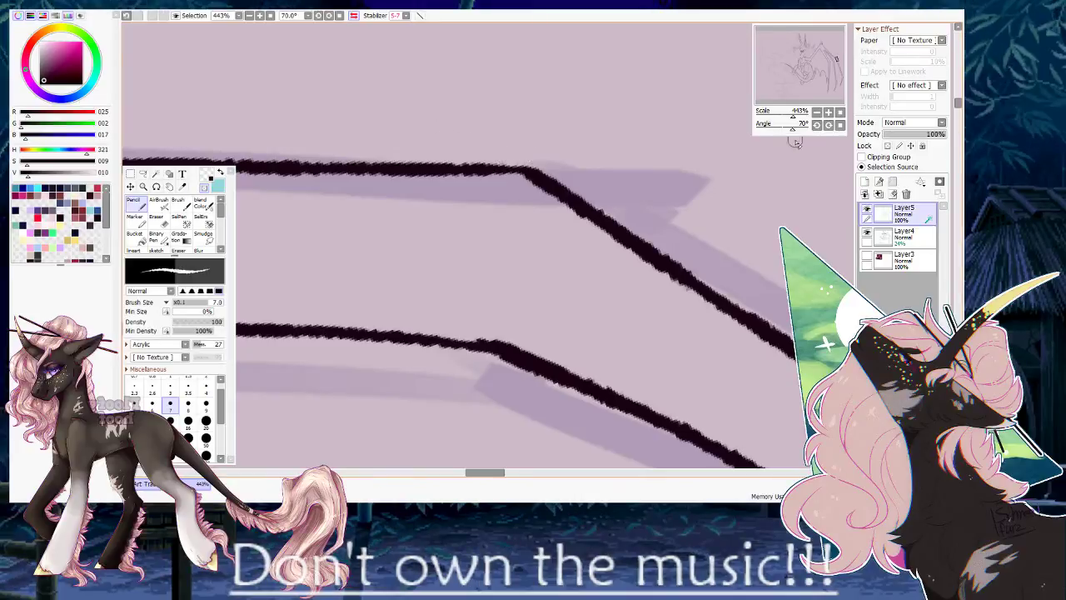
# Clean the stray line ends where the outer finger gaps converge near the wrist, and undo the last erasing strokes.
pyautogui.scroll(-10, 787, 141)
pyautogui.moveTo(596, 200); pyautogui.dragTo(574, 191)
pyautogui.click(840, 125)
pyautogui.moveTo(776, 115); pyautogui.dragTo(785, 113)
pyautogui.moveTo(453, 80); pyautogui.dragTo(458, 242)
pyautogui.moveTo(785, 115); pyautogui.dragTo(795, 115)
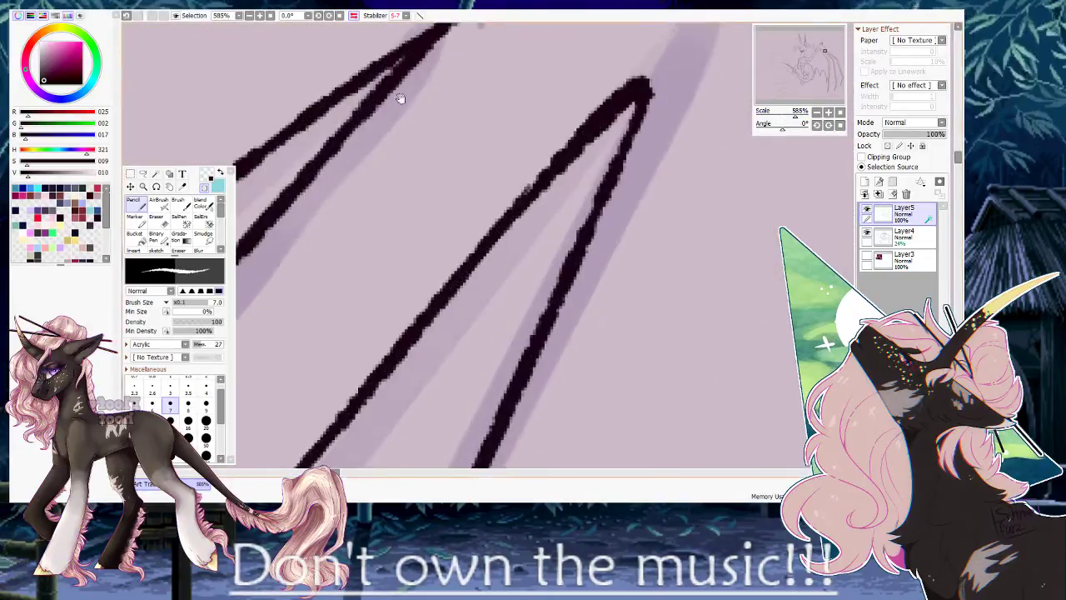
pyautogui.moveTo(472, 88); pyautogui.dragTo(507, 230)
pyautogui.moveTo(472, 169)
pyautogui.mouseDown()
pyautogui.moveTo(486, 190)
pyautogui.moveTo(475, 163)
pyautogui.moveTo(535, 87)
pyautogui.mouseUp()
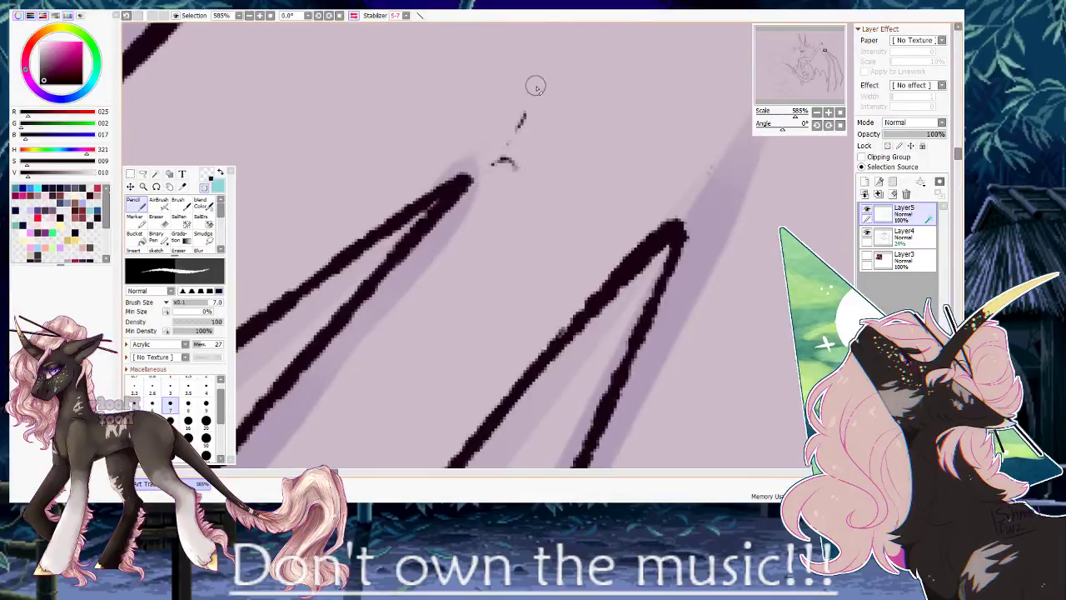
pyautogui.hotkey('ctrl', 'z')
pyautogui.hotkey('ctrl', 'z')
pyautogui.scroll(-6, 499, 175)
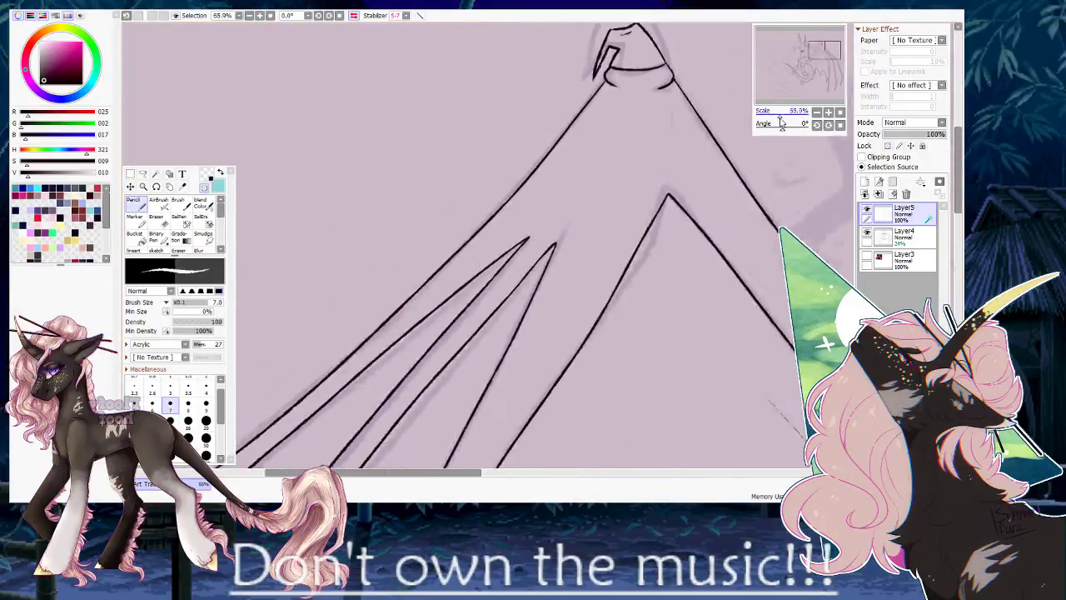
# Ink thin fold lines above the wing's finger gaps and along the inner side of the wing arm around its elbow.
pyautogui.press('x')
pyautogui.press('x')
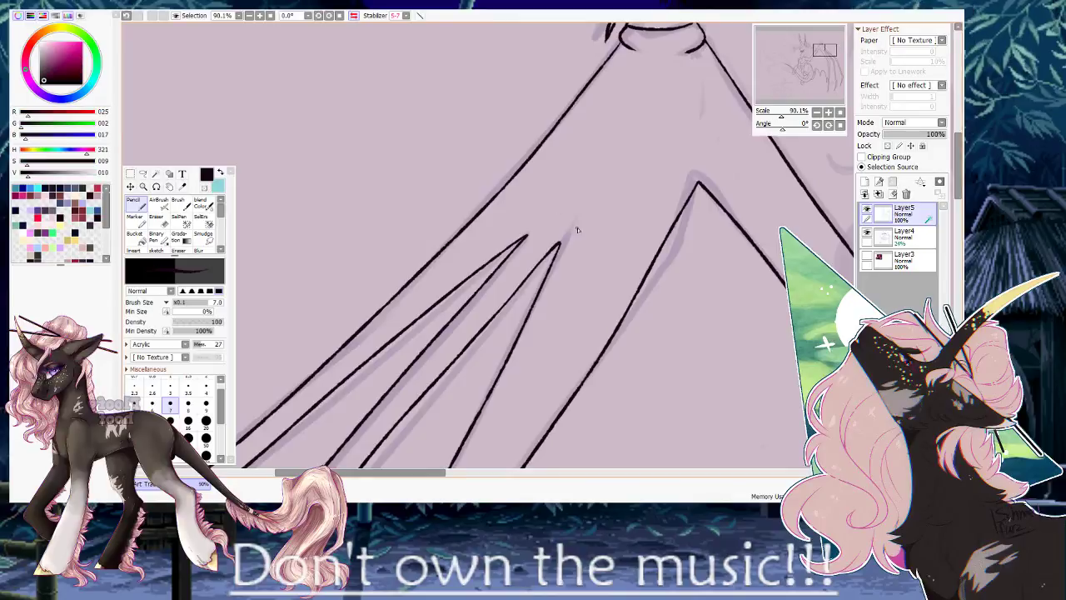
pyautogui.moveTo(584, 169); pyautogui.dragTo(566, 223)
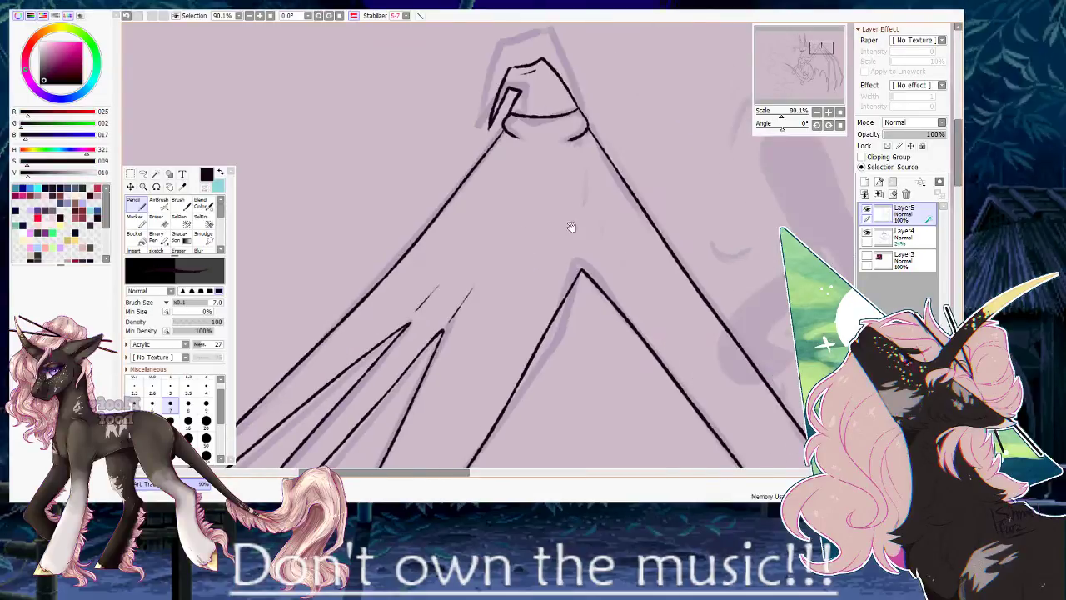
pyautogui.moveTo(693, 190); pyautogui.dragTo(506, 93)
pyautogui.moveTo(671, 152); pyautogui.dragTo(486, 209)
pyautogui.moveTo(616, 173); pyautogui.dragTo(389, 284)
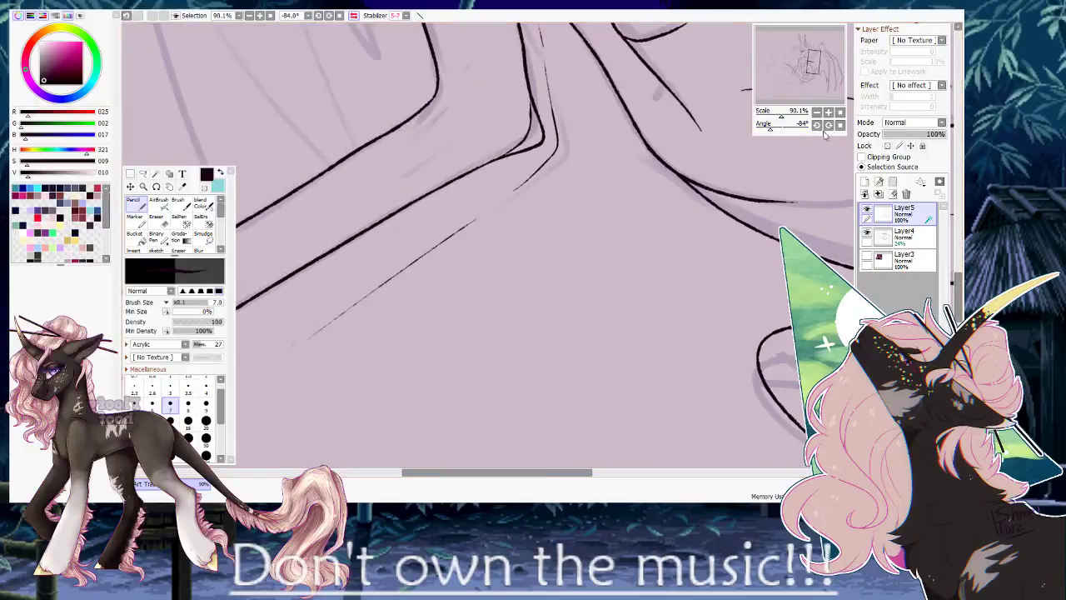
# Select the area outside the figure with the Magic Wand, ink the curved membrane edges between the wing's fingers, and clear the selection.
pyautogui.click(840, 125)
pyautogui.moveTo(784, 116); pyautogui.dragTo(772, 116)
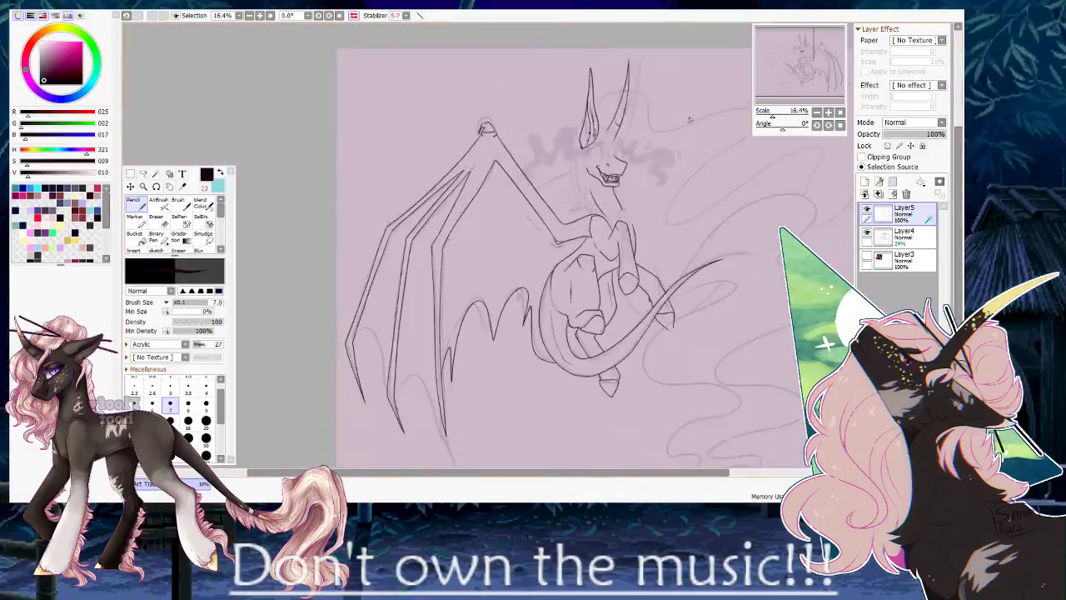
pyautogui.click(157, 175)
pyautogui.click(411, 338)
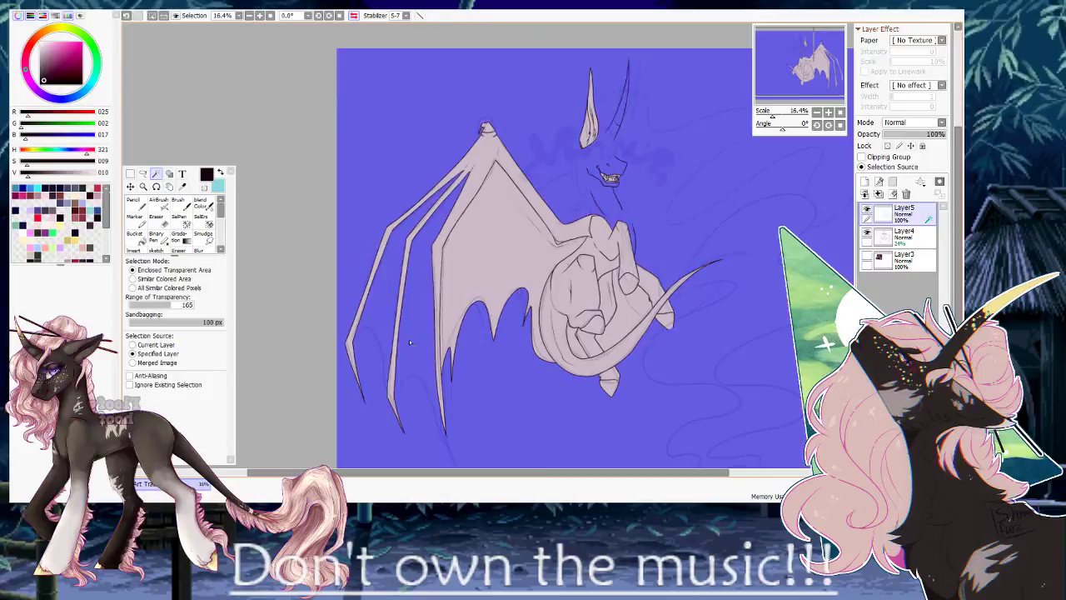
pyautogui.press('n')
pyautogui.moveTo(369, 309); pyautogui.dragTo(359, 251)
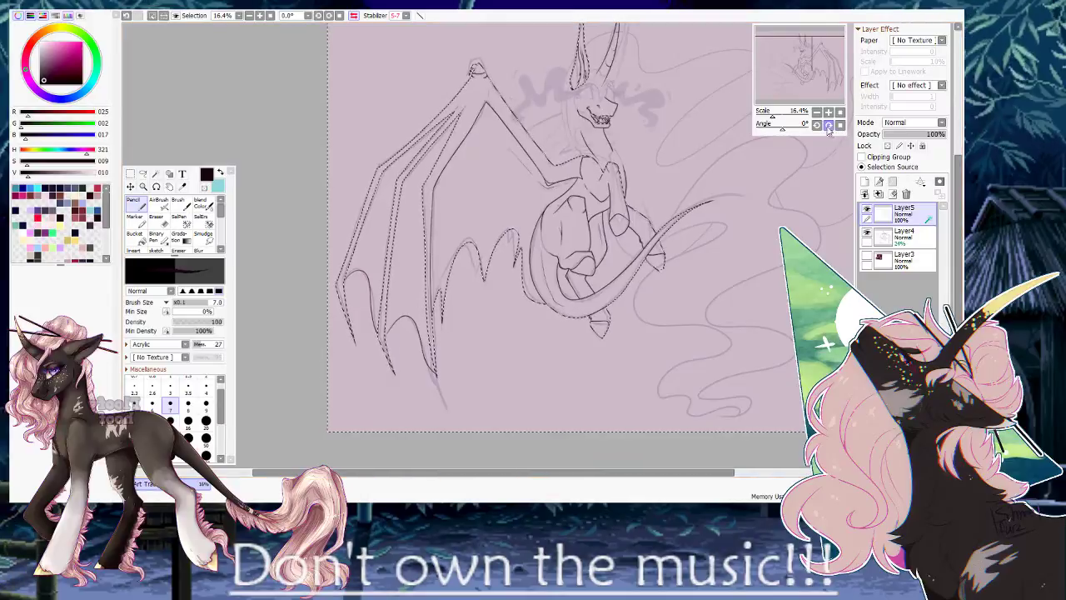
pyautogui.hotkey('ctrl', 'd')
# Clean the line ends where the membrane edge meets the wing fingertip using transparent colour.
pyautogui.moveTo(510, 270); pyautogui.dragTo(610, 158)
pyautogui.scroll(11, 611, 158)
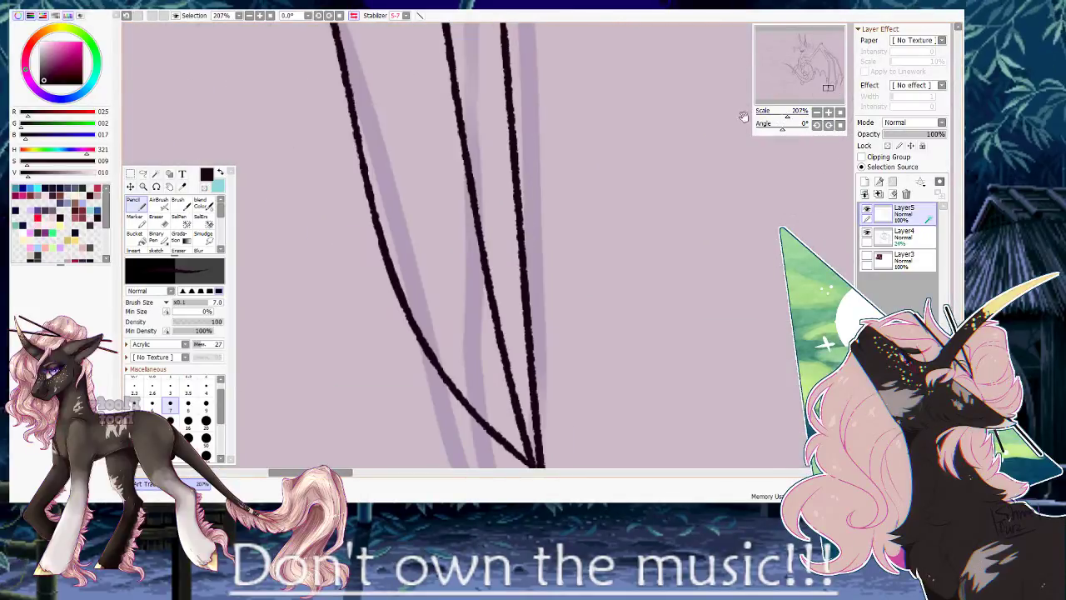
pyautogui.moveTo(392, 266); pyautogui.dragTo(349, 128)
pyautogui.click(205, 188)
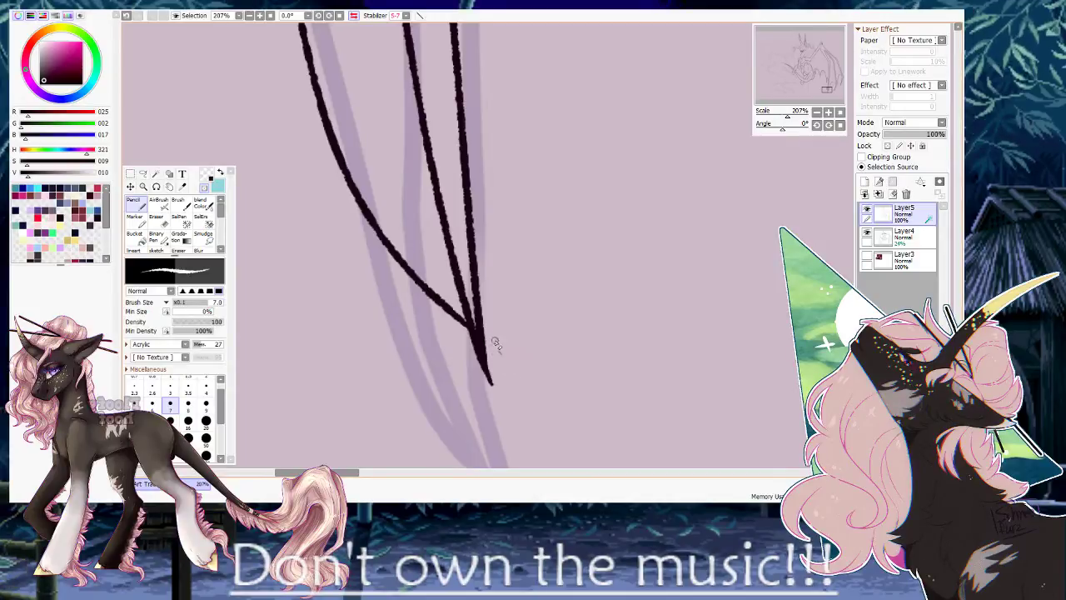
pyautogui.press('x')
pyautogui.press('x')
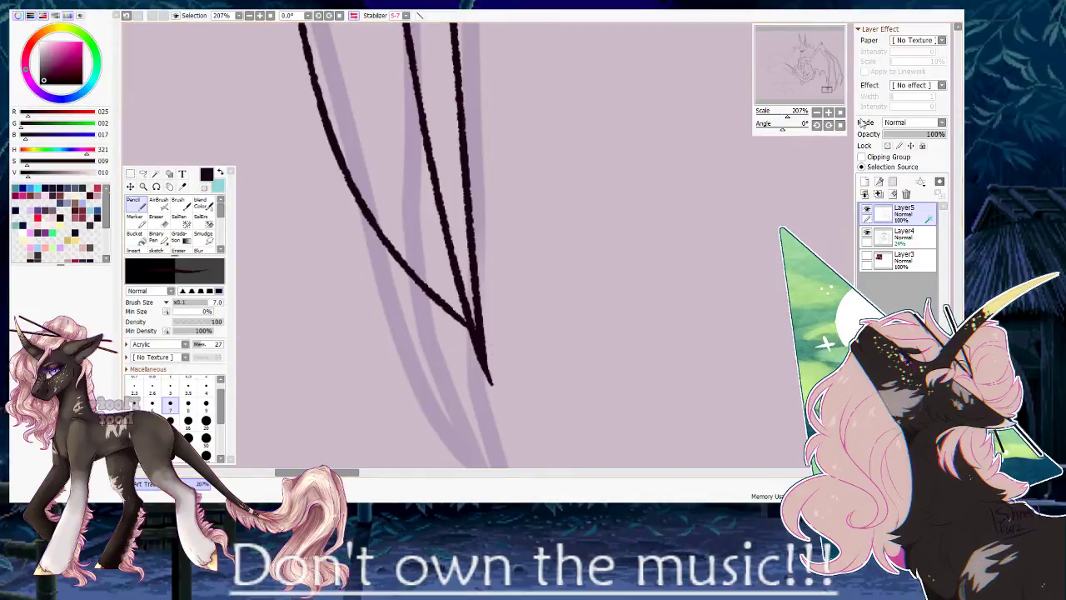
pyautogui.click(841, 113)
pyautogui.moveTo(733, 160); pyautogui.dragTo(708, 182)
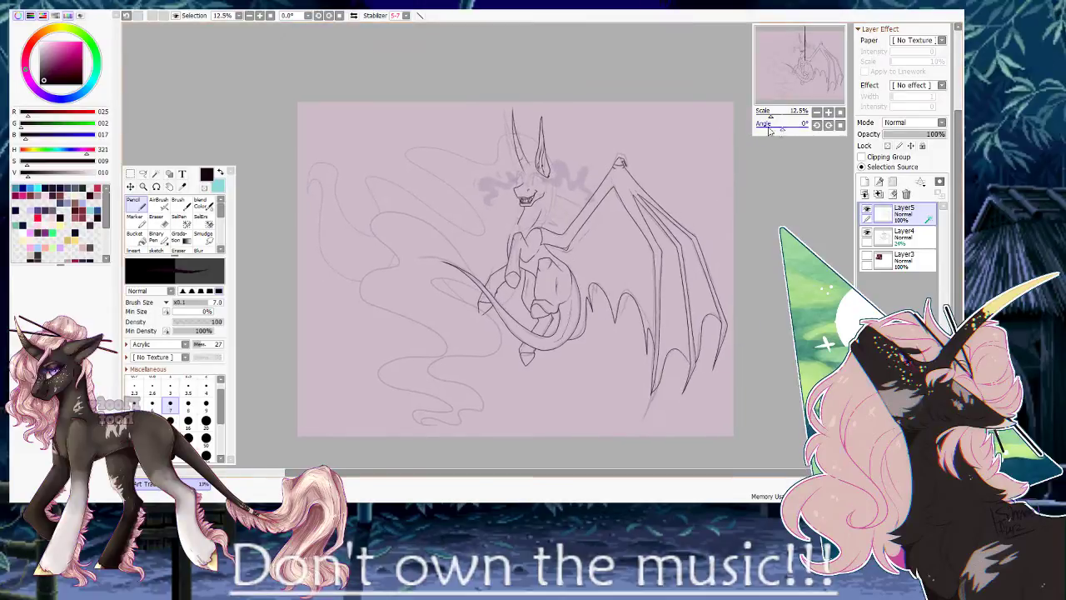
pyautogui.click(154, 175)
pyautogui.click(575, 346)
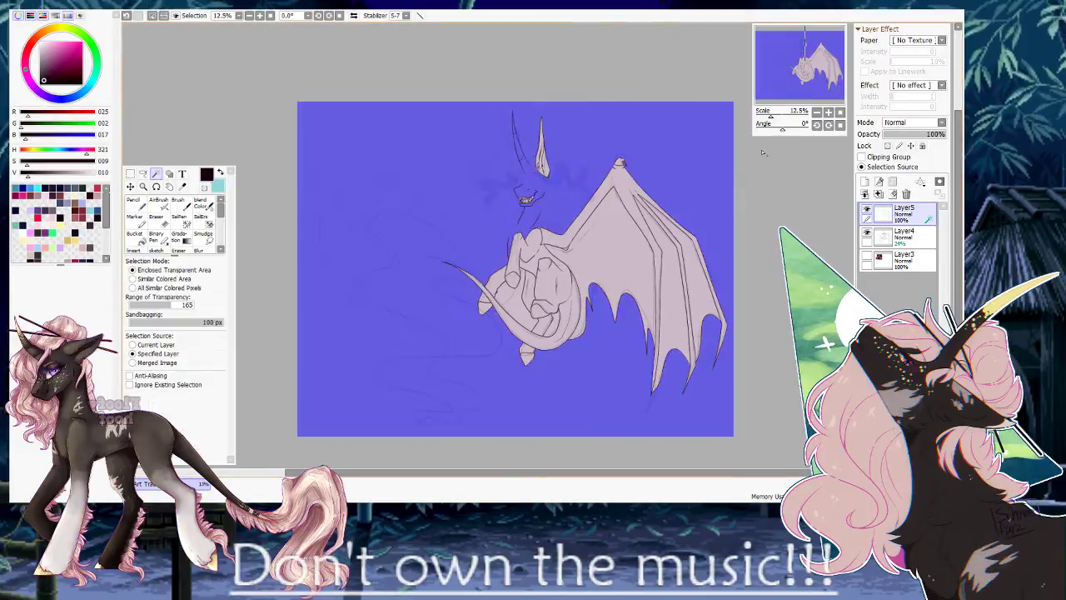
pyautogui.hotkey('ctrl', 'd')
# Ink a sharp V-shaped membrane point between the neck and wing arm, and erase the overshooting line at its tip.
pyautogui.moveTo(771, 116); pyautogui.dragTo(778, 116)
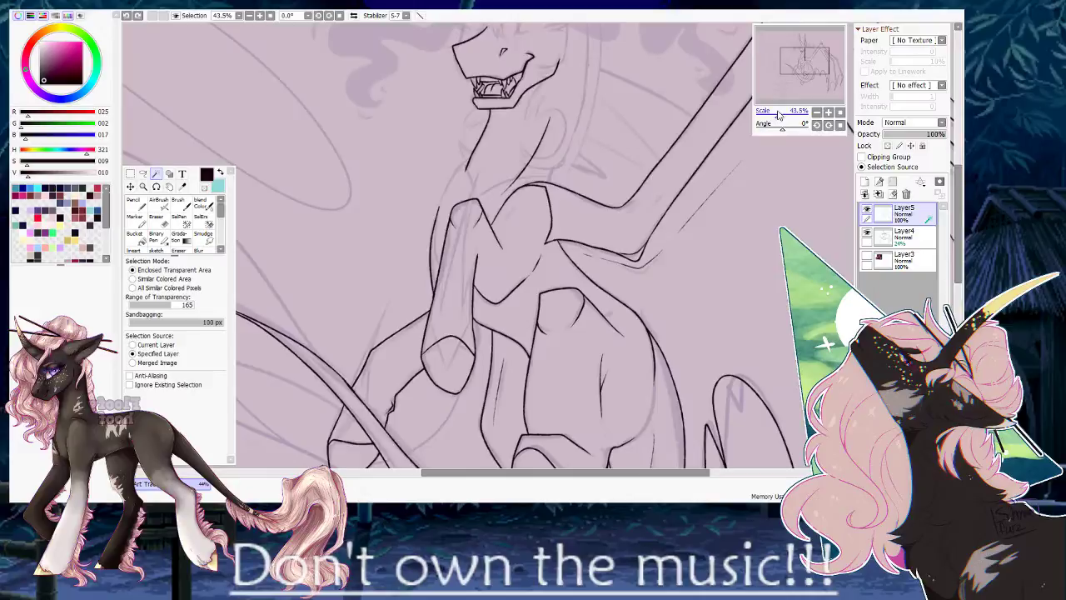
pyautogui.press('n')
pyautogui.press('h')
pyautogui.moveTo(483, 177); pyautogui.dragTo(528, 219)
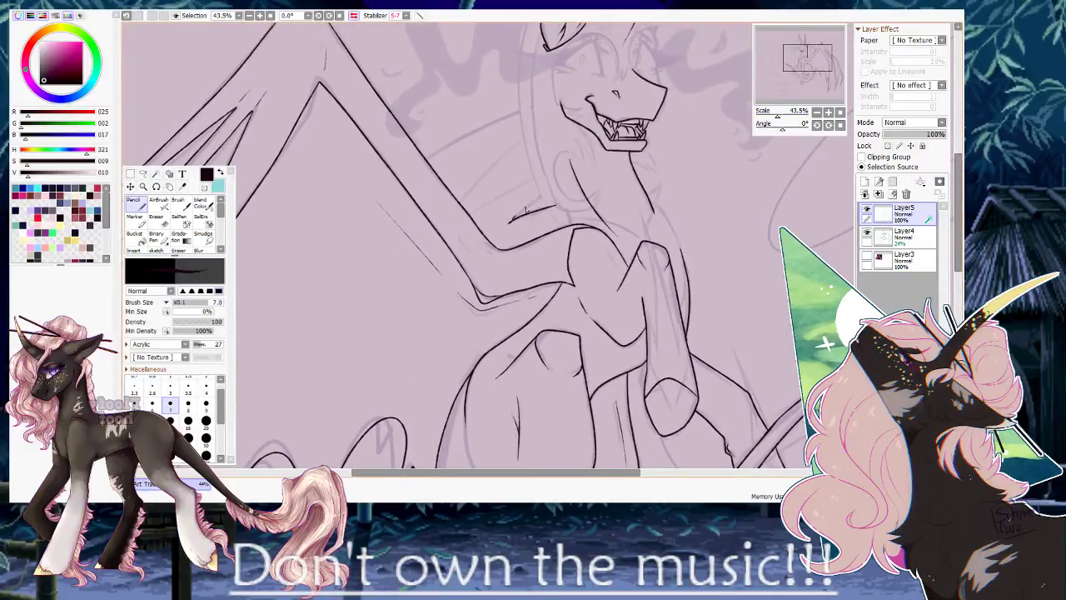
pyautogui.hotkey('ctrl', 'z')
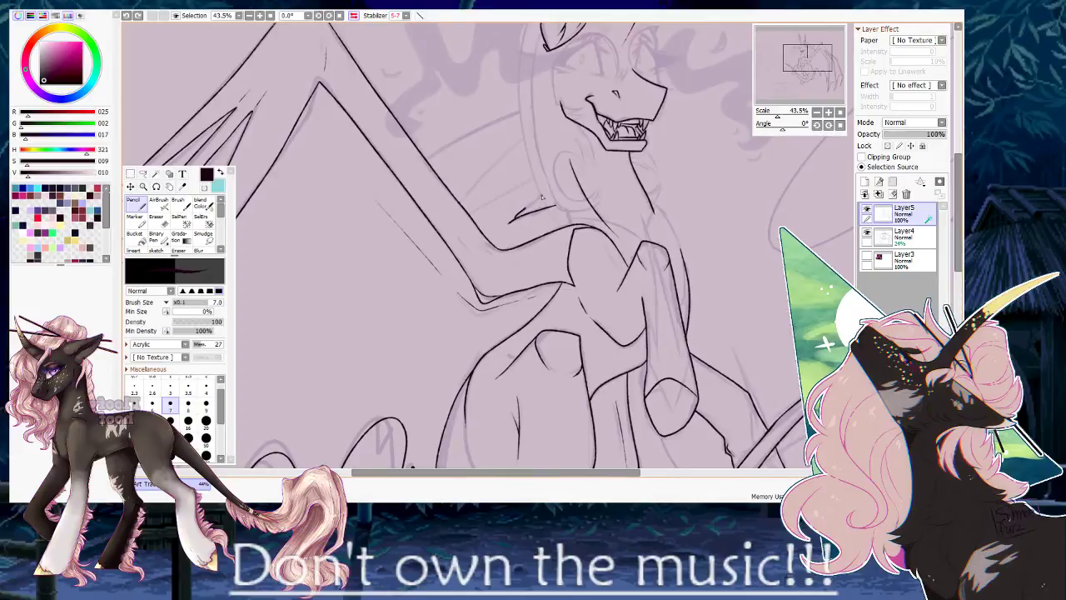
pyautogui.press('e')
pyautogui.moveTo(778, 116); pyautogui.dragTo(786, 116)
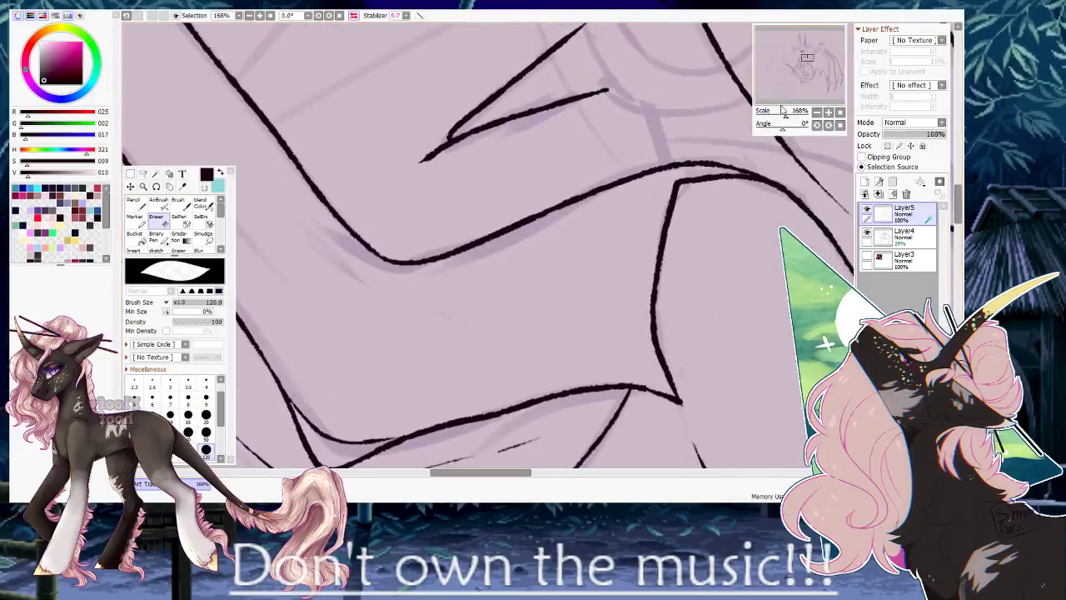
pyautogui.press('n')
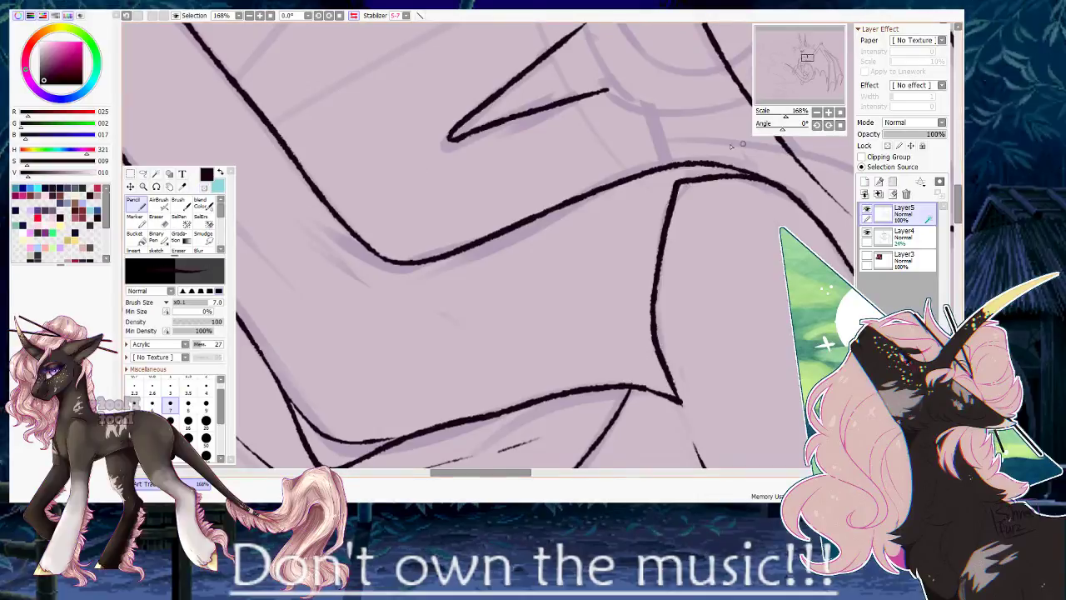
# Select the empty area around the figure with the Magic Wand and ink a curved line from the wing arm towards the neck.
pyautogui.moveTo(787, 119); pyautogui.dragTo(780, 122)
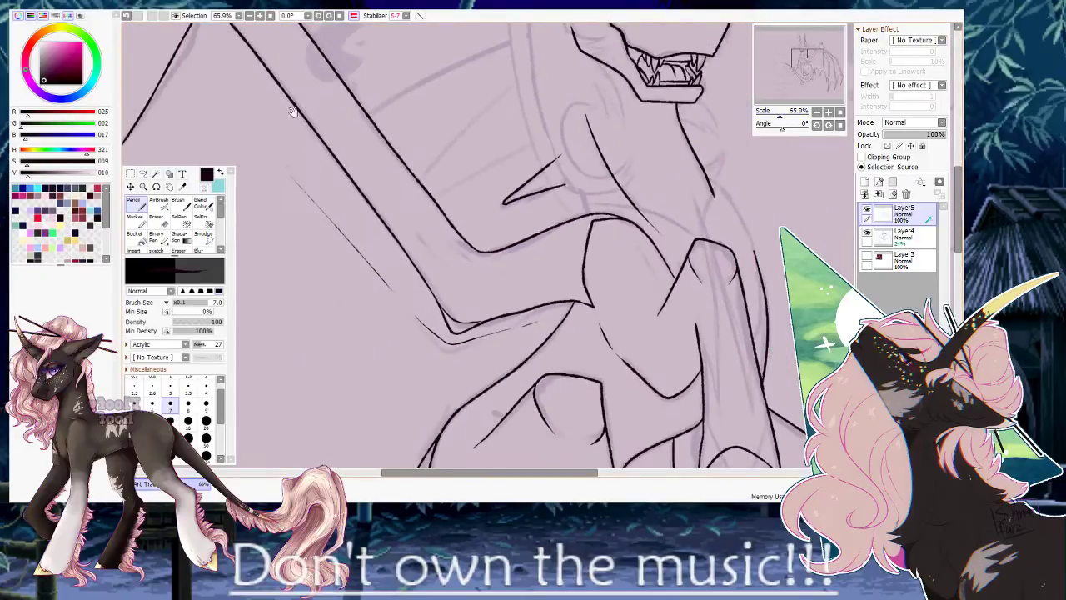
pyautogui.click(157, 174)
pyautogui.click(477, 124)
pyautogui.moveTo(478, 125); pyautogui.dragTo(461, 215)
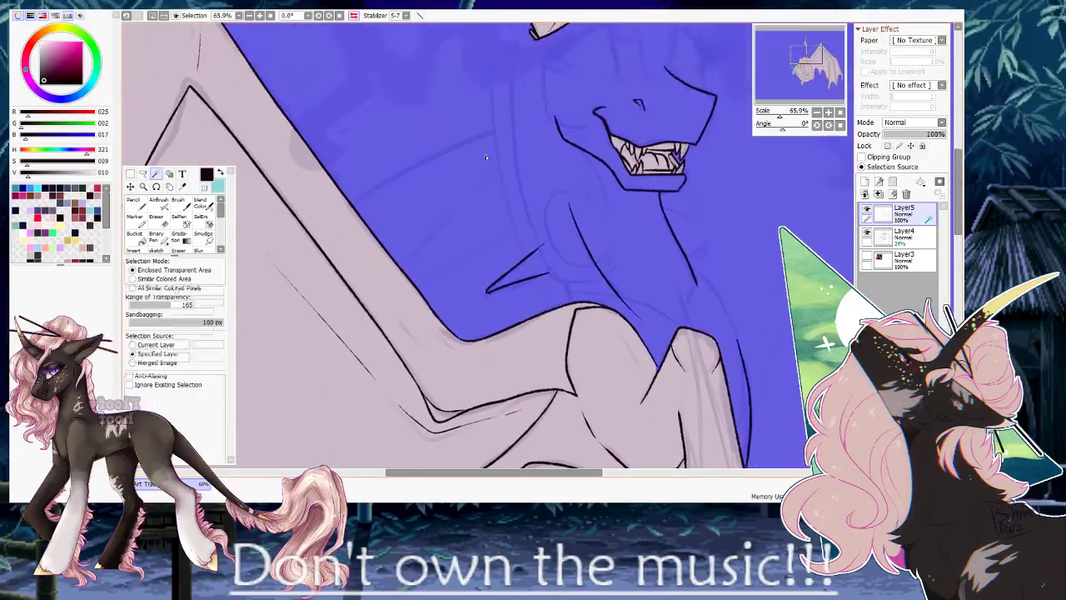
pyautogui.press('n')
pyautogui.moveTo(514, 127); pyautogui.dragTo(351, 201)
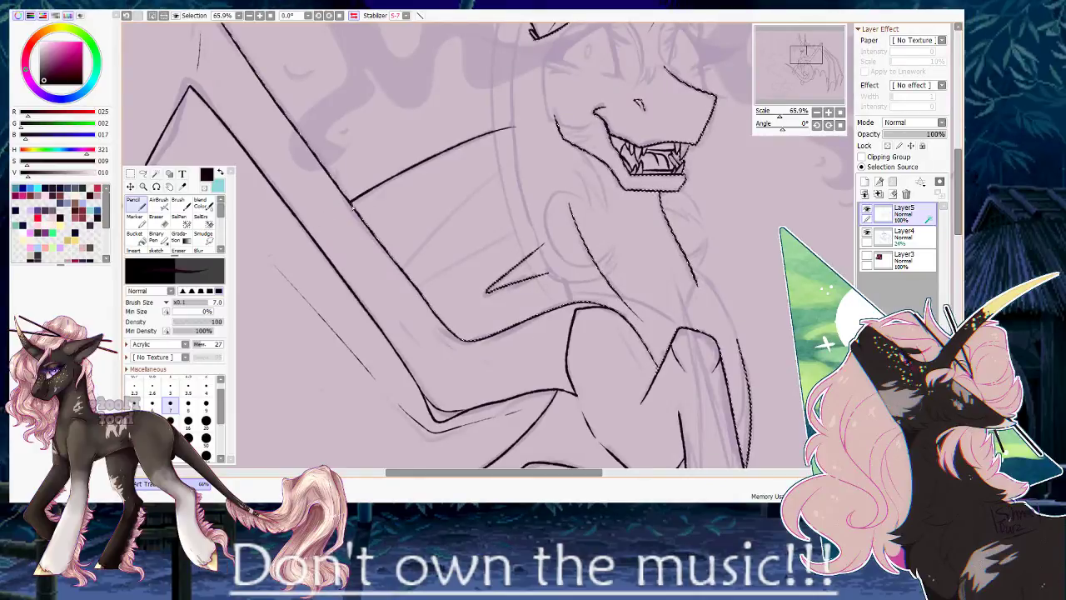
# Ink pointed tatters behind the scalloped lower edge of the wing membrane, undoing the strokes that miss.
pyautogui.moveTo(464, 305); pyautogui.dragTo(569, 77)
pyautogui.moveTo(438, 324); pyautogui.dragTo(509, 119)
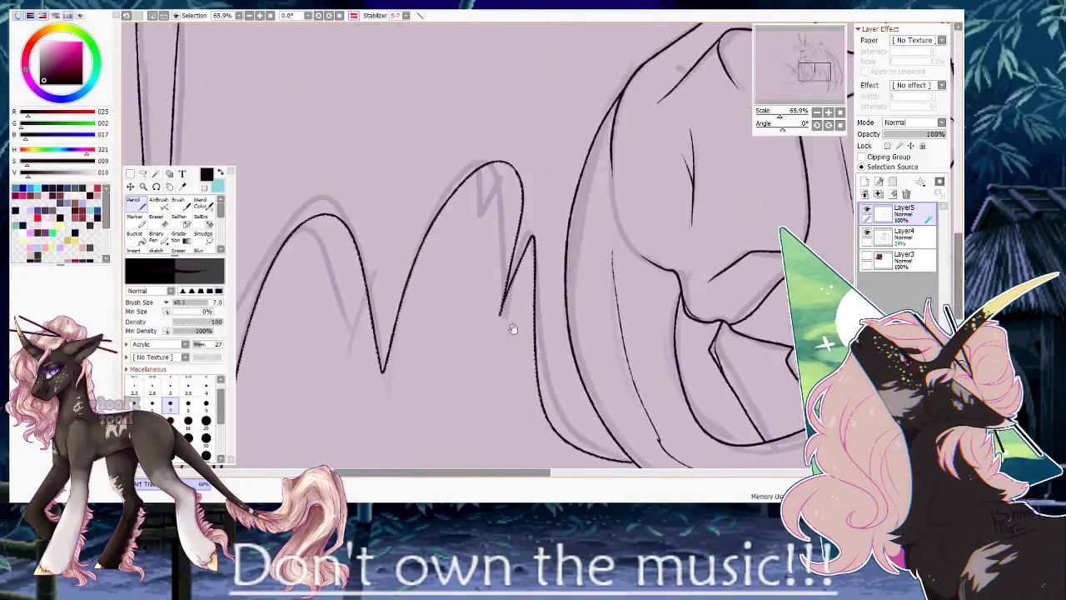
pyautogui.moveTo(474, 150)
pyautogui.mouseDown()
pyautogui.moveTo(495, 149)
pyautogui.moveTo(479, 221)
pyautogui.mouseUp()
pyautogui.hotkey('ctrl', 'z')
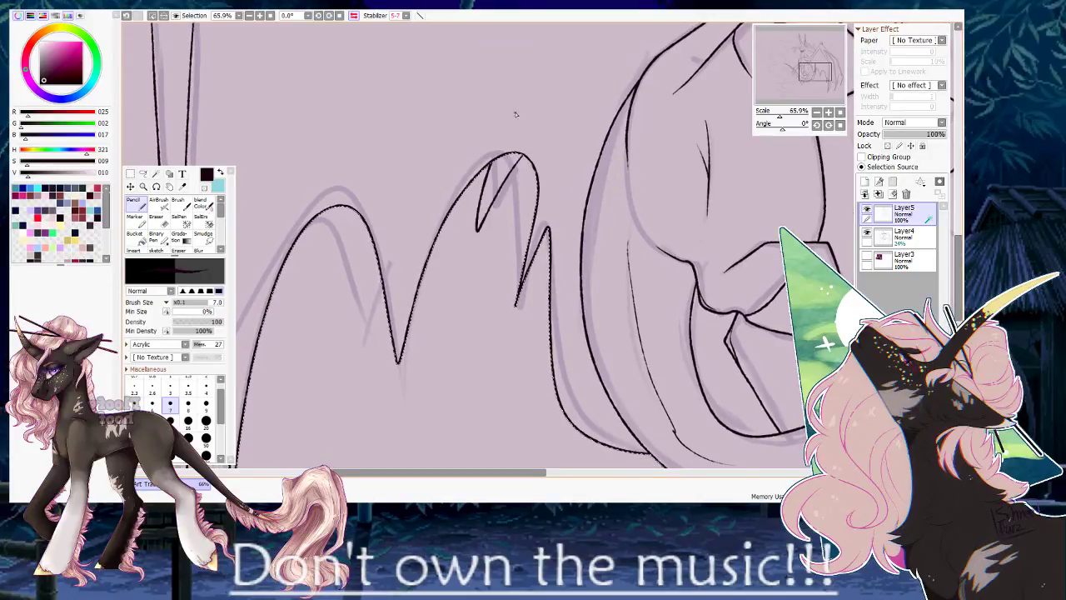
pyautogui.moveTo(403, 309); pyautogui.dragTo(452, 268)
pyautogui.hotkey('ctrl', 'z')
pyautogui.moveTo(539, 192)
pyautogui.mouseDown()
pyautogui.moveTo(579, 118)
pyautogui.moveTo(646, 94)
pyautogui.mouseUp()
pyautogui.moveTo(455, 158); pyautogui.dragTo(438, 152)
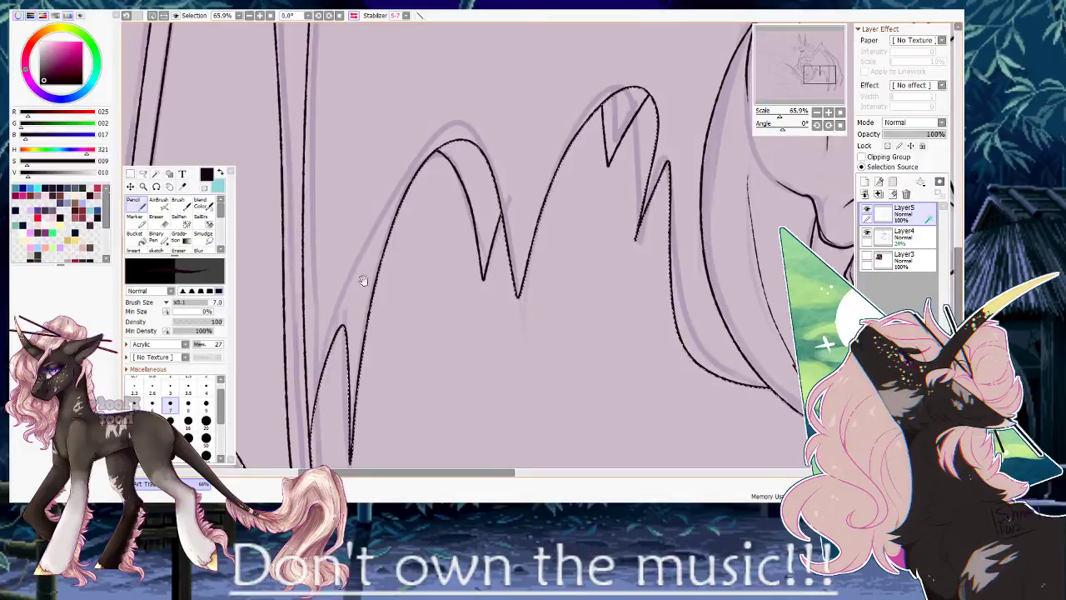
# Ink a second, shorter curve between the wing arm and neck below the first, and clear the selection.
pyautogui.moveTo(364, 232); pyautogui.dragTo(472, 92)
pyautogui.click(771, 117)
pyautogui.moveTo(771, 119); pyautogui.dragTo(774, 118)
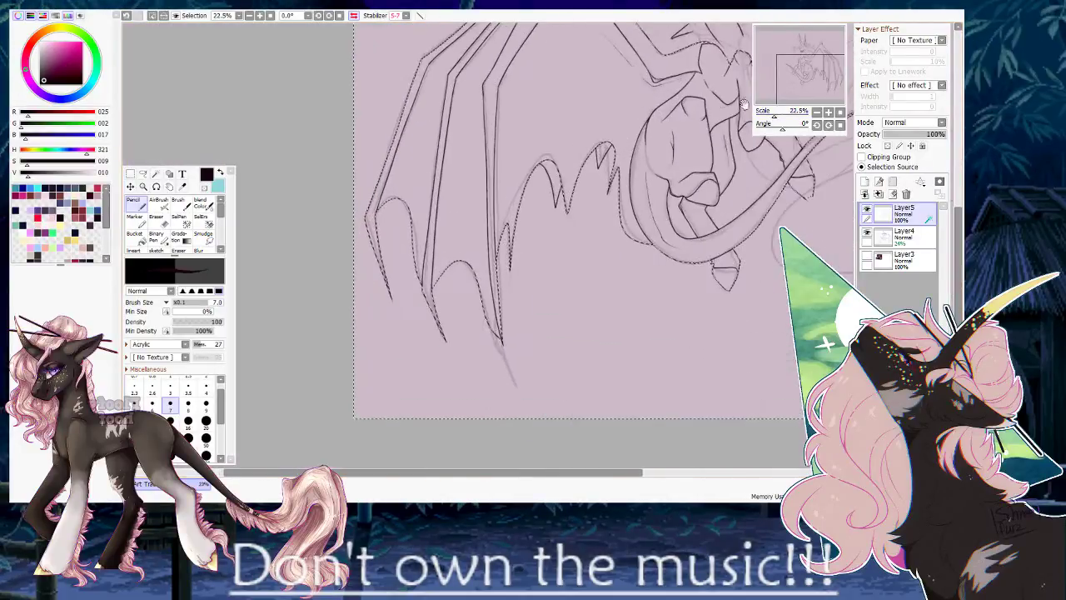
pyautogui.moveTo(641, 133); pyautogui.dragTo(475, 391)
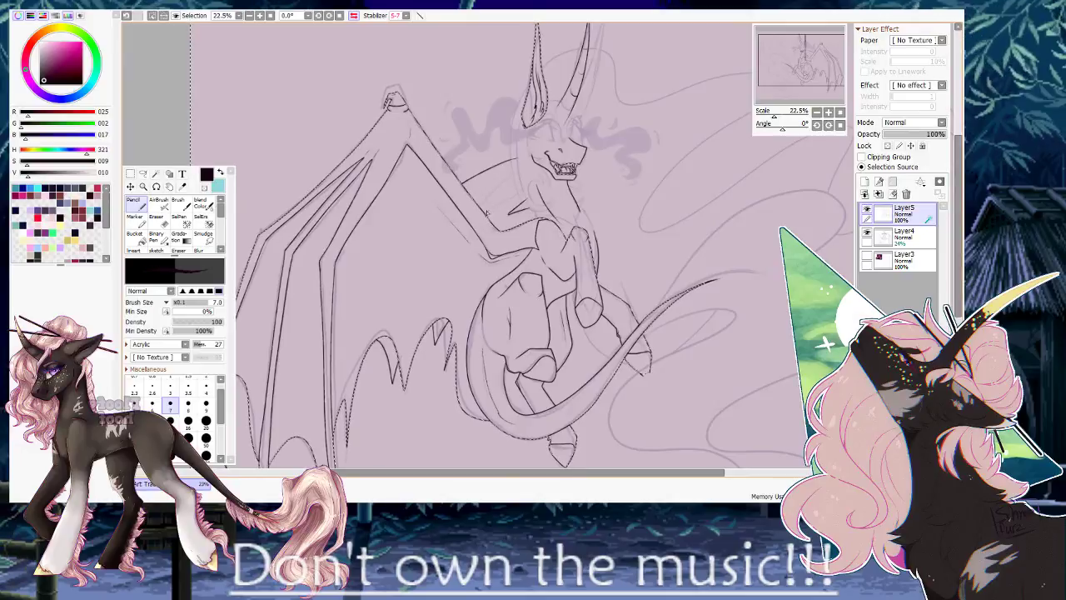
pyautogui.hotkey('ctrl', 'd')
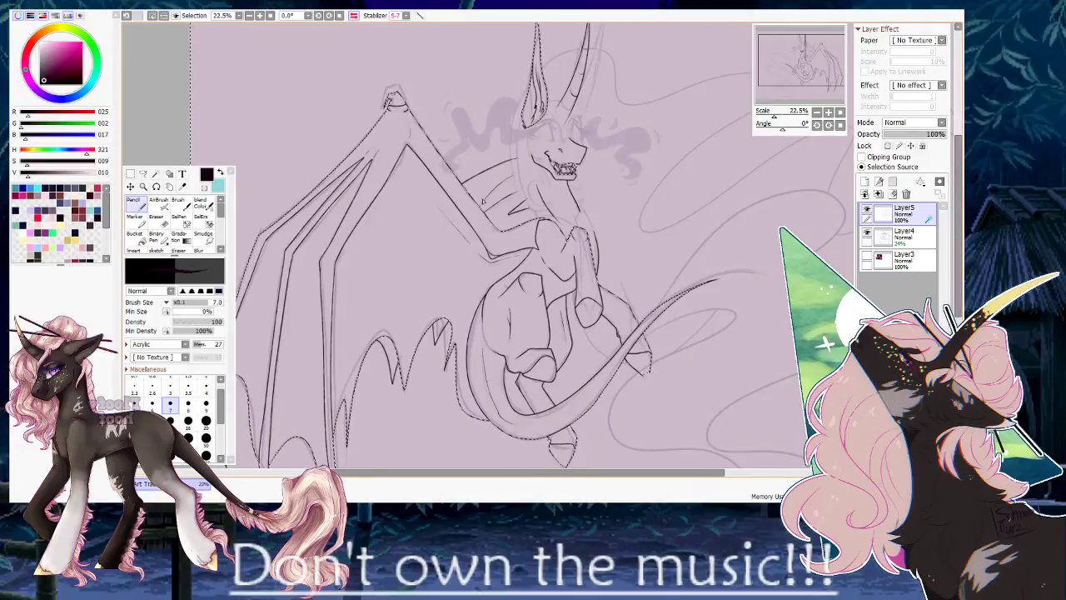
# Add a new layer above the line art and switch the drawing colour to light teal (RGB 144, 215, 219).
pyautogui.moveTo(620, 177); pyautogui.dragTo(509, 200)
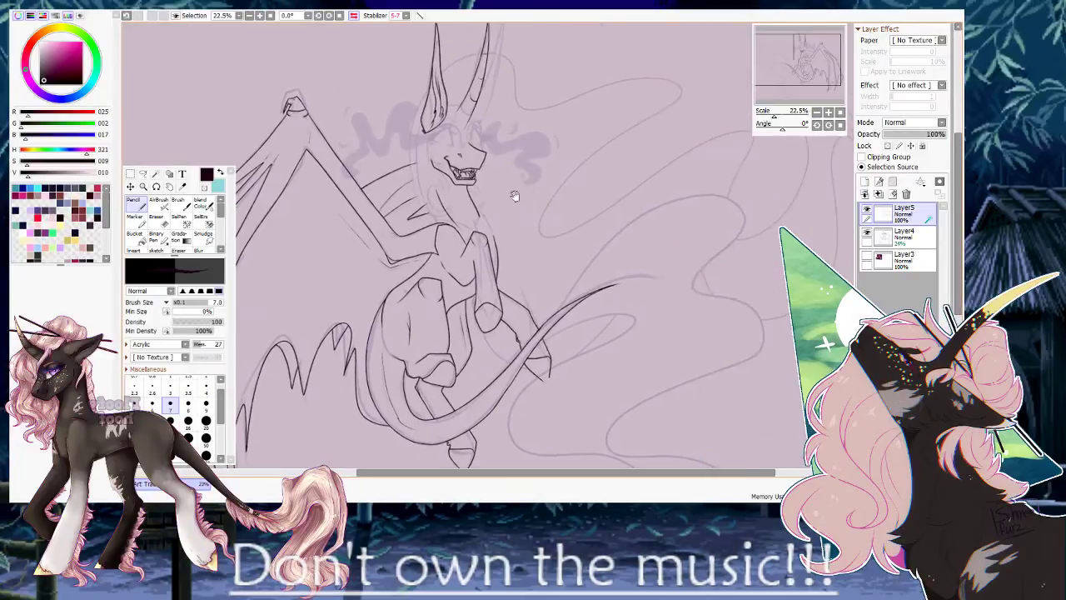
pyautogui.moveTo(549, 171); pyautogui.dragTo(572, 217)
pyautogui.moveTo(497, 314); pyautogui.dragTo(560, 160)
pyautogui.press('h')
pyautogui.moveTo(692, 131); pyautogui.dragTo(627, 215)
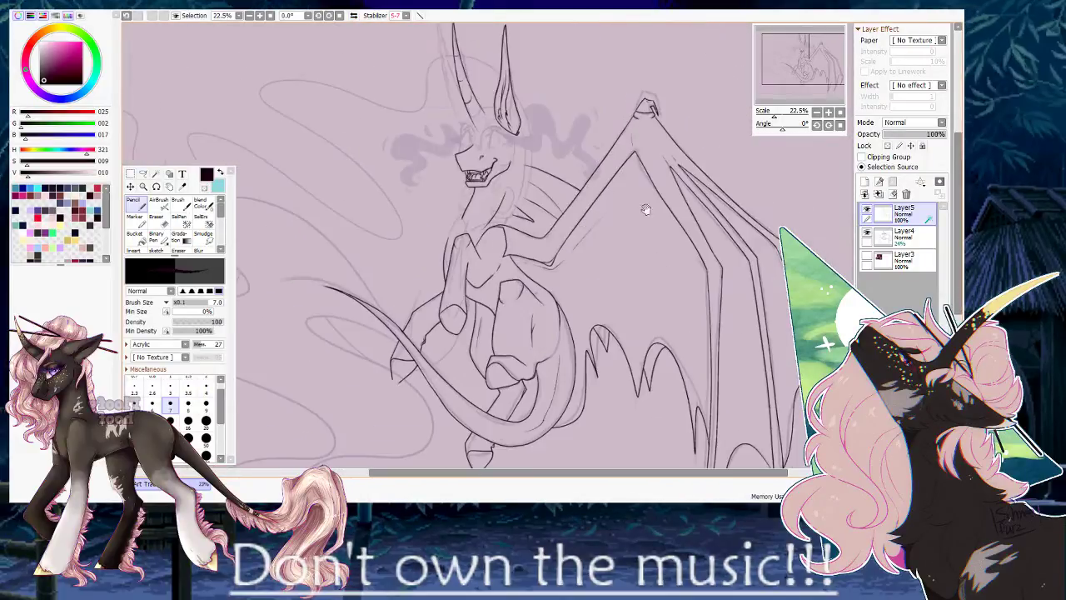
pyautogui.click(864, 182)
pyautogui.press('x')
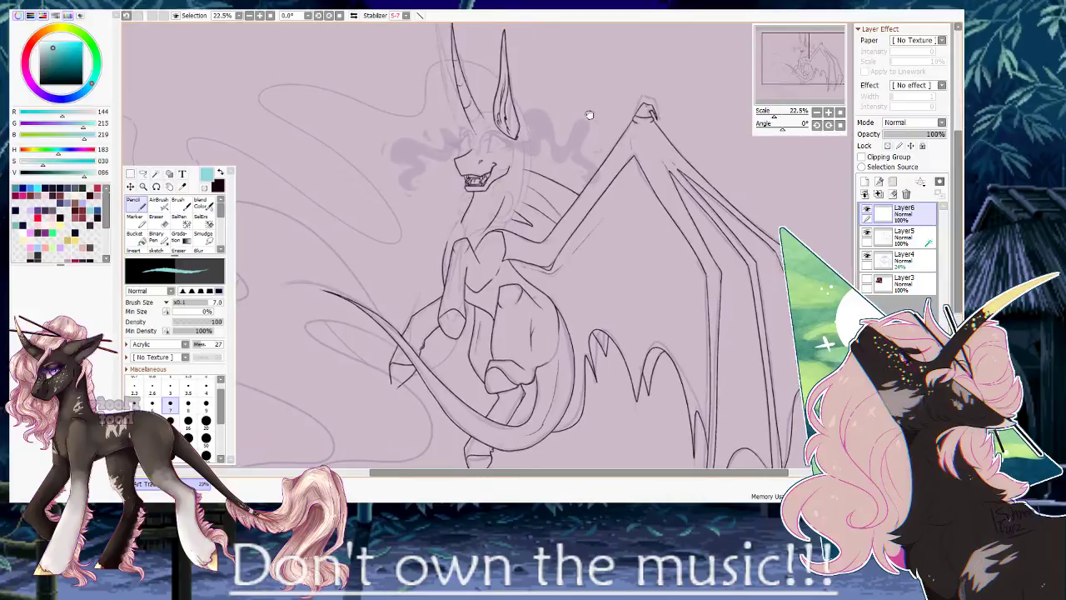
# Draw the head's rounded back and cheek outline in teal, ending in a pointed fur tuft at the jaw.
pyautogui.scroll(3, 599, 150)
pyautogui.moveTo(774, 112); pyautogui.dragTo(784, 112)
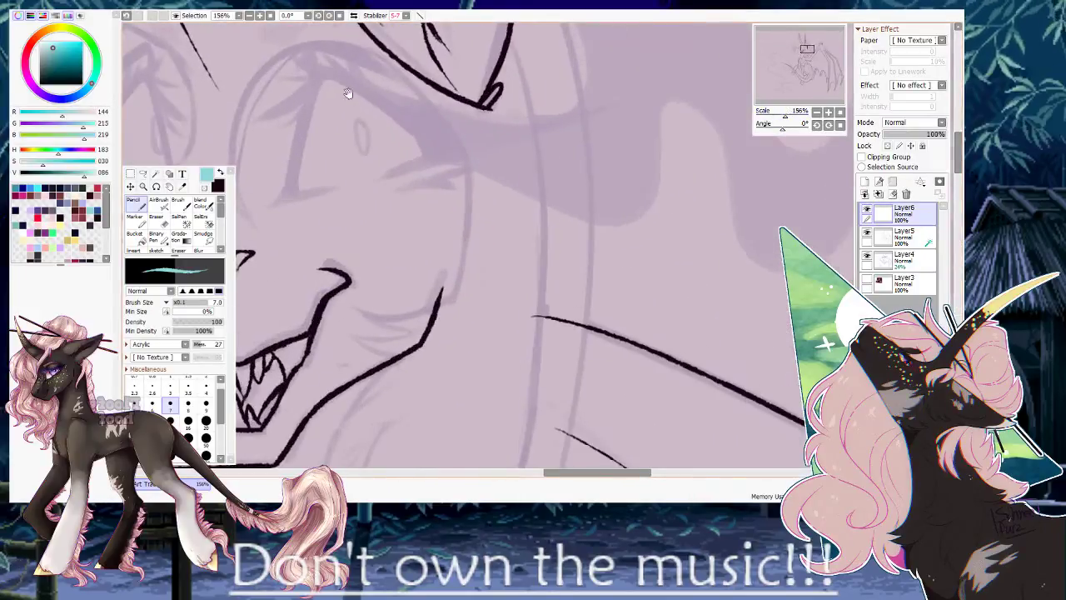
pyautogui.moveTo(280, 105); pyautogui.dragTo(426, 207)
pyautogui.moveTo(458, 157)
pyautogui.mouseDown()
pyautogui.moveTo(545, 173)
pyautogui.moveTo(642, 302)
pyautogui.moveTo(508, 407)
pyautogui.mouseUp()
pyautogui.moveTo(782, 129); pyautogui.dragTo(758, 129)
pyautogui.moveTo(501, 108)
pyautogui.mouseDown()
pyautogui.moveTo(473, 248)
pyautogui.moveTo(564, 242)
pyautogui.mouseUp()
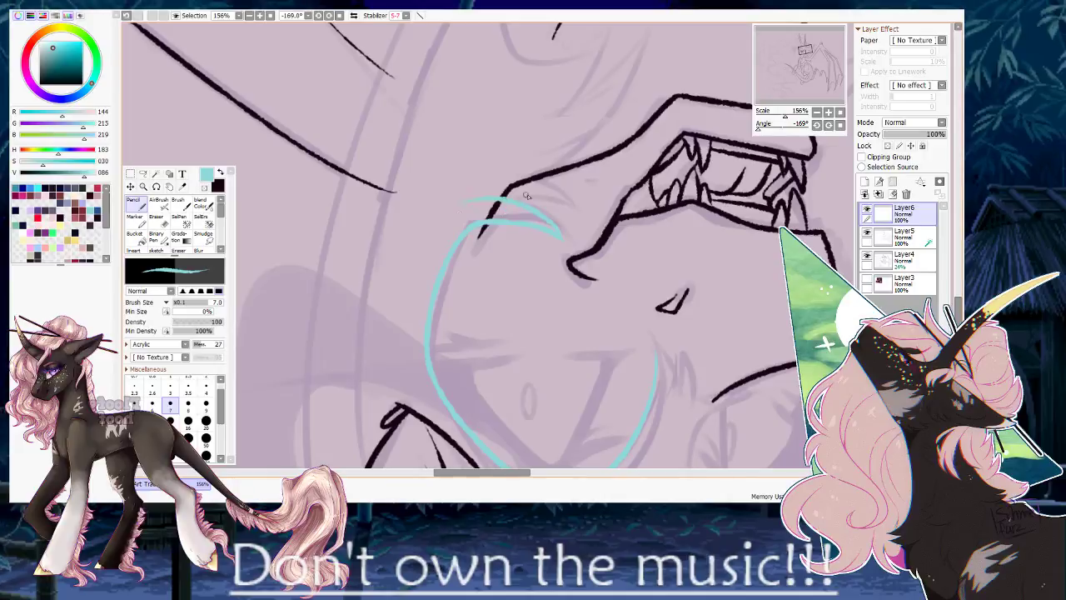
# Continue the teal outline with layered pointed fur tufts from the jaw corner onto the upper neck.
pyautogui.moveTo(511, 198); pyautogui.dragTo(583, 205)
pyautogui.moveTo(562, 166); pyautogui.dragTo(484, 250)
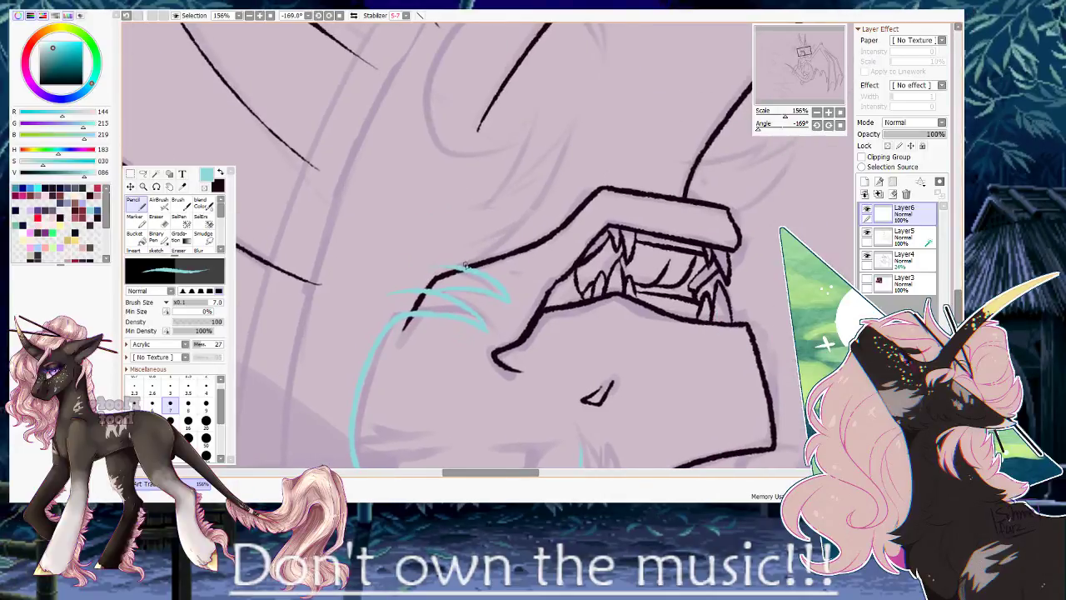
pyautogui.moveTo(455, 209); pyautogui.dragTo(480, 288)
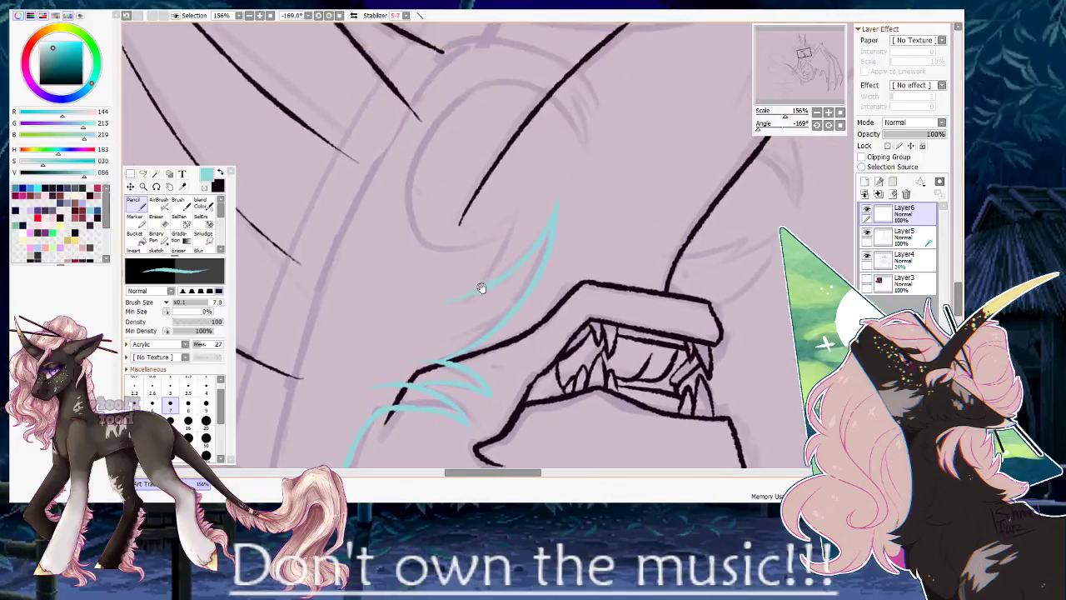
# Draw the rounded teal curl inside the neck fur and add pointed strands at its open lower end.
pyautogui.moveTo(423, 143); pyautogui.dragTo(570, 135)
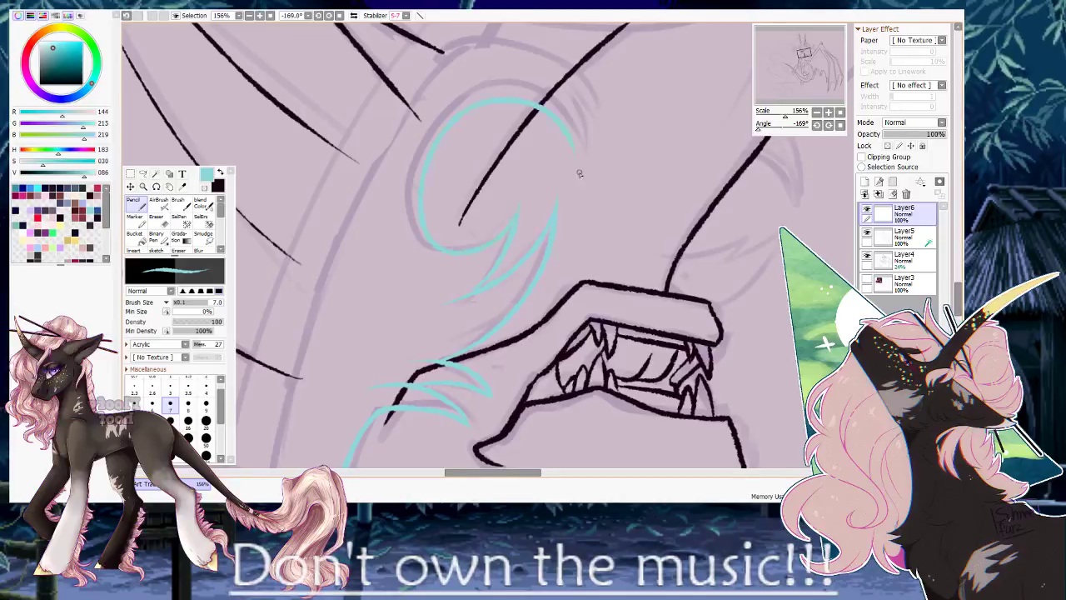
pyautogui.click(838, 125)
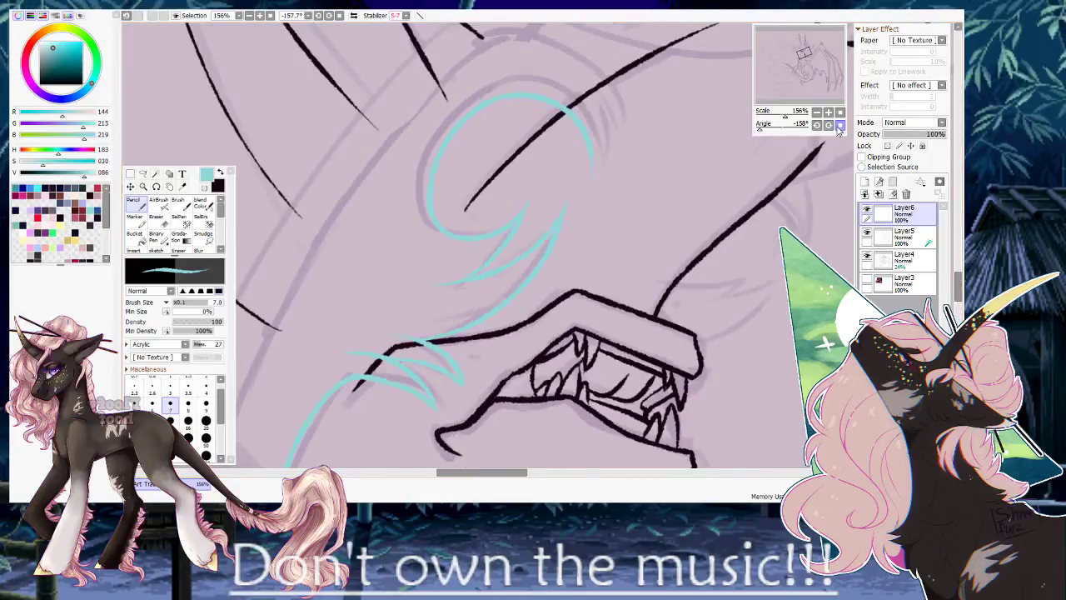
pyautogui.click(839, 125)
pyautogui.moveTo(563, 316); pyautogui.dragTo(384, 183)
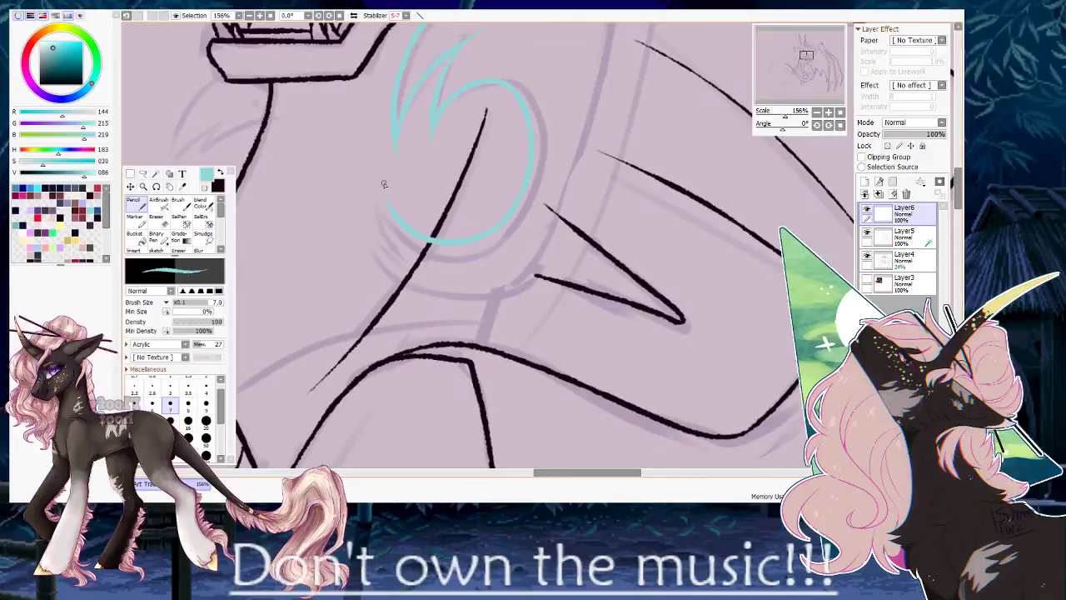
pyautogui.moveTo(422, 261); pyautogui.dragTo(386, 227)
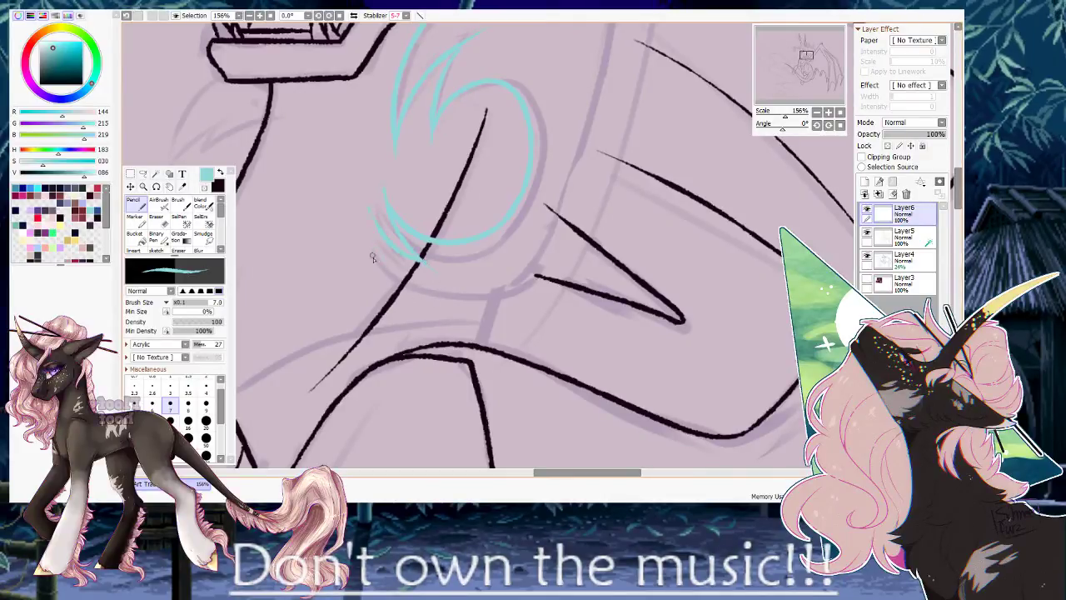
# Draw the long teal back-of-neck line sweeping around the curl to meet the strands, redoing the first attempt.
pyautogui.moveTo(783, 128); pyautogui.dragTo(765, 132)
pyautogui.moveTo(423, 238); pyautogui.dragTo(587, 109)
pyautogui.moveTo(785, 115); pyautogui.dragTo(782, 115)
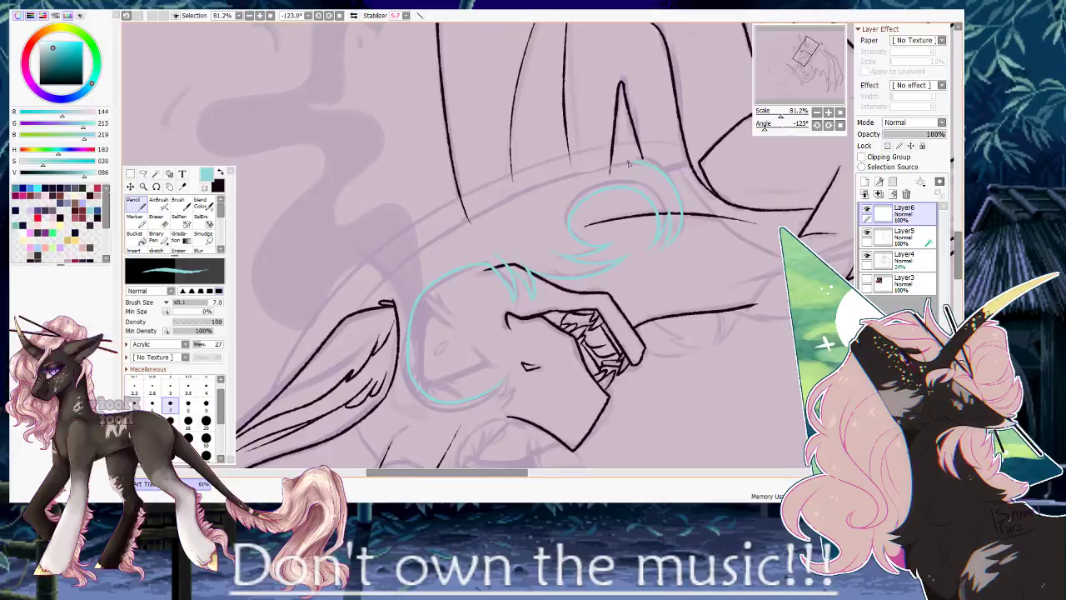
pyautogui.moveTo(634, 162); pyautogui.dragTo(457, 221)
pyautogui.hotkey('ctrl', 'z')
pyautogui.moveTo(529, 184)
pyautogui.mouseDown()
pyautogui.moveTo(629, 164)
pyautogui.moveTo(580, 192)
pyautogui.mouseUp()
pyautogui.moveTo(782, 115); pyautogui.dragTo(788, 118)
pyautogui.moveTo(665, 127); pyautogui.dragTo(550, 259)
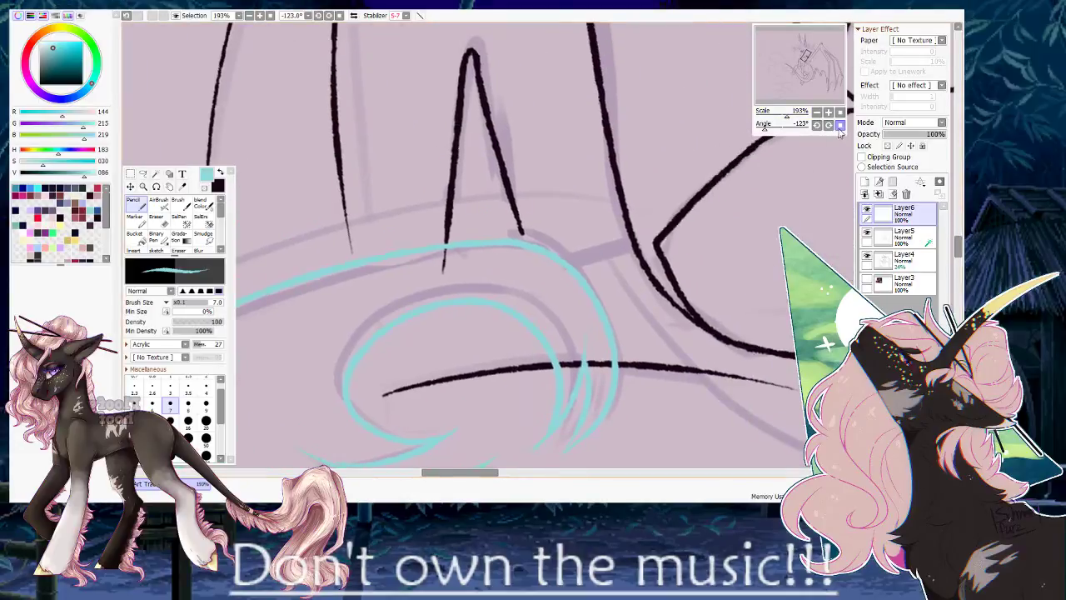
# Draw zigzag teal fur tufts between the two eyes and a short curve under the far eye.
pyautogui.click(840, 126)
pyautogui.moveTo(478, 128); pyautogui.dragTo(492, 331)
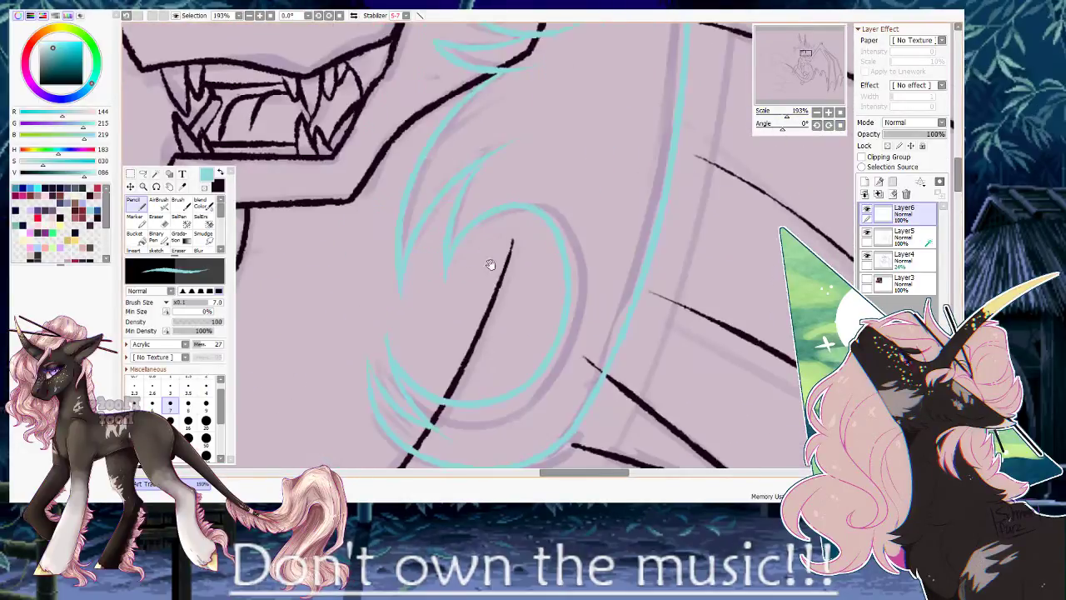
pyautogui.moveTo(425, 213); pyautogui.dragTo(524, 322)
pyautogui.moveTo(588, 115); pyautogui.dragTo(454, 328)
pyautogui.moveTo(403, 184); pyautogui.dragTo(443, 305)
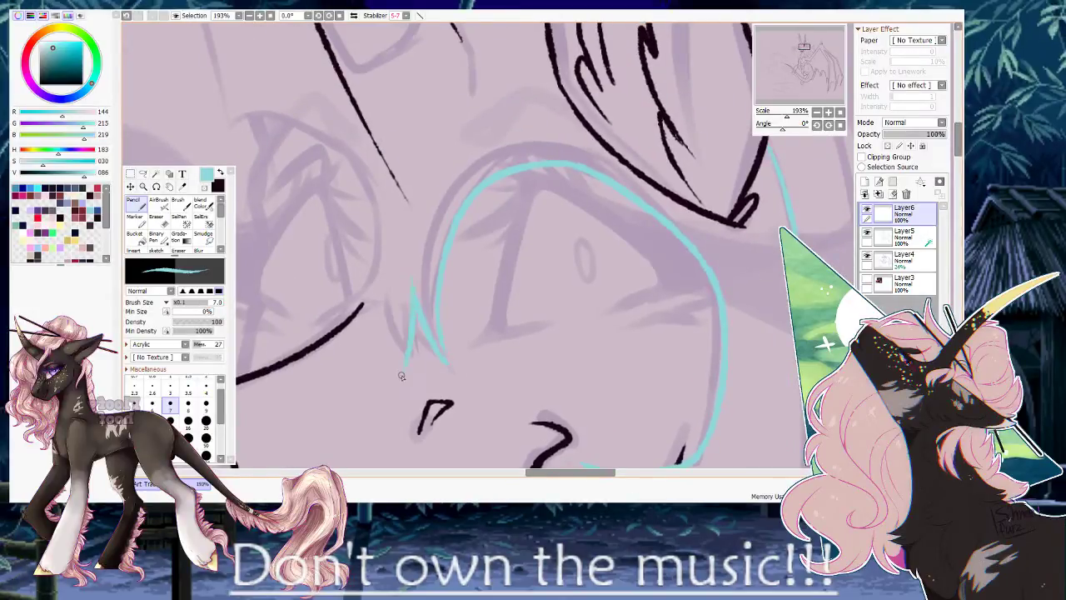
pyautogui.moveTo(303, 329); pyautogui.dragTo(350, 305)
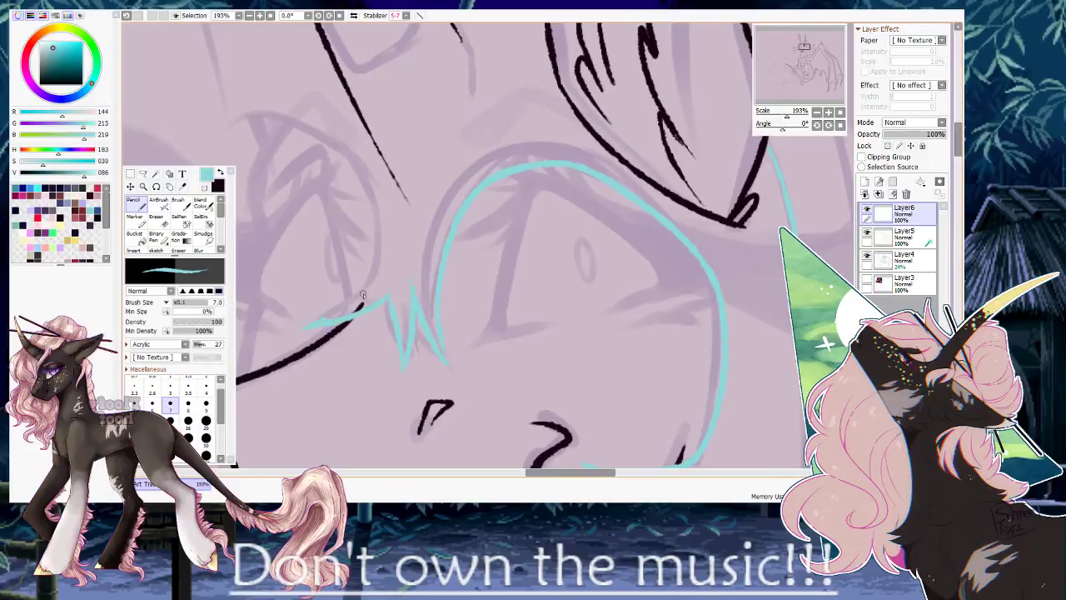
# Draw the rounded teal outline around the far eye, retrying the upper arch until it follows the sketch.
pyautogui.press('h')
pyautogui.moveTo(592, 349); pyautogui.dragTo(555, 316)
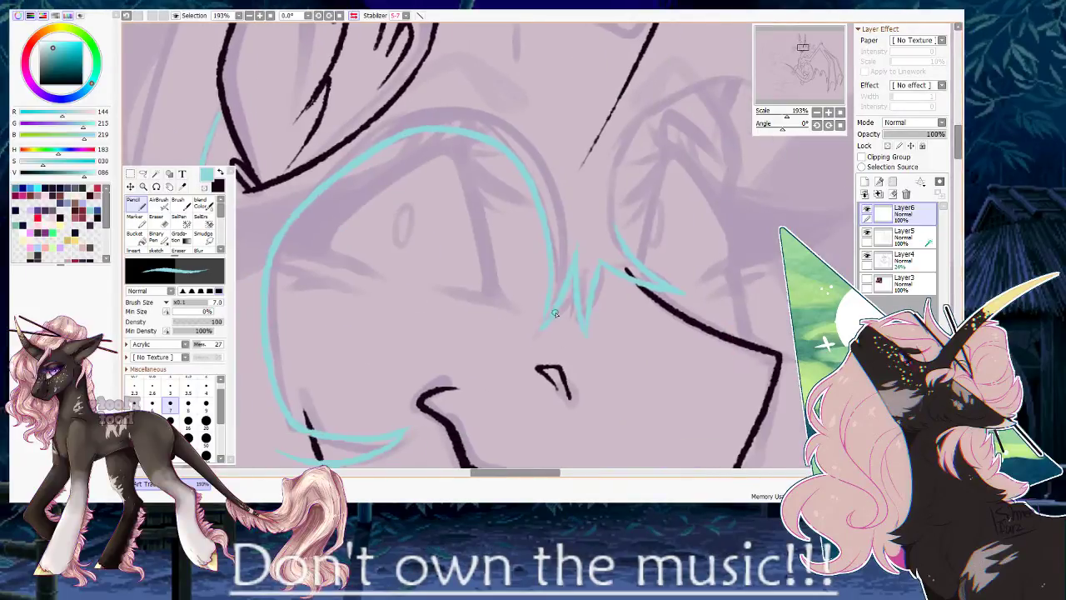
pyautogui.moveTo(632, 232)
pyautogui.mouseDown()
pyautogui.moveTo(439, 267)
pyautogui.moveTo(440, 323)
pyautogui.mouseUp()
pyautogui.moveTo(432, 265)
pyautogui.mouseDown()
pyautogui.moveTo(491, 169)
pyautogui.moveTo(571, 185)
pyautogui.mouseUp()
pyautogui.hotkey('ctrl', 'z')
pyautogui.moveTo(436, 324)
pyautogui.mouseDown()
pyautogui.moveTo(442, 226)
pyautogui.moveTo(497, 178)
pyautogui.mouseUp()
pyautogui.hotkey('ctrl', 'z')
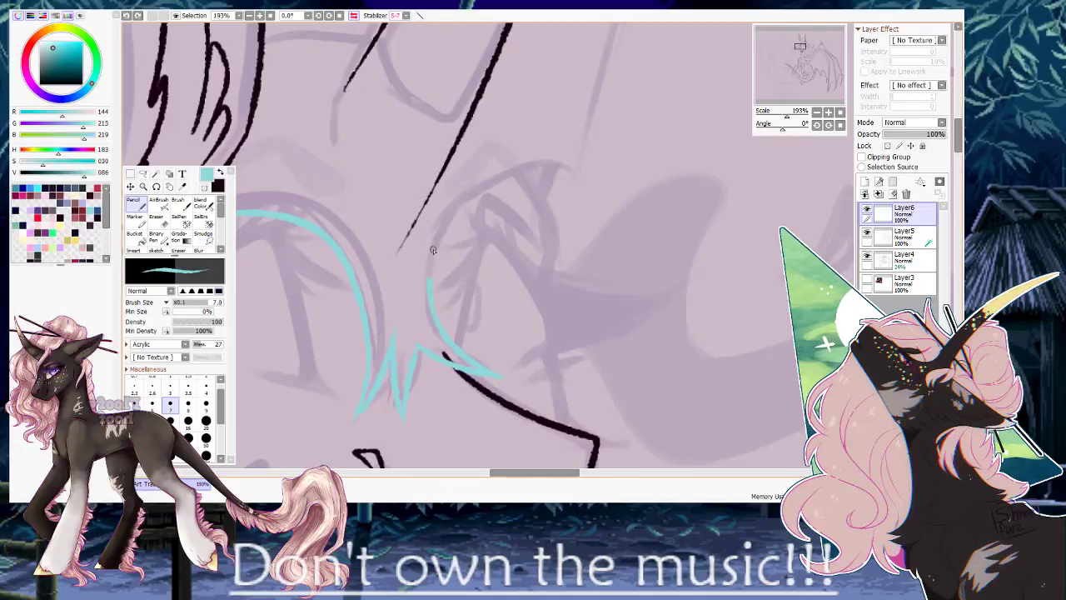
pyautogui.moveTo(542, 228); pyautogui.dragTo(546, 281)
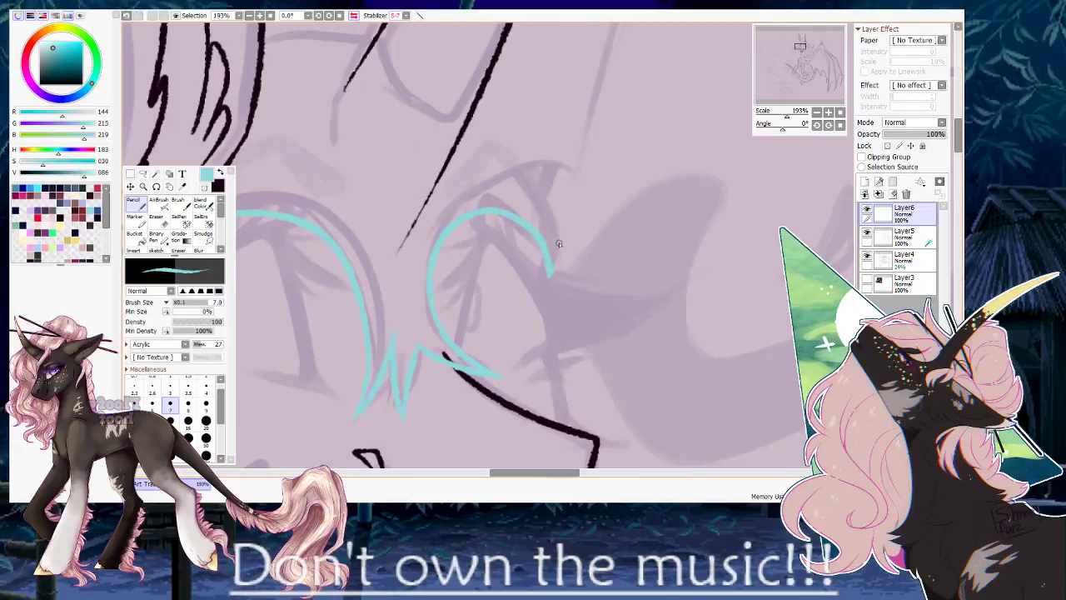
# Draw a second teal arch above the far eye, ending in a pointed tuft at its outer corner.
pyautogui.press('h')
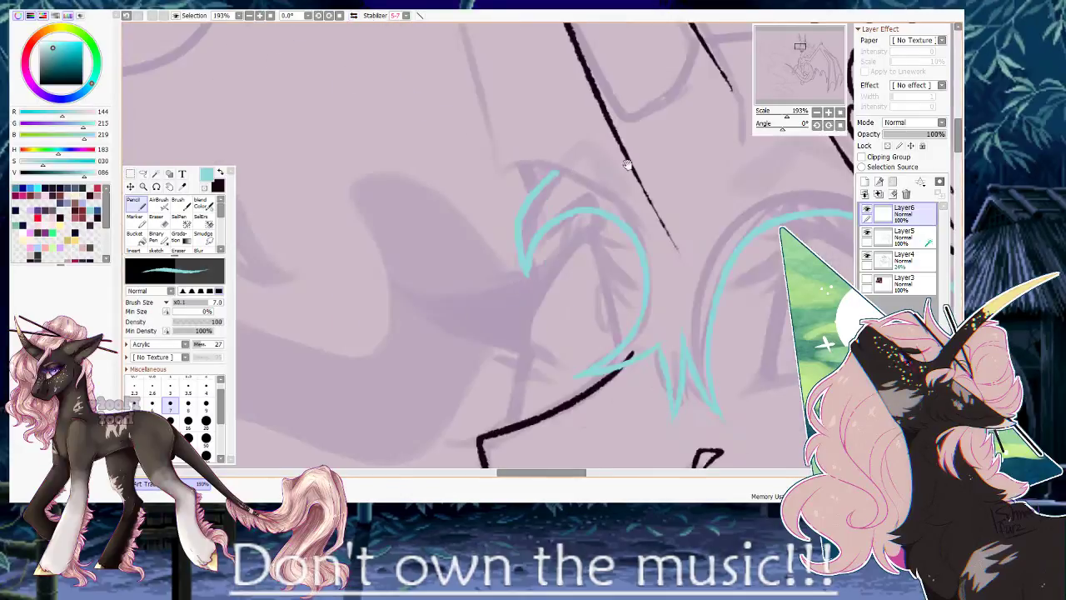
pyautogui.moveTo(565, 206); pyautogui.dragTo(450, 258)
pyautogui.moveTo(520, 297); pyautogui.dragTo(490, 243)
pyautogui.press('h')
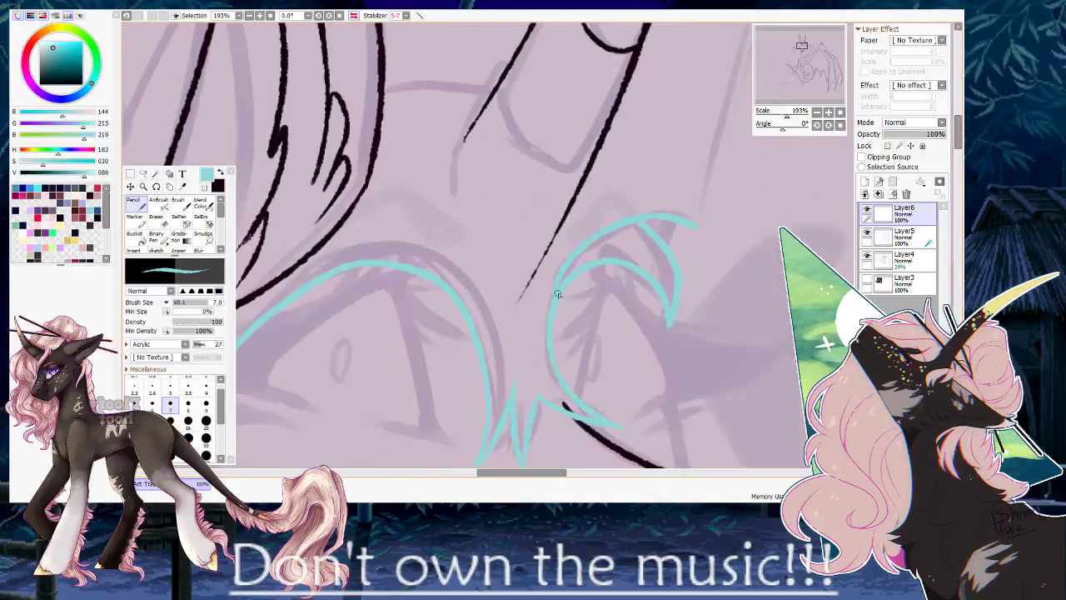
pyautogui.moveTo(556, 292); pyautogui.dragTo(454, 322)
pyautogui.hotkey('ctrl', 'z')
pyautogui.moveTo(481, 271); pyautogui.dragTo(588, 250)
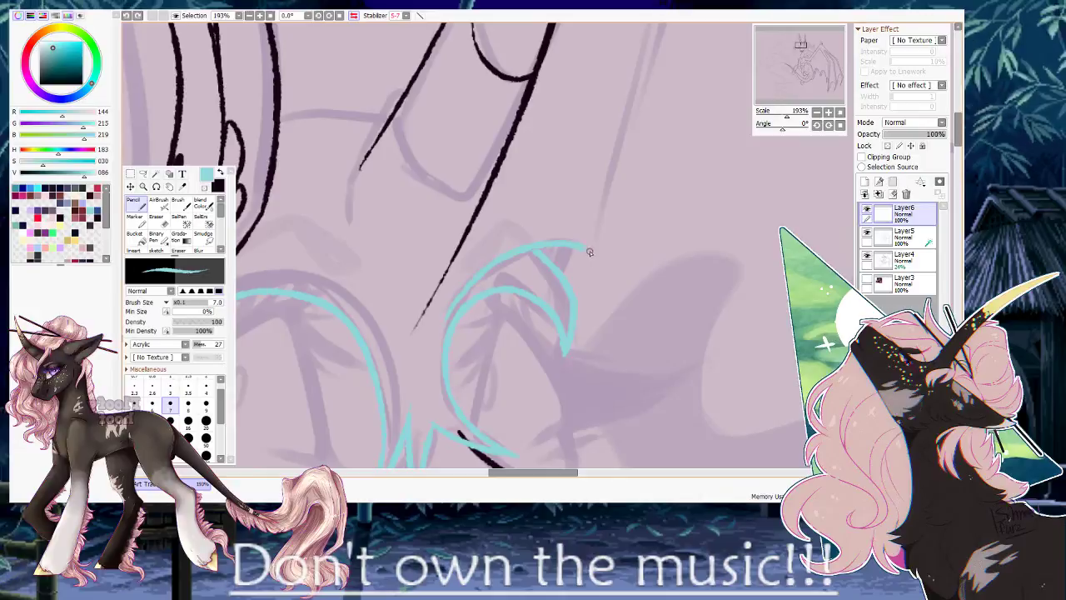
# Draw the two long teal edges of the tall spike beside the horn, meeting at a sharp tip.
pyautogui.moveTo(783, 128)
pyautogui.mouseDown()
pyautogui.moveTo(766, 129)
pyautogui.moveTo(783, 120)
pyautogui.mouseUp()
pyautogui.moveTo(421, 240); pyautogui.dragTo(700, 116)
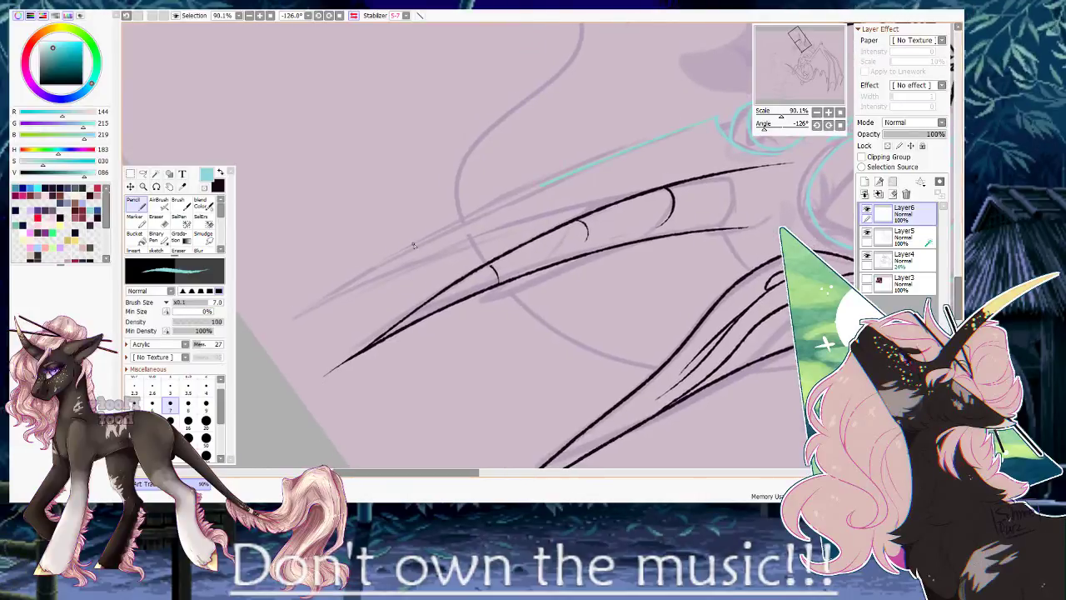
pyautogui.moveTo(300, 321)
pyautogui.mouseDown()
pyautogui.moveTo(366, 285)
pyautogui.moveTo(684, 189)
pyautogui.mouseUp()
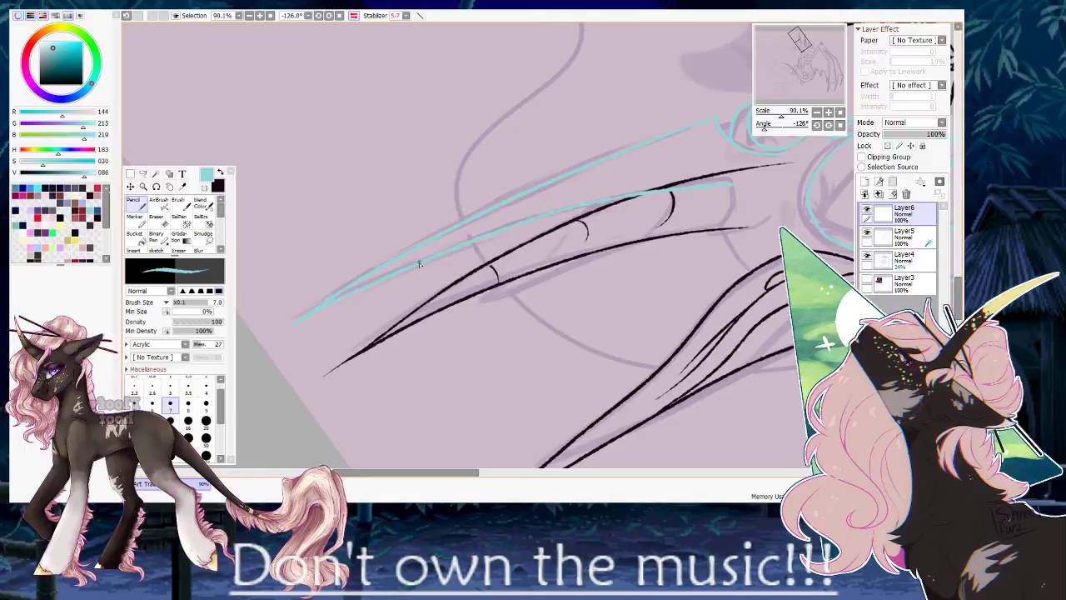
# Draw the curved teal base line from the lower end of the spike's inner edge across the horn base.
pyautogui.scroll(6, 666, 166)
pyautogui.moveTo(692, 109); pyautogui.dragTo(468, 210)
pyautogui.moveTo(543, 126)
pyautogui.mouseDown()
pyautogui.moveTo(501, 292)
pyautogui.moveTo(445, 340)
pyautogui.mouseUp()
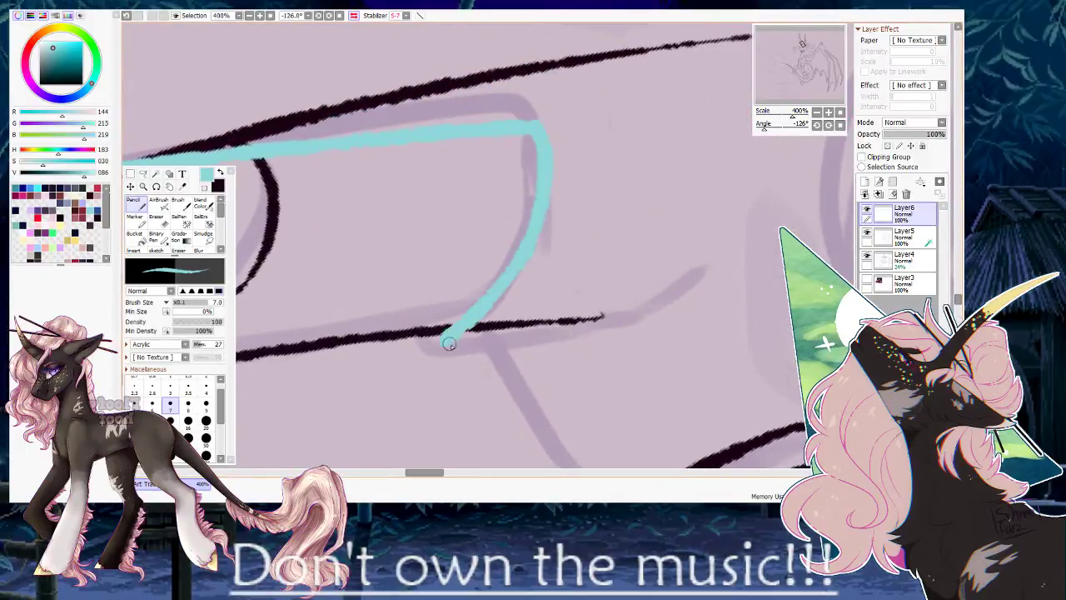
pyautogui.hotkey('ctrl', 'z')
pyautogui.moveTo(537, 129)
pyautogui.mouseDown()
pyautogui.moveTo(445, 340)
pyautogui.moveTo(541, 343)
pyautogui.moveTo(650, 312)
pyautogui.moveTo(692, 268)
pyautogui.mouseUp()
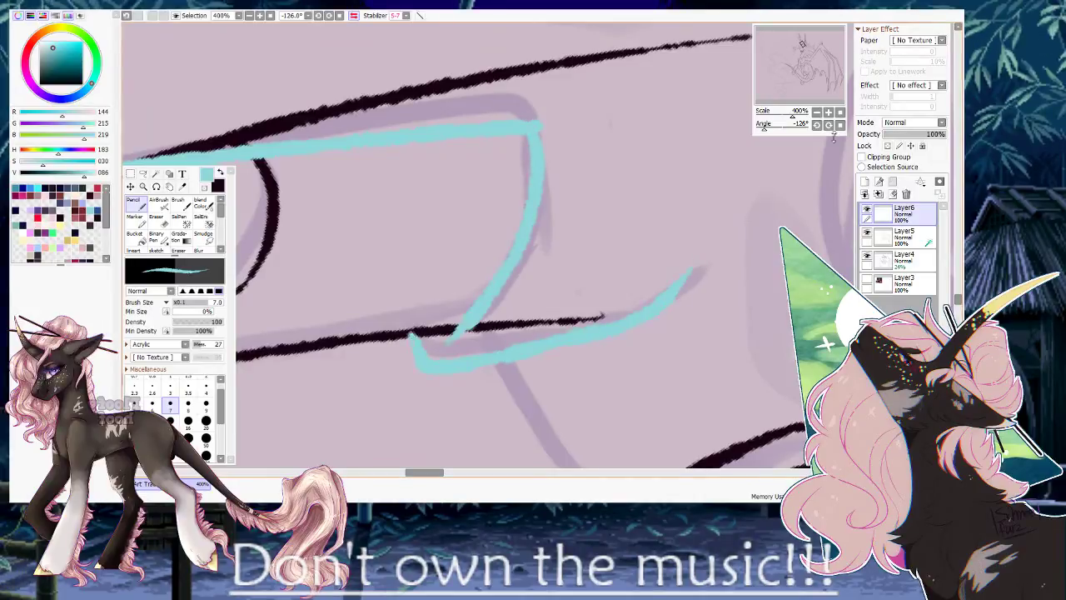
# Undo the bent line beside the horn base and redraw it curving down toward the forehead.
pyautogui.click(839, 125)
pyautogui.moveTo(792, 115); pyautogui.dragTo(789, 116)
pyautogui.hotkey('ctrl', 'z')
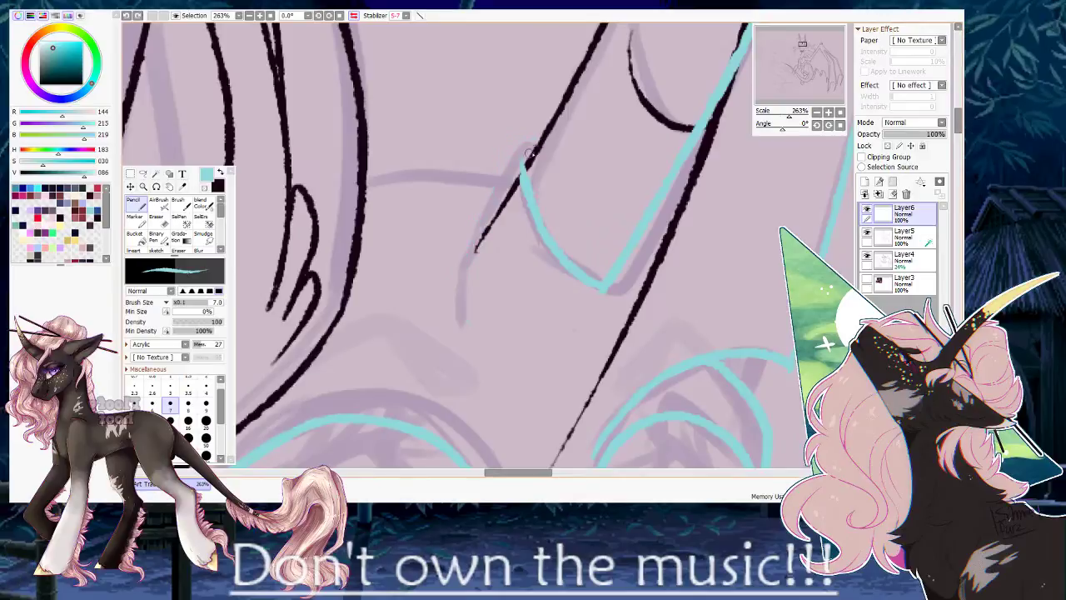
pyautogui.moveTo(521, 144); pyautogui.dragTo(462, 244)
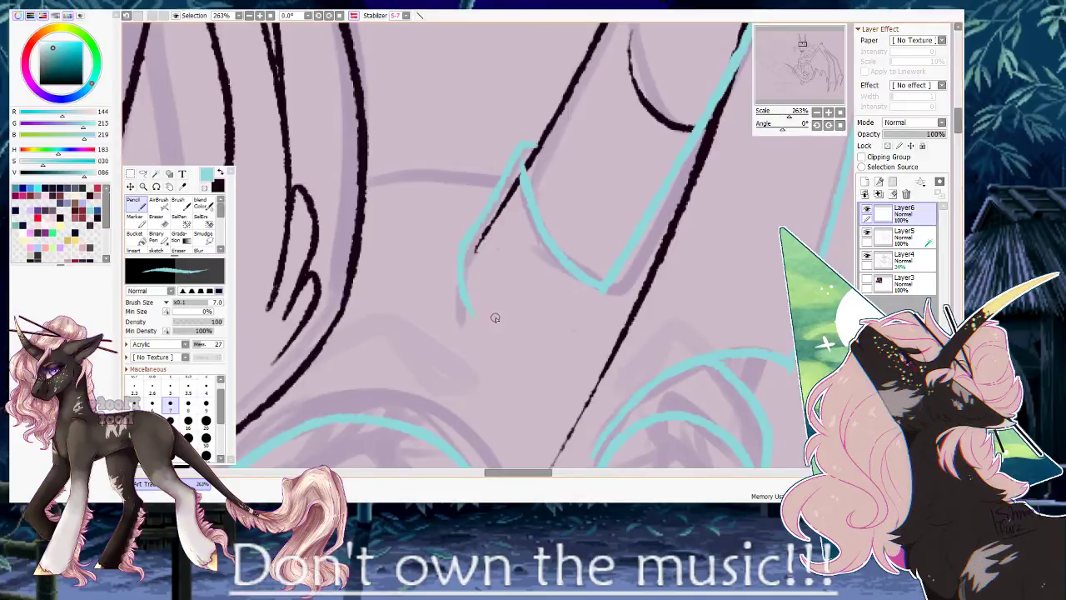
pyautogui.moveTo(645, 261); pyautogui.dragTo(592, 268)
pyautogui.moveTo(643, 234); pyautogui.dragTo(619, 238)
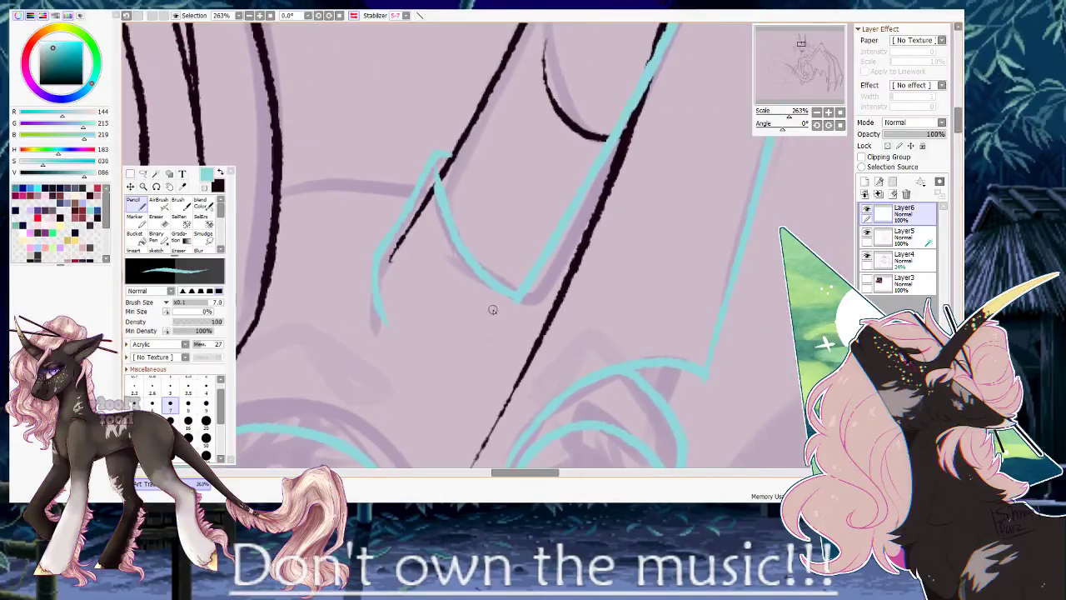
# Trim the line ends with the transparent colour and draw the teal crown line from horn base to near ear.
pyautogui.click(205, 187)
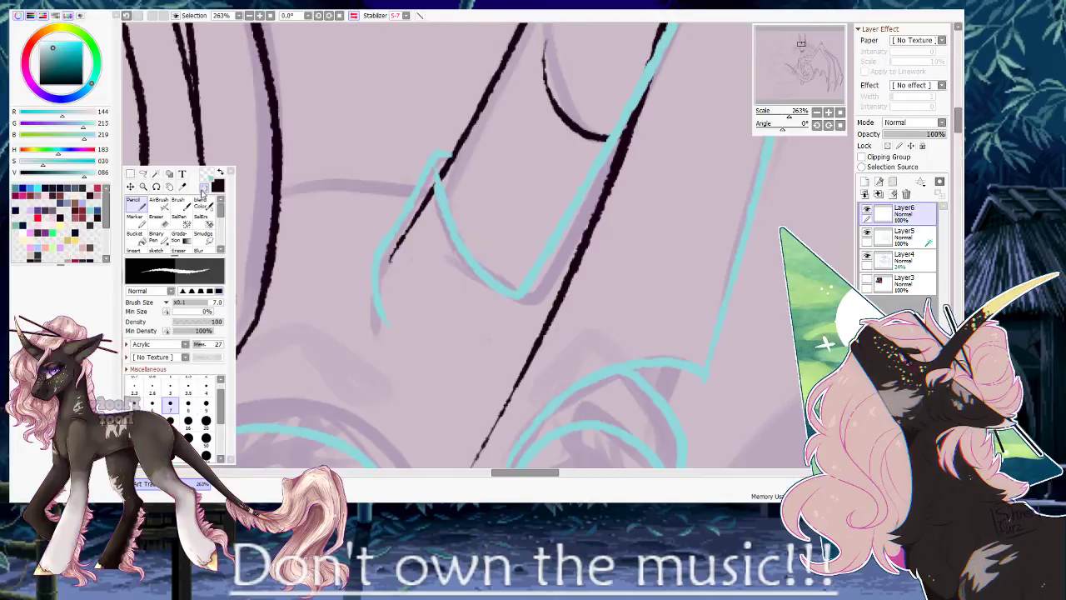
pyautogui.click(204, 189)
pyautogui.moveTo(401, 194); pyautogui.dragTo(562, 190)
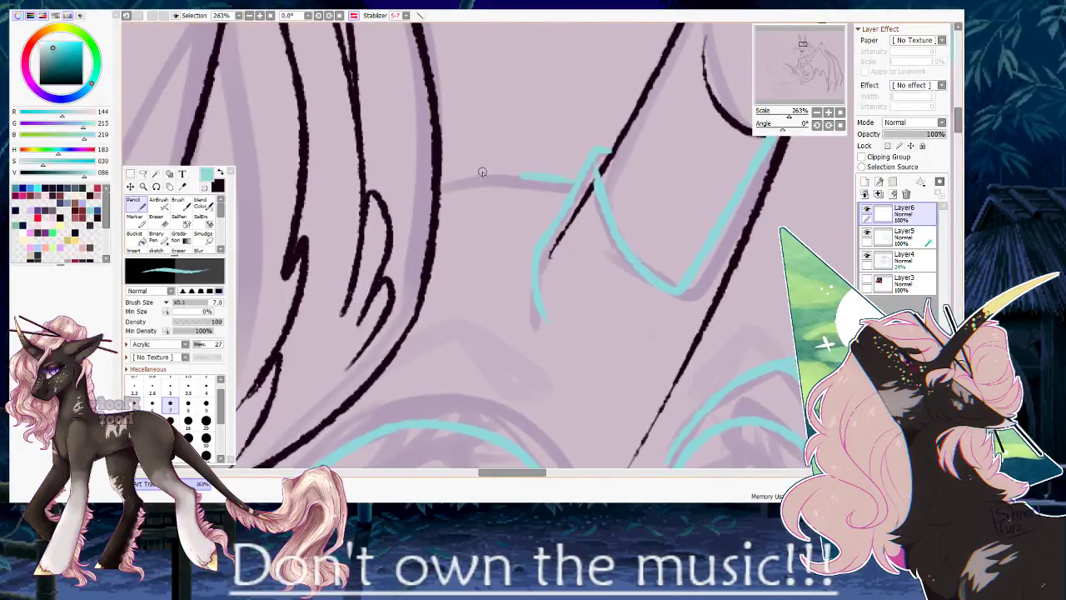
pyautogui.moveTo(489, 173); pyautogui.dragTo(444, 178)
# Select Layer5, switch to the dark line colour and ink the short face contour from the far eye to the muzzle.
pyautogui.moveTo(788, 118); pyautogui.dragTo(782, 123)
pyautogui.moveTo(664, 260); pyautogui.dragTo(472, 236)
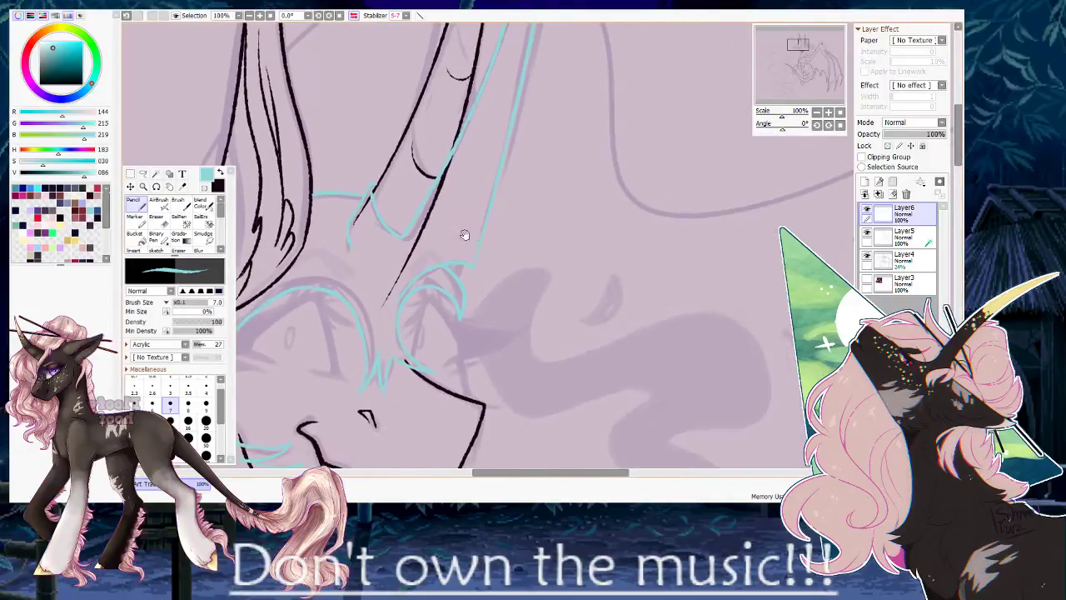
pyautogui.moveTo(461, 349); pyautogui.dragTo(457, 258)
pyautogui.click(903, 238)
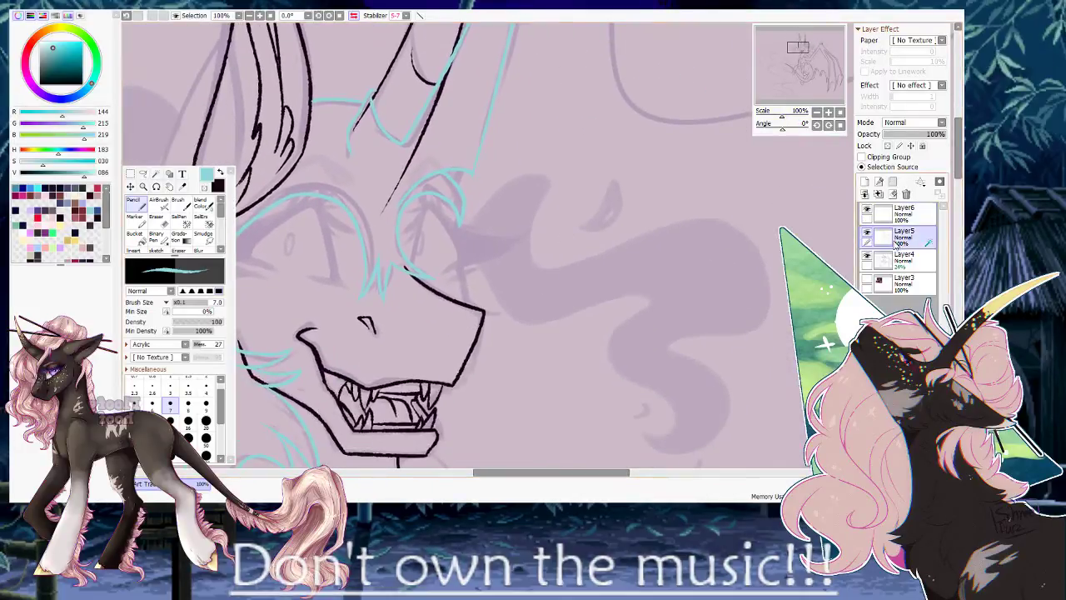
pyautogui.press('x')
pyautogui.moveTo(652, 174); pyautogui.dragTo(693, 163)
pyautogui.moveTo(783, 117); pyautogui.dragTo(788, 121)
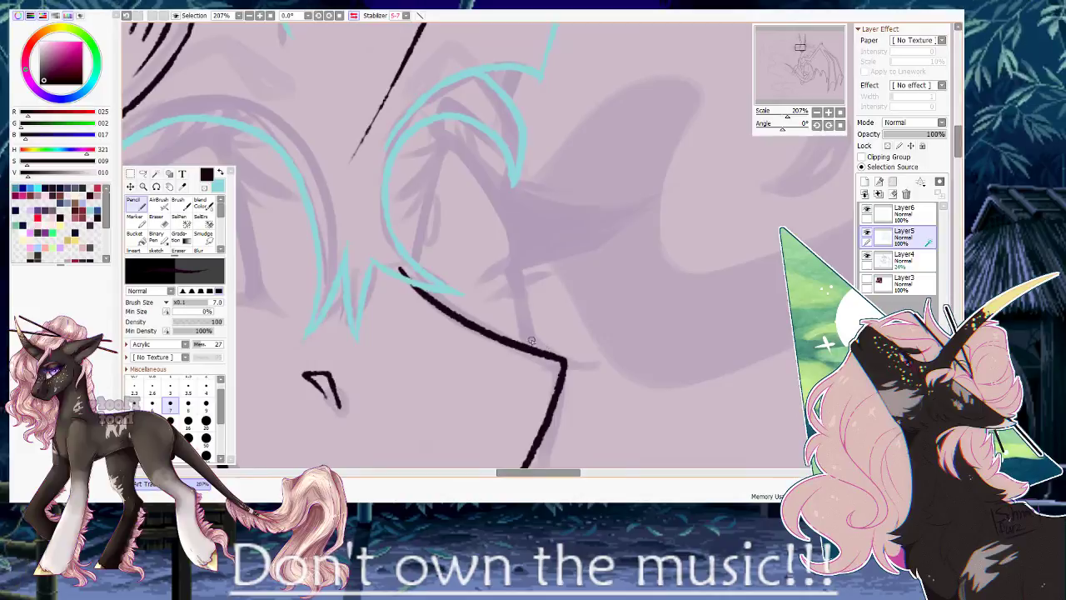
pyautogui.moveTo(514, 235); pyautogui.dragTo(512, 255)
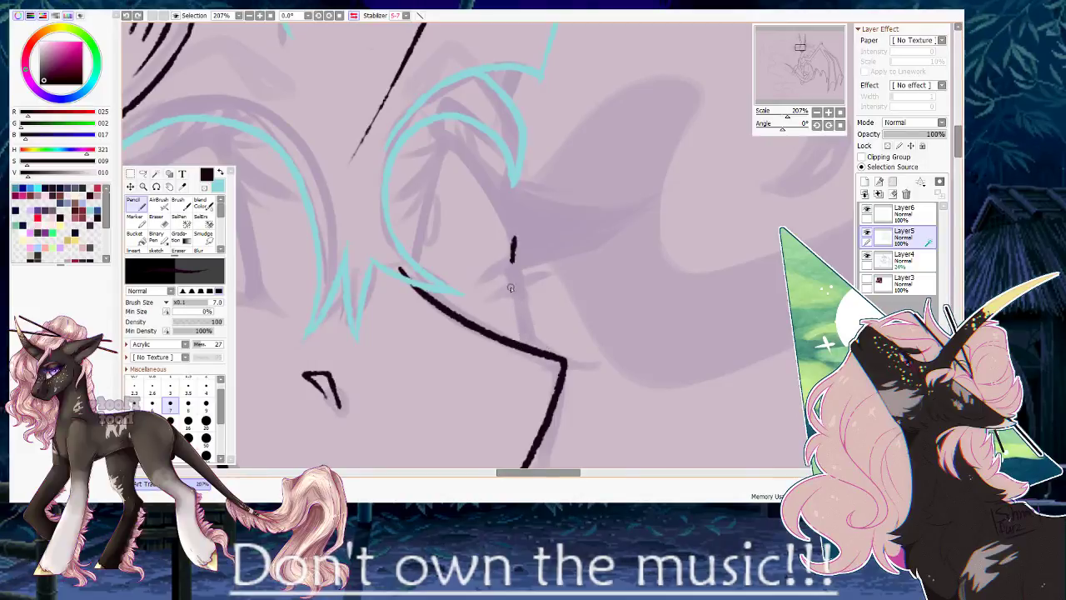
# Return to Layer6 with teal and draw the rounded throat ruff below the chin with pointed fur strands.
pyautogui.click(886, 208)
pyautogui.press('x')
pyautogui.click(777, 118)
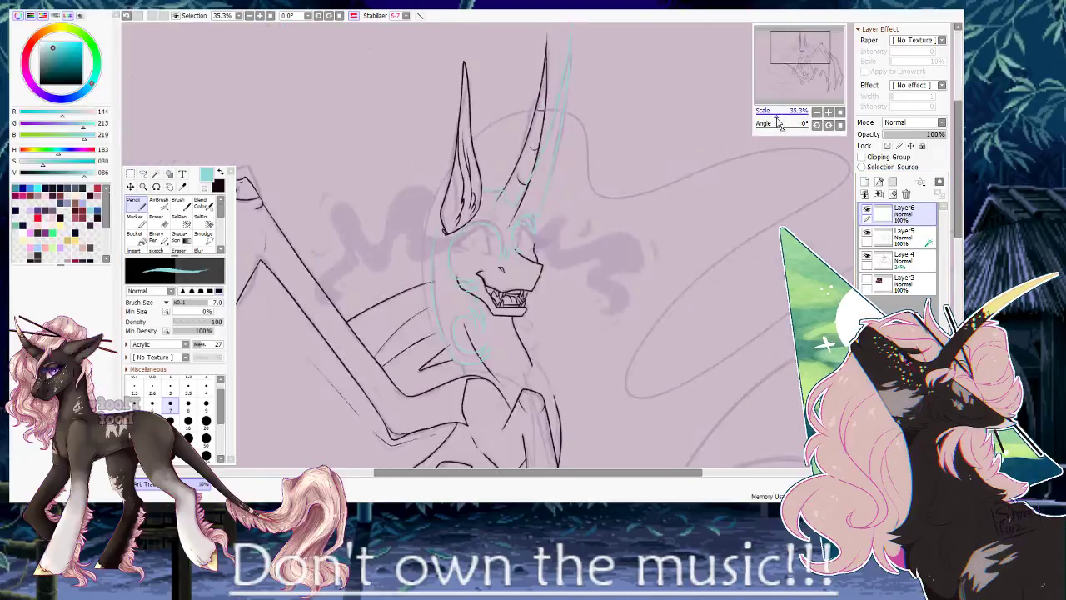
pyautogui.moveTo(777, 121); pyautogui.dragTo(781, 121)
pyautogui.moveTo(498, 338); pyautogui.dragTo(508, 165)
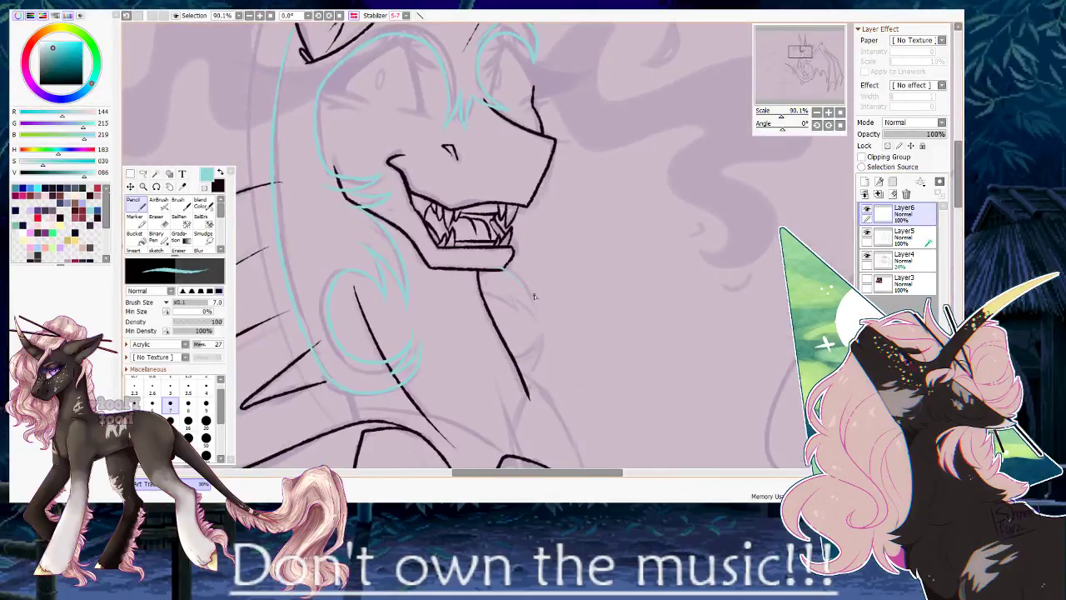
pyautogui.moveTo(533, 314); pyautogui.dragTo(535, 322)
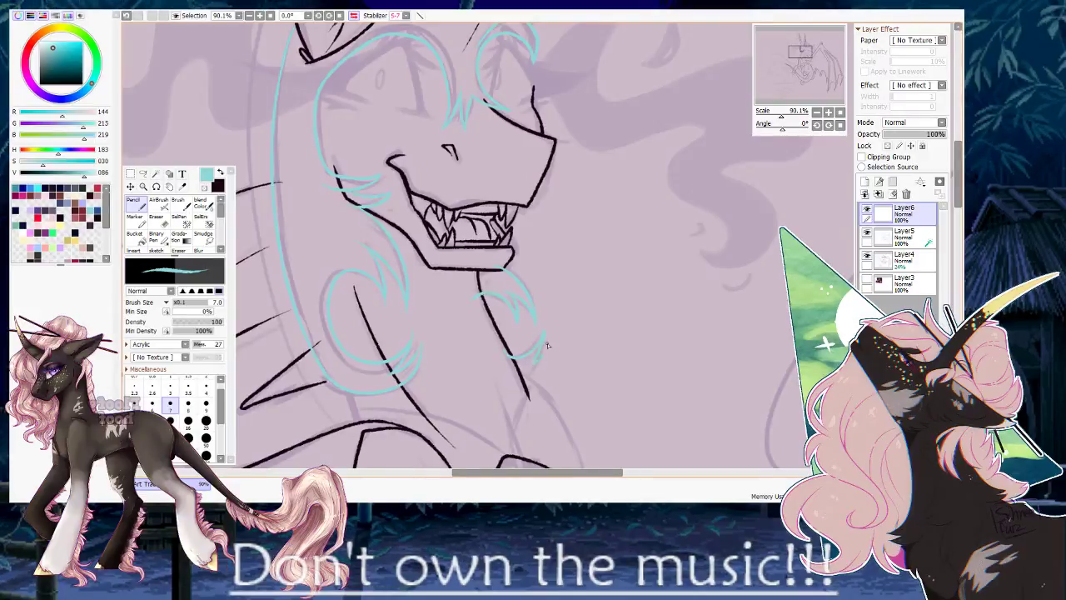
pyautogui.moveTo(523, 380); pyautogui.dragTo(472, 198)
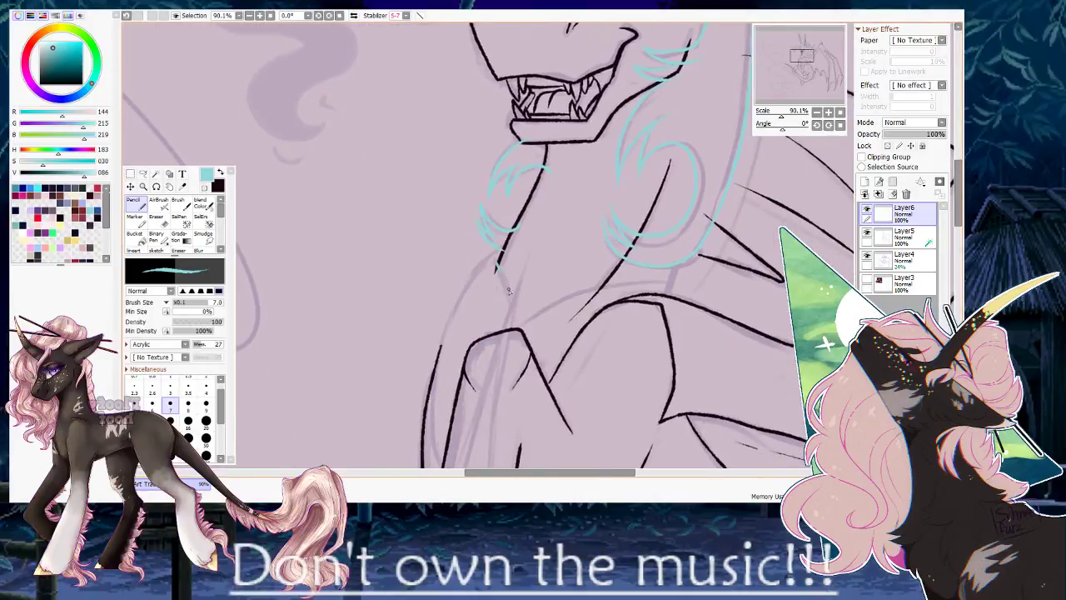
# Draw long tapering teal fur strands from the chest down the middle of the front leg.
pyautogui.moveTo(515, 317); pyautogui.dragTo(495, 144)
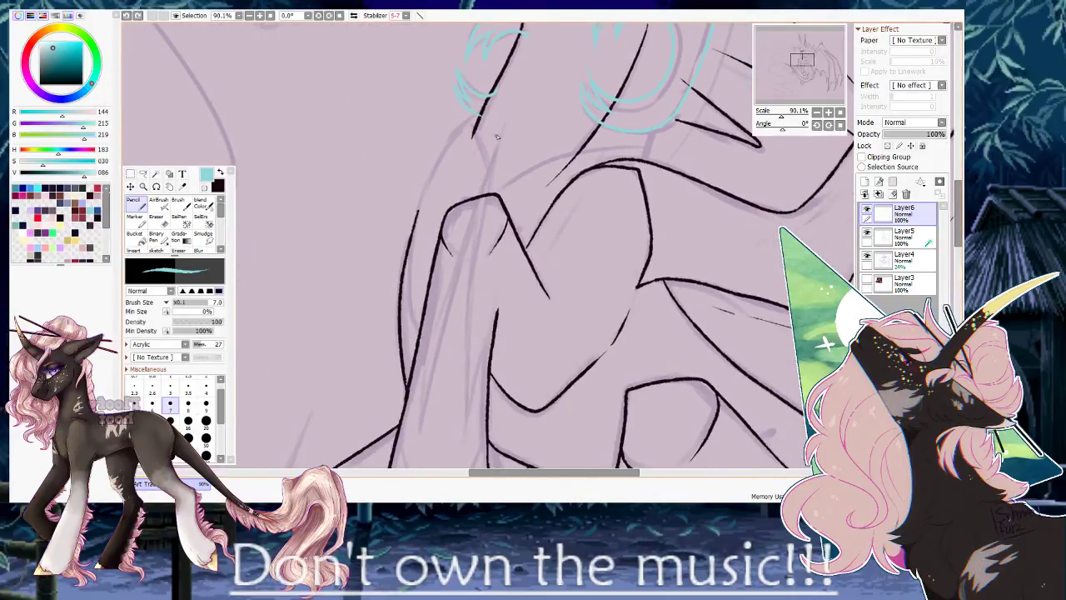
pyautogui.moveTo(782, 128); pyautogui.dragTo(763, 128)
pyautogui.moveTo(565, 233); pyautogui.dragTo(510, 219)
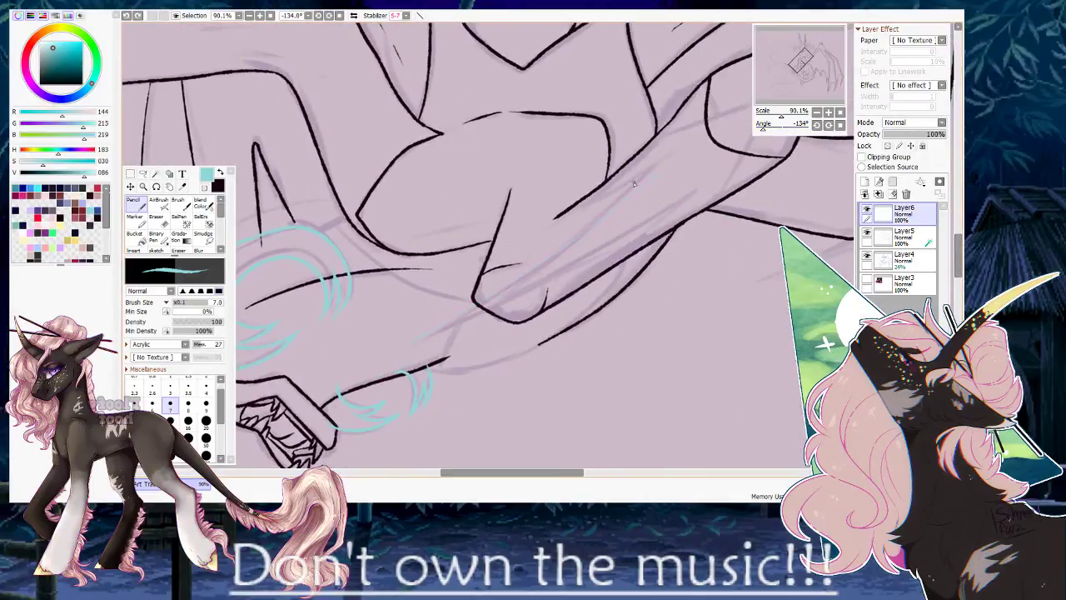
pyautogui.moveTo(636, 187)
pyautogui.mouseDown()
pyautogui.moveTo(398, 339)
pyautogui.moveTo(604, 247)
pyautogui.mouseUp()
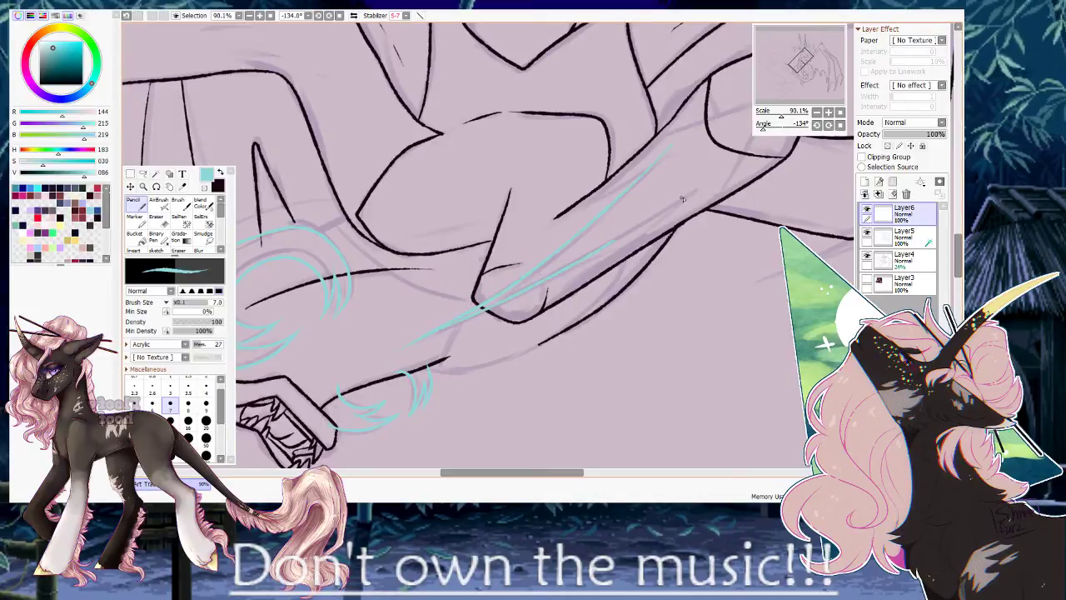
pyautogui.click(839, 124)
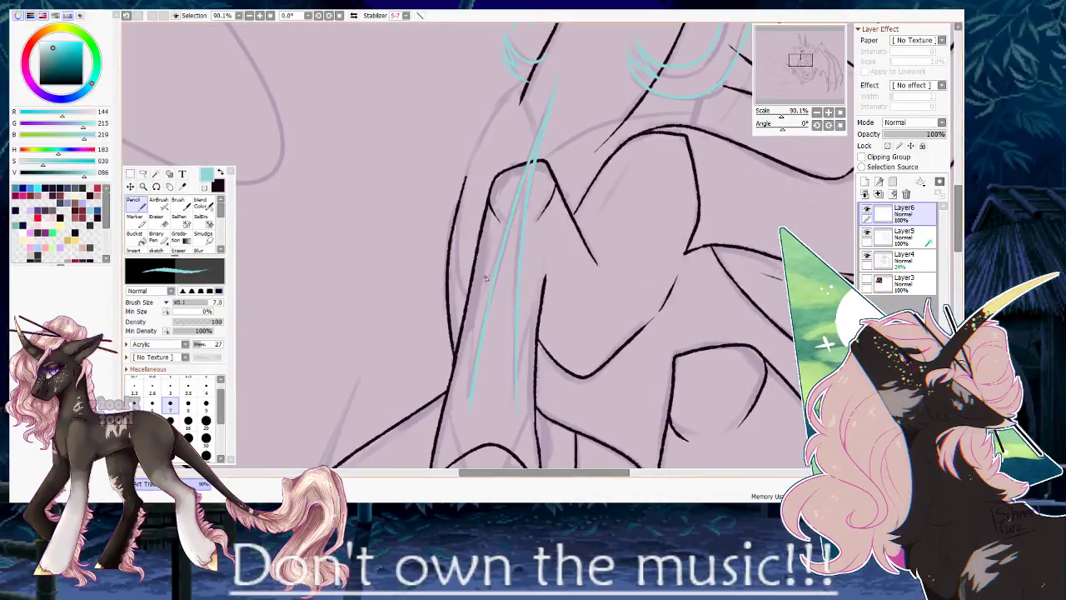
# Outline both sides of the front leg's fur in teal, meeting in a downward V over the rounded joint.
pyautogui.moveTo(473, 200); pyautogui.dragTo(406, 167)
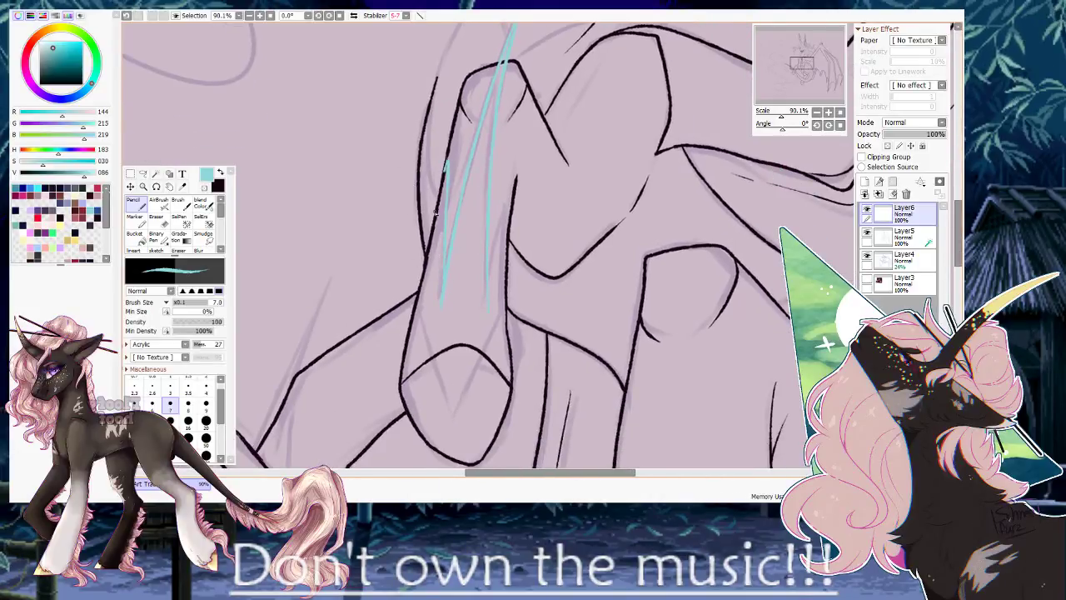
pyautogui.moveTo(447, 163); pyautogui.dragTo(411, 314)
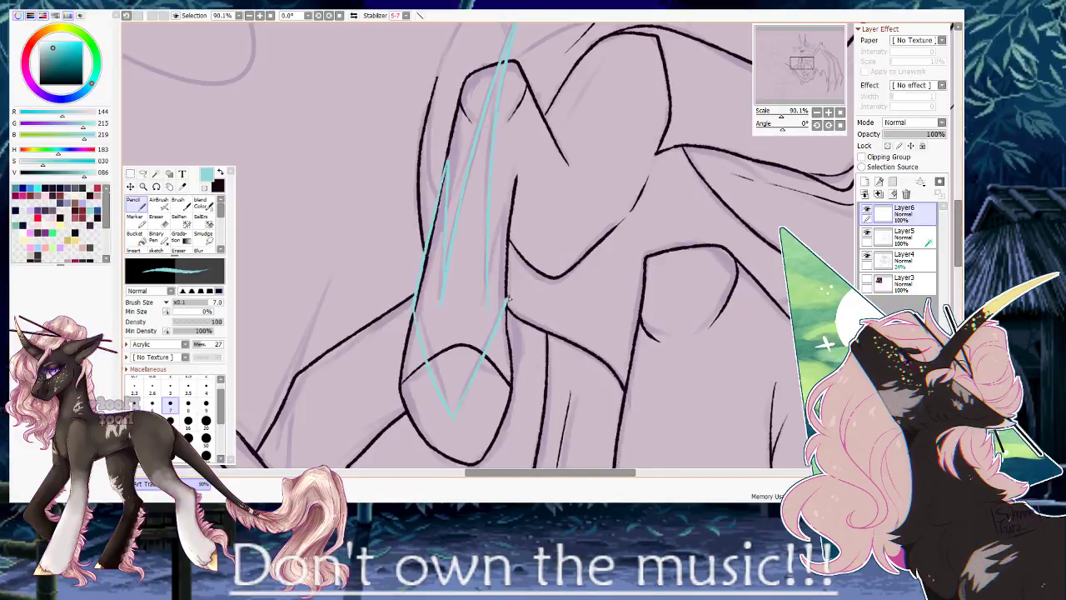
pyautogui.hotkey('ctrl', 'z')
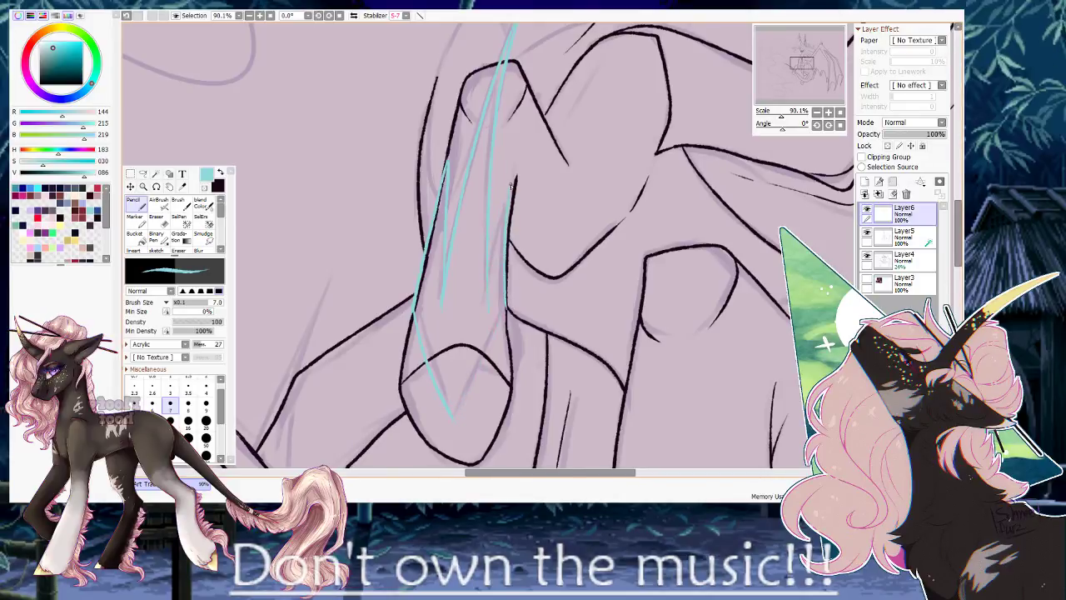
pyautogui.moveTo(513, 323); pyautogui.dragTo(512, 260)
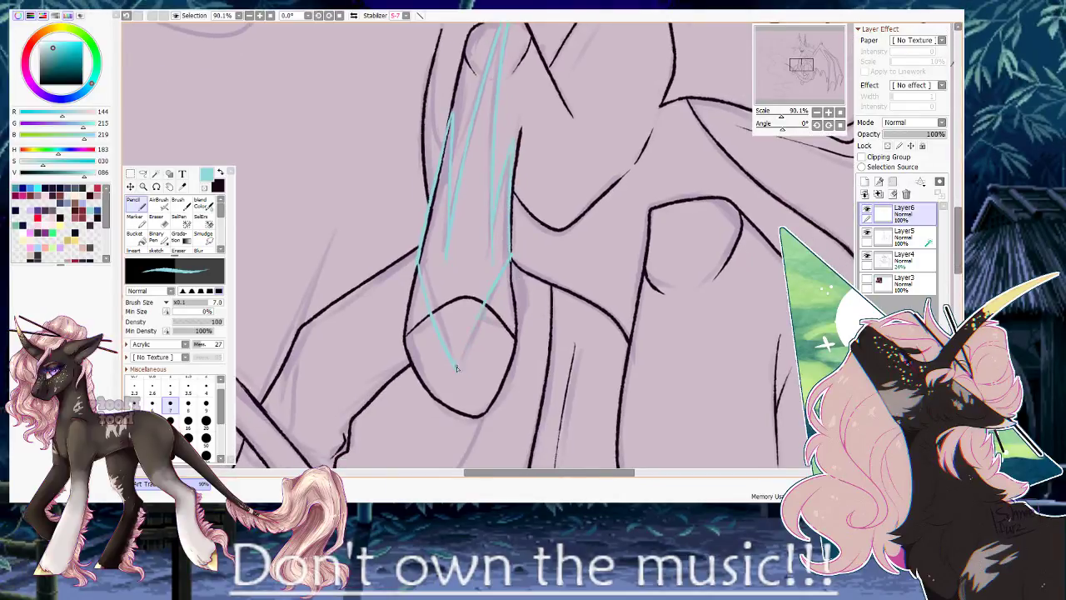
pyautogui.moveTo(419, 270); pyautogui.dragTo(488, 255)
# Add pointed teal fur strands inside the front leg outline, above the V-shaped tip.
pyautogui.moveTo(779, 112); pyautogui.dragTo(783, 111)
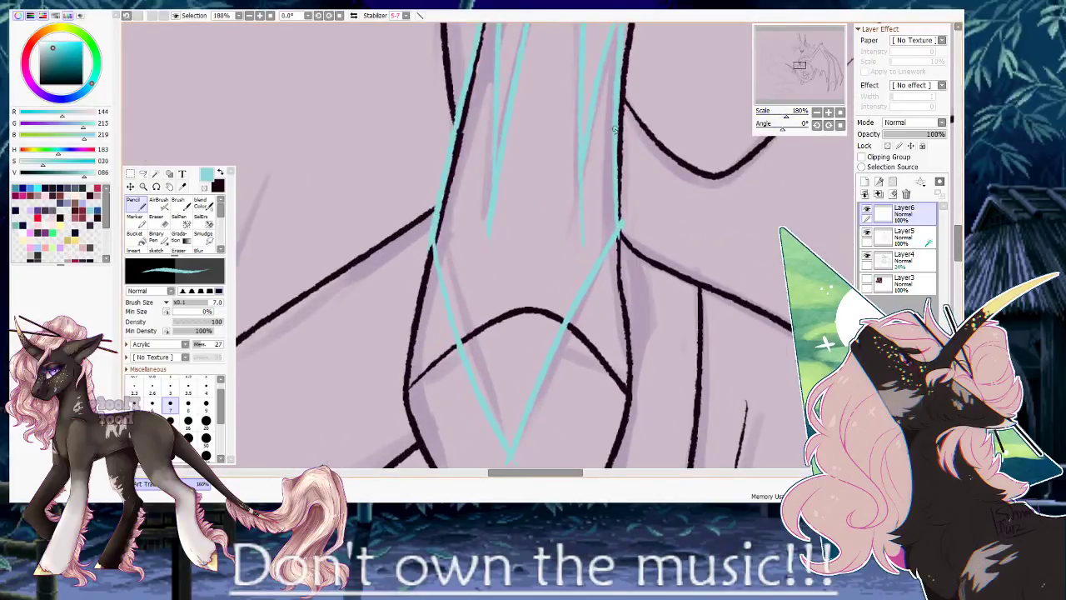
pyautogui.scroll(5, 626, 184)
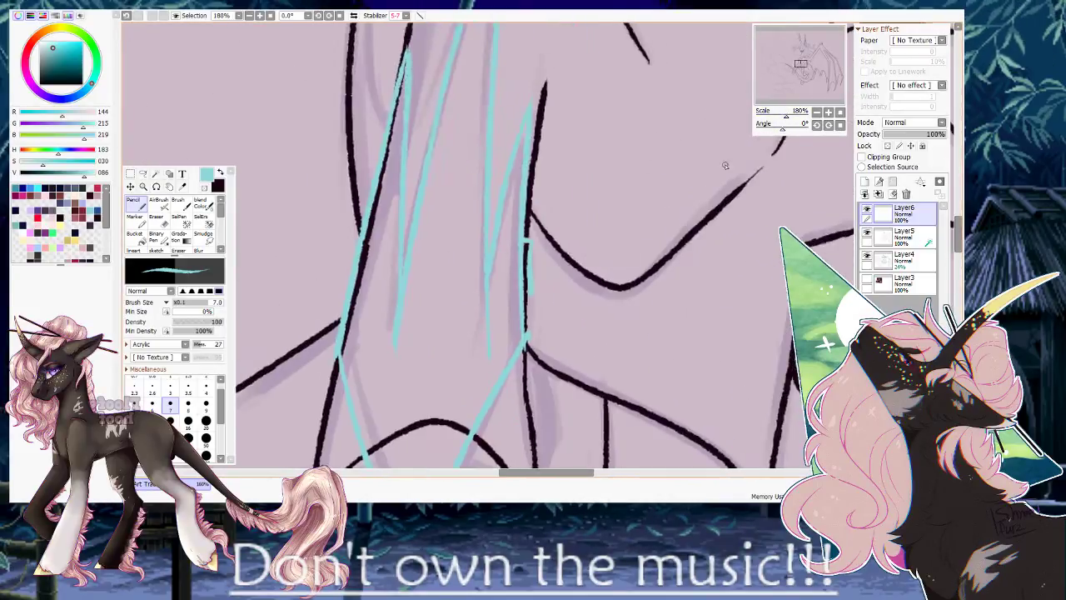
pyautogui.moveTo(518, 152)
pyautogui.mouseDown()
pyautogui.moveTo(516, 342)
pyautogui.moveTo(518, 333)
pyautogui.moveTo(488, 343)
pyautogui.mouseUp()
pyautogui.moveTo(428, 251)
pyautogui.mouseDown()
pyautogui.moveTo(419, 202)
pyautogui.moveTo(478, 222)
pyautogui.moveTo(446, 112)
pyautogui.mouseUp()
# Trim the rough edges and overlapping ends of the front leg's teal fur lines with the transparent colour.
pyautogui.click(205, 187)
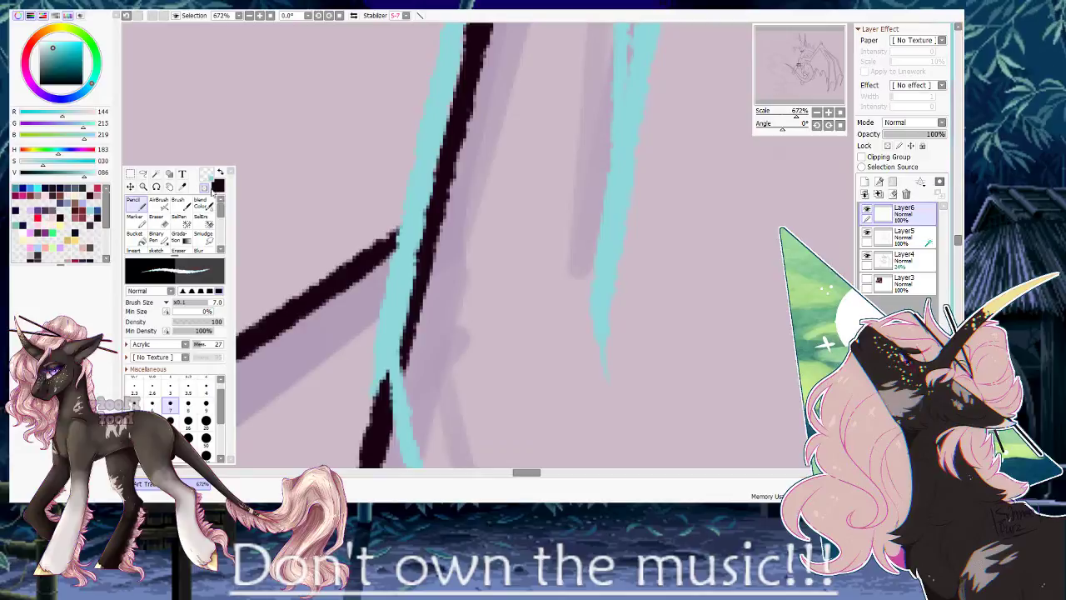
pyautogui.moveTo(364, 337); pyautogui.dragTo(386, 410)
pyautogui.moveTo(563, 342)
pyautogui.mouseDown()
pyautogui.moveTo(475, 95)
pyautogui.moveTo(564, 109)
pyautogui.moveTo(520, 129)
pyautogui.mouseUp()
pyautogui.moveTo(492, 338); pyautogui.dragTo(455, 143)
pyautogui.moveTo(498, 308); pyautogui.dragTo(524, 319)
pyautogui.moveTo(547, 258); pyautogui.dragTo(470, 416)
pyautogui.moveTo(574, 112); pyautogui.dragTo(476, 375)
pyautogui.moveTo(566, 104); pyautogui.dragTo(450, 381)
pyautogui.moveTo(534, 127)
pyautogui.mouseDown()
pyautogui.moveTo(497, 294)
pyautogui.moveTo(515, 230)
pyautogui.moveTo(513, 259)
pyautogui.mouseUp()
pyautogui.moveTo(504, 312); pyautogui.dragTo(506, 287)
pyautogui.moveTo(516, 222); pyautogui.dragTo(511, 266)
pyautogui.moveTo(545, 156)
pyautogui.mouseDown()
pyautogui.moveTo(521, 314)
pyautogui.moveTo(498, 372)
pyautogui.moveTo(511, 222)
pyautogui.moveTo(536, 334)
pyautogui.moveTo(488, 309)
pyautogui.moveTo(483, 283)
pyautogui.moveTo(472, 318)
pyautogui.moveTo(535, 139)
pyautogui.mouseUp()
# Return to teal and draw the bent leg's angular fur outline with pointed strands, crossing the long diagonal shape.
pyautogui.moveTo(797, 118); pyautogui.dragTo(781, 120)
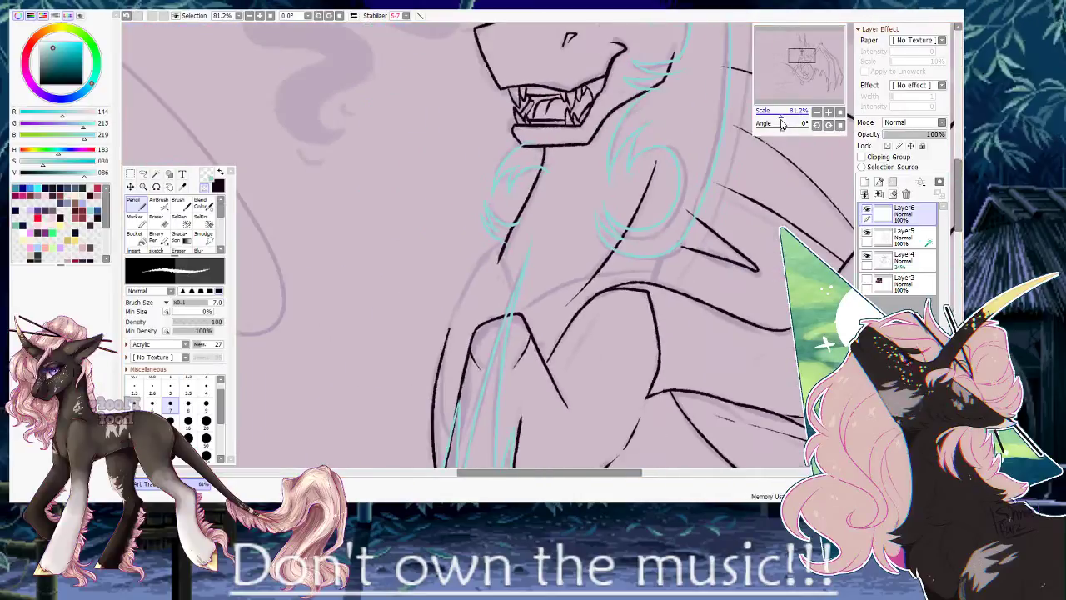
pyautogui.moveTo(528, 313); pyautogui.dragTo(510, 220)
pyautogui.moveTo(495, 290); pyautogui.dragTo(561, 152)
pyautogui.click(206, 177)
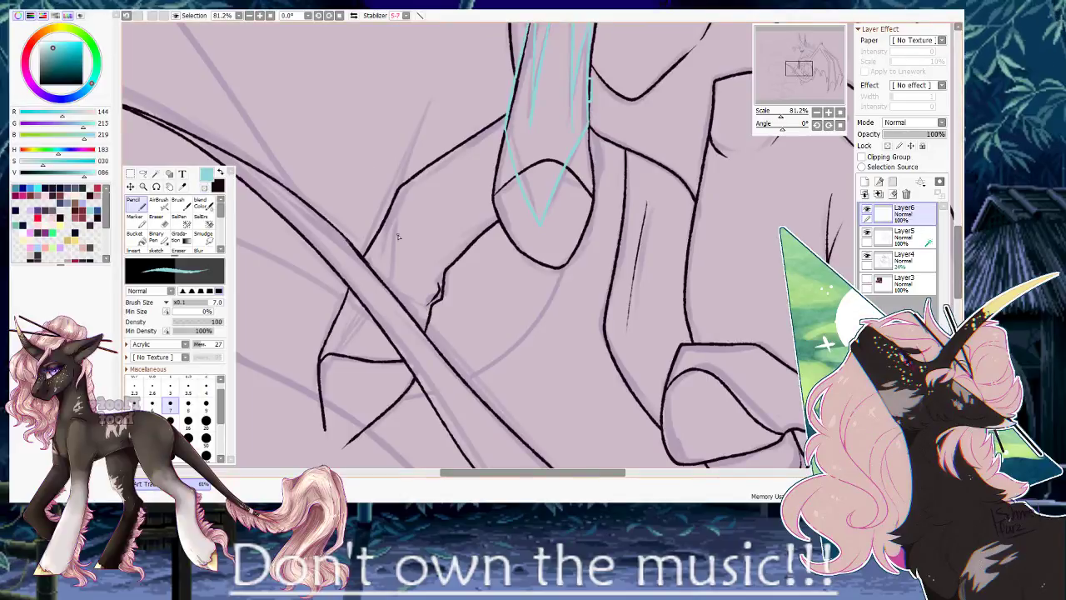
pyautogui.moveTo(392, 275); pyautogui.dragTo(413, 187)
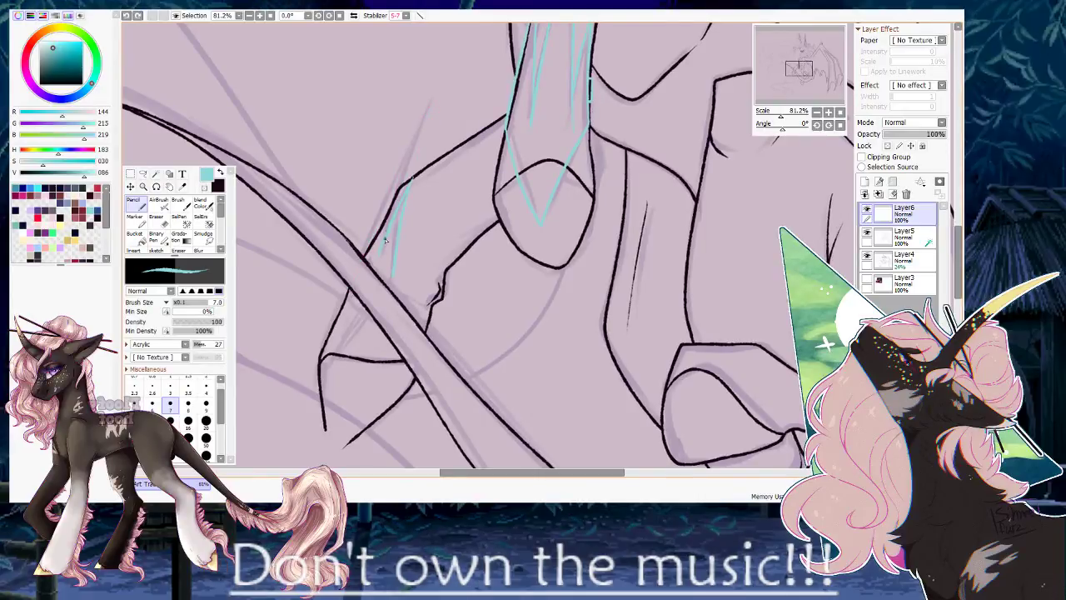
pyautogui.moveTo(367, 260)
pyautogui.mouseDown()
pyautogui.moveTo(327, 333)
pyautogui.moveTo(337, 275)
pyautogui.mouseUp()
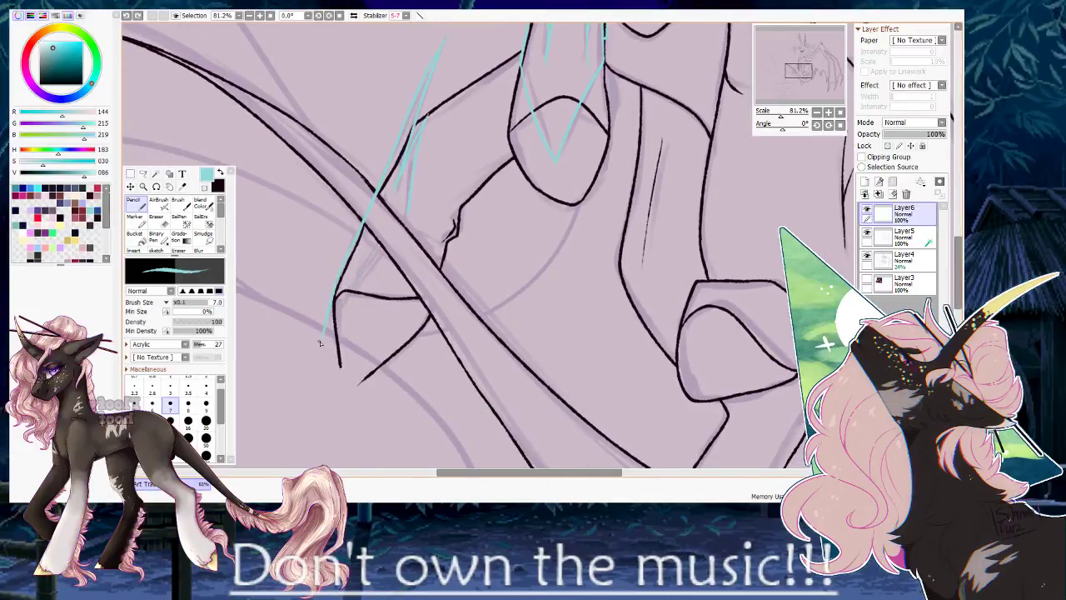
pyautogui.moveTo(385, 195); pyautogui.dragTo(371, 247)
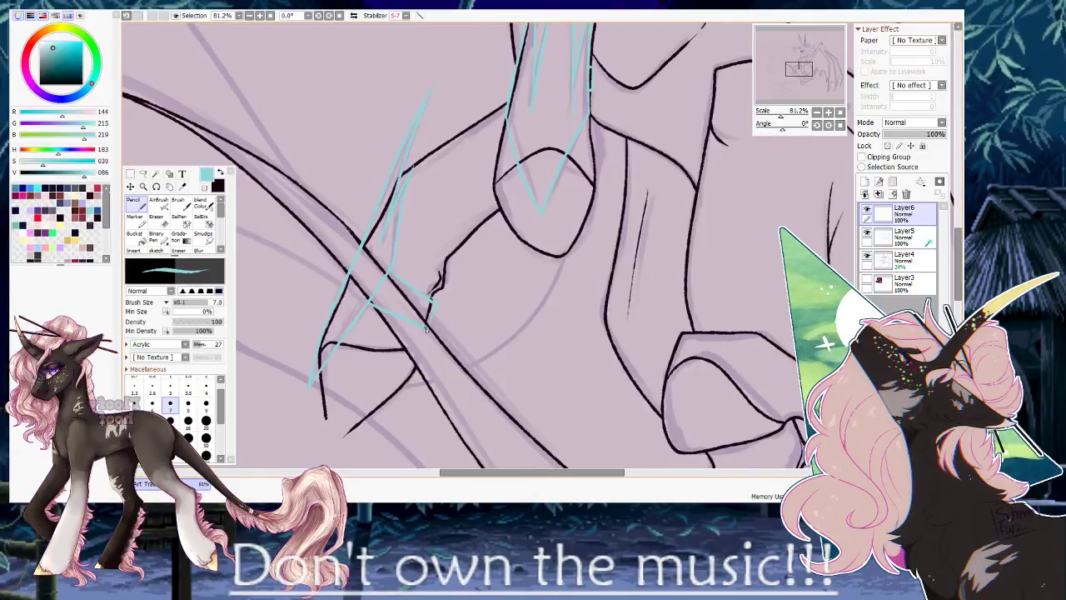
# Rotate the canvas to -169° and switch to the transparent colour for trimming the bent leg's teal lines.
pyautogui.moveTo(431, 337)
pyautogui.mouseDown()
pyautogui.moveTo(527, 156)
pyautogui.moveTo(503, 187)
pyautogui.mouseUp()
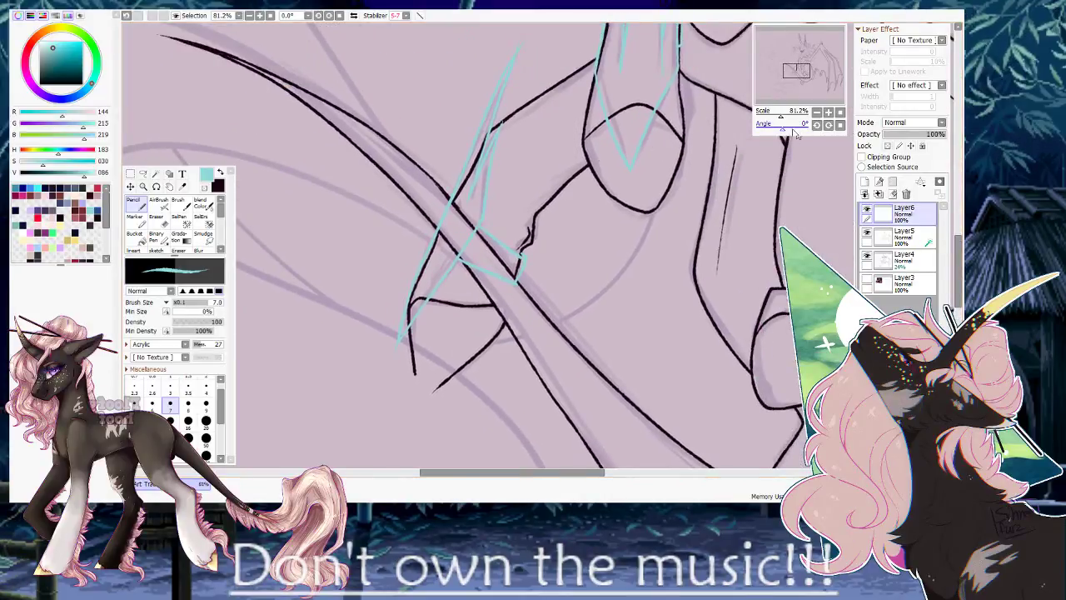
pyautogui.moveTo(780, 130); pyautogui.dragTo(759, 131)
pyautogui.moveTo(690, 177); pyautogui.dragTo(594, 179)
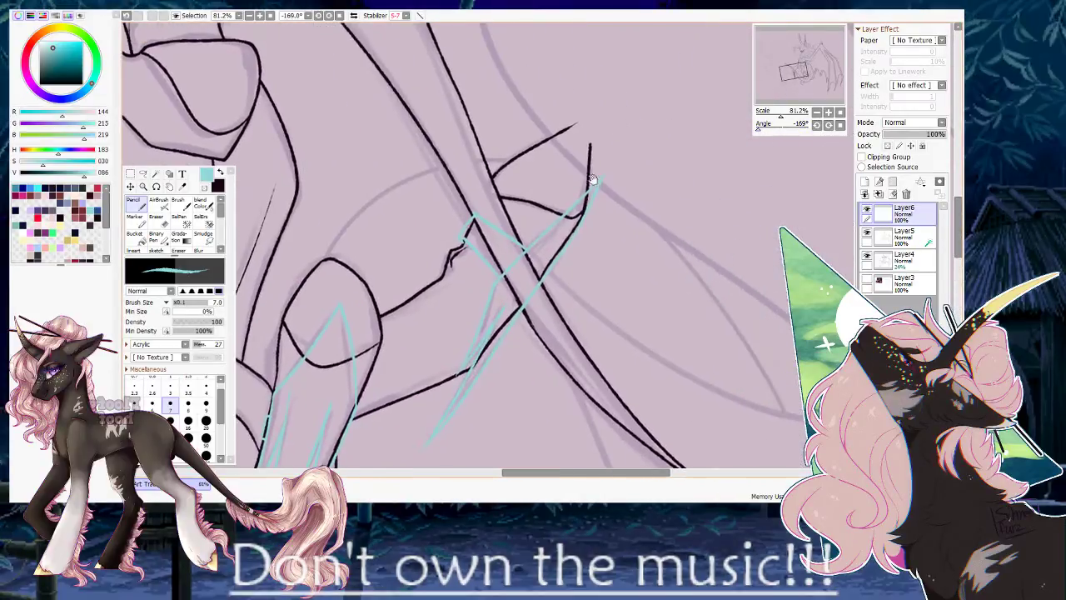
pyautogui.scroll(6, 368, 224)
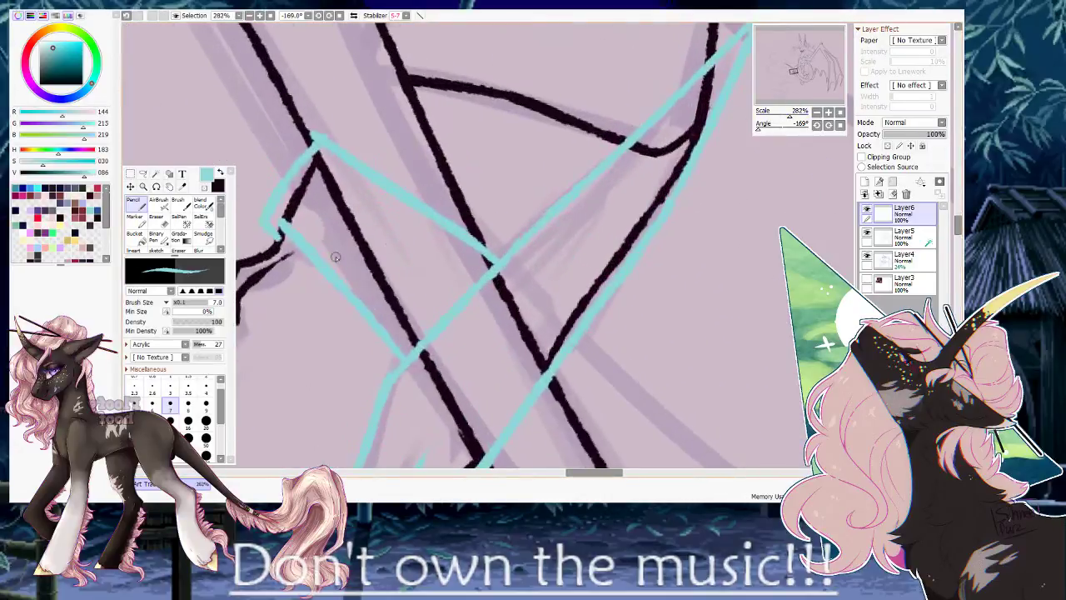
pyautogui.press('-')
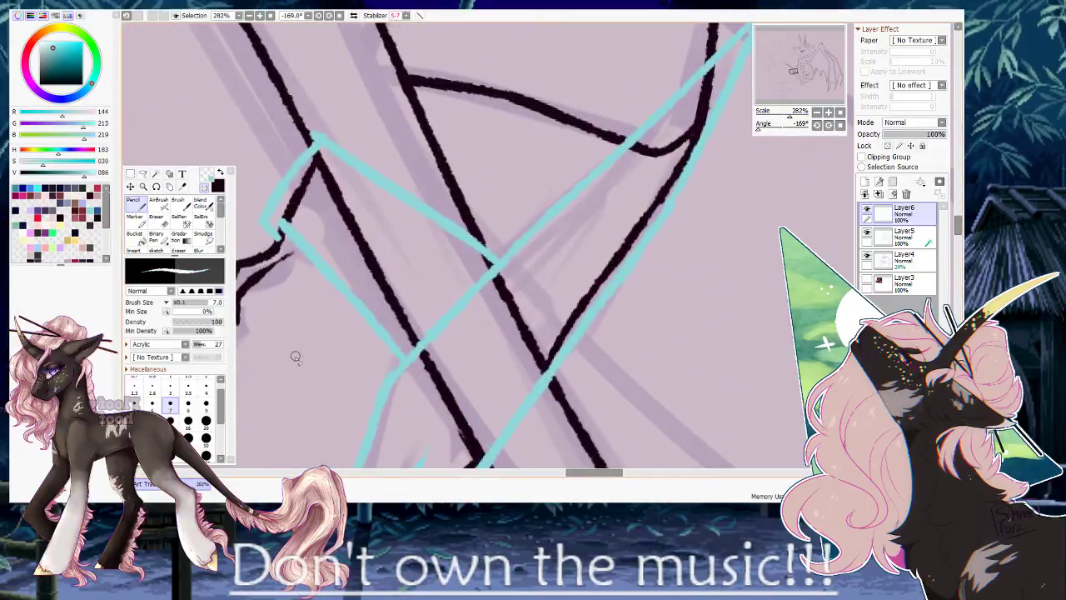
# Erase the teal lines crossing the diagonal band between its two long dark outlines, using a size 20 transparent pencil on Layer6.
pyautogui.click(207, 425)
pyautogui.moveTo(475, 282)
pyautogui.mouseDown()
pyautogui.moveTo(467, 255)
pyautogui.moveTo(488, 301)
pyautogui.moveTo(464, 248)
pyautogui.moveTo(478, 277)
pyautogui.mouseUp()
pyautogui.moveTo(511, 369)
pyautogui.mouseDown()
pyautogui.moveTo(473, 289)
pyautogui.moveTo(489, 300)
pyautogui.moveTo(442, 372)
pyautogui.mouseUp()
pyautogui.moveTo(382, 240)
pyautogui.mouseDown()
pyautogui.moveTo(381, 256)
pyautogui.moveTo(418, 186)
pyautogui.mouseUp()
pyautogui.moveTo(330, 158); pyautogui.dragTo(376, 304)
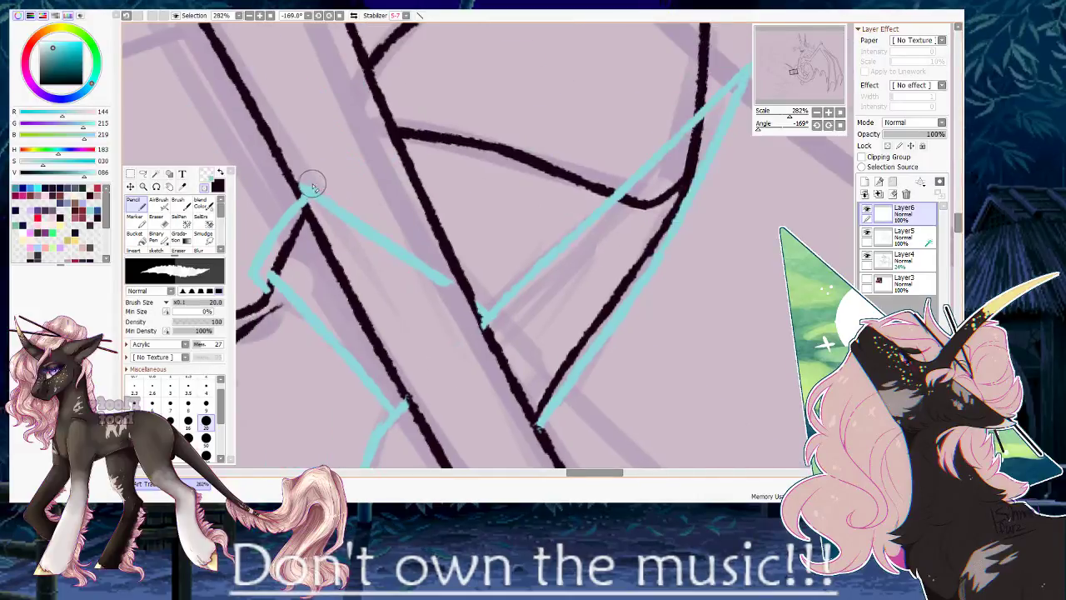
pyautogui.moveTo(333, 202)
pyautogui.mouseDown()
pyautogui.moveTo(436, 280)
pyautogui.moveTo(447, 307)
pyautogui.mouseUp()
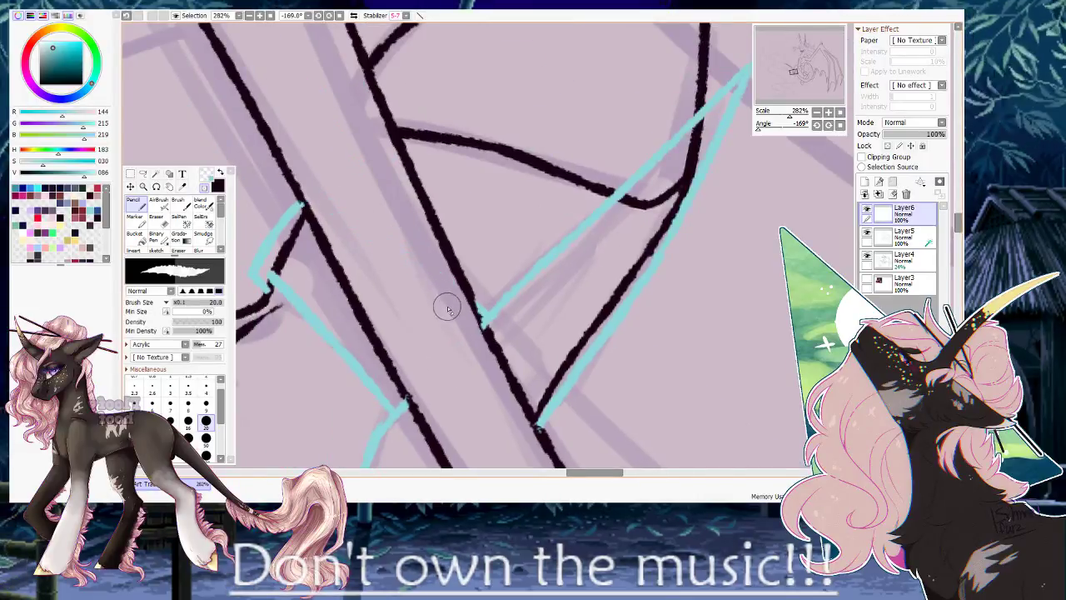
# Set the pencil size to 7 and reset the canvas rotation to 0° around the creature's chest and neck.
pyautogui.click(170, 405)
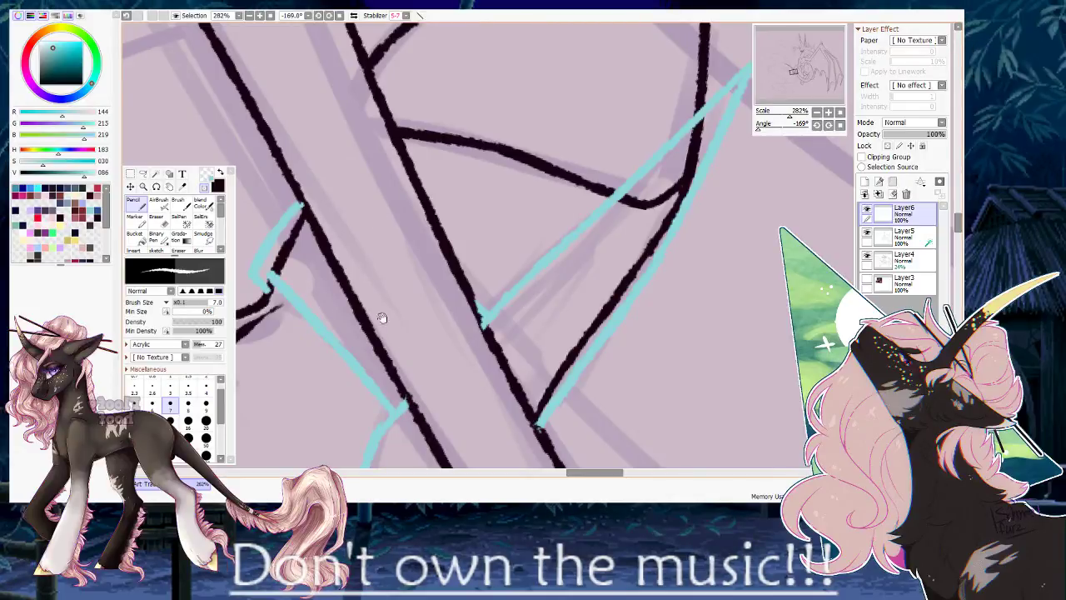
pyautogui.moveTo(381, 323); pyautogui.dragTo(432, 319)
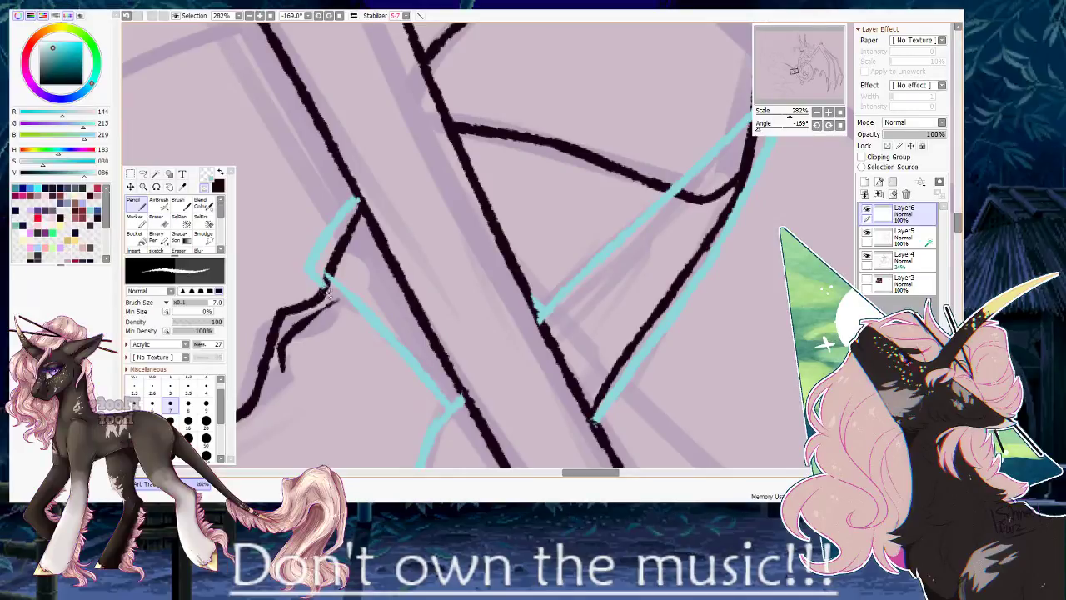
pyautogui.click(829, 125)
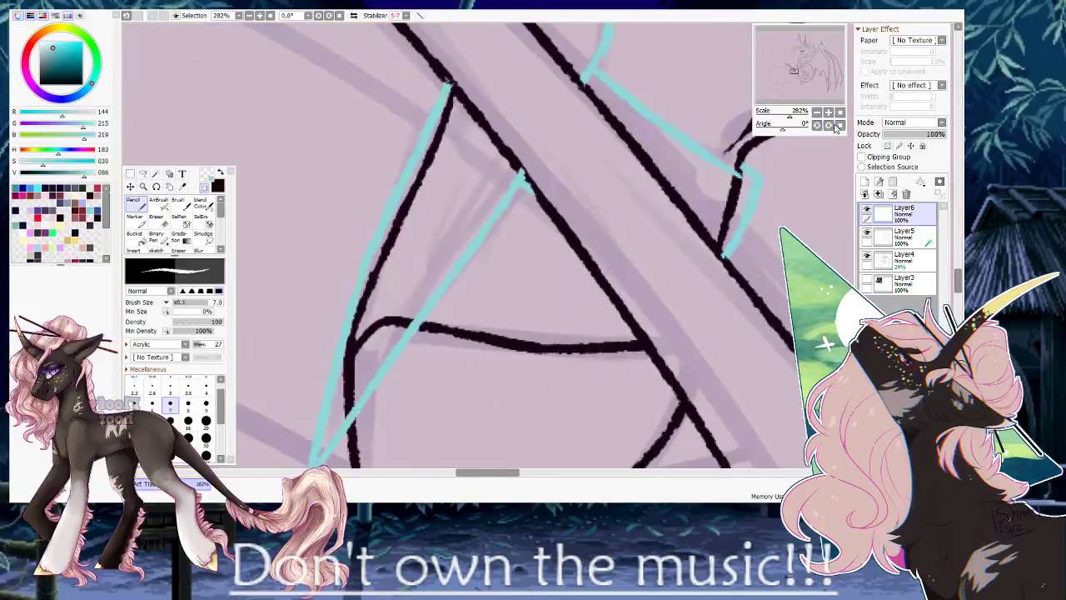
pyautogui.moveTo(320, 397); pyautogui.dragTo(379, 233)
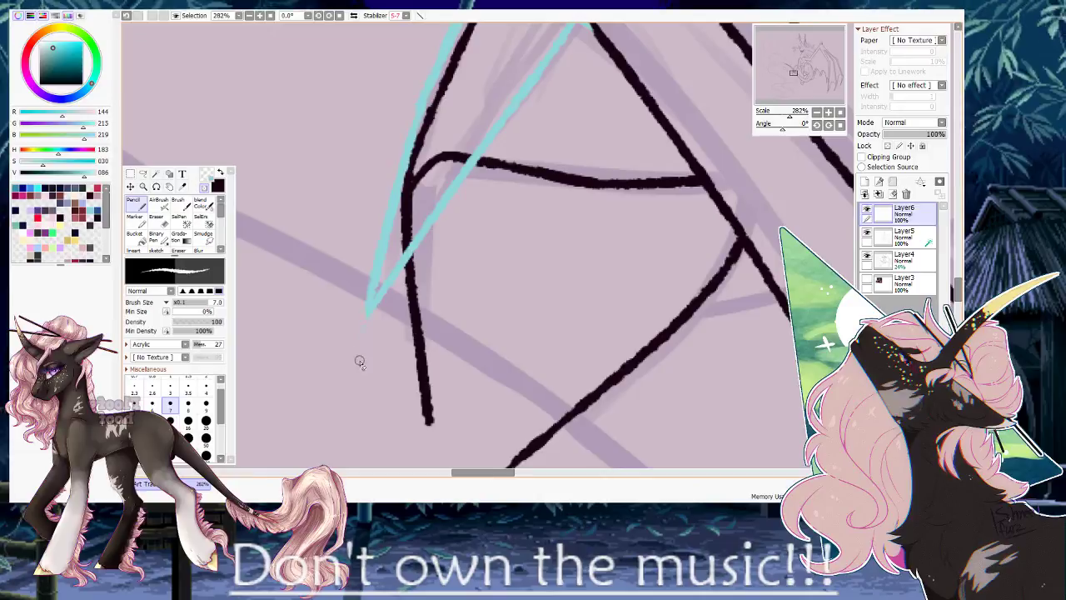
pyautogui.scroll(-8, 521, 215)
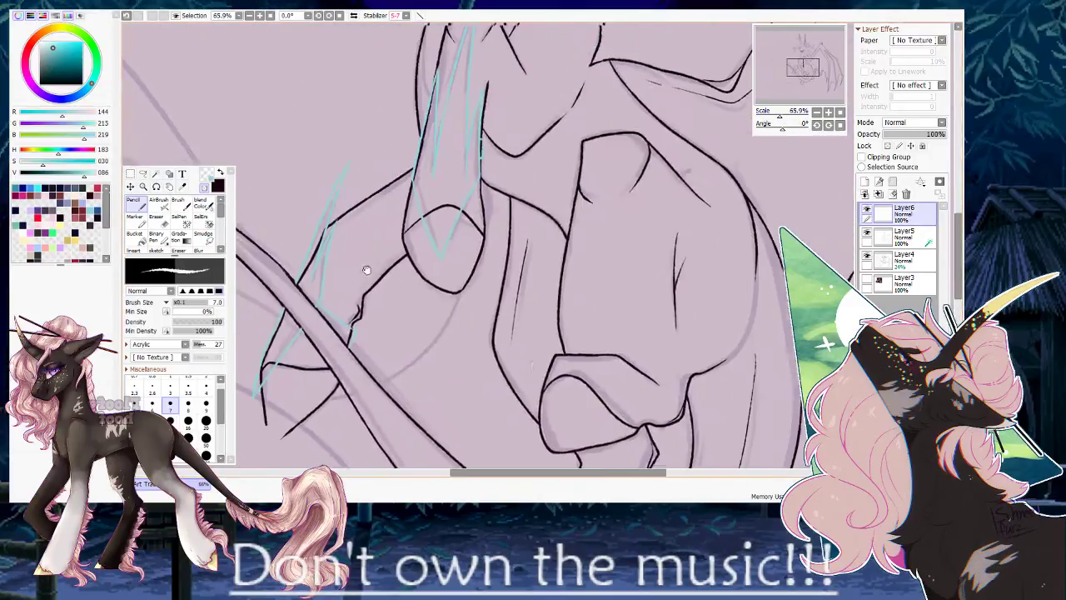
pyautogui.moveTo(458, 284); pyautogui.dragTo(441, 137)
pyautogui.moveTo(486, 191); pyautogui.dragTo(512, 396)
pyautogui.moveTo(500, 162); pyautogui.dragTo(541, 320)
pyautogui.moveTo(549, 209); pyautogui.dragTo(570, 230)
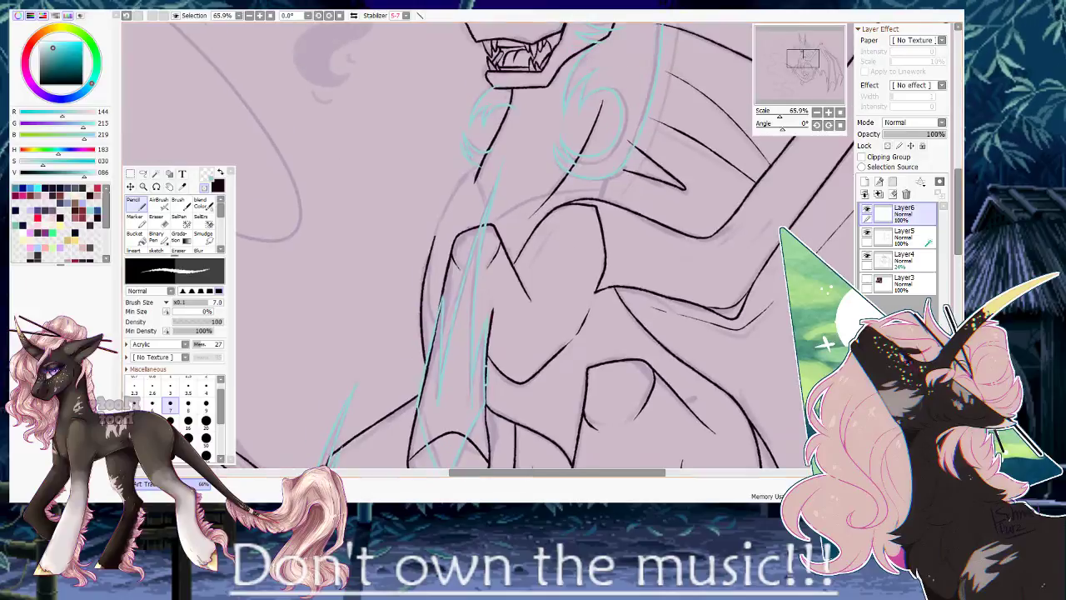
# Draw the missing teal connecting lines between the jaw fluff, the lower neck and the top of the front leg on Layer6.
pyautogui.click(206, 188)
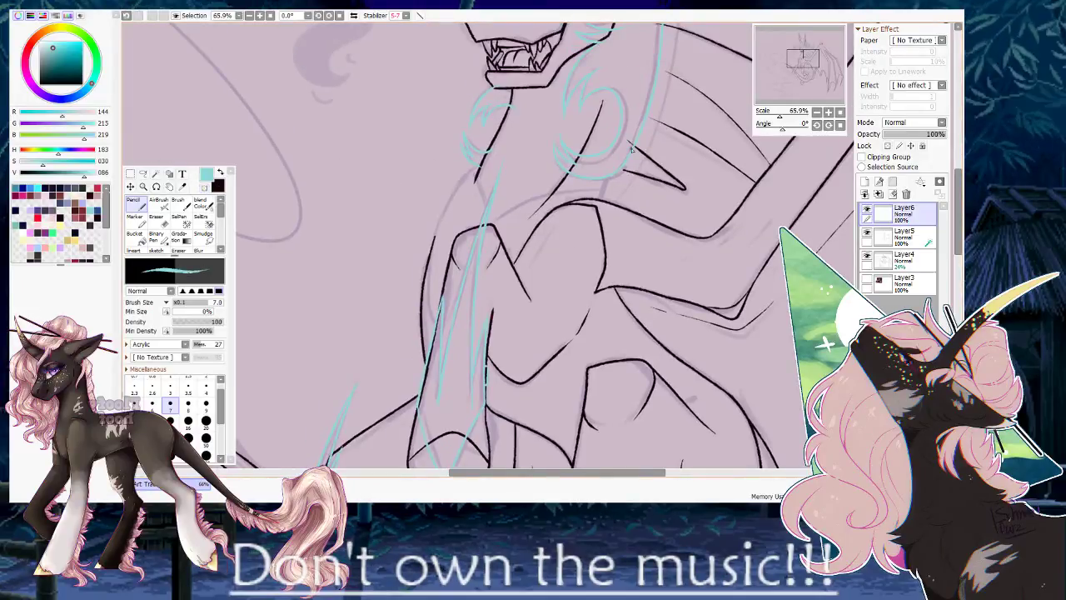
pyautogui.moveTo(782, 125); pyautogui.dragTo(762, 126)
pyautogui.moveTo(770, 201); pyautogui.dragTo(715, 127)
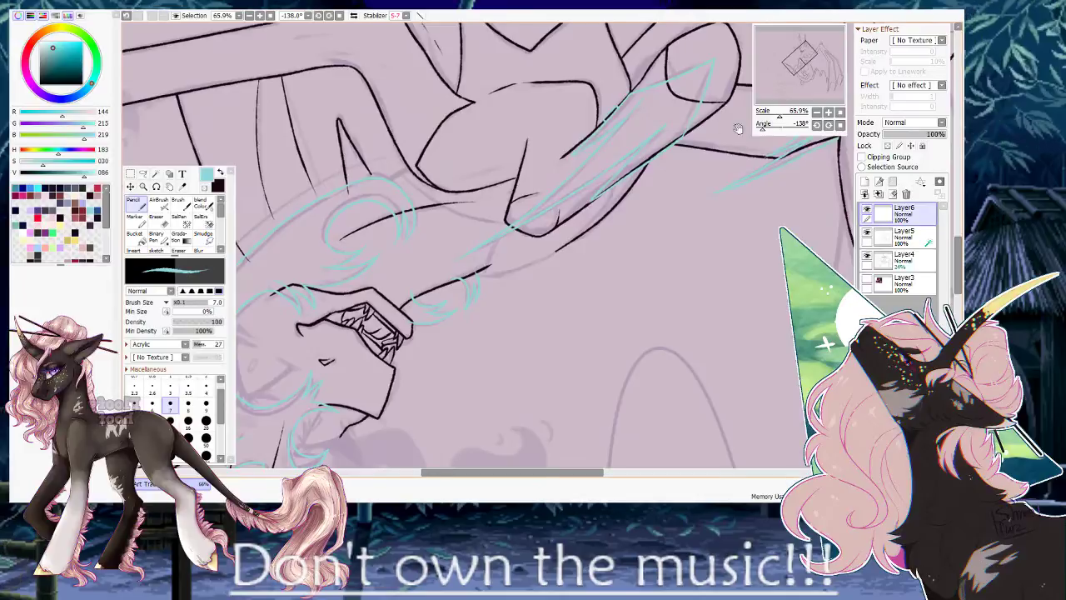
pyautogui.scroll(5, 427, 206)
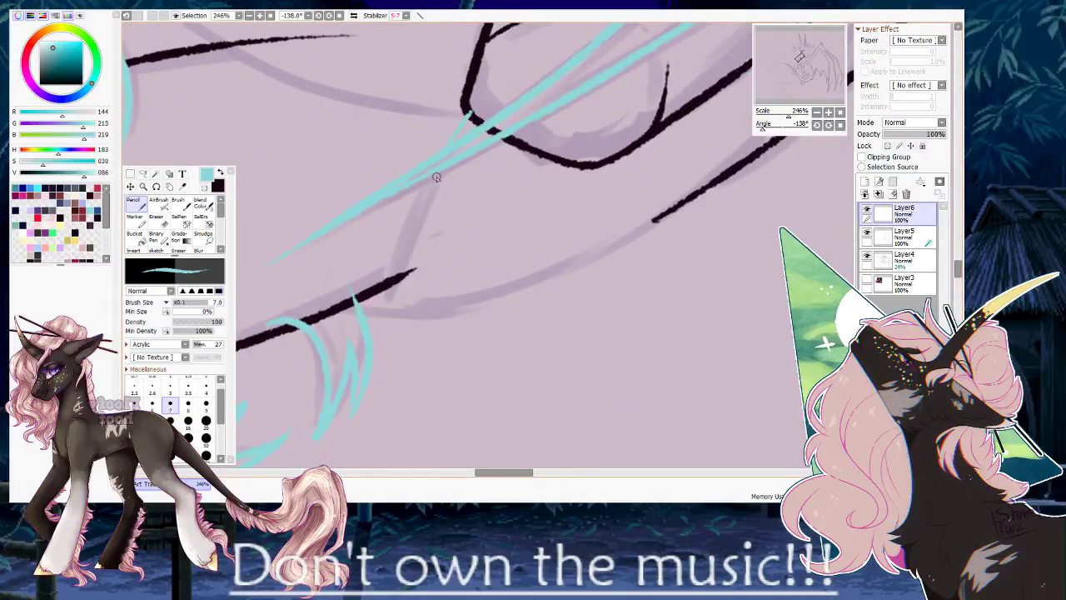
pyautogui.moveTo(435, 180); pyautogui.dragTo(400, 295)
pyautogui.hotkey('ctrl', 'z')
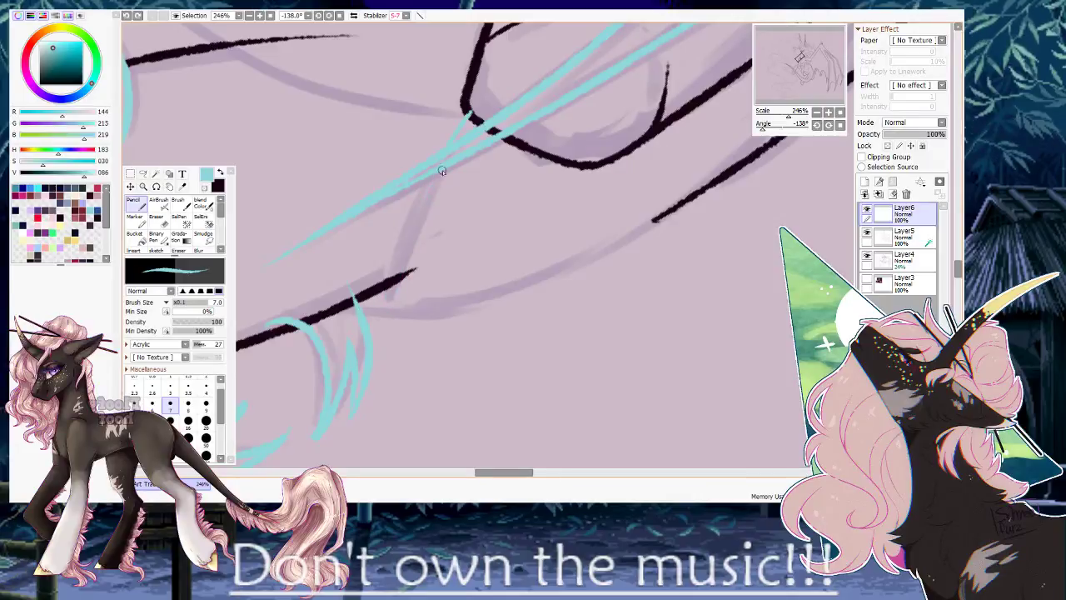
pyautogui.moveTo(436, 170)
pyautogui.mouseDown()
pyautogui.moveTo(394, 309)
pyautogui.moveTo(595, 269)
pyautogui.moveTo(696, 177)
pyautogui.mouseUp()
pyautogui.moveTo(764, 130); pyautogui.dragTo(788, 130)
pyautogui.moveTo(371, 304); pyautogui.dragTo(472, 142)
pyautogui.moveTo(788, 115); pyautogui.dragTo(781, 115)
pyautogui.hotkey('ctrl', 'z')
pyautogui.moveTo(505, 215); pyautogui.dragTo(457, 293)
pyautogui.moveTo(578, 222); pyautogui.dragTo(466, 214)
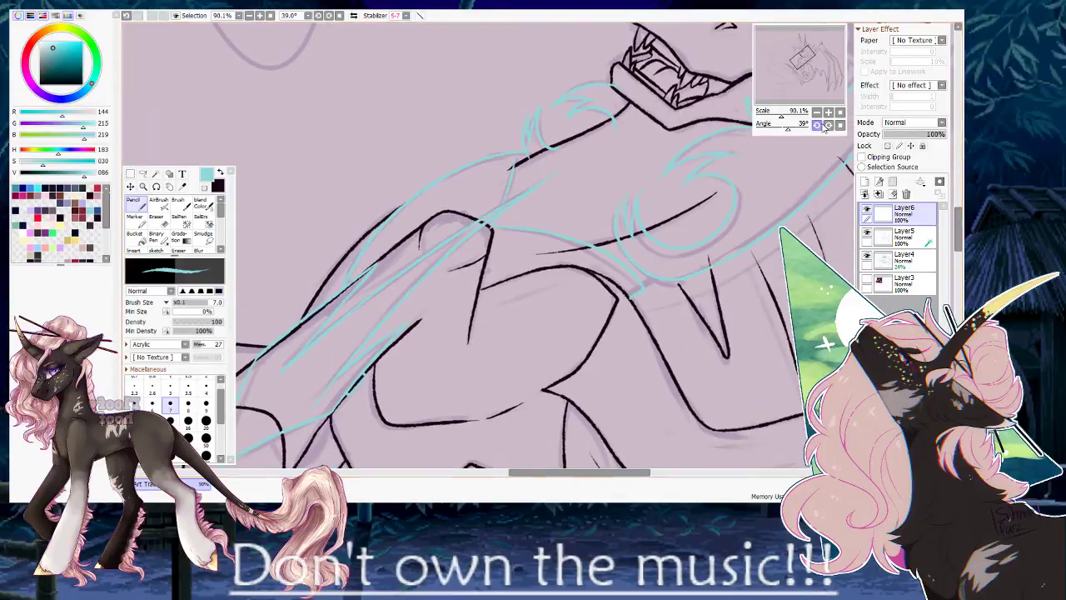
# Draw a short dark line on Layer5 joining the teal neck fluff to the teal chest line below it.
pyautogui.click(840, 125)
pyautogui.moveTo(636, 159); pyautogui.dragTo(509, 184)
pyautogui.moveTo(781, 114); pyautogui.dragTo(798, 111)
pyautogui.click(903, 237)
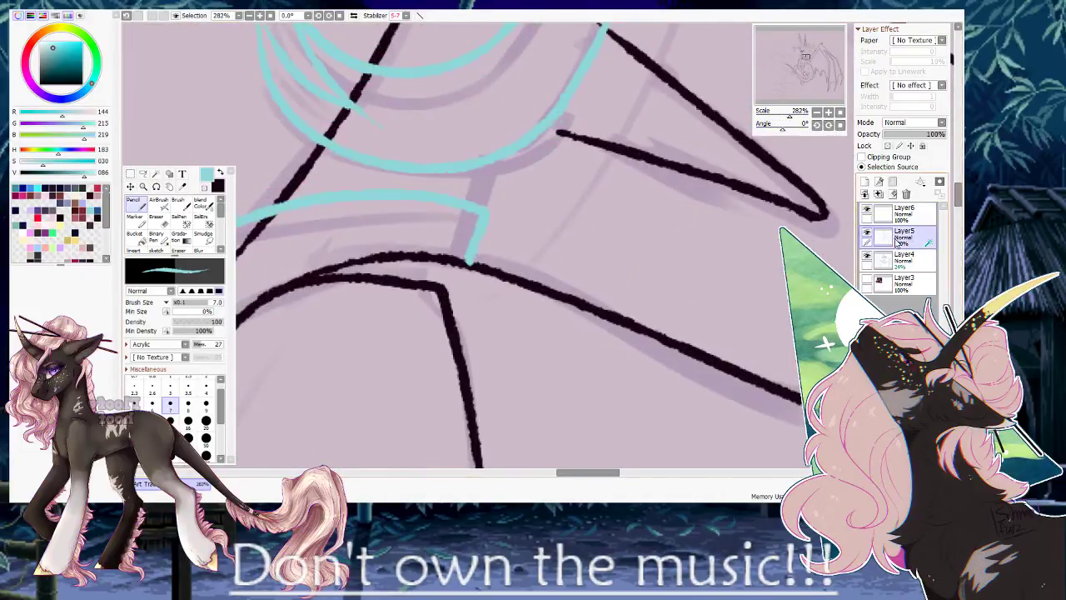
pyautogui.press('x')
pyautogui.moveTo(476, 195); pyautogui.dragTo(490, 163)
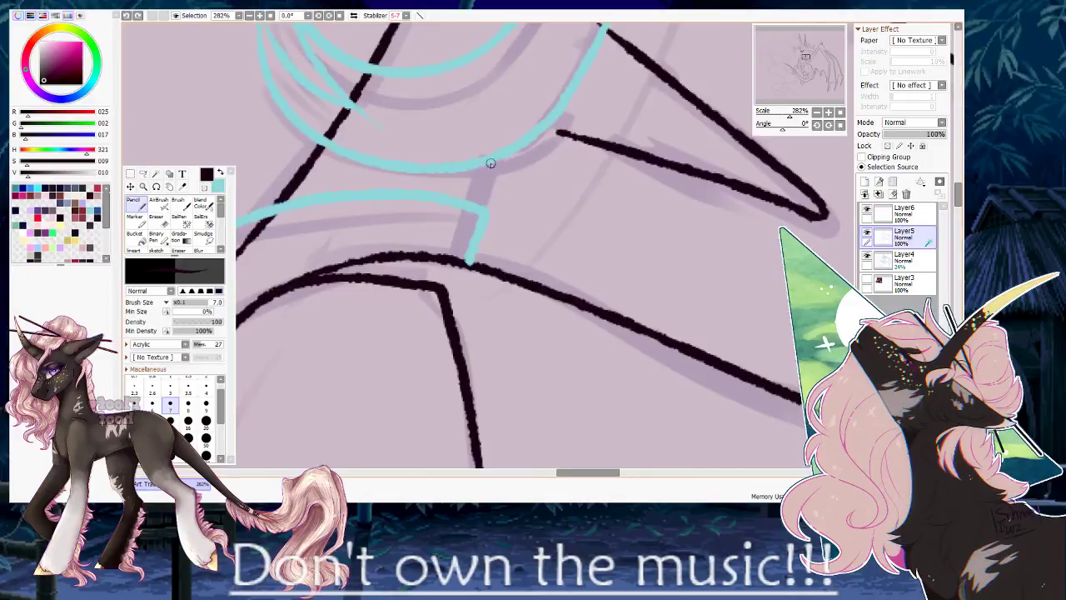
# Examine the teal linework from the legs up to the head, with Layer6 active and teal as the drawing colour.
pyautogui.click(904, 213)
pyautogui.moveTo(798, 115); pyautogui.dragTo(781, 121)
pyautogui.scroll(-3, 452, 238)
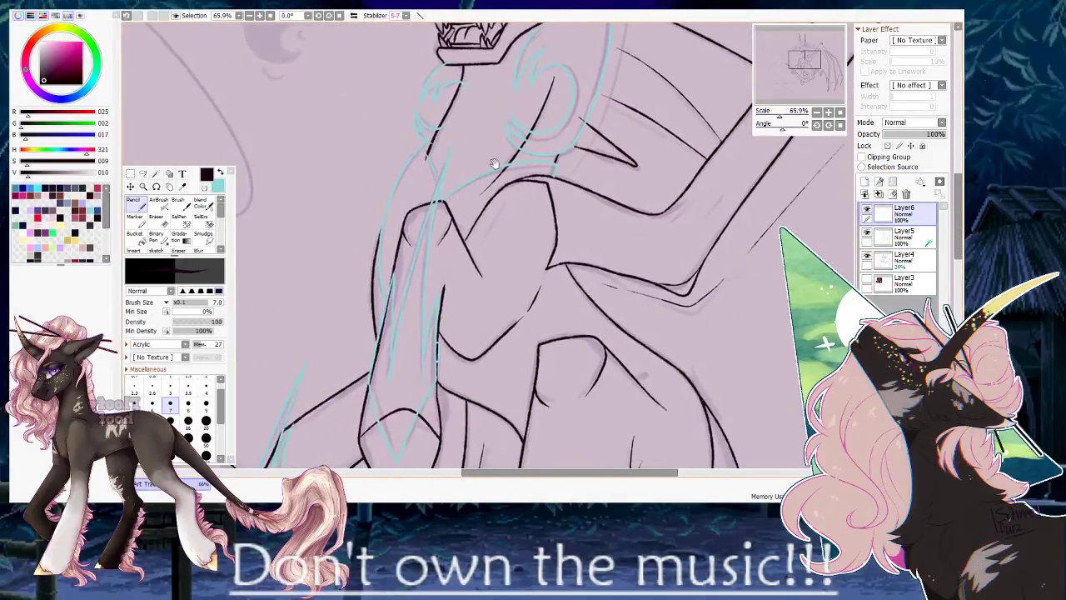
pyautogui.press('x')
pyautogui.moveTo(510, 358); pyautogui.dragTo(497, 143)
pyautogui.moveTo(523, 315); pyautogui.dragTo(623, 91)
pyautogui.moveTo(497, 118); pyautogui.dragTo(483, 319)
pyautogui.moveTo(530, 96); pyautogui.dragTo(480, 345)
pyautogui.scroll(5, 479, 345)
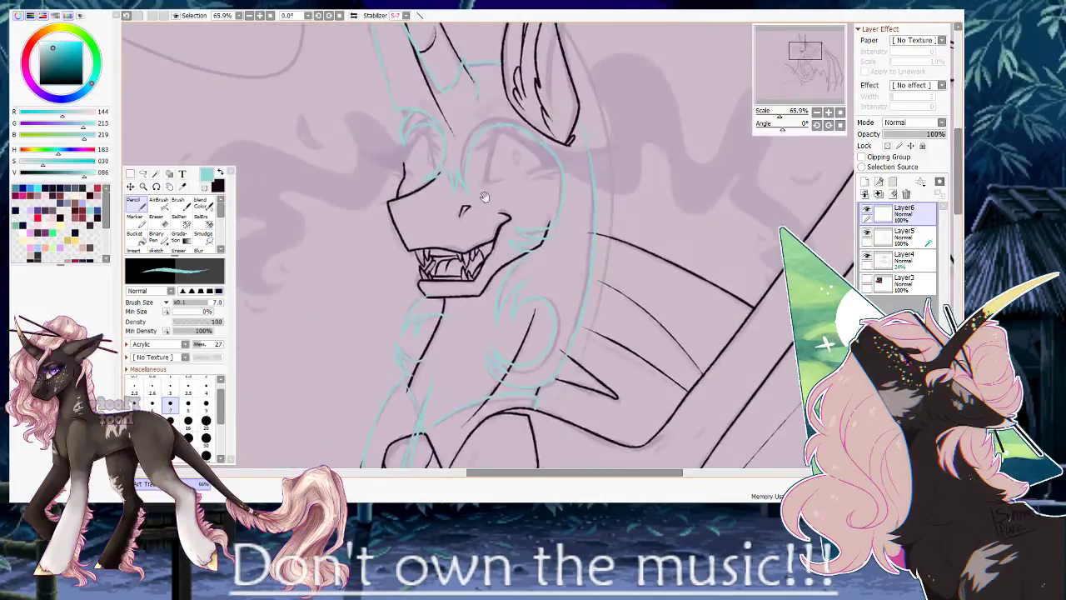
pyautogui.moveTo(782, 119)
pyautogui.mouseDown()
pyautogui.moveTo(771, 118)
pyautogui.moveTo(782, 117)
pyautogui.mouseUp()
pyautogui.moveTo(494, 345); pyautogui.dragTo(518, 117)
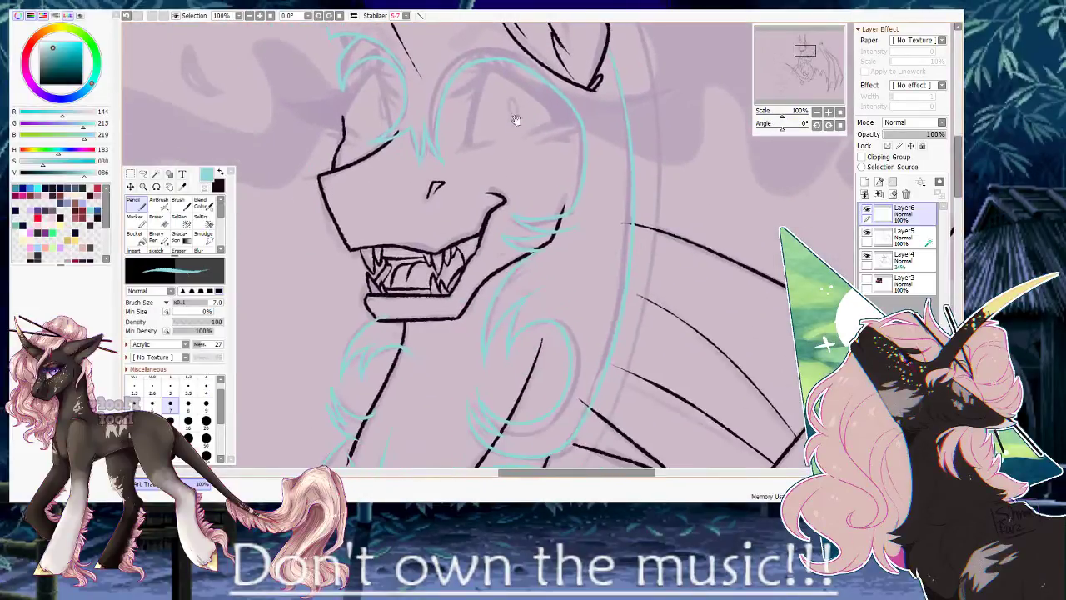
# Erase the dark jaw line behind the teal cheek tufts and the back line's overlapping tip on Layer5 with a size 20 eraser.
pyautogui.click(900, 238)
pyautogui.scroll(4, 542, 245)
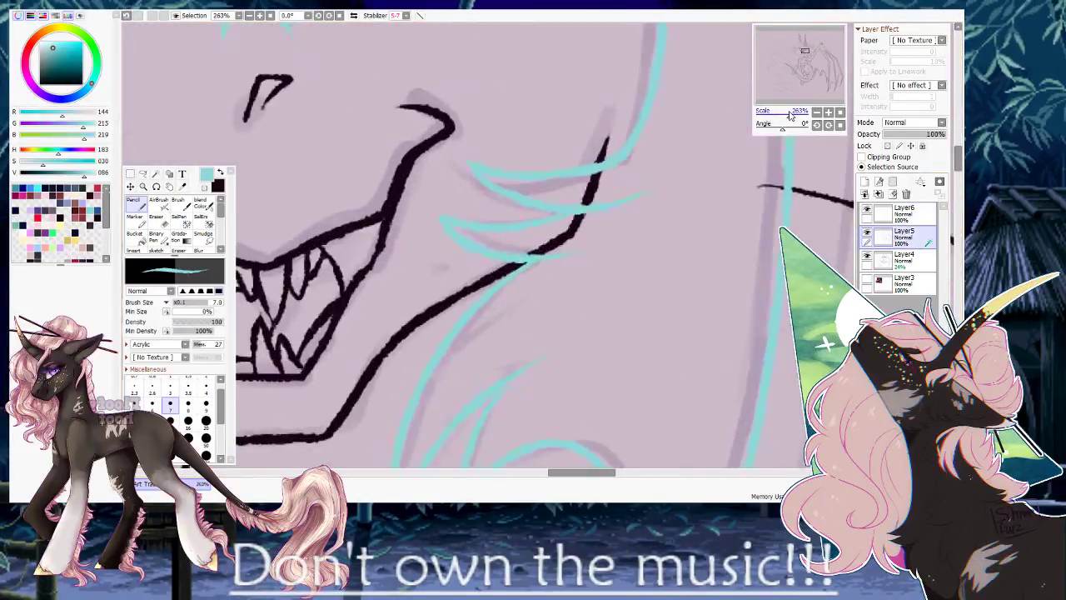
pyautogui.press('e')
pyautogui.click(205, 431)
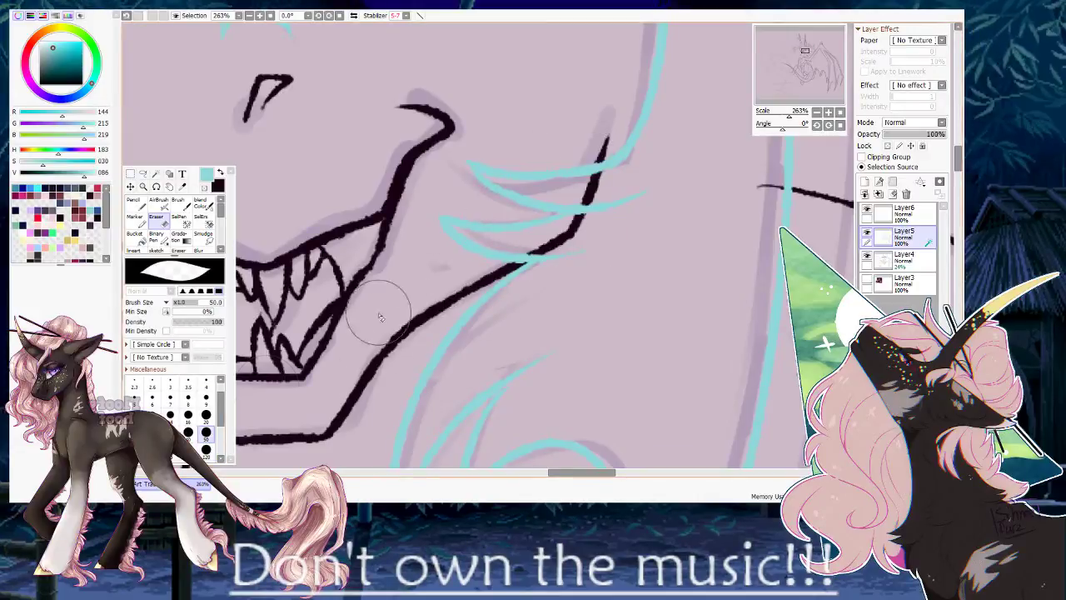
pyautogui.click(205, 418)
pyautogui.moveTo(567, 243); pyautogui.dragTo(612, 183)
pyautogui.moveTo(678, 203); pyautogui.dragTo(494, 241)
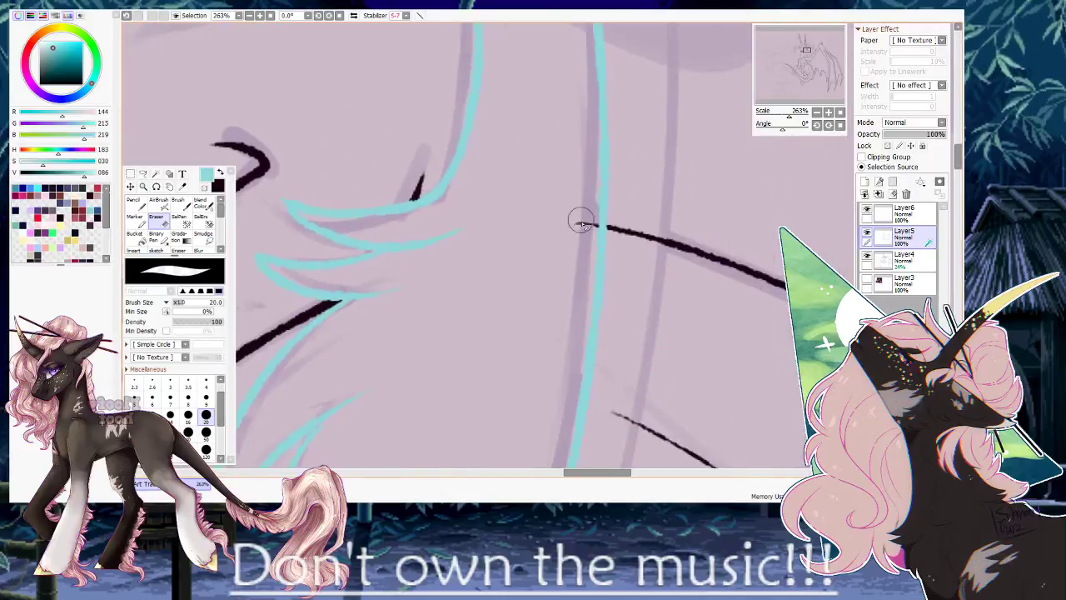
pyautogui.moveTo(578, 211); pyautogui.dragTo(588, 219)
# Erase the dark neck line where it crosses the teal neck fluff and runs below the teal chest line.
pyautogui.moveTo(516, 369)
pyautogui.mouseDown()
pyautogui.moveTo(461, 291)
pyautogui.moveTo(528, 252)
pyautogui.moveTo(528, 241)
pyautogui.mouseUp()
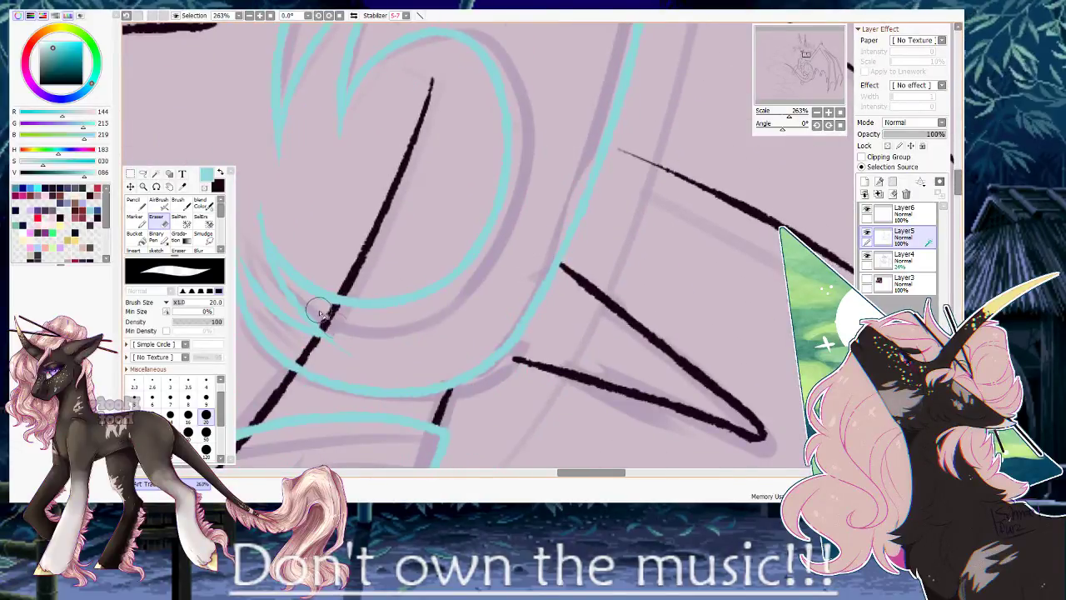
pyautogui.moveTo(339, 319); pyautogui.dragTo(298, 369)
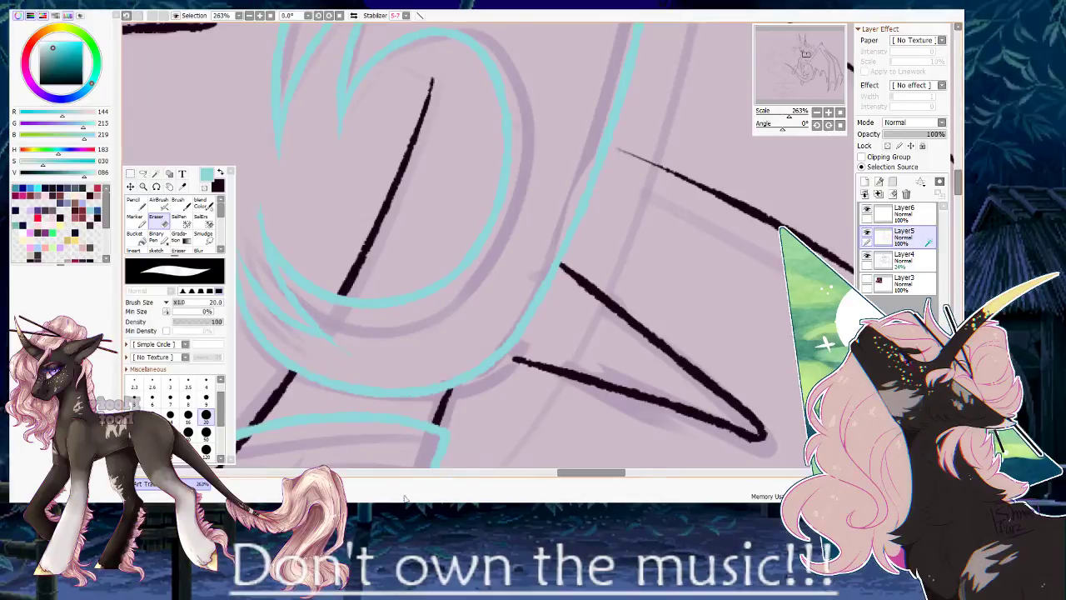
pyautogui.moveTo(438, 388); pyautogui.dragTo(594, 195)
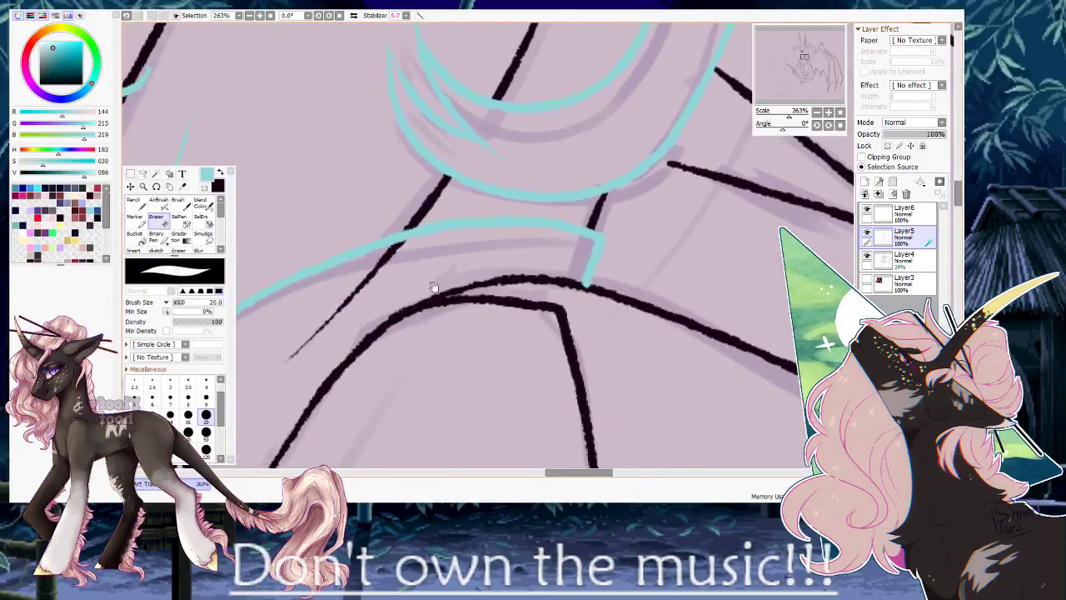
pyautogui.moveTo(402, 259); pyautogui.dragTo(370, 272)
pyautogui.moveTo(322, 324)
pyautogui.mouseDown()
pyautogui.moveTo(296, 353)
pyautogui.moveTo(363, 287)
pyautogui.moveTo(505, 215)
pyautogui.mouseUp()
pyautogui.moveTo(426, 255); pyautogui.dragTo(498, 213)
# Trim the dark outlines around the top of the front leg where the teal neck and leg lines overlap them.
pyautogui.moveTo(372, 211); pyautogui.dragTo(351, 276)
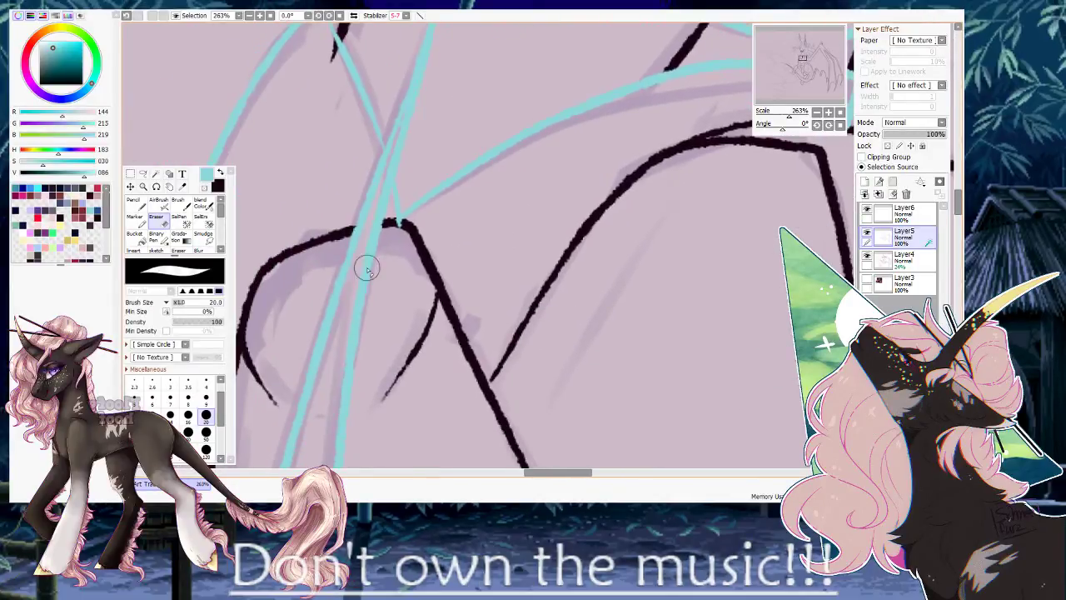
pyautogui.moveTo(386, 309); pyautogui.dragTo(530, 151)
pyautogui.moveTo(404, 258); pyautogui.dragTo(398, 68)
pyautogui.moveTo(335, 263); pyautogui.dragTo(347, 319)
pyautogui.moveTo(366, 227); pyautogui.dragTo(346, 368)
pyautogui.moveTo(350, 317); pyautogui.dragTo(337, 423)
pyautogui.moveTo(306, 235); pyautogui.dragTo(361, 403)
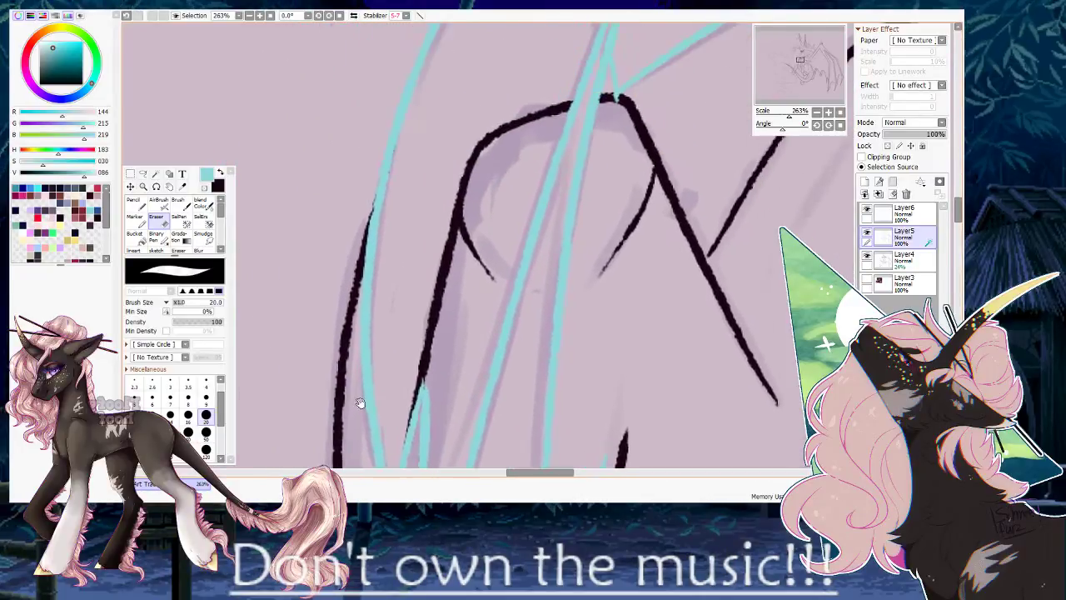
# Erase the dark lower-leg outline beside the teal edge and the knee arc inside the teal V-shaped point.
pyautogui.moveTo(789, 115); pyautogui.dragTo(786, 116)
pyautogui.moveTo(447, 365); pyautogui.dragTo(411, 212)
pyautogui.moveTo(391, 369); pyautogui.dragTo(416, 312)
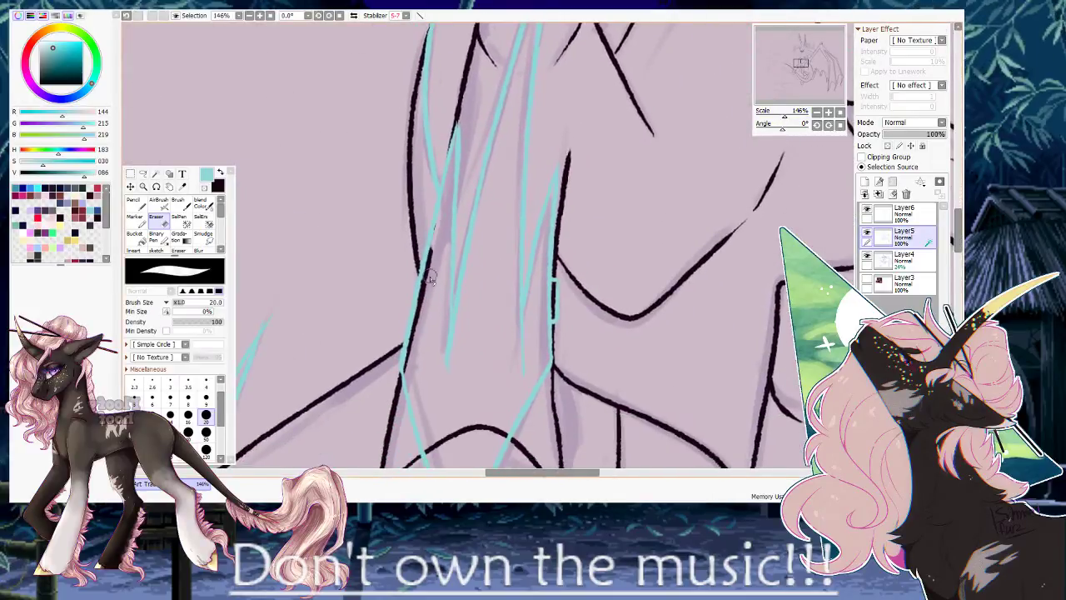
pyautogui.moveTo(406, 370); pyautogui.dragTo(400, 273)
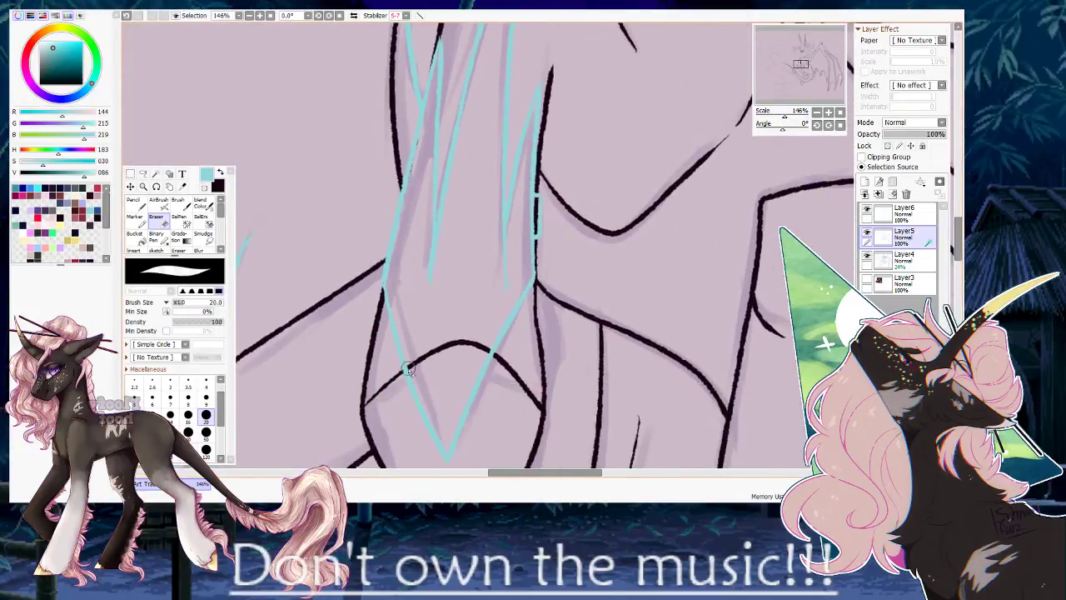
pyautogui.moveTo(410, 373); pyautogui.dragTo(482, 348)
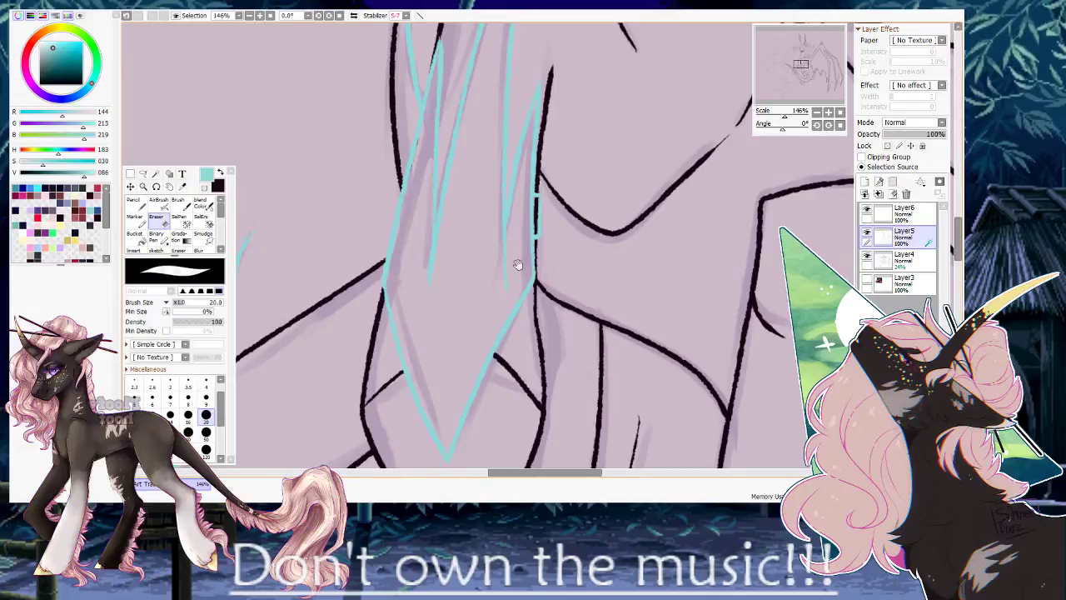
pyautogui.moveTo(503, 289); pyautogui.dragTo(453, 369)
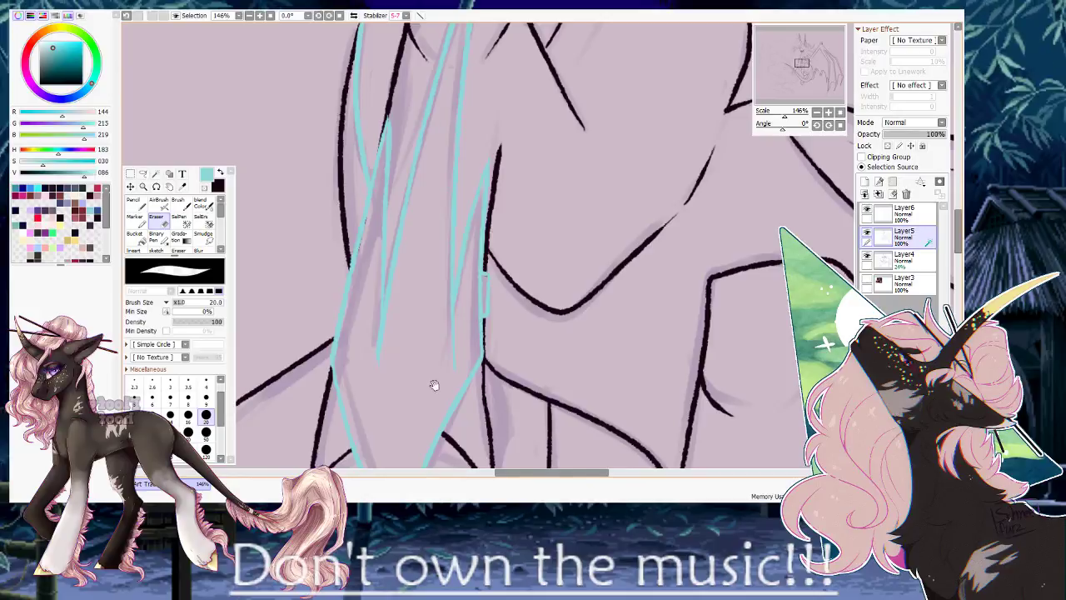
# Erase the dark outlines of the other leg that fall inside the teal shapes on both sides of the diagonal band.
pyautogui.moveTo(377, 343); pyautogui.dragTo(504, 116)
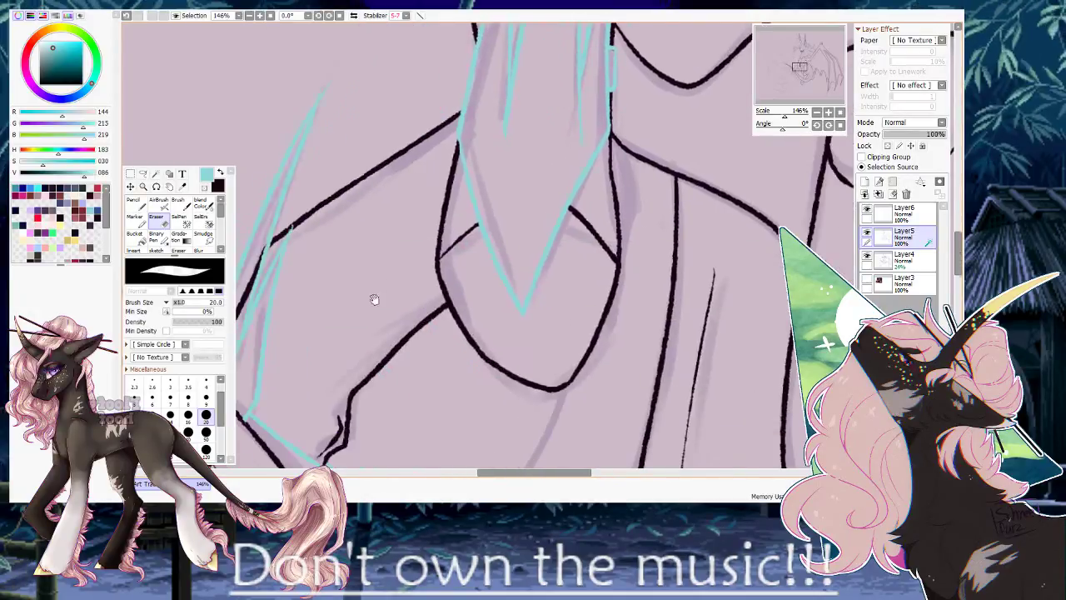
pyautogui.moveTo(353, 310); pyautogui.dragTo(536, 258)
pyautogui.moveTo(448, 182)
pyautogui.mouseDown()
pyautogui.moveTo(393, 316)
pyautogui.moveTo(511, 140)
pyautogui.mouseUp()
pyautogui.moveTo(471, 230)
pyautogui.mouseDown()
pyautogui.moveTo(420, 367)
pyautogui.moveTo(466, 302)
pyautogui.mouseUp()
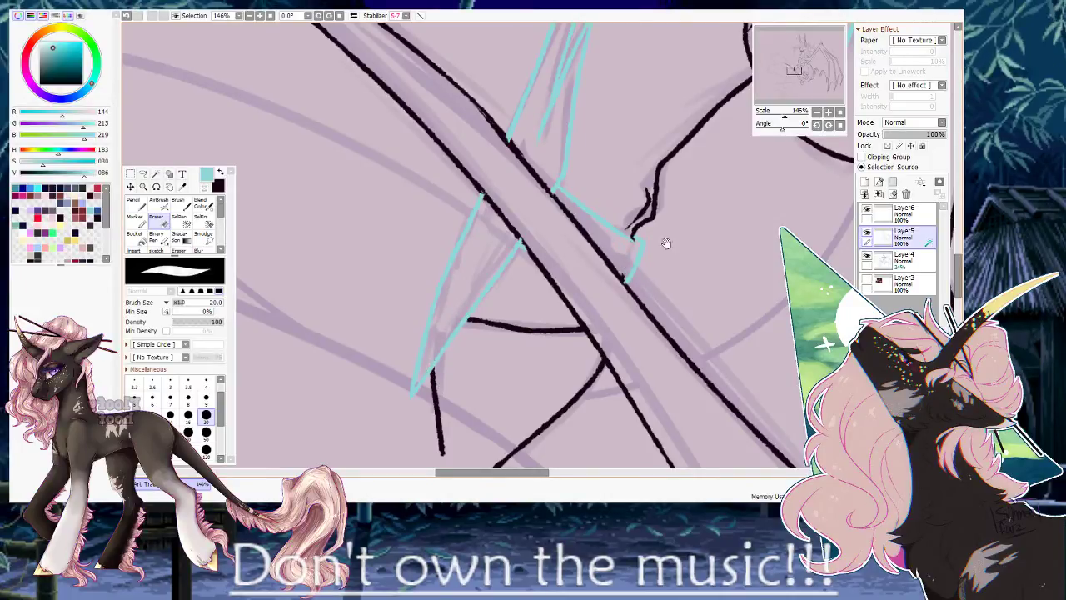
# Erase the small dark spur on the tail outline beside the teal leg point, using the Pencil with transparent colour.
pyautogui.scroll(5, 654, 254)
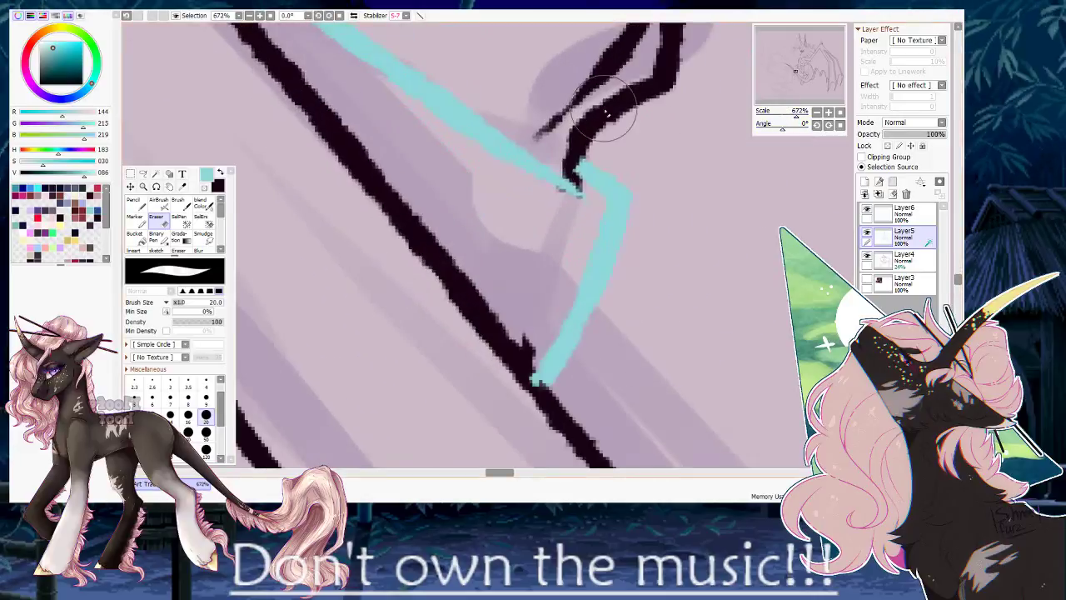
pyautogui.click(204, 188)
pyautogui.click(221, 172)
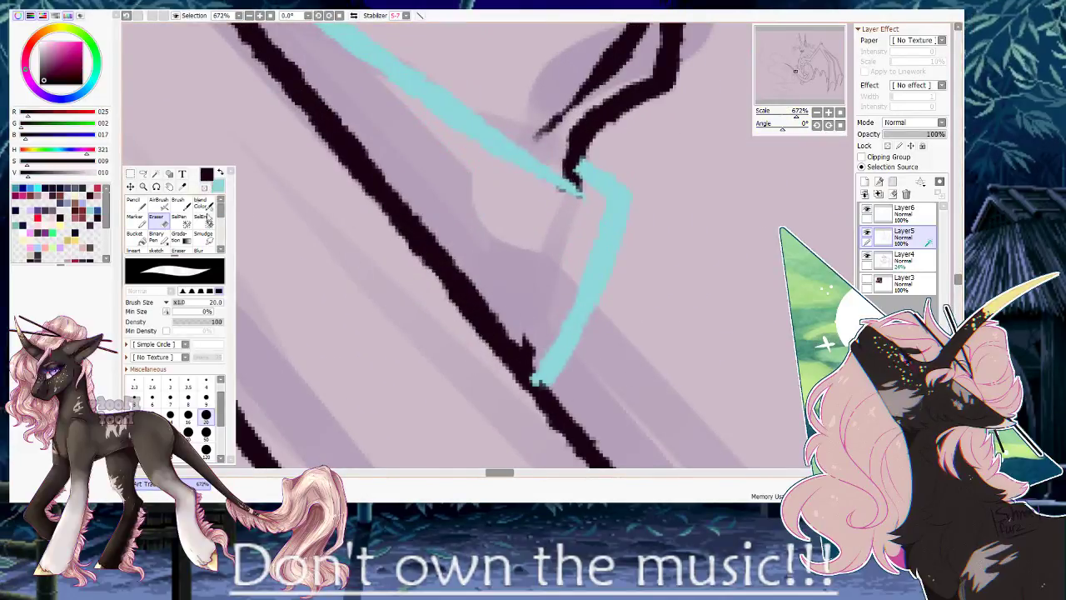
pyautogui.click(138, 206)
pyautogui.click(215, 190)
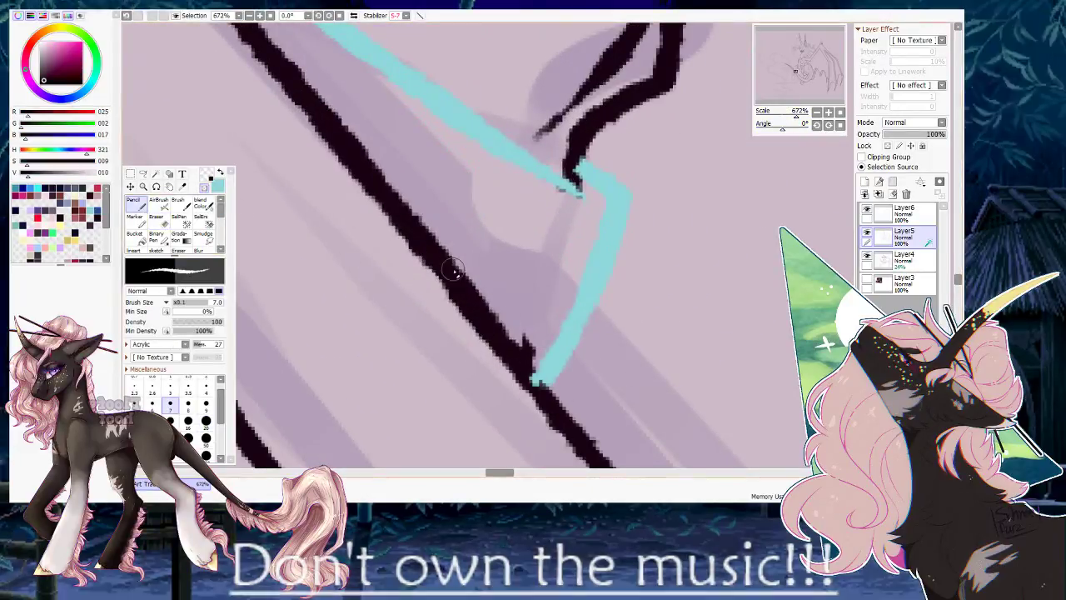
pyautogui.moveTo(527, 335); pyautogui.dragTo(531, 356)
pyautogui.moveTo(472, 210); pyautogui.dragTo(702, 383)
pyautogui.moveTo(699, 322); pyautogui.dragTo(551, 214)
pyautogui.moveTo(417, 170); pyautogui.dragTo(692, 345)
pyautogui.moveTo(472, 213); pyautogui.dragTo(649, 447)
pyautogui.moveTo(463, 246); pyautogui.dragTo(461, 266)
# Touch up the dark tail outlines around the teal leg shapes with the dark Pencil.
pyautogui.click(207, 188)
pyautogui.press('h')
pyautogui.moveTo(613, 185); pyautogui.dragTo(474, 229)
pyautogui.moveTo(606, 75); pyautogui.dragTo(324, 391)
pyautogui.moveTo(793, 119); pyautogui.dragTo(782, 120)
pyautogui.press('h')
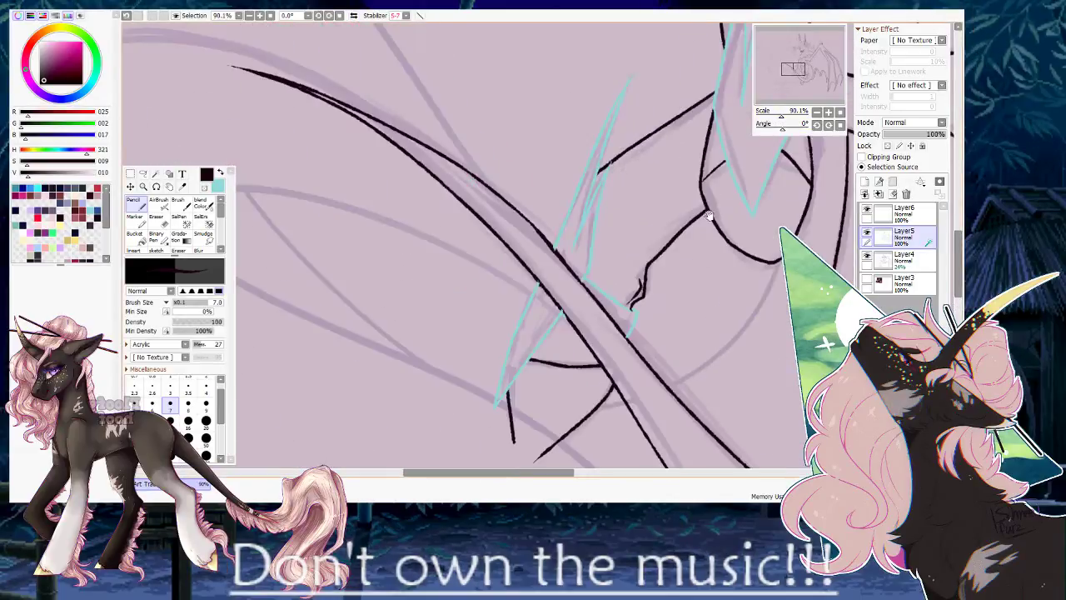
# On Layer6, erase the tip of the teal leg tuft that overshoots the dark leg outline.
pyautogui.moveTo(720, 197); pyautogui.dragTo(630, 223)
pyautogui.click(873, 215)
pyautogui.click(200, 201)
pyautogui.moveTo(786, 112); pyautogui.dragTo(791, 114)
pyautogui.moveTo(471, 88); pyautogui.dragTo(448, 177)
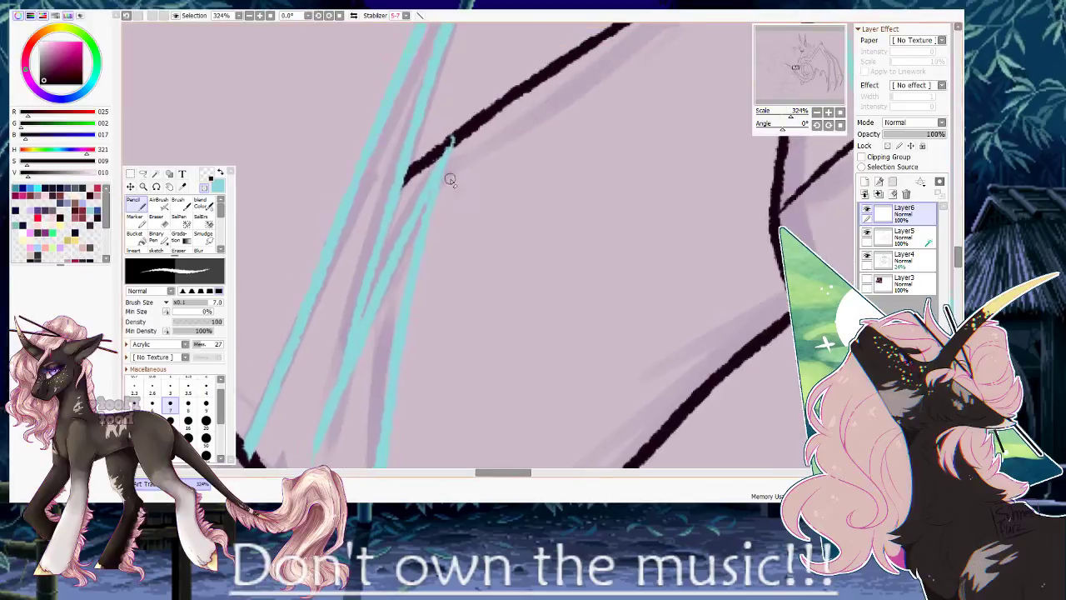
pyautogui.moveTo(453, 131); pyautogui.dragTo(458, 136)
pyautogui.moveTo(791, 115); pyautogui.dragTo(776, 116)
pyautogui.moveTo(634, 96); pyautogui.dragTo(512, 293)
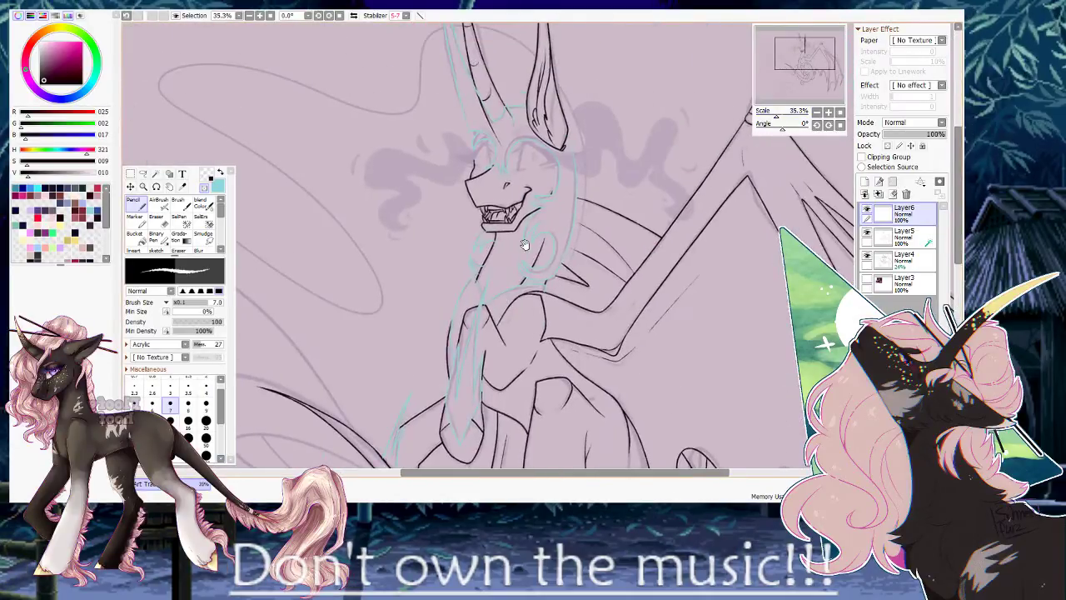
# On Layer5, erase the dark horn lines where they run past the teal hairline at the base of the horns.
pyautogui.scroll(6, 525, 244)
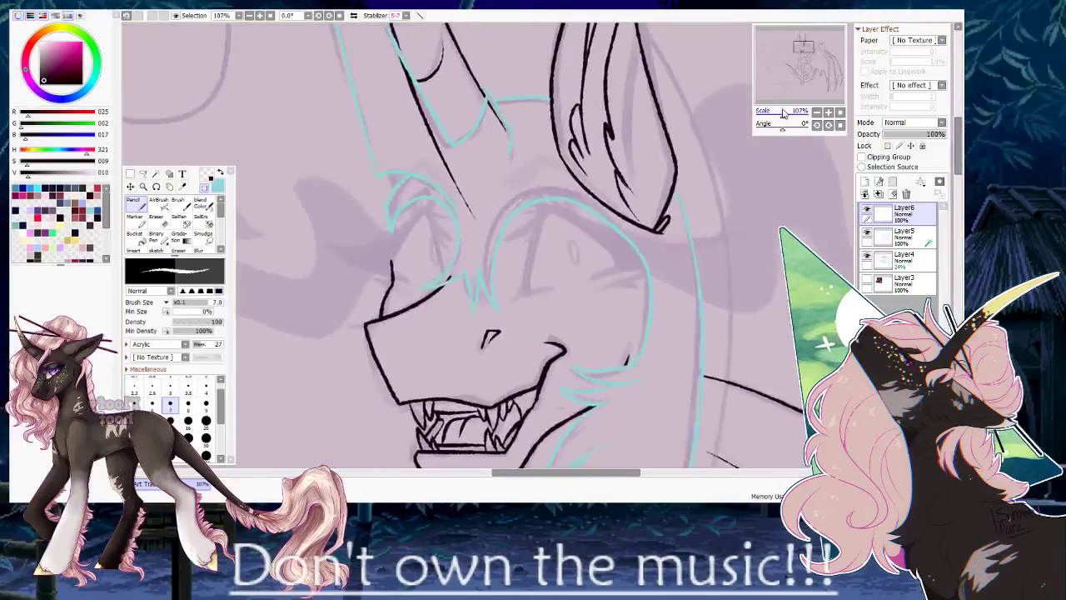
pyautogui.click(901, 240)
pyautogui.moveTo(444, 104); pyautogui.dragTo(490, 253)
pyautogui.press('e')
pyautogui.moveTo(511, 161); pyautogui.dragTo(528, 212)
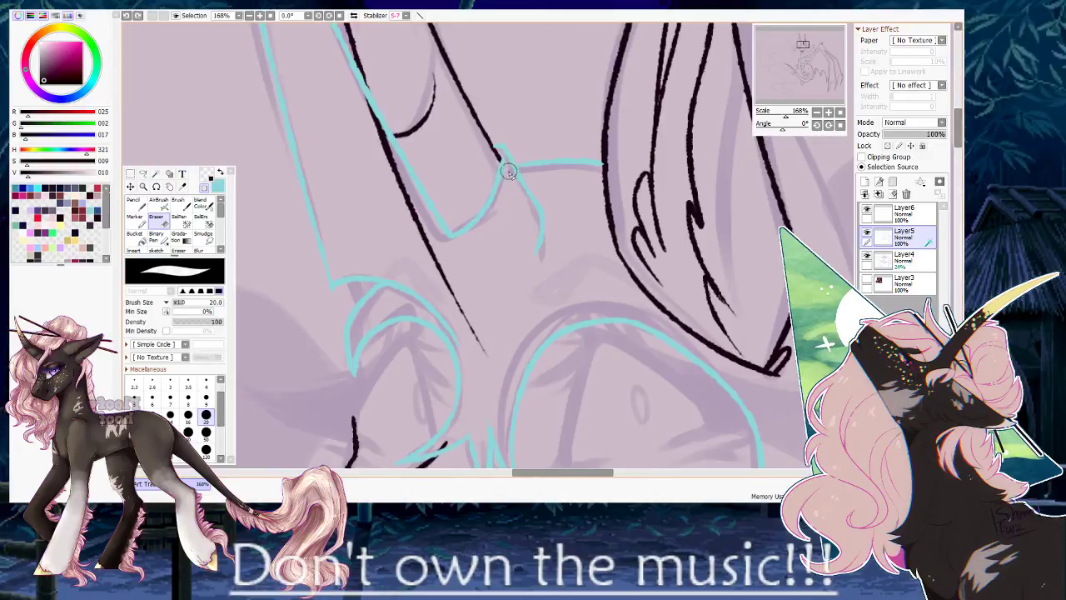
pyautogui.press('h')
pyautogui.moveTo(624, 288); pyautogui.dragTo(458, 326)
pyautogui.moveTo(549, 138)
pyautogui.mouseDown()
pyautogui.moveTo(532, 172)
pyautogui.moveTo(556, 128)
pyautogui.moveTo(489, 288)
pyautogui.moveTo(427, 391)
pyautogui.moveTo(548, 149)
pyautogui.mouseUp()
pyautogui.moveTo(604, 64)
pyautogui.mouseDown()
pyautogui.moveTo(517, 359)
pyautogui.moveTo(416, 559)
pyautogui.mouseUp()
pyautogui.moveTo(518, 138)
pyautogui.mouseDown()
pyautogui.moveTo(455, 321)
pyautogui.moveTo(528, 245)
pyautogui.mouseUp()
# Recolour the teal lines dark by filling Layer6 as a clipping group with the dark colour and transferring it down to Layer5.
pyautogui.moveTo(785, 116); pyautogui.dragTo(774, 117)
pyautogui.moveTo(512, 309); pyautogui.dragTo(539, 138)
pyautogui.moveTo(542, 251); pyautogui.dragTo(531, 166)
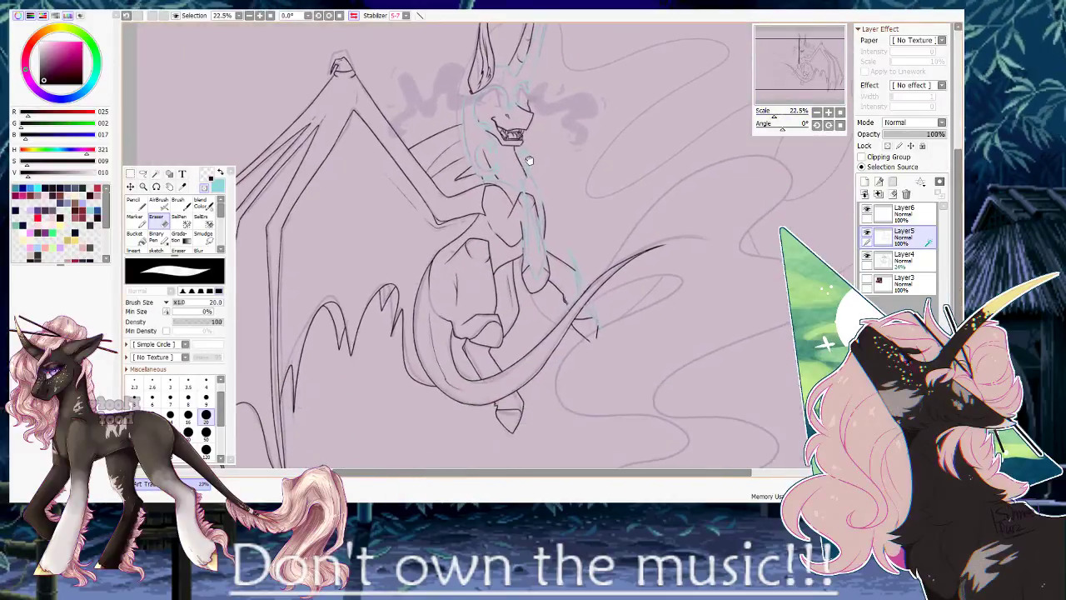
pyautogui.click(784, 117)
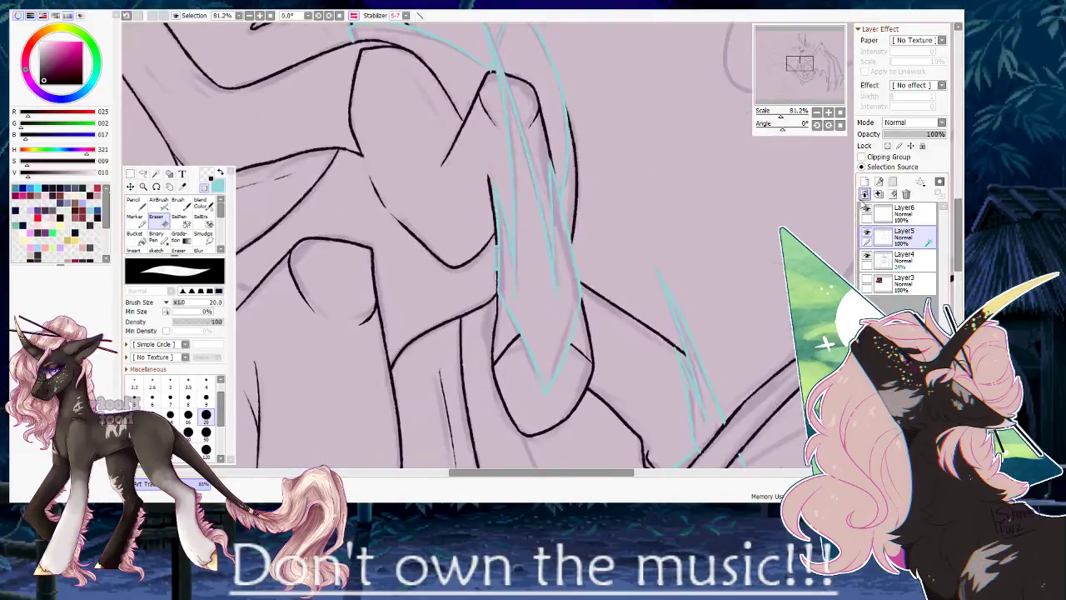
pyautogui.click(891, 213)
pyautogui.click(870, 157)
pyautogui.press('x')
pyautogui.press('x')
pyautogui.press('g')
pyautogui.click(702, 166)
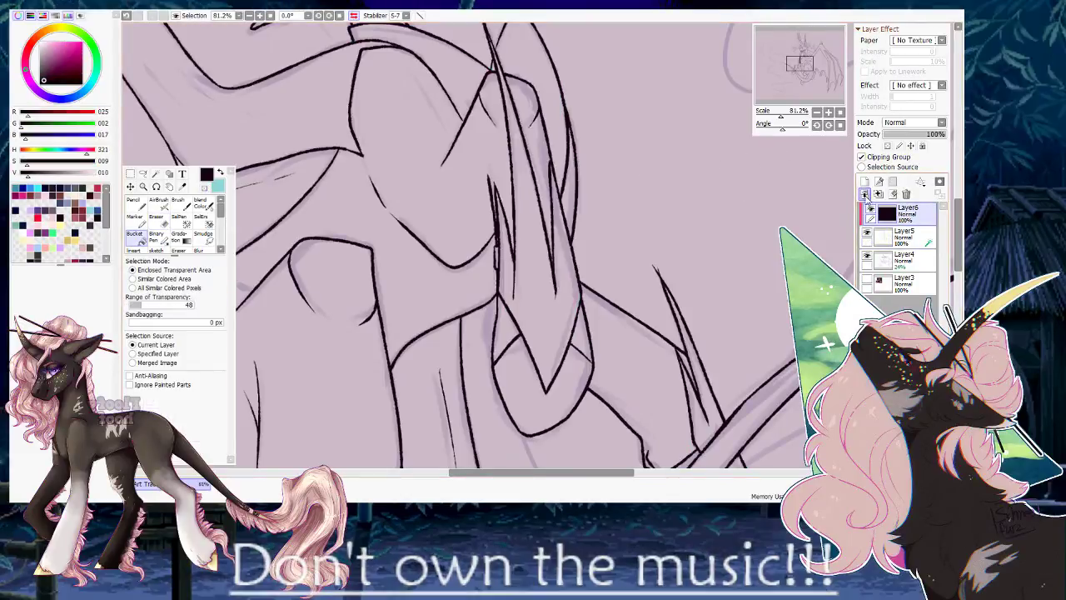
pyautogui.click(866, 195)
# On Layer5, erase the stray line end above the lower jaw outline with the transparent Pencil.
pyautogui.moveTo(550, 150)
pyautogui.mouseDown()
pyautogui.moveTo(544, 299)
pyautogui.moveTo(579, 145)
pyautogui.mouseUp()
pyautogui.moveTo(781, 116); pyautogui.dragTo(791, 116)
pyautogui.click(159, 220)
pyautogui.press('n')
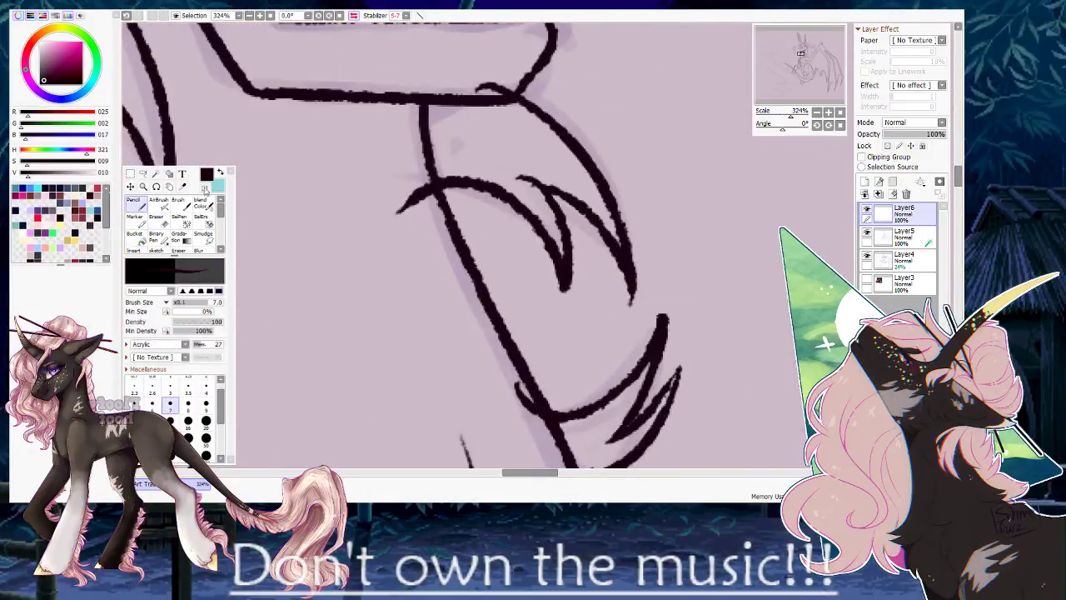
pyautogui.moveTo(450, 91); pyautogui.dragTo(454, 166)
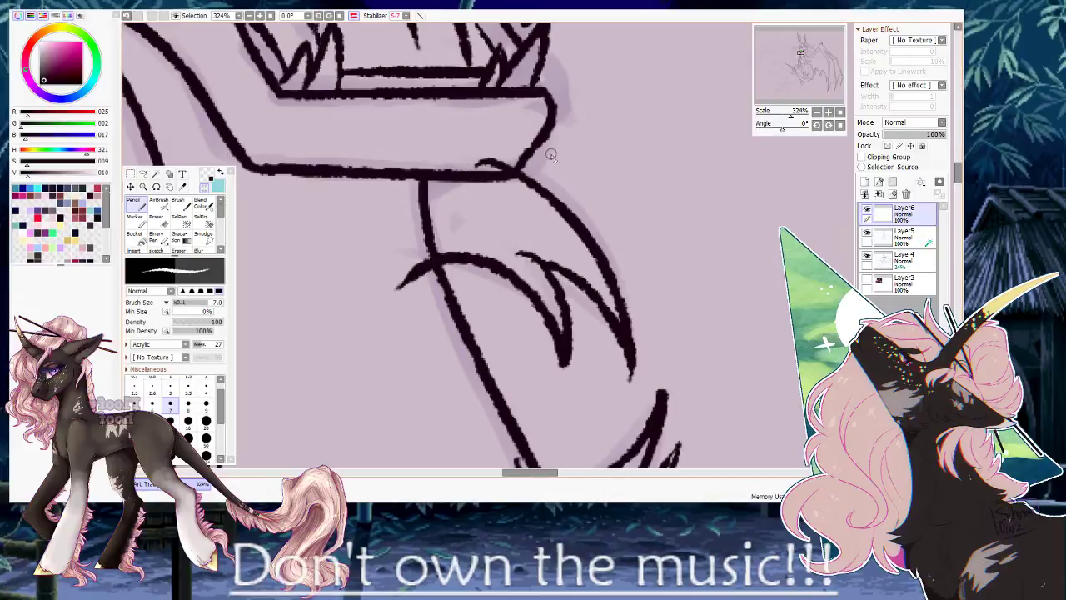
pyautogui.click(886, 239)
pyautogui.moveTo(463, 165); pyautogui.dragTo(508, 157)
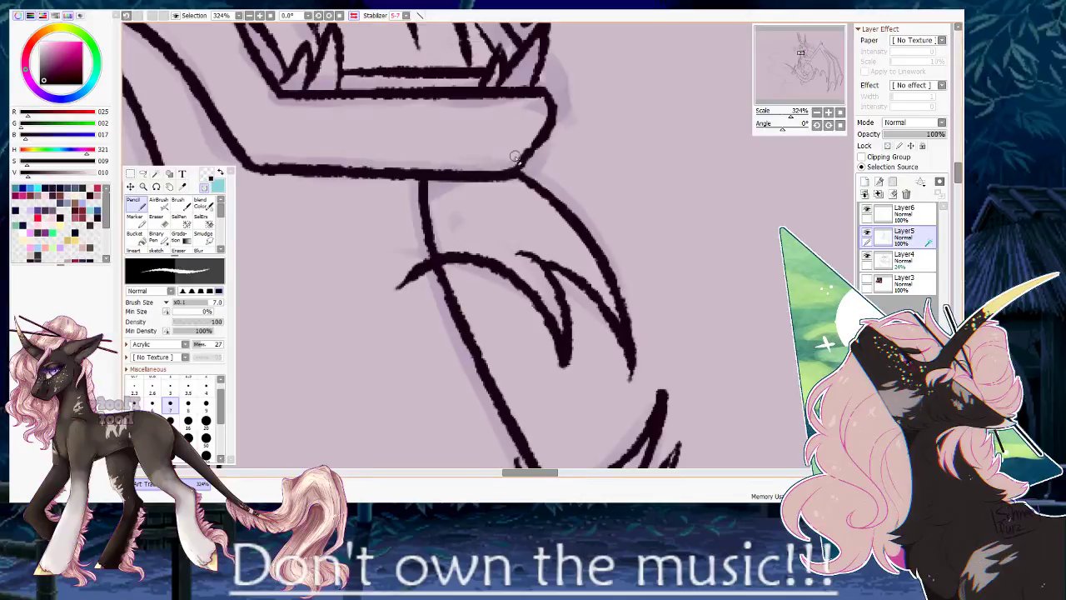
# Erase the neck fluff line ends that stick out past the neck outline.
pyautogui.moveTo(431, 250)
pyautogui.mouseDown()
pyautogui.moveTo(413, 271)
pyautogui.moveTo(414, 250)
pyautogui.mouseUp()
pyautogui.moveTo(453, 379); pyautogui.dragTo(354, 185)
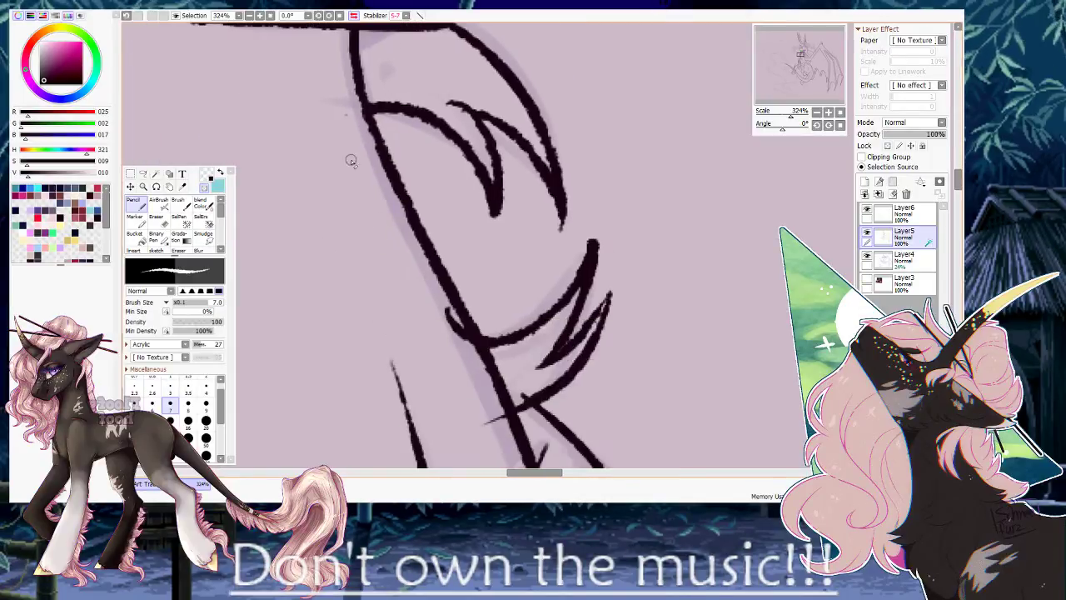
pyautogui.moveTo(457, 345)
pyautogui.mouseDown()
pyautogui.moveTo(401, 275)
pyautogui.moveTo(406, 240)
pyautogui.mouseUp()
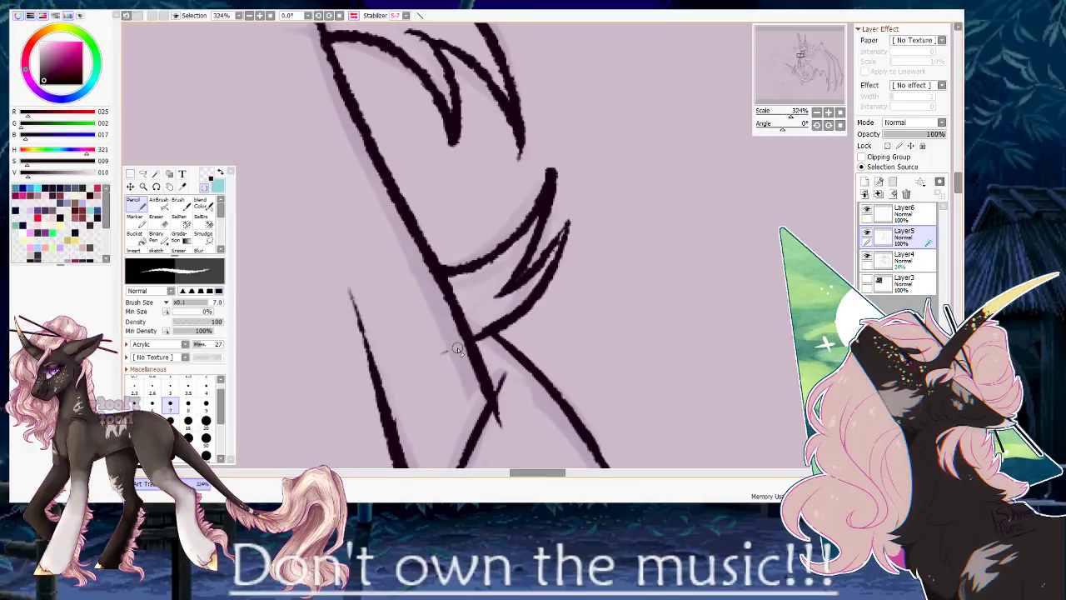
pyautogui.moveTo(448, 346); pyautogui.dragTo(437, 142)
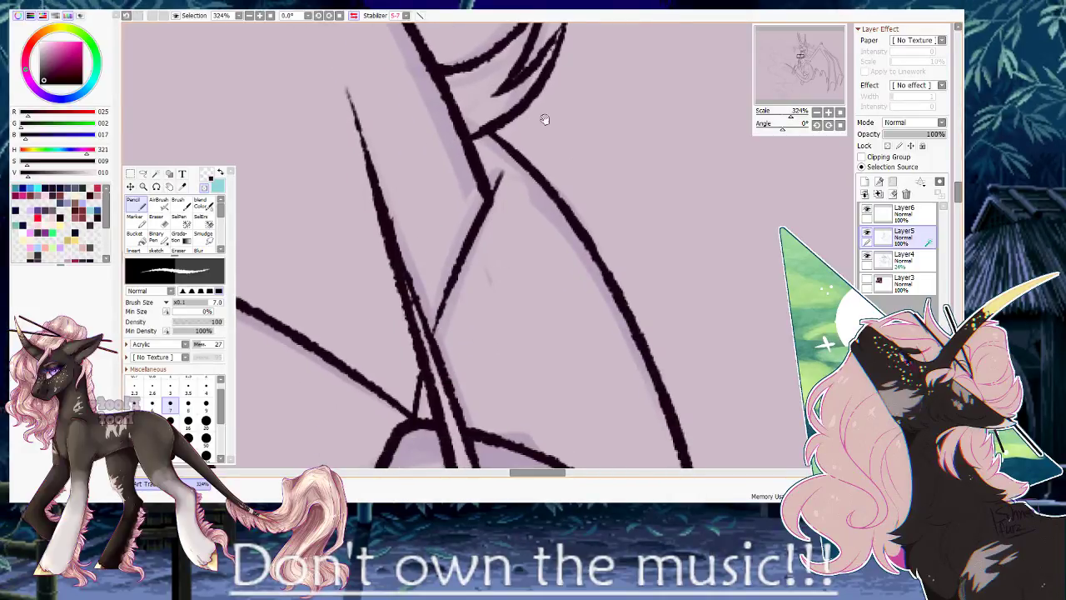
pyautogui.moveTo(790, 118); pyautogui.dragTo(775, 123)
pyautogui.scroll(5, 559, 162)
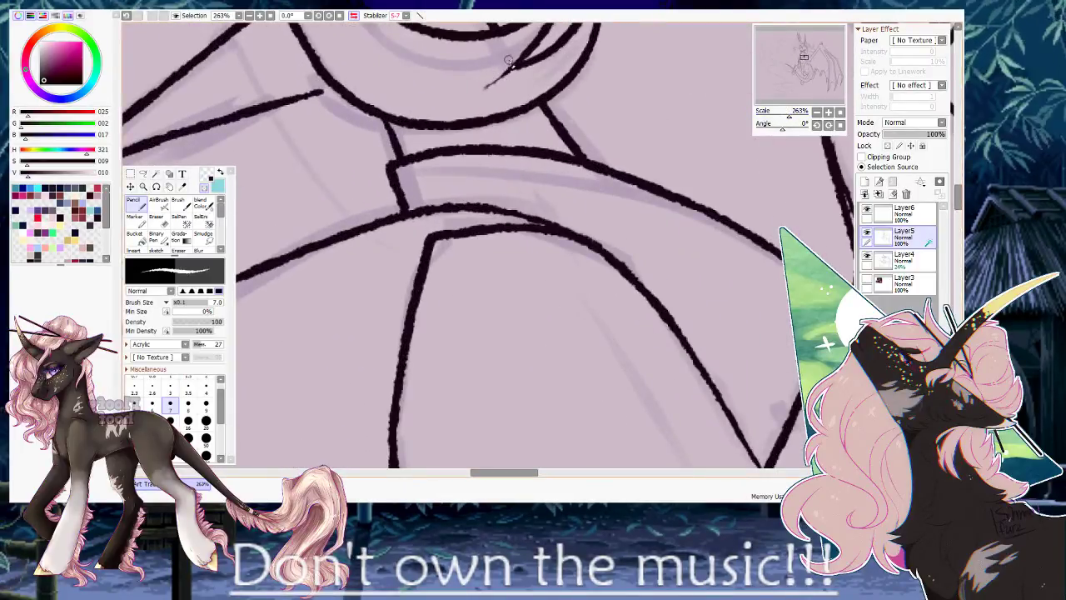
pyautogui.moveTo(789, 118); pyautogui.dragTo(774, 120)
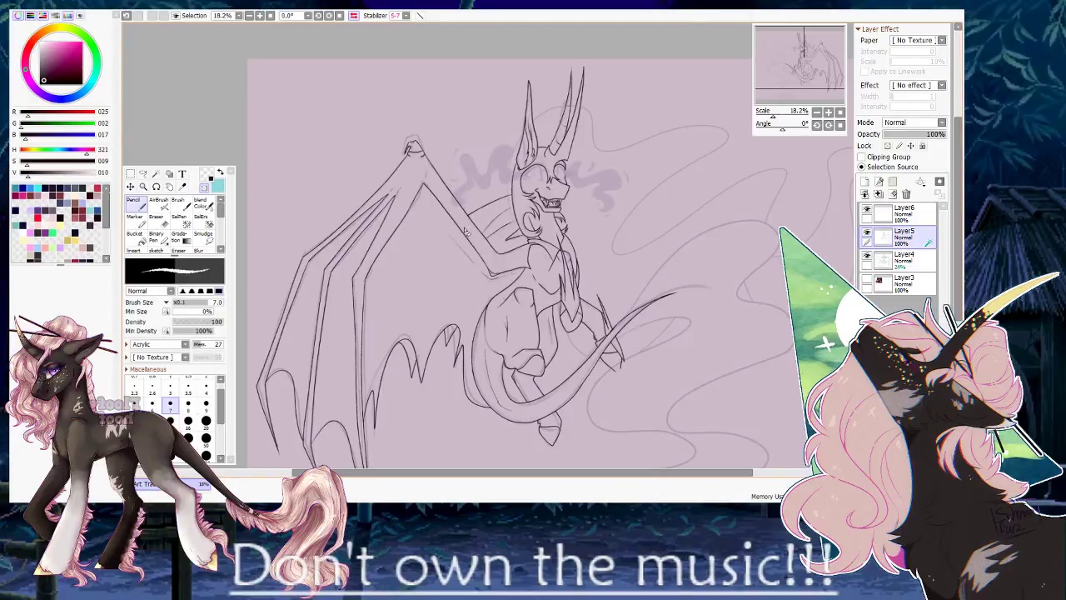
# Hide Layer5 and trace the inner side and lower edge of the large eye in teal on Layer6.
pyautogui.moveTo(631, 207)
pyautogui.mouseDown()
pyautogui.moveTo(588, 205)
pyautogui.moveTo(583, 229)
pyautogui.mouseUp()
pyautogui.press('h')
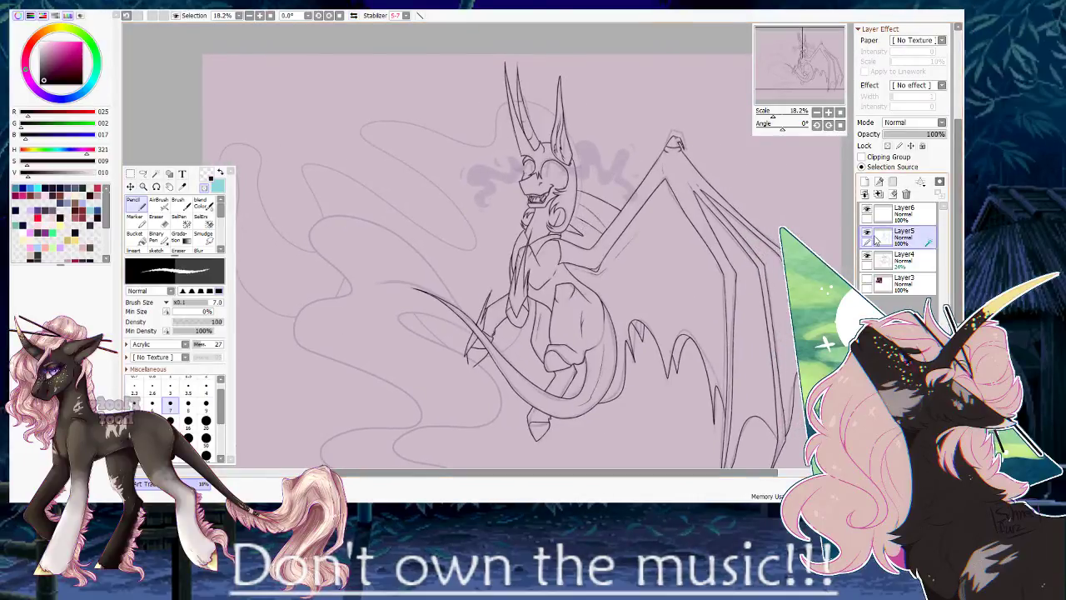
pyautogui.click(900, 214)
pyautogui.press('x')
pyautogui.moveTo(633, 122); pyautogui.dragTo(600, 184)
pyautogui.press('x')
pyautogui.moveTo(773, 116); pyautogui.dragTo(786, 117)
pyautogui.moveTo(346, 59); pyautogui.dragTo(467, 173)
pyautogui.click(867, 234)
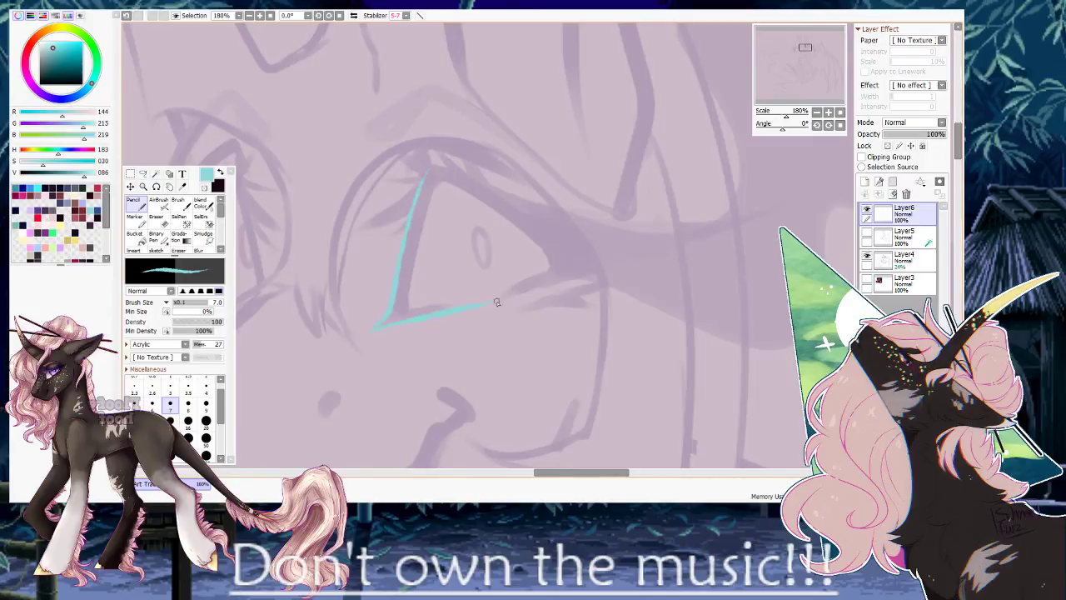
# Draw the upper lid line and a second, inner outline of the eye in teal over the sketch.
pyautogui.press('h')
pyautogui.moveTo(648, 167); pyautogui.dragTo(472, 269)
pyautogui.press('h')
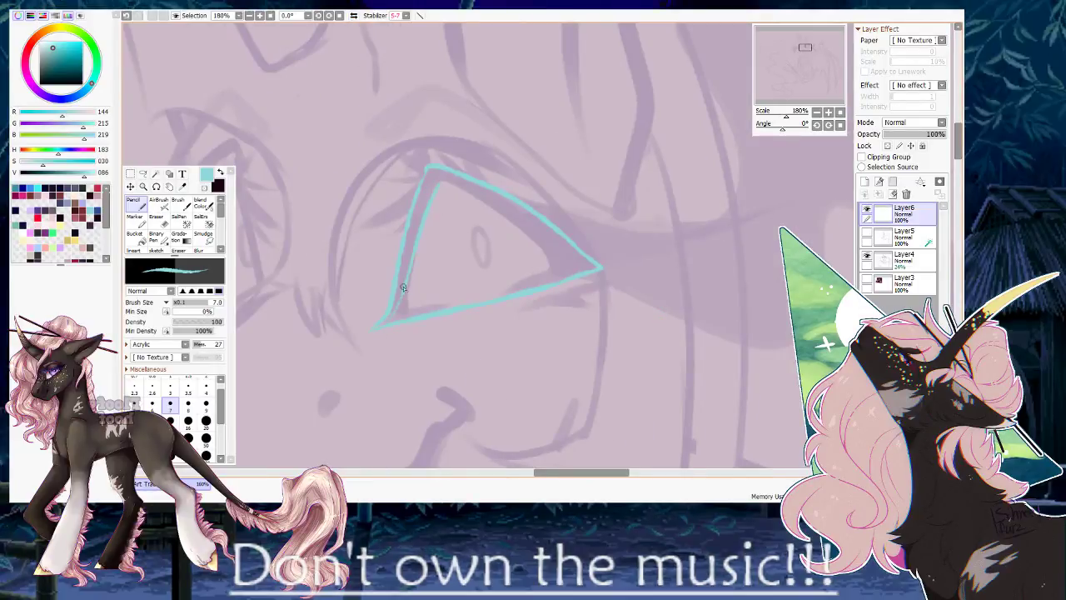
pyautogui.press('h')
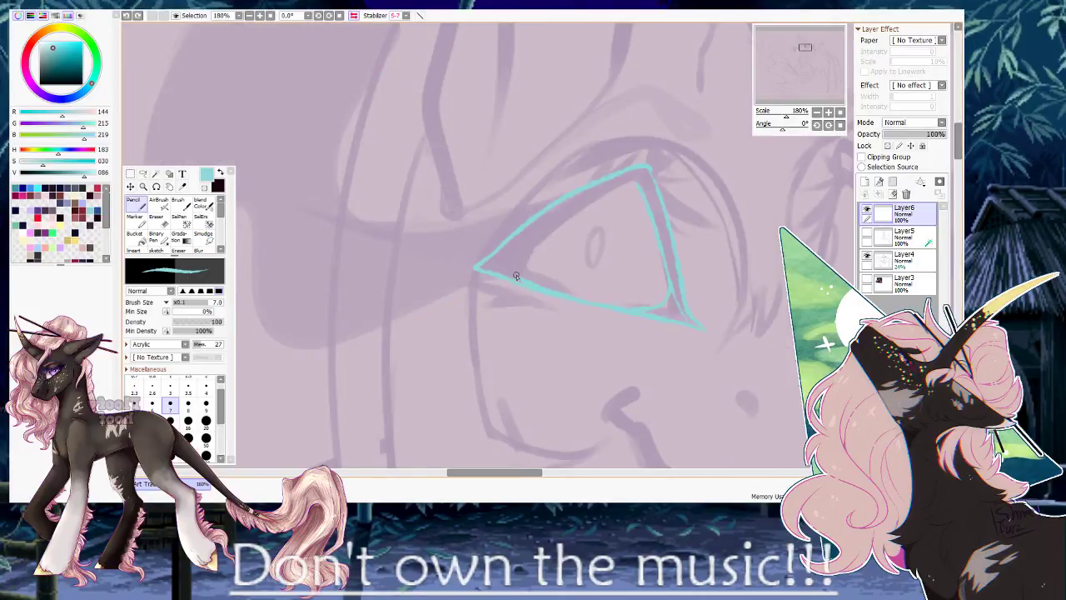
pyautogui.moveTo(639, 180); pyautogui.dragTo(503, 274)
pyautogui.press('h')
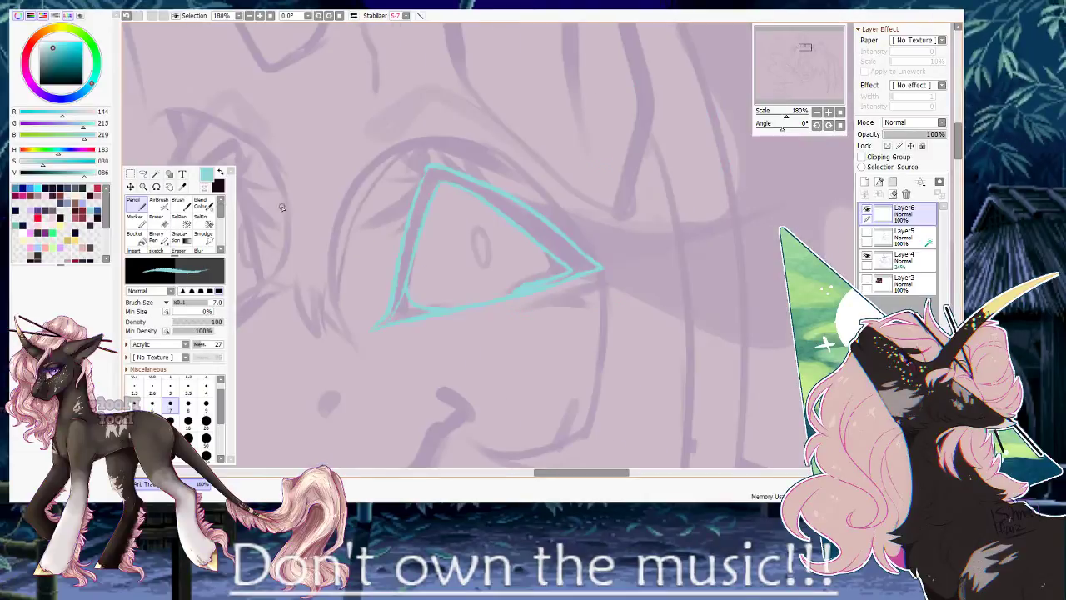
# Fill the space between the inner and outer eye outlines with teal, using the Bucket with a Range of Transparency of 159.
pyautogui.scroll(3, 500, 308)
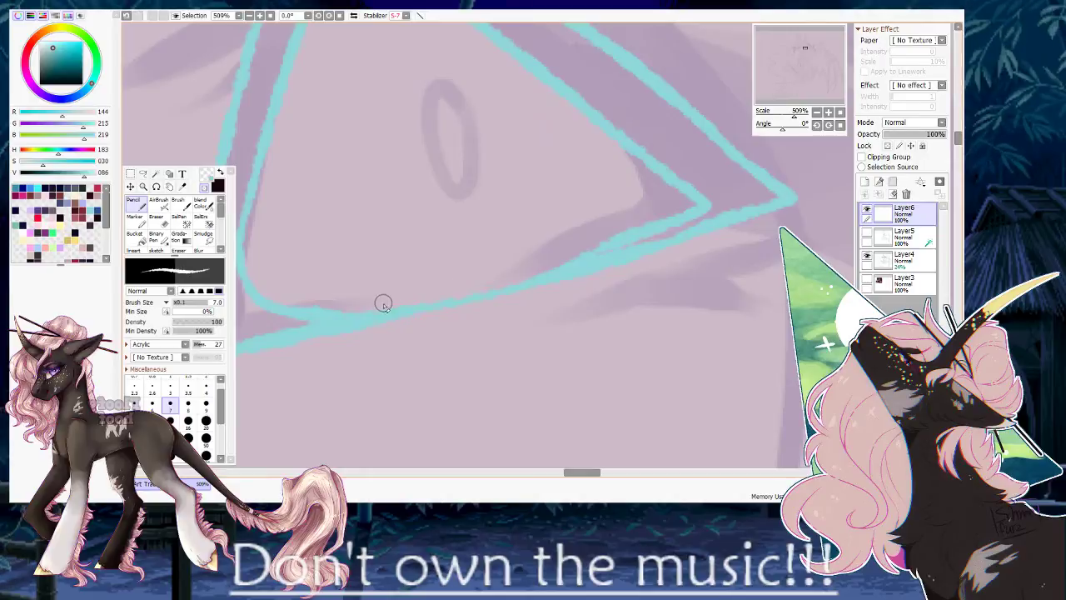
pyautogui.press('g')
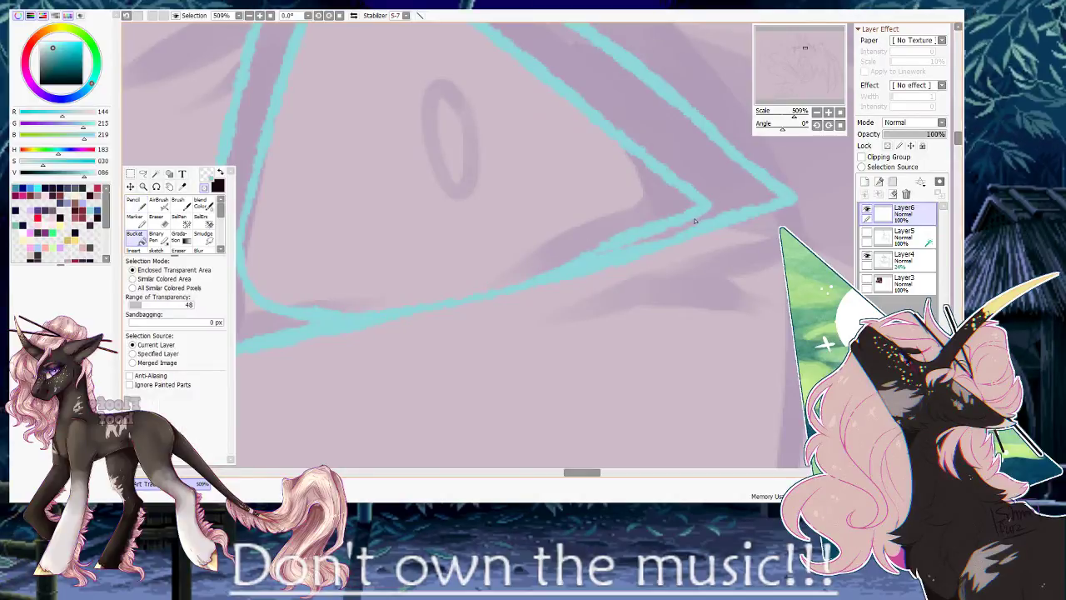
pyautogui.click(717, 196)
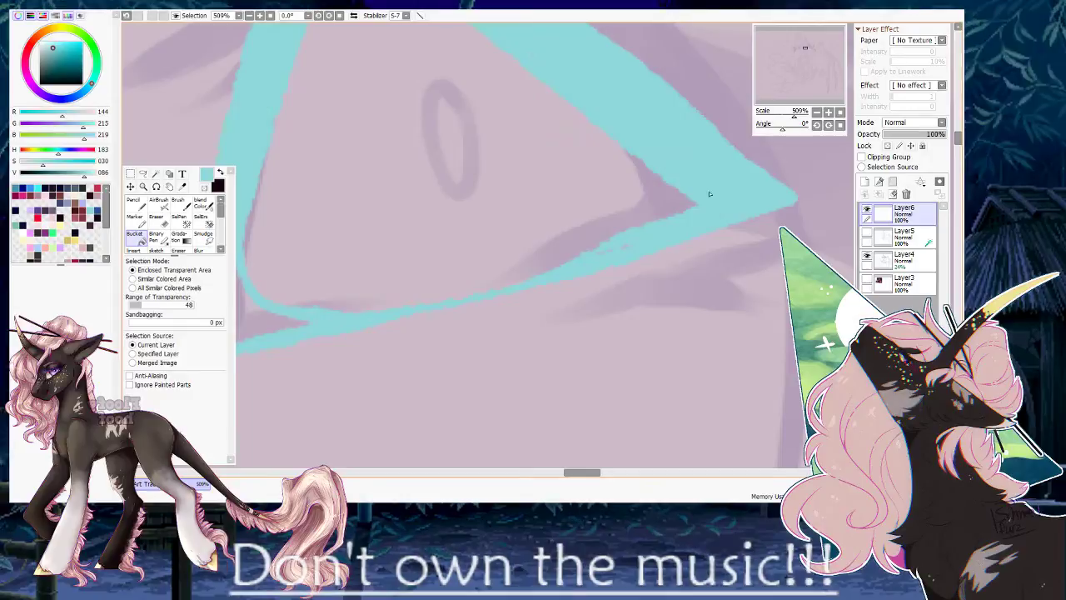
pyautogui.moveTo(484, 146); pyautogui.dragTo(605, 286)
pyautogui.hotkey('ctrl', 'z')
pyautogui.moveTo(150, 305); pyautogui.dragTo(169, 305)
pyautogui.click(371, 275)
pyautogui.moveTo(354, 374); pyautogui.dragTo(372, 228)
pyautogui.click(384, 318)
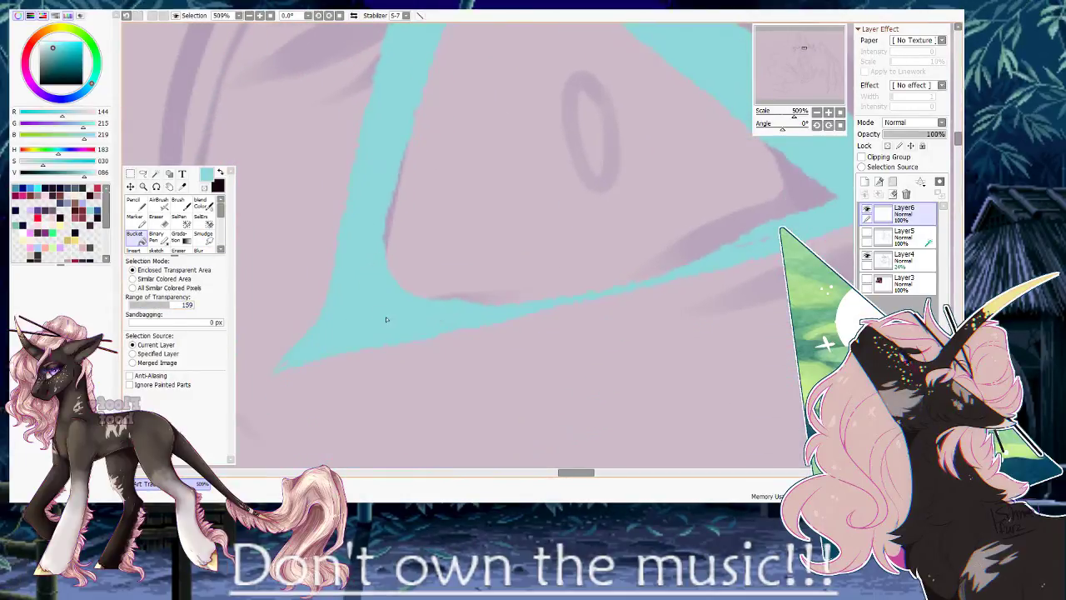
# Erase the rounded teal fill at the eye's lower inner corner to form a sharper angle.
pyautogui.press('n')
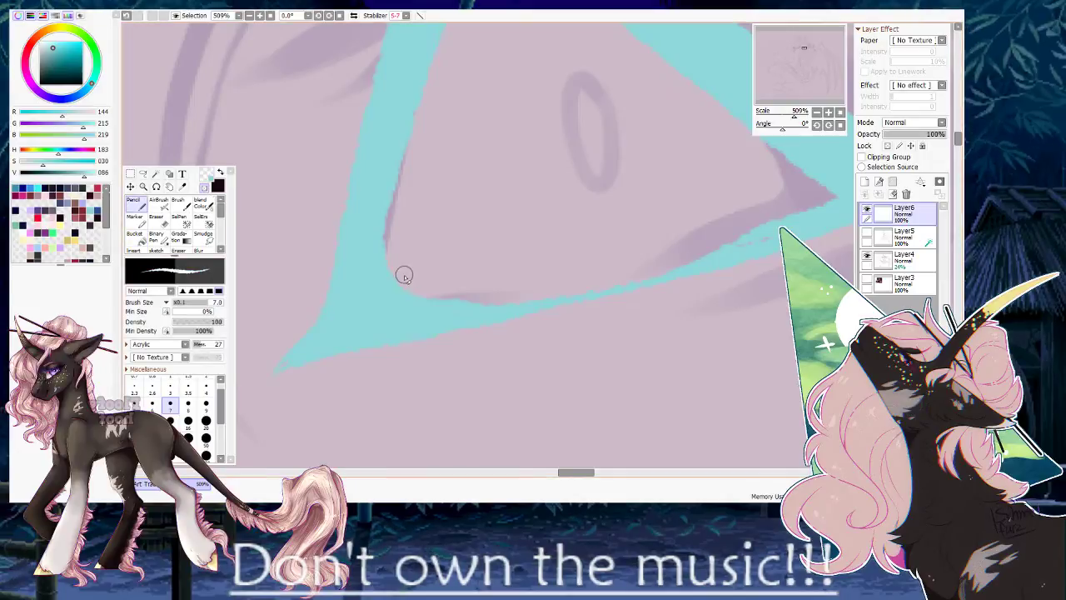
pyautogui.moveTo(394, 239)
pyautogui.mouseDown()
pyautogui.moveTo(395, 323)
pyautogui.moveTo(532, 284)
pyautogui.mouseUp()
pyautogui.moveTo(387, 319); pyautogui.dragTo(400, 293)
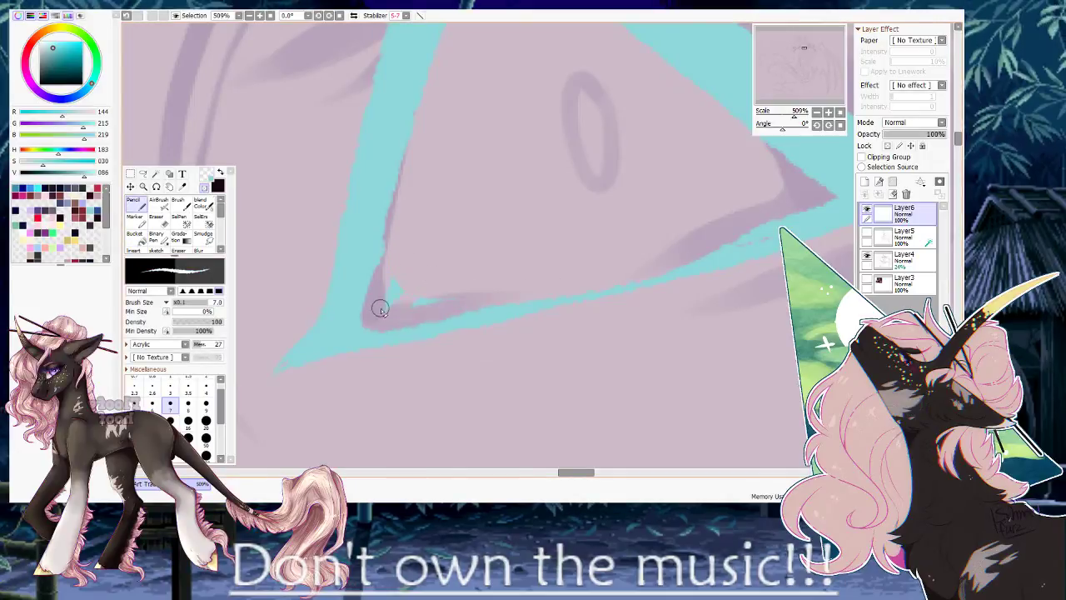
pyautogui.moveTo(387, 248)
pyautogui.mouseDown()
pyautogui.moveTo(378, 280)
pyautogui.moveTo(495, 290)
pyautogui.mouseUp()
pyautogui.moveTo(429, 317); pyautogui.dragTo(504, 293)
pyautogui.click(206, 187)
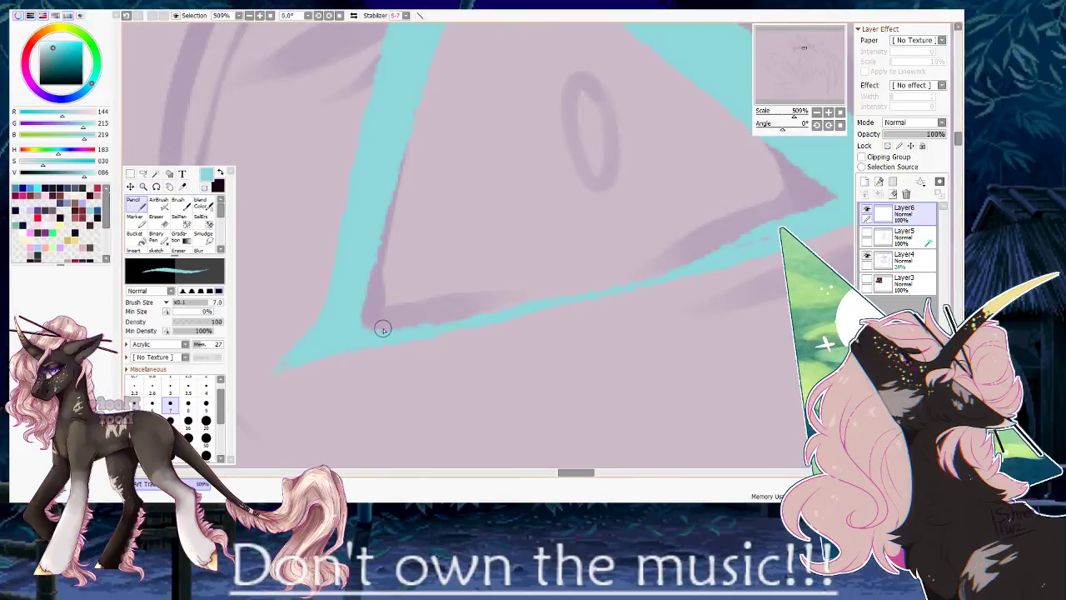
# Repaint the eye's lower inner corner and smooth its side edge with the teal Pencil.
pyautogui.moveTo(347, 305); pyautogui.dragTo(398, 329)
pyautogui.moveTo(319, 345); pyautogui.dragTo(388, 299)
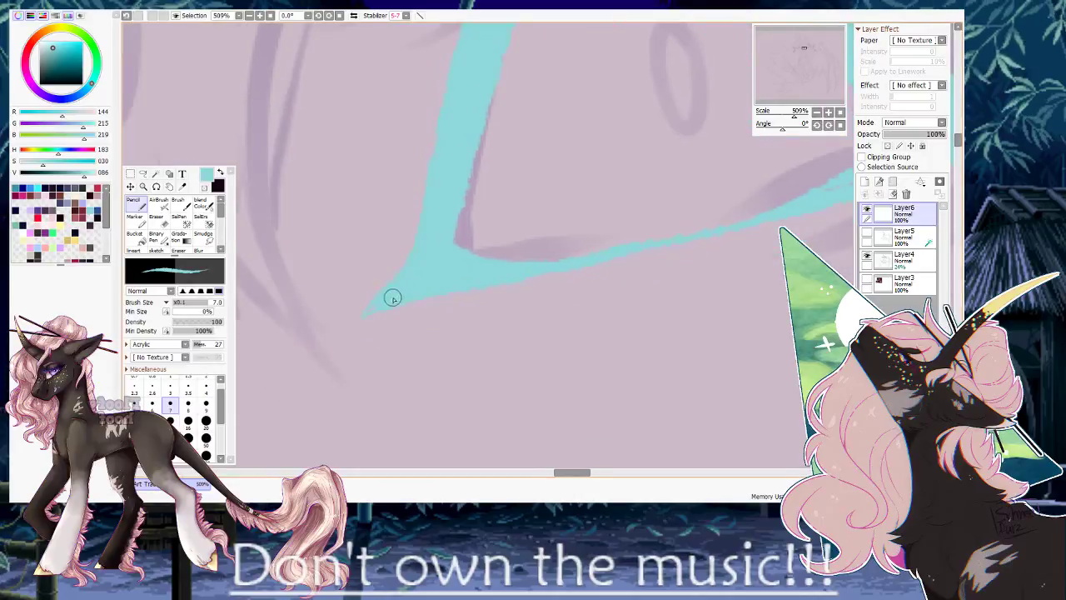
pyautogui.moveTo(505, 154); pyautogui.dragTo(430, 316)
pyautogui.moveTo(457, 177); pyautogui.dragTo(409, 297)
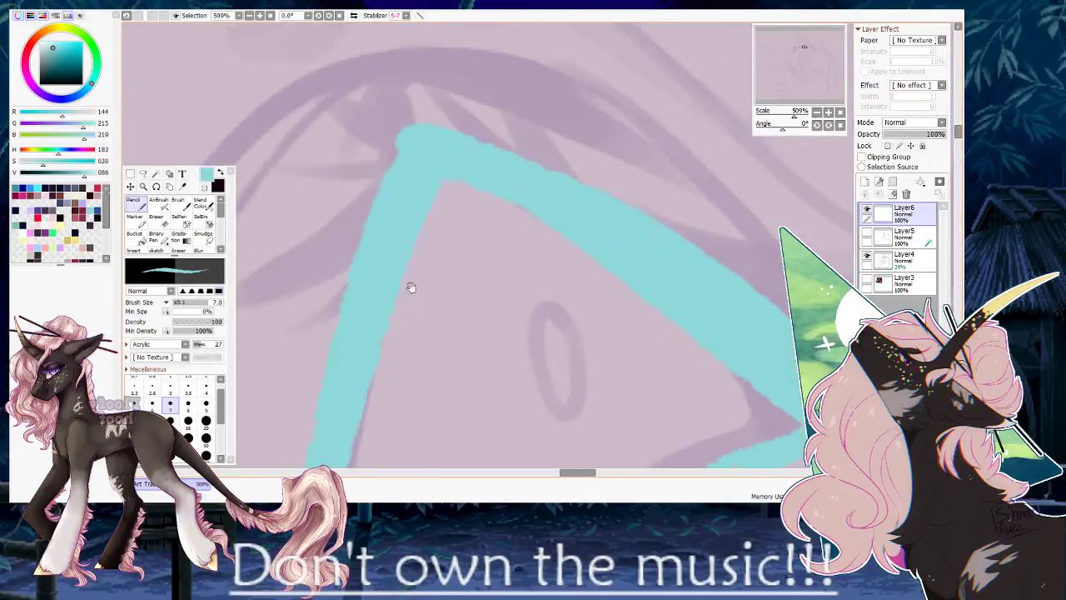
# Fill the remaining gaps in the teal outline at the eye's outer corner and lower lid.
pyautogui.press('h')
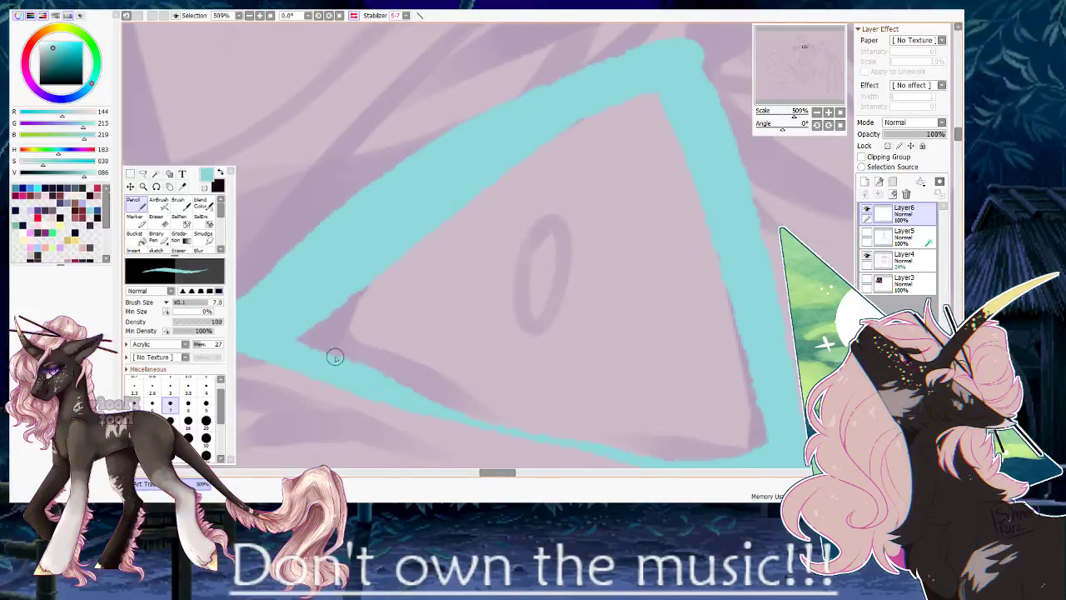
pyautogui.press('h')
pyautogui.scroll(-2, 485, 338)
pyautogui.hscroll(2, 486, 338)
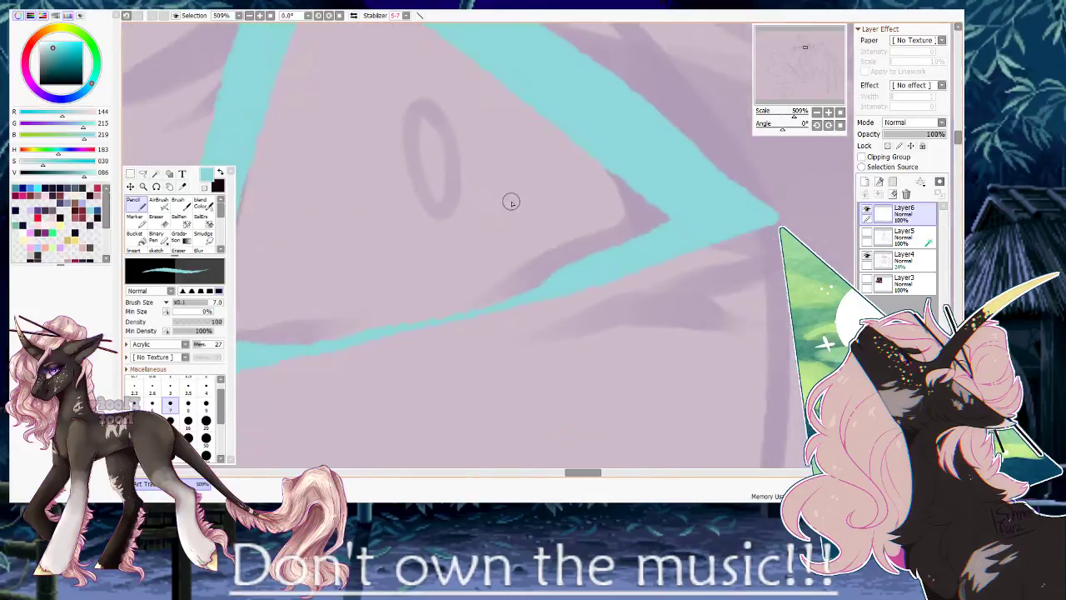
# Trim the inner edge of the teal lower lid near the outer corner with the Pencil set to transparent.
pyautogui.click(205, 188)
pyautogui.moveTo(516, 292); pyautogui.dragTo(639, 221)
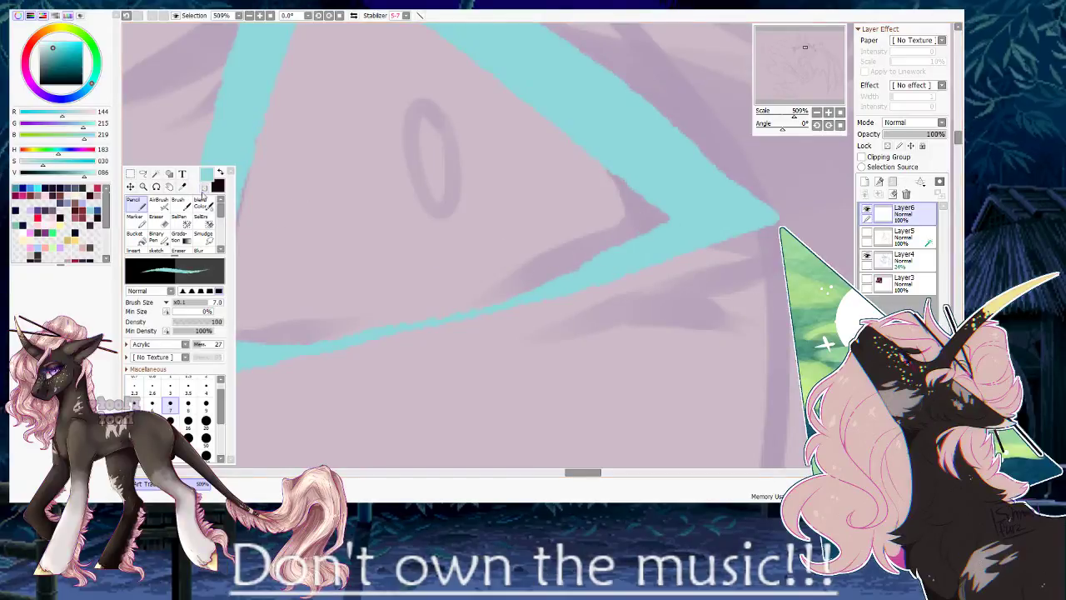
pyautogui.click(204, 186)
# Outline a long pointed wing sweeping out from the eye's outer corner and fill it with teal using the Bucket.
pyautogui.press('h')
pyautogui.scroll(3, 472, 259)
pyautogui.scroll(-5, 472, 259)
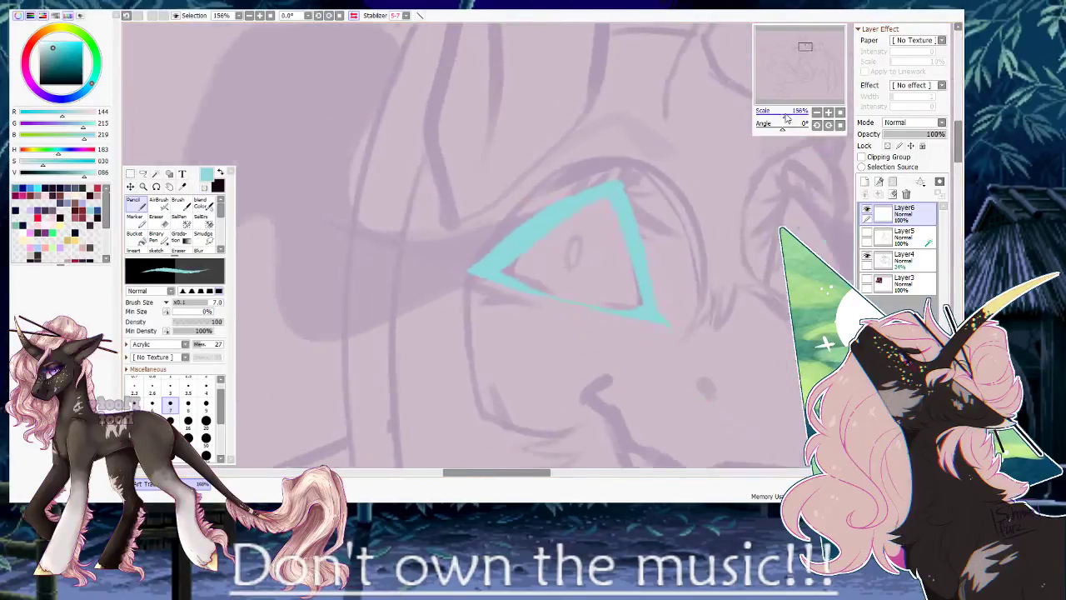
pyautogui.press('h')
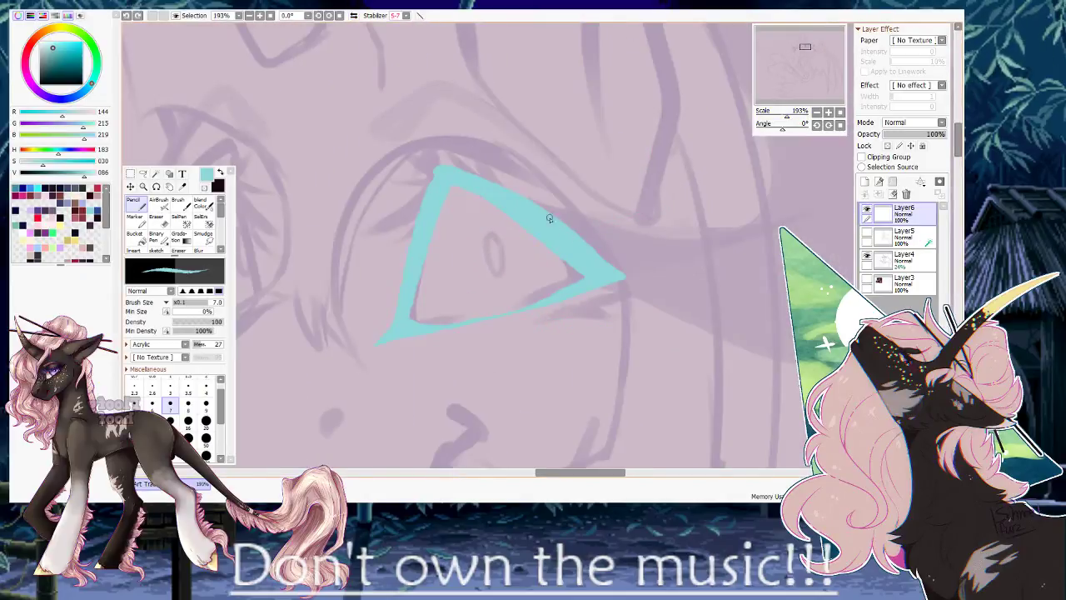
pyautogui.moveTo(551, 213); pyautogui.dragTo(841, 200)
pyautogui.moveTo(609, 280); pyautogui.dragTo(785, 226)
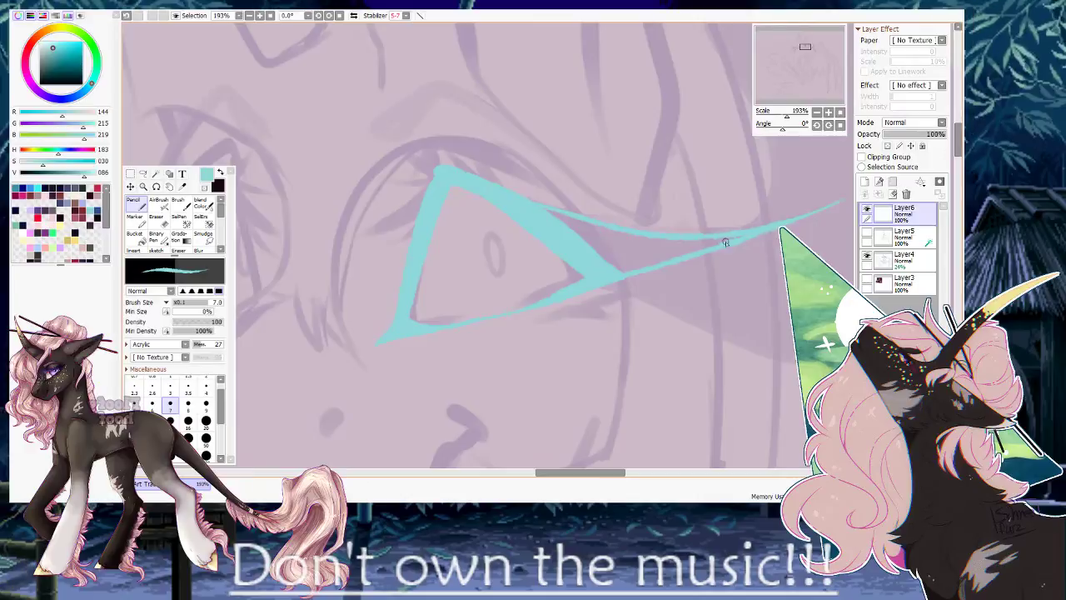
pyautogui.press('g')
pyautogui.click(641, 250)
# Draw pointed teal lashes under the outer lower lid, along the upper lid and around the inner upper corner with the Pencil.
pyautogui.press('n')
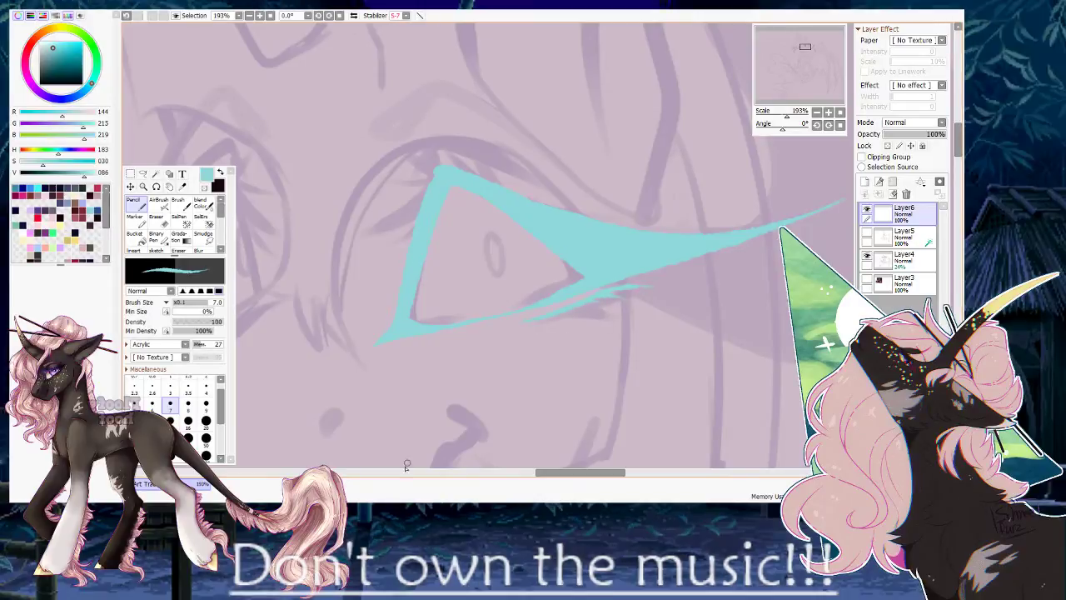
pyautogui.press('h')
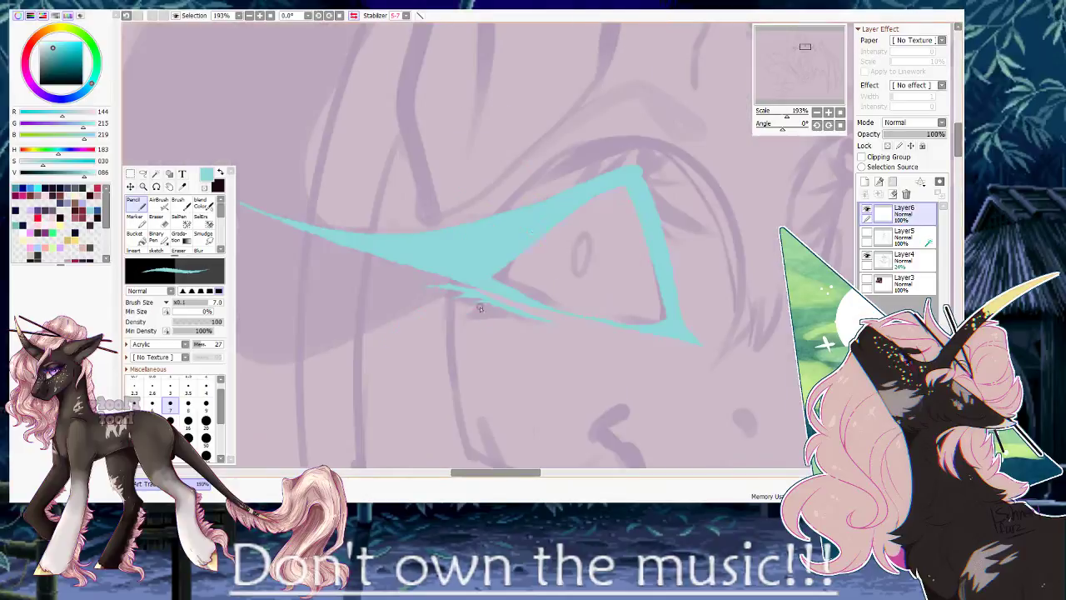
pyautogui.moveTo(631, 178)
pyautogui.mouseDown()
pyautogui.moveTo(539, 243)
pyautogui.moveTo(588, 213)
pyautogui.mouseUp()
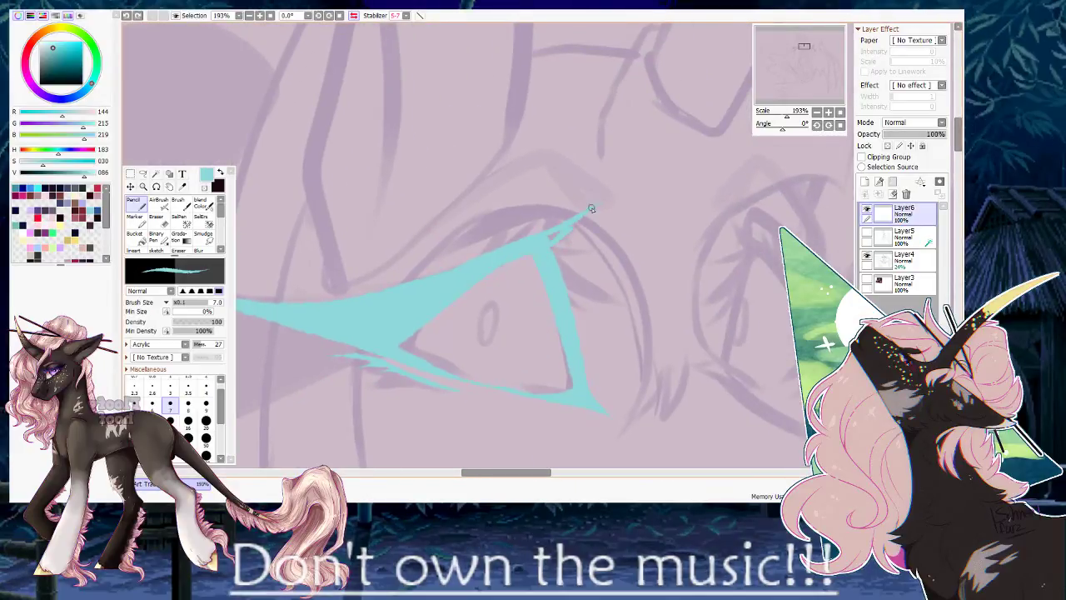
pyautogui.press('h')
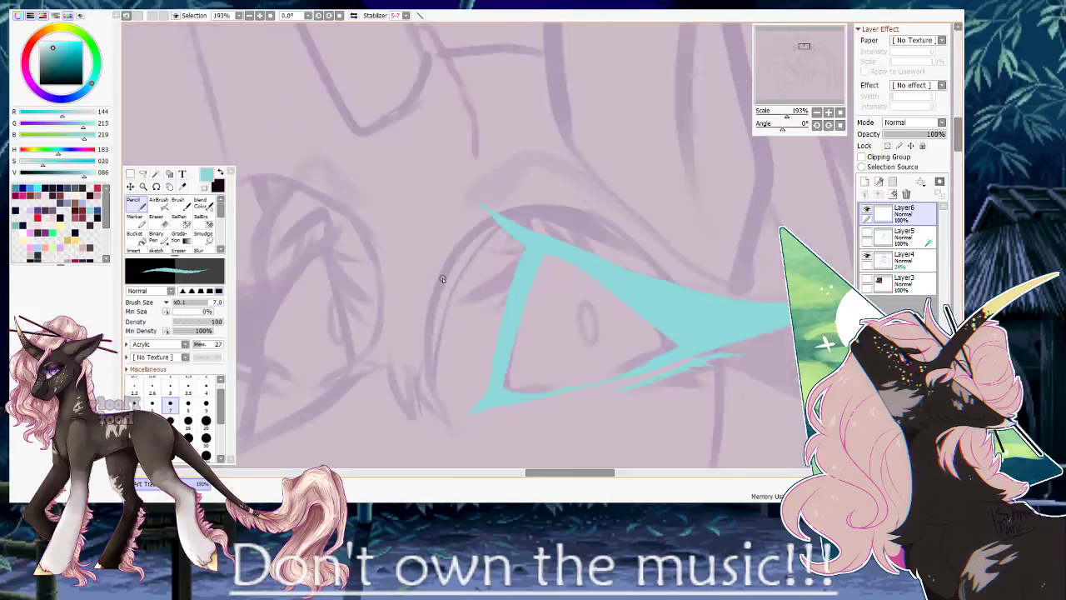
pyautogui.moveTo(519, 249)
pyautogui.mouseDown()
pyautogui.moveTo(502, 271)
pyautogui.moveTo(530, 252)
pyautogui.mouseUp()
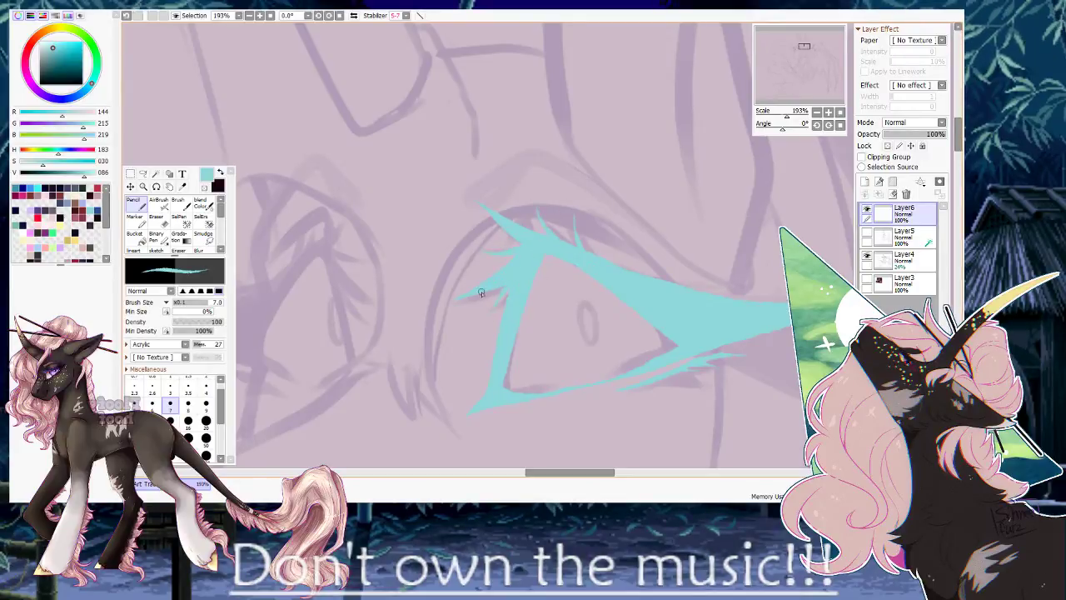
pyautogui.press('h')
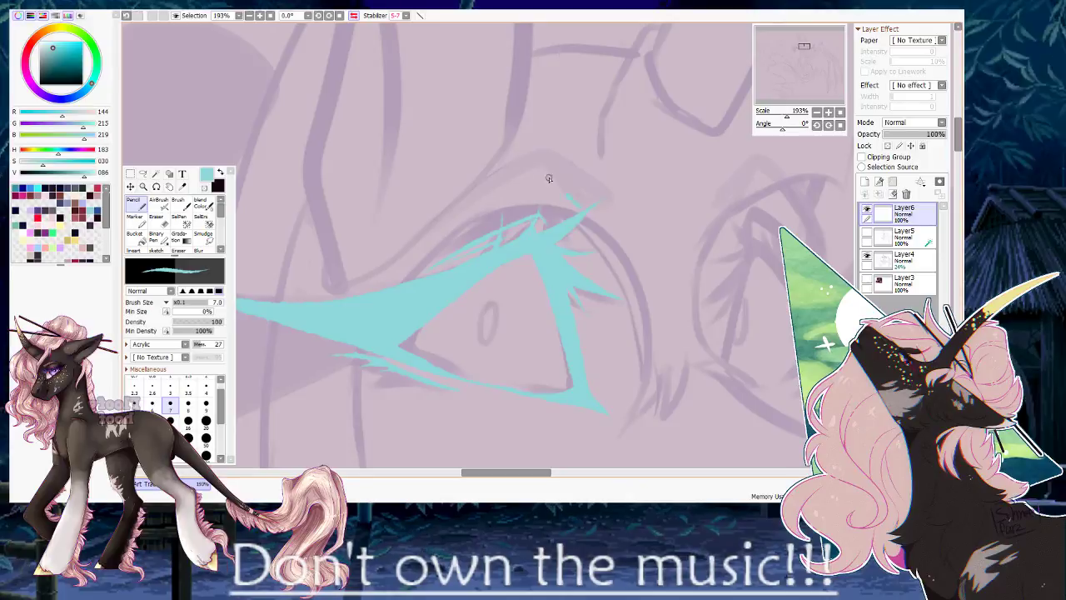
# Draw curved teal eyelid crease strokes above the upper lid, following the sketch.
pyautogui.moveTo(469, 219); pyautogui.dragTo(538, 171)
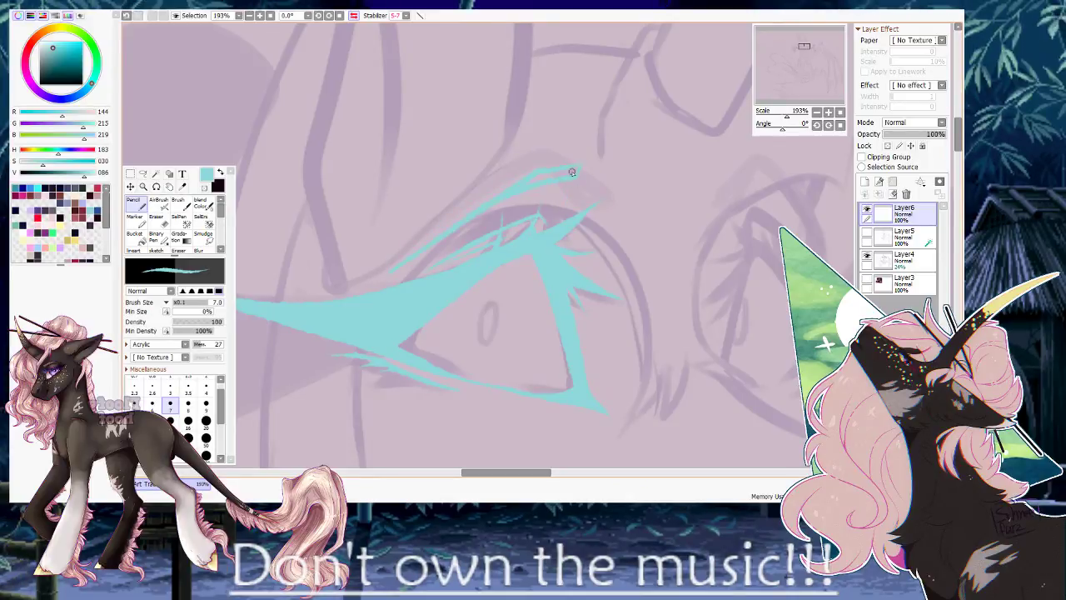
pyautogui.moveTo(560, 284); pyautogui.dragTo(583, 167)
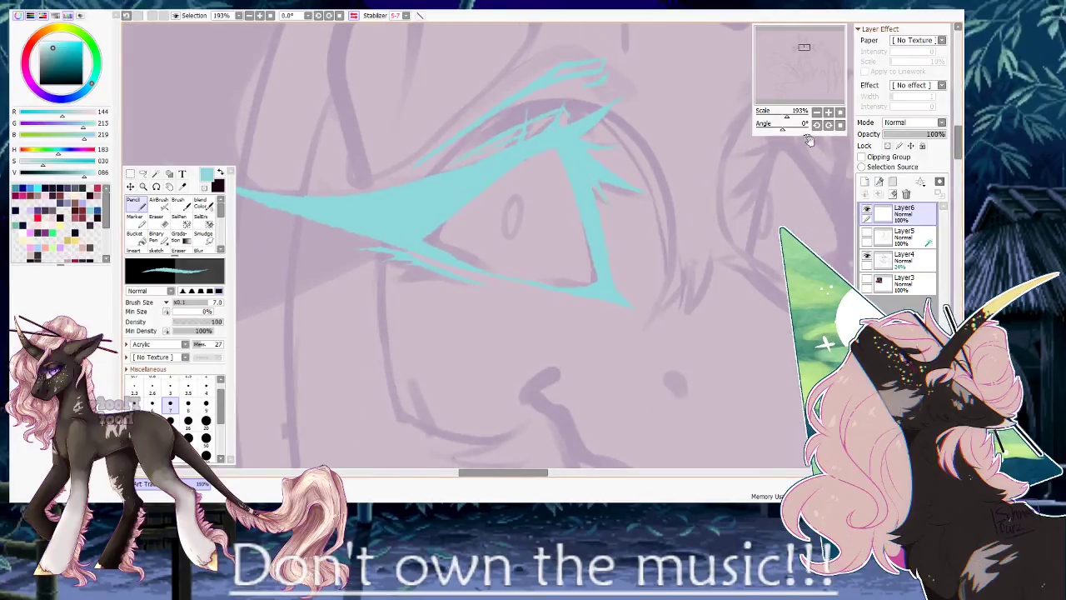
pyautogui.moveTo(767, 115); pyautogui.dragTo(767, 115)
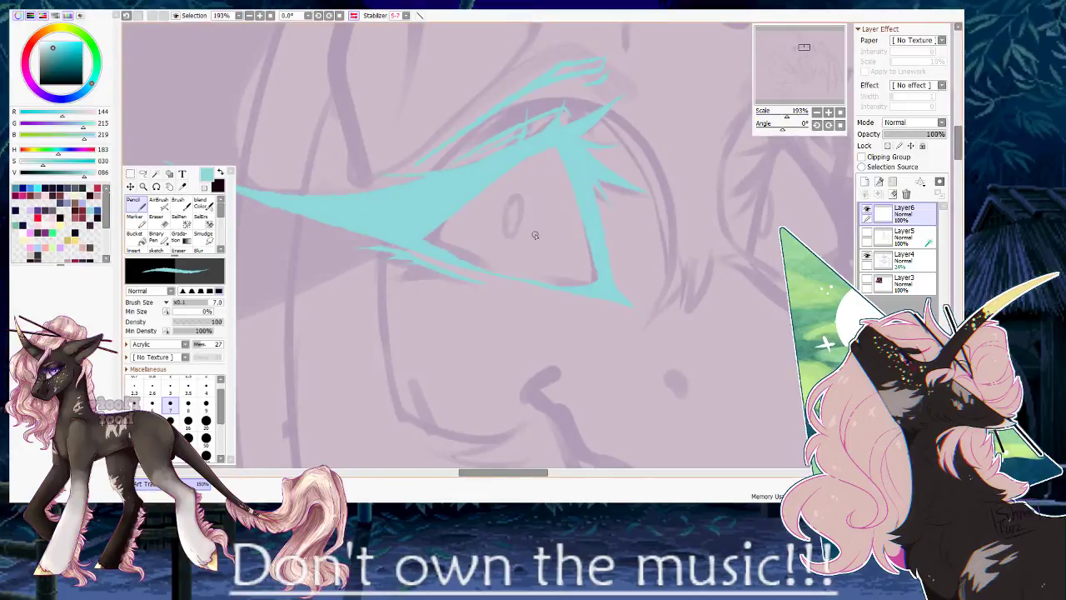
# Copy the selected teal eye onto a new layer, with the Layer5 lineart shown and the Layer4 sketch hidden.
pyautogui.press('h')
pyautogui.click(131, 174)
pyautogui.moveTo(403, 31); pyautogui.dragTo(800, 395)
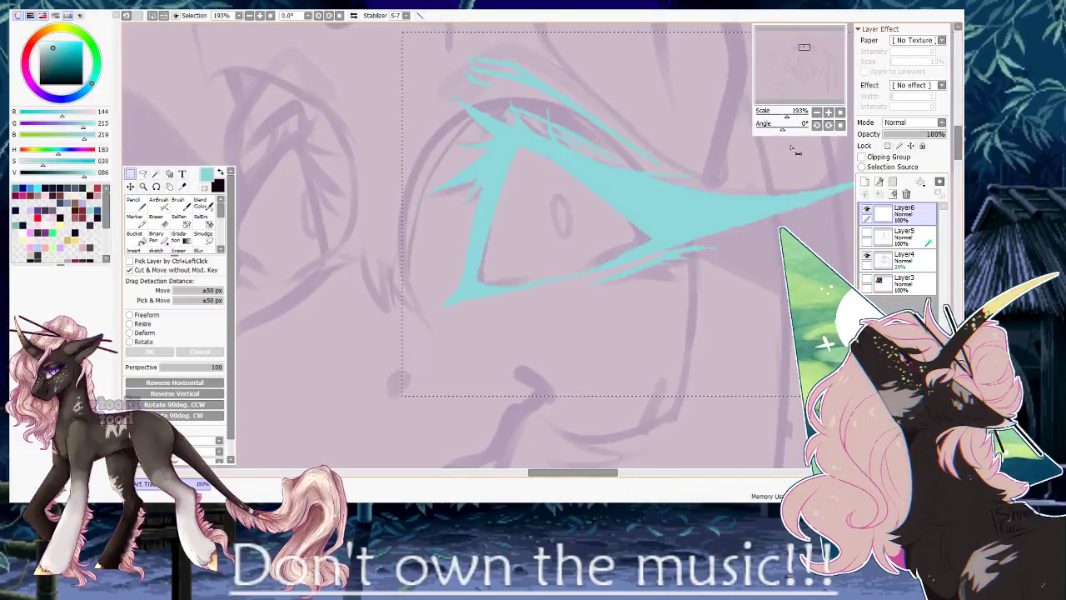
pyautogui.click(782, 114)
pyautogui.click(867, 233)
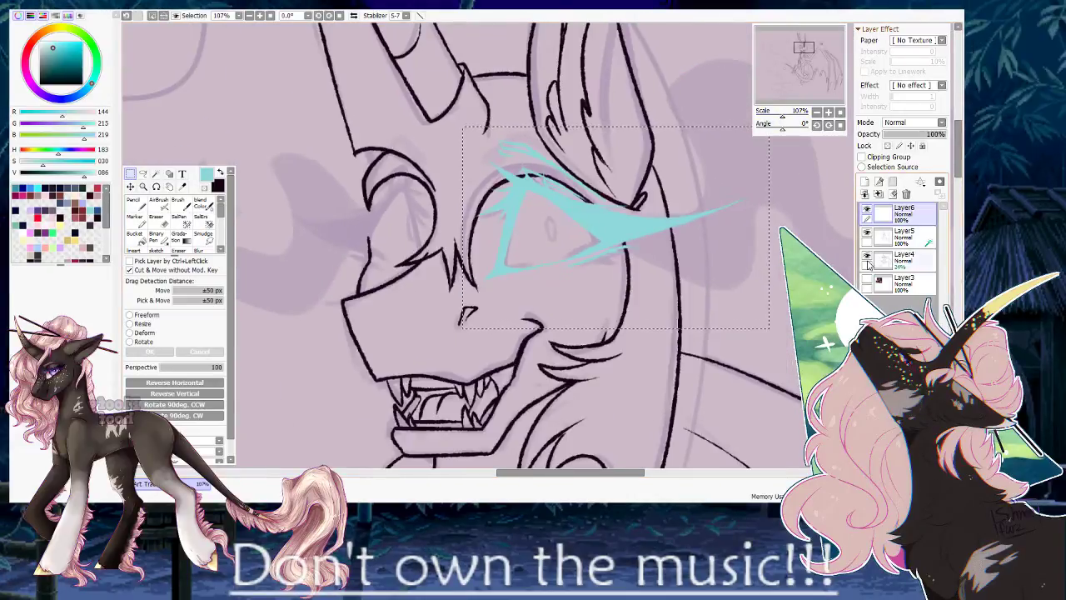
pyautogui.click(868, 259)
pyautogui.hotkey('ctrl', 'c')
pyautogui.hotkey('ctrl', 'v')
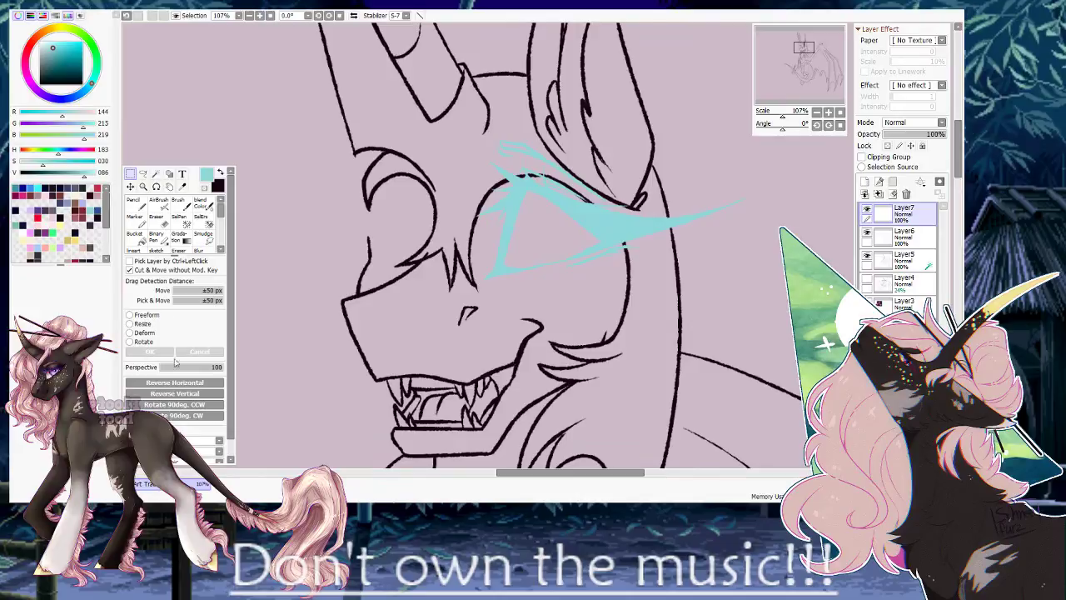
# Mirror the pasted eye horizontally and move it across the face onto the far eye socket.
pyautogui.click(192, 380)
pyautogui.hotkey('ctrl', 'Left')
pyautogui.hotkey('ctrl', 'Left')
pyautogui.hotkey('ctrl', 'Left')
pyautogui.hotkey('ctrl', 'Left')
pyautogui.hotkey('ctrl', 'Left')
pyautogui.hotkey('ctrl', 'Left')
pyautogui.hotkey('ctrl', 'Left')
pyautogui.hotkey('ctrl', 'Left')
pyautogui.hotkey('ctrl', 'Left')
pyautogui.hotkey('ctrl', 'Left')
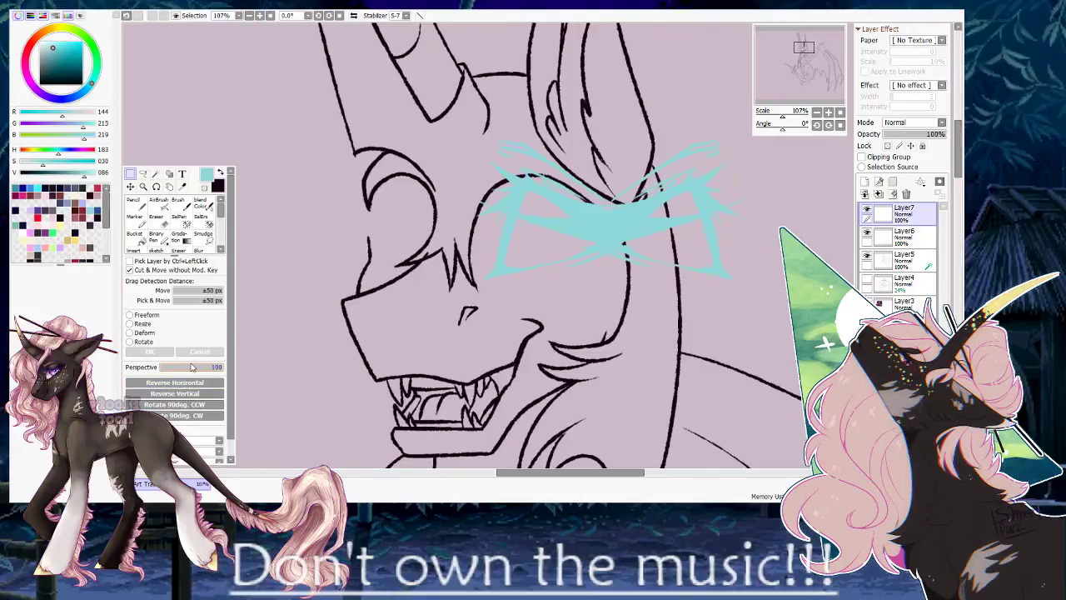
pyautogui.hotkey('ctrl', 'Left')
pyautogui.hotkey('ctrl', 'Left')
pyautogui.hotkey('ctrl', 'Left')
pyautogui.hotkey('ctrl', 'Left')
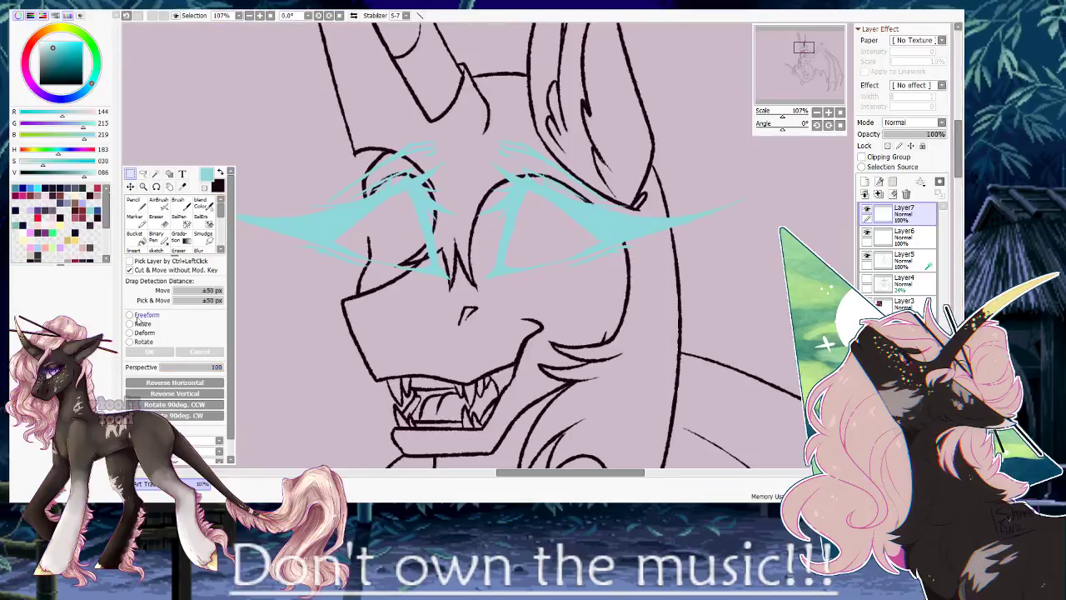
# Narrow and skew the mirrored eye with a Freeform transform to fit the far eye socket's perspective.
pyautogui.click(143, 316)
pyautogui.moveTo(308, 177); pyautogui.dragTo(396, 187)
pyautogui.moveTo(278, 222); pyautogui.dragTo(380, 234)
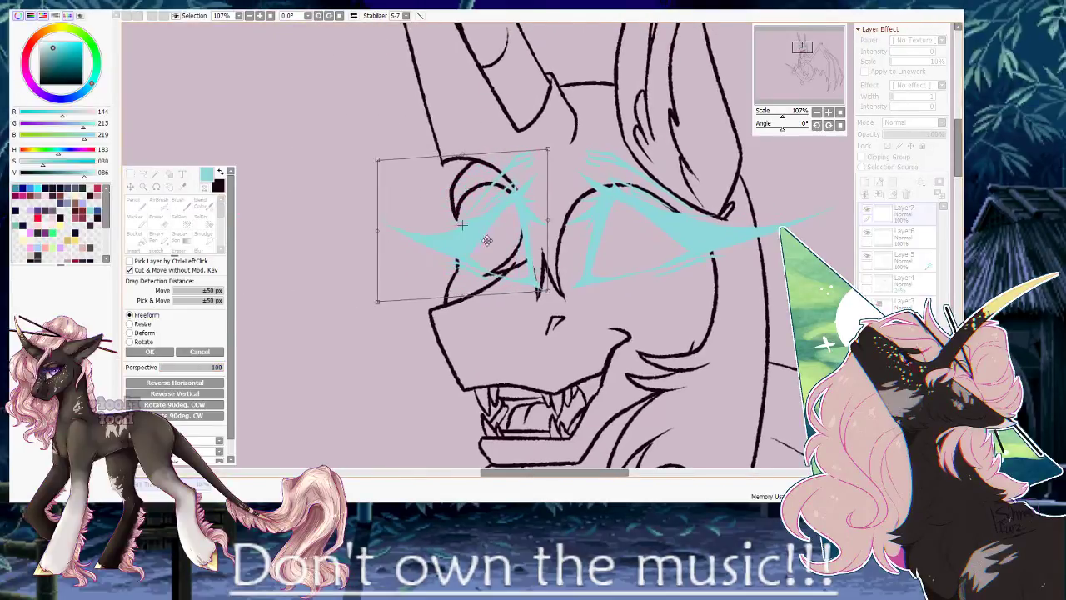
pyautogui.moveTo(487, 248); pyautogui.dragTo(469, 251)
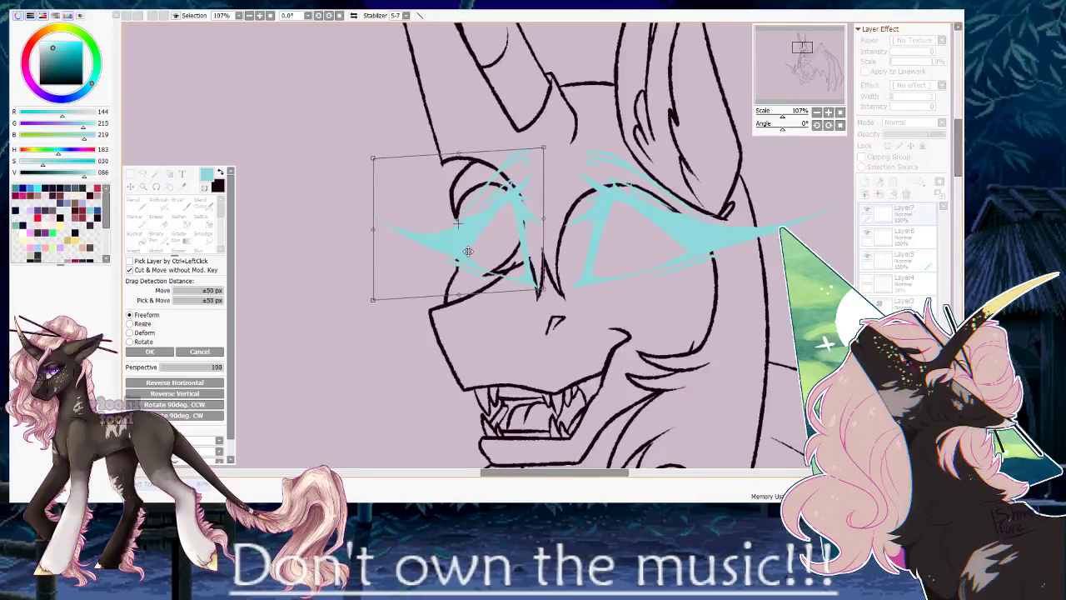
pyautogui.moveTo(383, 240); pyautogui.dragTo(394, 244)
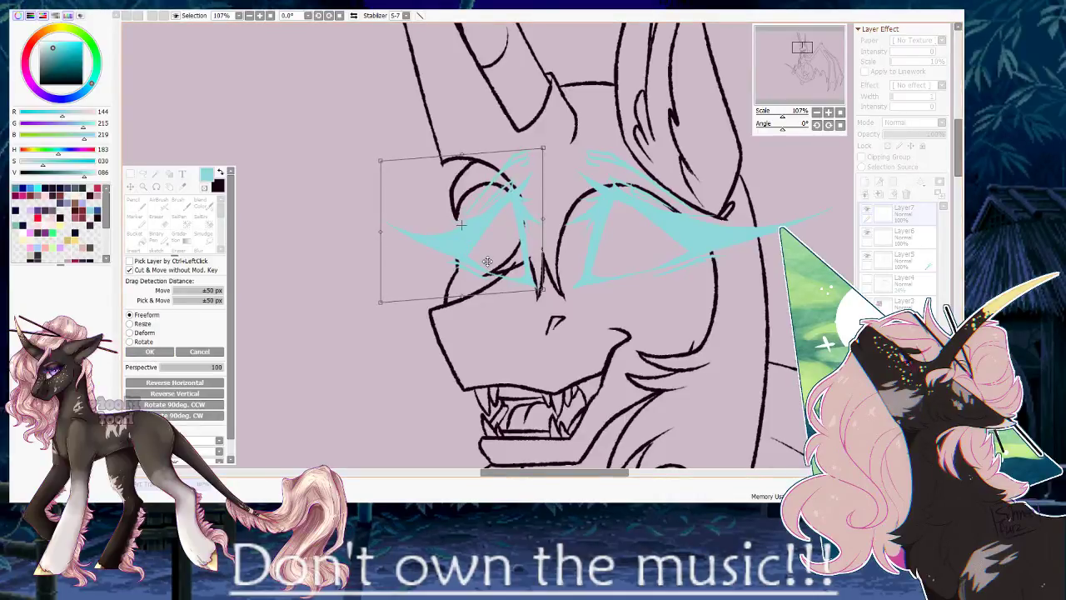
pyautogui.moveTo(487, 261); pyautogui.dragTo(477, 262)
pyautogui.moveTo(370, 233); pyautogui.dragTo(383, 234)
pyautogui.moveTo(493, 258); pyautogui.dragTo(490, 257)
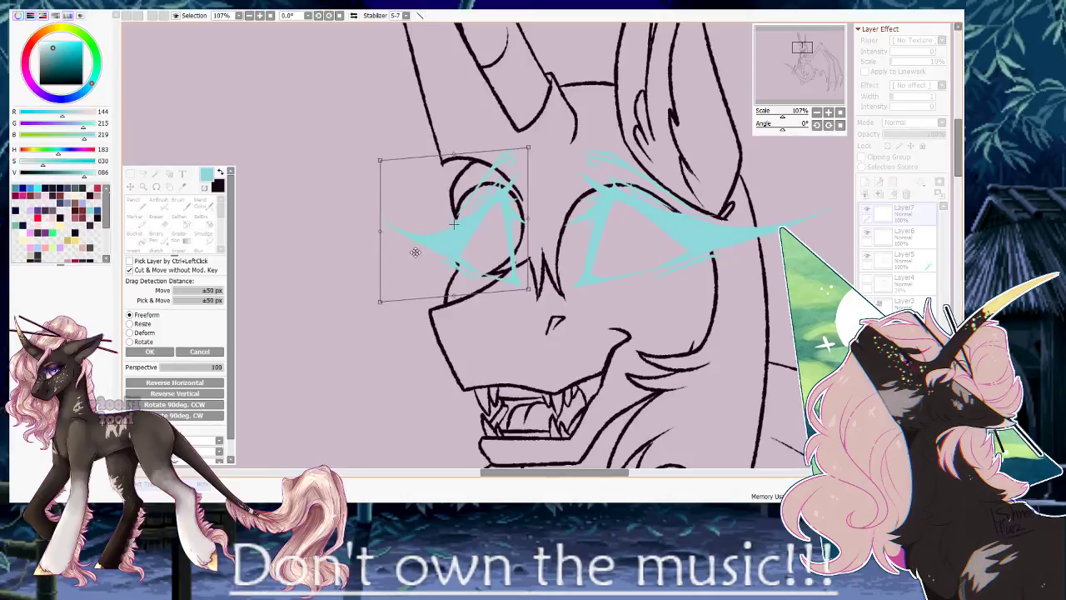
pyautogui.moveTo(389, 236); pyautogui.dragTo(391, 239)
pyautogui.click(150, 350)
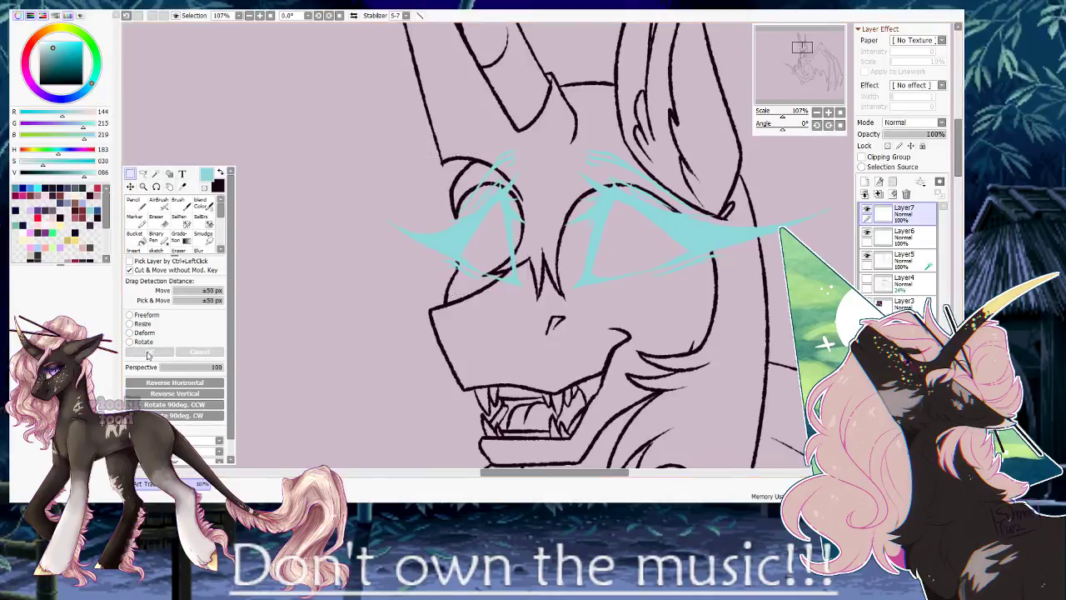
# Lower the mirrored eye layer's opacity to 52% and inspect its overlap with the dark lineart.
pyautogui.moveTo(781, 131); pyautogui.dragTo(762, 131)
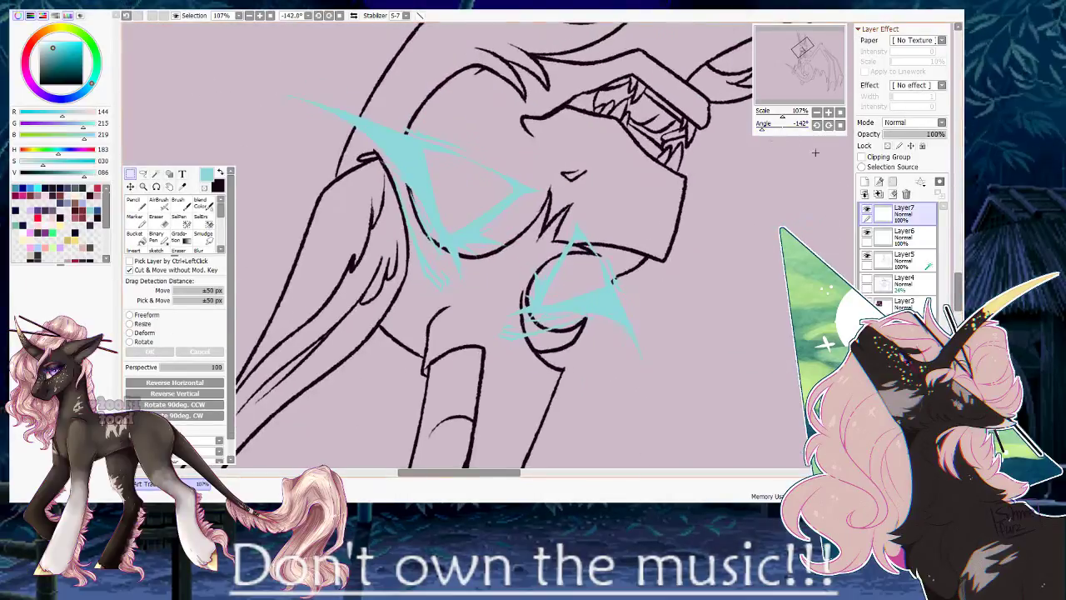
pyautogui.click(916, 135)
pyautogui.scroll(5, 597, 241)
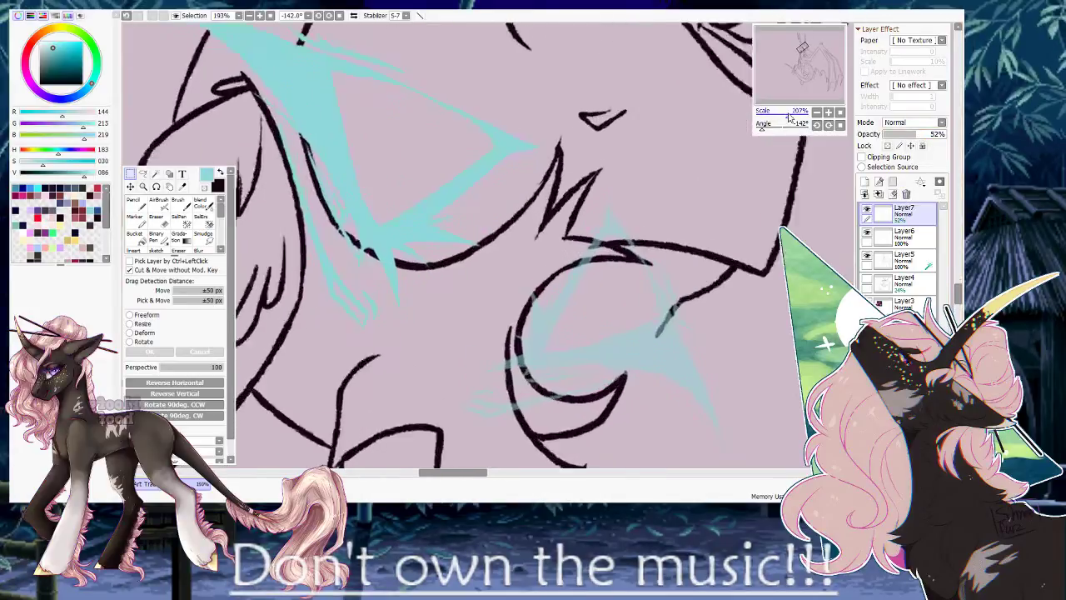
pyautogui.press('e')
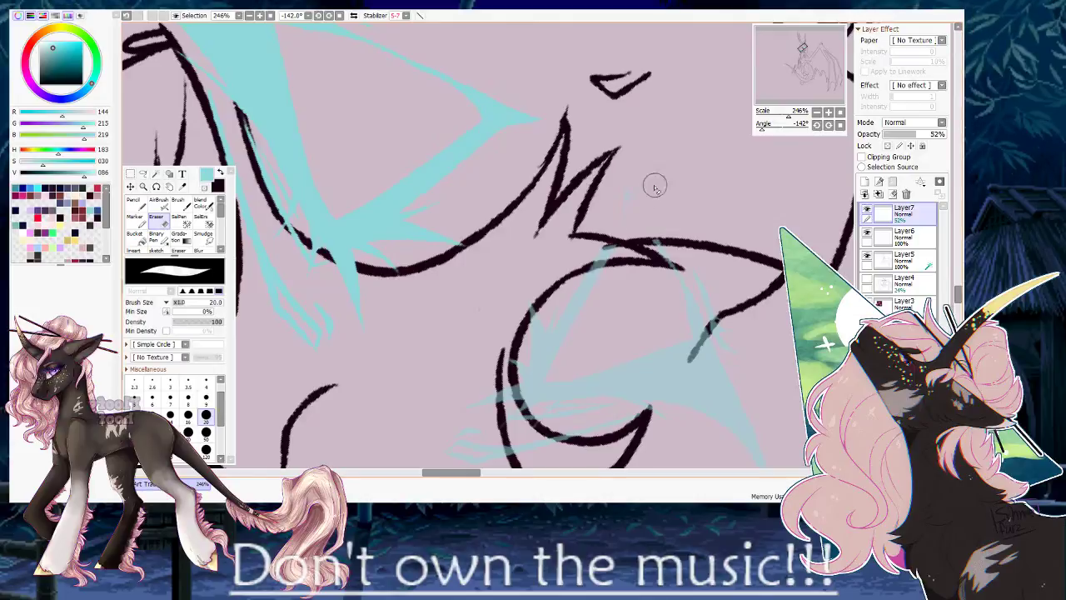
pyautogui.click(838, 125)
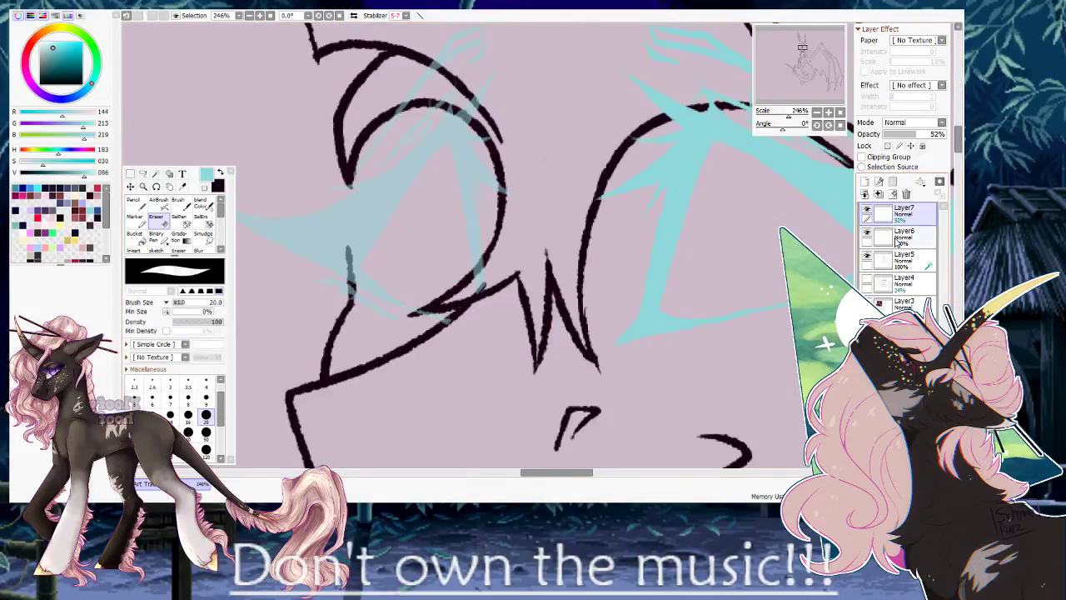
# Trim the dark line's edge below the far eye socket on Layer5, using the Pencil set to transparent.
pyautogui.click(896, 240)
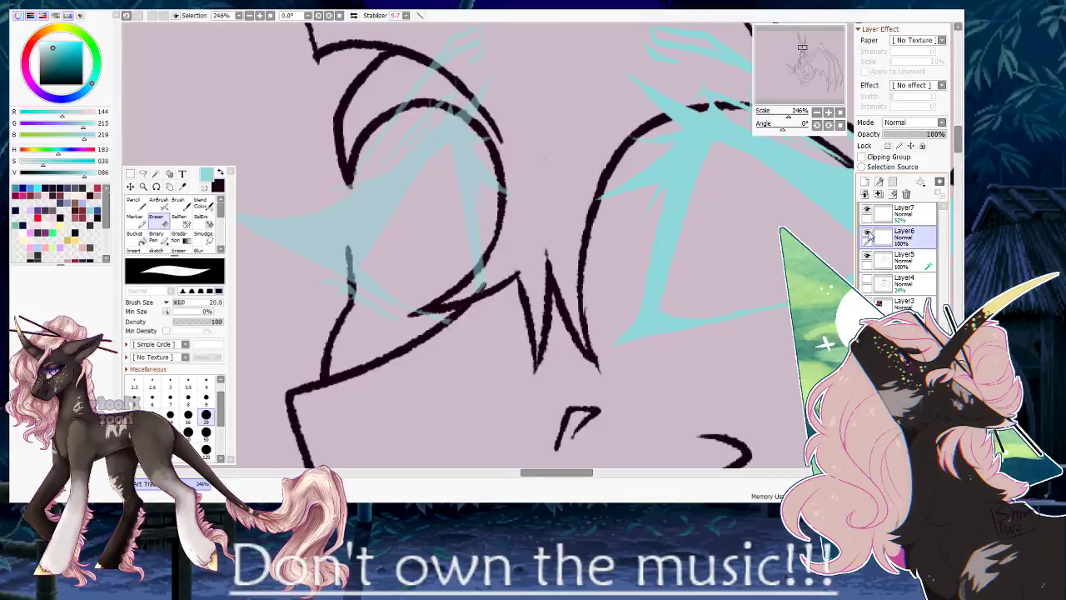
pyautogui.click(903, 213)
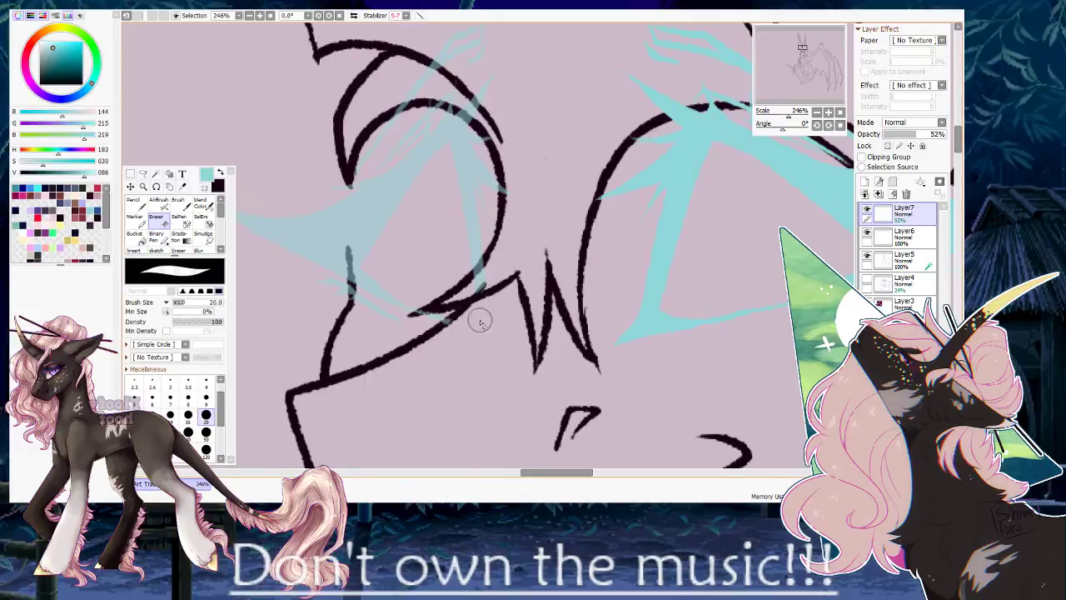
pyautogui.click(916, 238)
pyautogui.click(904, 260)
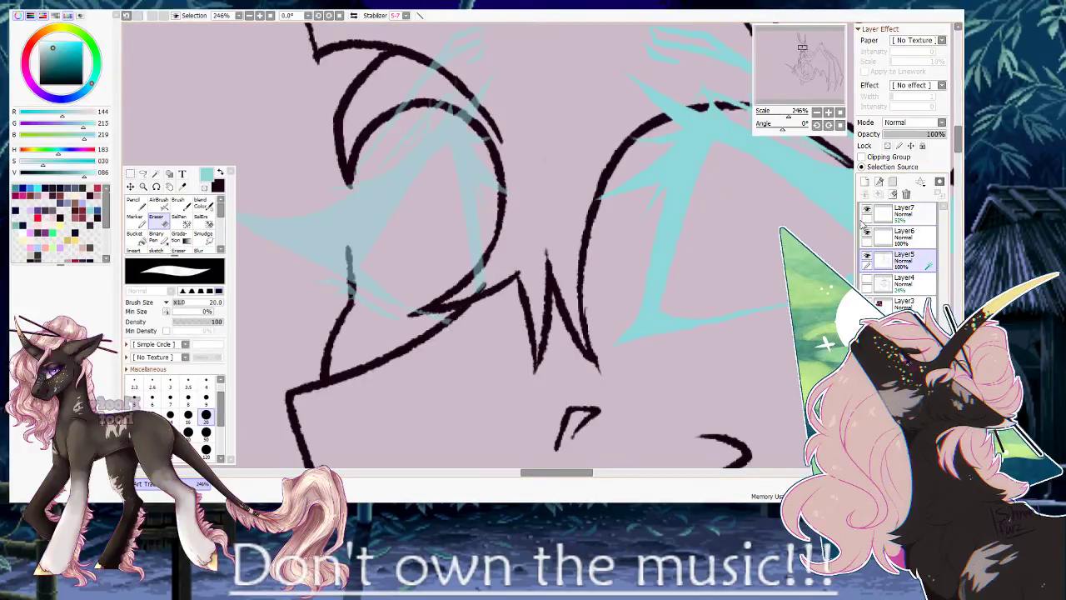
pyautogui.click(134, 205)
pyautogui.click(205, 188)
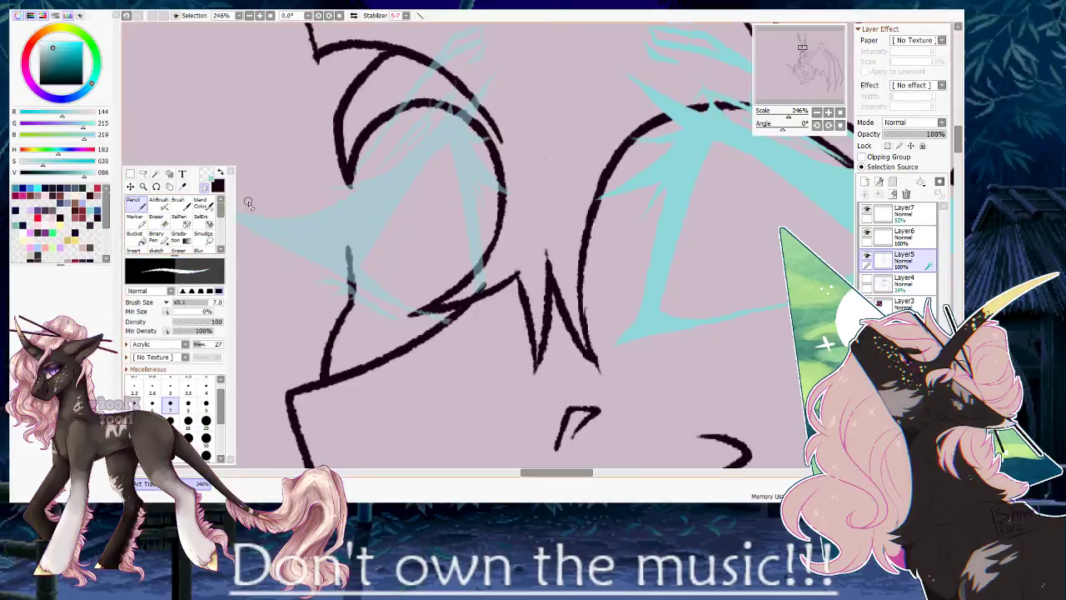
pyautogui.moveTo(416, 275); pyautogui.dragTo(510, 222)
pyautogui.moveTo(789, 116); pyautogui.dragTo(798, 117)
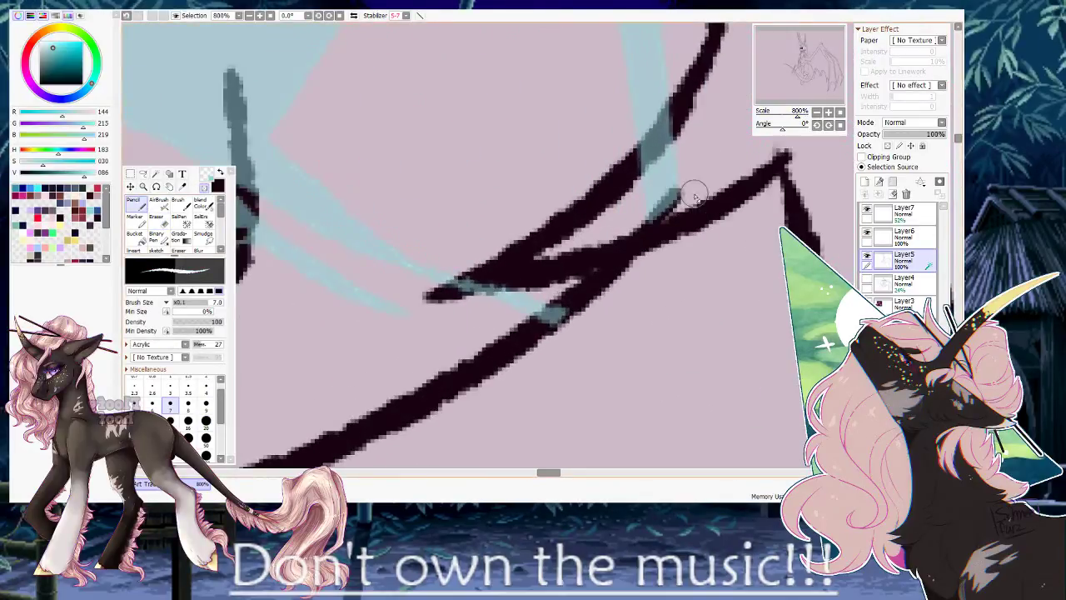
pyautogui.moveTo(692, 173); pyautogui.dragTo(630, 213)
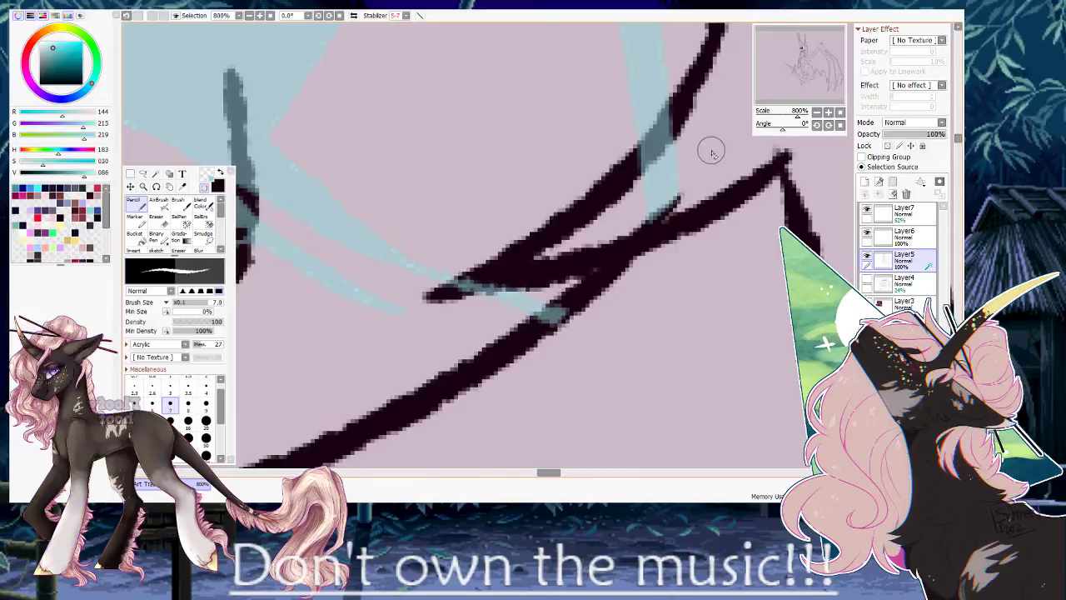
pyautogui.moveTo(810, 163); pyautogui.dragTo(647, 231)
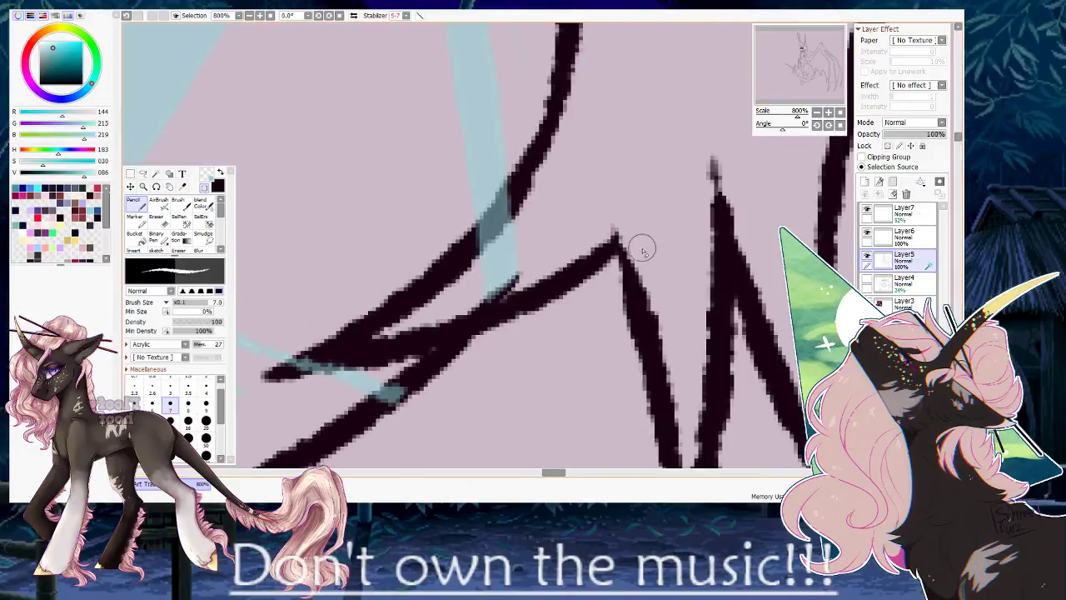
pyautogui.moveTo(788, 119); pyautogui.dragTo(787, 119)
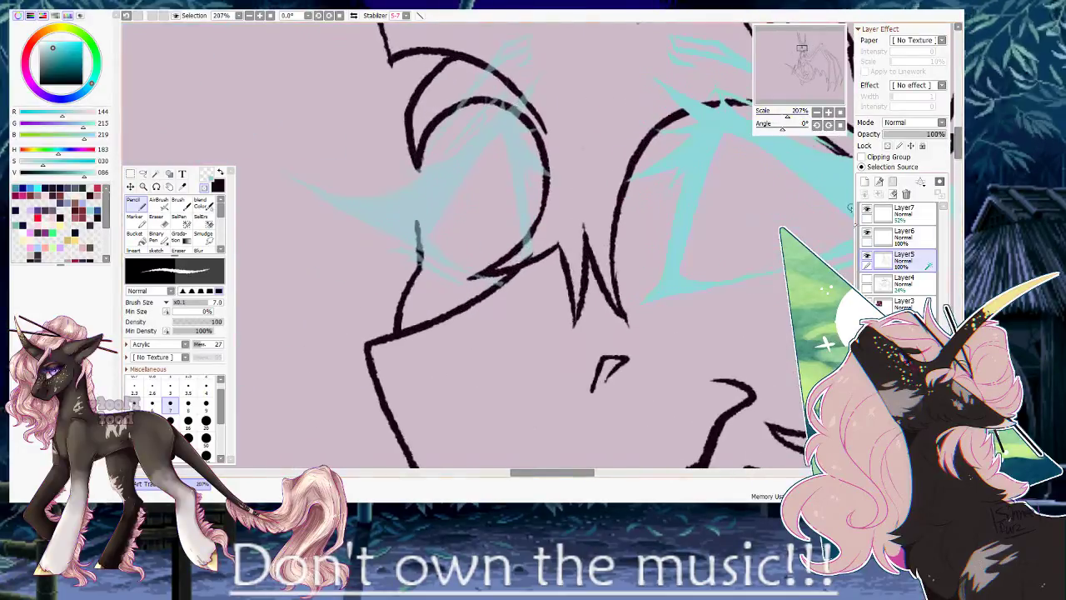
# Restore the mirrored eye layer to 100% opacity and merge the teal eye layers down into Layer6.
pyautogui.click(908, 214)
pyautogui.moveTo(916, 134); pyautogui.dragTo(946, 133)
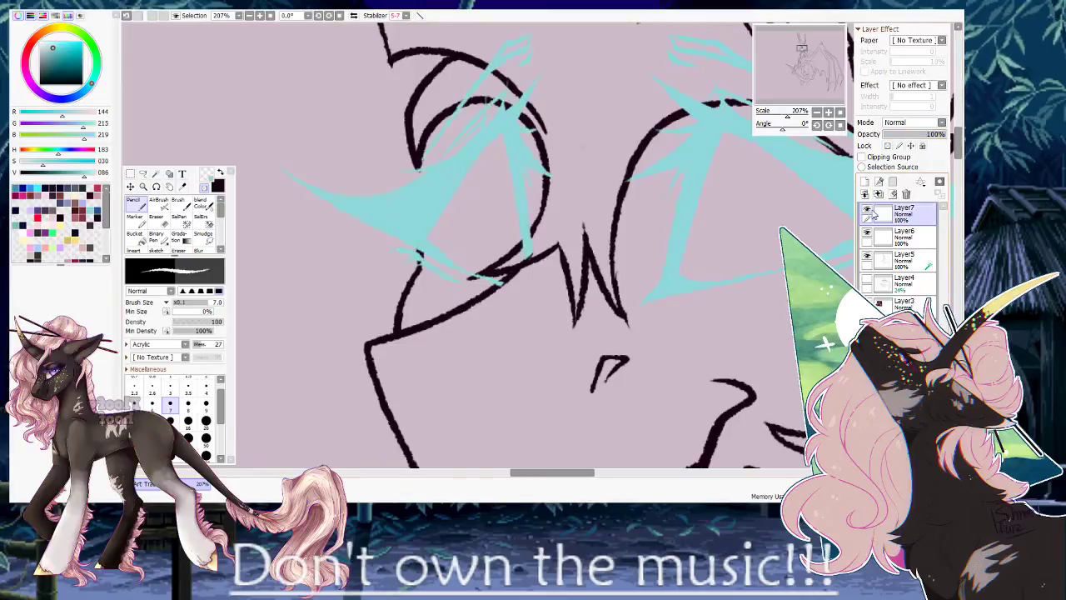
pyautogui.click(864, 183)
pyautogui.click(862, 156)
pyautogui.press('g')
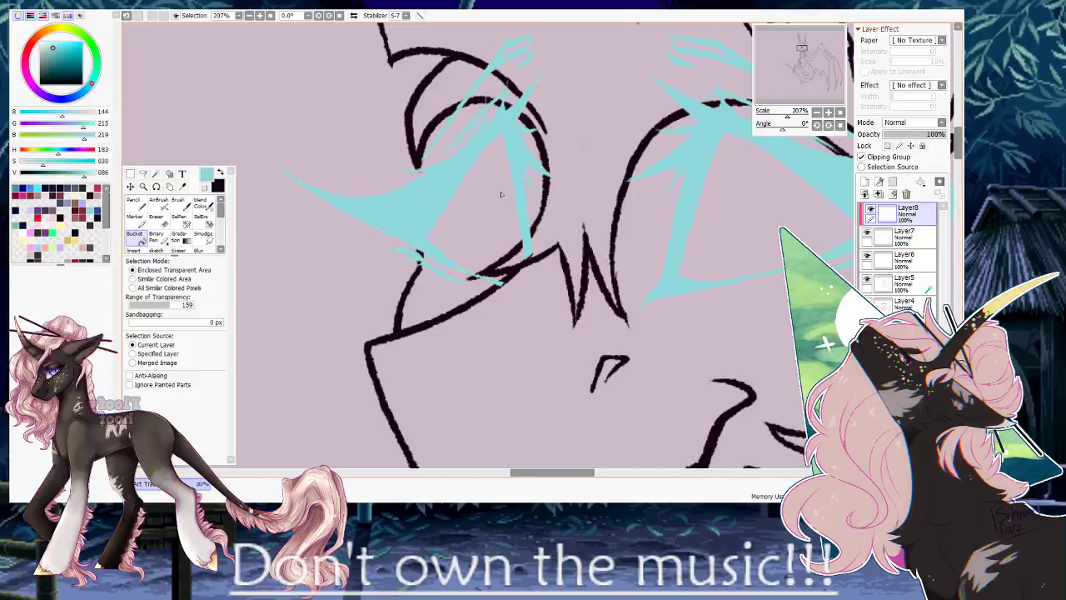
pyautogui.click(878, 193)
pyautogui.click(880, 194)
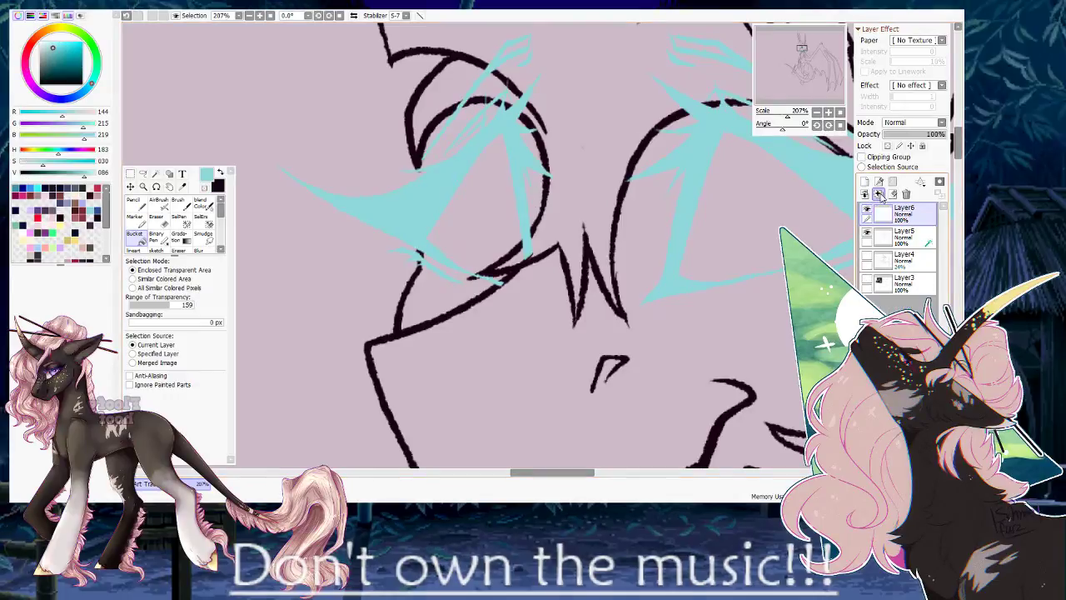
# Recolour both eyes dark (RGB 25, 2, 17) with a filled clipping layer merged down into Layer6.
pyautogui.click(863, 157)
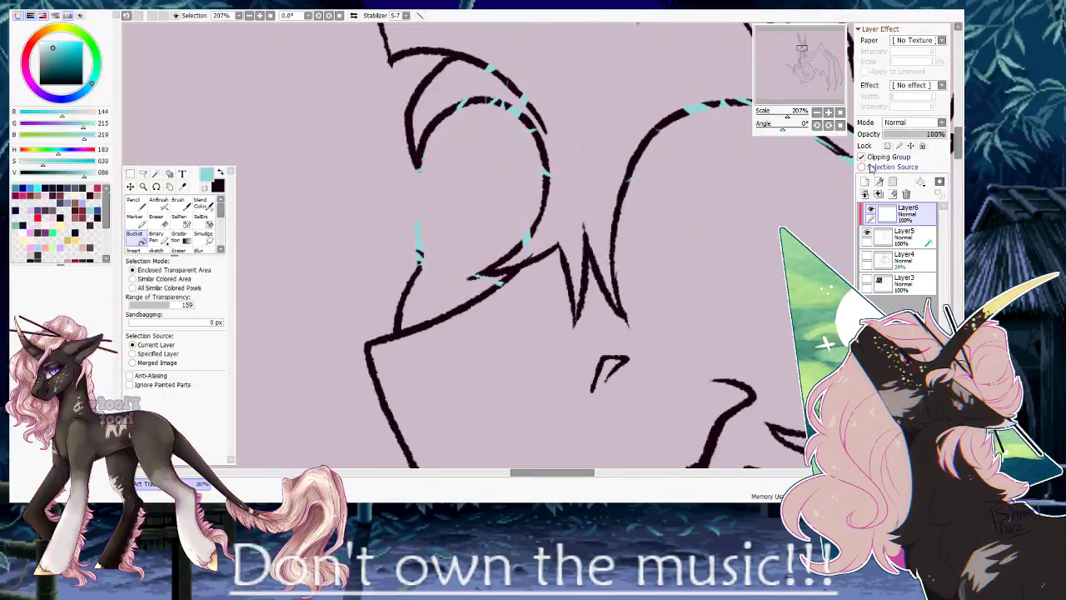
pyautogui.click(871, 158)
pyautogui.click(865, 181)
pyautogui.click(864, 157)
pyautogui.press('x')
pyautogui.hotkey('ctrl', 'f')
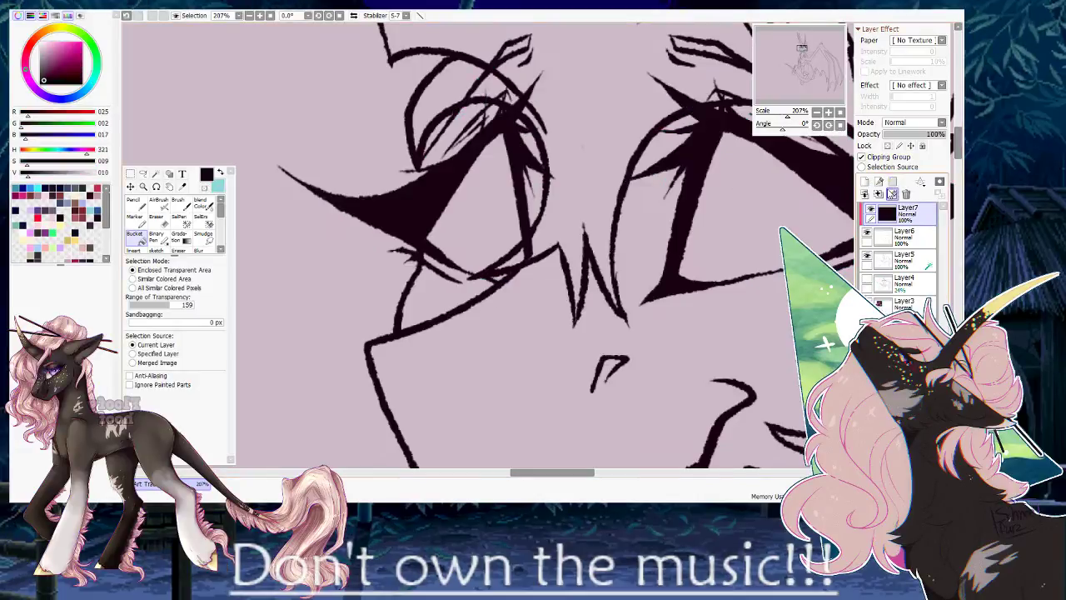
pyautogui.click(906, 194)
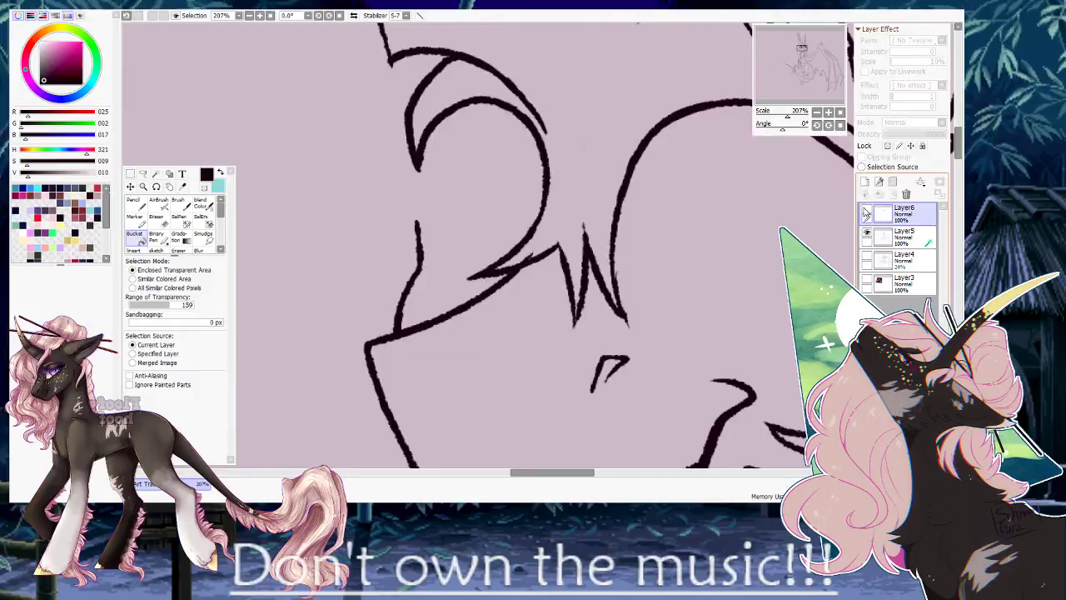
# Flip the view horizontally and check how the dark far eye overlaps the lineart on Layer5.
pyautogui.press('h')
pyautogui.moveTo(633, 200); pyautogui.dragTo(536, 246)
pyautogui.click(904, 238)
pyautogui.press('x')
pyautogui.press('x')
pyautogui.press('n')
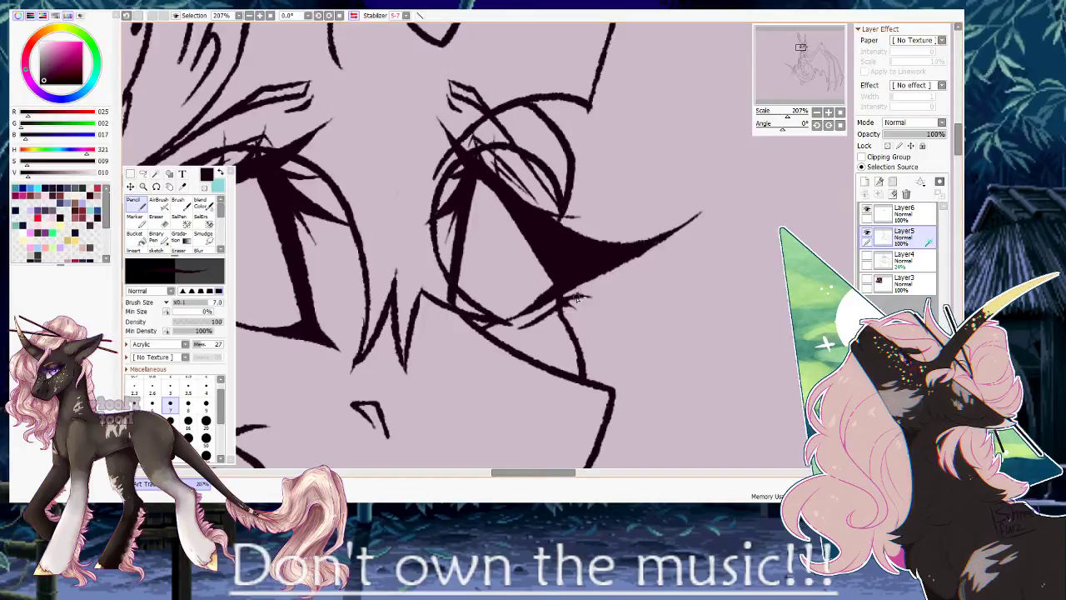
pyautogui.moveTo(573, 304); pyautogui.dragTo(669, 293)
# Select the forehead and brow areas outside the eye sockets with the Magic Wand while on Layer6.
pyautogui.click(904, 213)
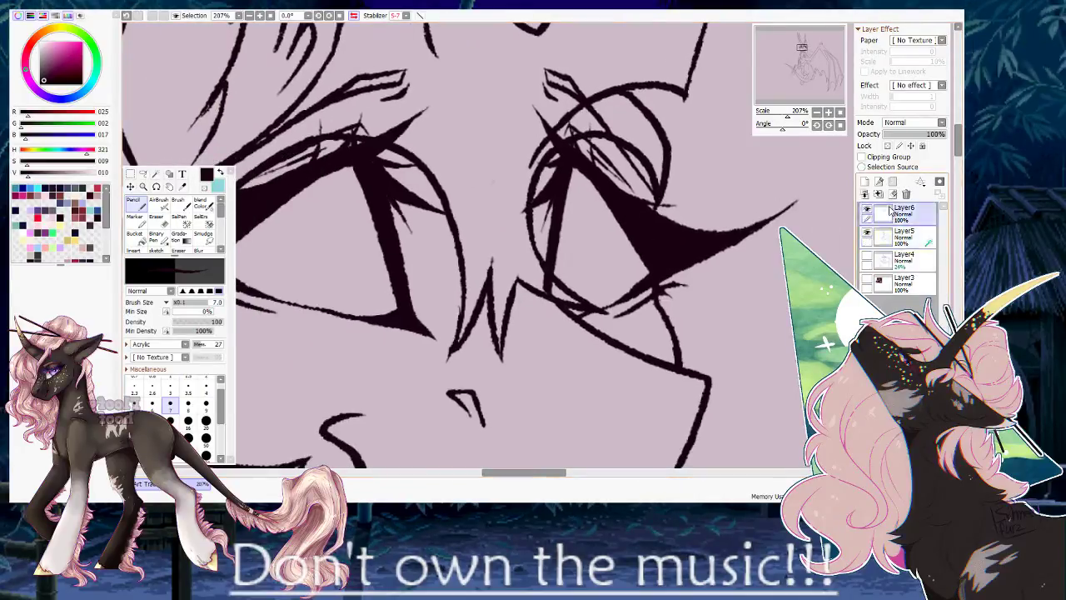
pyautogui.press('w')
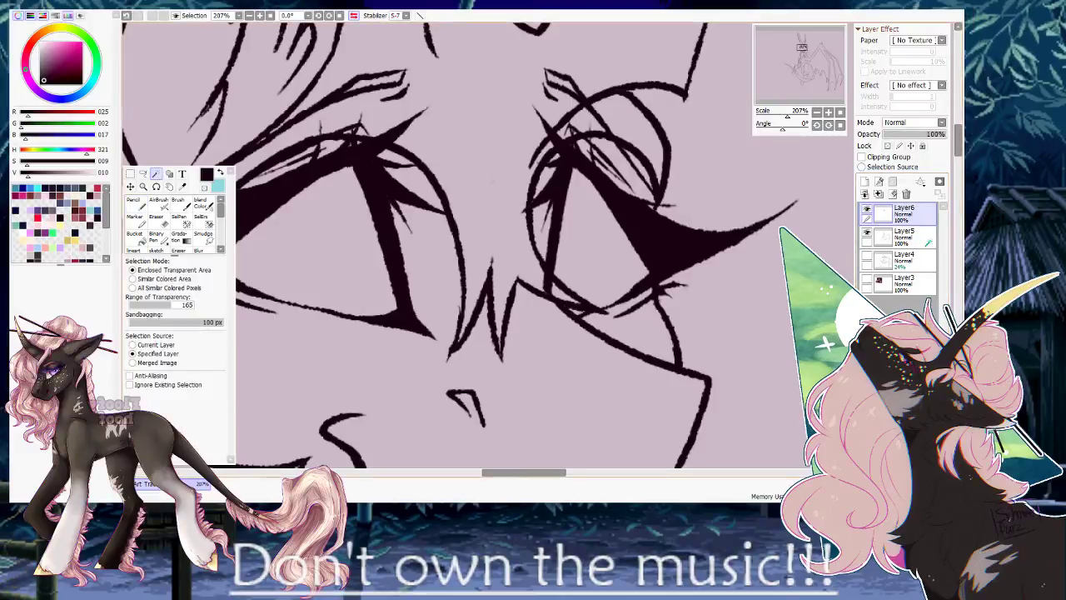
pyautogui.click(463, 108)
pyautogui.moveTo(384, 103); pyautogui.dragTo(480, 106)
pyautogui.click(480, 107)
pyautogui.click(679, 71)
pyautogui.hotkey('ctrl', 'z')
pyautogui.moveTo(625, 158); pyautogui.dragTo(504, 176)
pyautogui.moveTo(768, 115); pyautogui.dragTo(784, 113)
pyautogui.hotkey('ctrl', 'v')
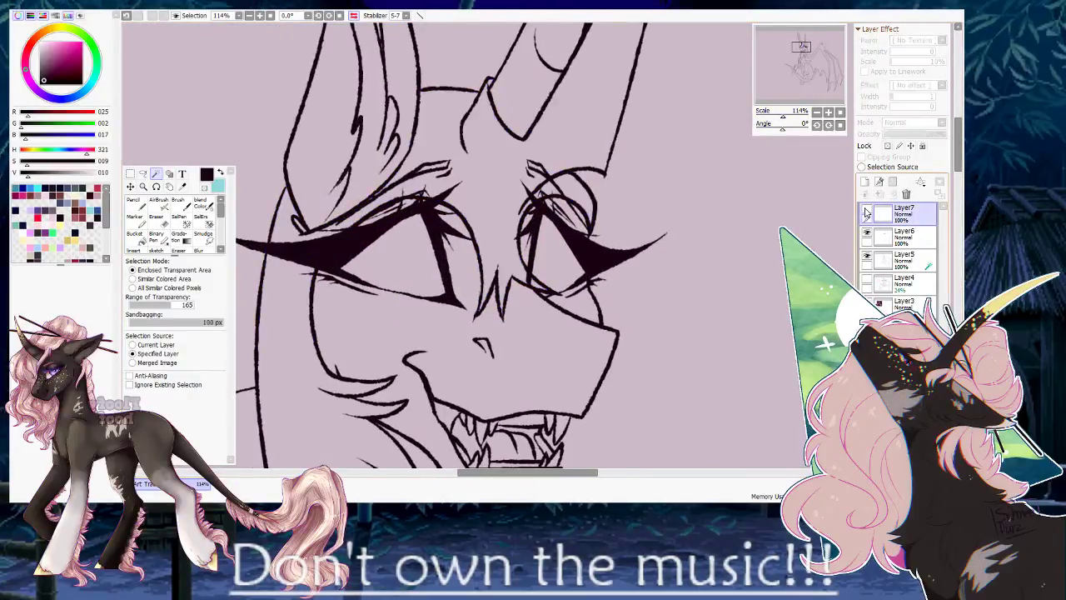
pyautogui.hotkey('ctrl', 'z')
pyautogui.hotkey('ctrl', 'z')
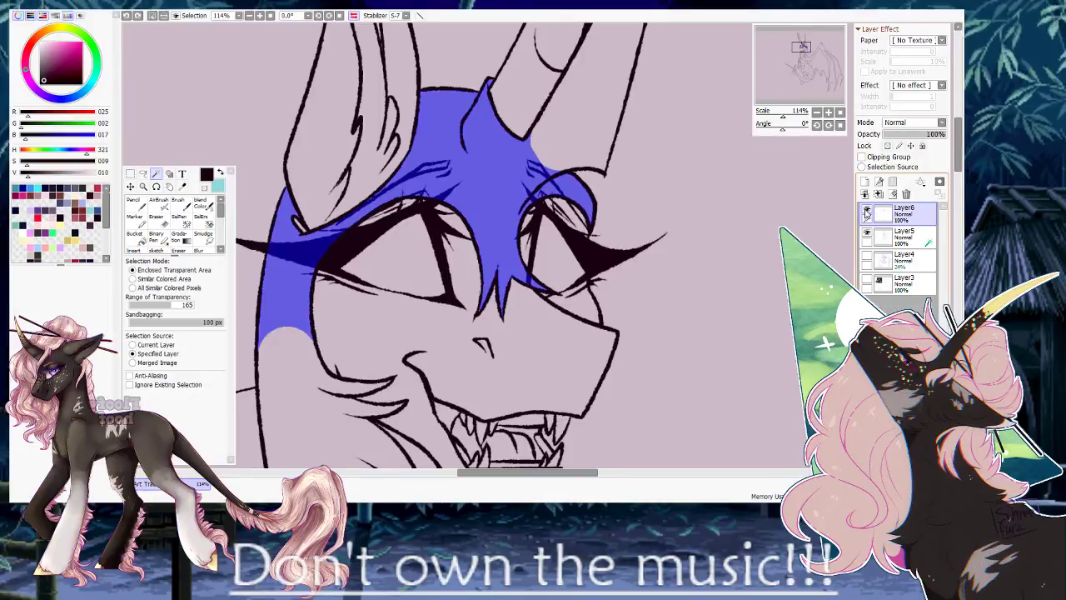
# Move the selected eye and brow lines to a new layer, fade it to 5% opacity and merge it into Layer6.
pyautogui.click(866, 211)
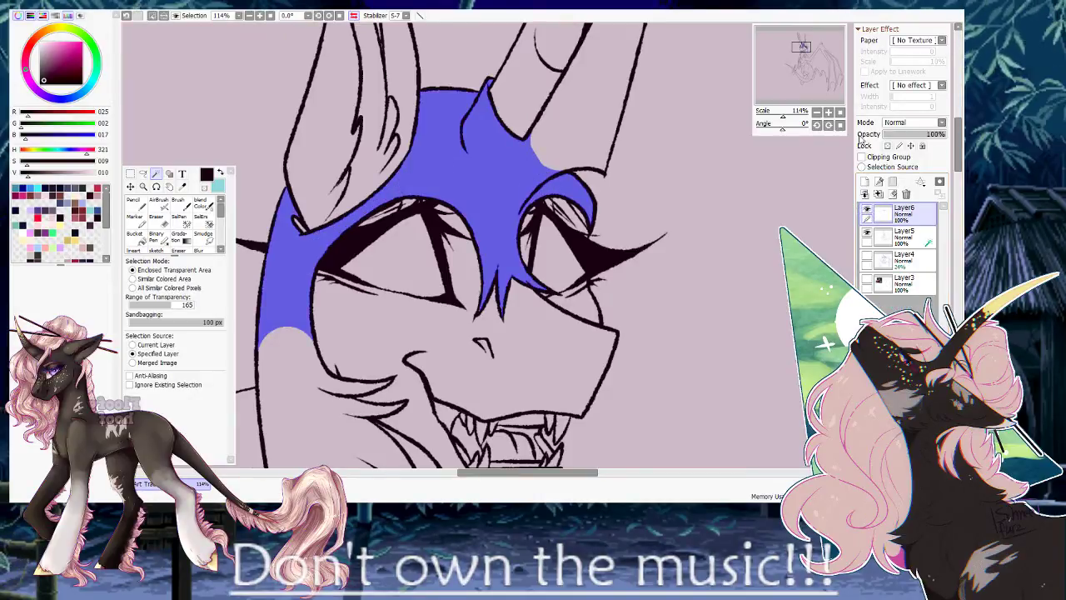
pyautogui.hotkey('ctrl', 'v')
pyautogui.moveTo(920, 136); pyautogui.dragTo(888, 137)
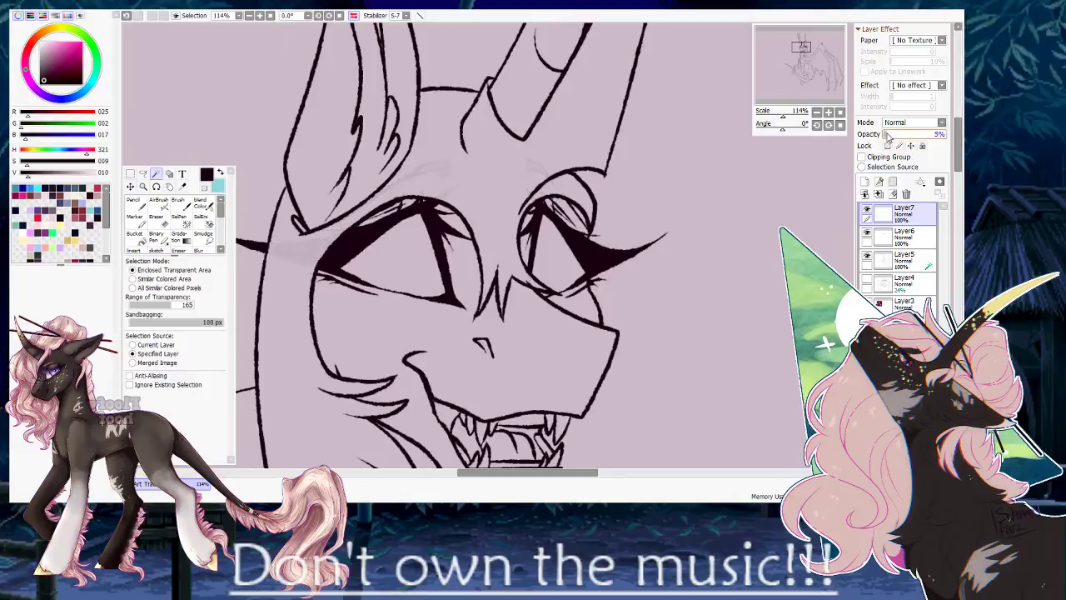
pyautogui.click(879, 194)
pyautogui.moveTo(706, 218); pyautogui.dragTo(802, 193)
pyautogui.click(866, 212)
pyautogui.click(866, 213)
pyautogui.click(866, 212)
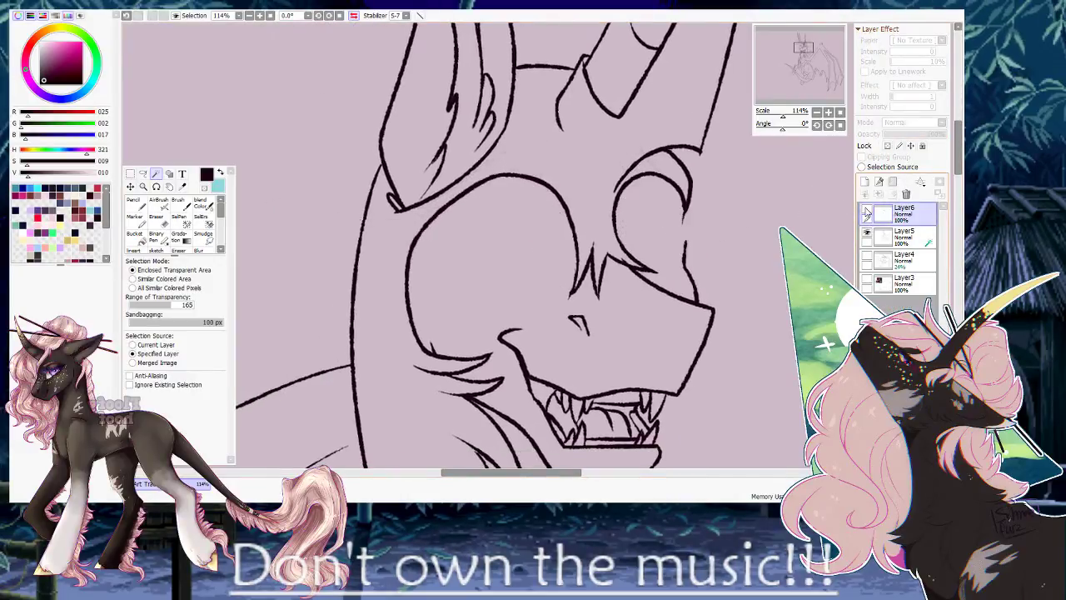
pyautogui.click(866, 212)
# Try to draw slit pupils in both eyes with the Pencil on Layer6, guided by the Layer4 sketch.
pyautogui.click(866, 256)
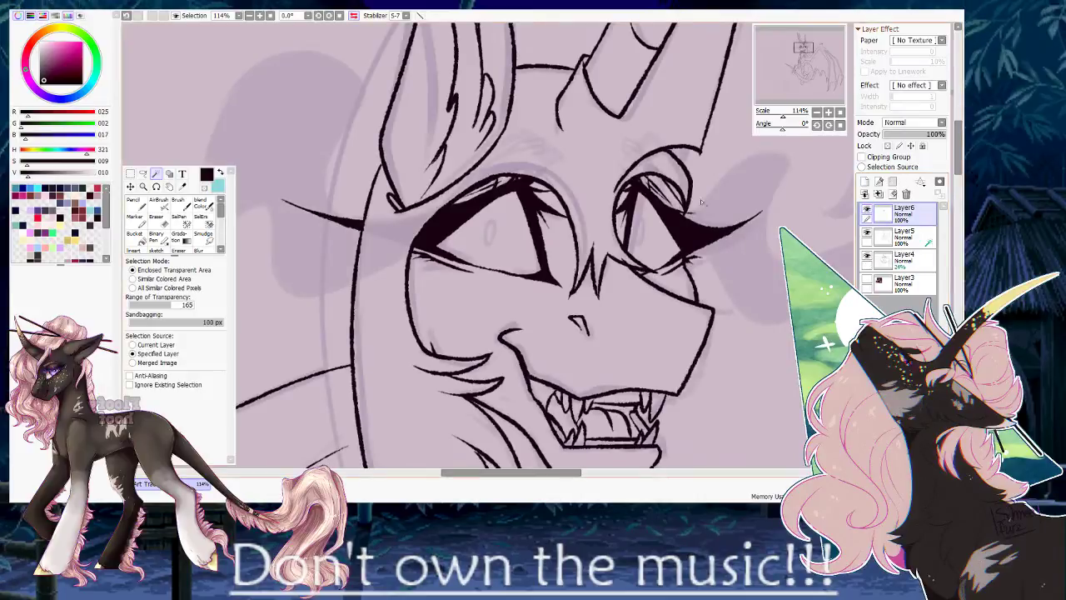
pyautogui.moveTo(782, 117); pyautogui.dragTo(790, 115)
pyautogui.press('n')
pyautogui.moveTo(429, 171)
pyautogui.mouseDown()
pyautogui.moveTo(426, 252)
pyautogui.moveTo(452, 173)
pyautogui.moveTo(422, 260)
pyautogui.moveTo(450, 159)
pyautogui.mouseUp()
pyautogui.hotkey('ctrl', 'z')
pyautogui.moveTo(448, 208); pyautogui.dragTo(437, 163)
pyautogui.moveTo(670, 236); pyautogui.dragTo(494, 236)
pyautogui.moveTo(588, 194)
pyautogui.mouseDown()
pyautogui.moveTo(582, 260)
pyautogui.moveTo(606, 160)
pyautogui.moveTo(600, 203)
pyautogui.moveTo(593, 158)
pyautogui.moveTo(593, 223)
pyautogui.mouseUp()
pyautogui.hotkey('ctrl', 'z')
pyautogui.hotkey('ctrl', 'z')
pyautogui.hotkey('ctrl', 'z')
pyautogui.click(867, 257)
pyautogui.moveTo(799, 111)
pyautogui.mouseDown()
pyautogui.moveTo(762, 113)
pyautogui.moveTo(788, 114)
pyautogui.mouseUp()
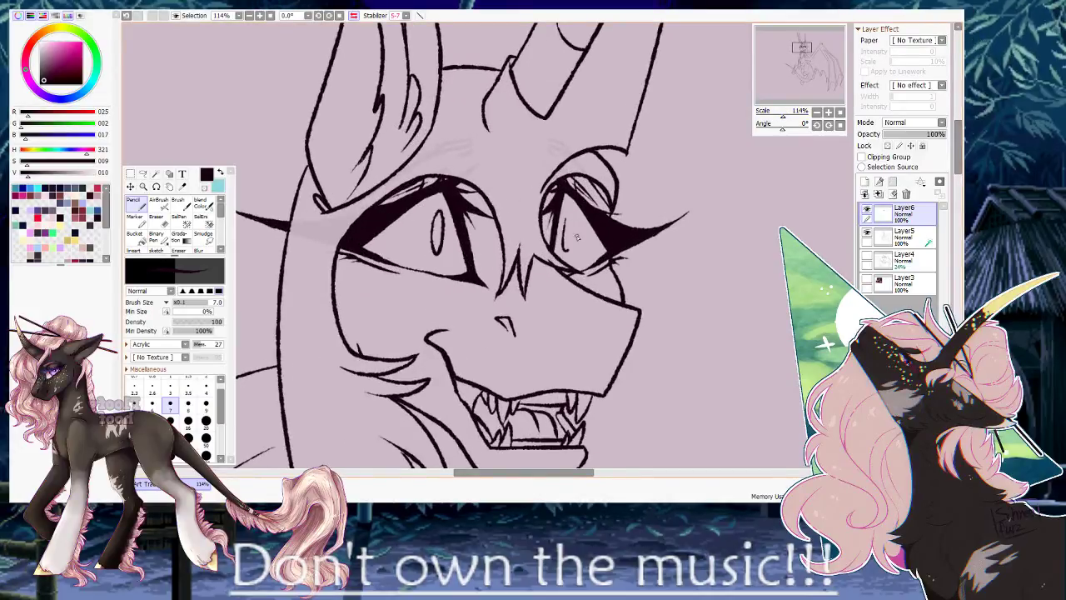
# Try redrawing the narrow oval pupils with different shapes and positions in the two eyes.
pyautogui.hotkey('ctrl', 'z')
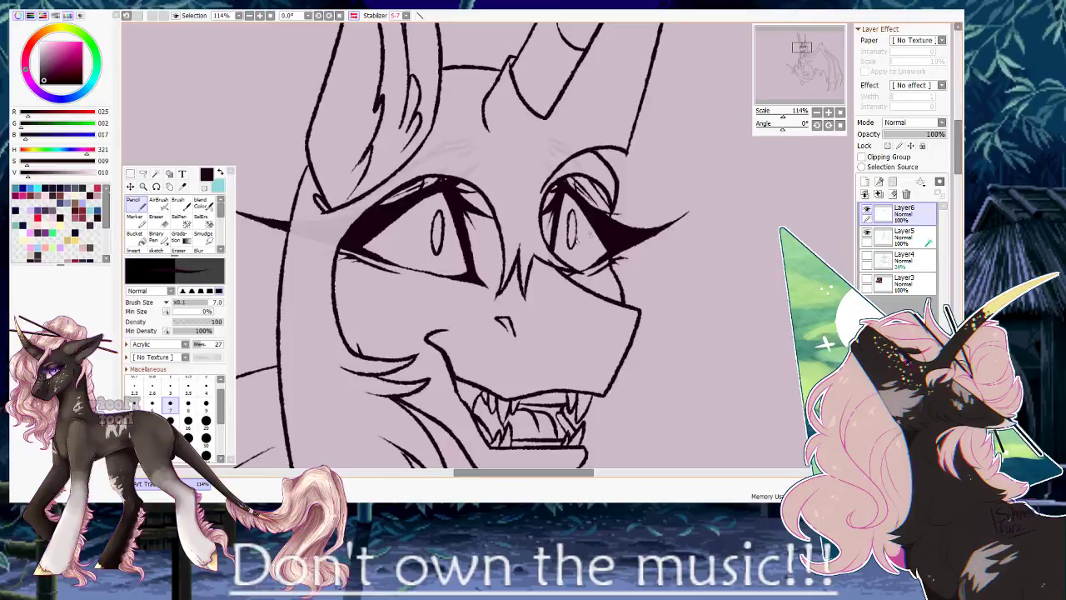
pyautogui.moveTo(783, 115)
pyautogui.mouseDown()
pyautogui.moveTo(771, 115)
pyautogui.moveTo(785, 116)
pyautogui.mouseUp()
pyautogui.hotkey('ctrl', 'z')
pyautogui.hotkey('ctrl', 'z')
pyautogui.moveTo(415, 268)
pyautogui.mouseDown()
pyautogui.moveTo(438, 229)
pyautogui.moveTo(409, 214)
pyautogui.moveTo(408, 272)
pyautogui.moveTo(419, 197)
pyautogui.moveTo(384, 222)
pyautogui.moveTo(398, 246)
pyautogui.moveTo(395, 203)
pyautogui.mouseUp()
pyautogui.hotkey('ctrl', 'z')
pyautogui.hotkey('ctrl', 'z')
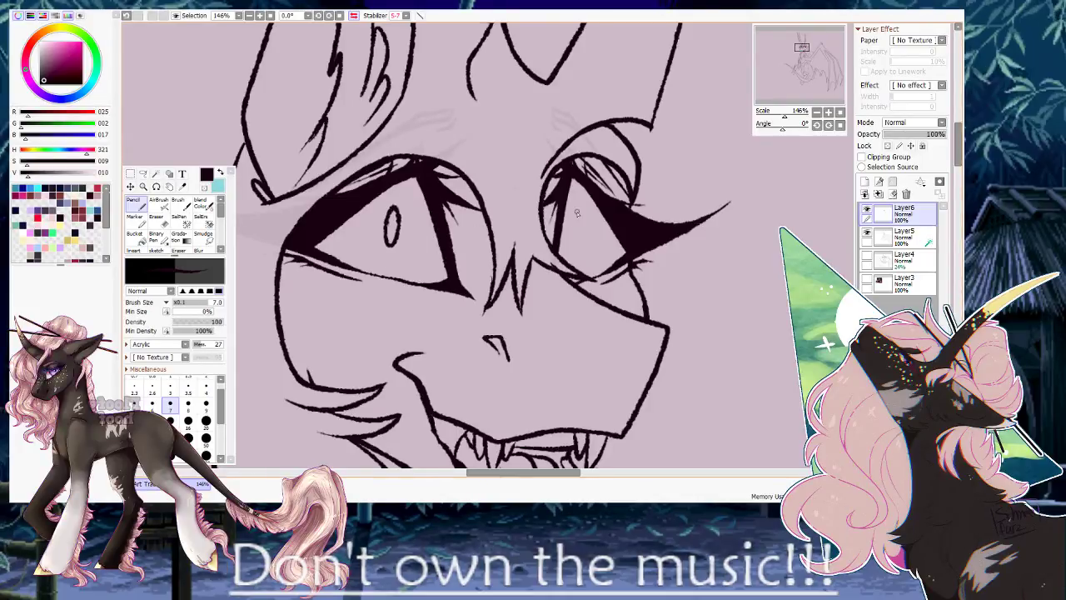
# Undo the trial pupil strokes while keeping the faded brow lines merged into Layer6.
pyautogui.moveTo(783, 117); pyautogui.dragTo(784, 123)
pyautogui.hotkey('ctrl', 'z')
pyautogui.hotkey('ctrl', 'z')
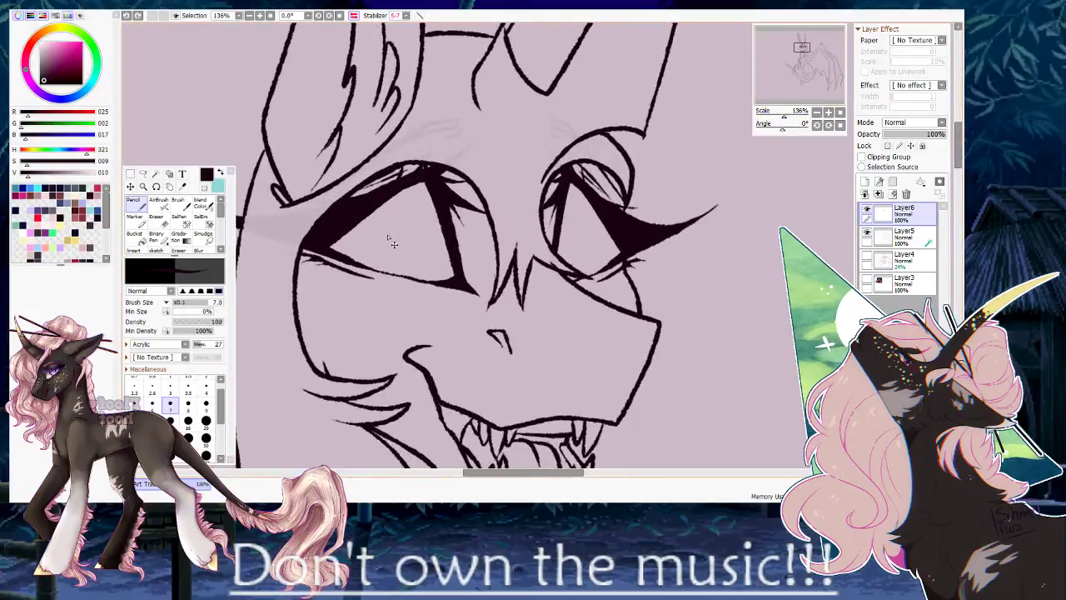
pyautogui.hotkey('ctrl', 'shift', 'n')
pyautogui.click(887, 134)
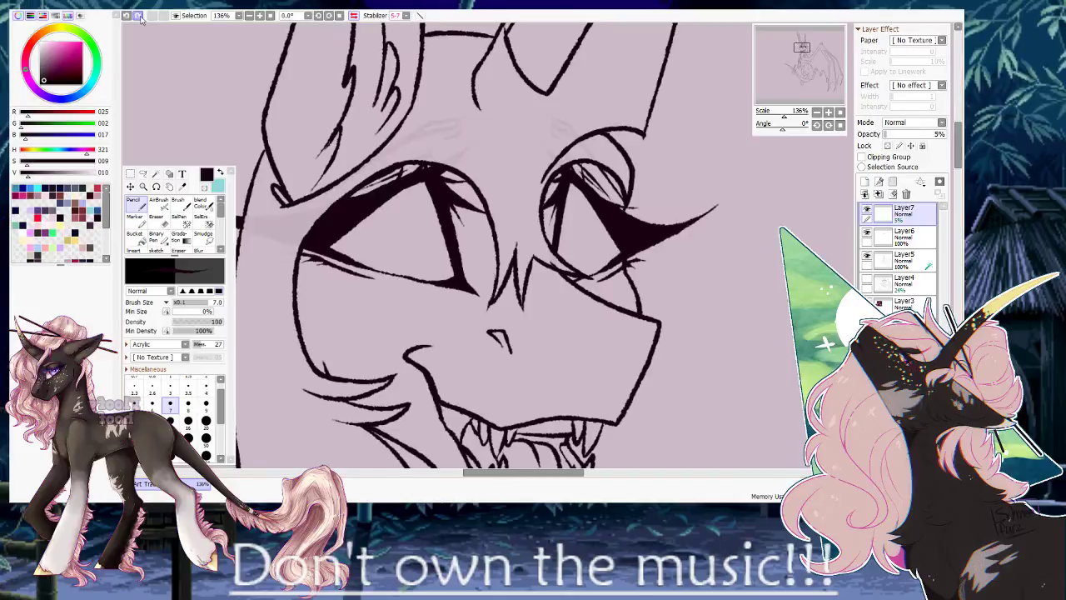
pyautogui.click(906, 194)
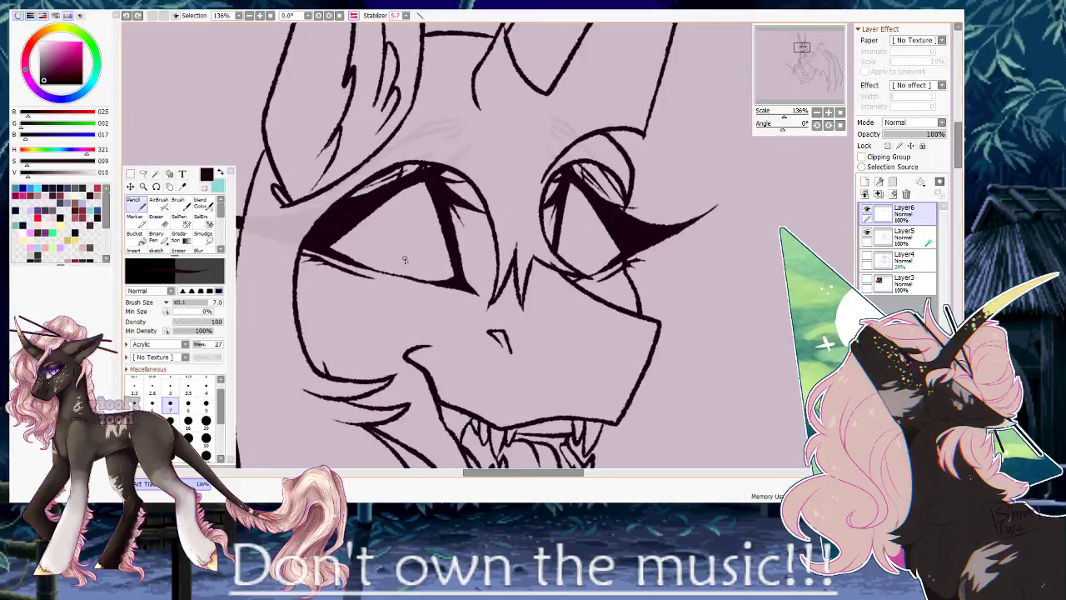
# Draw a narrow oval slit pupil in each eye with the dark Pencil on Layer6.
pyautogui.moveTo(391, 209); pyautogui.dragTo(398, 194)
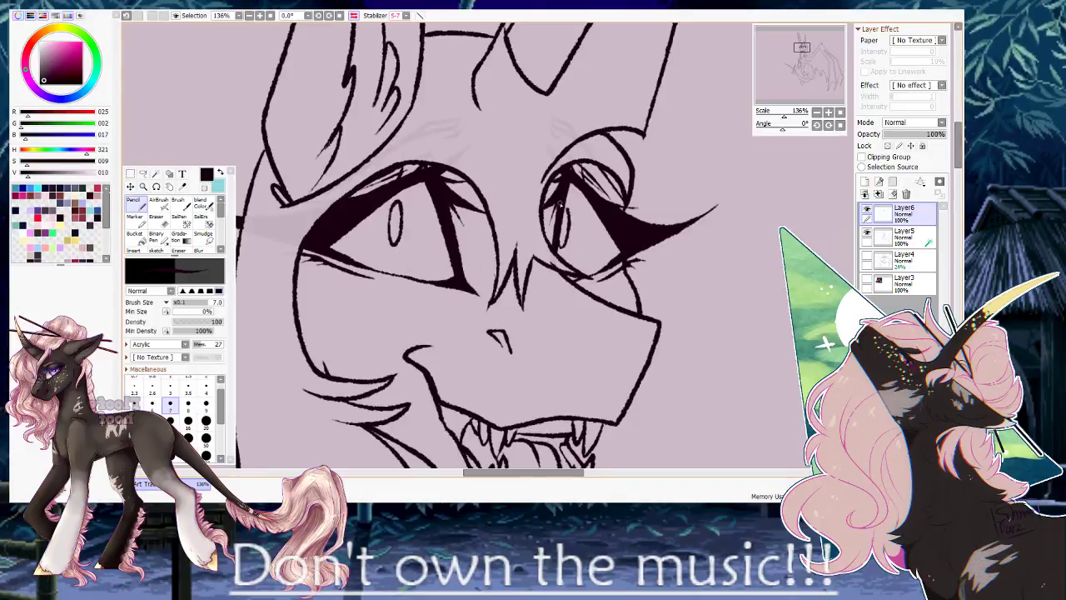
pyautogui.scroll(-3, 606, 223)
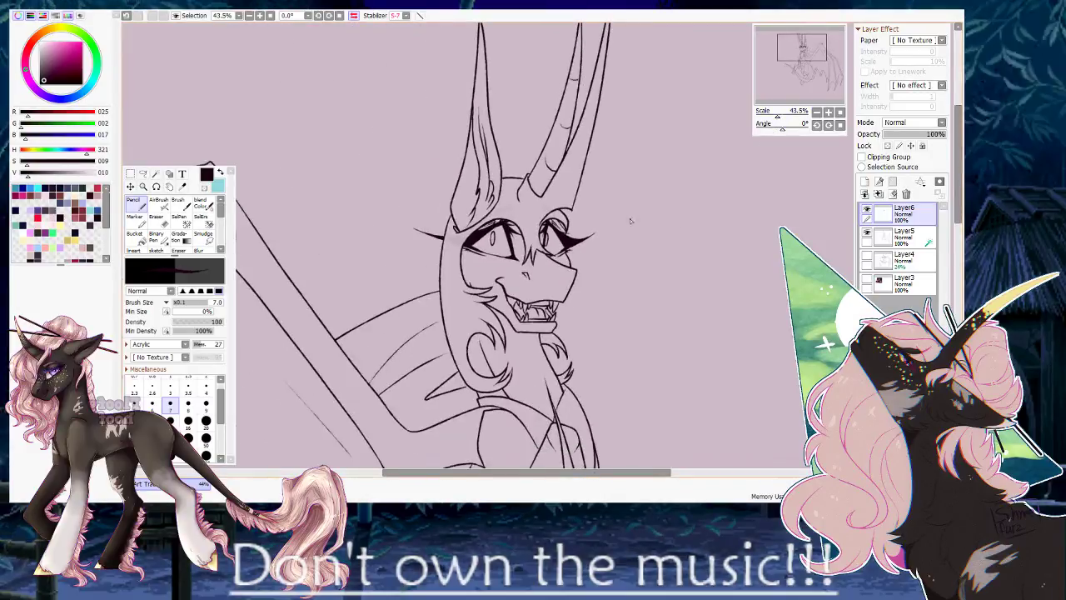
pyautogui.moveTo(778, 117); pyautogui.dragTo(788, 116)
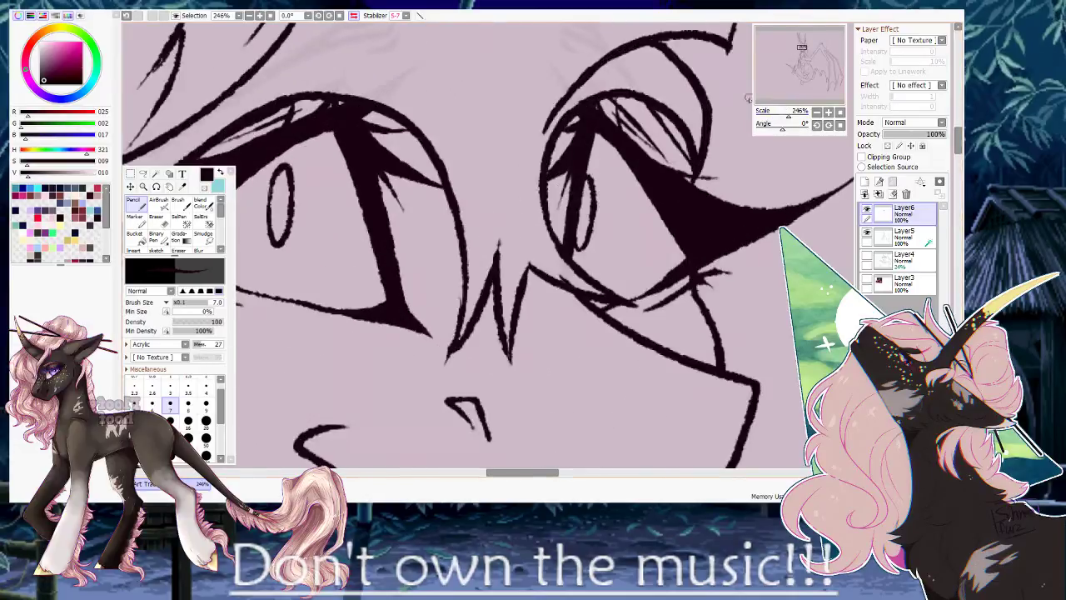
# Select the near eye's pupil with the SelPen, move it slightly lower and clear the selection.
pyautogui.moveTo(287, 162); pyautogui.dragTo(388, 162)
pyautogui.press('a')
pyautogui.moveTo(388, 231)
pyautogui.mouseDown()
pyautogui.moveTo(399, 191)
pyautogui.moveTo(391, 208)
pyautogui.moveTo(390, 191)
pyautogui.moveTo(385, 200)
pyautogui.moveTo(386, 238)
pyautogui.moveTo(392, 181)
pyautogui.moveTo(385, 242)
pyautogui.mouseUp()
pyautogui.hotkey('ctrl', 'd')
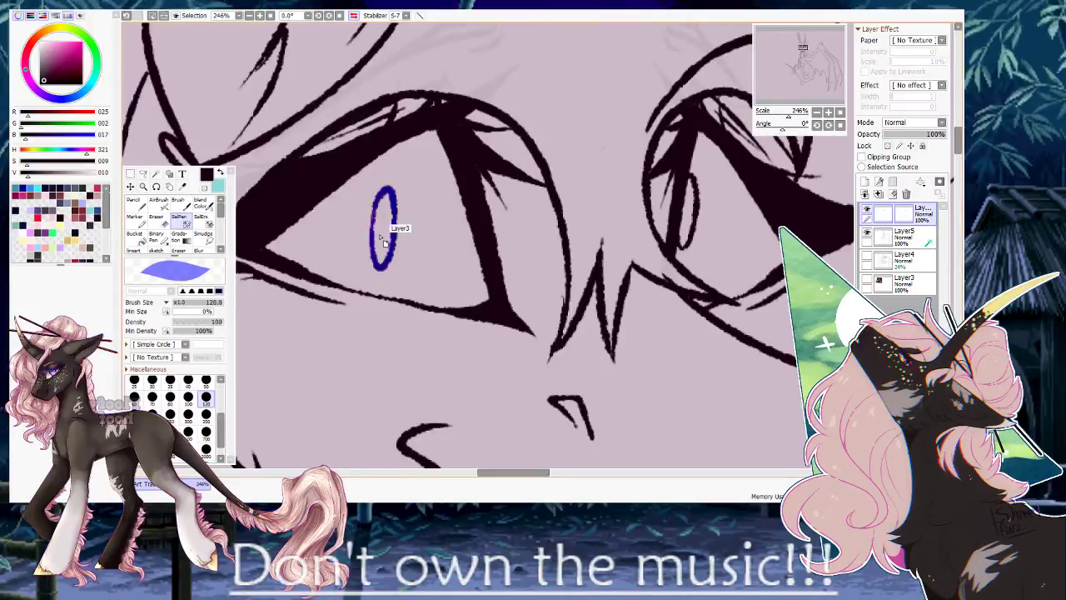
pyautogui.hotkey('ctrl', 'd')
pyautogui.moveTo(789, 114); pyautogui.dragTo(776, 114)
pyautogui.moveTo(660, 262); pyautogui.dragTo(658, 165)
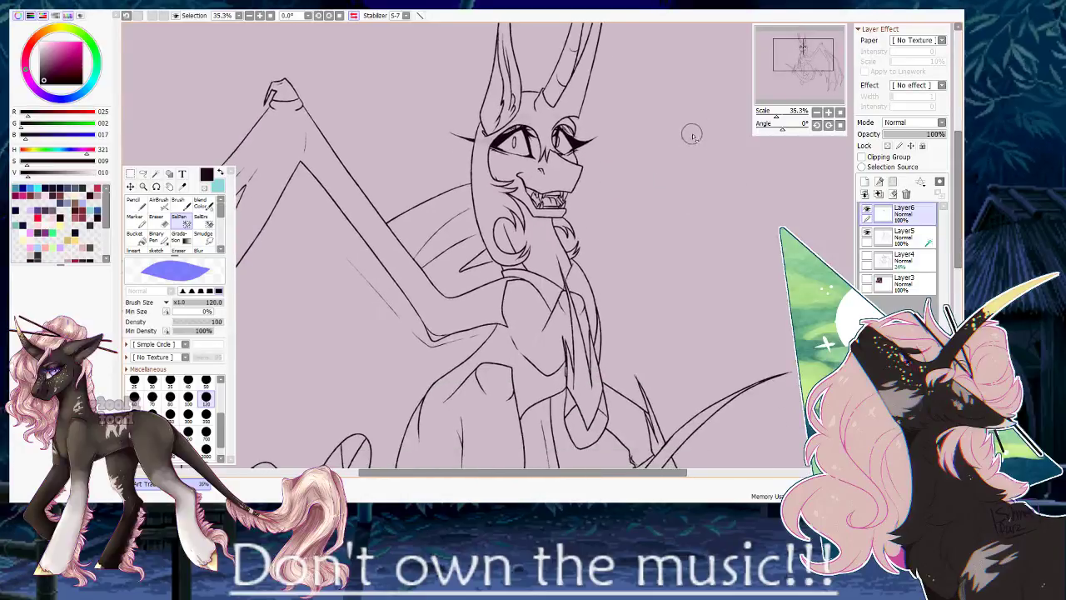
# Touch up the cheek fur lines beside the mouth on Layer5 with the dark Pencil.
pyautogui.press('h')
pyautogui.moveTo(775, 116); pyautogui.dragTo(792, 116)
pyautogui.moveTo(817, 50); pyautogui.dragTo(807, 48)
pyautogui.moveTo(533, 178); pyautogui.dragTo(720, 154)
pyautogui.moveTo(493, 283); pyautogui.dragTo(650, 76)
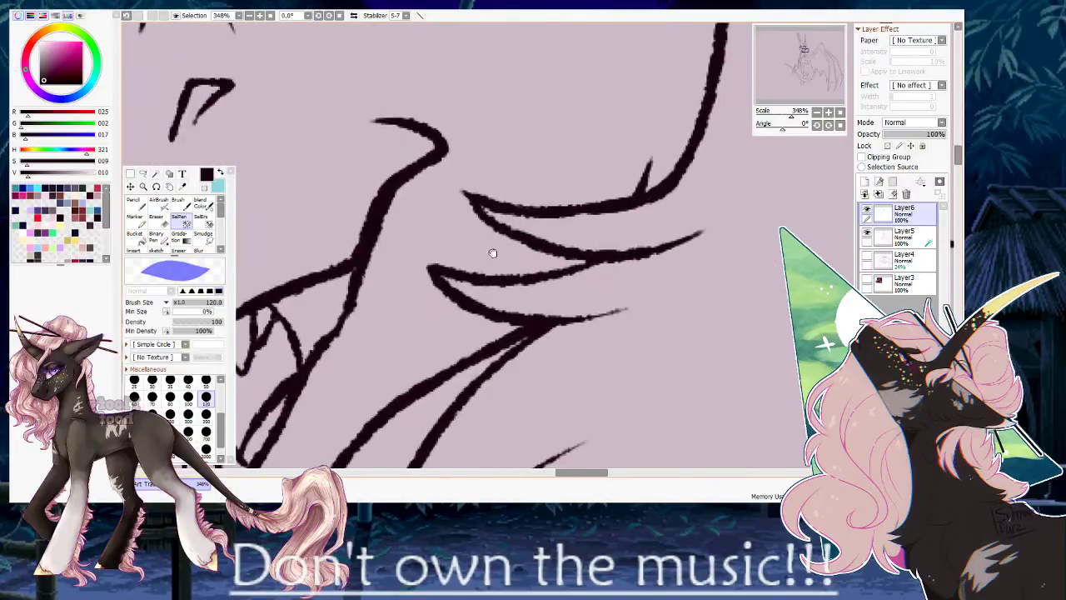
pyautogui.moveTo(492, 259); pyautogui.dragTo(682, 262)
pyautogui.click(924, 235)
pyautogui.press('n')
pyautogui.moveTo(491, 298)
pyautogui.mouseDown()
pyautogui.moveTo(511, 342)
pyautogui.moveTo(529, 324)
pyautogui.mouseUp()
pyautogui.scroll(-9, 573, 292)
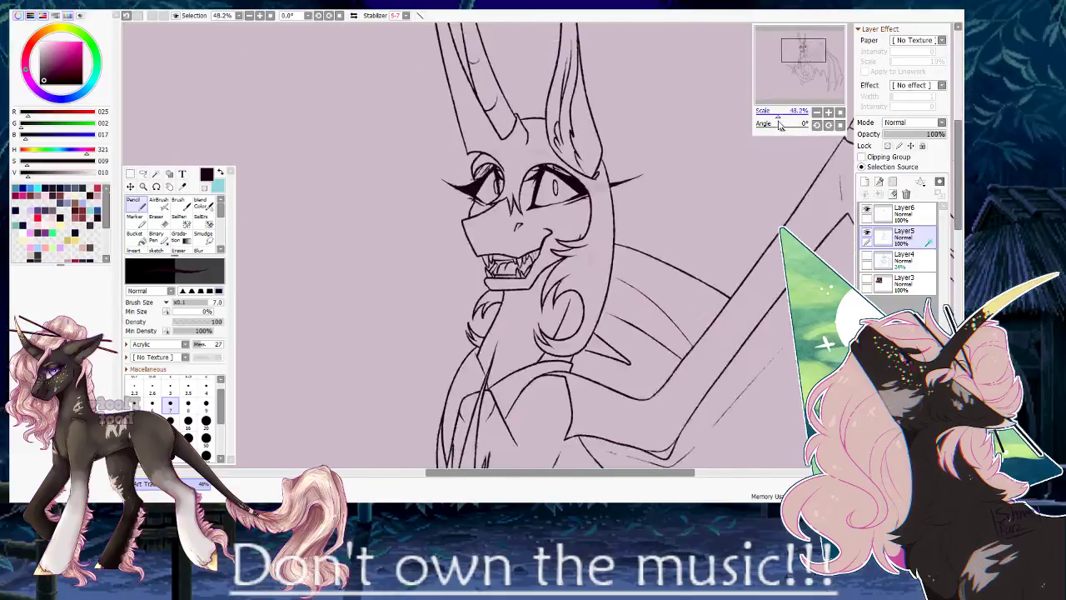
# Show the Layer4 sketch, transfer the eyes from Layer6 down to Layer5 and switch the drawing colour to teal.
pyautogui.moveTo(644, 253); pyautogui.dragTo(645, 166)
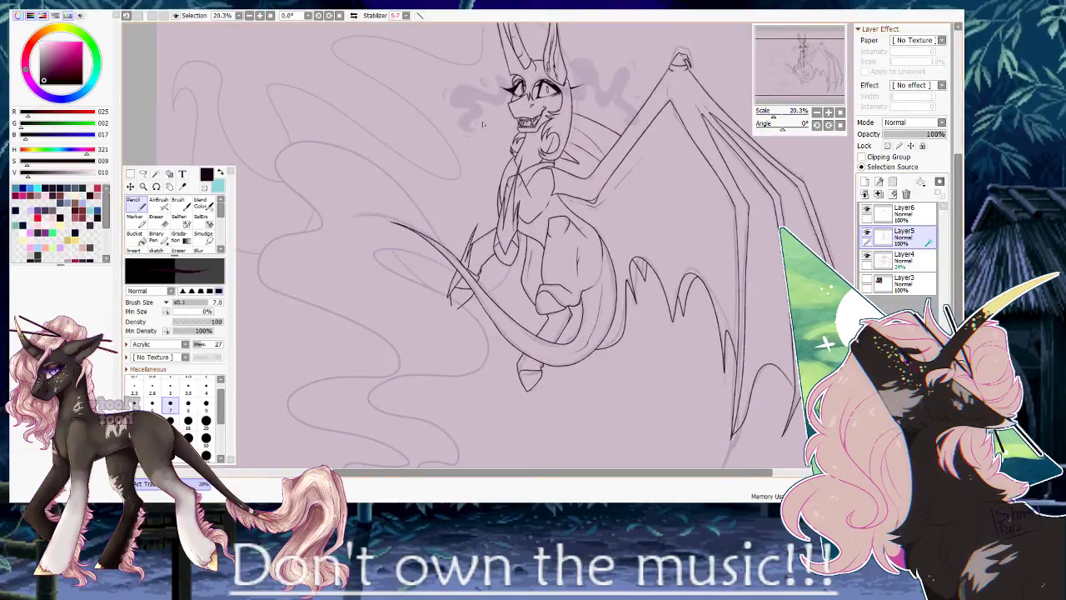
pyautogui.click(895, 213)
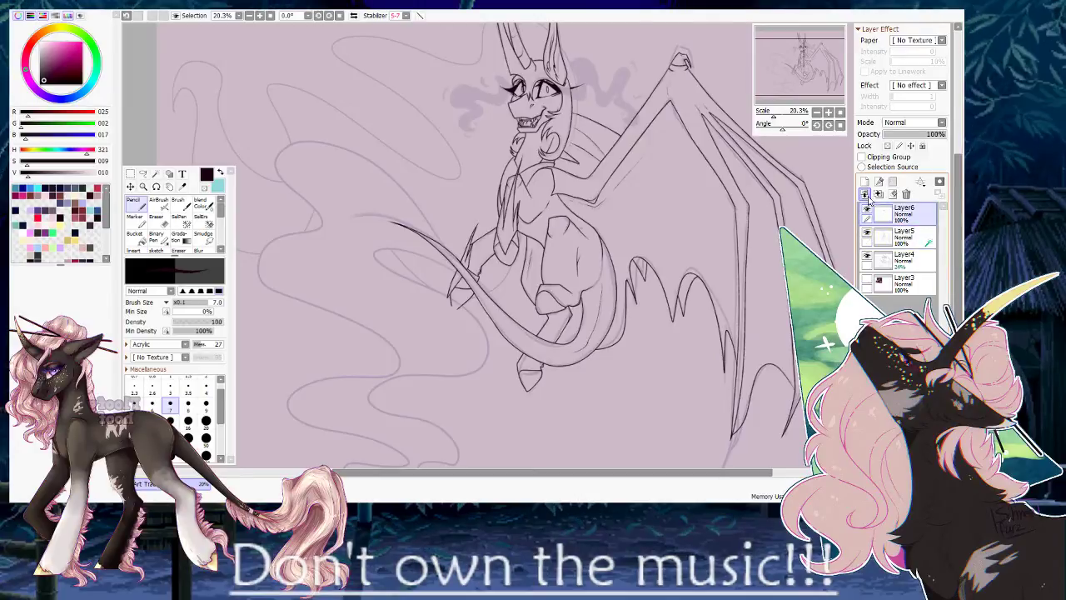
pyautogui.press('x')
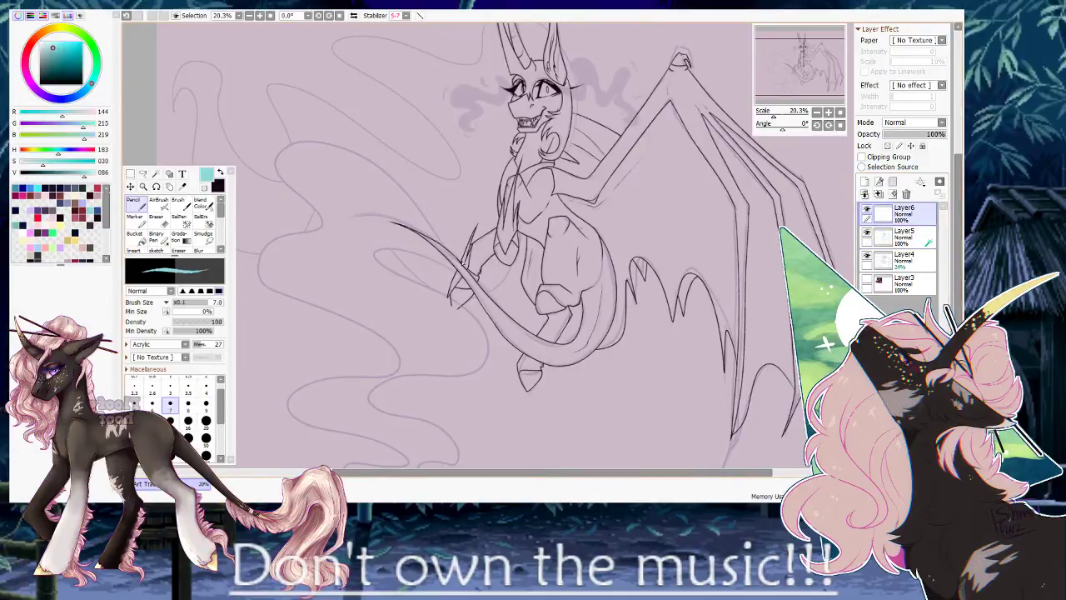
# Trace the lower waves of the flowing shape down to their curled tips with the teal Pencil on Layer6, undoing misplaced strokes.
pyautogui.moveTo(445, 236); pyautogui.dragTo(494, 240)
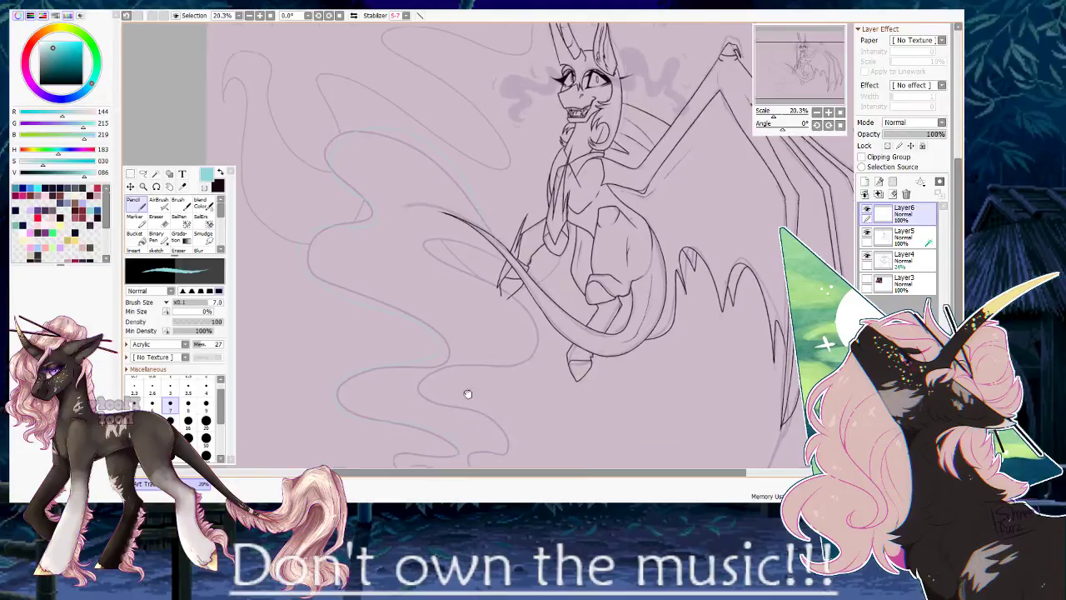
pyautogui.moveTo(465, 423); pyautogui.dragTo(491, 272)
pyautogui.hotkey('ctrl', 'z')
pyautogui.moveTo(513, 125); pyautogui.dragTo(502, 170)
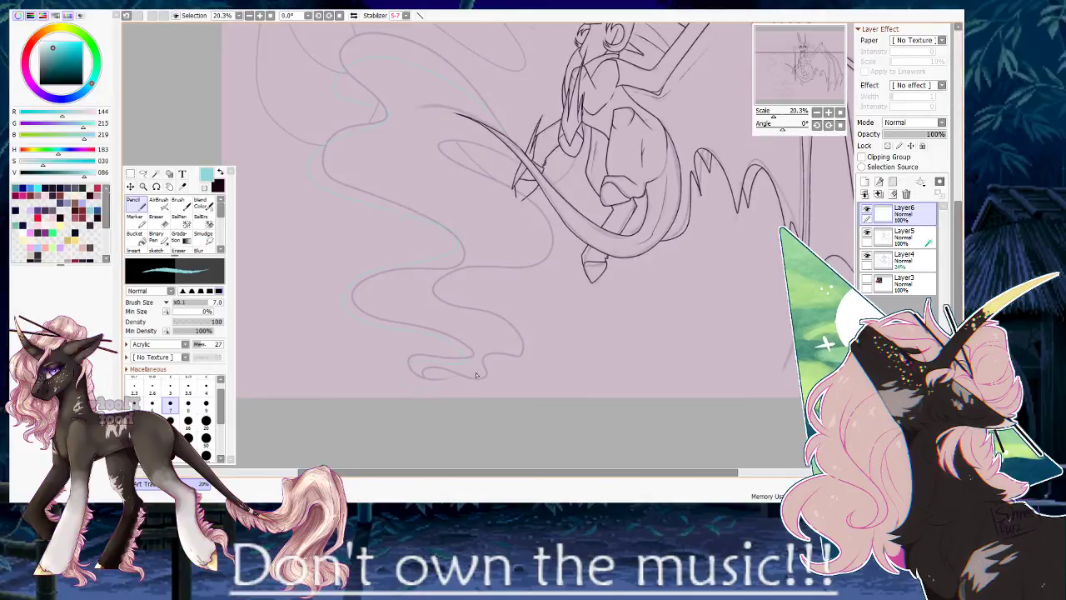
pyautogui.moveTo(477, 373); pyautogui.dragTo(487, 367)
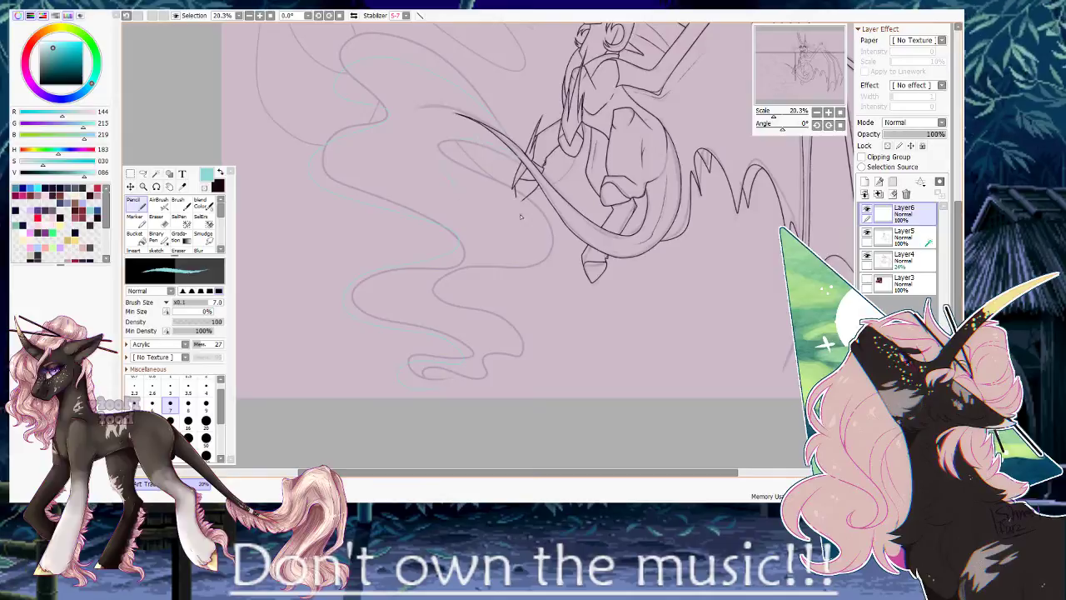
pyautogui.moveTo(426, 370)
pyautogui.mouseDown()
pyautogui.moveTo(442, 372)
pyautogui.moveTo(560, 247)
pyautogui.mouseUp()
pyautogui.moveTo(773, 160); pyautogui.dragTo(698, 229)
pyautogui.hotkey('ctrl', 'z')
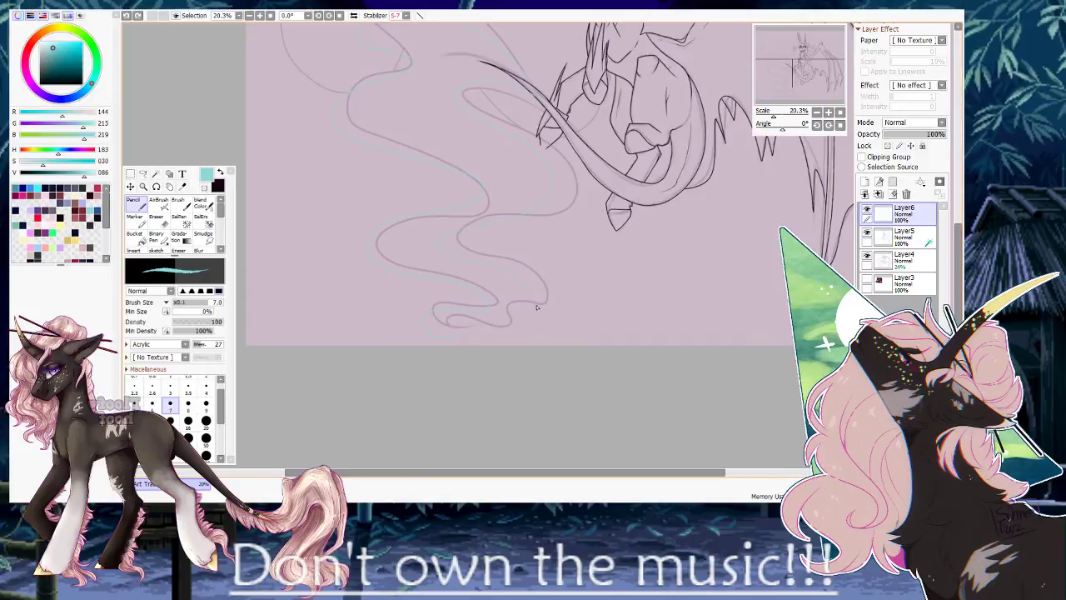
pyautogui.moveTo(488, 316); pyautogui.dragTo(542, 231)
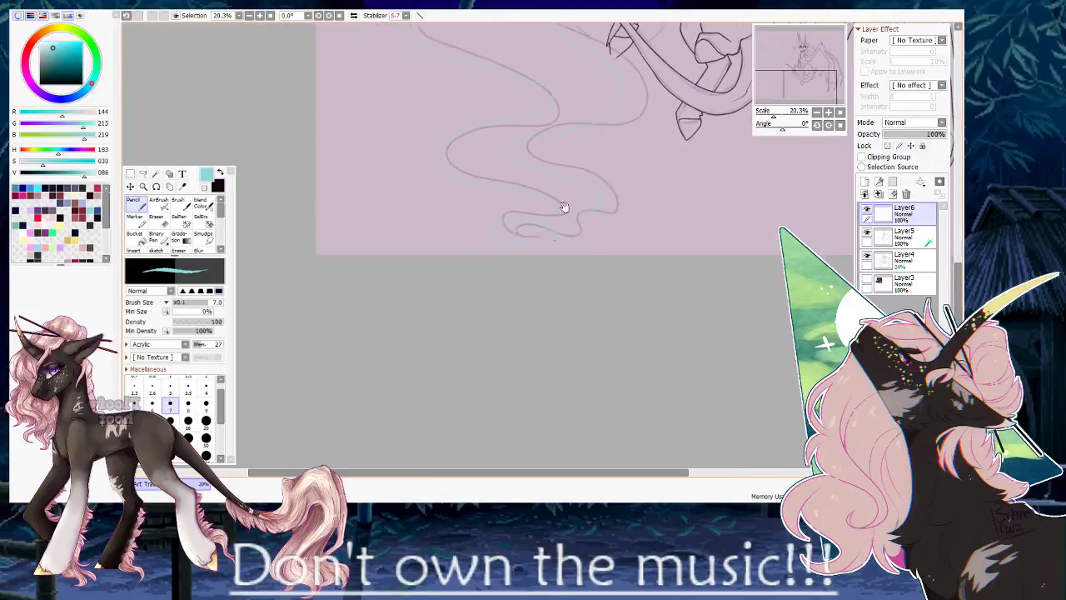
# Erase the stray line end at the bottom curl using the transparent colour, and redraw it in teal so both lines join at the tip.
pyautogui.moveTo(773, 116); pyautogui.dragTo(790, 114)
pyautogui.moveTo(389, 152); pyautogui.dragTo(437, 203)
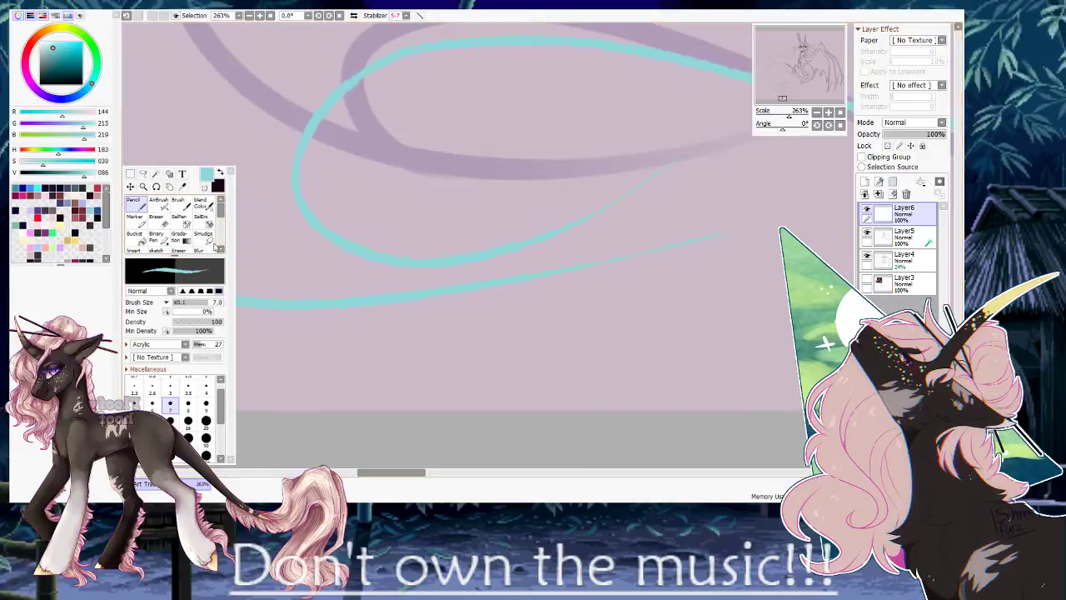
pyautogui.click(204, 187)
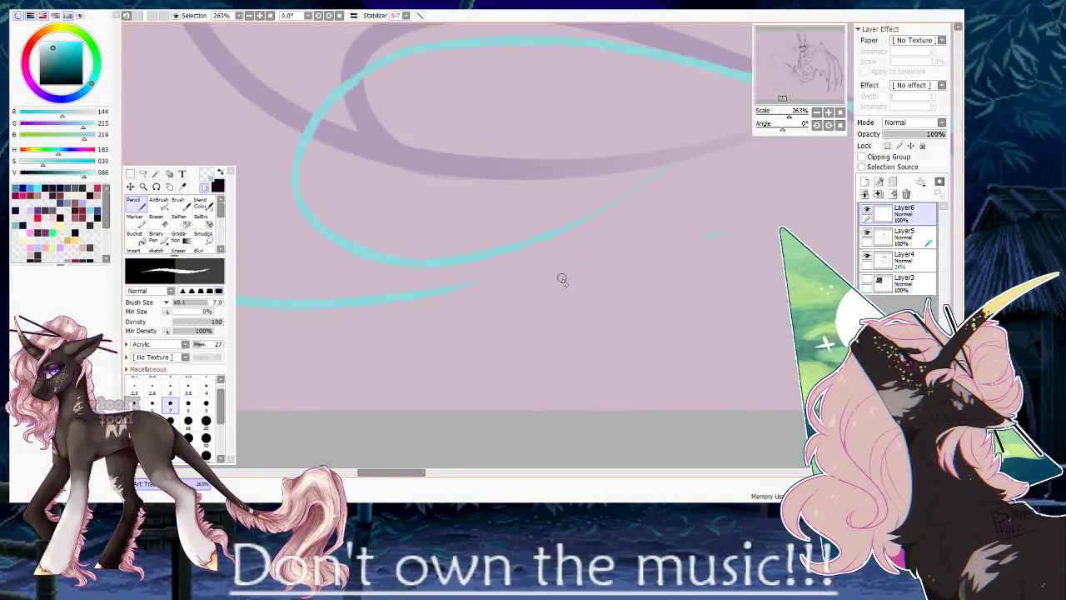
pyautogui.click(204, 189)
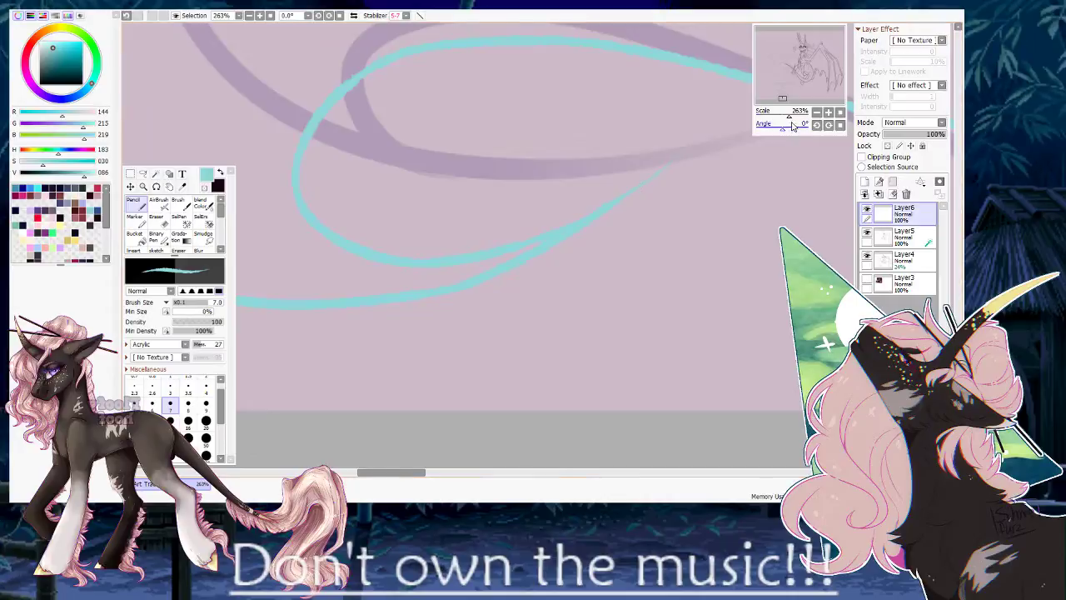
# Paint a SelPen selection across the tail to bridge the gap between the two teal line ends.
pyautogui.moveTo(787, 116); pyautogui.dragTo(778, 118)
pyautogui.moveTo(630, 96); pyautogui.dragTo(500, 357)
pyautogui.moveTo(545, 142); pyautogui.dragTo(486, 252)
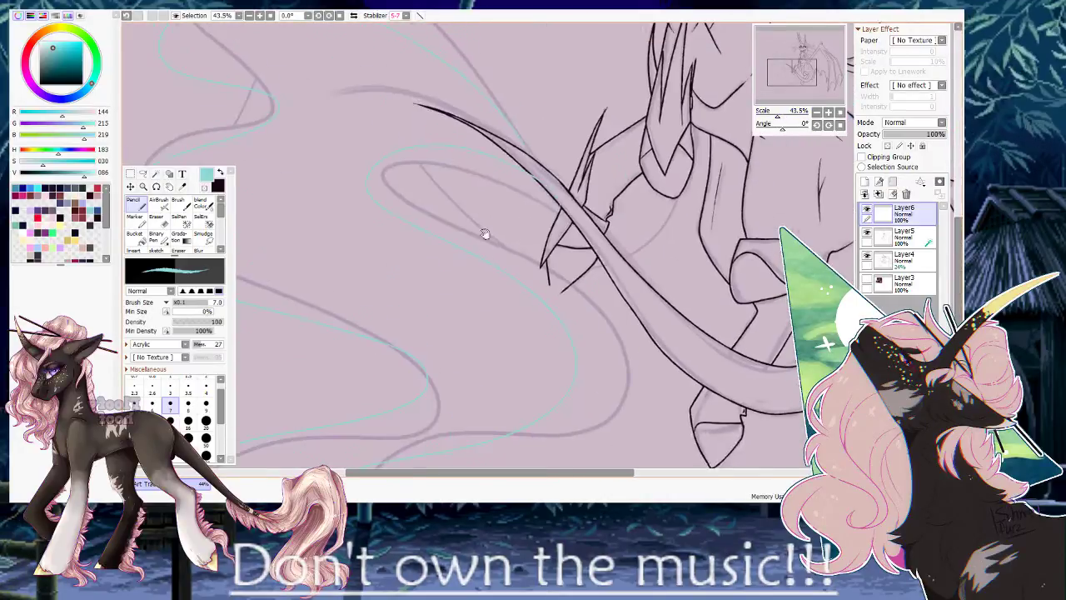
pyautogui.moveTo(515, 166); pyautogui.dragTo(514, 232)
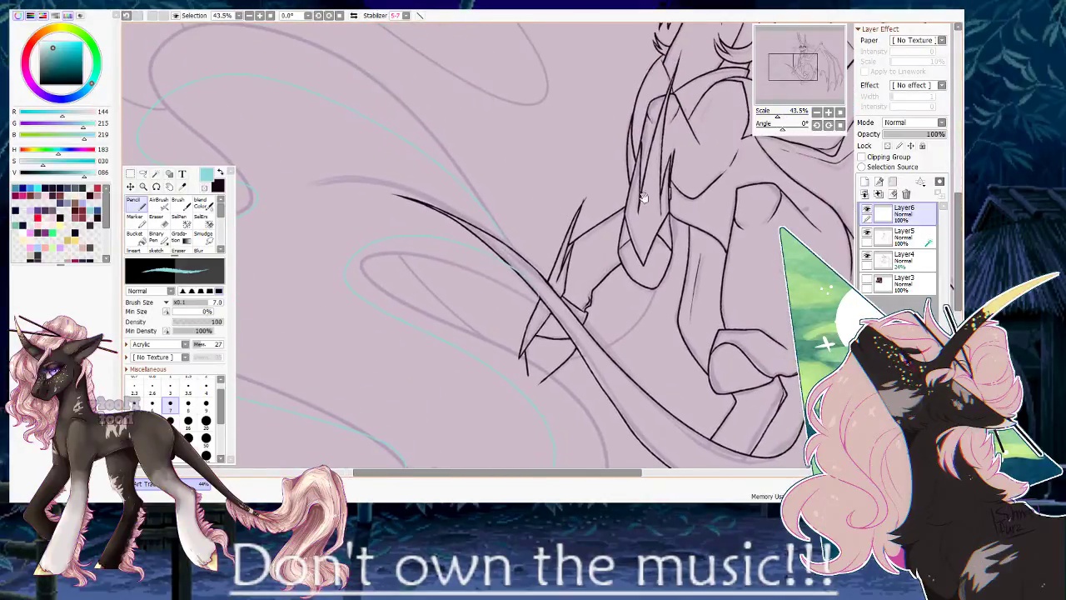
pyautogui.moveTo(777, 117); pyautogui.dragTo(783, 116)
pyautogui.click(178, 216)
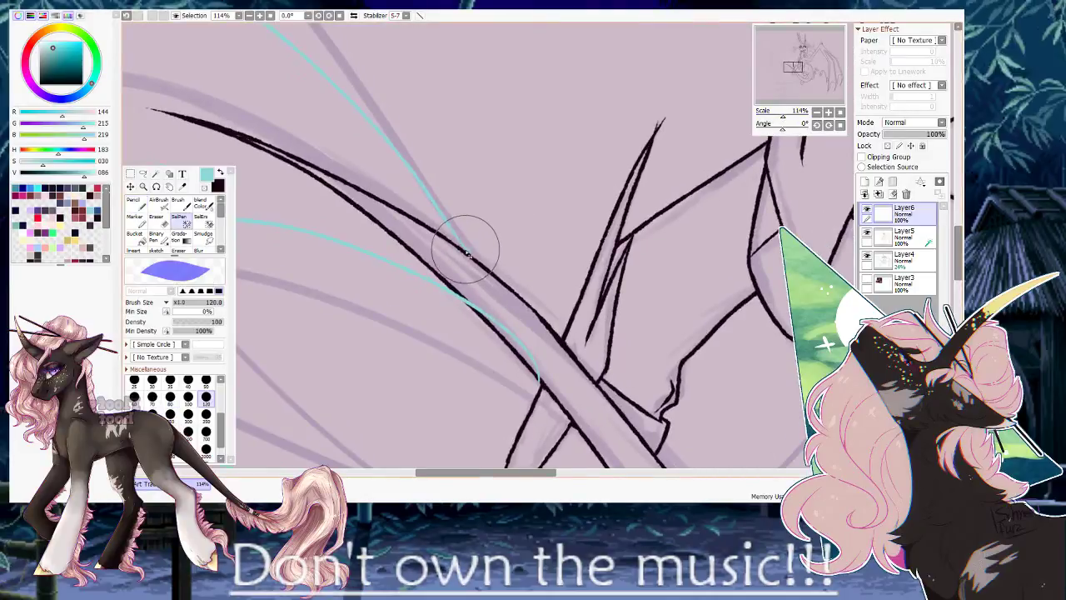
pyautogui.moveTo(464, 241); pyautogui.dragTo(466, 300)
# Make Layer6 the selection source and select the area outside the teal shape with the Magic Wand.
pyautogui.click(156, 174)
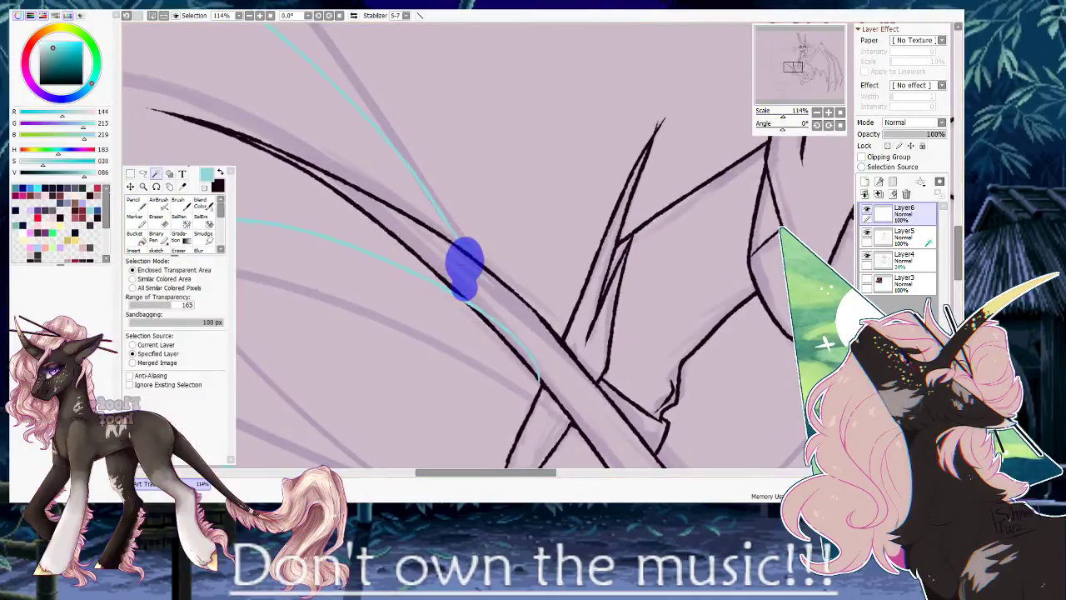
pyautogui.click(510, 129)
pyautogui.hotkey('ctrl', 'z')
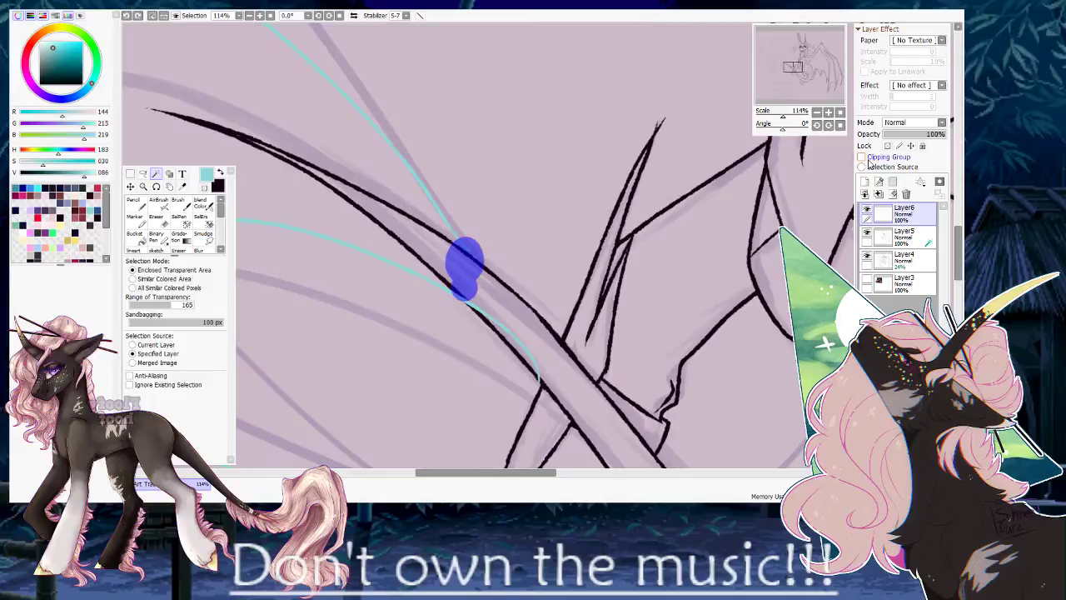
pyautogui.click(862, 166)
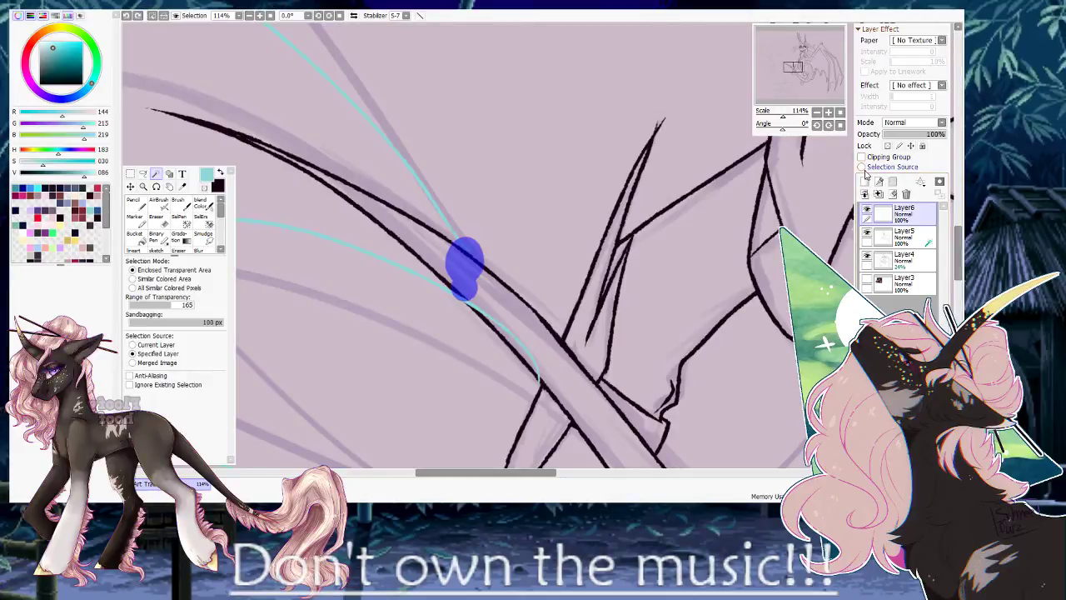
pyautogui.scroll(-10, 583, 167)
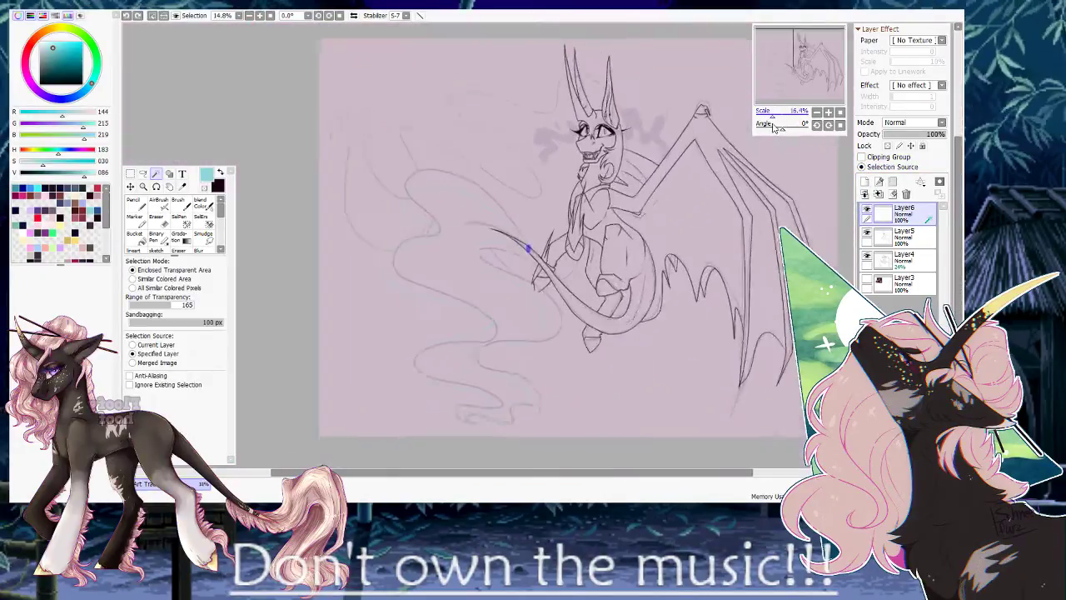
pyautogui.click(506, 200)
# Trace the upper flowing strands in teal outside the selected shape, and the teal curves along the back of the creature's head.
pyautogui.press('n')
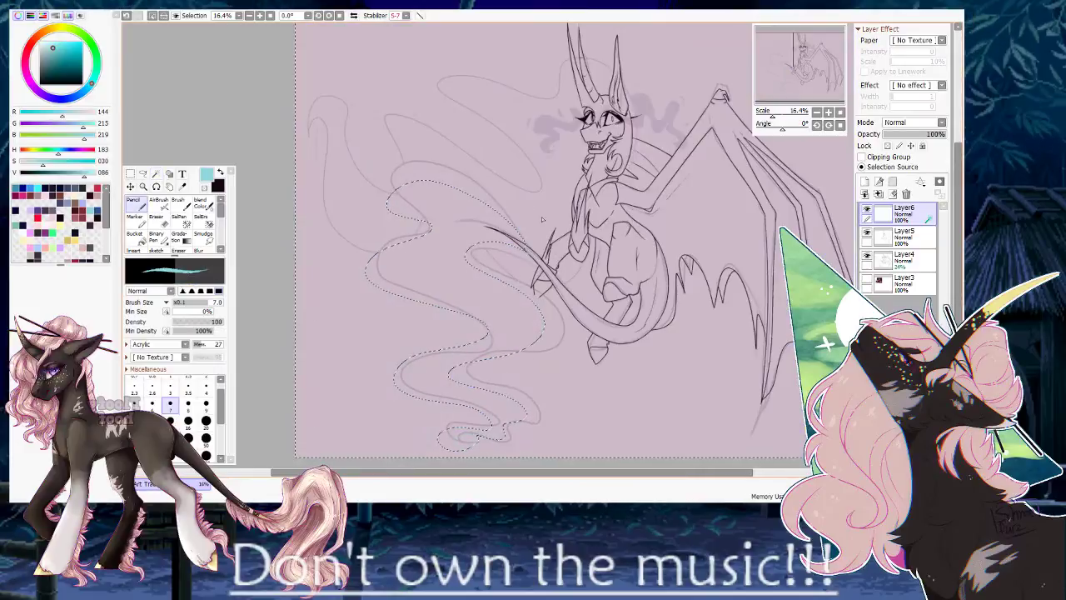
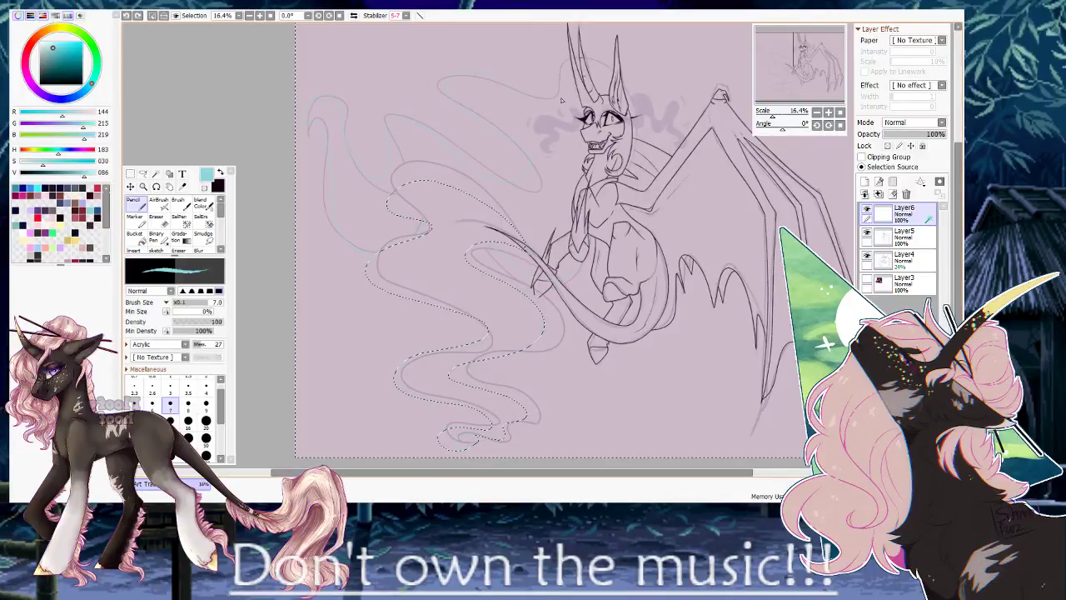
pyautogui.moveTo(783, 127); pyautogui.dragTo(766, 140)
pyautogui.scroll(8, 577, 204)
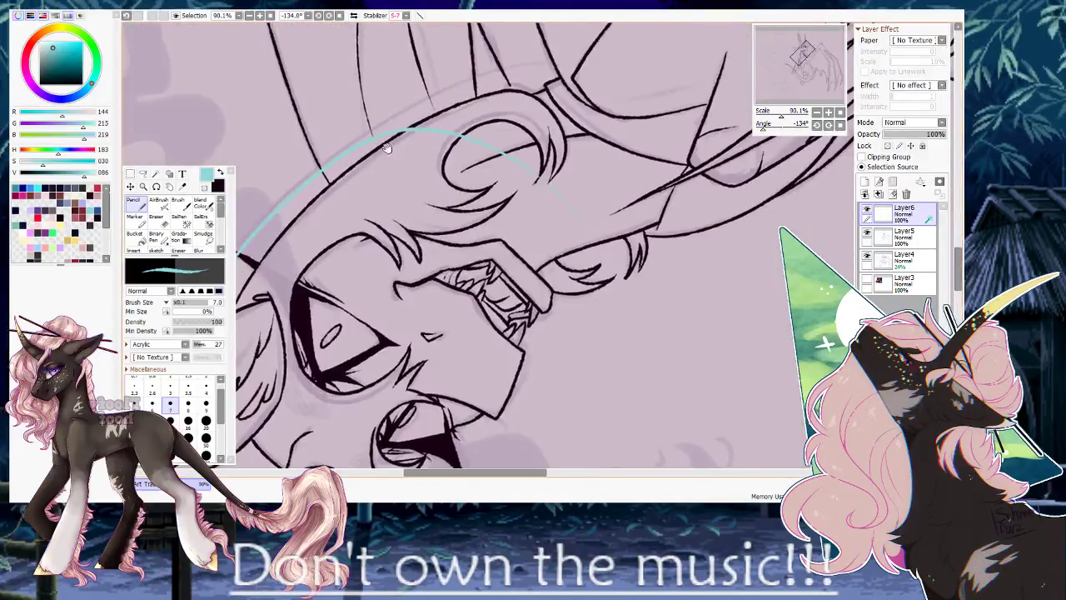
pyautogui.moveTo(432, 129); pyautogui.dragTo(457, 167)
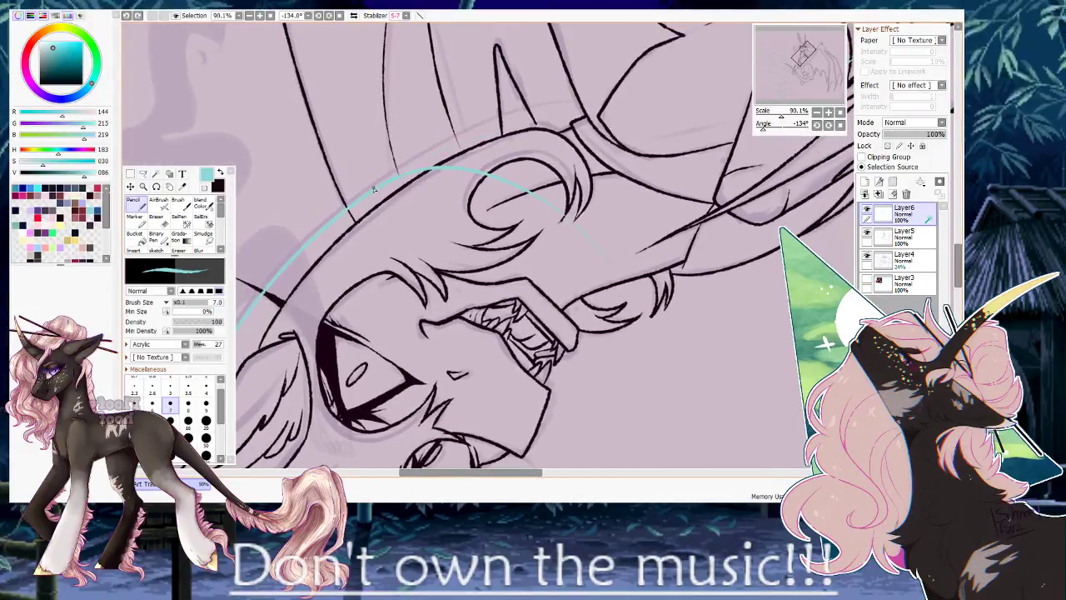
pyautogui.moveTo(563, 114); pyautogui.dragTo(697, 129)
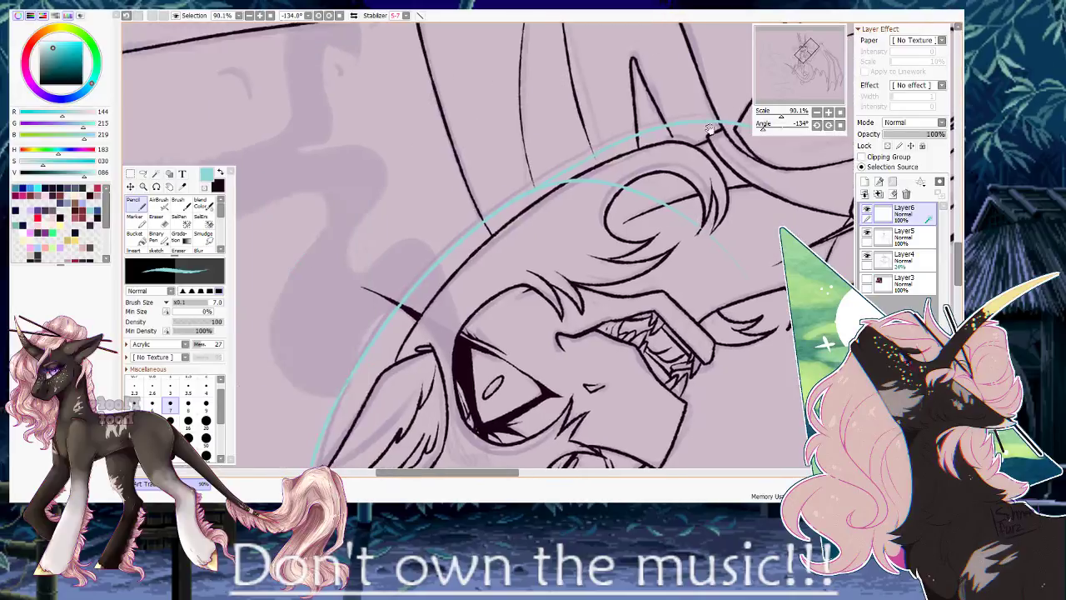
pyautogui.click(840, 126)
pyautogui.moveTo(550, 116); pyautogui.dragTo(533, 312)
pyautogui.moveTo(459, 156); pyautogui.dragTo(472, 285)
pyautogui.moveTo(445, 224); pyautogui.dragTo(688, 104)
pyautogui.moveTo(779, 106); pyautogui.dragTo(773, 108)
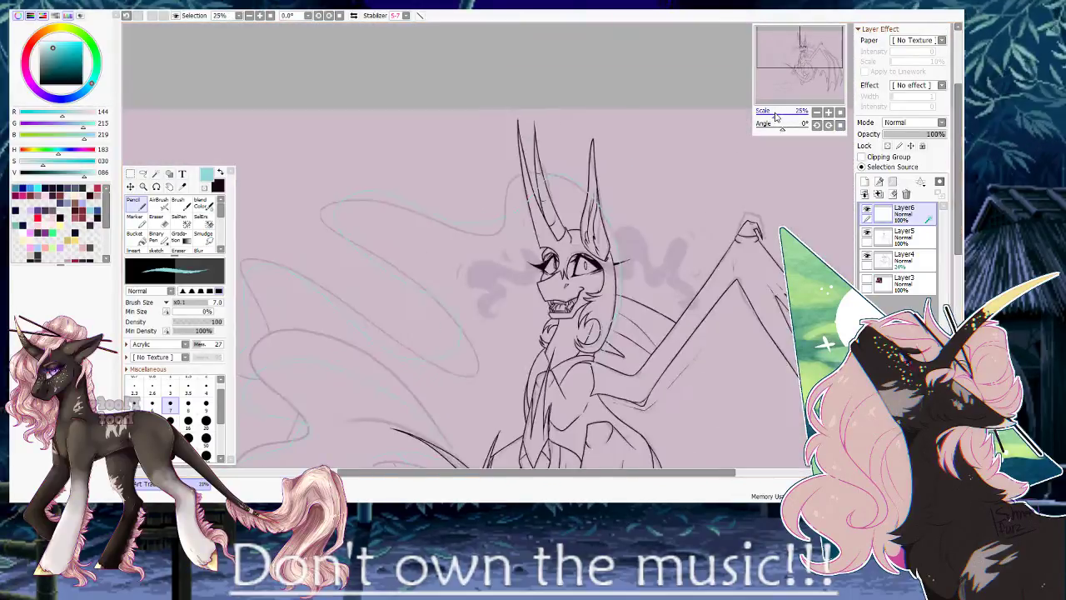
# Hide the Layer4 sketch and mirror the canvas view horizontally to check the linework around the tail.
pyautogui.moveTo(545, 328); pyautogui.dragTo(649, 137)
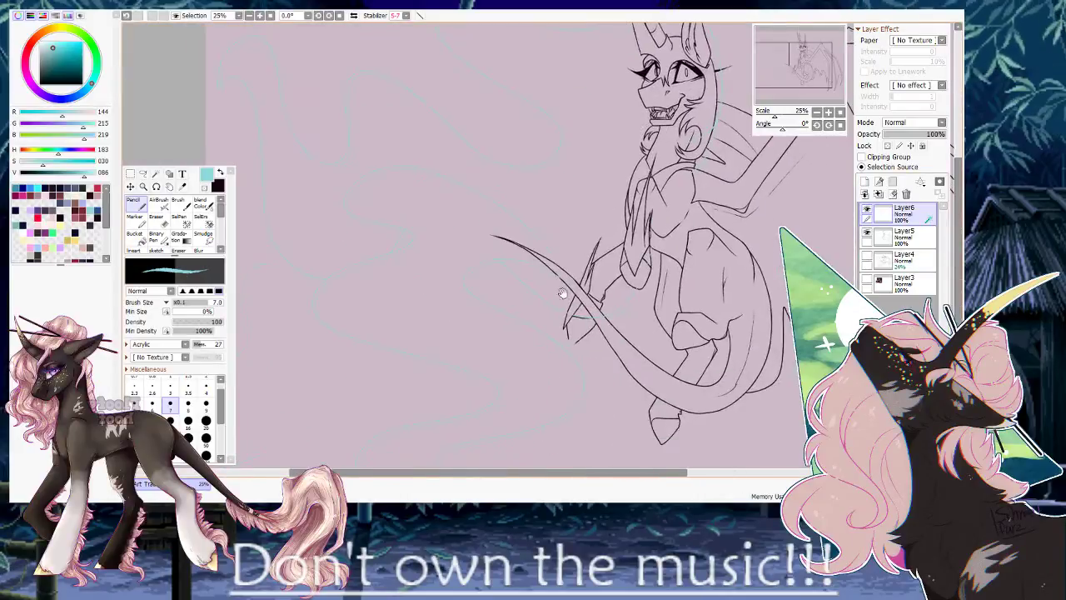
pyautogui.moveTo(560, 229); pyautogui.dragTo(574, 218)
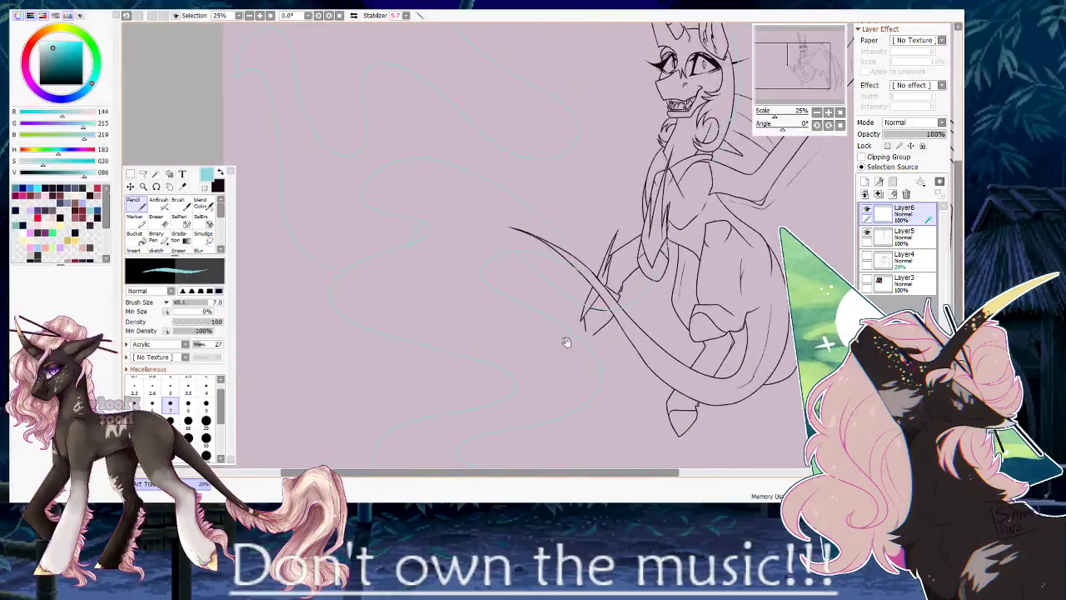
pyautogui.moveTo(566, 343)
pyautogui.mouseDown()
pyautogui.moveTo(542, 219)
pyautogui.moveTo(547, 229)
pyautogui.mouseUp()
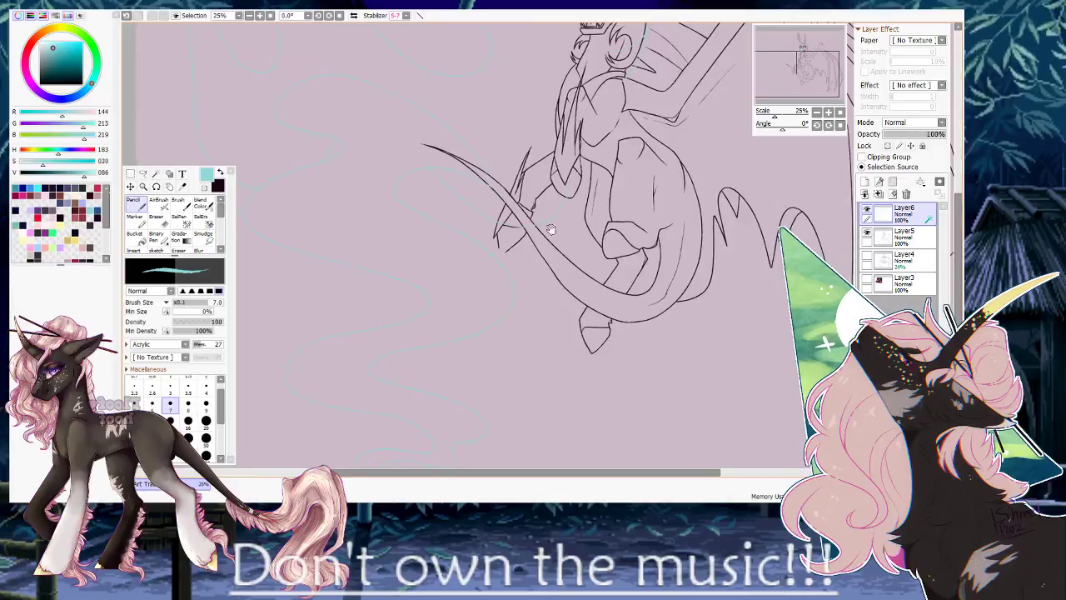
pyautogui.press('h')
pyautogui.moveTo(685, 232); pyautogui.dragTo(576, 232)
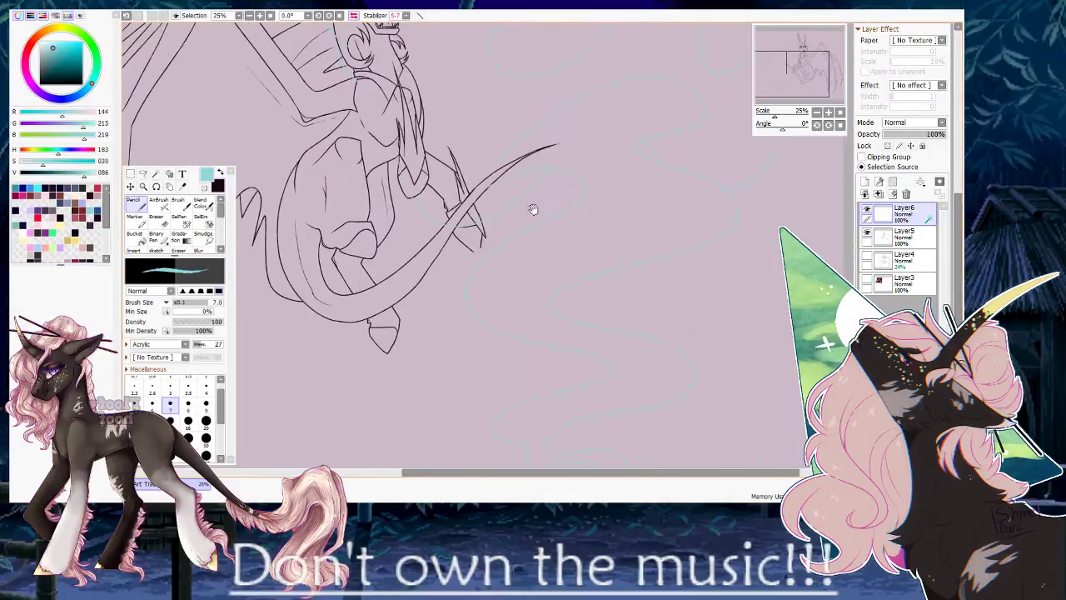
pyautogui.scroll(5, 550, 192)
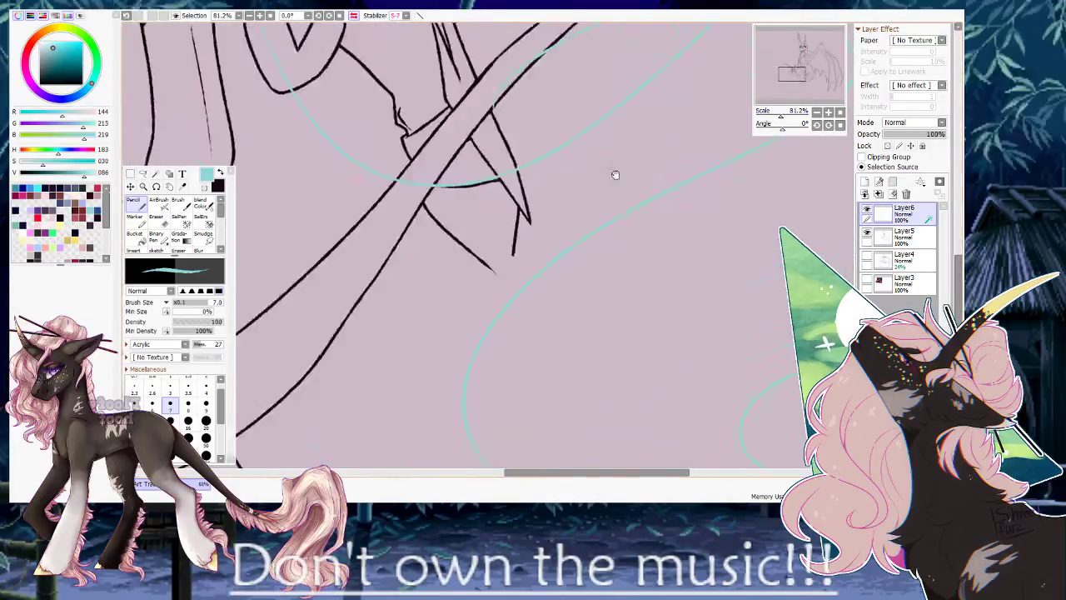
# Close the open hoof tip of the foreleg behind the tail on Layer5 with the dark Pencil.
pyautogui.click(926, 240)
pyautogui.scroll(4, 586, 252)
pyautogui.press('x')
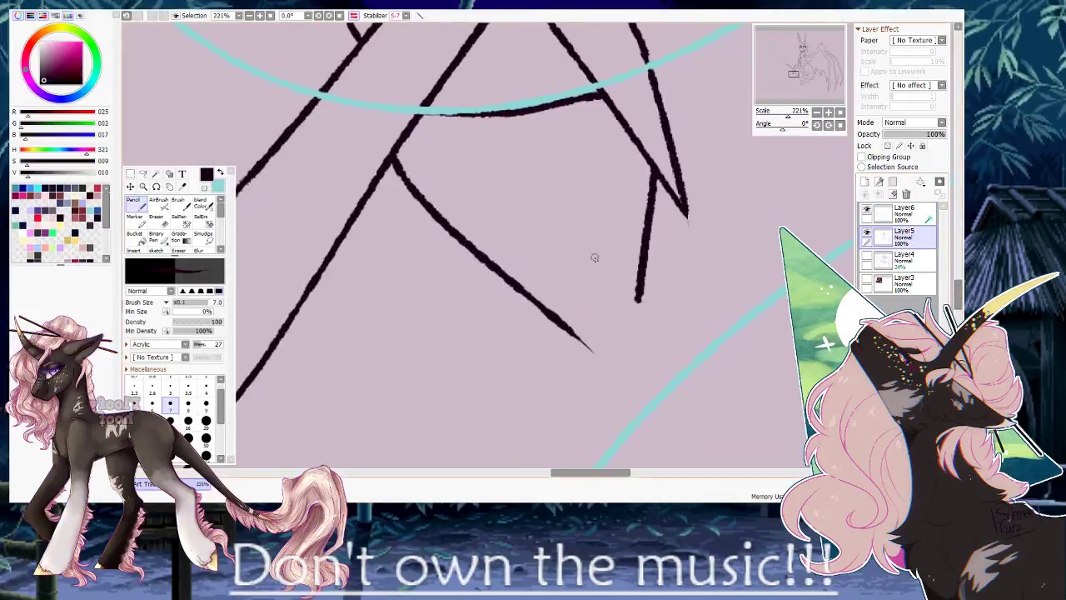
pyautogui.moveTo(598, 228)
pyautogui.mouseDown()
pyautogui.moveTo(570, 279)
pyautogui.moveTo(528, 257)
pyautogui.mouseUp()
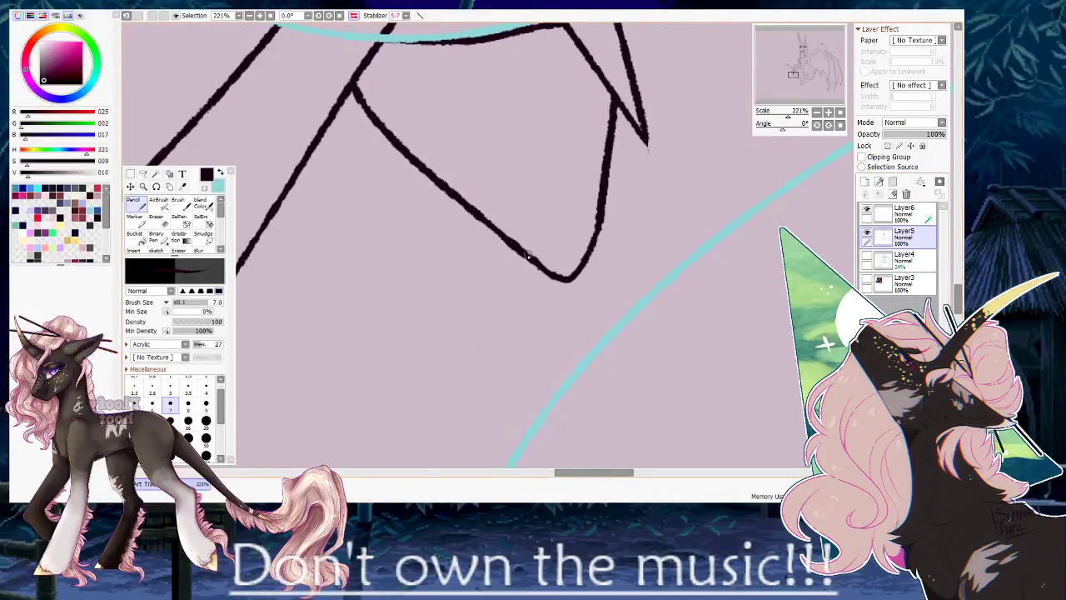
pyautogui.scroll(-6, 539, 243)
pyautogui.scroll(1, 539, 243)
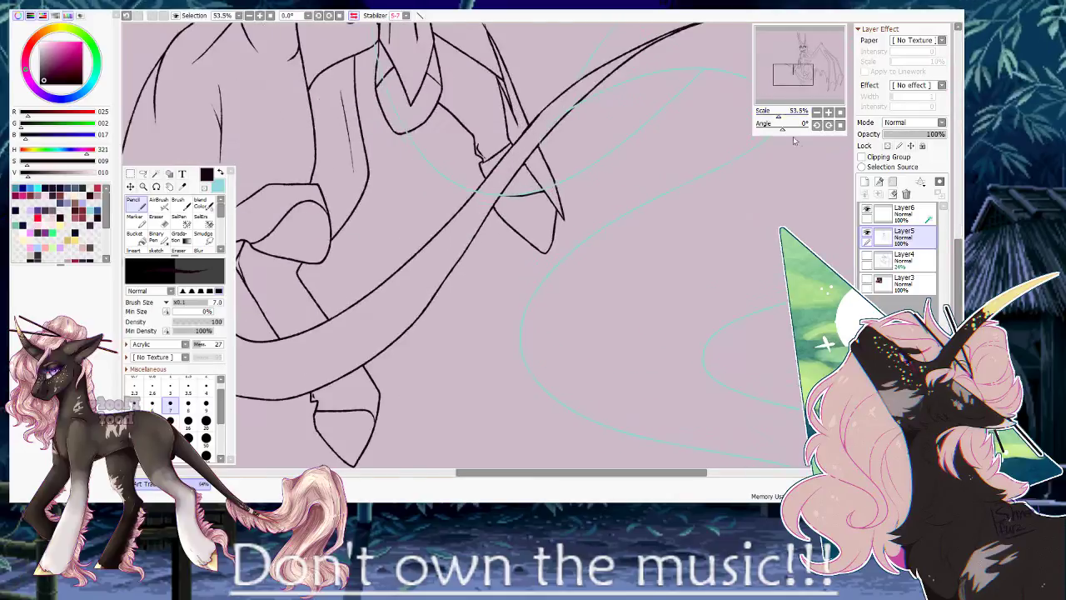
# On Layer6, erase the stretch of teal curve that runs inside the upper part of the tail.
pyautogui.click(894, 219)
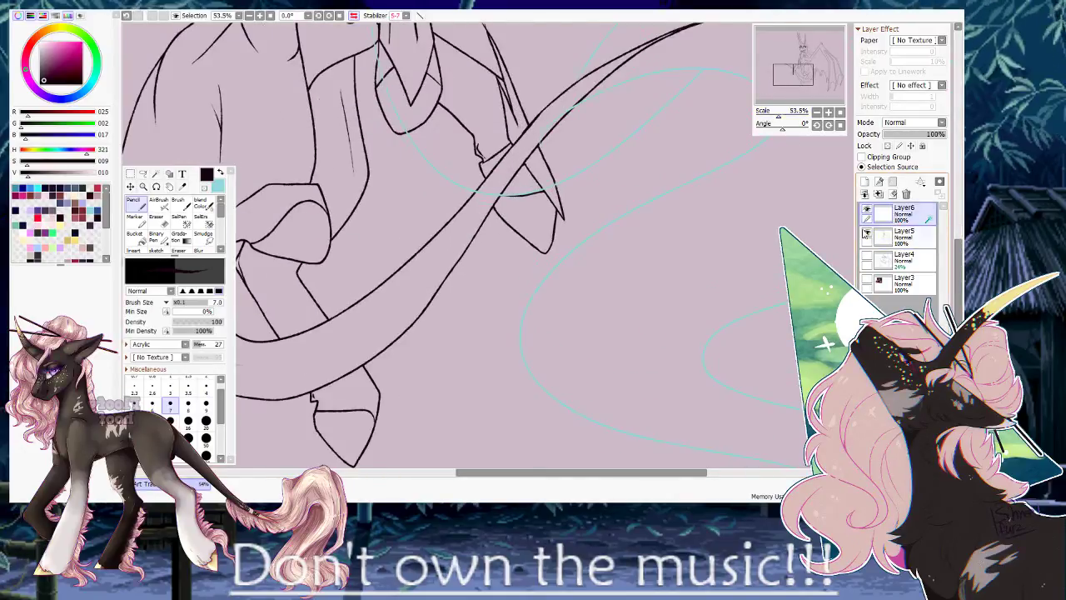
pyautogui.moveTo(639, 88); pyautogui.dragTo(592, 164)
pyautogui.scroll(4, 592, 164)
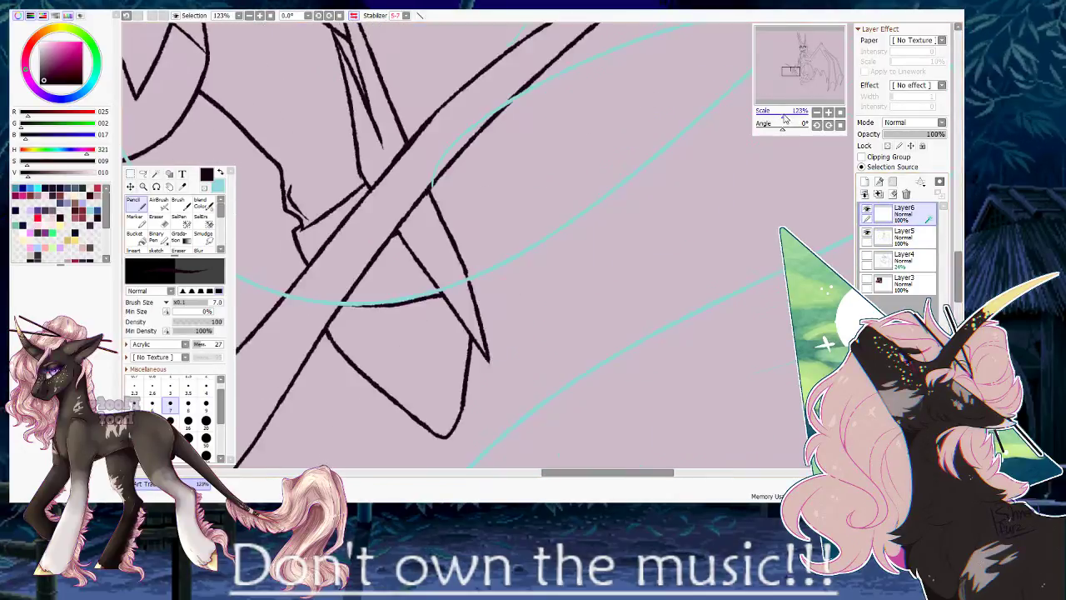
pyautogui.press('e')
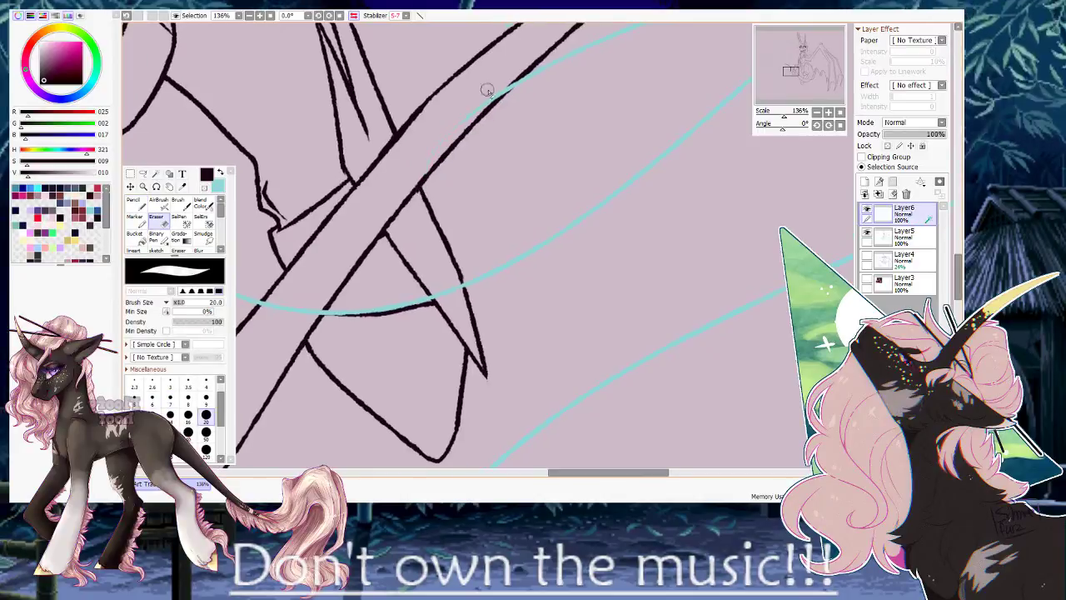
pyautogui.moveTo(515, 59); pyautogui.dragTo(498, 219)
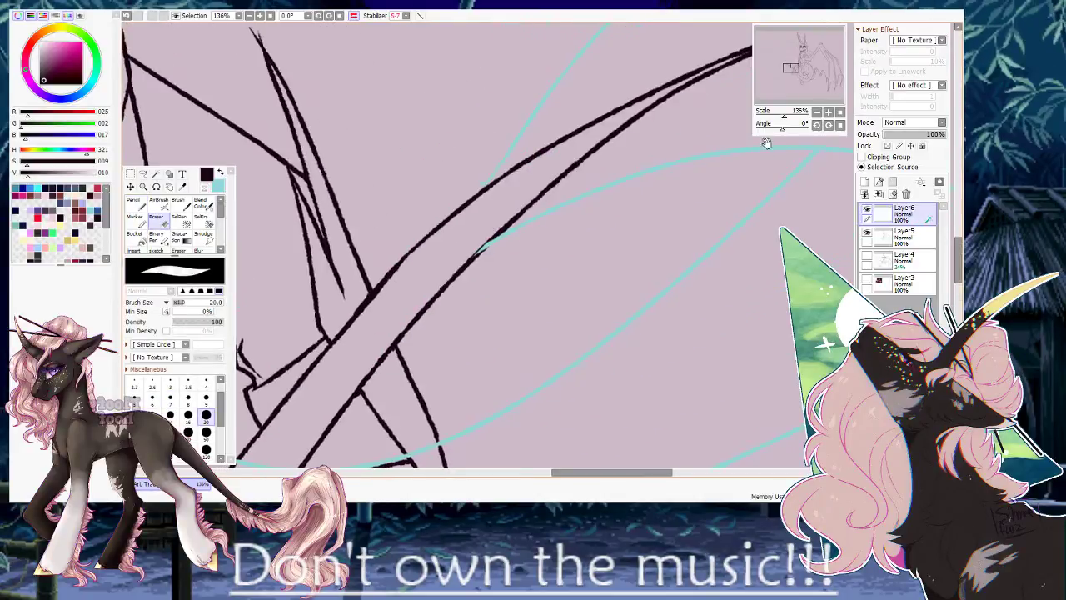
# Extend the upper teal strand with the Pencil to meet the tail's edge, and clean the overlap with transparent colour.
pyautogui.moveTo(784, 115); pyautogui.dragTo(792, 115)
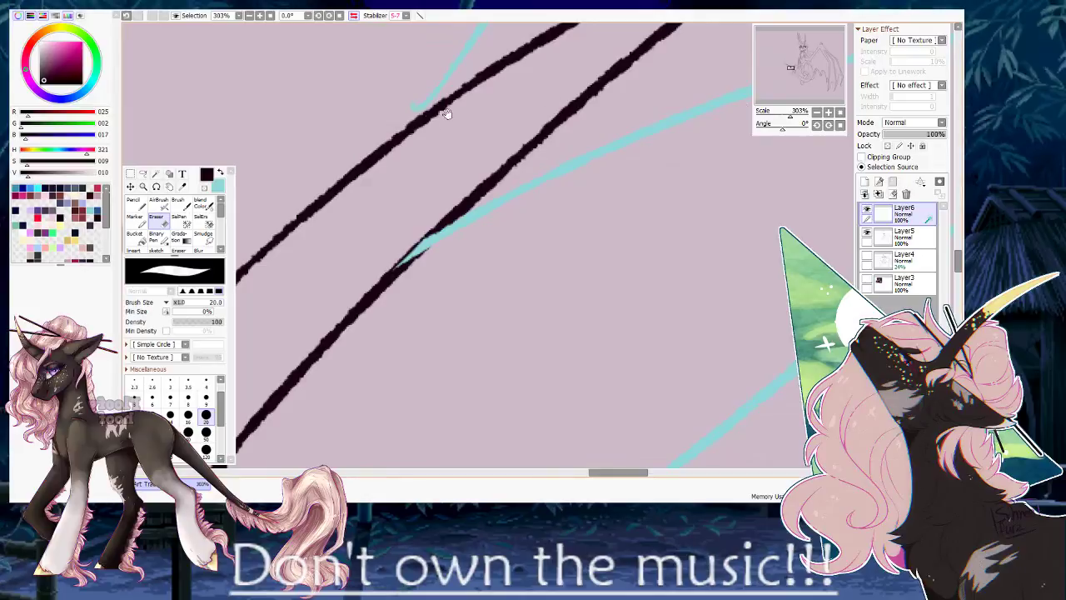
pyautogui.scroll(2, 405, 130)
pyautogui.press('n')
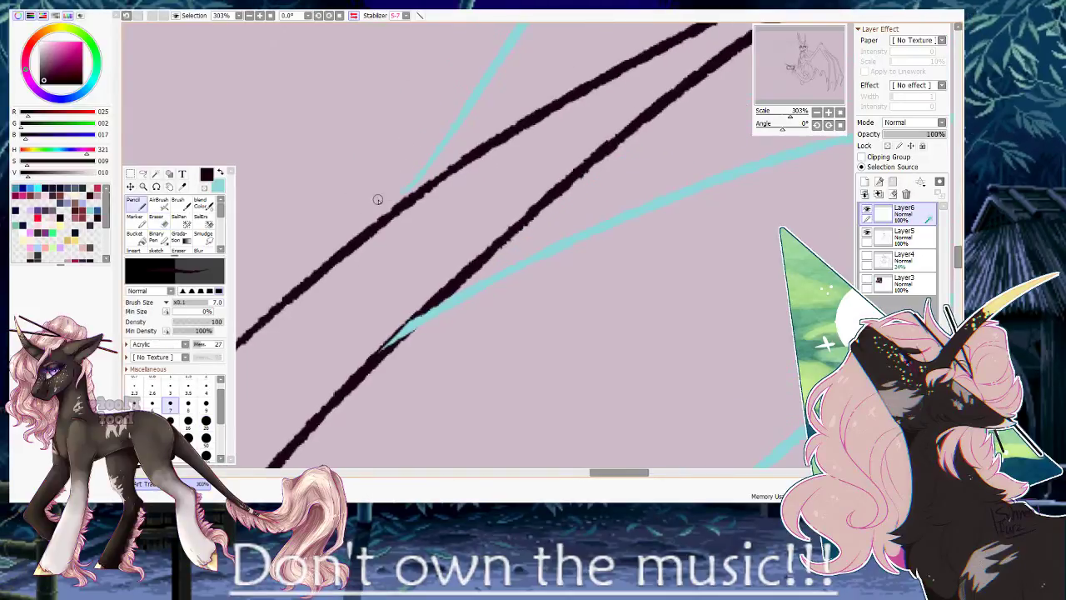
pyautogui.keyDown('alt'); pyautogui.click(413, 184); pyautogui.keyUp('alt')
pyautogui.moveTo(408, 191); pyautogui.dragTo(384, 220)
pyautogui.press('-')
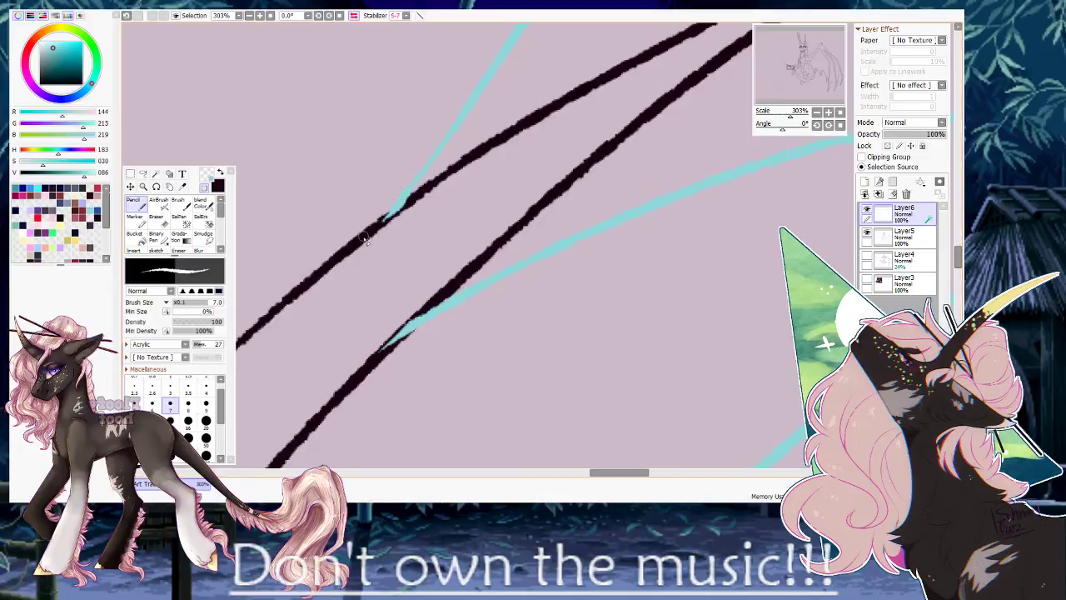
pyautogui.scroll(-7, 706, 165)
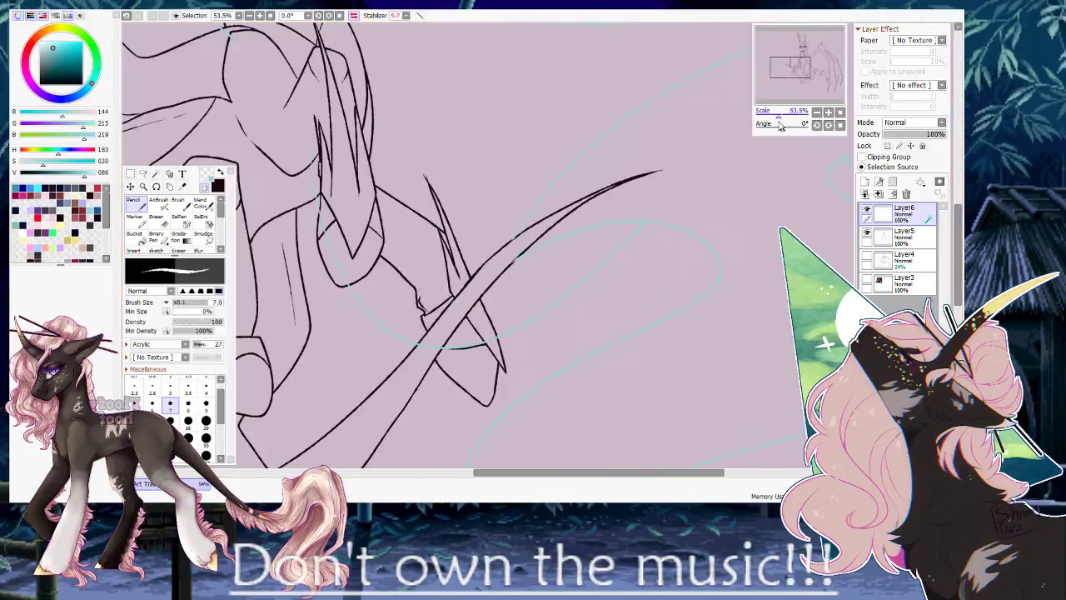
# Sample the teal line colour and join the two teal strands behind the creature's neck with the Pencil.
pyautogui.moveTo(613, 310); pyautogui.dragTo(603, 152)
pyautogui.moveTo(776, 116); pyautogui.dragTo(786, 116)
pyautogui.moveTo(568, 88); pyautogui.dragTo(400, 280)
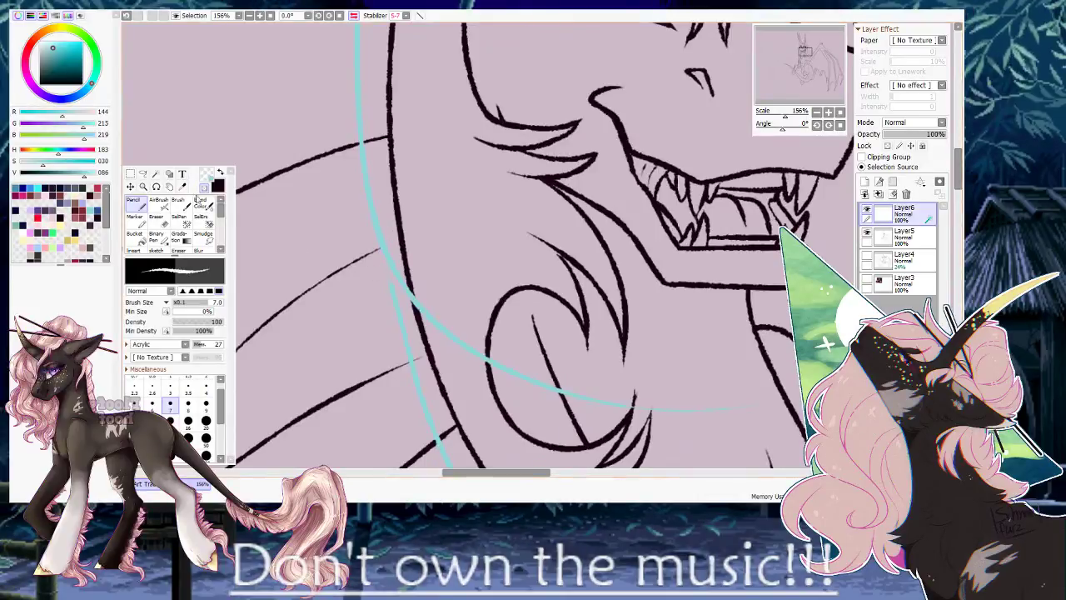
pyautogui.keyDown('alt'); pyautogui.click(389, 263); pyautogui.keyUp('alt')
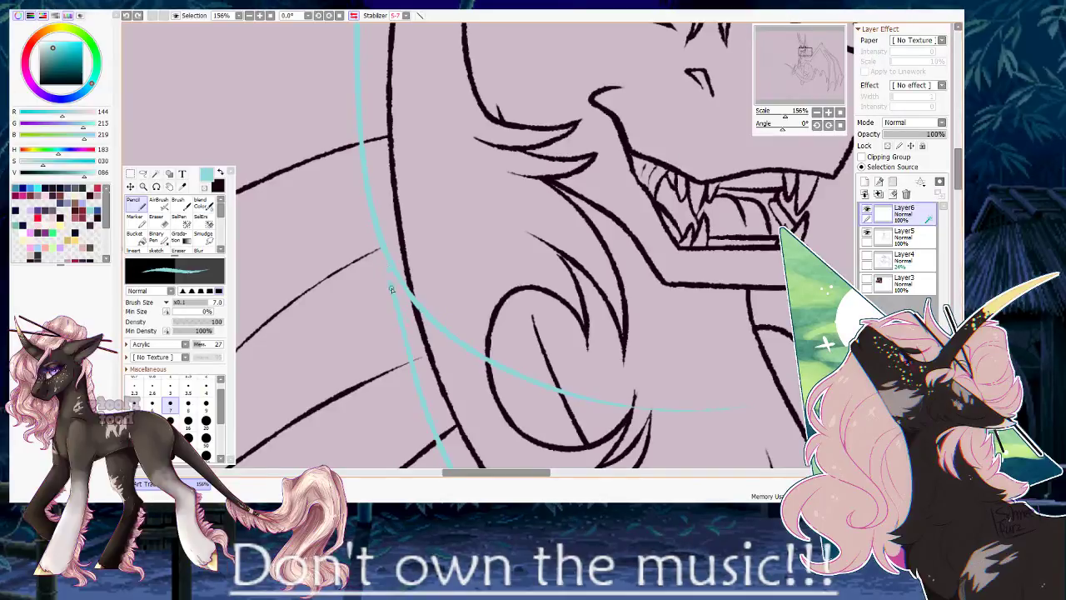
pyautogui.moveTo(389, 265); pyautogui.dragTo(400, 307)
pyautogui.moveTo(432, 378); pyautogui.dragTo(379, 212)
pyautogui.moveTo(521, 329); pyautogui.dragTo(491, 251)
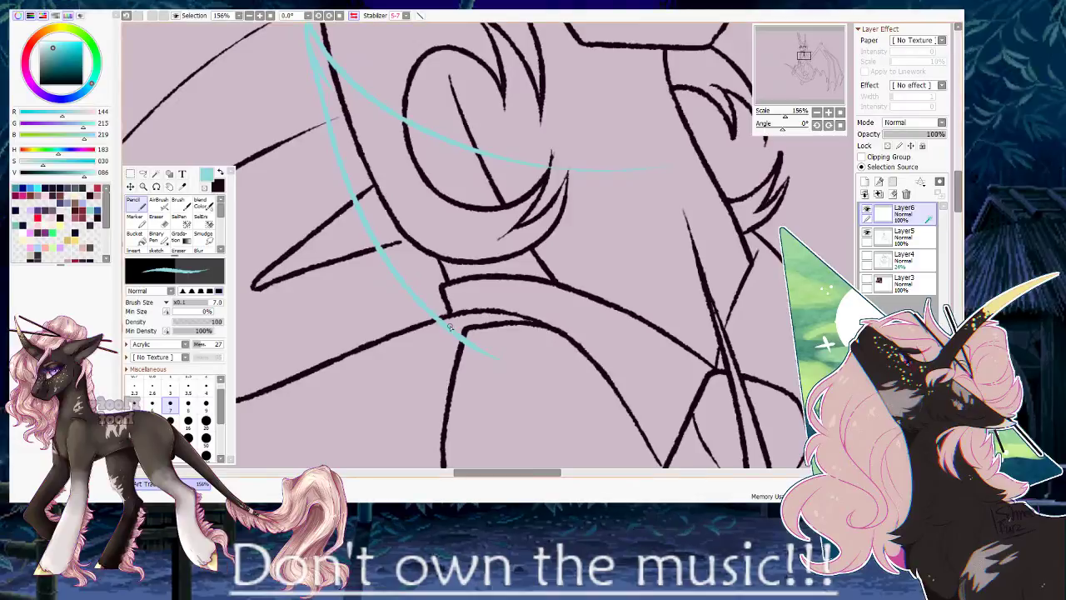
# Erase the teal strokes that run across the creature's shoulder and cheek.
pyautogui.press('e')
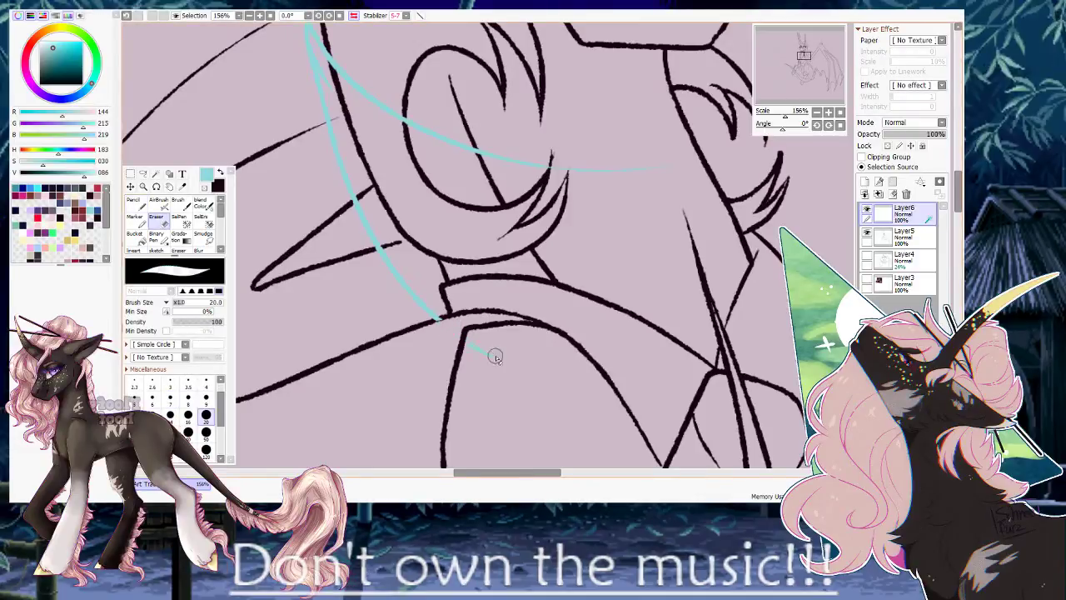
pyautogui.scroll(3, 394, 319)
pyautogui.moveTo(316, 235)
pyautogui.mouseDown()
pyautogui.moveTo(361, 286)
pyautogui.moveTo(602, 357)
pyautogui.moveTo(671, 343)
pyautogui.mouseUp()
pyautogui.moveTo(348, 142); pyautogui.dragTo(382, 467)
pyautogui.moveTo(433, 141); pyautogui.dragTo(371, 322)
pyautogui.moveTo(371, 175)
pyautogui.mouseDown()
pyautogui.moveTo(379, 224)
pyautogui.moveTo(357, 248)
pyautogui.moveTo(408, 154)
pyautogui.moveTo(415, 164)
pyautogui.mouseUp()
# Erase the parts of the teal curve that cross the creature's horns.
pyautogui.moveTo(584, 170); pyautogui.dragTo(388, 303)
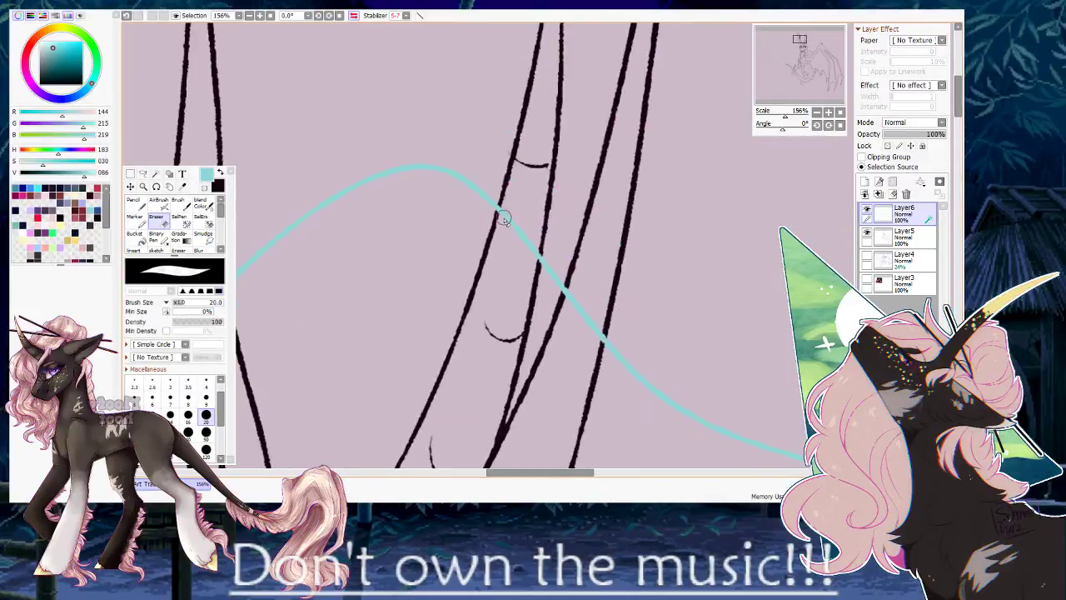
pyautogui.moveTo(505, 214); pyautogui.dragTo(506, 246)
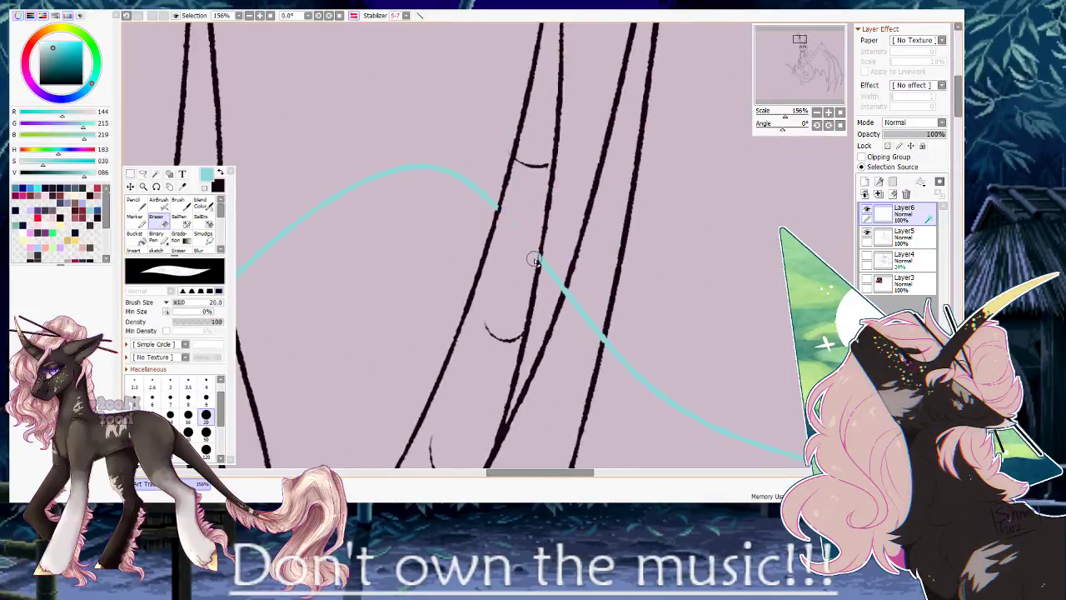
pyautogui.moveTo(562, 296)
pyautogui.mouseDown()
pyautogui.moveTo(493, 268)
pyautogui.moveTo(518, 272)
pyautogui.moveTo(526, 311)
pyautogui.mouseUp()
pyautogui.moveTo(514, 378); pyautogui.dragTo(466, 167)
pyautogui.moveTo(558, 355); pyautogui.dragTo(471, 117)
pyautogui.moveTo(509, 342); pyautogui.dragTo(560, 131)
# Erase the teal curve where it crosses the tail and the hoof behind it.
pyautogui.moveTo(785, 117); pyautogui.dragTo(778, 122)
pyautogui.moveTo(585, 286); pyautogui.dragTo(534, 120)
pyautogui.moveTo(583, 223); pyautogui.dragTo(551, 174)
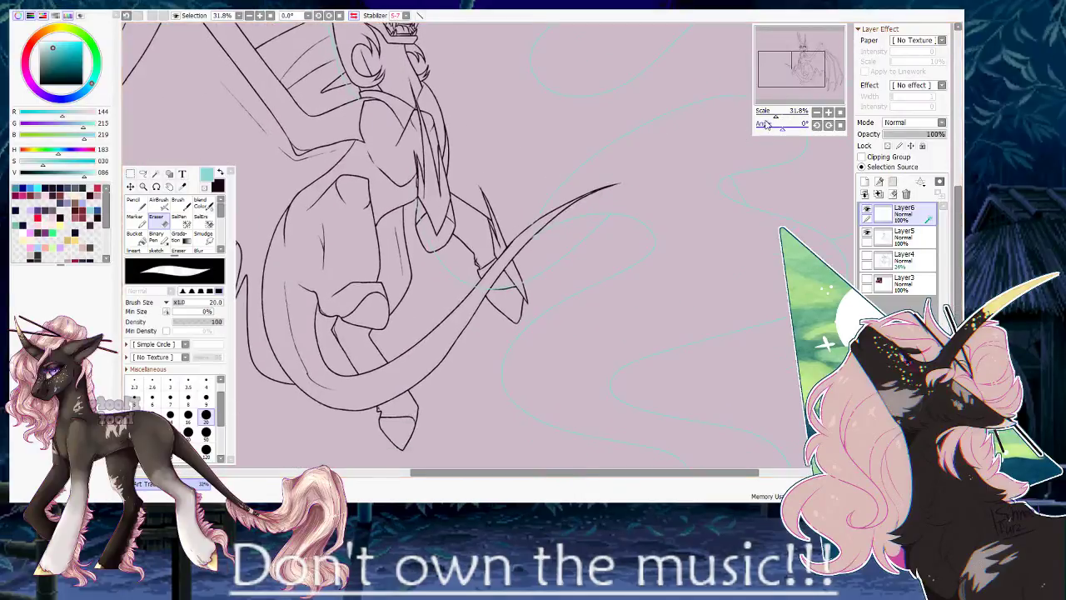
pyautogui.scroll(5, 403, 340)
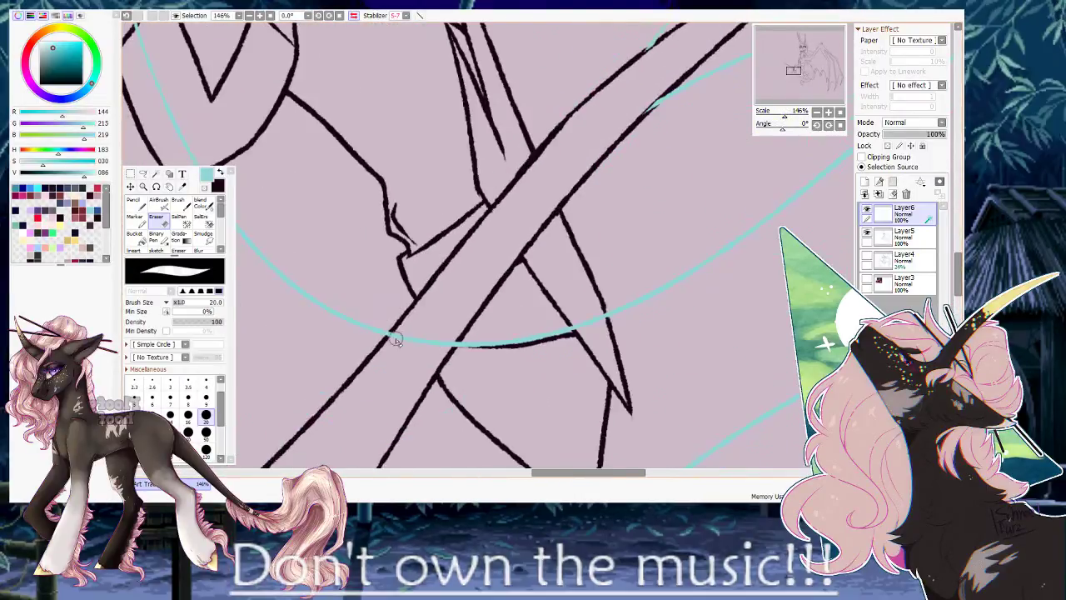
pyautogui.moveTo(401, 340); pyautogui.dragTo(565, 333)
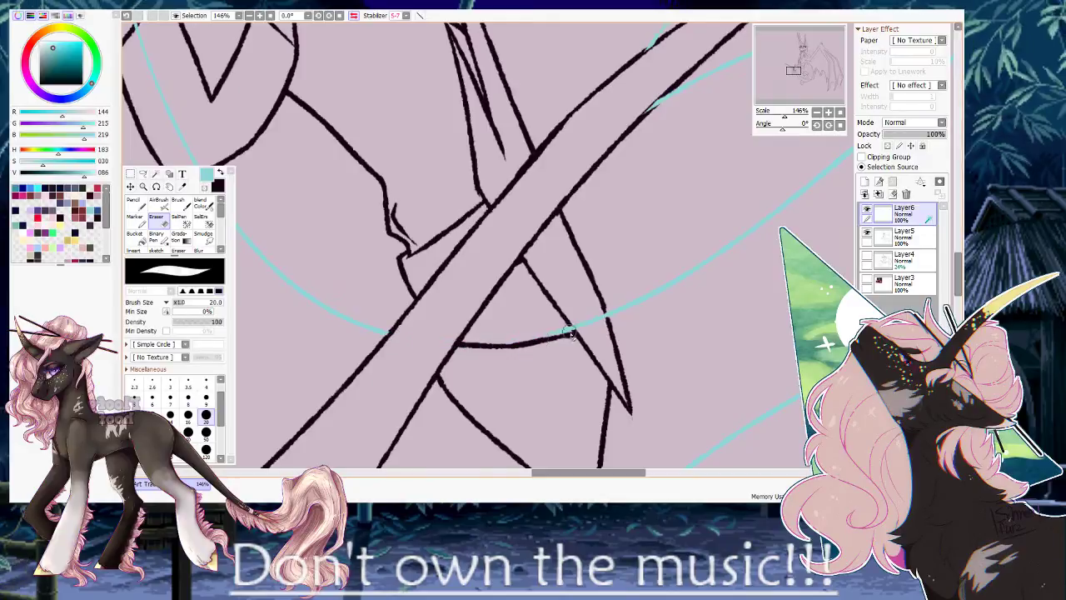
# Erase the teal line running over the pointed chest fur lock and the rounded shape around its tip.
pyautogui.moveTo(234, 153); pyautogui.dragTo(504, 389)
pyautogui.moveTo(374, 28); pyautogui.dragTo(388, 161)
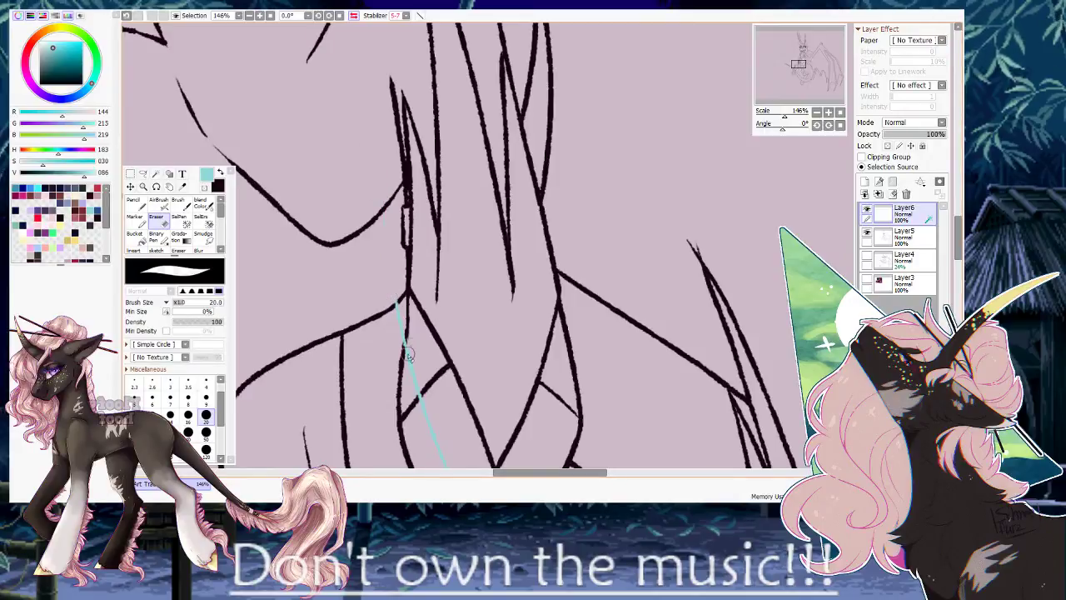
pyautogui.moveTo(410, 370); pyautogui.dragTo(389, 252)
pyautogui.moveTo(435, 379); pyautogui.dragTo(452, 408)
pyautogui.moveTo(456, 372); pyautogui.dragTo(458, 377)
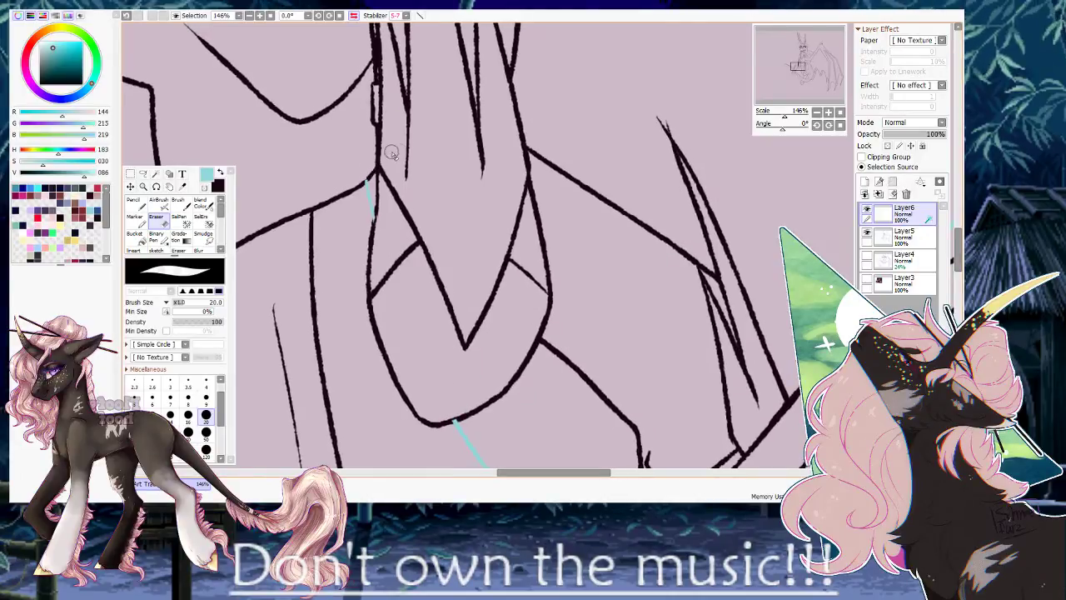
pyautogui.moveTo(784, 116); pyautogui.dragTo(794, 115)
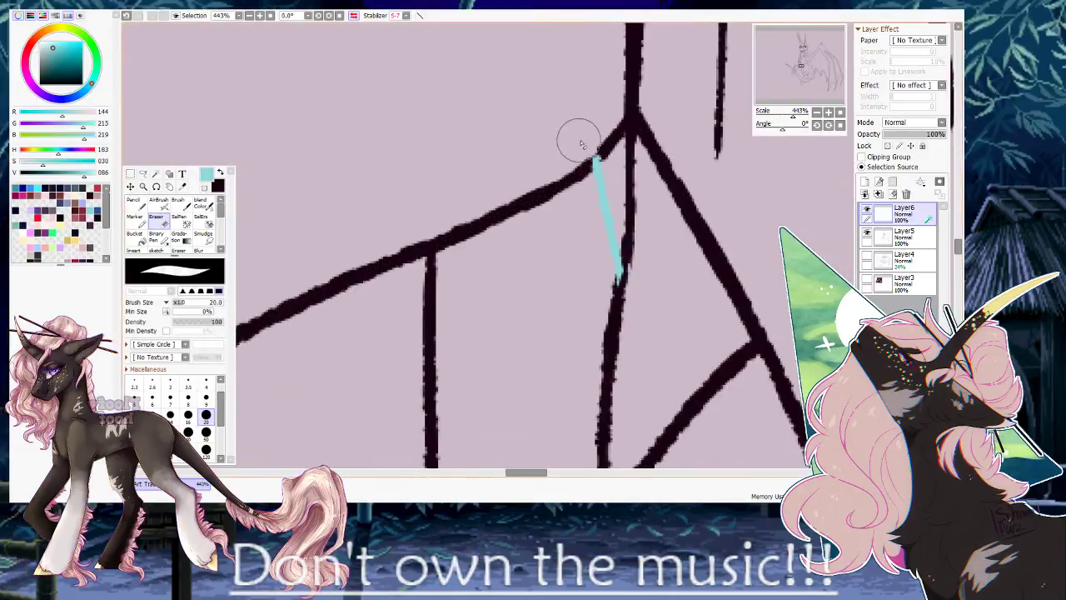
pyautogui.moveTo(794, 117); pyautogui.dragTo(776, 117)
# On Layer5, erase the ends of the black lines between the teal strand and the neck with the transparent Pencil.
pyautogui.moveTo(673, 202); pyautogui.dragTo(517, 64)
pyautogui.moveTo(585, 115)
pyautogui.mouseDown()
pyautogui.moveTo(512, 258)
pyautogui.moveTo(528, 312)
pyautogui.mouseUp()
pyautogui.moveTo(503, 152)
pyautogui.mouseDown()
pyautogui.moveTo(640, 183)
pyautogui.moveTo(728, 184)
pyautogui.moveTo(751, 160)
pyautogui.mouseUp()
pyautogui.moveTo(776, 116); pyautogui.dragTo(783, 116)
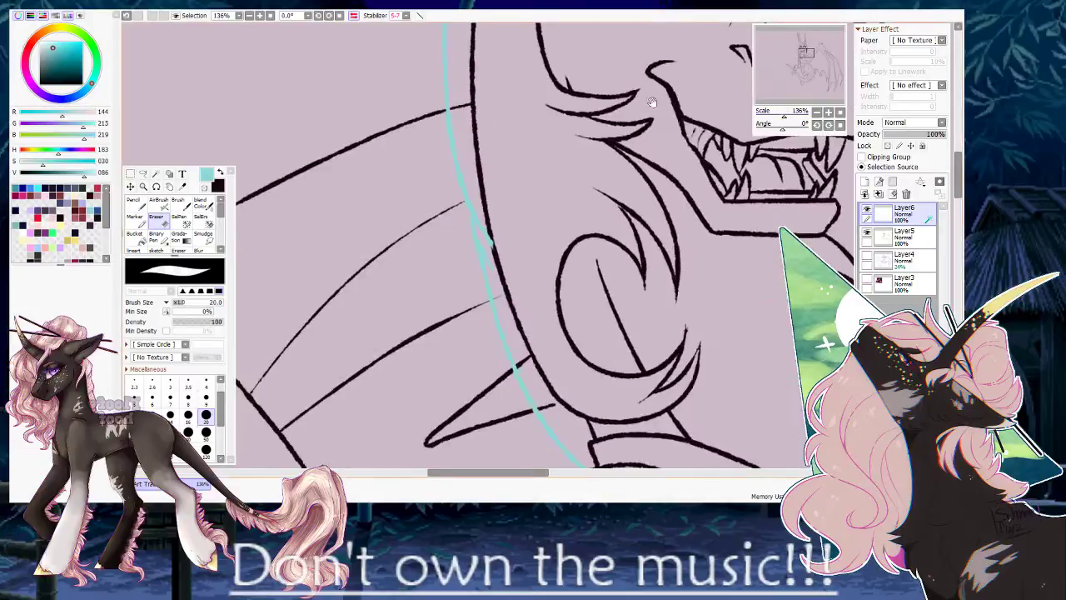
pyautogui.moveTo(713, 97); pyautogui.dragTo(810, 231)
pyautogui.click(891, 238)
pyautogui.moveTo(784, 116); pyautogui.dragTo(794, 116)
pyautogui.click(137, 205)
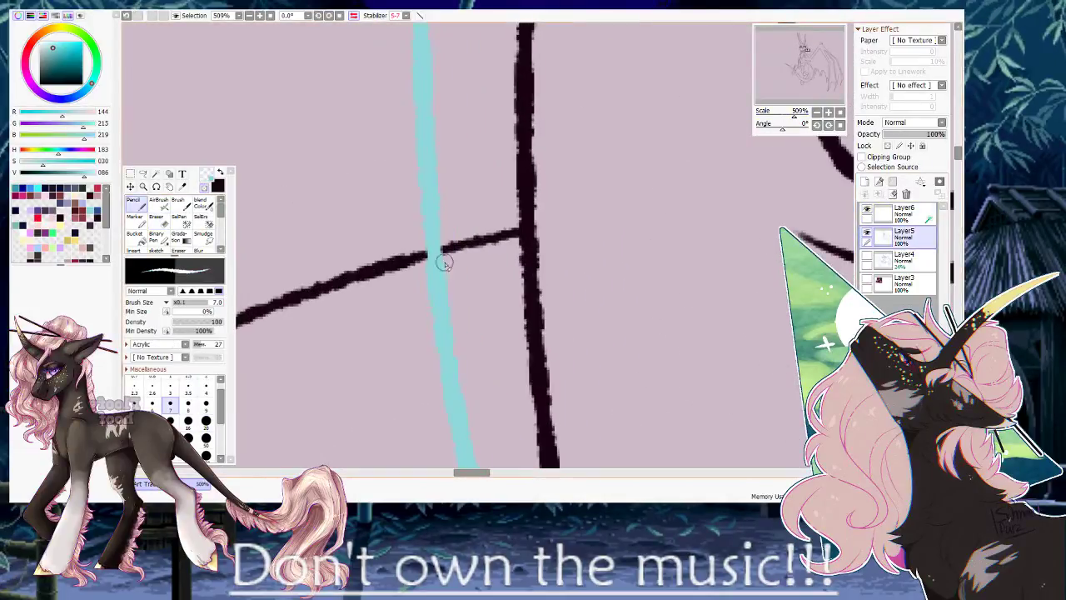
pyautogui.moveTo(500, 207)
pyautogui.mouseDown()
pyautogui.moveTo(507, 250)
pyautogui.moveTo(450, 255)
pyautogui.mouseUp()
pyautogui.moveTo(484, 219)
pyautogui.mouseDown()
pyautogui.moveTo(424, 209)
pyautogui.moveTo(436, 302)
pyautogui.moveTo(415, 128)
pyautogui.mouseUp()
pyautogui.moveTo(444, 304); pyautogui.dragTo(476, 299)
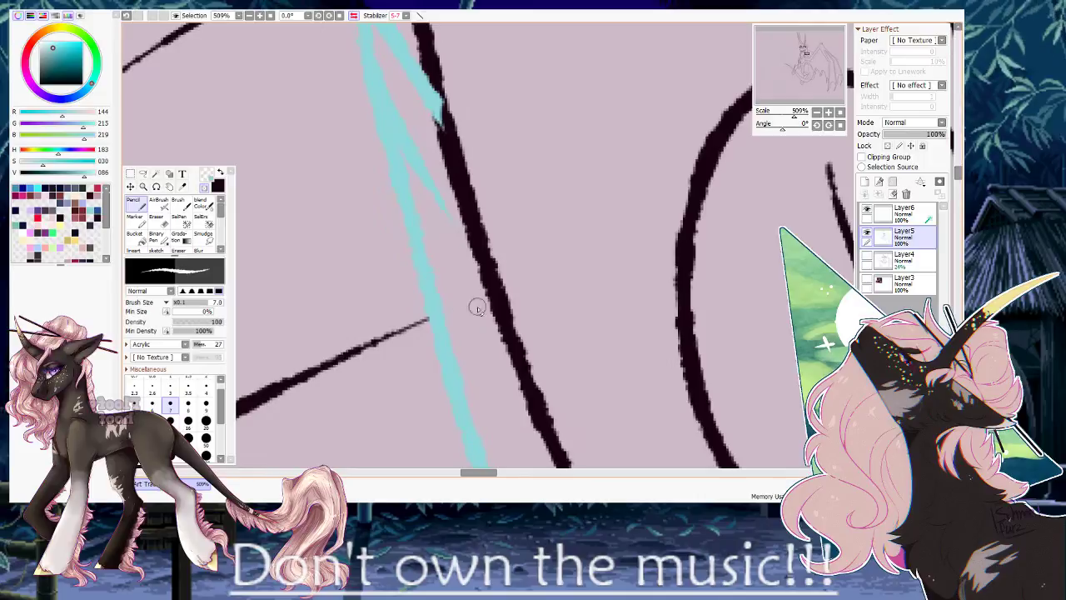
pyautogui.moveTo(497, 390); pyautogui.dragTo(415, 184)
pyautogui.moveTo(484, 297)
pyautogui.mouseDown()
pyautogui.moveTo(497, 333)
pyautogui.moveTo(488, 340)
pyautogui.moveTo(455, 349)
pyautogui.moveTo(438, 321)
pyautogui.mouseUp()
pyautogui.moveTo(487, 397); pyautogui.dragTo(443, 185)
pyautogui.moveTo(478, 279)
pyautogui.mouseDown()
pyautogui.moveTo(533, 285)
pyautogui.moveTo(492, 280)
pyautogui.mouseUp()
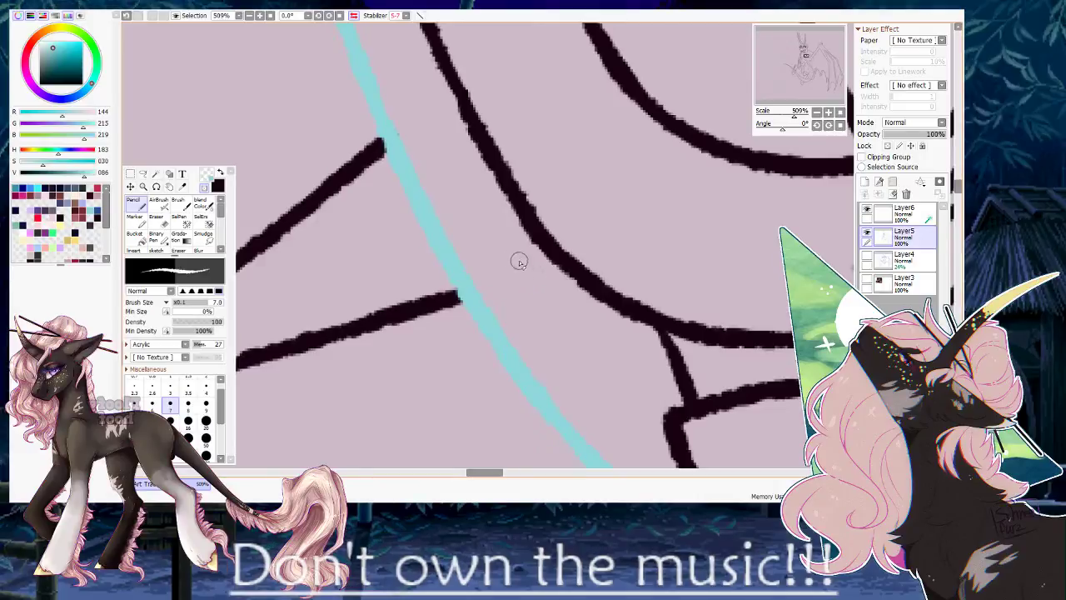
# Recolour the teal linework by filling a new clipped layer above Layer6 with dark plum (RGB 25, 2, 17) and merging it down.
pyautogui.moveTo(794, 116); pyautogui.dragTo(775, 120)
pyautogui.moveTo(636, 267); pyautogui.dragTo(526, 108)
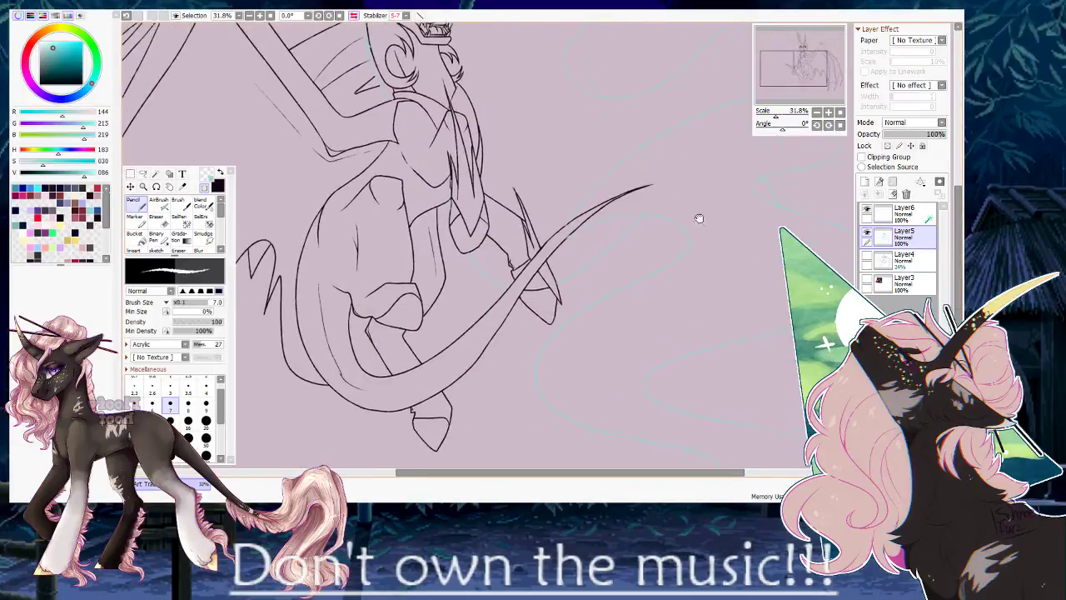
pyautogui.moveTo(711, 217); pyautogui.dragTo(569, 283)
pyautogui.click(875, 210)
pyautogui.click(865, 185)
pyautogui.click(863, 158)
pyautogui.press('x')
pyautogui.press('g')
pyautogui.click(609, 183)
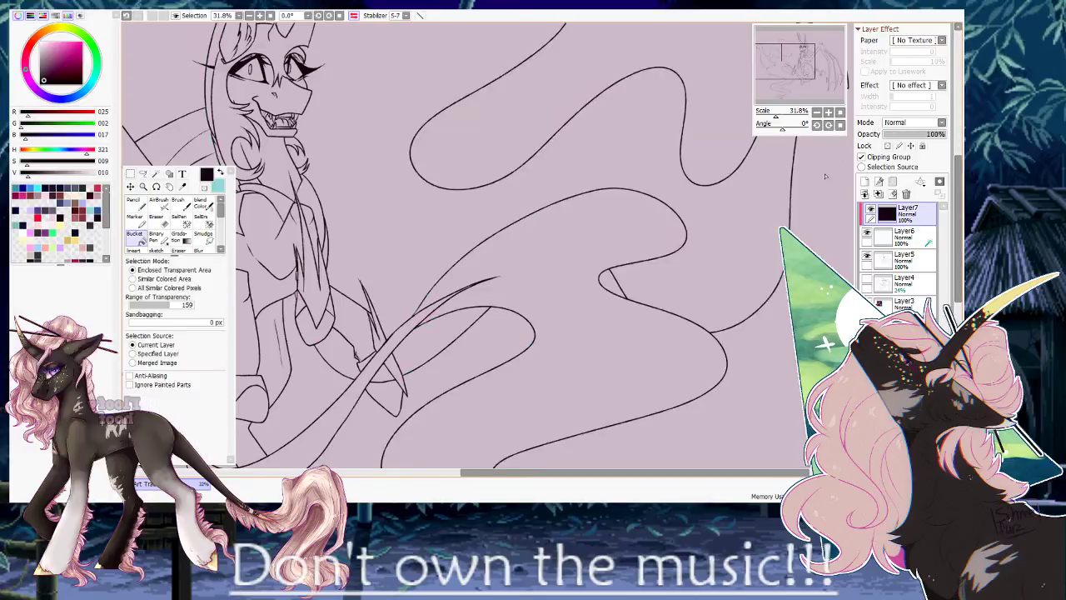
pyautogui.click(878, 195)
# Check the recoloured strands across the whole drawing and merge Layer6 down into the Layer5 lineart.
pyautogui.moveTo(530, 117); pyautogui.dragTo(565, 245)
pyautogui.moveTo(491, 310)
pyautogui.mouseDown()
pyautogui.moveTo(586, 212)
pyautogui.moveTo(607, 150)
pyautogui.mouseUp()
pyautogui.moveTo(590, 252); pyautogui.dragTo(549, 90)
pyautogui.moveTo(553, 265)
pyautogui.mouseDown()
pyautogui.moveTo(536, 120)
pyautogui.moveTo(565, 335)
pyautogui.mouseUp()
pyautogui.moveTo(547, 150); pyautogui.dragTo(543, 265)
pyautogui.scroll(2, 695, 171)
pyautogui.scroll(-4, 694, 171)
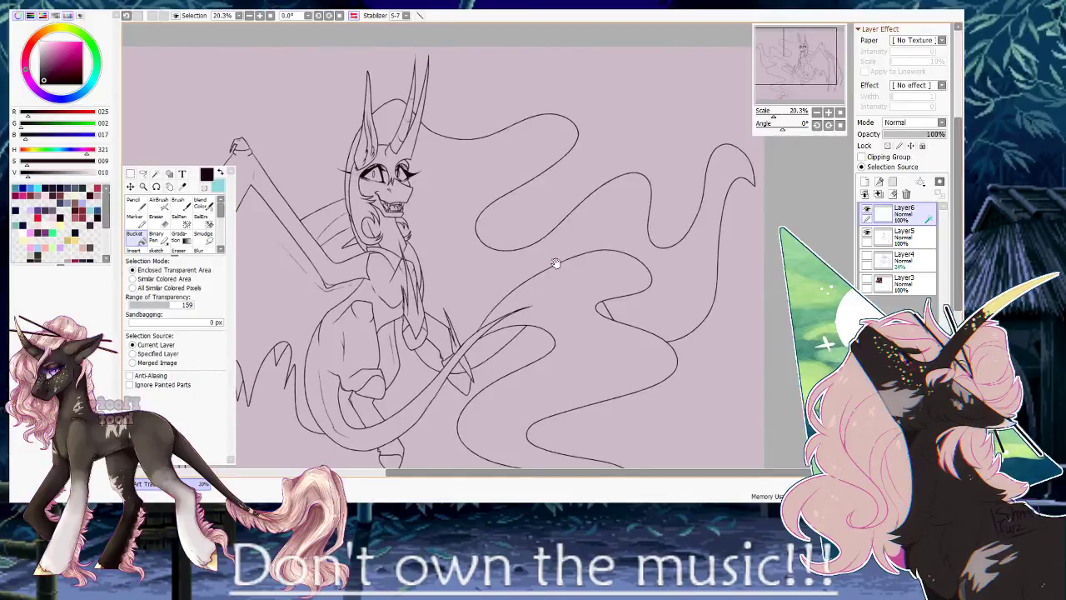
pyautogui.click(881, 195)
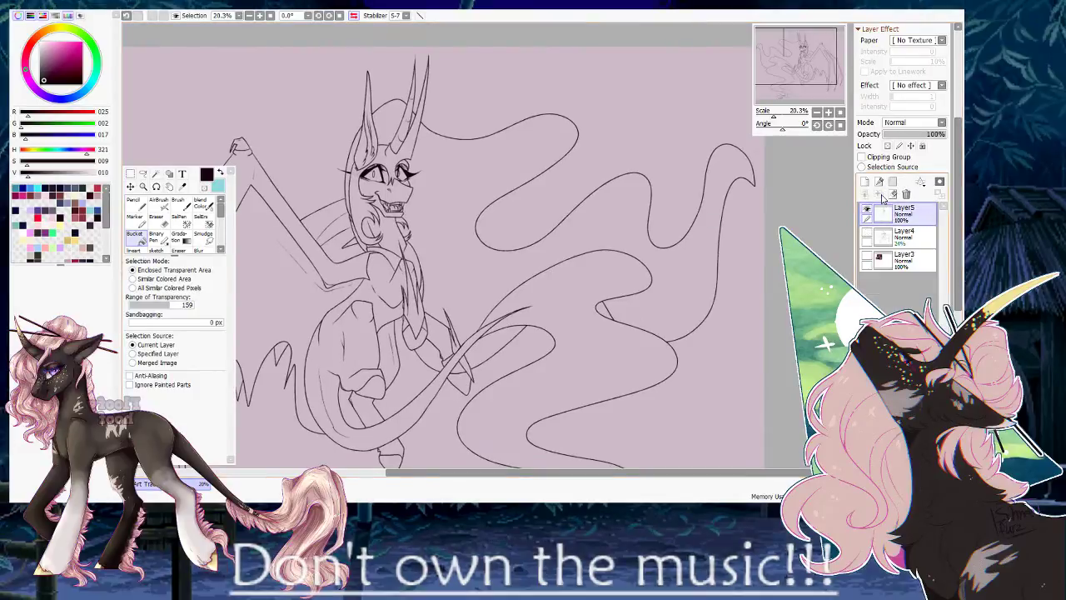
pyautogui.click(865, 236)
pyautogui.click(866, 236)
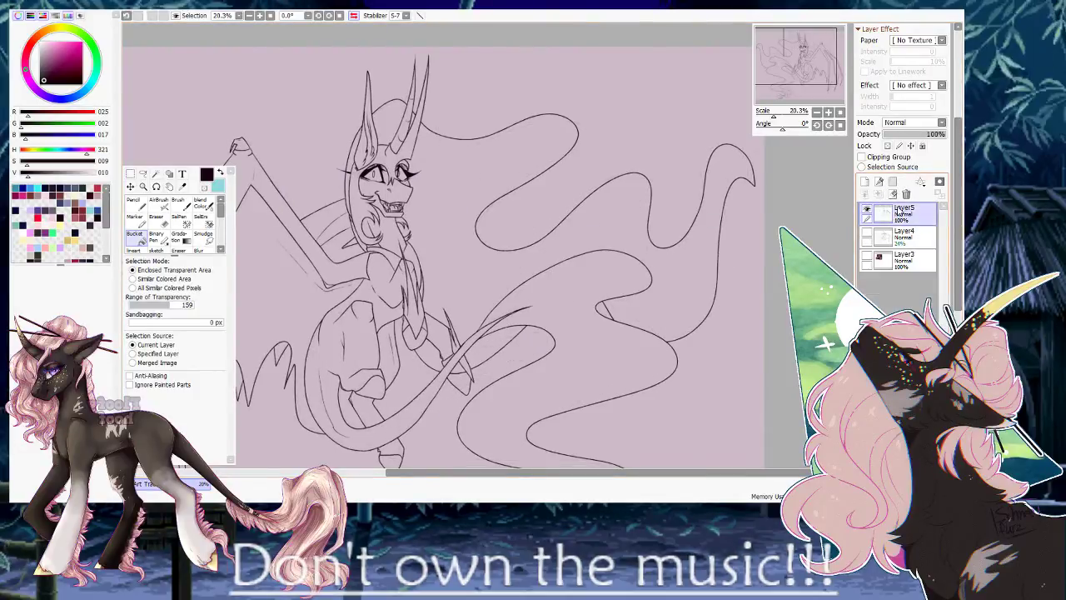
pyautogui.click(904, 235)
pyautogui.click(867, 258)
pyautogui.click(866, 258)
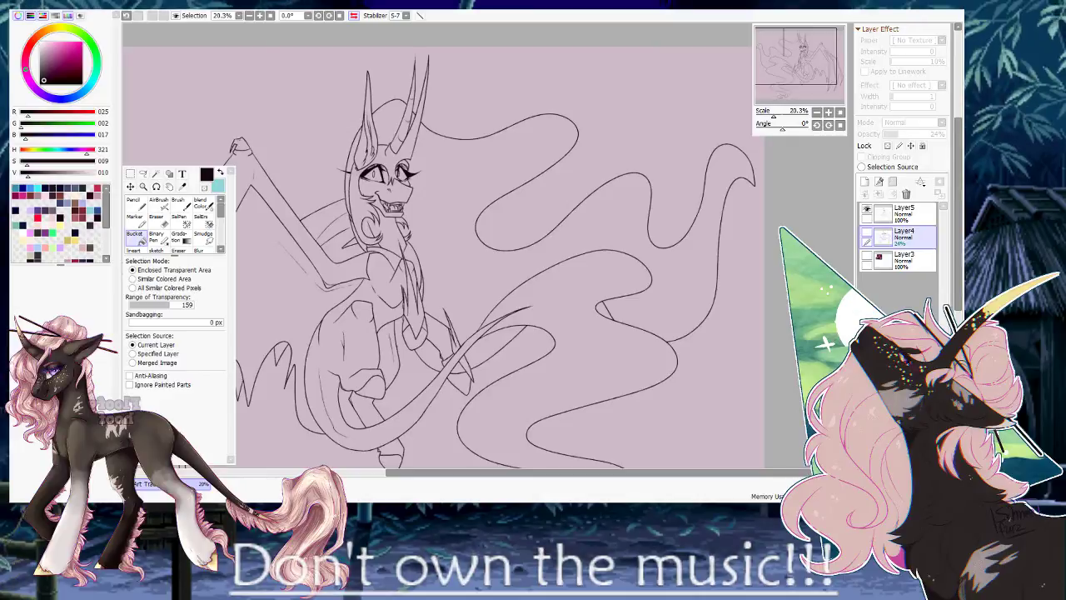
pyautogui.click(903, 213)
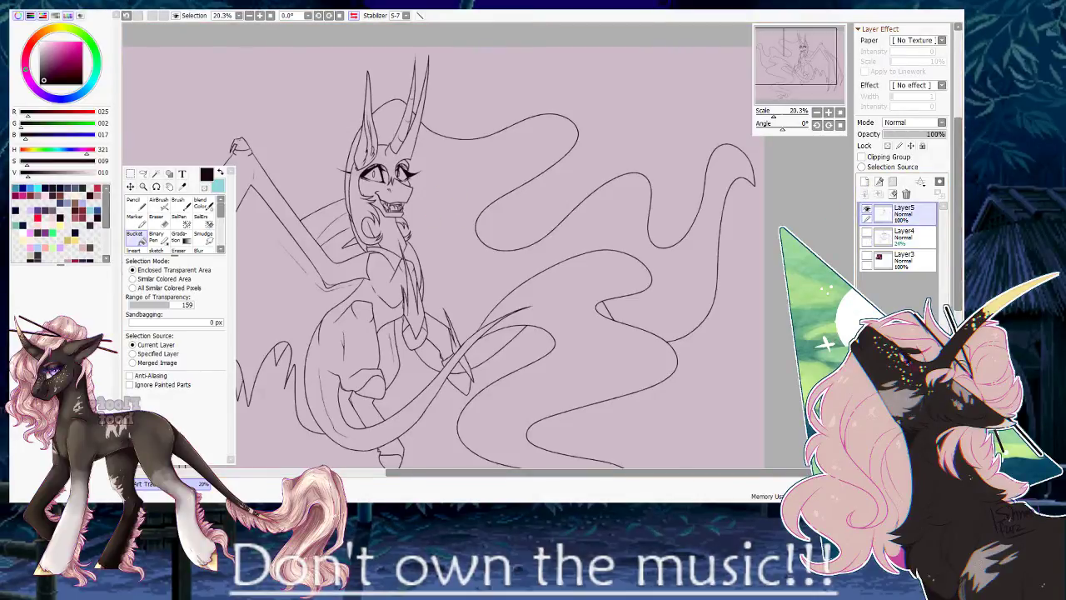
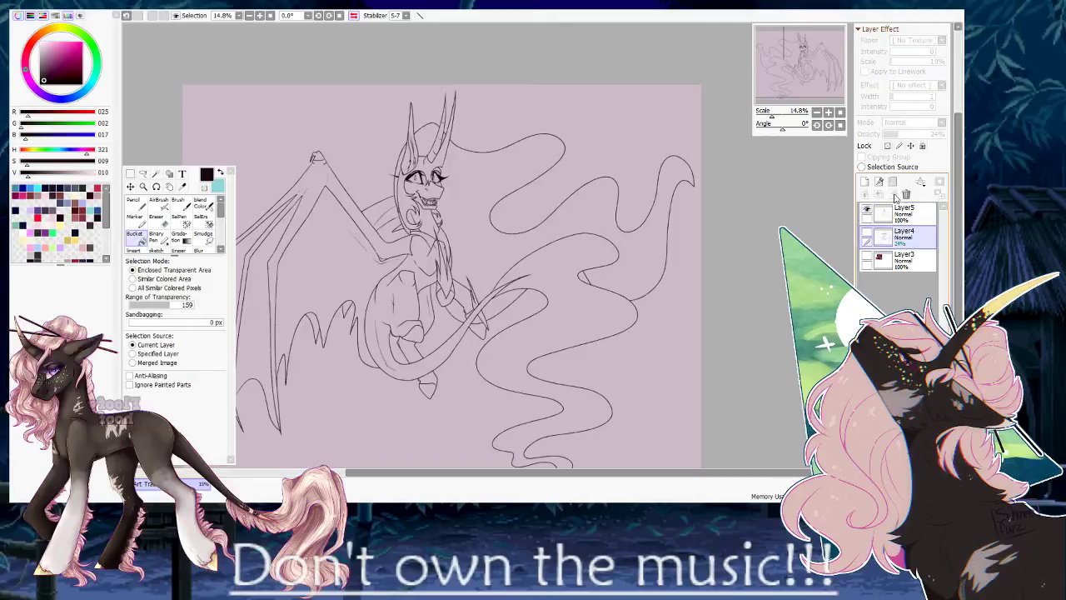
# Create a layer folder named colors between Layer5 and Layer4, and add a new layer inside it.
pyautogui.click(892, 181)
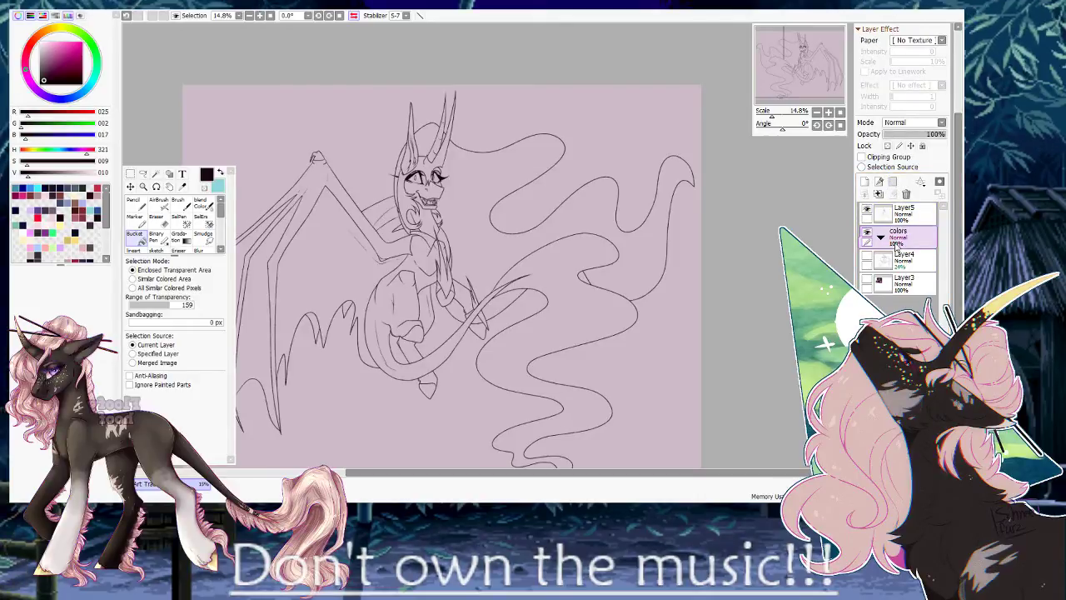
pyautogui.click(865, 180)
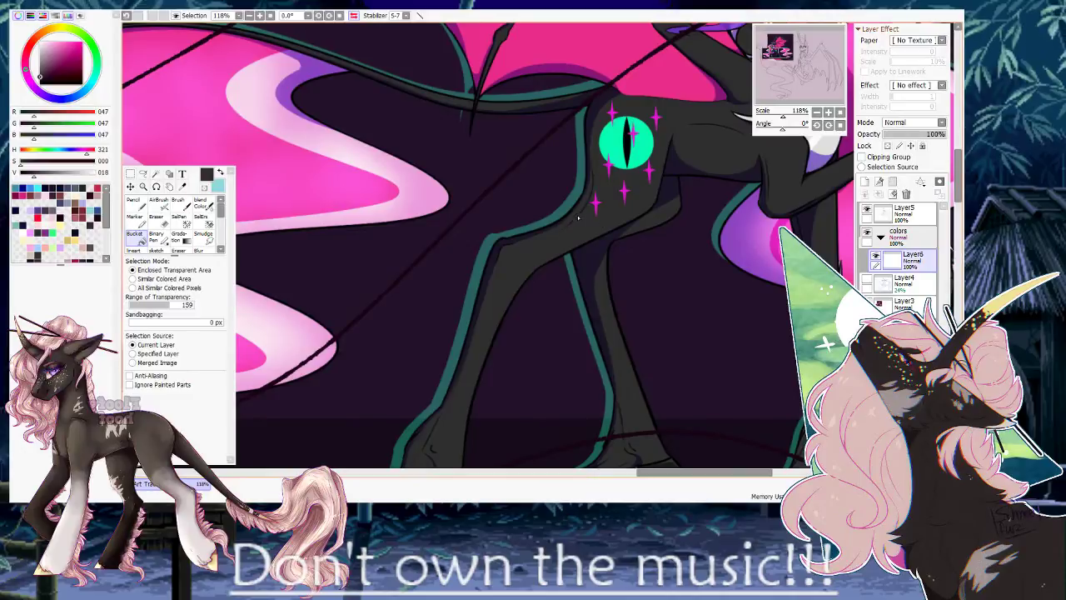
pyautogui.scroll(-4, 577, 218)
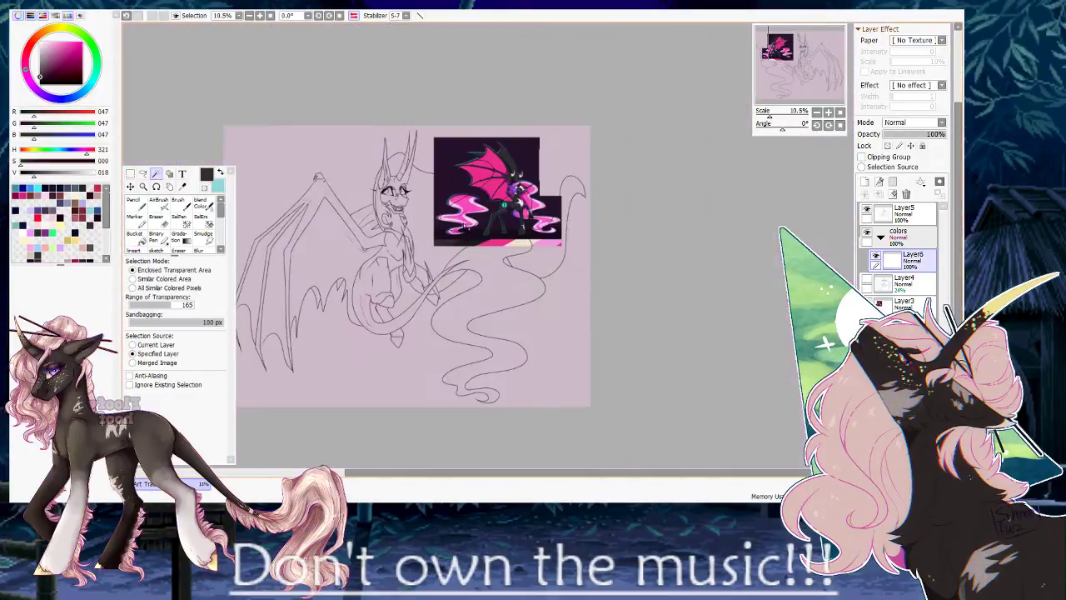
# Make the Layer5 lineart the selection source and return to Layer6 in the colors folder.
pyautogui.click(904, 213)
pyautogui.click(862, 166)
pyautogui.click(912, 259)
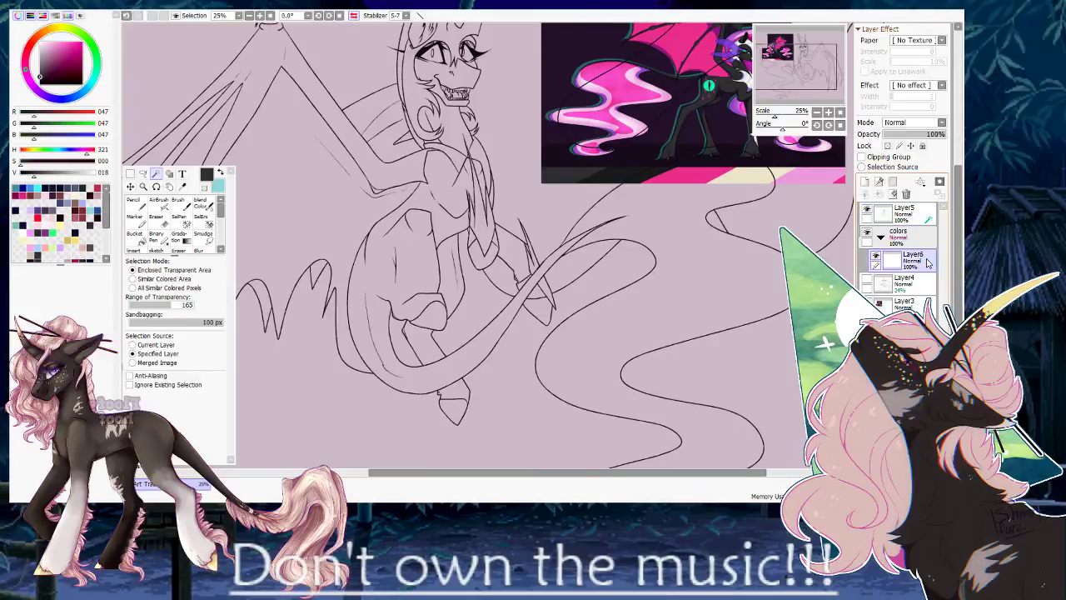
# Try to select the creature's body with the Magic Wand at a transparency range of 165.
pyautogui.click(413, 258)
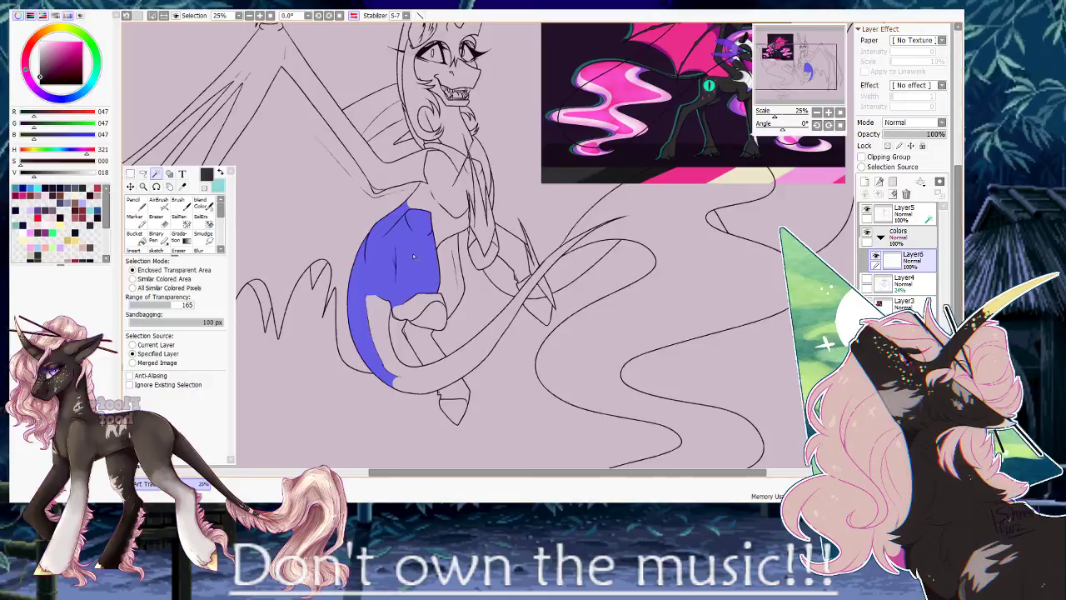
pyautogui.click(448, 223)
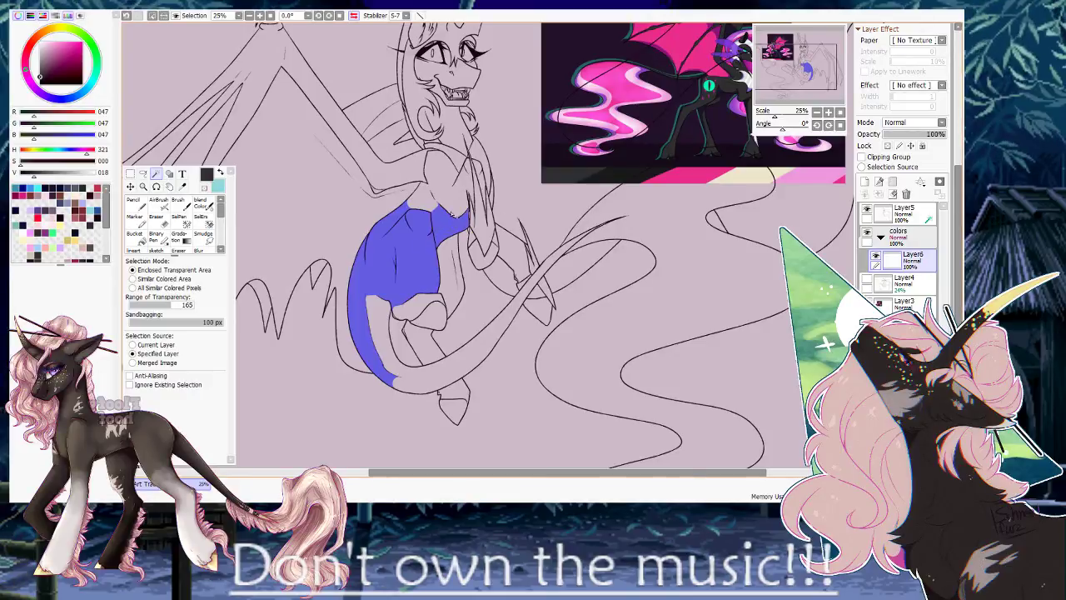
pyautogui.scroll(5, 454, 210)
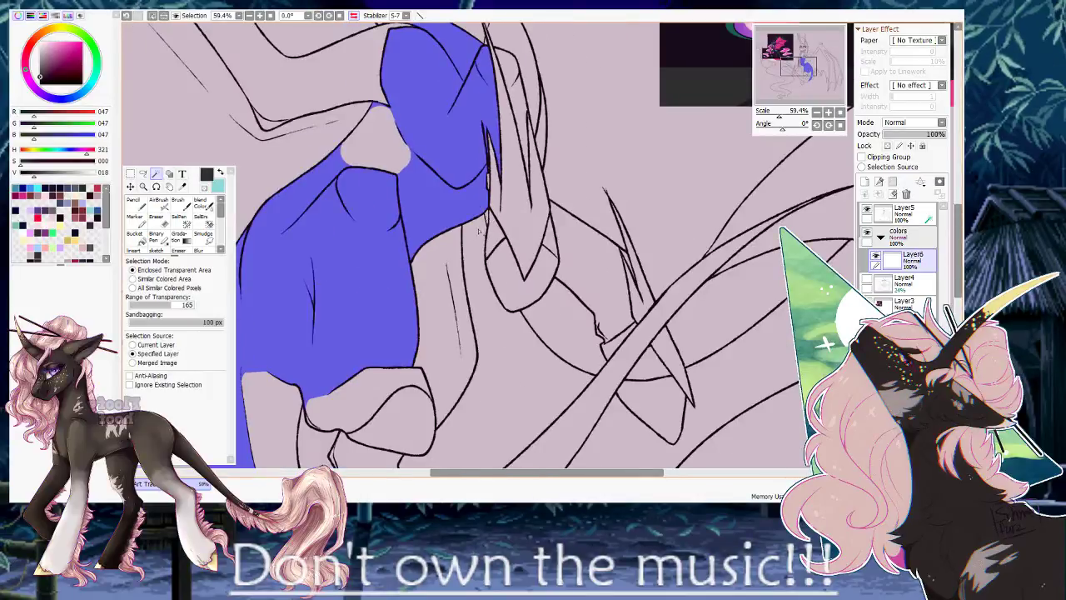
pyautogui.click(562, 249)
pyautogui.scroll(8, 490, 177)
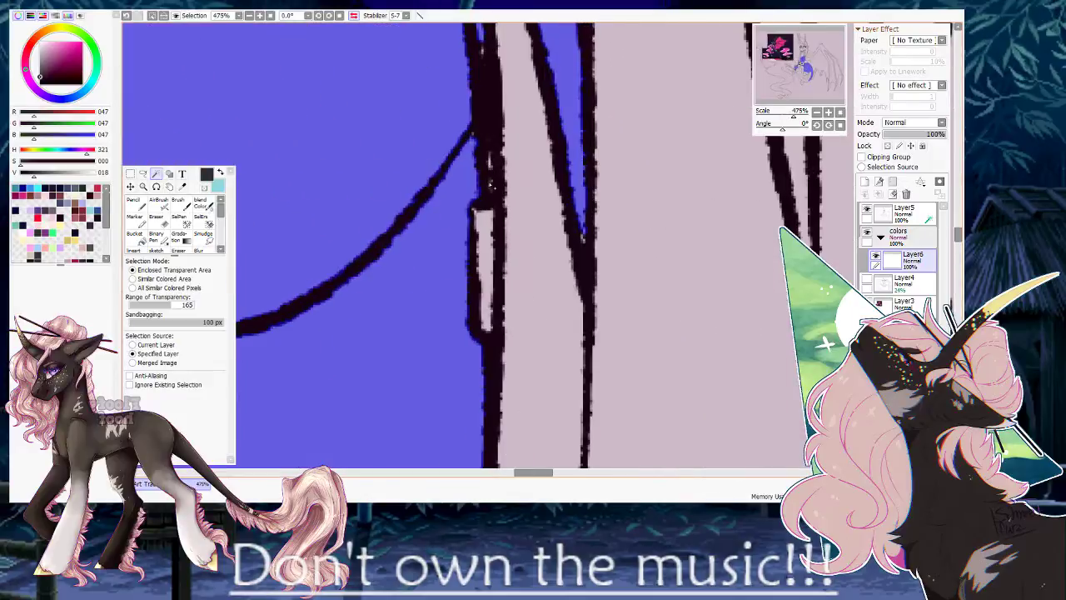
pyautogui.hotkey('ctrl', 'd')
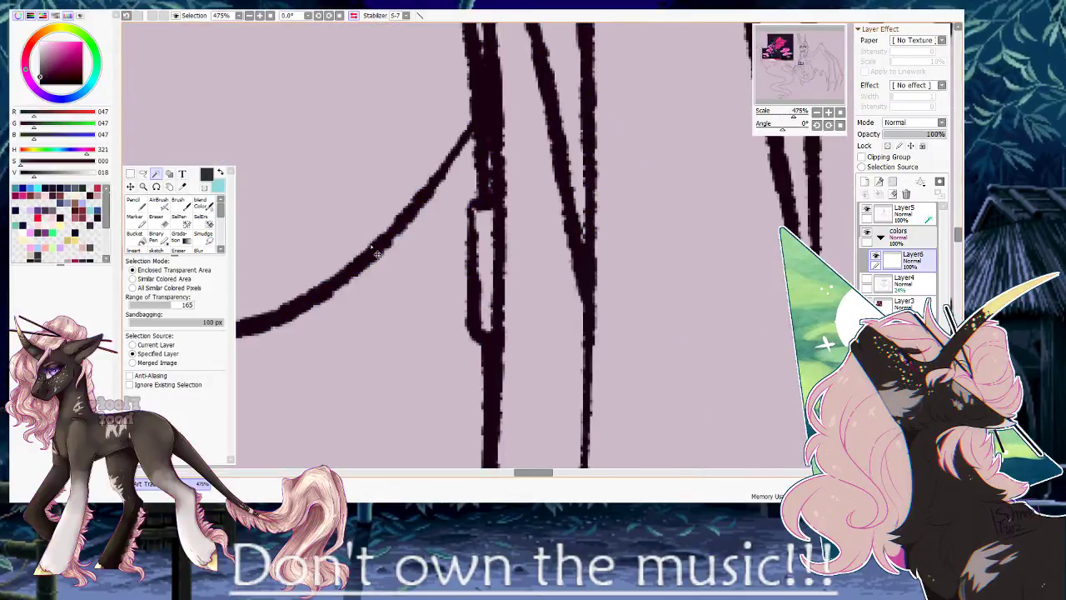
# Set the Magic Wand's range of transparency to 237 and select the creature's chest and the small gap beside it.
pyautogui.click(189, 305)
pyautogui.click(310, 281)
pyautogui.scroll(-6, 381, 282)
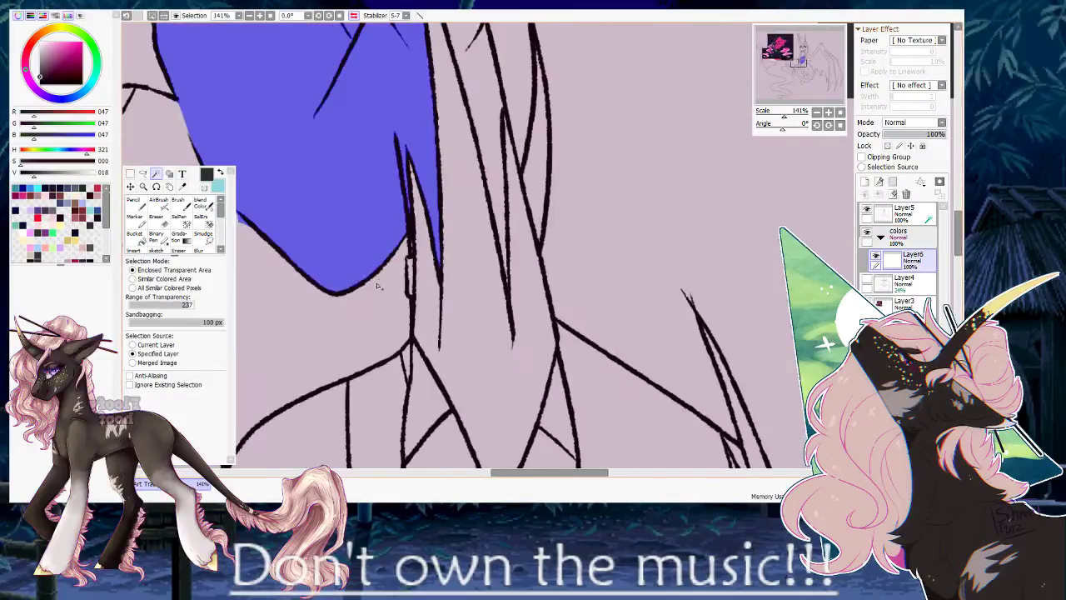
pyautogui.click(381, 285)
pyautogui.scroll(6, 408, 249)
pyautogui.click(415, 261)
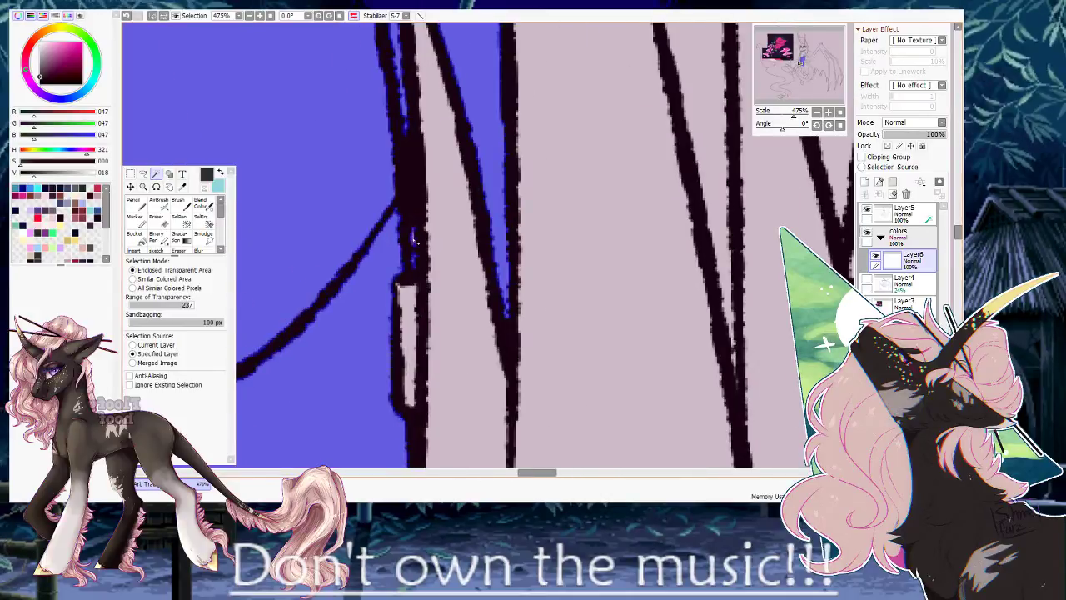
# Add the rest of the torso, the hind legs with their hooves, and the tail to the Magic Wand selection.
pyautogui.scroll(-12, 428, 277)
pyautogui.click(352, 249)
pyautogui.click(353, 291)
pyautogui.scroll(-4, 354, 291)
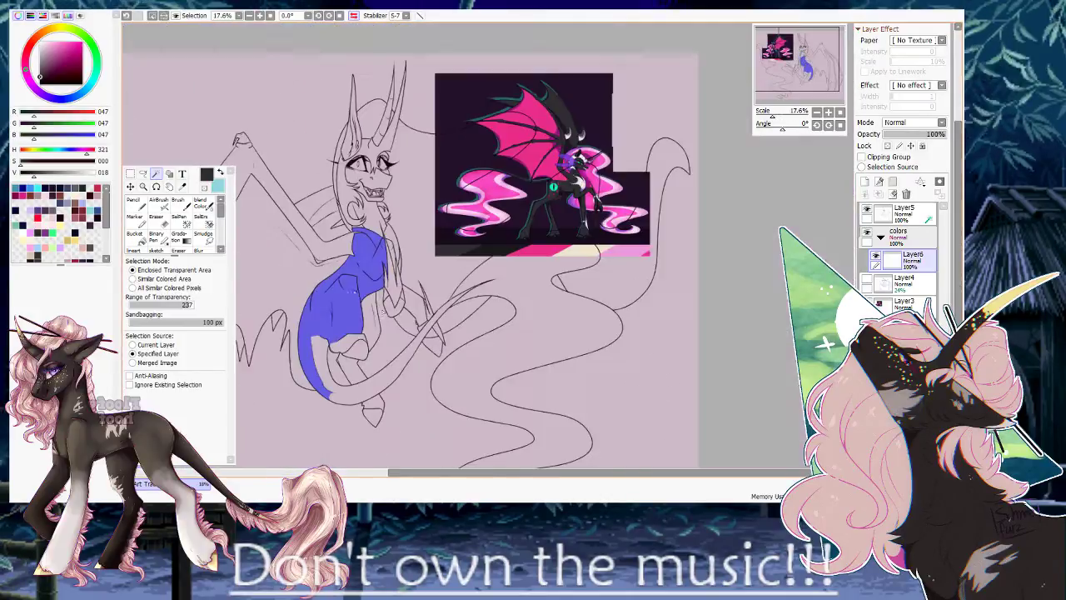
pyautogui.click(374, 319)
pyautogui.click(356, 380)
pyautogui.click(375, 400)
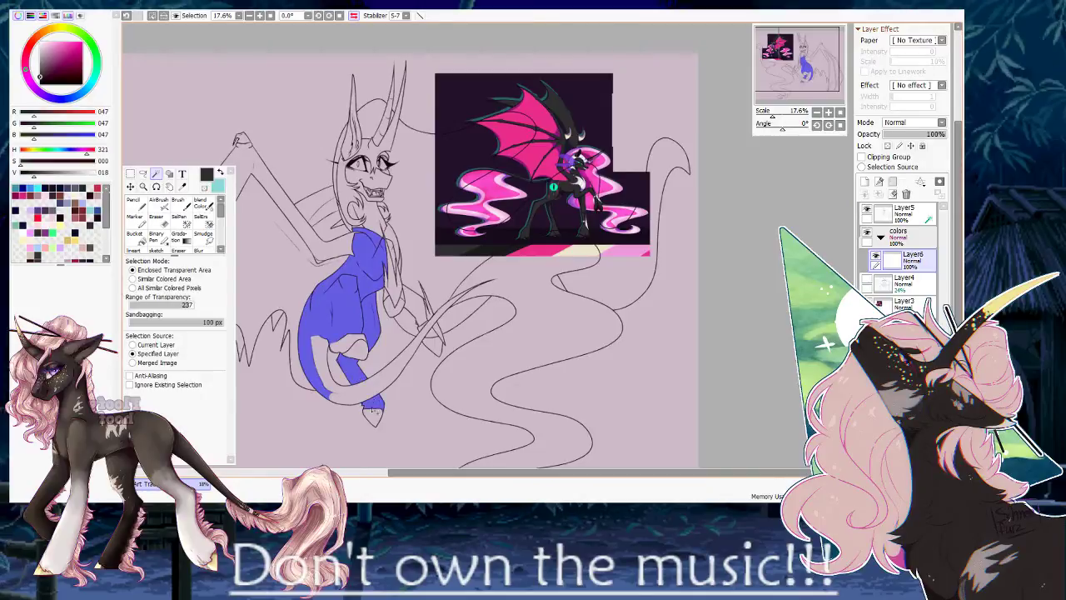
pyautogui.click(374, 411)
pyautogui.click(338, 397)
pyautogui.click(346, 342)
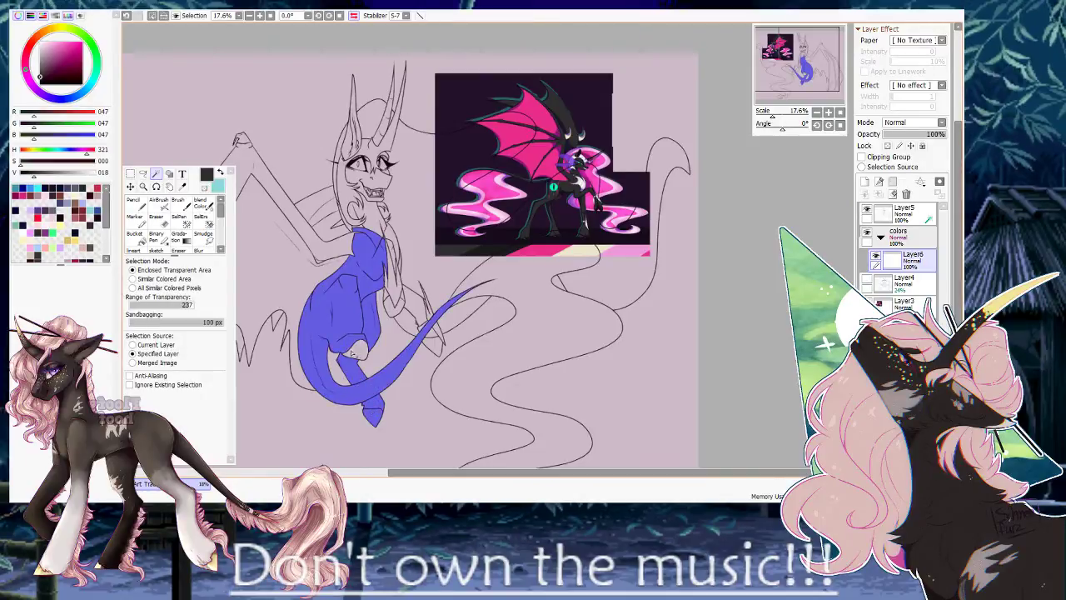
pyautogui.click(357, 348)
# Add the foreleg and its hoof behind the tail to the selection and inspect the linework there and at the tail tip.
pyautogui.scroll(4, 315, 363)
pyautogui.scroll(-2, 370, 329)
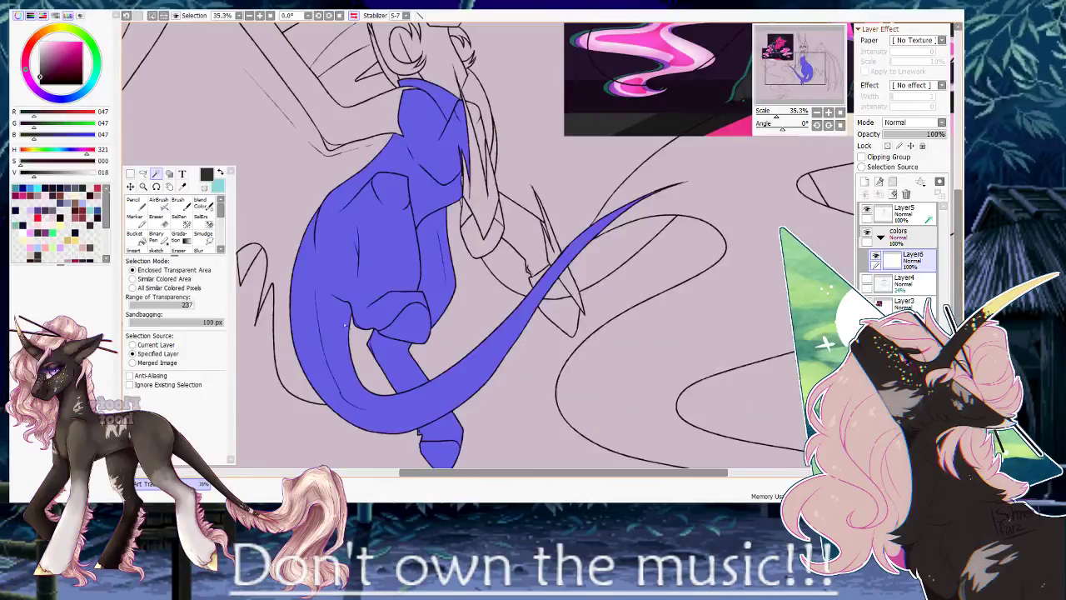
pyautogui.click(556, 318)
pyautogui.click(556, 288)
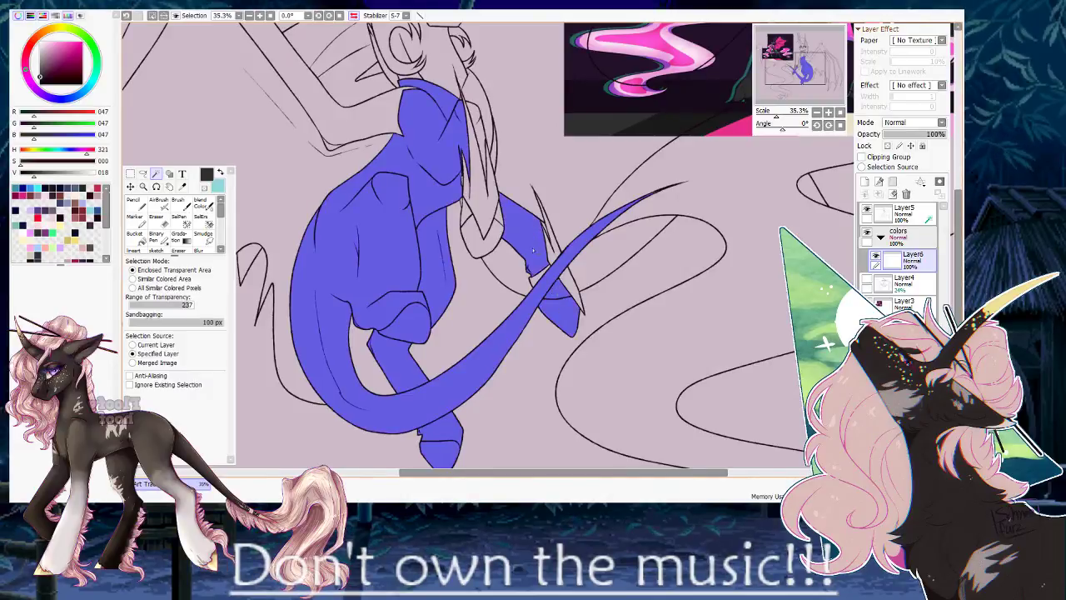
pyautogui.click(531, 247)
pyautogui.scroll(8, 549, 236)
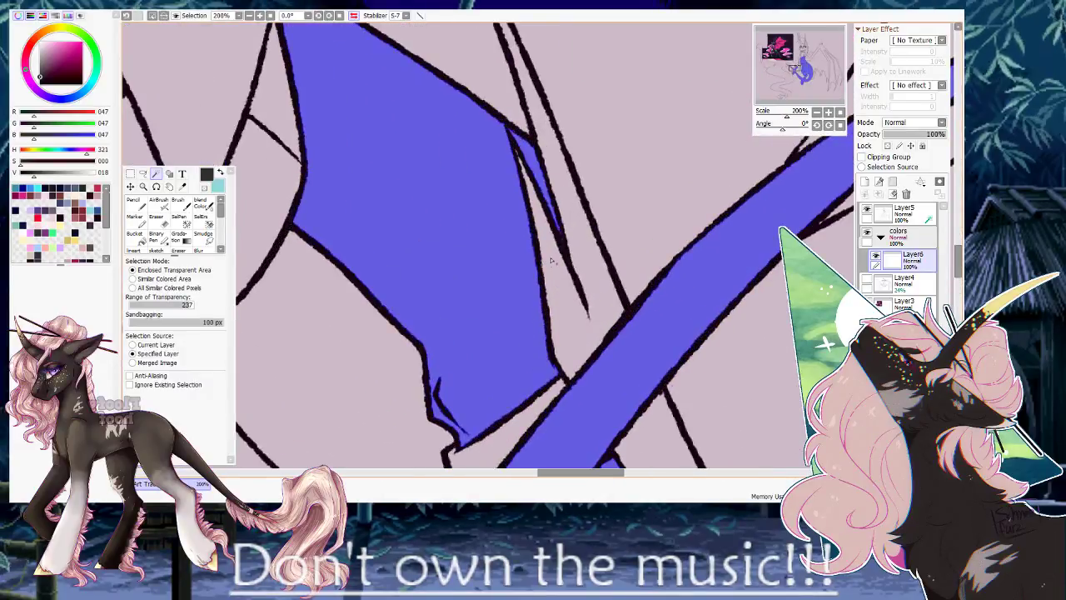
pyautogui.scroll(1, 564, 247)
pyautogui.scroll(-9, 561, 214)
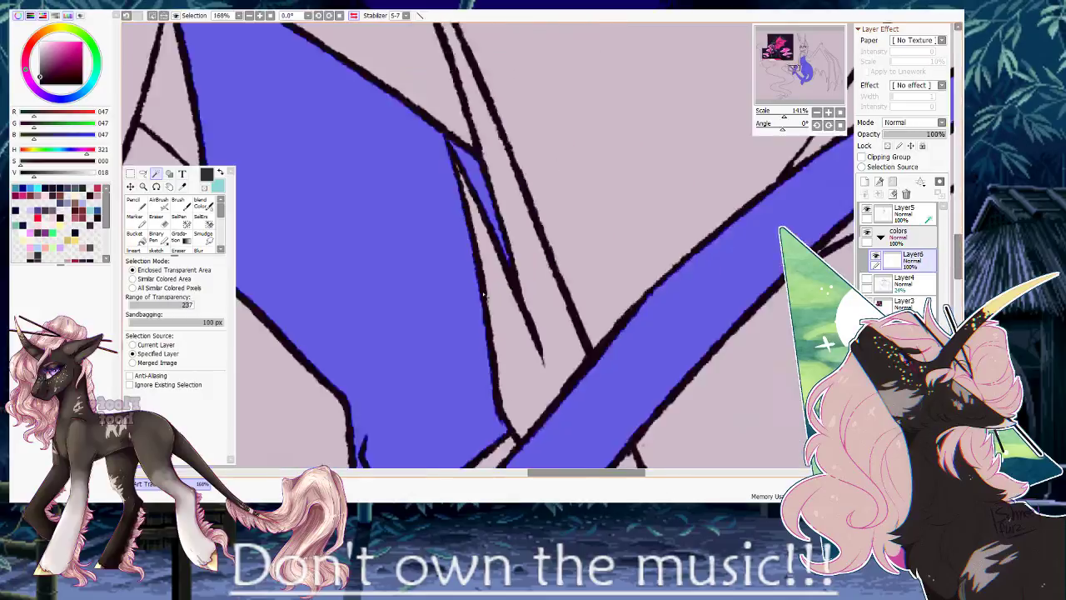
pyautogui.scroll(9, 573, 239)
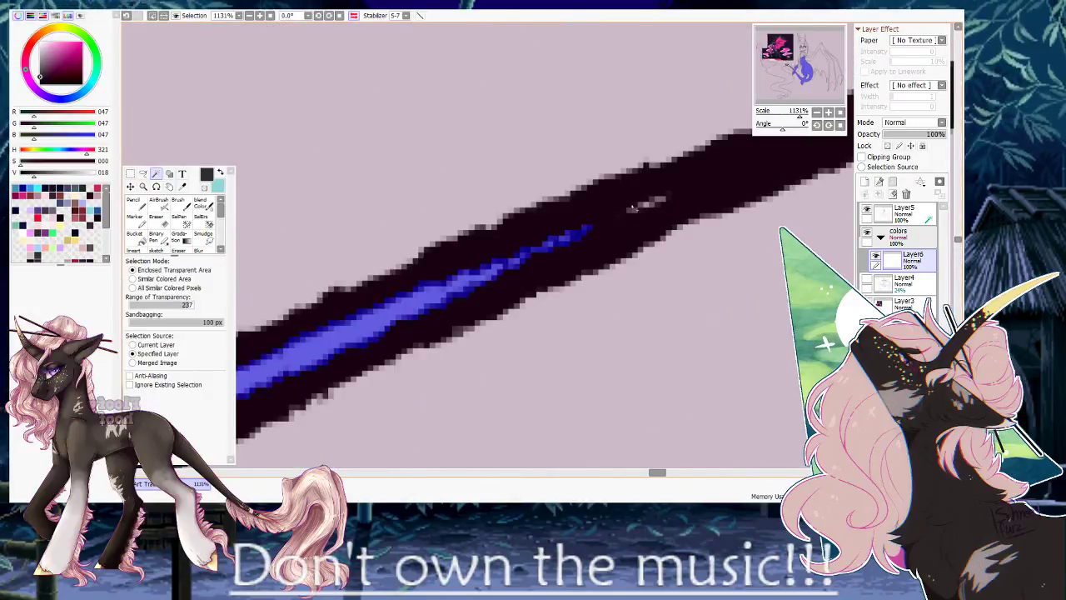
pyautogui.scroll(-10, 633, 209)
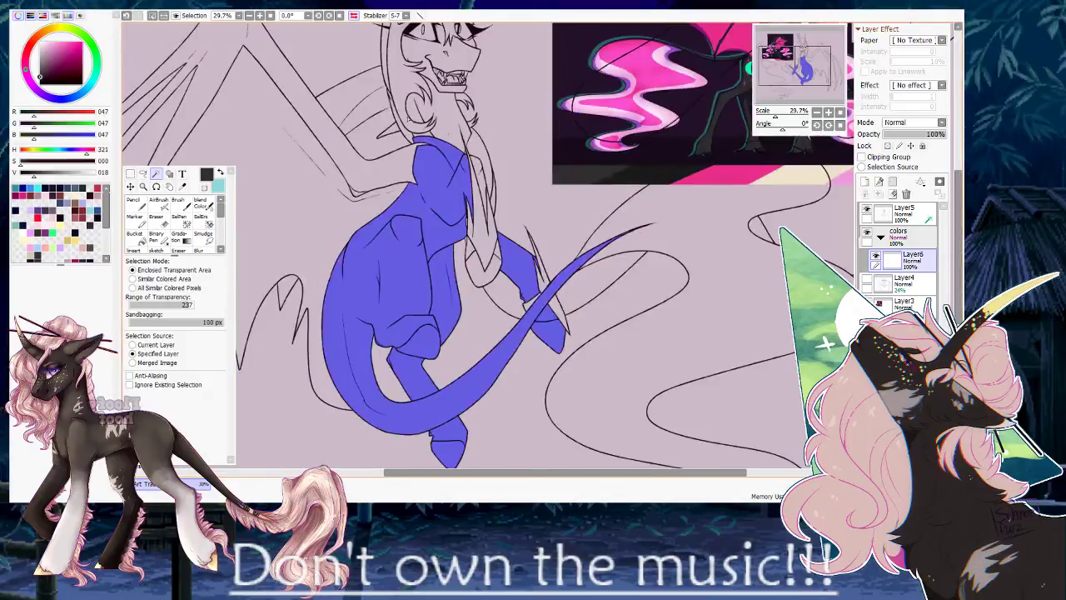
# Try to seal the tip of the cheek curl with a size 4 SelPen stroke and select the neck with the Magic Wand.
pyautogui.click(446, 118)
pyautogui.scroll(6, 435, 139)
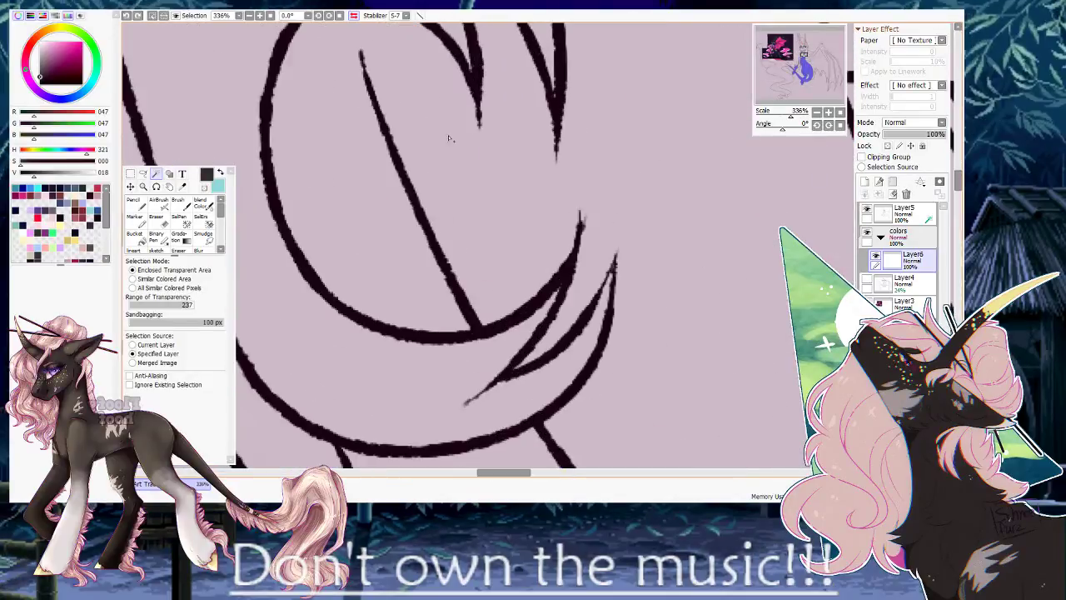
pyautogui.press('s')
pyautogui.click(205, 386)
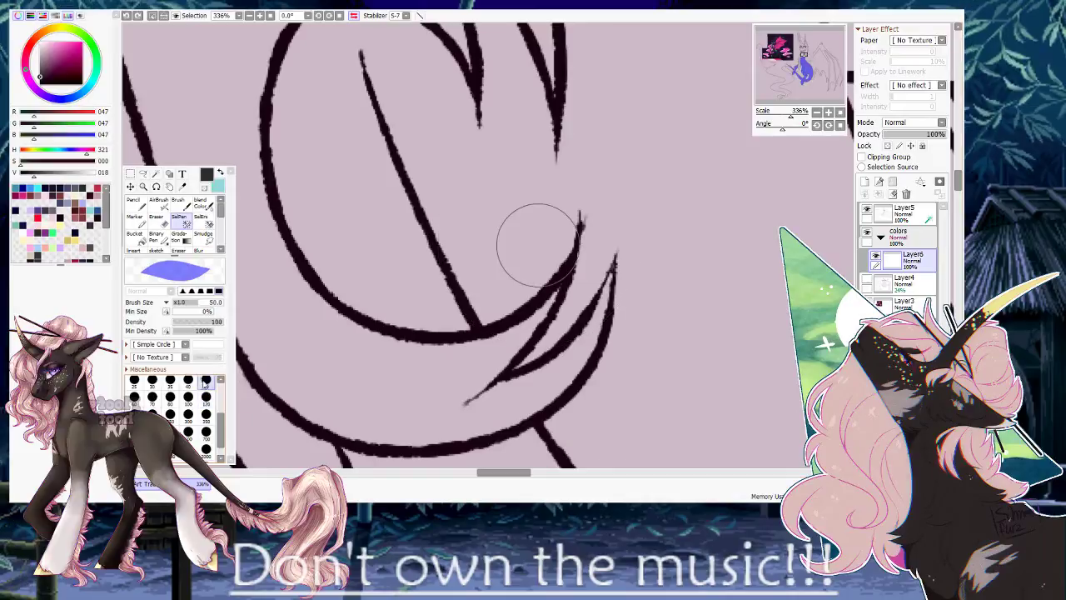
pyautogui.scroll(2, 208, 389)
pyautogui.click(206, 385)
pyautogui.scroll(4, 630, 250)
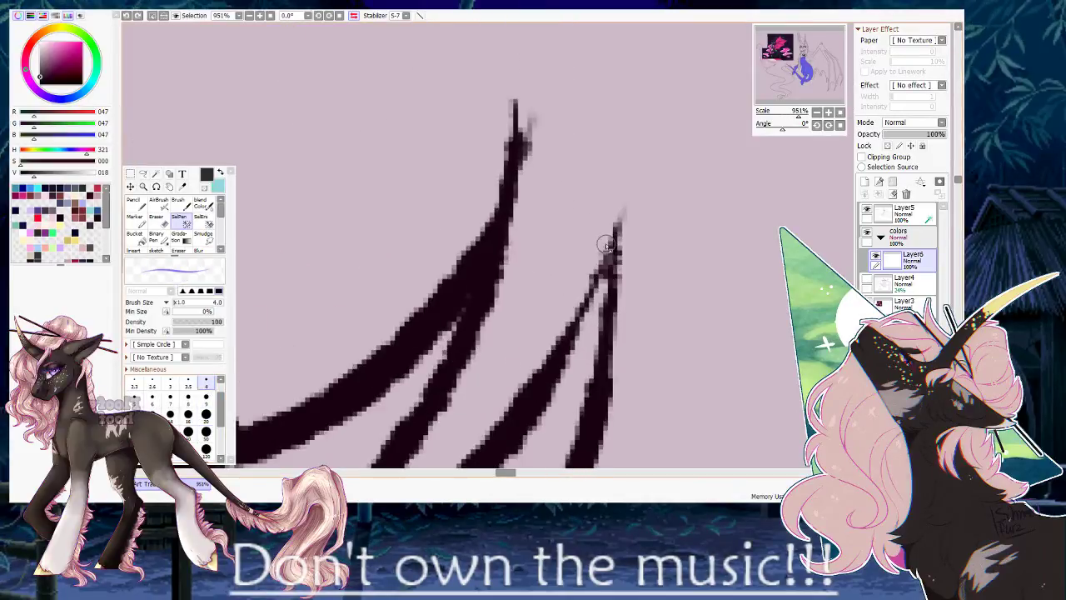
pyautogui.moveTo(612, 228); pyautogui.dragTo(548, 340)
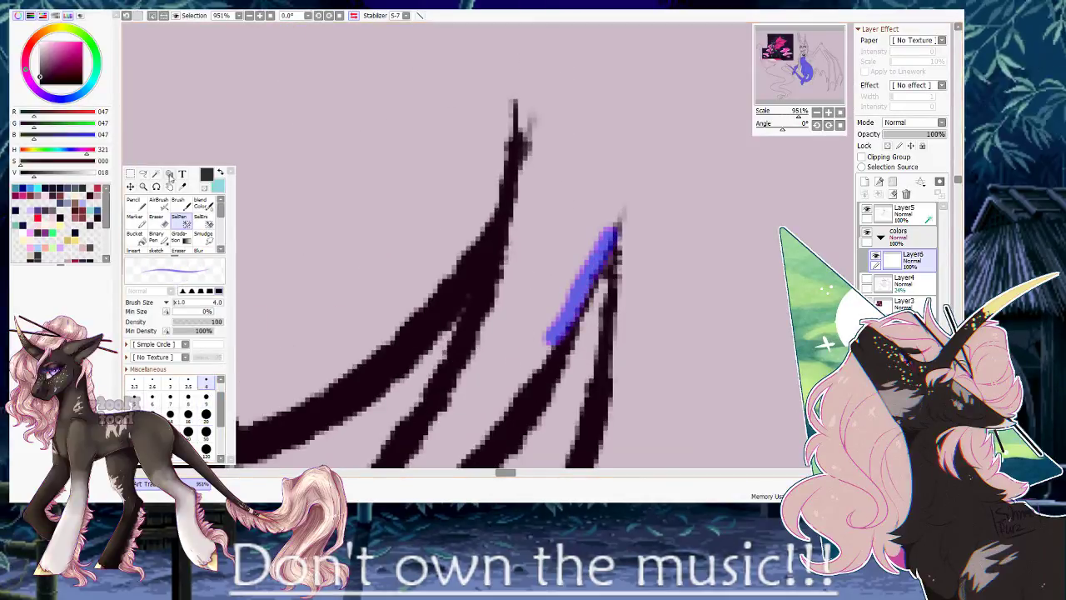
pyautogui.click(156, 175)
pyautogui.click(623, 135)
pyautogui.scroll(-3, 595, 193)
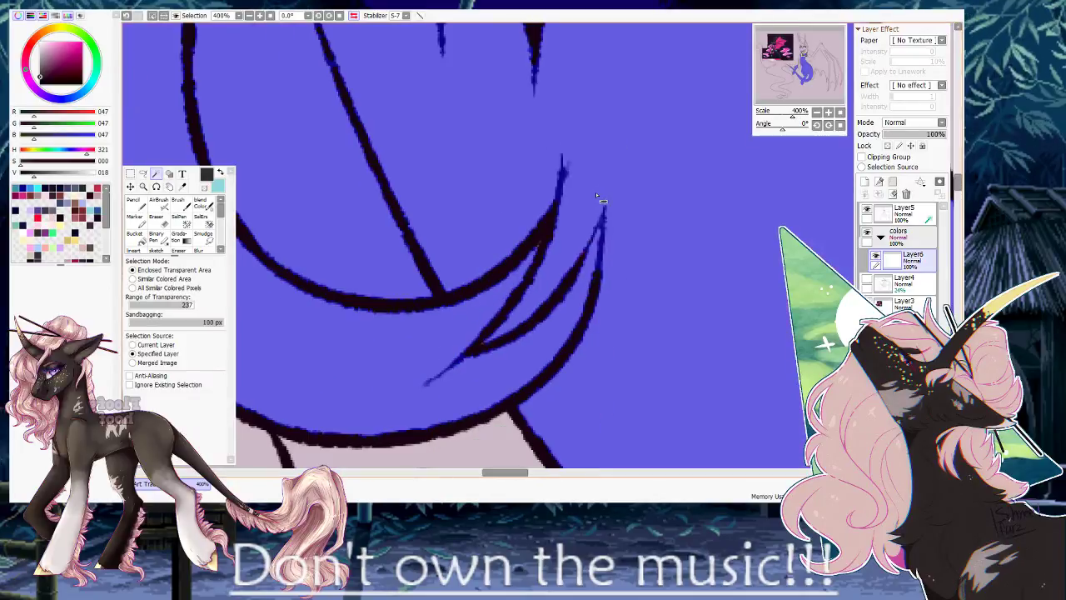
pyautogui.hotkey('ctrl', 'z')
# Seal the cheek curl's tip with more SelPen strokes, then select the head and neck areas with the Magic Wand.
pyautogui.scroll(4, 609, 240)
pyautogui.press('s')
pyautogui.moveTo(592, 132); pyautogui.dragTo(601, 213)
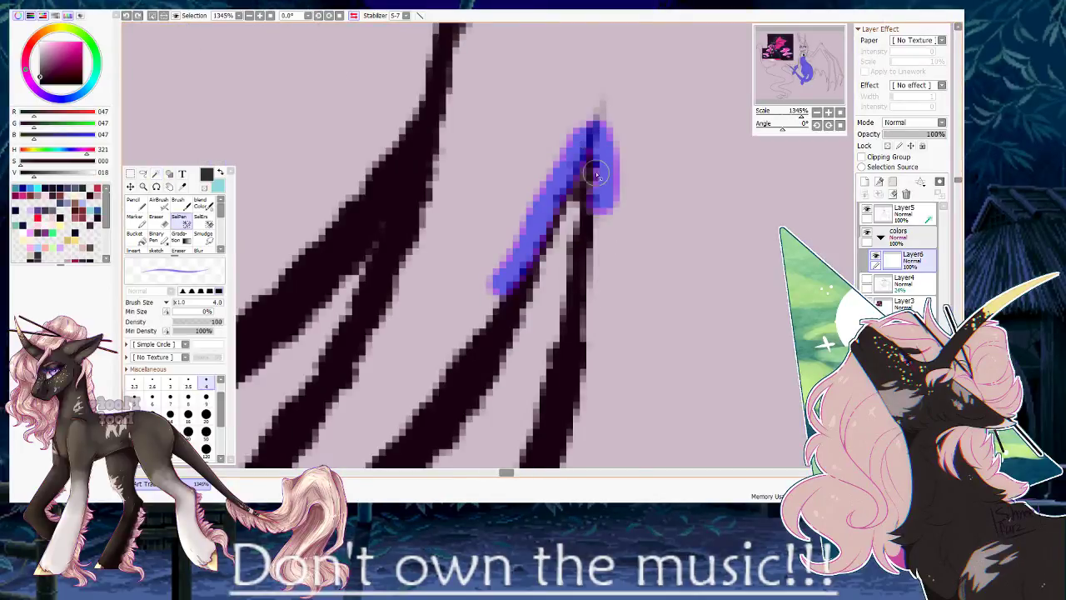
pyautogui.moveTo(601, 257); pyautogui.dragTo(573, 371)
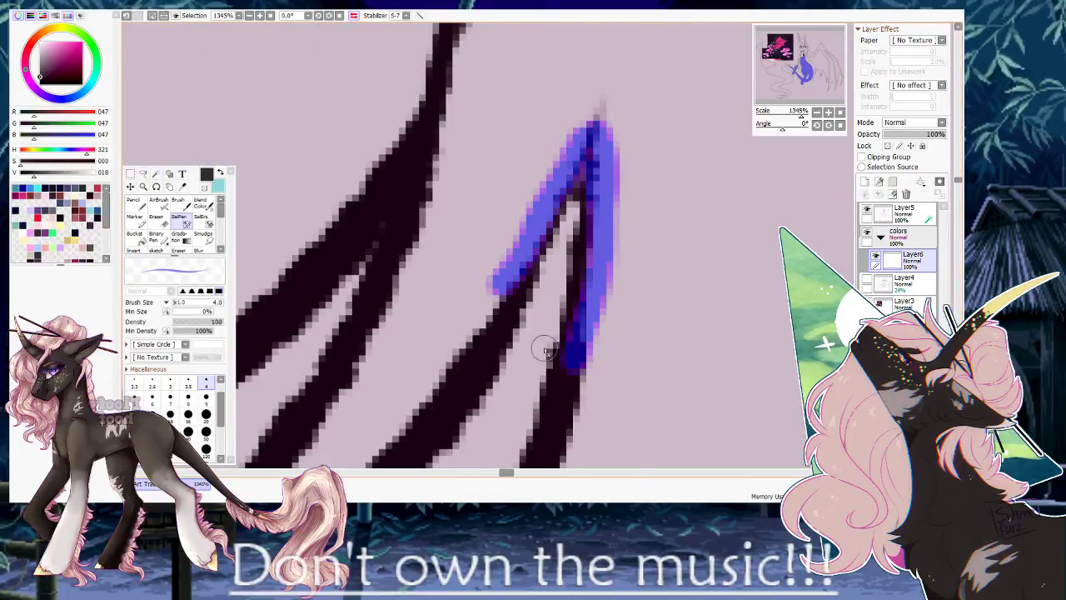
pyautogui.click(155, 176)
pyautogui.click(566, 95)
pyautogui.scroll(-8, 516, 243)
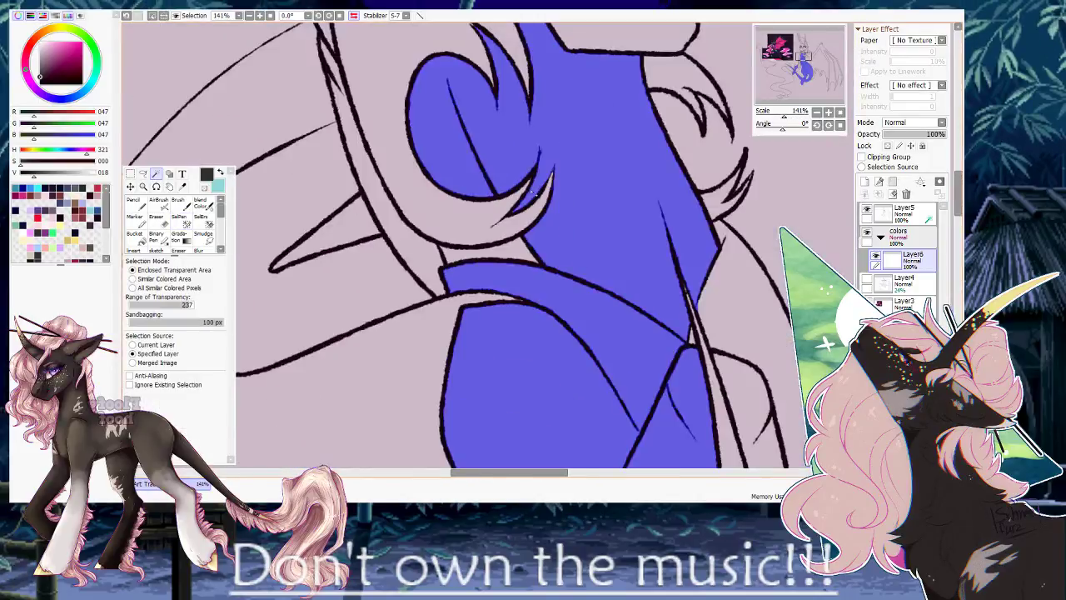
pyautogui.click(512, 254)
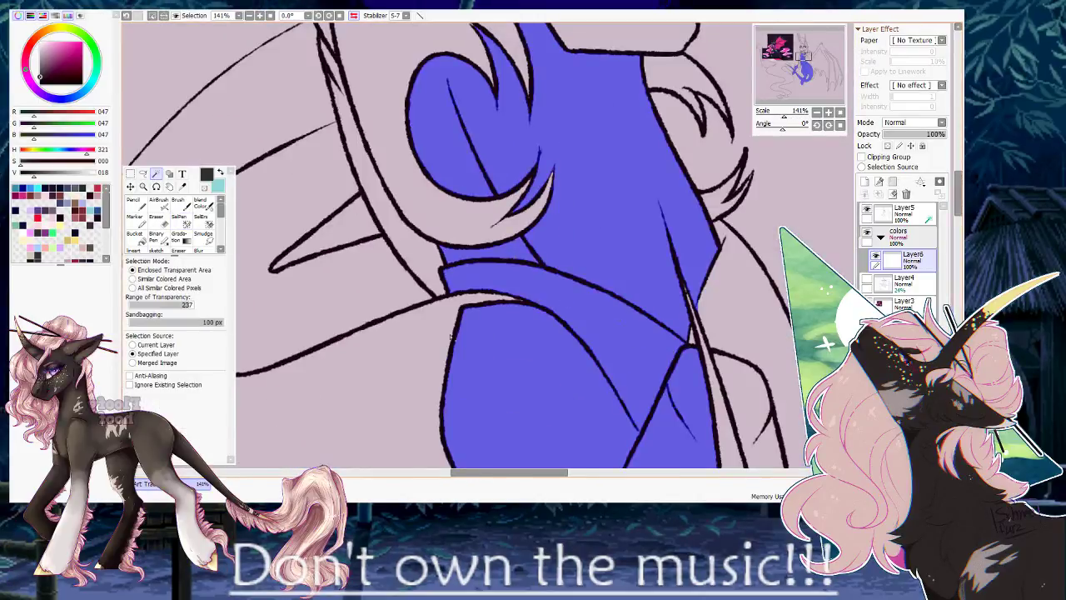
pyautogui.click(681, 357)
# Undo the head and neck selections and clear the remaining body selection.
pyautogui.scroll(3, 682, 354)
pyautogui.hotkey('ctrl', 'z')
pyautogui.hotkey('ctrl', 'z')
pyautogui.hotkey('ctrl', 'z')
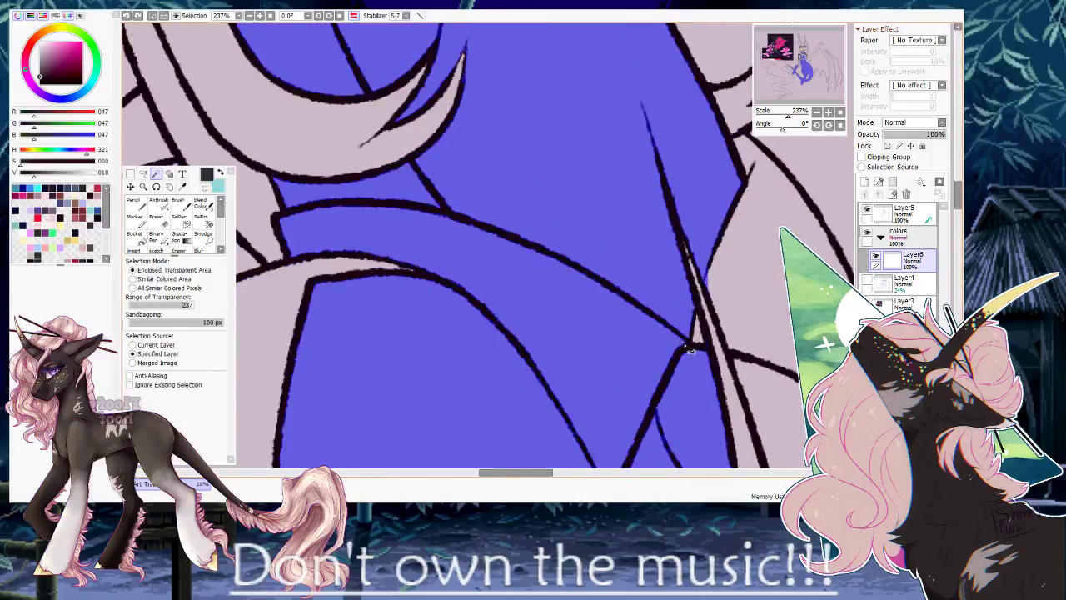
pyautogui.scroll(-4, 693, 356)
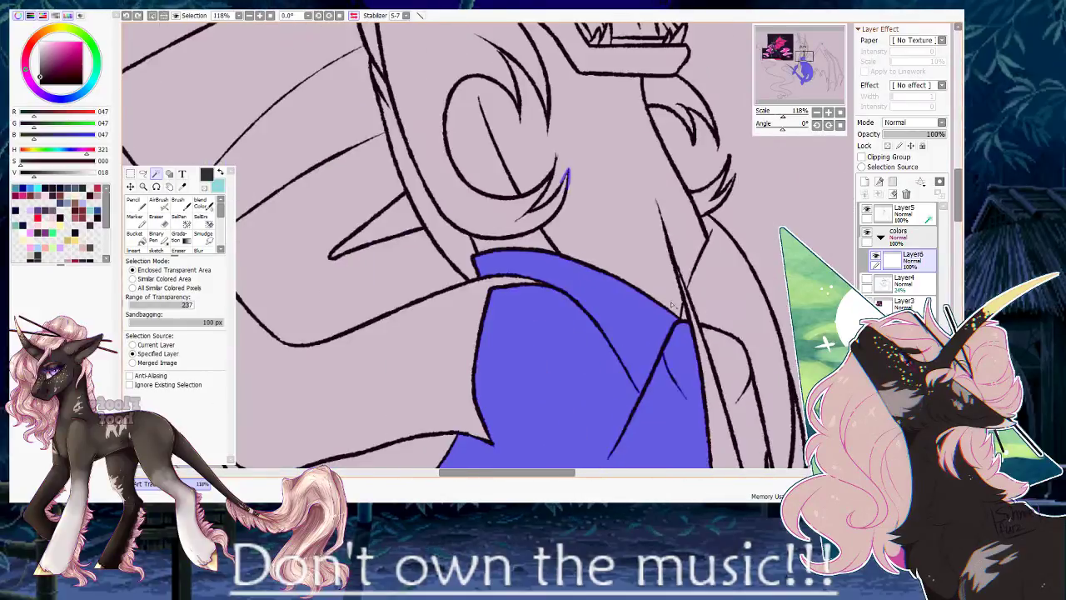
pyautogui.scroll(4, 652, 398)
pyautogui.scroll(-3, 594, 285)
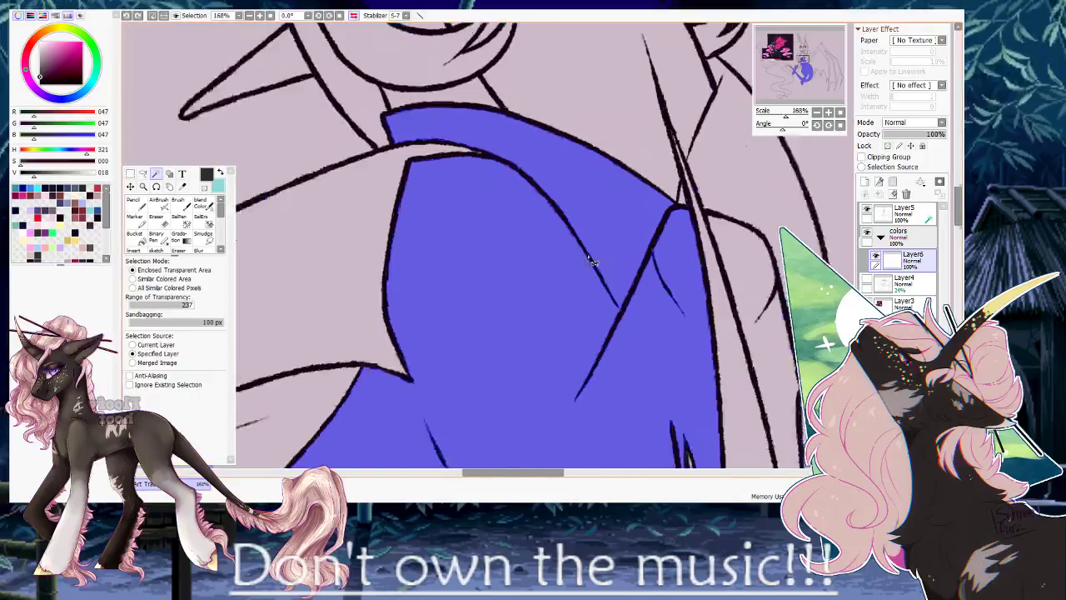
pyautogui.hotkey('ctrl', 'z')
# On Layer5, close the gap between the two chest lines with the size 7 Pencil in the sampled dark plum (RGB 25, 2, 17).
pyautogui.scroll(6, 594, 285)
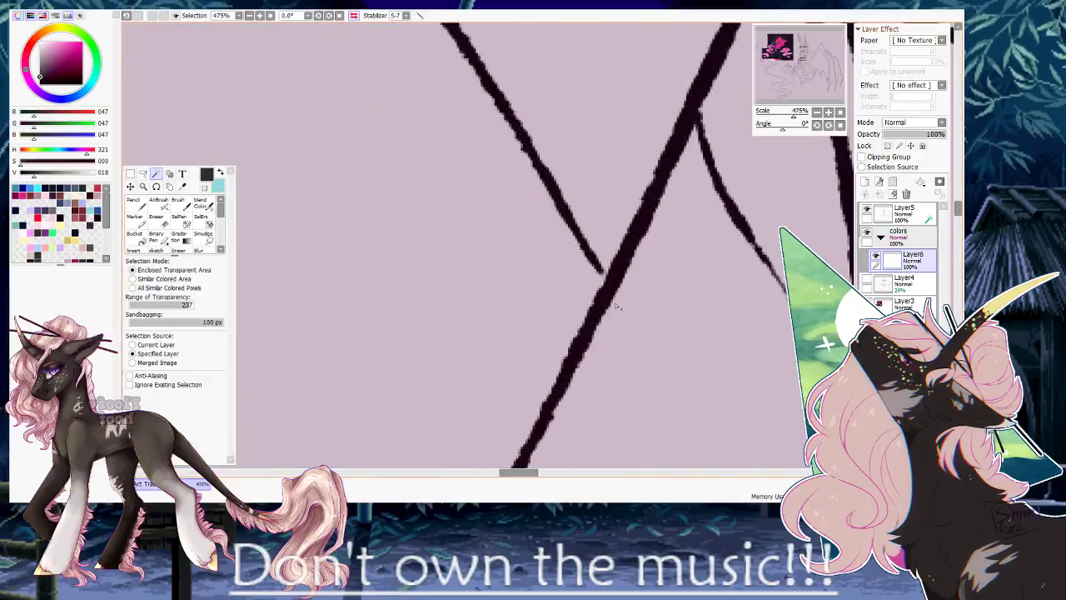
pyautogui.click(932, 213)
pyautogui.press('n')
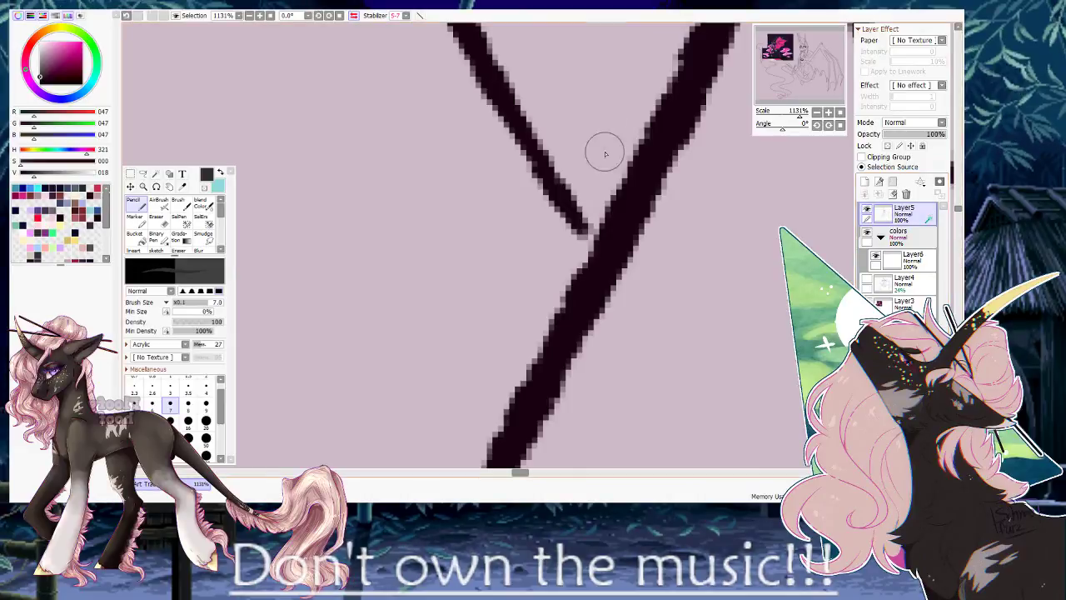
pyautogui.keyDown('alt'); pyautogui.click(593, 250); pyautogui.keyUp('alt')
pyautogui.moveTo(574, 226); pyautogui.dragTo(599, 259)
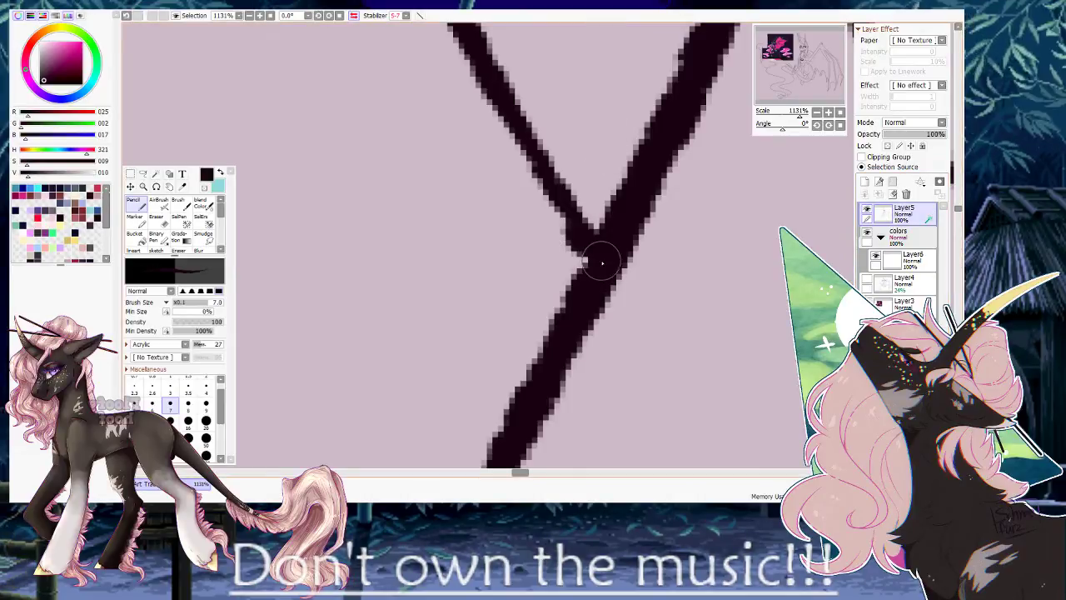
pyautogui.hotkey('ctrl', 'z')
pyautogui.moveTo(574, 219); pyautogui.dragTo(600, 261)
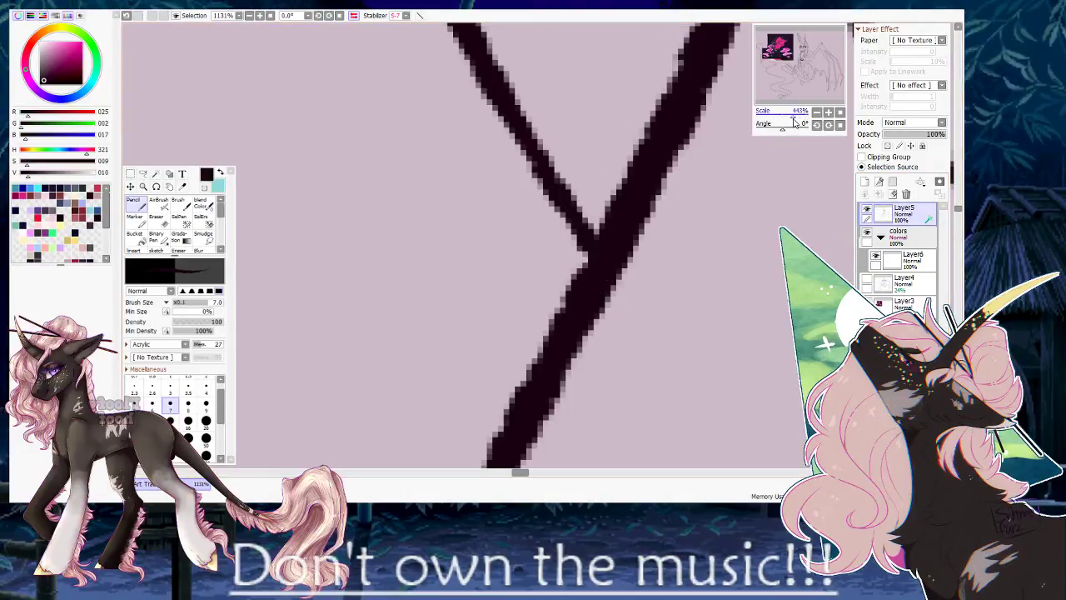
# With the Magic Wand, select the creature's chest, shoulder and main torso on the lineart.
pyautogui.click(790, 115)
pyautogui.moveTo(528, 88); pyautogui.dragTo(579, 379)
pyautogui.moveTo(533, 179); pyautogui.dragTo(584, 391)
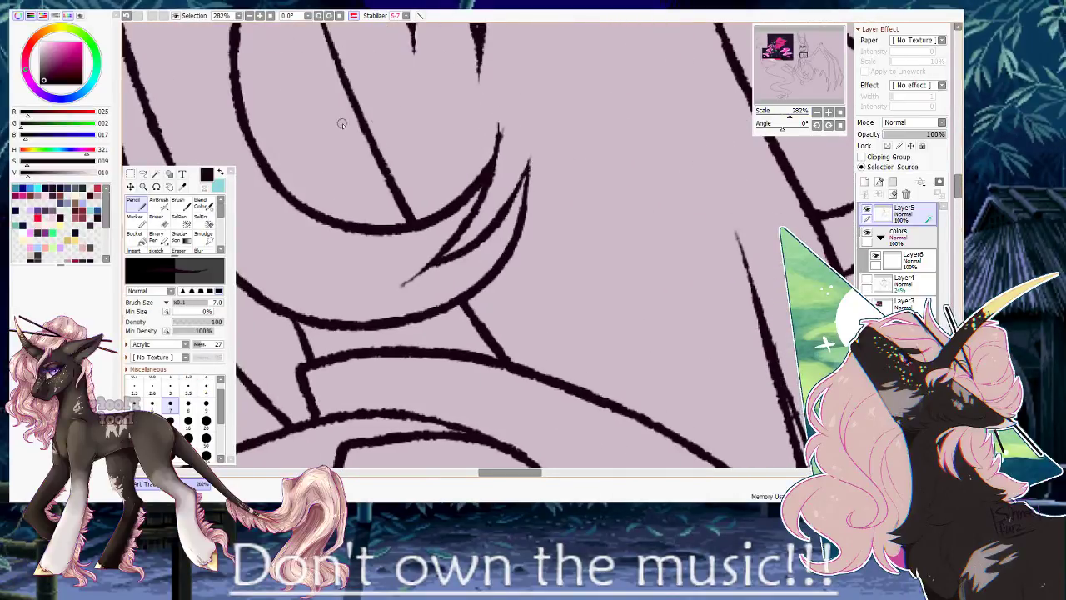
pyautogui.click(208, 174)
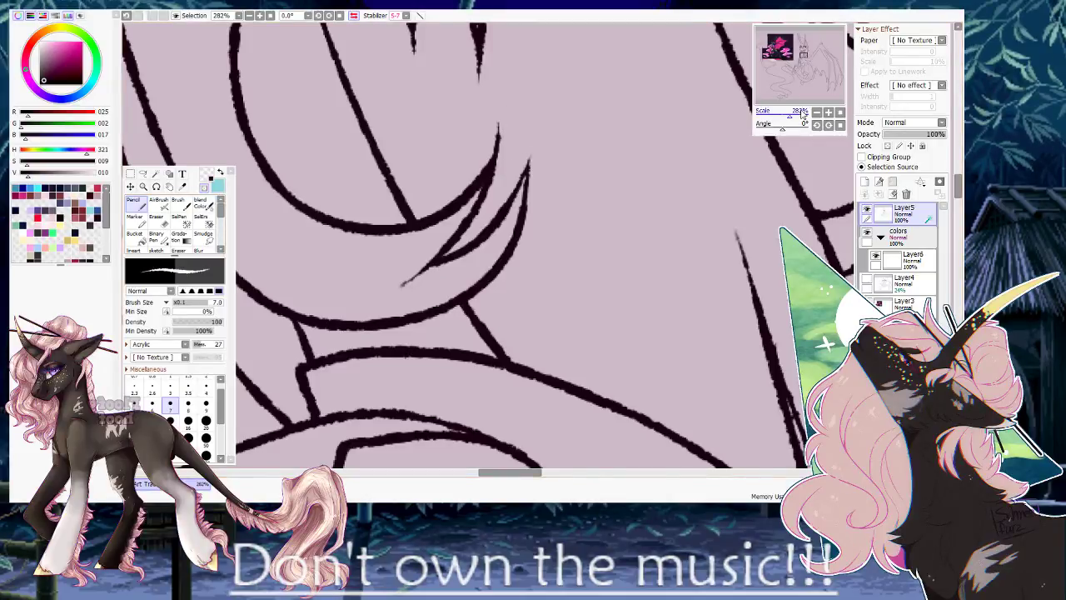
pyautogui.moveTo(792, 115); pyautogui.dragTo(775, 116)
pyautogui.click(155, 174)
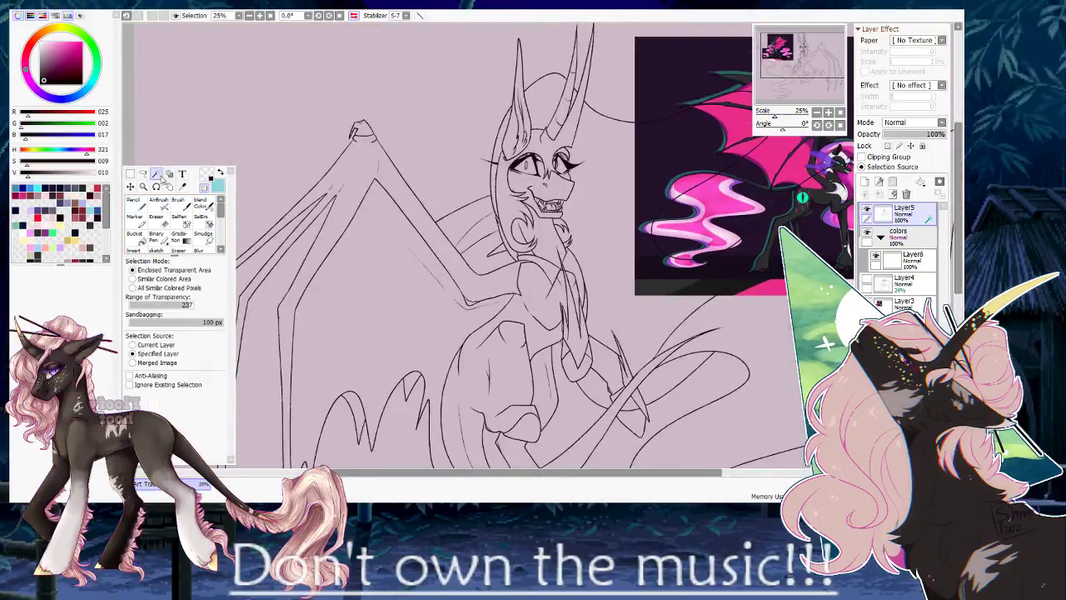
pyautogui.moveTo(522, 335); pyautogui.dragTo(488, 267)
pyautogui.click(480, 273)
pyautogui.click(507, 247)
pyautogui.click(509, 270)
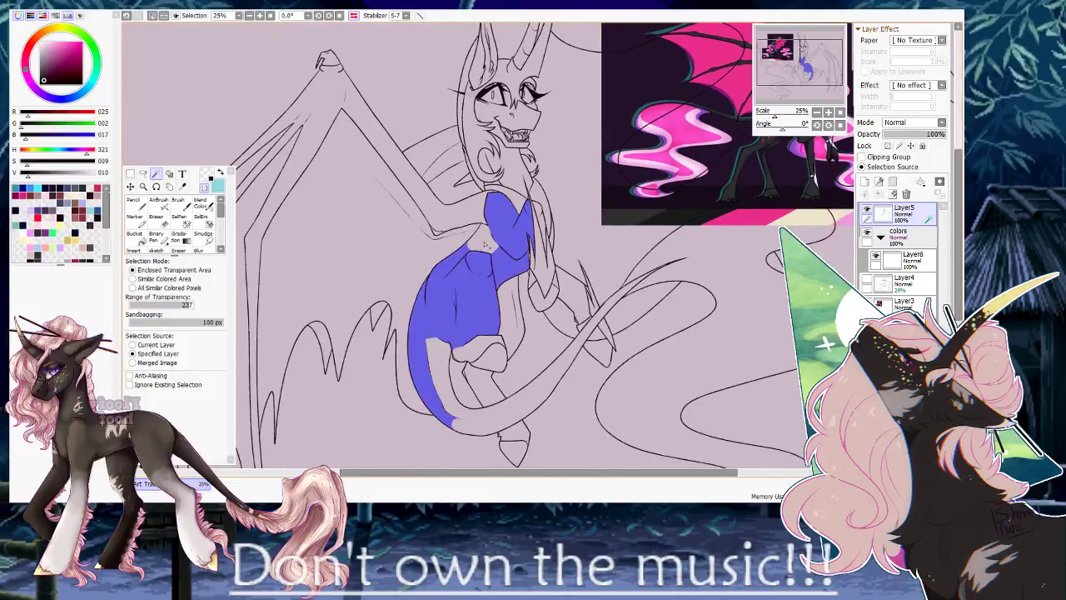
# Add the thighs, raised knee, tail, lower hind leg and hoof to the selection with the Magic Wand.
pyautogui.click(487, 243)
pyautogui.click(510, 304)
pyautogui.click(492, 364)
pyautogui.click(491, 364)
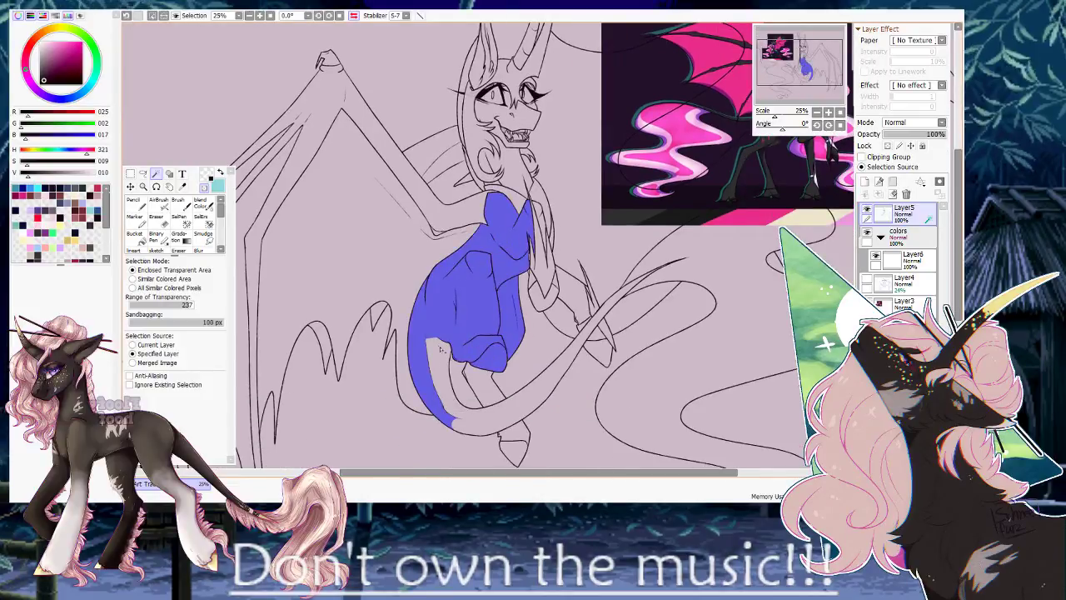
pyautogui.click(442, 350)
pyautogui.click(479, 387)
pyautogui.click(513, 430)
pyautogui.click(513, 452)
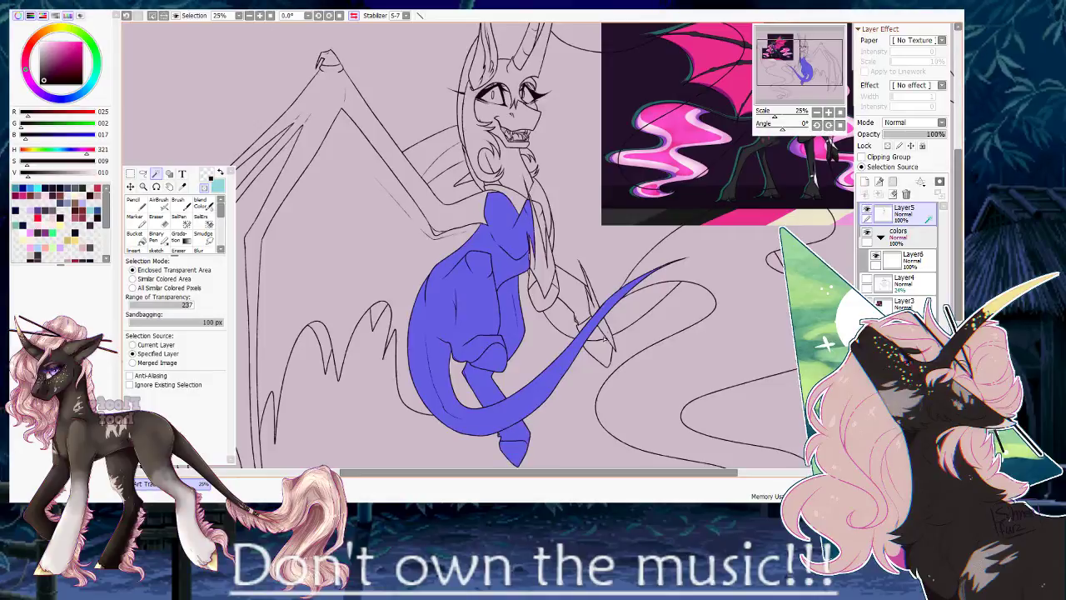
# Add the far foreleg with its hoof and the far shoulder areas beside the chest strands to the selection.
pyautogui.click(596, 349)
pyautogui.click(593, 330)
pyautogui.click(548, 293)
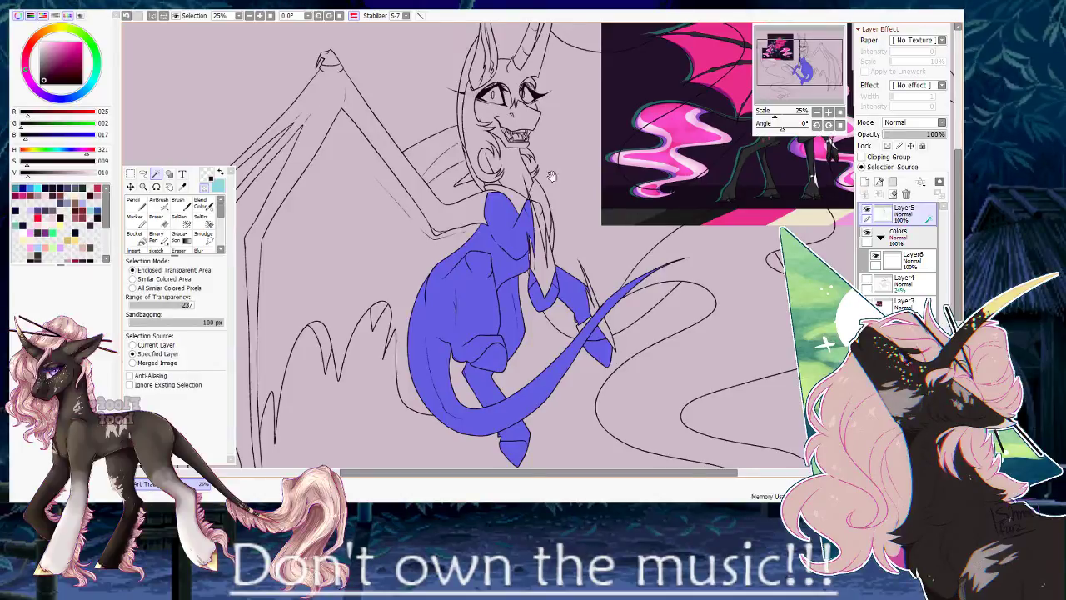
pyautogui.scroll(8, 550, 176)
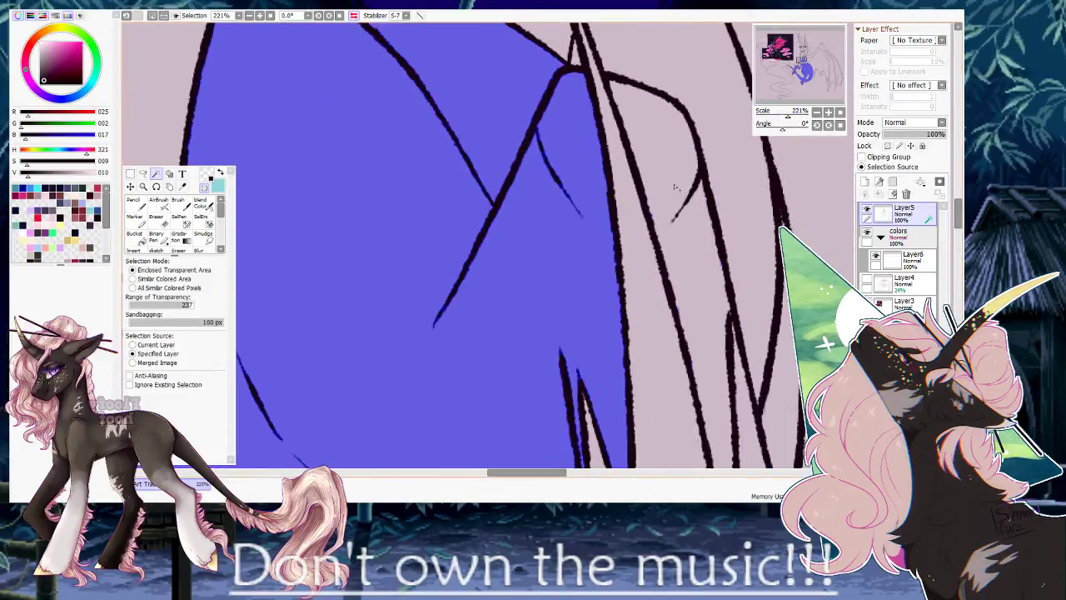
pyautogui.click(676, 188)
pyautogui.moveTo(671, 305); pyautogui.dragTo(562, 116)
pyautogui.moveTo(542, 307)
pyautogui.mouseDown()
pyautogui.moveTo(540, 200)
pyautogui.moveTo(553, 264)
pyautogui.moveTo(578, 181)
pyautogui.moveTo(557, 309)
pyautogui.moveTo(542, 150)
pyautogui.mouseUp()
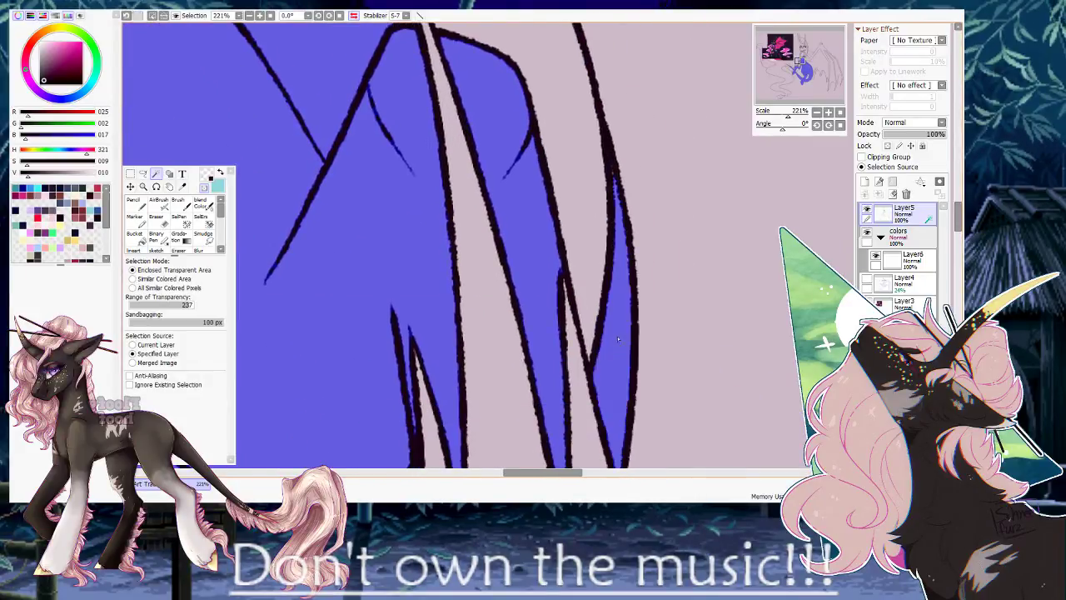
pyautogui.moveTo(787, 116)
pyautogui.mouseDown()
pyautogui.moveTo(777, 126)
pyautogui.moveTo(774, 114)
pyautogui.mouseUp()
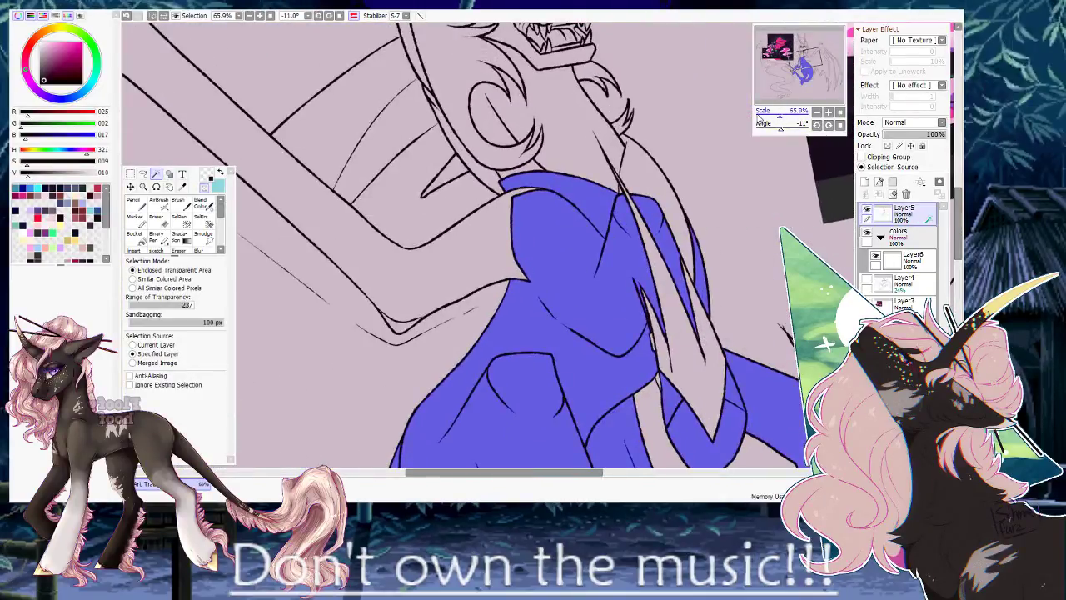
# Clear the body selection, then select the near shoulder, neck and far shoulder afresh with the Magic Wand.
pyautogui.hotkey('ctrl', 'd')
pyautogui.moveTo(604, 199); pyautogui.dragTo(505, 267)
pyautogui.click(491, 323)
pyautogui.click(502, 242)
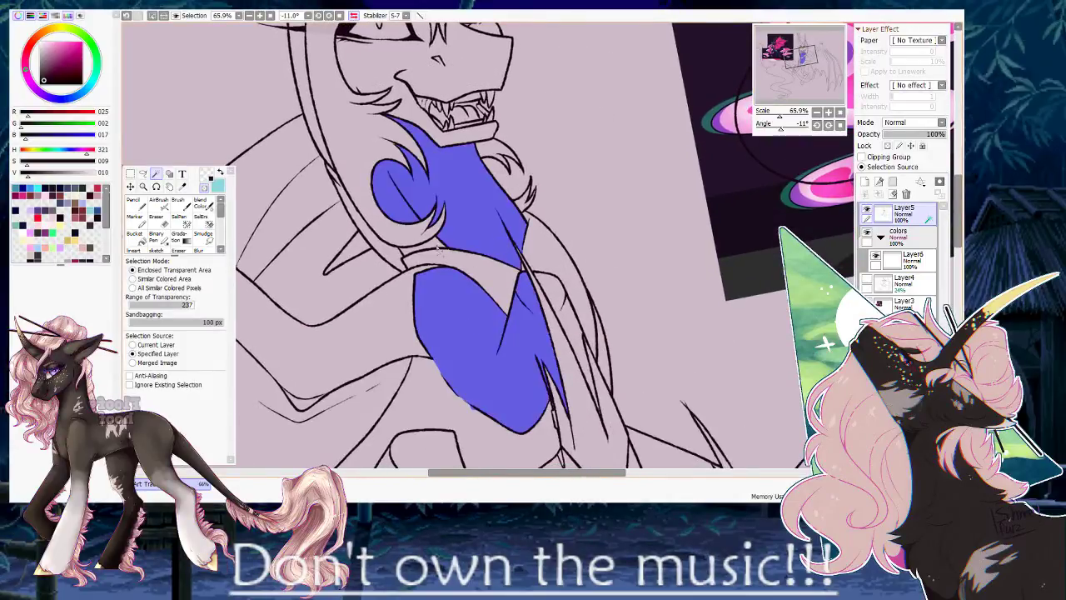
pyautogui.keyDown('shift'); pyautogui.click(545, 358); pyautogui.keyUp('shift')
pyautogui.moveTo(541, 364); pyautogui.dragTo(513, 278)
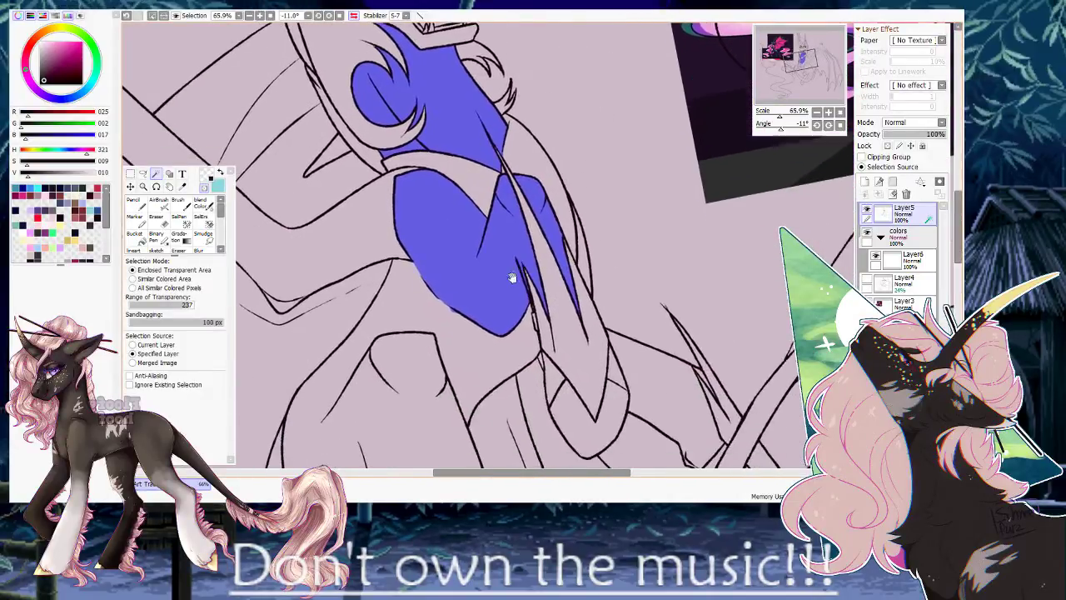
# Add the torso, the wing arm and both hind thighs to the Magic Wand selection.
pyautogui.click(493, 350)
pyautogui.click(418, 301)
pyautogui.click(384, 227)
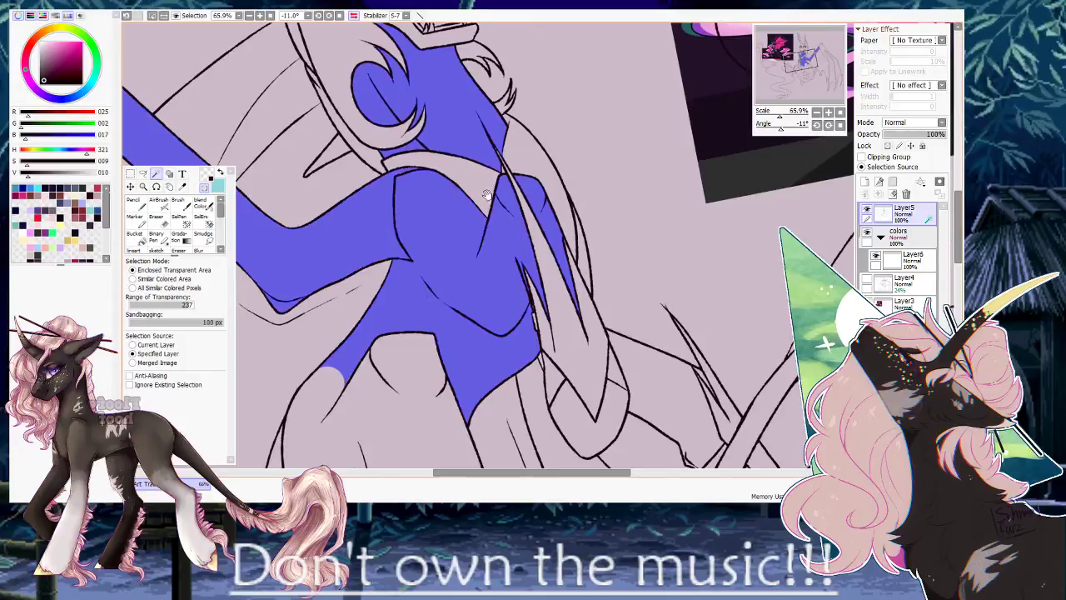
pyautogui.moveTo(480, 283); pyautogui.dragTo(488, 245)
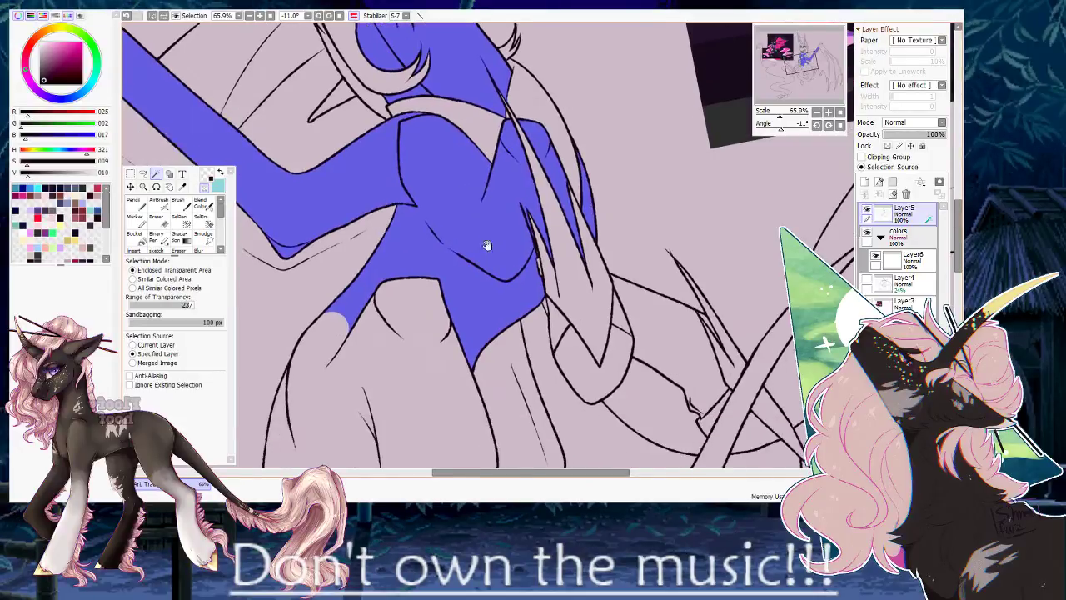
pyautogui.keyDown('shift'); pyautogui.click(468, 375); pyautogui.keyUp('shift')
pyautogui.keyDown('shift'); pyautogui.click(374, 339); pyautogui.keyUp('shift')
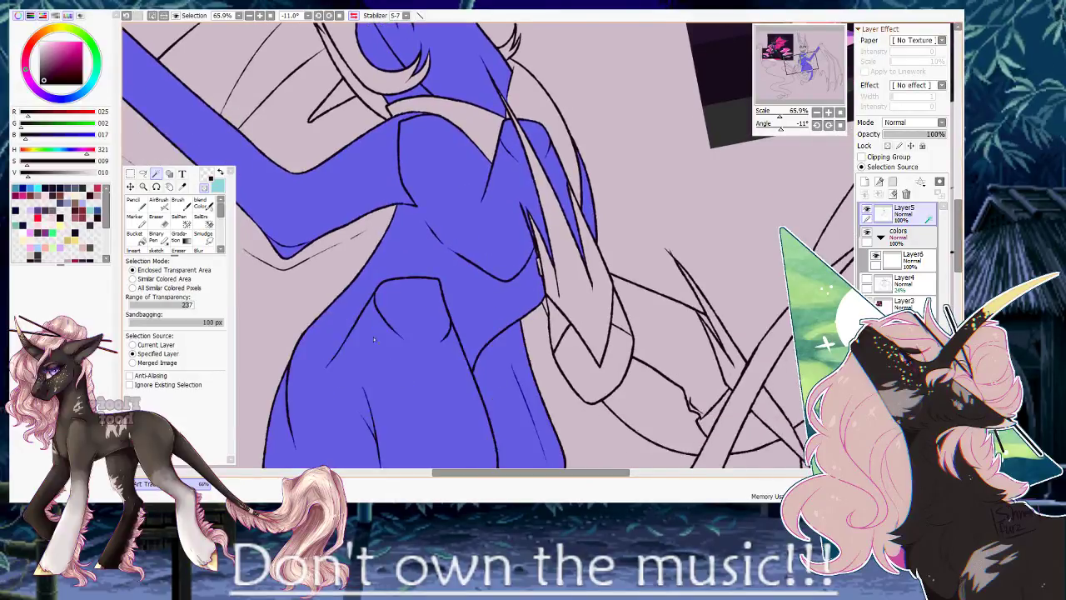
# Add the far foreleg's elbow, forearm and hoof pieces around the crossing tail to the selection.
pyautogui.keyDown('shift'); pyautogui.click(588, 365); pyautogui.keyUp('shift')
pyautogui.click(562, 331)
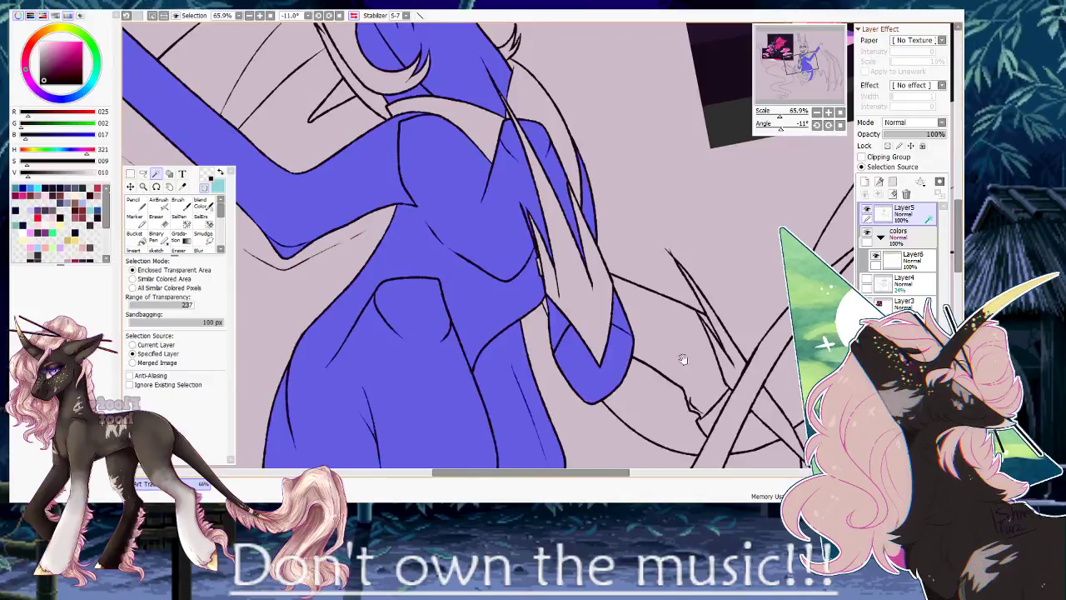
pyautogui.click(680, 357)
pyautogui.moveTo(719, 385); pyautogui.dragTo(661, 296)
pyautogui.click(708, 374)
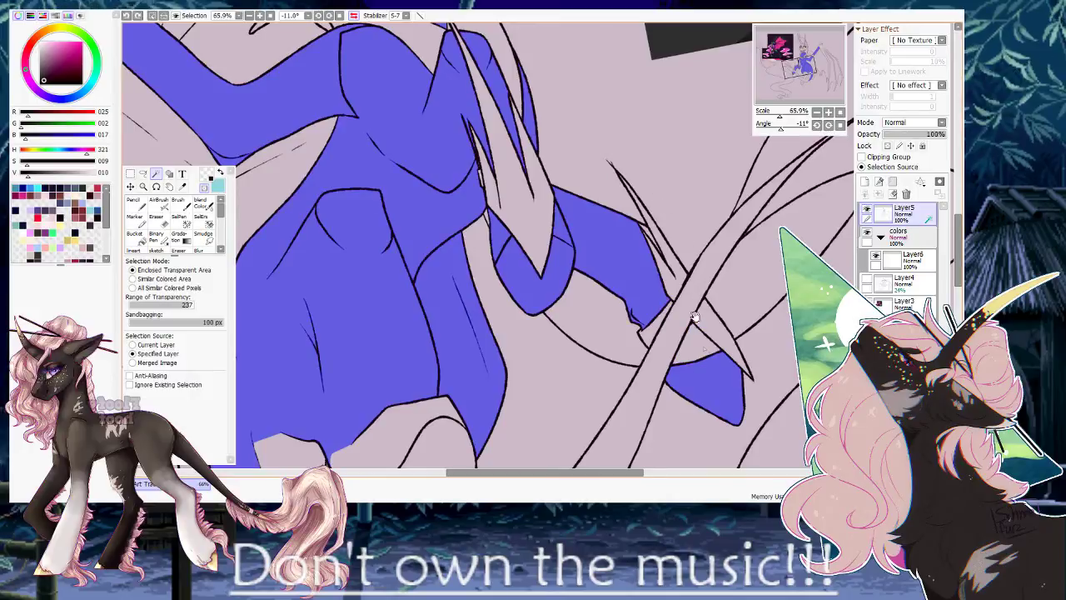
pyautogui.keyDown('shift'); pyautogui.click(698, 358); pyautogui.keyUp('shift')
pyautogui.moveTo(690, 370); pyautogui.dragTo(611, 290)
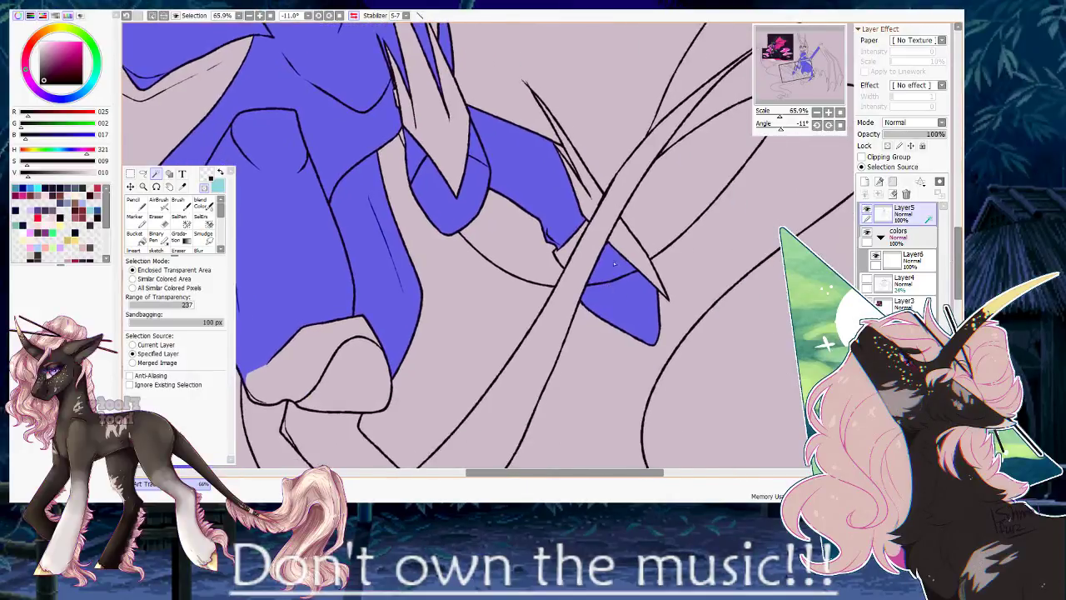
# Add the lower jaw and the muzzle to the Magic Wand selection.
pyautogui.moveTo(575, 186); pyautogui.dragTo(596, 269)
pyautogui.moveTo(480, 182); pyautogui.dragTo(639, 323)
pyautogui.moveTo(475, 251); pyautogui.dragTo(549, 382)
pyautogui.moveTo(497, 210); pyautogui.dragTo(501, 306)
pyautogui.keyDown('shift'); pyautogui.click(523, 278); pyautogui.keyUp('shift')
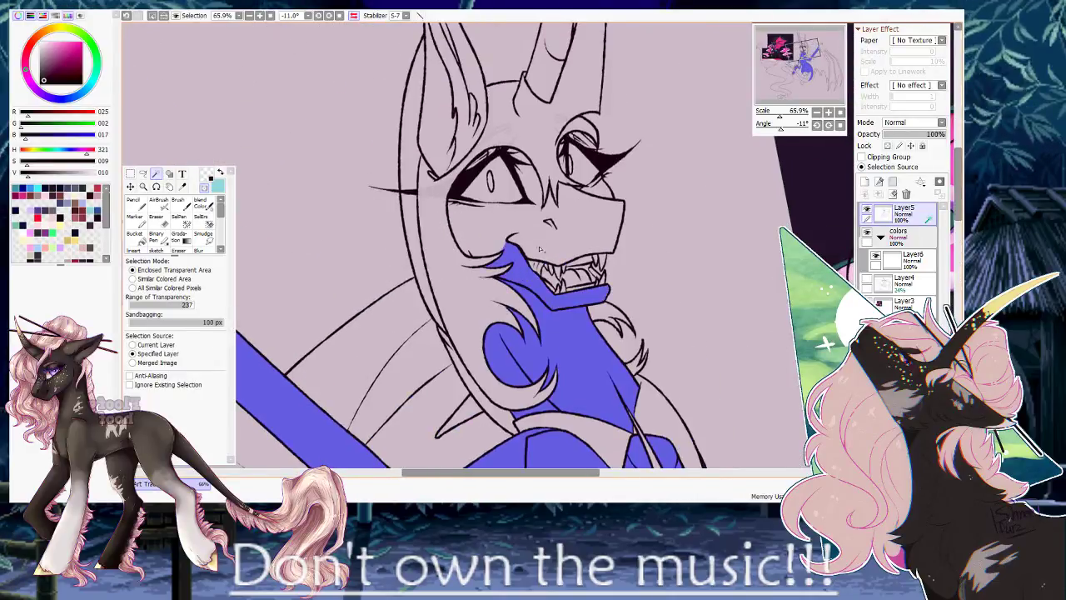
pyautogui.keyDown('shift'); pyautogui.click(540, 249); pyautogui.keyUp('shift')
# Try to add the cheek below the near eye with the Magic Wand, undoing each attempt.
pyautogui.keyDown('shift'); pyautogui.click(499, 236); pyautogui.keyUp('shift')
pyautogui.hotkey('ctrl', 'z')
pyautogui.moveTo(529, 175); pyautogui.dragTo(633, 175)
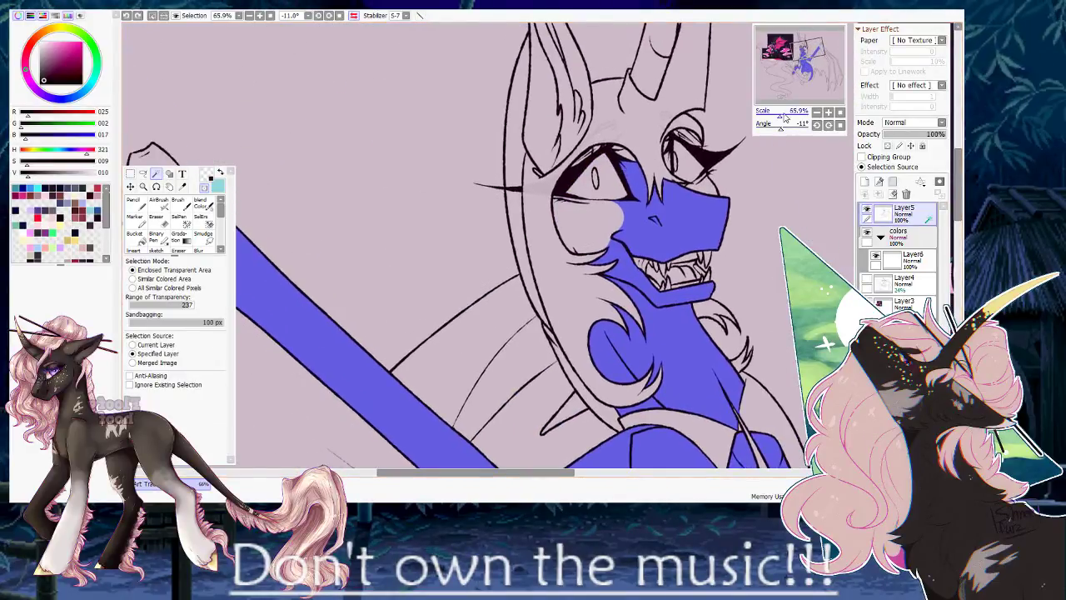
pyautogui.click(791, 113)
pyautogui.moveTo(680, 149); pyautogui.dragTo(593, 186)
pyautogui.moveTo(685, 92); pyautogui.dragTo(565, 271)
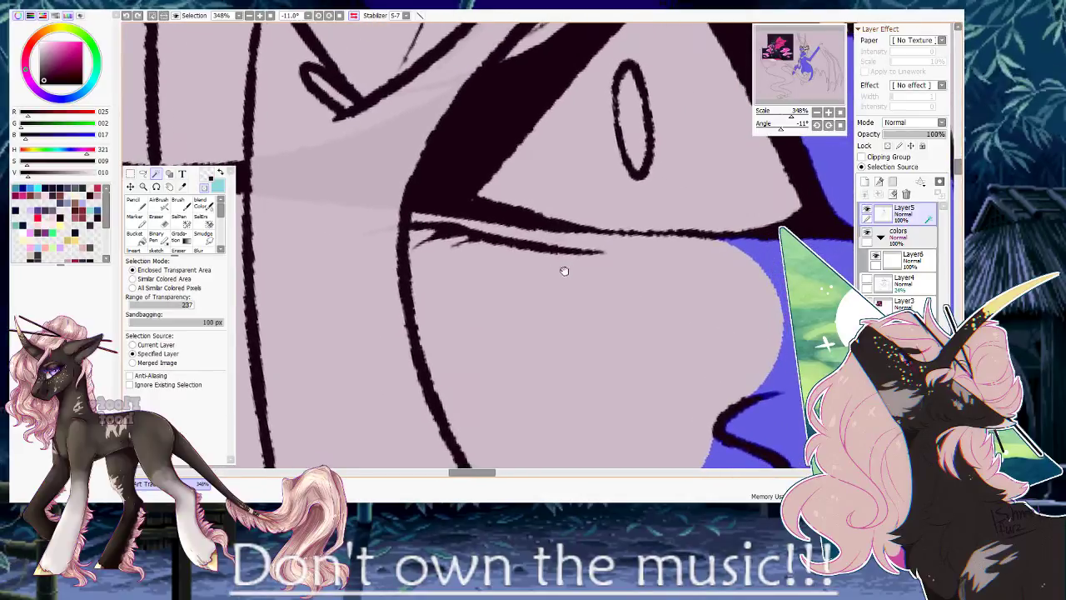
pyautogui.click(587, 246)
pyautogui.hotkey('ctrl', 'z')
# Seal the gap under the near eye with a size 4 SelPen stroke, then select the cheek with the Magic Wand.
pyautogui.press('a')
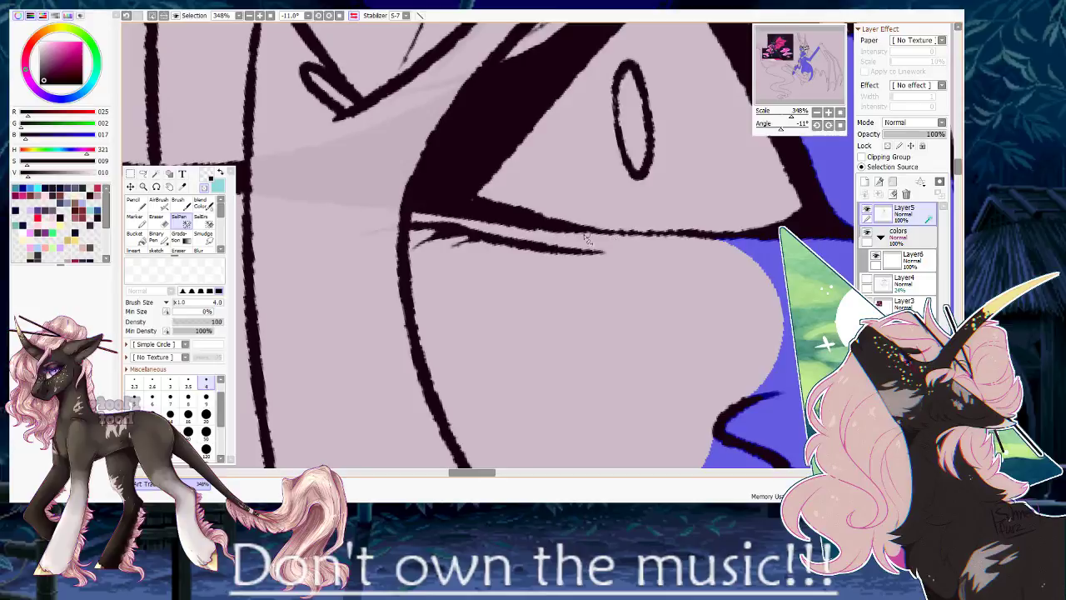
pyautogui.press('x')
pyautogui.press('x')
pyautogui.moveTo(592, 240)
pyautogui.mouseDown()
pyautogui.moveTo(693, 241)
pyautogui.moveTo(586, 243)
pyautogui.mouseUp()
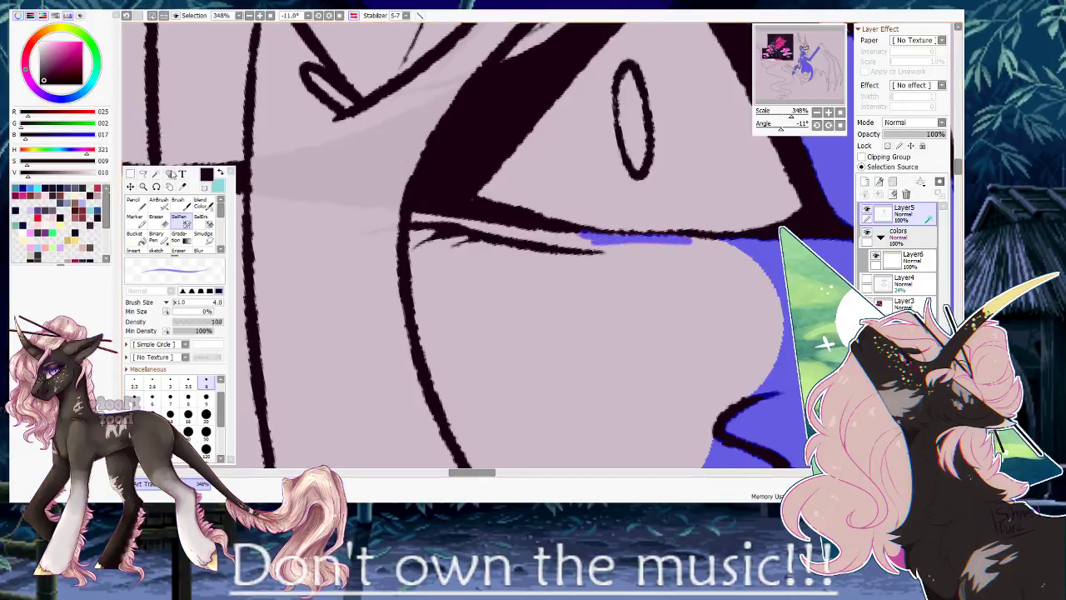
pyautogui.press('w')
pyautogui.click(552, 278)
pyautogui.press('q')
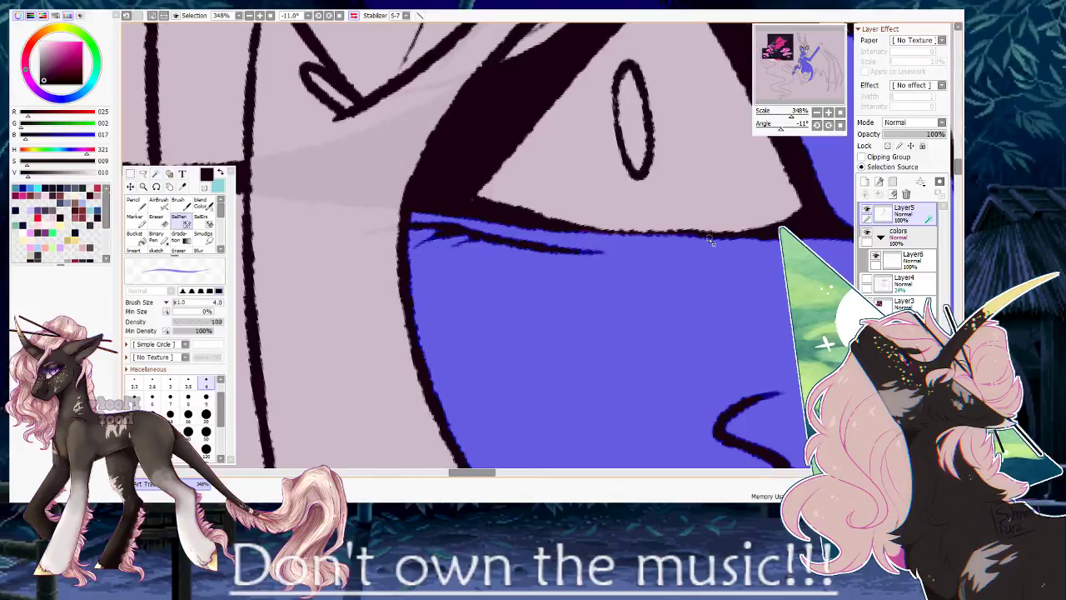
# Add the small eyelid areas above the near eye's lashes to the selection with the Magic Wand.
pyautogui.click(157, 175)
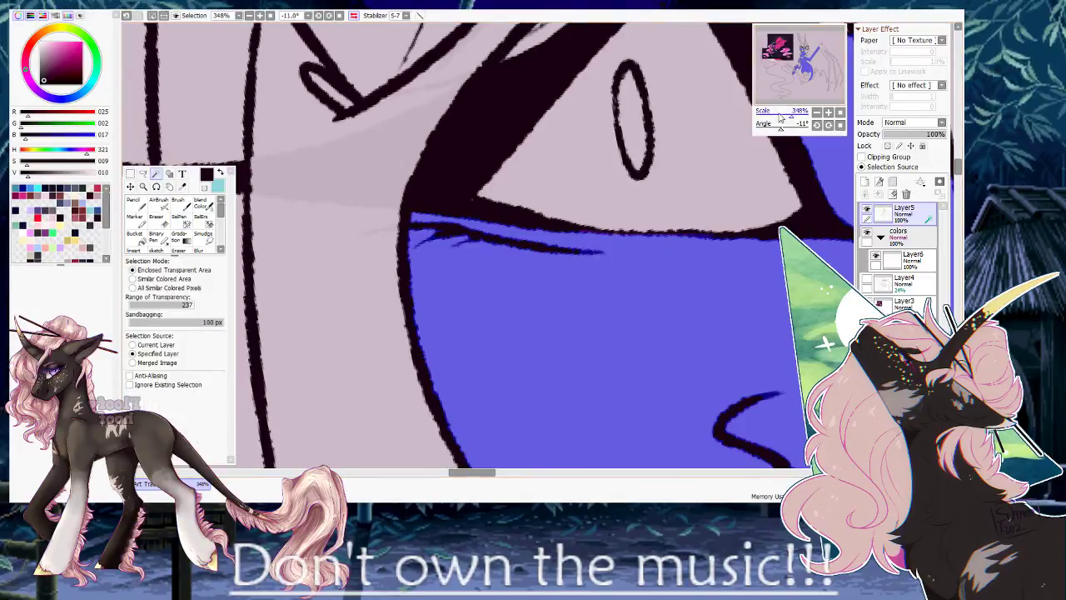
pyautogui.moveTo(791, 117); pyautogui.dragTo(783, 117)
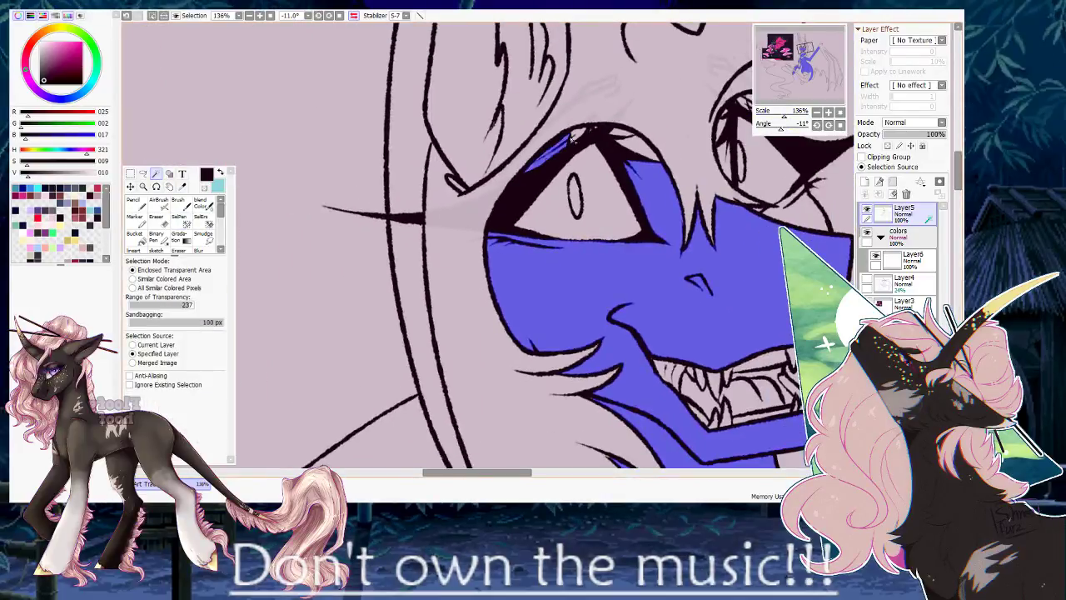
pyautogui.click(578, 136)
pyautogui.click(631, 138)
pyautogui.click(643, 148)
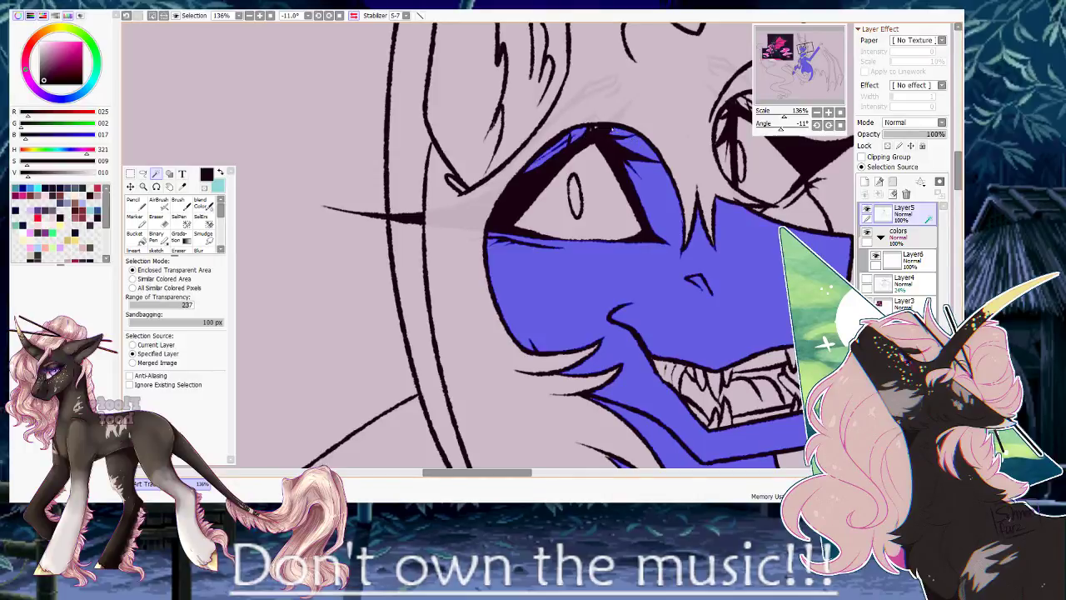
pyautogui.click(595, 132)
pyautogui.click(596, 135)
pyautogui.click(596, 135)
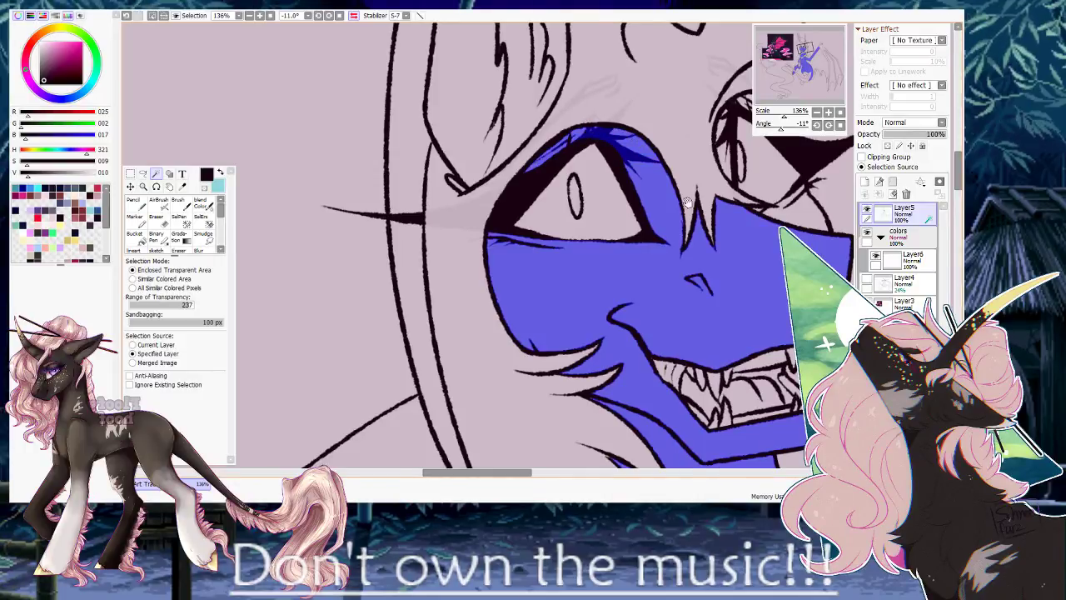
# Add the skin below and beside the far eye and its upper eyelid pieces to the selection.
pyautogui.moveTo(803, 200); pyautogui.dragTo(627, 223)
pyautogui.click(626, 223)
pyautogui.click(551, 185)
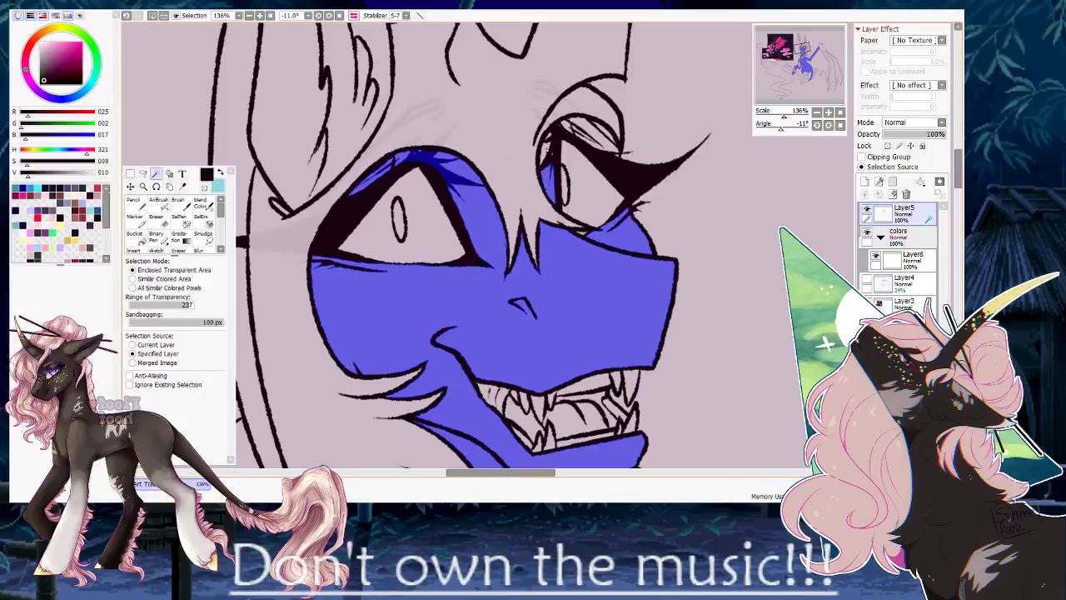
pyautogui.click(546, 153)
pyautogui.click(552, 137)
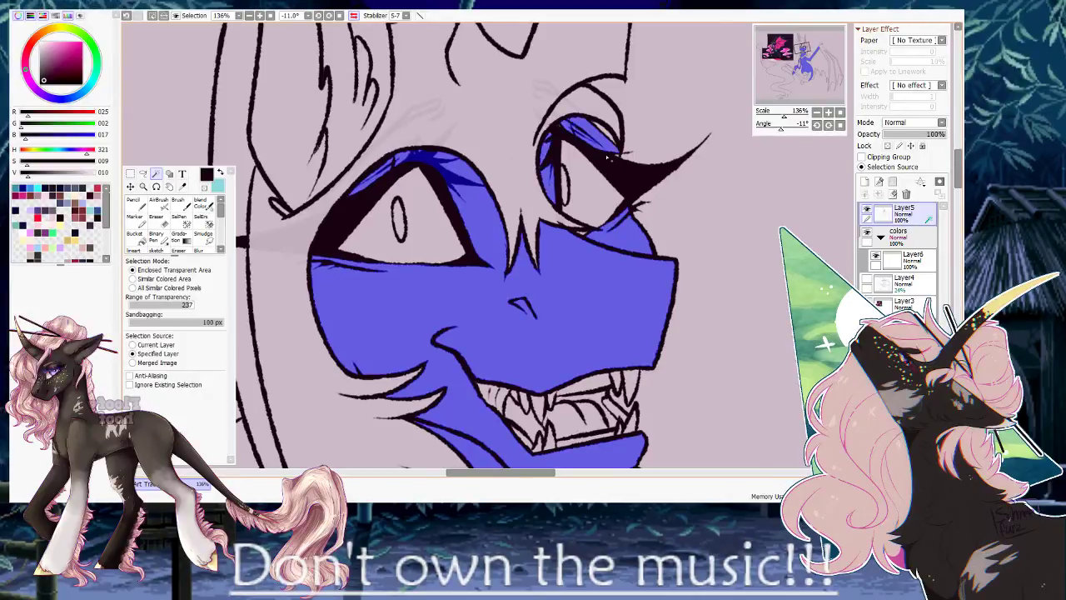
pyautogui.click(607, 138)
# Try to select the tiny leftover spot at the top of the far eye's lashes, undoing each attempt.
pyautogui.moveTo(626, 127); pyautogui.dragTo(587, 221)
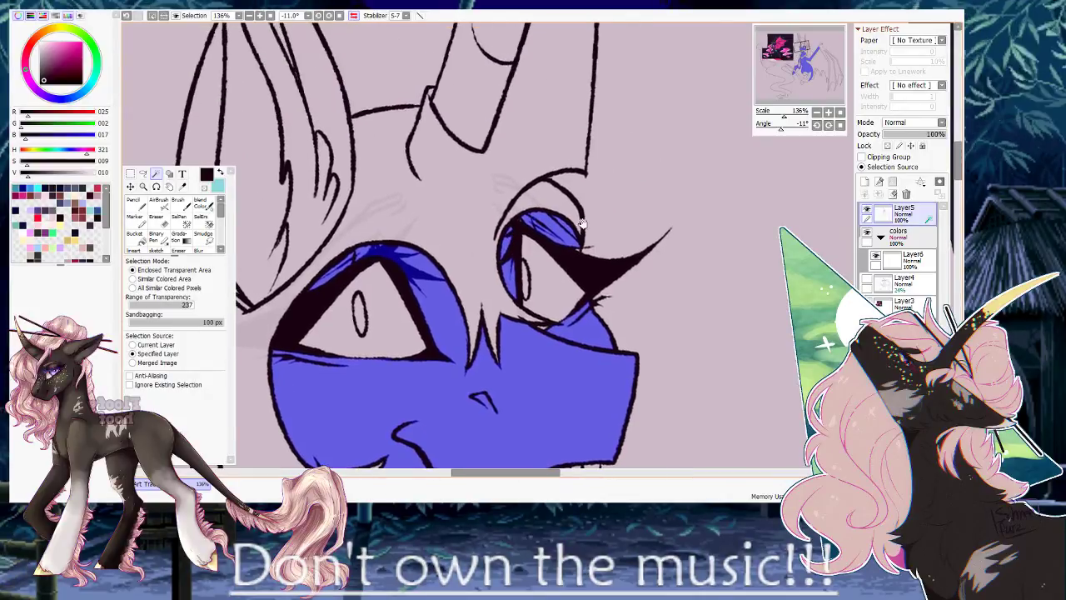
pyautogui.click(521, 224)
pyautogui.hotkey('ctrl', 'z')
pyautogui.click(520, 225)
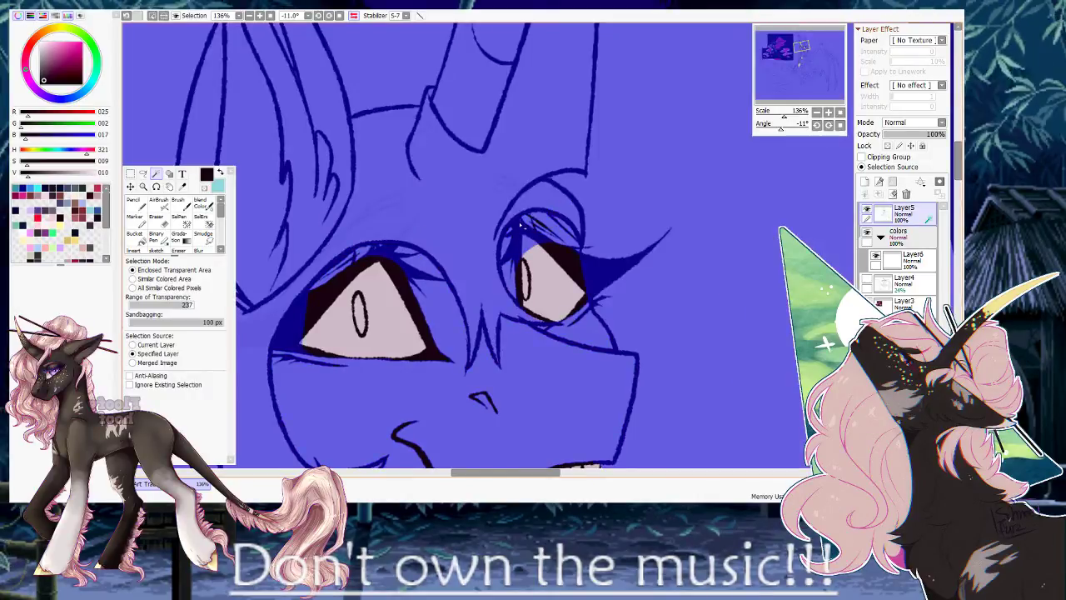
pyautogui.hotkey('ctrl', 'z')
# Add the near hind knee, the lower leg, the rest of the tail and the hoof beyond it to the selection with the Magic Wand.
pyautogui.moveTo(557, 352); pyautogui.dragTo(560, 174)
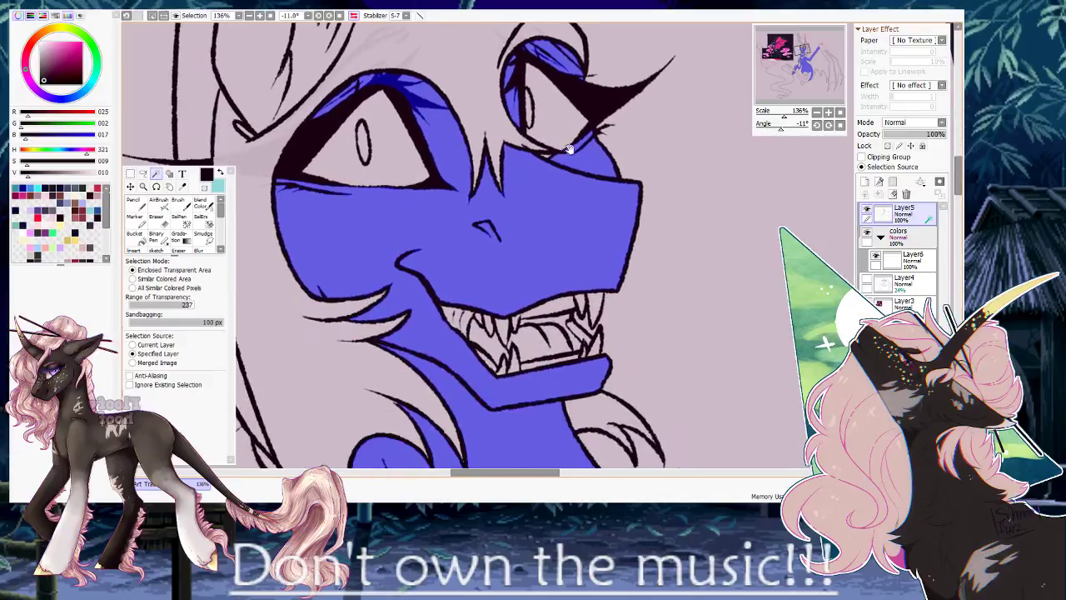
pyautogui.moveTo(539, 356); pyautogui.dragTo(516, 233)
pyautogui.scroll(-10, 542, 309)
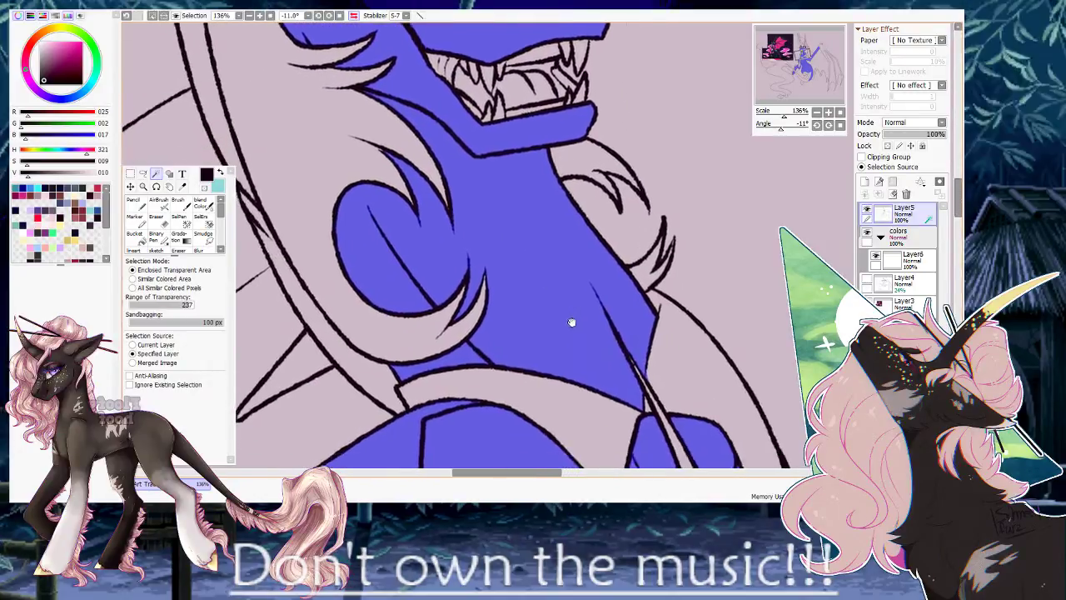
pyautogui.scroll(4, 557, 311)
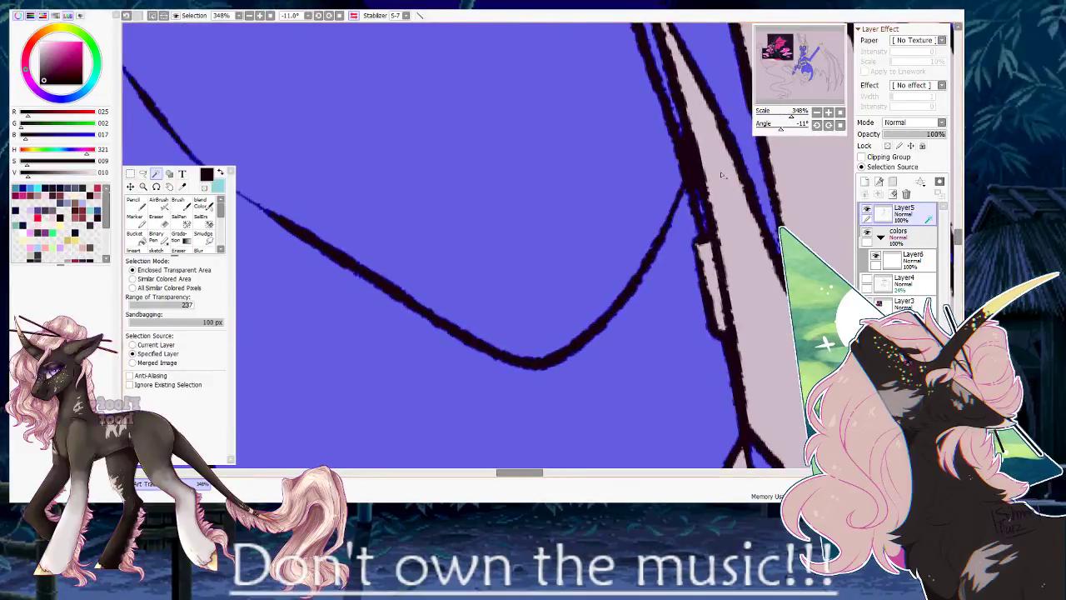
pyautogui.moveTo(793, 117); pyautogui.dragTo(781, 126)
pyautogui.moveTo(509, 317); pyautogui.dragTo(533, 172)
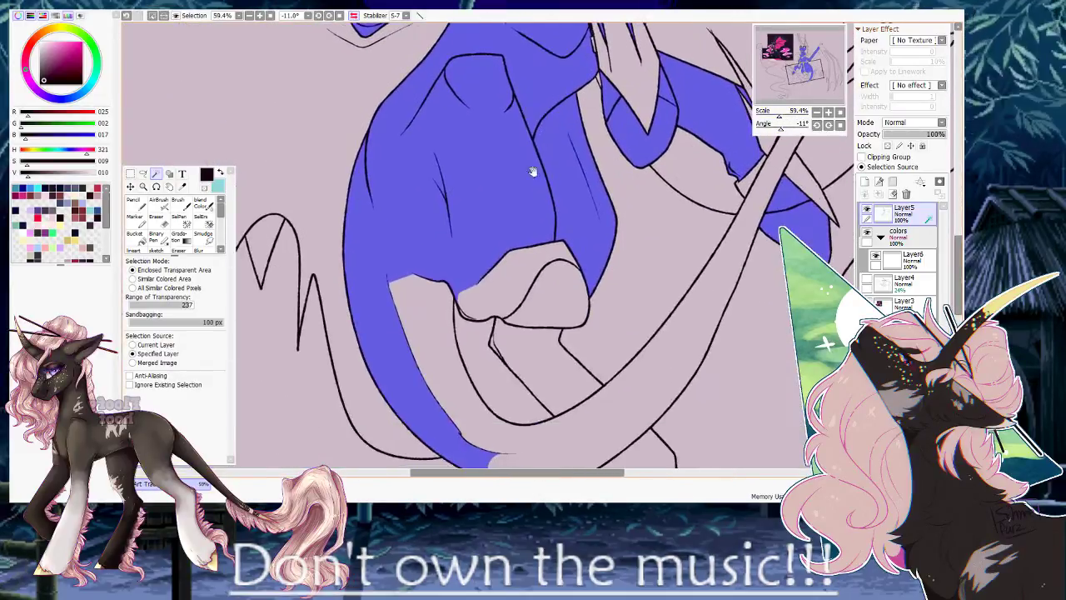
pyautogui.click(552, 293)
pyautogui.click(516, 283)
pyautogui.click(538, 375)
pyautogui.moveTo(572, 457); pyautogui.dragTo(551, 287)
pyautogui.click(560, 283)
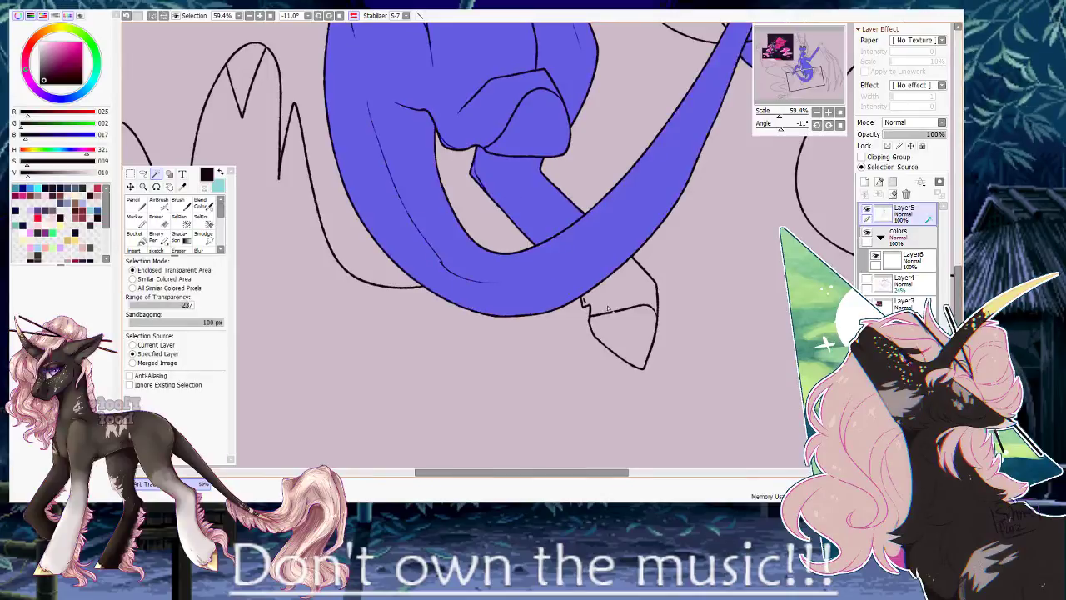
pyautogui.click(617, 290)
pyautogui.click(620, 329)
# Add the wing's arm and finger bones and a small fold at the membrane's edge to the selection with the Magic Wand.
pyautogui.moveTo(714, 85); pyautogui.dragTo(550, 150)
pyautogui.moveTo(471, 168); pyautogui.dragTo(723, 208)
pyautogui.click(458, 113)
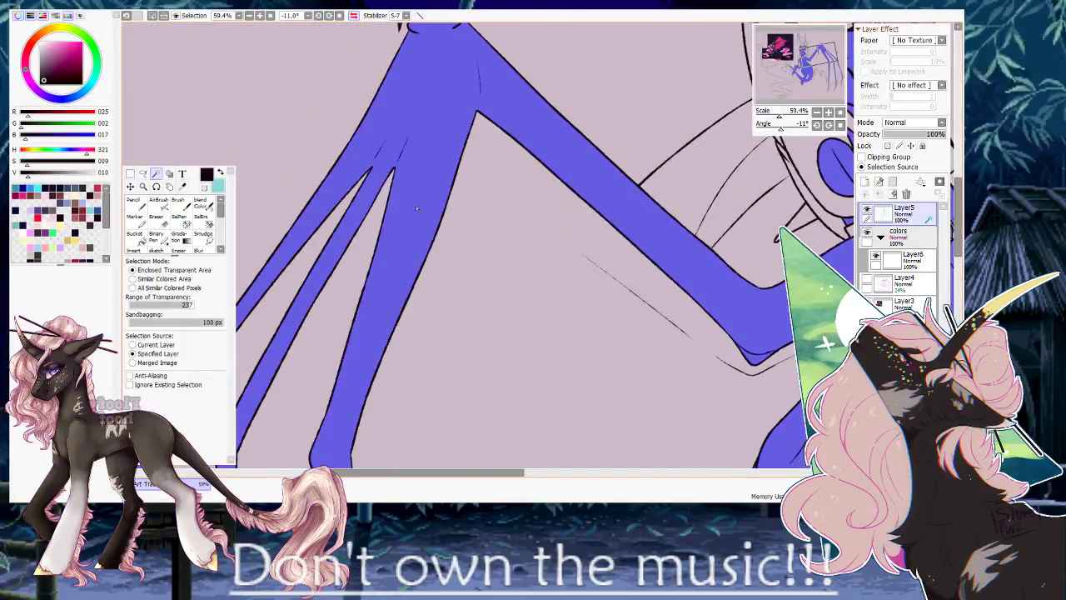
pyautogui.moveTo(779, 116); pyautogui.dragTo(773, 116)
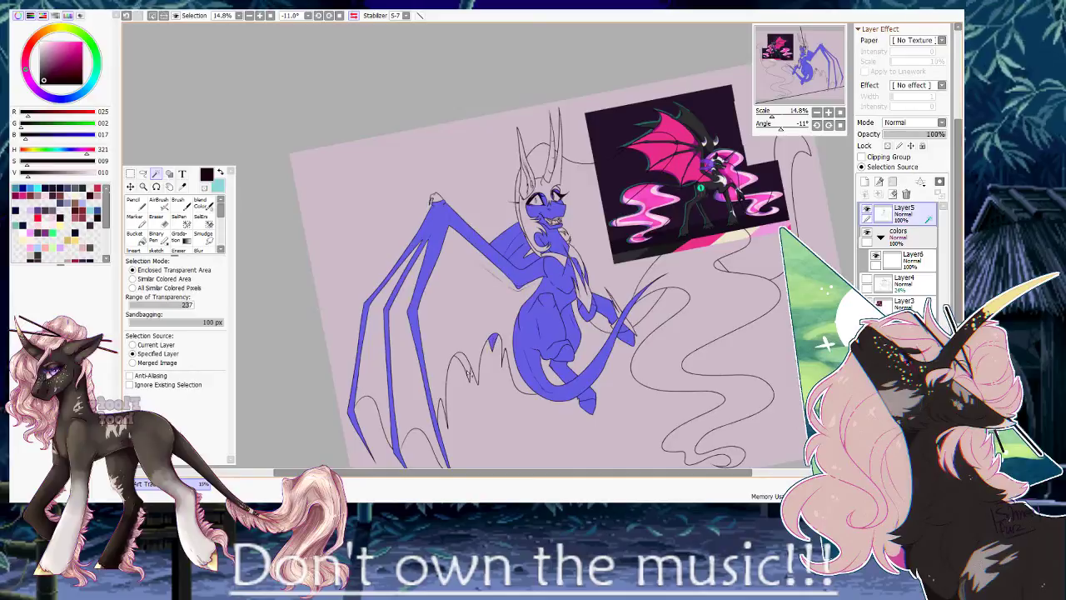
pyautogui.moveTo(471, 375); pyautogui.dragTo(505, 253)
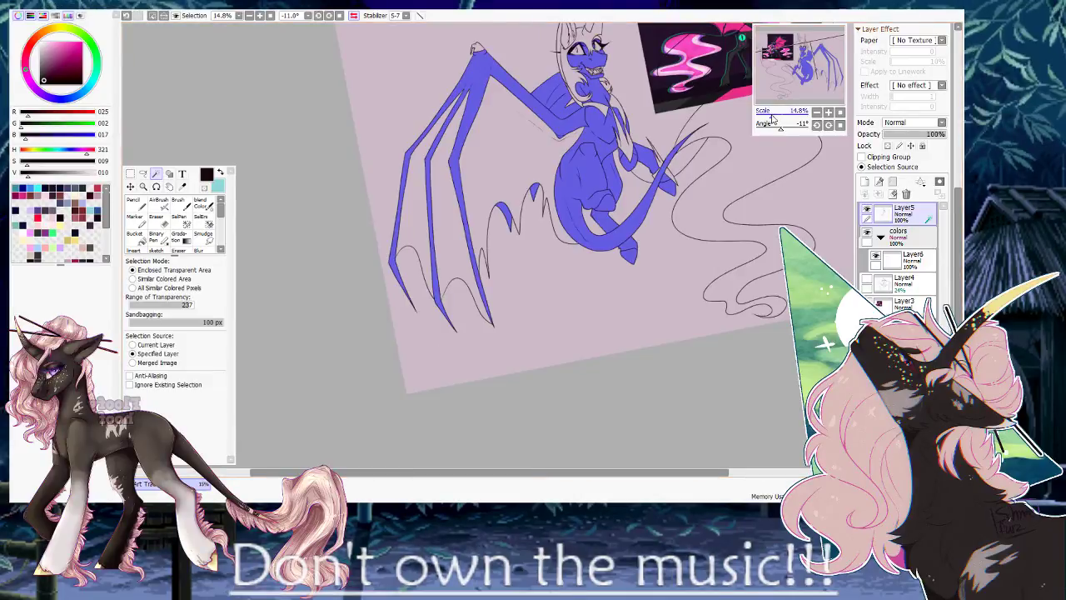
# Add the ear and the horn nearest to it to the selection with the Magic Wand.
pyautogui.moveTo(770, 112); pyautogui.dragTo(778, 114)
pyautogui.moveTo(641, 41); pyautogui.dragTo(631, 172)
pyautogui.moveTo(593, 42); pyautogui.dragTo(576, 230)
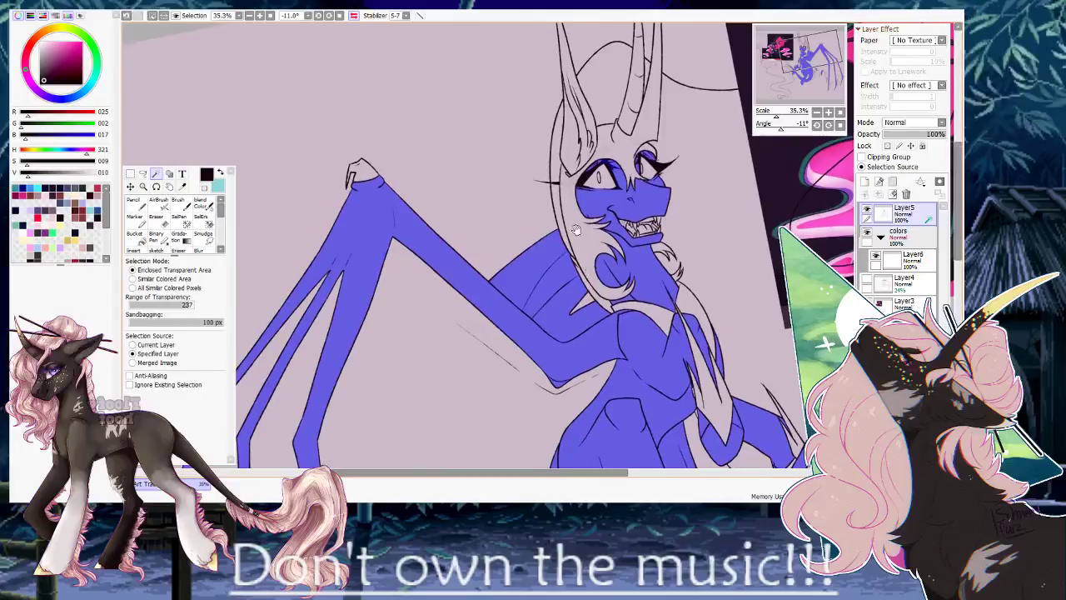
pyautogui.click(577, 145)
pyautogui.moveTo(577, 145); pyautogui.dragTo(569, 241)
pyautogui.click(626, 175)
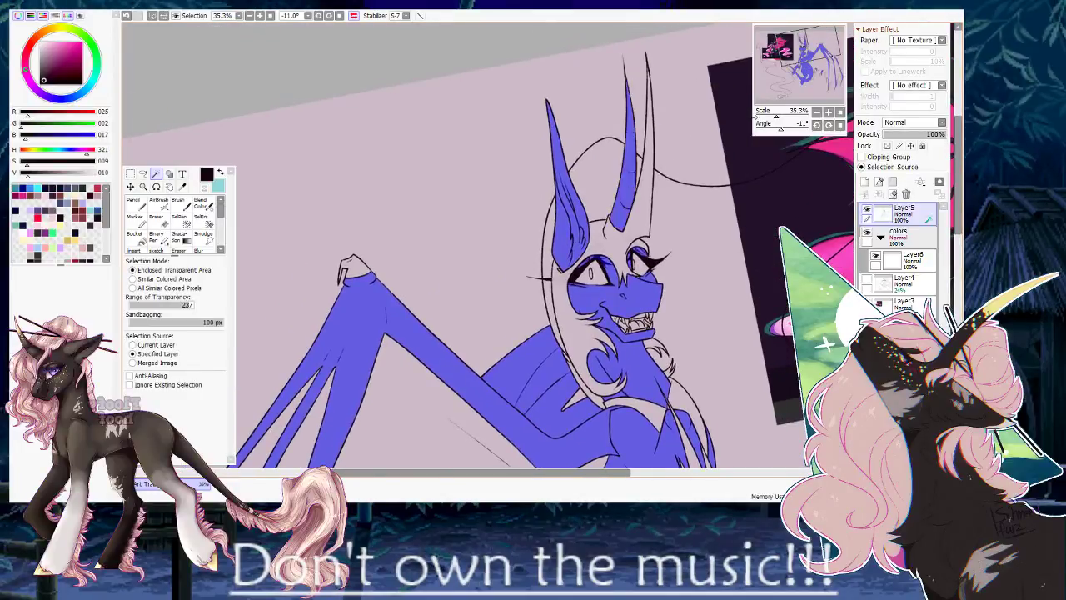
# Paint the inner lines of the ear and the adjacent horn into the selection with the SelPen at size 50, then 20.
pyautogui.moveTo(785, 118); pyautogui.dragTo(791, 117)
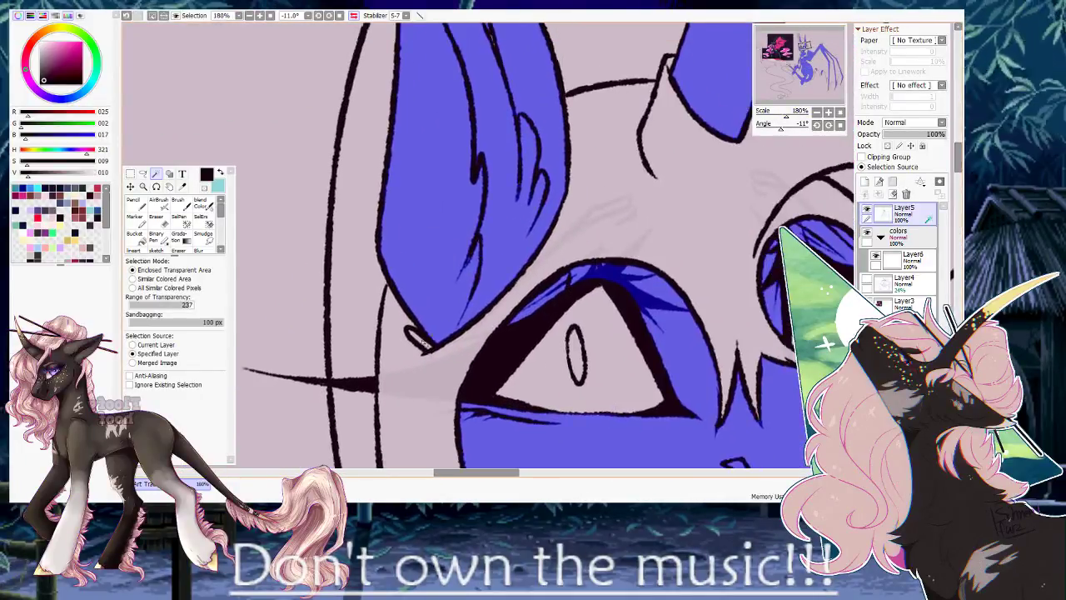
pyautogui.moveTo(484, 151)
pyautogui.mouseDown()
pyautogui.moveTo(501, 238)
pyautogui.moveTo(504, 227)
pyautogui.moveTo(522, 253)
pyautogui.moveTo(540, 340)
pyautogui.moveTo(77, 451)
pyautogui.mouseUp()
pyautogui.press('s')
pyautogui.click(207, 432)
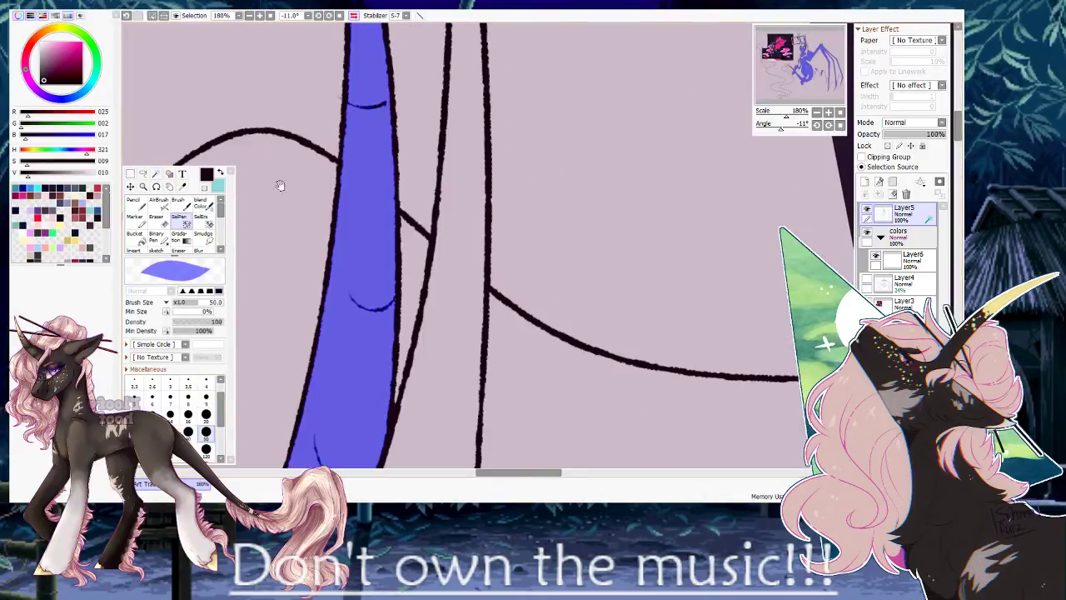
pyautogui.moveTo(425, 225); pyautogui.dragTo(762, 160)
pyautogui.moveTo(337, 262); pyautogui.dragTo(445, 219)
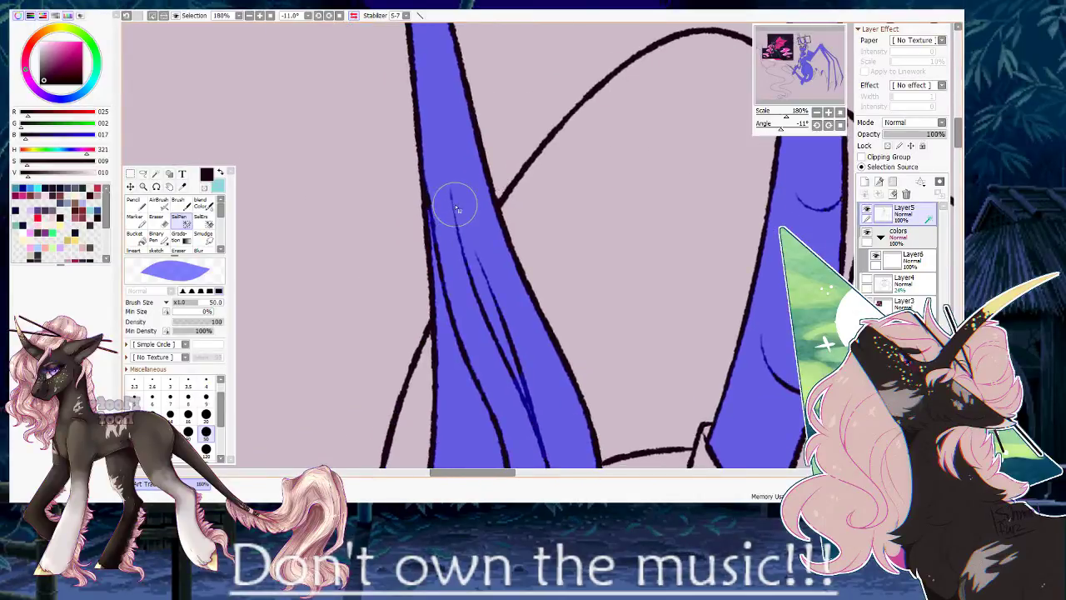
pyautogui.click(207, 415)
pyautogui.moveTo(453, 127); pyautogui.dragTo(444, 280)
pyautogui.moveTo(394, 103); pyautogui.dragTo(414, 255)
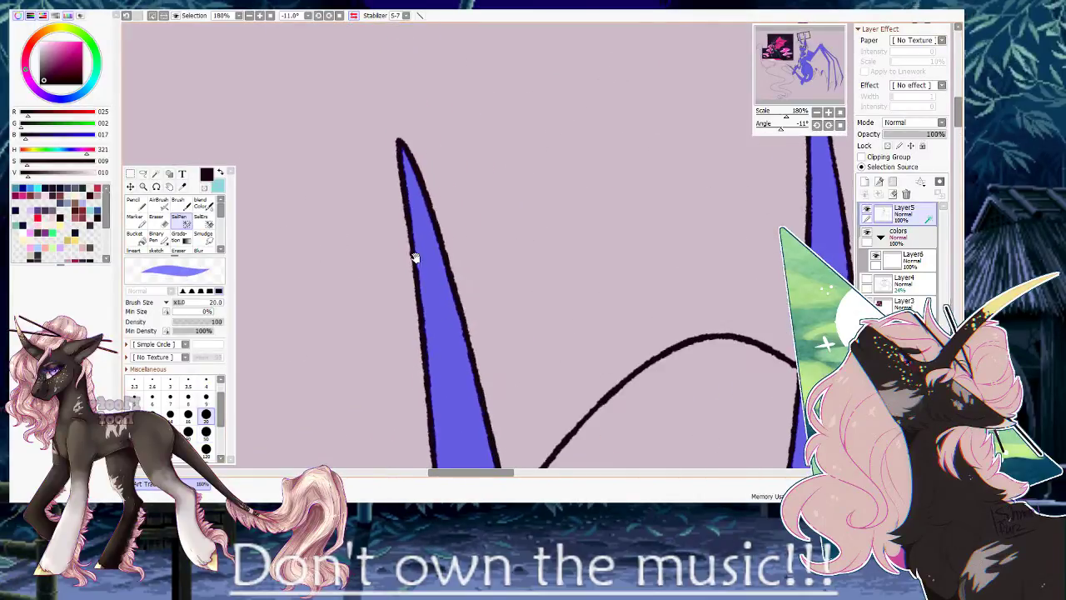
pyautogui.moveTo(756, 212)
pyautogui.mouseDown()
pyautogui.moveTo(581, 145)
pyautogui.moveTo(415, 346)
pyautogui.mouseUp()
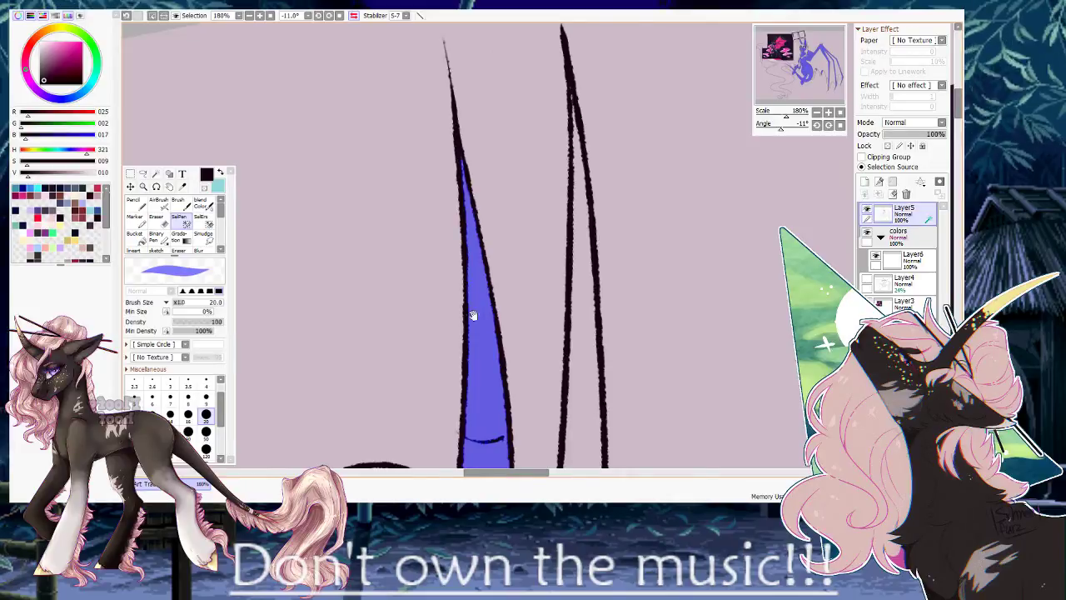
# Cover the inner lines of the eyelids, nostril, muzzle and neck with the size 20 SelPen.
pyautogui.moveTo(473, 314); pyautogui.dragTo(440, 88)
pyautogui.scroll(-3, 455, 304)
pyautogui.scroll(-3, 448, 326)
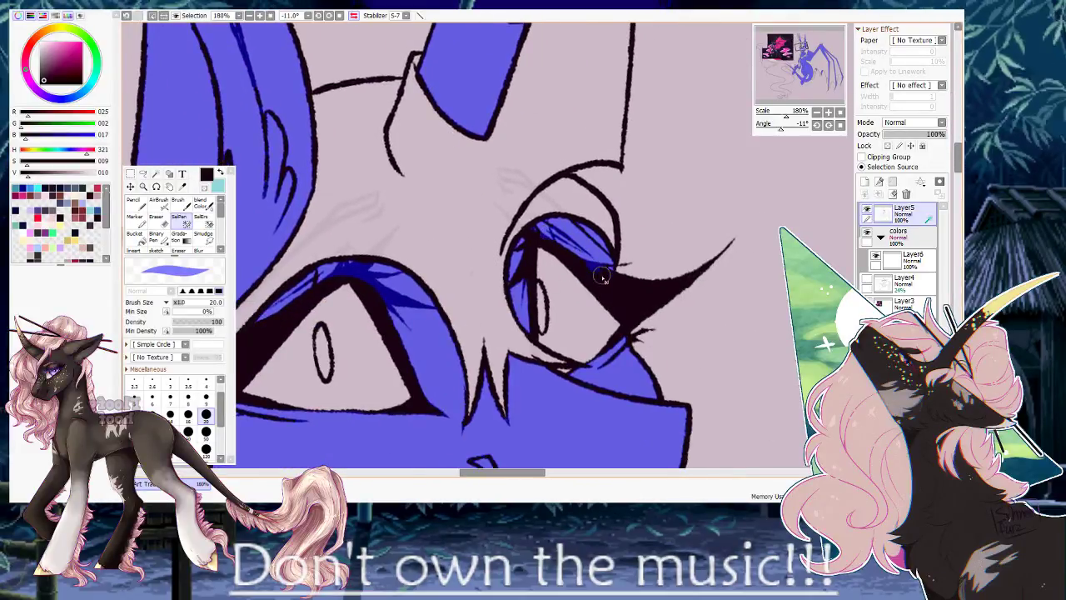
pyautogui.scroll(-2, 509, 337)
pyautogui.scroll(-5, 509, 336)
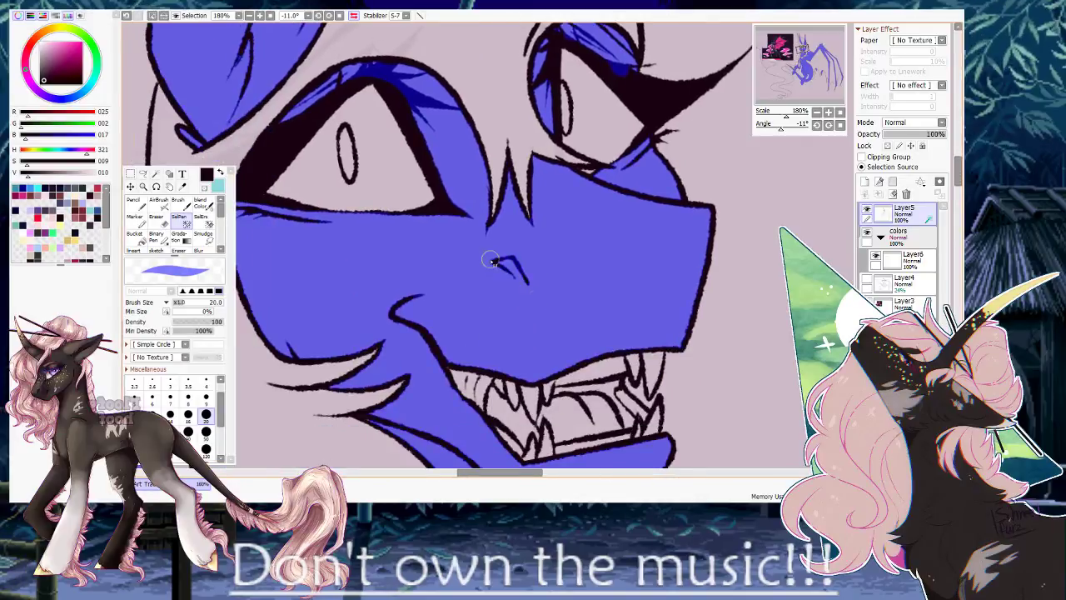
pyautogui.scroll(-5, 473, 348)
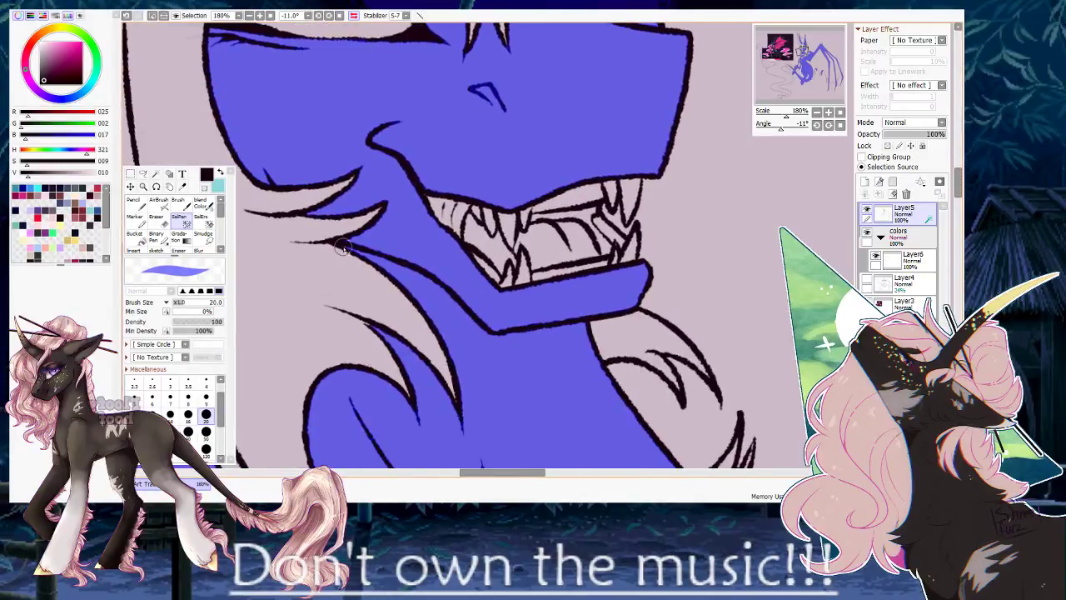
pyautogui.scroll(-5, 369, 252)
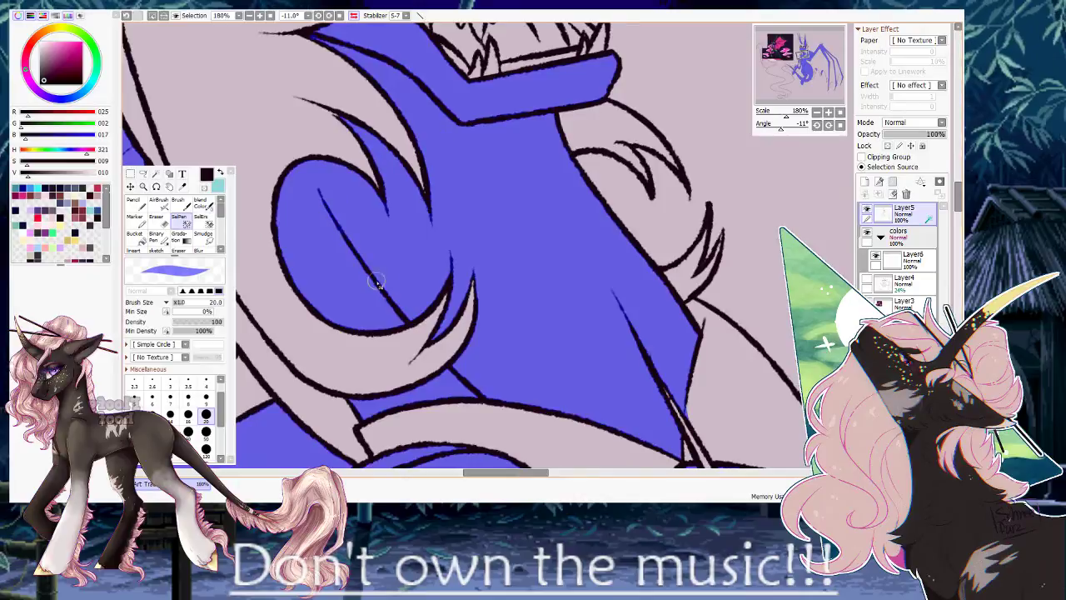
pyautogui.scroll(-5, 381, 281)
# Paint the lines where the wing arm meets the shoulder and back into the selection with the size 20 SelPen.
pyautogui.hscroll(-5, 369, 333)
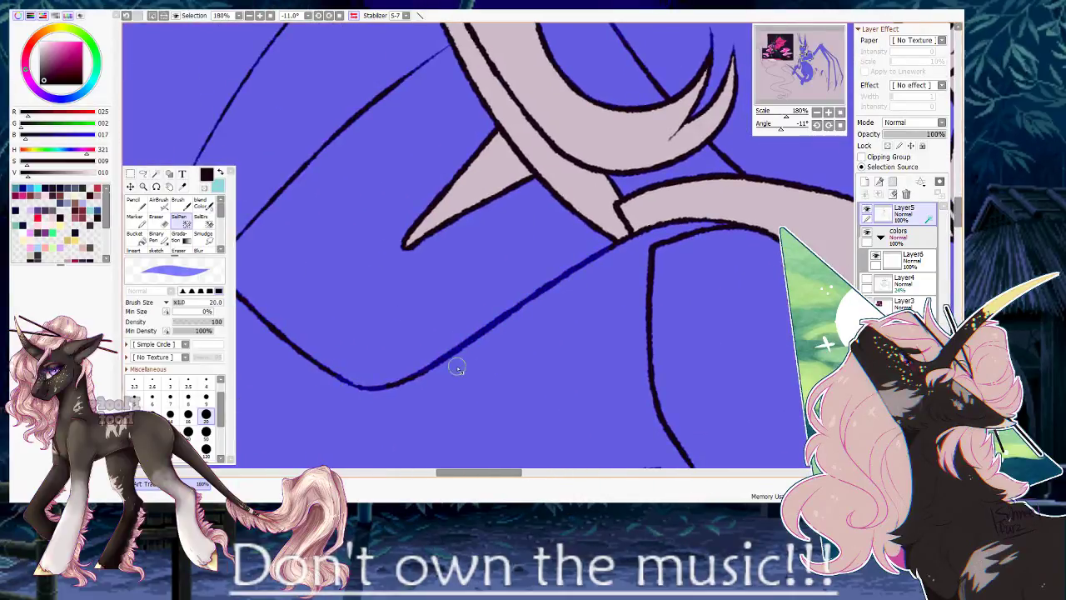
pyautogui.hscroll(-5, 538, 294)
pyautogui.moveTo(538, 295); pyautogui.dragTo(559, 305)
pyautogui.moveTo(467, 341); pyautogui.dragTo(369, 244)
pyautogui.moveTo(634, 207); pyautogui.dragTo(624, 186)
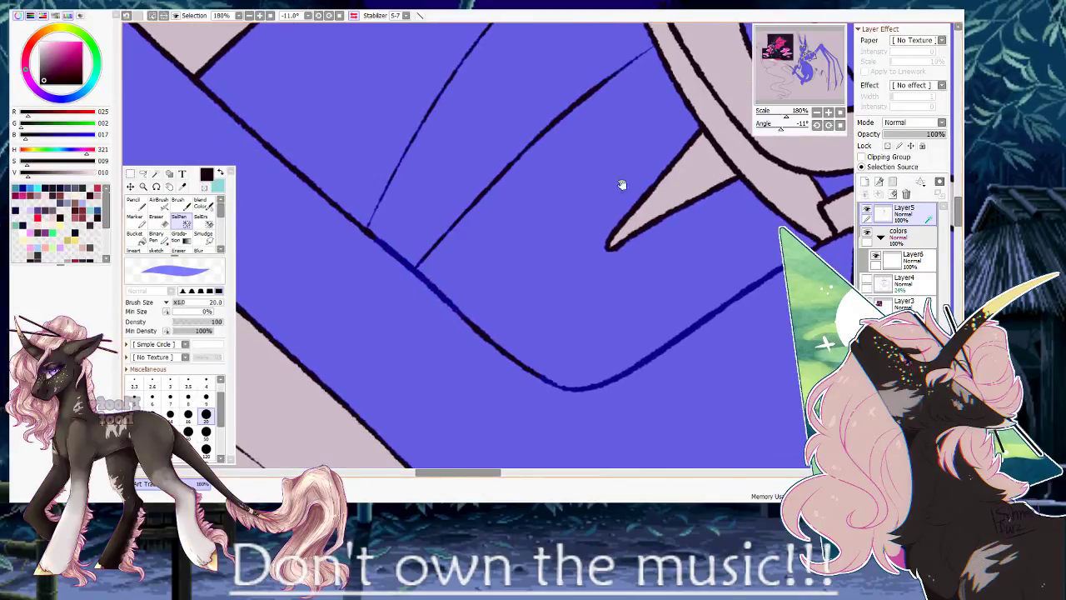
# Touch up the selection at the pointed ends of the wing fingers with the size 20 SelPen.
pyautogui.moveTo(784, 114); pyautogui.dragTo(778, 116)
pyautogui.moveTo(408, 267); pyautogui.dragTo(583, 96)
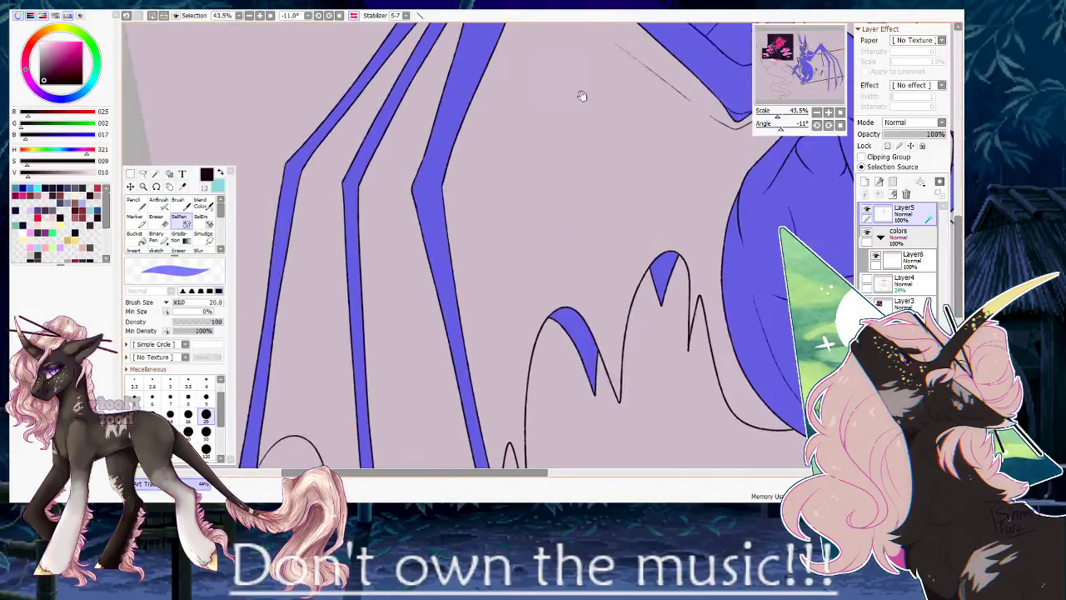
pyautogui.moveTo(468, 256); pyautogui.dragTo(514, 75)
pyautogui.moveTo(507, 349); pyautogui.dragTo(482, 240)
pyautogui.moveTo(778, 117); pyautogui.dragTo(783, 116)
pyautogui.moveTo(647, 226); pyautogui.dragTo(617, 122)
pyautogui.moveTo(569, 337)
pyautogui.mouseDown()
pyautogui.moveTo(568, 328)
pyautogui.moveTo(569, 339)
pyautogui.mouseUp()
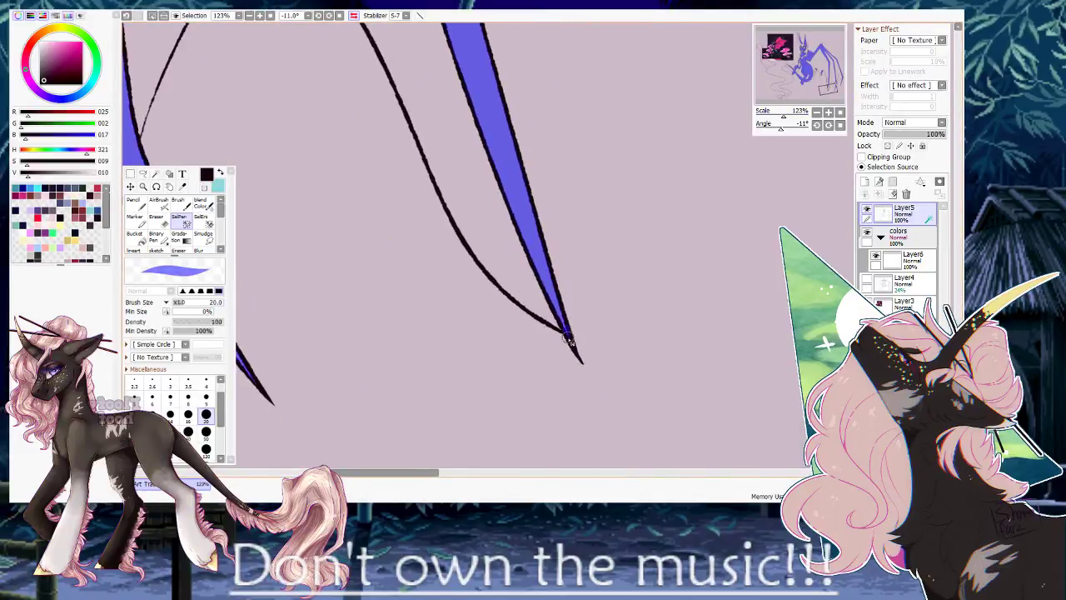
pyautogui.moveTo(293, 235); pyautogui.dragTo(556, 203)
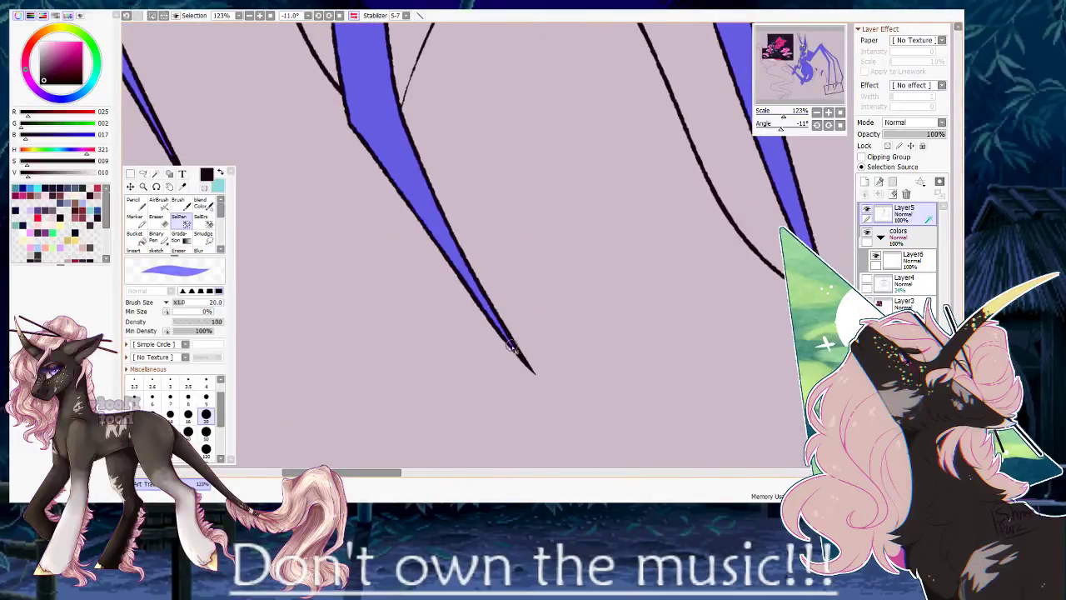
pyautogui.moveTo(531, 369); pyautogui.dragTo(515, 353)
pyautogui.moveTo(413, 264)
pyautogui.mouseDown()
pyautogui.moveTo(444, 255)
pyautogui.moveTo(595, 343)
pyautogui.mouseUp()
pyautogui.moveTo(374, 257)
pyautogui.mouseDown()
pyautogui.moveTo(424, 329)
pyautogui.moveTo(404, 304)
pyautogui.moveTo(409, 320)
pyautogui.mouseUp()
# Add the inner lines of the hind leg, its hoof and the tail crossing to the selection with the SelPen.
pyautogui.moveTo(694, 142); pyautogui.dragTo(404, 233)
pyautogui.moveTo(688, 142)
pyautogui.mouseDown()
pyautogui.moveTo(606, 204)
pyautogui.moveTo(597, 230)
pyautogui.moveTo(435, 298)
pyautogui.moveTo(464, 169)
pyautogui.moveTo(628, 146)
pyautogui.moveTo(469, 224)
pyautogui.moveTo(598, 236)
pyautogui.moveTo(417, 136)
pyautogui.mouseUp()
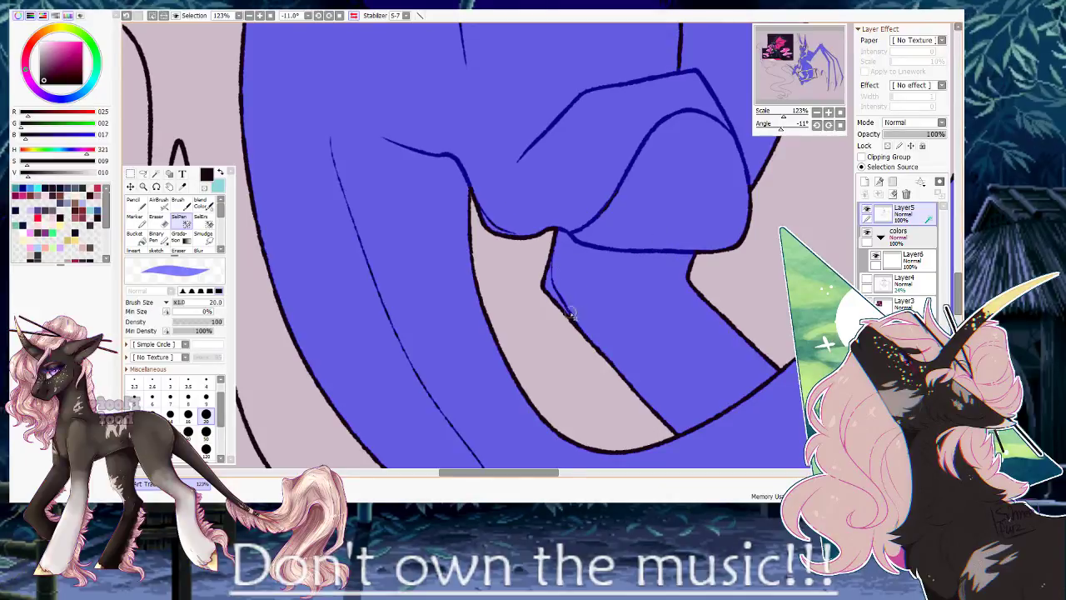
pyautogui.moveTo(704, 296); pyautogui.dragTo(476, 305)
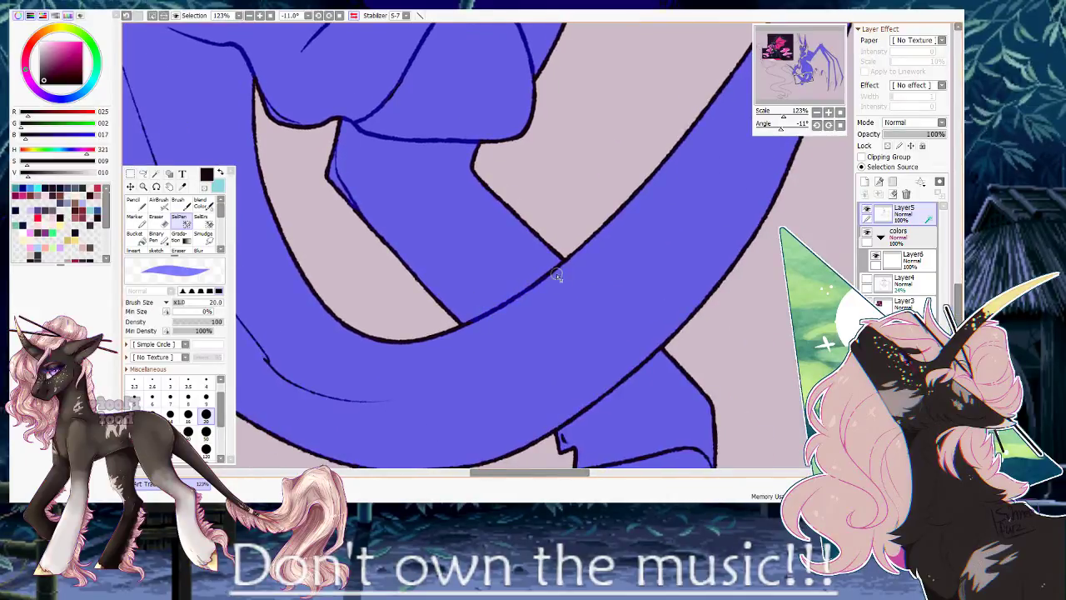
pyautogui.moveTo(588, 442)
pyautogui.mouseDown()
pyautogui.moveTo(510, 365)
pyautogui.moveTo(581, 375)
pyautogui.mouseUp()
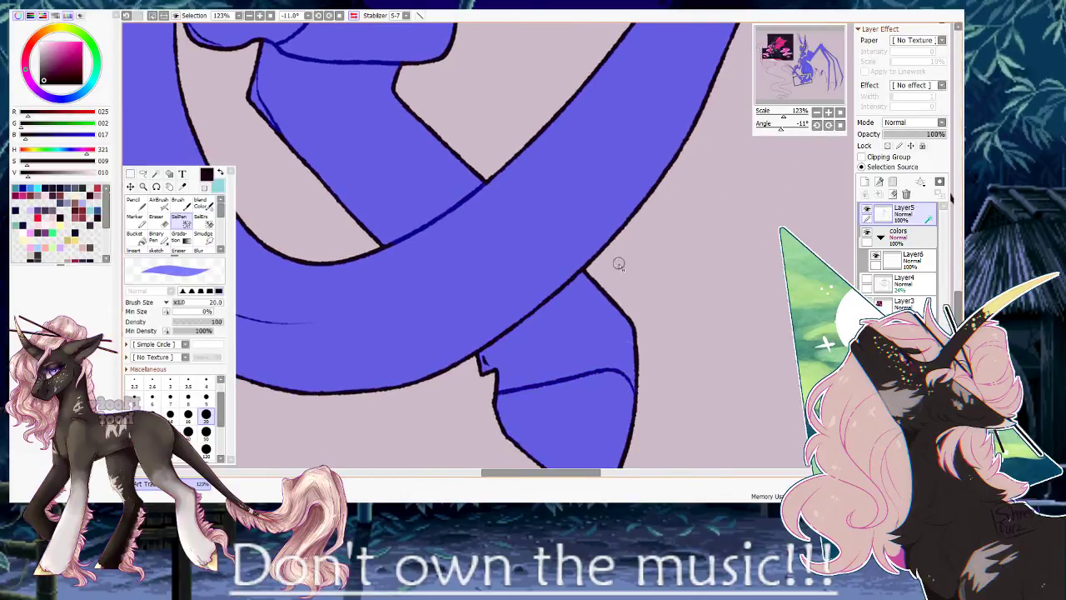
pyautogui.moveTo(619, 262); pyautogui.dragTo(606, 195)
# Add the inner lines of the forelegs, front hoof, shoulder and chest to the selection with the SelPen.
pyautogui.moveTo(623, 158); pyautogui.dragTo(479, 330)
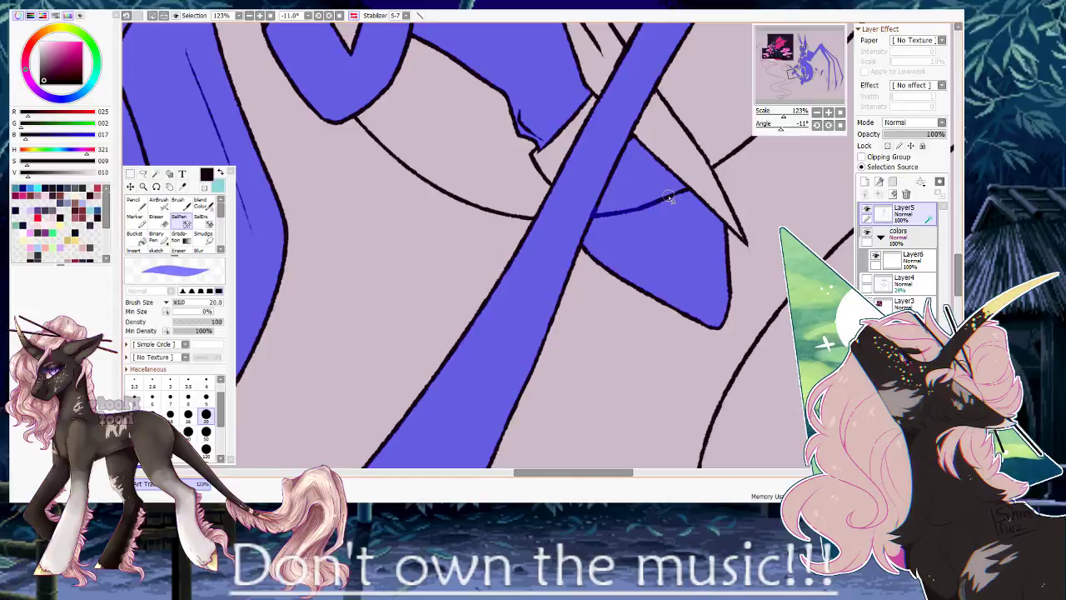
pyautogui.moveTo(671, 207); pyautogui.dragTo(587, 286)
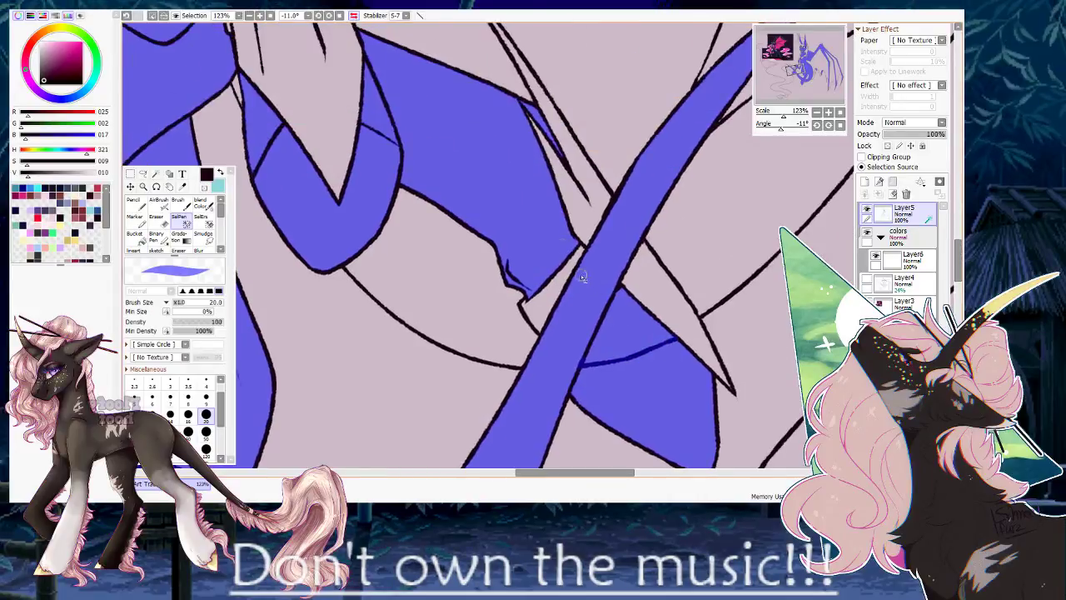
pyautogui.moveTo(483, 129); pyautogui.dragTo(564, 286)
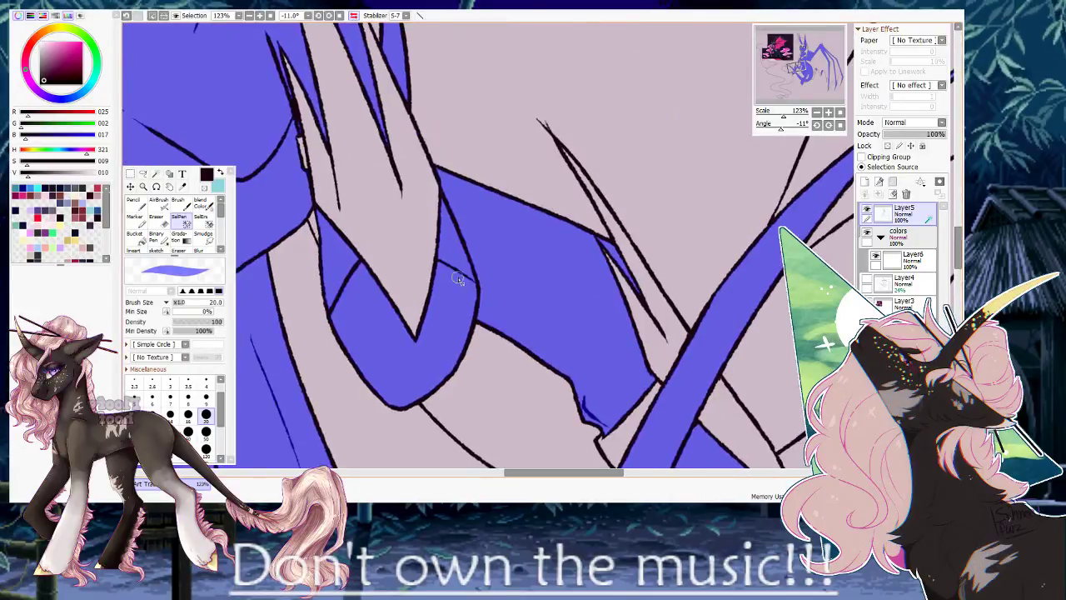
pyautogui.moveTo(291, 153); pyautogui.dragTo(374, 281)
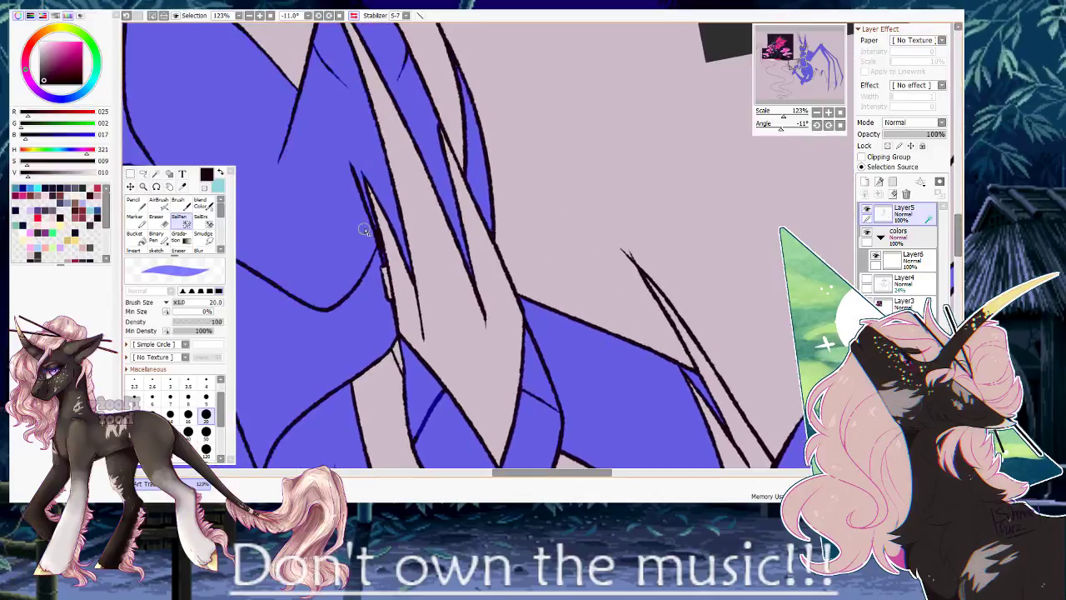
pyautogui.scroll(3, 317, 303)
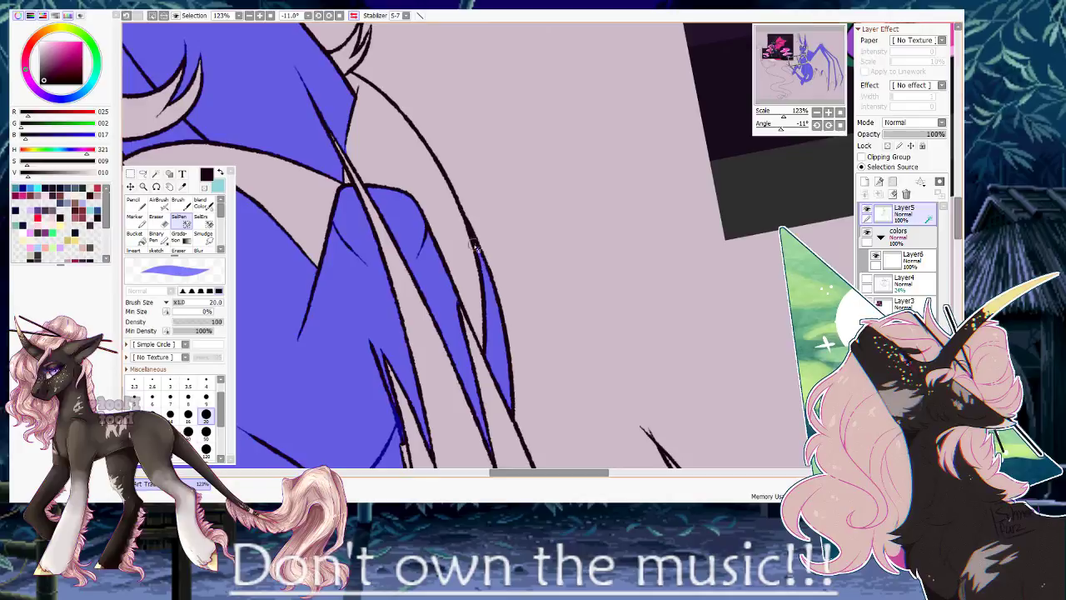
pyautogui.moveTo(439, 164); pyautogui.dragTo(624, 302)
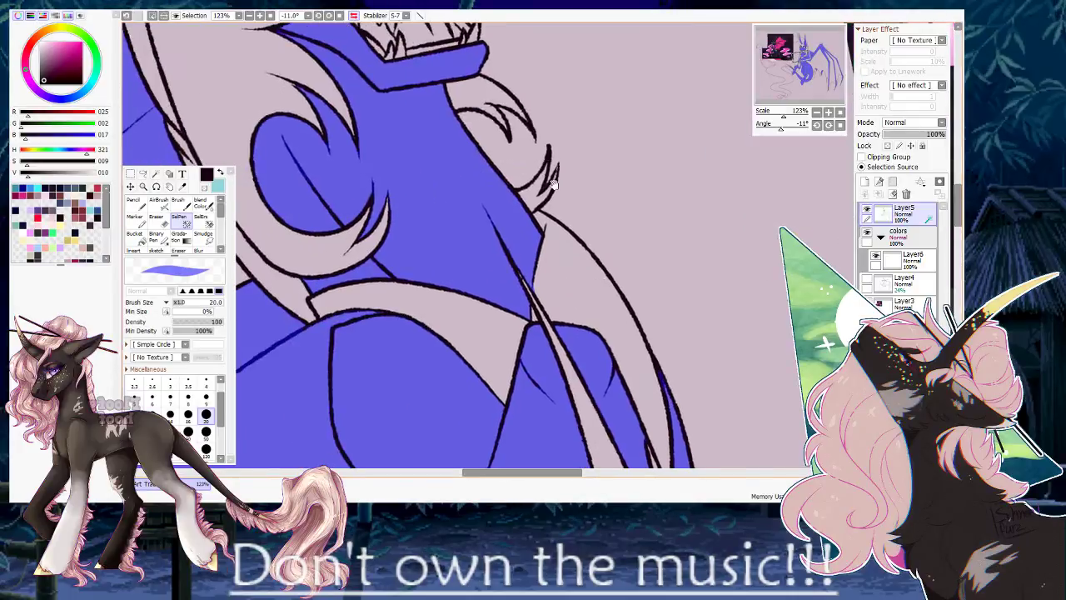
pyautogui.moveTo(500, 100); pyautogui.dragTo(514, 276)
pyautogui.moveTo(495, 77); pyautogui.dragTo(533, 191)
# Pick the dark grey of the reference pony's leg as the colour for the Binary Pen.
pyautogui.moveTo(775, 163); pyautogui.dragTo(487, 169)
pyautogui.moveTo(713, 214); pyautogui.dragTo(622, 227)
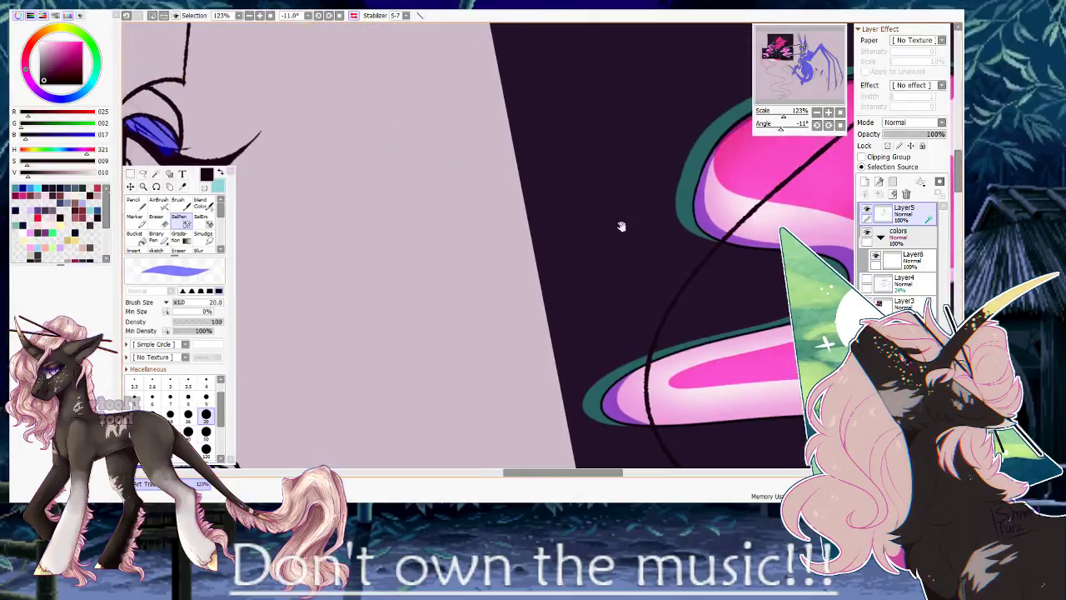
pyautogui.moveTo(772, 246); pyautogui.dragTo(452, 314)
pyautogui.moveTo(714, 216); pyautogui.dragTo(573, 237)
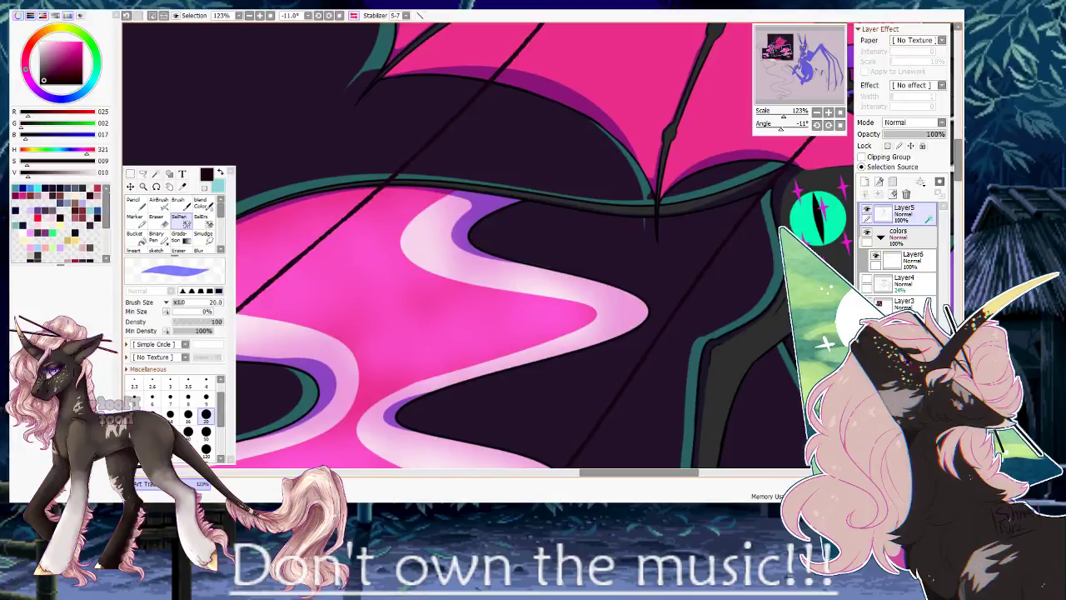
pyautogui.press('-')
pyautogui.hotkey('ctrl', 'd')
pyautogui.press('b')
pyautogui.rightClick(799, 313)
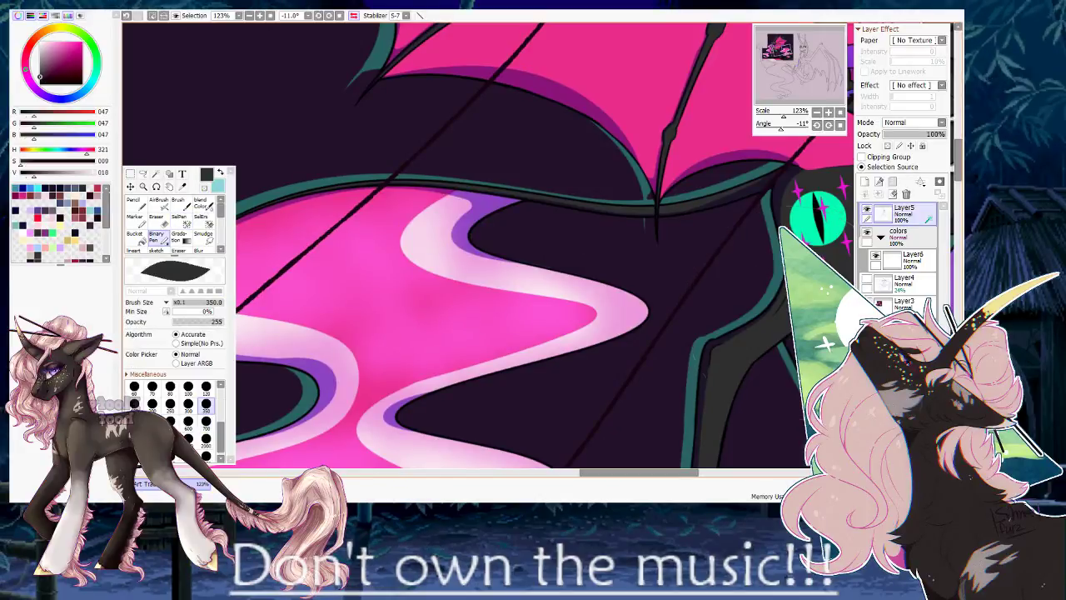
# Fill the selected body areas with dark grey on Layer6 using the Binary Pen at size 5000, with the canvas rotation reset, and deselect.
pyautogui.moveTo(474, 247); pyautogui.dragTo(731, 148)
pyautogui.moveTo(466, 179)
pyautogui.mouseDown()
pyautogui.moveTo(795, 146)
pyautogui.moveTo(790, 115)
pyautogui.moveTo(772, 118)
pyautogui.mouseUp()
pyautogui.click(919, 262)
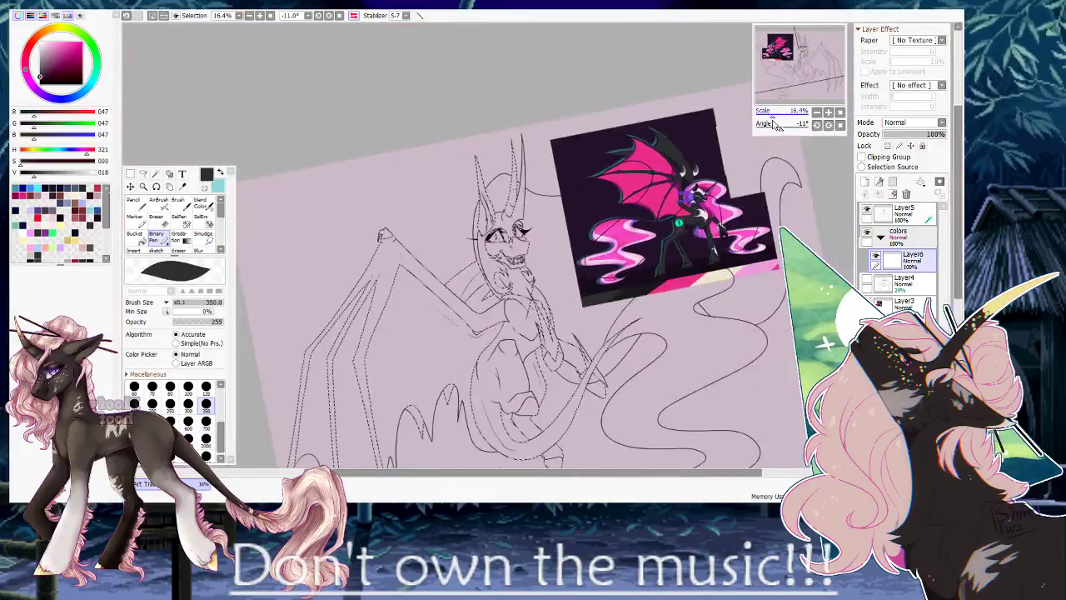
pyautogui.click(836, 126)
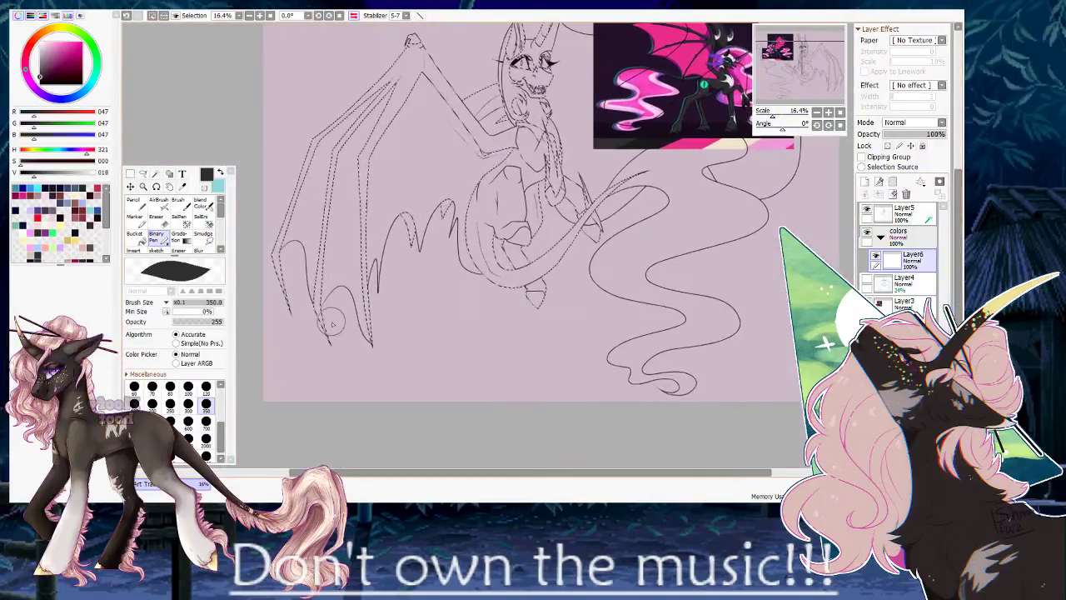
pyautogui.press(']')
pyautogui.press(']')
pyautogui.press(']')
pyautogui.press(']')
pyautogui.press(']')
pyautogui.press(']')
pyautogui.press(']')
pyautogui.press(']')
pyautogui.press(']')
pyautogui.press(']')
pyautogui.press(']')
pyautogui.press(']')
pyautogui.press(']')
pyautogui.press(']')
pyautogui.press(']')
pyautogui.moveTo(417, 197); pyautogui.dragTo(459, 178)
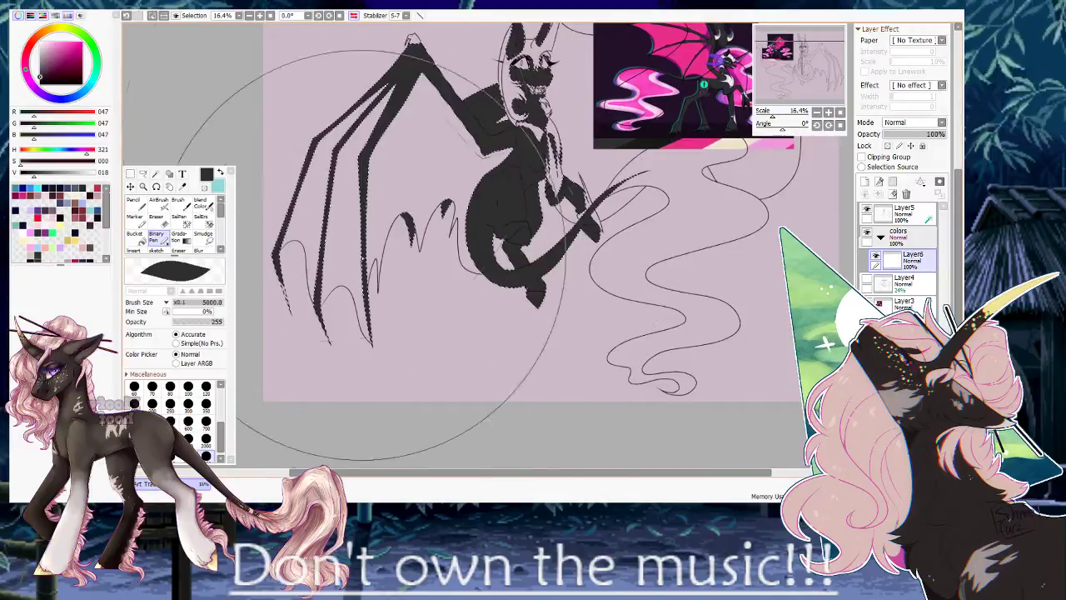
pyautogui.moveTo(582, 67); pyautogui.dragTo(562, 206)
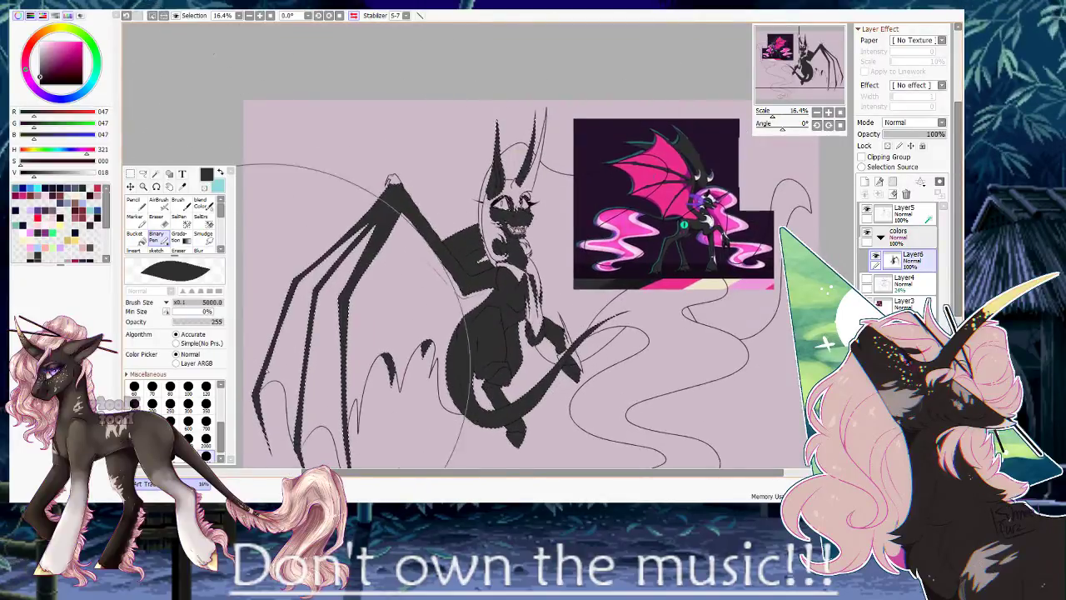
pyautogui.moveTo(222, 445); pyautogui.dragTo(226, 465)
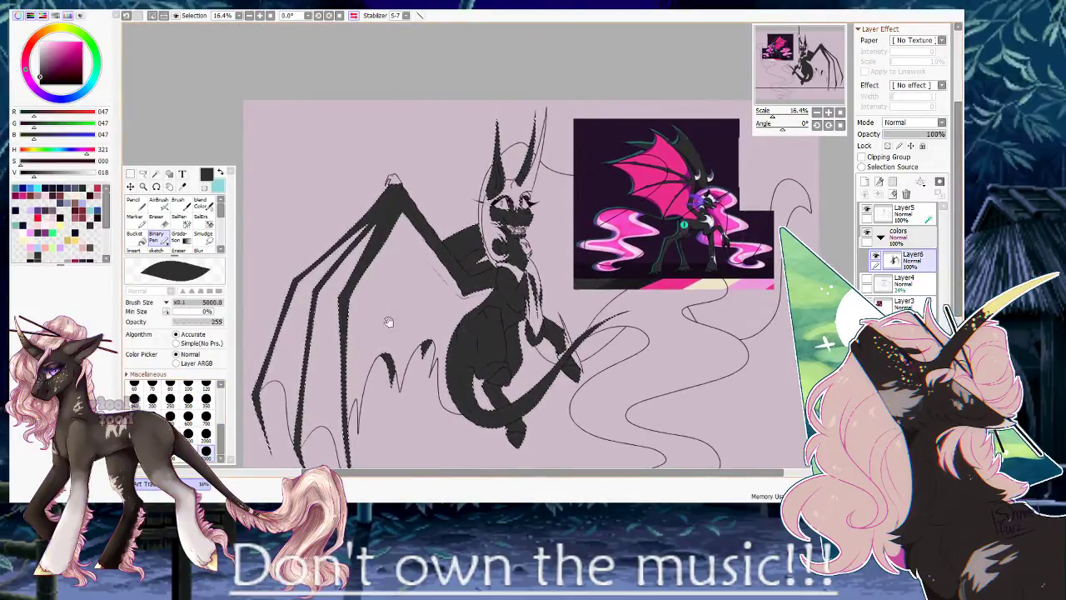
pyautogui.moveTo(393, 321); pyautogui.dragTo(391, 289)
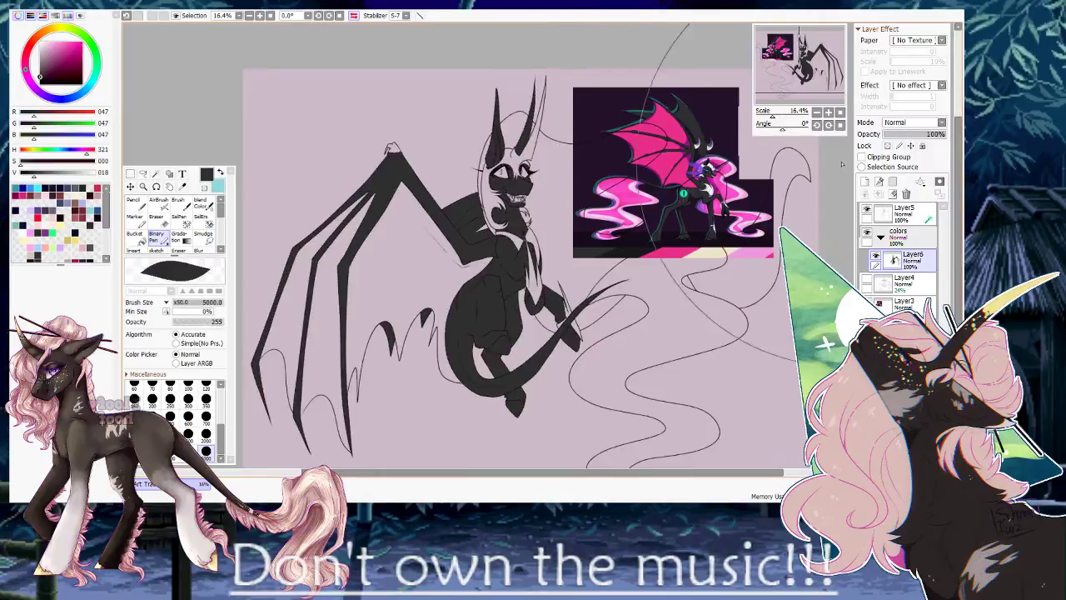
# Add a new layer above the dark grey body layer in the colors folder and mirror the canvas view.
pyautogui.click(864, 181)
pyautogui.press('h')
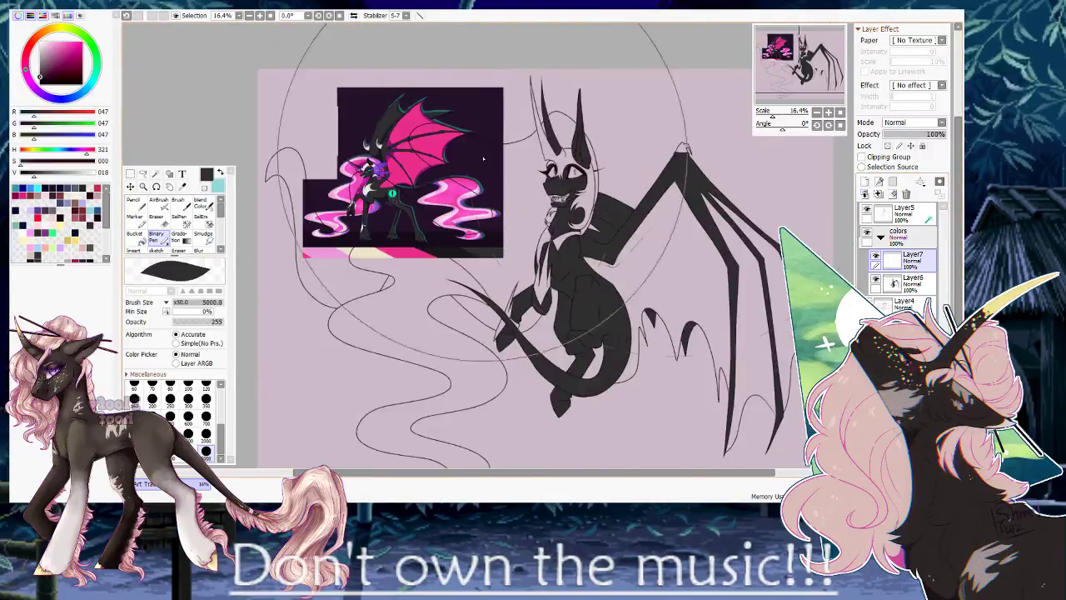
pyautogui.click(156, 174)
# Try to select the flowing mane areas with the Magic Wand at a transparency range of 237.
pyautogui.click(408, 307)
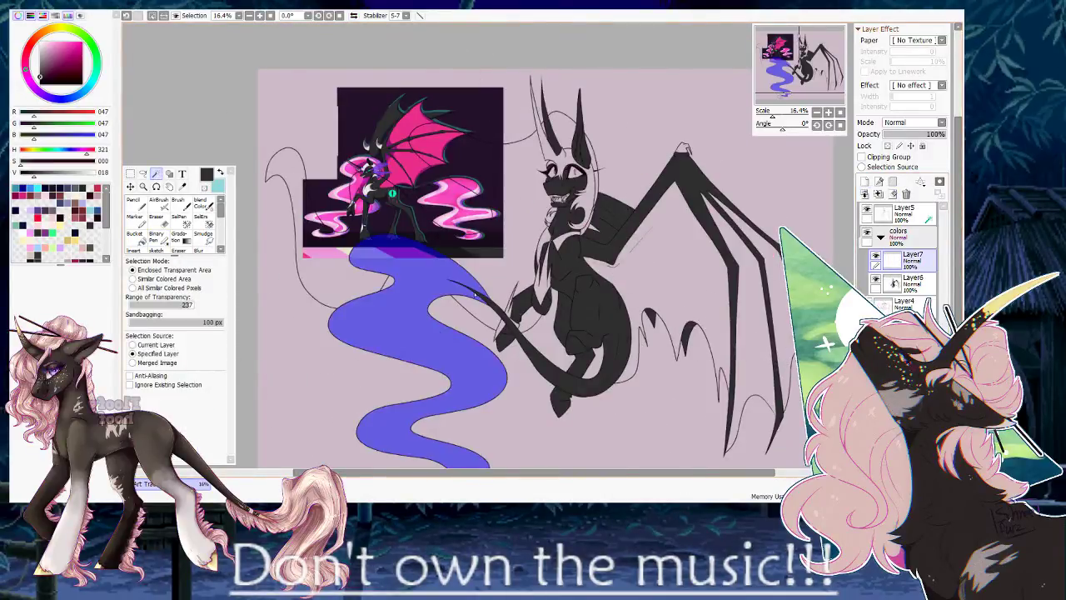
pyautogui.click(495, 319)
pyautogui.click(536, 326)
pyautogui.click(518, 274)
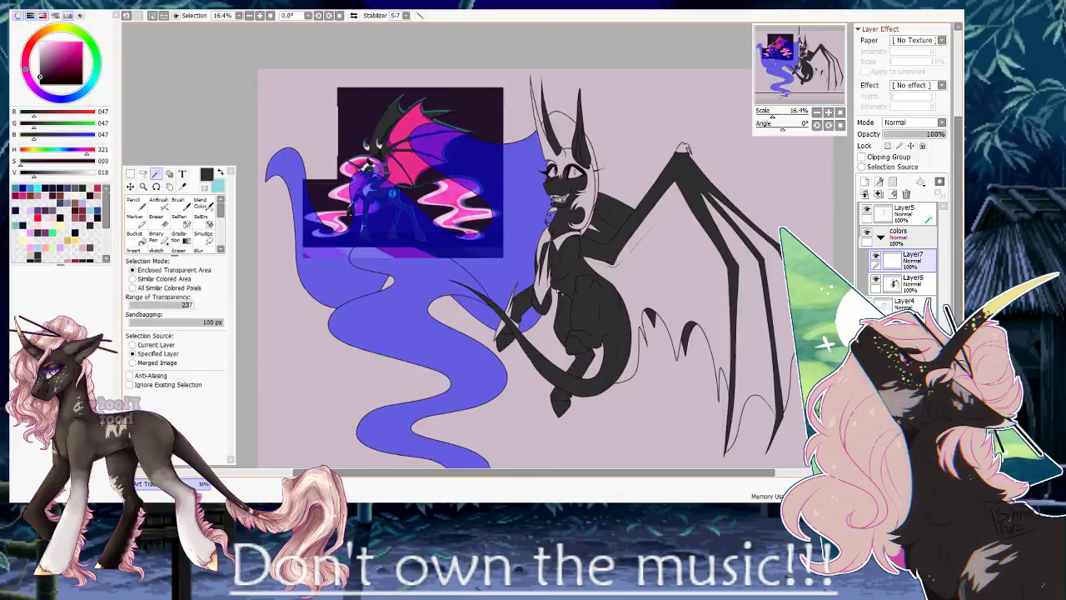
pyautogui.moveTo(577, 217); pyautogui.dragTo(561, 190)
pyautogui.click(549, 108)
pyautogui.hotkey('ctrl', 'f')
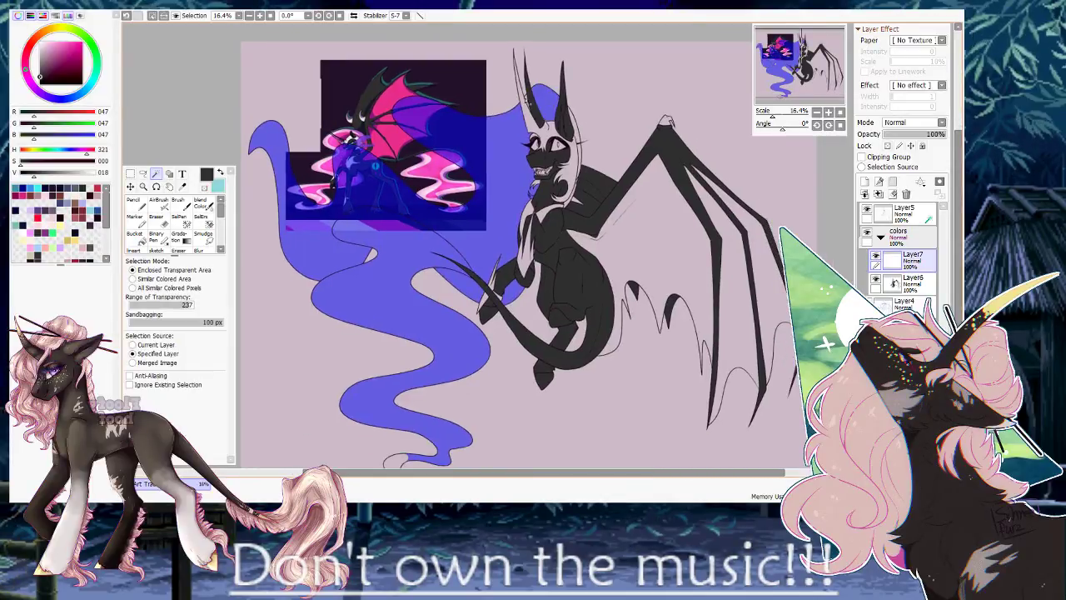
pyautogui.click(580, 137)
pyautogui.hotkey('ctrl', 'f')
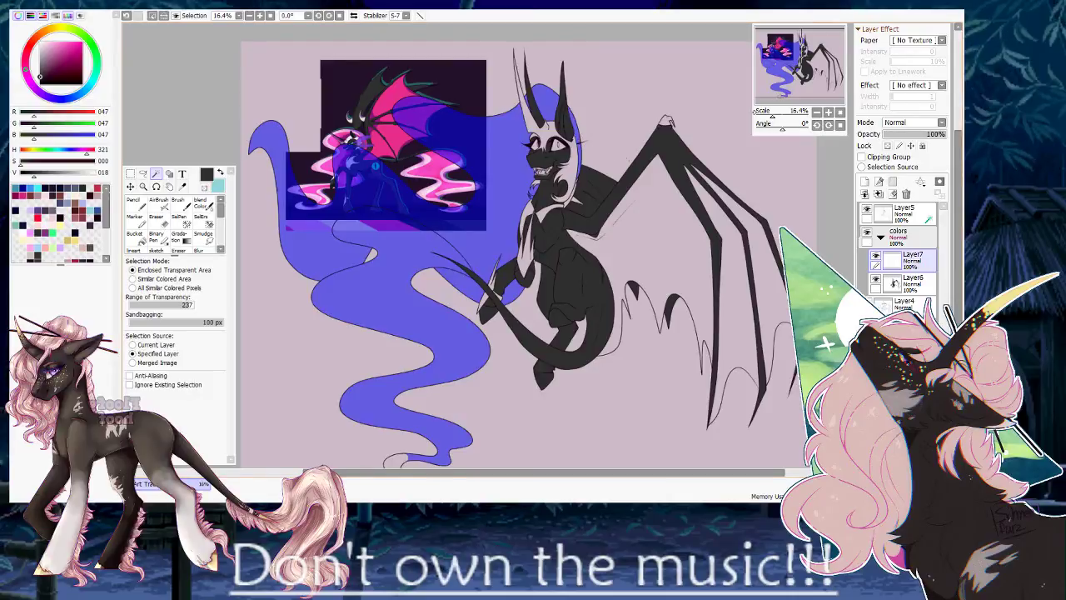
pyautogui.scroll(5, 490, 267)
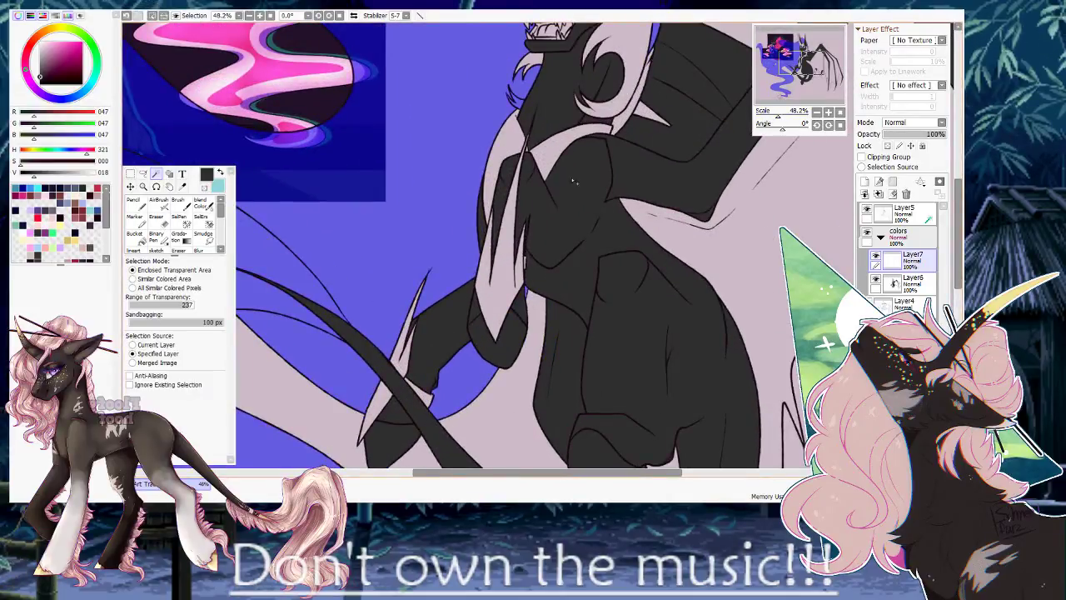
pyautogui.moveTo(573, 181); pyautogui.dragTo(552, 312)
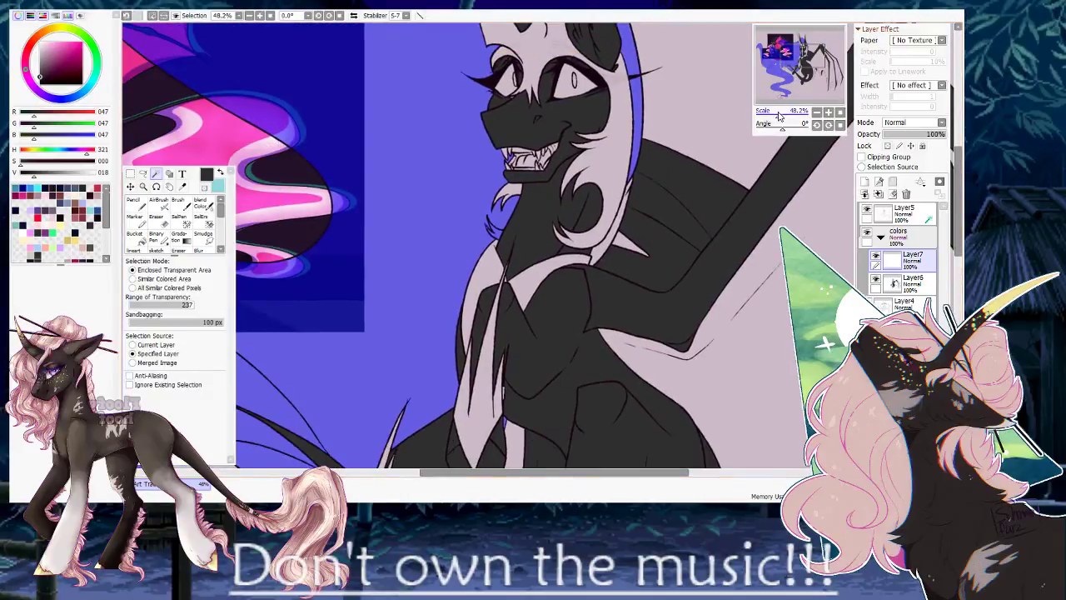
pyautogui.hotkey('ctrl', 'd')
# Set the Magic Wand's transparency range to 187 and select the large mane area and the strip behind the head.
pyautogui.click(176, 305)
pyautogui.click(442, 191)
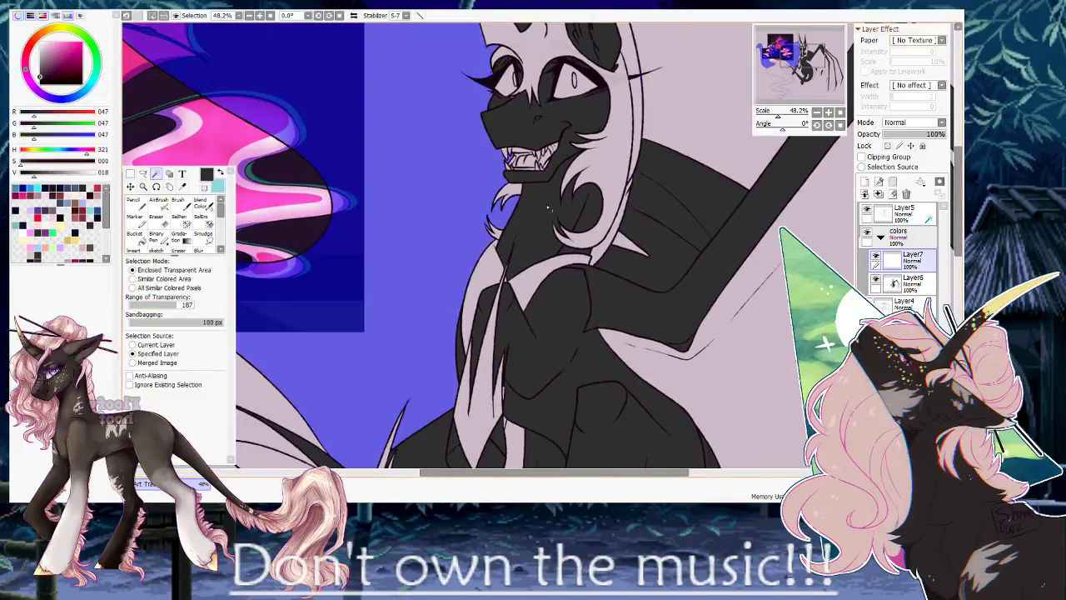
pyautogui.scroll(5, 547, 207)
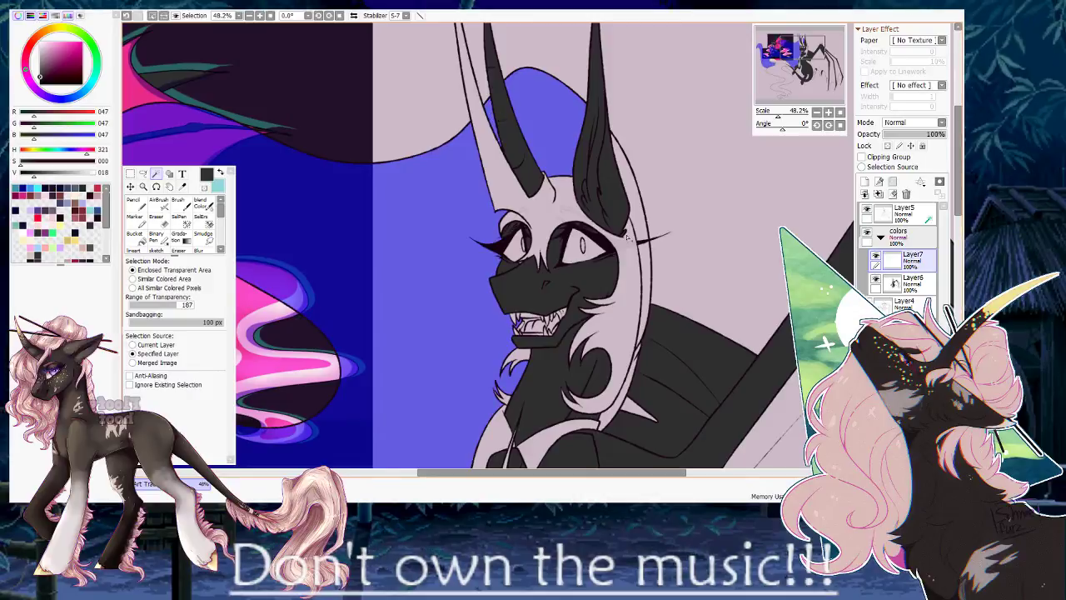
pyautogui.click(646, 262)
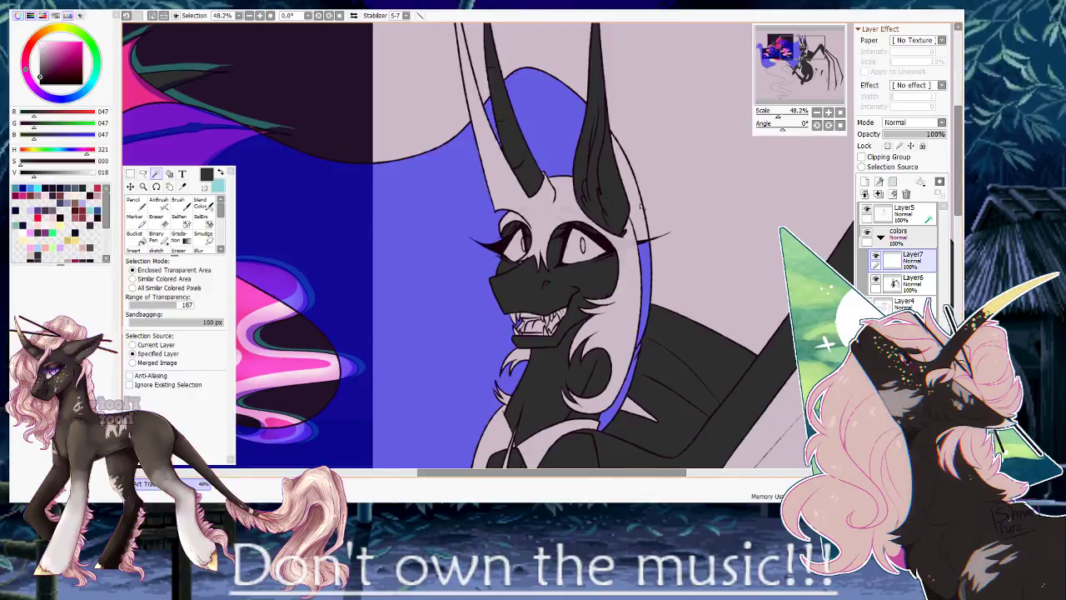
pyautogui.click(641, 206)
# Add the mane pieces around the foreleg and tail tip, the lower flowing strand and its curled end to the selection.
pyautogui.moveTo(451, 338); pyautogui.dragTo(538, 155)
pyautogui.moveTo(583, 380); pyautogui.dragTo(583, 181)
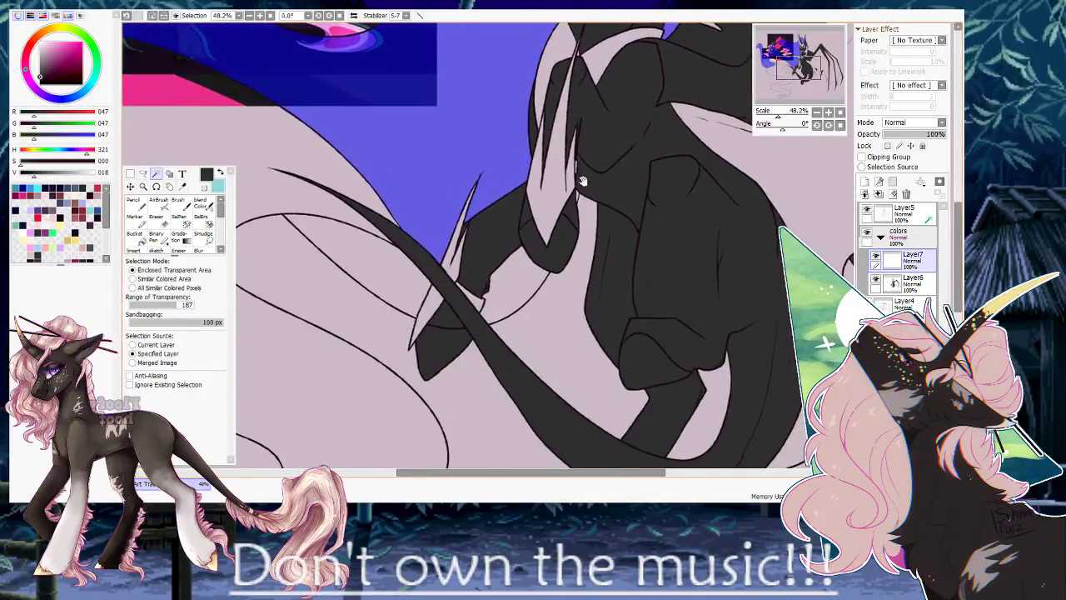
pyautogui.click(518, 279)
pyautogui.click(375, 262)
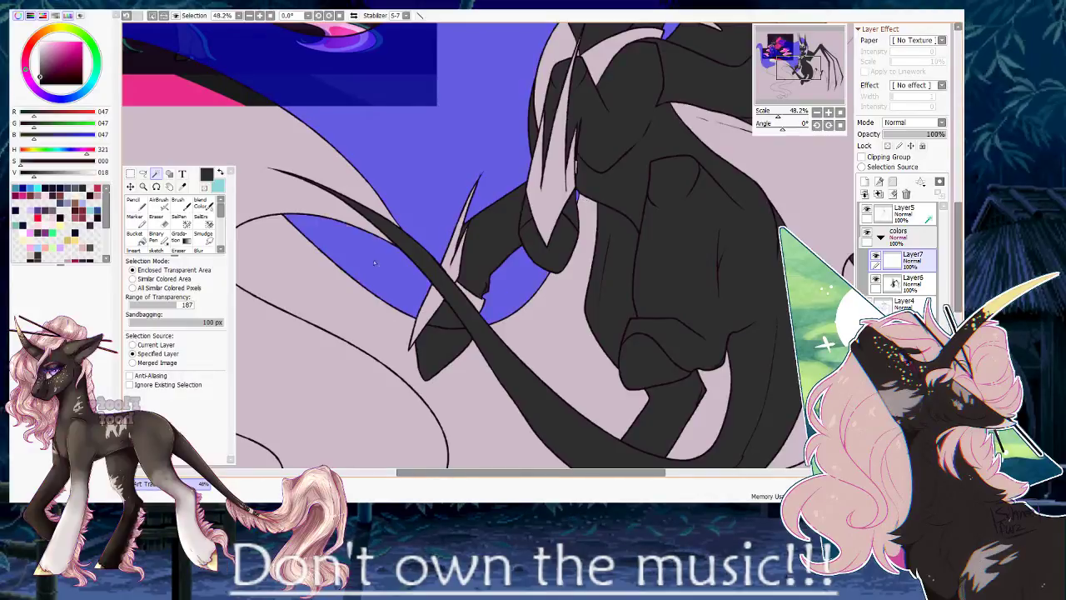
pyautogui.click(292, 187)
pyautogui.moveTo(373, 337); pyautogui.dragTo(619, 195)
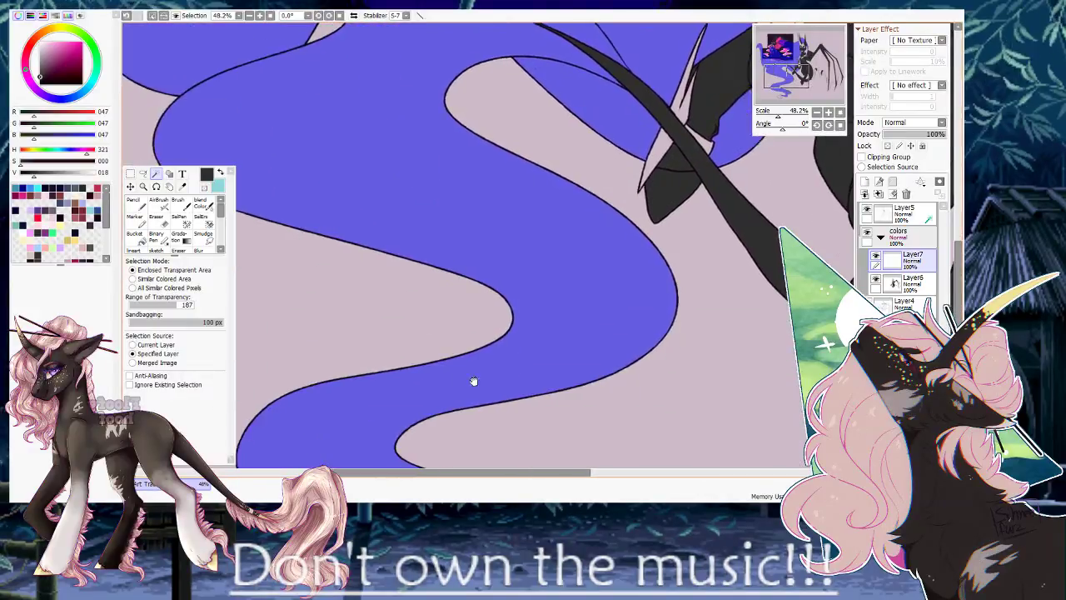
pyautogui.moveTo(450, 454); pyautogui.dragTo(476, 180)
pyautogui.click(424, 344)
pyautogui.moveTo(491, 371); pyautogui.dragTo(524, 248)
pyautogui.scroll(5, 525, 248)
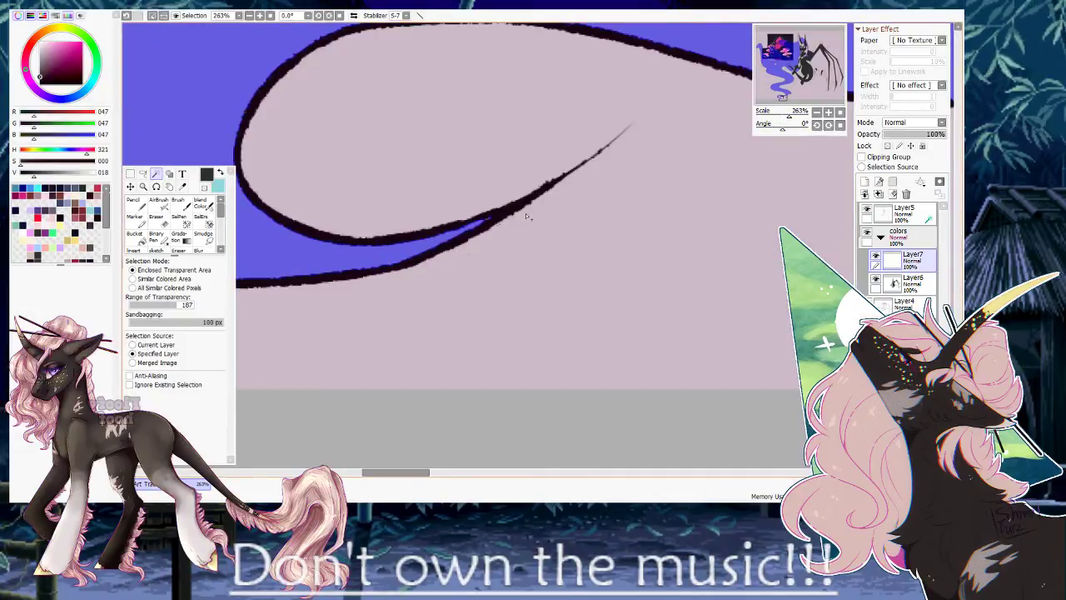
# Paint the mane's inner lines around the small fold below the reference image into the selection with the SelPen at size 50.
pyautogui.moveTo(790, 115); pyautogui.dragTo(781, 116)
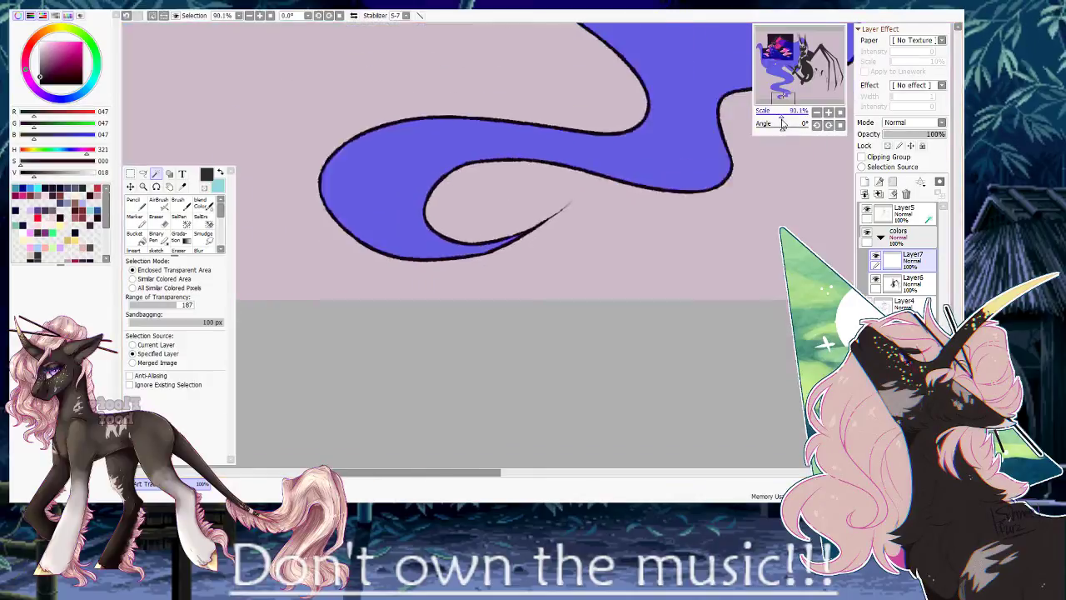
pyautogui.moveTo(708, 58); pyautogui.dragTo(488, 341)
pyautogui.moveTo(485, 41); pyautogui.dragTo(499, 400)
pyautogui.moveTo(609, 67); pyautogui.dragTo(627, 117)
pyautogui.moveTo(516, 57); pyautogui.dragTo(575, 224)
pyautogui.press('a')
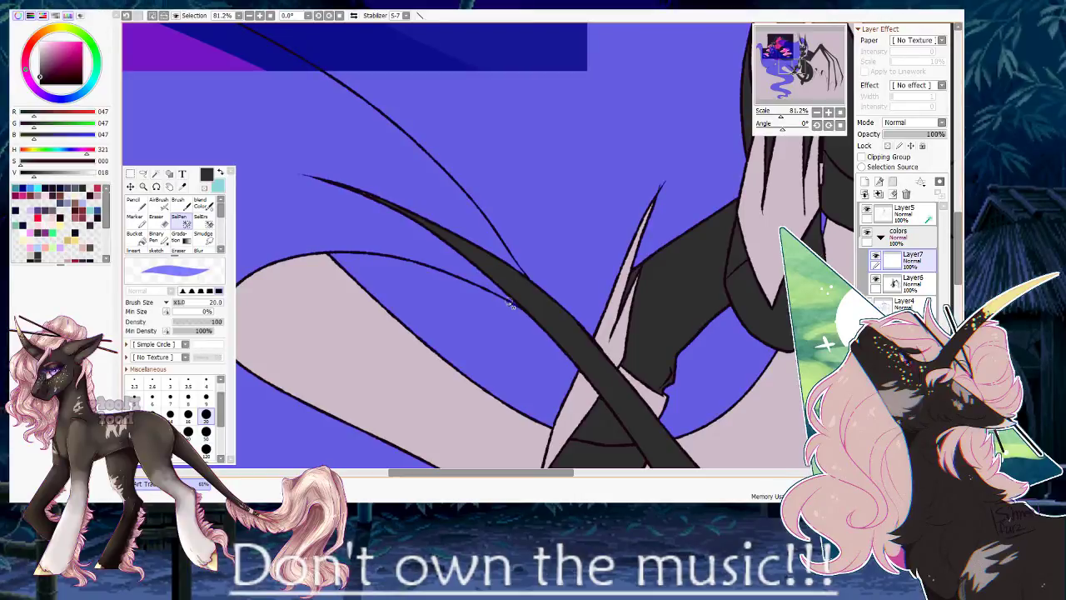
pyautogui.moveTo(530, 271); pyautogui.dragTo(476, 293)
pyautogui.moveTo(595, 172); pyautogui.dragTo(512, 333)
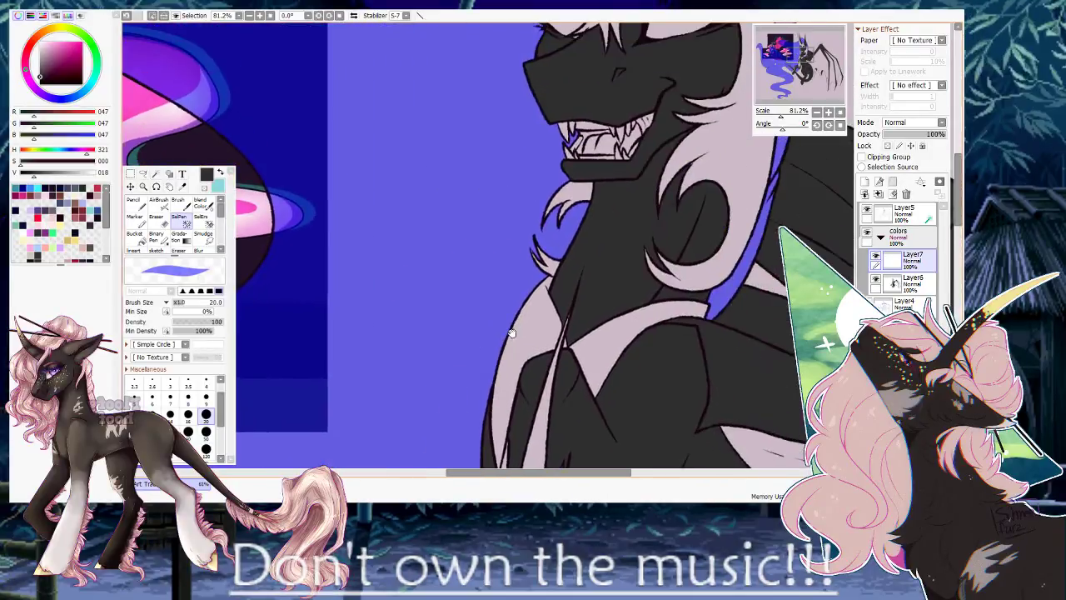
pyautogui.moveTo(553, 151); pyautogui.dragTo(520, 340)
pyautogui.moveTo(523, 190)
pyautogui.mouseDown()
pyautogui.moveTo(499, 300)
pyautogui.moveTo(507, 336)
pyautogui.moveTo(401, 211)
pyautogui.moveTo(442, 188)
pyautogui.mouseUp()
pyautogui.moveTo(358, 224); pyautogui.dragTo(591, 234)
pyautogui.moveTo(358, 229); pyautogui.dragTo(600, 248)
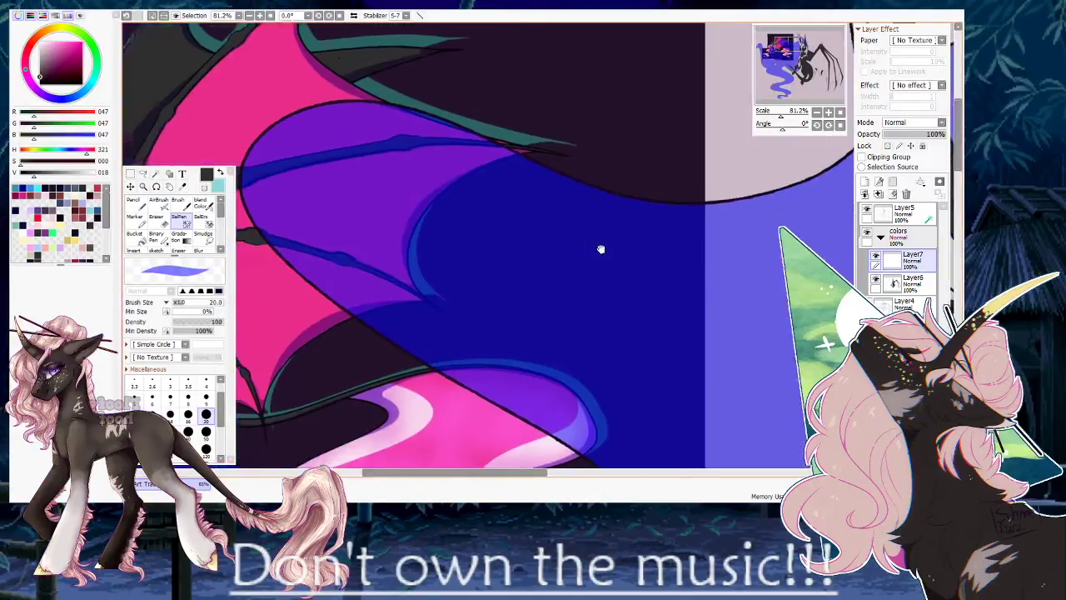
pyautogui.moveTo(372, 359)
pyautogui.mouseDown()
pyautogui.moveTo(491, 223)
pyautogui.moveTo(567, 100)
pyautogui.moveTo(513, 250)
pyautogui.moveTo(545, 274)
pyautogui.moveTo(550, 210)
pyautogui.mouseUp()
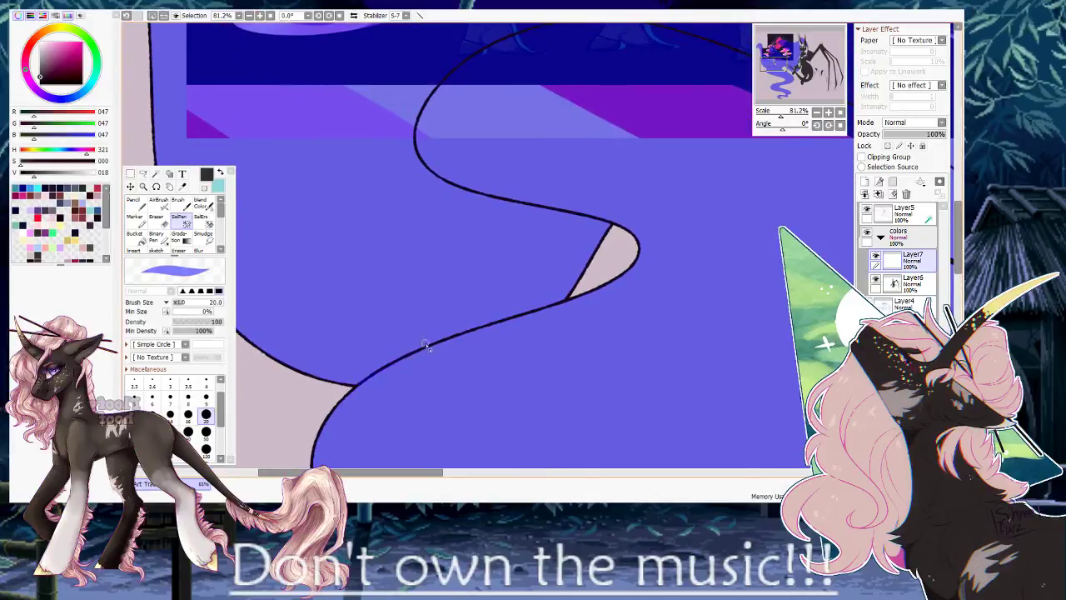
pyautogui.click(206, 433)
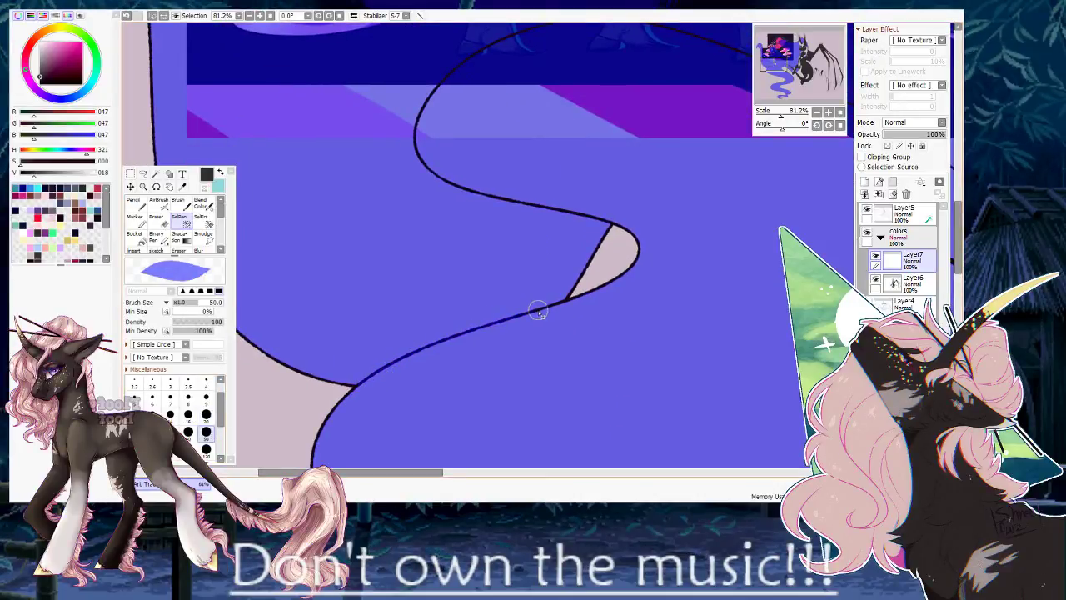
pyautogui.moveTo(538, 312); pyautogui.dragTo(568, 298)
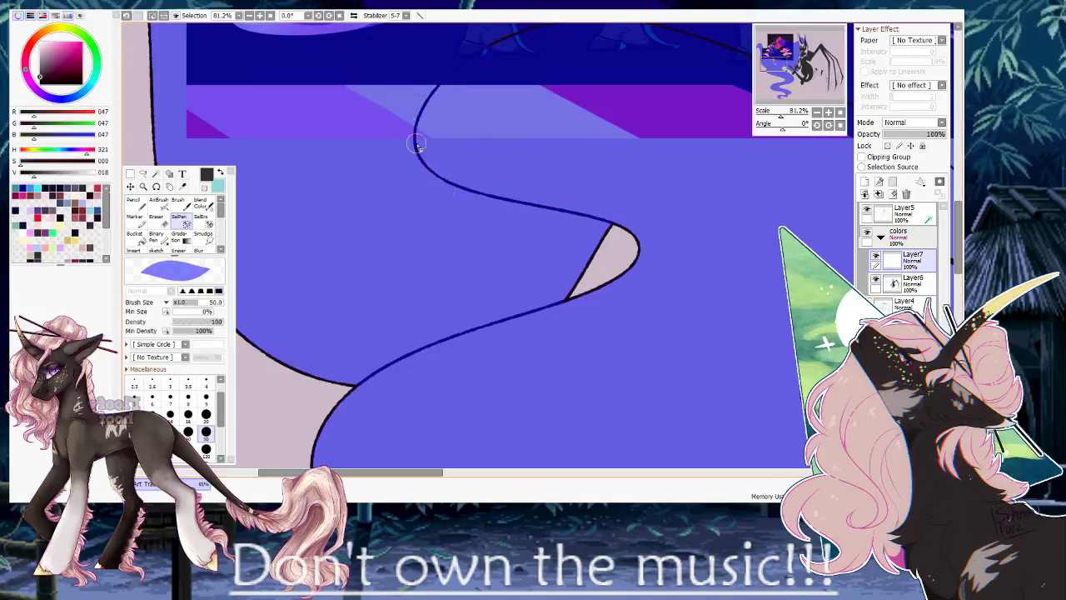
# Paint the long inner mane lines running from the reference image to the creature's tail tip into the selection with the SelPen.
pyautogui.moveTo(495, 90); pyautogui.dragTo(426, 225)
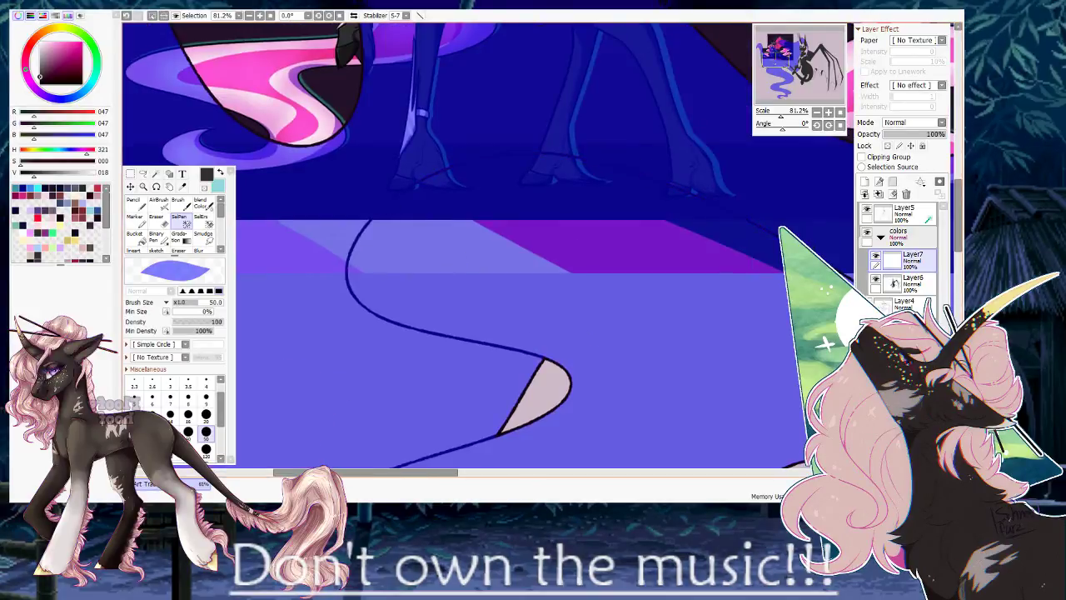
pyautogui.moveTo(801, 241); pyautogui.dragTo(495, 157)
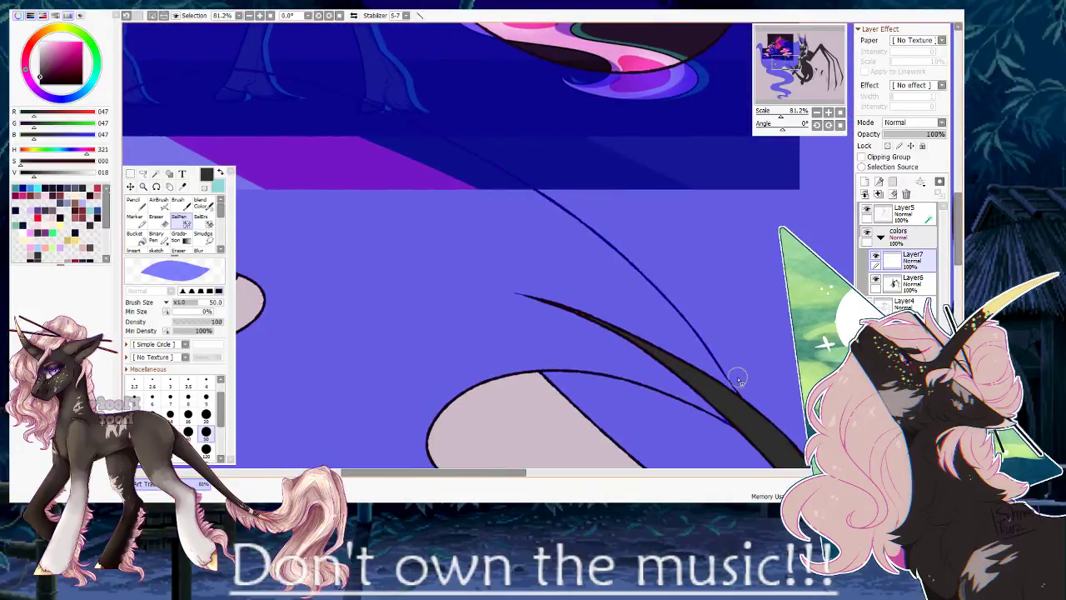
pyautogui.moveTo(551, 368)
pyautogui.mouseDown()
pyautogui.moveTo(457, 304)
pyautogui.moveTo(576, 337)
pyautogui.mouseUp()
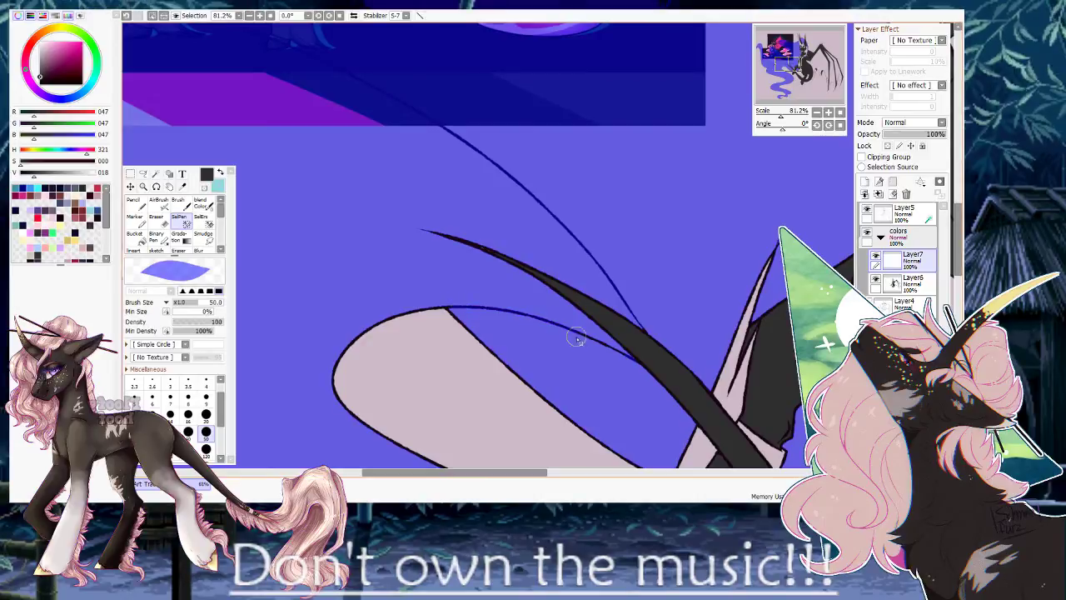
pyautogui.moveTo(735, 292); pyautogui.dragTo(516, 310)
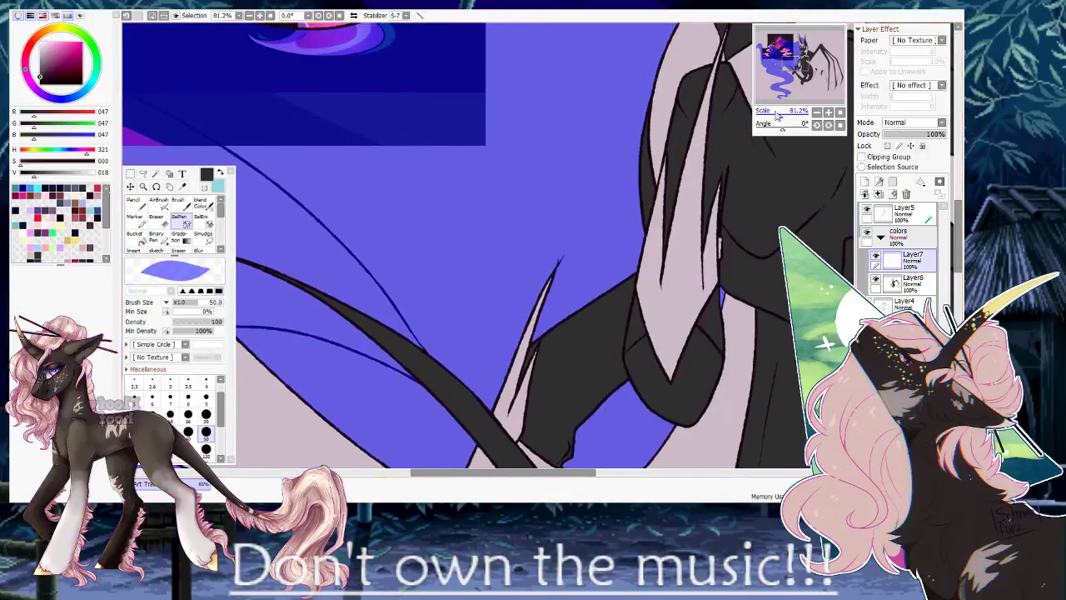
pyautogui.moveTo(781, 115); pyautogui.dragTo(773, 115)
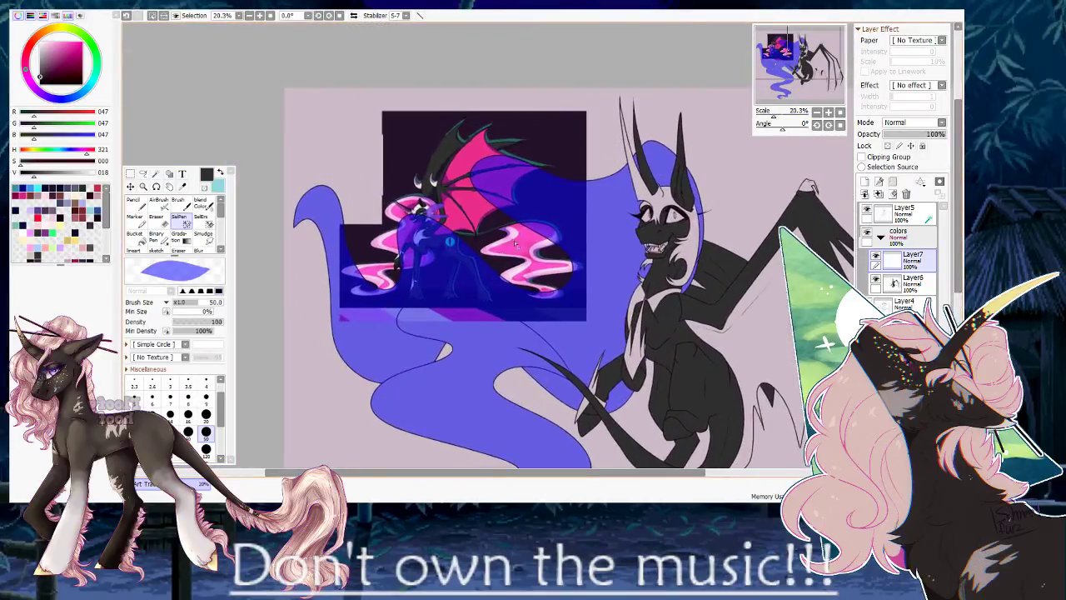
# Fill the selected mane with the bright pink sampled from the reference's flowing hair using the Binary Pen, and clear the selection.
pyautogui.moveTo(408, 255); pyautogui.dragTo(563, 295)
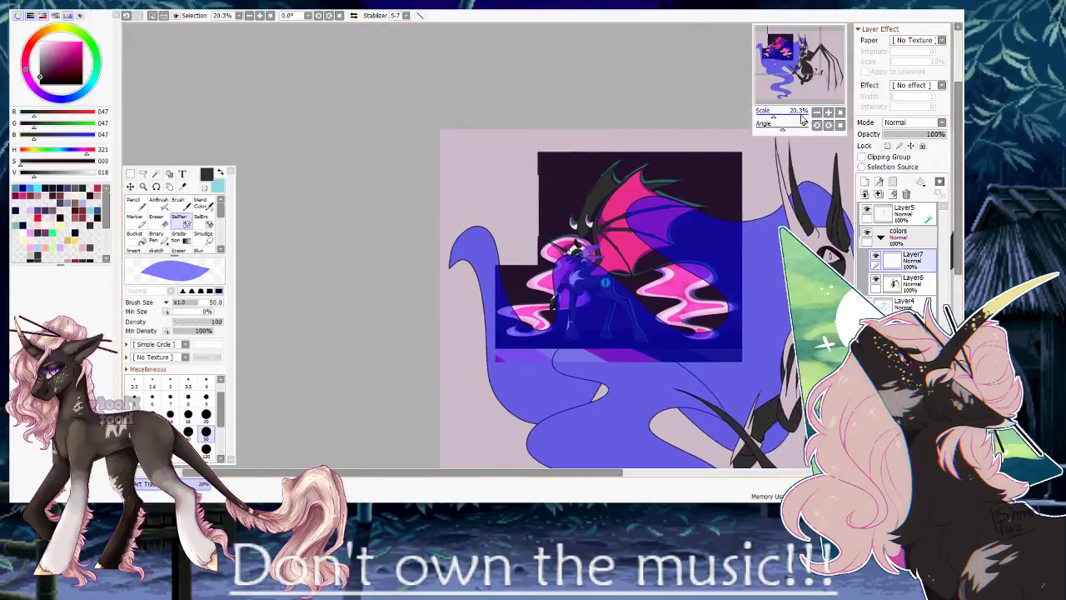
pyautogui.moveTo(788, 114); pyautogui.dragTo(791, 114)
pyautogui.moveTo(791, 309); pyautogui.dragTo(501, 179)
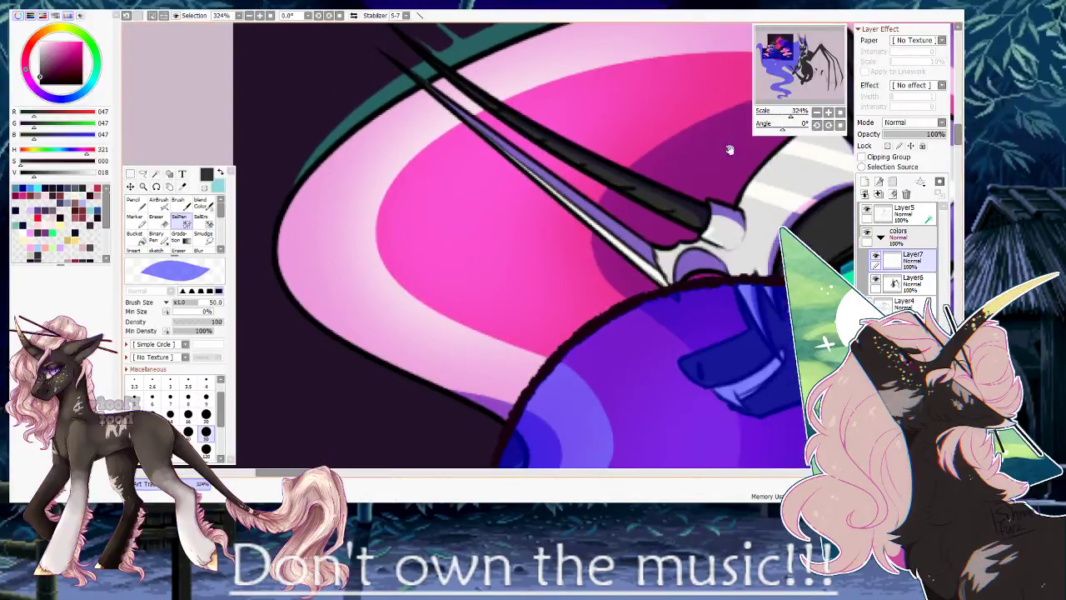
pyautogui.scroll(-5, 696, 318)
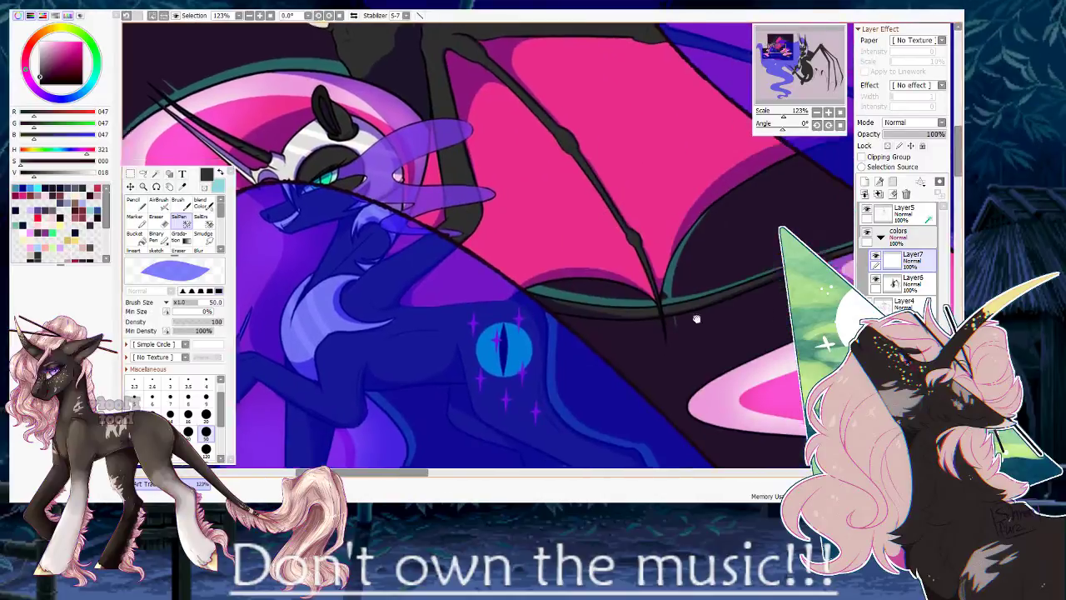
pyautogui.moveTo(696, 318); pyautogui.dragTo(583, 216)
pyautogui.press('-')
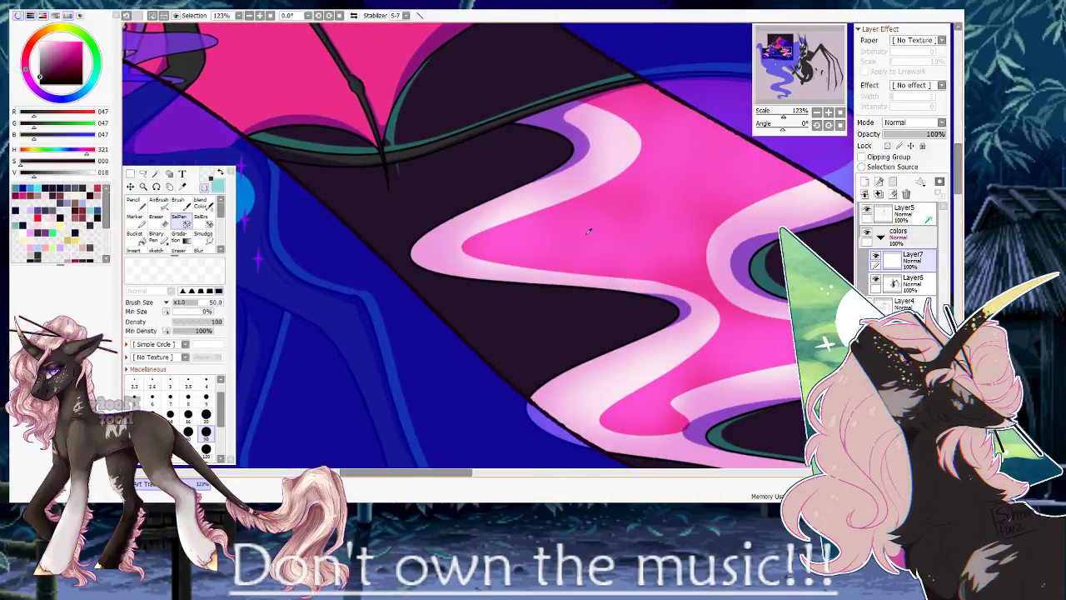
pyautogui.press('b')
pyautogui.rightClick(595, 225)
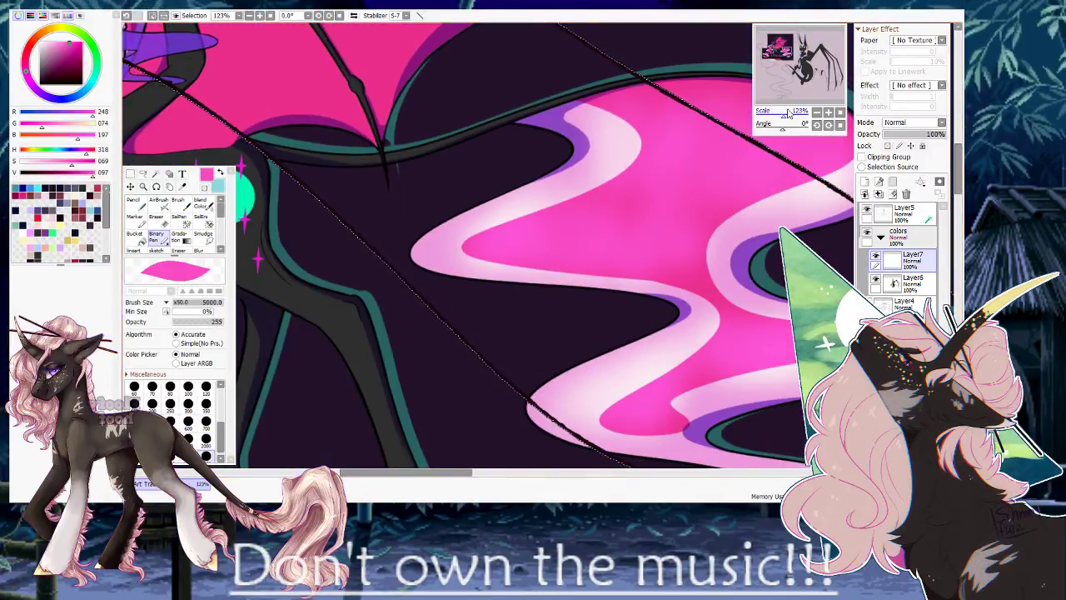
pyautogui.moveTo(785, 115); pyautogui.dragTo(770, 115)
pyautogui.moveTo(640, 260); pyautogui.dragTo(624, 227)
pyautogui.moveTo(585, 255)
pyautogui.mouseDown()
pyautogui.moveTo(611, 201)
pyautogui.moveTo(498, 165)
pyautogui.moveTo(459, 297)
pyautogui.moveTo(571, 361)
pyautogui.moveTo(558, 409)
pyautogui.mouseUp()
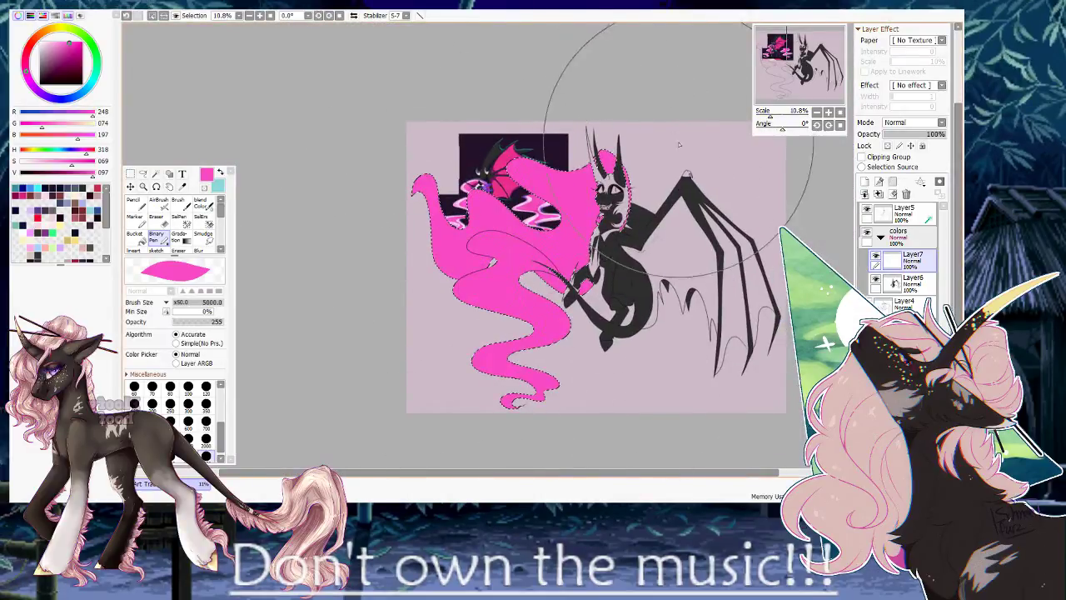
pyautogui.hotkey('ctrl', 'd')
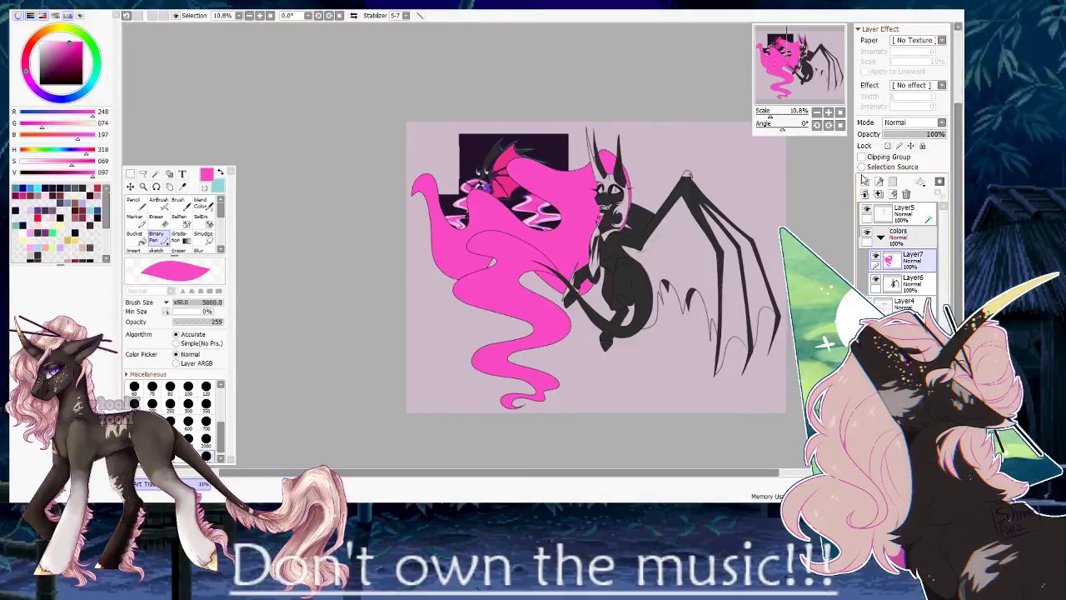
# Add a new layer above the mane's colour layer and sample the deeper pink from the reference's wing membrane.
pyautogui.click(864, 182)
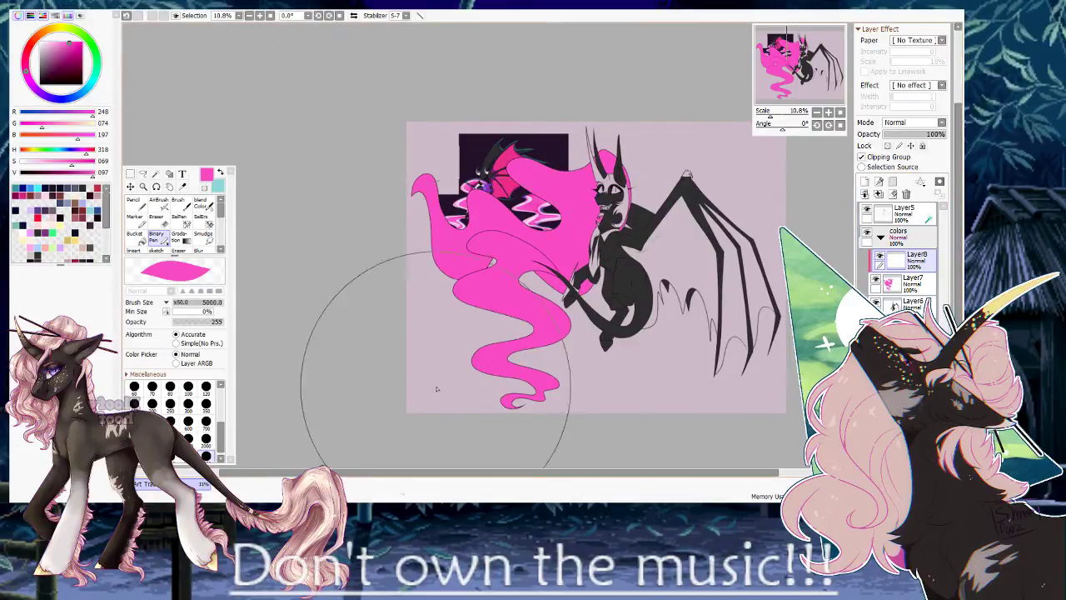
pyautogui.moveTo(581, 163); pyautogui.dragTo(586, 171)
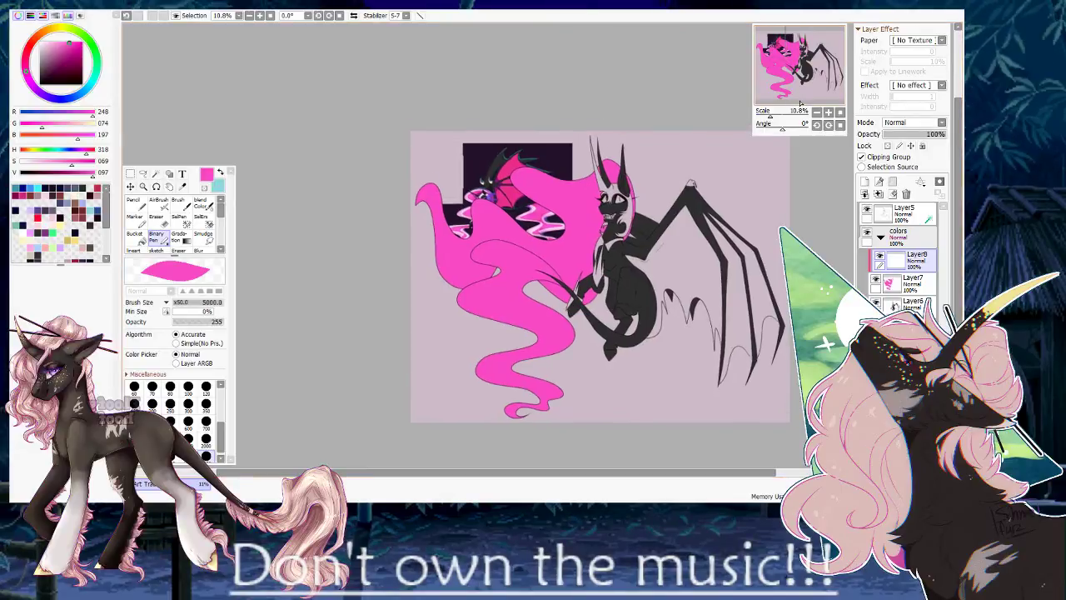
pyautogui.moveTo(771, 115); pyautogui.dragTo(773, 115)
pyautogui.rightClick(498, 154)
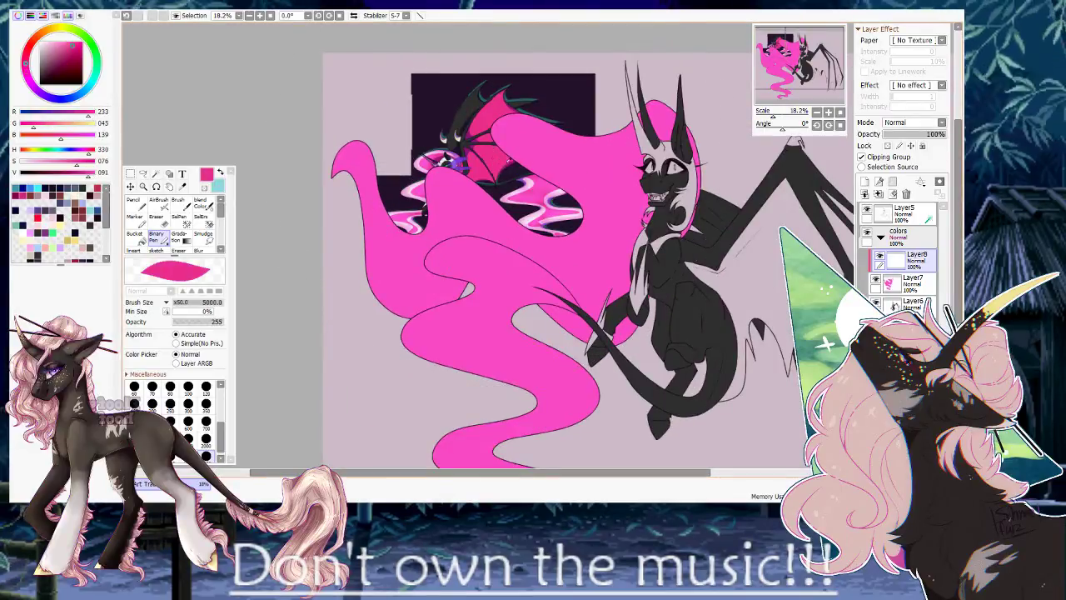
# Select all the membrane panels of the creature's large wing, including the piece beside the hip, with the Magic Wand.
pyautogui.moveTo(721, 255); pyautogui.dragTo(483, 181)
pyautogui.click(155, 175)
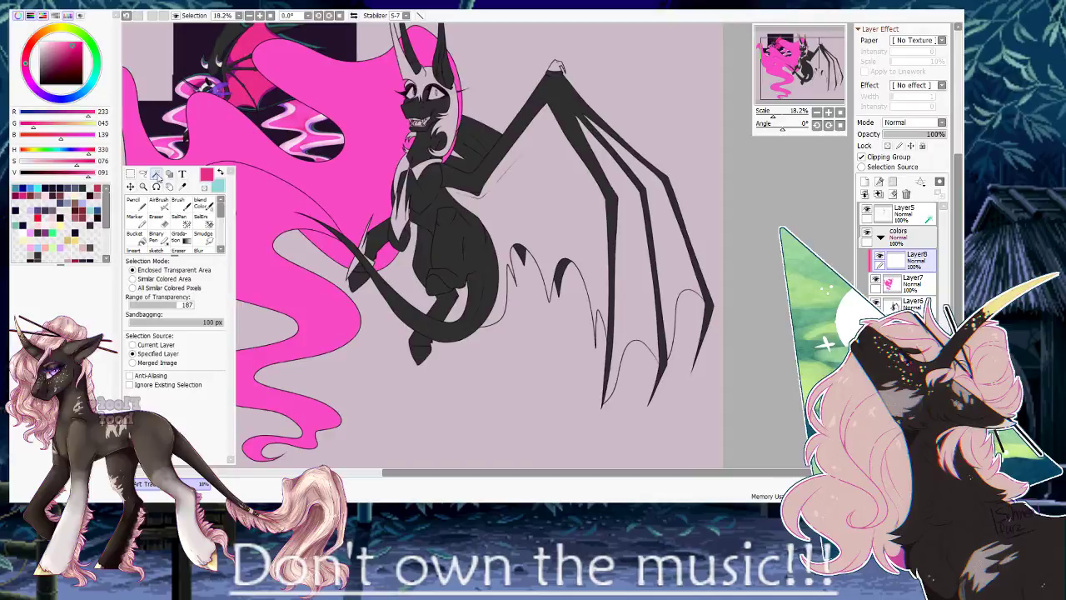
pyautogui.click(527, 237)
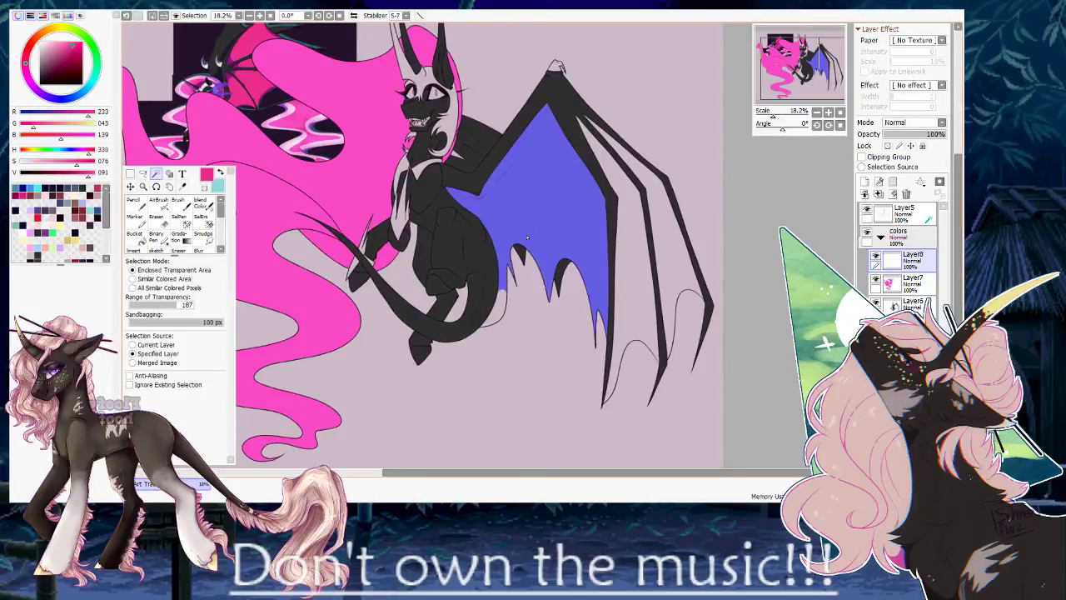
pyautogui.click(500, 309)
pyautogui.keyDown('shift'); pyautogui.click(633, 331); pyautogui.keyUp('shift')
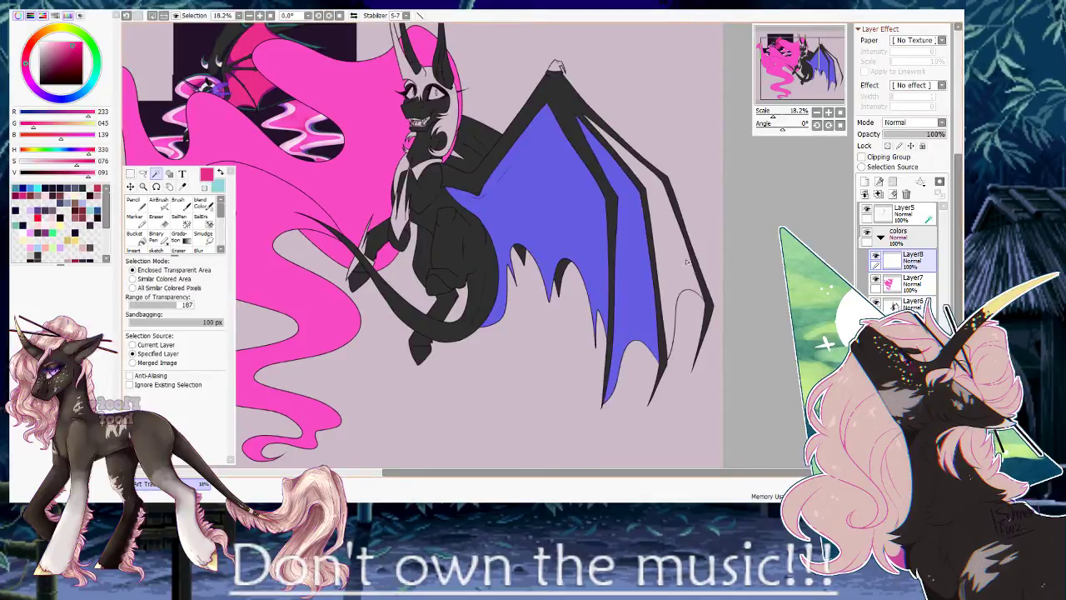
pyautogui.keyDown('shift'); pyautogui.click(658, 187); pyautogui.keyUp('shift')
pyautogui.moveTo(773, 117); pyautogui.dragTo(780, 117)
pyautogui.moveTo(435, 333); pyautogui.dragTo(530, 297)
pyautogui.moveTo(670, 166); pyautogui.dragTo(605, 226)
pyautogui.moveTo(780, 115); pyautogui.dragTo(788, 115)
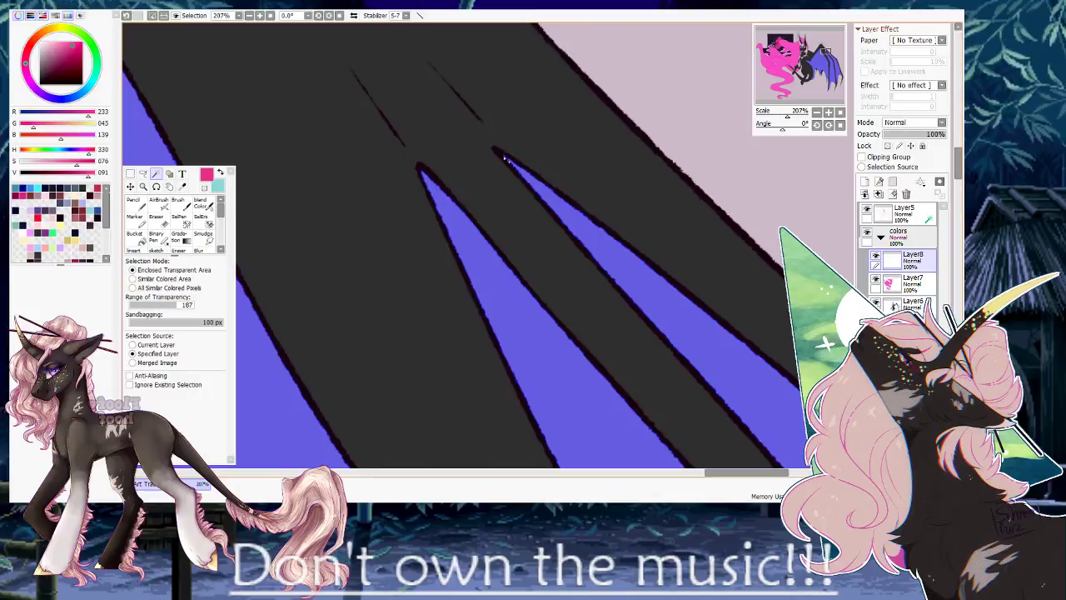
pyautogui.moveTo(788, 116); pyautogui.dragTo(775, 117)
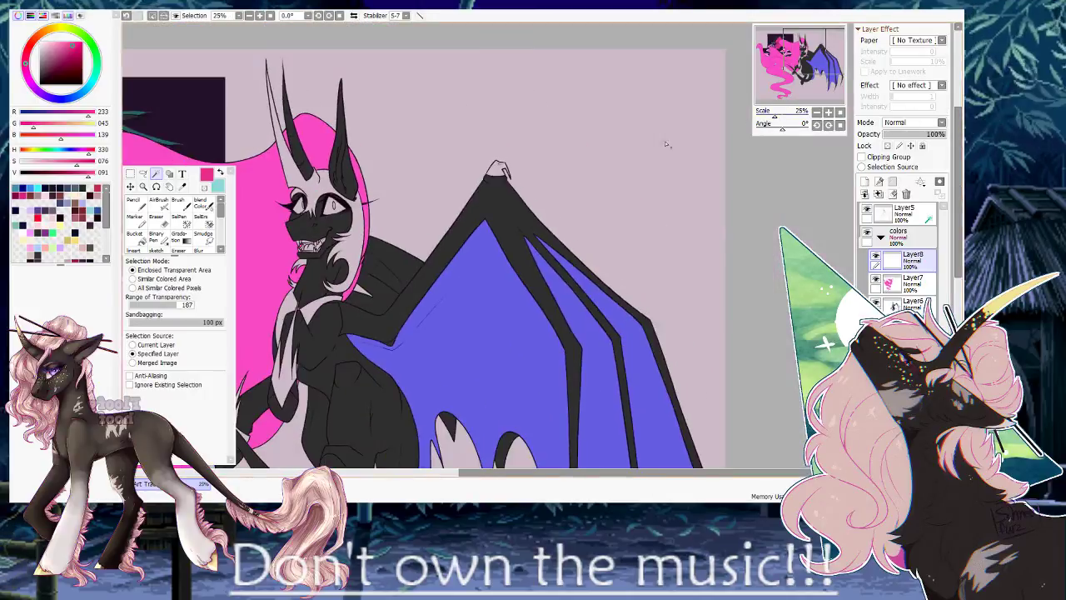
# Fill the selected wing membranes with the sampled deep pink using the Binary Pen and clear the selection.
pyautogui.moveTo(403, 305); pyautogui.dragTo(491, 143)
pyautogui.press('b')
pyautogui.click(575, 125)
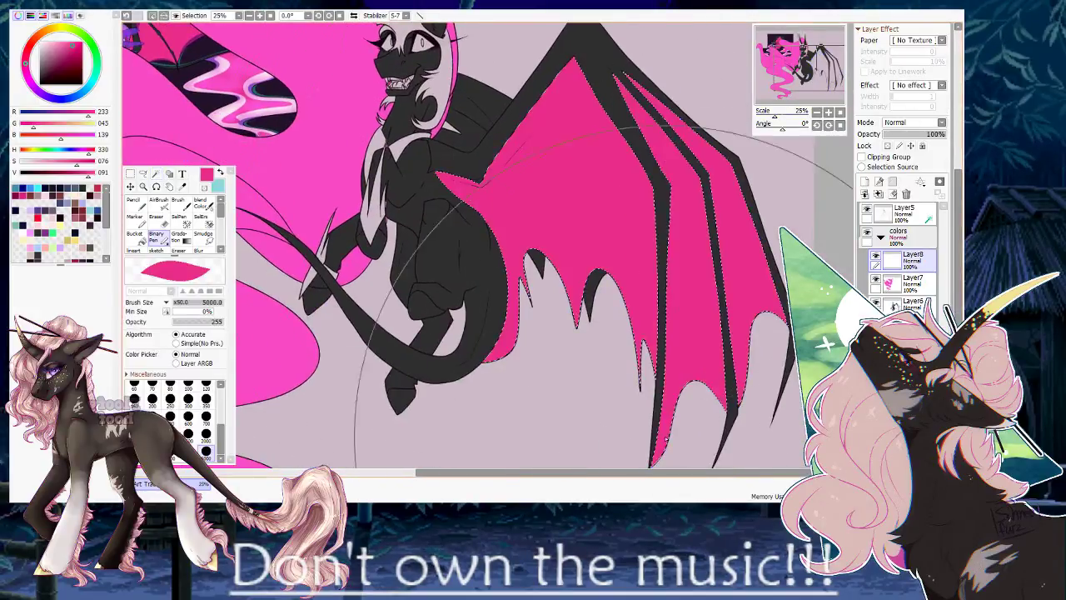
pyautogui.hotkey('ctrl', 'd')
pyautogui.moveTo(562, 119); pyautogui.dragTo(560, 141)
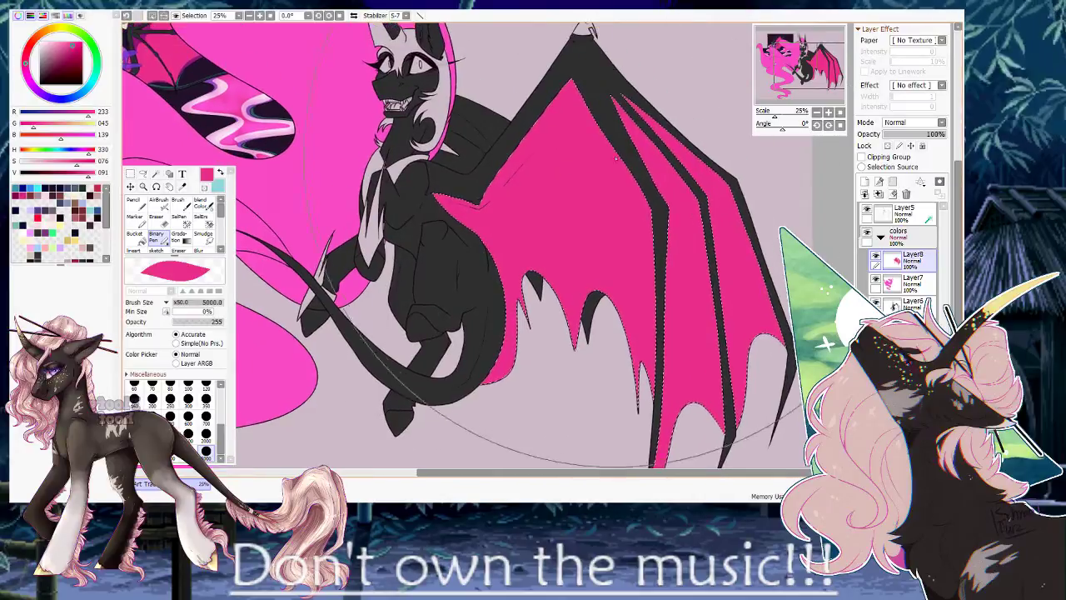
# Add a new layer above the wing membrane layer and select the creature's eye areas around the pupils with the Magic Wand.
pyautogui.click(863, 181)
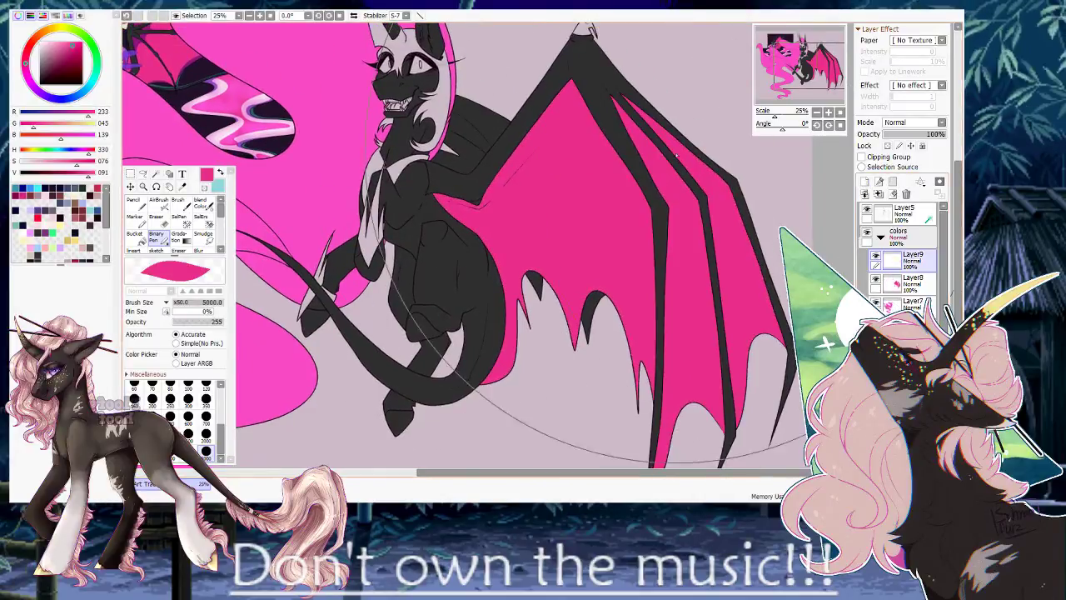
pyautogui.click(157, 173)
pyautogui.moveTo(389, 82); pyautogui.dragTo(615, 195)
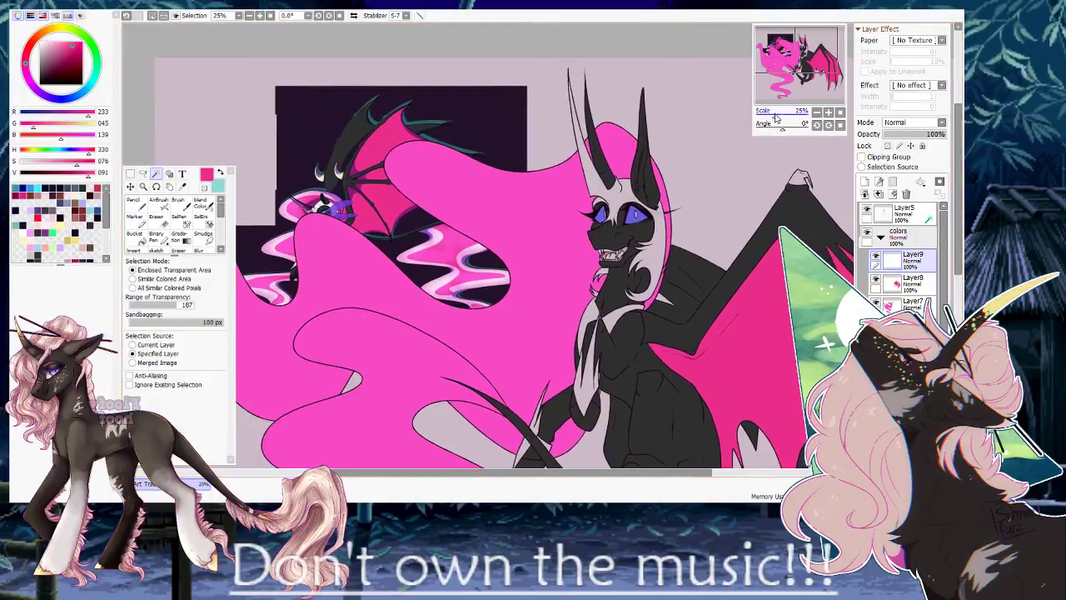
pyautogui.moveTo(775, 116); pyautogui.dragTo(782, 116)
pyautogui.moveTo(730, 175); pyautogui.dragTo(465, 250)
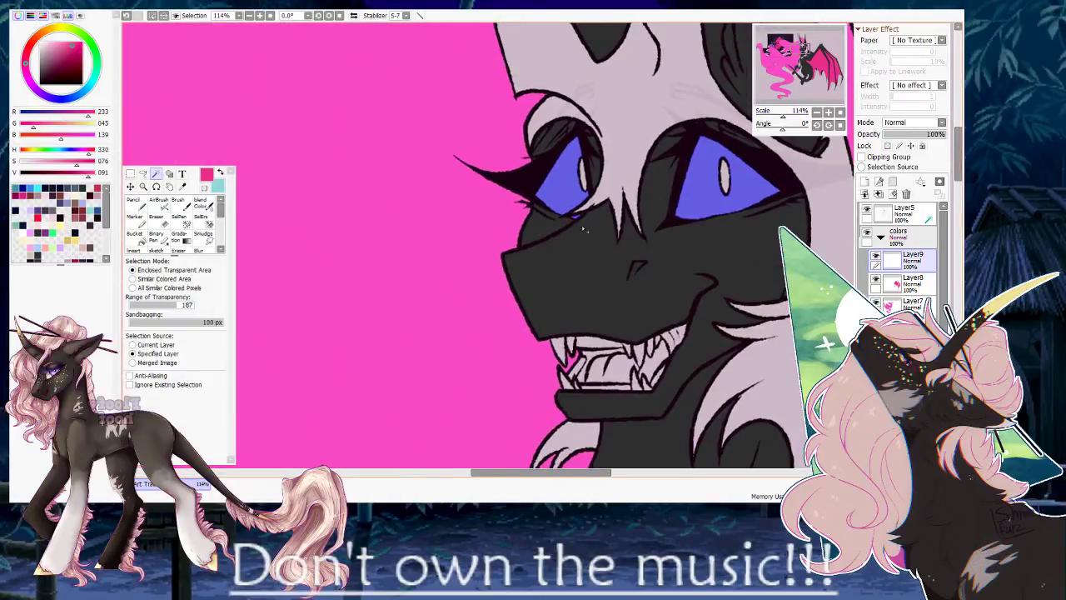
# Examine the pasted reference and the full queen_dragon reference sheet for the character's eye and face colours.
pyautogui.moveTo(785, 117)
pyautogui.mouseDown()
pyautogui.moveTo(762, 118)
pyautogui.moveTo(777, 118)
pyautogui.mouseUp()
pyautogui.moveTo(312, 142); pyautogui.dragTo(649, 160)
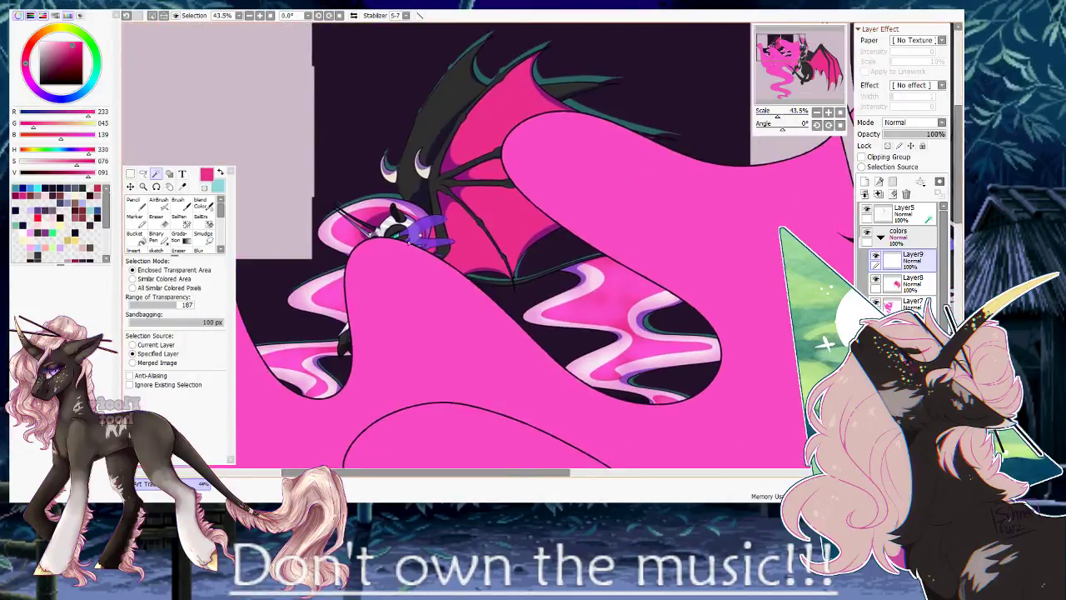
pyautogui.moveTo(665, 210); pyautogui.dragTo(807, 169)
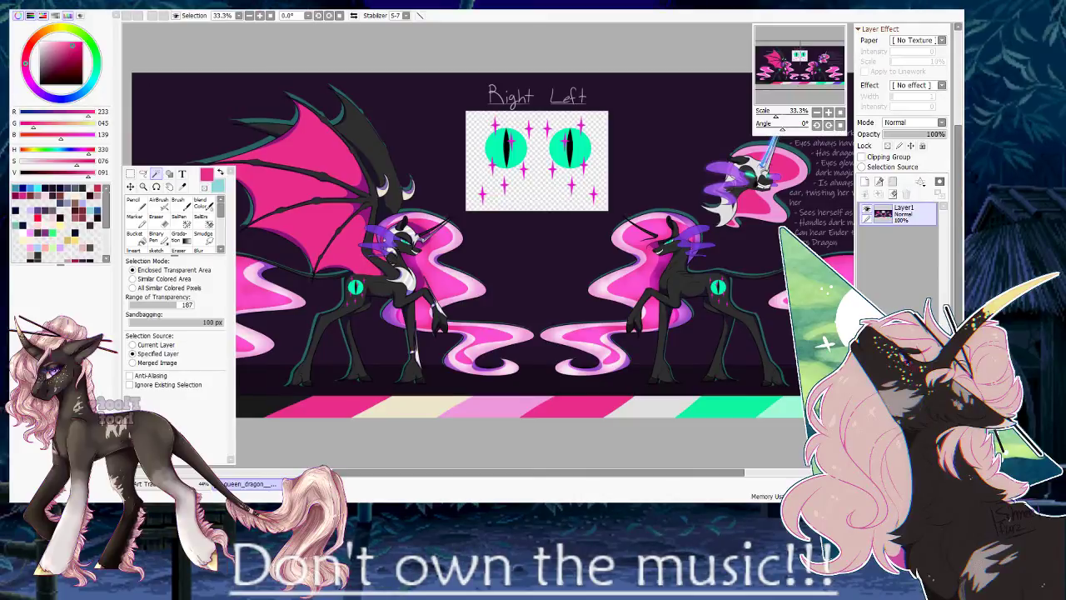
pyautogui.scroll(2, 394, 220)
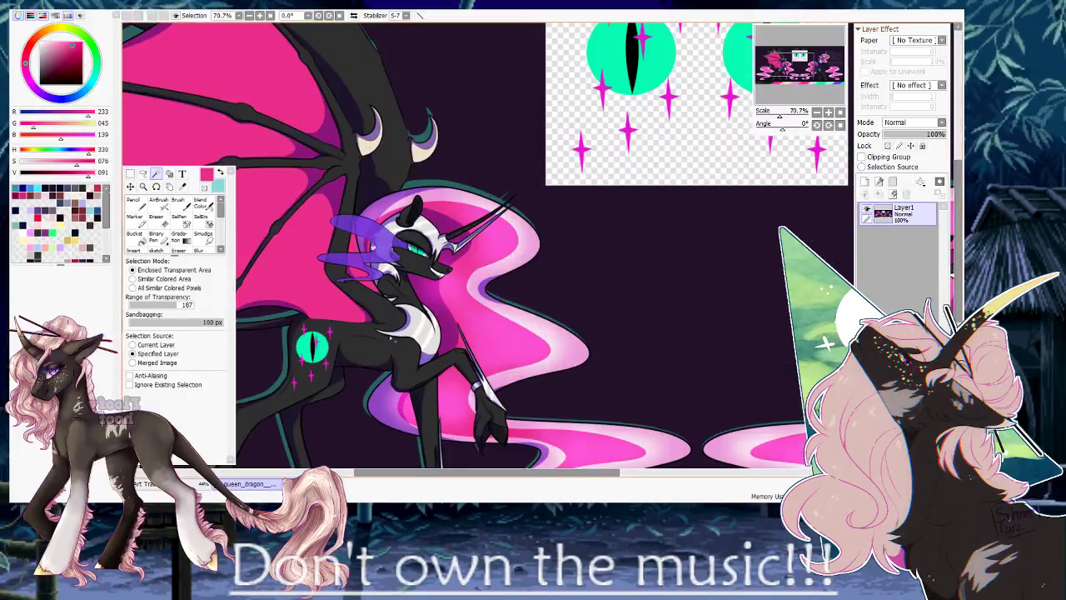
pyautogui.scroll(4, 405, 264)
pyautogui.scroll(-8, 354, 236)
pyautogui.scroll(4, 583, 235)
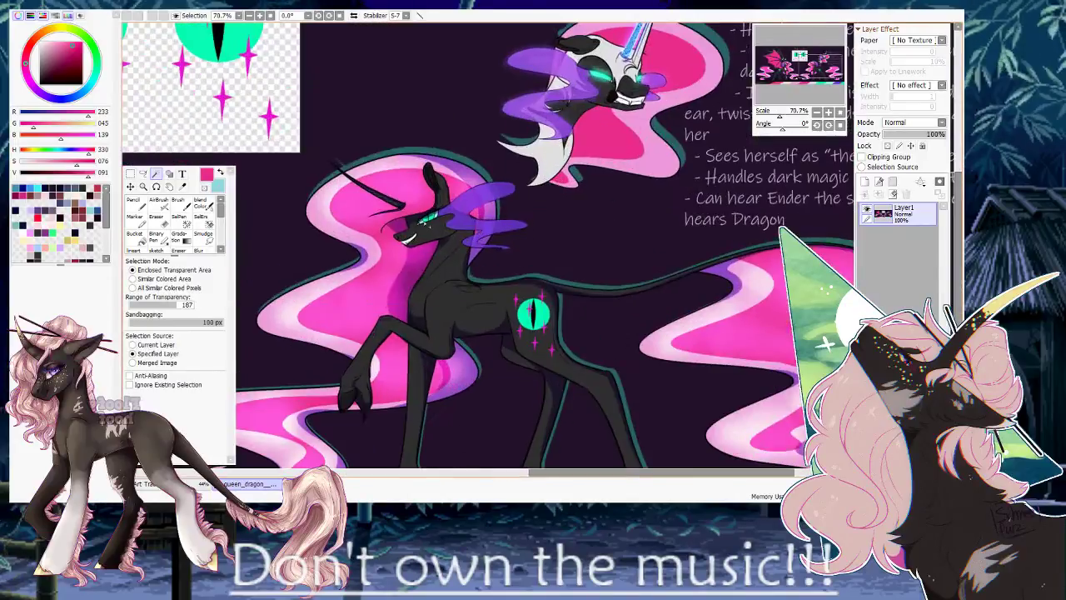
# Fill the character's selected eyes with the mint green (RGB 159, 250, 215) sampled from the reference sheet's eye.
pyautogui.scroll(13, 421, 214)
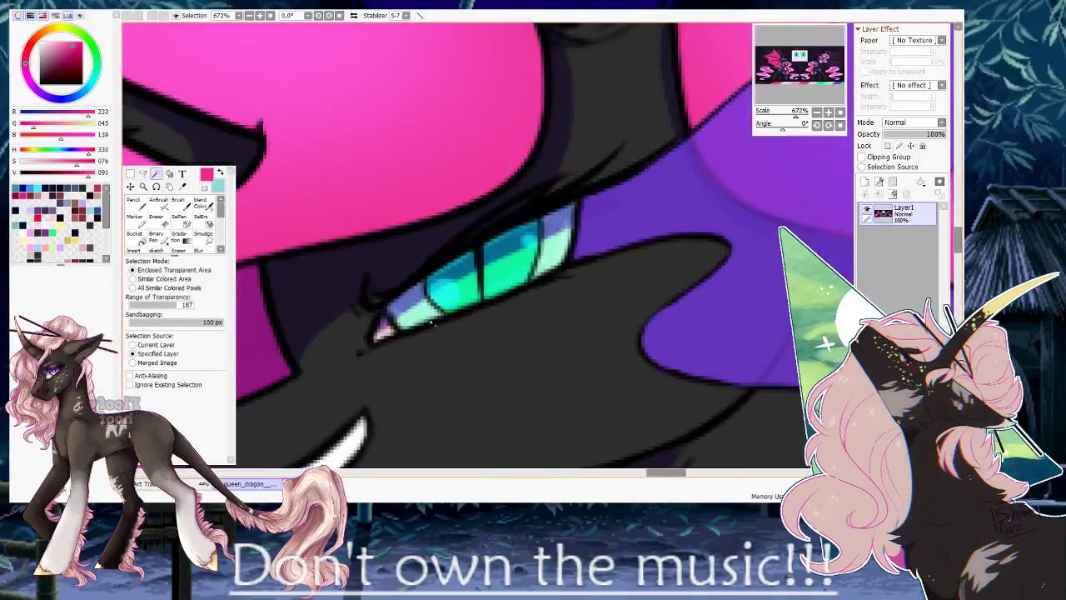
pyautogui.rightClick(423, 311)
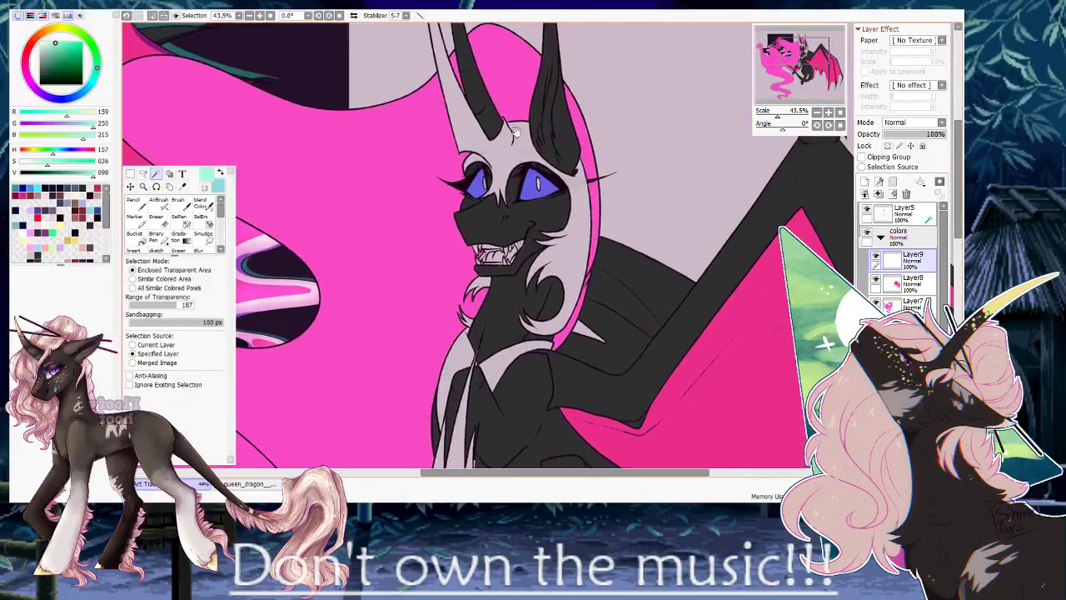
pyautogui.click(157, 237)
pyautogui.click(626, 153)
pyautogui.hotkey('ctrl', 'd')
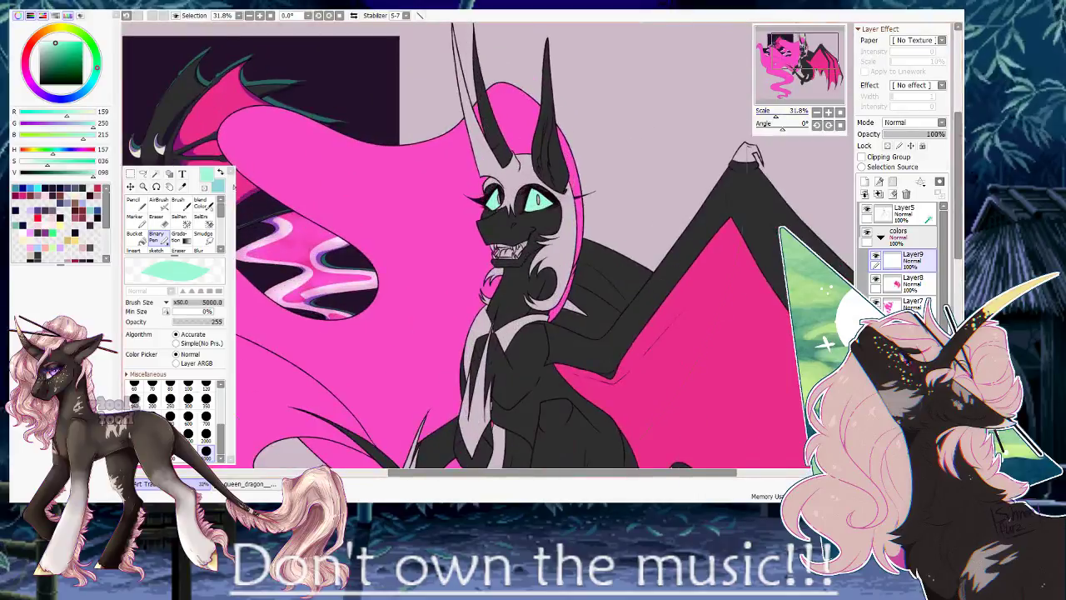
# Select the upper row of teeth and the upper fangs nearest the mouth corner with the Magic Wand.
pyautogui.click(156, 175)
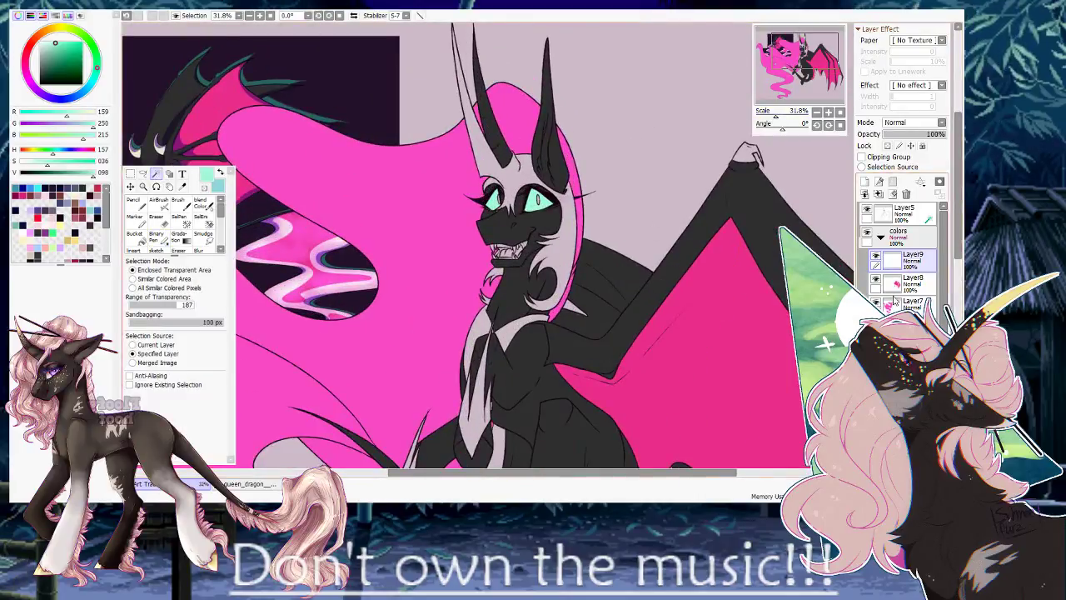
pyautogui.moveTo(781, 116); pyautogui.dragTo(788, 116)
pyautogui.moveTo(379, 199); pyautogui.dragTo(476, 194)
pyautogui.click(460, 251)
pyautogui.click(438, 246)
pyautogui.click(408, 235)
pyautogui.click(482, 245)
pyautogui.click(496, 233)
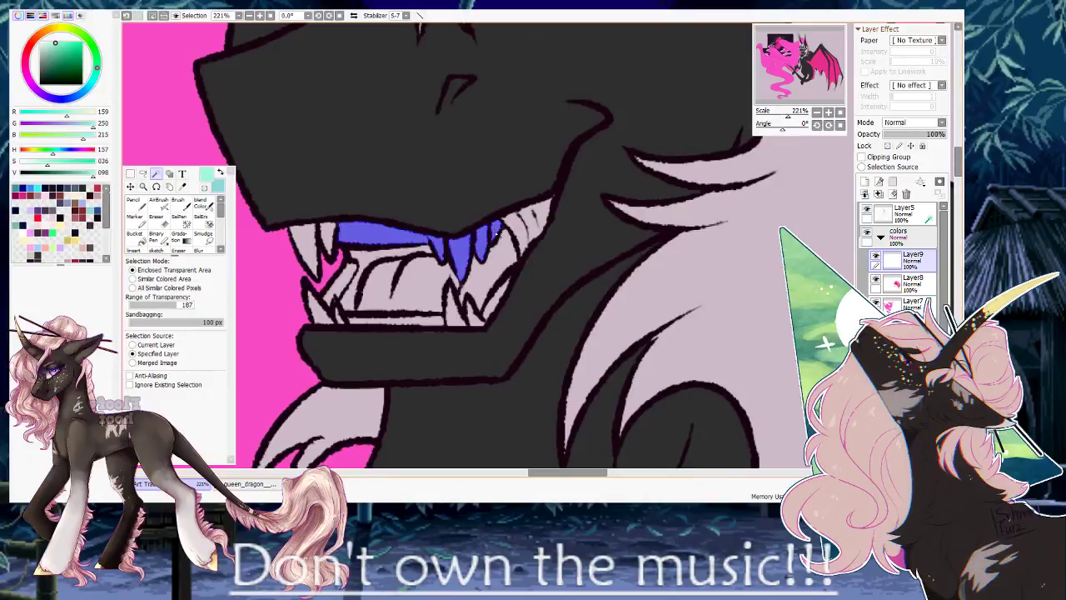
# Add the lower teeth, the upper front fangs and the remaining slanted lower tooth strip to the selection.
pyautogui.click(493, 305)
pyautogui.click(476, 317)
pyautogui.click(429, 320)
pyautogui.click(453, 315)
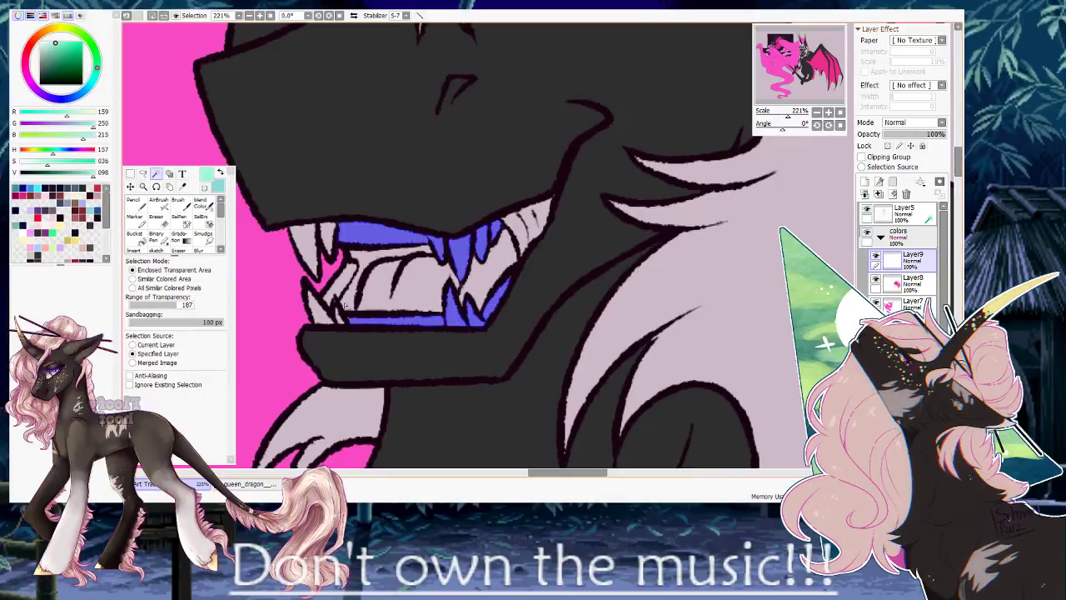
pyautogui.click(342, 318)
pyautogui.click(320, 308)
pyautogui.click(304, 250)
pyautogui.click(328, 238)
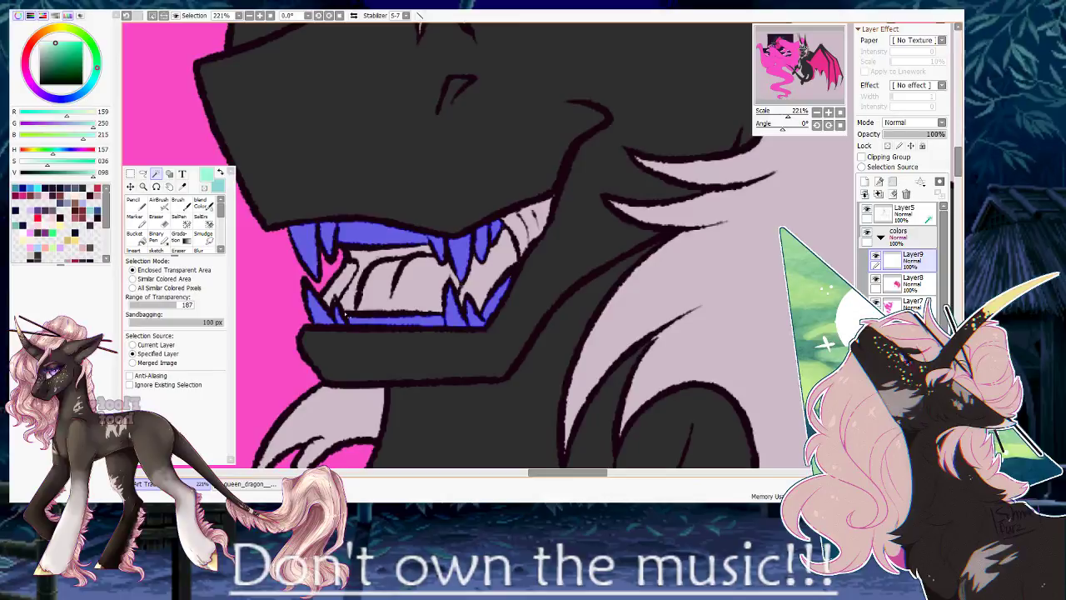
pyautogui.click(342, 306)
pyautogui.hotkey('ctrl', 'z')
pyautogui.click(337, 301)
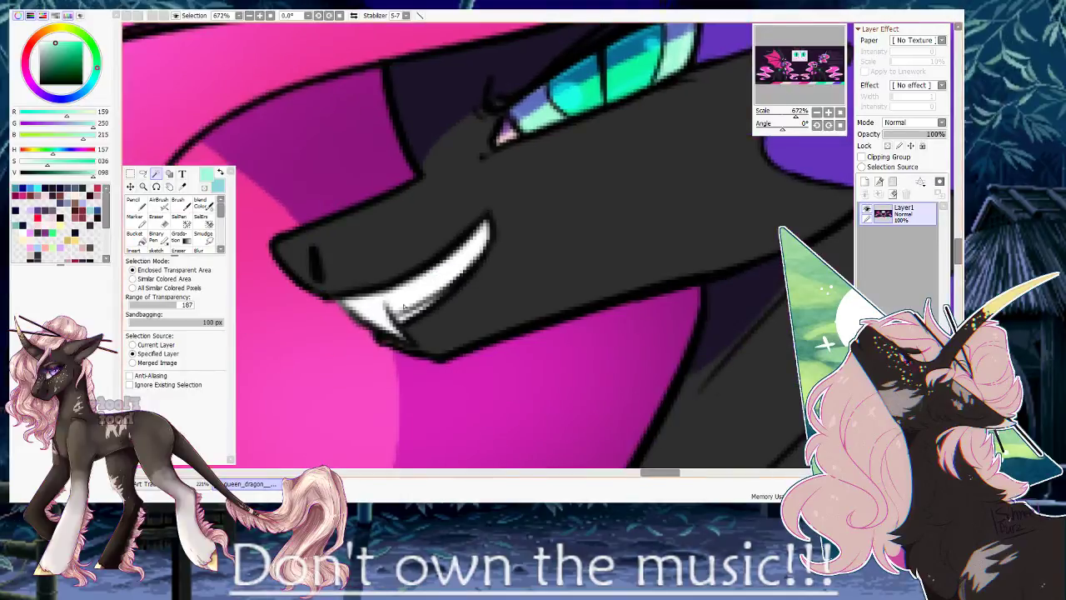
# Fill the selected teeth with white sampled from the reference character's teeth, and clear the selection.
pyautogui.rightClick(405, 302)
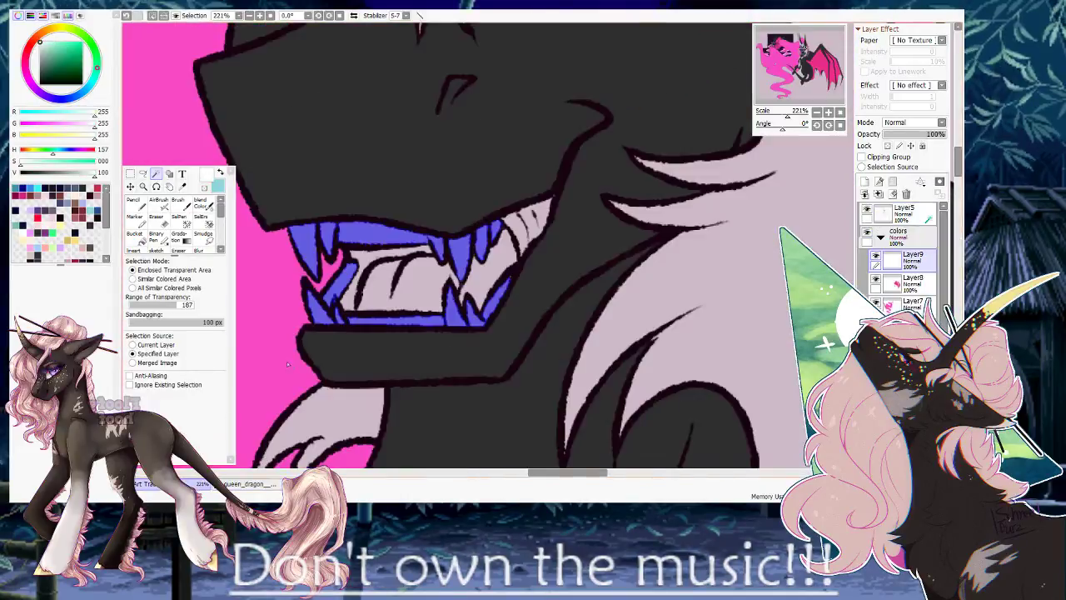
pyautogui.moveTo(300, 242); pyautogui.dragTo(492, 308)
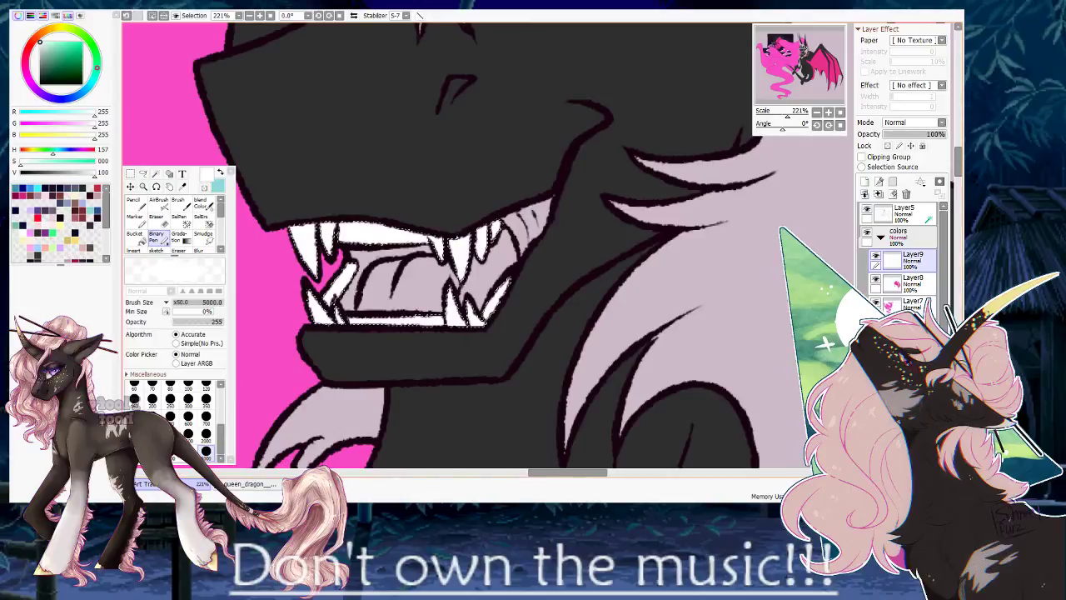
pyautogui.hotkey('ctrl', 'd')
# Select both halves of the tongue and fill them with pale pink (RGB 240, 204, 215) using the Binary Pen.
pyautogui.click(155, 175)
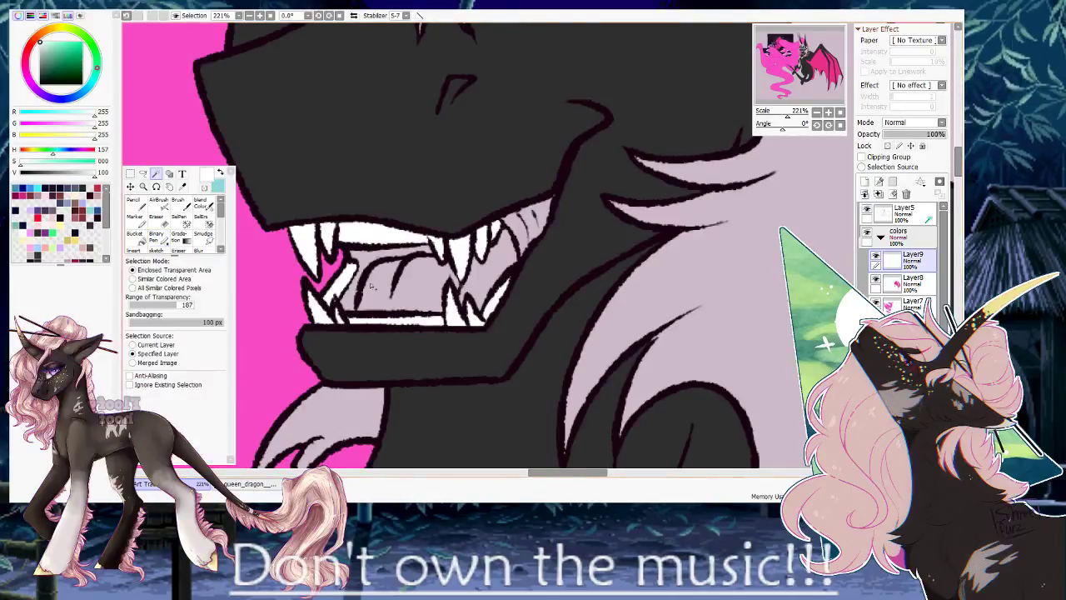
pyautogui.click(419, 277)
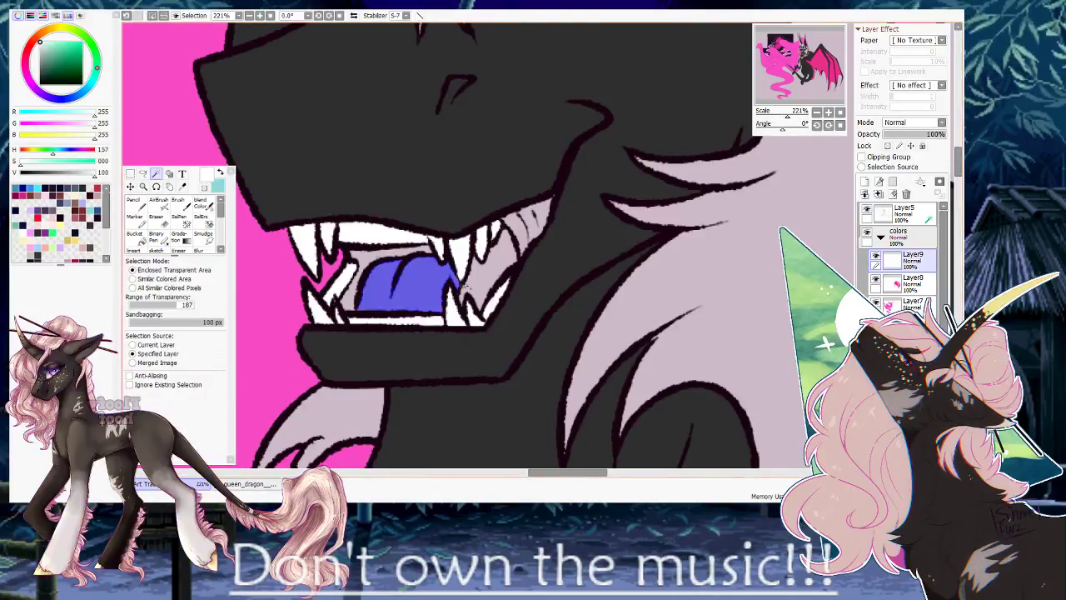
pyautogui.click(470, 288)
pyautogui.hotkey('ctrl', 'z')
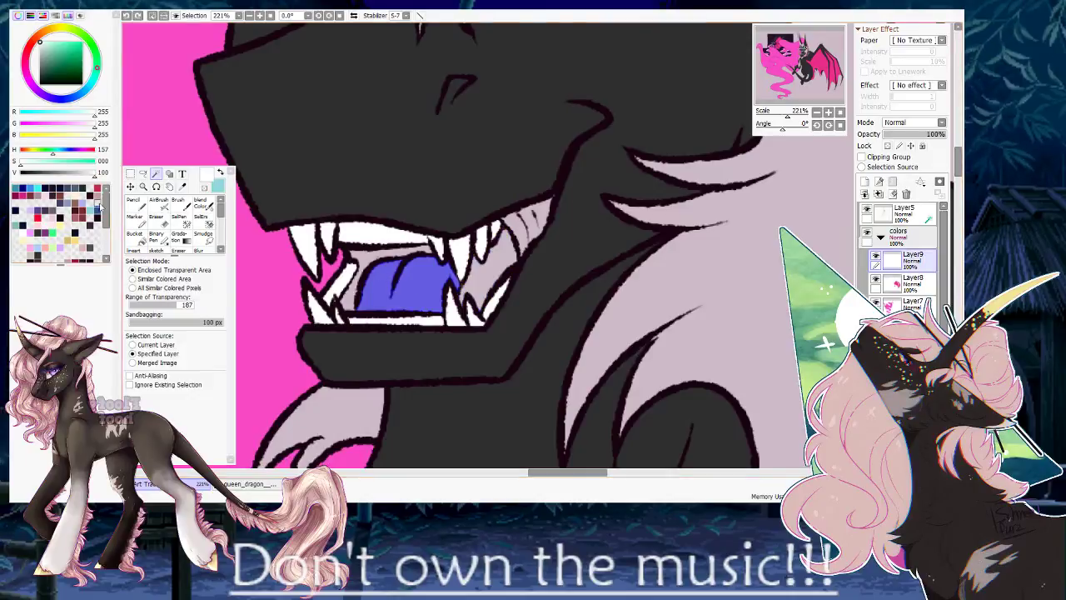
pyautogui.click(53, 222)
pyautogui.click(159, 238)
pyautogui.click(386, 258)
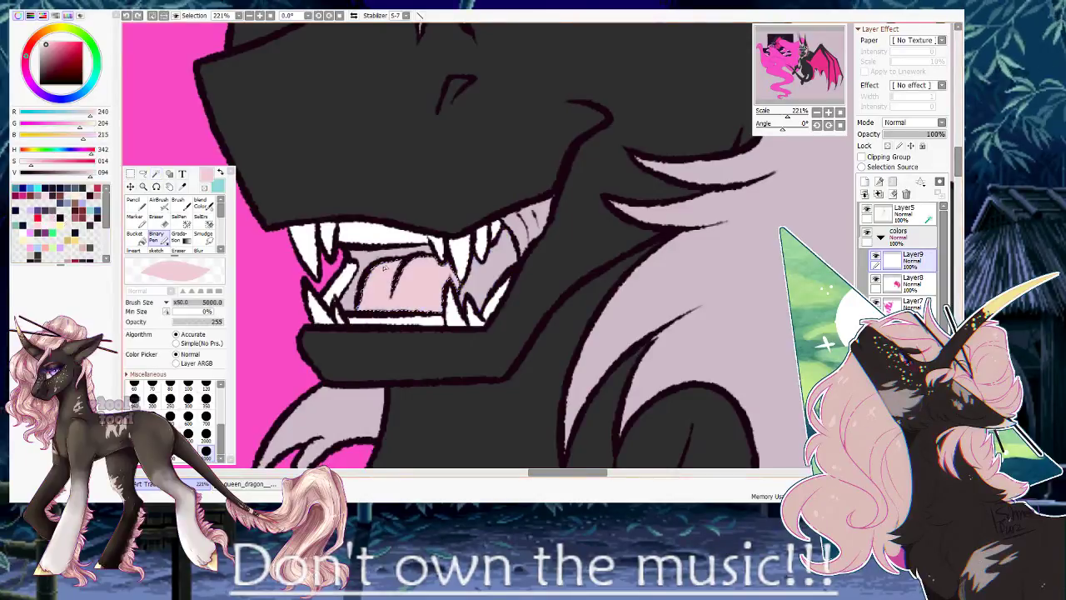
# Check the reference's mouth, then fill the mouth interior behind the tongue with muted mauve (RGB 133, 98, 108).
pyautogui.click(156, 174)
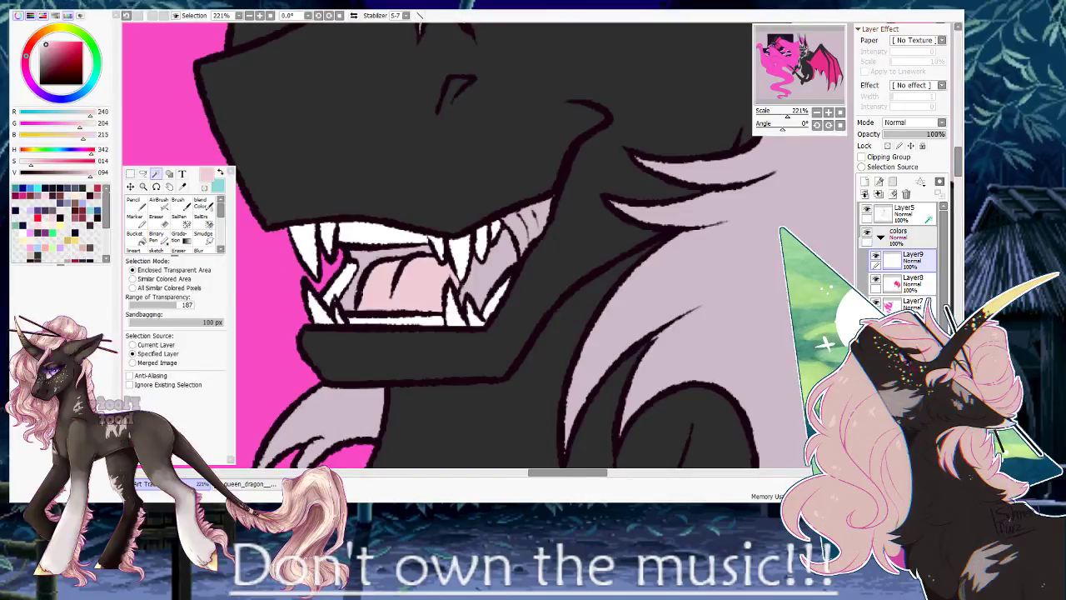
pyautogui.click(250, 484)
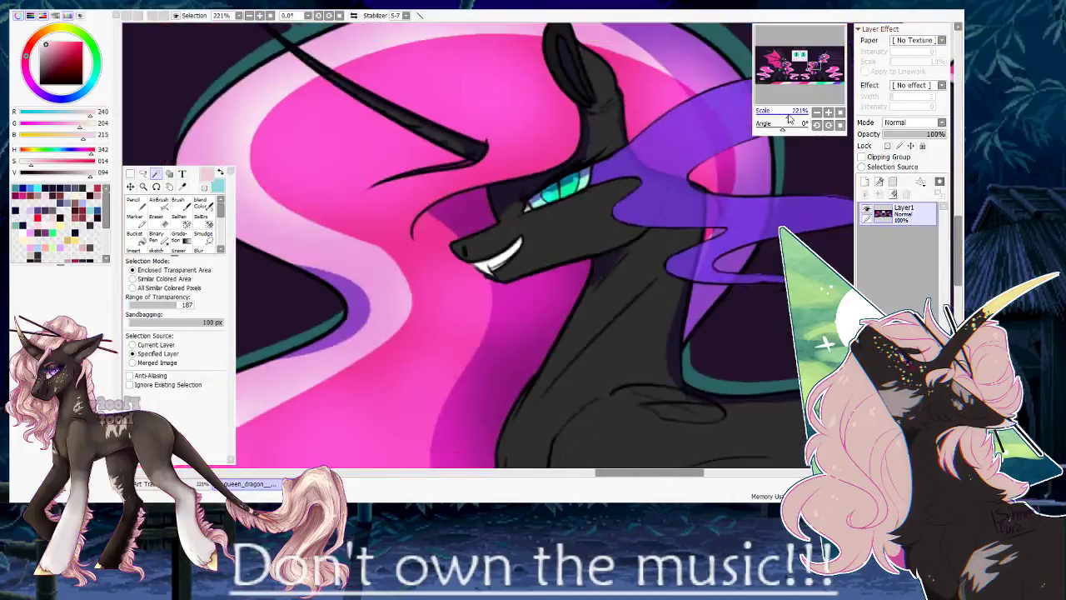
pyautogui.moveTo(789, 119)
pyautogui.mouseDown()
pyautogui.moveTo(763, 117)
pyautogui.moveTo(778, 117)
pyautogui.mouseUp()
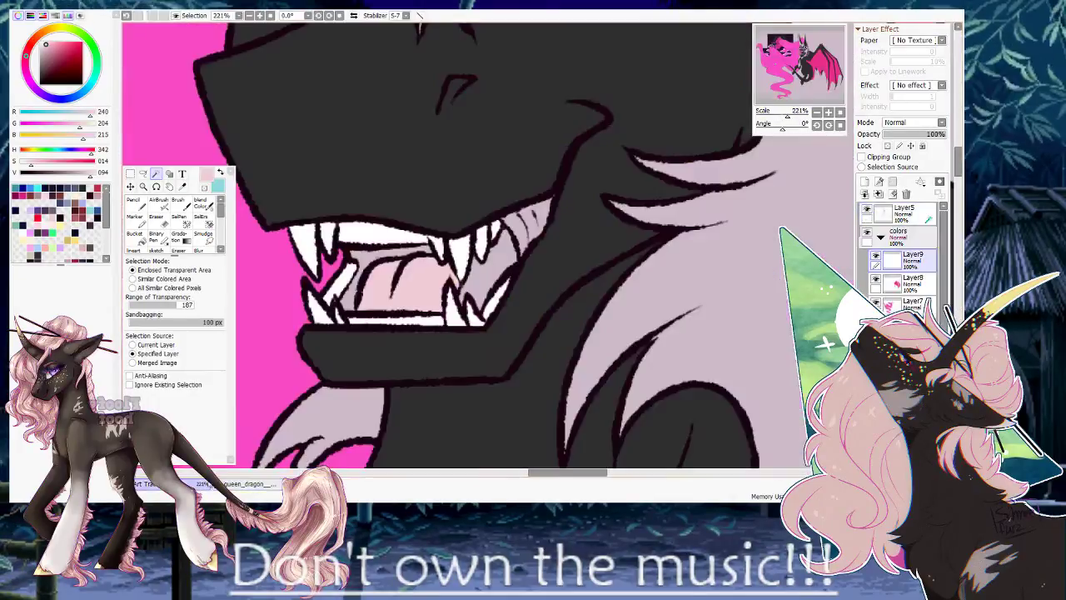
pyautogui.click(208, 485)
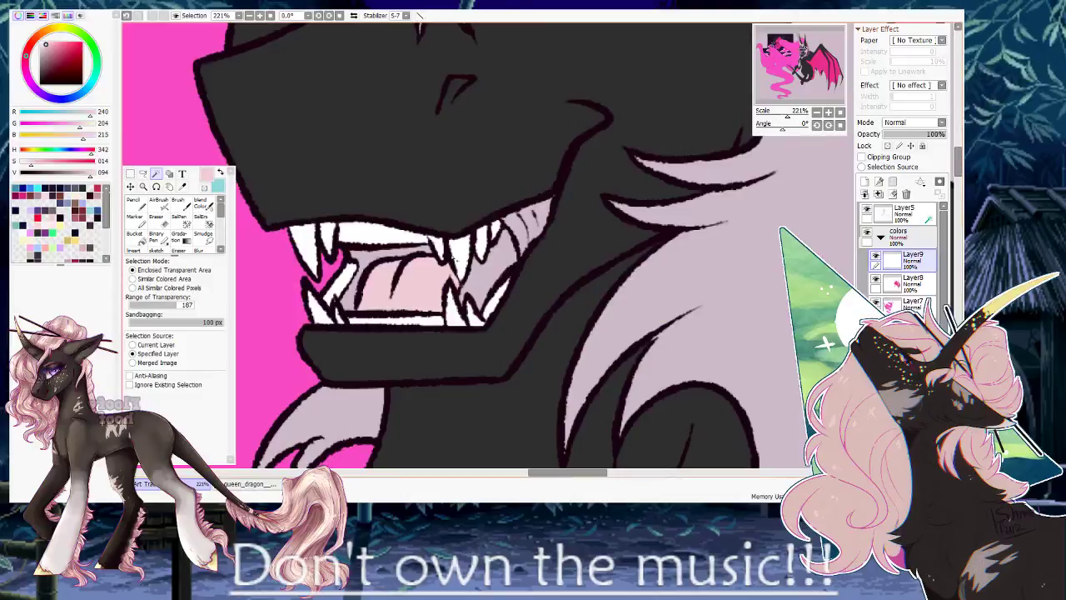
pyautogui.click(408, 252)
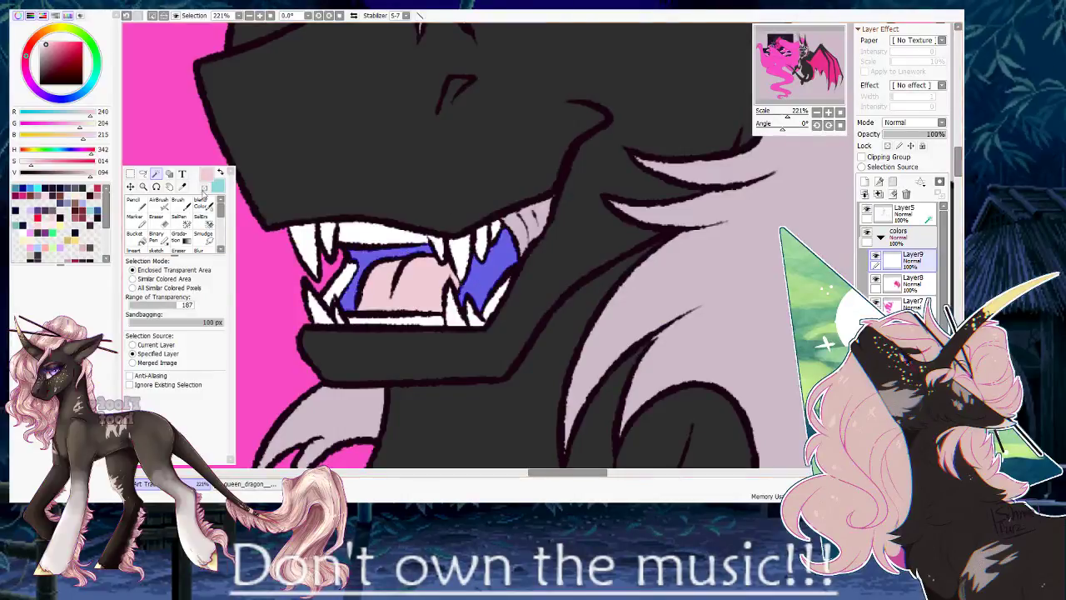
pyautogui.click(59, 176)
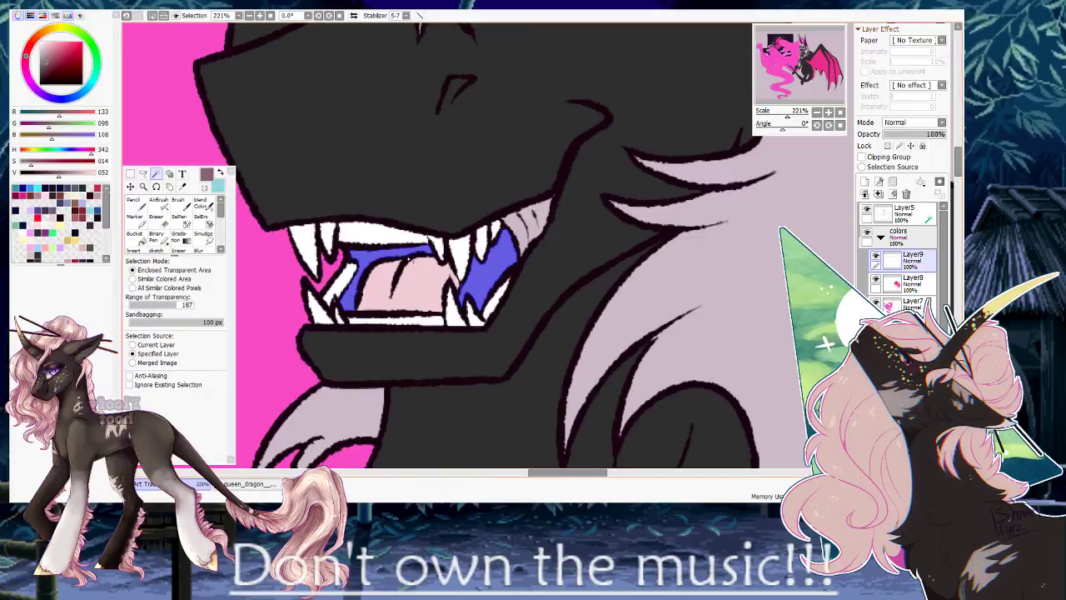
pyautogui.press('b')
pyautogui.click(487, 271)
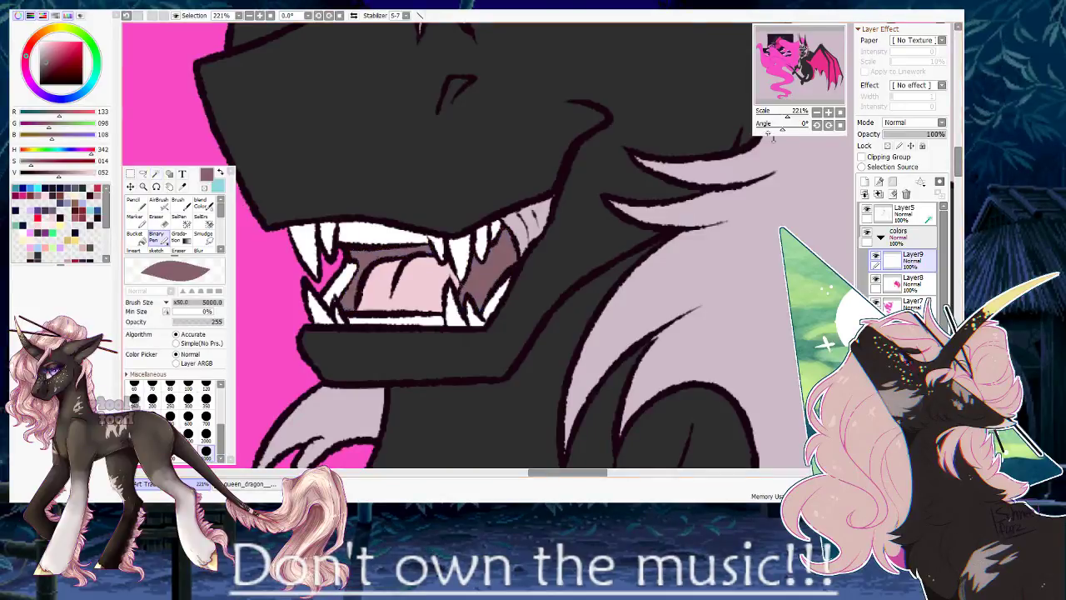
# Select the cheek area at the mouth corner and fill it with dark maroon (RGB 82, 47, 58).
pyautogui.moveTo(788, 117); pyautogui.dragTo(780, 119)
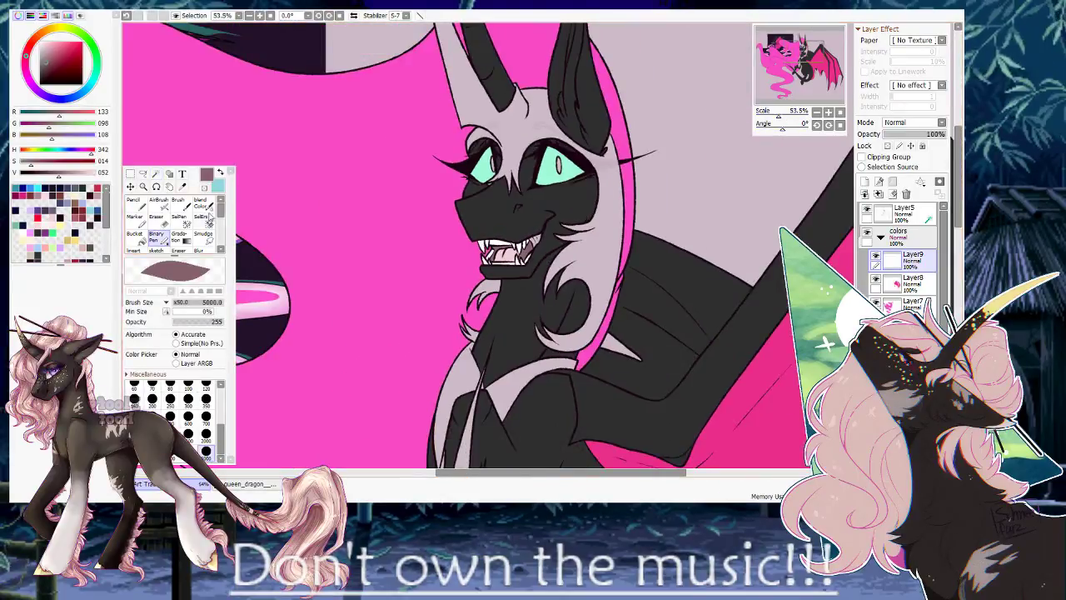
pyautogui.click(156, 174)
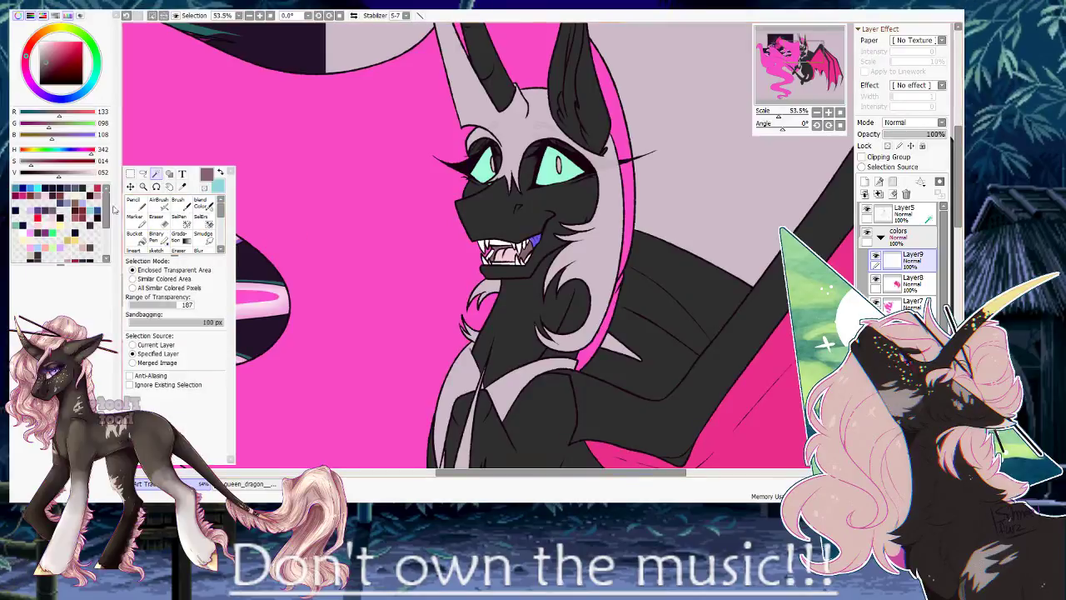
pyautogui.click(45, 173)
pyautogui.click(158, 238)
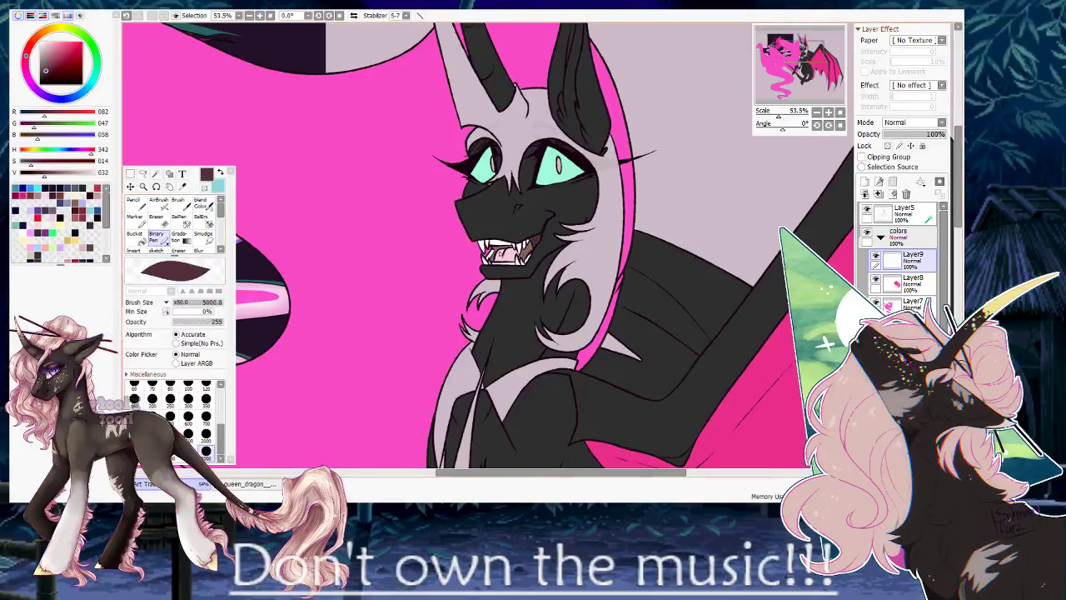
pyautogui.moveTo(474, 288); pyautogui.dragTo(338, 228)
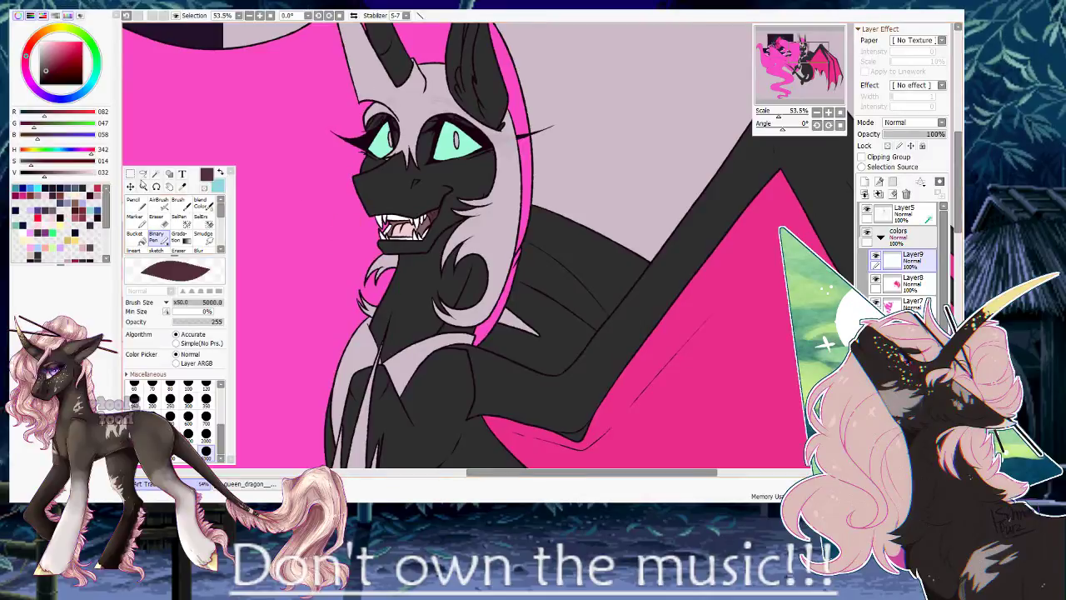
# Select the claw atop the wing and sample the cream colour (RGB 236, 229, 203) from the reference's wing claw.
pyautogui.click(156, 175)
pyautogui.moveTo(778, 115); pyautogui.dragTo(779, 114)
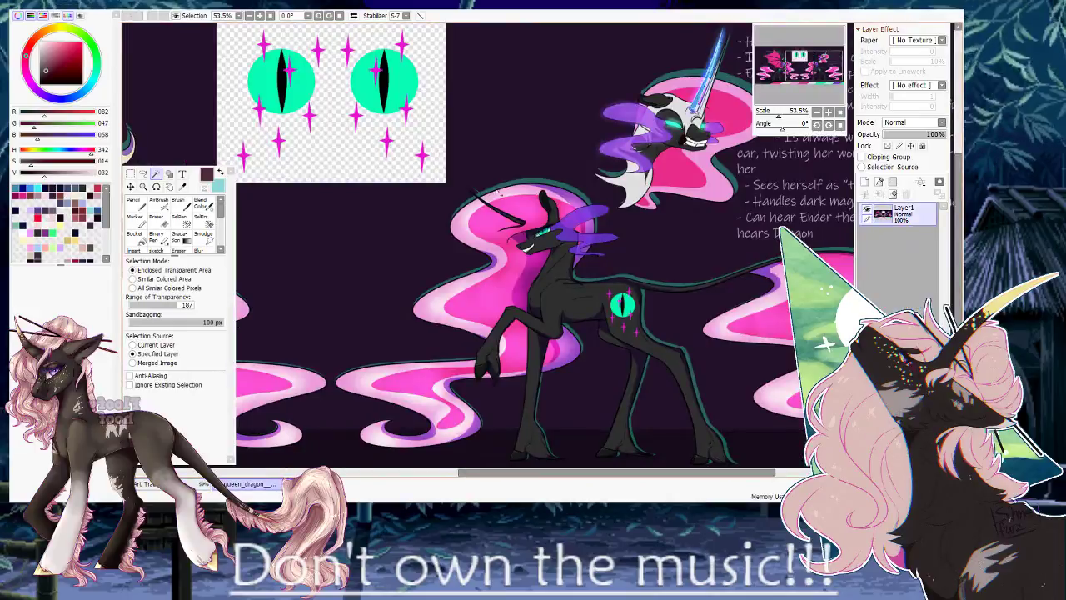
pyautogui.moveTo(380, 211); pyautogui.dragTo(623, 191)
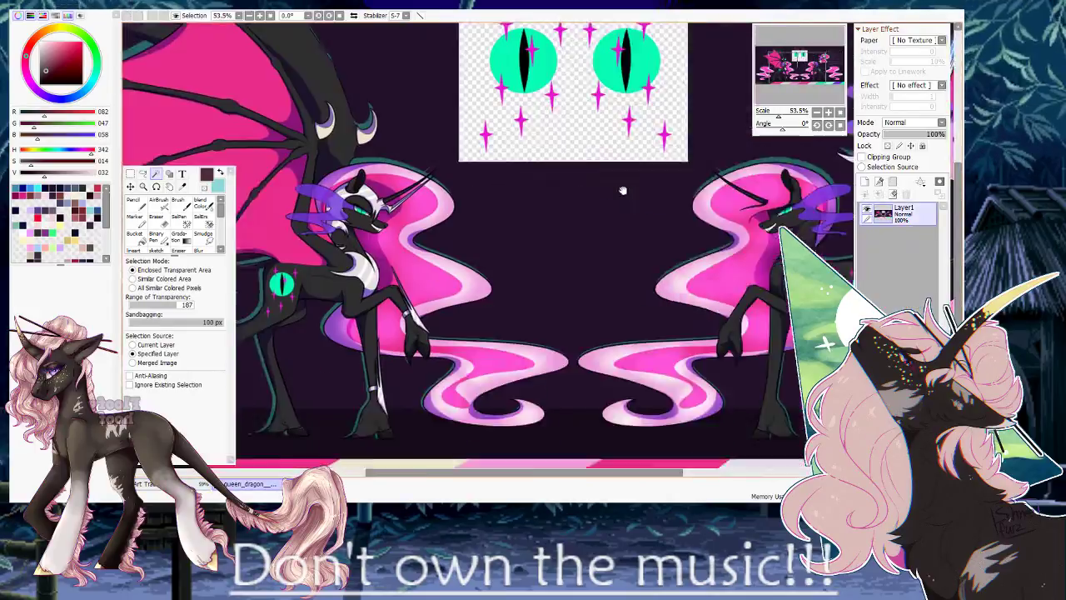
pyautogui.moveTo(324, 147); pyautogui.dragTo(457, 145)
pyautogui.keyDown('alt'); pyautogui.click(457, 130); pyautogui.keyUp('alt')
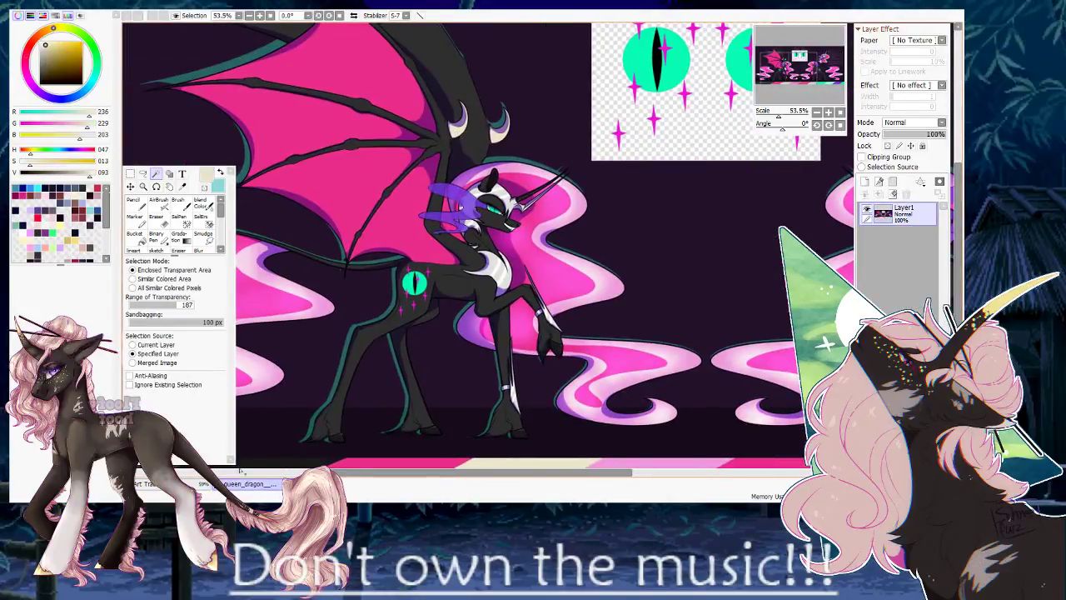
# Extend the wing claw's selection into its thin tip with the selection pen and fill the claw with cream.
pyautogui.click(204, 484)
pyautogui.click(157, 238)
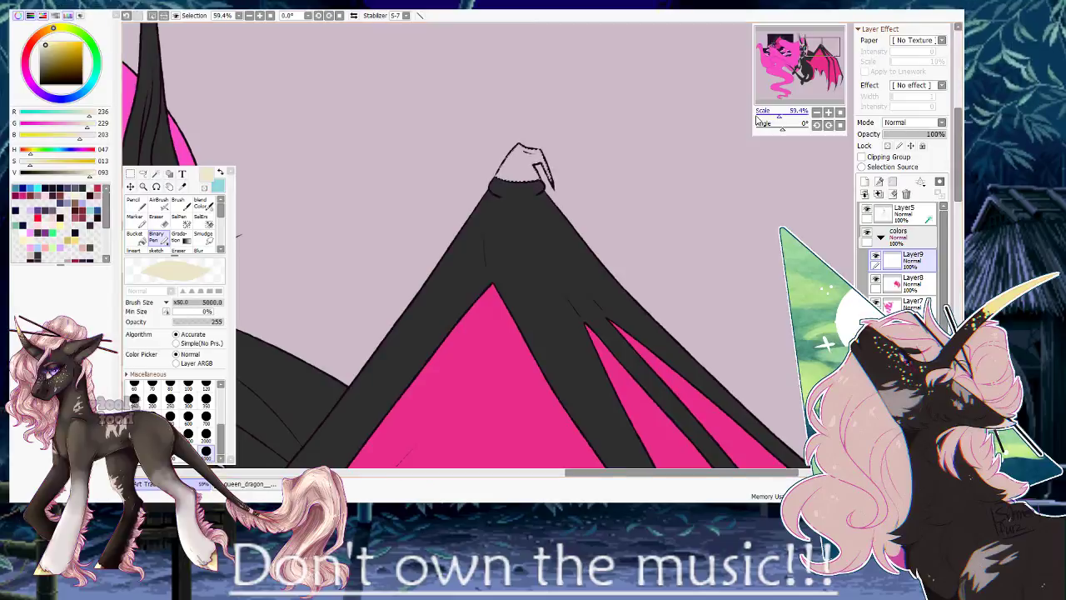
pyautogui.moveTo(779, 114); pyautogui.dragTo(788, 114)
pyautogui.moveTo(604, 45); pyautogui.dragTo(516, 262)
pyautogui.press('s')
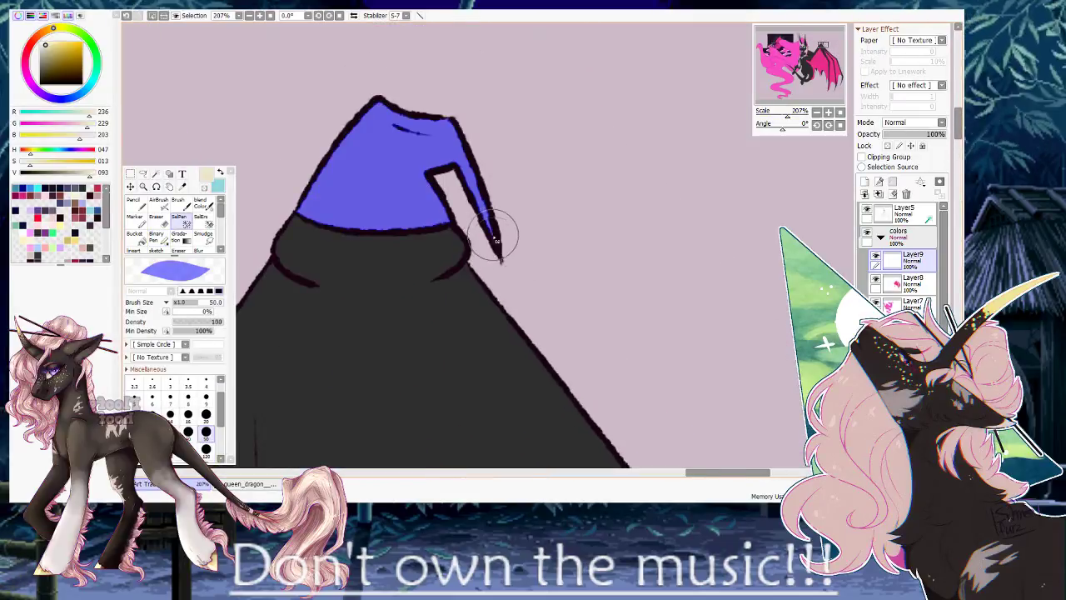
pyautogui.click(159, 238)
pyautogui.click(479, 170)
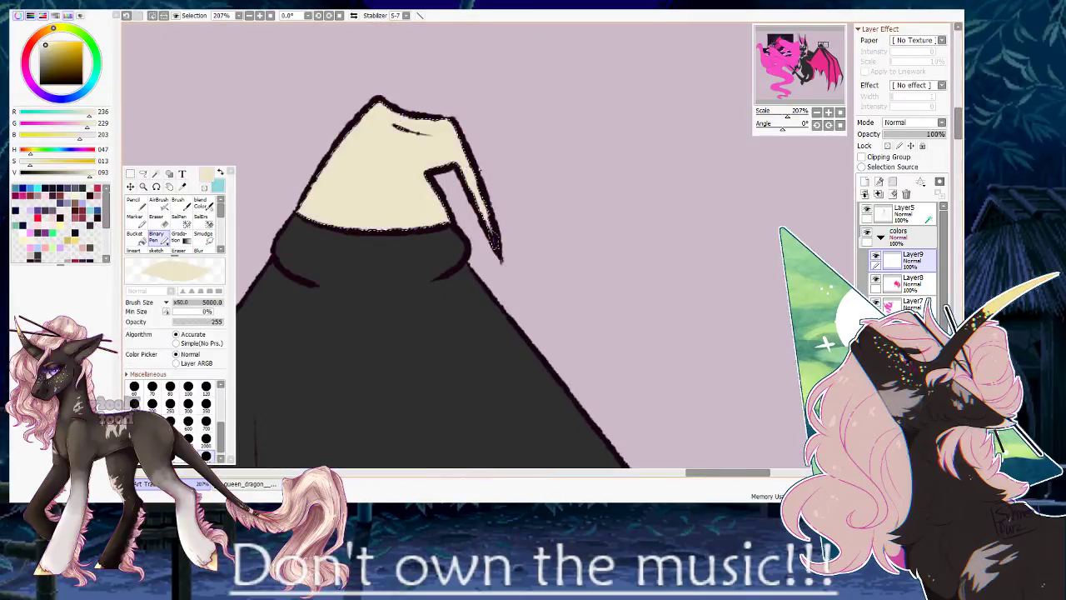
pyautogui.scroll(-5, 450, 231)
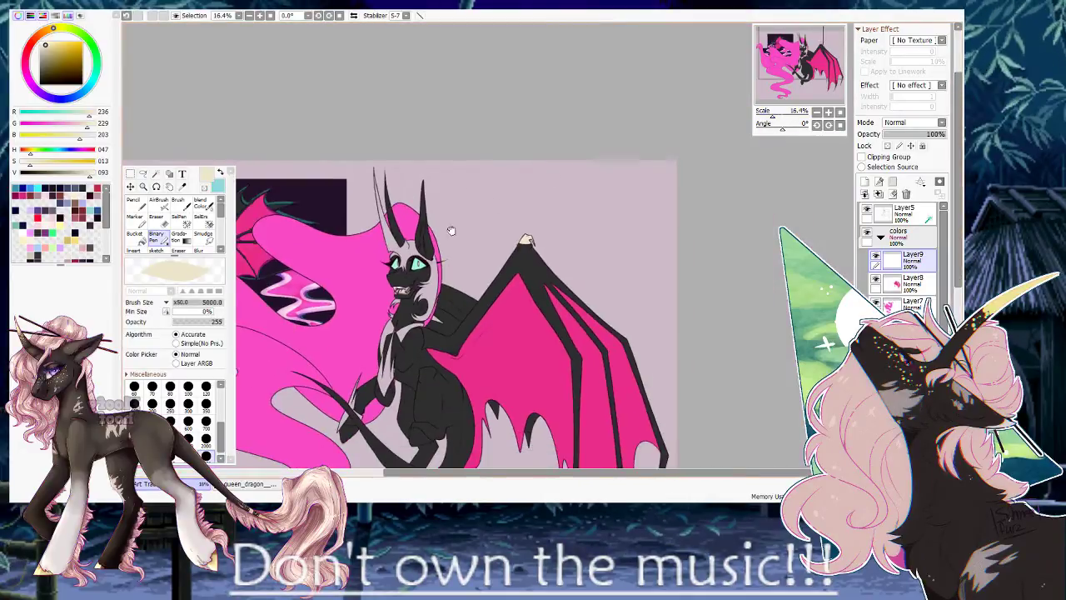
# Toggle Layer9's visibility repeatedly to check its eye, mouth and claw colours against the whole drawing.
pyautogui.scroll(2, 450, 231)
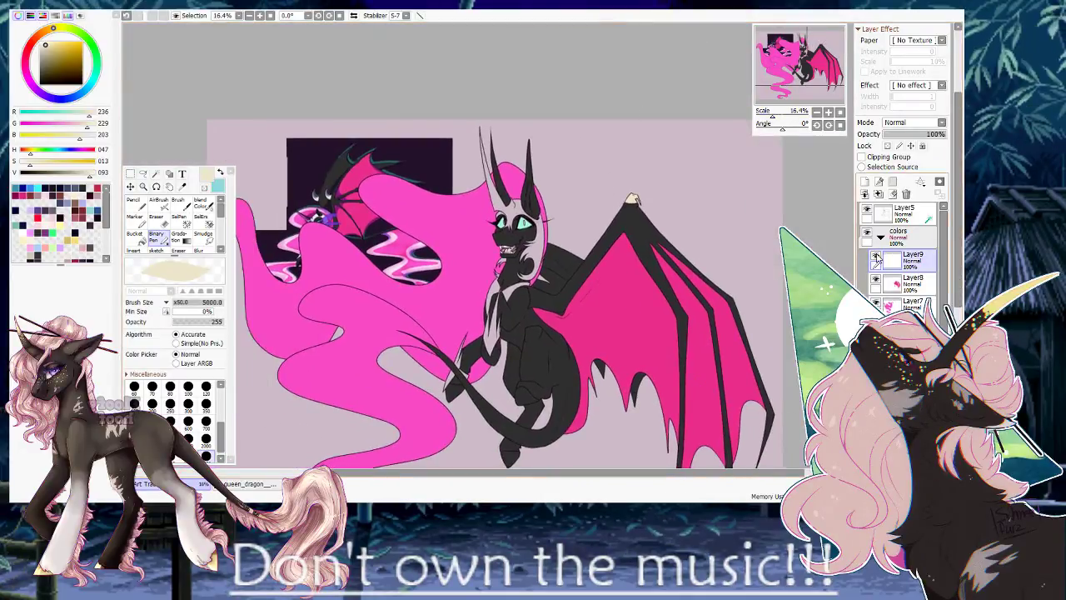
pyautogui.click(876, 258)
pyautogui.click(876, 260)
pyautogui.click(876, 261)
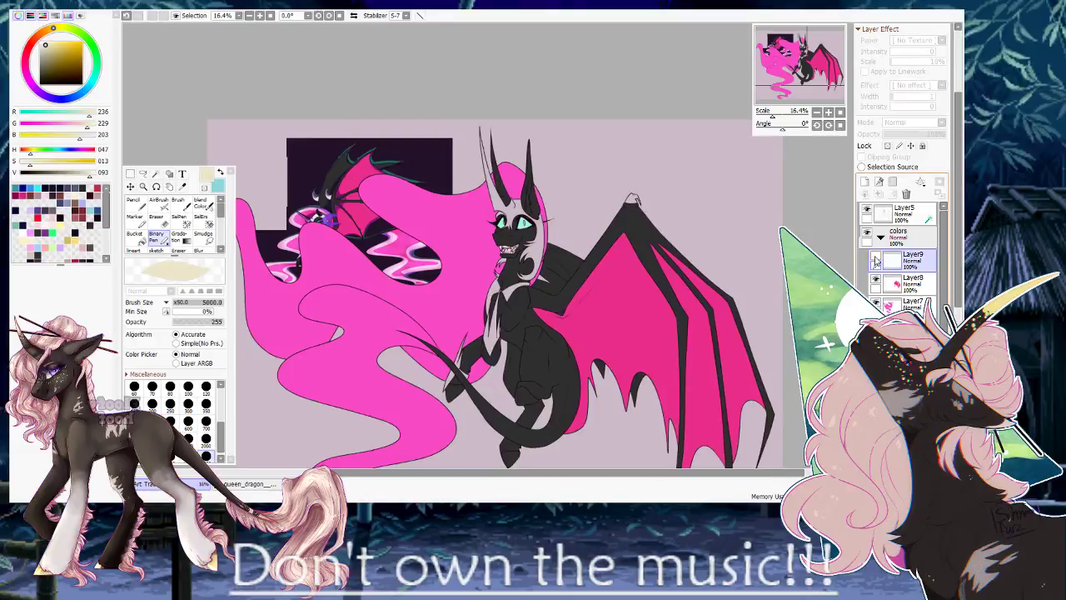
pyautogui.click(876, 260)
pyautogui.click(875, 260)
pyautogui.click(876, 260)
pyautogui.click(878, 260)
pyautogui.click(878, 260)
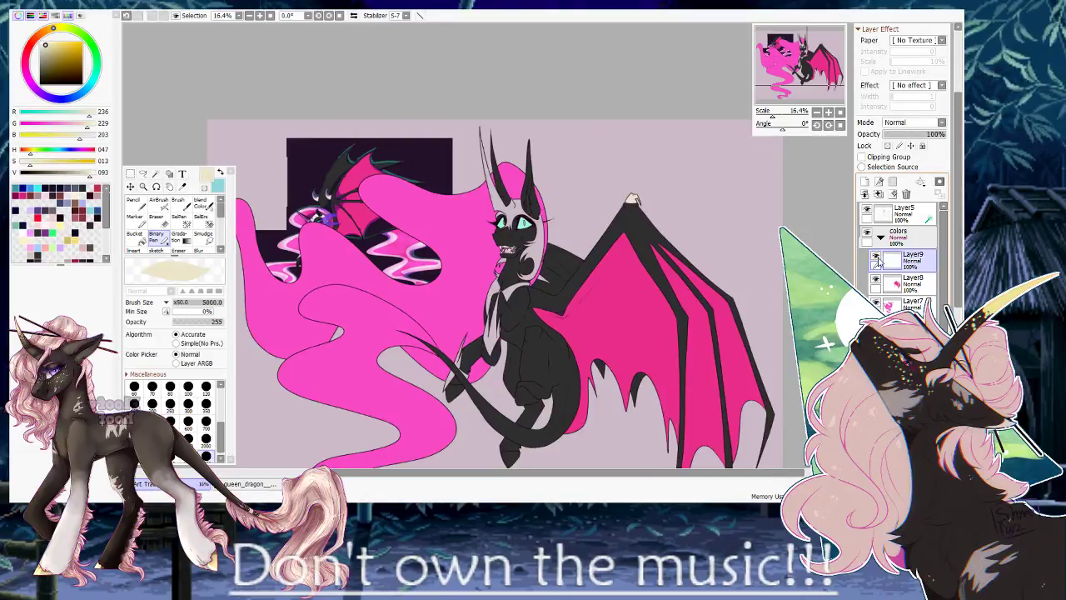
# Toggle Layer8's visibility to check its contents, then select the eye area on it with the selection pen at size 120.
pyautogui.click(876, 282)
pyautogui.click(876, 282)
pyautogui.click(877, 283)
pyautogui.click(877, 283)
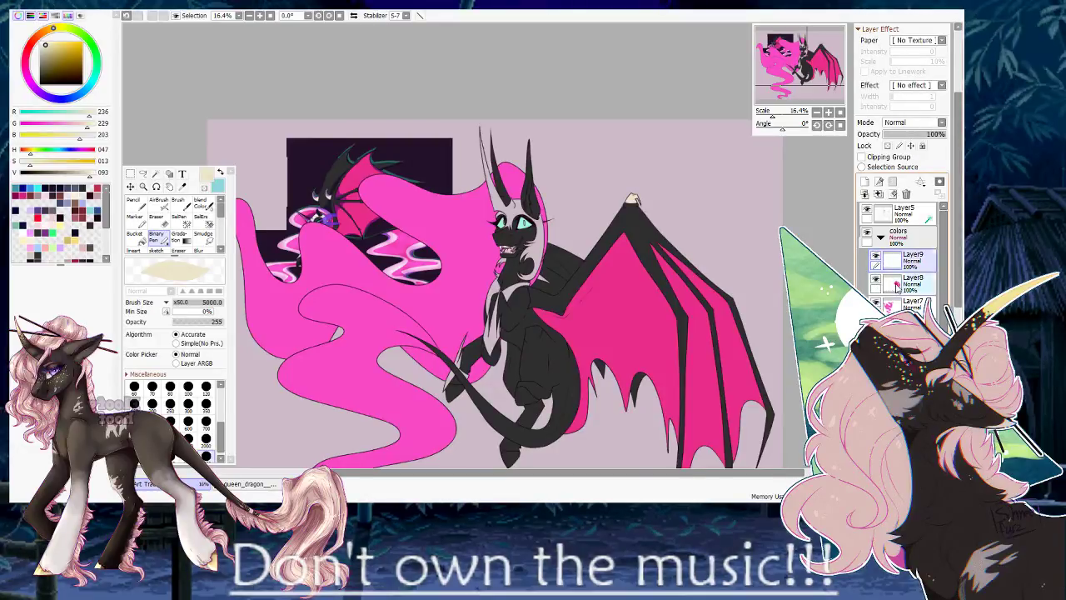
pyautogui.click(916, 284)
pyautogui.click(180, 220)
pyautogui.click(205, 449)
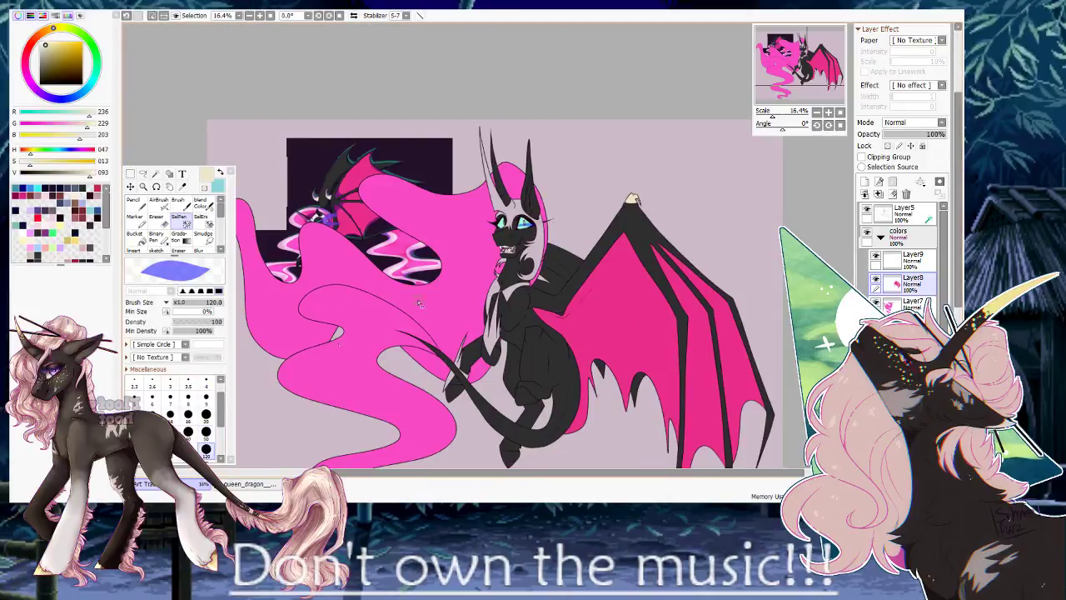
pyautogui.moveTo(539, 226)
pyautogui.mouseDown()
pyautogui.moveTo(483, 223)
pyautogui.moveTo(554, 223)
pyautogui.moveTo(476, 241)
pyautogui.mouseUp()
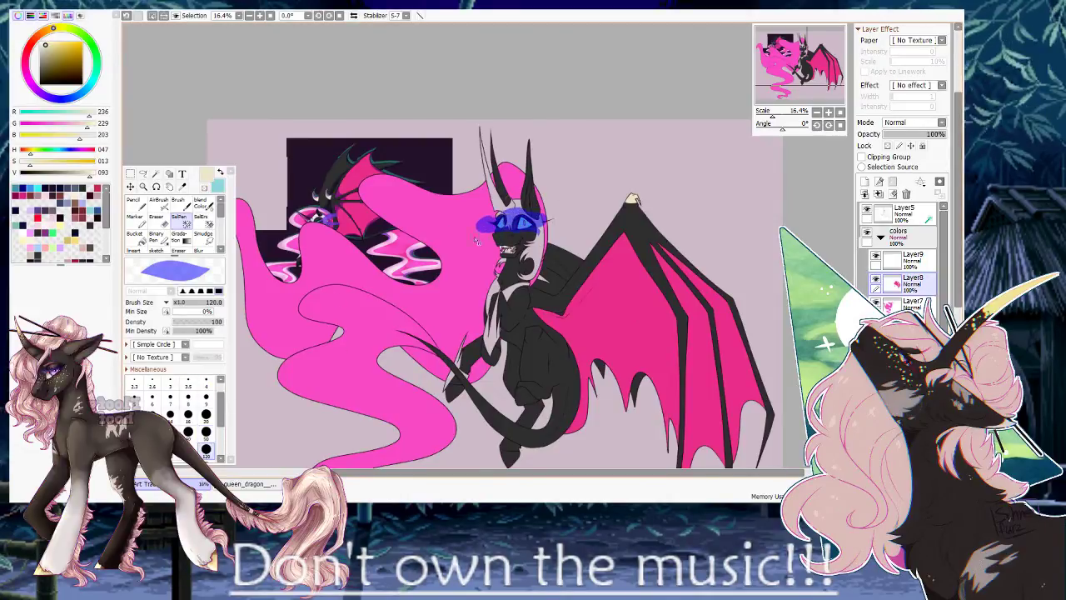
# Paste the selected eye area into Layer9, merge it in, and check the result by toggling Layer9's visibility.
pyautogui.click(904, 267)
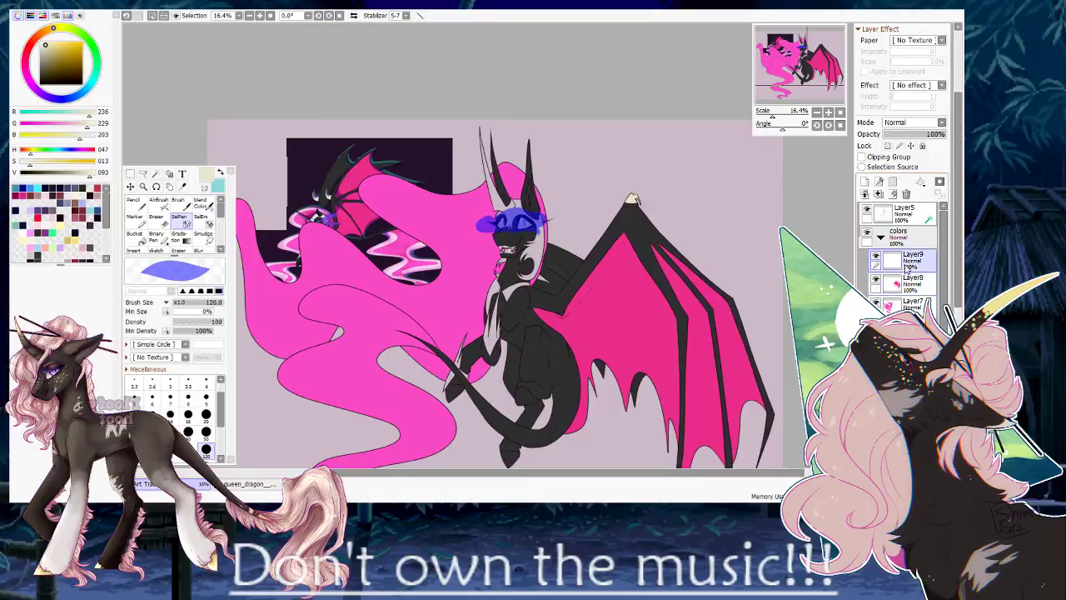
pyautogui.hotkey('ctrl', 'v')
pyautogui.click(878, 194)
pyautogui.click(876, 259)
pyautogui.click(875, 259)
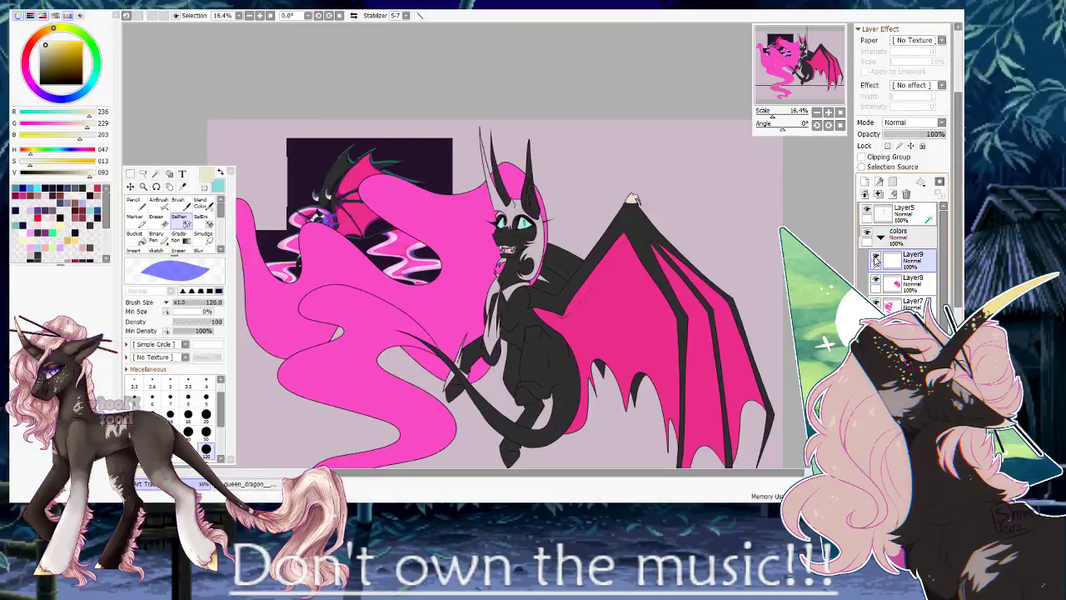
pyautogui.click(876, 259)
pyautogui.click(875, 256)
# Create a new layer above Layer9 and select the pale chest tuft with the magic wand.
pyautogui.click(864, 182)
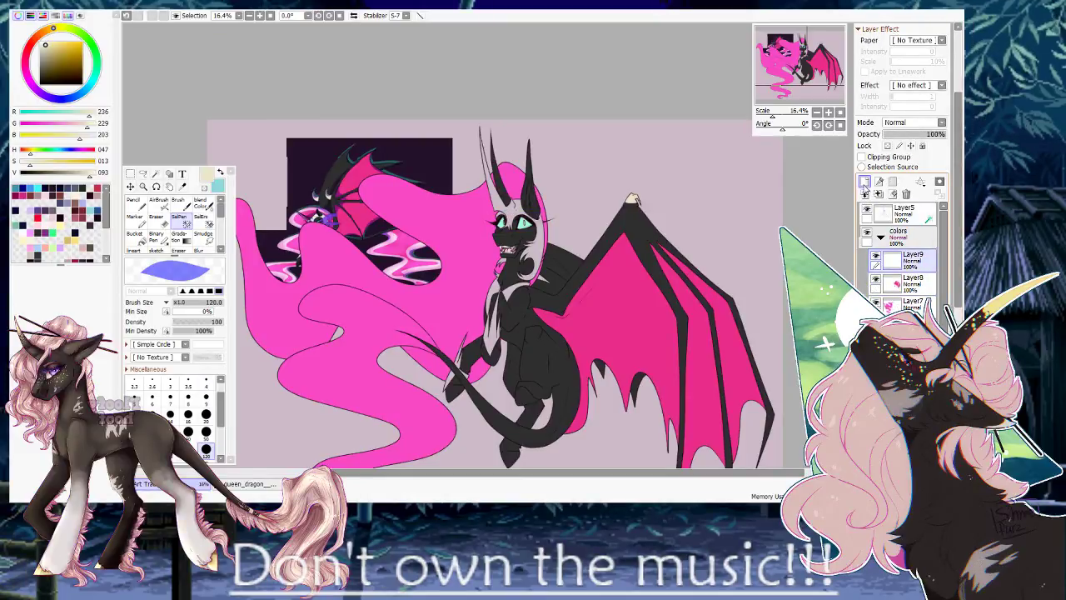
pyautogui.click(157, 174)
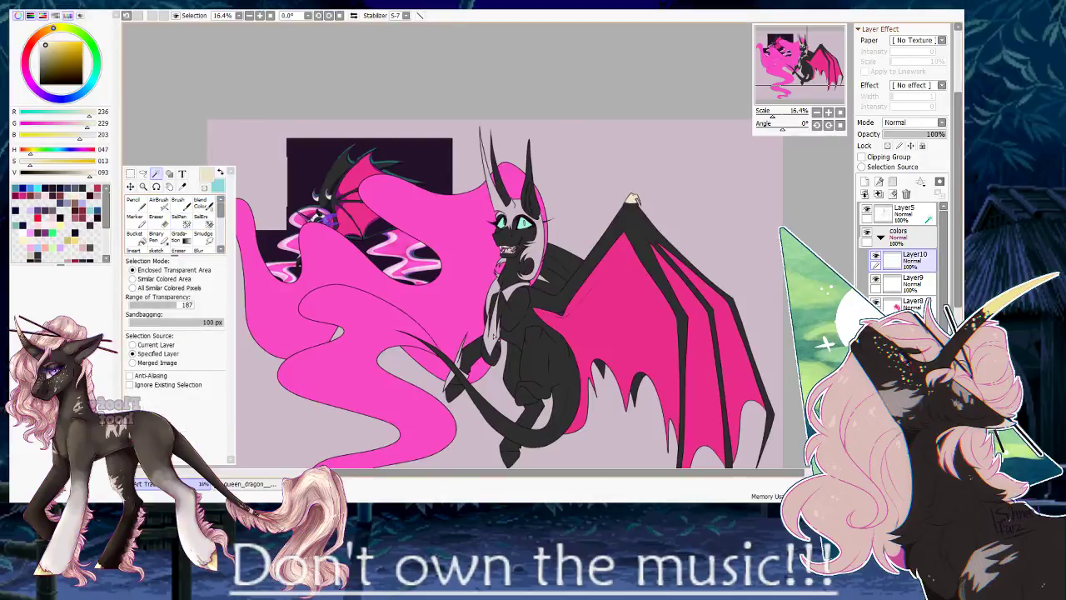
pyautogui.click(494, 335)
# Add the pale horn, forehead and face-framing fur, the jaw tufts and the shoulder fur to the wand selection.
pyautogui.scroll(5, 535, 247)
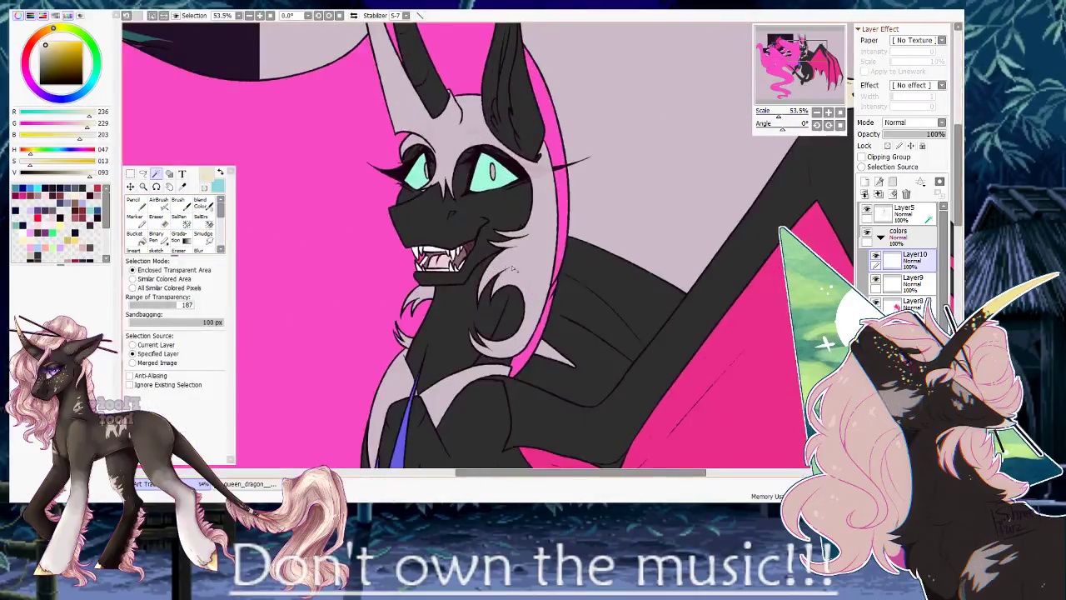
pyautogui.click(533, 242)
pyautogui.click(429, 140)
pyautogui.click(472, 134)
pyautogui.click(408, 117)
pyautogui.moveTo(411, 132); pyautogui.dragTo(454, 319)
pyautogui.moveTo(413, 209); pyautogui.dragTo(442, 115)
pyautogui.moveTo(470, 364); pyautogui.dragTo(462, 226)
pyautogui.click(488, 250)
pyautogui.click(480, 354)
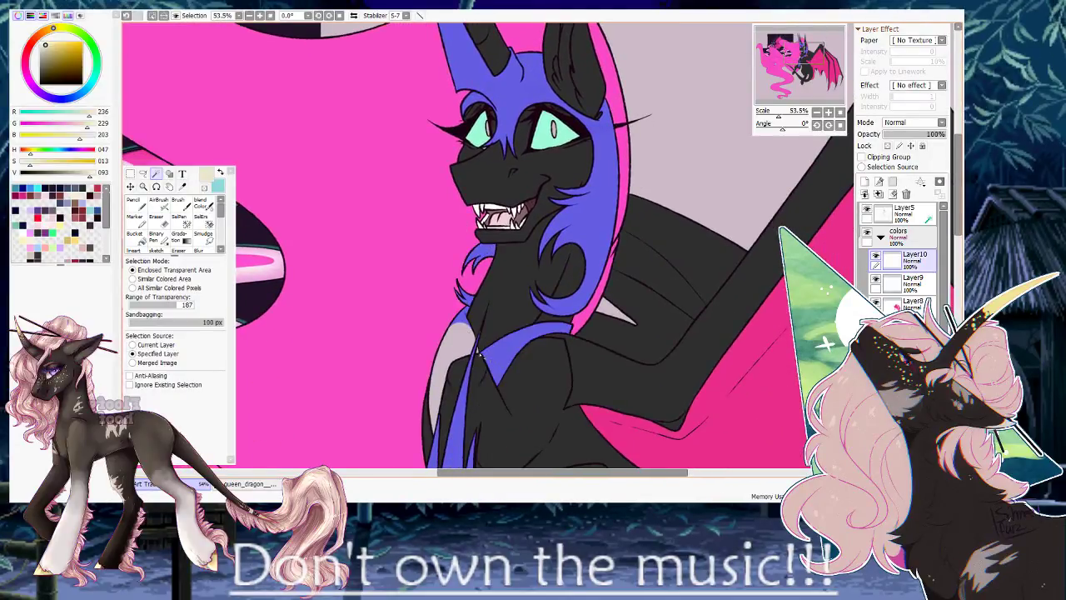
# Add the foreleg's pale tuft pieces to the selection, inspect the tuft's thin tip up close, and clear the whole selection.
pyautogui.moveTo(478, 354); pyautogui.dragTo(481, 54)
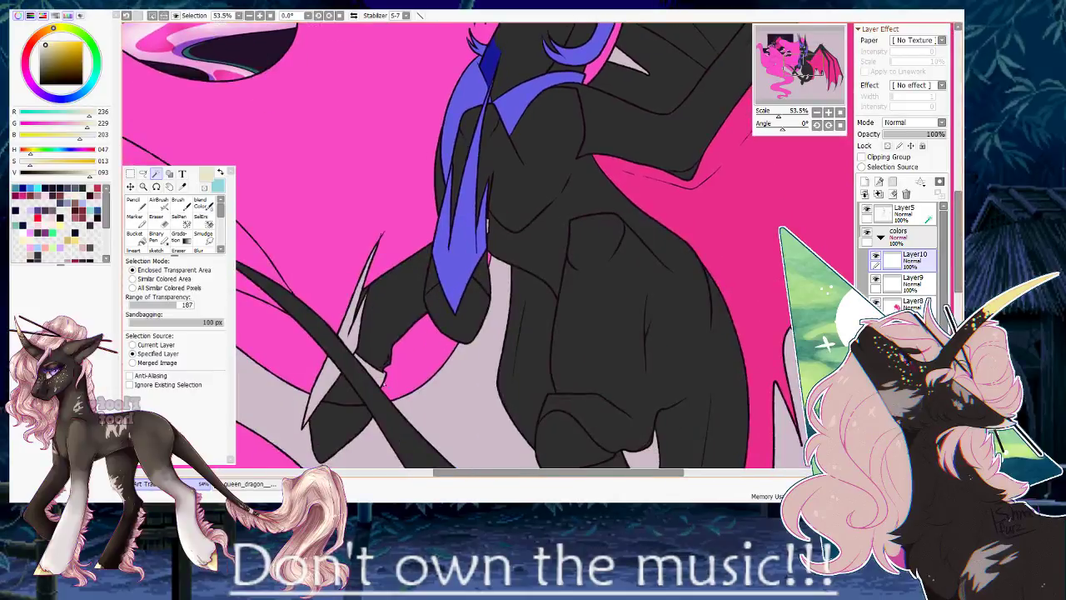
pyautogui.click(354, 337)
pyautogui.click(323, 387)
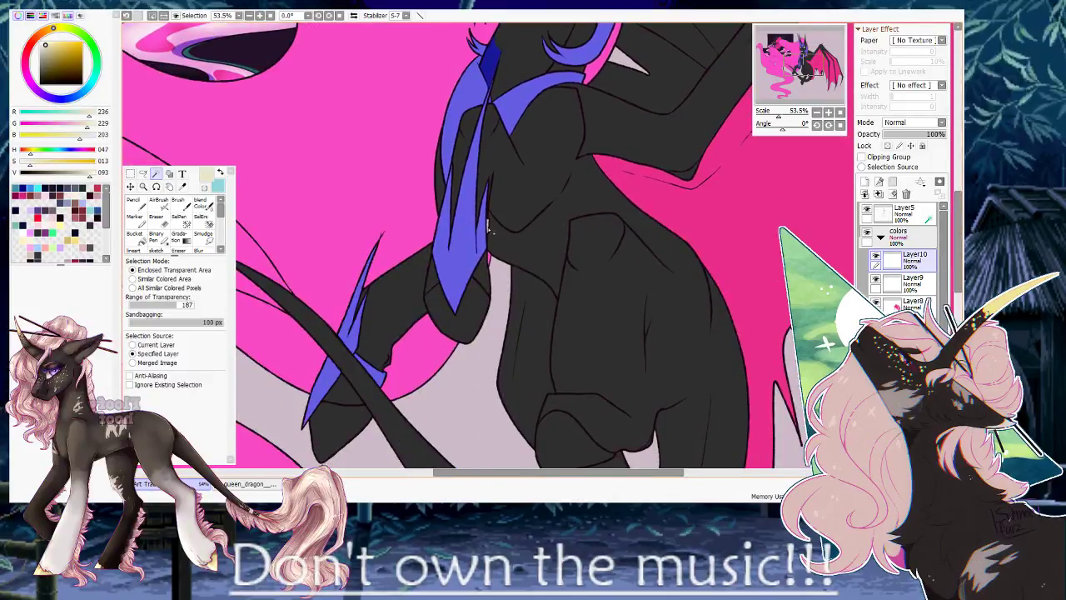
pyautogui.moveTo(506, 300); pyautogui.dragTo(601, 165)
pyautogui.moveTo(780, 116); pyautogui.dragTo(783, 116)
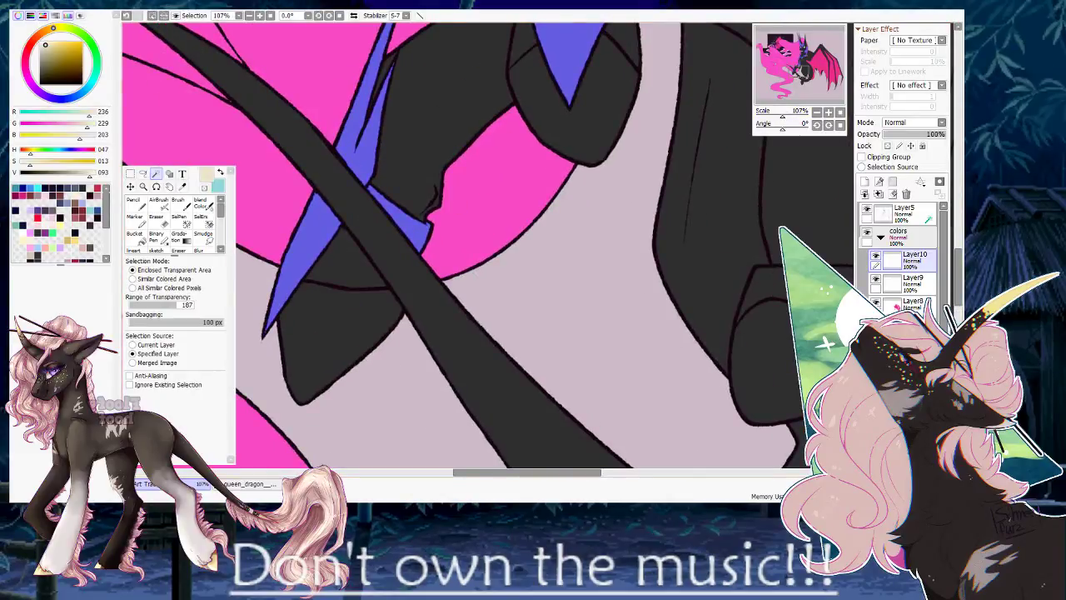
pyautogui.scroll(3, 307, 266)
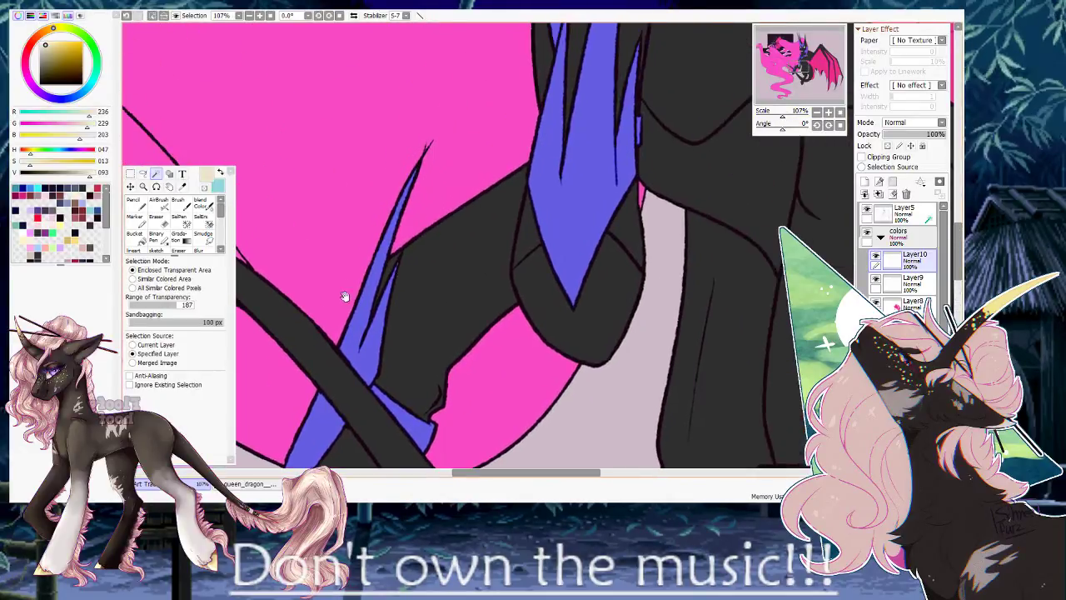
pyautogui.moveTo(412, 179); pyautogui.dragTo(400, 227)
pyautogui.scroll(2, 445, 176)
pyautogui.scroll(2, 733, 200)
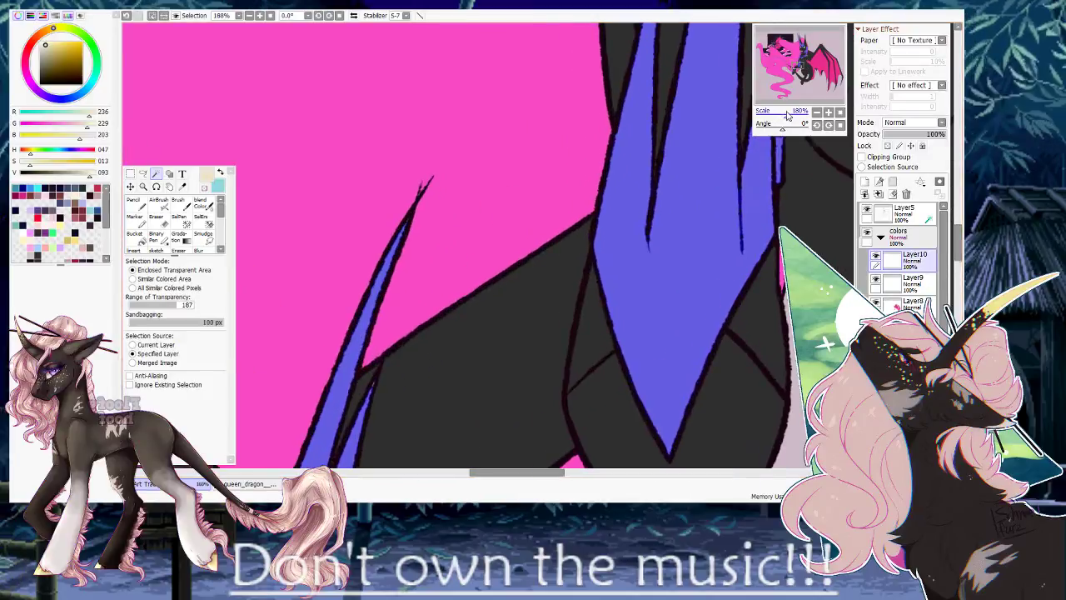
pyautogui.hotkey('ctrl', 'd')
# Erase the overshooting line ends at the foreleg tuft's tip on Layer5 and patch the gap with the mane's pink (RGB 248, 74, 197).
pyautogui.click(904, 214)
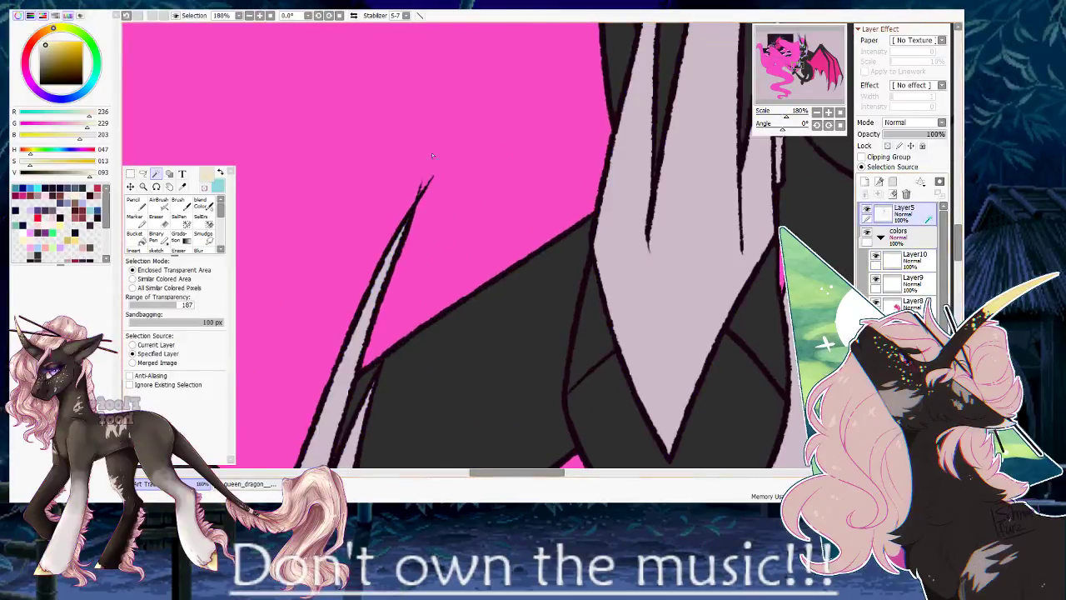
pyautogui.press('n')
pyautogui.moveTo(422, 193); pyautogui.dragTo(433, 178)
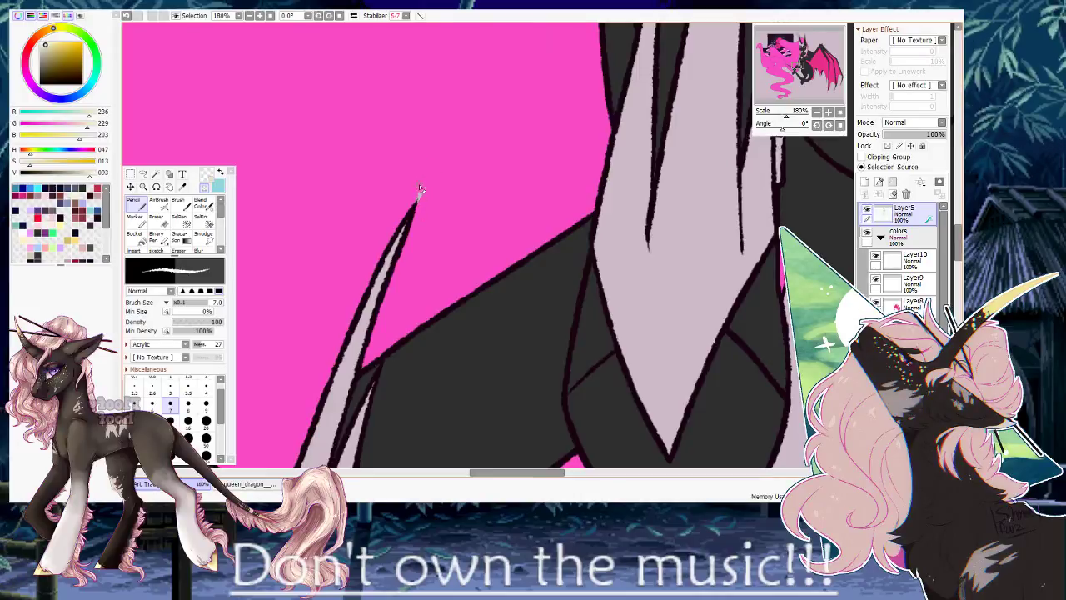
pyautogui.keyDown('ctrl'); pyautogui.keyDown('shift'); pyautogui.click(422, 190); pyautogui.keyUp('shift'); pyautogui.keyUp('ctrl')
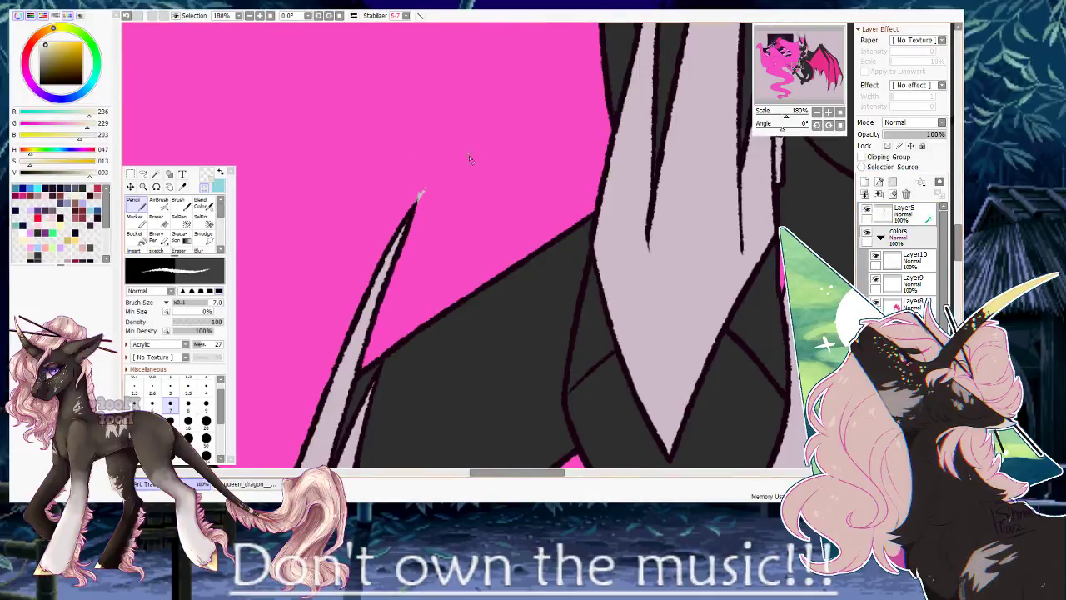
pyautogui.keyDown('alt'); pyautogui.click(456, 153); pyautogui.keyUp('alt')
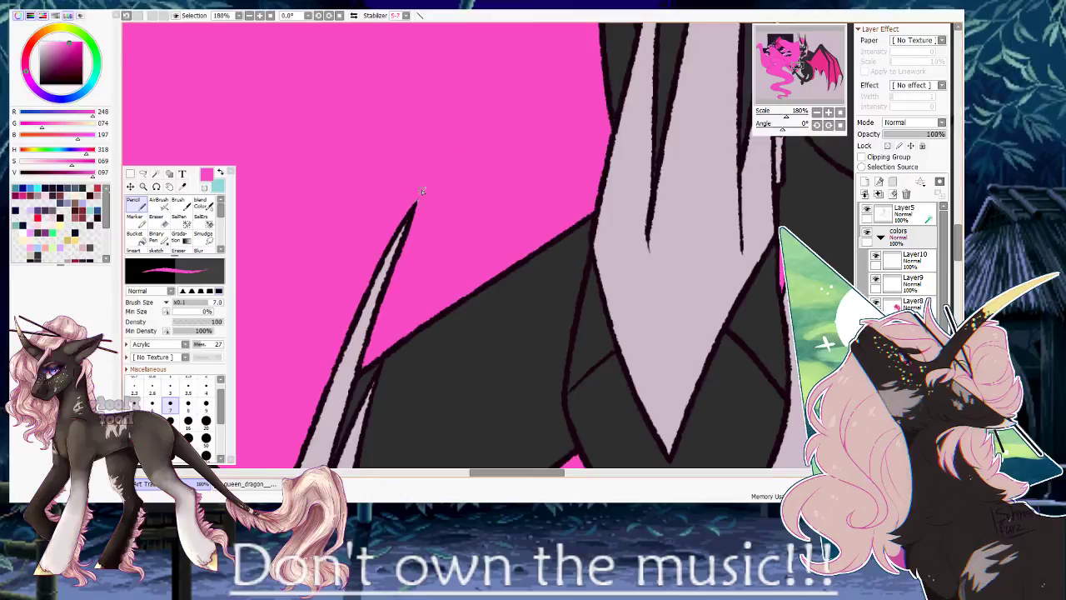
# Select the pale chest tuft and the foreleg tuft pieces around the crossing tail with the magic wand.
pyautogui.click(156, 174)
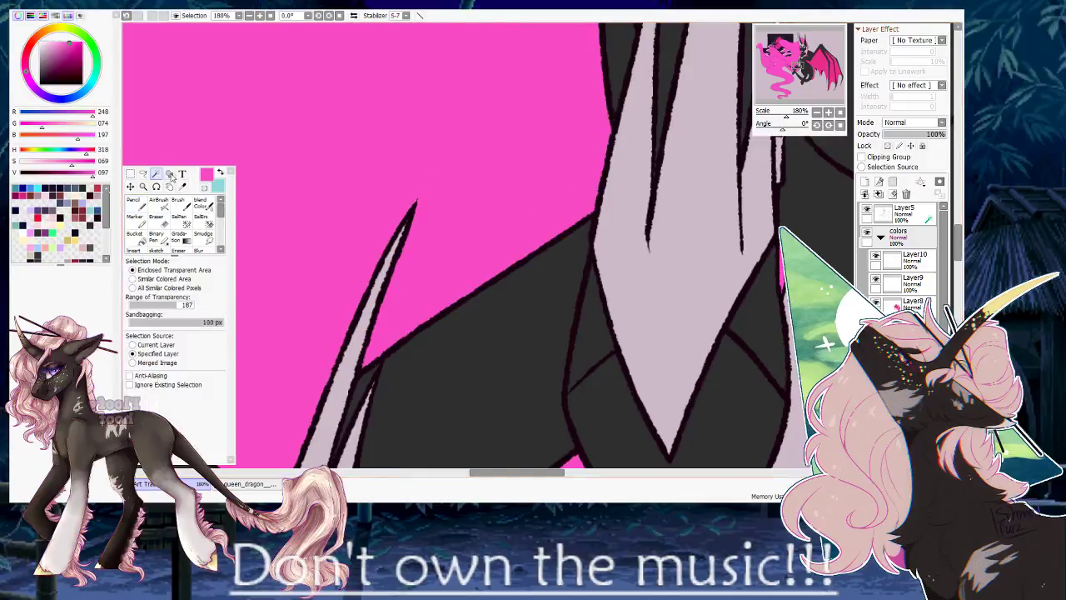
pyautogui.click(653, 280)
pyautogui.scroll(-4, 435, 274)
pyautogui.click(435, 239)
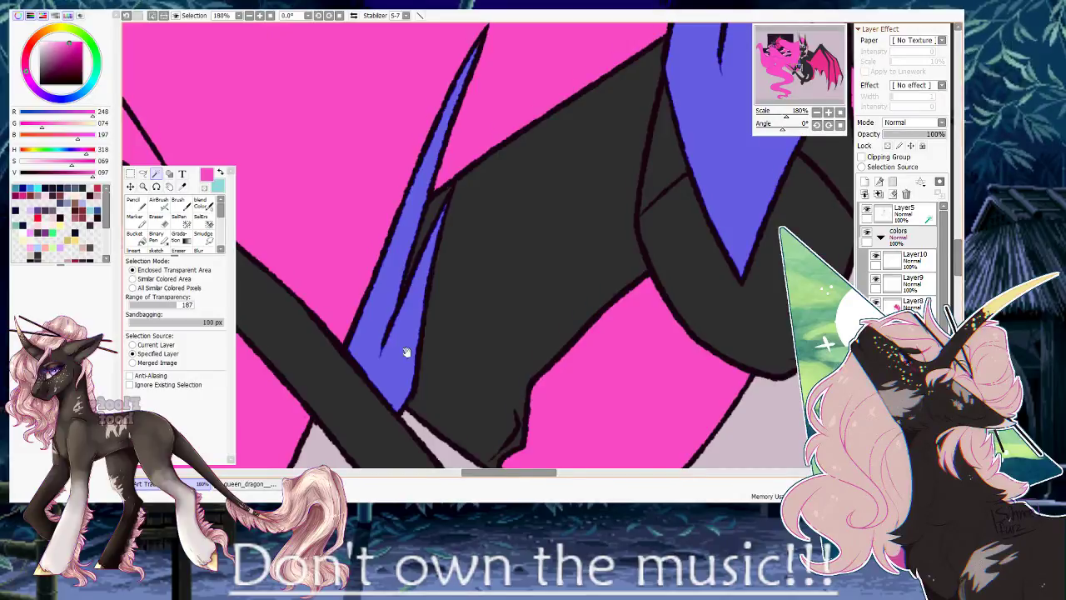
pyautogui.moveTo(407, 352); pyautogui.dragTo(471, 147)
pyautogui.click(373, 310)
pyautogui.click(534, 263)
pyautogui.moveTo(408, 364); pyautogui.dragTo(426, 324)
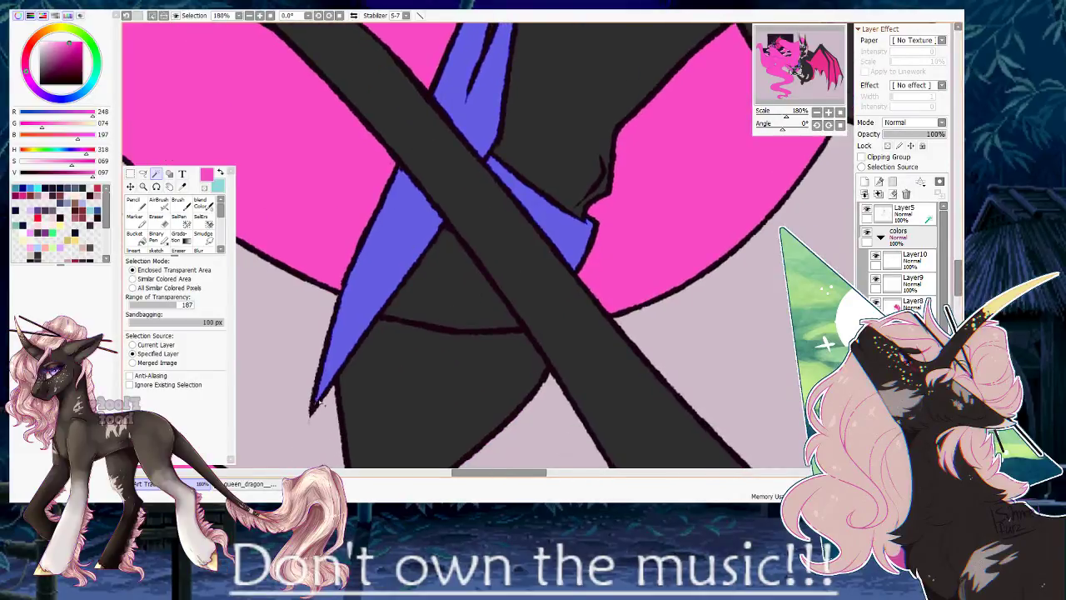
# Add the small pale sliver beside the chest tuft and the tuft's thin upper tip to the selection.
pyautogui.moveTo(654, 178); pyautogui.dragTo(466, 408)
pyautogui.moveTo(550, 199); pyautogui.dragTo(482, 367)
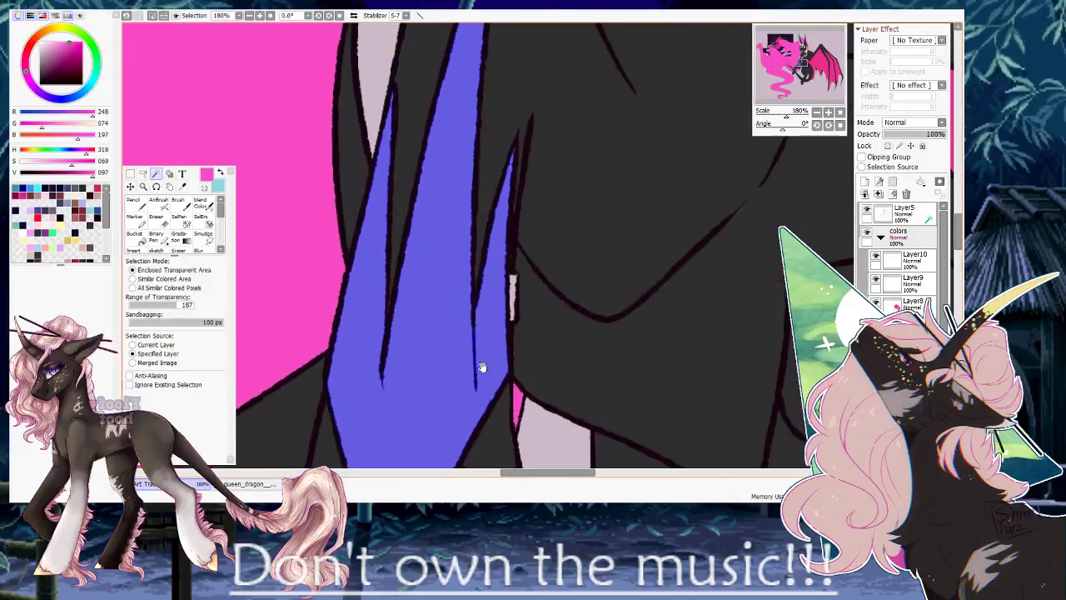
pyautogui.click(514, 290)
pyautogui.scroll(2, 516, 199)
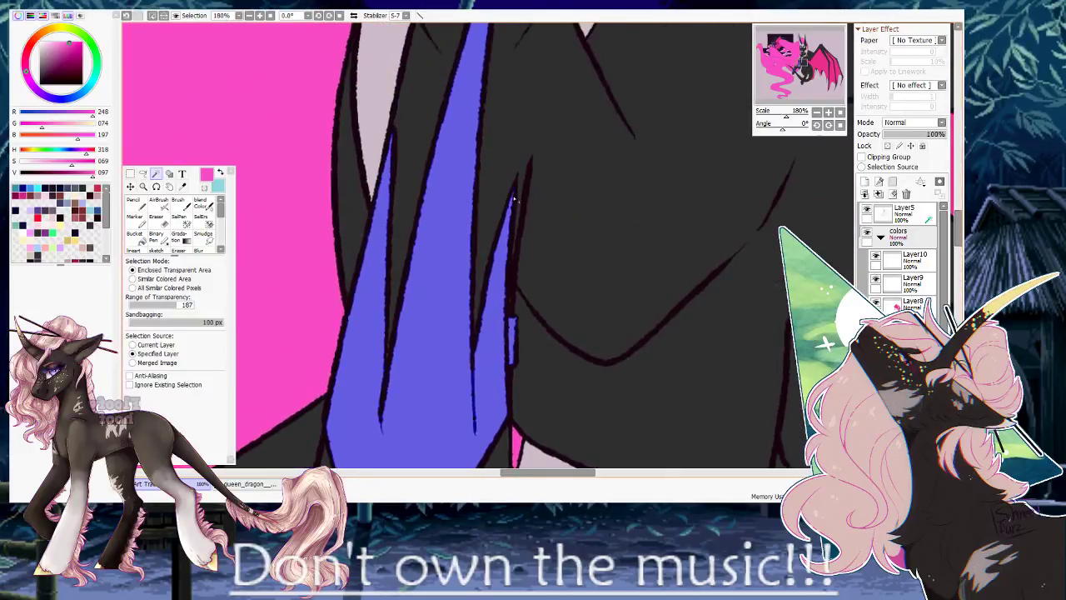
pyautogui.moveTo(416, 184); pyautogui.dragTo(430, 276)
pyautogui.moveTo(486, 67); pyautogui.dragTo(451, 279)
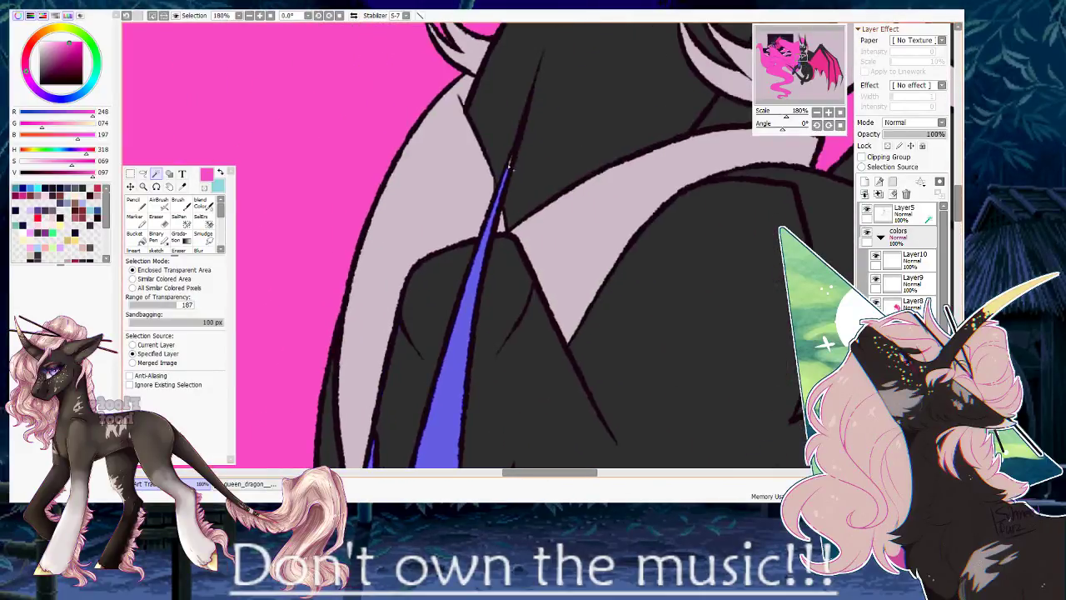
pyautogui.click(511, 166)
pyautogui.hotkey('ctrl', 'z')
pyautogui.click(511, 166)
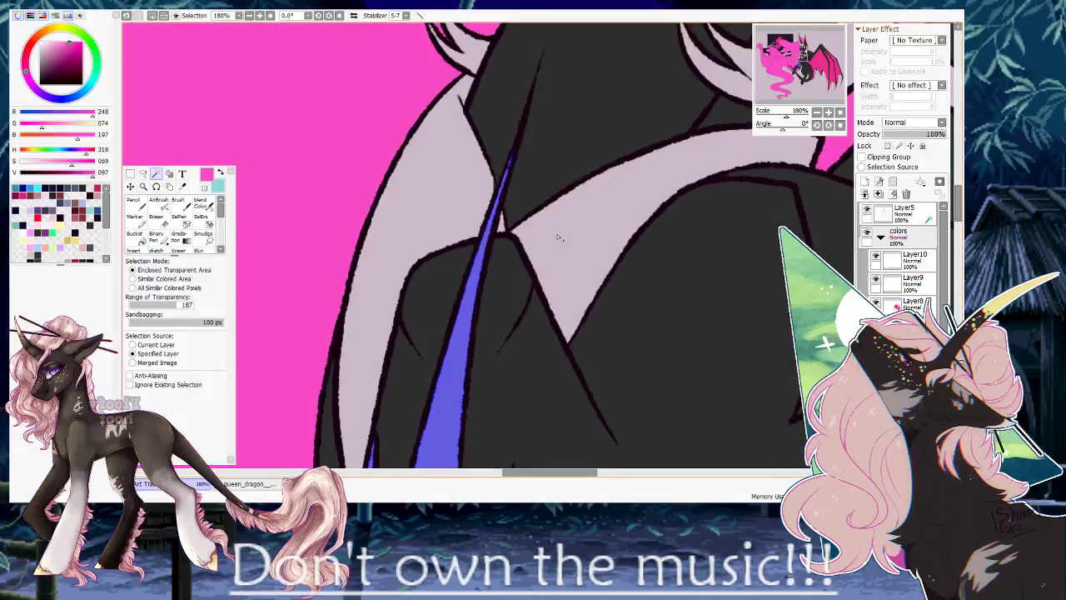
# Add the pale shoulder band and the small gap beside the chest tuft's tip to the selection.
pyautogui.click(559, 237)
pyautogui.click(501, 226)
pyautogui.click(469, 146)
pyautogui.hotkey('ctrl', 'z')
# Set the magic wand's range of transparency to 163 and add the whole pale collar strip along the chest's outer edge.
pyautogui.moveTo(459, 143); pyautogui.dragTo(454, 234)
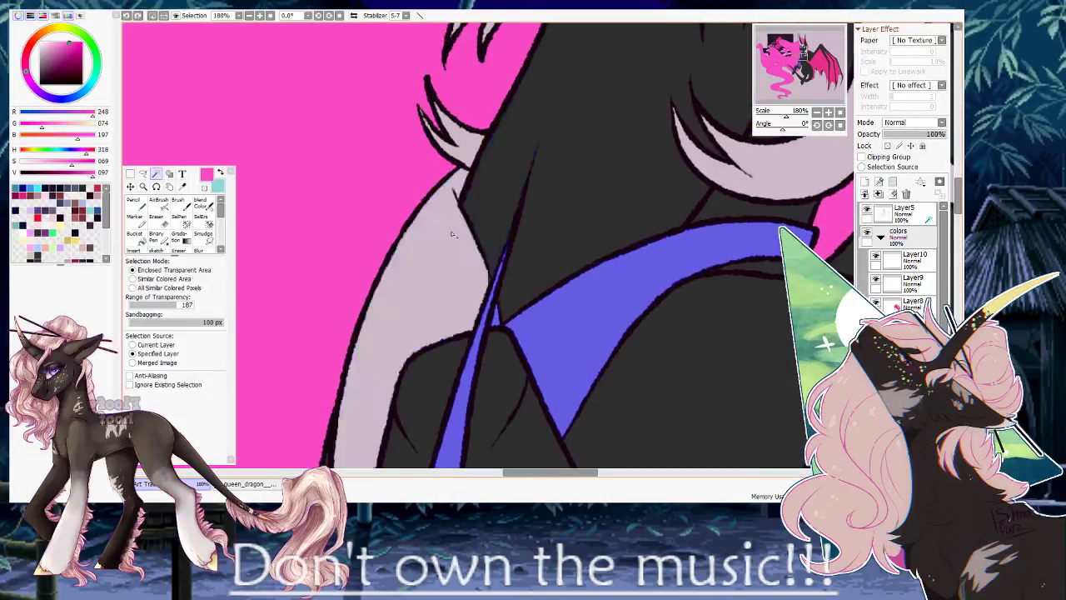
pyautogui.click(452, 235)
pyautogui.moveTo(442, 295); pyautogui.dragTo(480, 160)
pyautogui.hotkey('ctrl', 'z')
pyautogui.click(417, 248)
pyautogui.click(456, 163)
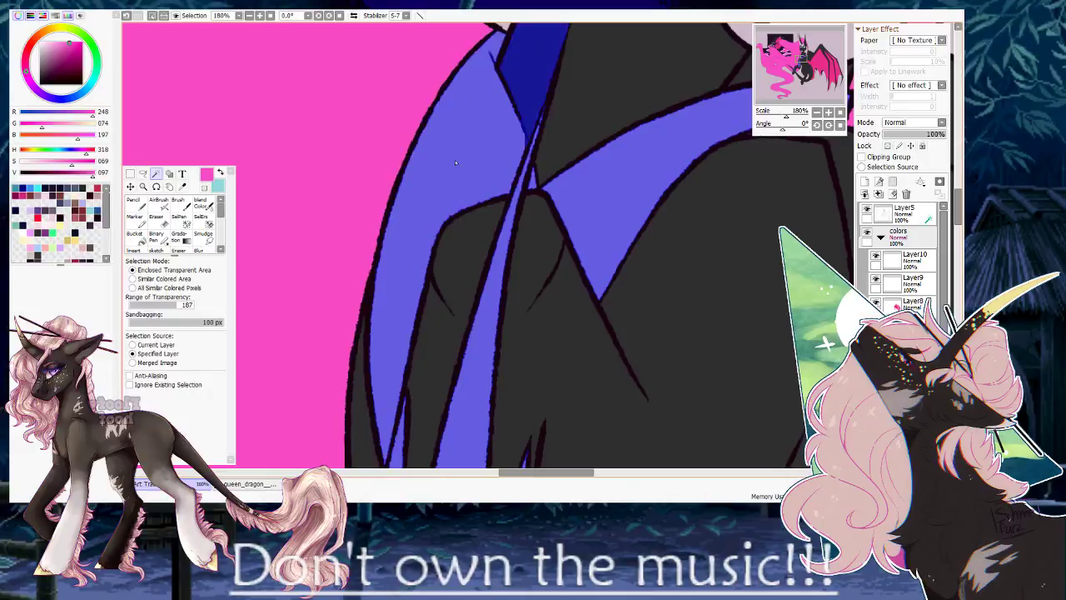
pyautogui.scroll(1, 456, 163)
pyautogui.hotkey('ctrl', 'z')
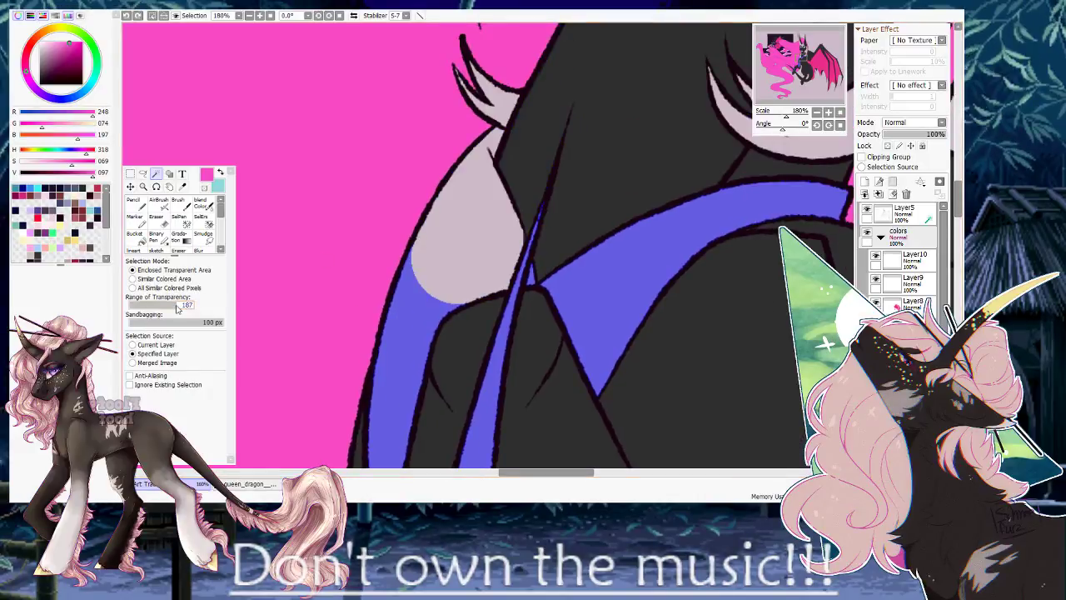
pyautogui.click(471, 243)
pyautogui.hotkey('ctrl', 'z')
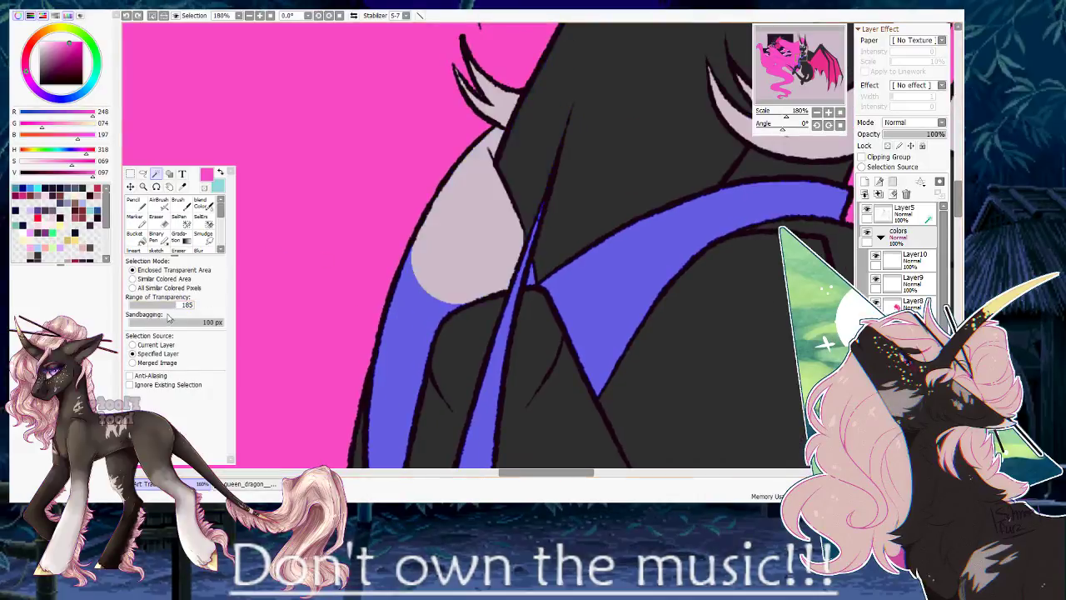
pyautogui.click(490, 240)
# Add the two pale fur tufts on the neck below the jaw, including their thin tips, to the selection.
pyautogui.moveTo(510, 190); pyautogui.dragTo(451, 317)
pyautogui.click(425, 227)
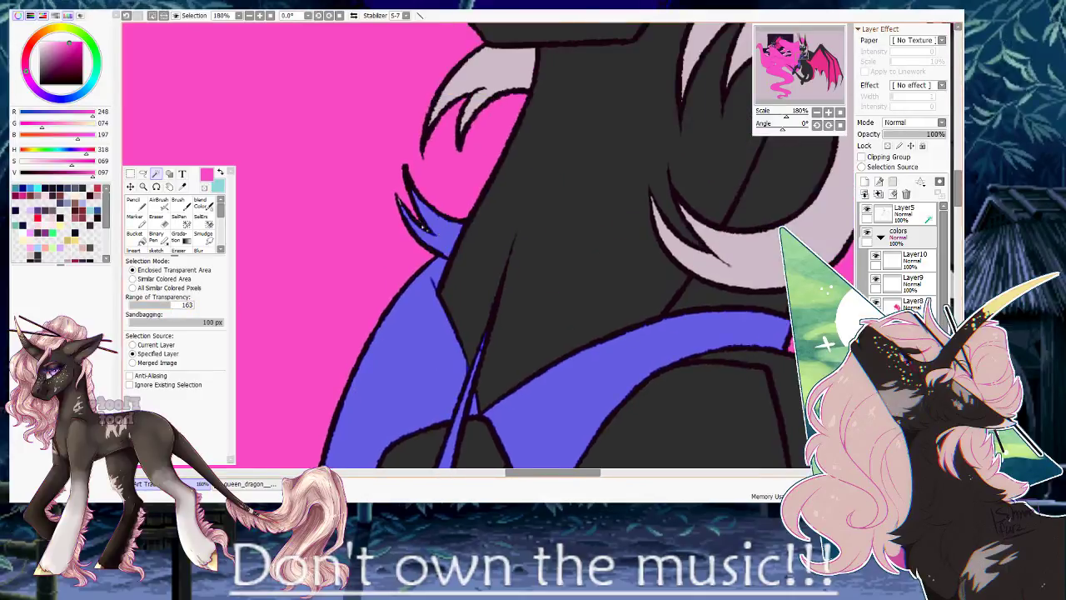
pyautogui.click(401, 203)
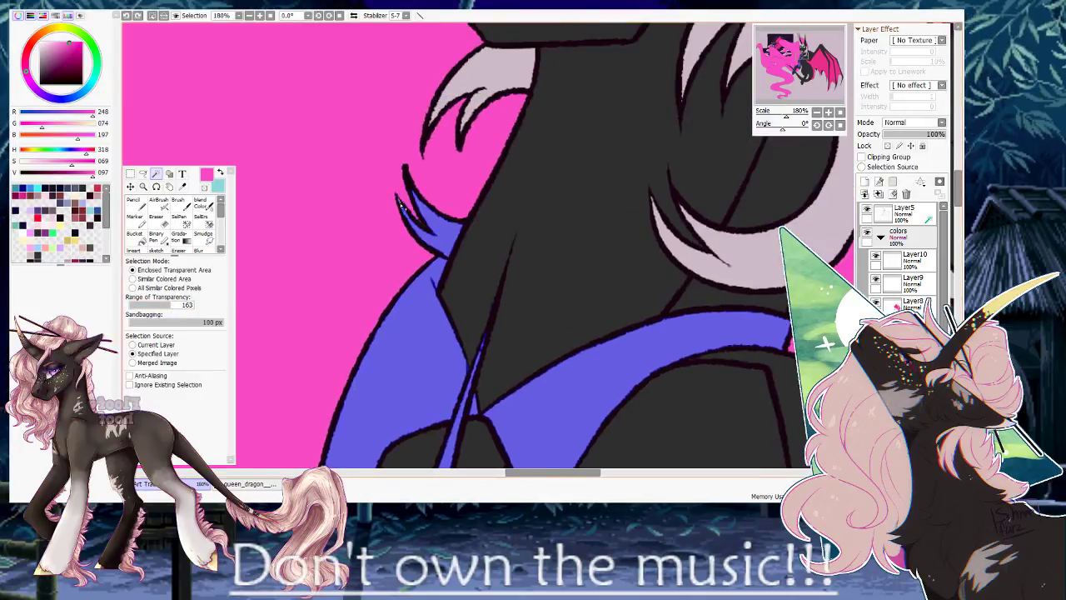
pyautogui.click(472, 98)
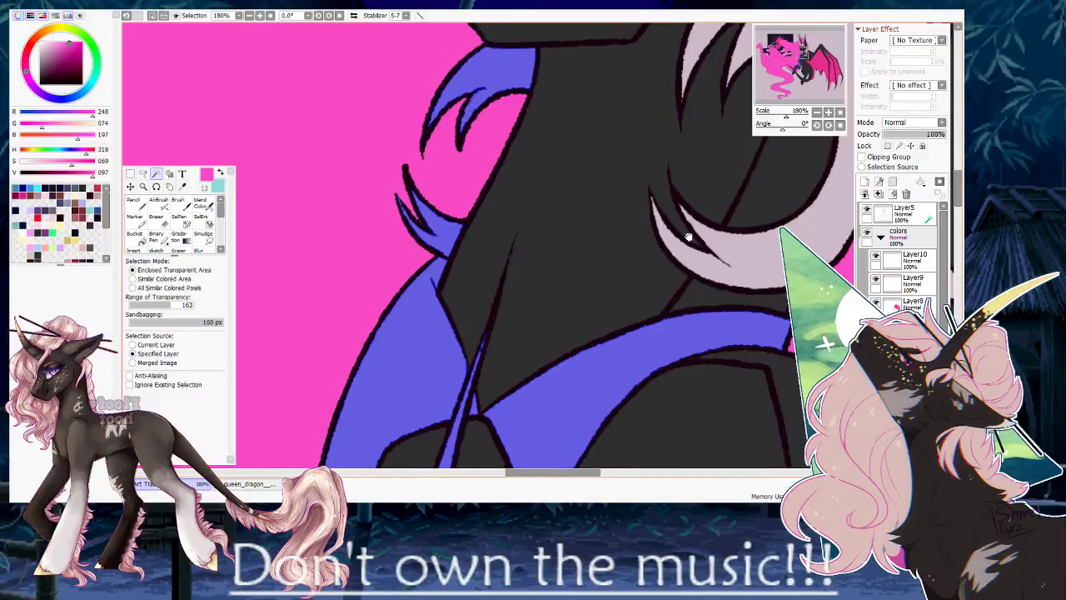
# Add the pale curled lock and the long fur beside the cheek to the selection, undoing the stray whole-canvas selection.
pyautogui.moveTo(688, 238); pyautogui.dragTo(513, 259)
pyautogui.click(513, 258)
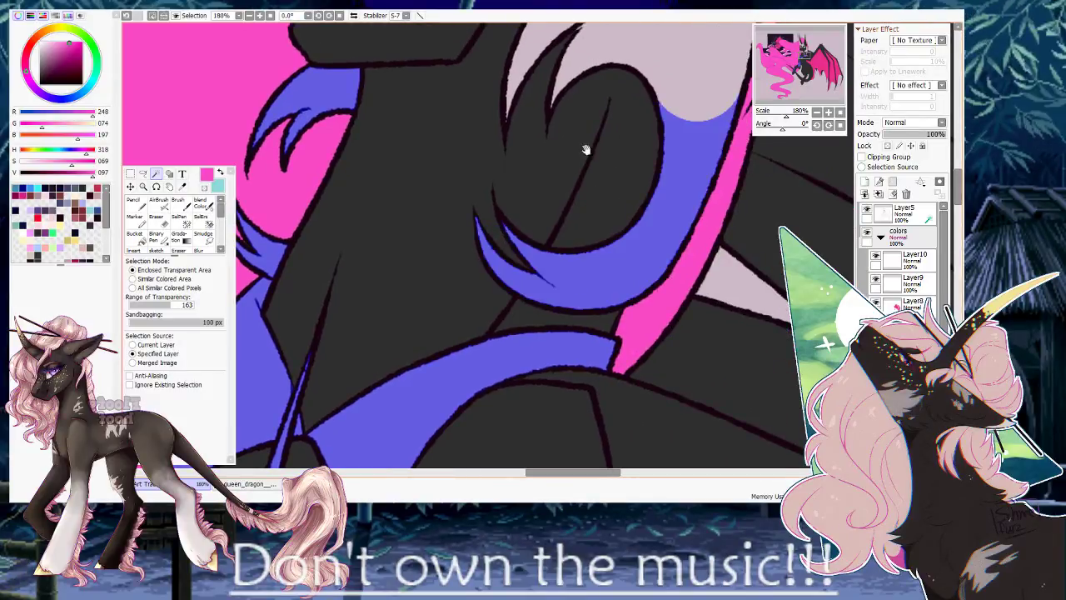
pyautogui.moveTo(586, 150); pyautogui.dragTo(526, 299)
pyautogui.click(567, 181)
pyautogui.click(448, 274)
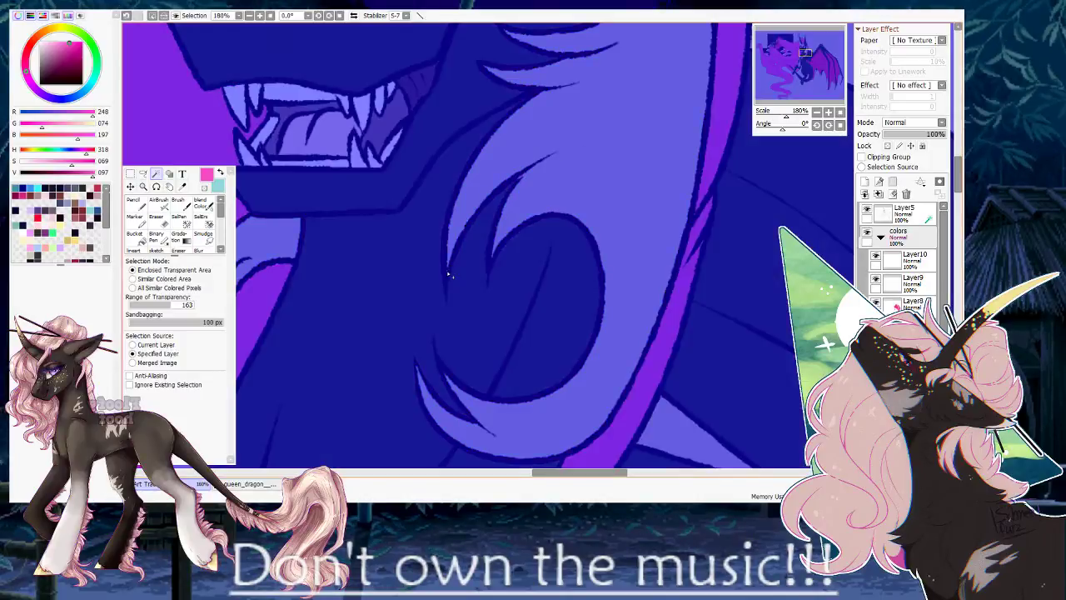
pyautogui.hotkey('ctrl', 'z')
pyautogui.moveTo(479, 243); pyautogui.dragTo(566, 304)
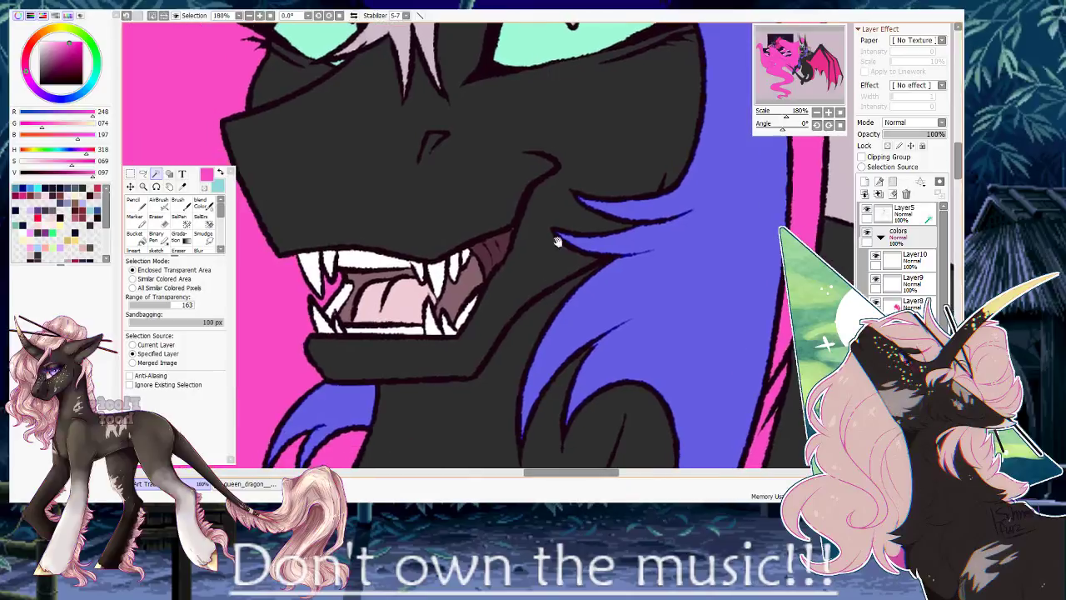
# Add the pale forehead fur between the eyes and the whole pale front horn to the selection.
pyautogui.moveTo(695, 185); pyautogui.dragTo(592, 317)
pyautogui.moveTo(531, 79); pyautogui.dragTo(650, 325)
pyautogui.click(533, 212)
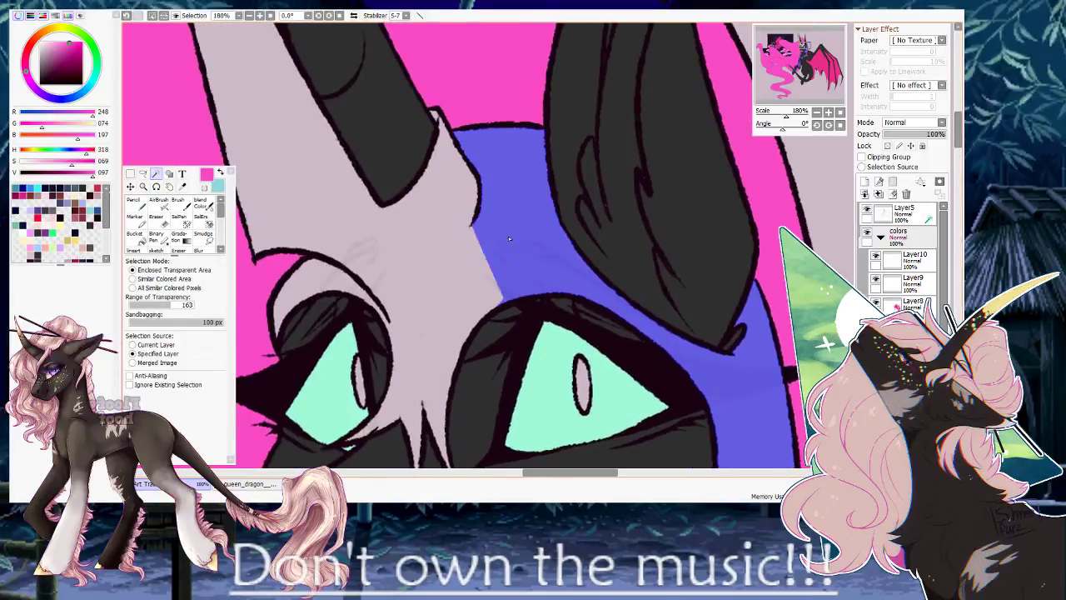
pyautogui.click(462, 294)
pyautogui.moveTo(394, 381); pyautogui.dragTo(428, 271)
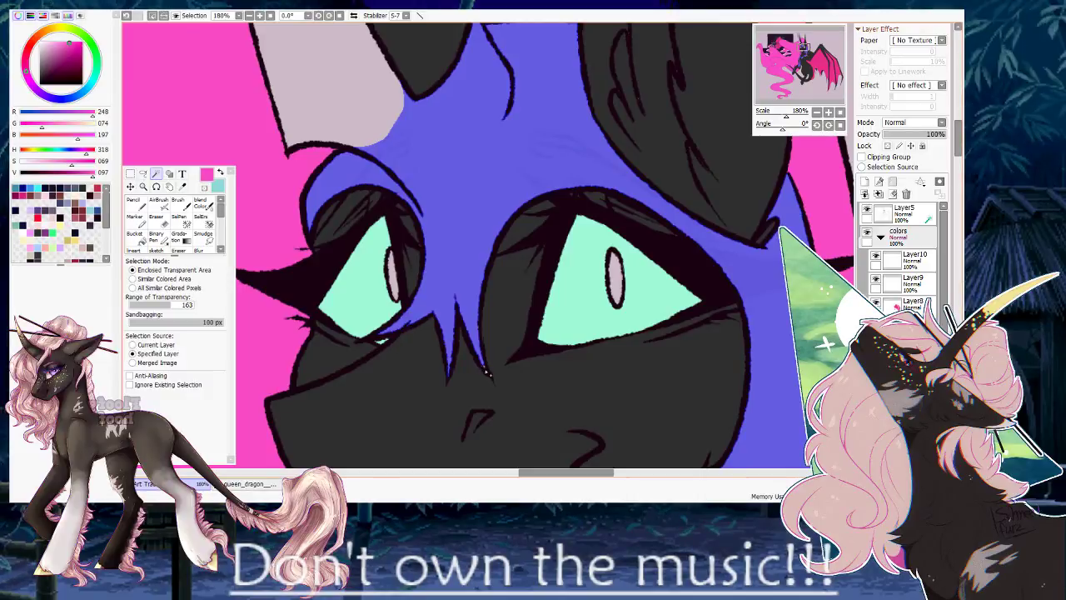
pyautogui.moveTo(598, 150); pyautogui.dragTo(559, 202)
pyautogui.moveTo(428, 143); pyautogui.dragTo(557, 345)
pyautogui.click(354, 158)
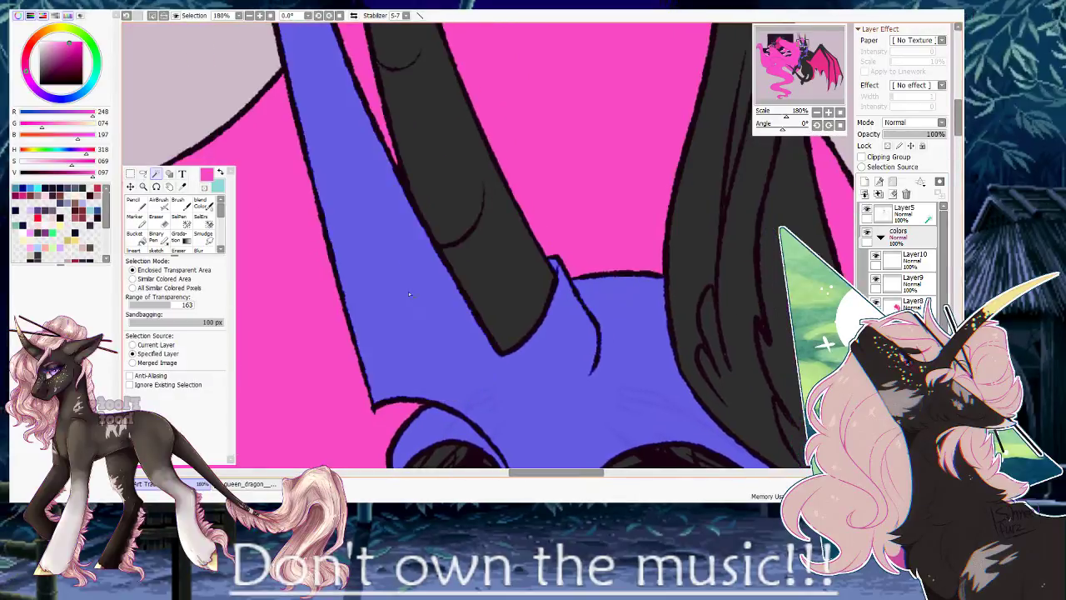
pyautogui.moveTo(325, 51); pyautogui.dragTo(397, 236)
pyautogui.scroll(10, 396, 236)
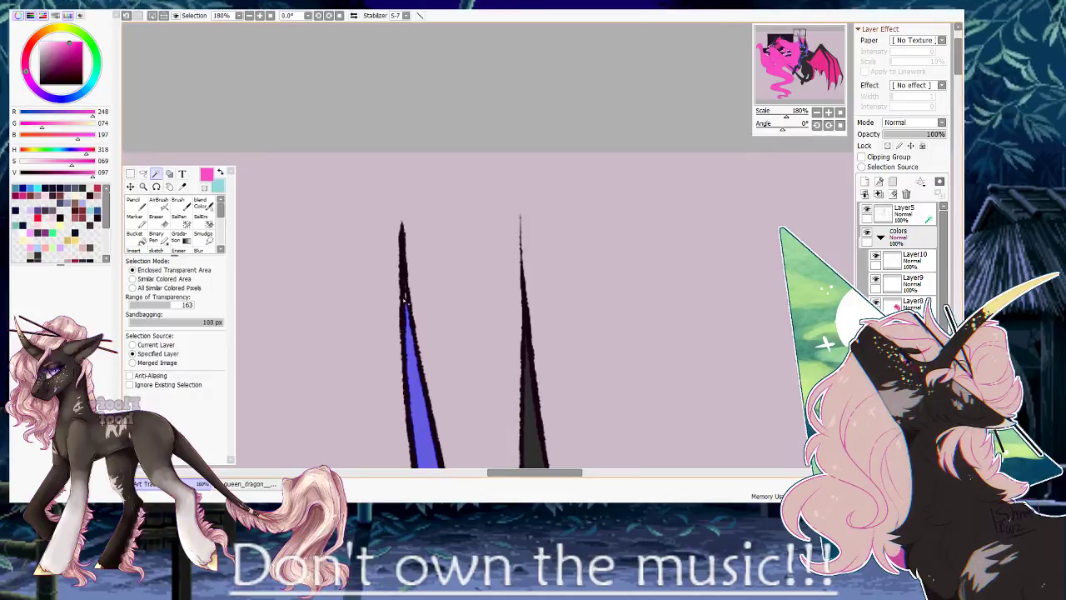
# Check the selected markings across the body, and pick the light grey of the chest fur from the queen_dragon reference.
pyautogui.moveTo(787, 116); pyautogui.dragTo(776, 117)
pyautogui.moveTo(583, 305); pyautogui.dragTo(668, 259)
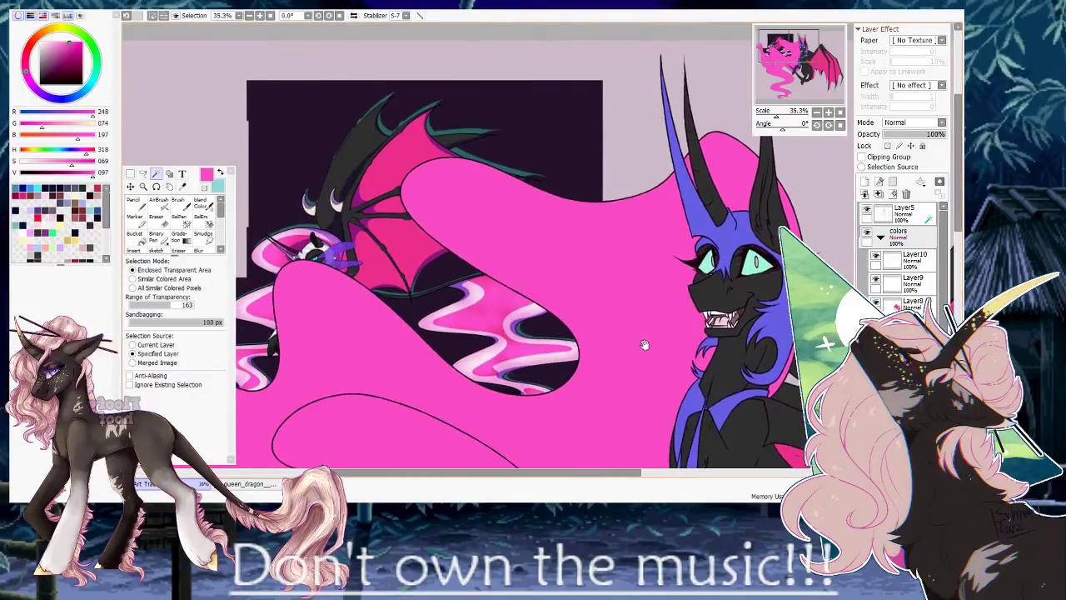
pyautogui.moveTo(637, 348); pyautogui.dragTo(425, 230)
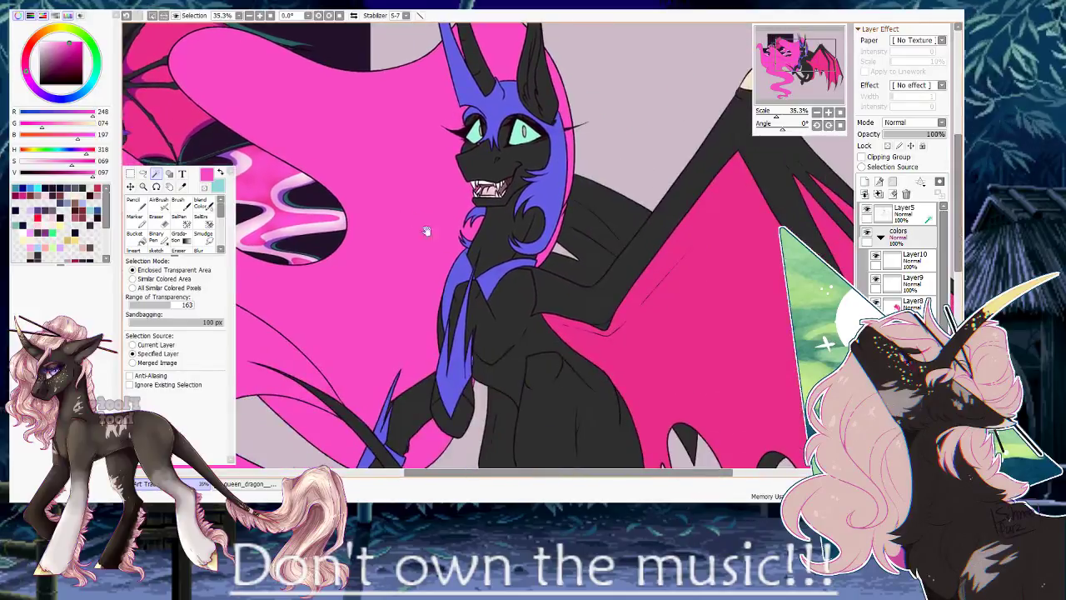
pyautogui.moveTo(482, 369); pyautogui.dragTo(496, 174)
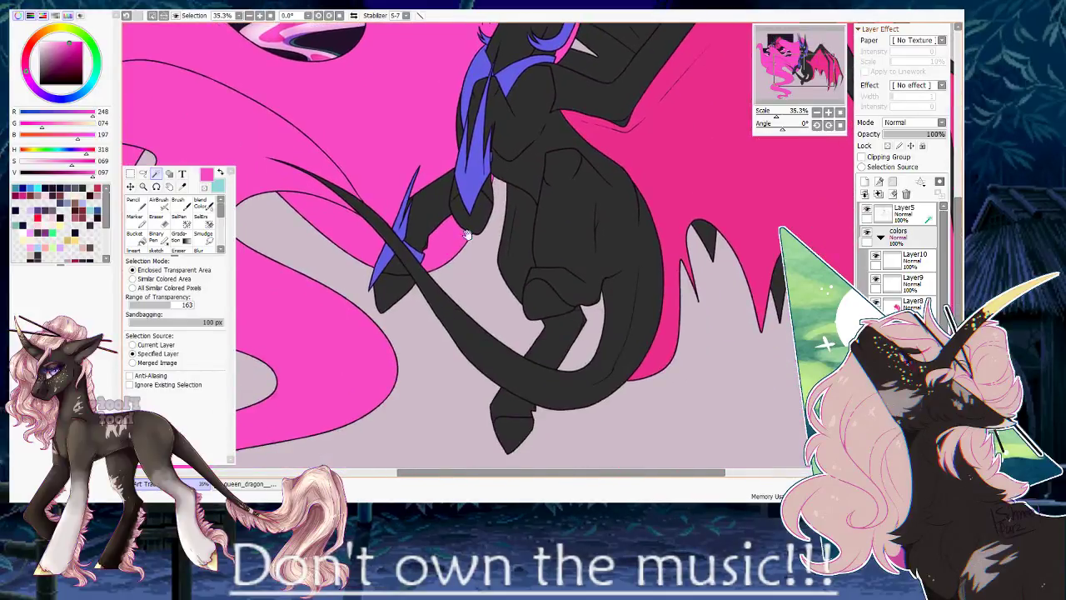
pyautogui.moveTo(444, 101); pyautogui.dragTo(478, 296)
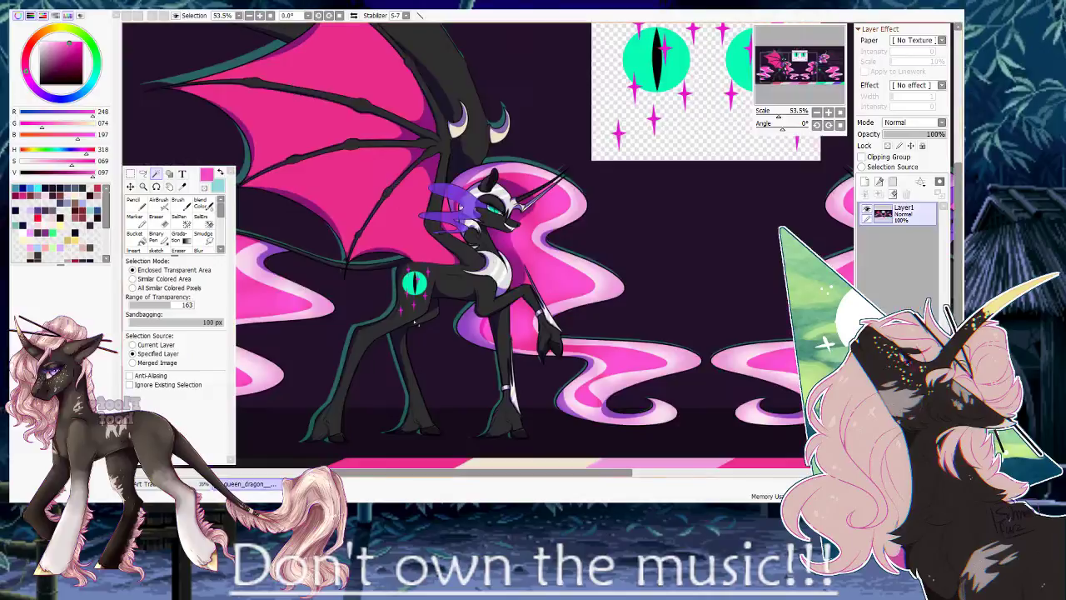
pyautogui.keyDown('alt'); pyautogui.click(494, 267); pyautogui.keyUp('alt')
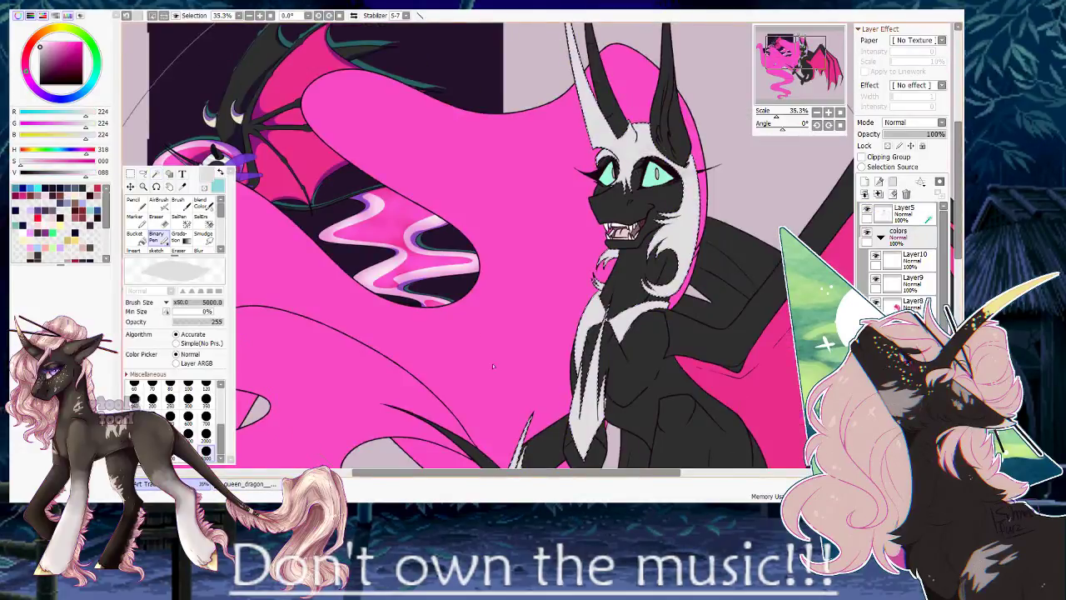
# Fill the selected fur, horn and leg markings with light grey (RGB 224, 224, 224) on Layer10 and clear the selection.
pyautogui.moveTo(571, 310); pyautogui.dragTo(546, 164)
pyautogui.moveTo(646, 169); pyautogui.dragTo(541, 428)
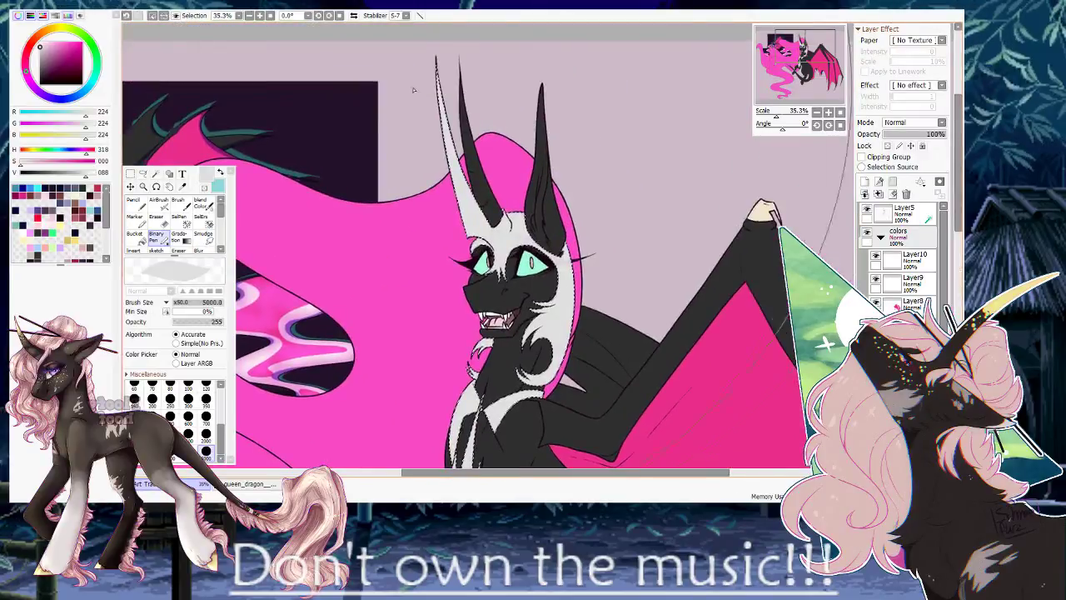
pyautogui.moveTo(463, 440); pyautogui.dragTo(518, 231)
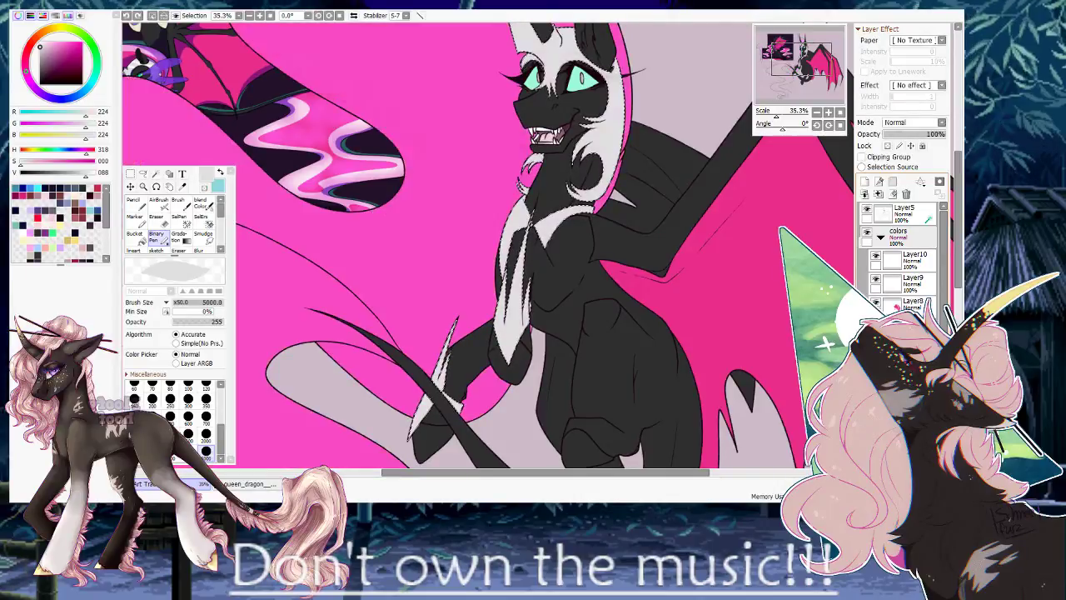
pyautogui.hotkey('ctrl', 'z')
pyautogui.click(897, 259)
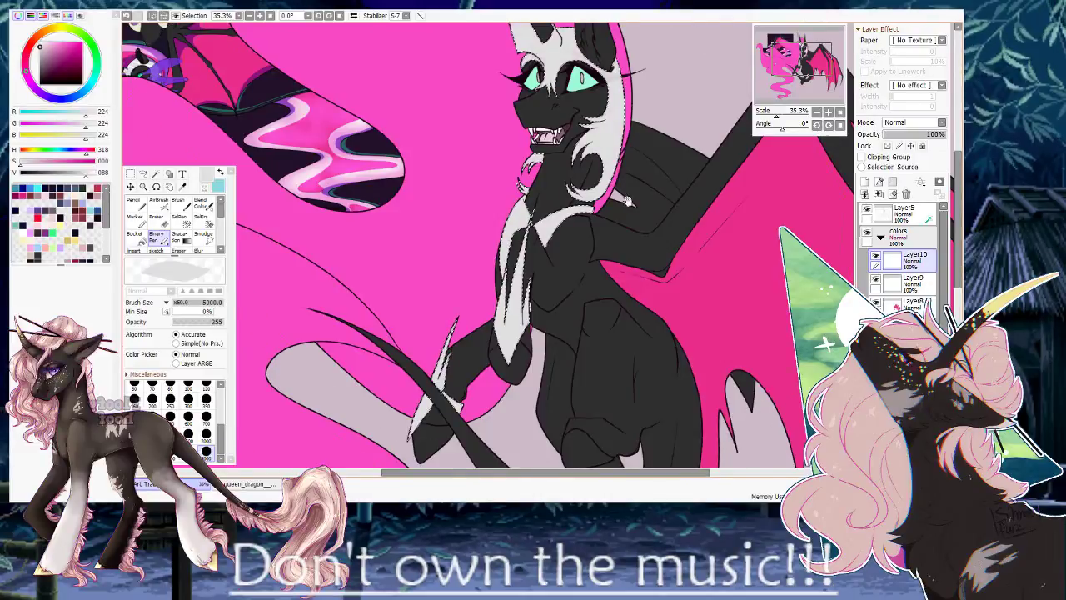
pyautogui.moveTo(627, 201); pyautogui.dragTo(597, 331)
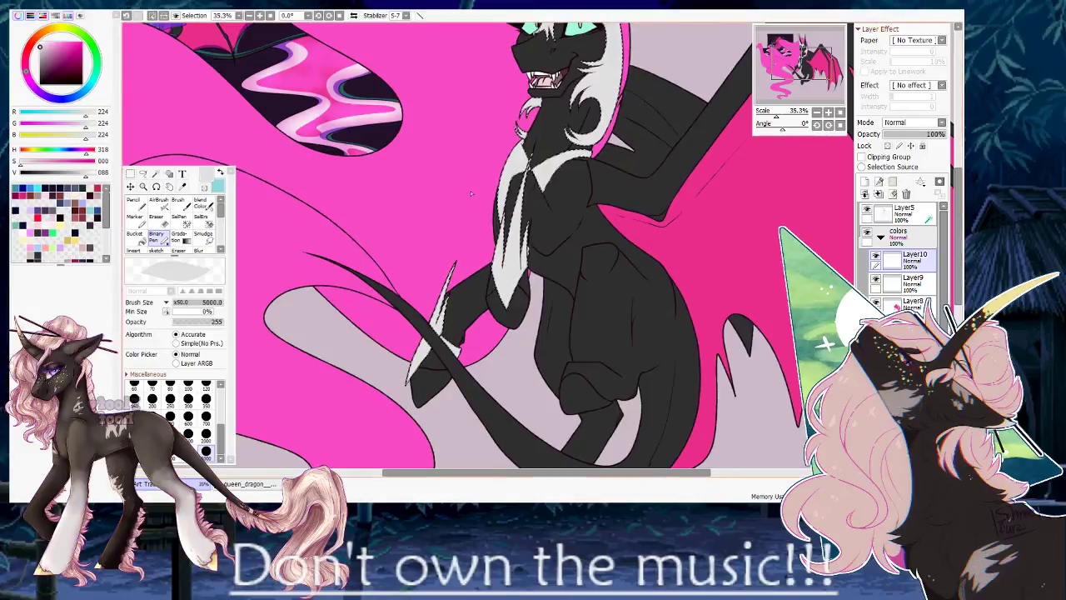
pyautogui.moveTo(501, 194); pyautogui.dragTo(410, 267)
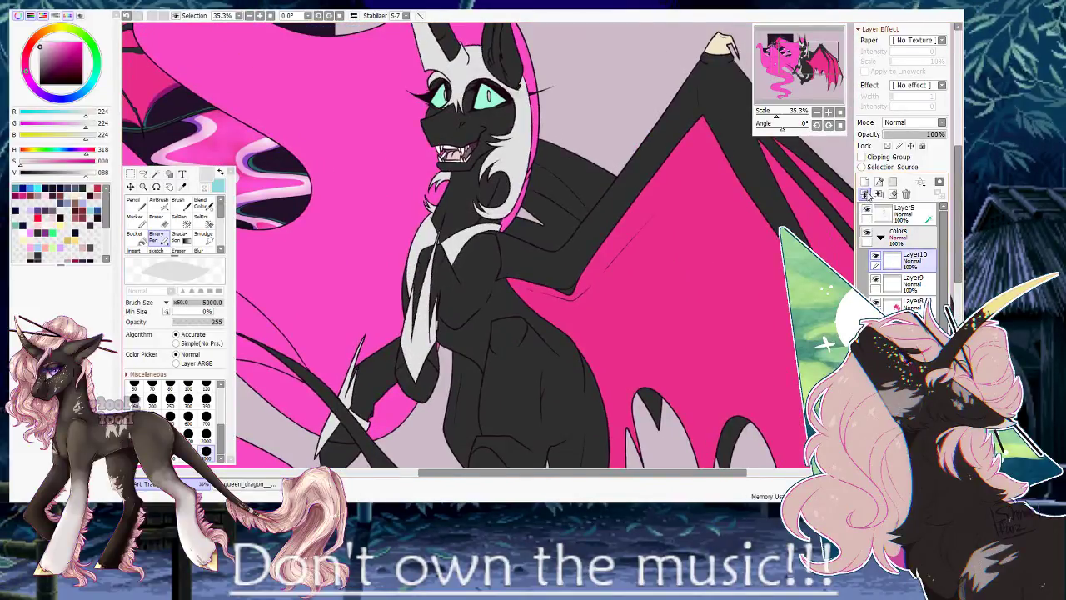
# Create a new layer above Layer10 and select the slit pupils of both eyes with the magic wand.
pyautogui.click(865, 181)
pyautogui.click(156, 174)
pyautogui.moveTo(358, 125); pyautogui.dragTo(408, 254)
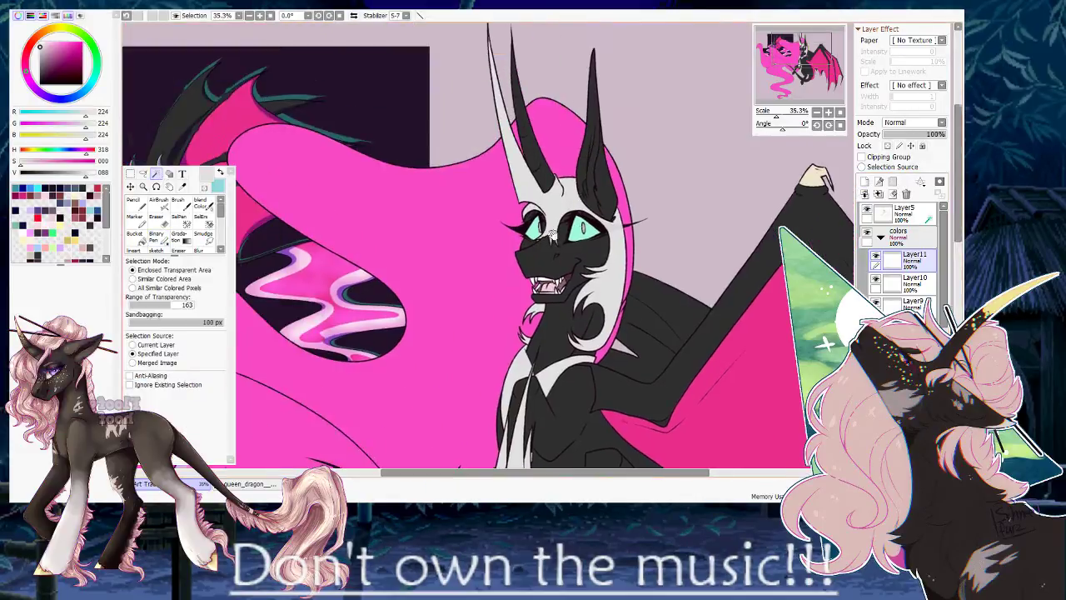
pyautogui.moveTo(777, 115); pyautogui.dragTo(787, 115)
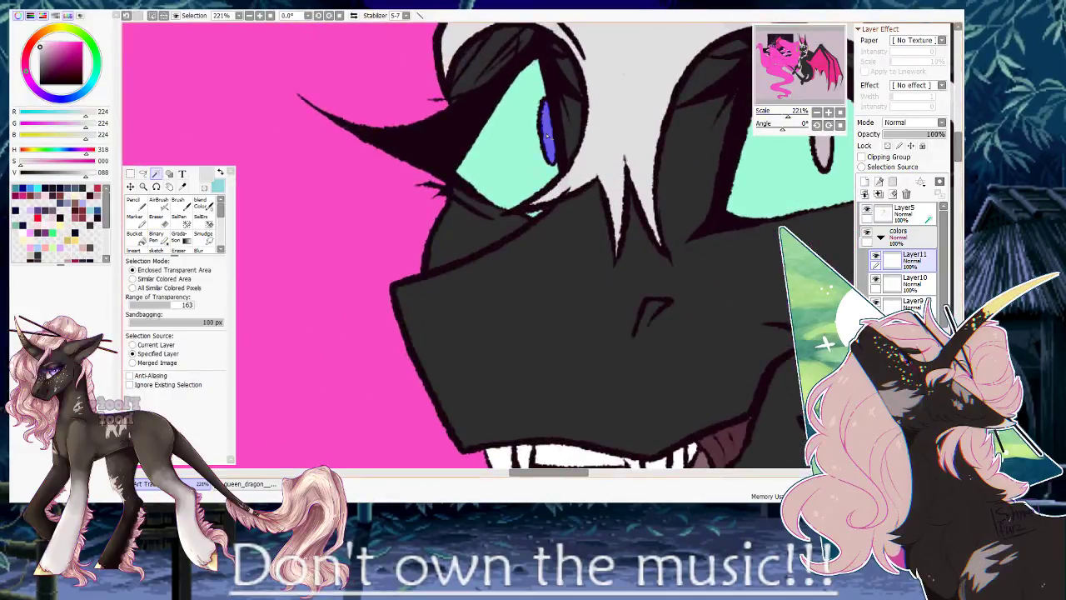
pyautogui.moveTo(704, 153); pyautogui.dragTo(564, 195)
pyautogui.click(682, 177)
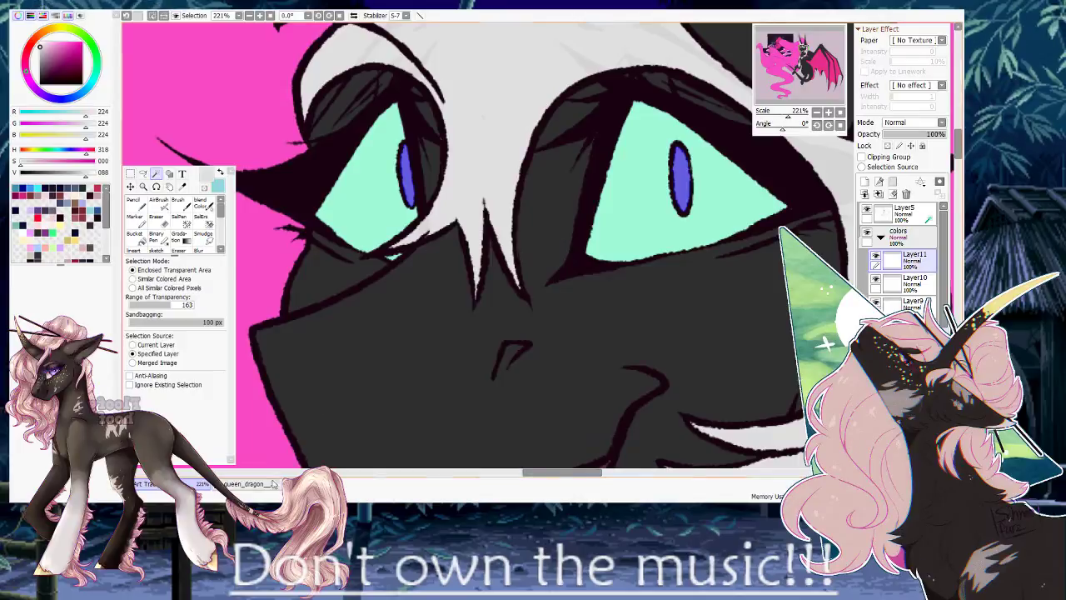
# Pick the bright eye green (RGB 16, 244, 164) from the character's eye in the queen_dragon reference.
pyautogui.click(273, 483)
pyautogui.moveTo(548, 216); pyautogui.dragTo(509, 242)
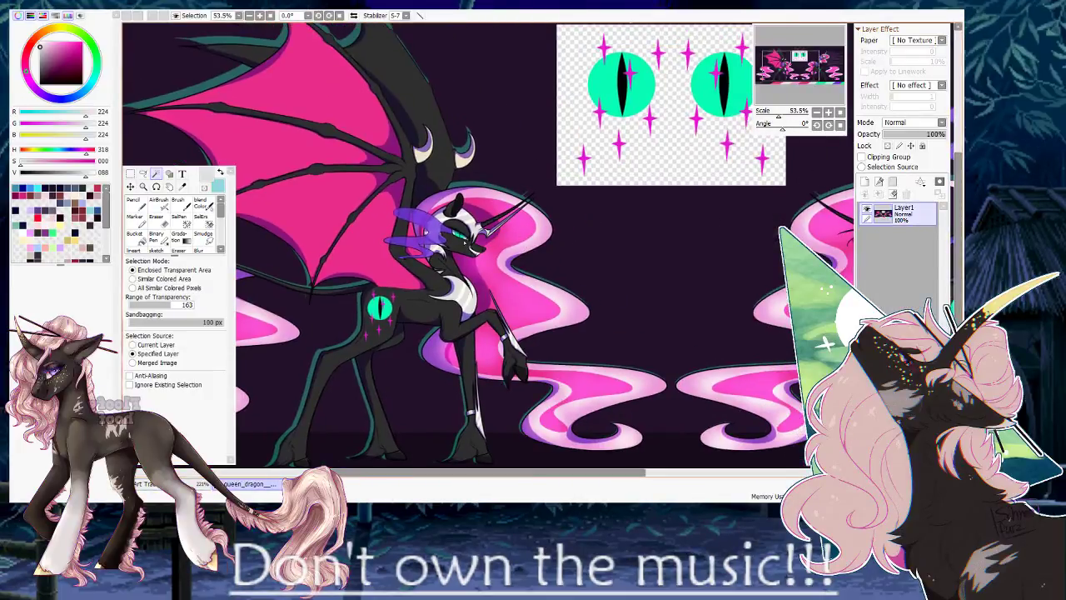
pyautogui.moveTo(750, 238); pyautogui.dragTo(423, 276)
pyautogui.moveTo(651, 230); pyautogui.dragTo(663, 198)
pyautogui.moveTo(780, 115); pyautogui.dragTo(792, 115)
pyautogui.moveTo(733, 171); pyautogui.dragTo(718, 211)
pyautogui.rightClick(733, 227)
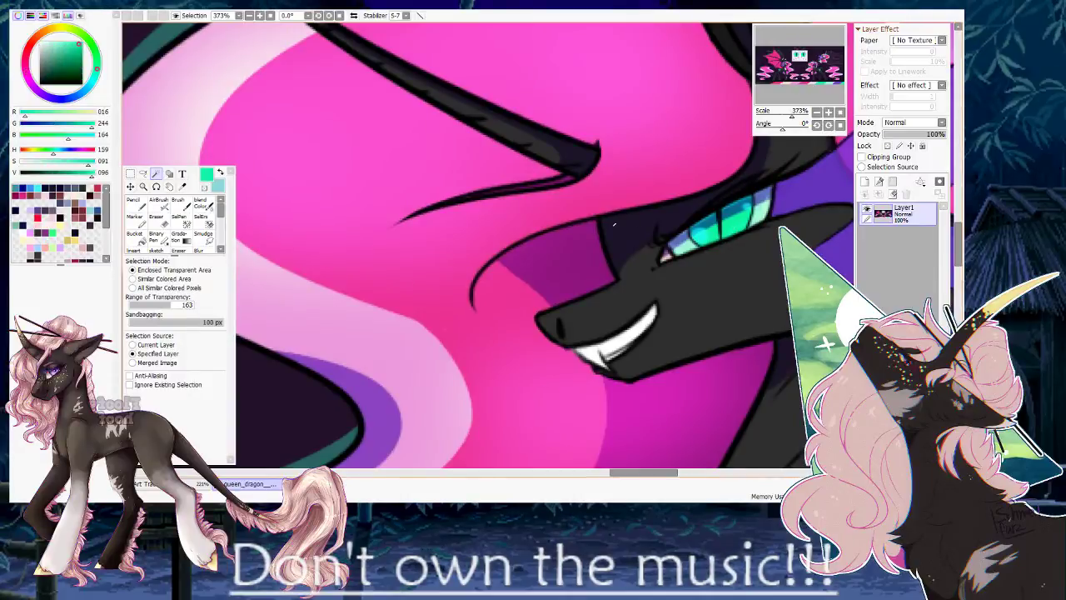
# Fill both selected pupils in the artwork with the bright green using the Binary Pen, and clear the selection.
pyautogui.click(158, 239)
pyautogui.click(202, 485)
pyautogui.click(497, 210)
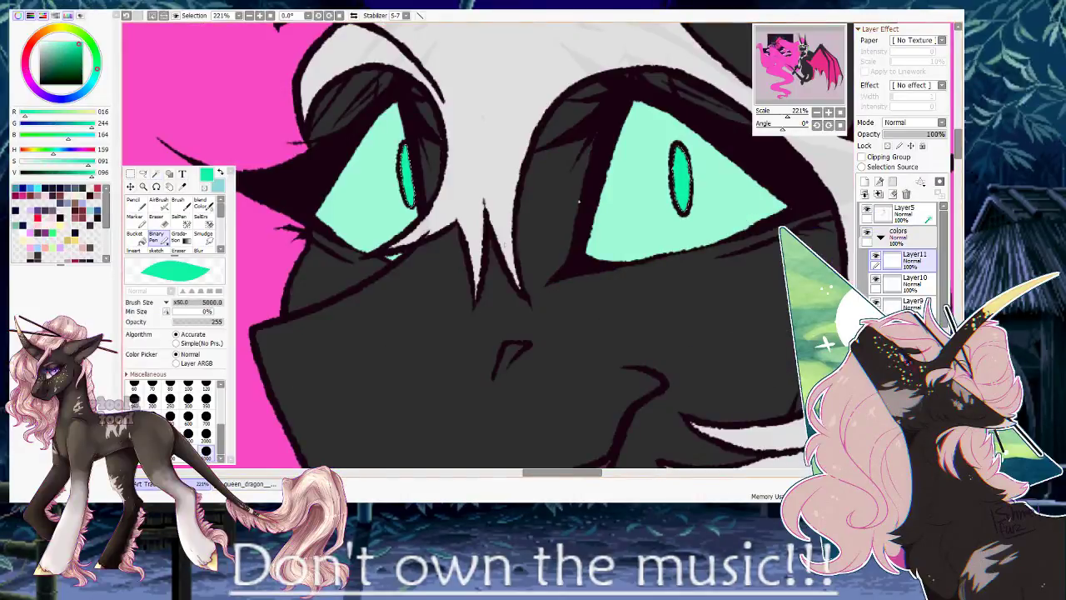
pyautogui.hotkey('ctrl', 'd')
pyautogui.moveTo(787, 116); pyautogui.dragTo(775, 119)
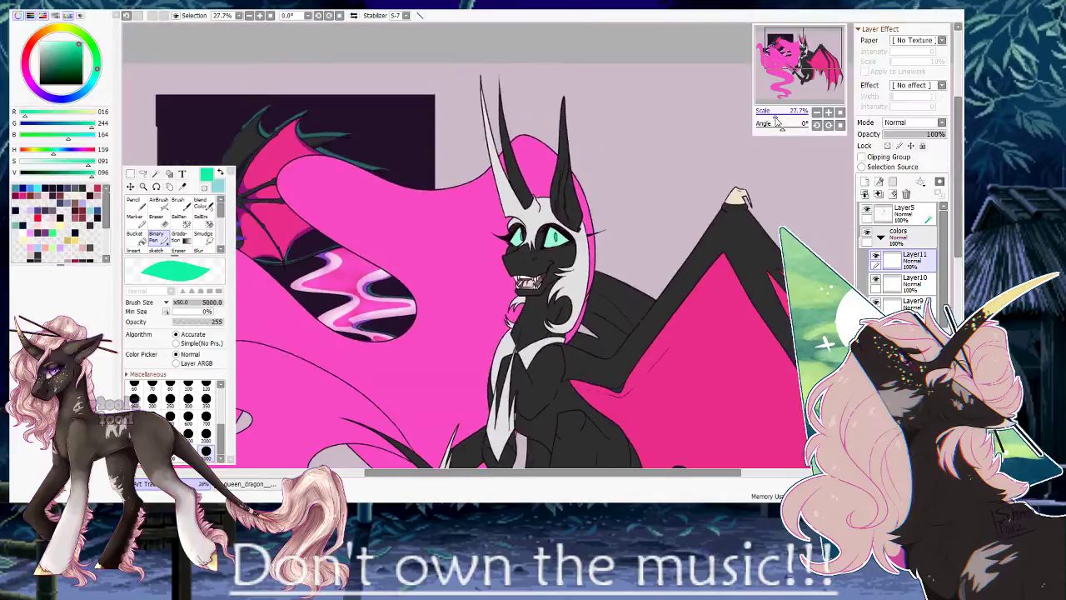
# Examine the reference sheet's extra poses, written notes and Right and Left eye-mark designs, and compare them with the drawn pose.
pyautogui.click(248, 484)
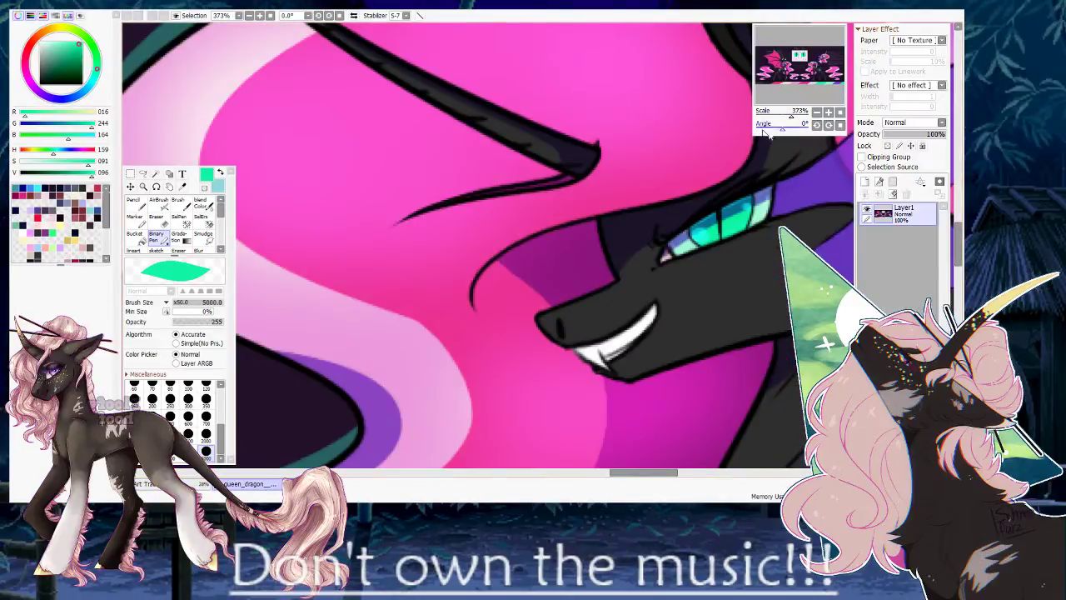
pyautogui.moveTo(789, 117); pyautogui.dragTo(616, 231)
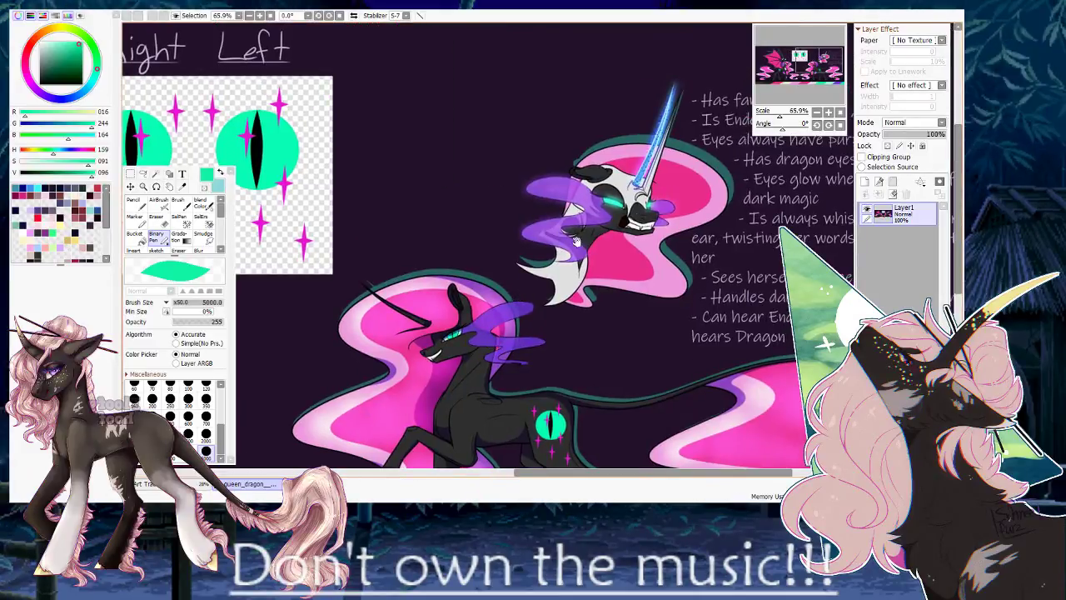
pyautogui.moveTo(683, 208); pyautogui.dragTo(532, 215)
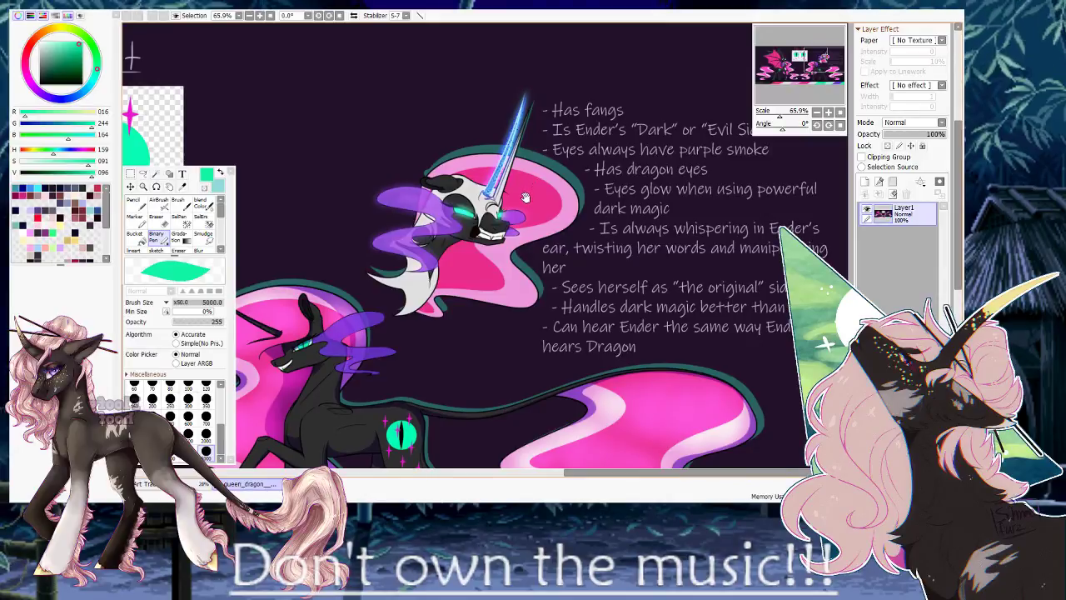
pyautogui.moveTo(451, 180); pyautogui.dragTo(689, 222)
pyautogui.moveTo(458, 205); pyautogui.dragTo(559, 184)
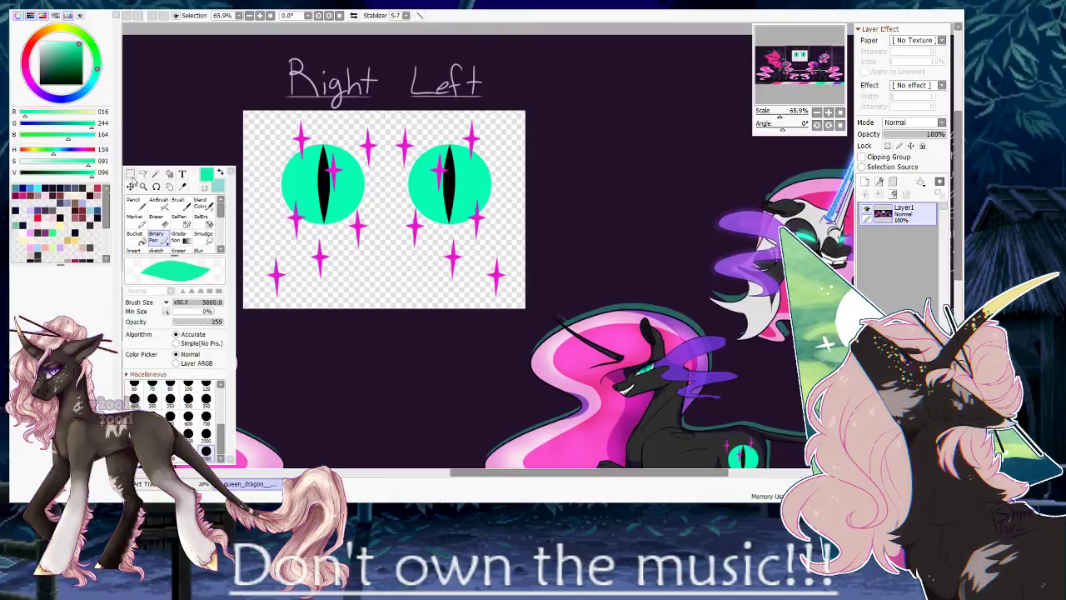
pyautogui.click(201, 484)
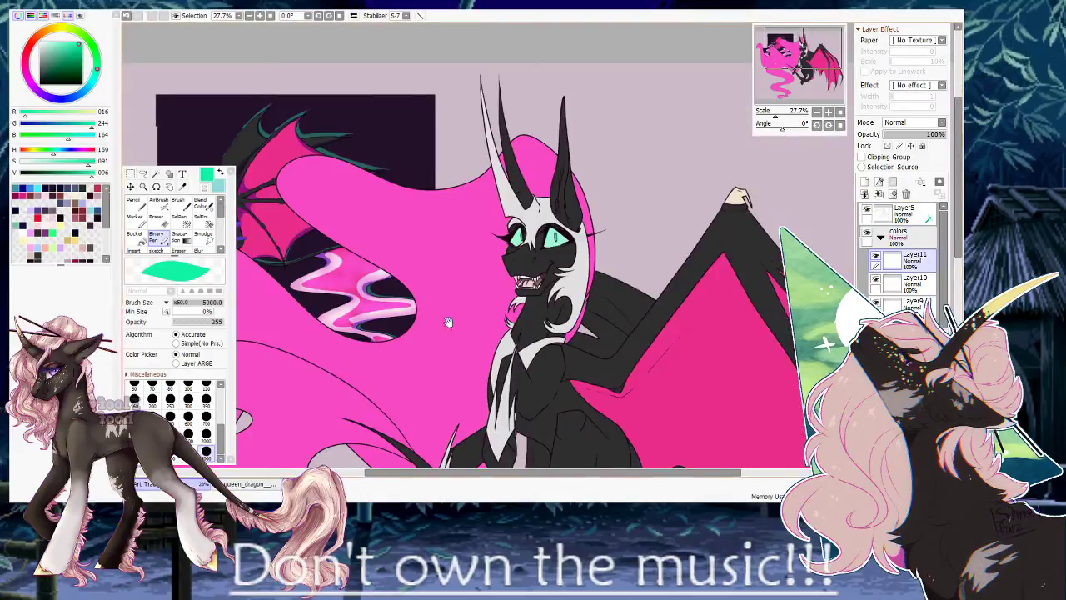
pyautogui.moveTo(450, 319); pyautogui.dragTo(417, 192)
pyautogui.click(244, 486)
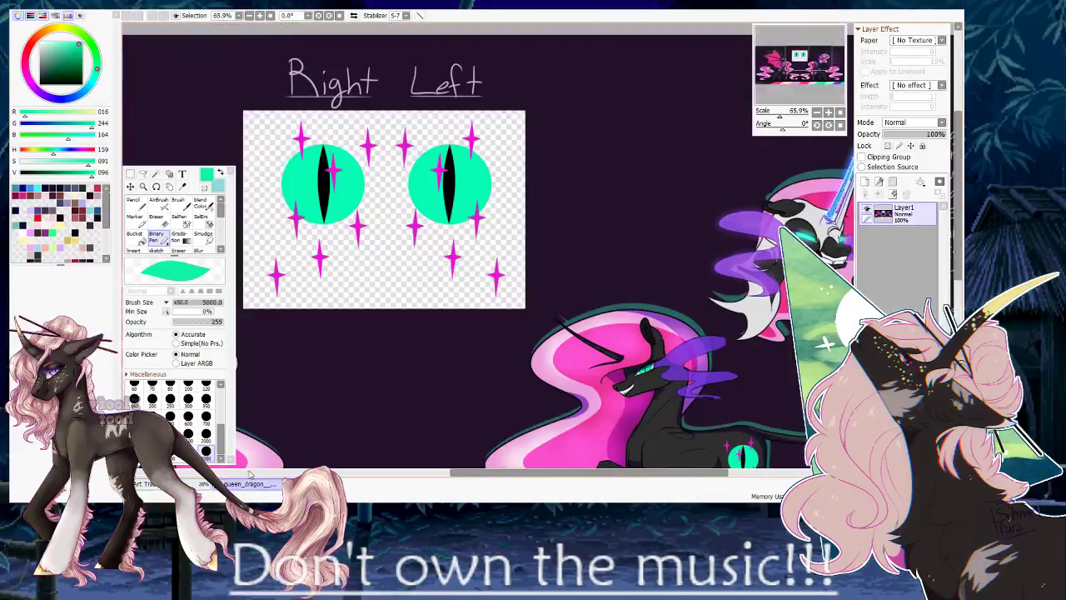
# Copy the eye mark labelled Right, with its sparkles, from the reference sheet and paste it into the artwork.
pyautogui.click(131, 175)
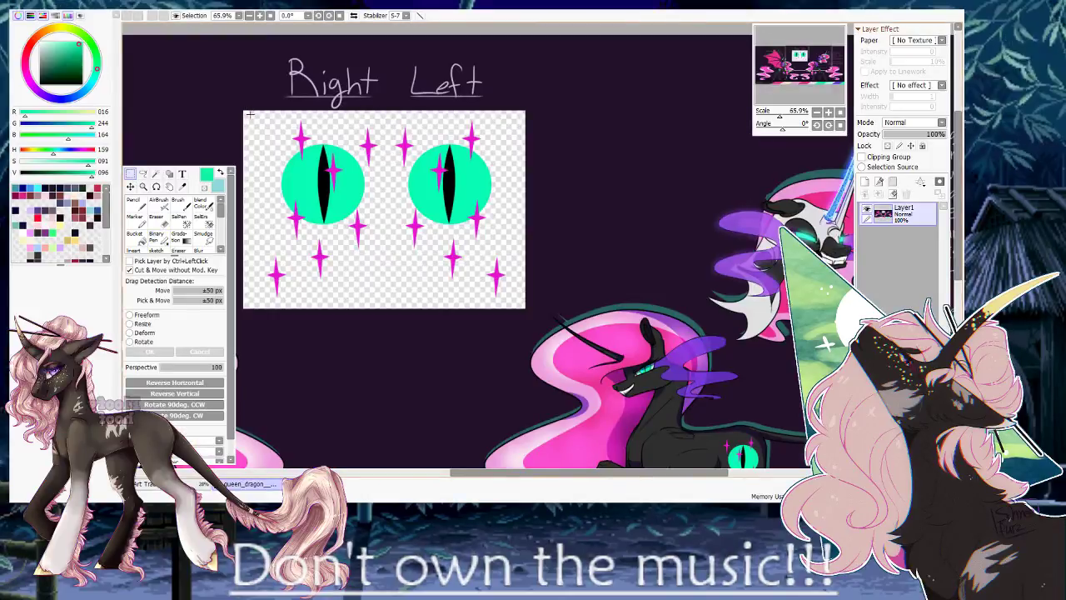
pyautogui.moveTo(250, 113); pyautogui.dragTo(388, 301)
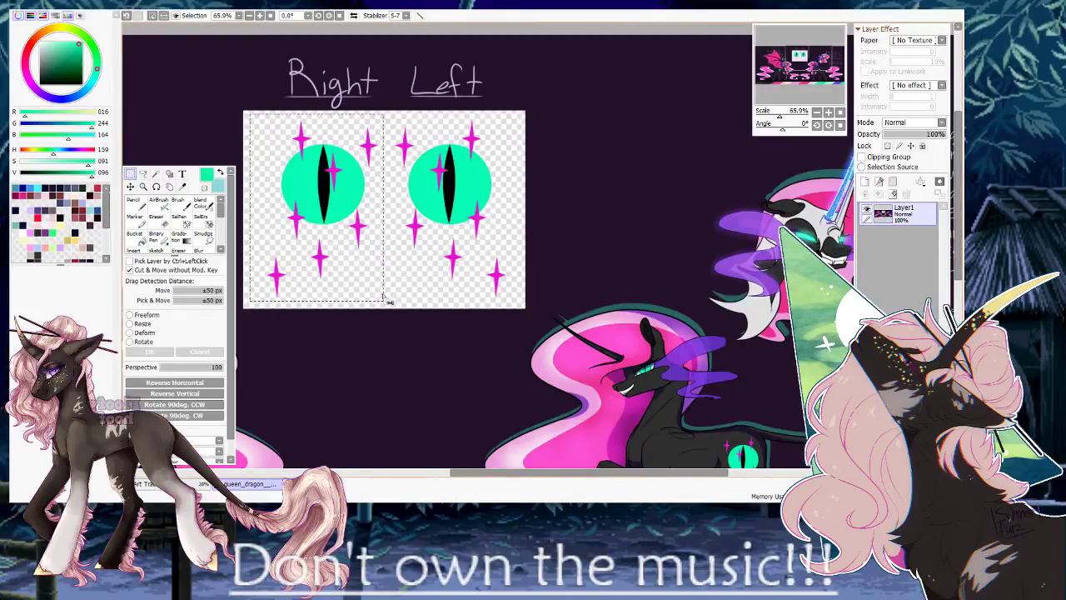
pyautogui.click(204, 484)
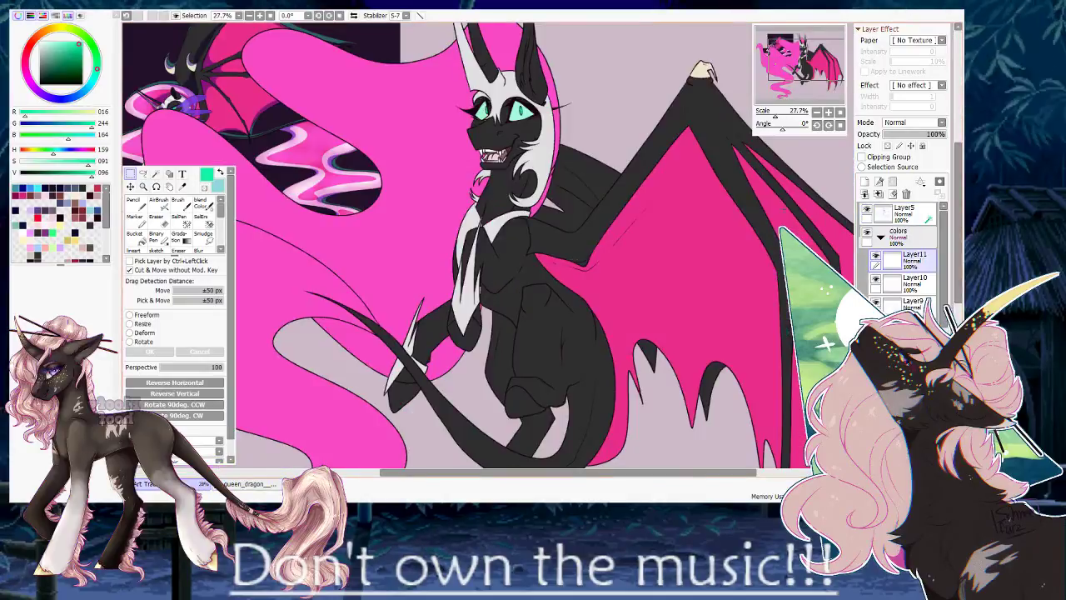
pyautogui.hotkey('ctrl', 'v')
pyautogui.scroll(-4, 533, 244)
pyautogui.scroll(1, 533, 244)
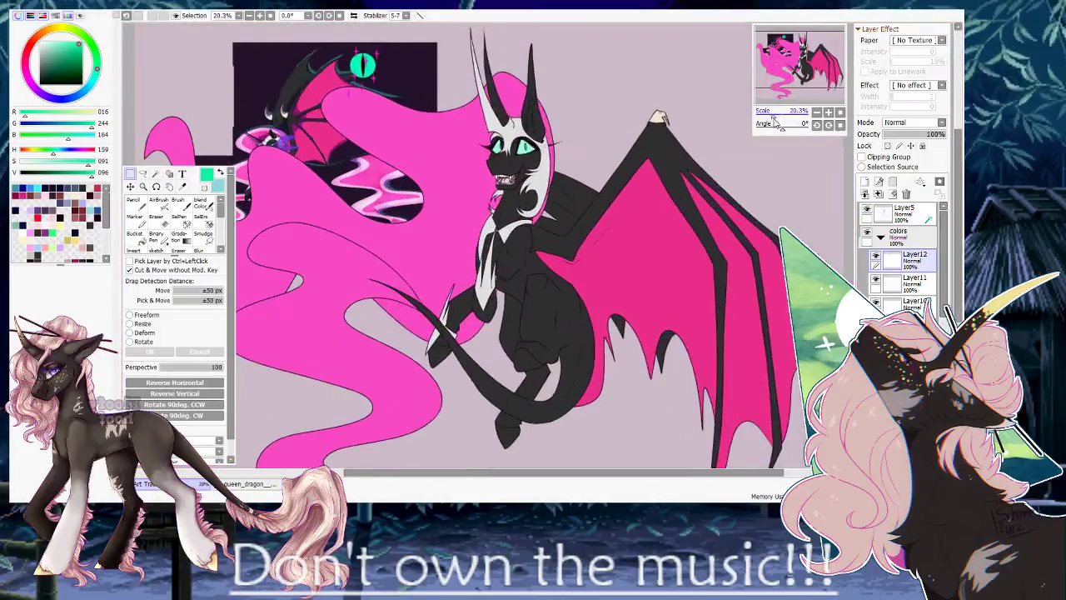
# Move the pasted eye mark onto the character's thigh, skew and narrow it with a Freeform transform to follow the thigh, and apply it.
pyautogui.moveTo(445, 66); pyautogui.dragTo(638, 319)
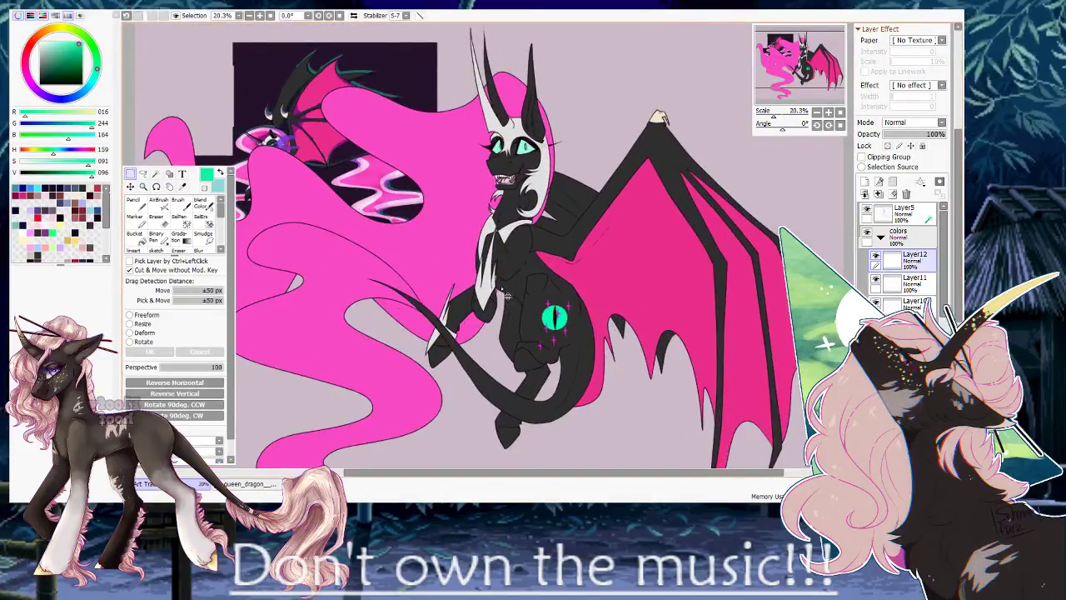
pyautogui.click(146, 315)
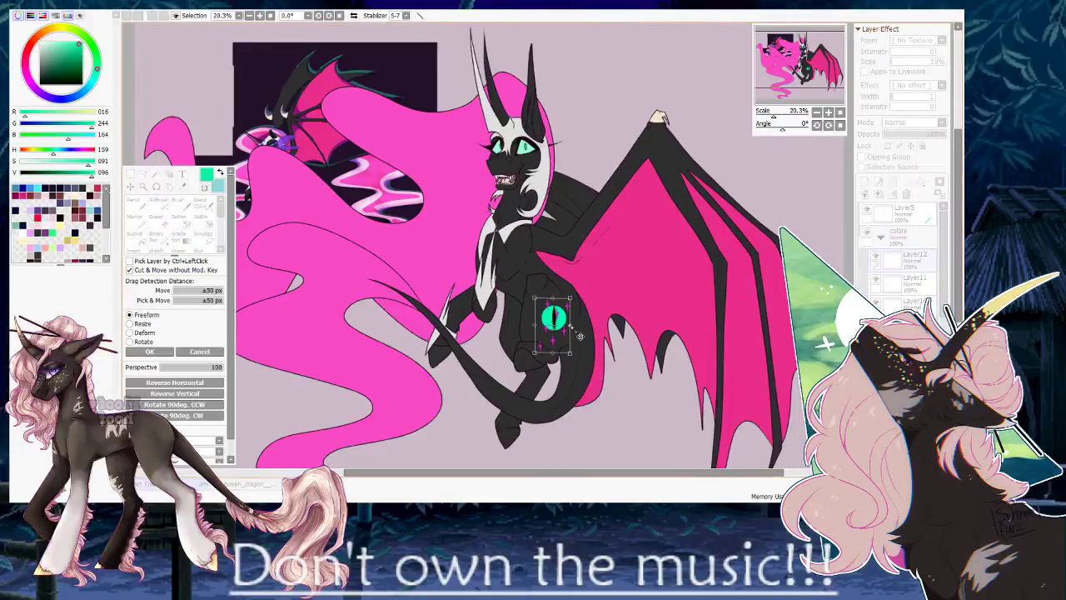
pyautogui.moveTo(581, 340); pyautogui.dragTo(540, 283)
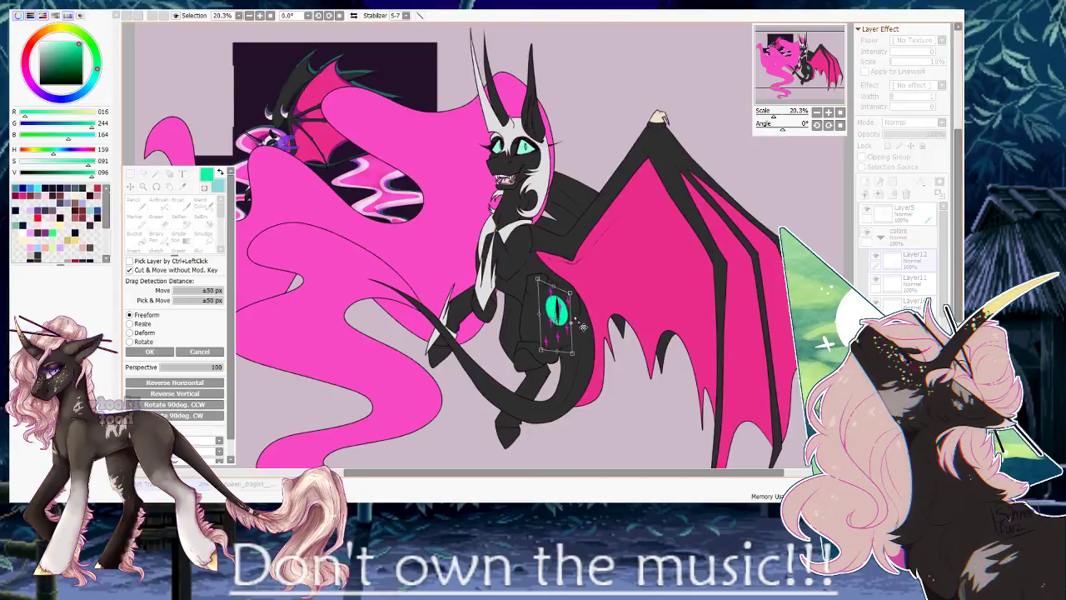
pyautogui.moveTo(583, 326); pyautogui.dragTo(578, 366)
pyautogui.moveTo(581, 311); pyautogui.dragTo(570, 332)
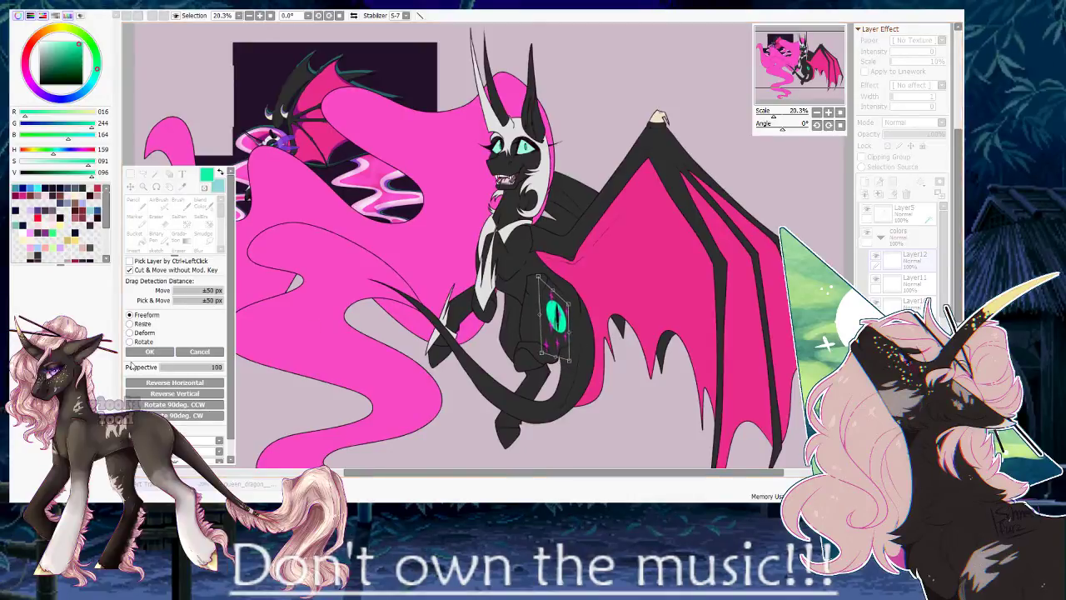
pyautogui.click(150, 350)
pyautogui.press('h')
pyautogui.moveTo(470, 251); pyautogui.dragTo(471, 175)
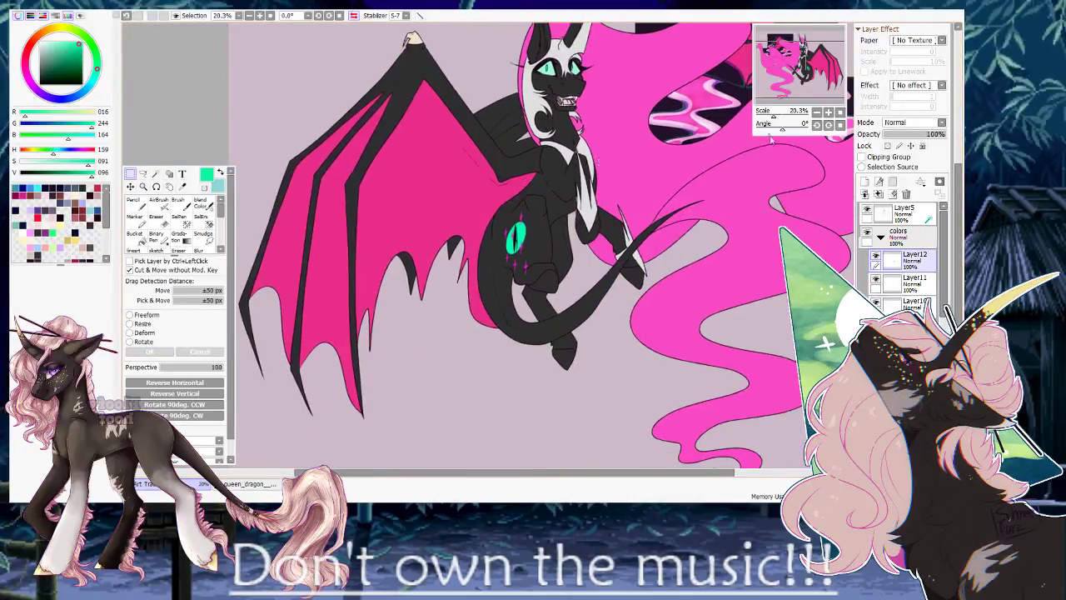
pyautogui.moveTo(772, 115); pyautogui.dragTo(784, 115)
pyautogui.moveTo(448, 412); pyautogui.dragTo(473, 314)
pyautogui.press('s')
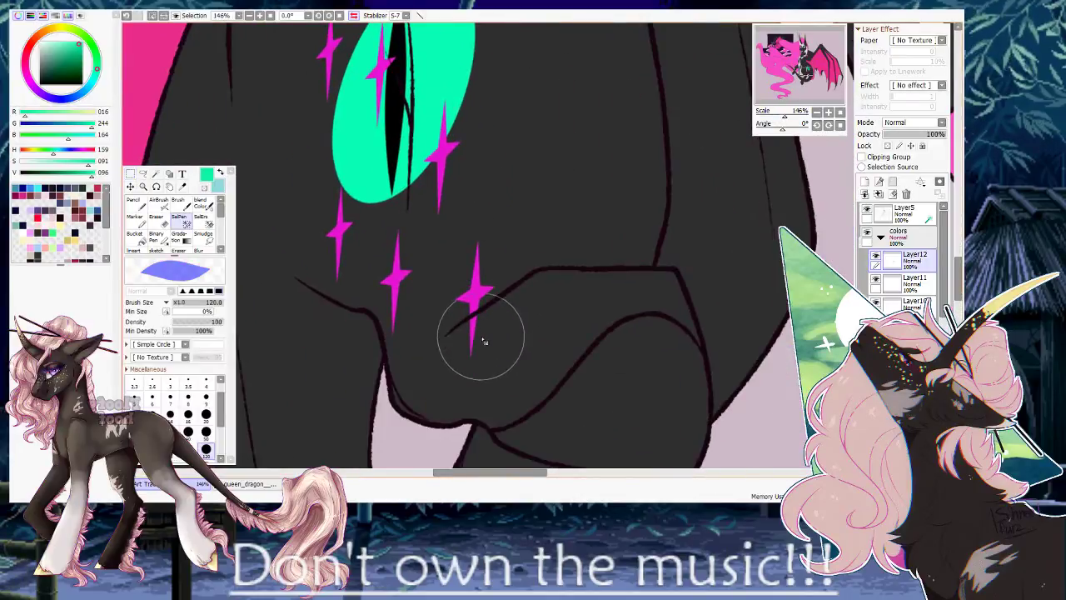
pyautogui.click(479, 348)
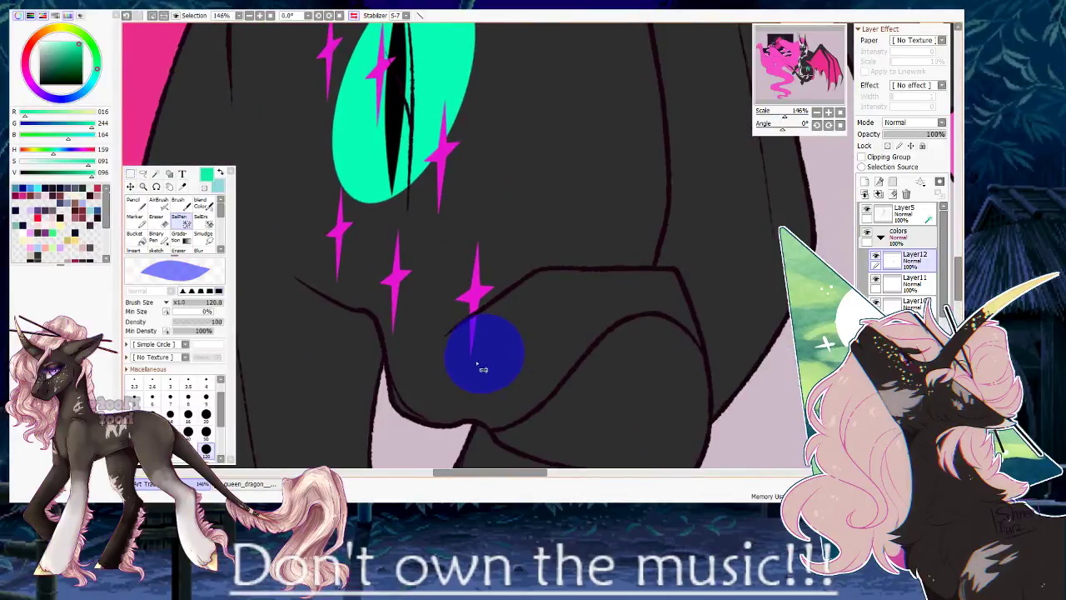
pyautogui.hotkey('ctrl', 'z')
pyautogui.hotkey('ctrl', 'd')
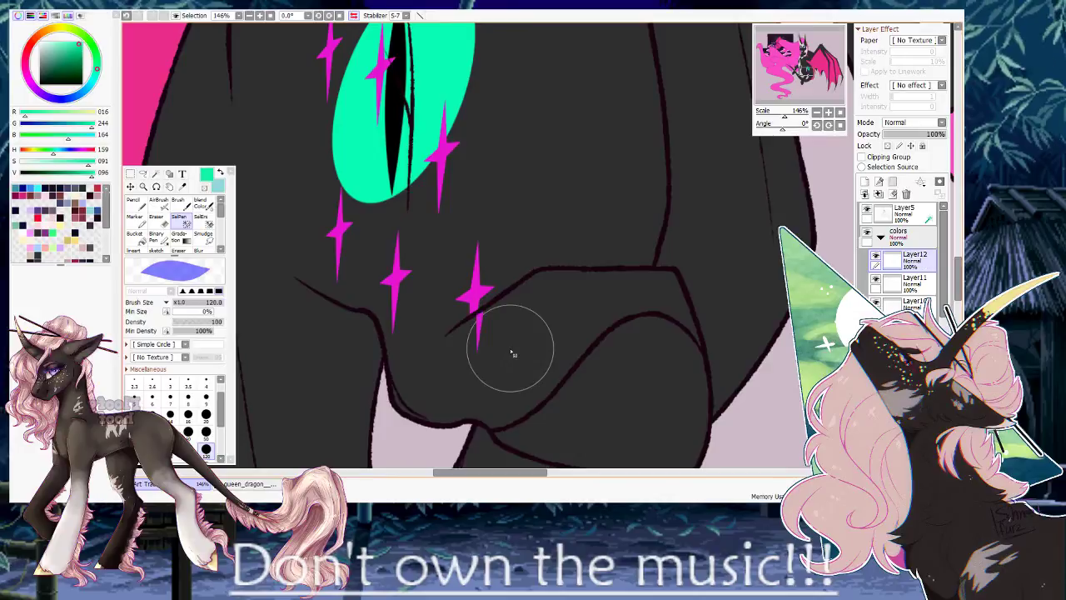
pyautogui.press('h')
pyautogui.moveTo(538, 330); pyautogui.dragTo(421, 316)
pyautogui.press('e')
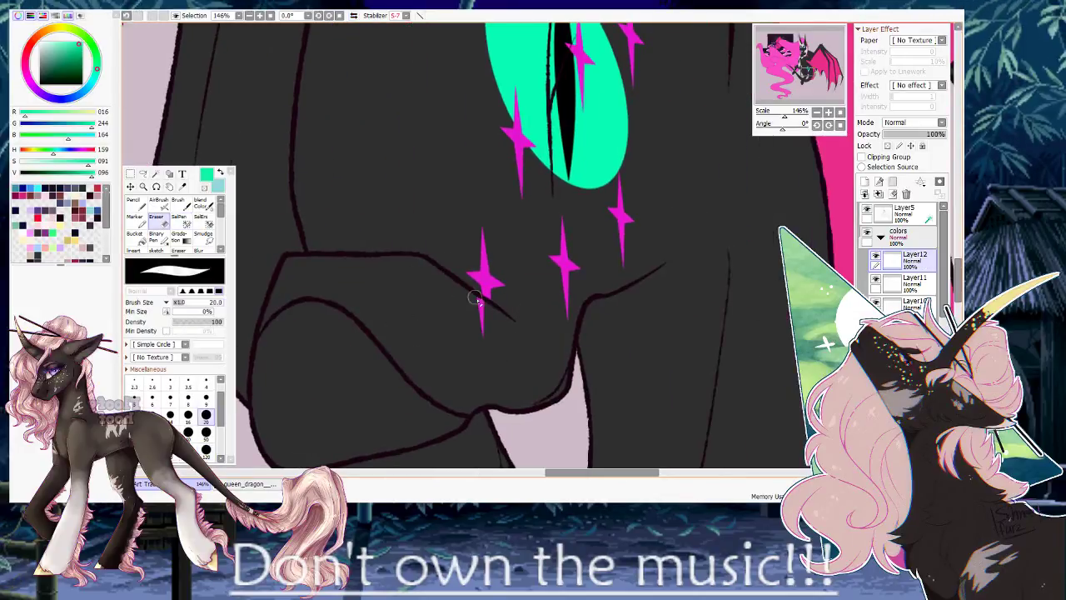
# Remove the pasted reference picture from view and add a new Clipping Group layer above Layer7, the pink mane layer.
pyautogui.press('h')
pyautogui.moveTo(555, 173); pyautogui.dragTo(507, 384)
pyautogui.moveTo(789, 114); pyautogui.dragTo(806, 136)
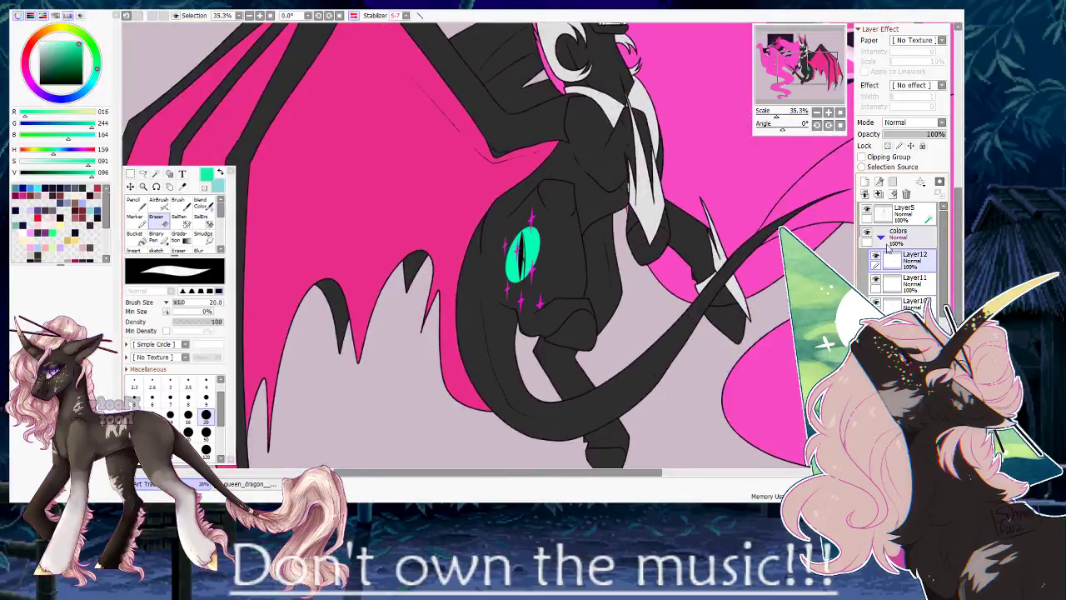
pyautogui.scroll(-1, 895, 264)
pyautogui.scroll(-2, 895, 264)
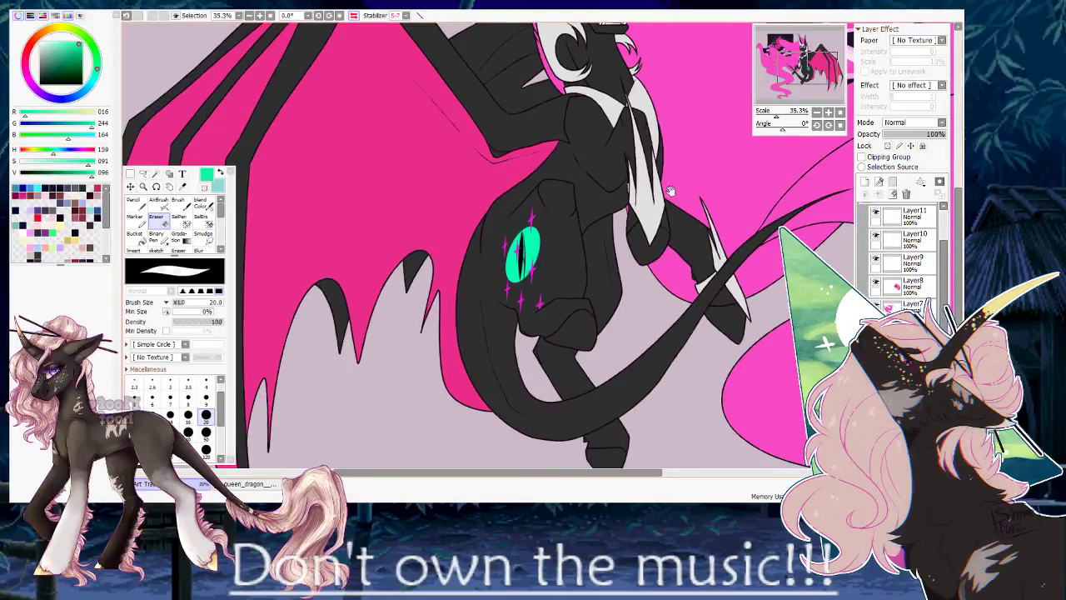
pyautogui.moveTo(681, 196); pyautogui.dragTo(550, 295)
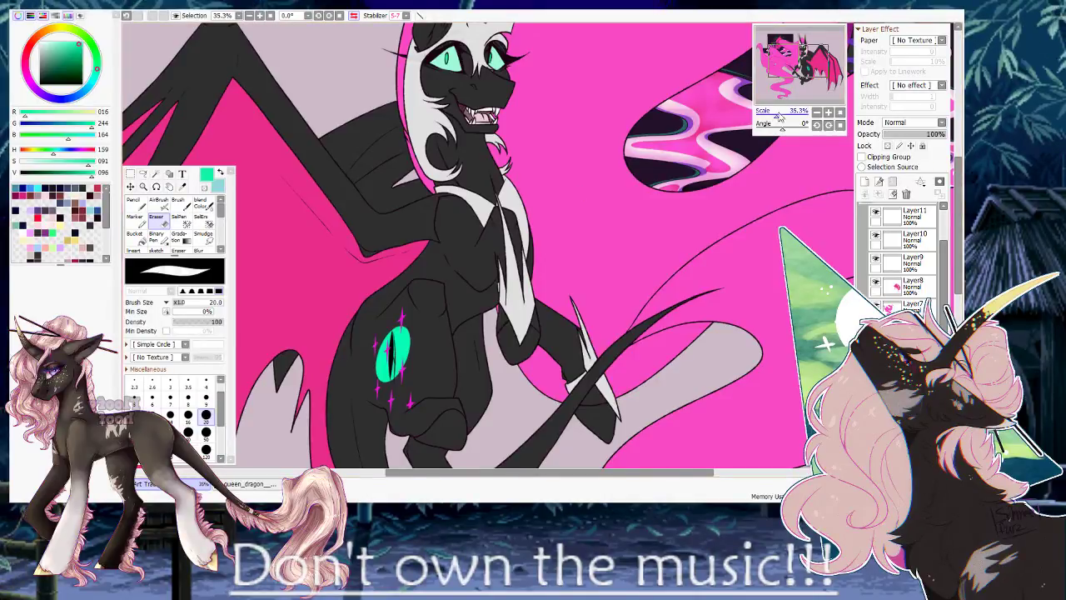
pyautogui.moveTo(776, 113); pyautogui.dragTo(773, 115)
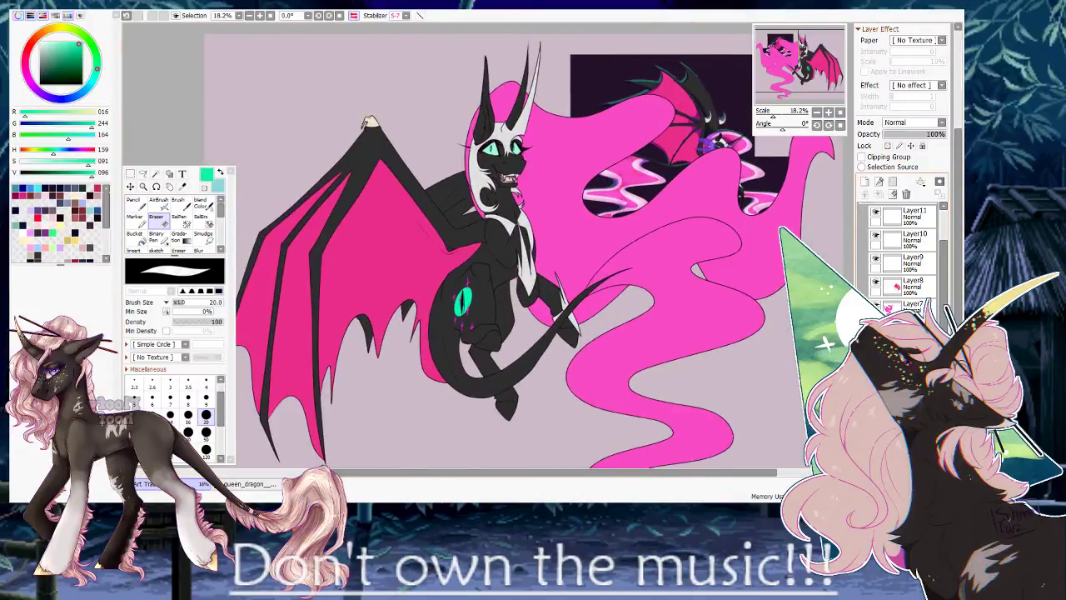
pyautogui.scroll(-1, 904, 254)
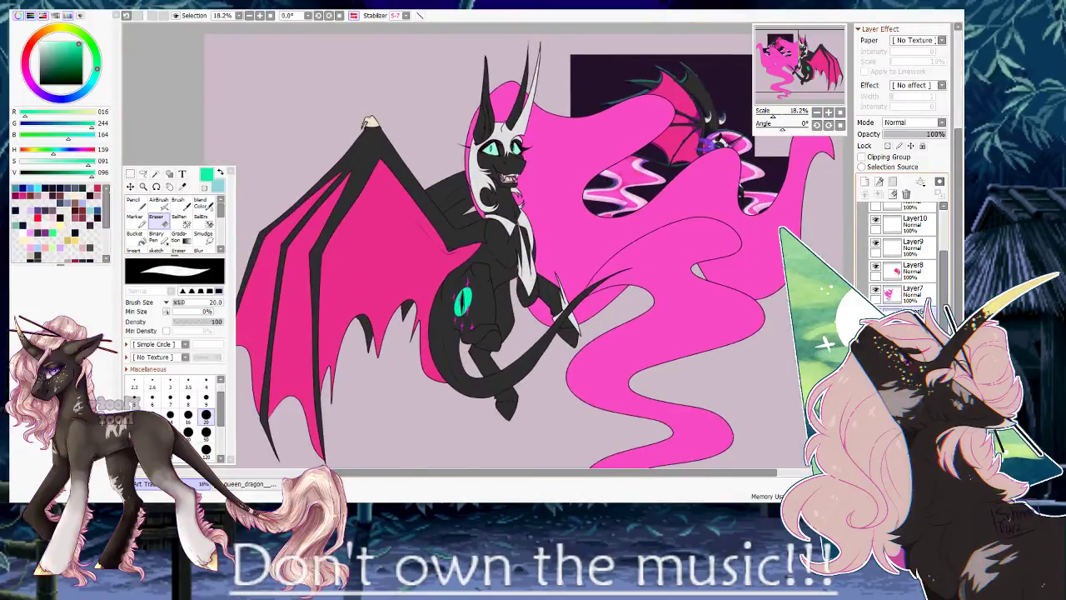
pyautogui.click(921, 192)
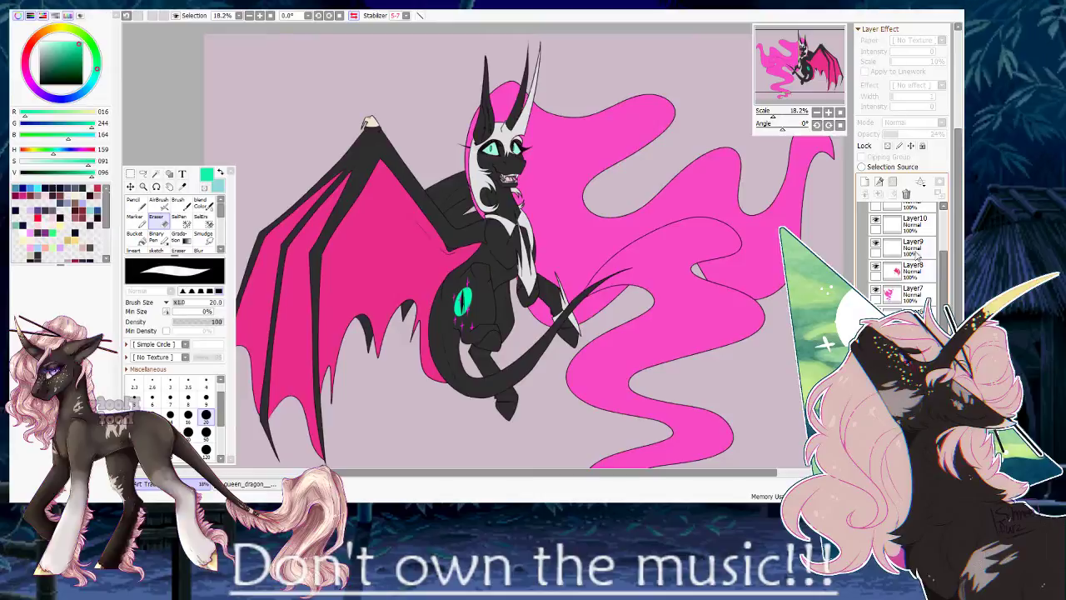
pyautogui.click(864, 182)
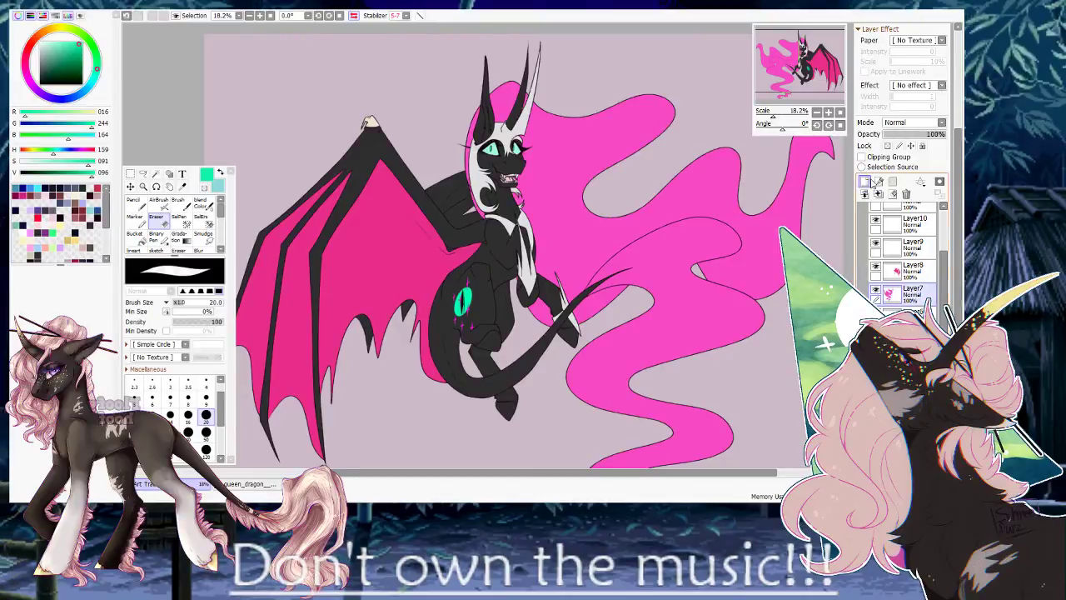
pyautogui.click(861, 157)
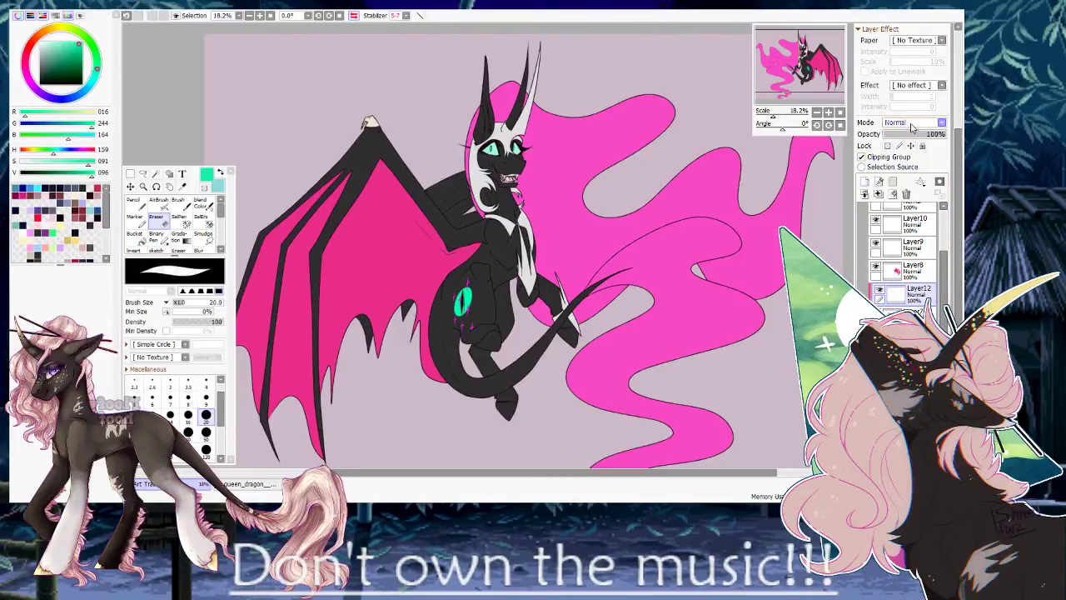
# Pick the light pink mane highlight colour (RGB 236, 153, 220) from the queen_dragon reference and return to the artwork.
pyautogui.press('h')
pyautogui.moveTo(278, 157); pyautogui.dragTo(319, 214)
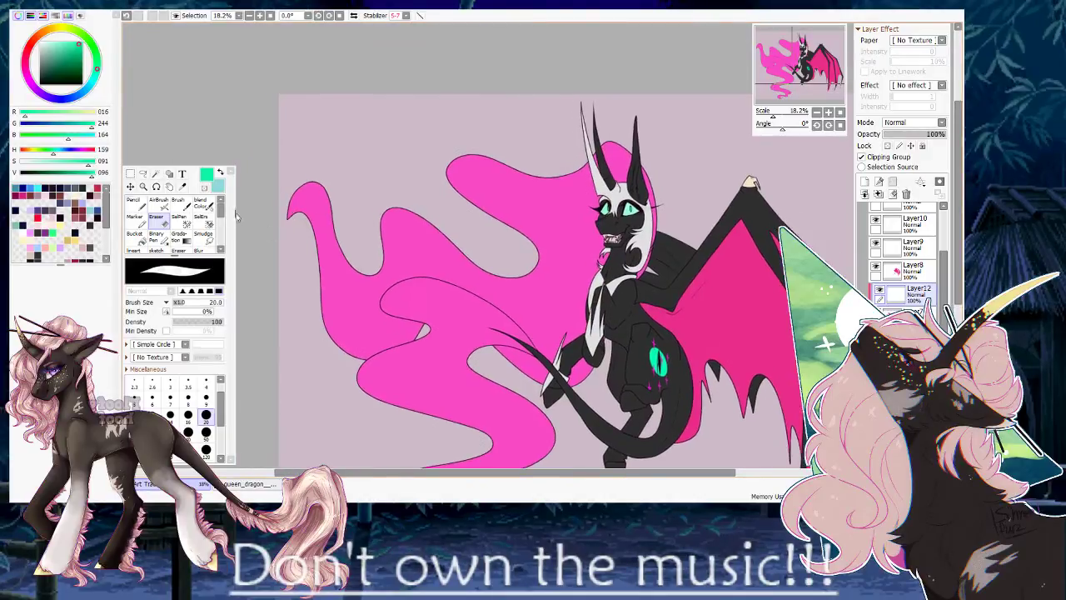
pyautogui.press('n')
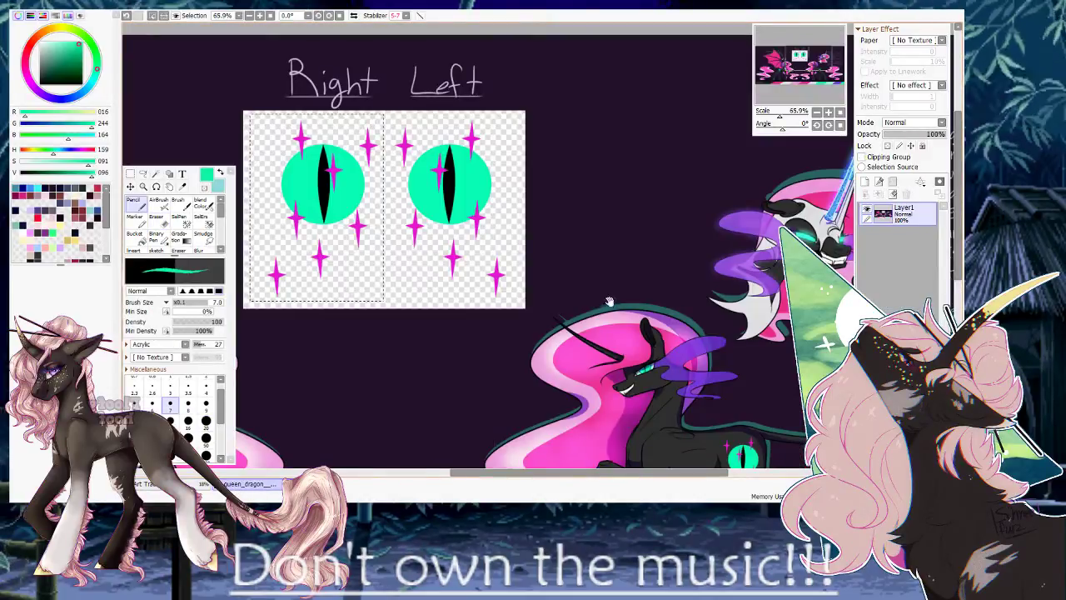
pyautogui.moveTo(608, 301); pyautogui.dragTo(605, 178)
pyautogui.moveTo(412, 278); pyautogui.dragTo(615, 231)
pyautogui.moveTo(658, 277)
pyautogui.mouseDown()
pyautogui.moveTo(392, 390)
pyautogui.moveTo(470, 297)
pyautogui.moveTo(411, 314)
pyautogui.mouseUp()
pyautogui.rightClick(560, 274)
pyautogui.press('h')
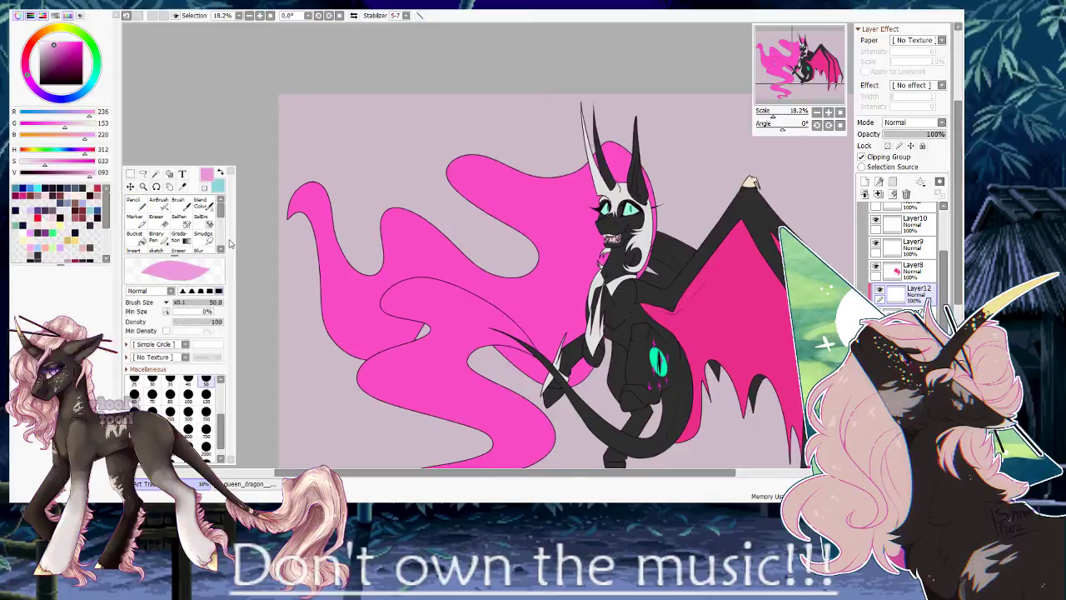
# Outline a light pink band along the mane's upper edge at brush size 50 and fill the enclosed edge with the Bucket.
pyautogui.moveTo(425, 253); pyautogui.dragTo(426, 260)
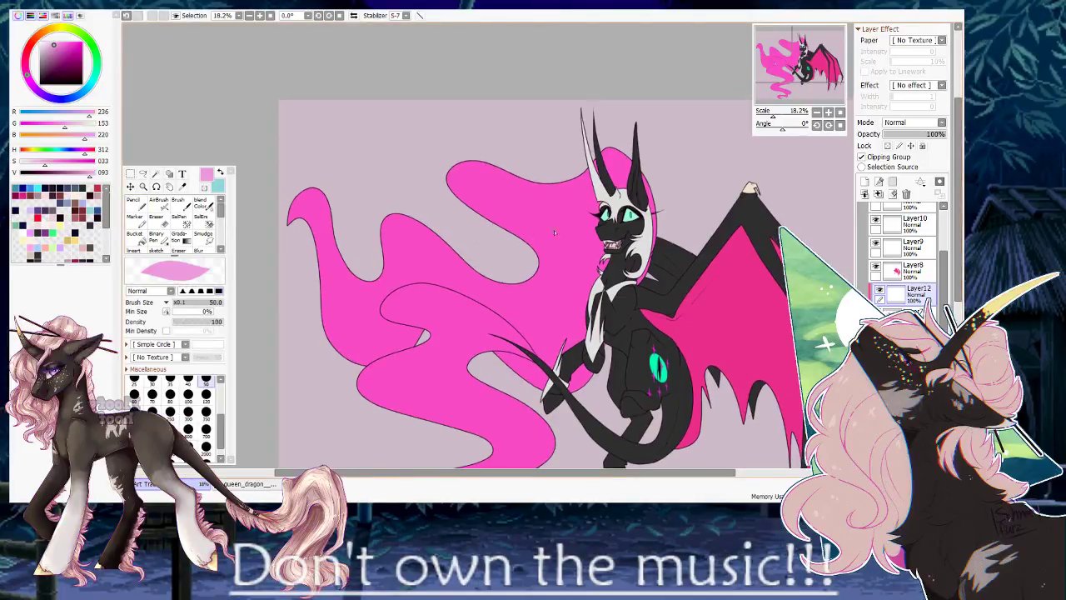
pyautogui.moveTo(529, 232); pyautogui.dragTo(638, 199)
pyautogui.hotkey('ctrl', 'z')
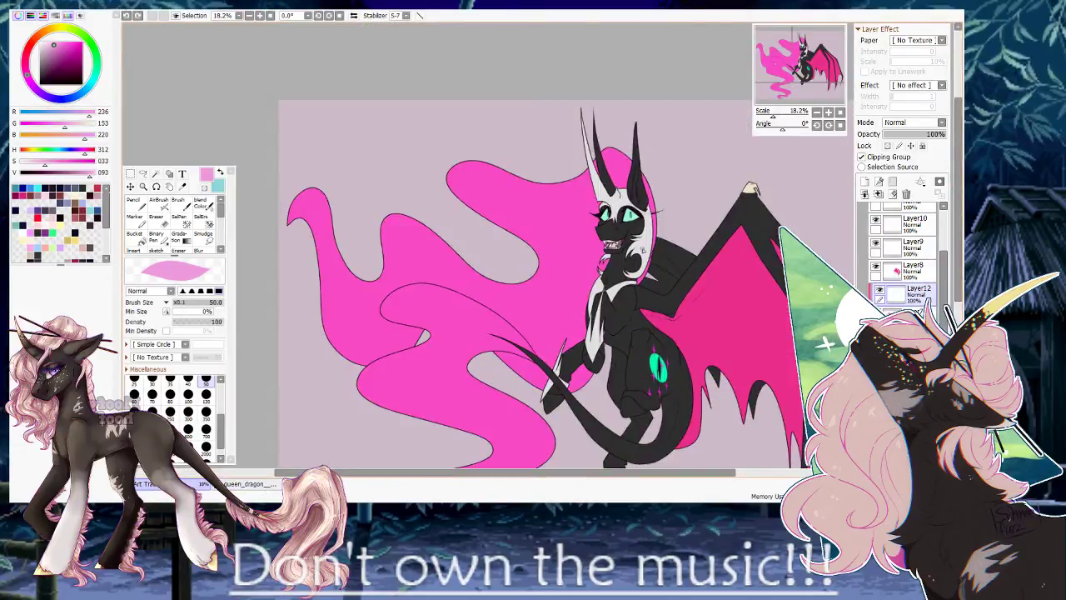
pyautogui.moveTo(574, 206)
pyautogui.mouseDown()
pyautogui.moveTo(489, 181)
pyautogui.moveTo(482, 207)
pyautogui.moveTo(562, 263)
pyautogui.moveTo(538, 297)
pyautogui.moveTo(494, 290)
pyautogui.moveTo(415, 226)
pyautogui.moveTo(390, 287)
pyautogui.moveTo(352, 294)
pyautogui.moveTo(331, 229)
pyautogui.mouseUp()
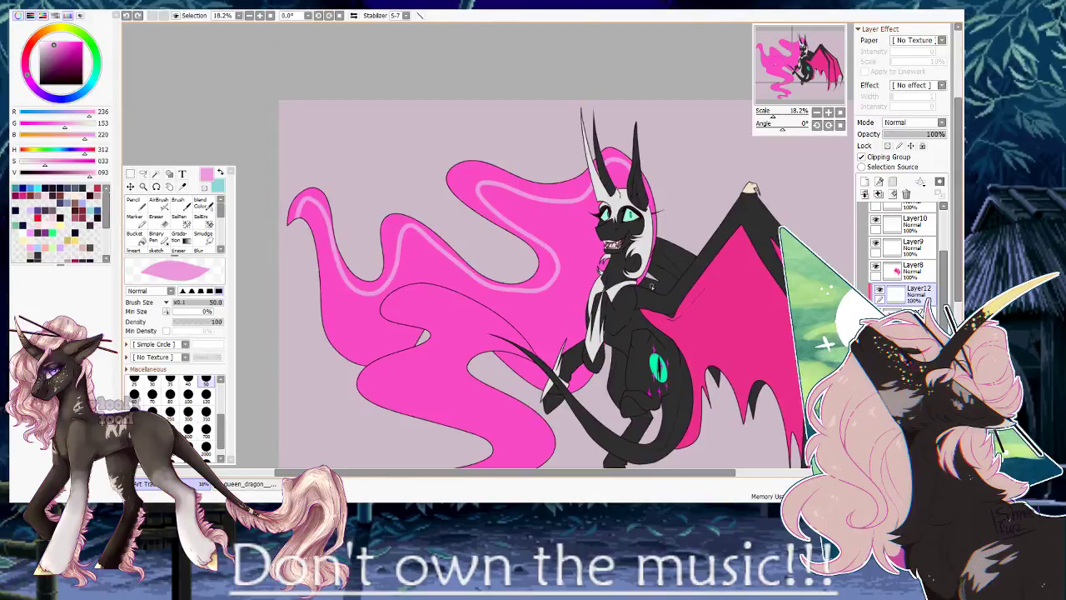
pyautogui.click(136, 239)
pyautogui.click(463, 177)
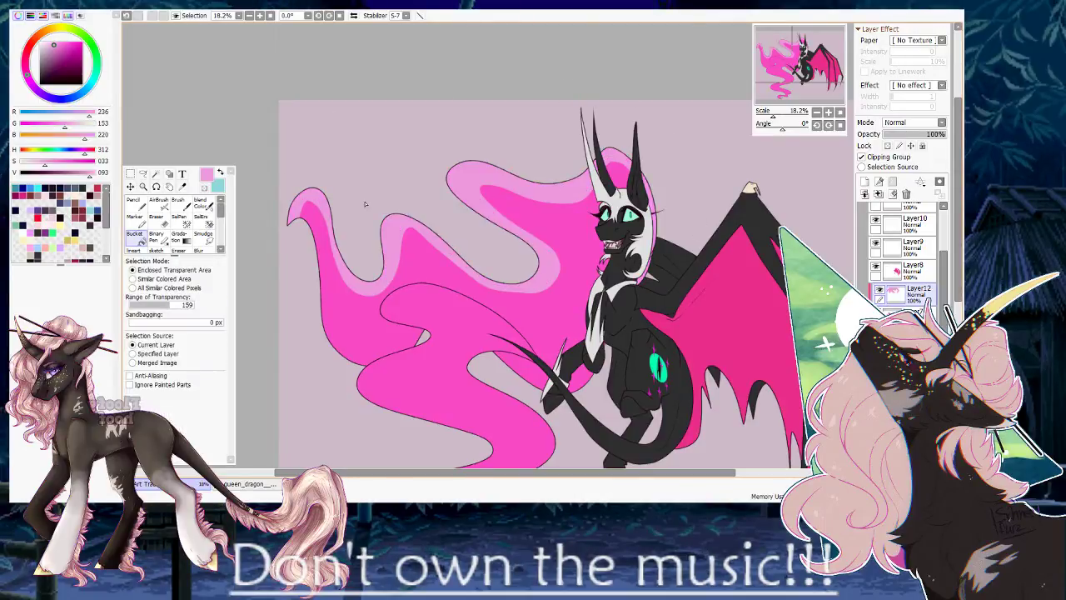
# Erase the light pink from the underside of the mane's curled far tip using transparent colour, and restore the light pink drawing colour.
pyautogui.click(136, 205)
pyautogui.click(204, 188)
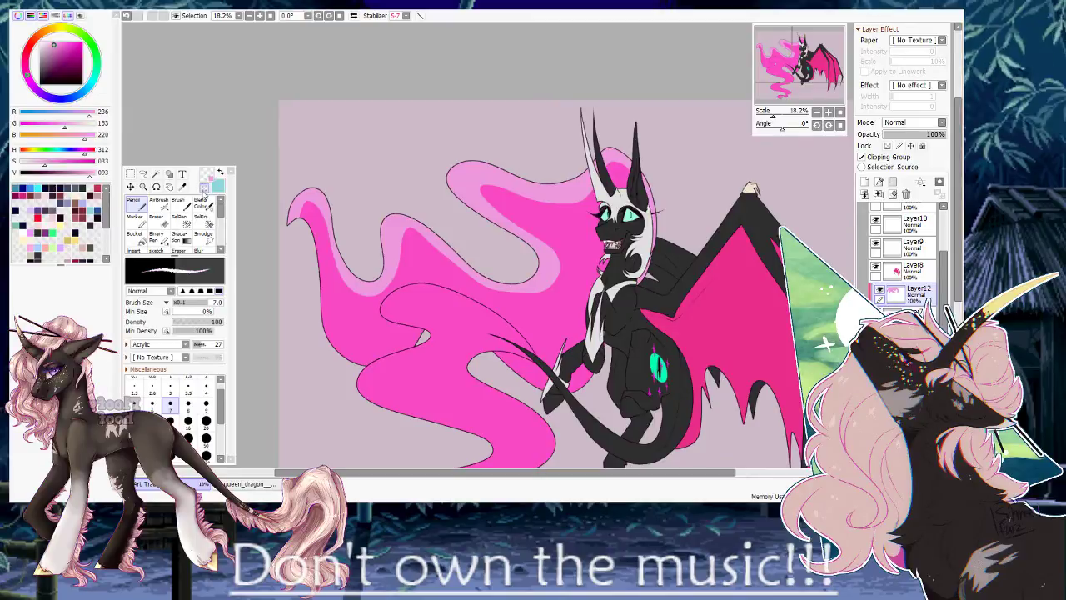
pyautogui.click(157, 220)
pyautogui.click(206, 451)
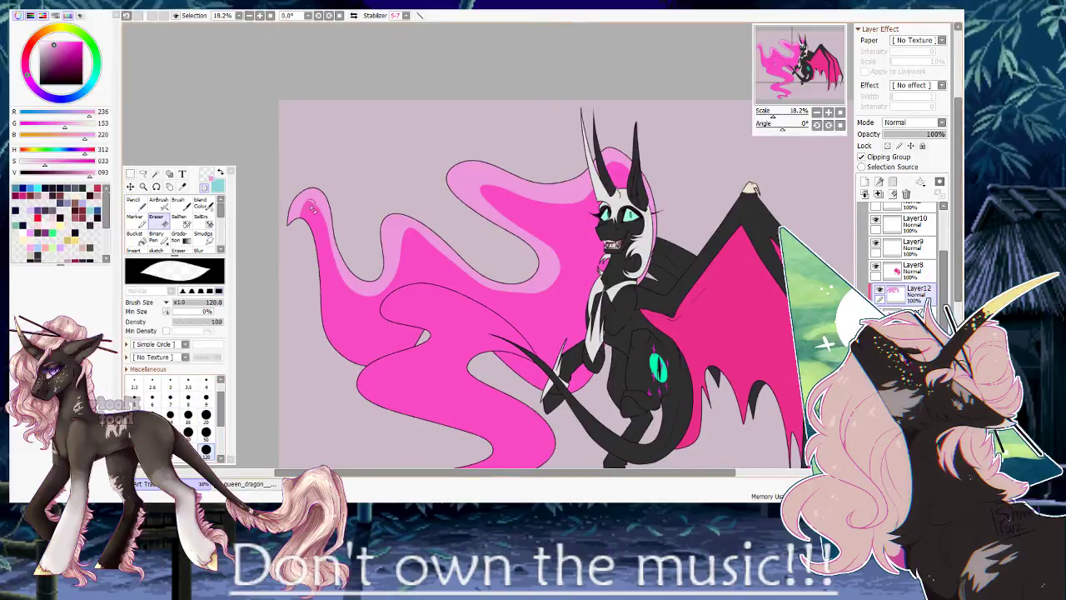
pyautogui.moveTo(313, 210); pyautogui.dragTo(290, 236)
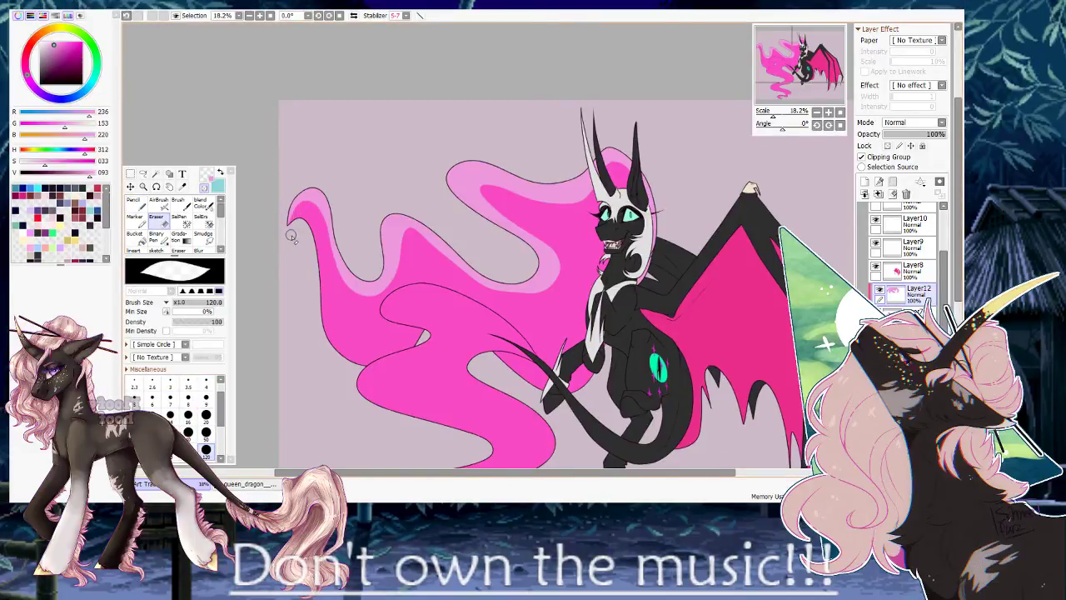
pyautogui.press('n')
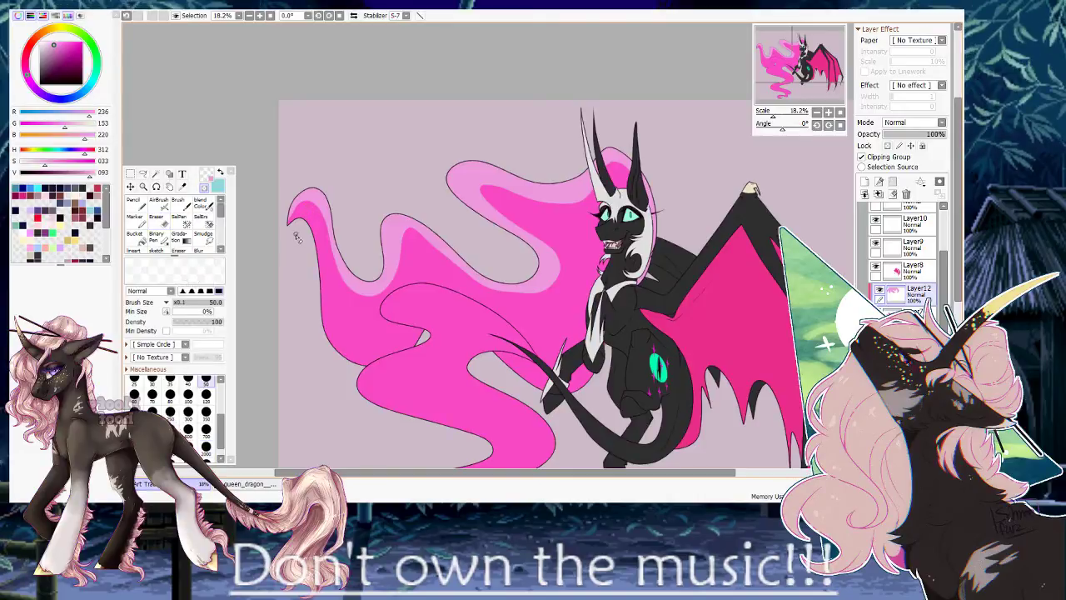
pyautogui.click(206, 188)
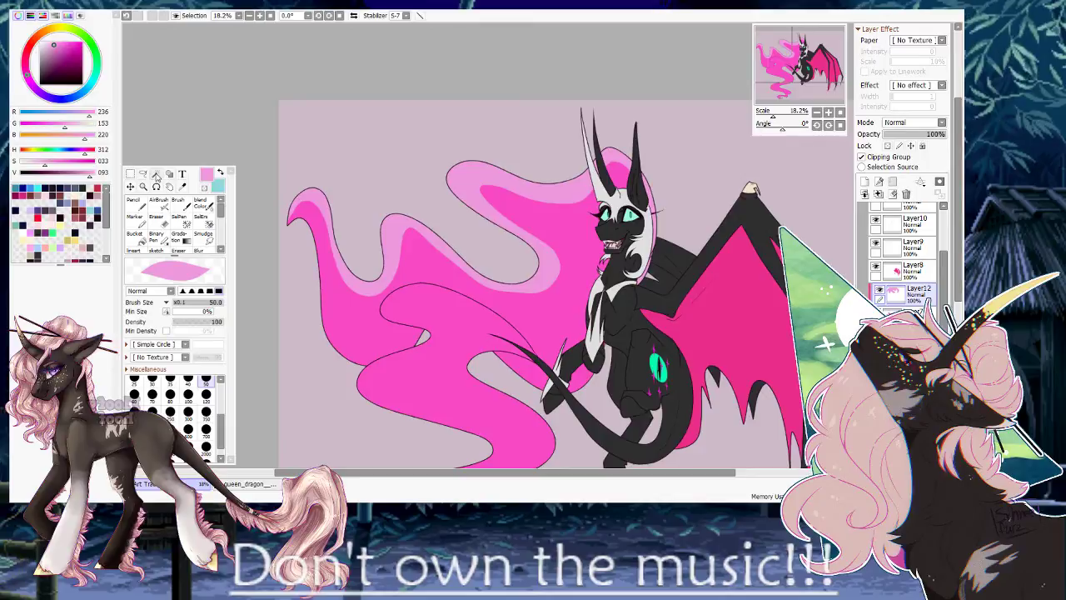
# Draw light pink boundary lines through the mane's lower strands at brush size 50 and fill the enclosed lower section with the Bucket.
pyautogui.click(156, 175)
pyautogui.press('n')
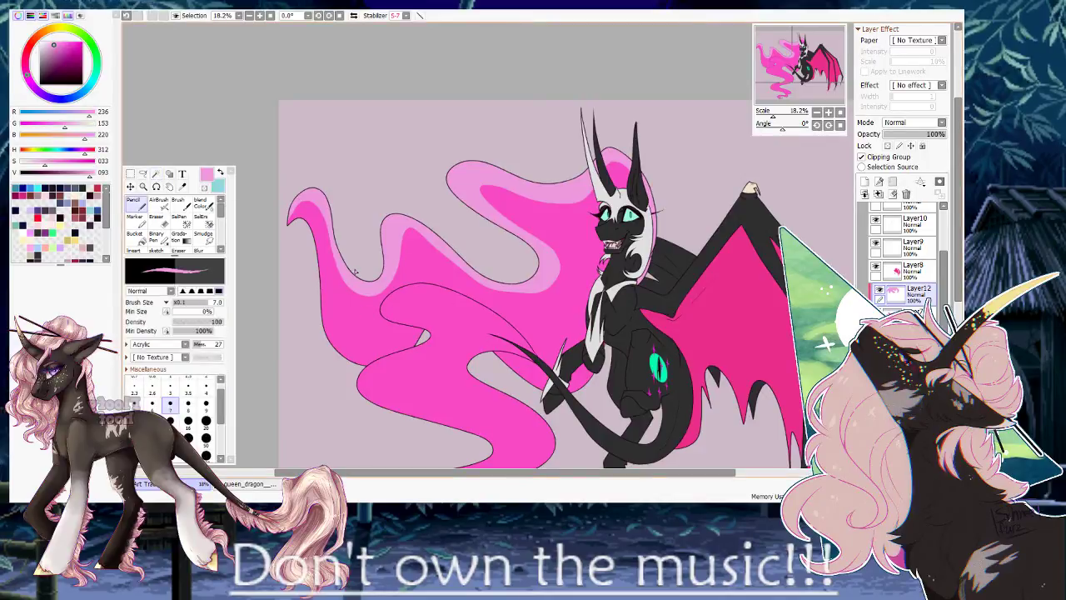
pyautogui.press('e')
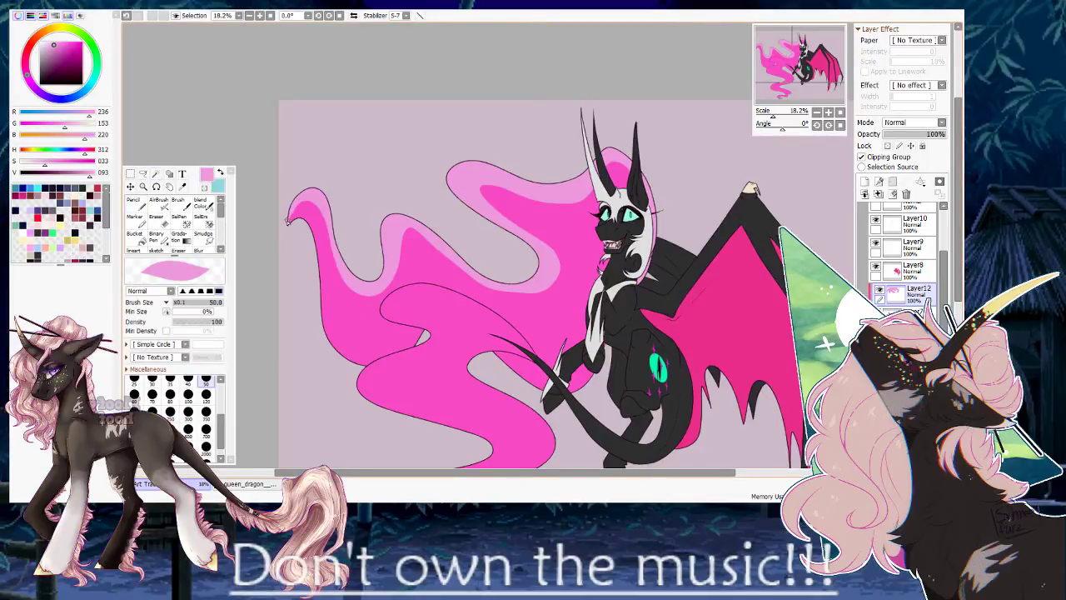
pyautogui.moveTo(301, 214)
pyautogui.mouseDown()
pyautogui.moveTo(349, 366)
pyautogui.moveTo(390, 351)
pyautogui.moveTo(426, 304)
pyautogui.moveTo(457, 302)
pyautogui.moveTo(518, 345)
pyautogui.mouseUp()
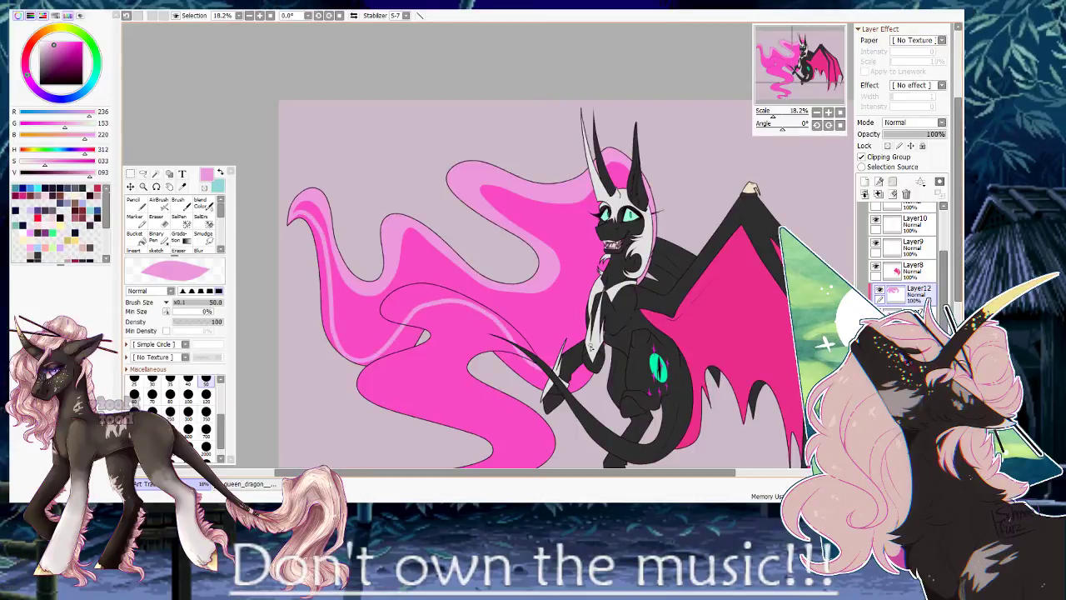
pyautogui.moveTo(560, 427); pyautogui.dragTo(464, 439)
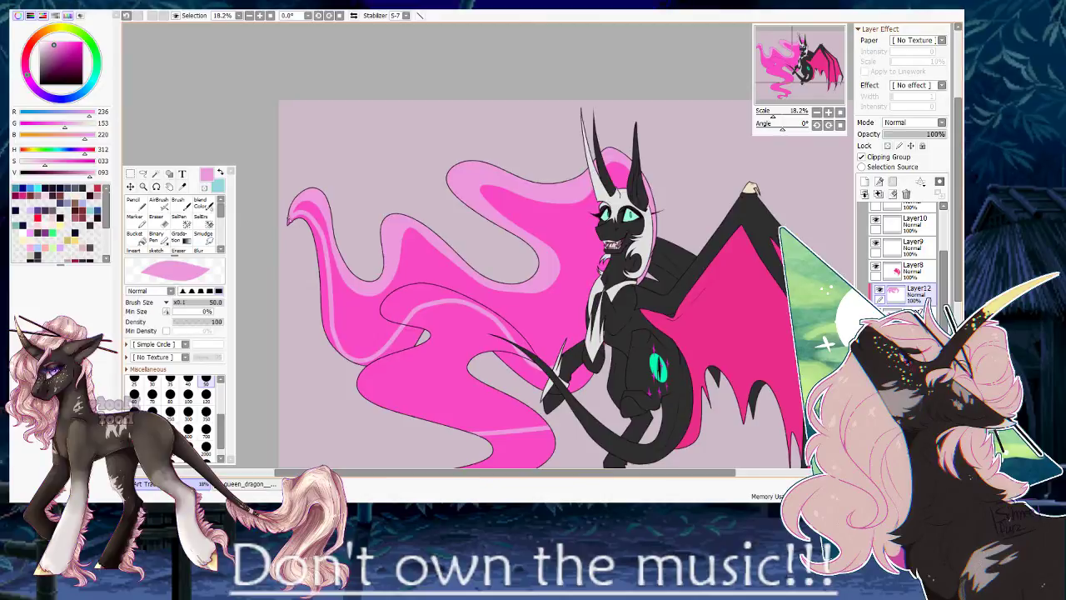
pyautogui.press('g')
pyautogui.click(329, 331)
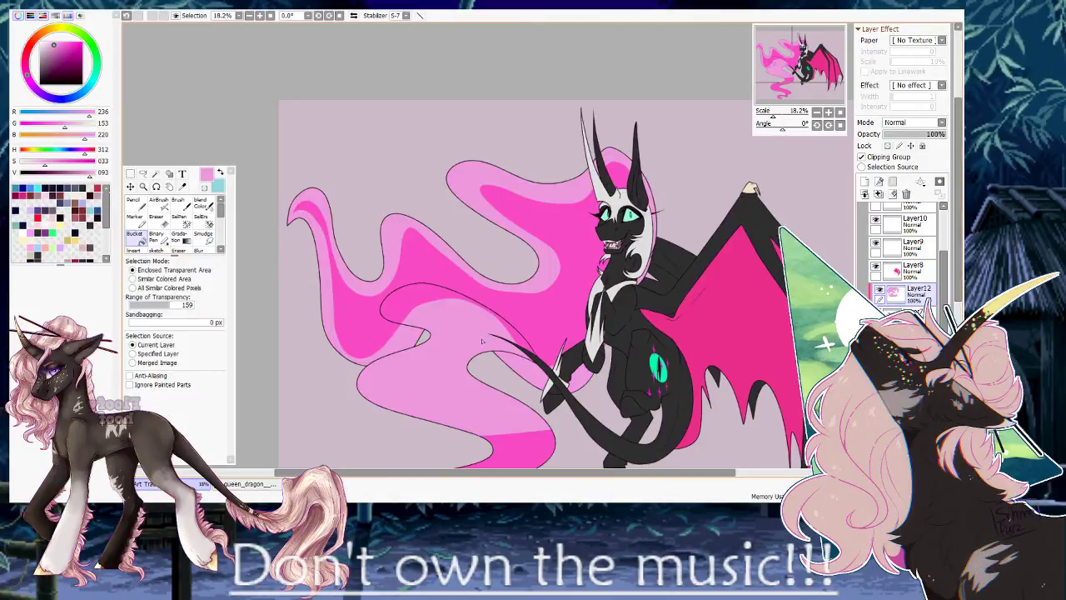
pyautogui.click(156, 173)
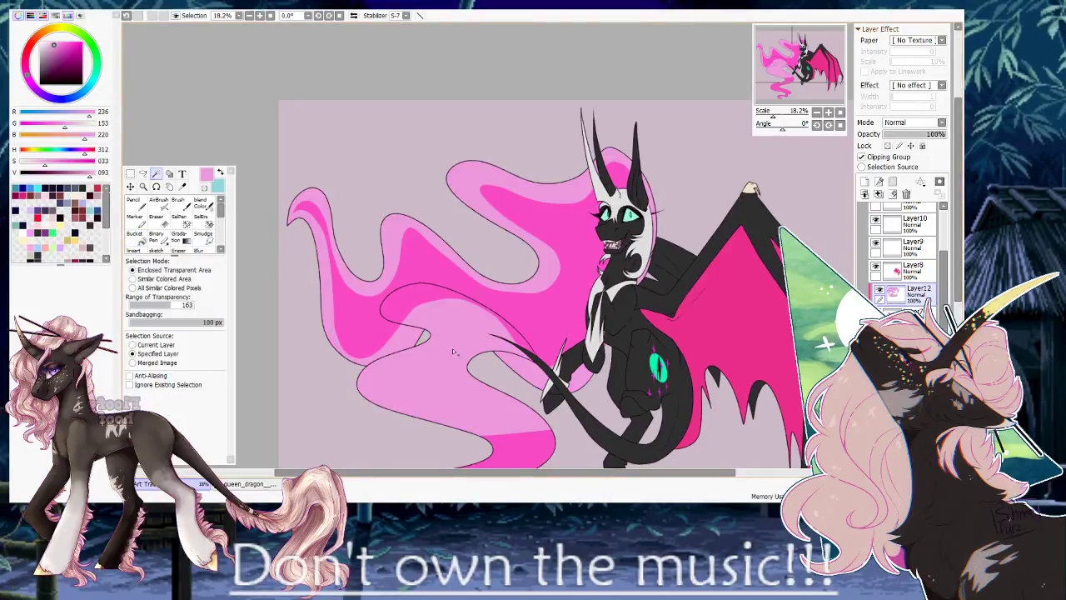
# Select the front wavy strand with the Magic Wand, clear its light pink fill, deselect, and switch to the size 50 drawing brush.
pyautogui.click(449, 353)
pyautogui.moveTo(449, 353); pyautogui.dragTo(439, 293)
pyautogui.hotkey('ctrl', 'd')
pyautogui.press('h')
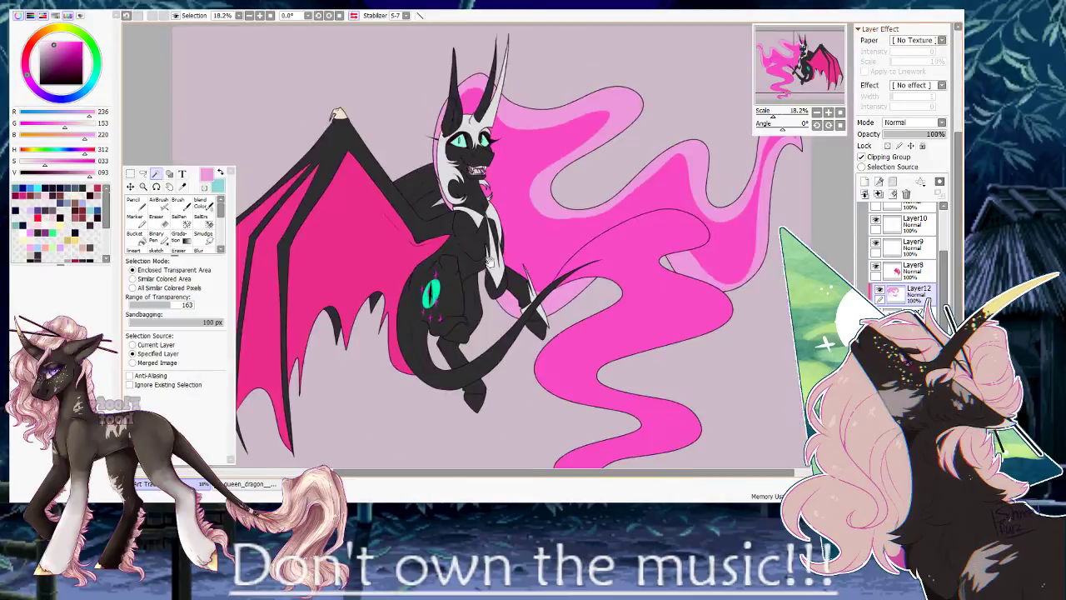
pyautogui.press('n')
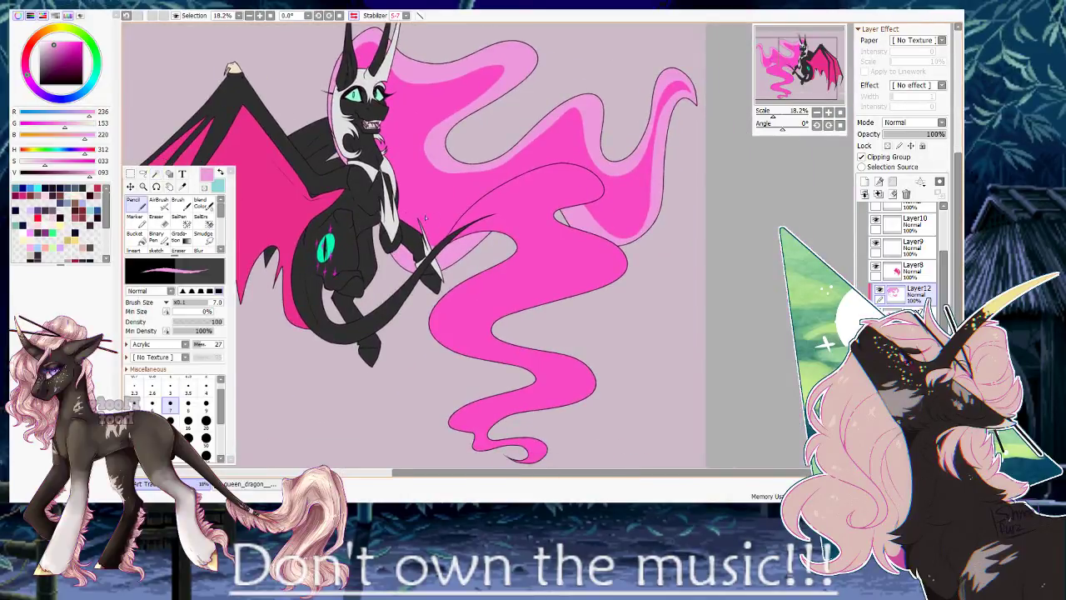
pyautogui.press('e')
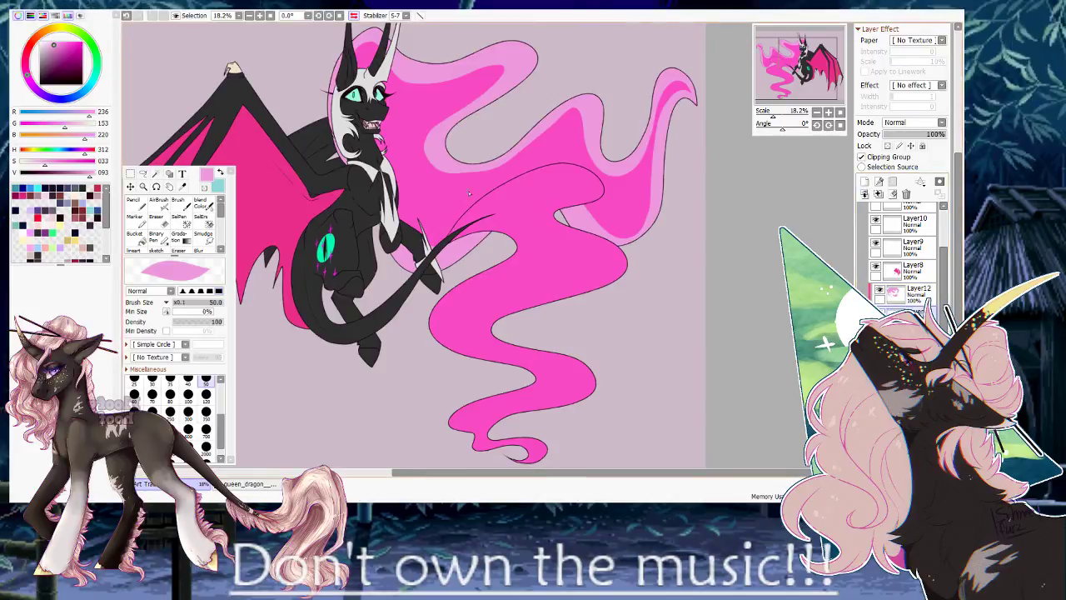
pyautogui.moveTo(455, 231); pyautogui.dragTo(549, 173)
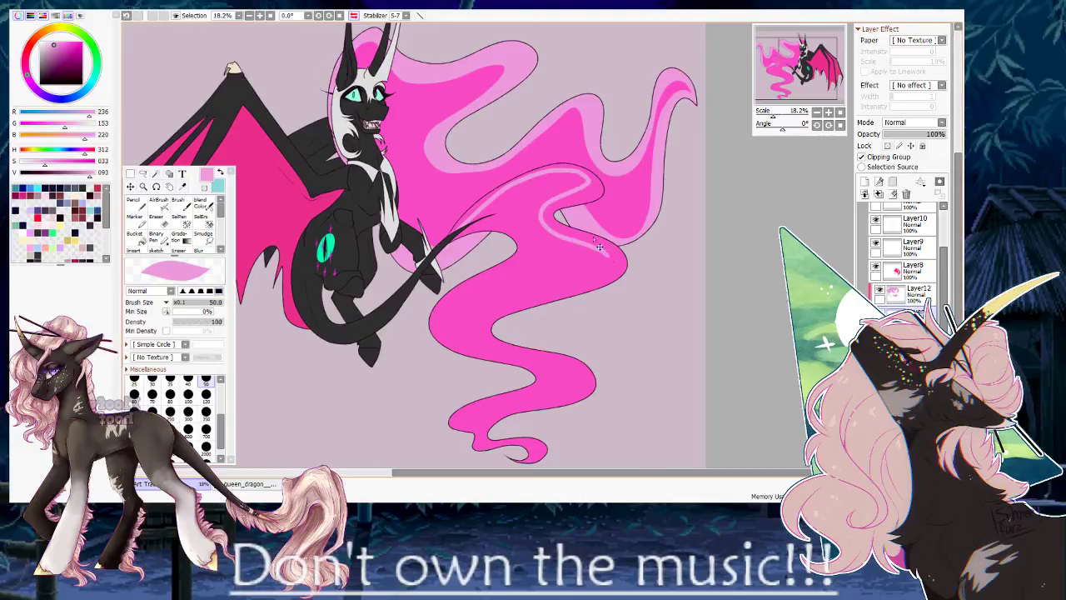
pyautogui.hotkey('ctrl', 'z')
pyautogui.moveTo(464, 221)
pyautogui.mouseDown()
pyautogui.moveTo(560, 171)
pyautogui.moveTo(543, 205)
pyautogui.moveTo(601, 248)
pyautogui.moveTo(521, 292)
pyautogui.moveTo(481, 343)
pyautogui.moveTo(564, 380)
pyautogui.moveTo(473, 427)
pyautogui.moveTo(535, 432)
pyautogui.mouseUp()
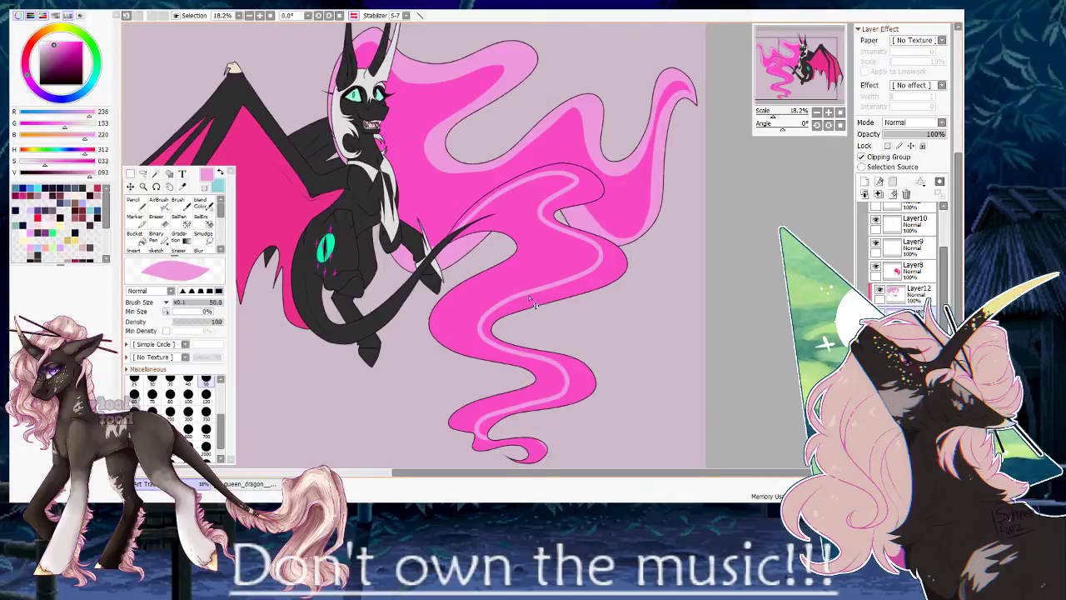
pyautogui.hotkey('ctrl', 'z')
# Draw a light pink boundary line along the length of the front wavy strand and fill its outer edge with the Bucket.
pyautogui.moveTo(487, 209)
pyautogui.mouseDown()
pyautogui.moveTo(571, 176)
pyautogui.moveTo(580, 194)
pyautogui.moveTo(537, 231)
pyautogui.moveTo(611, 268)
pyautogui.moveTo(489, 321)
pyautogui.moveTo(488, 337)
pyautogui.moveTo(539, 364)
pyautogui.moveTo(579, 364)
pyautogui.moveTo(584, 382)
pyautogui.moveTo(497, 414)
pyautogui.mouseUp()
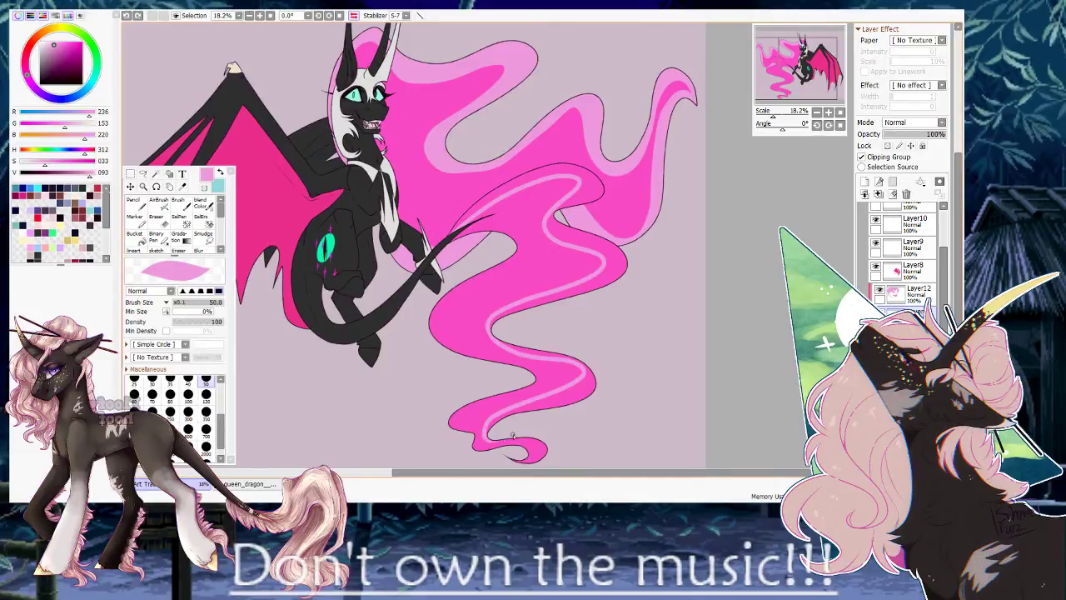
pyautogui.scroll(-1, 498, 432)
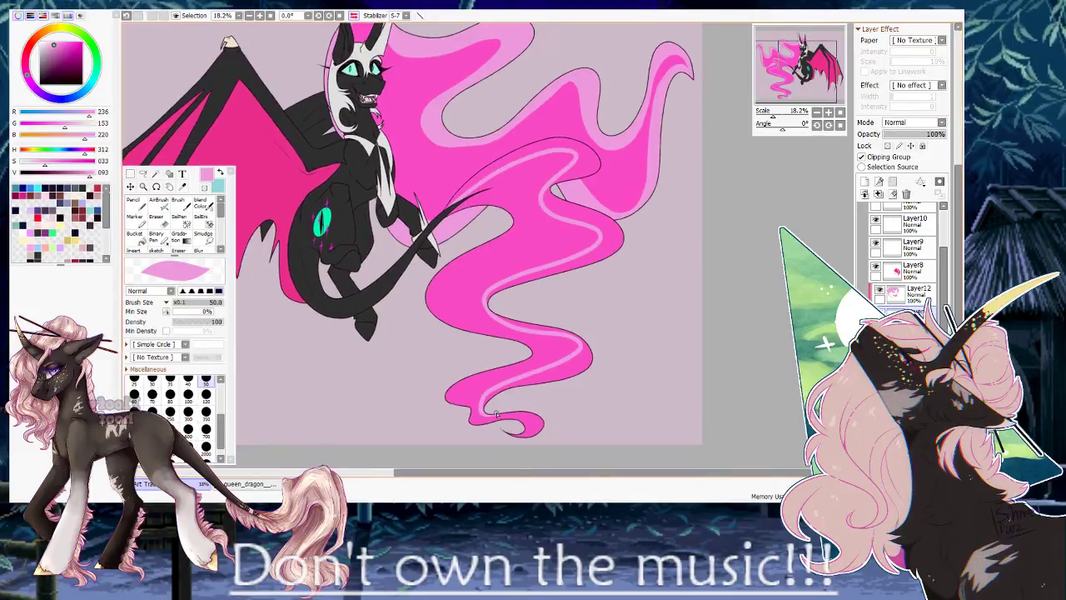
pyautogui.moveTo(474, 117); pyautogui.dragTo(444, 210)
pyautogui.press('g')
pyautogui.click(585, 356)
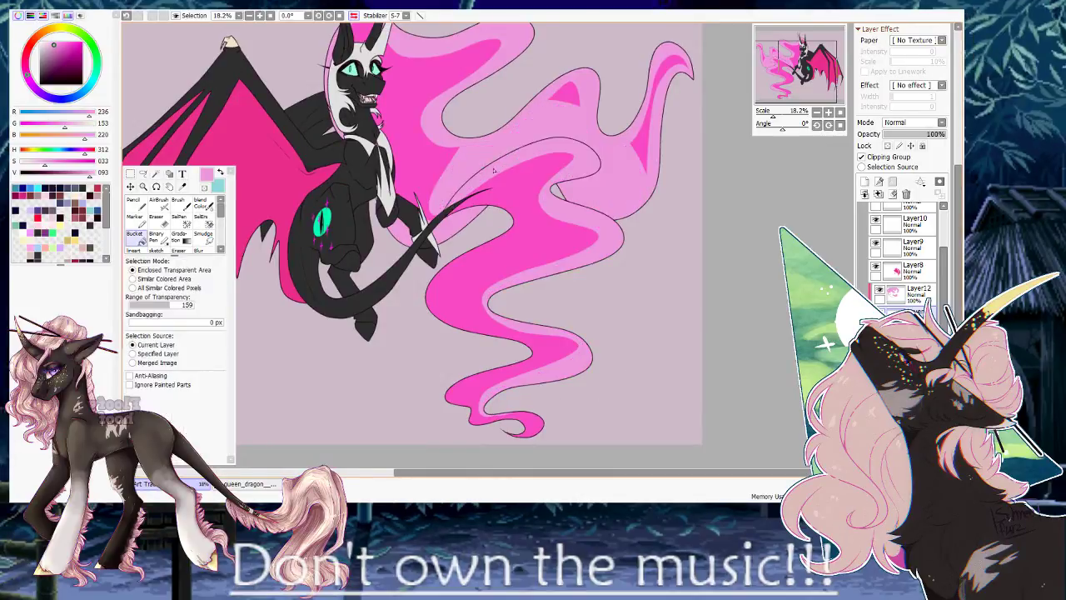
# Paint a light pink band around the outer edge of the front strand's curled end tip at brush size 50.
pyautogui.press('n')
pyautogui.click(783, 94)
pyautogui.moveTo(773, 116); pyautogui.dragTo(782, 118)
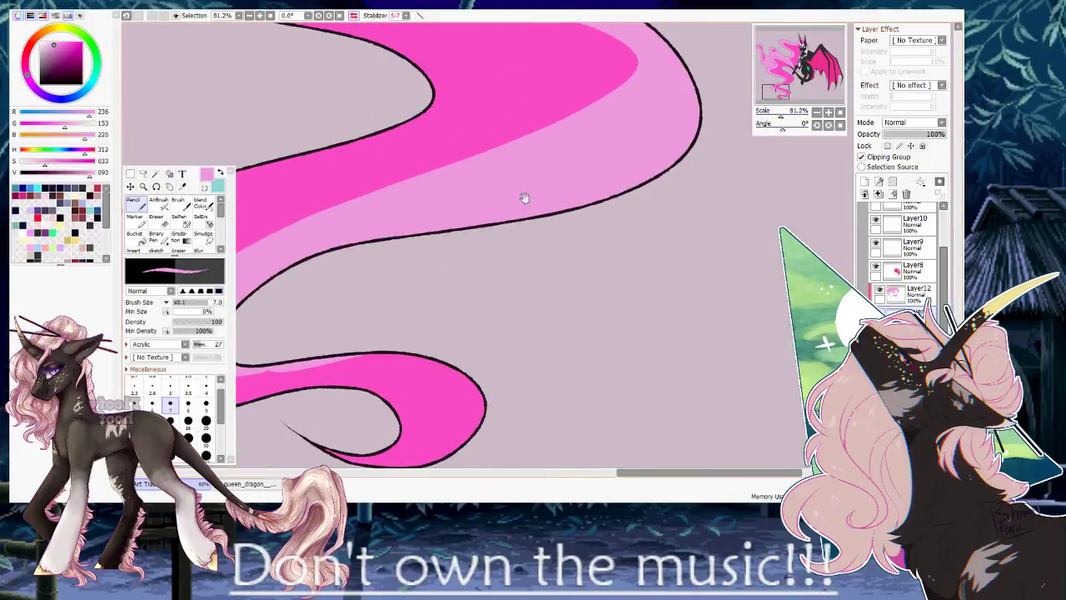
pyautogui.moveTo(526, 198); pyautogui.dragTo(646, 93)
pyautogui.press('c')
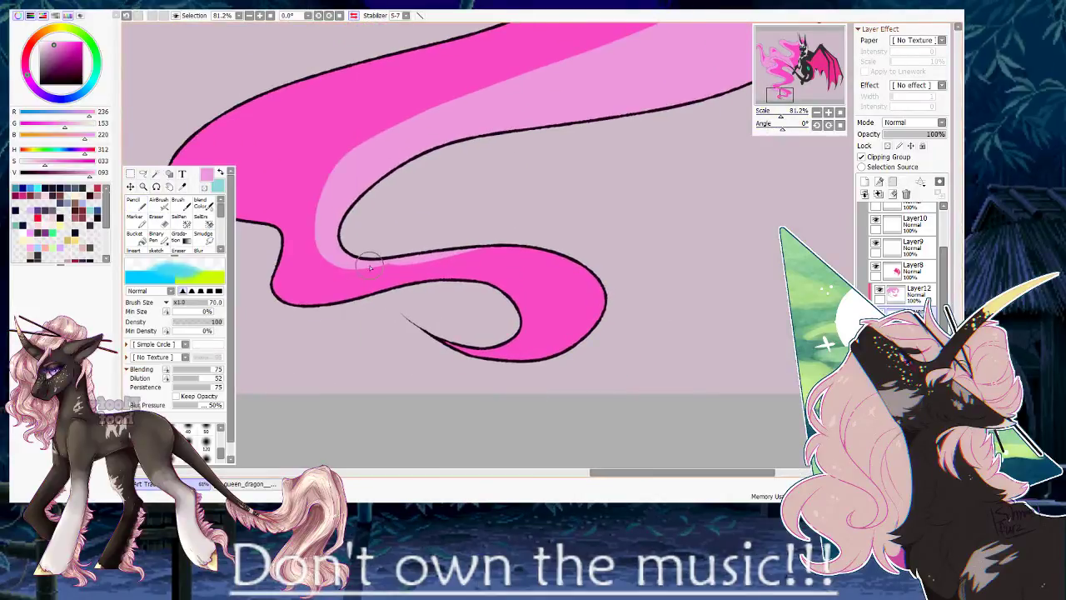
pyautogui.press('e')
pyautogui.moveTo(364, 268)
pyautogui.mouseDown()
pyautogui.moveTo(480, 243)
pyautogui.moveTo(345, 258)
pyautogui.moveTo(456, 243)
pyautogui.moveTo(564, 252)
pyautogui.mouseUp()
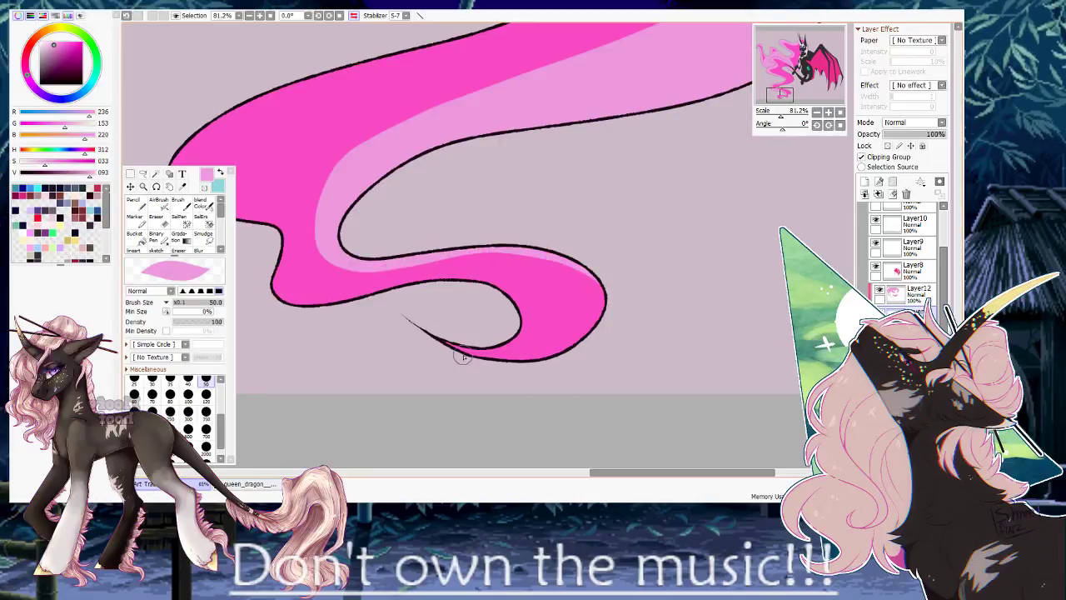
pyautogui.moveTo(597, 327); pyautogui.dragTo(574, 265)
pyautogui.moveTo(446, 245)
pyautogui.mouseDown()
pyautogui.moveTo(612, 323)
pyautogui.moveTo(567, 357)
pyautogui.mouseUp()
# Extend the light pink to the curl's end point and along the inner edge of the curled tip.
pyautogui.press('h')
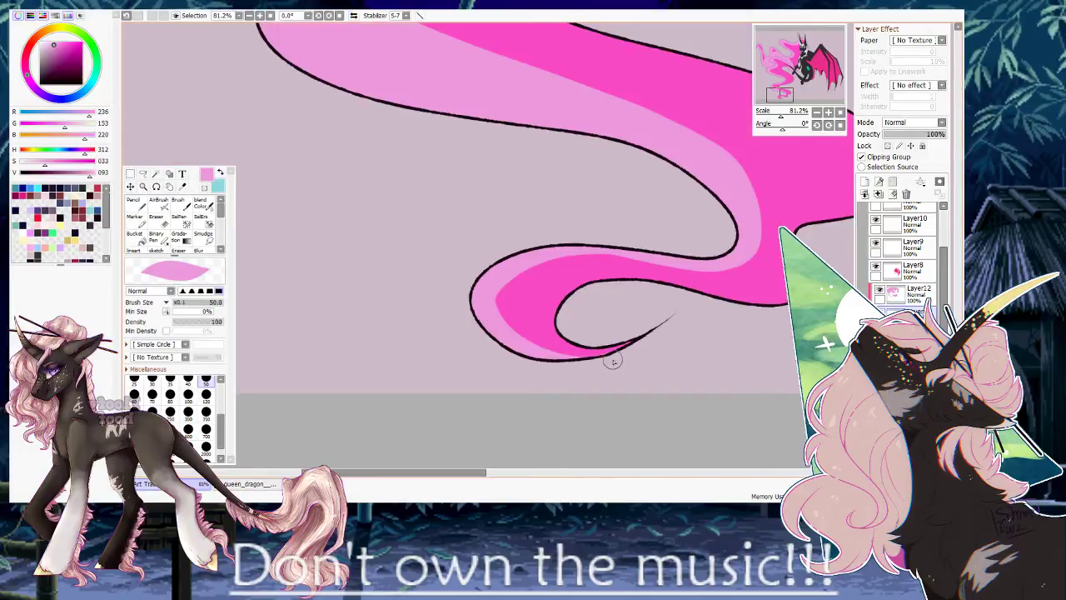
pyautogui.moveTo(637, 338)
pyautogui.mouseDown()
pyautogui.moveTo(585, 364)
pyautogui.moveTo(543, 335)
pyautogui.mouseUp()
pyautogui.moveTo(582, 279)
pyautogui.mouseDown()
pyautogui.moveTo(781, 298)
pyautogui.moveTo(795, 248)
pyautogui.moveTo(592, 347)
pyautogui.mouseUp()
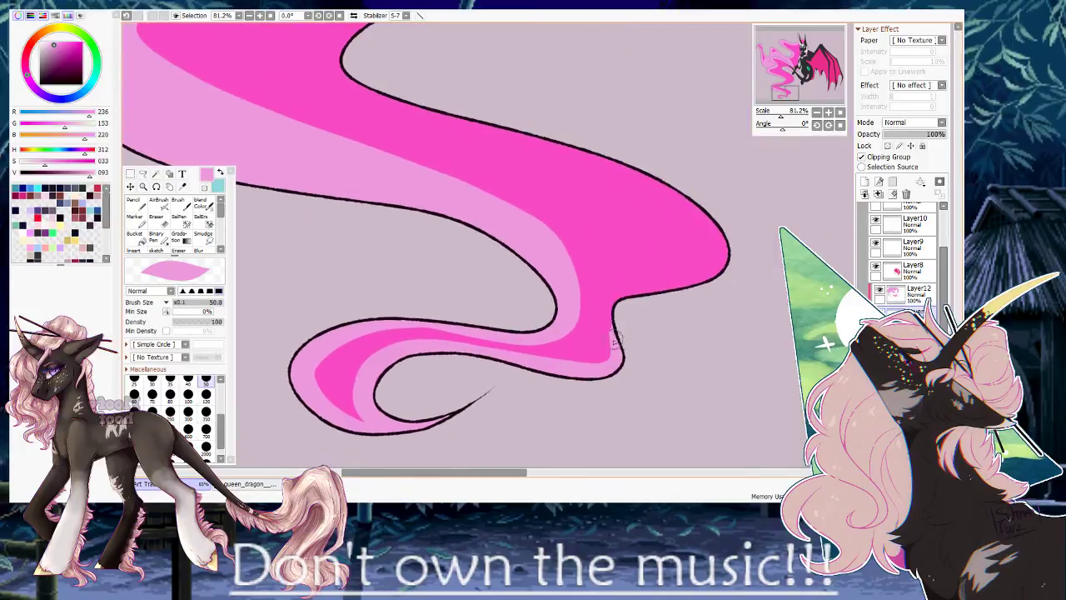
pyautogui.moveTo(783, 128)
pyautogui.mouseDown()
pyautogui.moveTo(793, 138)
pyautogui.moveTo(772, 119)
pyautogui.mouseUp()
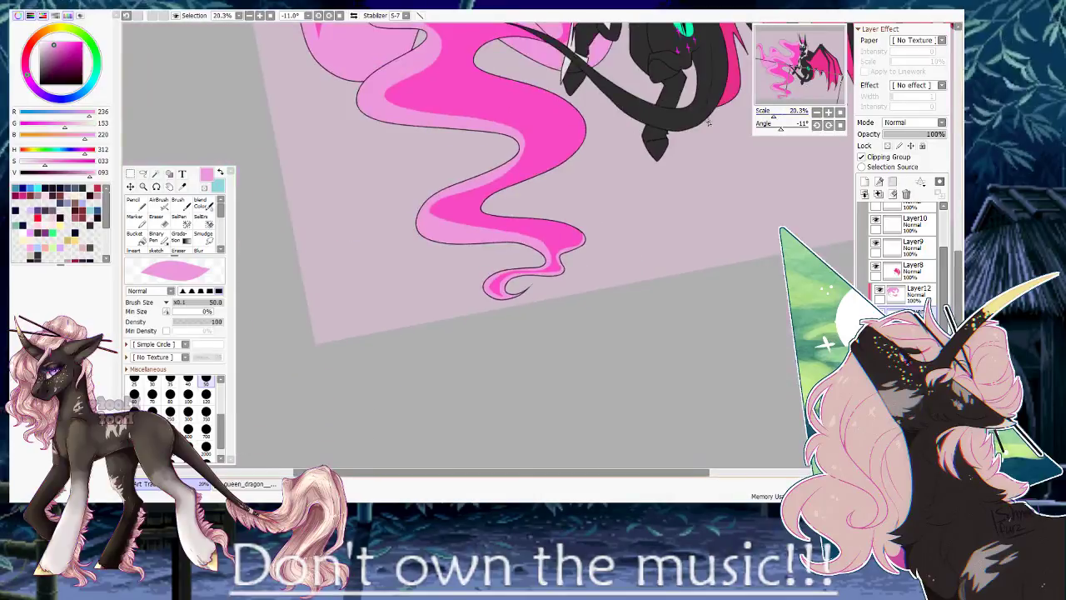
# Trim the light pink band at the front strand's lower bend with the Eraser at size 120.
pyautogui.press('e')
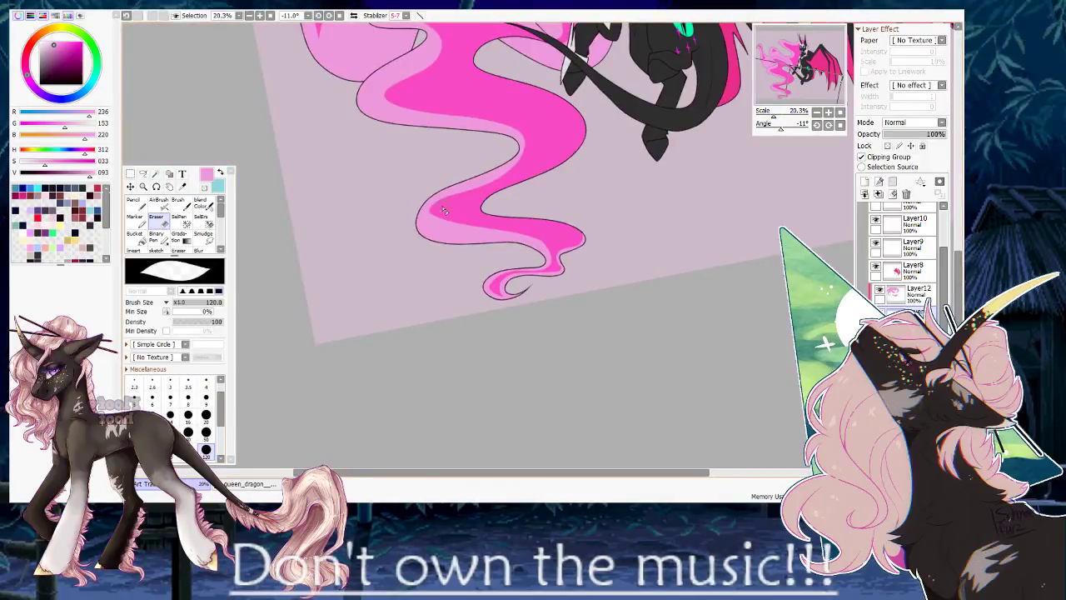
pyautogui.moveTo(433, 223); pyautogui.dragTo(551, 239)
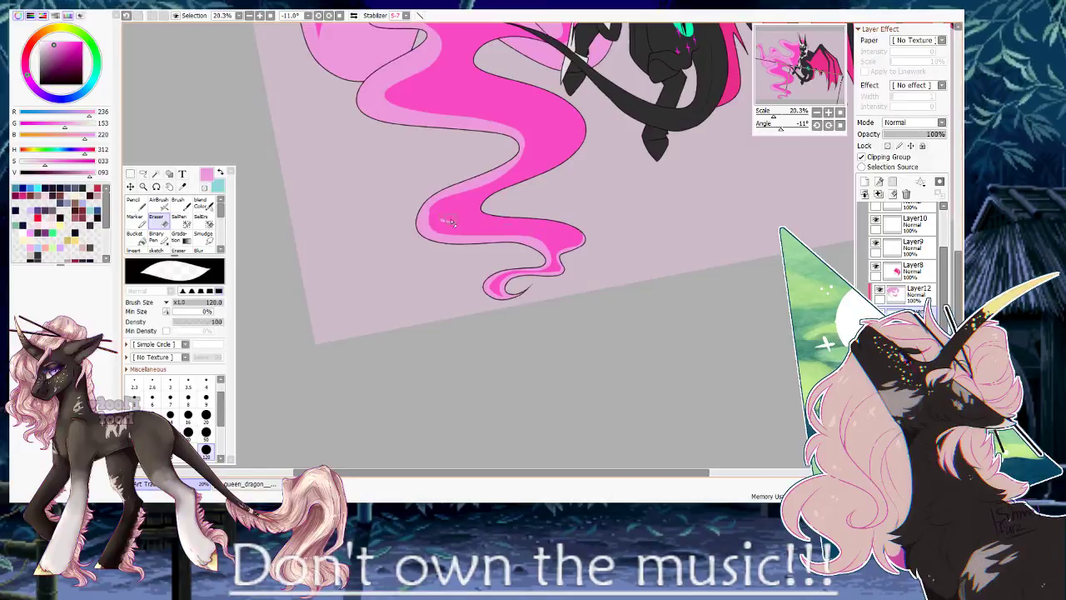
pyautogui.press('n')
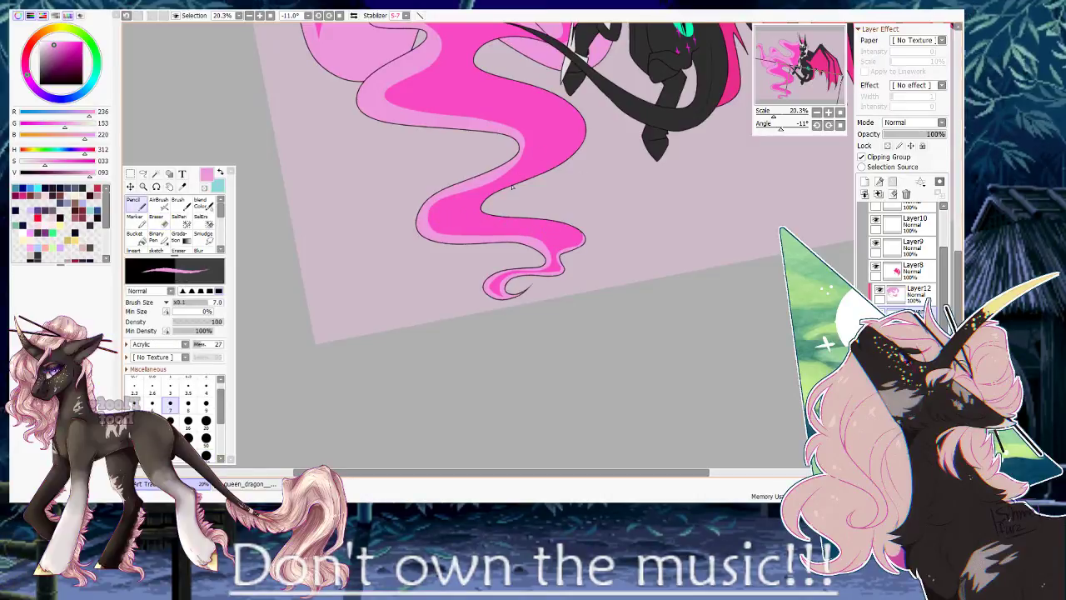
# Draw a light pink boundary line along the front strand's opposite edge at brush size 50 and fill the enclosed edge with the Bucket.
pyautogui.press('h')
pyautogui.moveTo(608, 160); pyautogui.dragTo(498, 252)
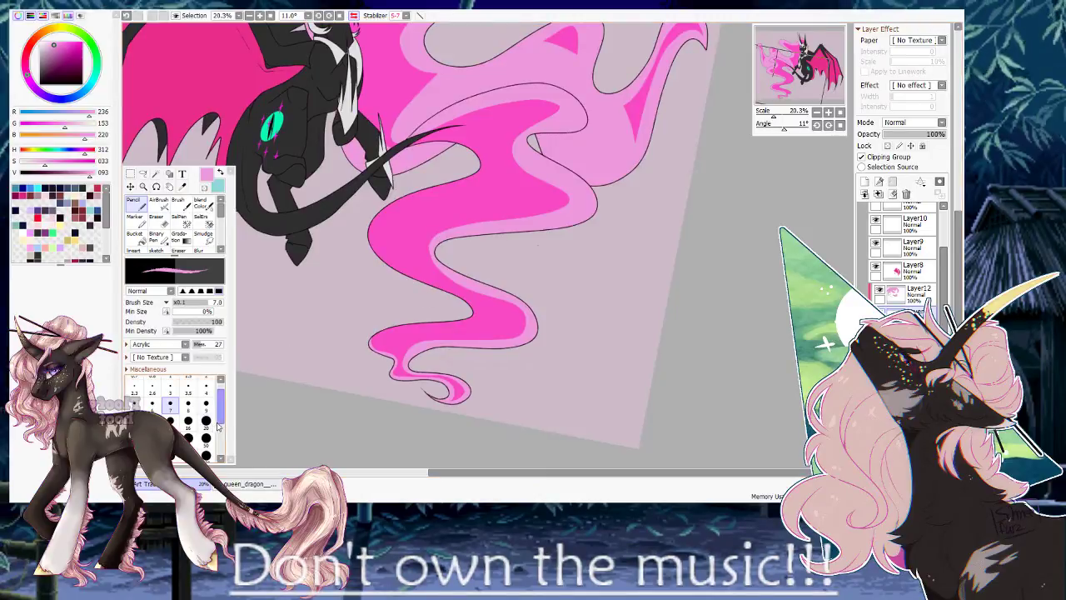
pyautogui.moveTo(220, 419); pyautogui.dragTo(221, 445)
pyautogui.press('e')
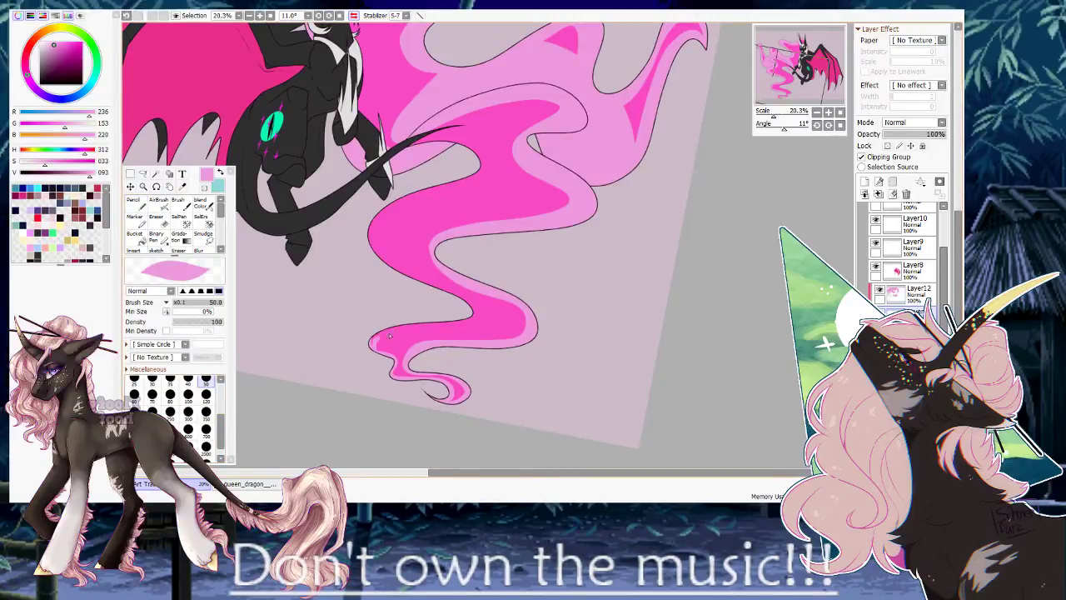
pyautogui.moveTo(389, 334)
pyautogui.mouseDown()
pyautogui.moveTo(474, 323)
pyautogui.moveTo(474, 305)
pyautogui.moveTo(375, 243)
pyautogui.moveTo(381, 224)
pyautogui.moveTo(450, 194)
pyautogui.mouseUp()
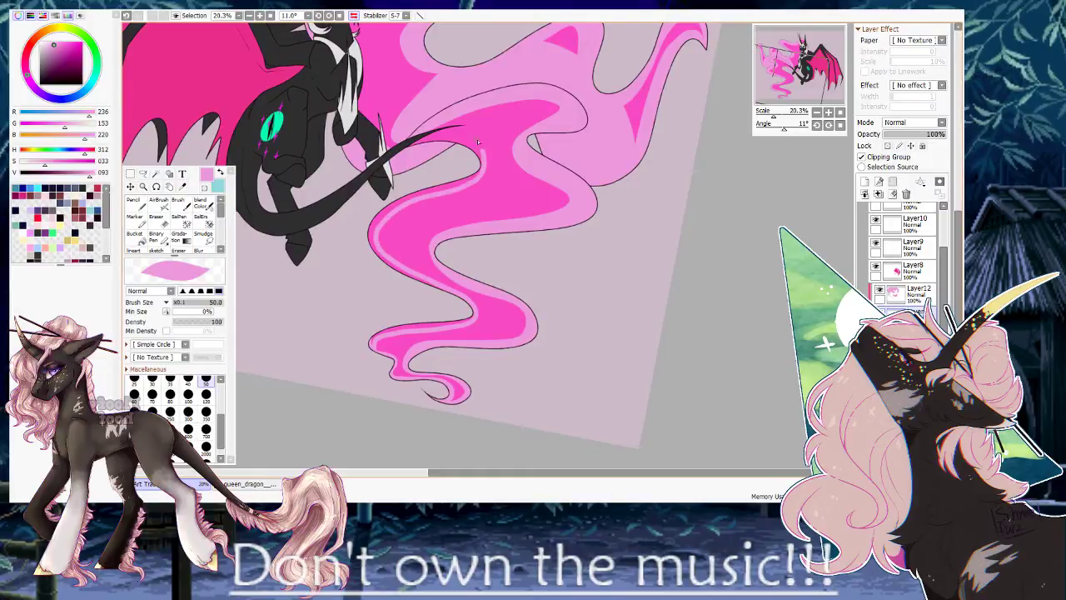
pyautogui.moveTo(478, 144); pyautogui.dragTo(414, 139)
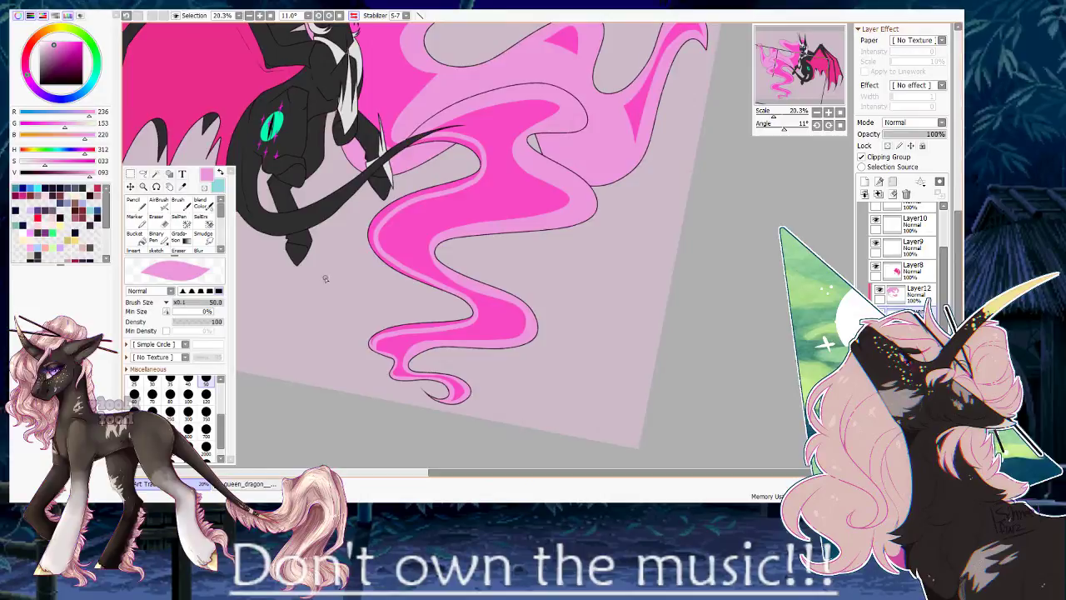
pyautogui.press('g')
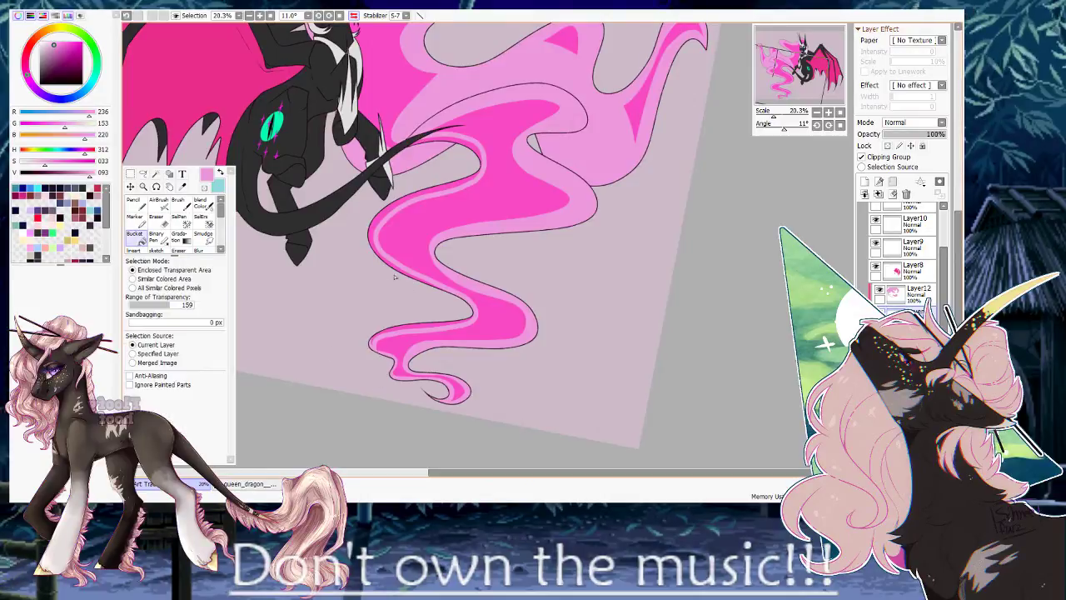
pyautogui.click(391, 328)
pyautogui.press('n')
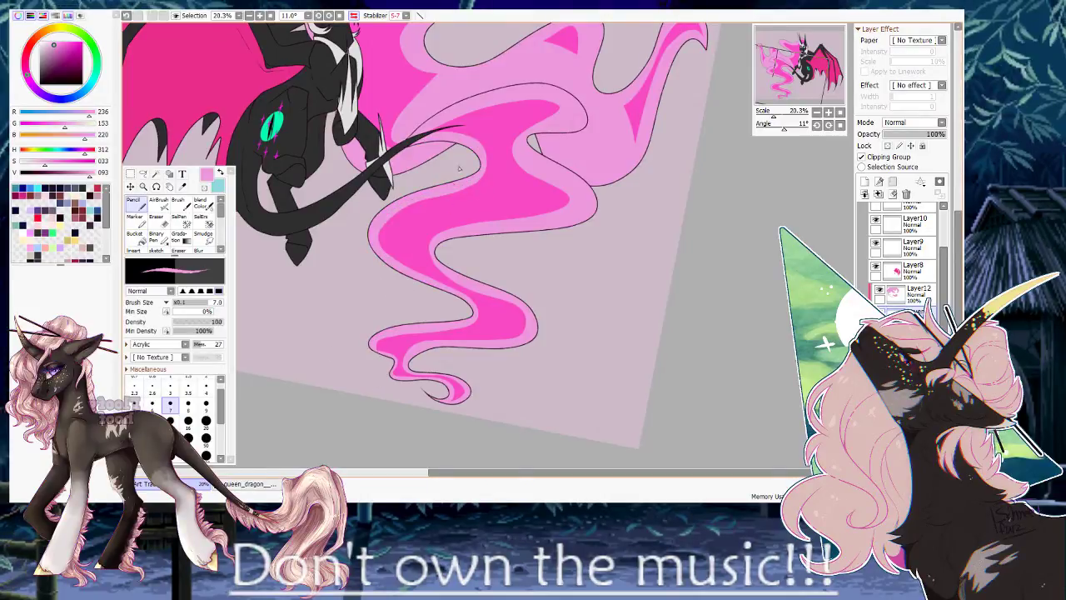
# Select the mane behind the front strand with the Magic Wand, clear the light pink spilled onto it, and deselect.
pyautogui.moveTo(476, 141); pyautogui.dragTo(505, 246)
pyautogui.press('w')
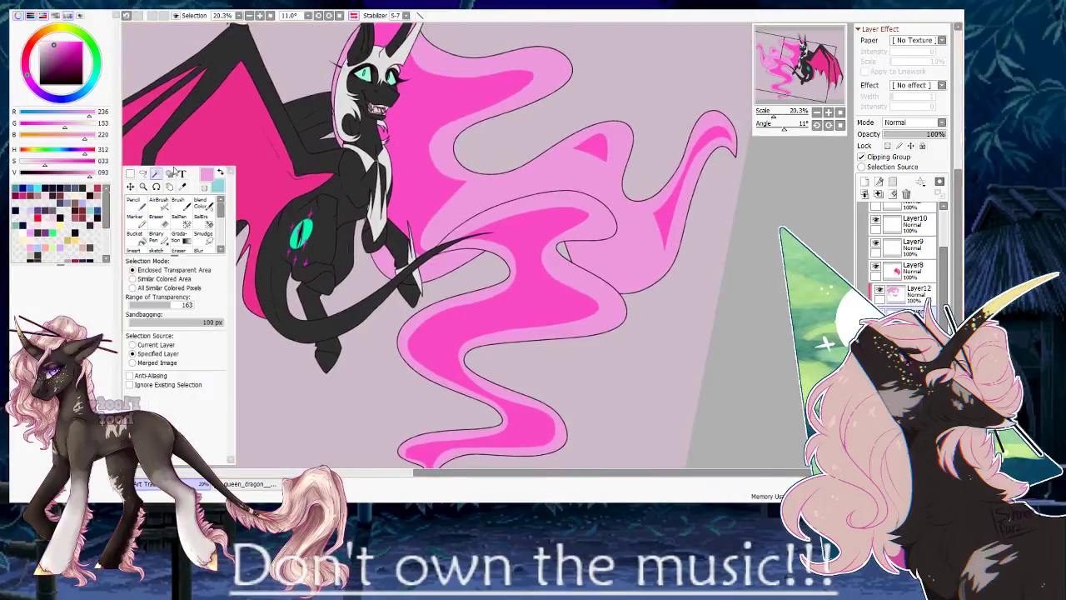
pyautogui.click(468, 211)
pyautogui.click(444, 273)
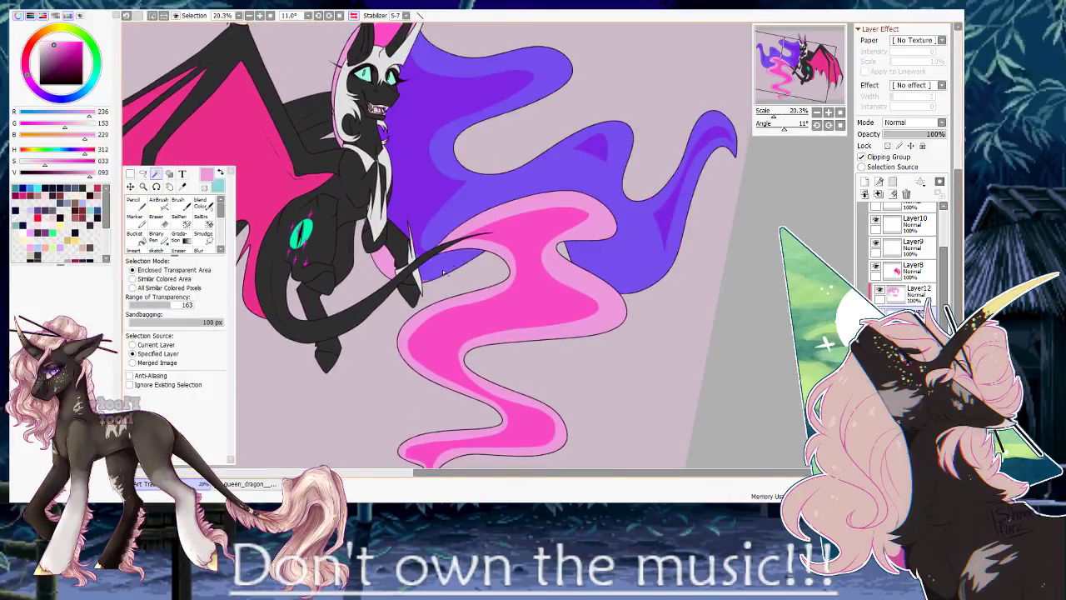
pyautogui.hotkey('ctrl', 'd')
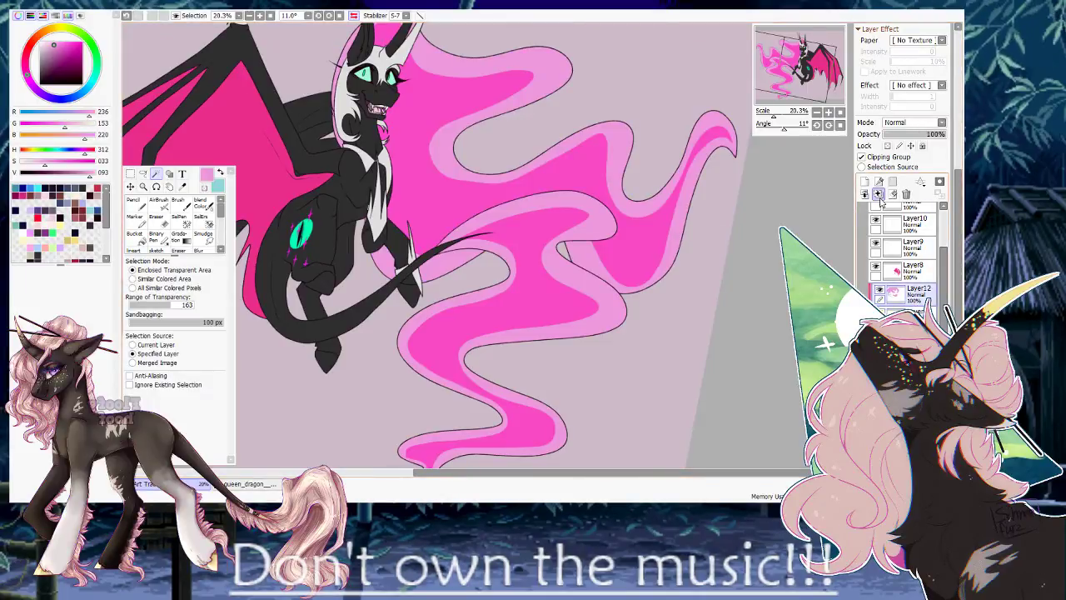
# Merge Layer12 with the layer below, select the background areas around the figure, clear stray colour from them, and deselect.
pyautogui.click(878, 193)
pyautogui.click(689, 284)
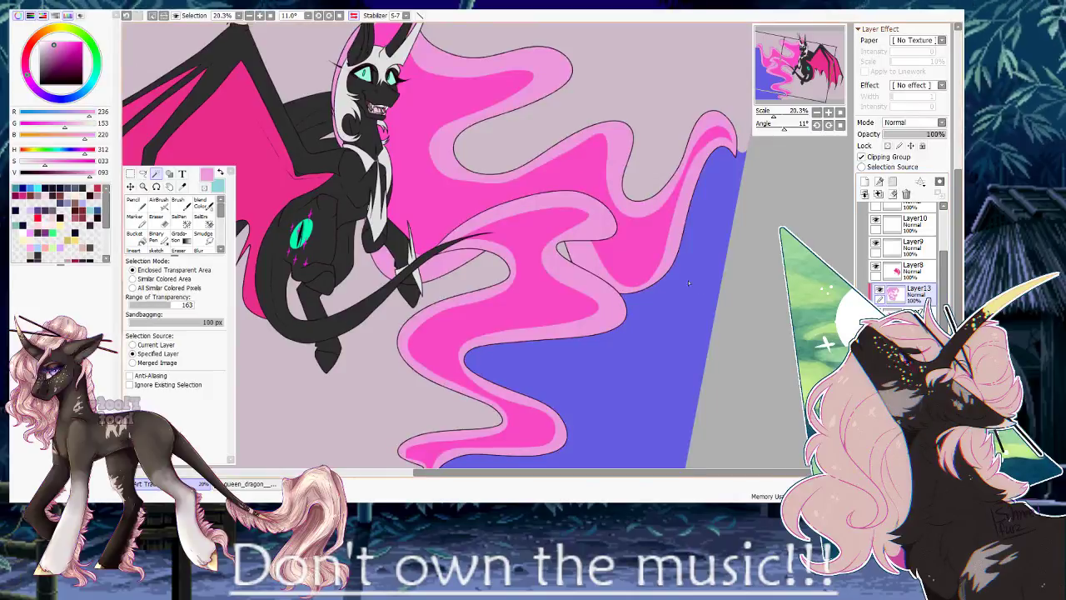
pyautogui.click(650, 165)
pyautogui.click(478, 276)
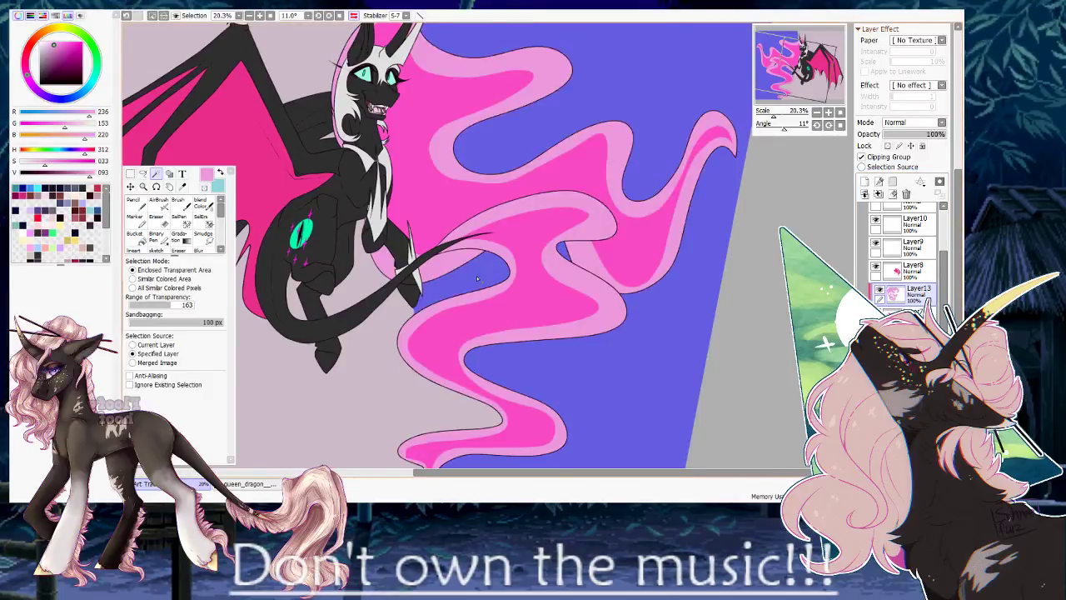
pyautogui.click(382, 343)
pyautogui.click(367, 232)
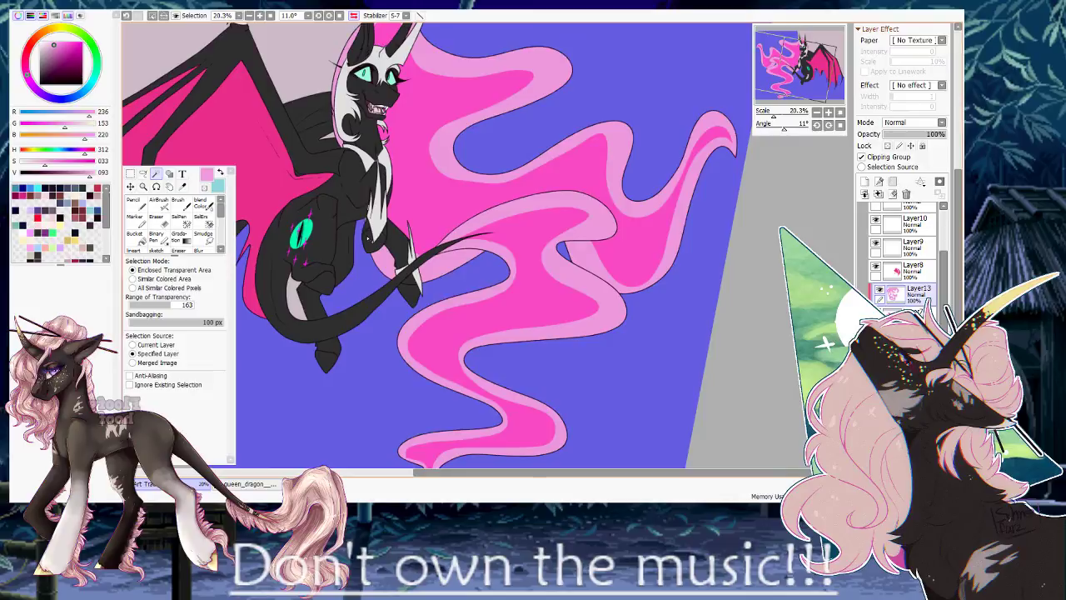
pyautogui.click(306, 54)
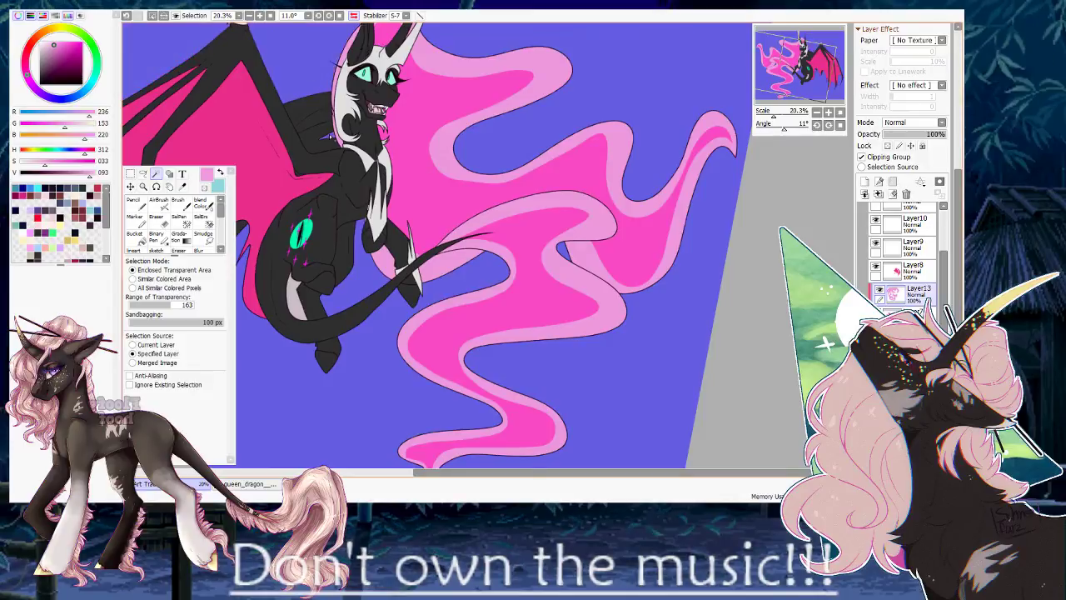
pyautogui.hotkey('ctrl', 'd')
pyautogui.moveTo(352, 195); pyautogui.dragTo(422, 207)
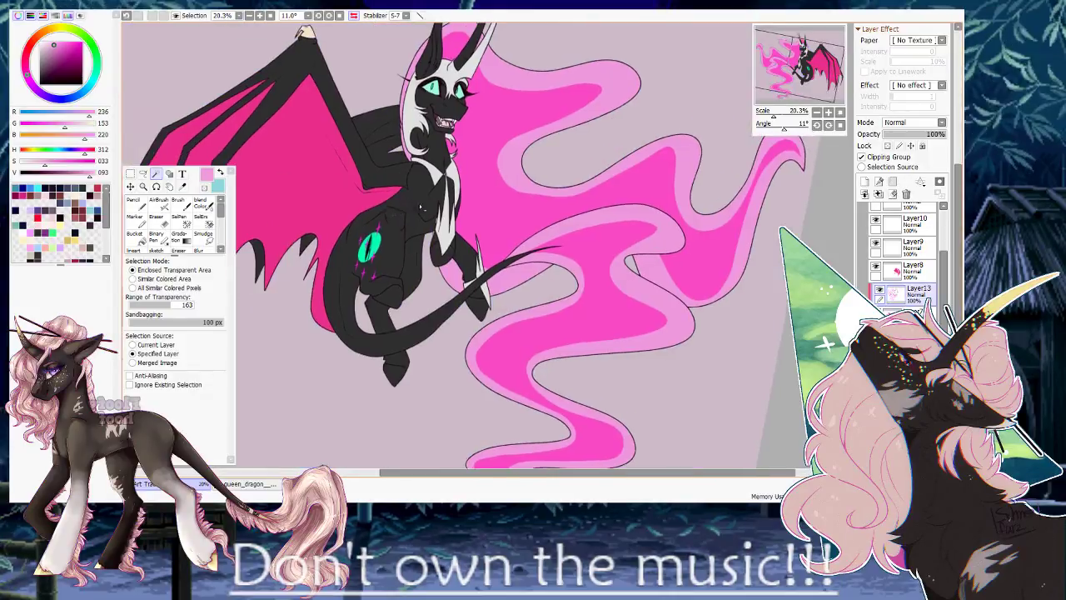
pyautogui.click(425, 190)
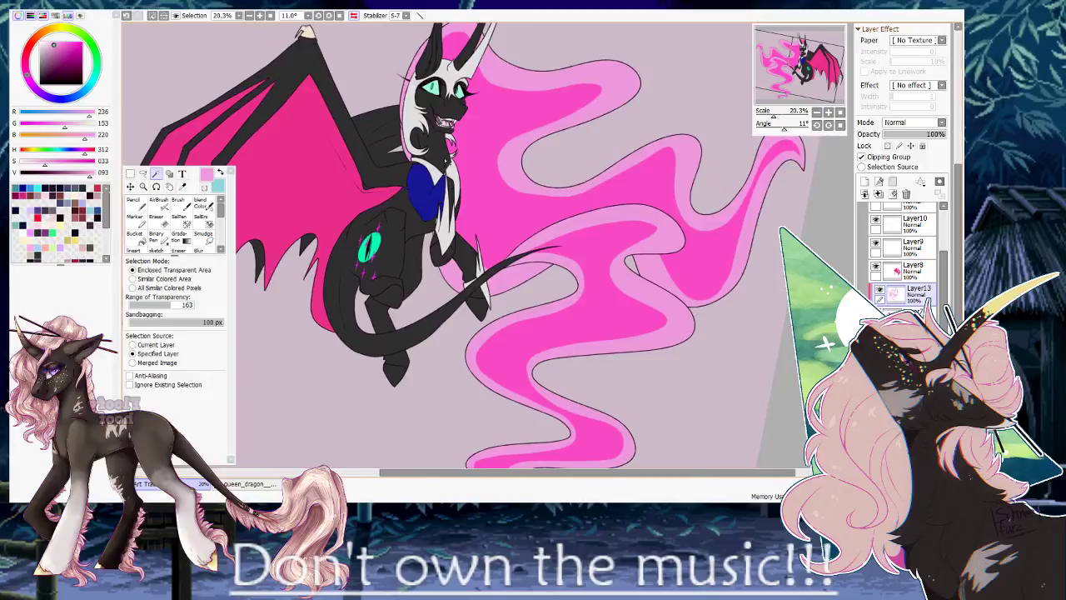
pyautogui.hotkey('ctrl', 'z')
# Reset the canvas rotation to 0° and inspect the light pink bands down to the strand's curled tip.
pyautogui.click(840, 125)
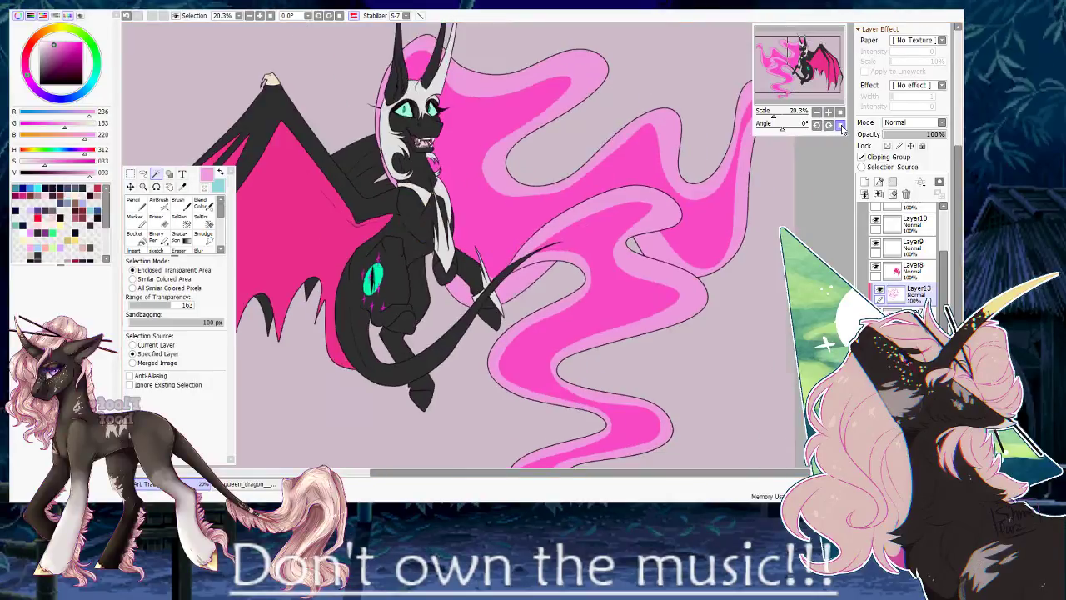
pyautogui.moveTo(667, 263); pyautogui.dragTo(629, 208)
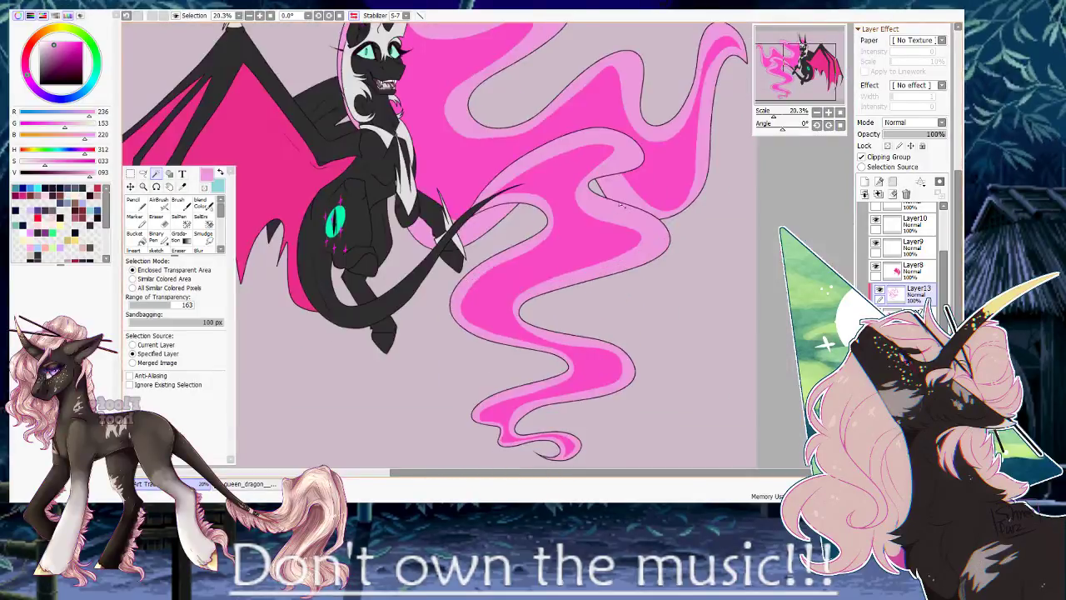
pyautogui.moveTo(448, 457); pyautogui.dragTo(477, 284)
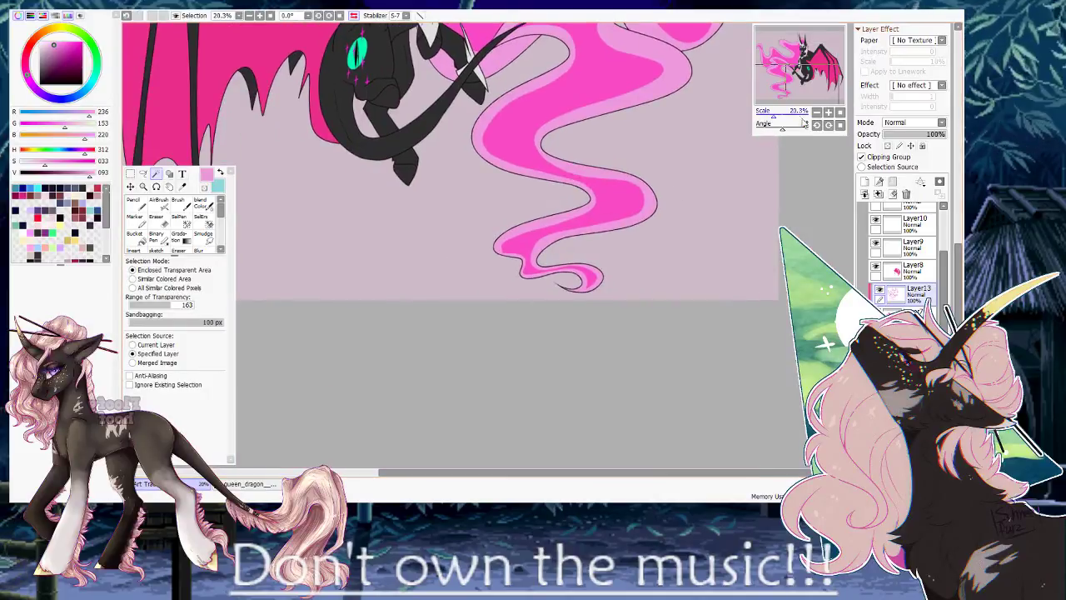
# Smooth the light pink band around the strand's bend near the curled tip, using the size 50 brush and size 120 Eraser.
pyautogui.moveTo(775, 116); pyautogui.dragTo(786, 116)
pyautogui.moveTo(388, 251); pyautogui.dragTo(475, 226)
pyautogui.press('n')
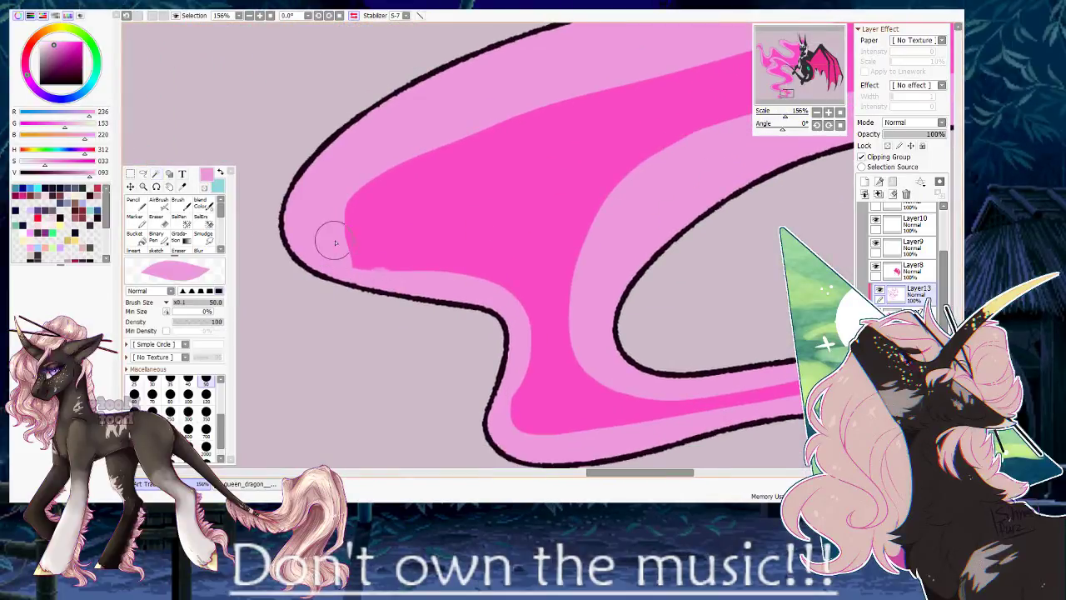
pyautogui.moveTo(335, 241)
pyautogui.mouseDown()
pyautogui.moveTo(367, 290)
pyautogui.moveTo(421, 291)
pyautogui.mouseUp()
pyautogui.press('e')
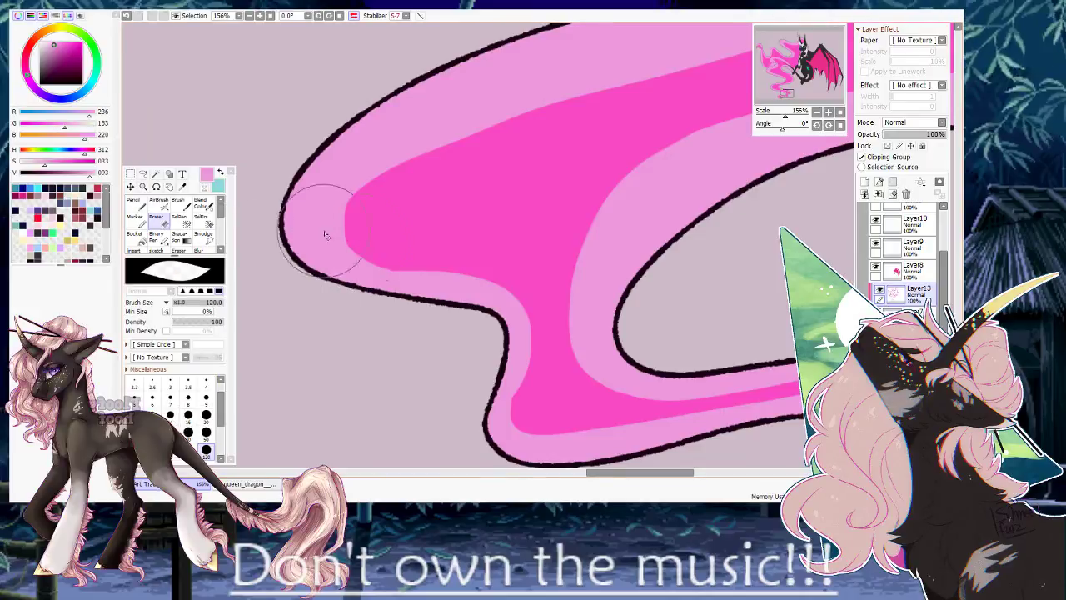
pyautogui.moveTo(389, 237); pyautogui.dragTo(475, 223)
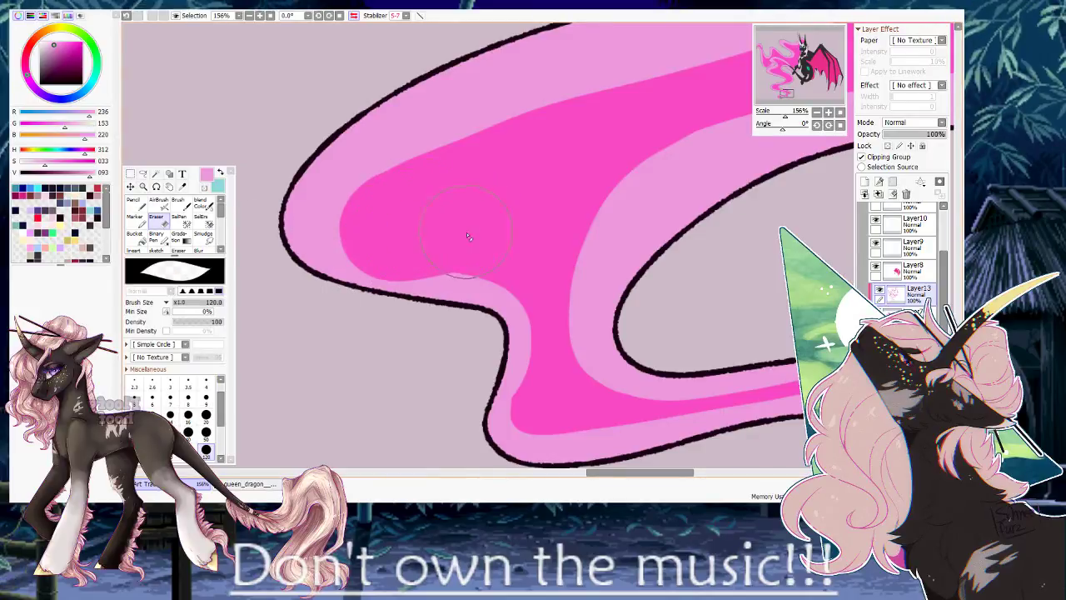
pyautogui.press('n')
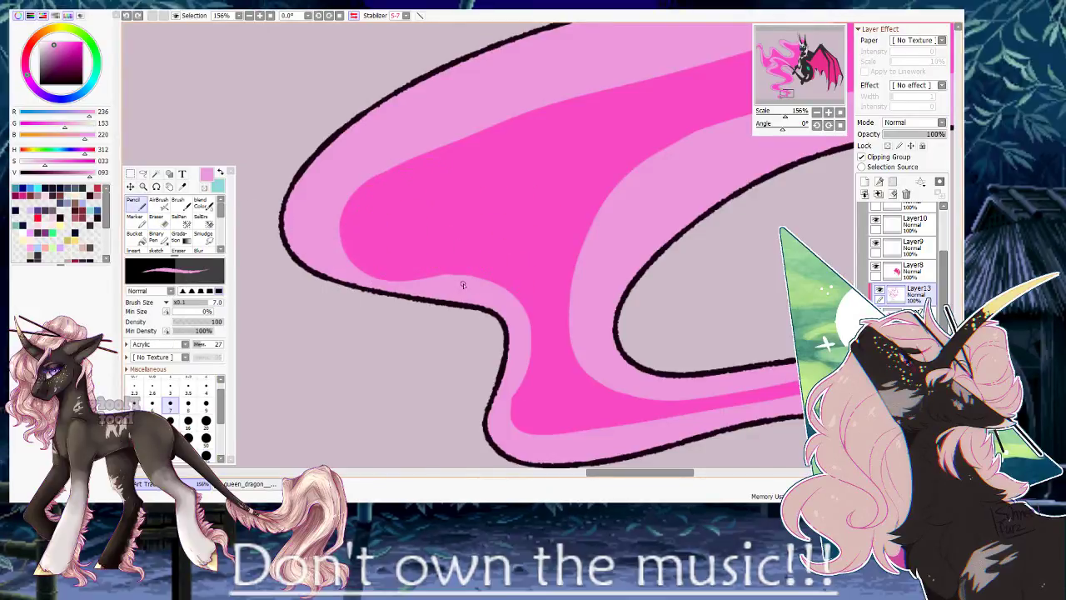
pyautogui.press('b')
pyautogui.hotkey('ctrl', 'z')
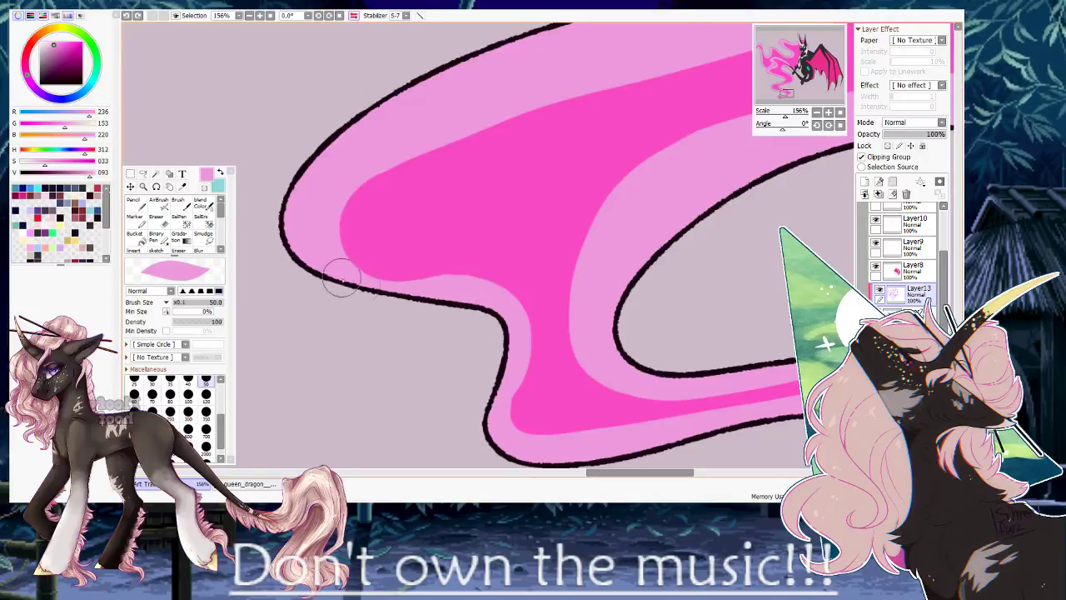
pyautogui.moveTo(345, 287); pyautogui.dragTo(467, 293)
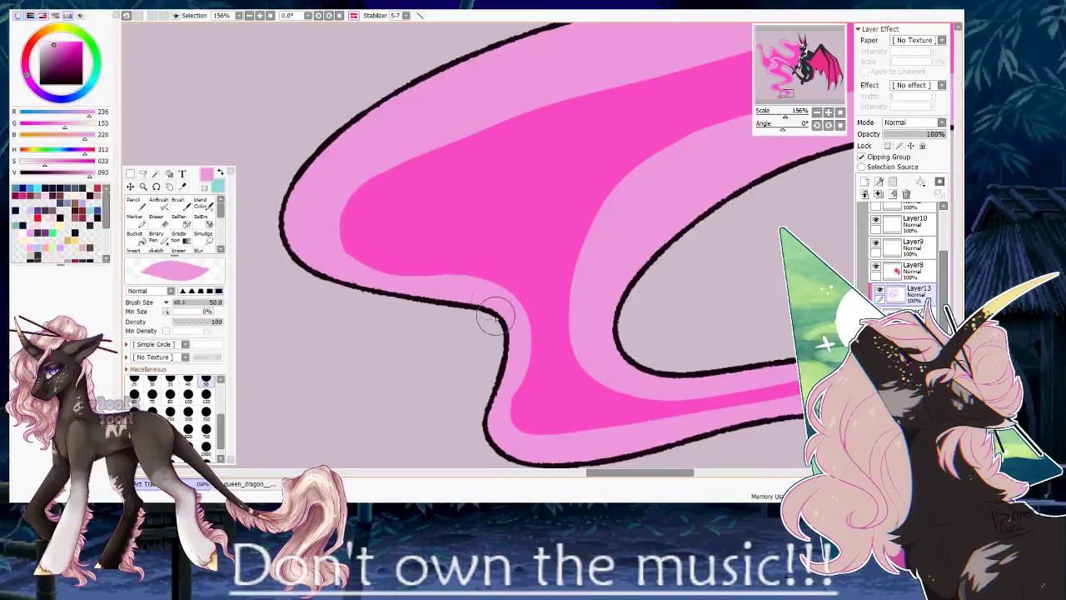
# Merge the light pink band layer, Layer13, into the layer below.
pyautogui.moveTo(785, 117); pyautogui.dragTo(779, 120)
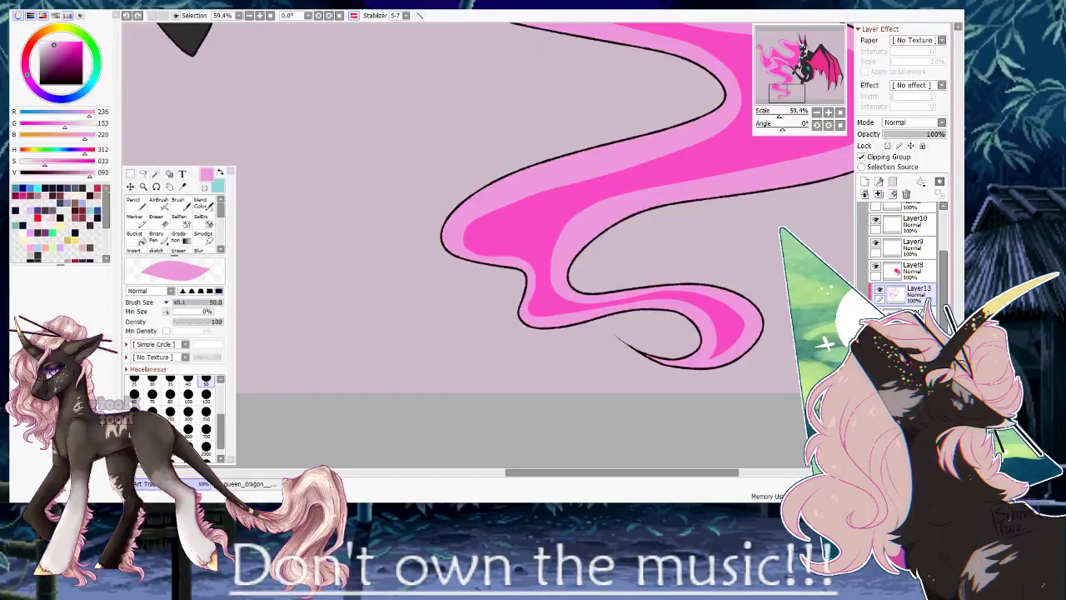
pyautogui.moveTo(603, 157); pyautogui.dragTo(447, 378)
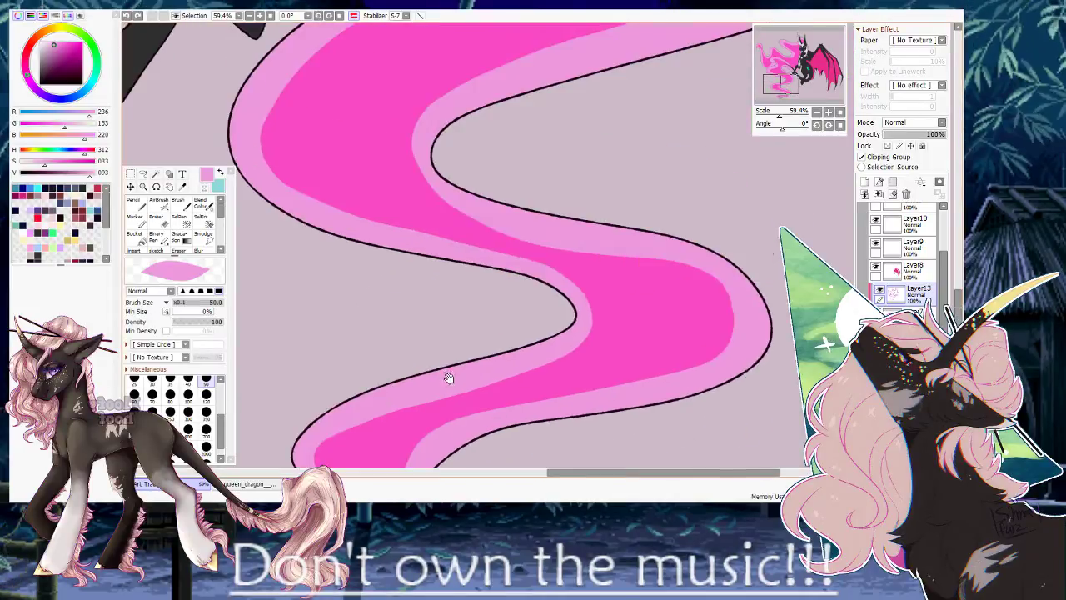
pyautogui.moveTo(412, 164); pyautogui.dragTo(415, 392)
pyautogui.moveTo(514, 140); pyautogui.dragTo(452, 293)
pyautogui.moveTo(455, 194); pyautogui.dragTo(487, 293)
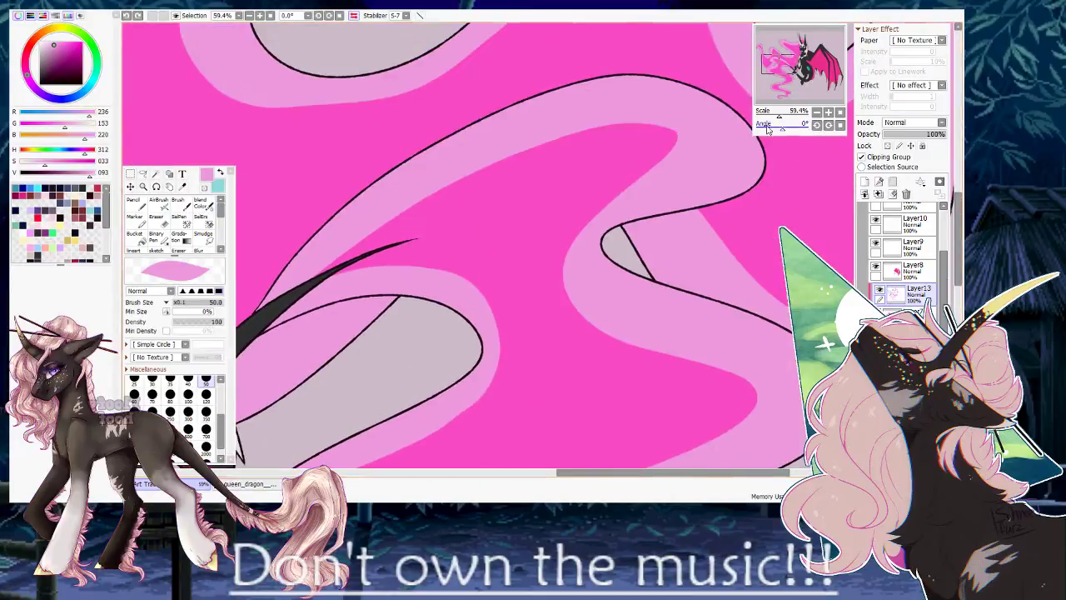
pyautogui.moveTo(781, 119); pyautogui.dragTo(773, 120)
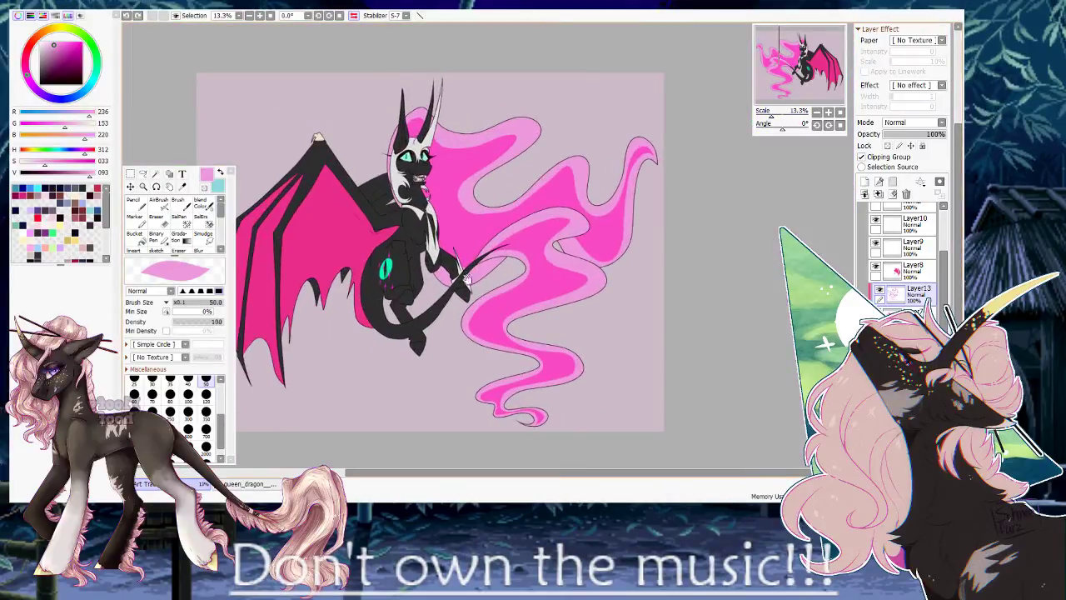
pyautogui.moveTo(464, 195); pyautogui.dragTo(471, 252)
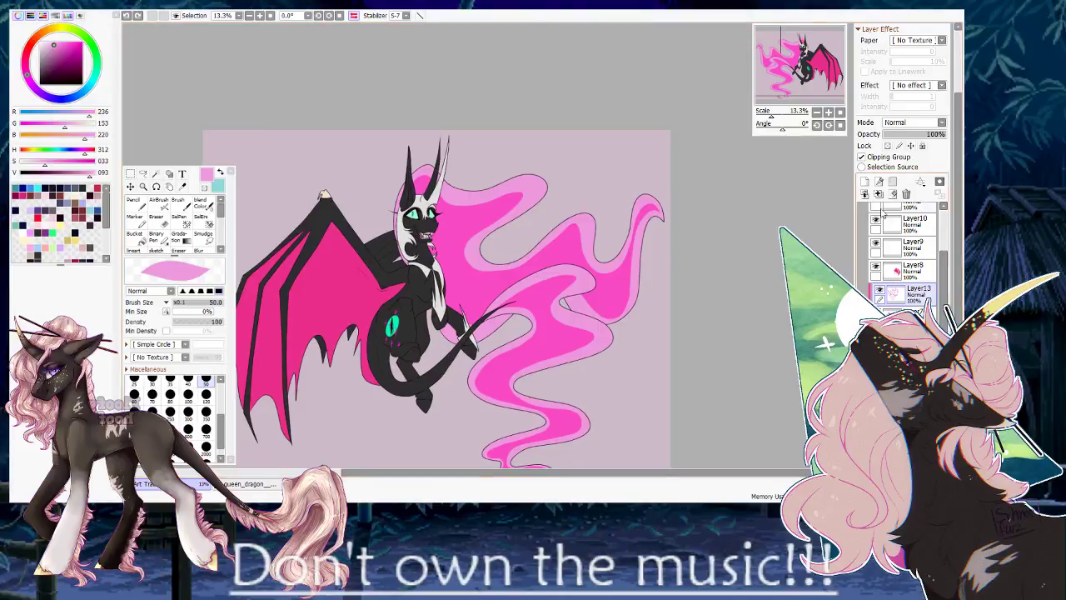
pyautogui.click(879, 194)
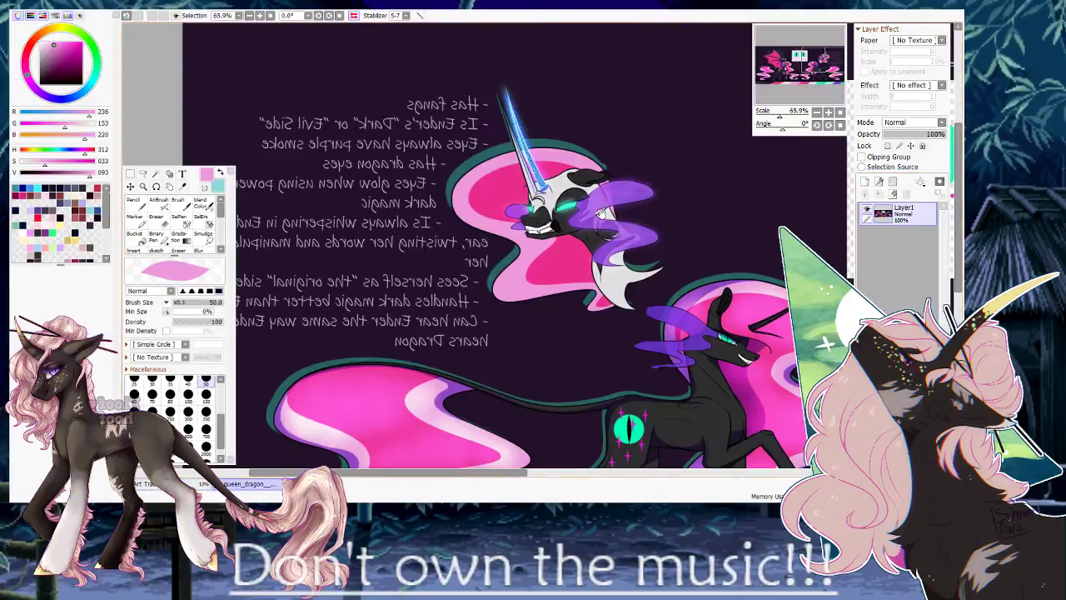
# Examine the reference sheet's pony designs, checking the mane, tail, wings and leg armour markings.
pyautogui.moveTo(592, 319); pyautogui.dragTo(574, 168)
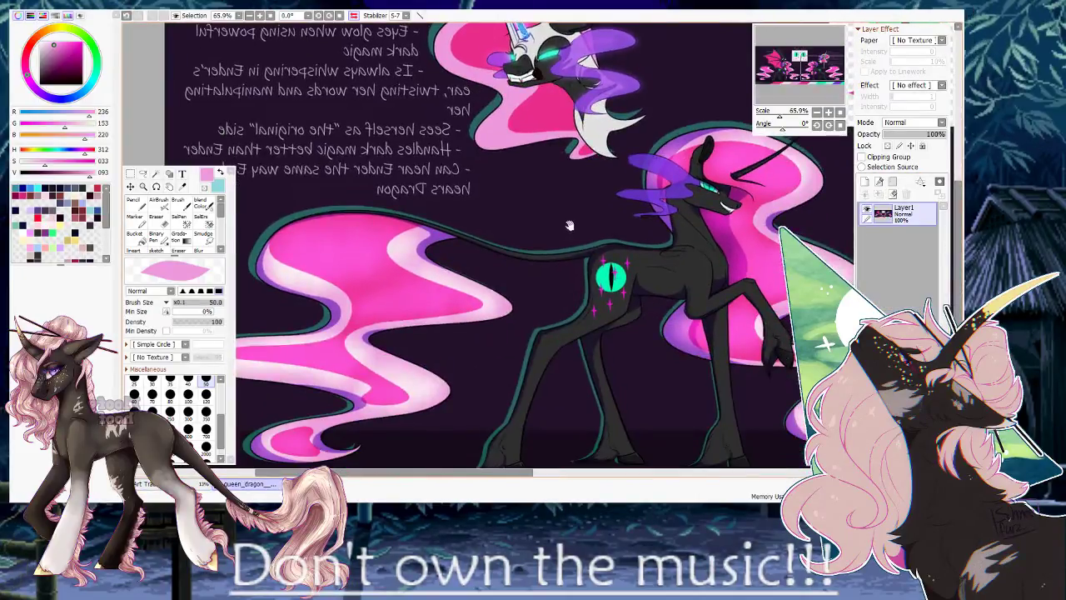
pyautogui.moveTo(557, 326); pyautogui.dragTo(561, 314)
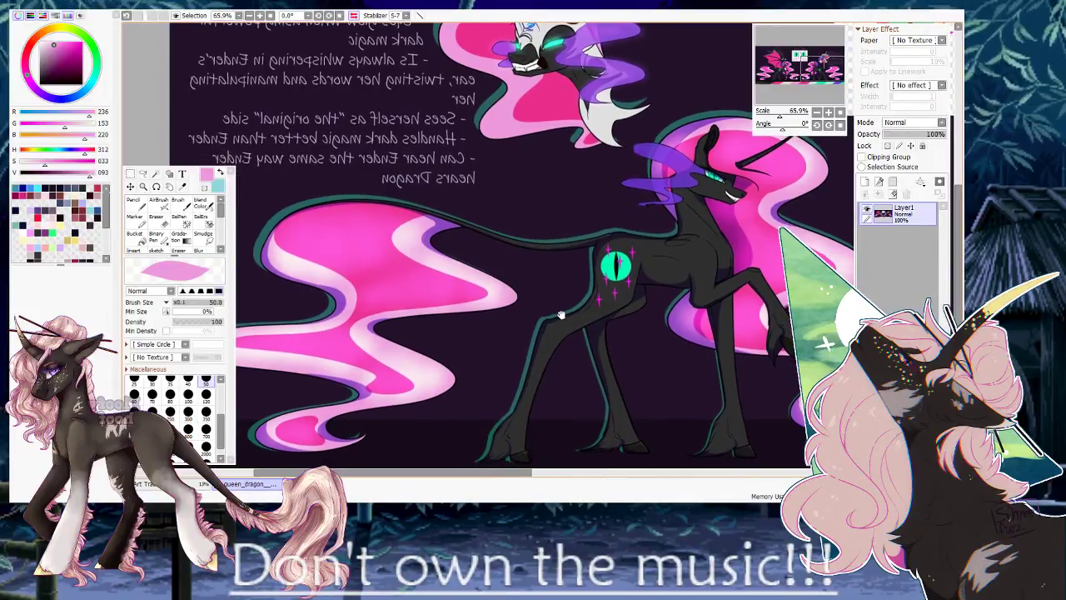
pyautogui.moveTo(760, 275); pyautogui.dragTo(420, 273)
pyautogui.moveTo(786, 262); pyautogui.dragTo(527, 257)
pyautogui.hscroll(5, 526, 256)
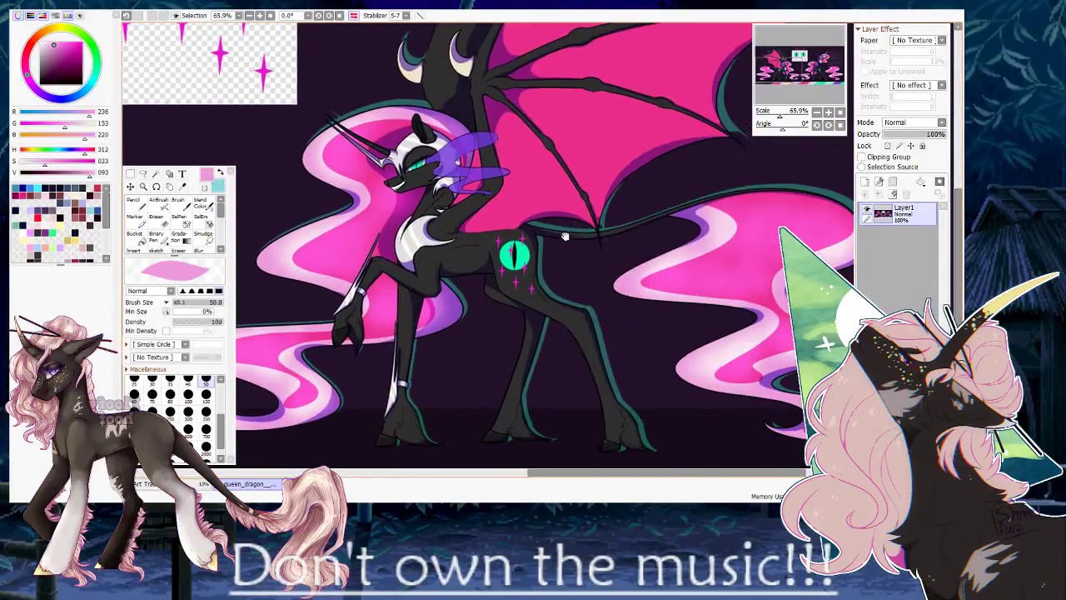
pyautogui.scroll(2, 620, 178)
pyautogui.hscroll(-1, 621, 178)
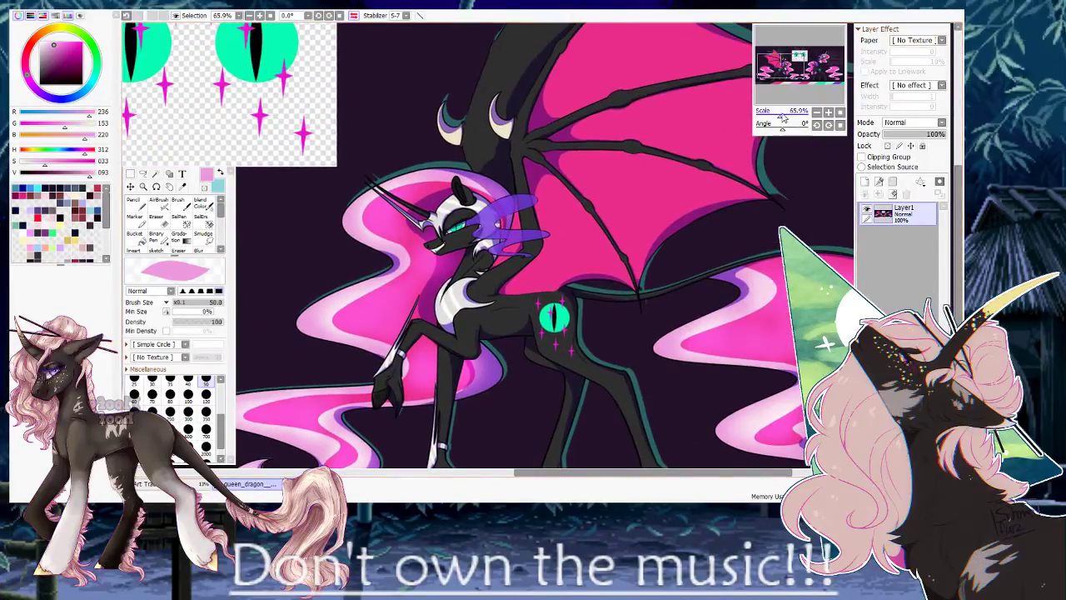
pyautogui.moveTo(782, 117); pyautogui.dragTo(784, 115)
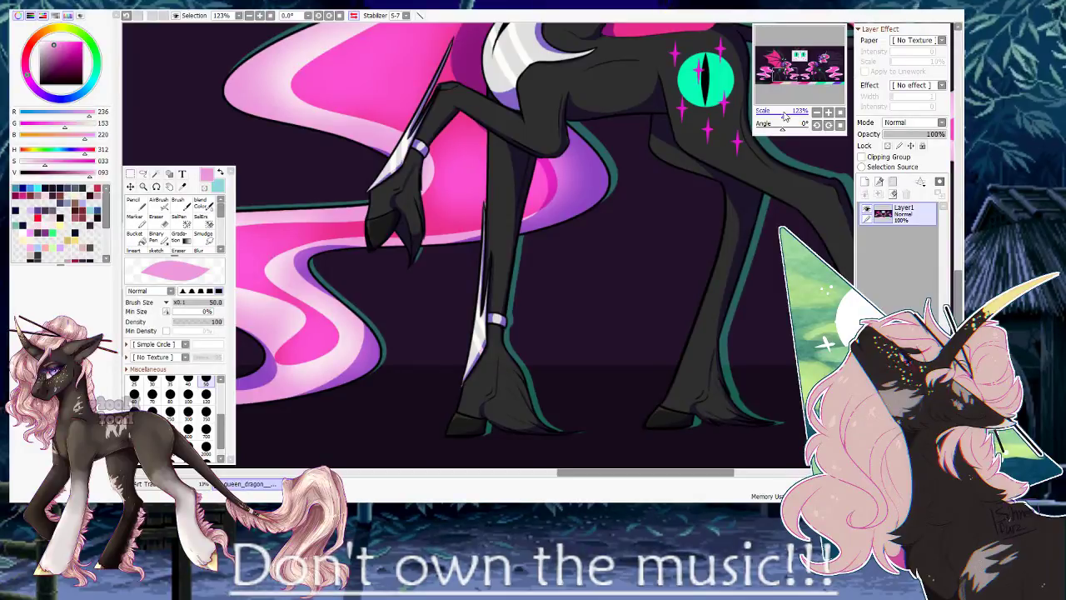
pyautogui.moveTo(784, 118); pyautogui.dragTo(779, 119)
pyautogui.moveTo(462, 167); pyautogui.dragTo(717, 191)
pyautogui.moveTo(459, 219); pyautogui.dragTo(507, 205)
pyautogui.moveTo(561, 169); pyautogui.dragTo(565, 229)
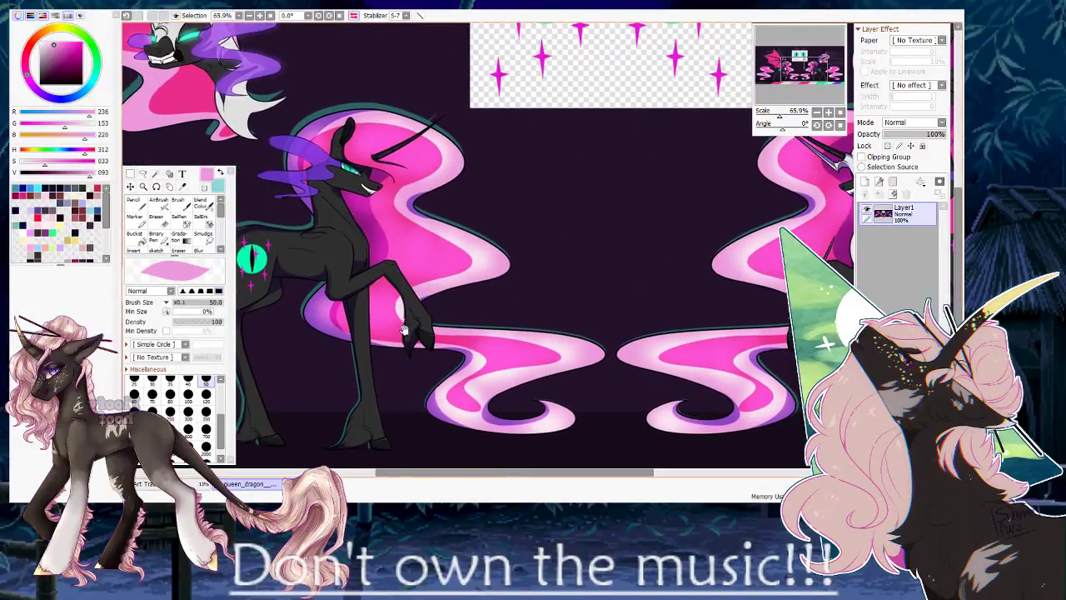
# Return to the dragon-pony drawing, collapse the colors folder and add a new layer above Layer5.
pyautogui.click(187, 484)
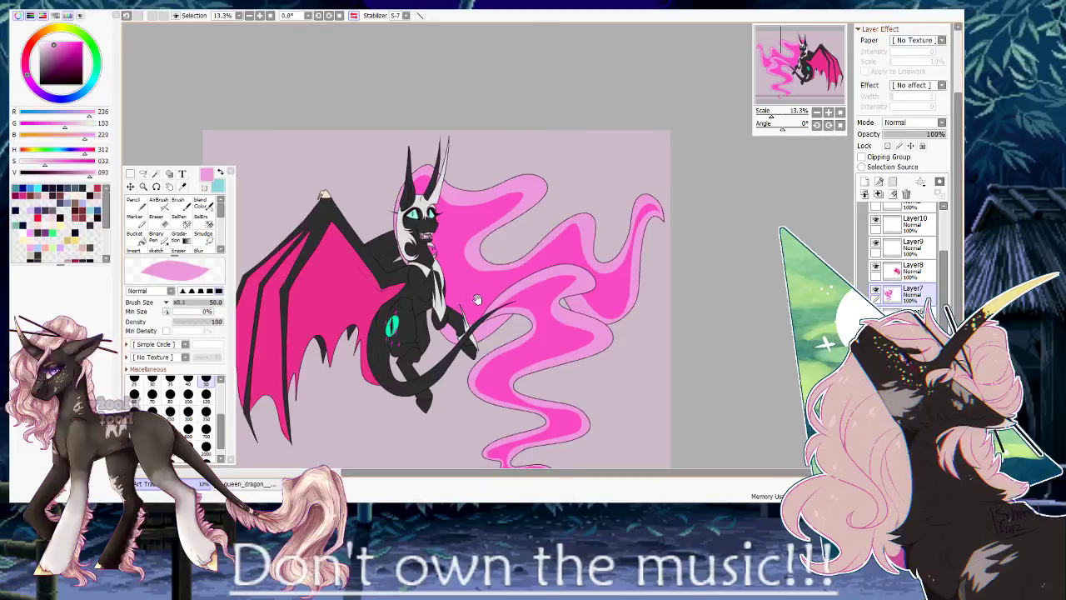
pyautogui.moveTo(476, 300); pyautogui.dragTo(520, 277)
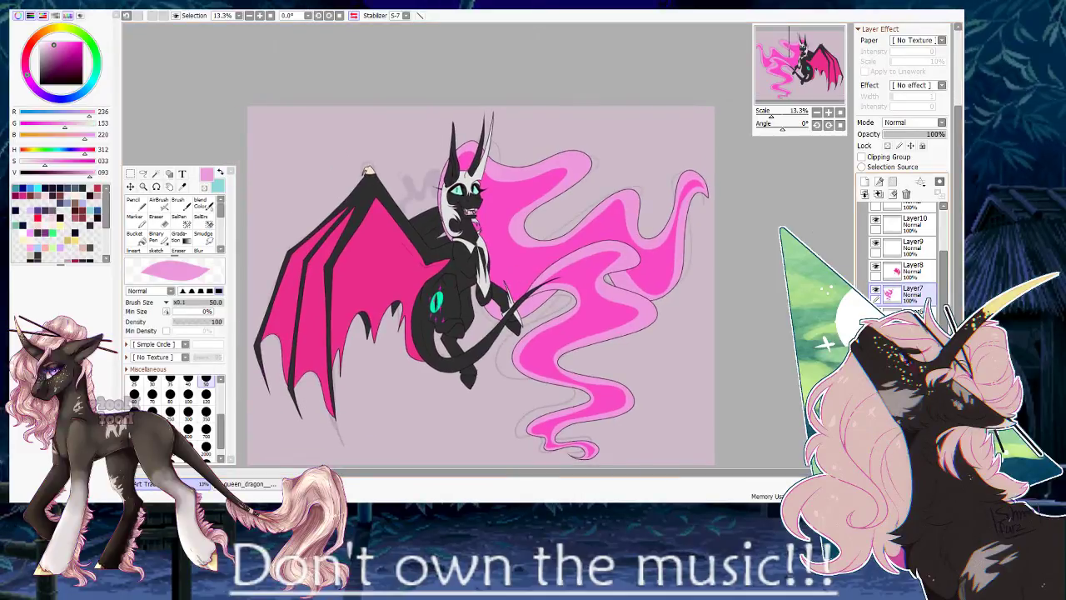
pyautogui.moveTo(947, 291); pyautogui.dragTo(947, 232)
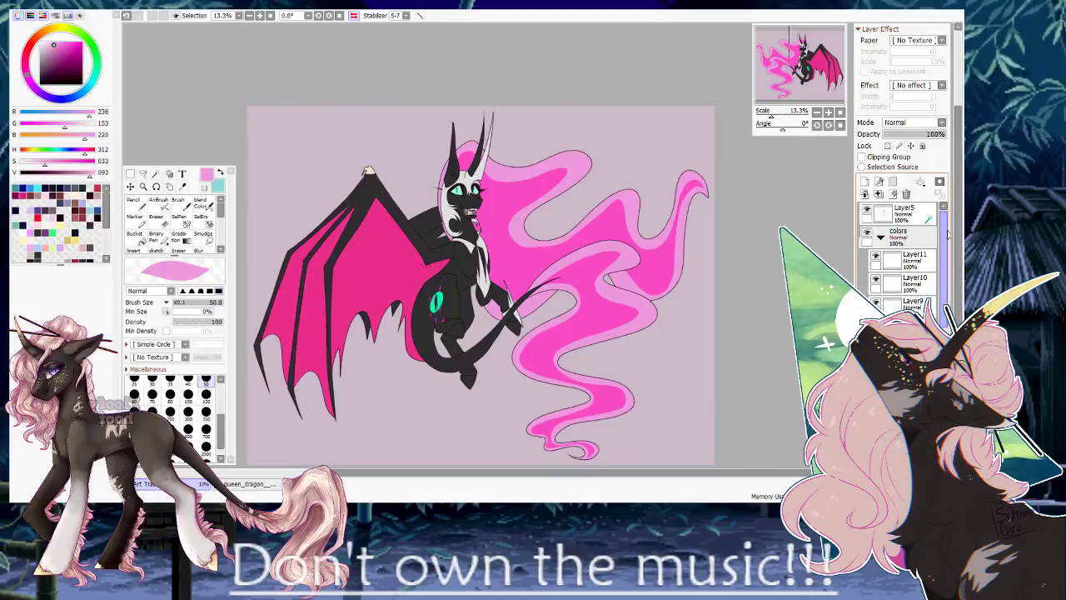
pyautogui.click(891, 236)
pyautogui.click(880, 237)
pyautogui.click(895, 215)
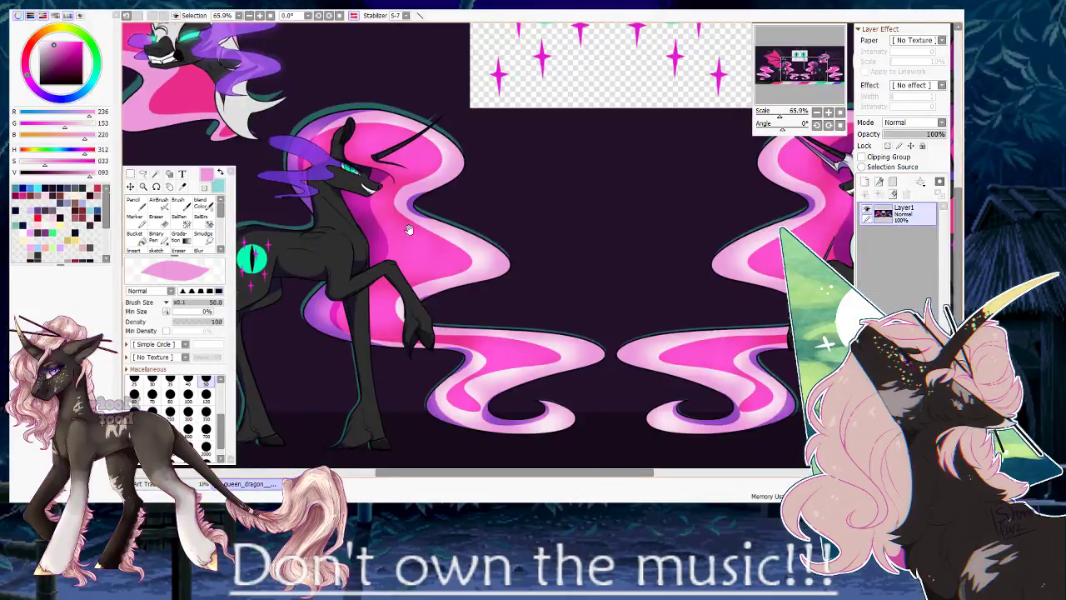
# Reopen the reference sheet and sample the purple of the smoke trailing from the pony's eye.
pyautogui.moveTo(409, 230); pyautogui.dragTo(505, 349)
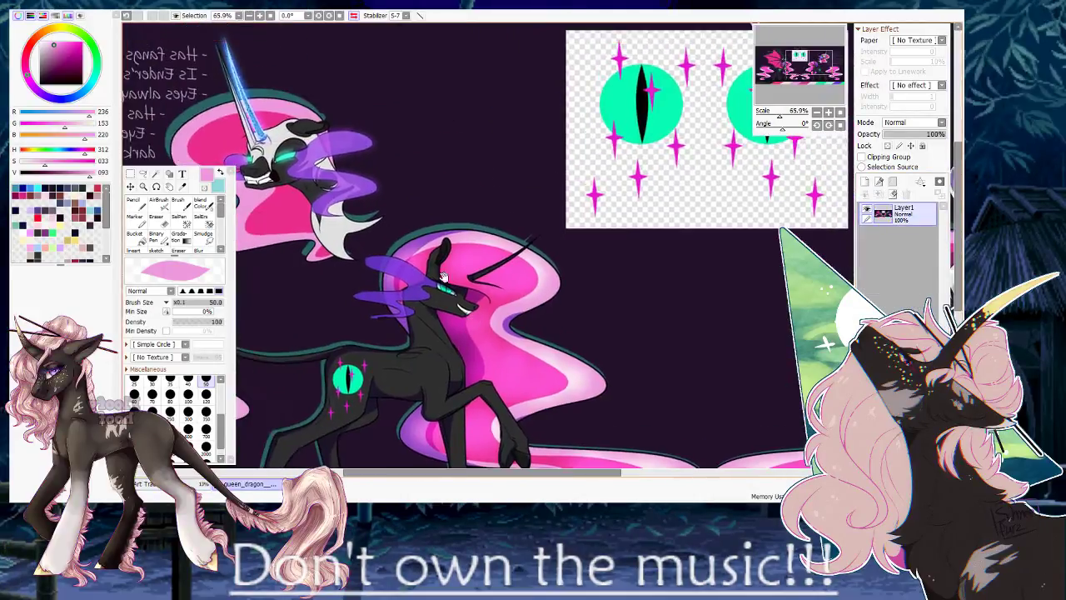
pyautogui.moveTo(402, 232); pyautogui.dragTo(511, 213)
pyautogui.moveTo(713, 231); pyautogui.dragTo(307, 272)
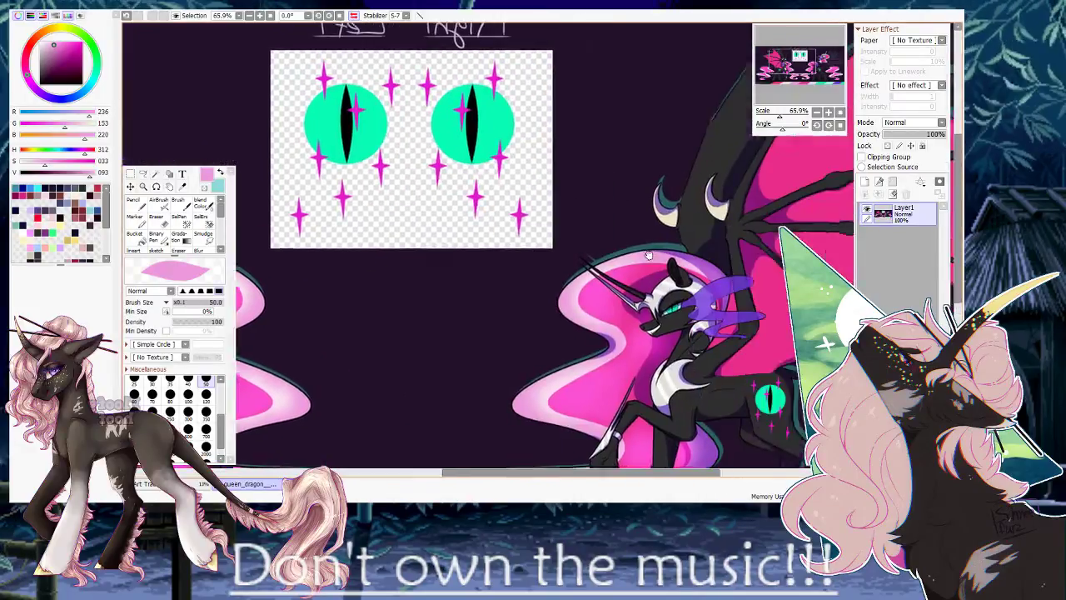
pyautogui.moveTo(648, 249); pyautogui.dragTo(499, 276)
pyautogui.moveTo(620, 296); pyautogui.dragTo(624, 162)
pyautogui.moveTo(441, 196); pyautogui.dragTo(757, 222)
pyautogui.moveTo(438, 210); pyautogui.dragTo(683, 273)
pyautogui.moveTo(463, 334); pyautogui.dragTo(516, 273)
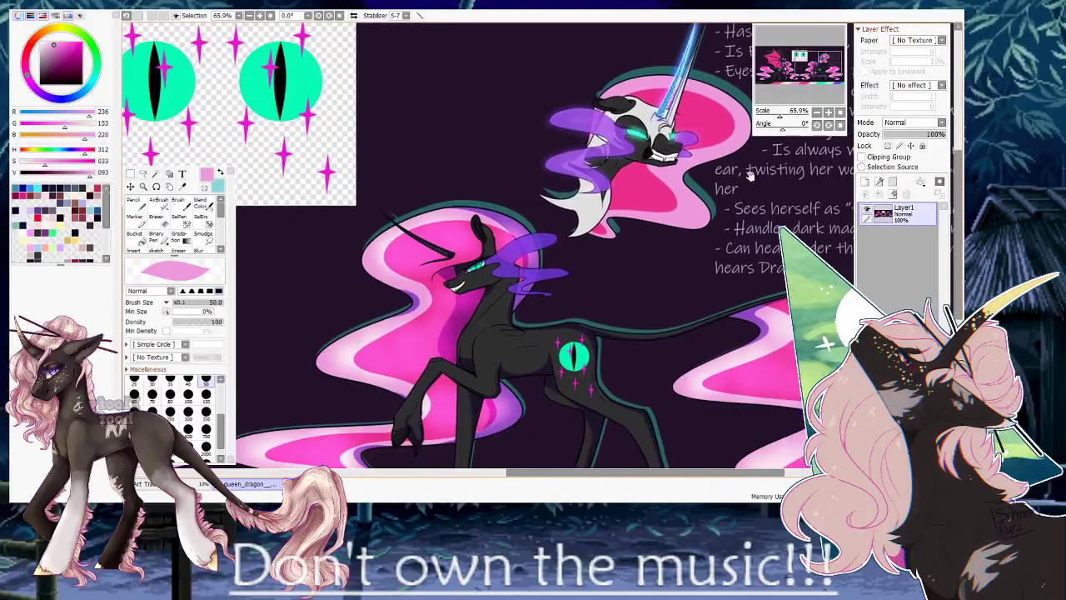
pyautogui.moveTo(783, 128); pyautogui.dragTo(788, 116)
pyautogui.click(841, 127)
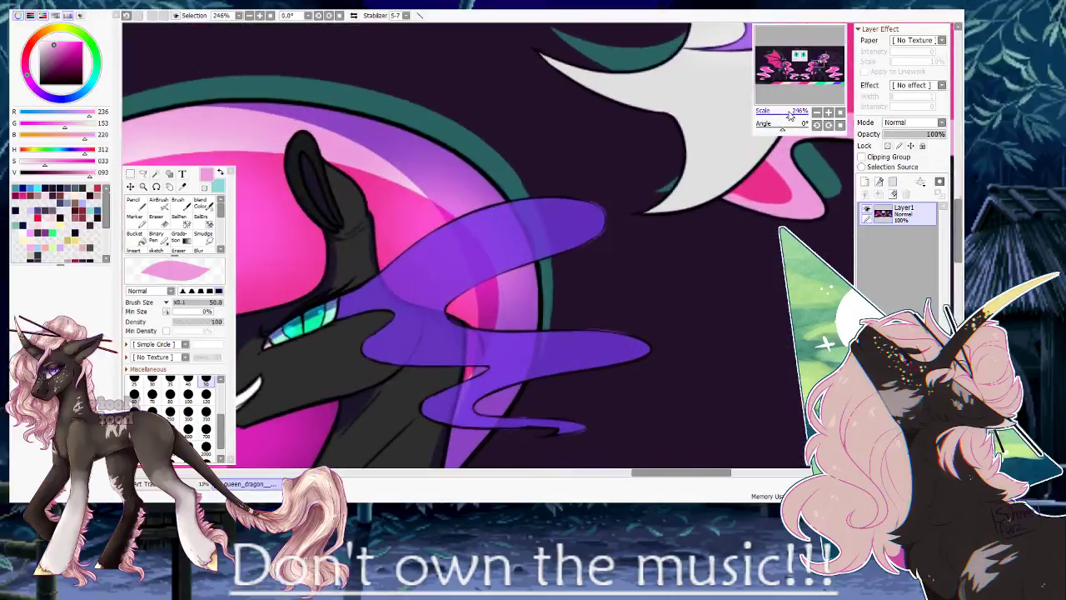
pyautogui.keyDown('alt'); pyautogui.click(575, 223); pyautogui.keyUp('alt')
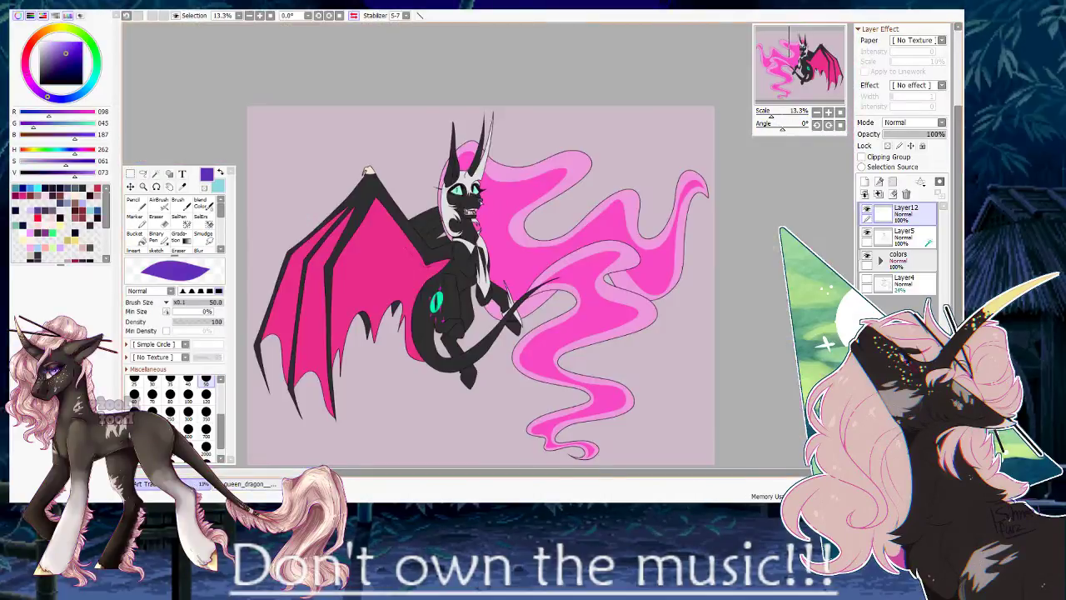
# Set the brush size to 20 and mirror the canvas view for drawing smoke beside the pony's head.
pyautogui.press('n')
pyautogui.press('h')
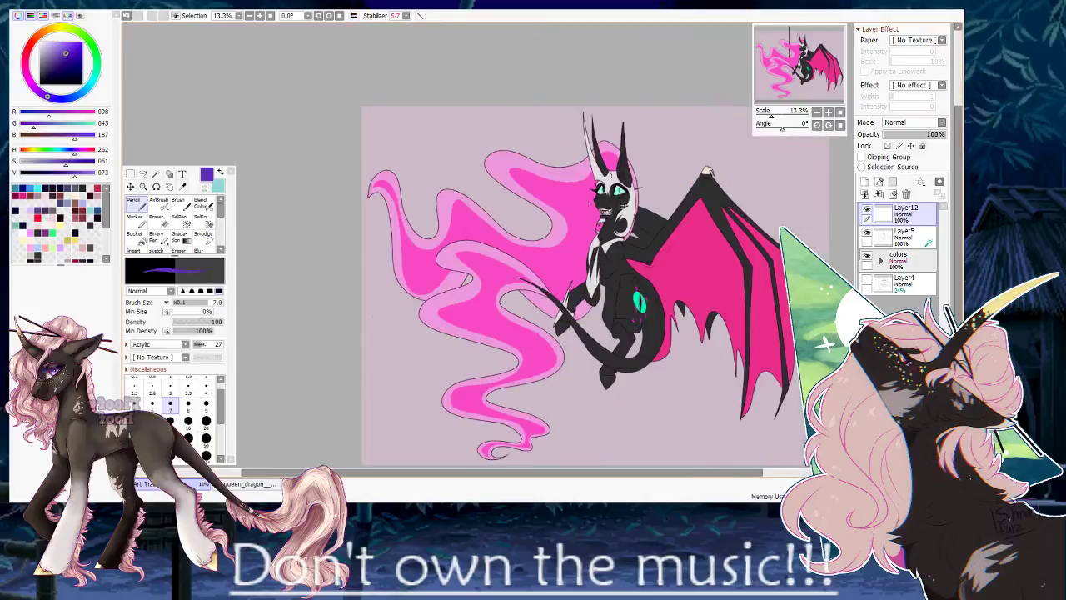
pyautogui.moveTo(686, 208); pyautogui.dragTo(618, 206)
pyautogui.press('e')
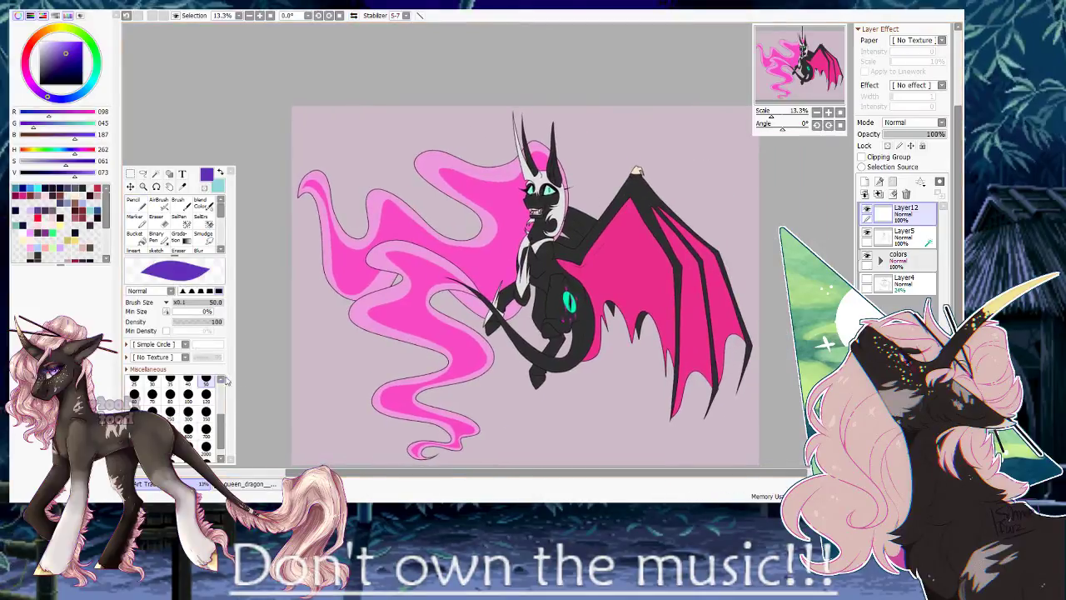
pyautogui.scroll(1, 208, 388)
pyautogui.click(207, 382)
pyautogui.moveTo(743, 164); pyautogui.dragTo(710, 172)
pyautogui.moveTo(784, 115); pyautogui.dragTo(777, 115)
pyautogui.press('h')
pyautogui.moveTo(573, 140)
pyautogui.mouseDown()
pyautogui.moveTo(595, 160)
pyautogui.moveTo(484, 105)
pyautogui.moveTo(393, 177)
pyautogui.moveTo(368, 293)
pyautogui.moveTo(350, 237)
pyautogui.mouseUp()
pyautogui.moveTo(415, 225)
pyautogui.mouseDown()
pyautogui.moveTo(525, 205)
pyautogui.moveTo(547, 143)
pyautogui.moveTo(582, 181)
pyautogui.moveTo(603, 157)
pyautogui.mouseUp()
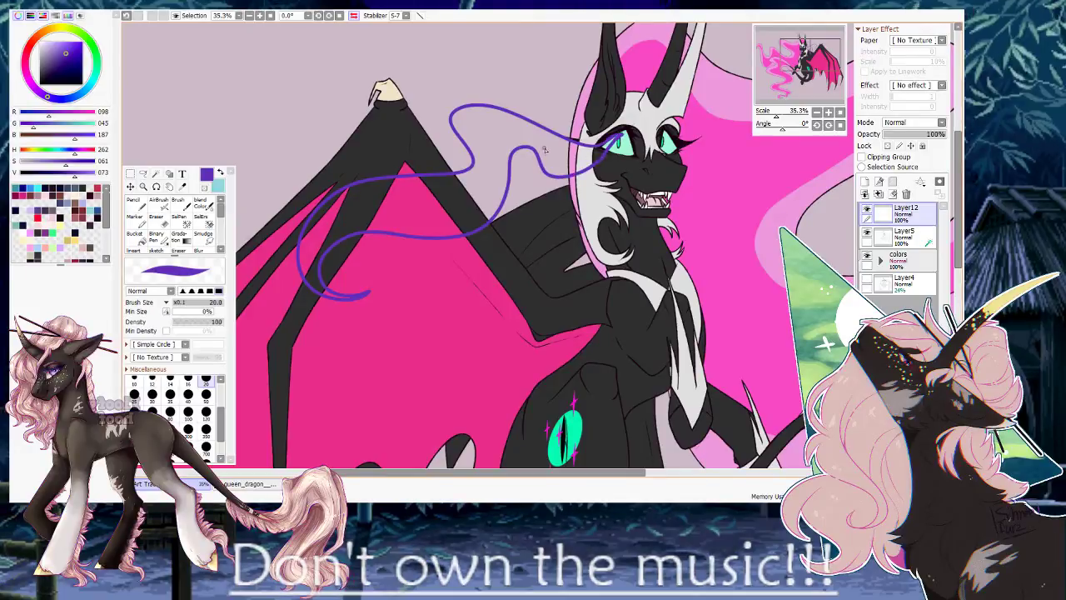
pyautogui.hotkey('ctrl', 'z')
# Outline a short wavy purple smoke wisp trailing from the eye to the wing arm and fill it with the Bucket.
pyautogui.moveTo(597, 152)
pyautogui.mouseDown()
pyautogui.moveTo(525, 138)
pyautogui.moveTo(444, 201)
pyautogui.moveTo(496, 140)
pyautogui.moveTo(516, 162)
pyautogui.mouseUp()
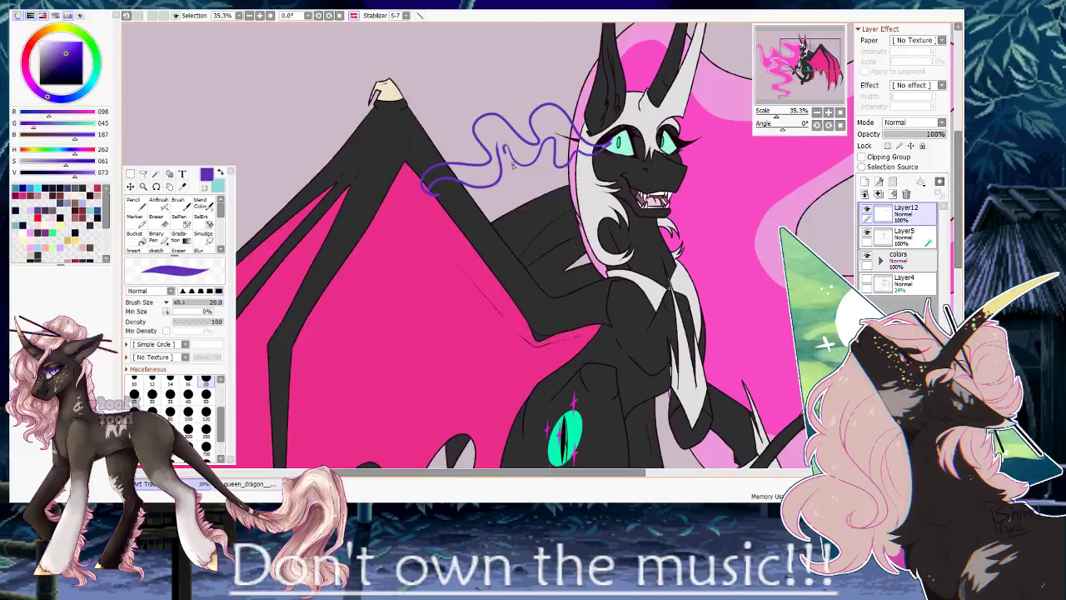
pyautogui.press('g')
pyautogui.click(533, 143)
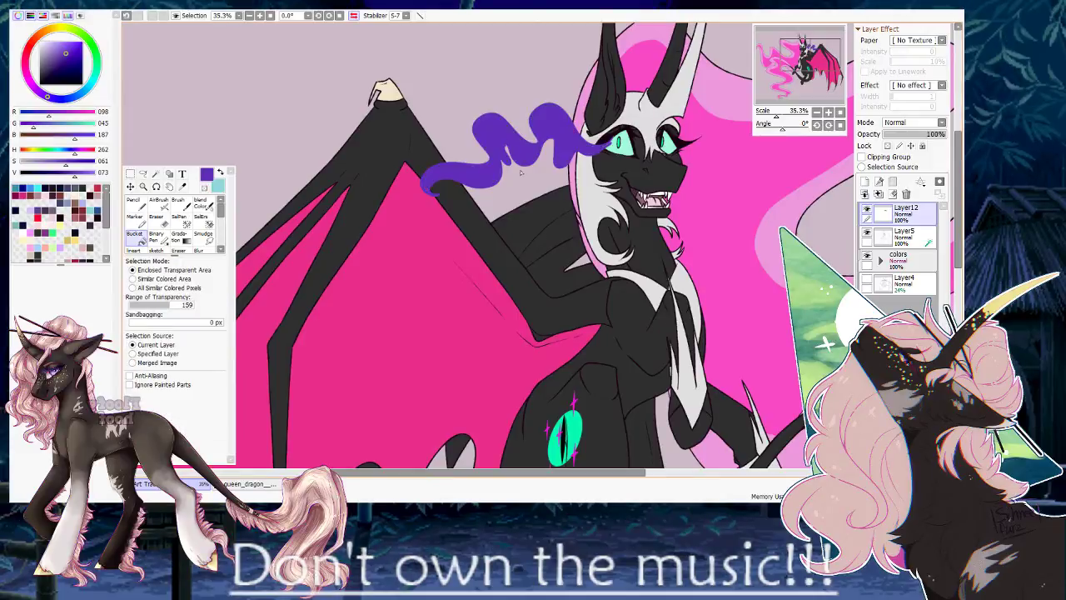
# Extend the curled tip of the purple smoke wisp over the wing arm with the size 20 brush.
pyautogui.press('n')
pyautogui.scroll(1, 455, 194)
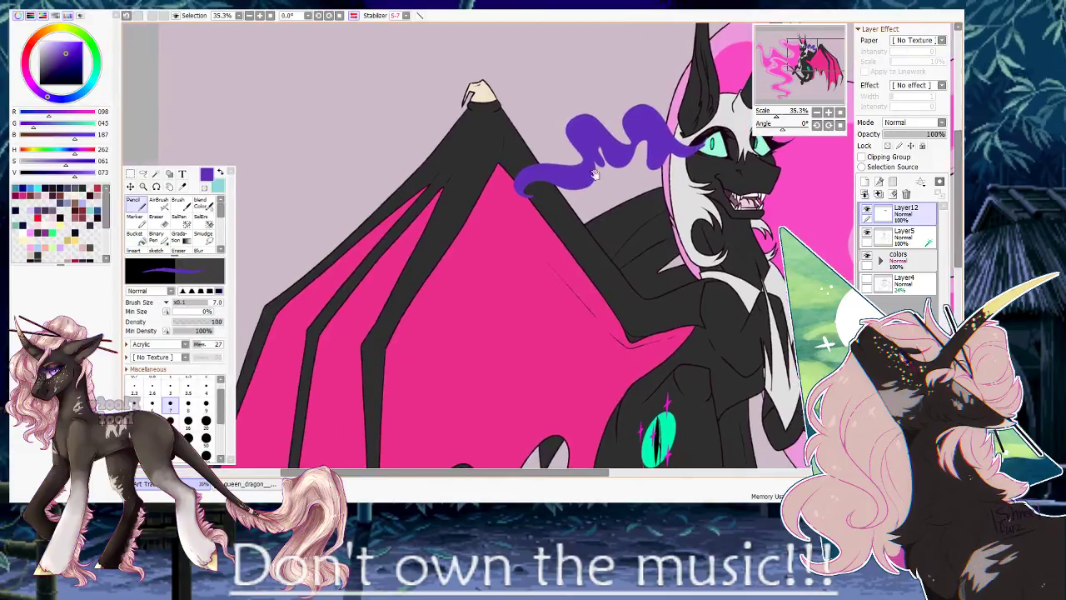
pyautogui.scroll(5, 466, 213)
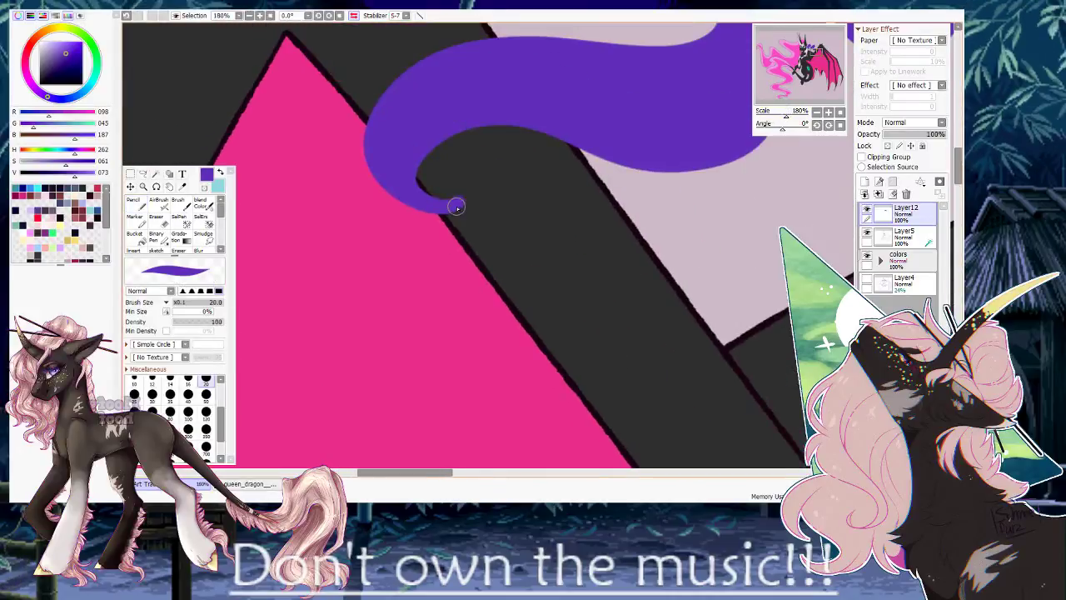
pyautogui.press('b')
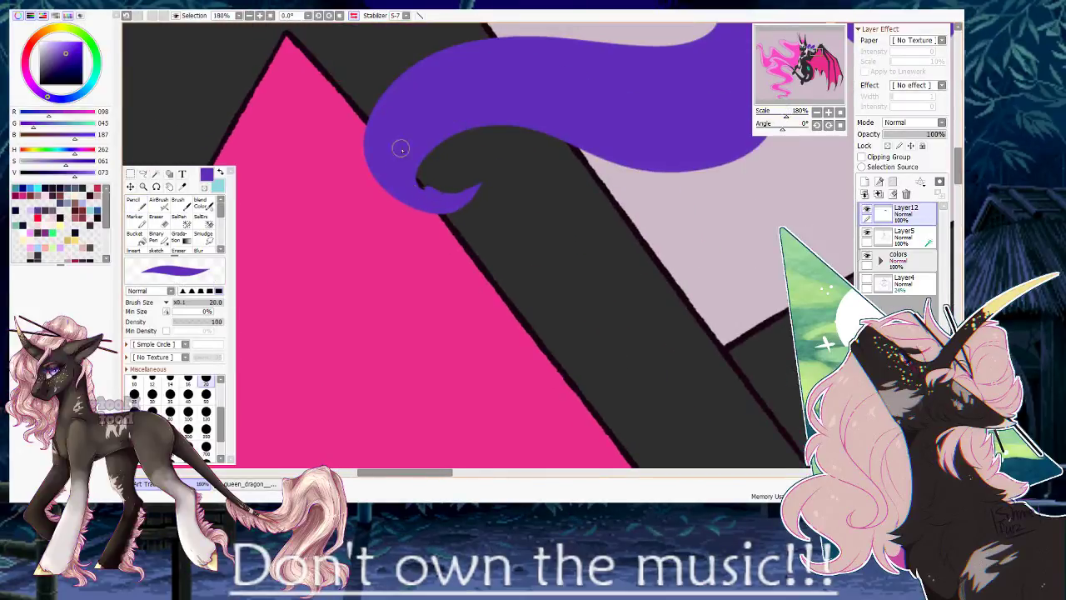
# Paint the purple smoke's inner end around the outer corner of the eye and thicken the wisp's curves.
pyautogui.moveTo(785, 116); pyautogui.dragTo(782, 117)
pyautogui.click(807, 48)
pyautogui.click(804, 48)
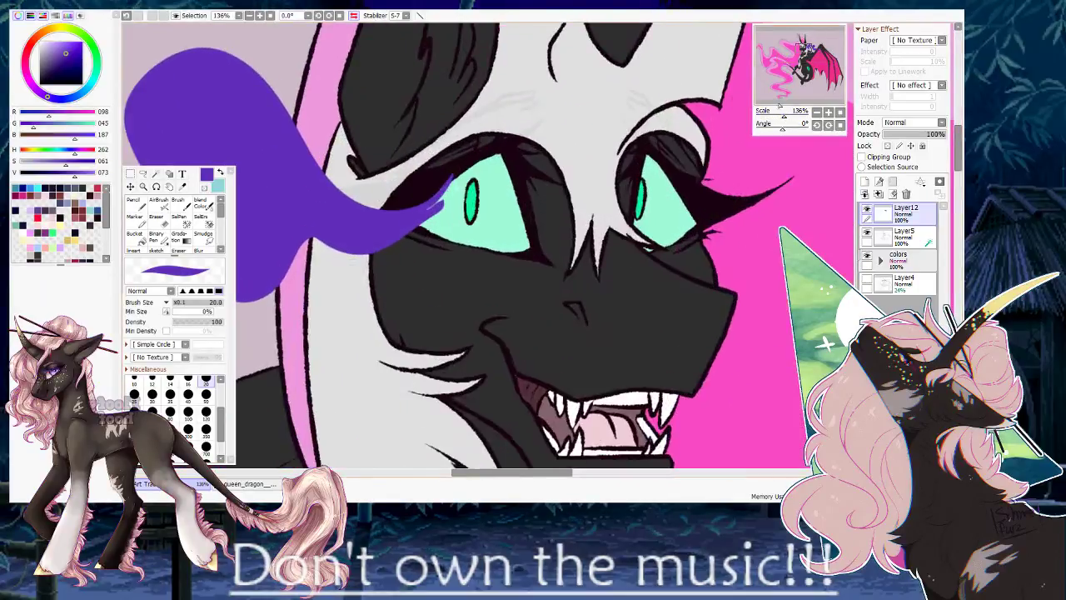
pyautogui.moveTo(445, 189); pyautogui.dragTo(479, 161)
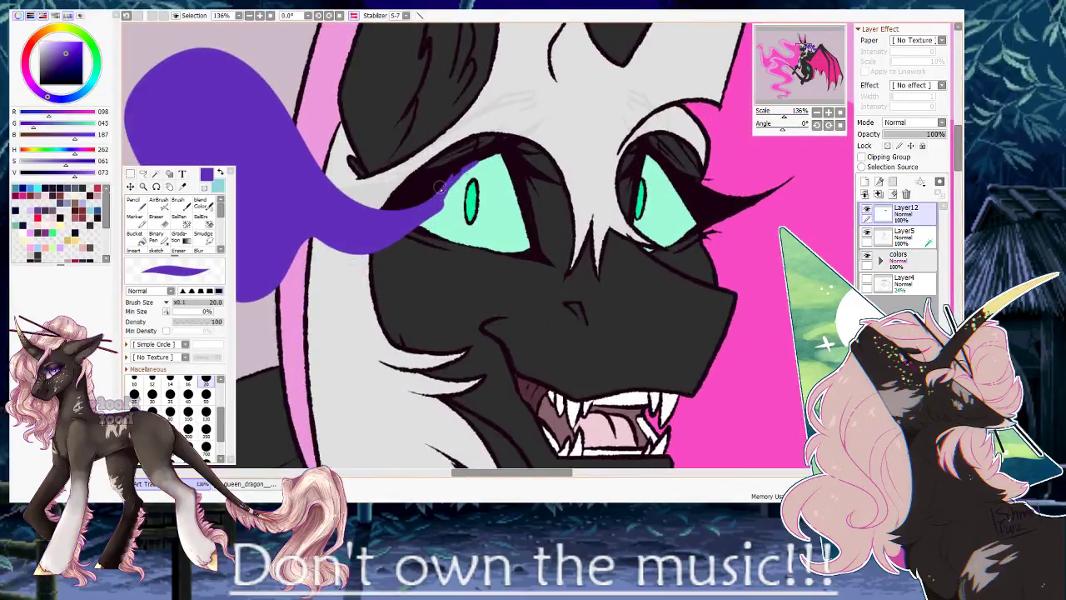
pyautogui.moveTo(434, 212); pyautogui.dragTo(473, 163)
pyautogui.moveTo(425, 230)
pyautogui.mouseDown()
pyautogui.moveTo(444, 231)
pyautogui.moveTo(451, 187)
pyautogui.mouseUp()
pyautogui.moveTo(426, 225); pyautogui.dragTo(445, 238)
pyautogui.moveTo(781, 117); pyautogui.dragTo(765, 118)
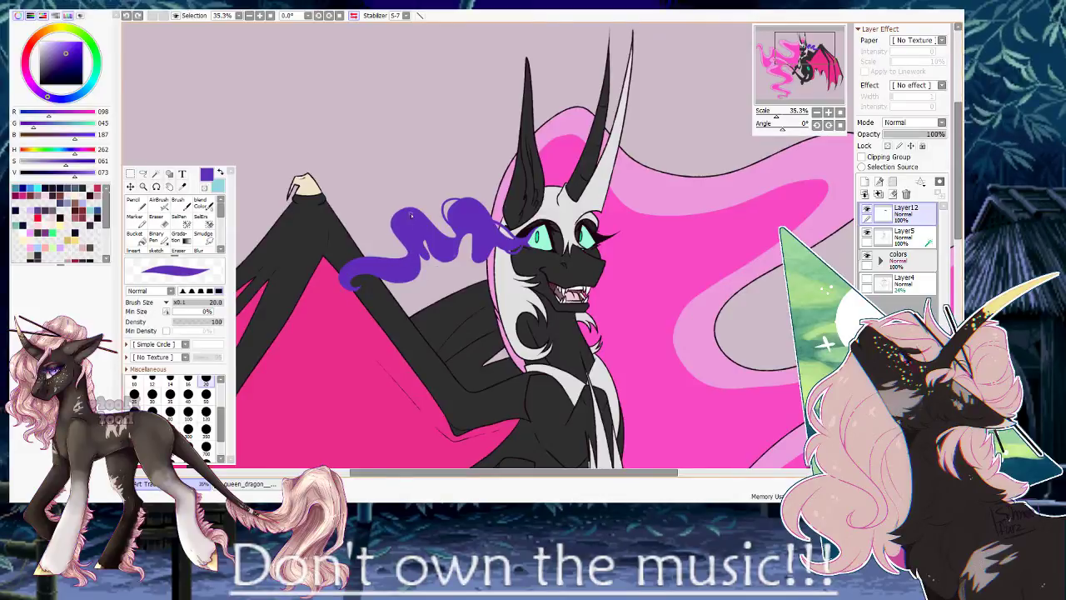
pyautogui.moveTo(419, 265); pyautogui.dragTo(415, 278)
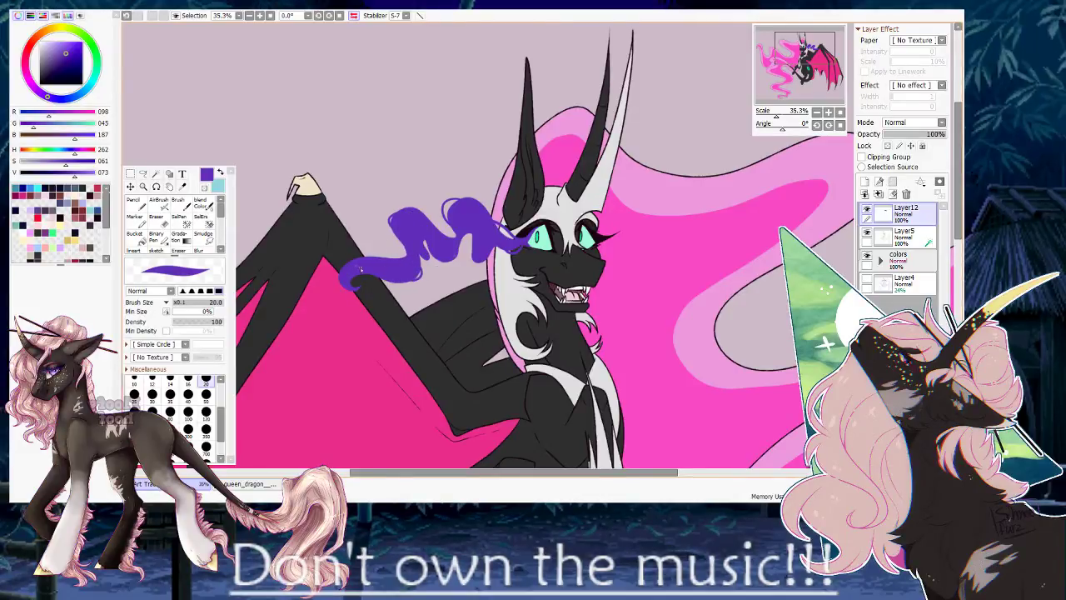
# Smear the purple wisp between the eye and the wing arm into ragged smoke with the Smudge tool at size 350.
pyautogui.click(203, 237)
pyautogui.moveTo(512, 250); pyautogui.dragTo(411, 278)
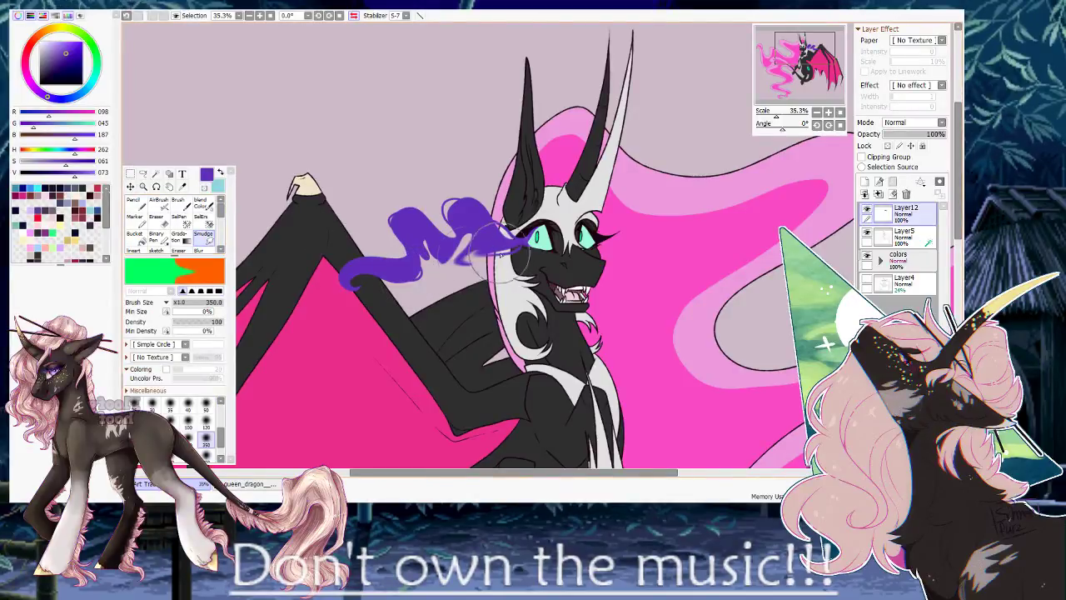
pyautogui.moveTo(499, 256)
pyautogui.mouseDown()
pyautogui.moveTo(461, 181)
pyautogui.moveTo(427, 229)
pyautogui.moveTo(436, 250)
pyautogui.moveTo(395, 194)
pyautogui.moveTo(372, 237)
pyautogui.moveTo(411, 229)
pyautogui.moveTo(417, 283)
pyautogui.moveTo(321, 243)
pyautogui.moveTo(358, 293)
pyautogui.moveTo(334, 286)
pyautogui.moveTo(284, 315)
pyautogui.moveTo(389, 273)
pyautogui.moveTo(450, 283)
pyautogui.moveTo(422, 243)
pyautogui.moveTo(436, 288)
pyautogui.moveTo(509, 225)
pyautogui.moveTo(388, 261)
pyautogui.moveTo(381, 203)
pyautogui.moveTo(478, 239)
pyautogui.moveTo(438, 224)
pyautogui.moveTo(452, 265)
pyautogui.moveTo(455, 236)
pyautogui.moveTo(457, 260)
pyautogui.moveTo(463, 243)
pyautogui.moveTo(432, 278)
pyautogui.moveTo(388, 277)
pyautogui.moveTo(328, 264)
pyautogui.mouseUp()
pyautogui.moveTo(435, 263)
pyautogui.mouseDown()
pyautogui.moveTo(497, 220)
pyautogui.moveTo(466, 240)
pyautogui.moveTo(463, 202)
pyautogui.moveTo(482, 253)
pyautogui.moveTo(419, 270)
pyautogui.mouseUp()
pyautogui.moveTo(449, 323); pyautogui.dragTo(476, 223)
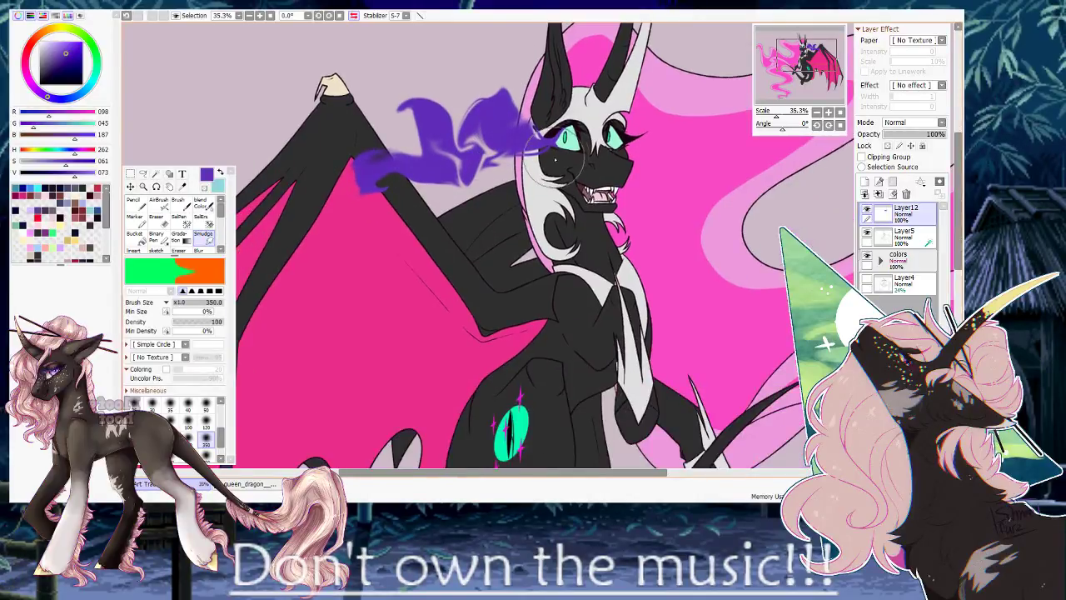
pyautogui.moveTo(555, 160); pyautogui.dragTo(552, 224)
# Soften the smoke's edge over the outer corner of the eye with the blend Color brush at size 50.
pyautogui.press('e')
pyautogui.click(208, 203)
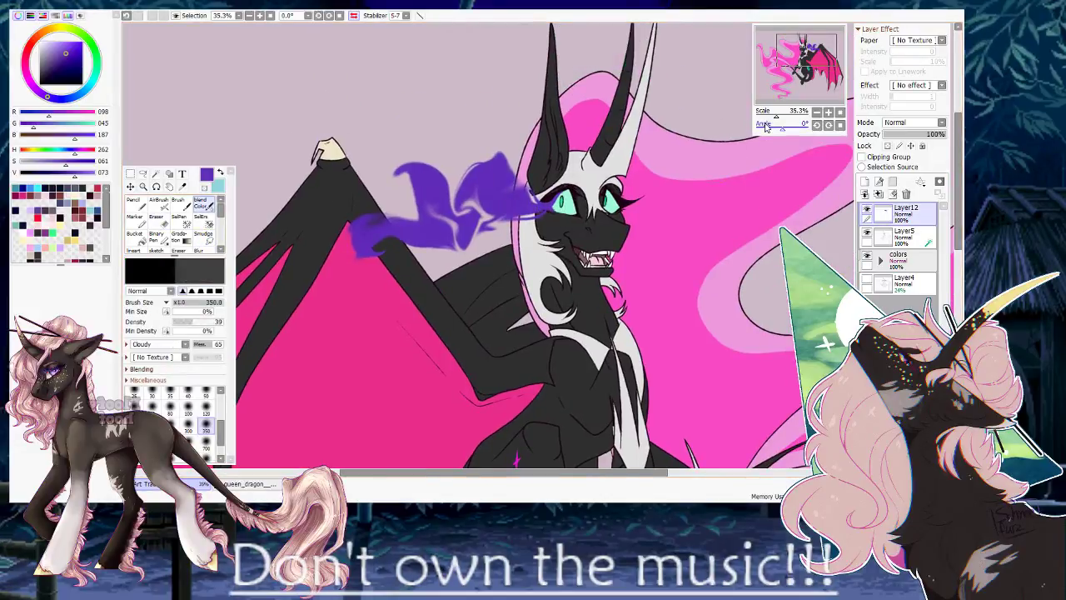
pyautogui.moveTo(777, 115); pyautogui.dragTo(787, 114)
pyautogui.press('[')
pyautogui.press('[')
pyautogui.press('[')
pyautogui.press('[')
pyautogui.press('[')
pyautogui.moveTo(527, 179); pyautogui.dragTo(388, 307)
pyautogui.click(207, 394)
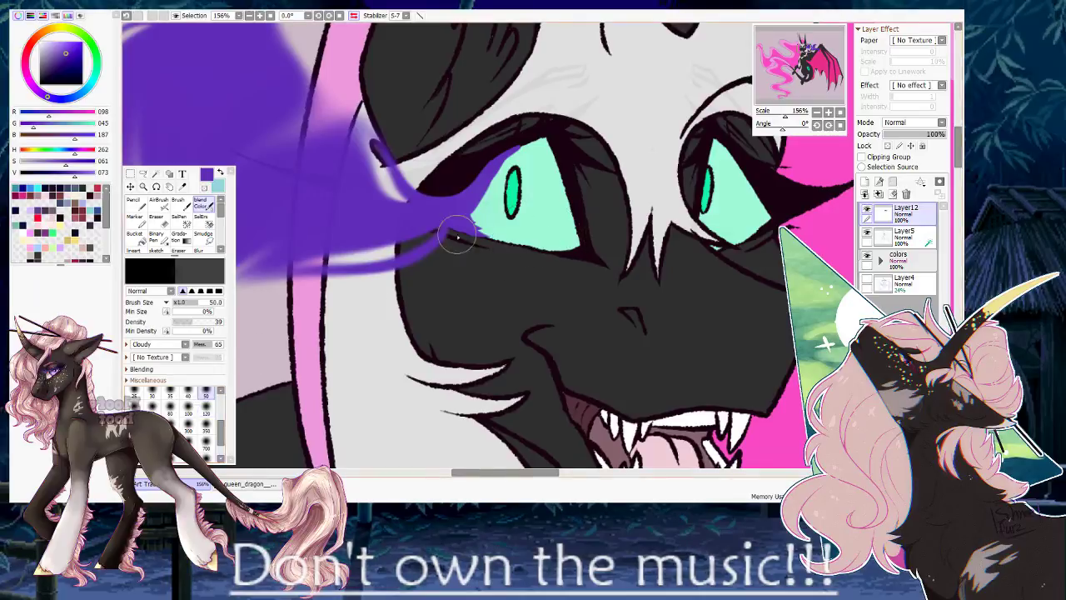
pyautogui.moveTo(457, 237)
pyautogui.mouseDown()
pyautogui.moveTo(461, 210)
pyautogui.moveTo(540, 146)
pyautogui.moveTo(475, 199)
pyautogui.moveTo(531, 135)
pyautogui.moveTo(556, 148)
pyautogui.mouseUp()
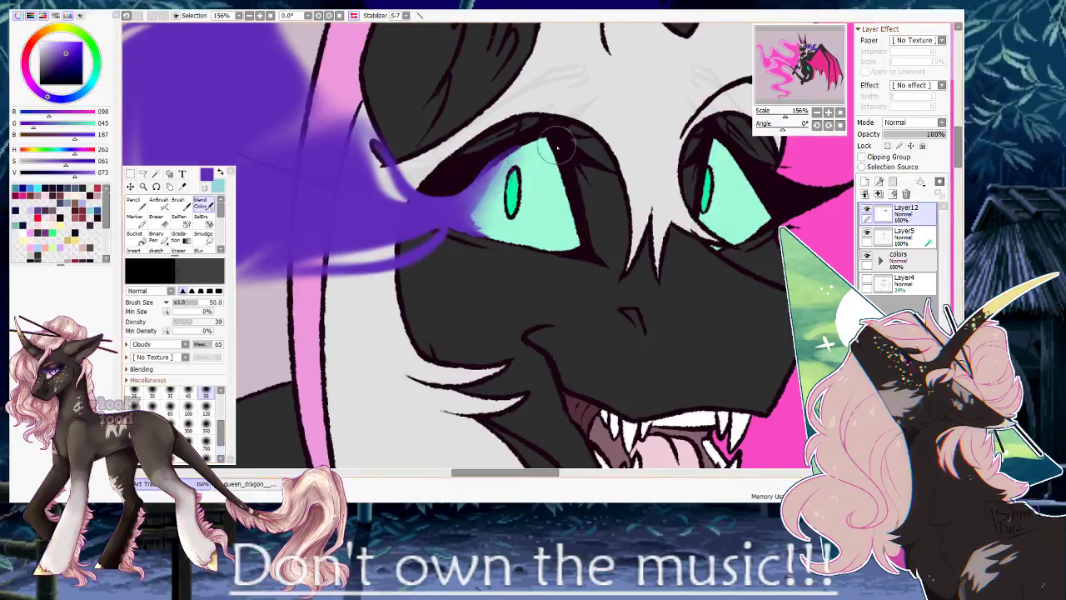
pyautogui.moveTo(464, 194)
pyautogui.mouseDown()
pyautogui.moveTo(495, 159)
pyautogui.moveTo(461, 230)
pyautogui.moveTo(508, 231)
pyautogui.mouseUp()
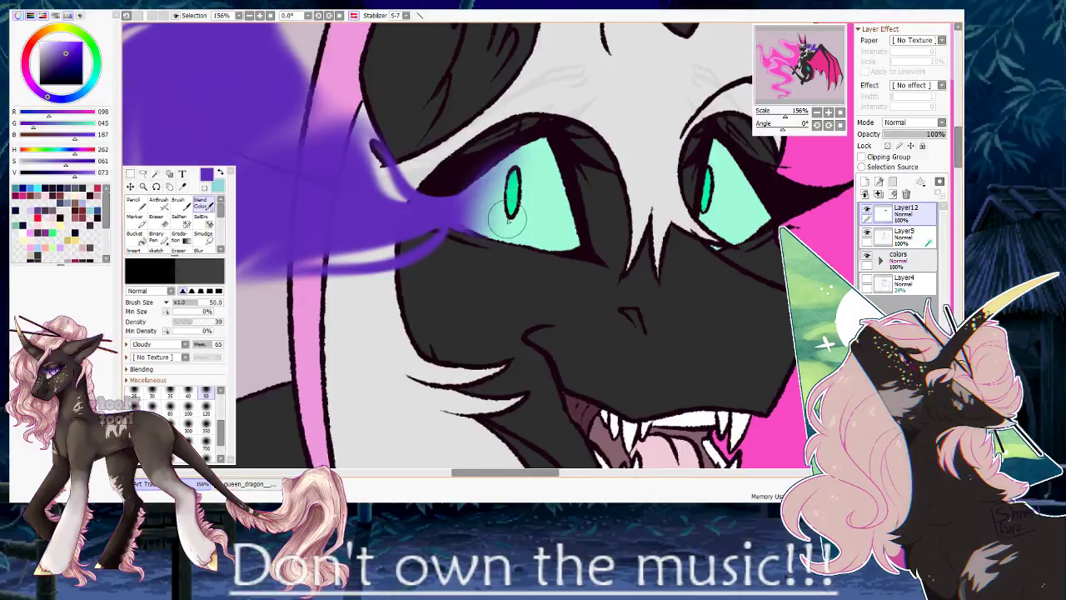
pyautogui.moveTo(786, 115)
pyautogui.mouseDown()
pyautogui.moveTo(773, 116)
pyautogui.moveTo(785, 115)
pyautogui.mouseUp()
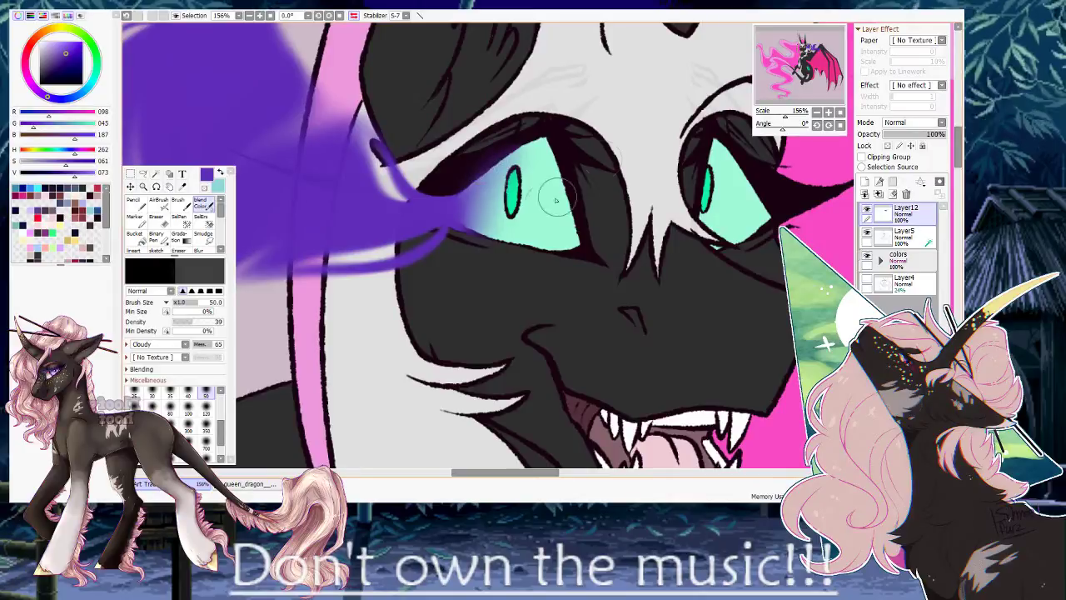
pyautogui.moveTo(531, 230)
pyautogui.mouseDown()
pyautogui.moveTo(553, 185)
pyautogui.moveTo(400, 250)
pyautogui.moveTo(526, 231)
pyautogui.mouseUp()
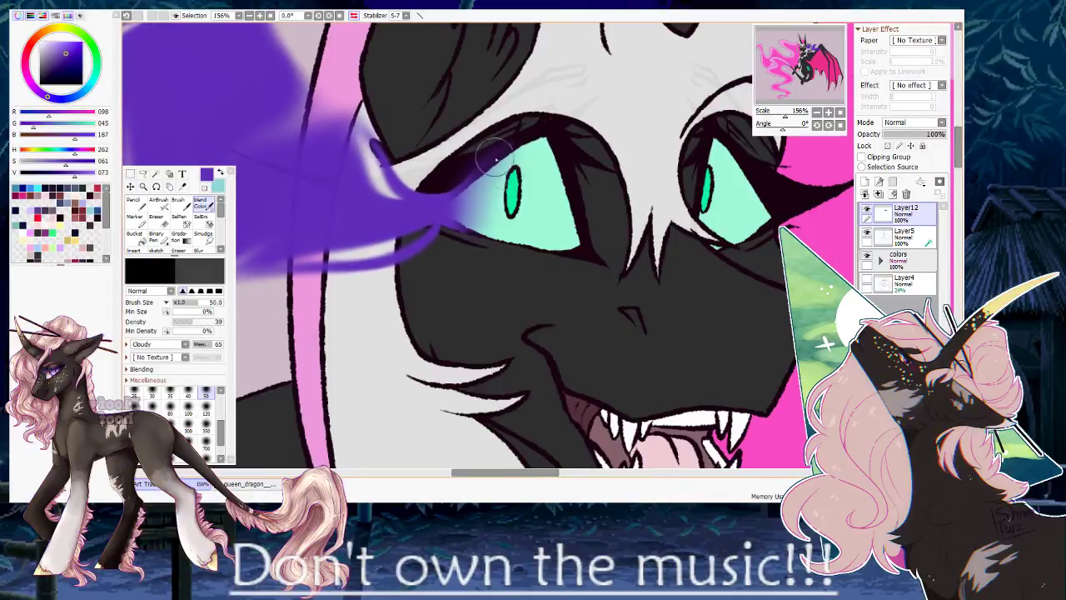
# Fade the purple around the eye's outer corner and lash line using the transparent colour with the size 50 blend Color brush.
pyautogui.click(204, 188)
pyautogui.moveTo(527, 153)
pyautogui.mouseDown()
pyautogui.moveTo(450, 177)
pyautogui.moveTo(443, 190)
pyautogui.mouseUp()
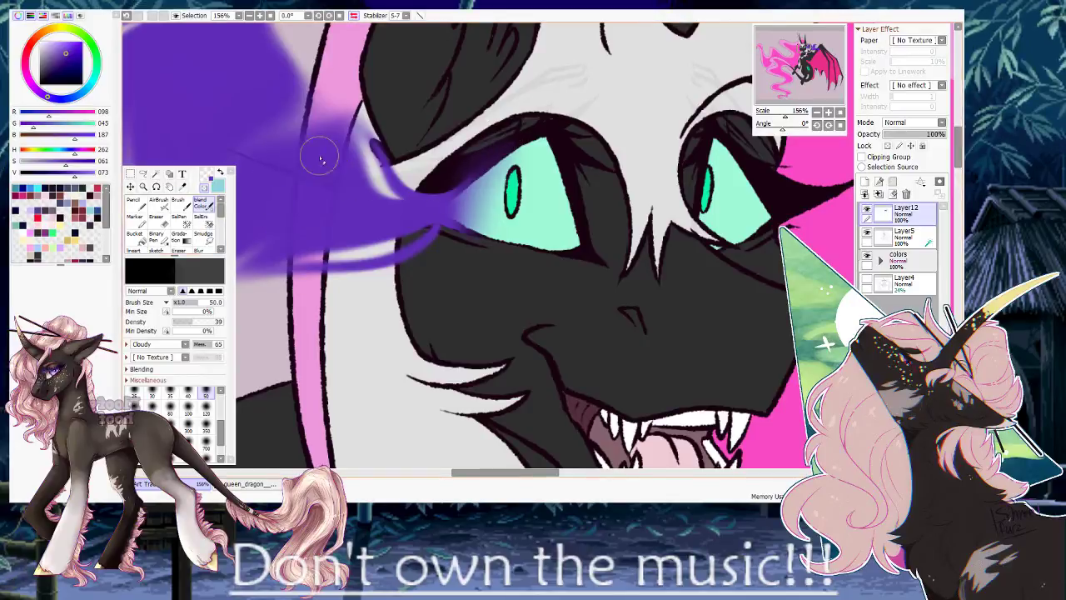
pyautogui.press('e')
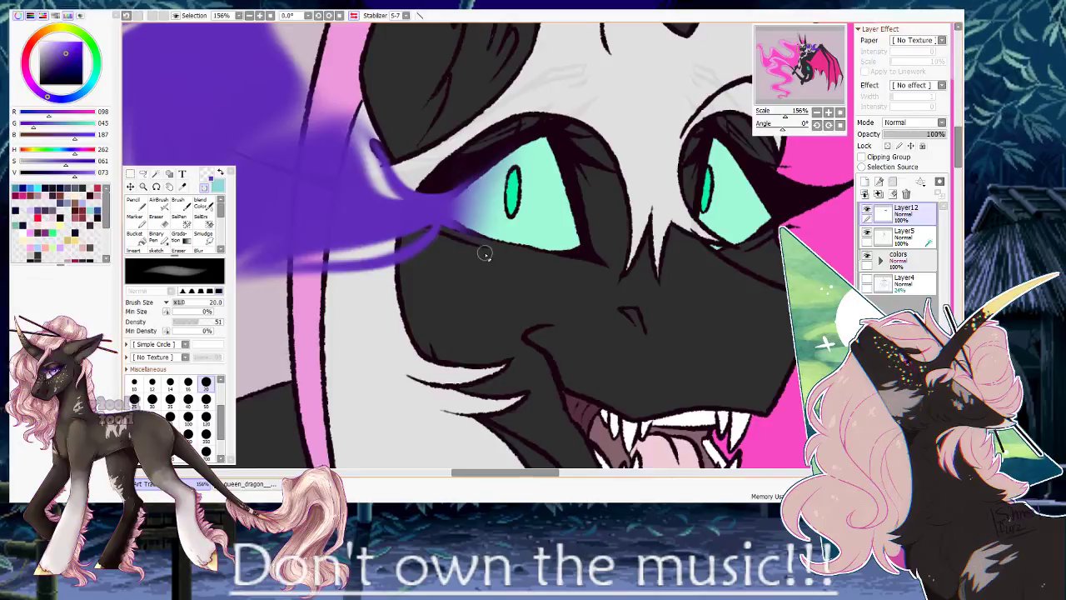
pyautogui.click(206, 202)
pyautogui.moveTo(446, 223); pyautogui.dragTo(468, 216)
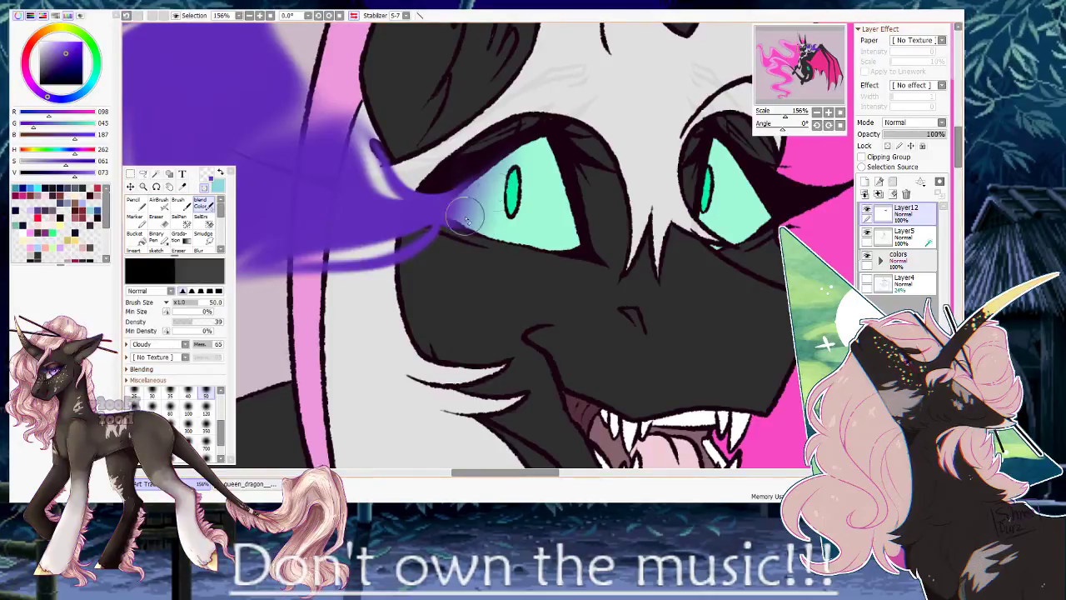
# Break the smoke trail into uneven puffs with further Smudge strokes at size 350.
pyautogui.moveTo(780, 116); pyautogui.dragTo(775, 120)
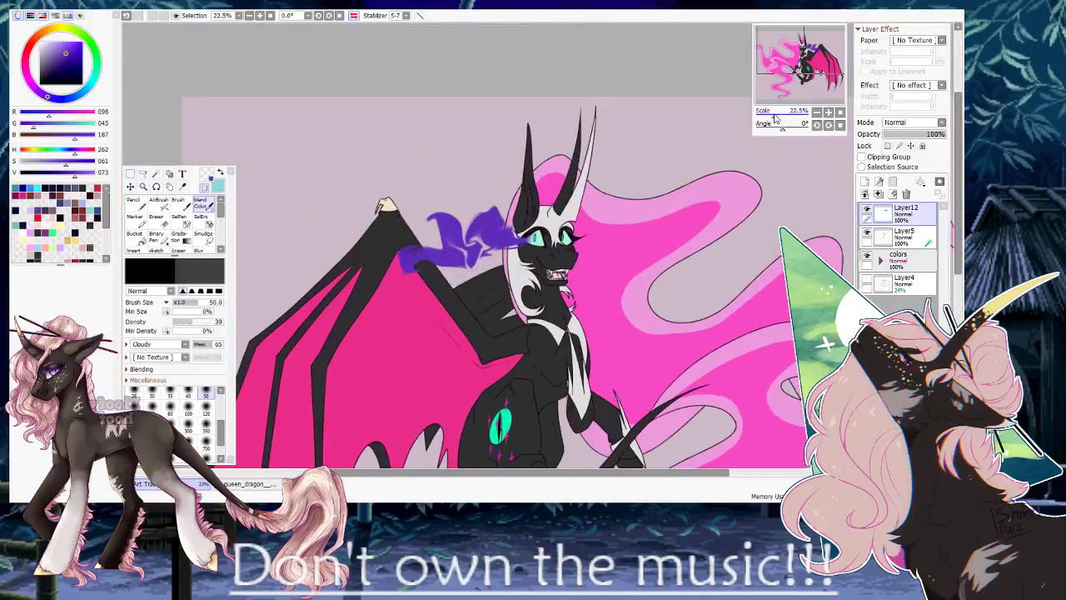
pyautogui.click(203, 234)
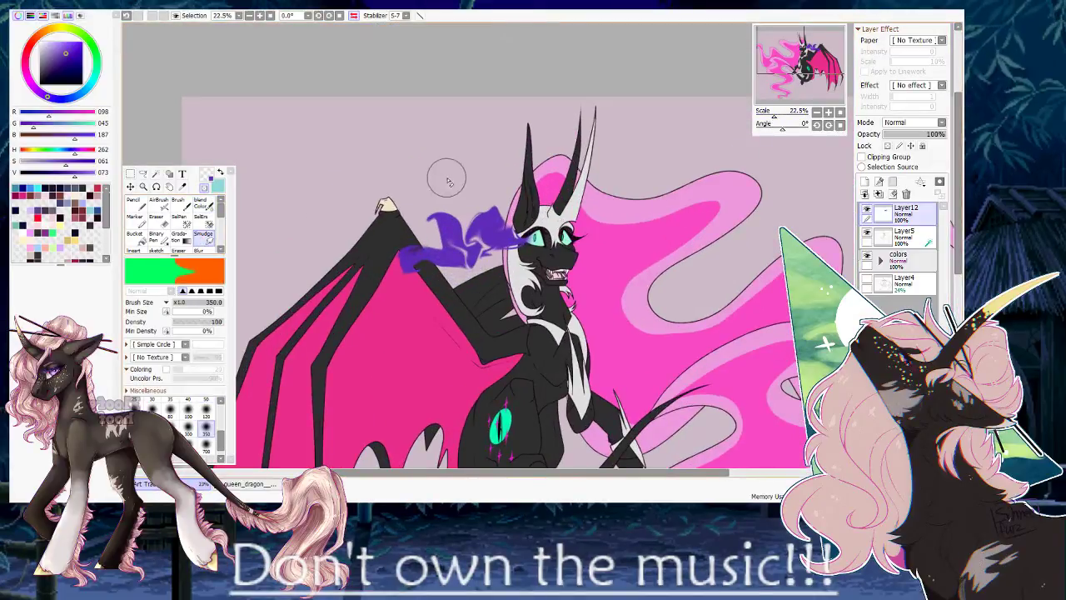
pyautogui.moveTo(442, 218)
pyautogui.mouseDown()
pyautogui.moveTo(442, 246)
pyautogui.moveTo(455, 214)
pyautogui.moveTo(436, 240)
pyautogui.moveTo(454, 250)
pyautogui.moveTo(419, 230)
pyautogui.moveTo(432, 255)
pyautogui.moveTo(432, 218)
pyautogui.moveTo(445, 248)
pyautogui.moveTo(469, 227)
pyautogui.moveTo(428, 269)
pyautogui.moveTo(400, 266)
pyautogui.moveTo(442, 258)
pyautogui.moveTo(453, 271)
pyautogui.moveTo(440, 260)
pyautogui.moveTo(426, 269)
pyautogui.moveTo(492, 216)
pyautogui.moveTo(481, 218)
pyautogui.moveTo(470, 278)
pyautogui.mouseUp()
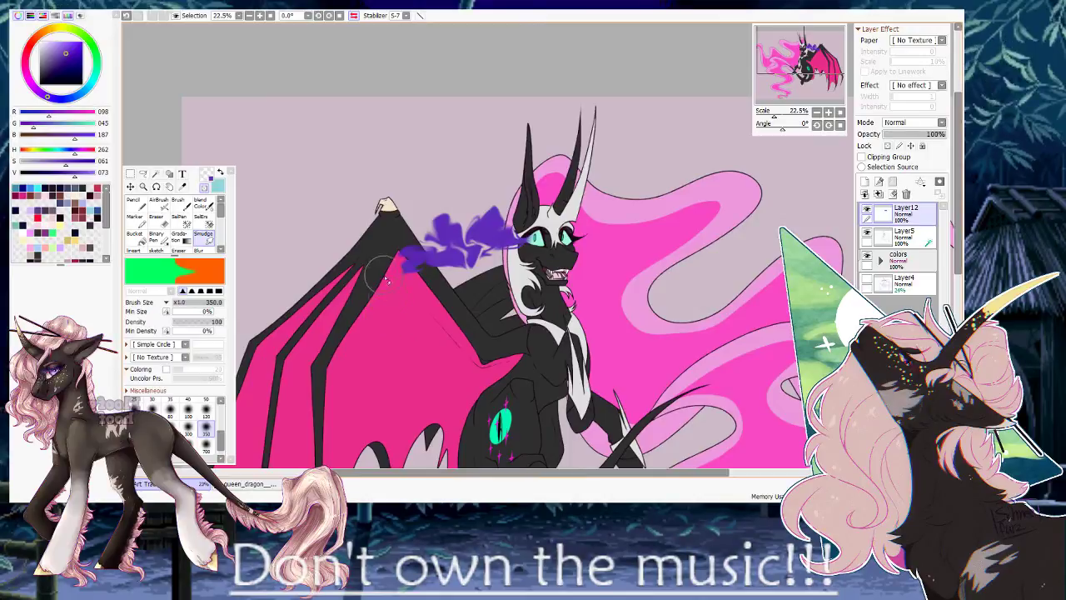
# Duplicate the smoke onto a new layer, reverse the copy horizontally and place it beside the other eye.
pyautogui.click(130, 174)
pyautogui.moveTo(337, 154); pyautogui.dragTo(609, 313)
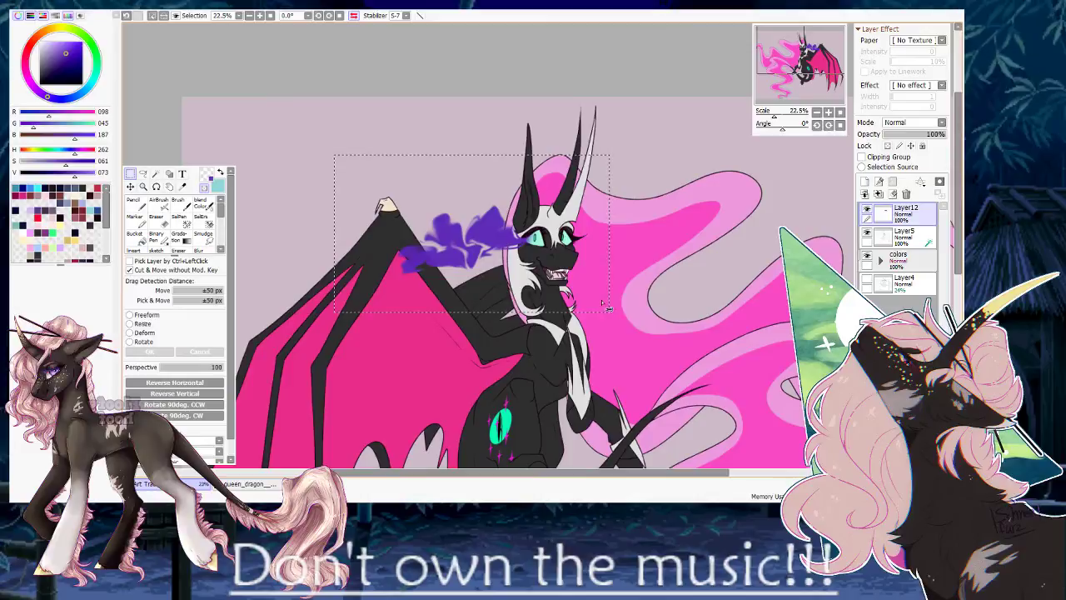
pyautogui.click(204, 189)
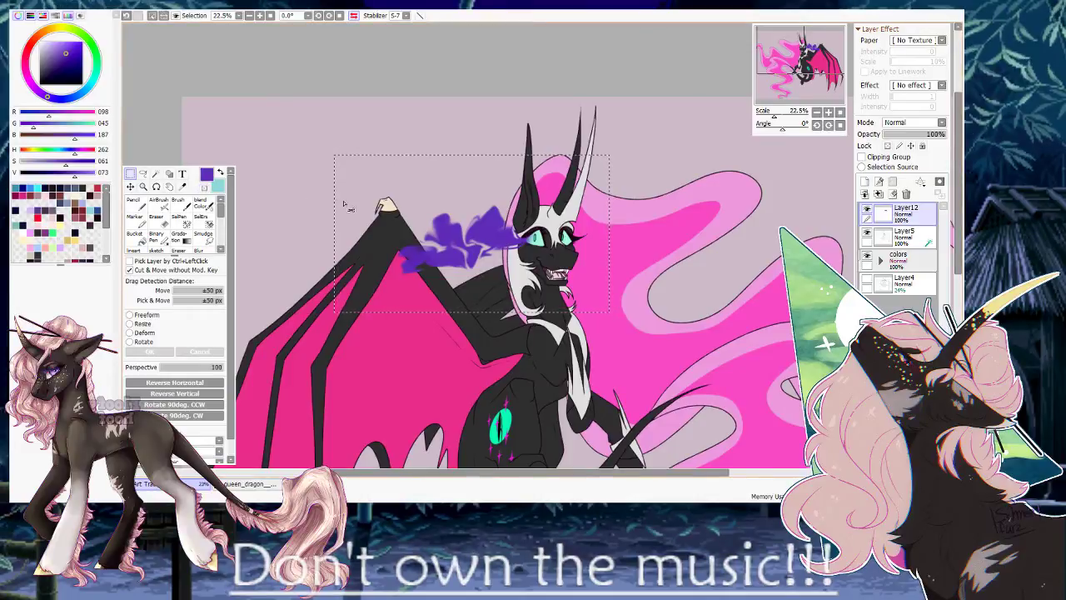
pyautogui.hotkey('ctrl', 'c')
pyautogui.hotkey('ctrl', 'v')
pyautogui.click(199, 383)
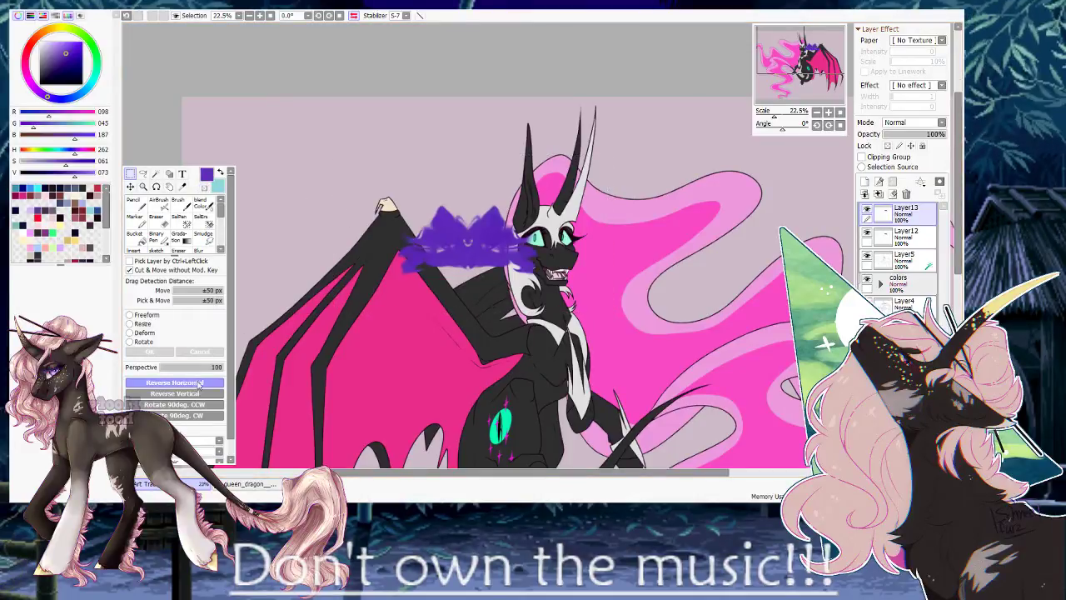
pyautogui.moveTo(466, 267); pyautogui.dragTo(631, 275)
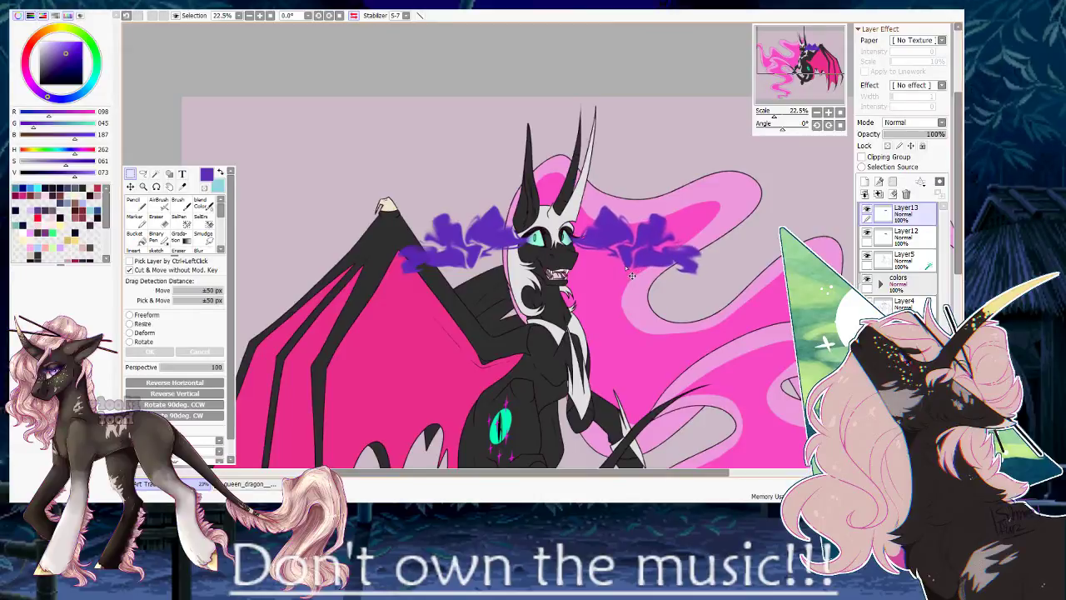
# Narrow and slant the mirrored smoke upward with a Freeform transform to fit the far eye, and merge it into Layer12.
pyautogui.scroll(8, 535, 240)
pyautogui.scroll(-3, 538, 229)
pyautogui.moveTo(712, 183); pyautogui.dragTo(475, 175)
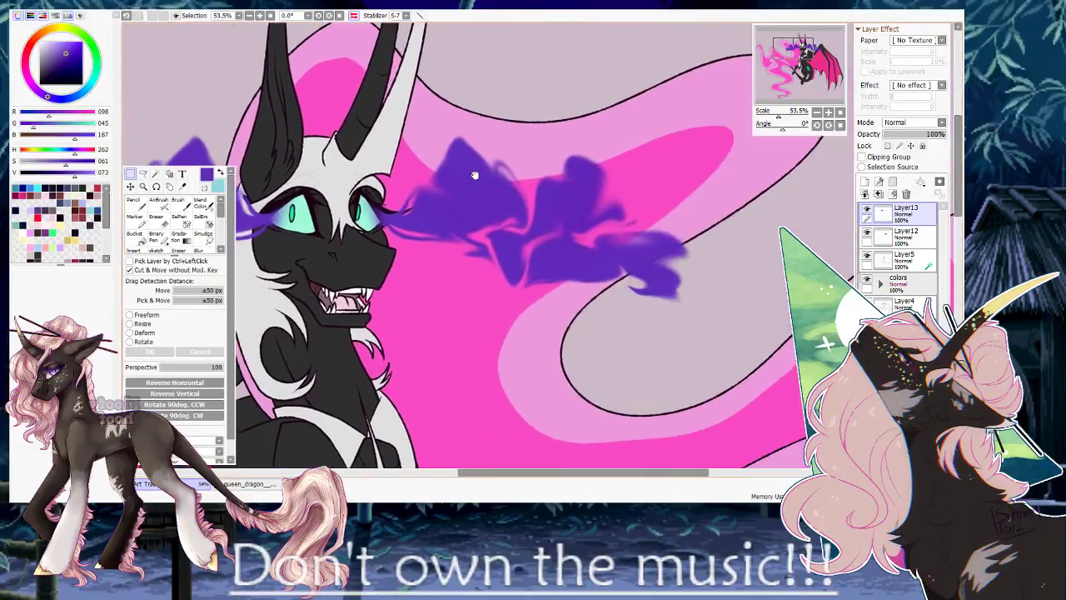
pyautogui.click(131, 316)
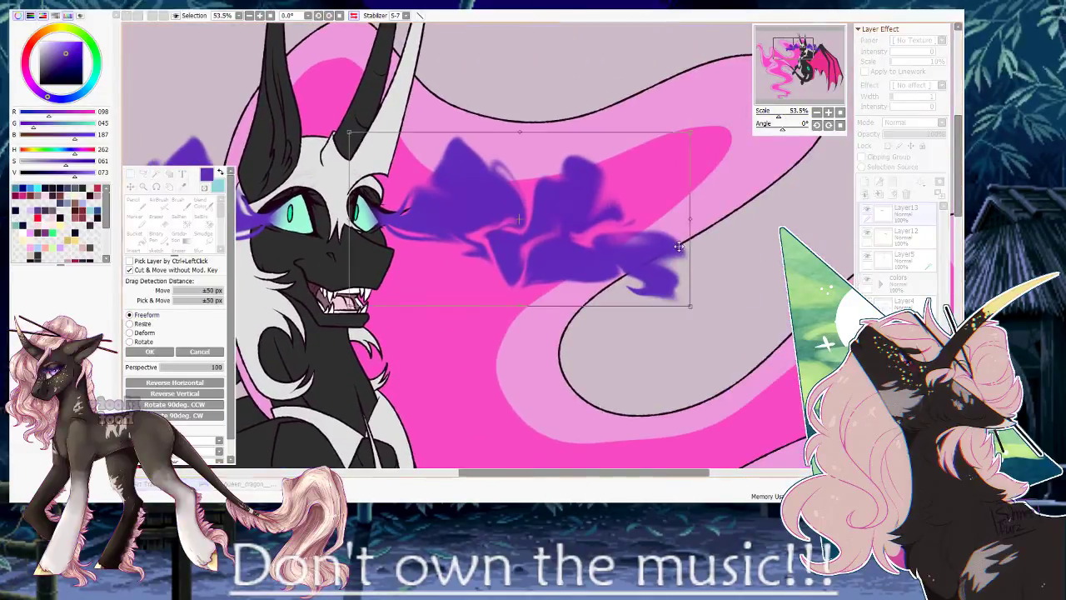
pyautogui.moveTo(696, 235); pyautogui.dragTo(483, 166)
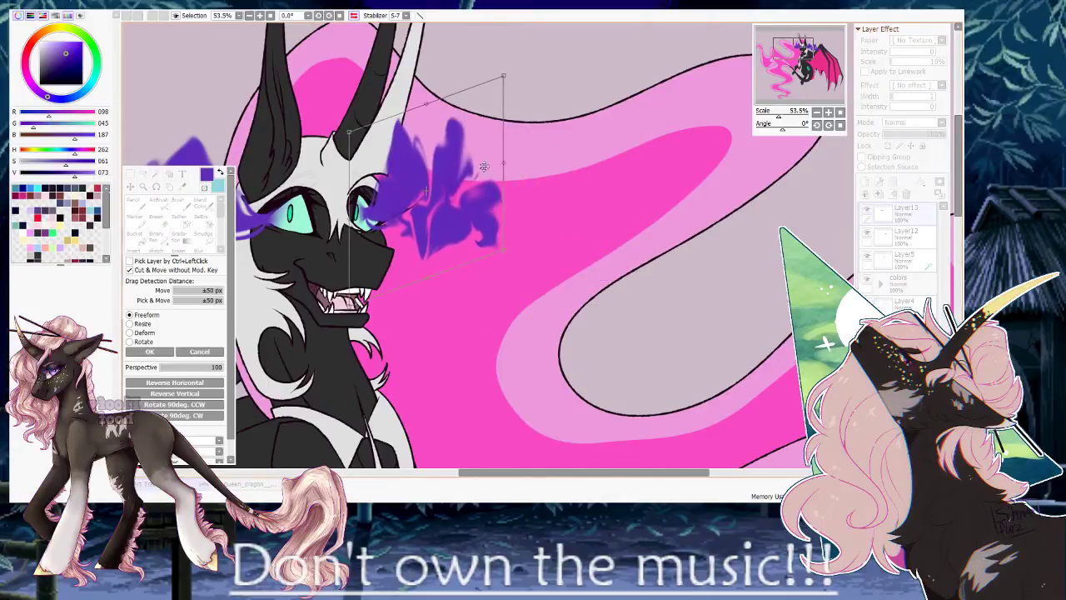
pyautogui.moveTo(420, 200); pyautogui.dragTo(470, 202)
pyautogui.moveTo(526, 256); pyautogui.dragTo(542, 258)
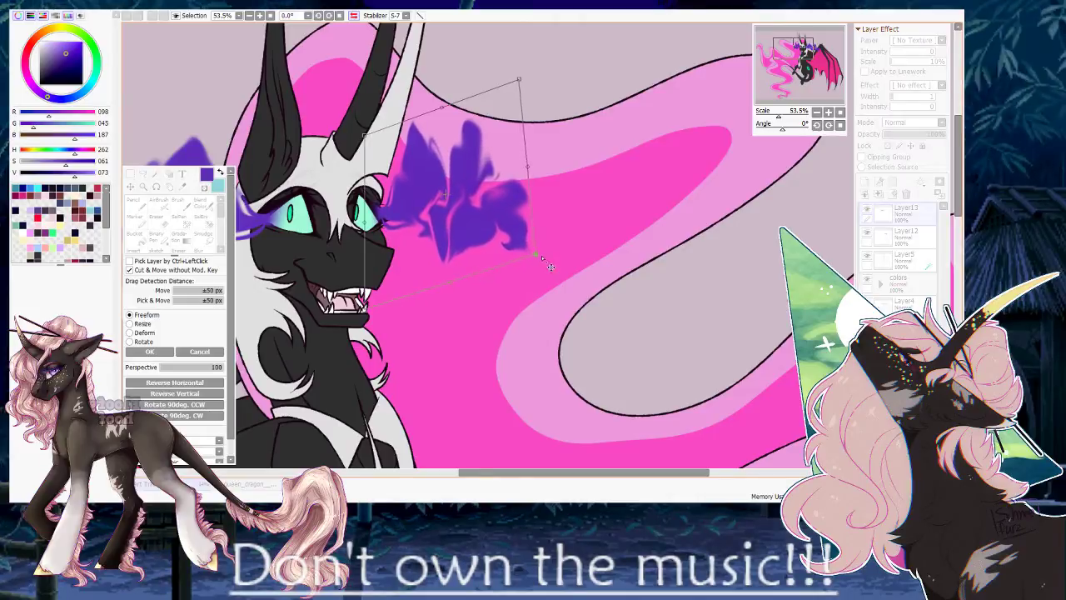
pyautogui.moveTo(453, 218); pyautogui.dragTo(453, 221)
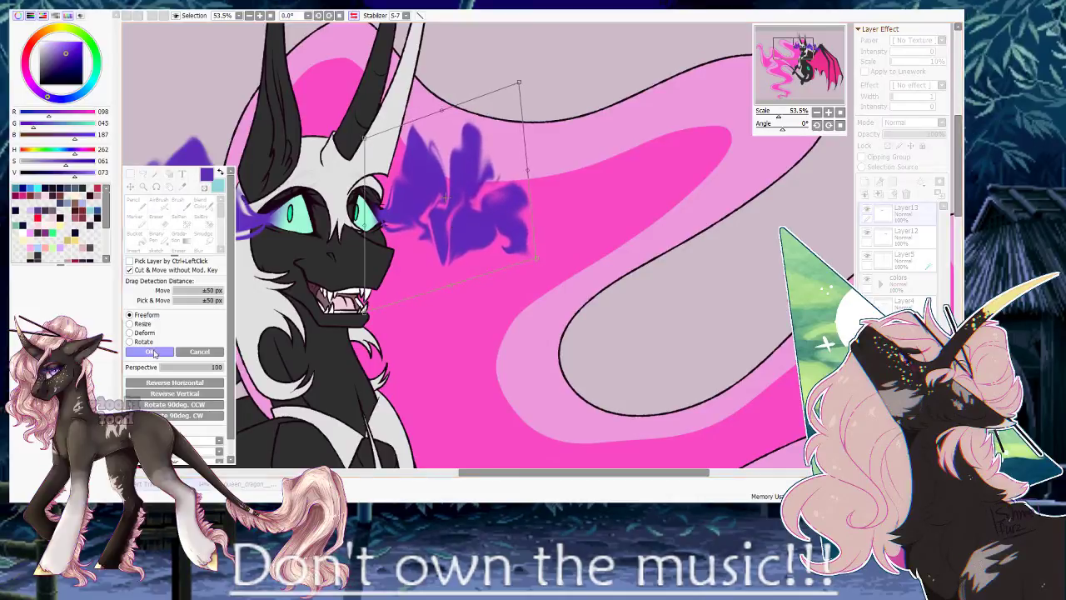
pyautogui.click(155, 353)
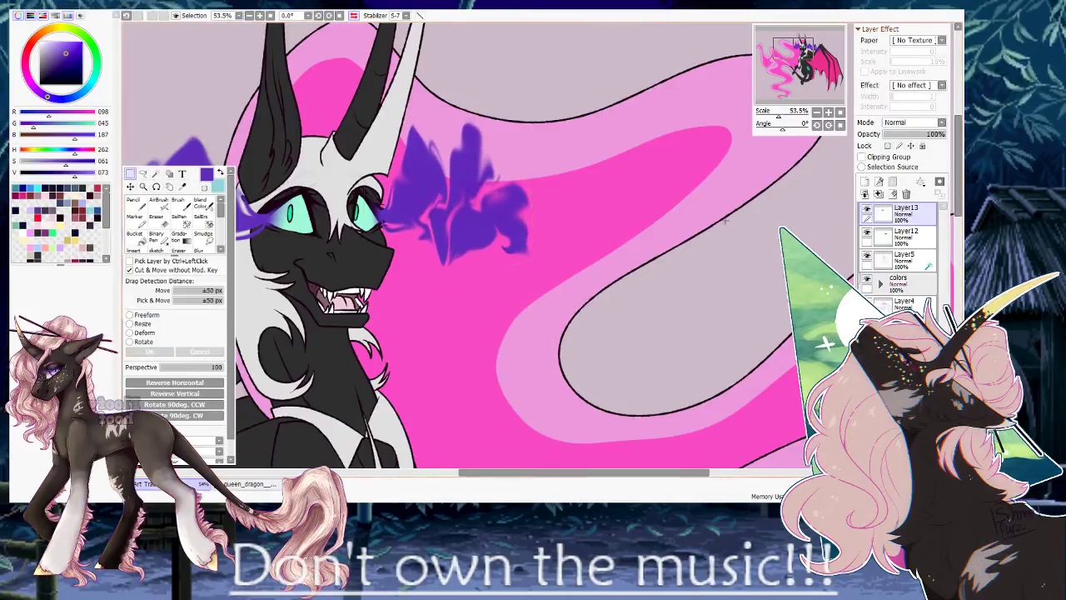
pyautogui.click(878, 194)
# Select the smoke beside the far eye and shift it slightly inward and down onto the eye's outer corner.
pyautogui.moveTo(566, 167); pyautogui.dragTo(728, 160)
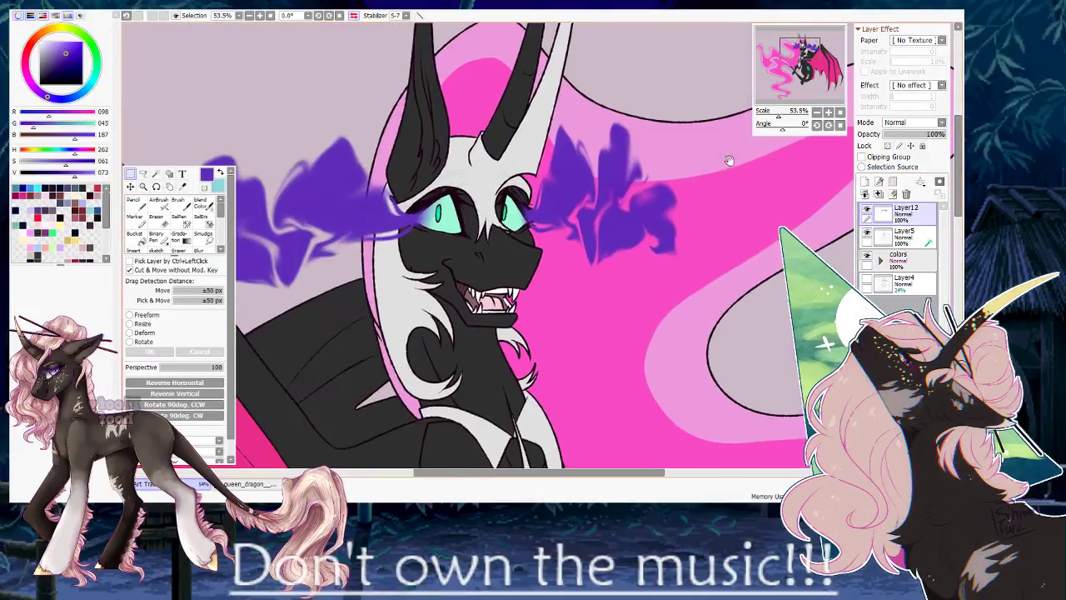
pyautogui.moveTo(784, 118); pyautogui.dragTo(783, 118)
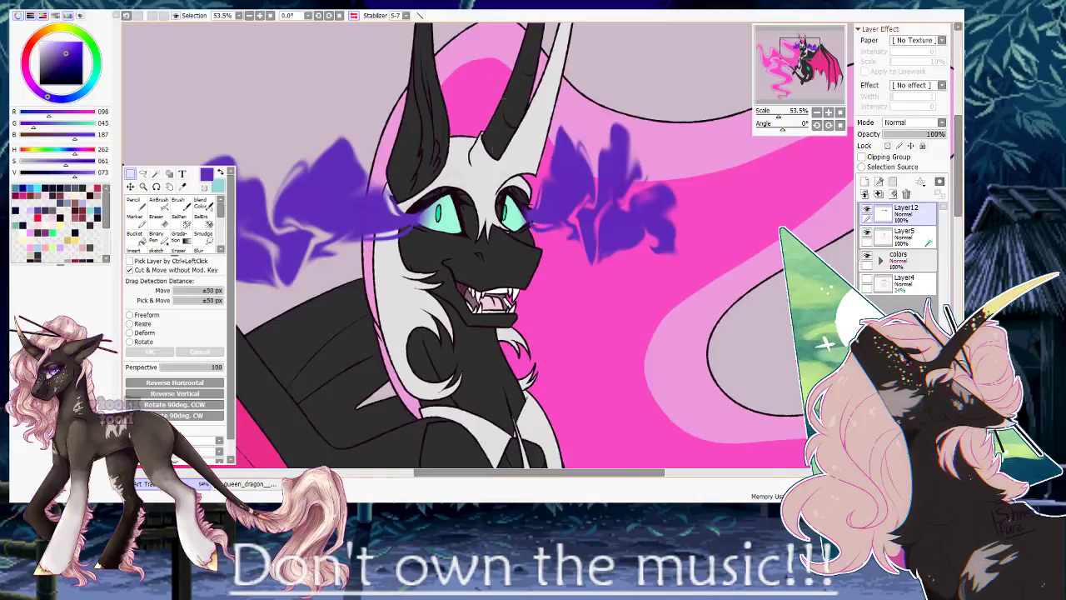
pyautogui.moveTo(493, 82); pyautogui.dragTo(754, 328)
pyautogui.moveTo(782, 116); pyautogui.dragTo(788, 117)
pyautogui.moveTo(553, 144); pyautogui.dragTo(563, 189)
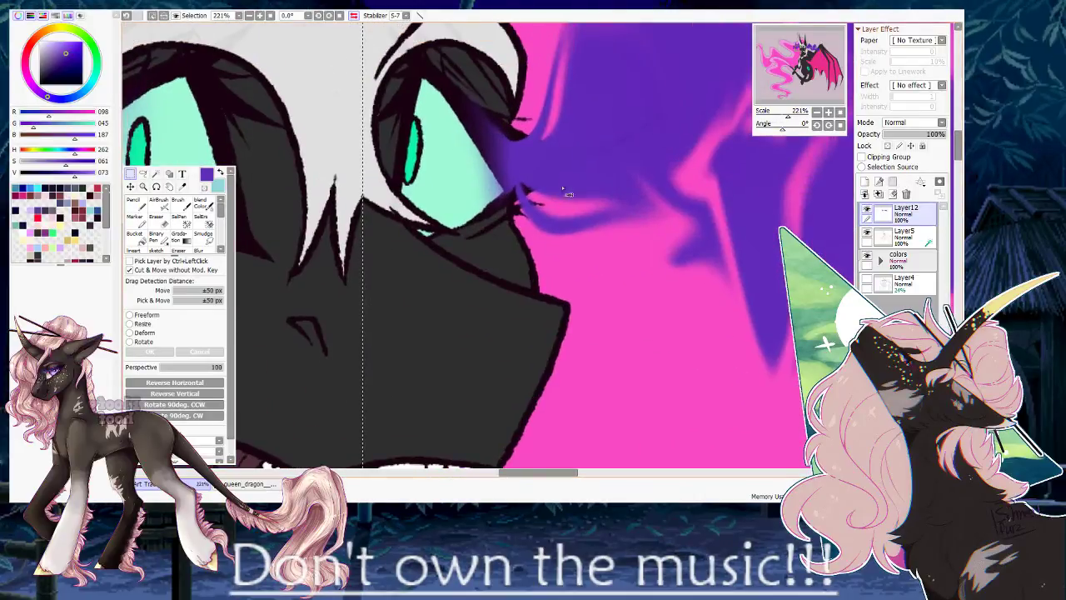
pyautogui.moveTo(591, 149); pyautogui.dragTo(575, 164)
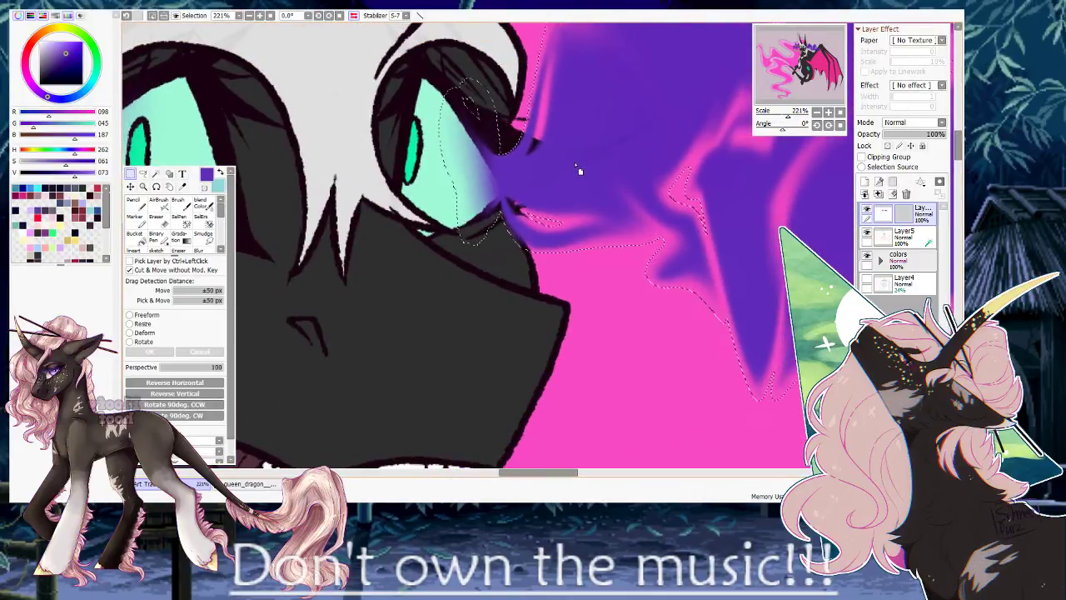
# Copy the smoke around both eyes onto a new layer and set that copy's blend mode to Shine.
pyautogui.press('Return')
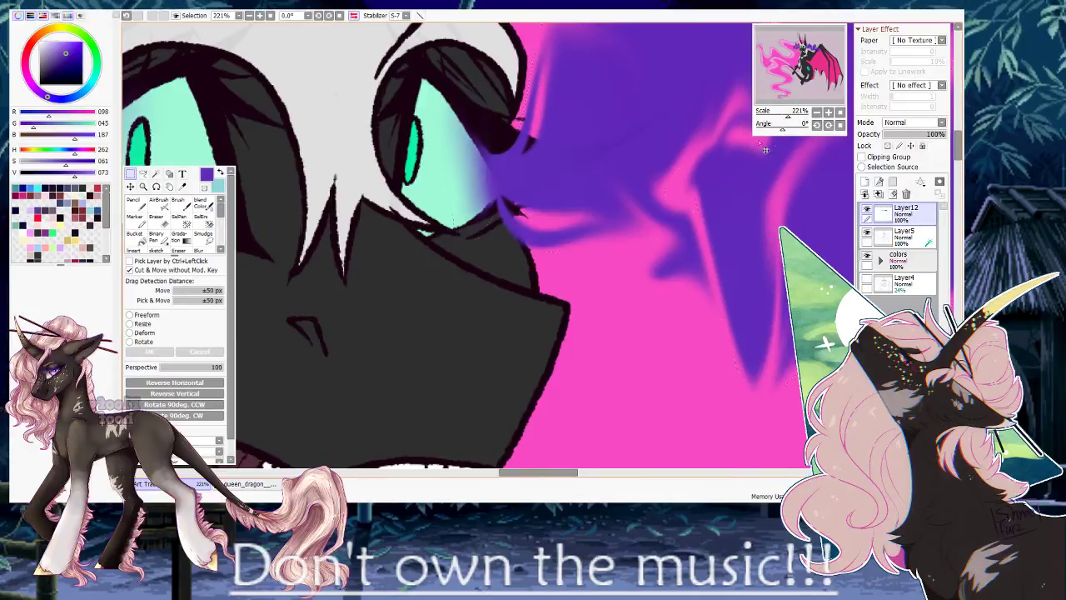
pyautogui.moveTo(787, 117); pyautogui.dragTo(772, 117)
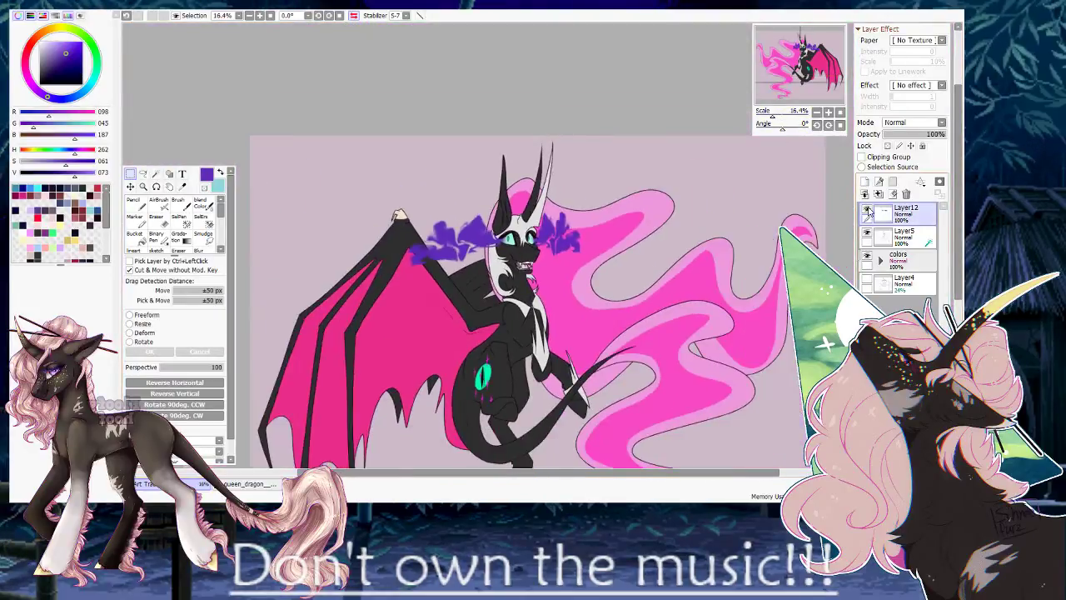
pyautogui.moveTo(336, 135); pyautogui.dragTo(680, 331)
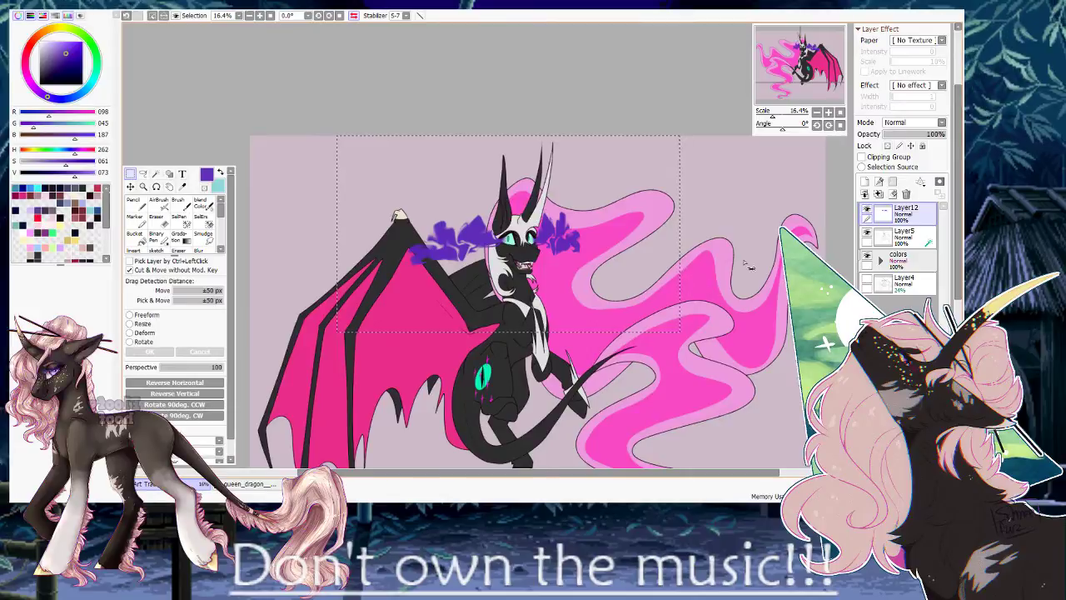
pyautogui.hotkey('ctrl', 'c')
pyautogui.hotkey('ctrl', 'v')
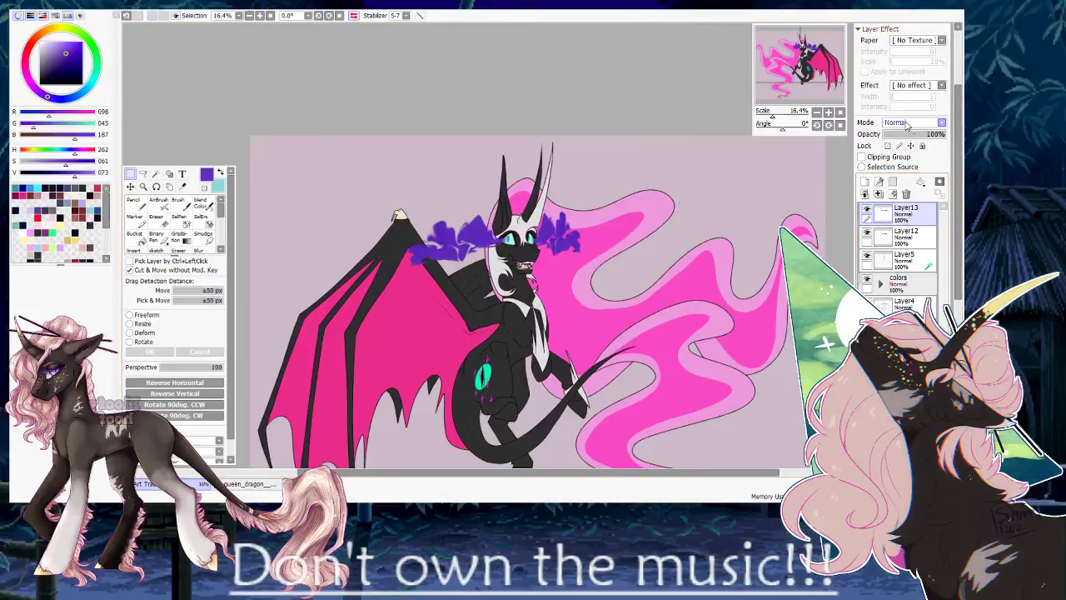
pyautogui.click(916, 122)
pyautogui.click(907, 192)
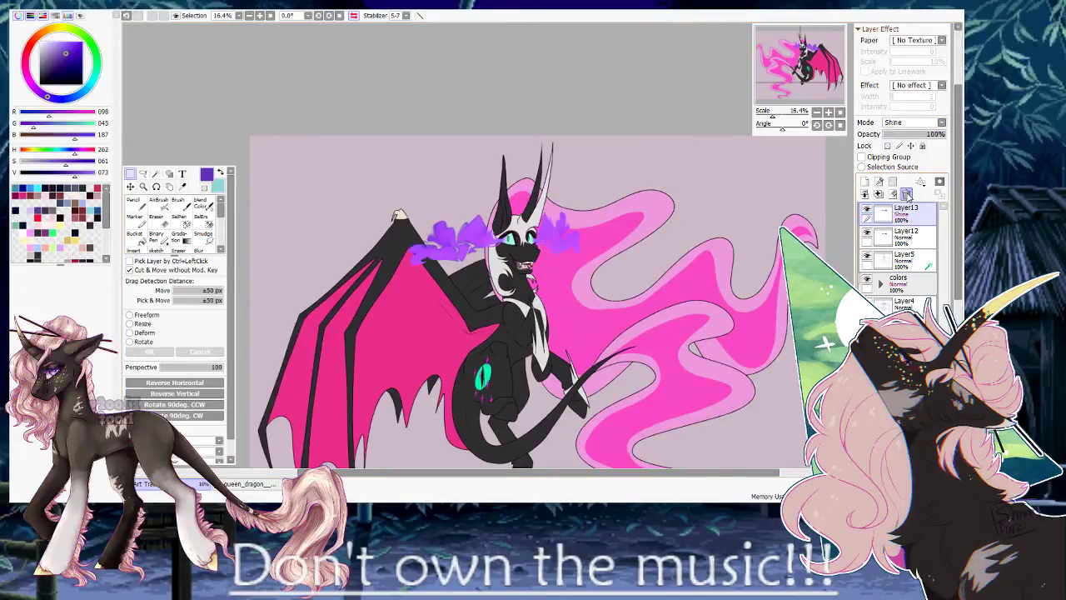
# Blur the Shine copy of the smoke, easing the strength back to a narrow soft glow around the puffs.
pyautogui.moveTo(773, 117); pyautogui.dragTo(783, 120)
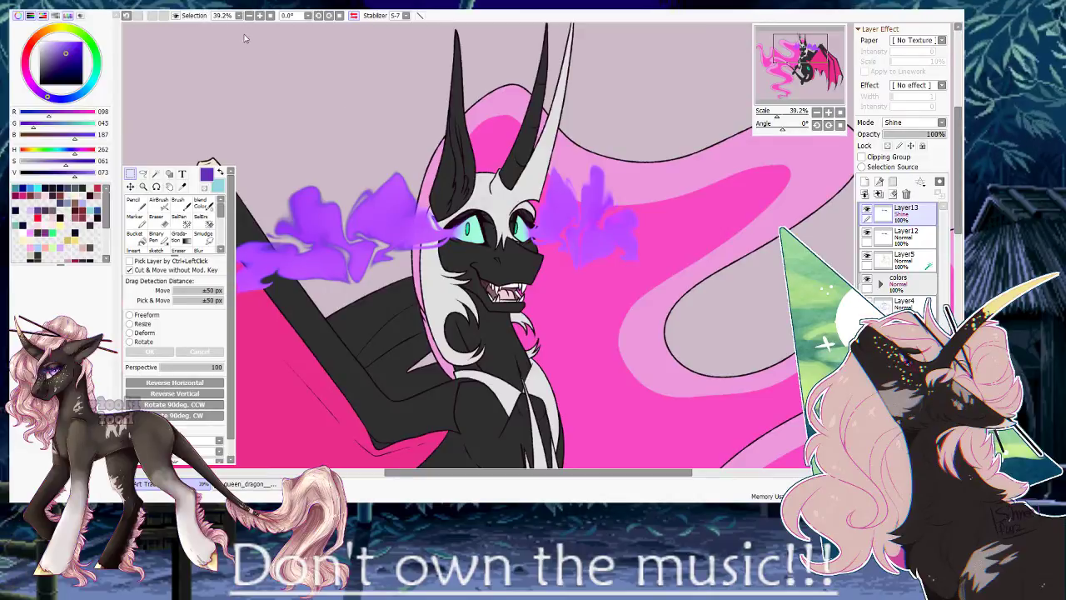
pyautogui.click(285, 35)
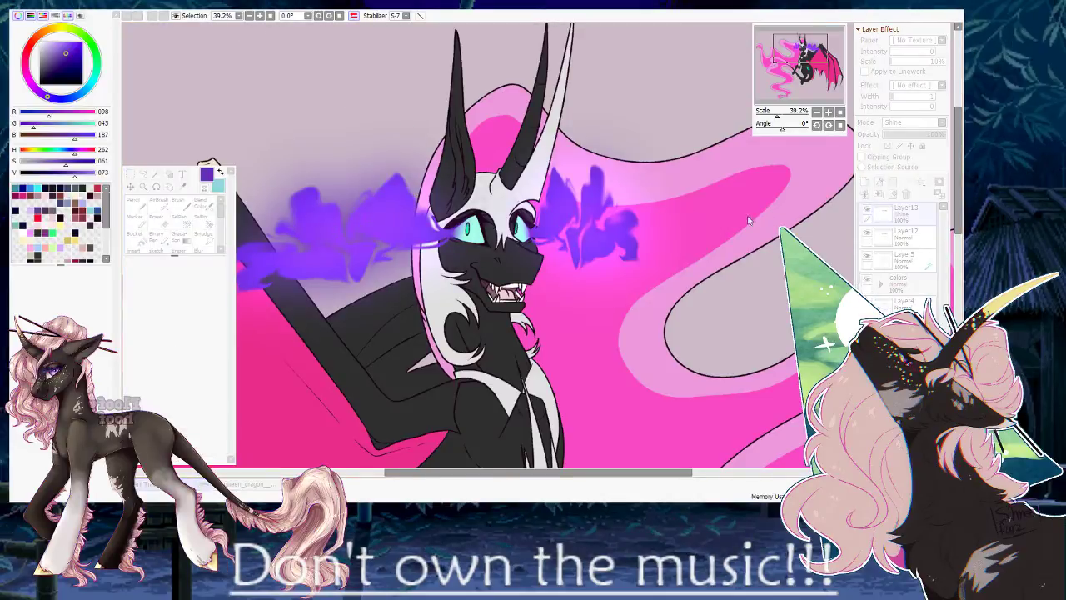
pyautogui.moveTo(748, 221); pyautogui.dragTo(660, 217)
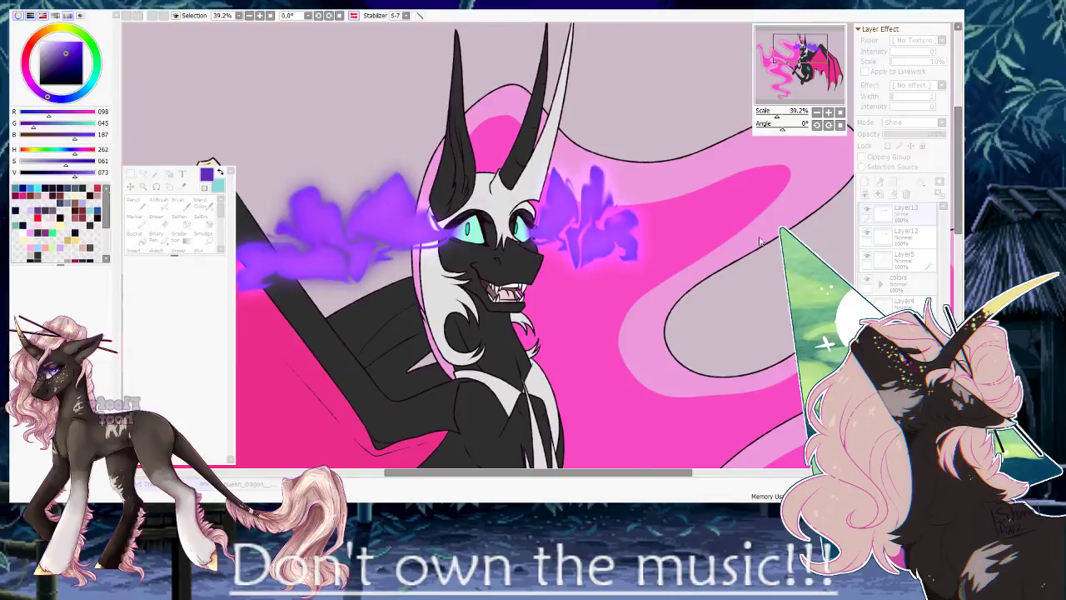
pyautogui.press('Return')
# Try Shine and Shade/Shine on the original smoke layer, Layer12, and set its blend mode to Multiply.
pyautogui.click(903, 241)
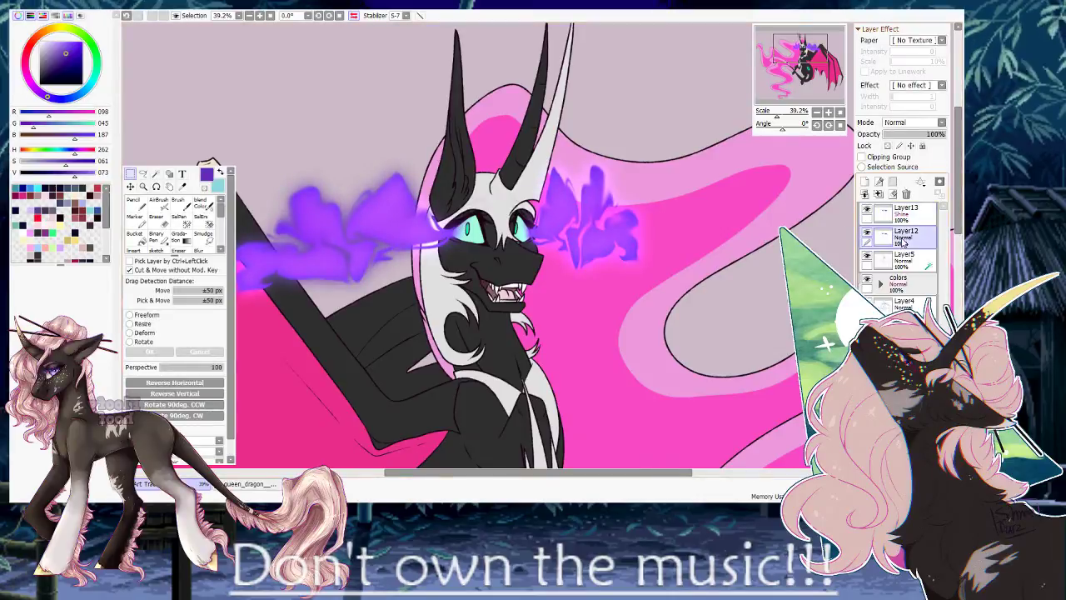
pyautogui.click(915, 186)
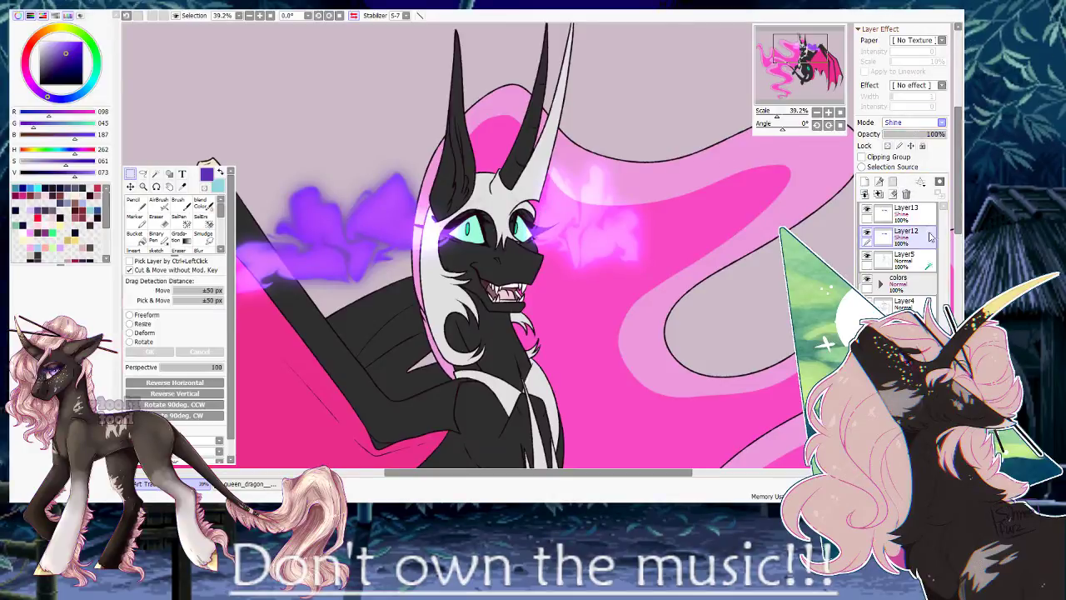
pyautogui.scroll(-1, 912, 123)
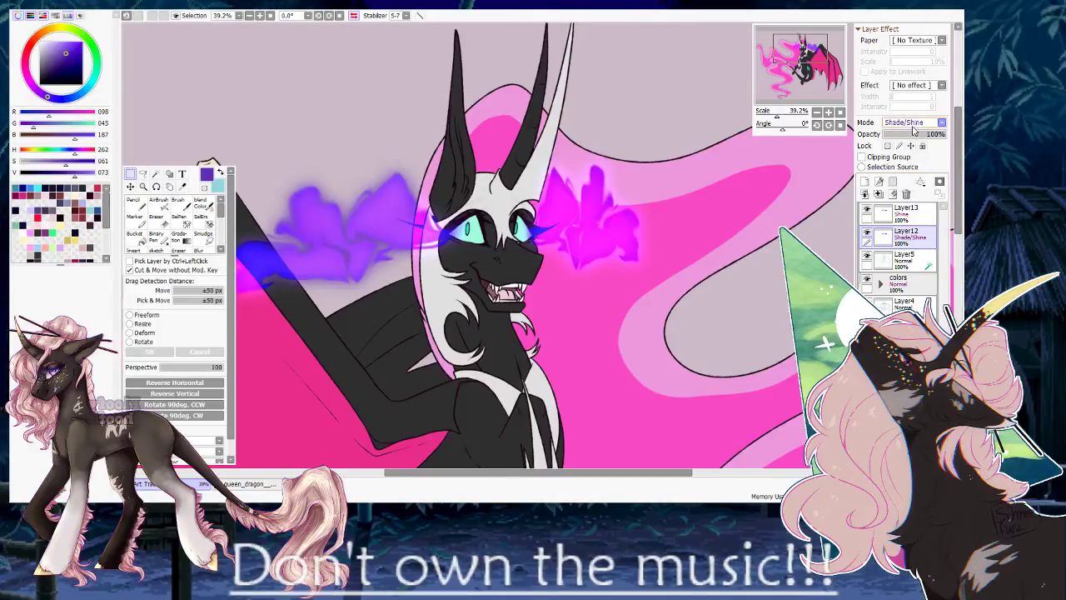
pyautogui.moveTo(612, 202); pyautogui.dragTo(719, 192)
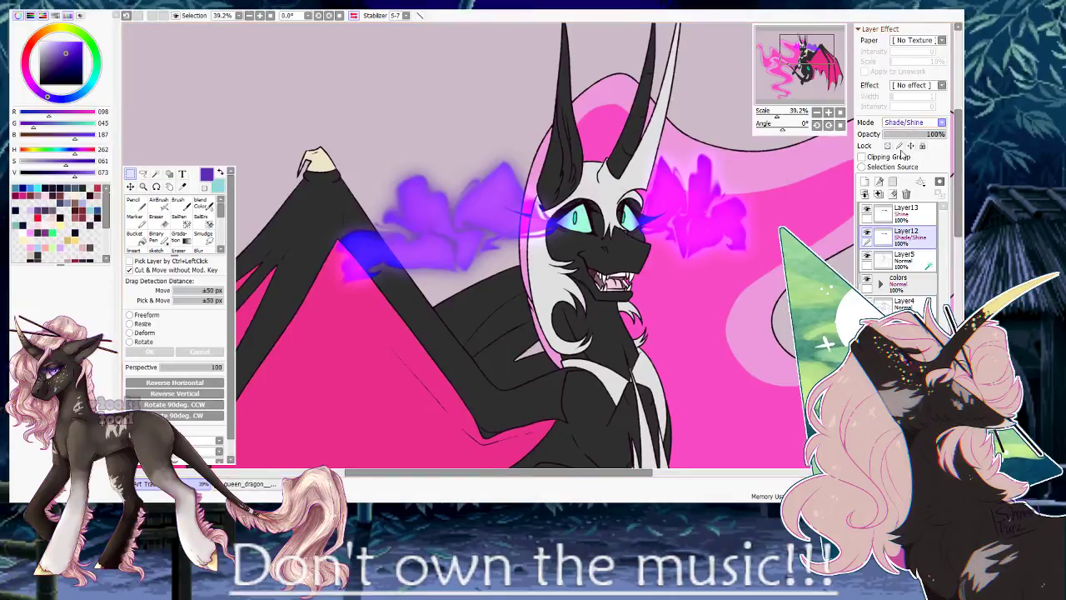
pyautogui.scroll(5, 899, 124)
pyautogui.moveTo(698, 261); pyautogui.dragTo(670, 217)
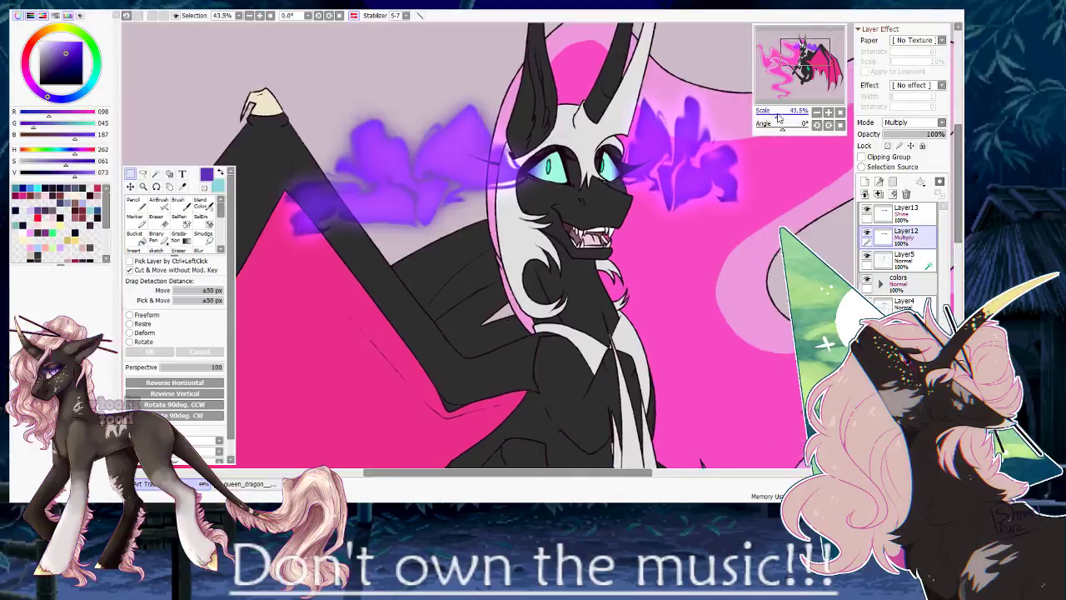
# Hide and show the linework on Layer5 to compare the flat colours with and without it, and review the whole drawing.
pyautogui.moveTo(778, 117); pyautogui.dragTo(760, 123)
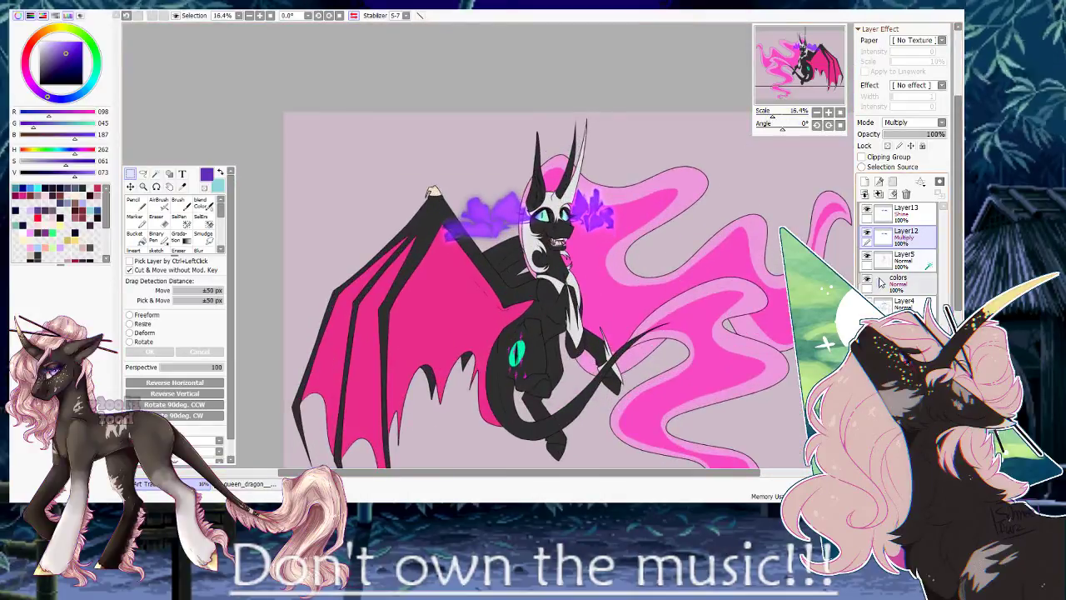
pyautogui.click(867, 259)
pyautogui.click(867, 259)
pyautogui.click(867, 260)
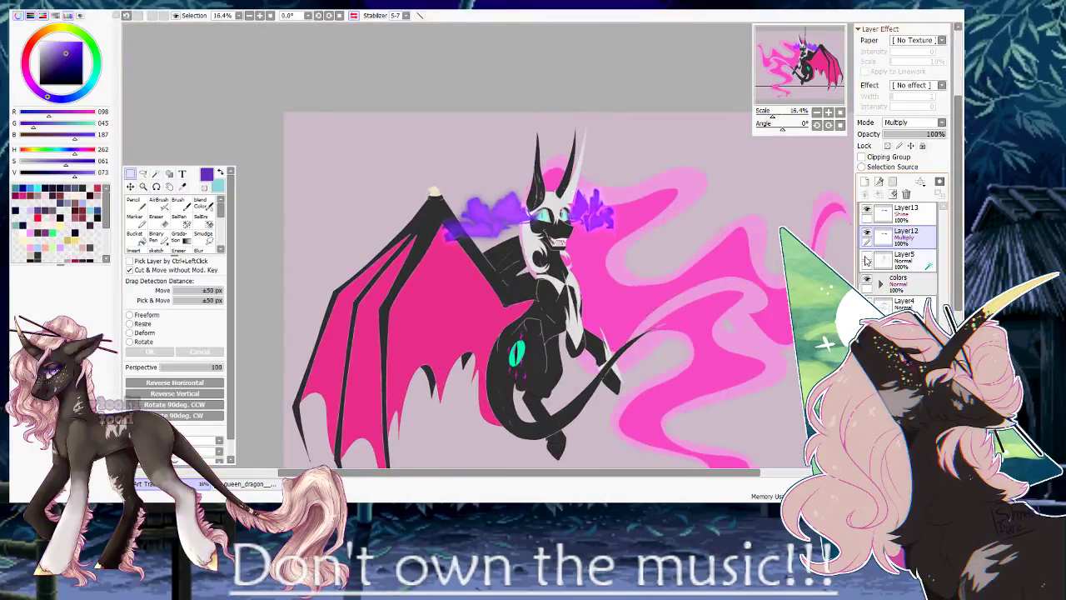
pyautogui.click(866, 259)
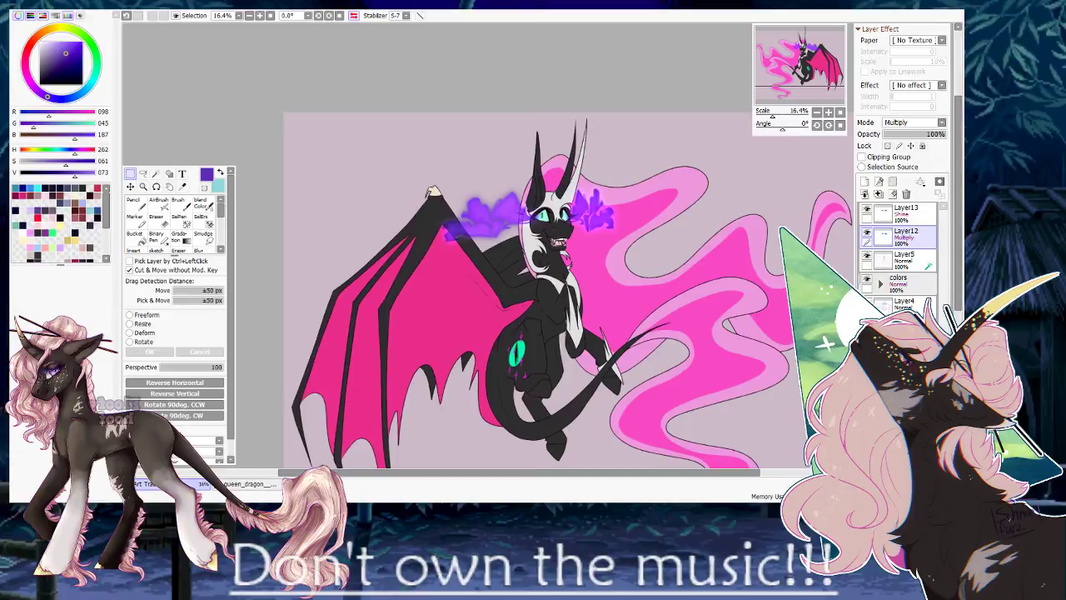
pyautogui.scroll(-6, 382, 229)
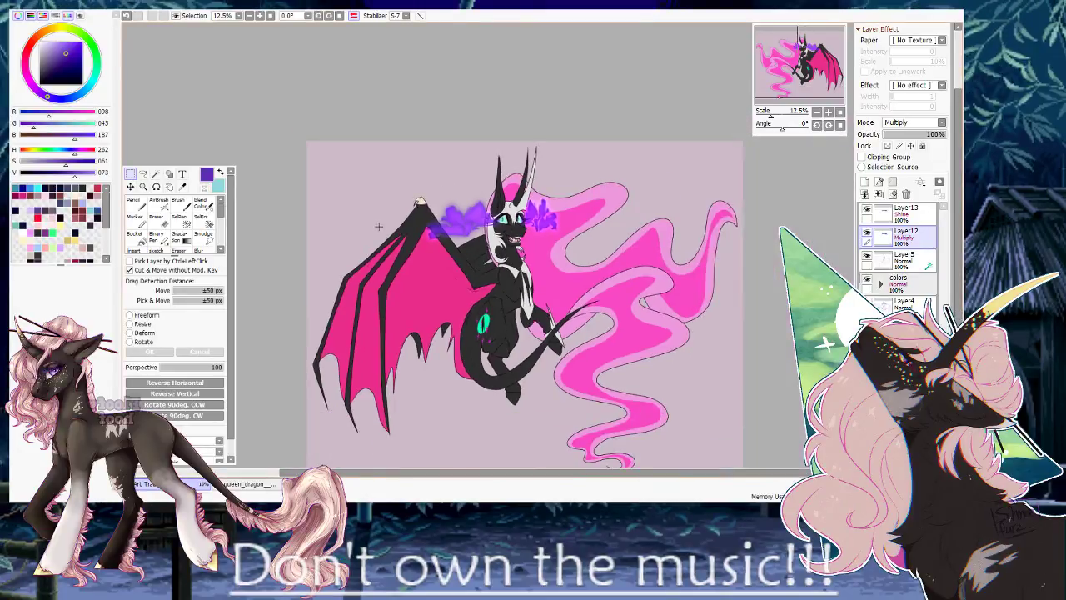
pyautogui.scroll(4, 426, 272)
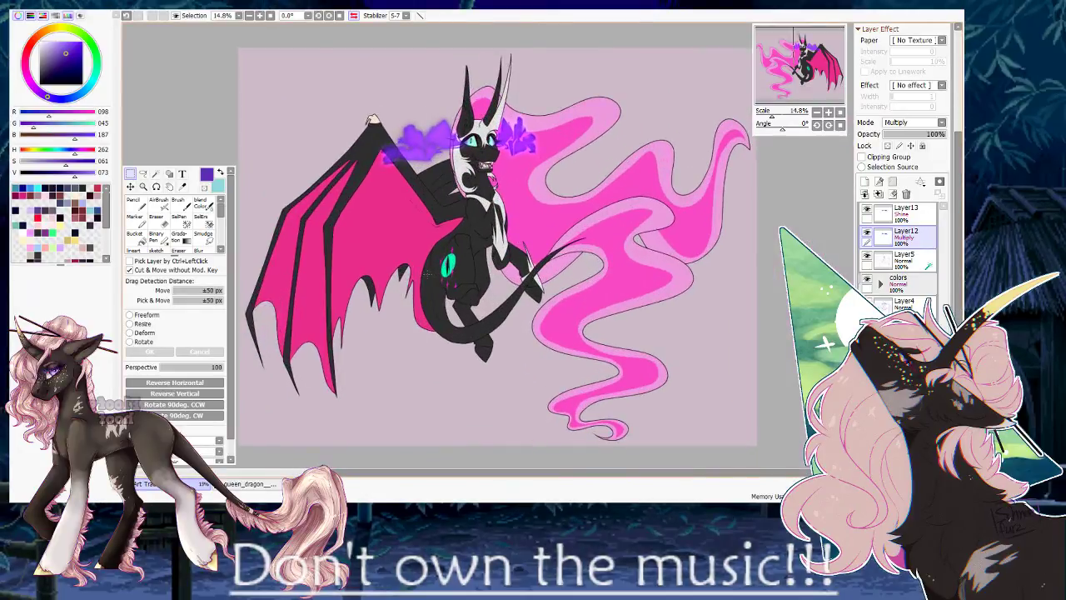
pyautogui.moveTo(364, 472); pyautogui.dragTo(356, 471)
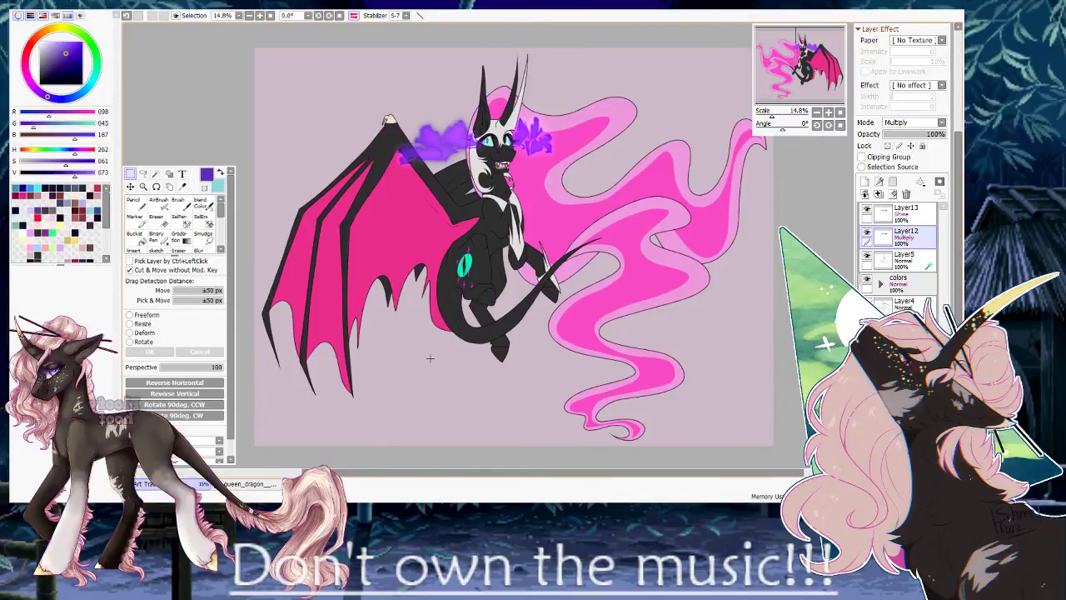
pyautogui.moveTo(576, 145); pyautogui.dragTo(607, 211)
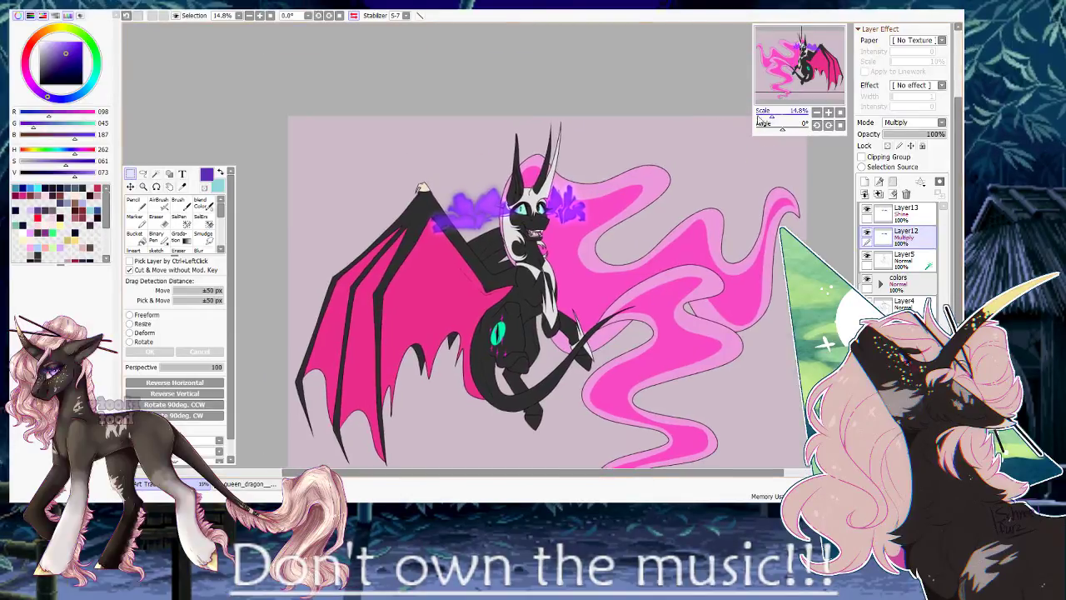
# Lower the opacity of the Multiply smoke layer to 78% and of the Shine smoke layer to 86%.
pyautogui.click(776, 113)
pyautogui.click(929, 135)
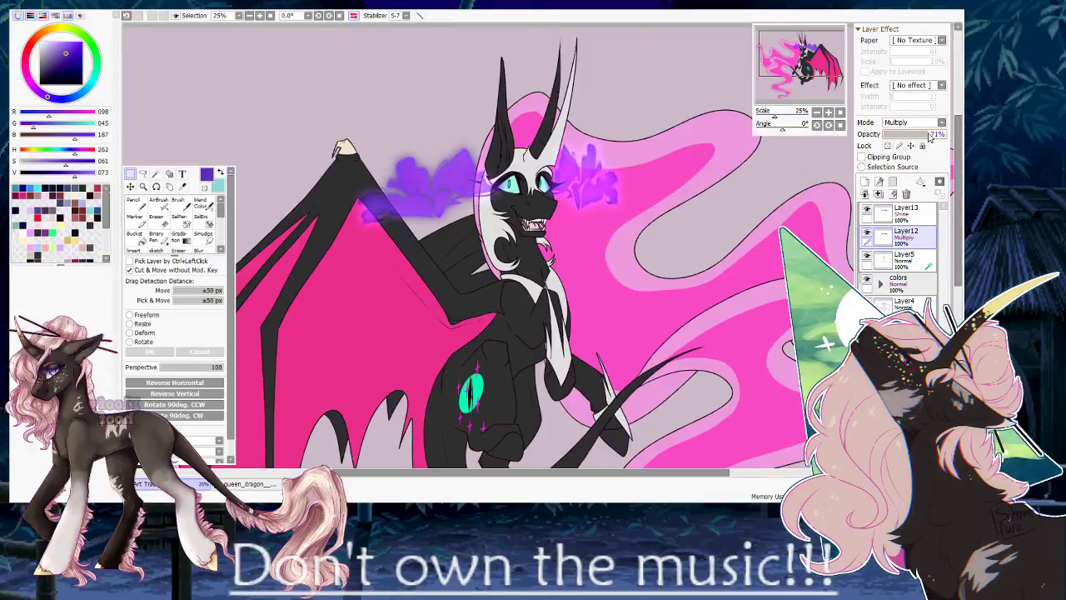
pyautogui.moveTo(929, 136); pyautogui.dragTo(937, 136)
pyautogui.click(906, 214)
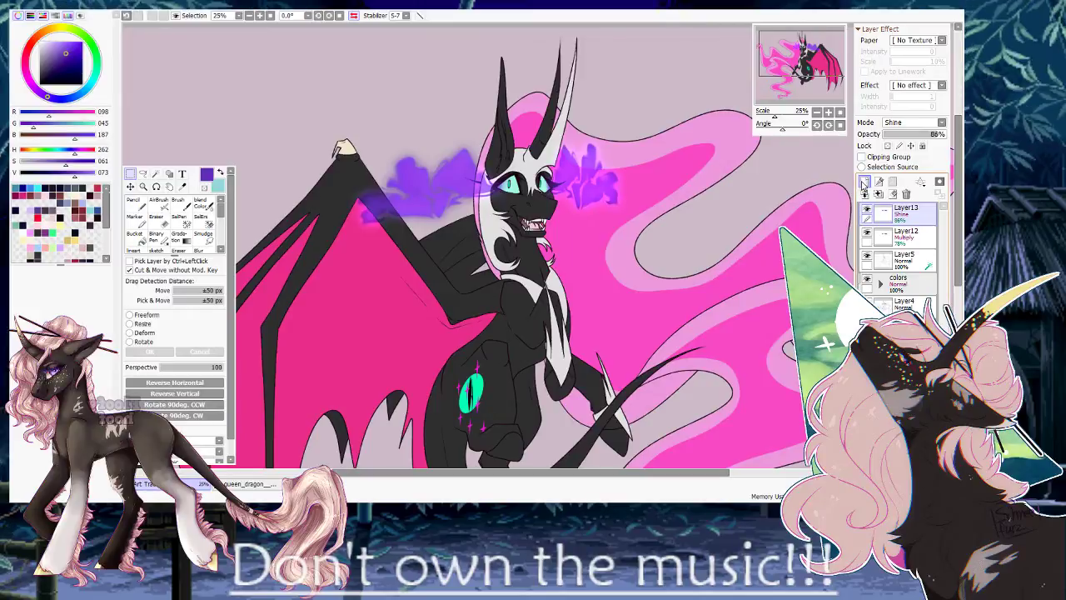
# Add a new layer above the smoke and try out perspective rulers with one, two and three vanishing points.
pyautogui.click(865, 183)
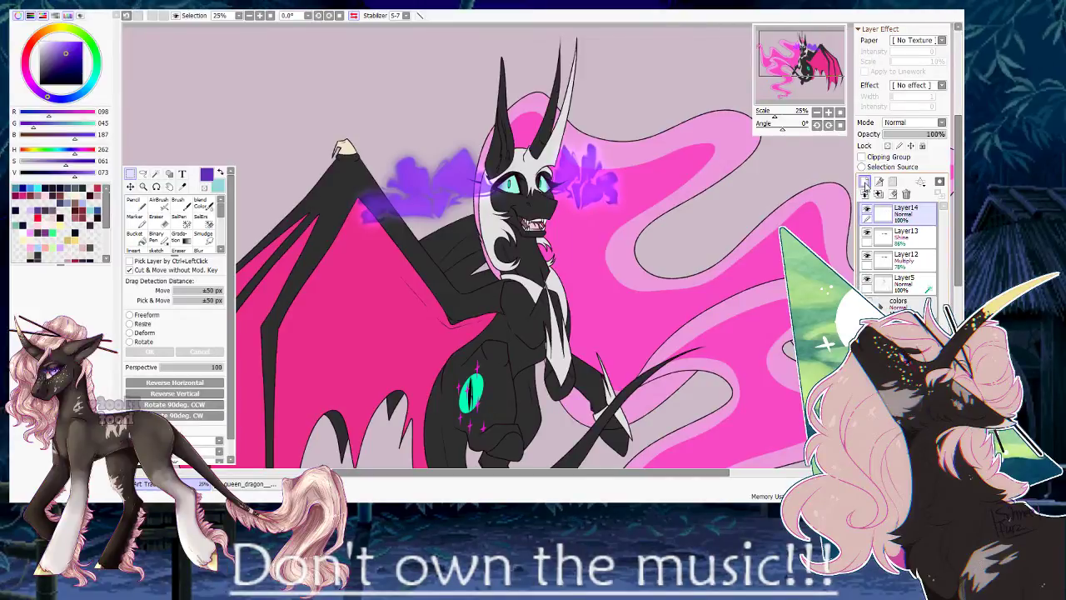
pyautogui.click(865, 183)
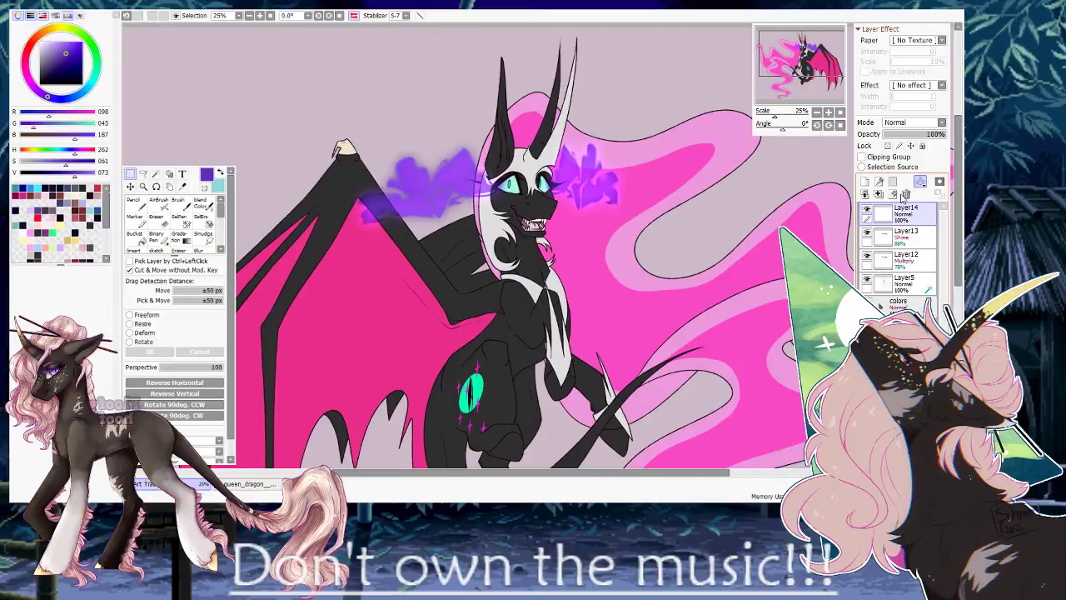
pyautogui.click(895, 194)
pyautogui.moveTo(776, 115)
pyautogui.mouseDown()
pyautogui.moveTo(764, 134)
pyautogui.moveTo(774, 121)
pyautogui.mouseUp()
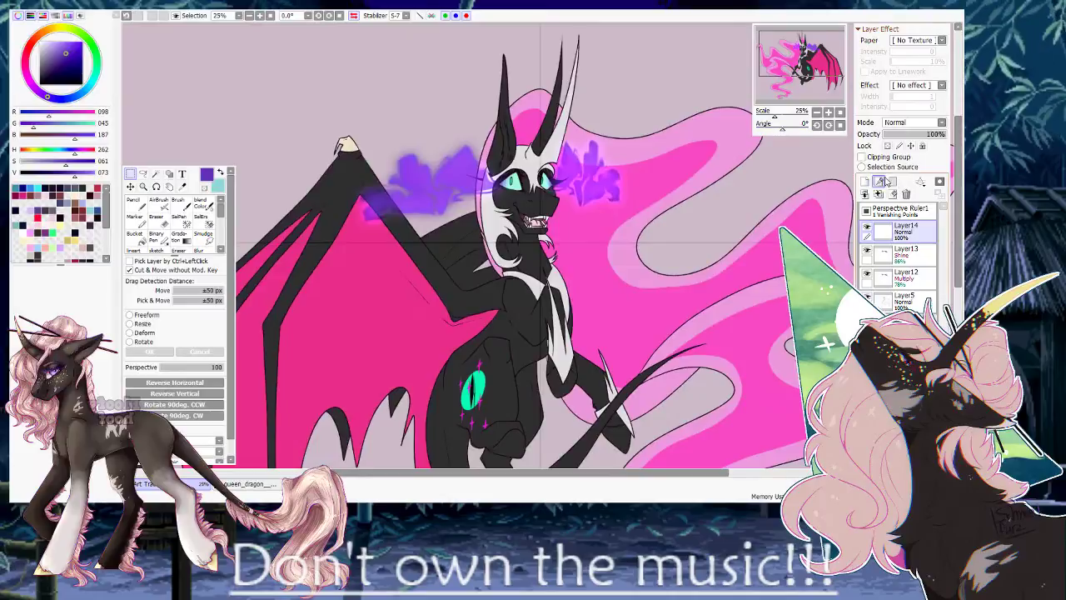
pyautogui.click(919, 188)
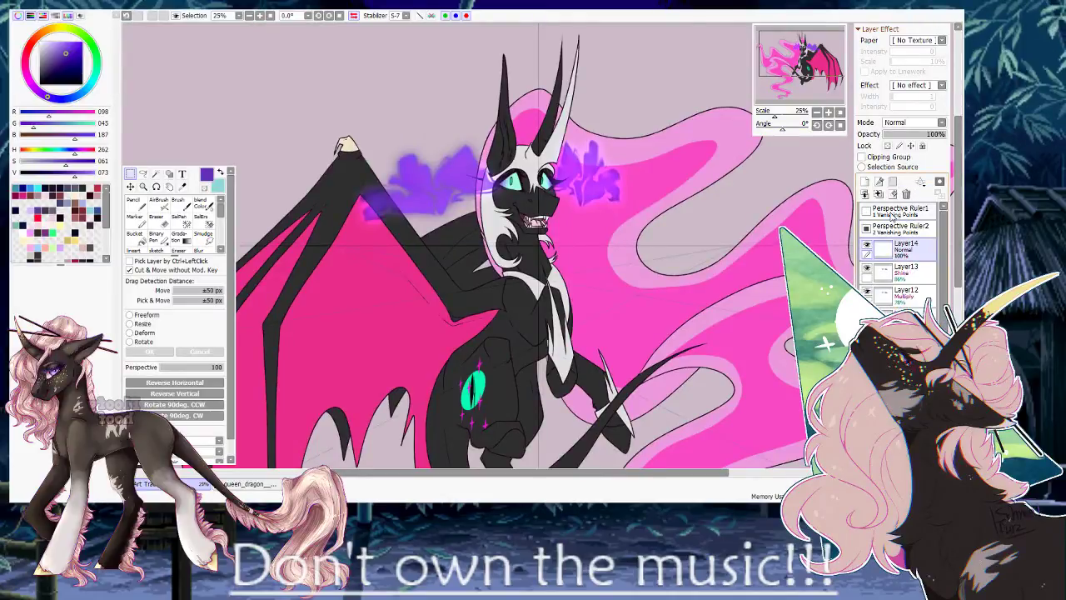
pyautogui.moveTo(621, 253); pyautogui.dragTo(721, 190)
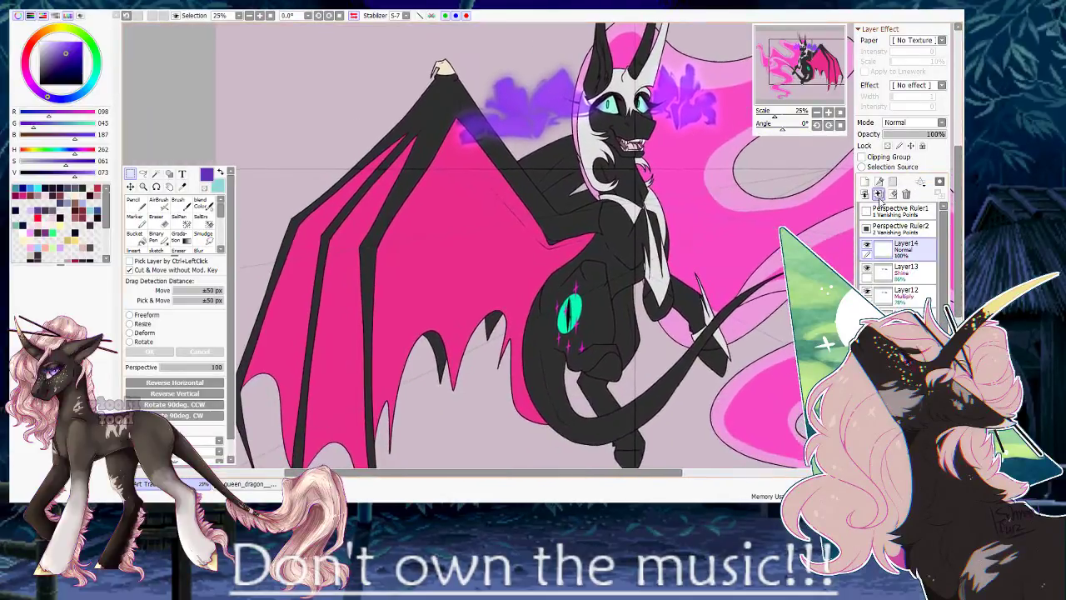
pyautogui.click(920, 182)
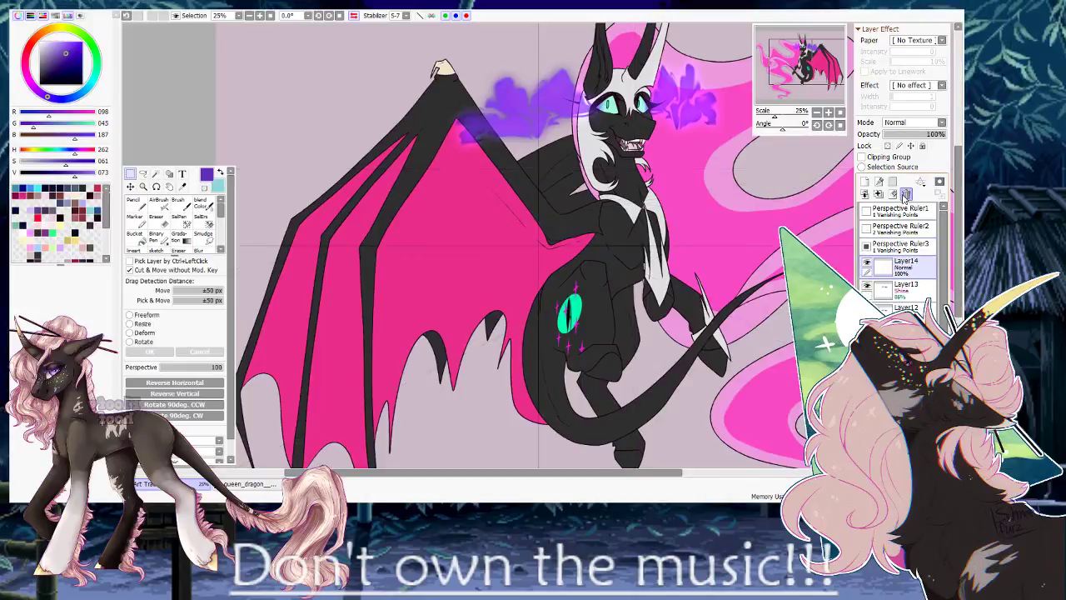
pyautogui.click(920, 182)
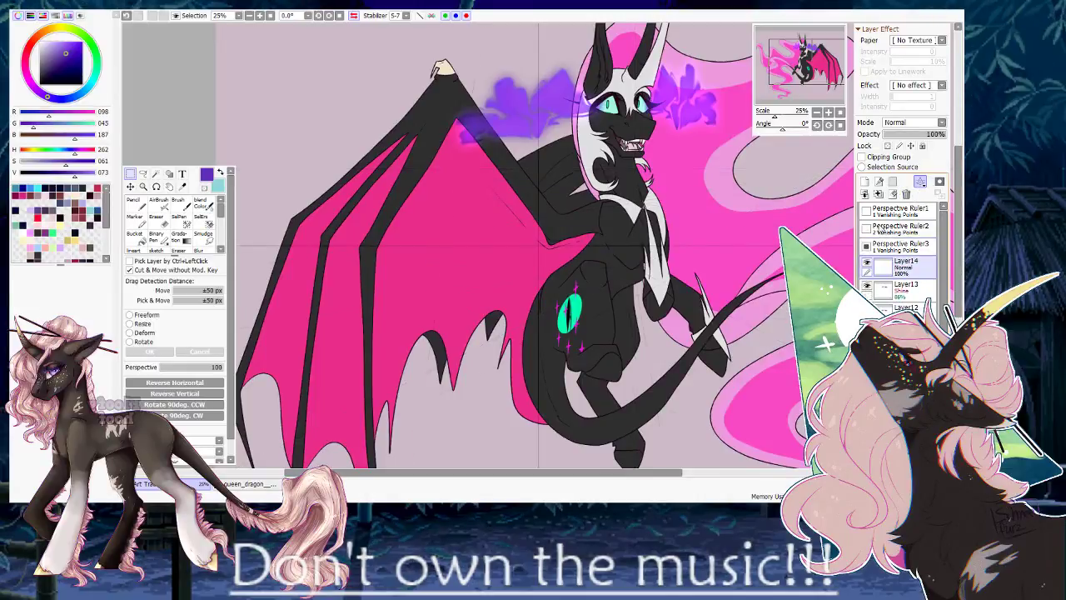
pyautogui.moveTo(745, 221); pyautogui.dragTo(690, 169)
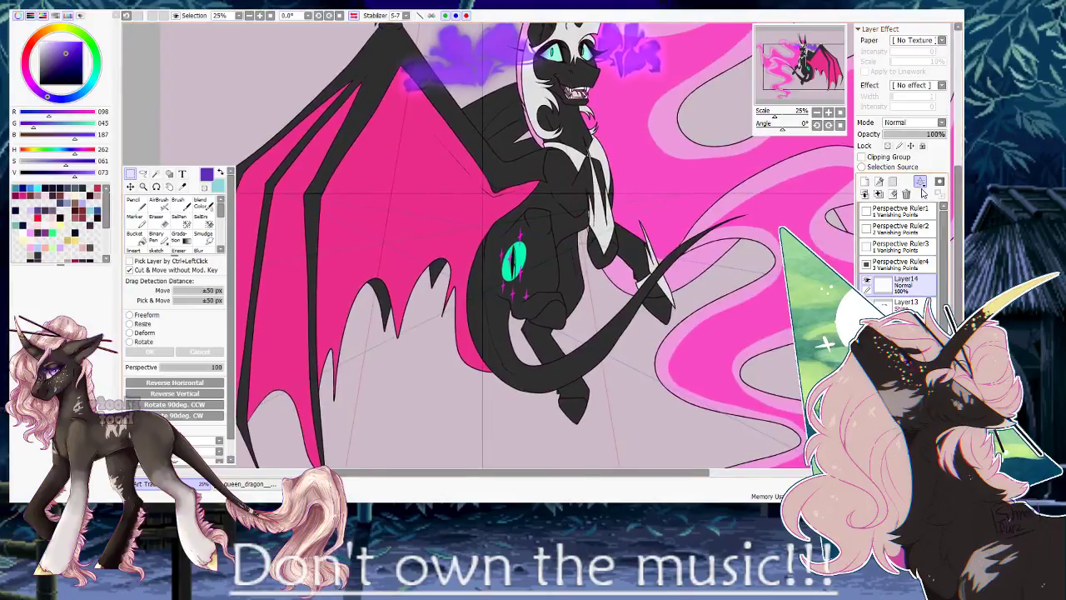
pyautogui.click(889, 222)
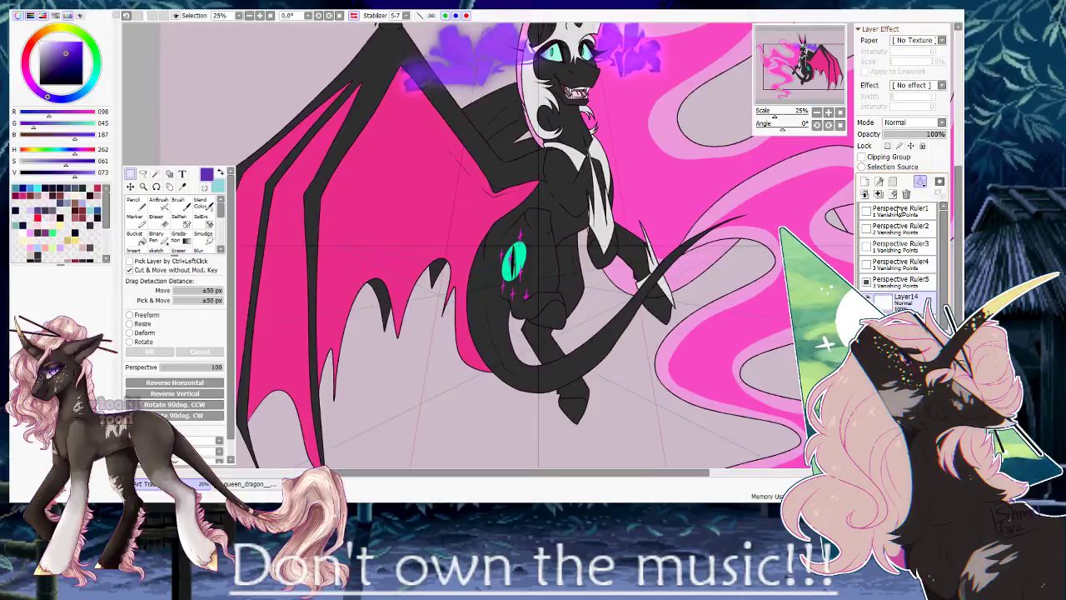
# Delete the empty Layer14 and all the perspective rulers above the smoke layers.
pyautogui.click(906, 193)
pyautogui.click(907, 194)
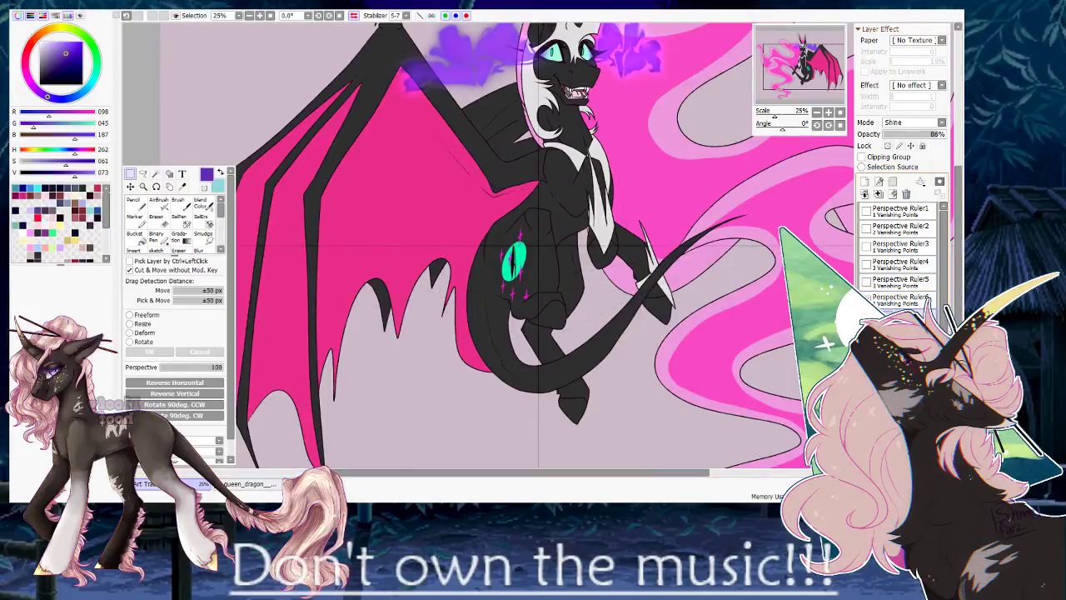
pyautogui.click(903, 298)
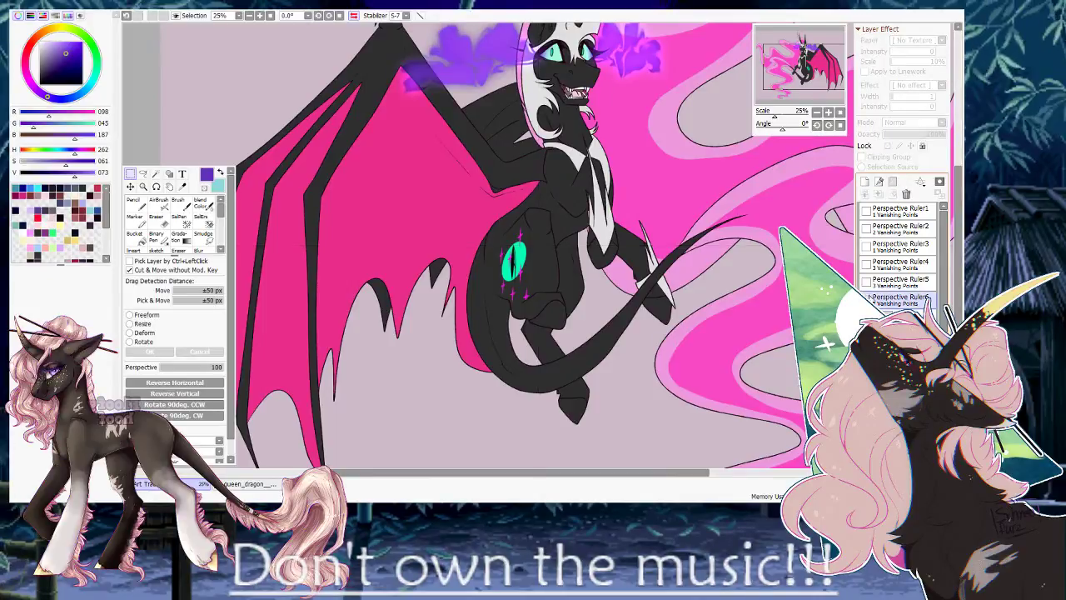
pyautogui.click(910, 215)
pyautogui.click(907, 194)
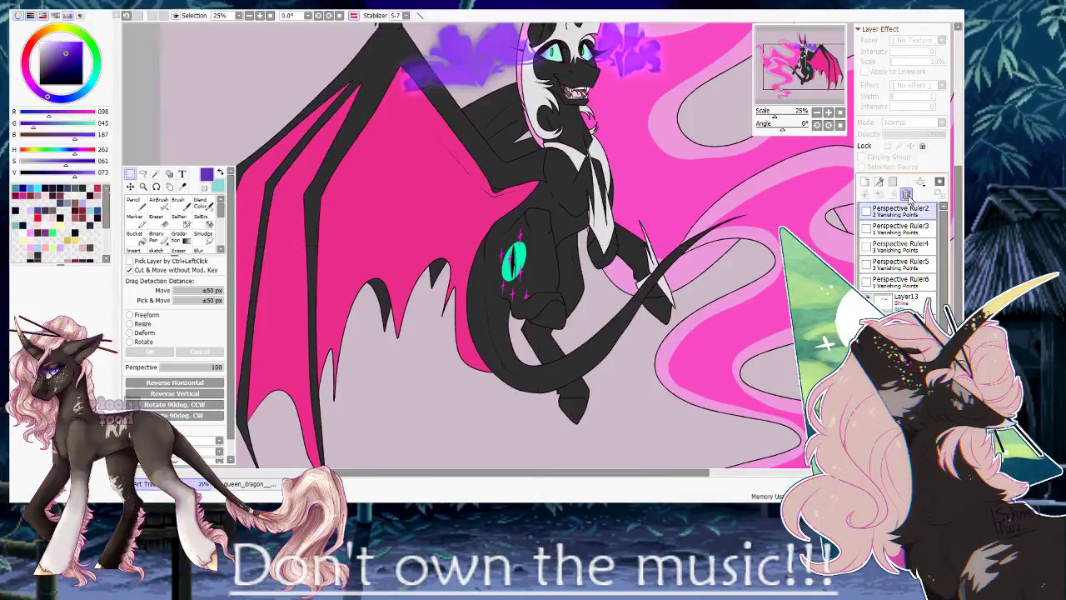
pyautogui.click(907, 194)
pyautogui.click(907, 194)
pyautogui.click(907, 194)
pyautogui.click(907, 194)
pyautogui.click(907, 194)
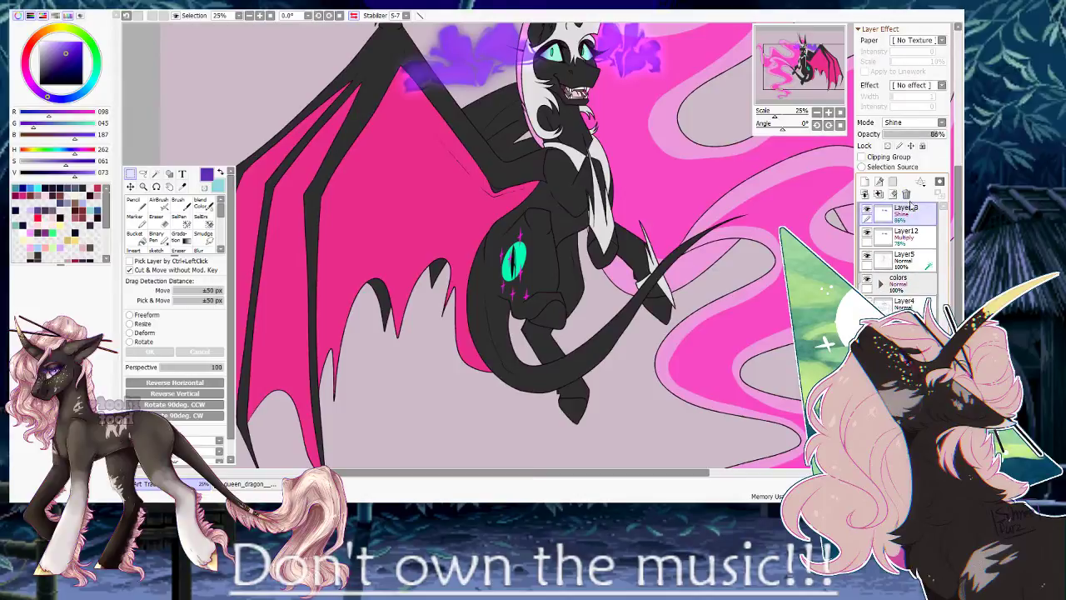
# Add a new layer in Shine mode above the smoke layers and choose a muted purple, RGB 156, 137, 187.
pyautogui.moveTo(716, 106); pyautogui.dragTo(634, 191)
pyautogui.moveTo(574, 135); pyautogui.dragTo(587, 173)
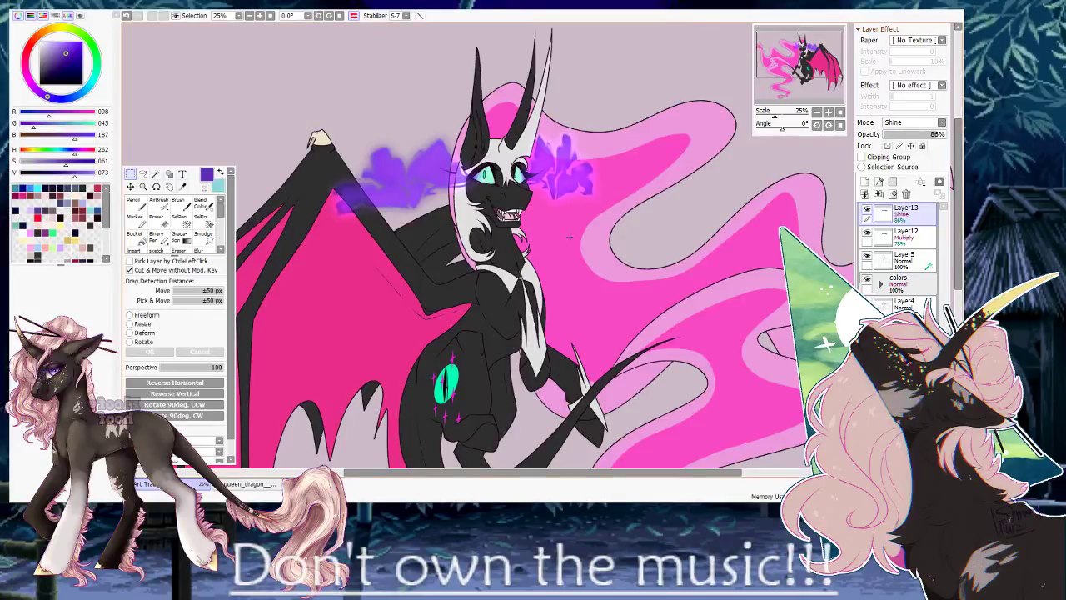
pyautogui.moveTo(578, 163); pyautogui.dragTo(595, 196)
pyautogui.click(866, 182)
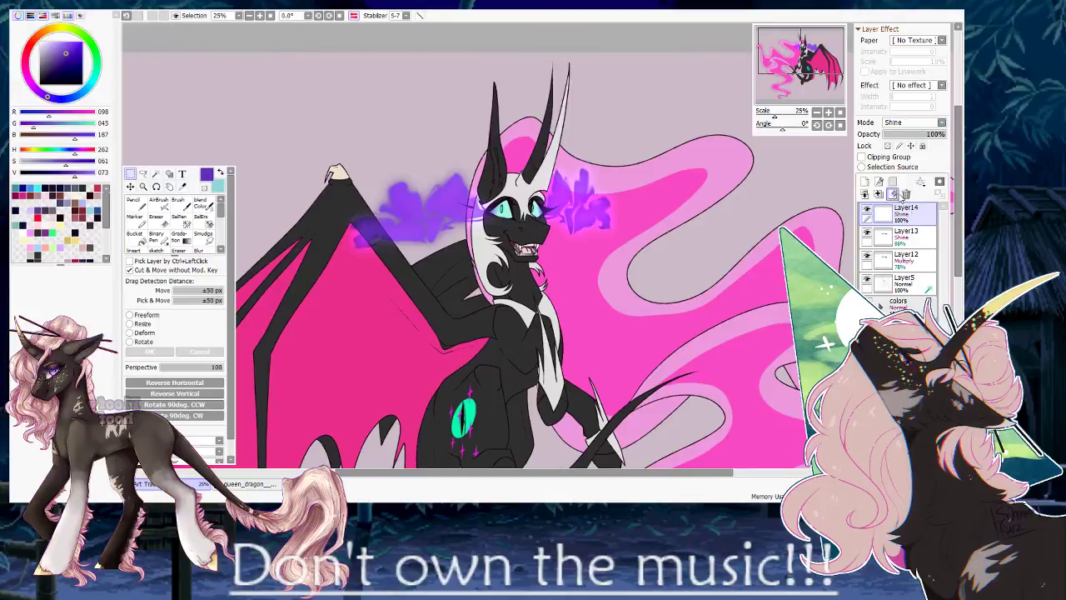
pyautogui.moveTo(66, 163); pyautogui.dragTo(39, 166)
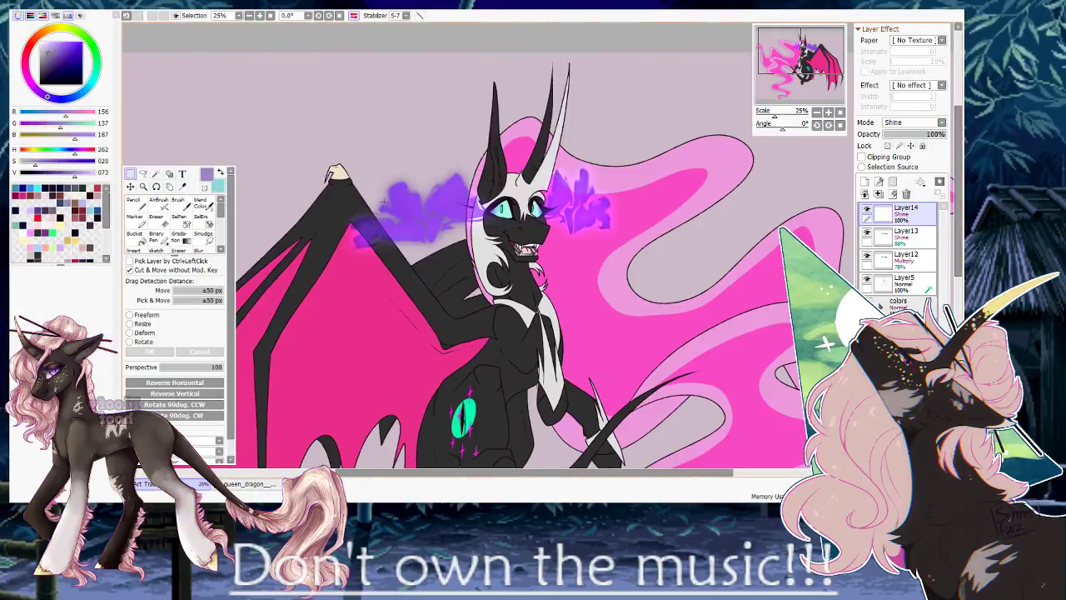
# Paint soft highlight spots over the smoke trails beside both eyes with the Brush at size 350.
pyautogui.press('n')
pyautogui.click(182, 205)
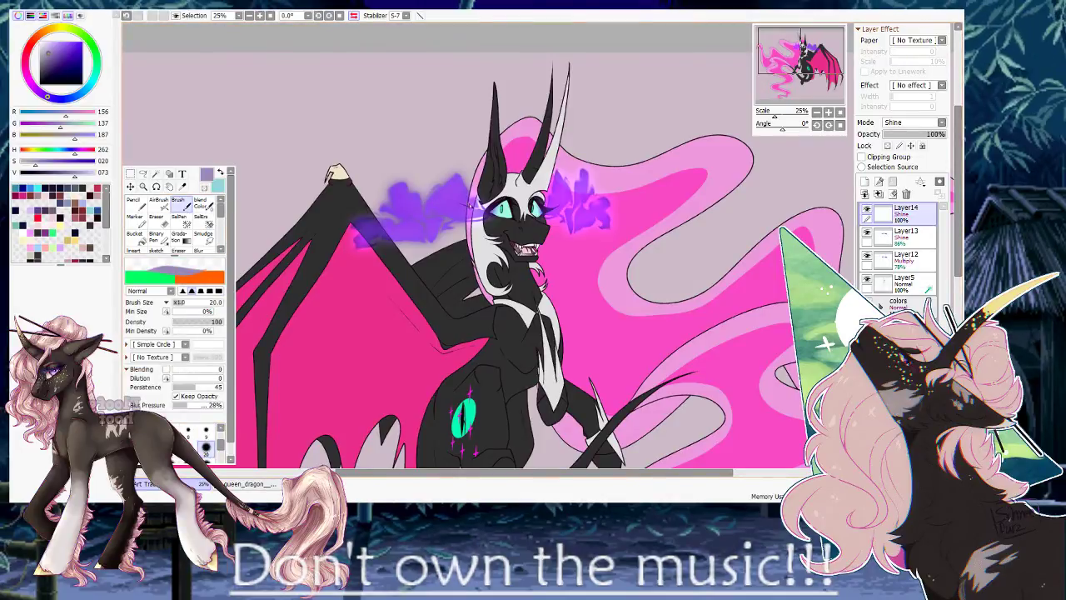
pyautogui.scroll(-3, 213, 441)
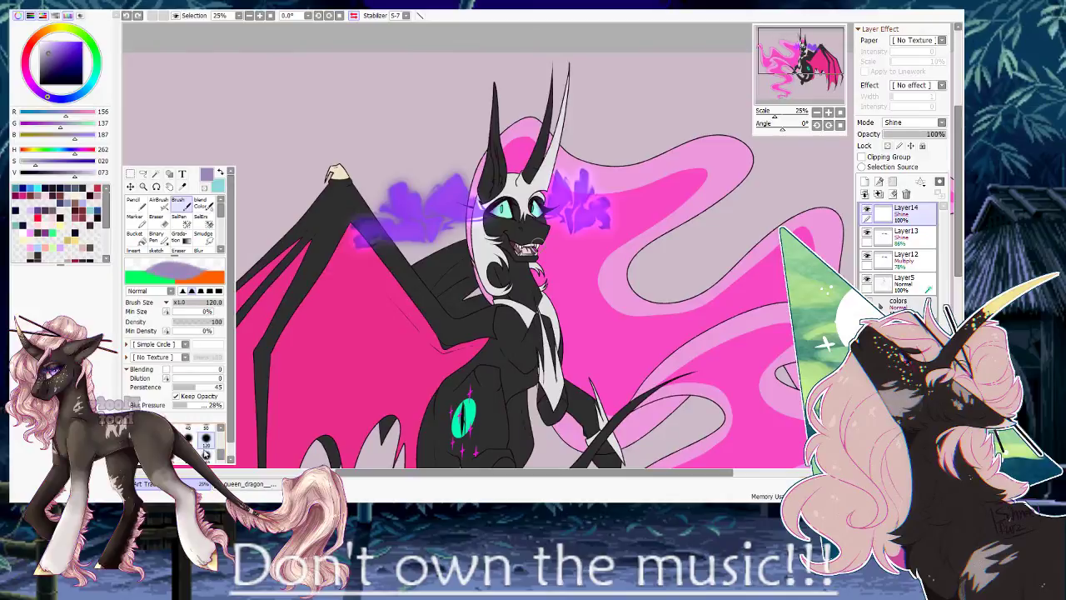
pyautogui.click(207, 457)
pyautogui.moveTo(496, 210)
pyautogui.mouseDown()
pyautogui.moveTo(433, 214)
pyautogui.moveTo(443, 204)
pyautogui.moveTo(483, 212)
pyautogui.moveTo(454, 190)
pyautogui.moveTo(412, 237)
pyautogui.moveTo(395, 192)
pyautogui.moveTo(391, 216)
pyautogui.moveTo(361, 243)
pyautogui.mouseUp()
pyautogui.hotkey('ctrl', 'z')
pyautogui.hotkey('ctrl', 'z')
pyautogui.hotkey('ctrl', 'z')
pyautogui.moveTo(558, 194)
pyautogui.mouseDown()
pyautogui.moveTo(574, 216)
pyautogui.moveTo(581, 191)
pyautogui.moveTo(601, 223)
pyautogui.moveTo(563, 187)
pyautogui.mouseUp()
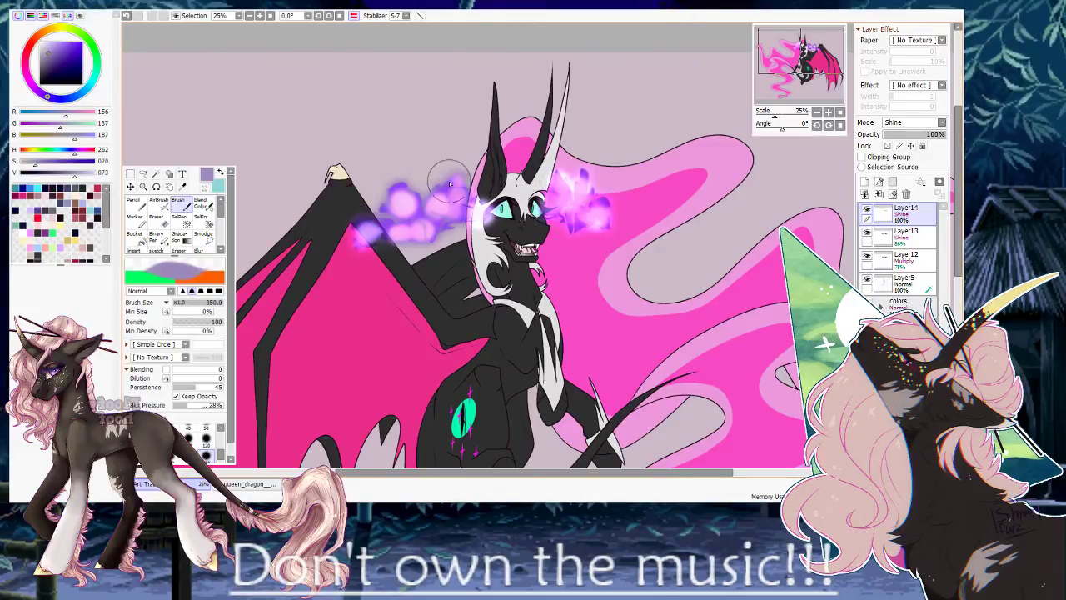
pyautogui.moveTo(450, 184)
pyautogui.mouseDown()
pyautogui.moveTo(479, 212)
pyautogui.moveTo(435, 233)
pyautogui.mouseUp()
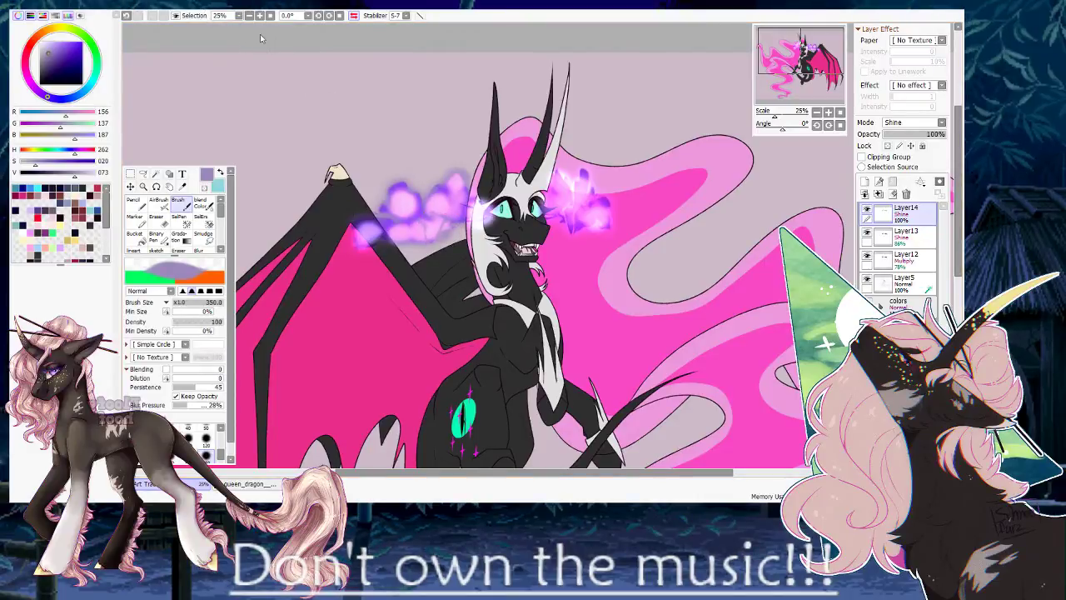
# Blur the painted smoke highlights and lower the opacity of their Shine layer to 68%.
pyautogui.click(260, 35)
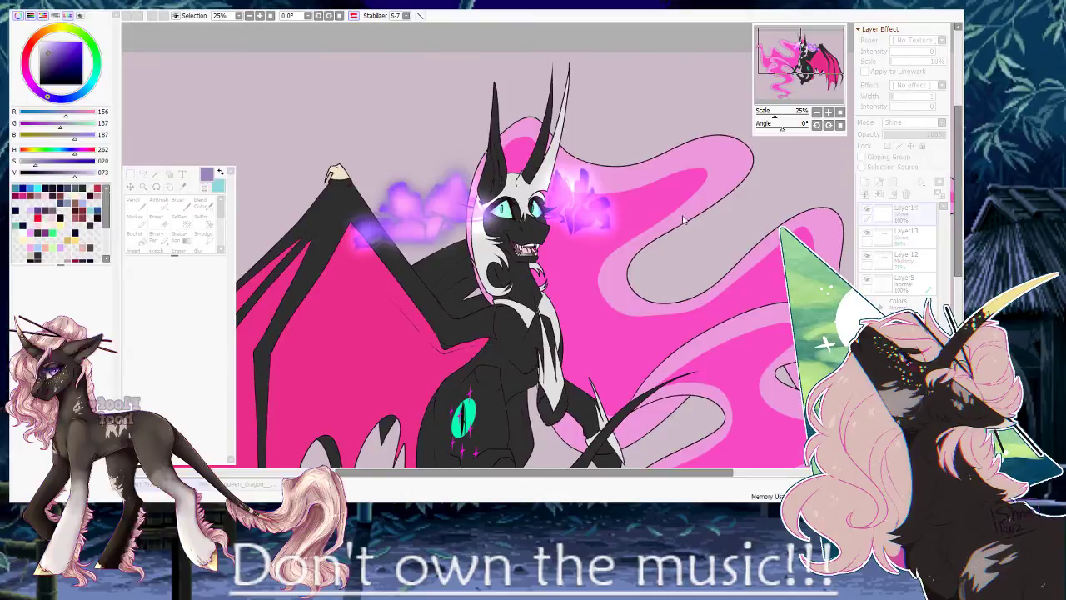
pyautogui.click(764, 238)
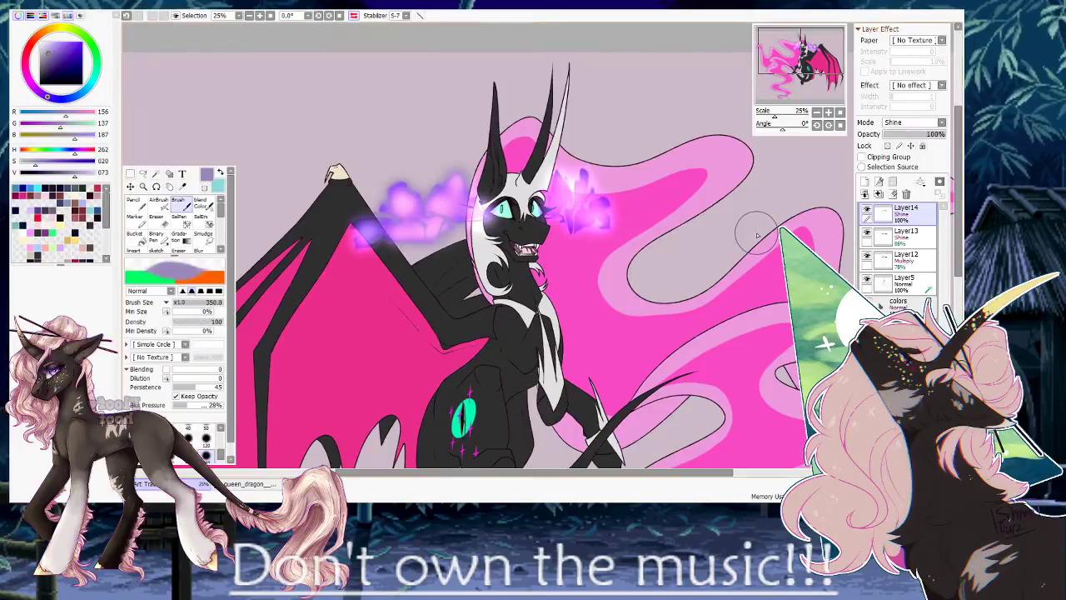
pyautogui.moveTo(916, 135); pyautogui.dragTo(921, 135)
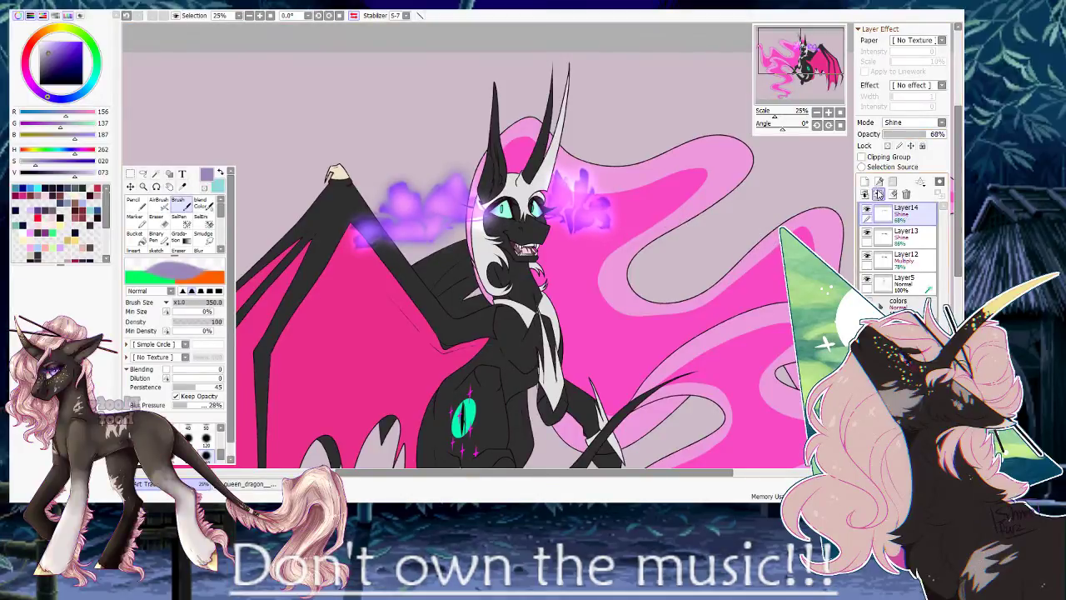
# Add another Shine layer on top and paint bright lavender highlights, RGB 223, 204, 255, over both smoke trails.
pyautogui.click(865, 181)
pyautogui.click(862, 157)
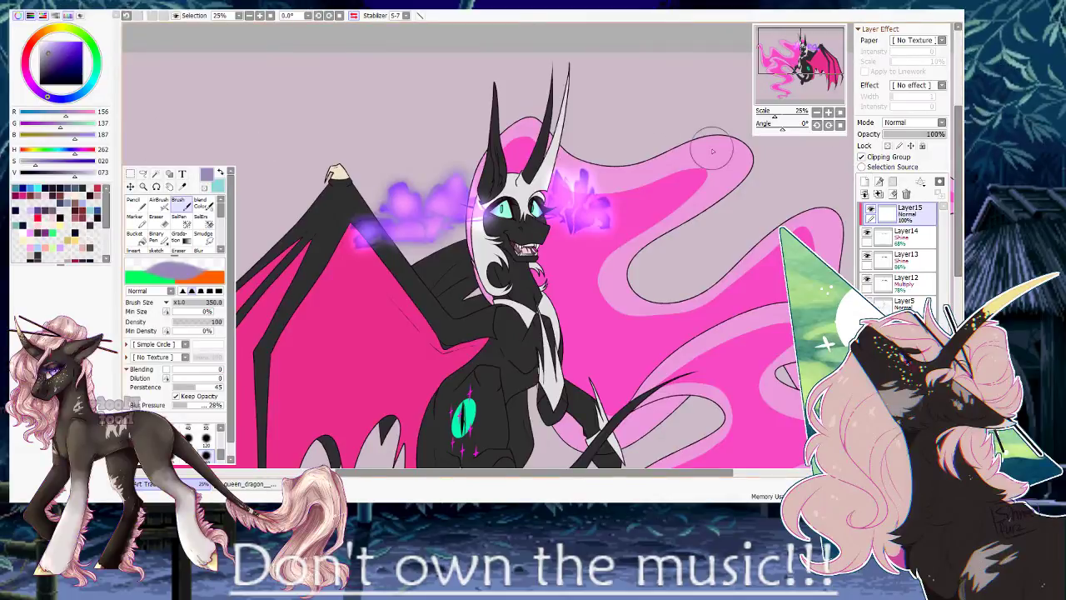
pyautogui.click(862, 157)
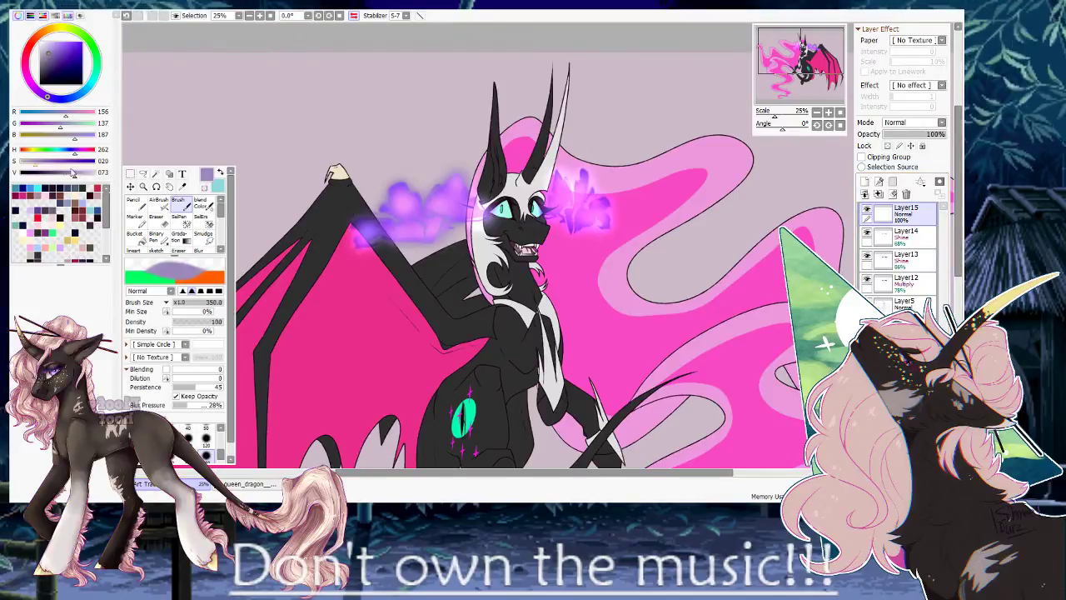
pyautogui.moveTo(74, 173); pyautogui.dragTo(95, 172)
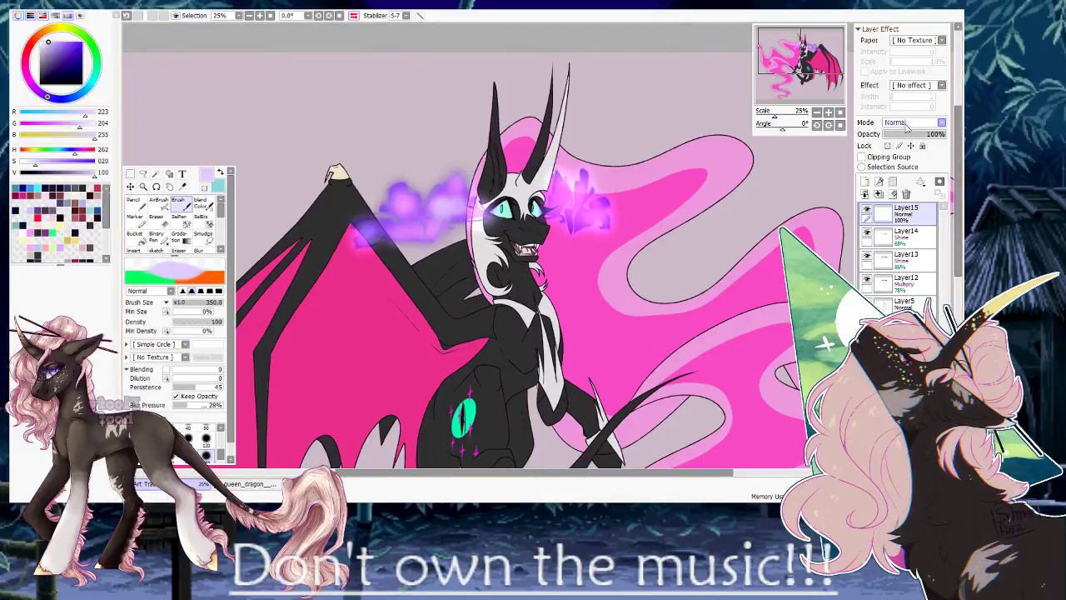
pyautogui.click(906, 195)
pyautogui.moveTo(462, 208)
pyautogui.mouseDown()
pyautogui.moveTo(457, 173)
pyautogui.moveTo(427, 198)
pyautogui.moveTo(405, 185)
pyautogui.moveTo(388, 223)
pyautogui.moveTo(364, 234)
pyautogui.moveTo(415, 237)
pyautogui.moveTo(428, 231)
pyautogui.moveTo(418, 218)
pyautogui.moveTo(454, 238)
pyautogui.mouseUp()
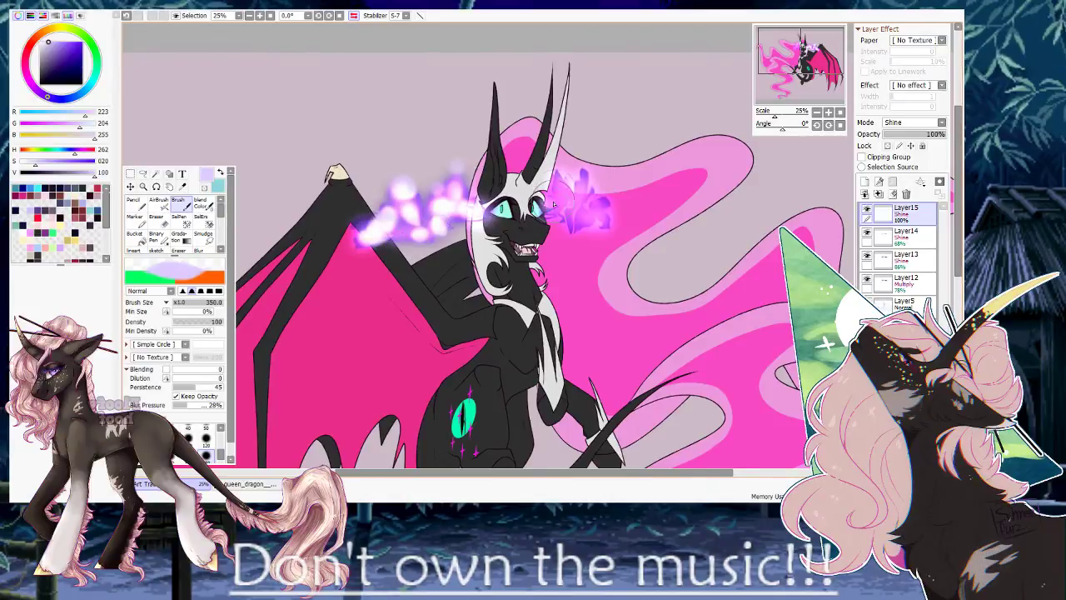
pyautogui.moveTo(554, 202)
pyautogui.mouseDown()
pyautogui.moveTo(583, 211)
pyautogui.moveTo(562, 219)
pyautogui.moveTo(564, 178)
pyautogui.moveTo(598, 214)
pyautogui.moveTo(567, 220)
pyautogui.moveTo(588, 185)
pyautogui.moveTo(606, 222)
pyautogui.mouseUp()
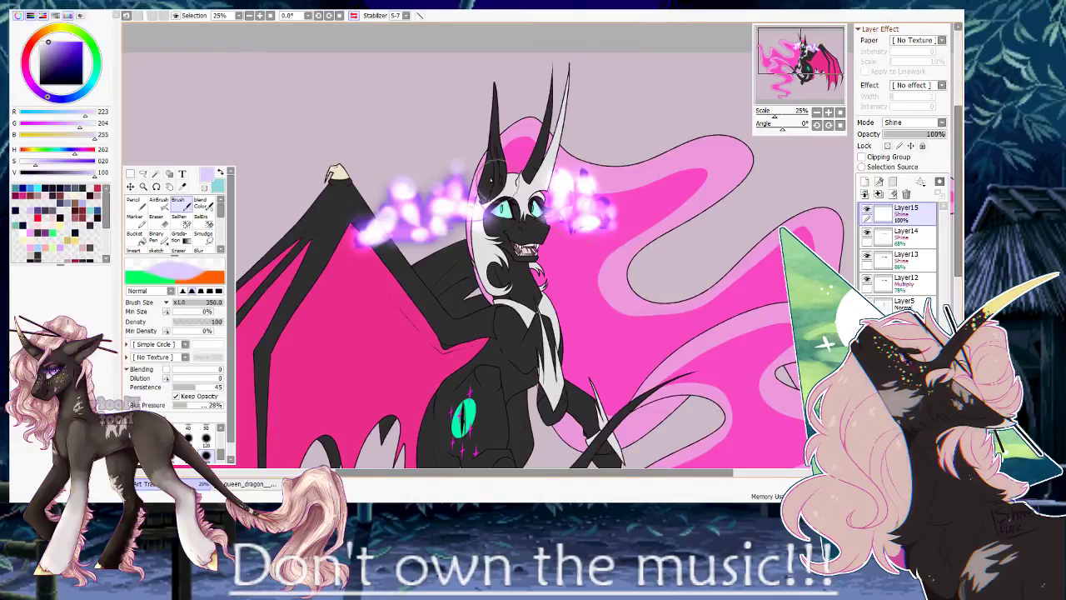
# Soften the lavender highlights with the Blend Color brush at size 350 and lower their layer's opacity to 83%.
pyautogui.click(202, 205)
pyautogui.click(206, 426)
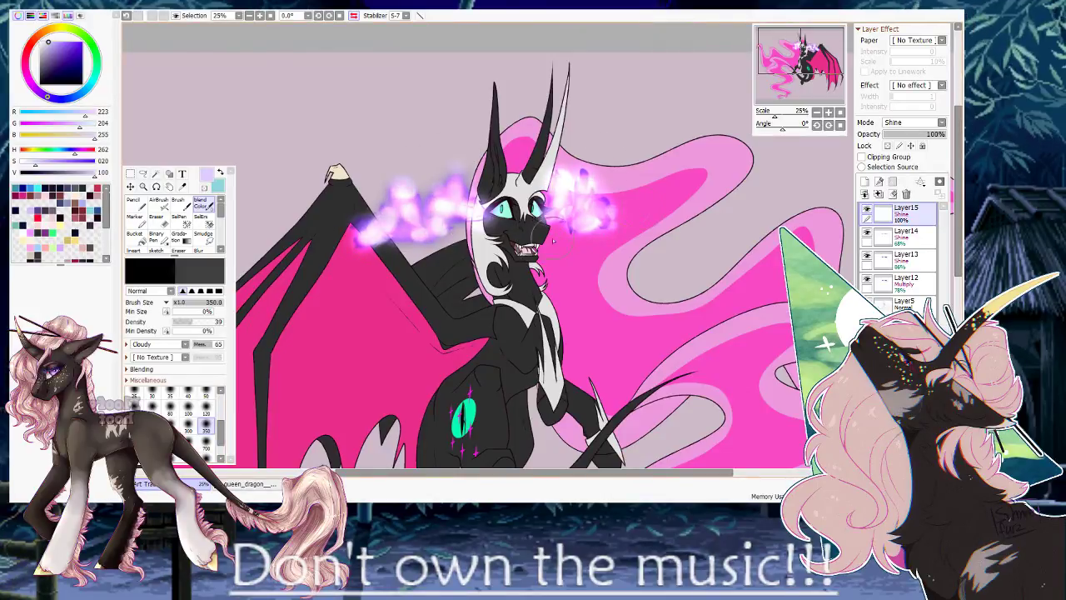
pyautogui.moveTo(920, 133); pyautogui.dragTo(936, 140)
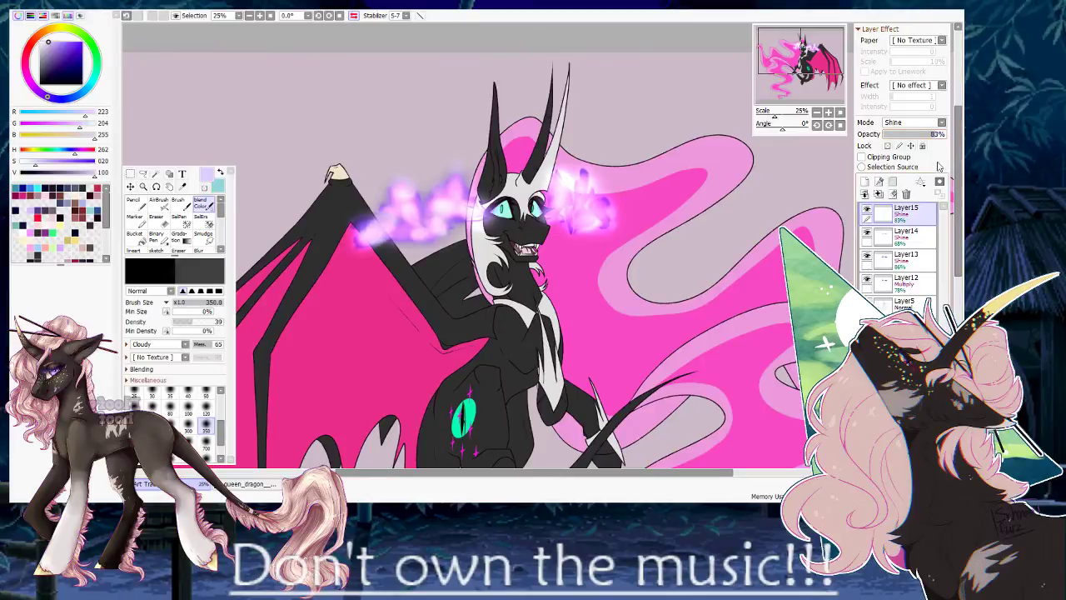
# Hide and show Layer12, Layer13 and Layer14 in turn to compare what each contributes to the glowing smoke.
pyautogui.click(904, 235)
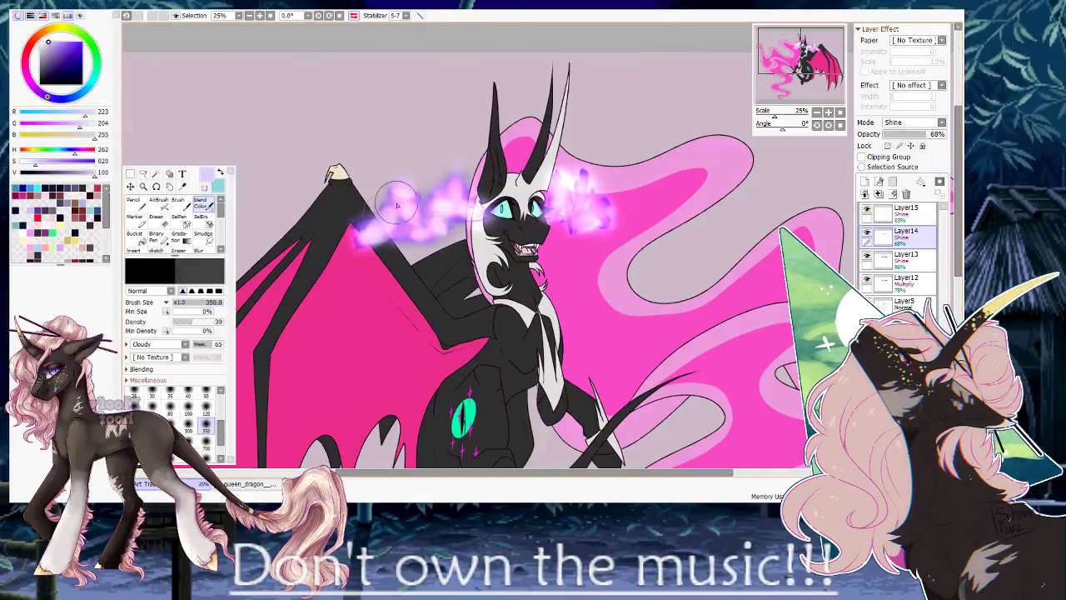
pyautogui.click(904, 257)
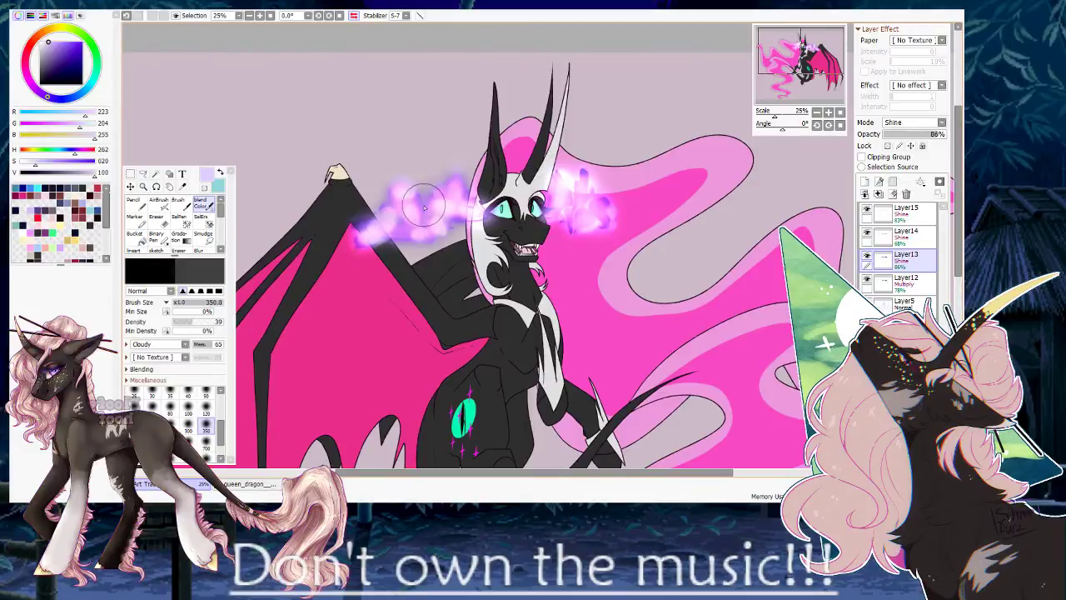
pyautogui.click(867, 280)
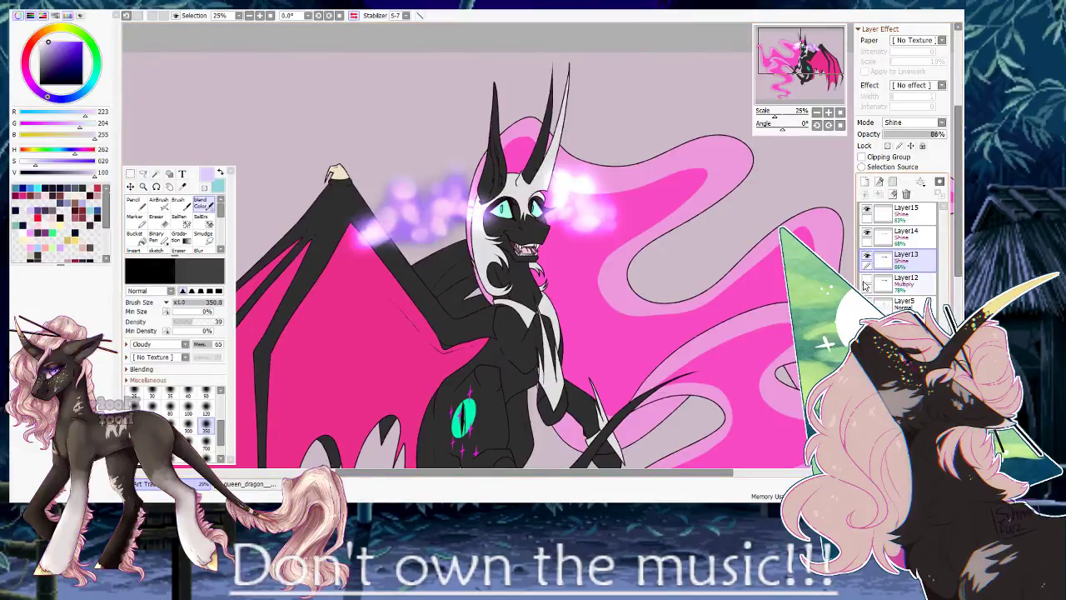
pyautogui.click(864, 282)
pyautogui.click(864, 283)
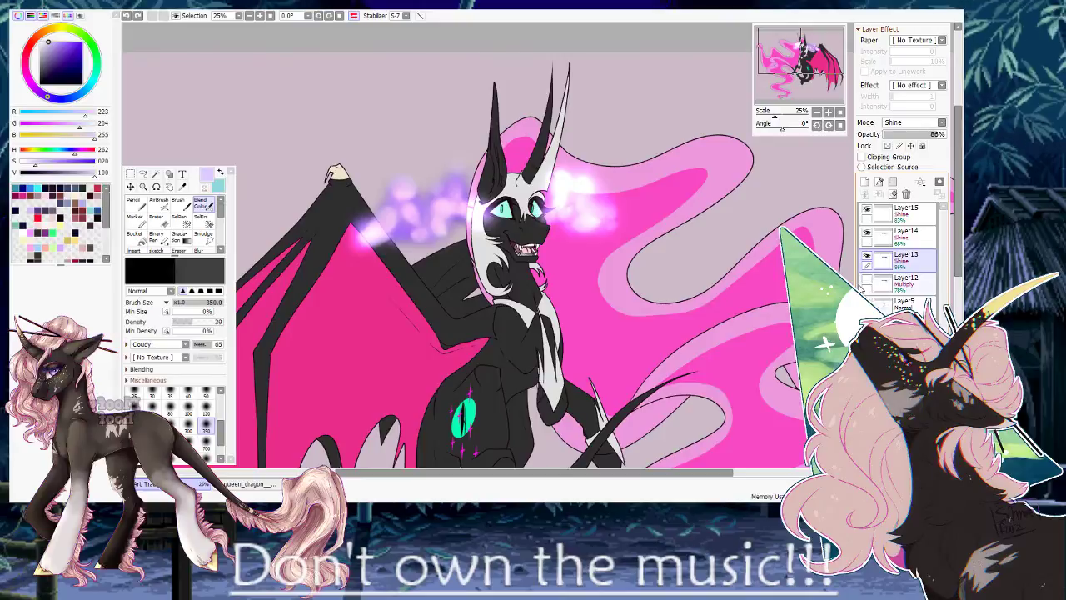
pyautogui.click(871, 234)
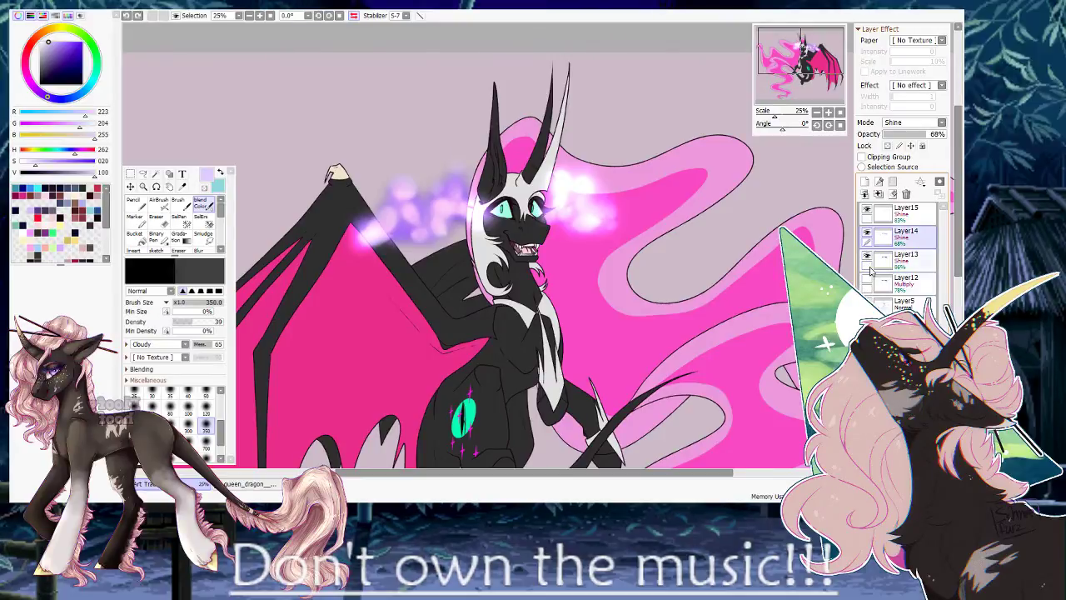
pyautogui.click(866, 238)
pyautogui.click(866, 237)
pyautogui.click(866, 236)
pyautogui.click(866, 235)
pyautogui.click(866, 259)
pyautogui.click(866, 258)
pyautogui.click(866, 259)
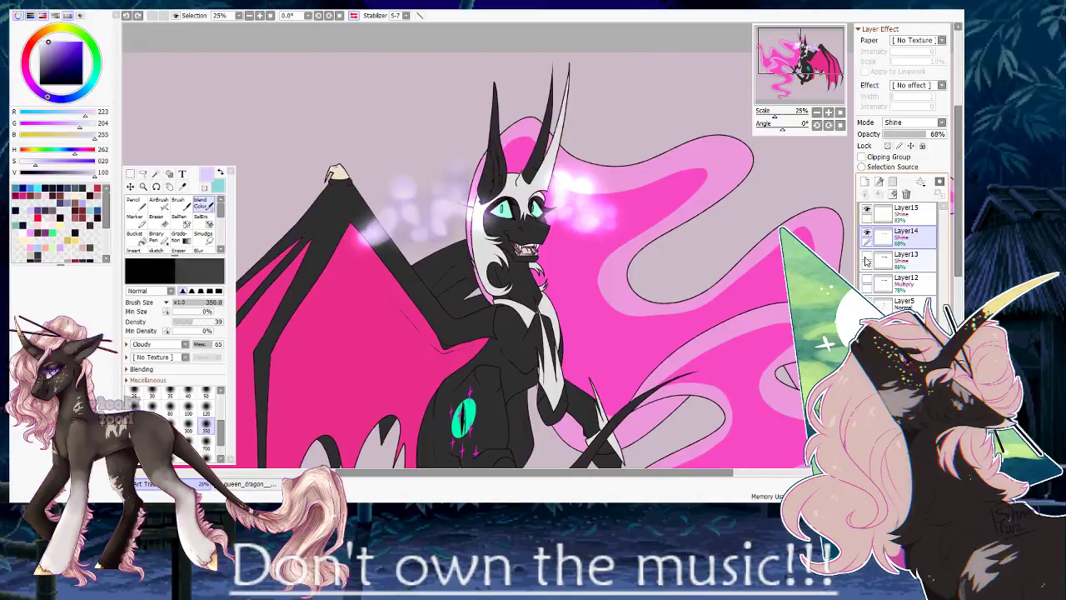
pyautogui.click(866, 237)
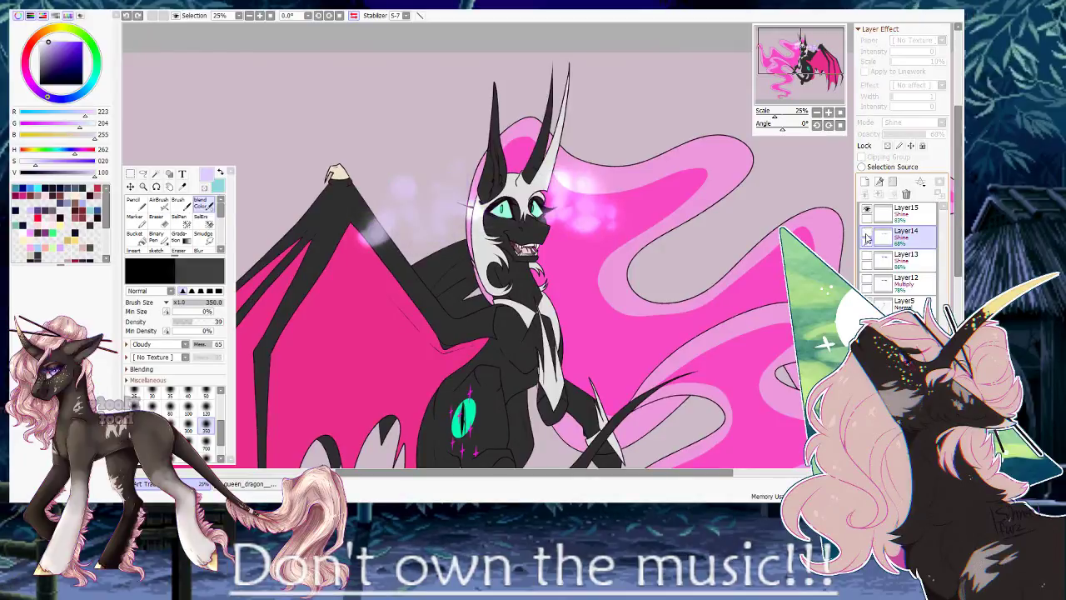
pyautogui.click(866, 238)
pyautogui.click(866, 238)
pyautogui.click(866, 239)
pyautogui.click(866, 239)
pyautogui.click(866, 239)
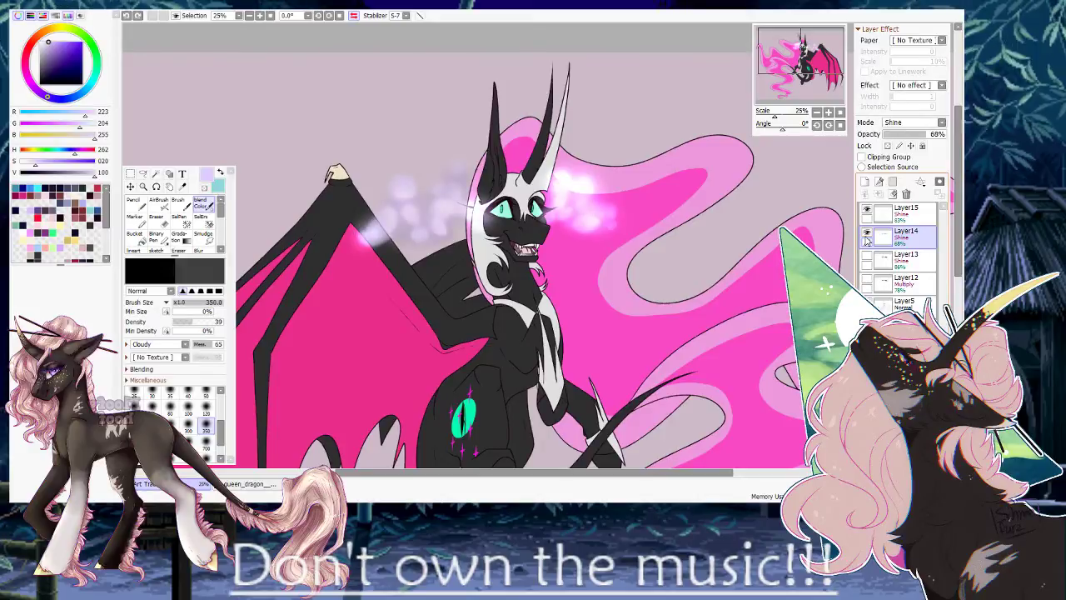
pyautogui.click(867, 259)
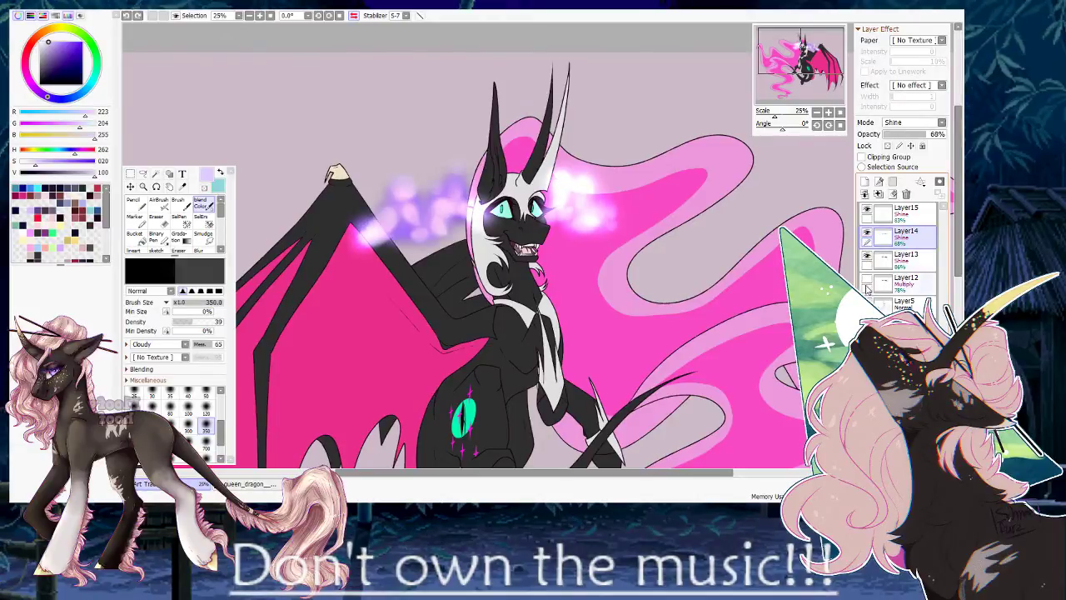
pyautogui.click(866, 282)
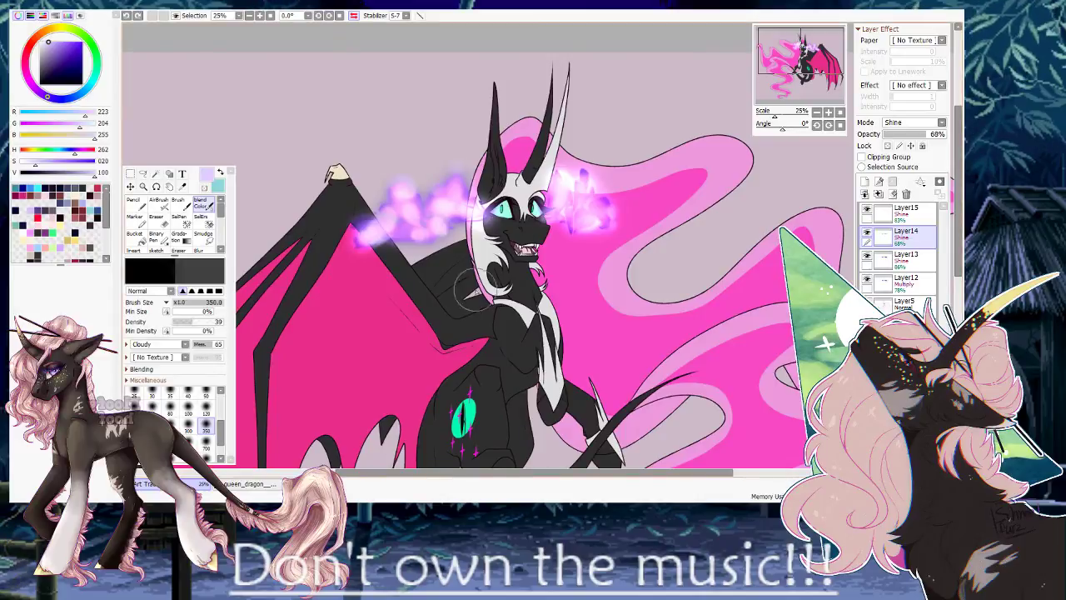
# Mirror the canvas view and hide and show the top Shine layer to check its highlights on the smoke.
pyautogui.moveTo(492, 265); pyautogui.dragTo(468, 225)
pyautogui.press('h')
pyautogui.moveTo(694, 150)
pyautogui.mouseDown()
pyautogui.moveTo(700, 139)
pyautogui.moveTo(695, 159)
pyautogui.mouseUp()
pyautogui.click(900, 220)
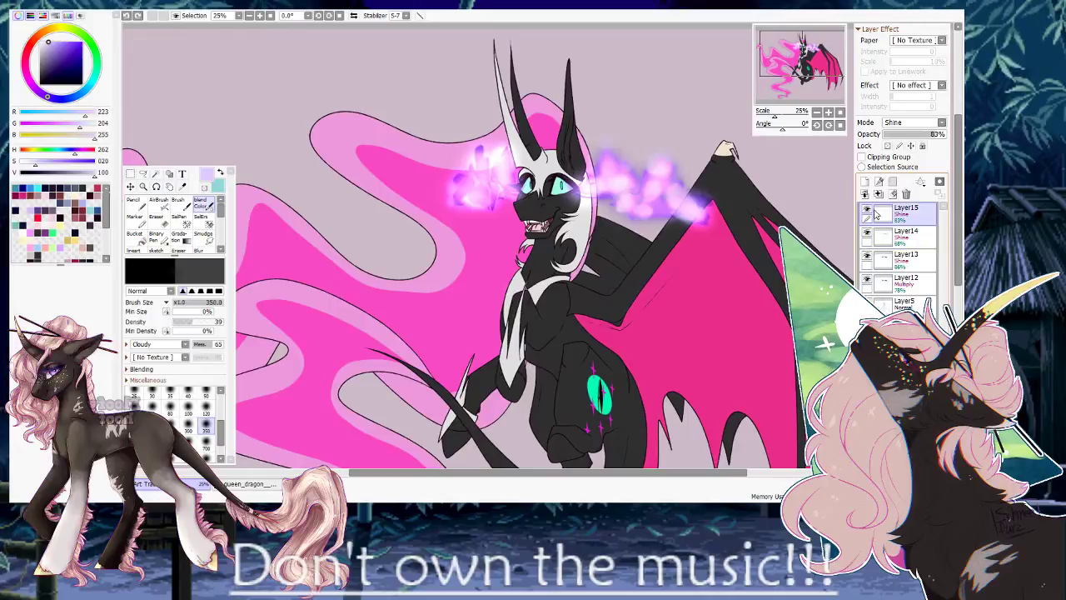
pyautogui.click(868, 209)
pyautogui.click(868, 209)
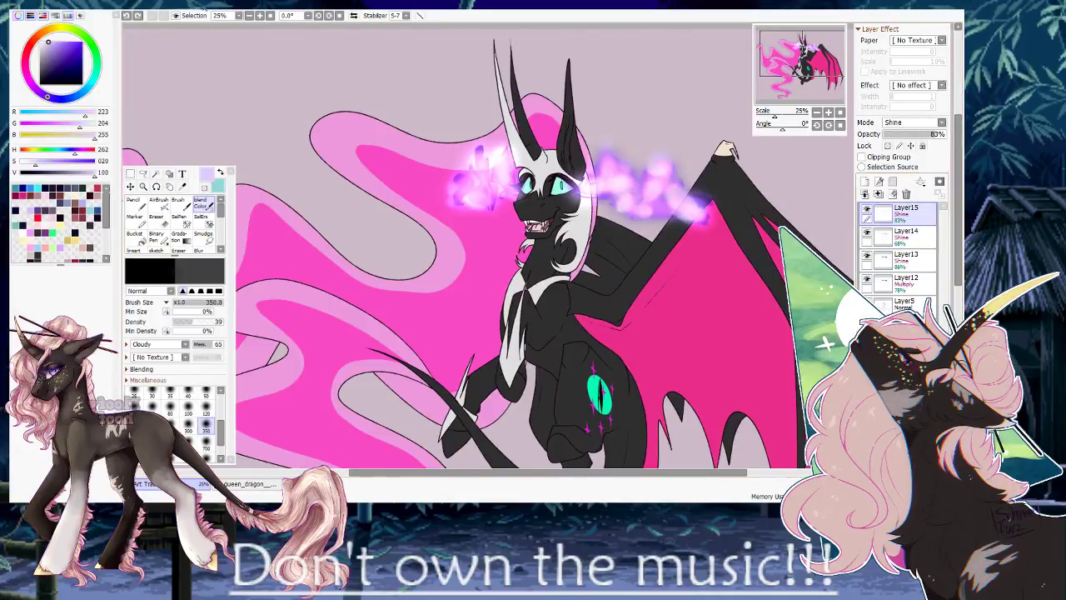
# Blur the lavender highlights on Layer15 and flip the canvas view back to its normal orientation.
pyautogui.click(303, 36)
pyautogui.moveTo(668, 234)
pyautogui.mouseDown()
pyautogui.moveTo(753, 222)
pyautogui.moveTo(606, 220)
pyautogui.moveTo(658, 219)
pyautogui.mouseUp()
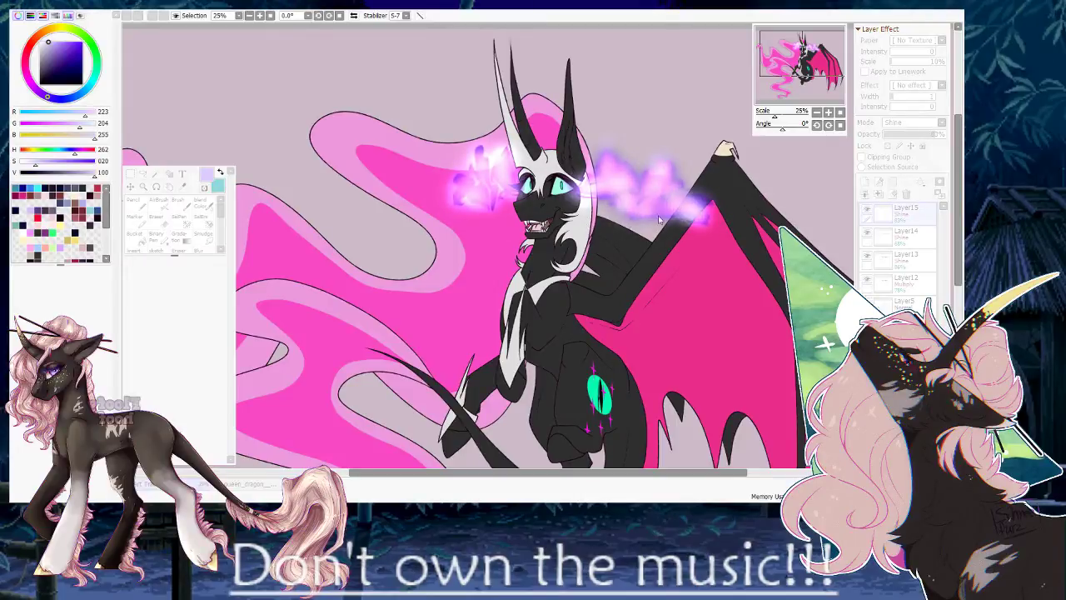
pyautogui.click(761, 232)
pyautogui.press('h')
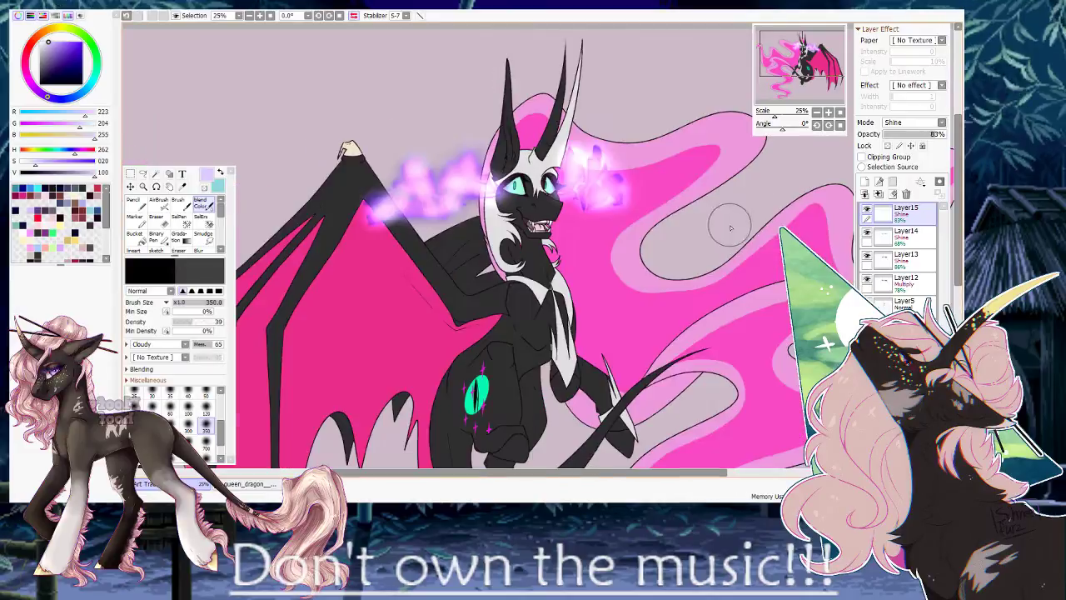
# Review the figure and toggle the Multiply smoke layer to compare the glow with and without it.
pyautogui.moveTo(691, 176); pyautogui.dragTo(706, 216)
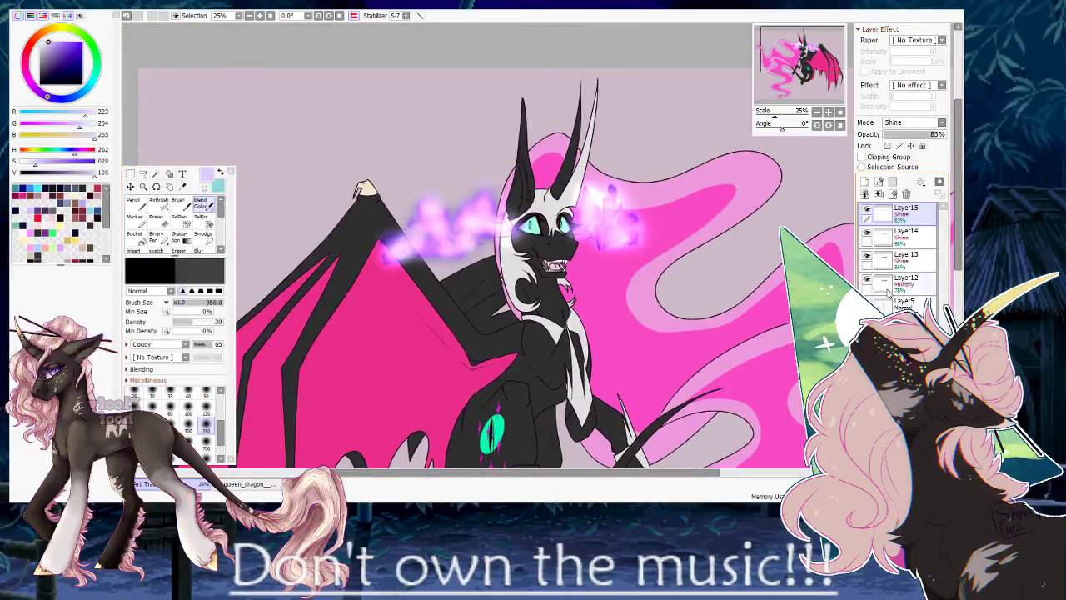
pyautogui.scroll(-3, 643, 192)
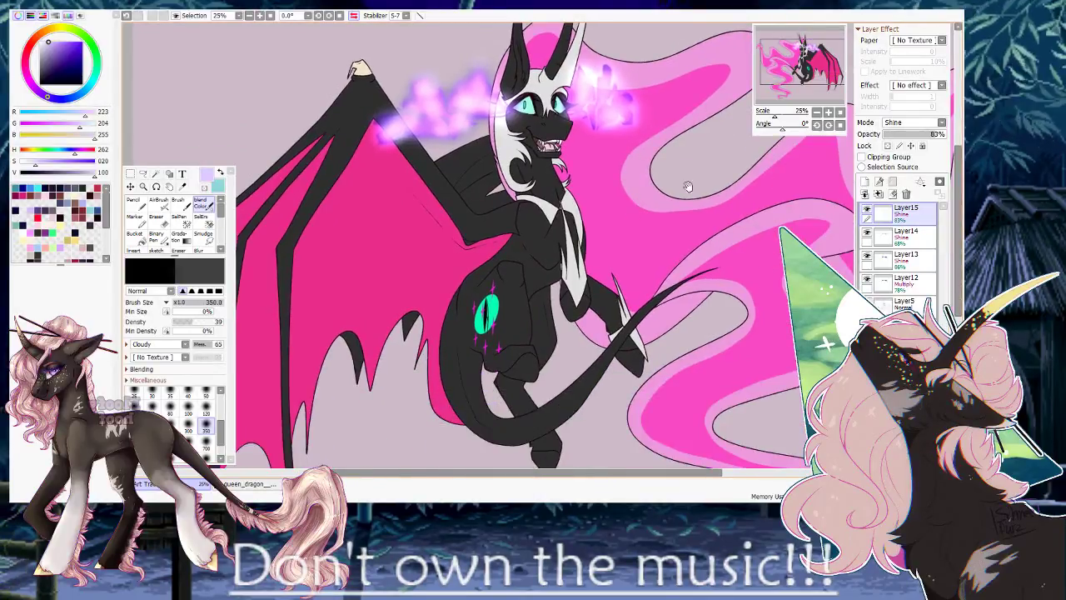
pyautogui.click(920, 287)
pyautogui.click(867, 281)
pyautogui.click(866, 281)
pyautogui.click(867, 280)
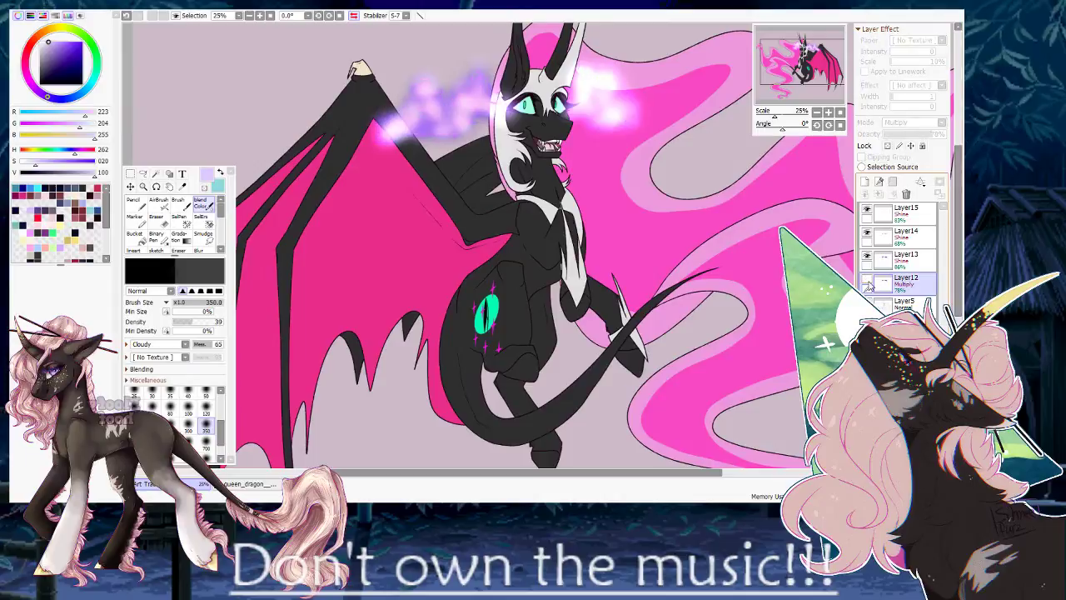
pyautogui.click(869, 283)
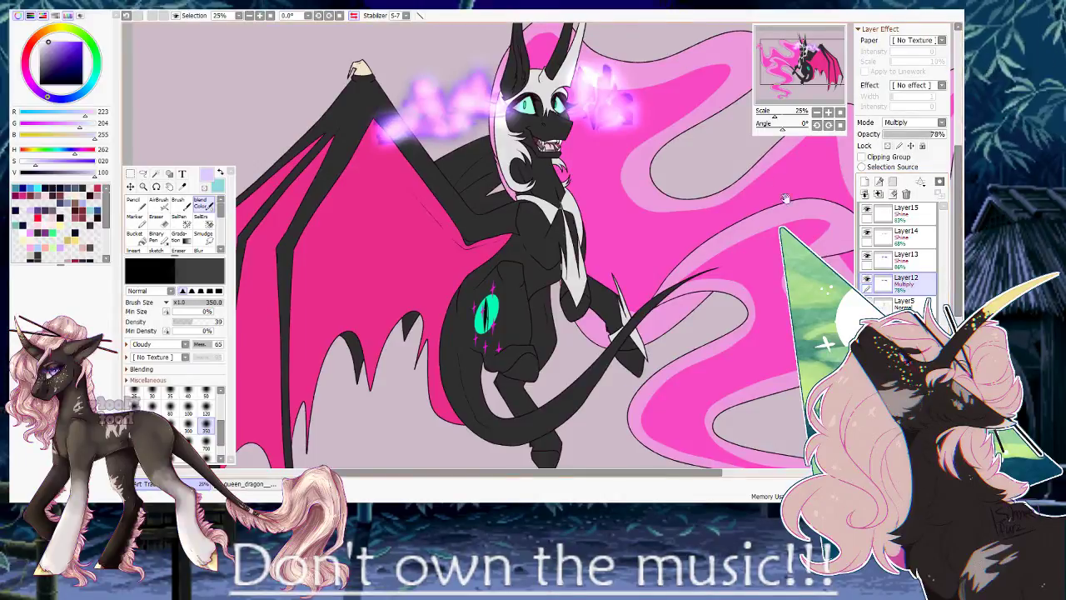
# Set the opacity of the Multiply smoke layer, Layer12, to 73%.
pyautogui.scroll(1, 754, 182)
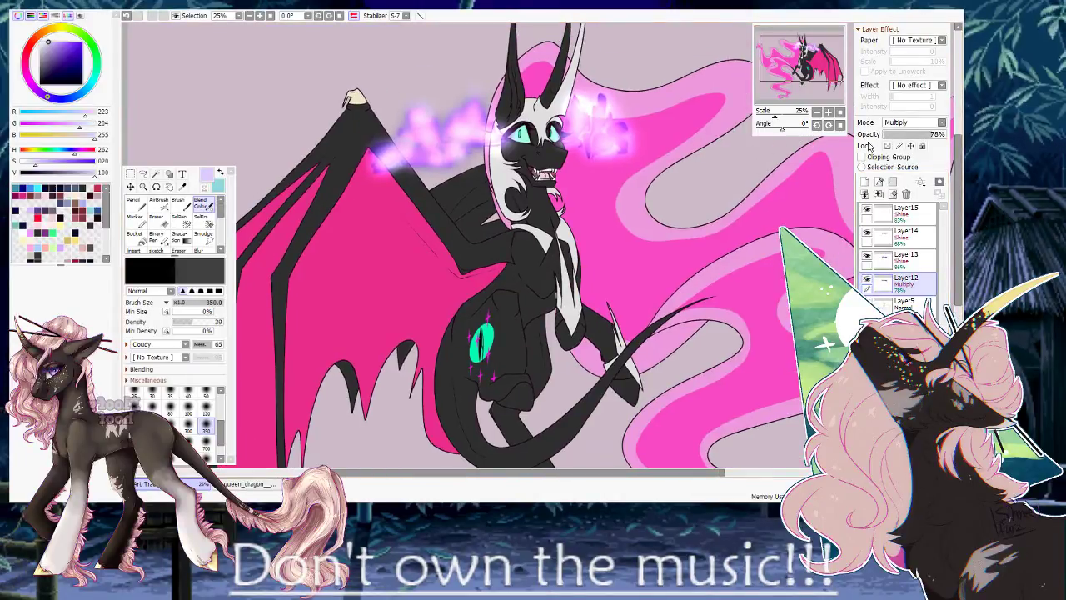
pyautogui.moveTo(941, 135)
pyautogui.mouseDown()
pyautogui.moveTo(898, 136)
pyautogui.moveTo(947, 137)
pyautogui.moveTo(931, 140)
pyautogui.mouseUp()
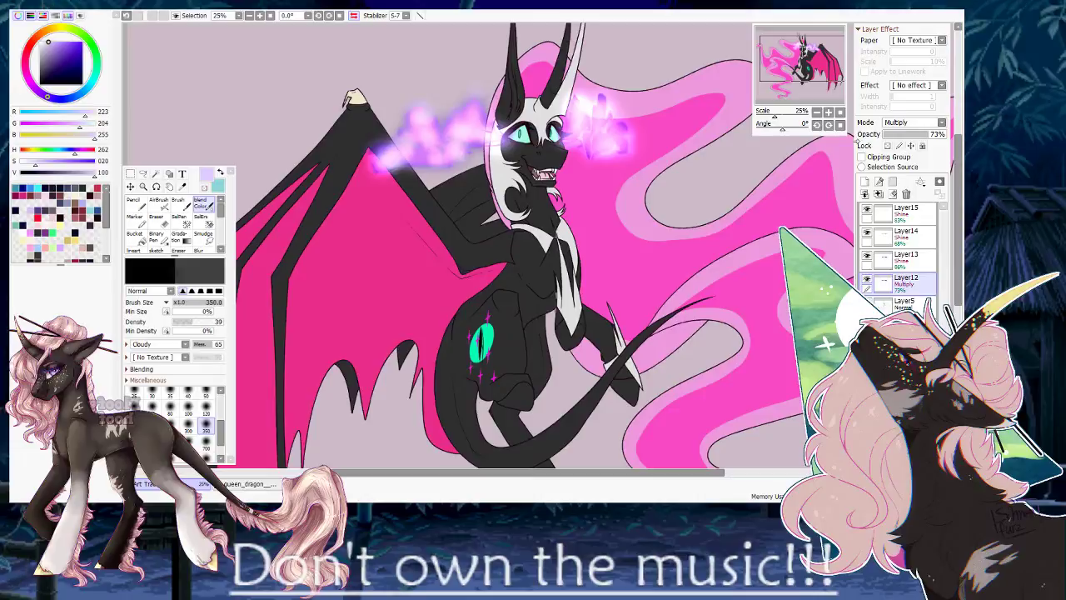
pyautogui.moveTo(701, 234)
pyautogui.mouseDown()
pyautogui.moveTo(703, 198)
pyautogui.moveTo(702, 217)
pyautogui.mouseUp()
# Delete the Shine layers Layer14 and Layer15 from above Layer13, leaving no extra empty layer there.
pyautogui.click(917, 240)
pyautogui.click(907, 194)
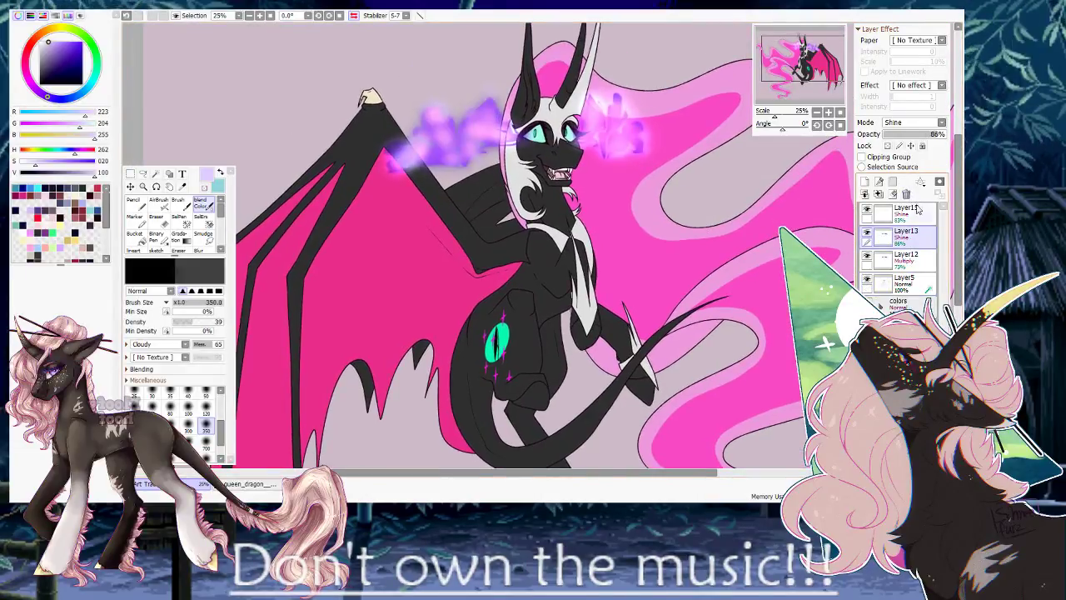
pyautogui.click(900, 221)
pyautogui.click(906, 193)
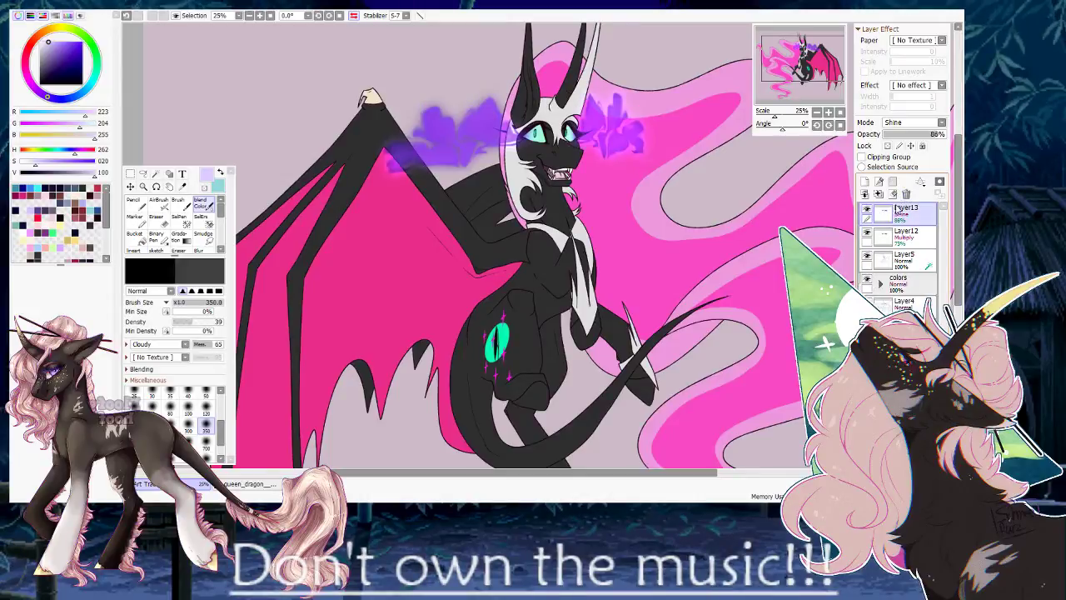
pyautogui.click(865, 182)
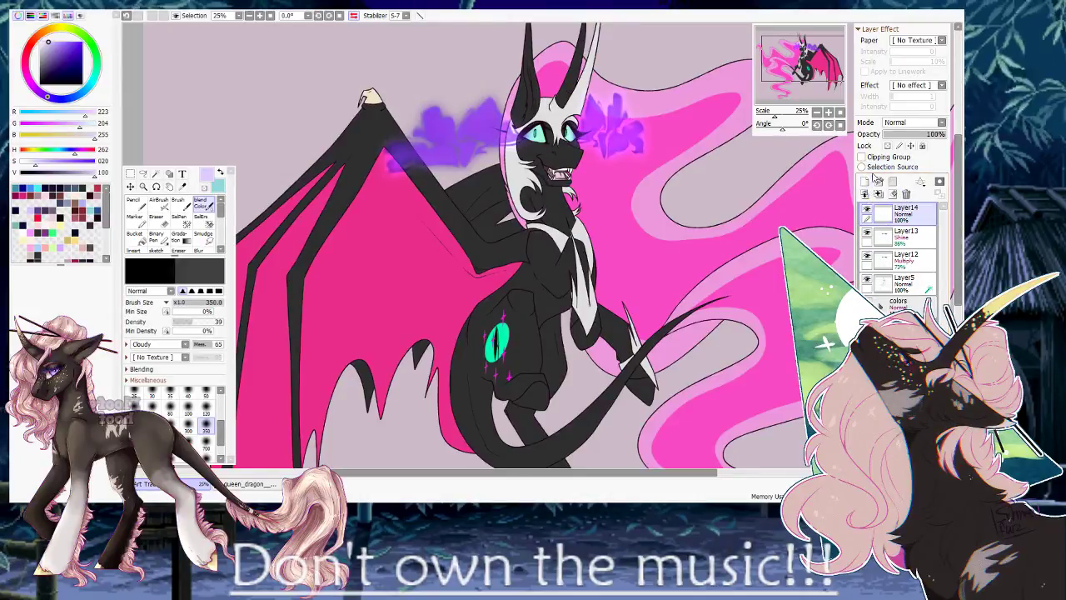
pyautogui.click(906, 194)
# Make Layer12 active and draw a rectangular selection around the head and both smoke trails.
pyautogui.click(908, 234)
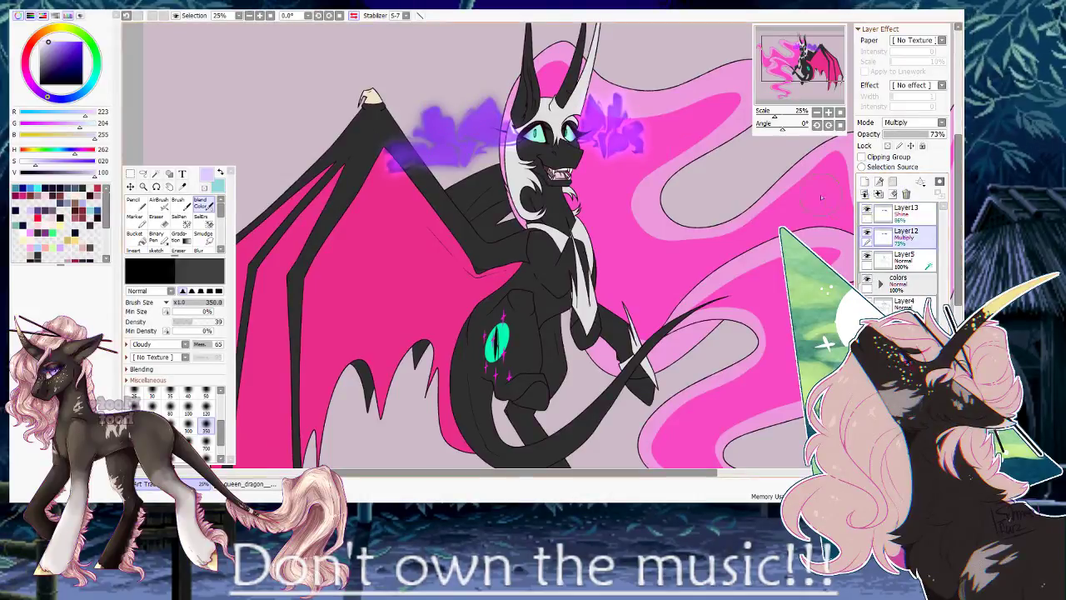
pyautogui.click(131, 174)
pyautogui.moveTo(333, 47); pyautogui.dragTo(750, 243)
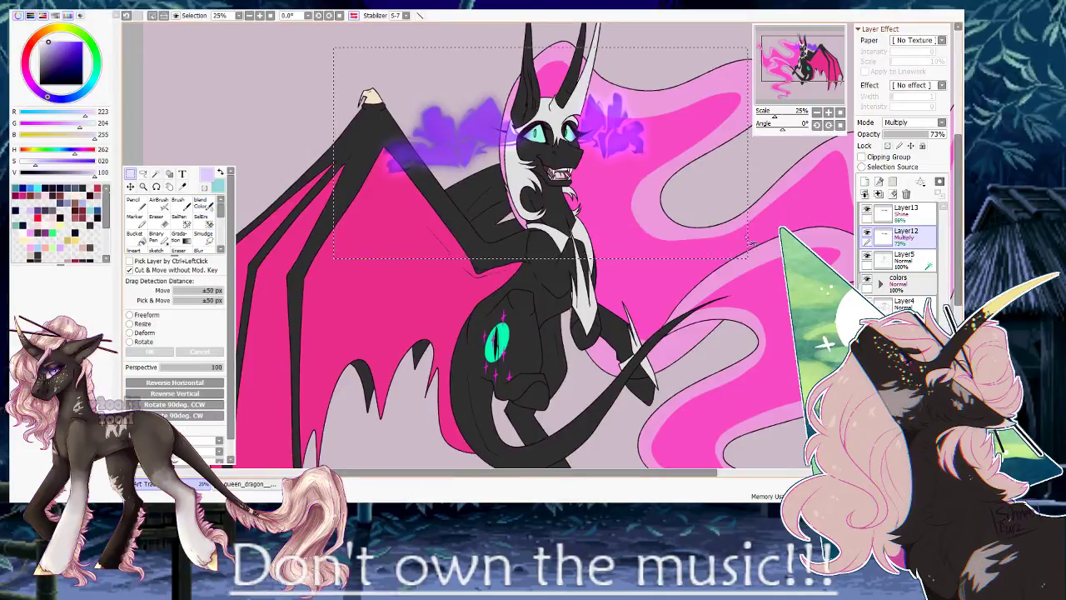
# Hide and show Layer13 repeatedly to compare the smoke with and without its Shine glow.
pyautogui.click(868, 211)
pyautogui.click(868, 211)
pyautogui.click(868, 211)
pyautogui.click(867, 211)
pyautogui.click(868, 210)
pyautogui.click(868, 211)
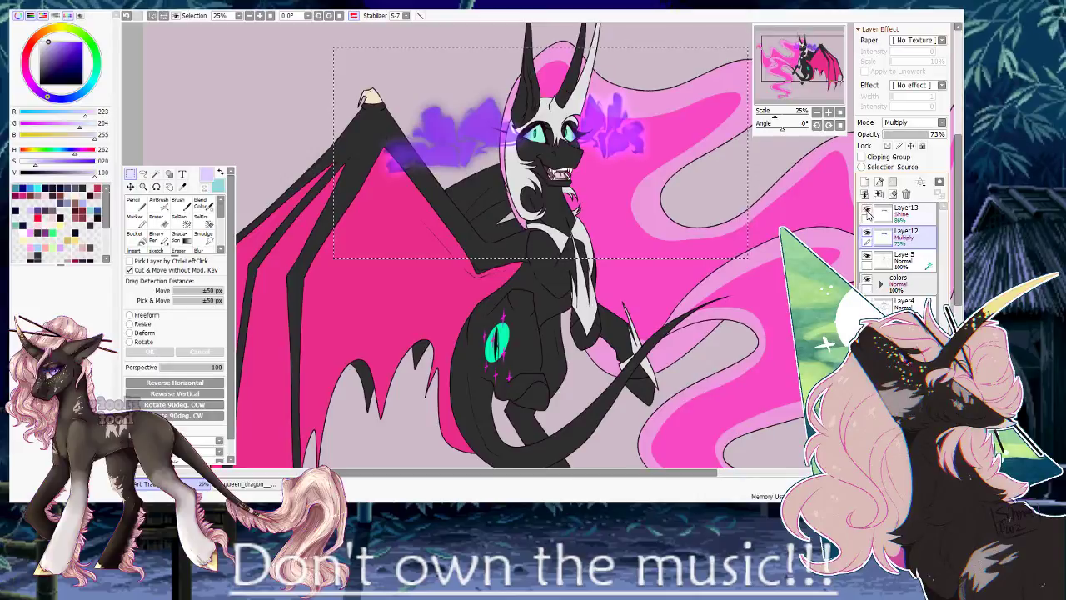
pyautogui.click(868, 211)
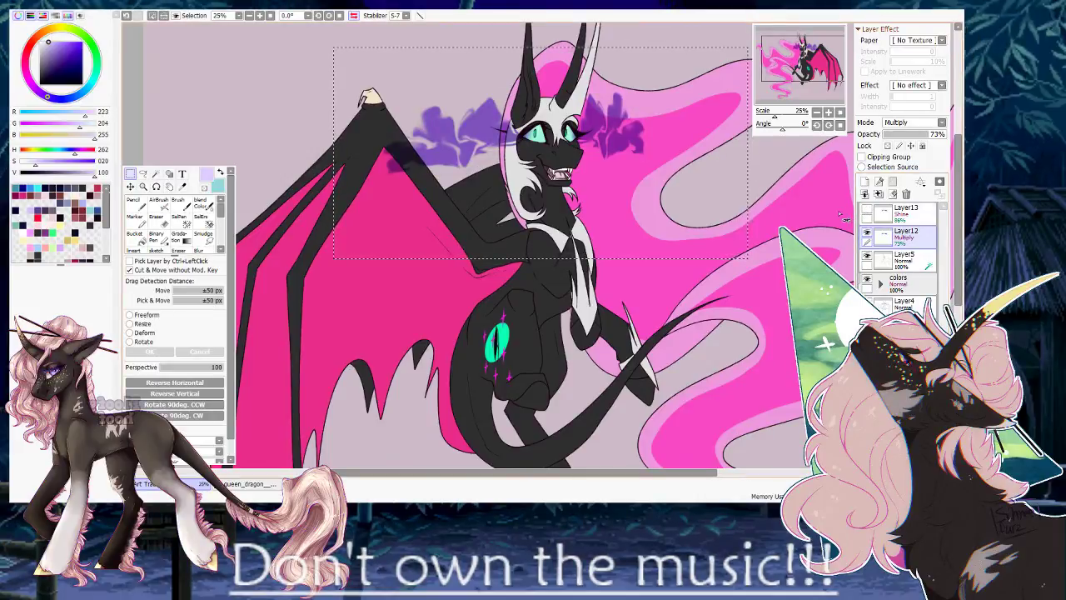
# Show Layer13 again, copy its selected smoke and paste it onto a new layer above.
pyautogui.click(888, 217)
pyautogui.click(868, 211)
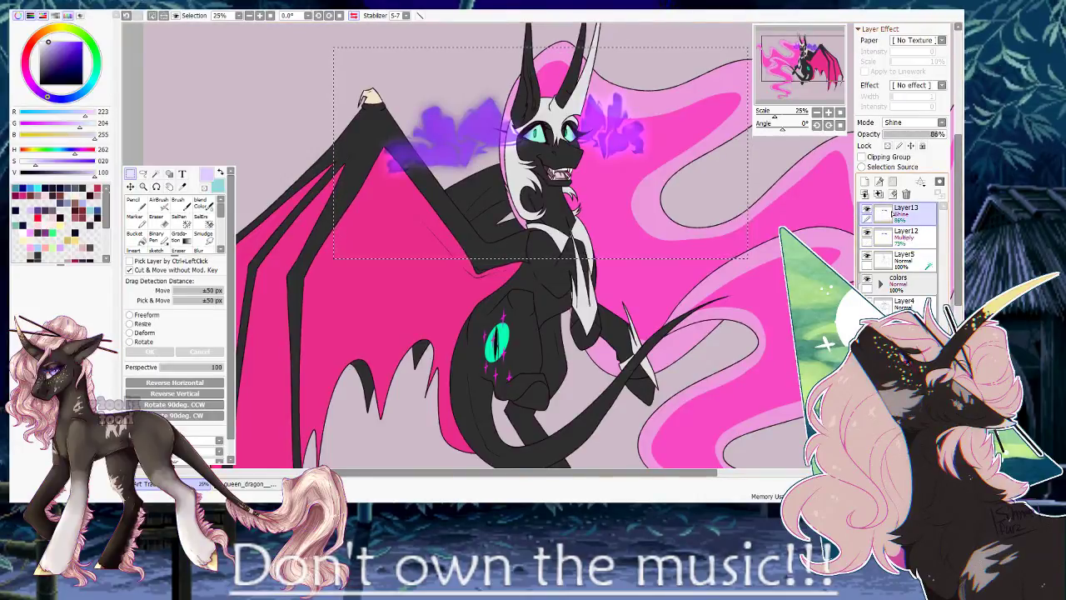
pyautogui.hotkey('ctrl', 'v')
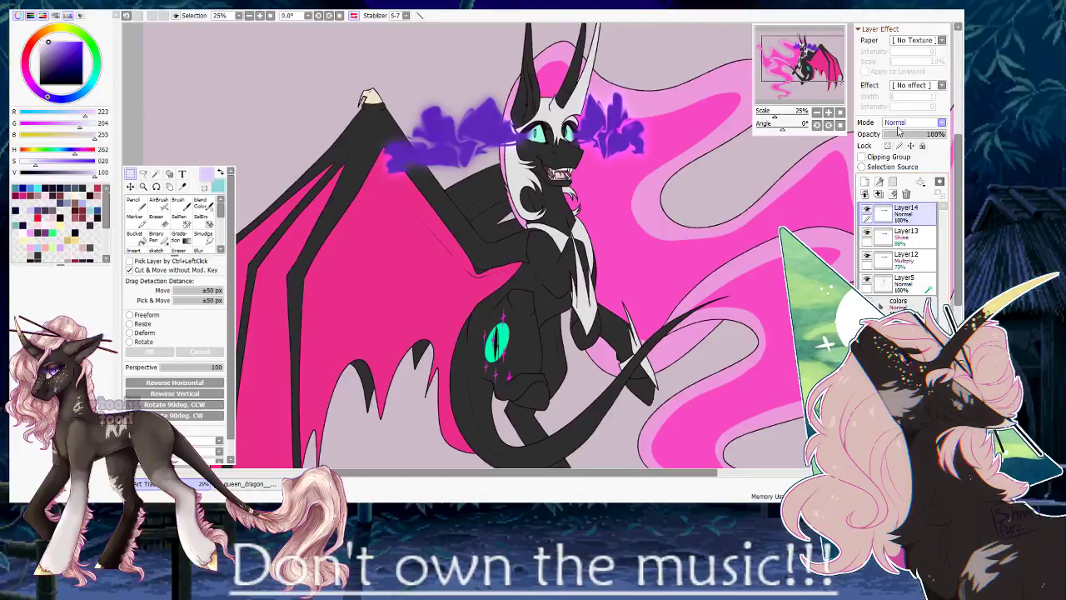
# Recolour the pasted smoke pale lavender by filling a new clipping layer above it and merging that down.
pyautogui.click(865, 181)
pyautogui.click(862, 158)
pyautogui.press('g')
pyautogui.click(802, 160)
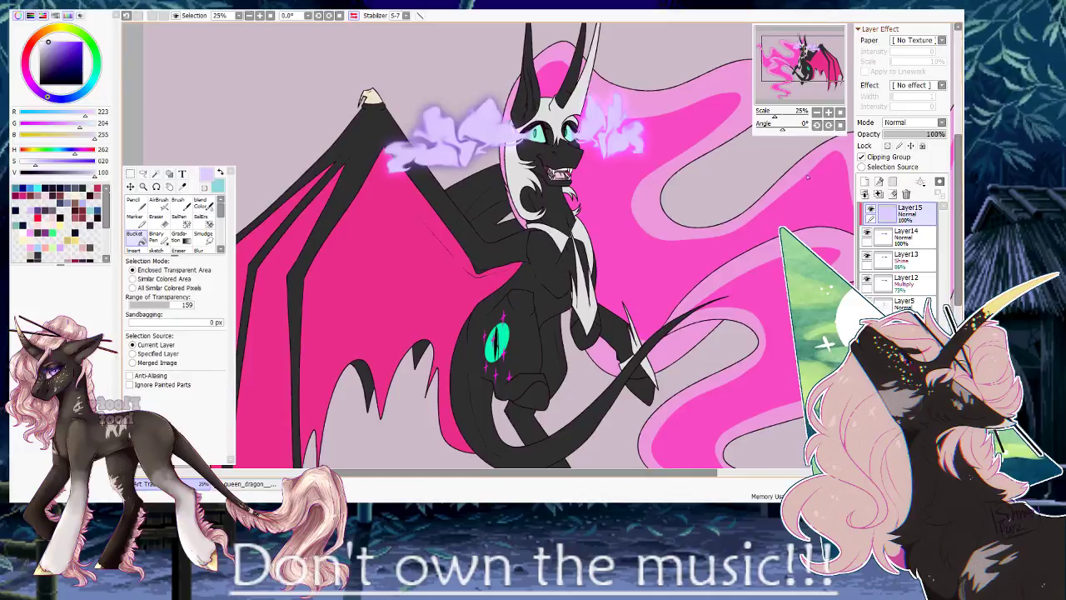
pyautogui.click(878, 193)
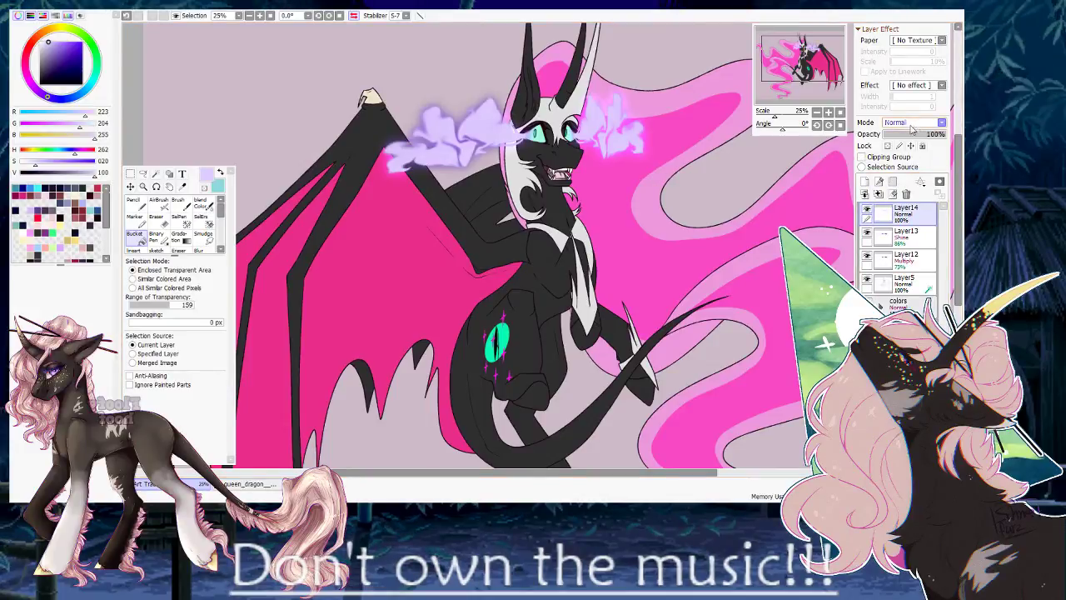
# Set the lavender smoke layer to Shine mode at 52% opacity and blur it with a filter.
pyautogui.click(897, 192)
pyautogui.moveTo(903, 134); pyautogui.dragTo(917, 135)
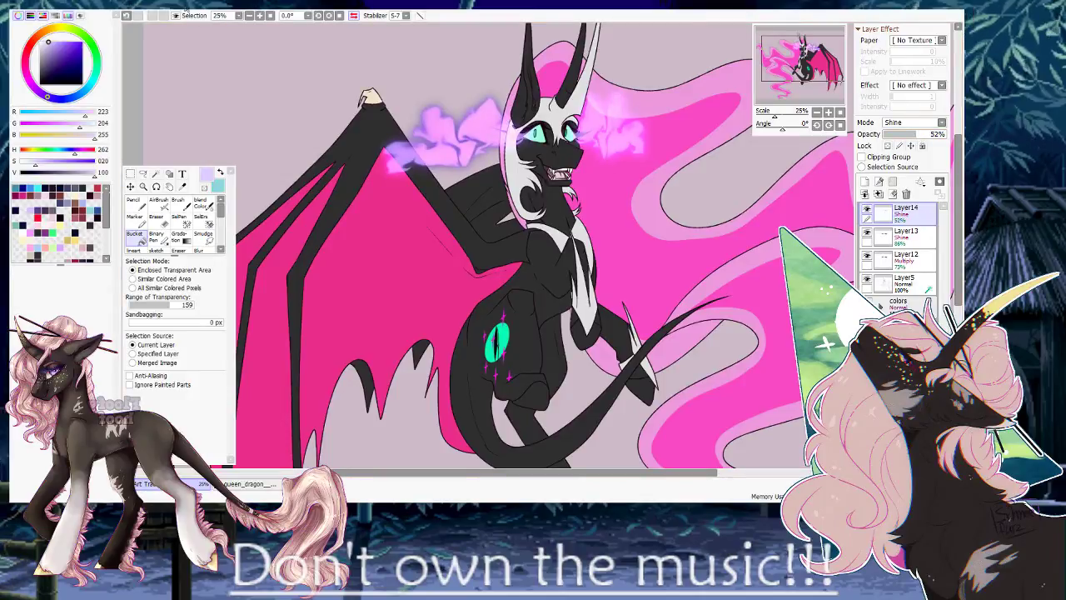
pyautogui.click(351, 55)
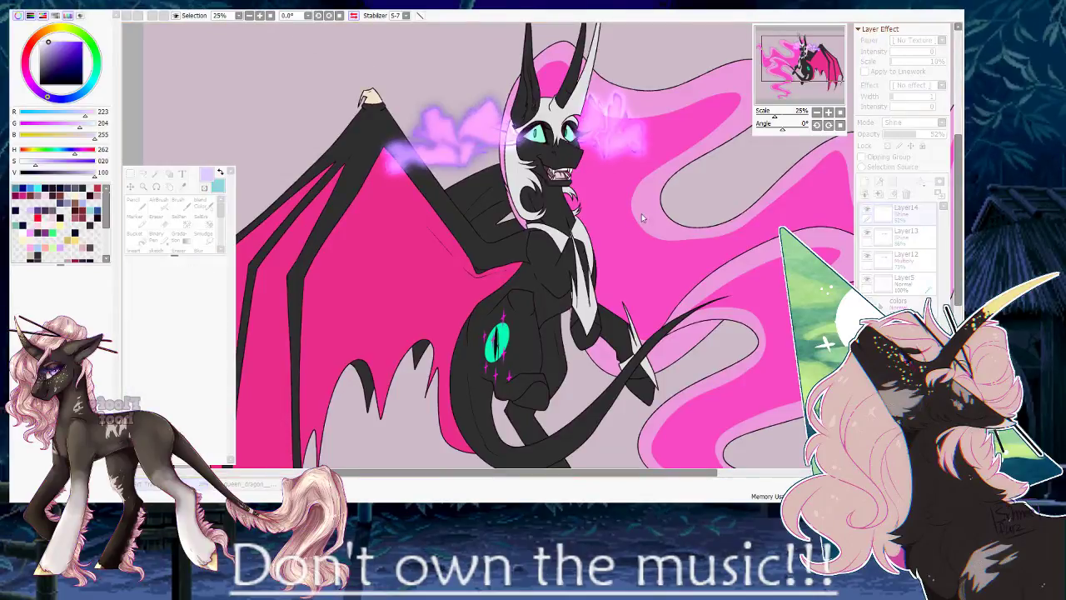
pyautogui.moveTo(641, 214); pyautogui.dragTo(710, 207)
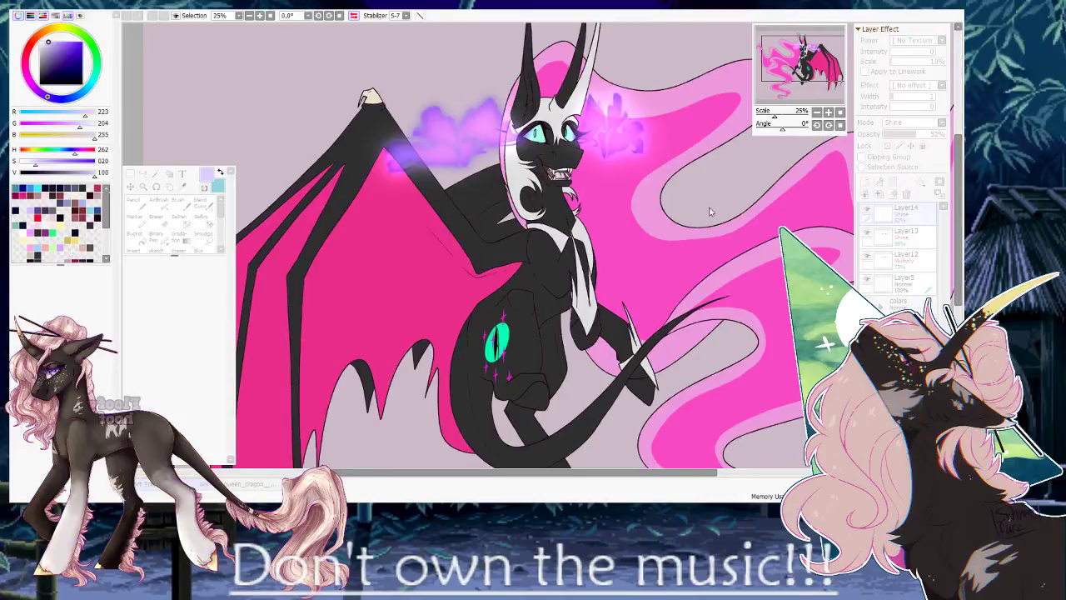
pyautogui.click(764, 237)
# Mirror the canvas view to check the blurred smoke glow, then restore the normal orientation.
pyautogui.press('h')
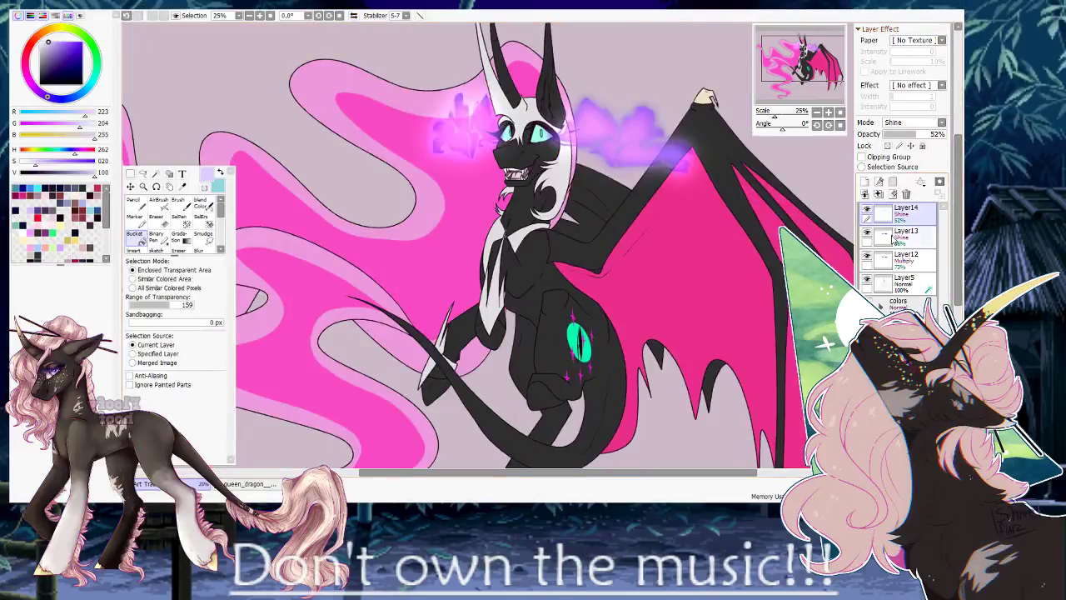
pyautogui.click(895, 235)
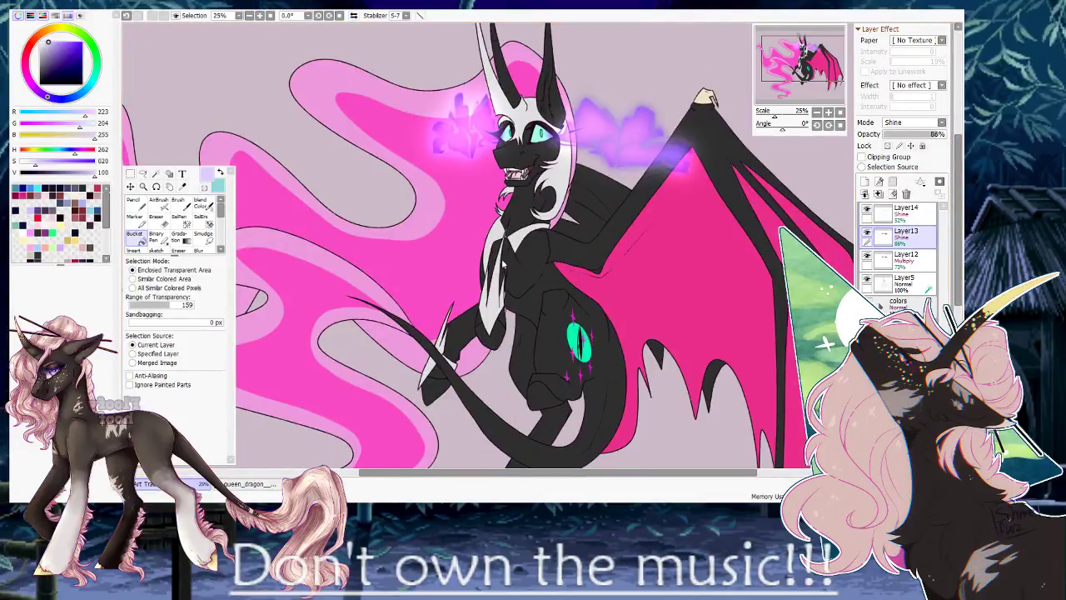
pyautogui.press('h')
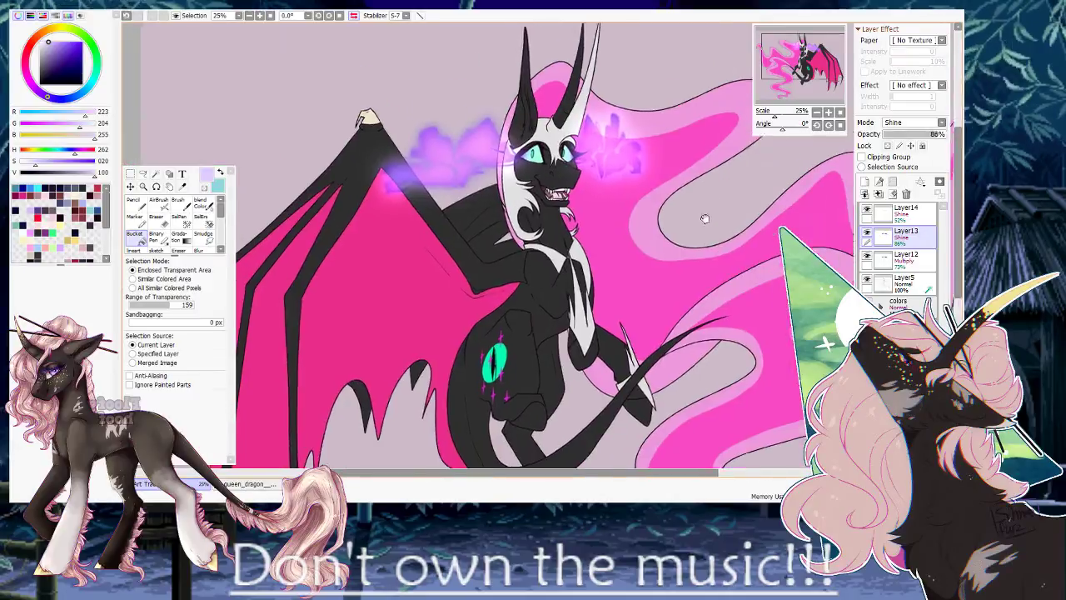
pyautogui.moveTo(705, 218); pyautogui.dragTo(705, 243)
# Add an unclipped Shine layer above Layer14 and choose a pale peach painting colour.
pyautogui.click(904, 214)
pyautogui.click(865, 182)
pyautogui.click(863, 157)
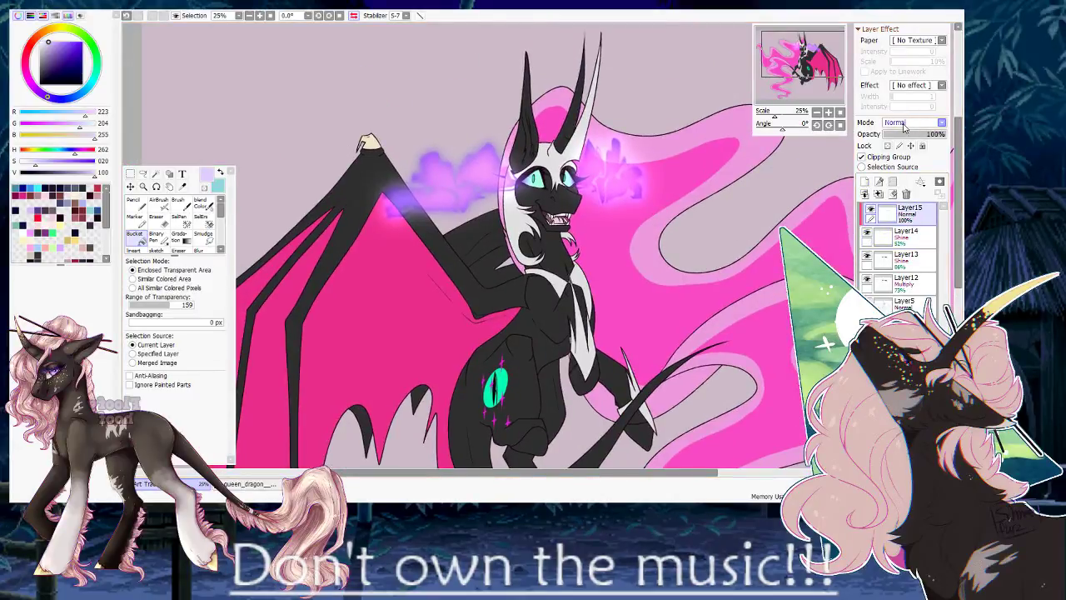
pyautogui.click(863, 157)
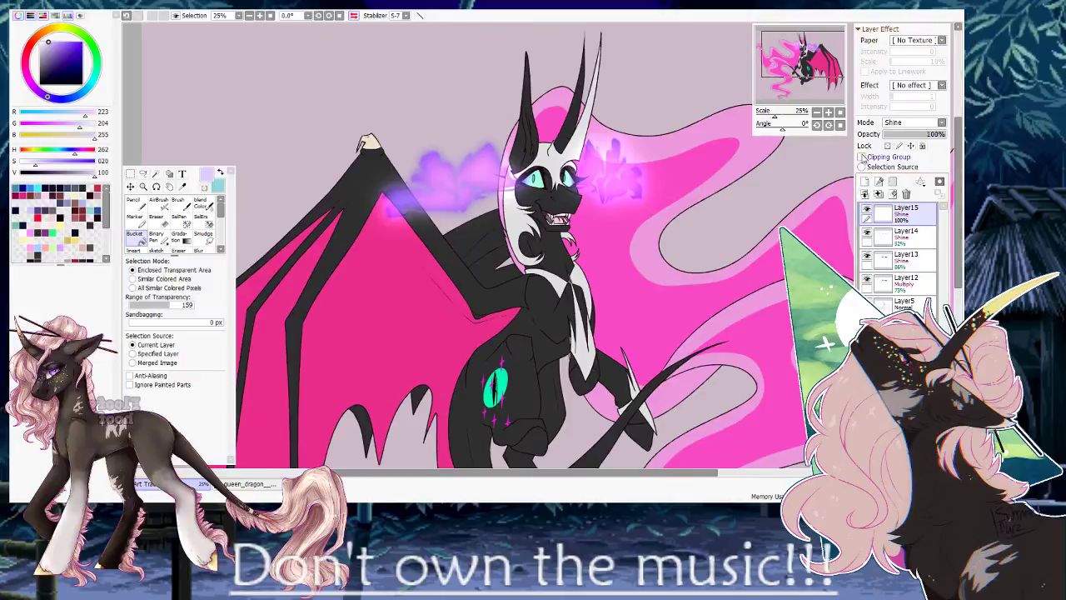
pyautogui.click(27, 151)
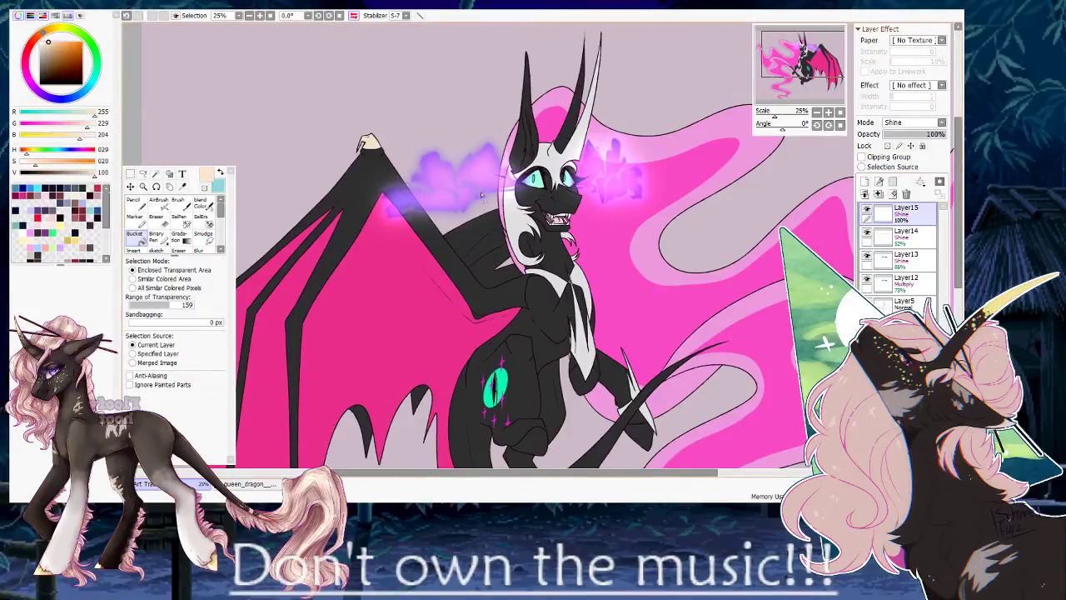
# Hide Layer13, Layer14 and Layer15 to isolate the base smoke on Layer12.
pyautogui.click(867, 233)
pyautogui.click(867, 256)
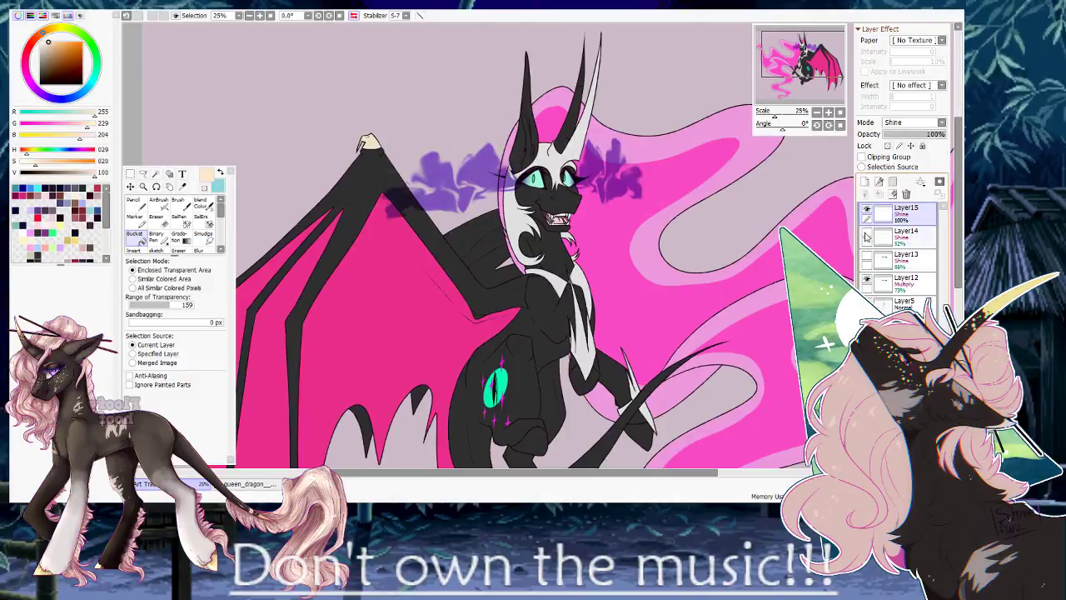
pyautogui.click(866, 210)
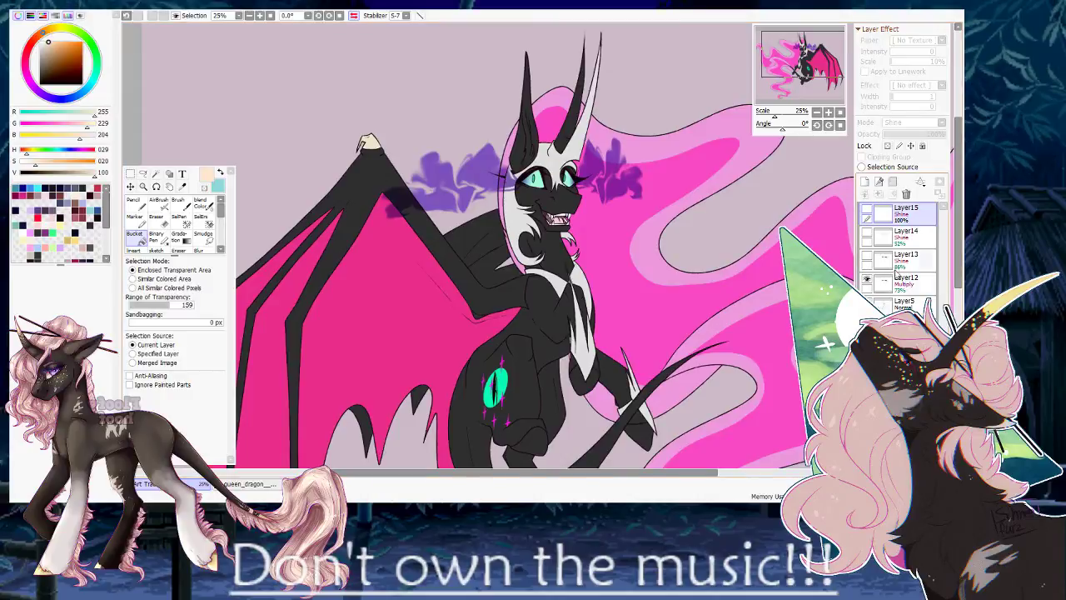
# Switch Layer12 to Normal mode to sample its purple smoke colour, then return it to Multiply.
pyautogui.click(906, 282)
pyautogui.scroll(1, 908, 125)
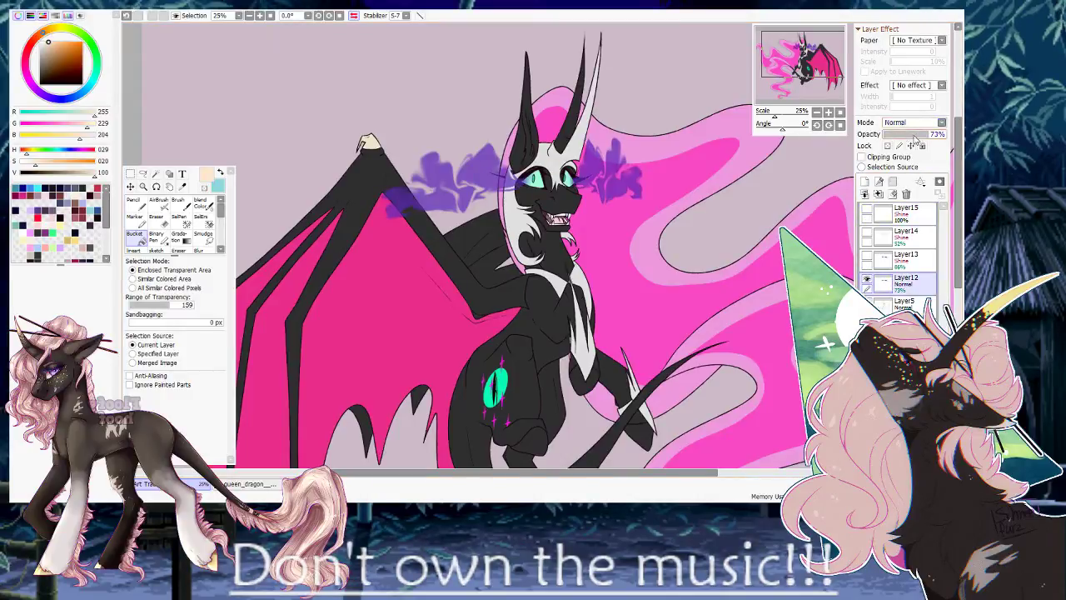
pyautogui.moveTo(928, 136)
pyautogui.mouseDown()
pyautogui.moveTo(948, 135)
pyautogui.moveTo(927, 137)
pyautogui.mouseUp()
pyautogui.keyDown('alt'); pyautogui.click(474, 167); pyautogui.keyUp('alt')
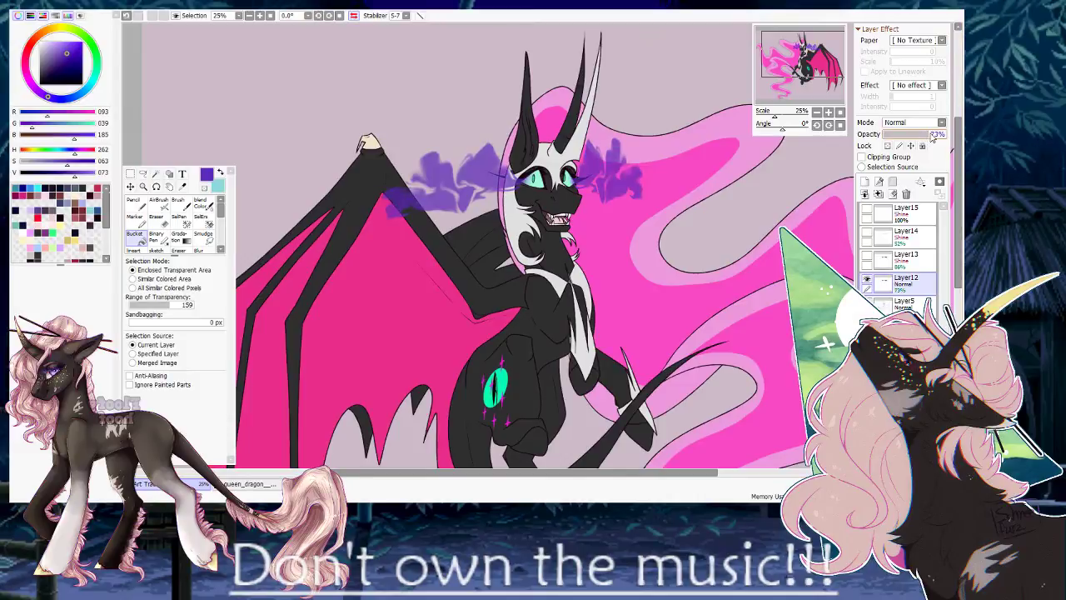
pyautogui.click(914, 123)
pyautogui.click(903, 141)
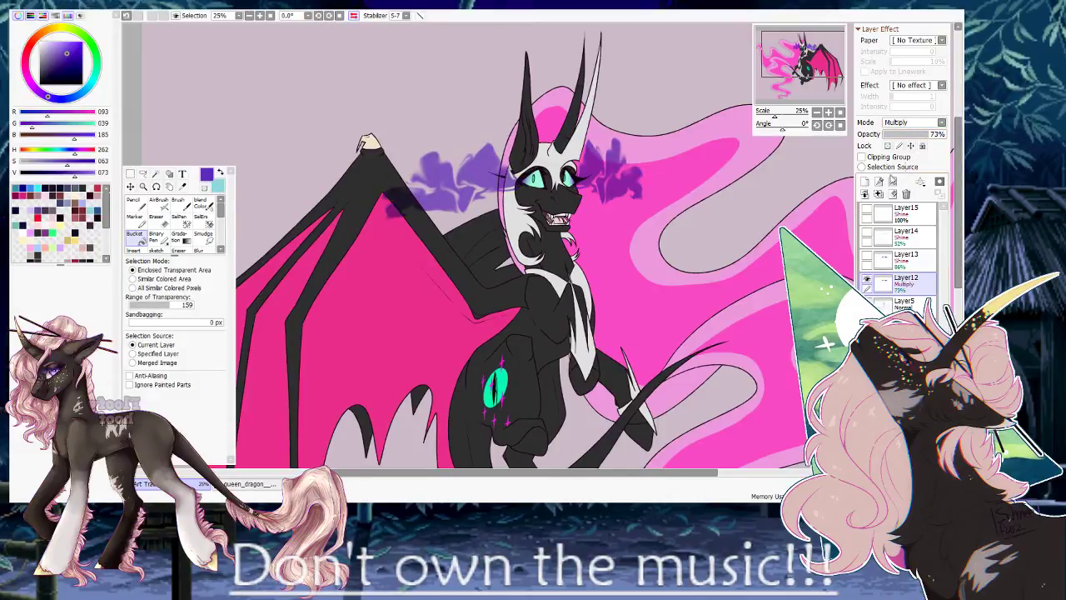
# Show Layer13, Layer14 and Layer15 again and make Layer15 the active layer.
pyautogui.click(866, 258)
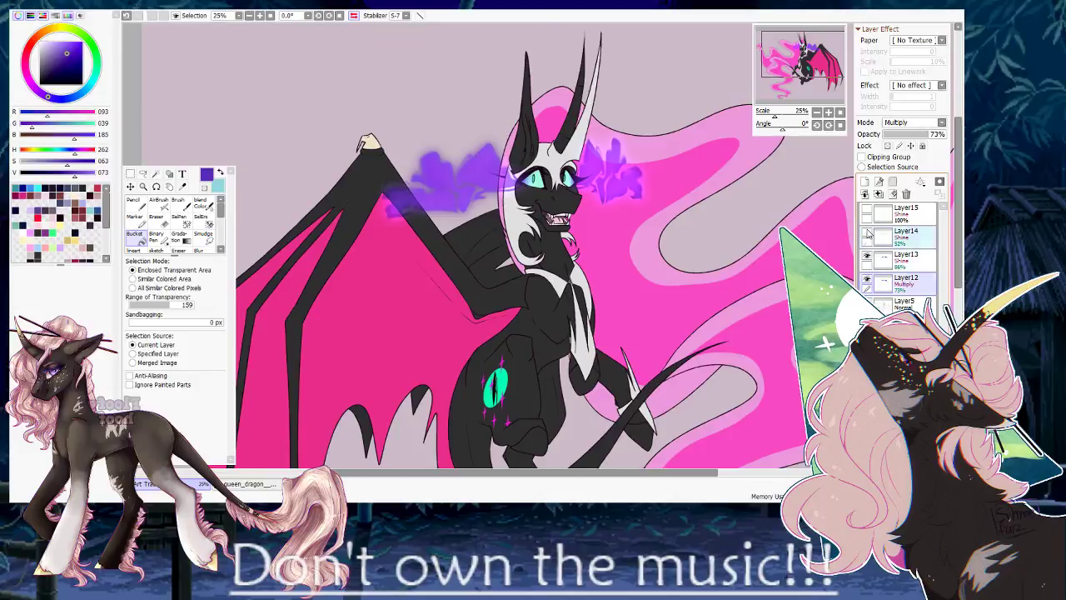
pyautogui.click(873, 239)
pyautogui.click(867, 234)
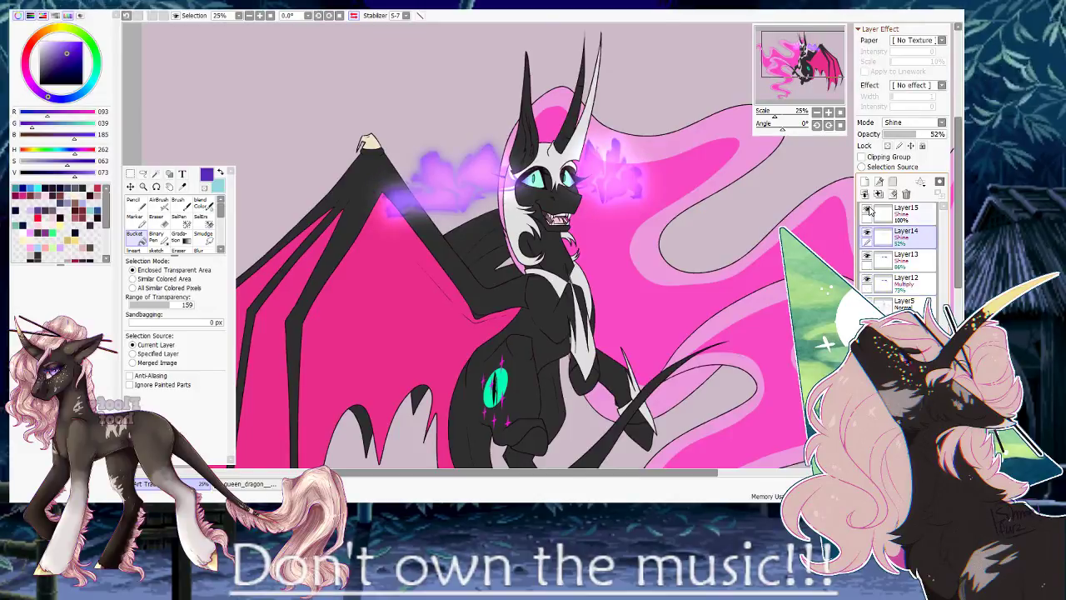
pyautogui.click(902, 215)
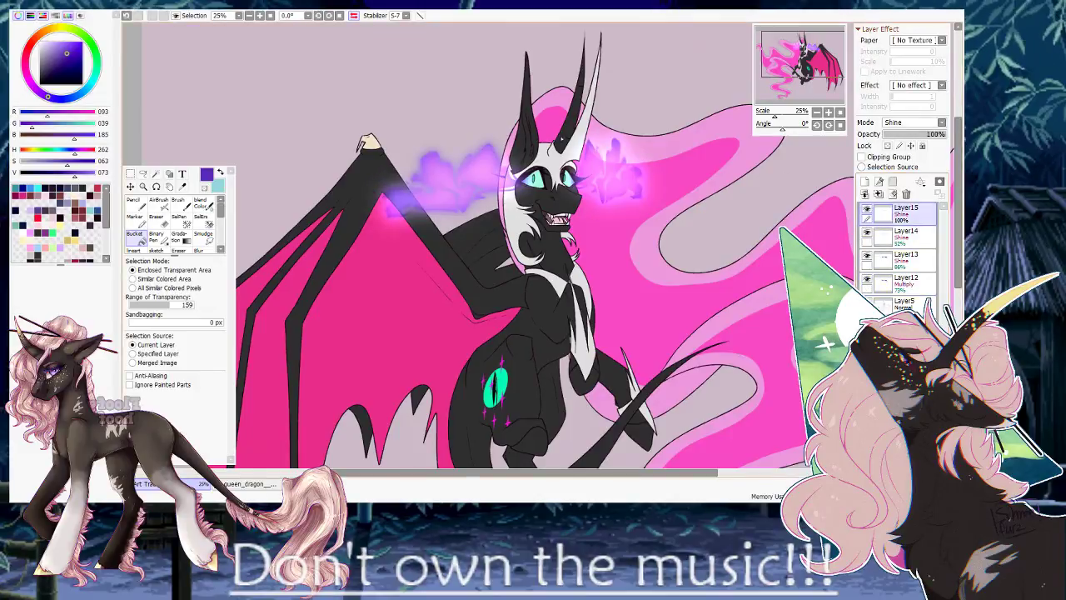
# Lighten the sampled purple to a near-white lavender with saturation 7 and value 100.
pyautogui.click(35, 161)
pyautogui.moveTo(88, 174); pyautogui.dragTo(98, 174)
pyautogui.moveTo(35, 166); pyautogui.dragTo(26, 165)
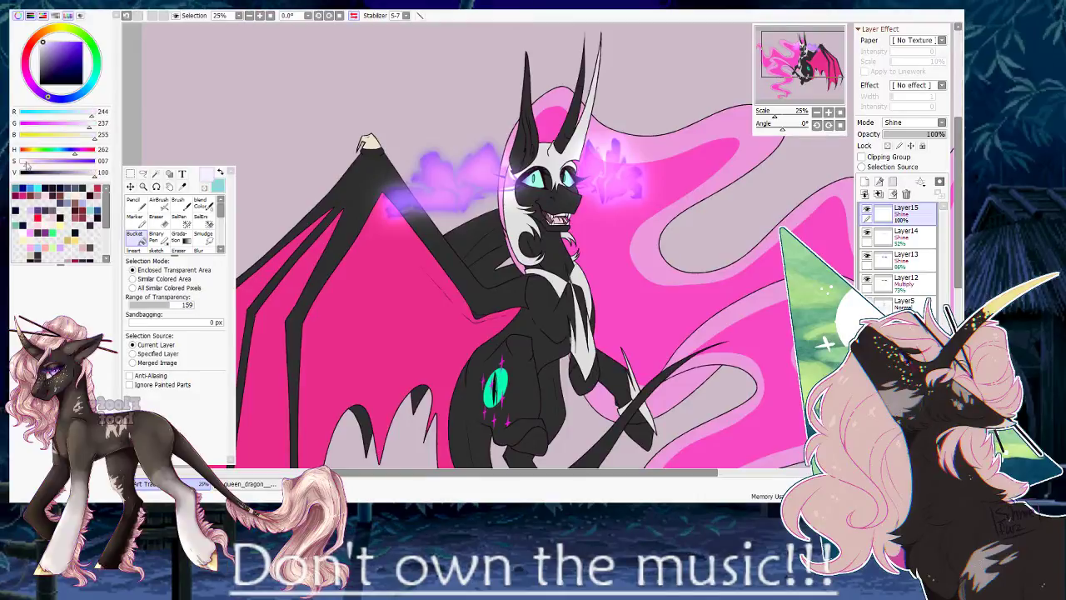
# With the pen brush at size 350, dab round near-white sparkles of varied size on Layer15 where the wing-side smoke leaves the eye.
pyautogui.press('n')
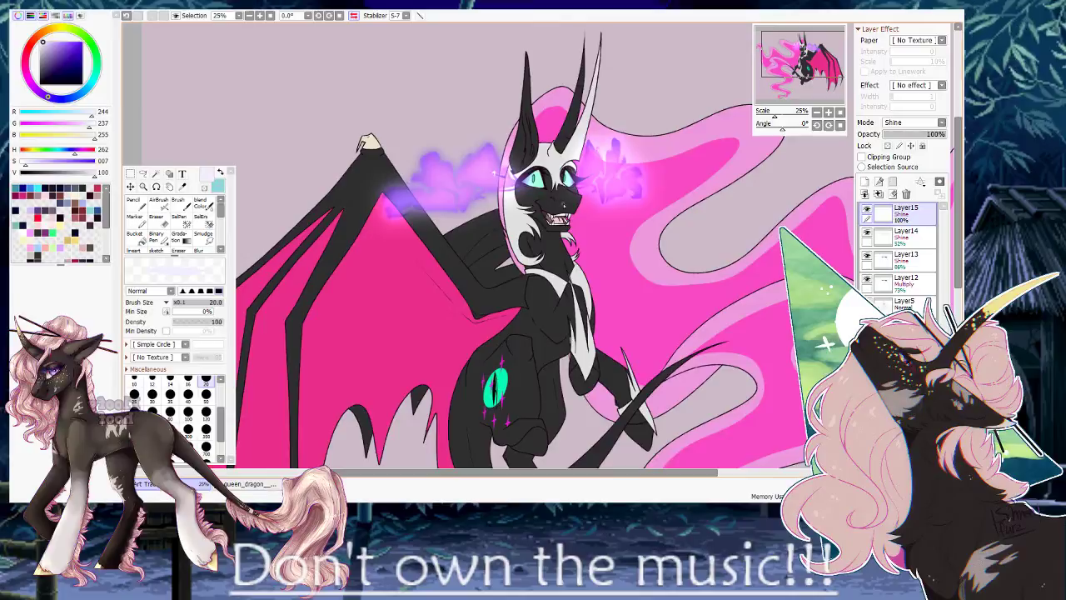
pyautogui.hotkey('ctrl', 'z')
pyautogui.click(808, 51)
pyautogui.moveTo(774, 116)
pyautogui.mouseDown()
pyautogui.moveTo(789, 116)
pyautogui.moveTo(779, 116)
pyautogui.mouseUp()
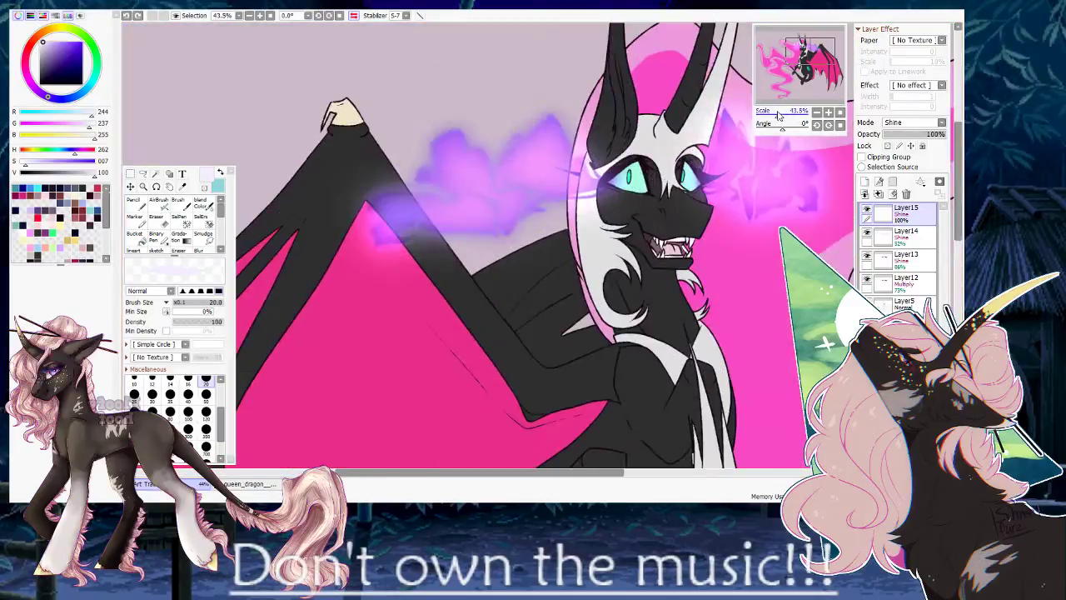
pyautogui.click(206, 429)
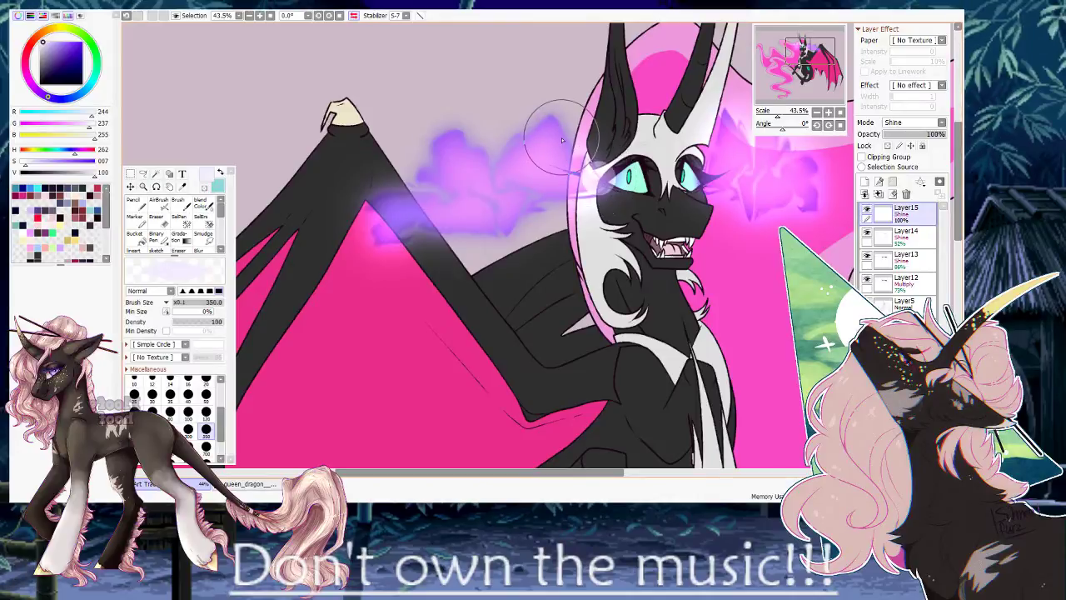
pyautogui.click(562, 188)
pyautogui.click(555, 158)
pyautogui.click(562, 138)
pyautogui.click(525, 169)
pyautogui.click(527, 131)
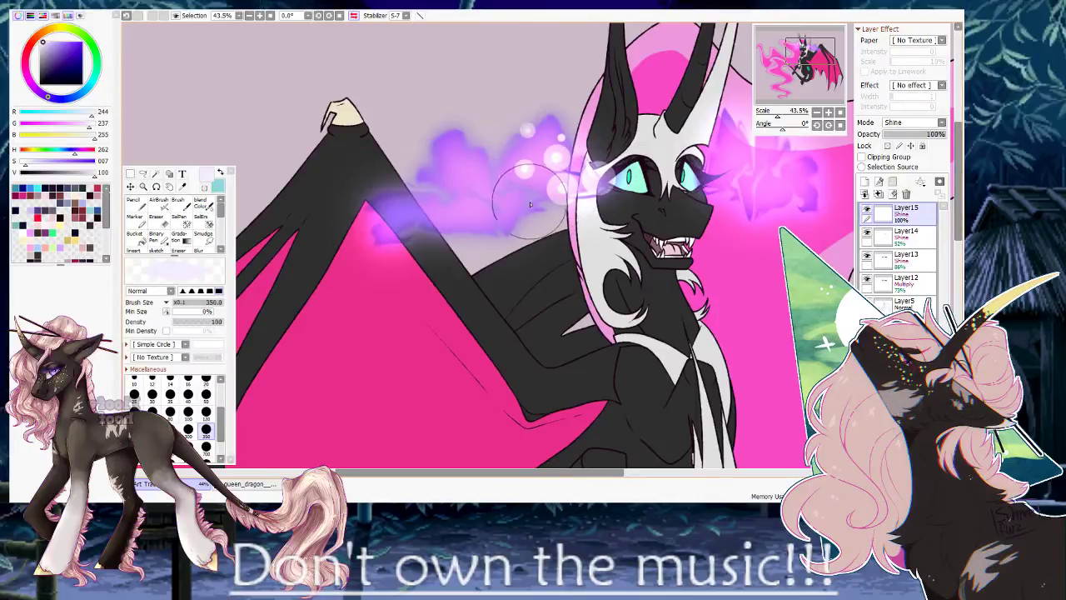
# Scatter more round sparkles along the rest of the smoke trail, out to the wing joint and just beyond it.
pyautogui.click(530, 203)
pyautogui.click(490, 217)
pyautogui.click(494, 153)
pyautogui.click(461, 165)
pyautogui.click(505, 191)
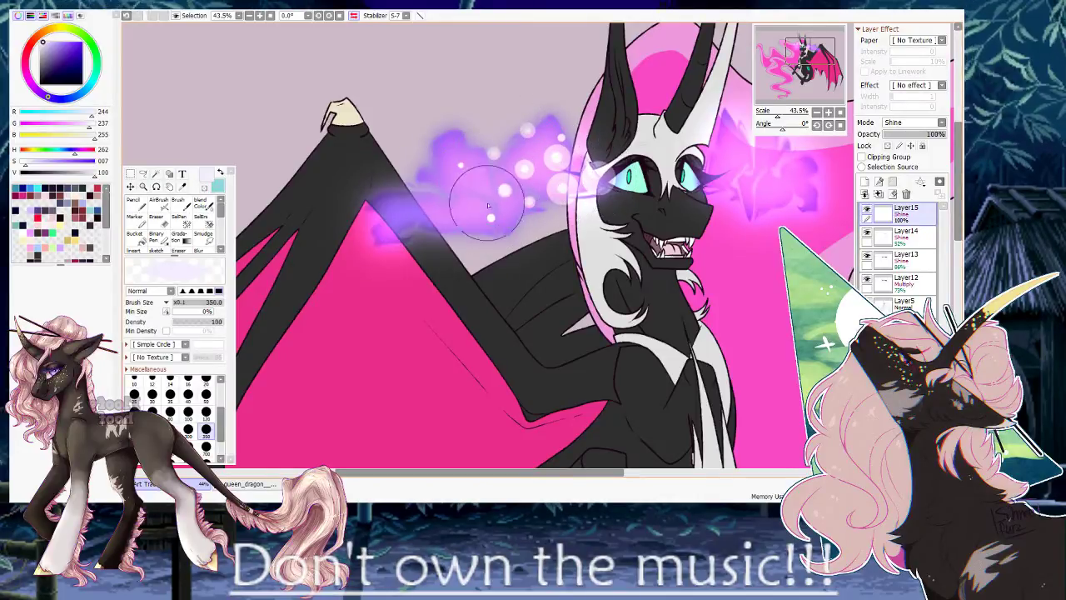
pyautogui.click(440, 229)
pyautogui.click(468, 196)
pyautogui.click(513, 217)
pyautogui.click(372, 217)
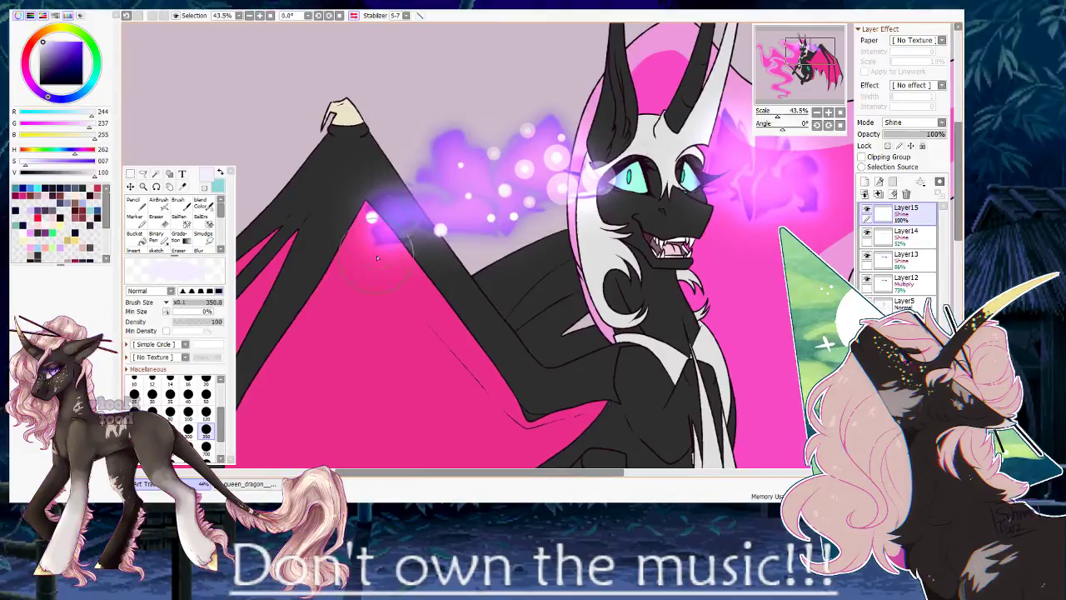
pyautogui.click(377, 257)
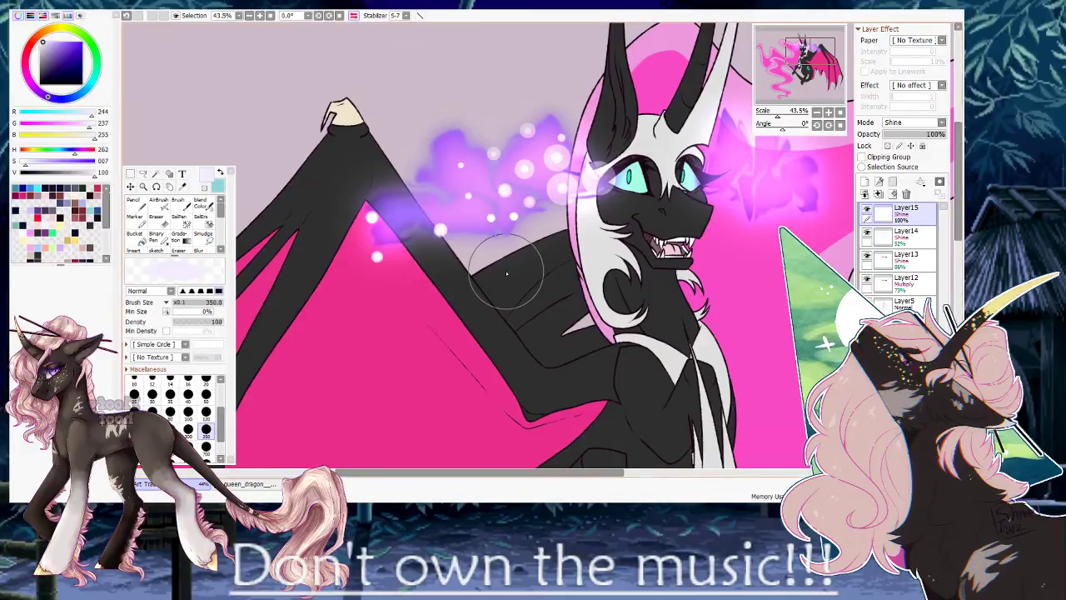
pyautogui.click(404, 169)
pyautogui.click(418, 203)
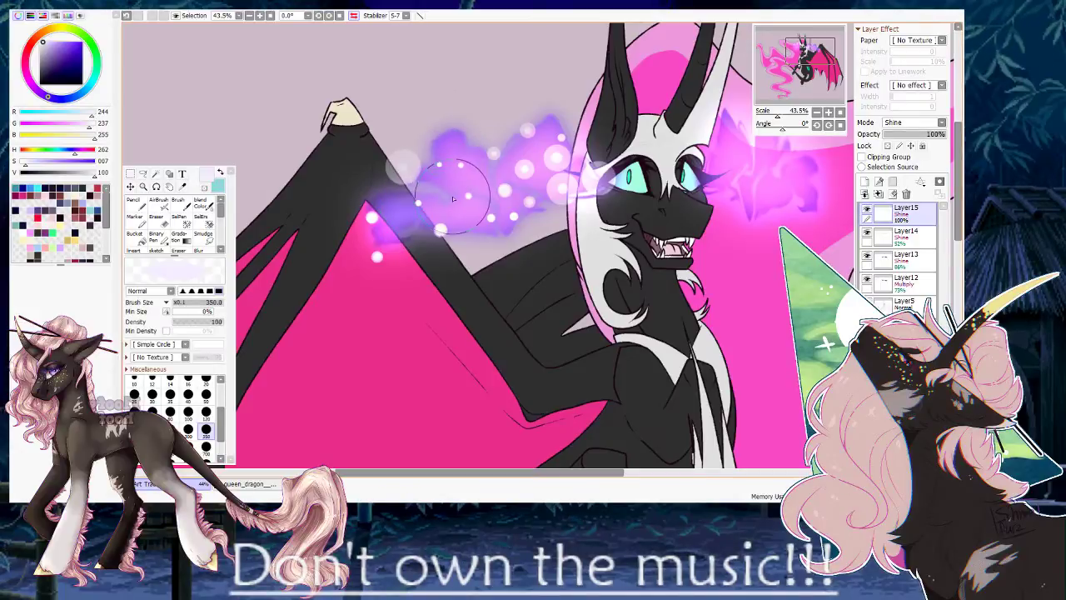
# Dot round sparkles of varied size over the smoke in front of the face and fill gaps in the wing-side trail.
pyautogui.moveTo(454, 190); pyautogui.dragTo(280, 221)
pyautogui.moveTo(563, 156)
pyautogui.mouseDown()
pyautogui.moveTo(540, 201)
pyautogui.moveTo(538, 170)
pyautogui.moveTo(576, 194)
pyautogui.moveTo(588, 175)
pyautogui.moveTo(557, 177)
pyautogui.moveTo(561, 237)
pyautogui.moveTo(542, 247)
pyautogui.moveTo(542, 225)
pyautogui.moveTo(590, 220)
pyautogui.moveTo(636, 238)
pyautogui.moveTo(668, 189)
pyautogui.moveTo(645, 149)
pyautogui.moveTo(636, 202)
pyautogui.moveTo(615, 210)
pyautogui.moveTo(617, 184)
pyautogui.moveTo(612, 225)
pyautogui.moveTo(667, 222)
pyautogui.moveTo(575, 243)
pyautogui.mouseUp()
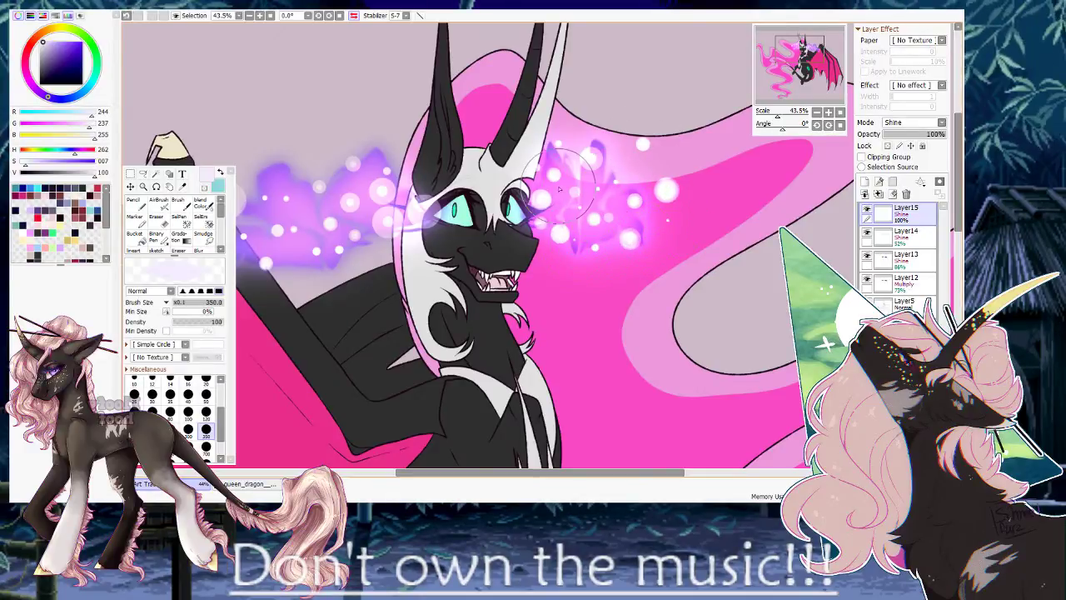
pyautogui.moveTo(390, 197)
pyautogui.mouseDown()
pyautogui.moveTo(435, 182)
pyautogui.moveTo(418, 170)
pyautogui.moveTo(406, 202)
pyautogui.moveTo(417, 213)
pyautogui.moveTo(397, 255)
pyautogui.moveTo(395, 240)
pyautogui.moveTo(411, 244)
pyautogui.moveTo(458, 220)
pyautogui.moveTo(464, 253)
pyautogui.moveTo(476, 249)
pyautogui.moveTo(473, 178)
pyautogui.mouseUp()
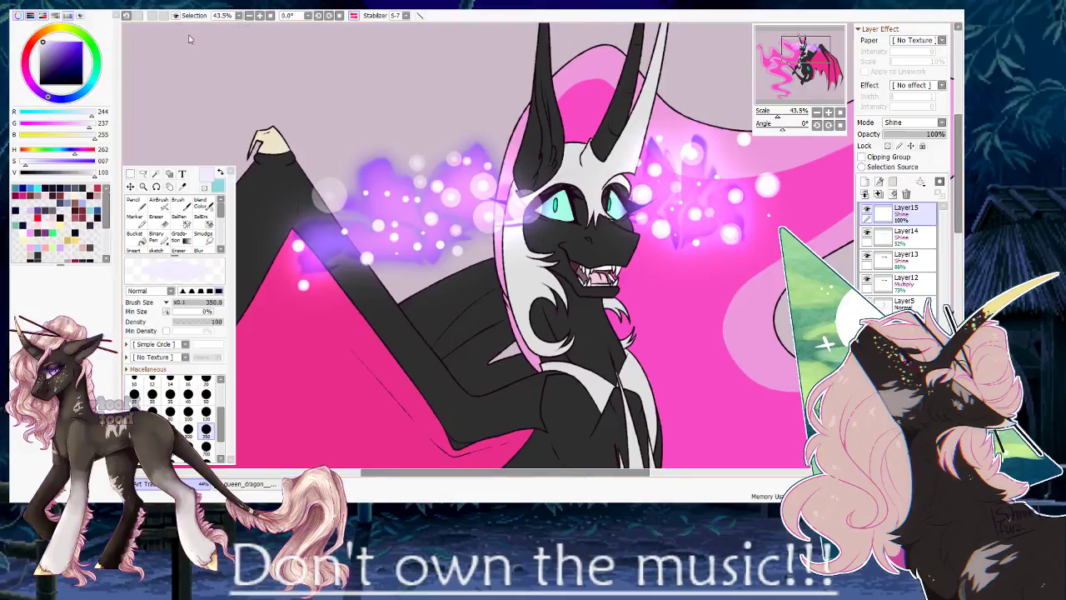
# Apply a blur filter to Layer15 to soften the sparkles into glowing spots.
pyautogui.click(297, 34)
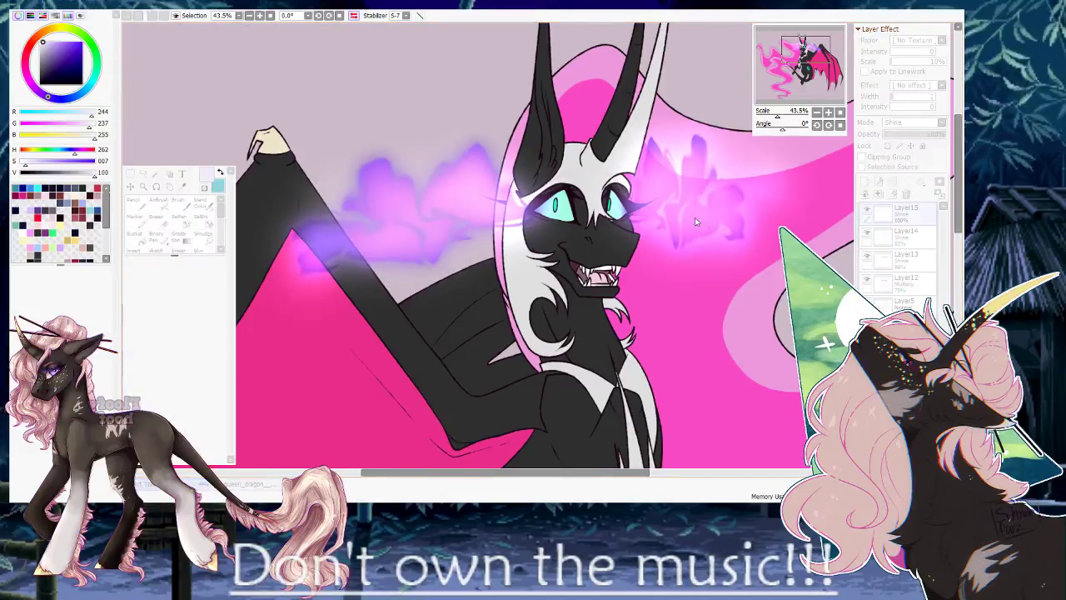
pyautogui.moveTo(694, 217); pyautogui.dragTo(643, 218)
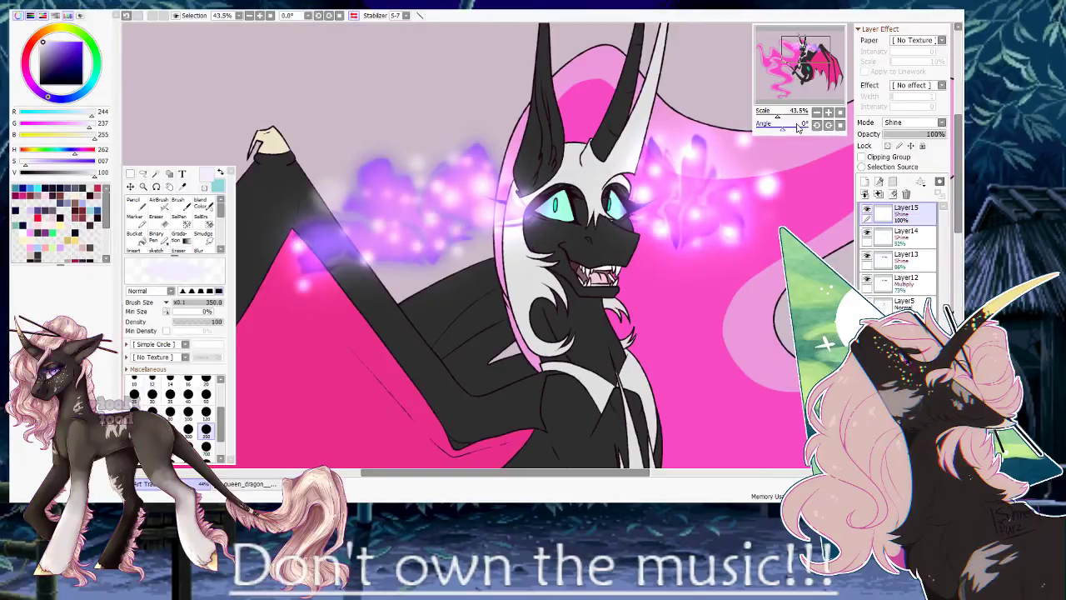
# Lower Layer15's opacity to 49% and check the sparkles against the whole drawing.
pyautogui.moveTo(777, 116); pyautogui.dragTo(777, 123)
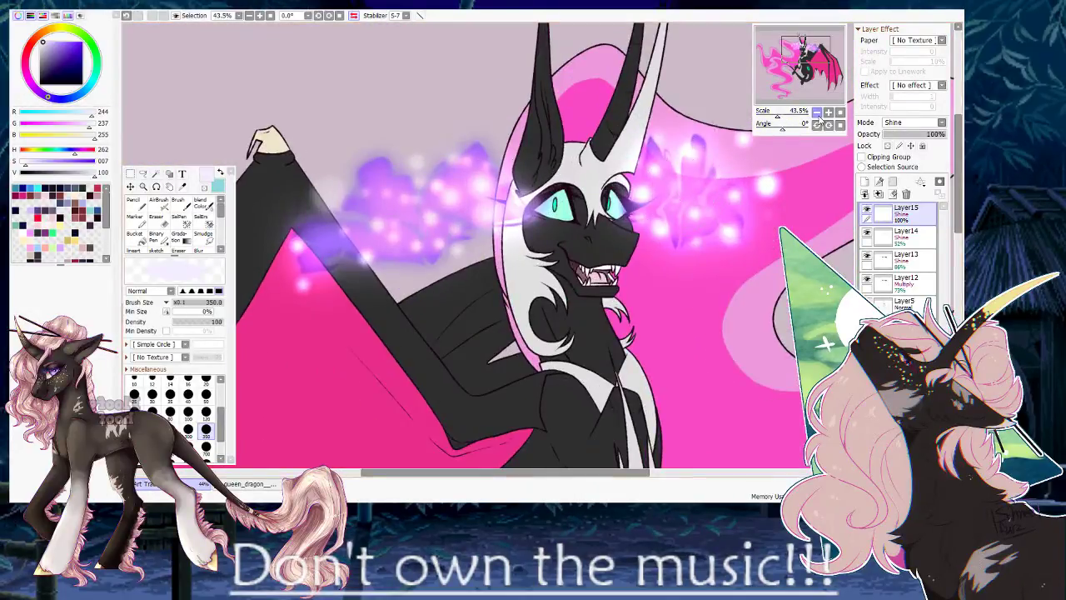
pyautogui.click(916, 135)
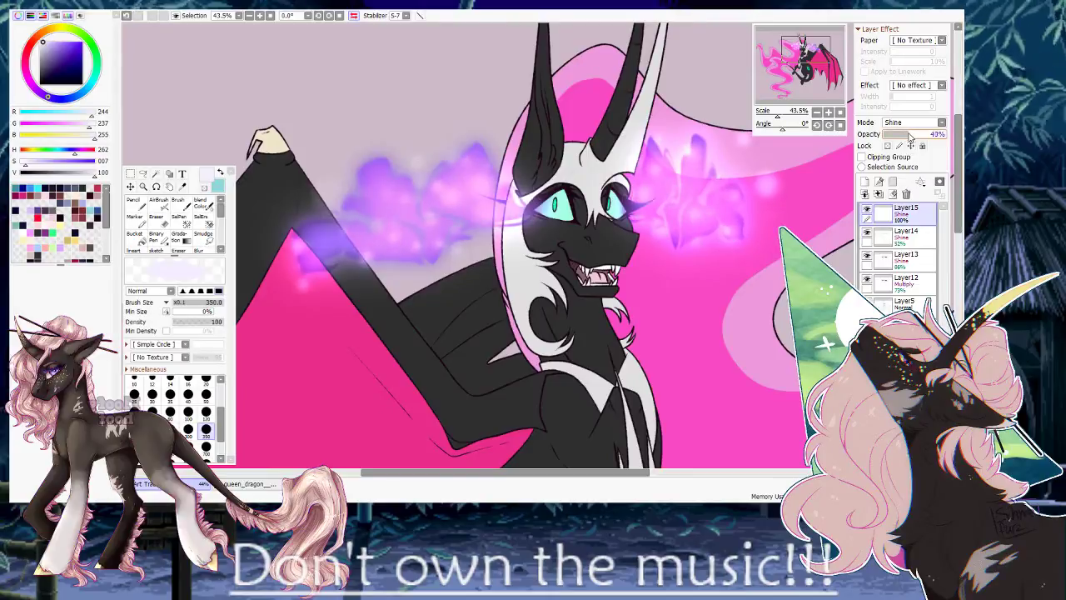
pyautogui.moveTo(780, 115); pyautogui.dragTo(770, 127)
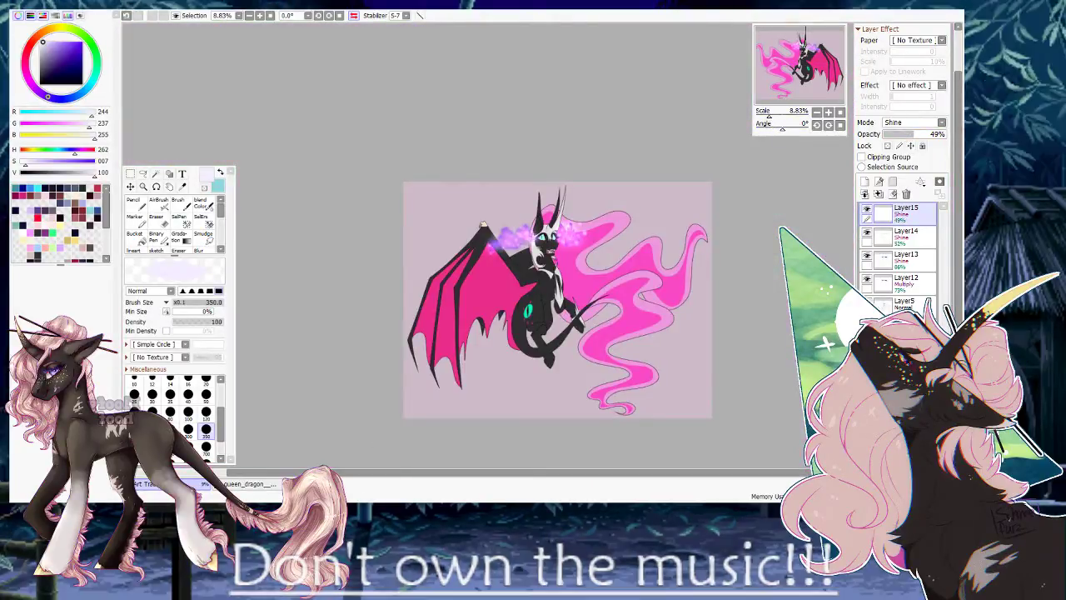